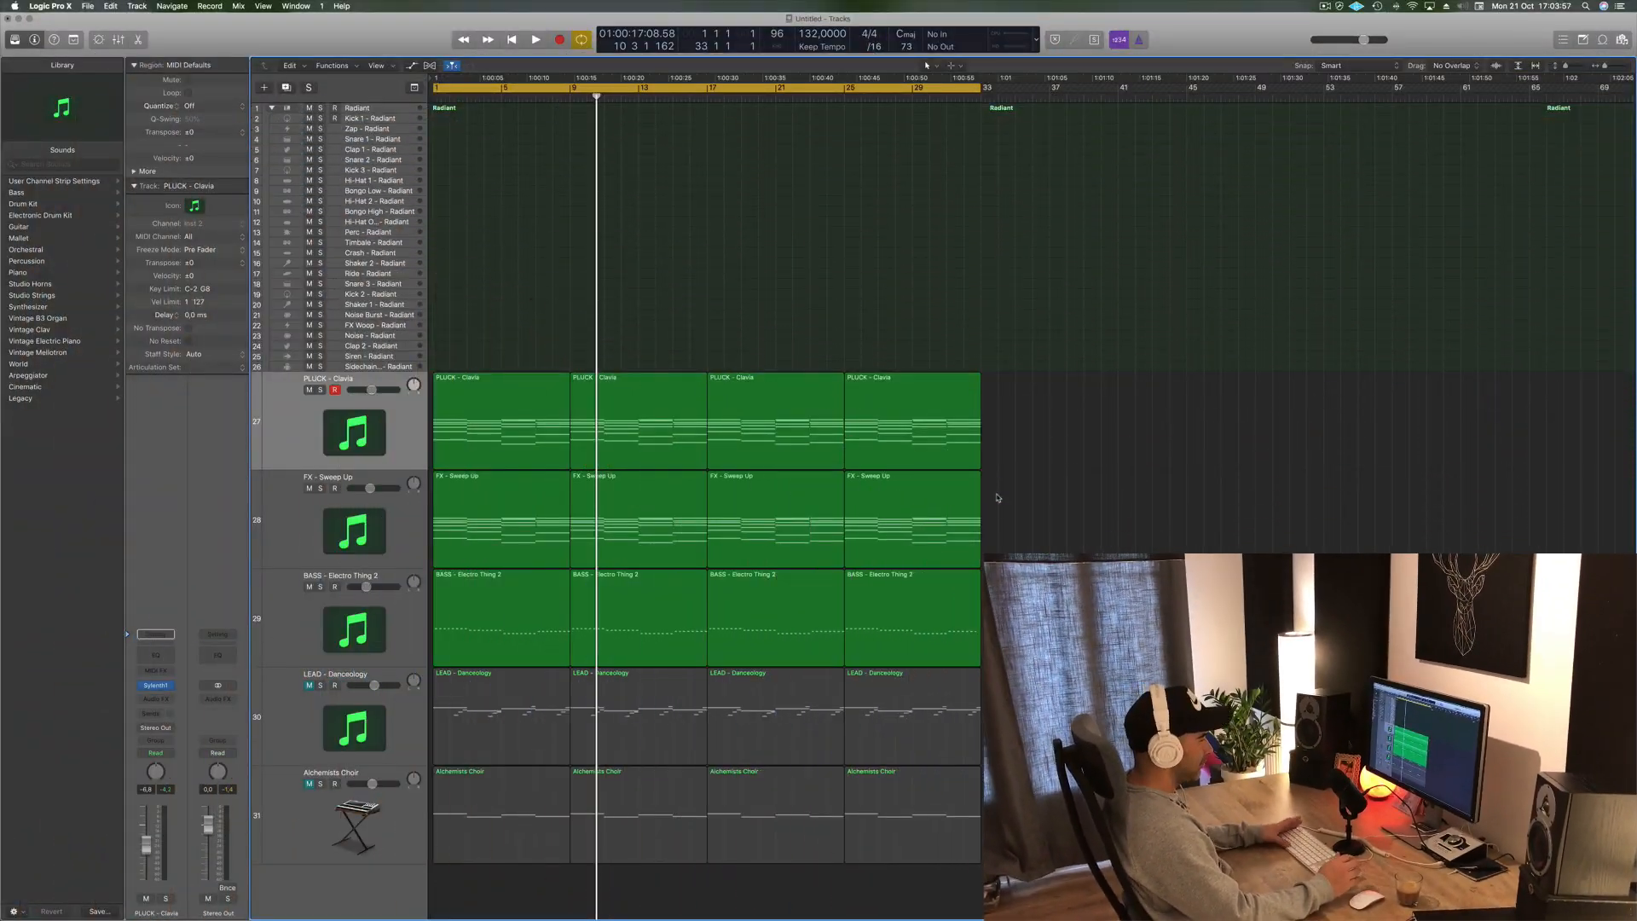
- Play back the existing arrangement to audition the pluck, bass and lead tracks
key("space")
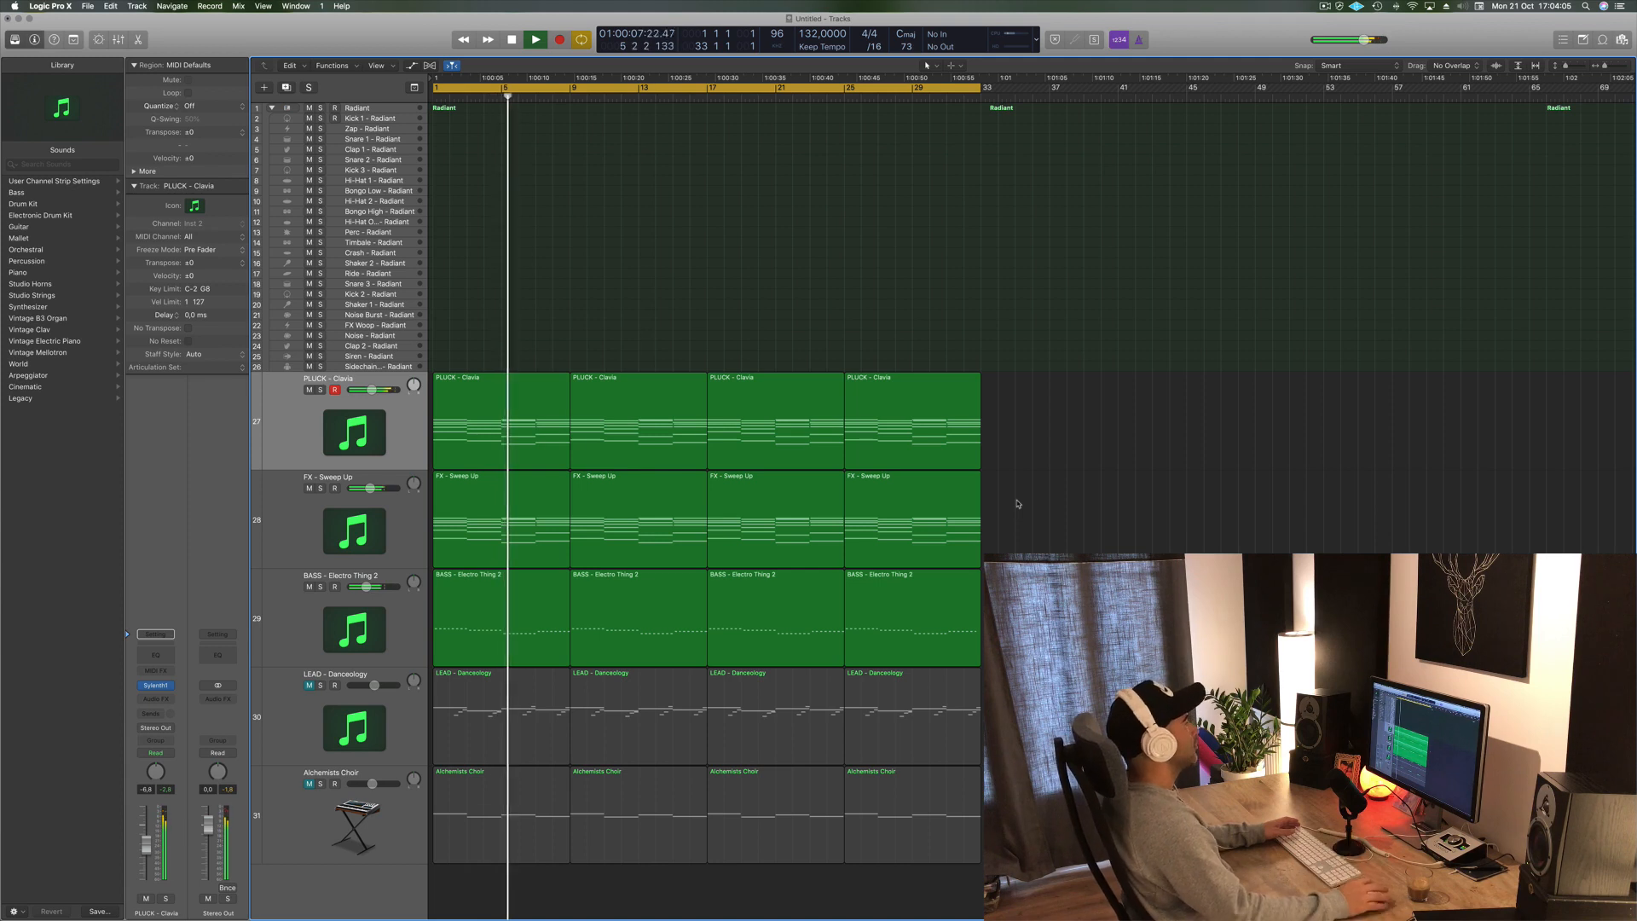
left_click(401, 433)
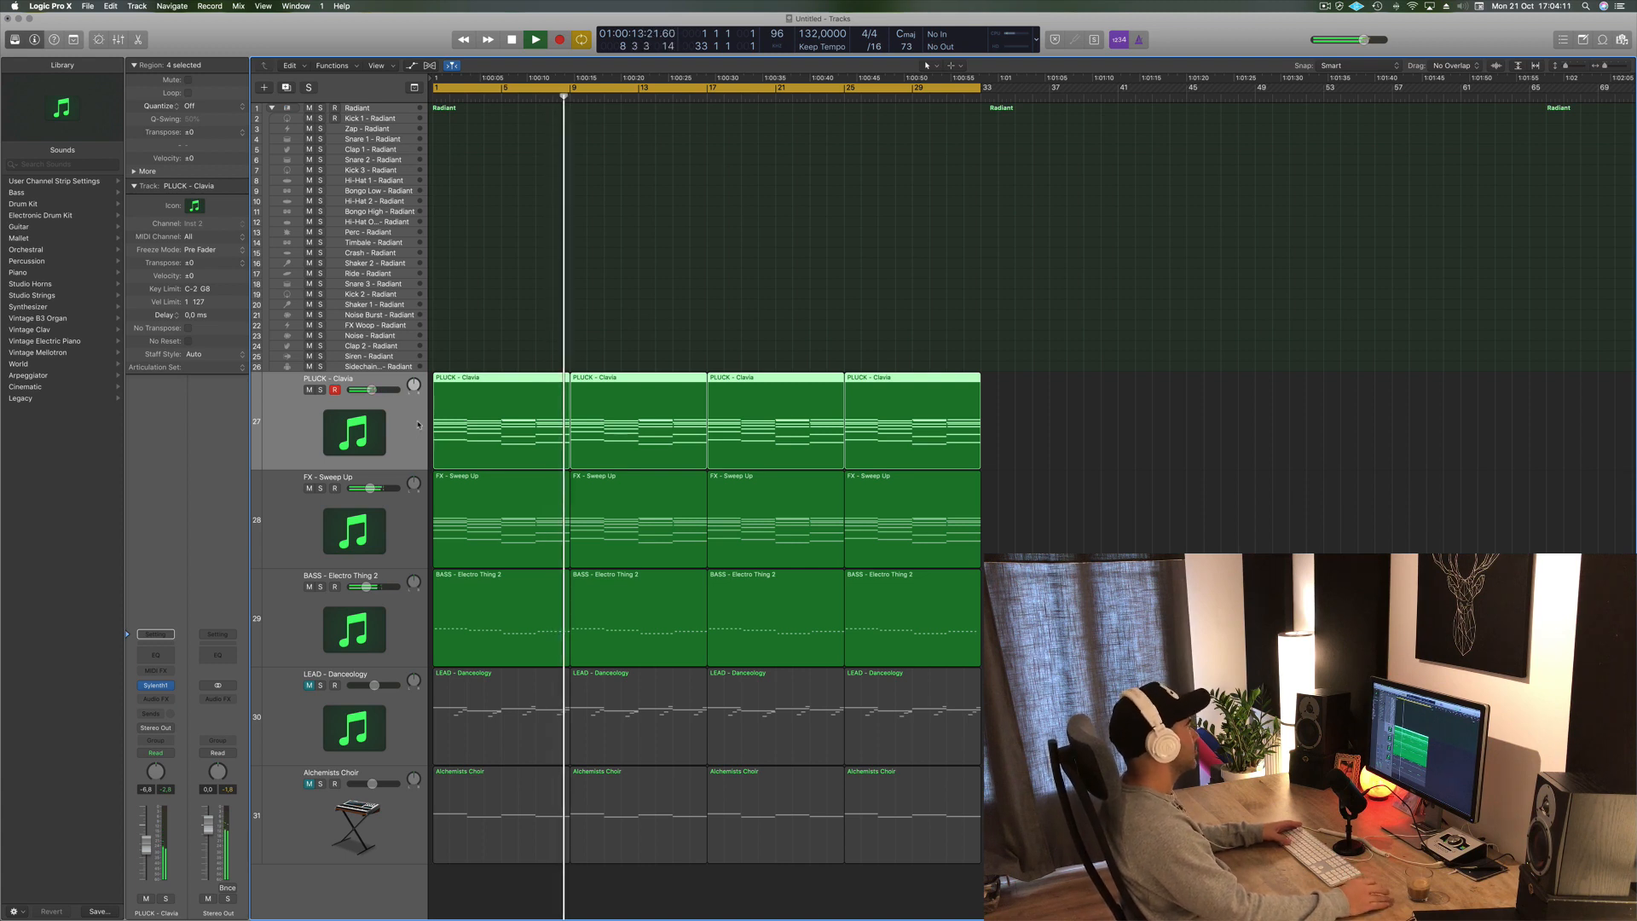
key("space")
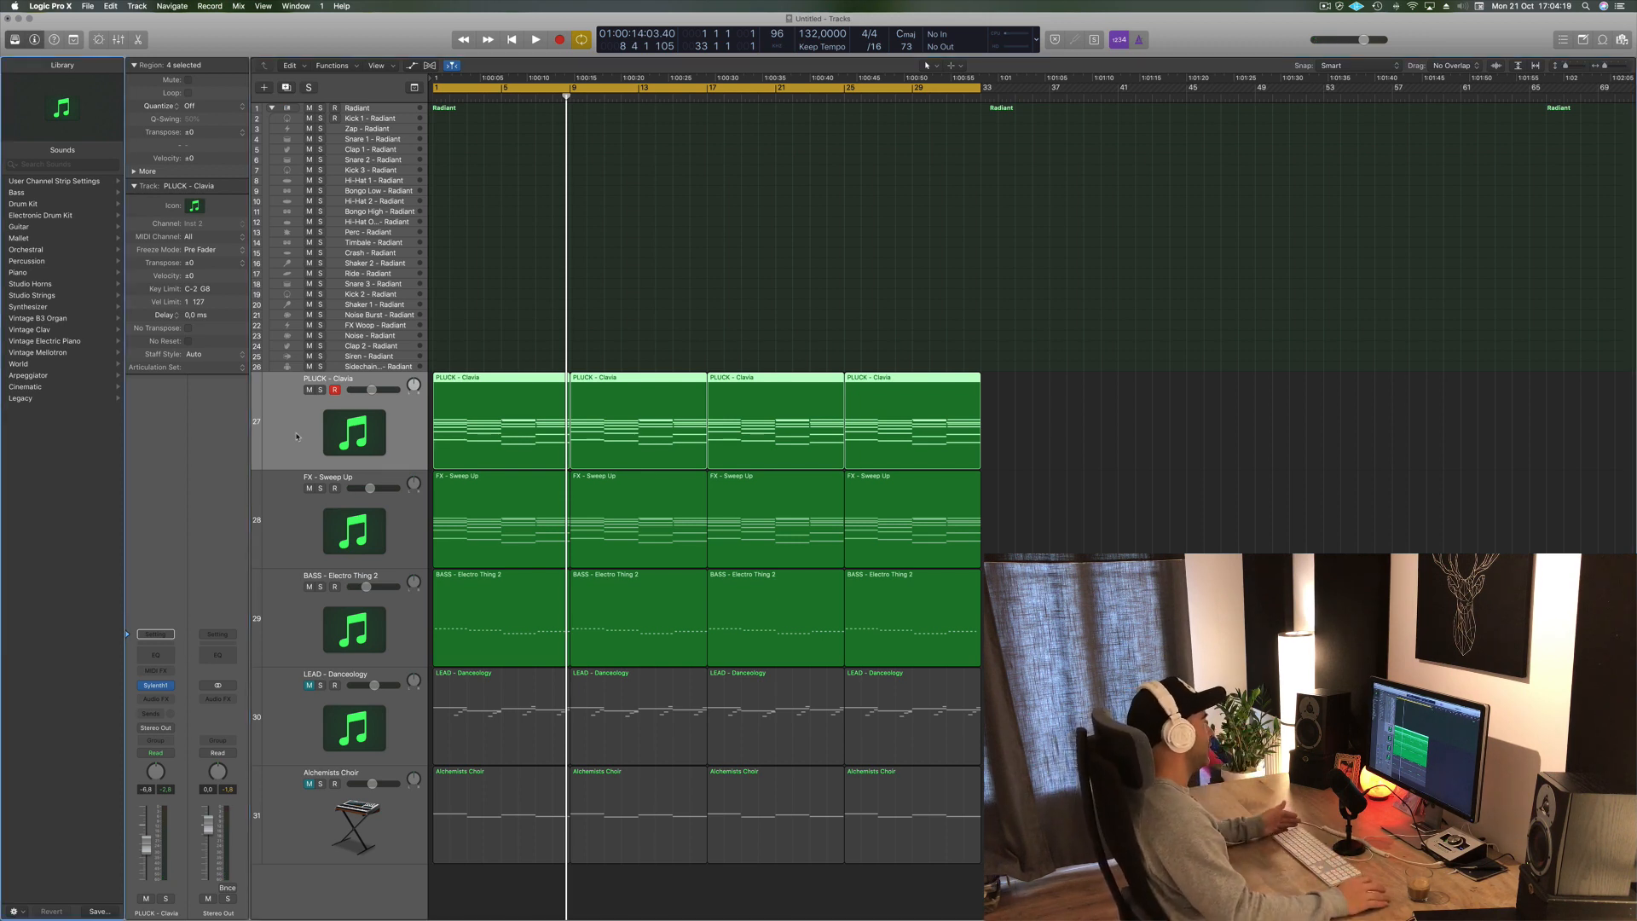
left_click(1107, 493)
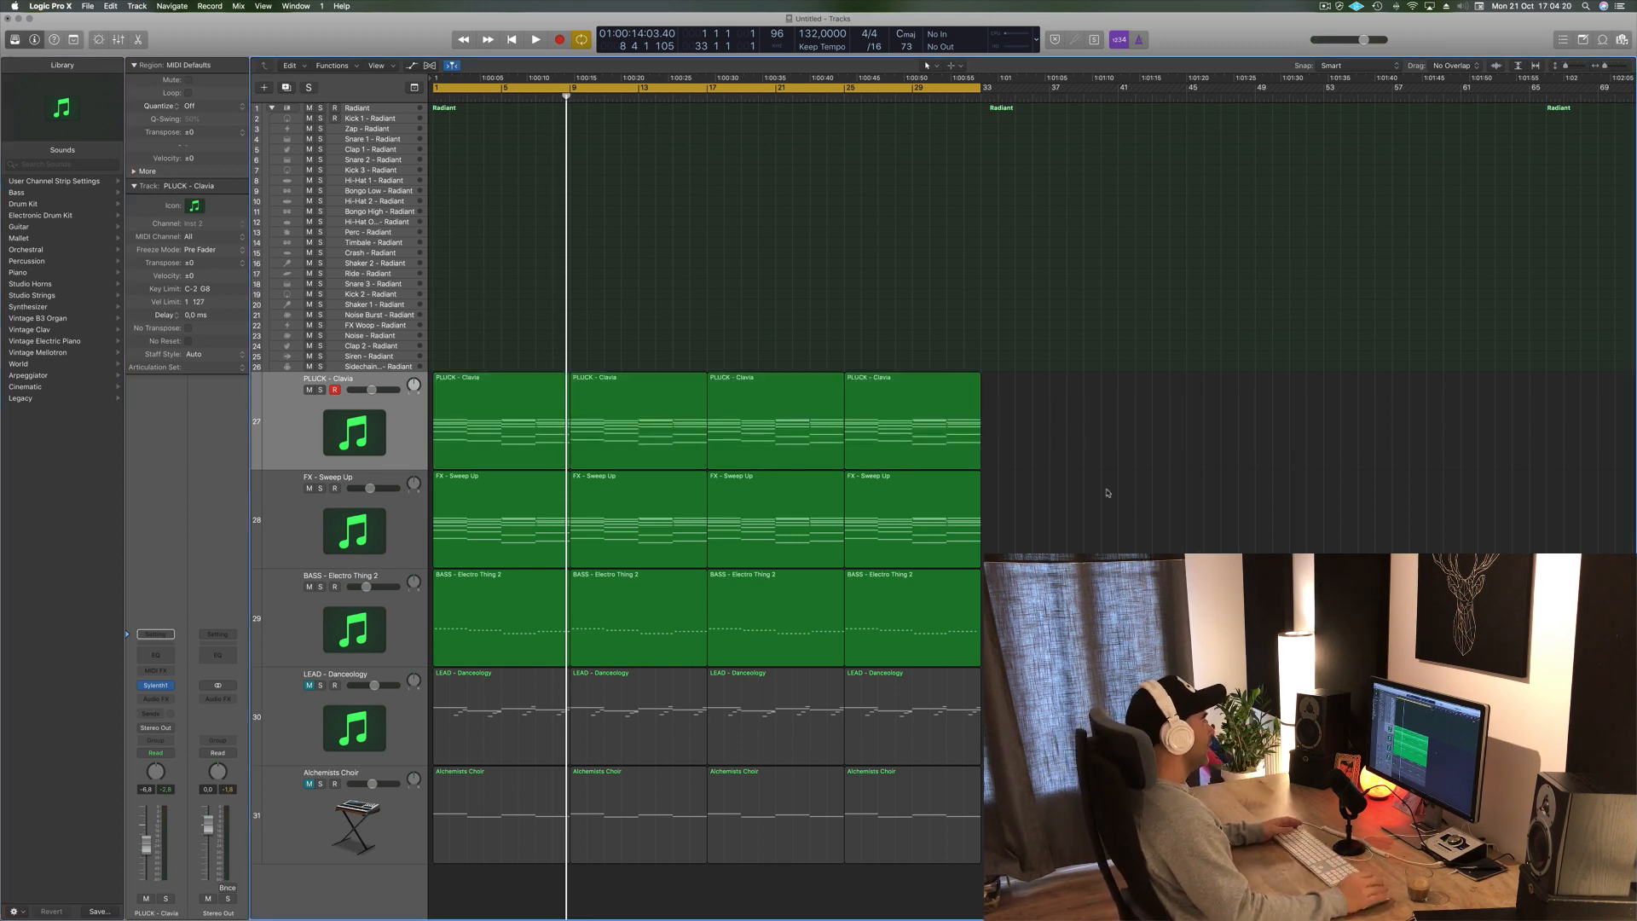
left_click(276, 443)
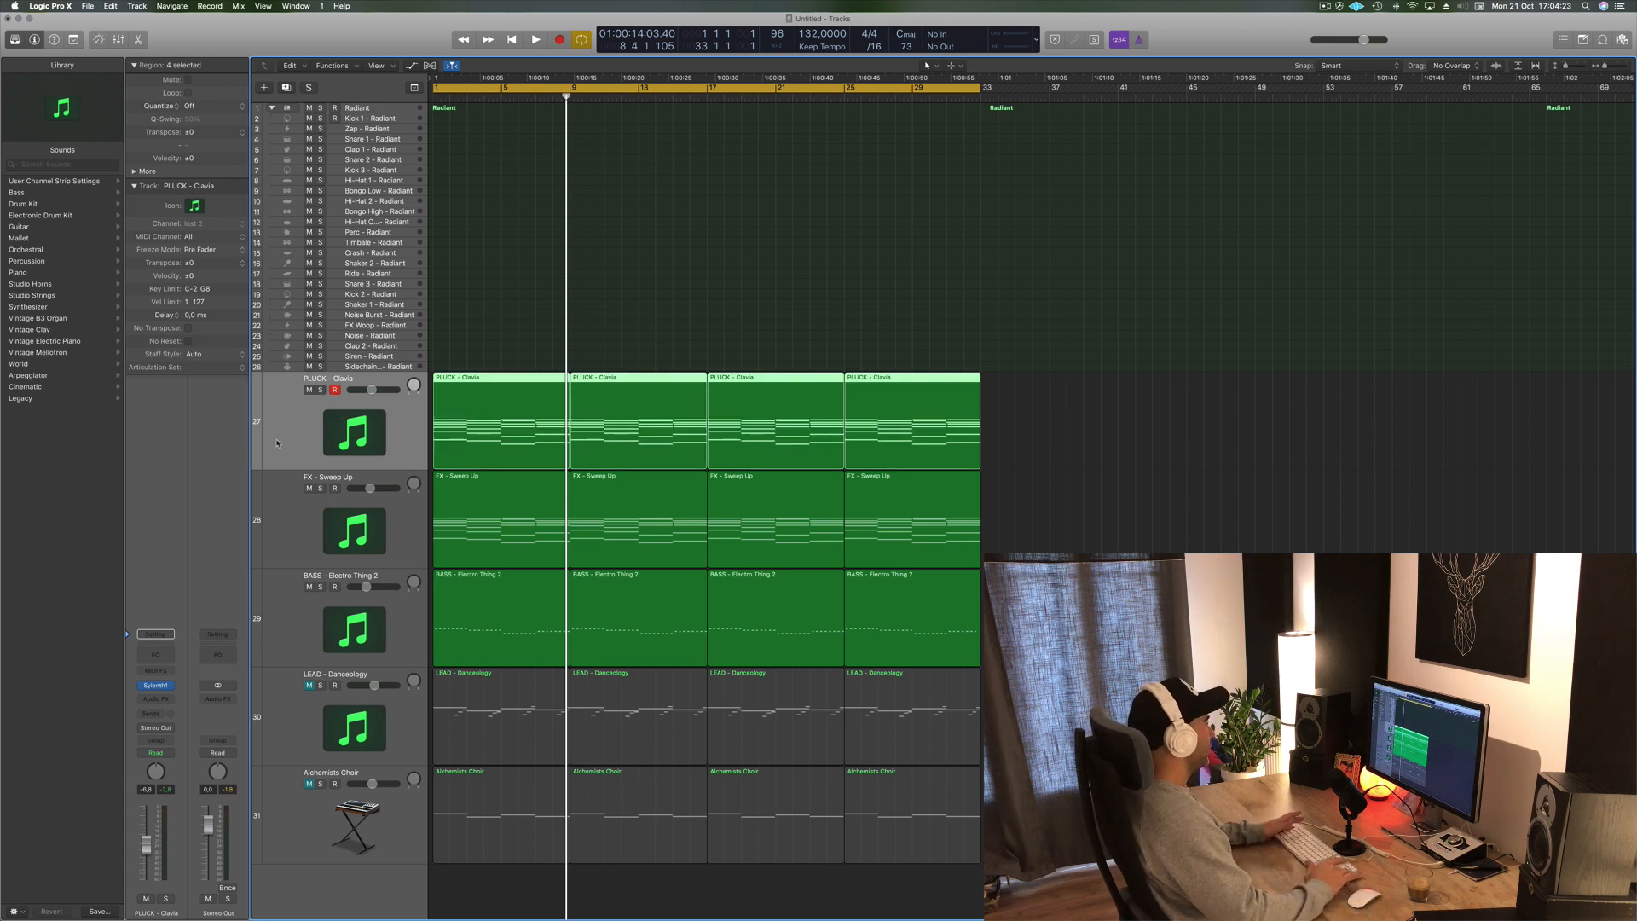
- Open Musical Typing and audition the kick sound on the Kick 1 and Radiant drum kit tracks
left_click(411, 120)
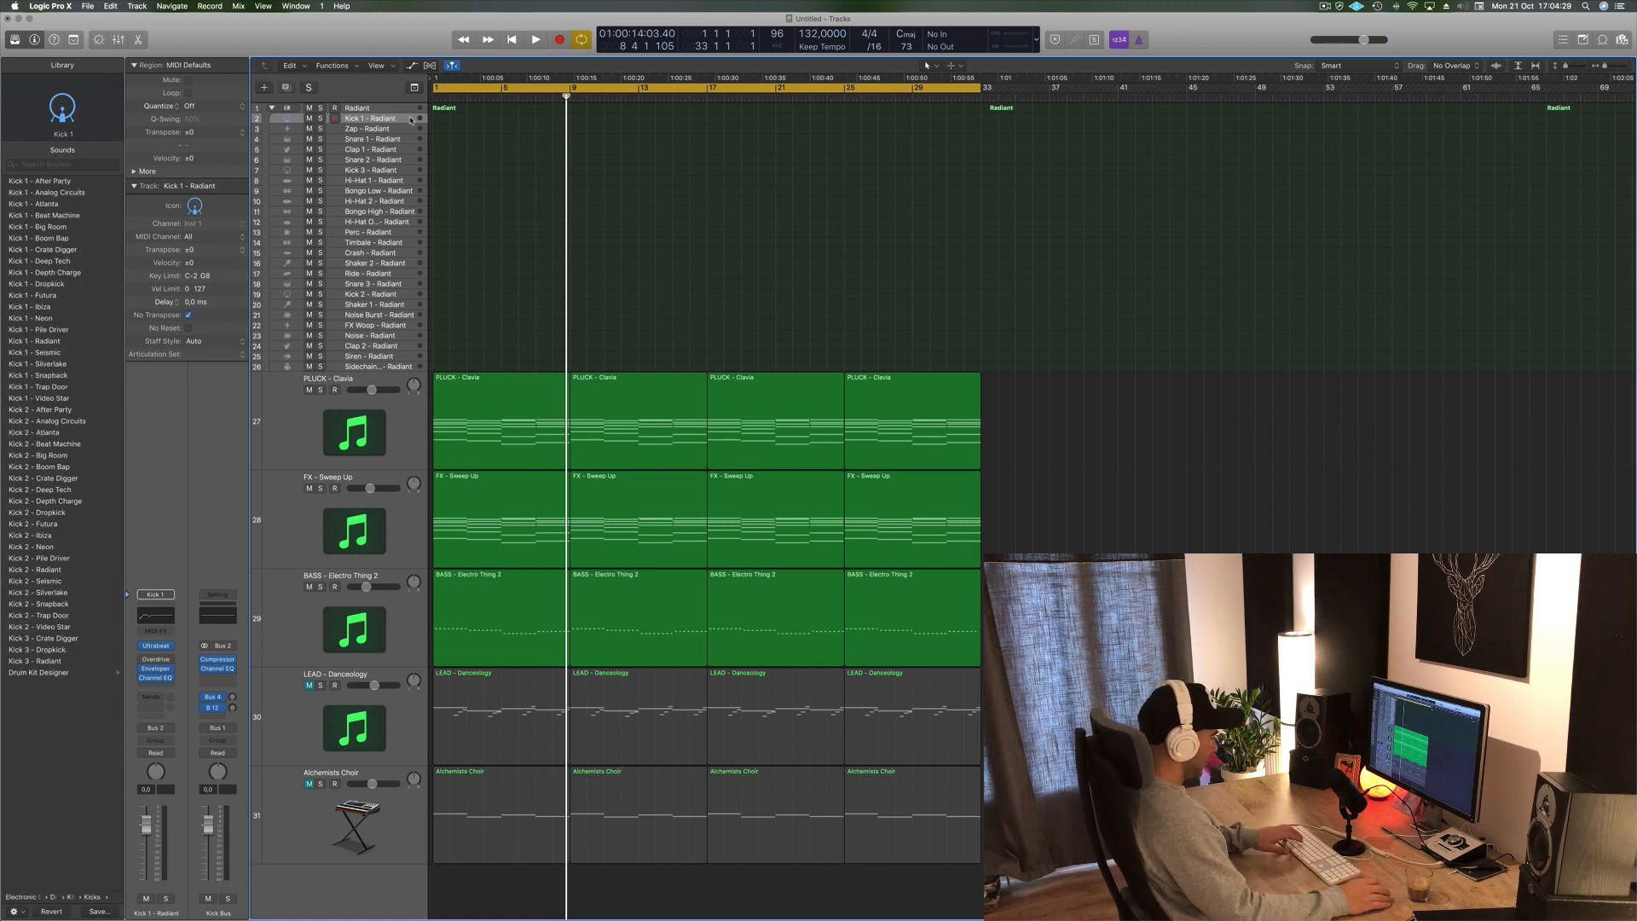
key("cmd+k")
key("a")
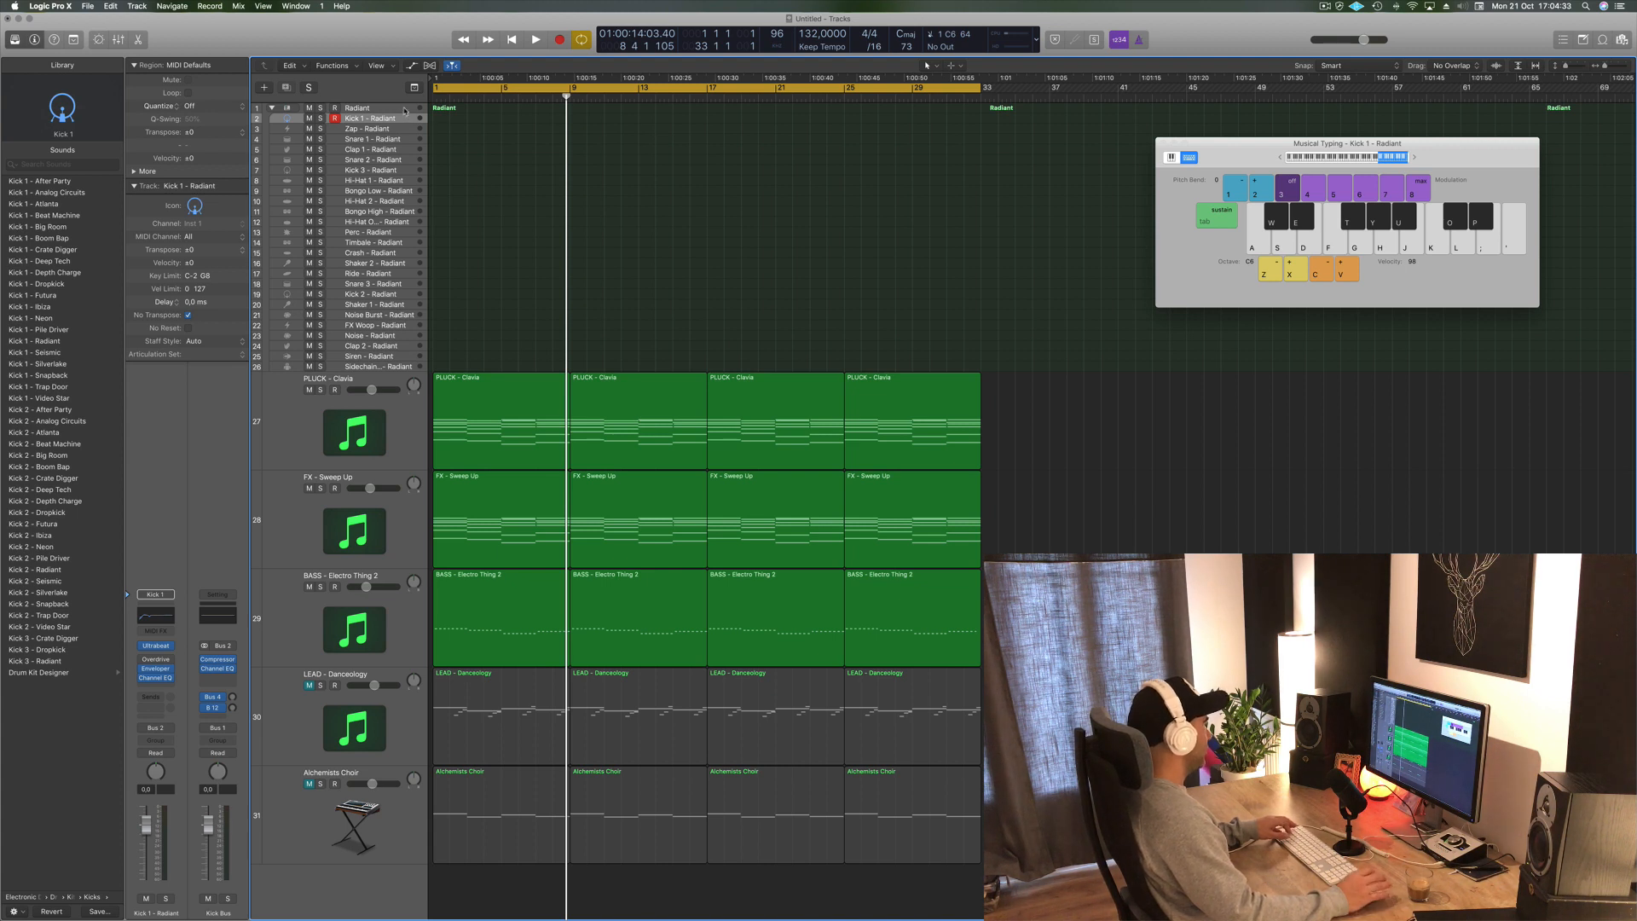
left_click(405, 109)
key("a")
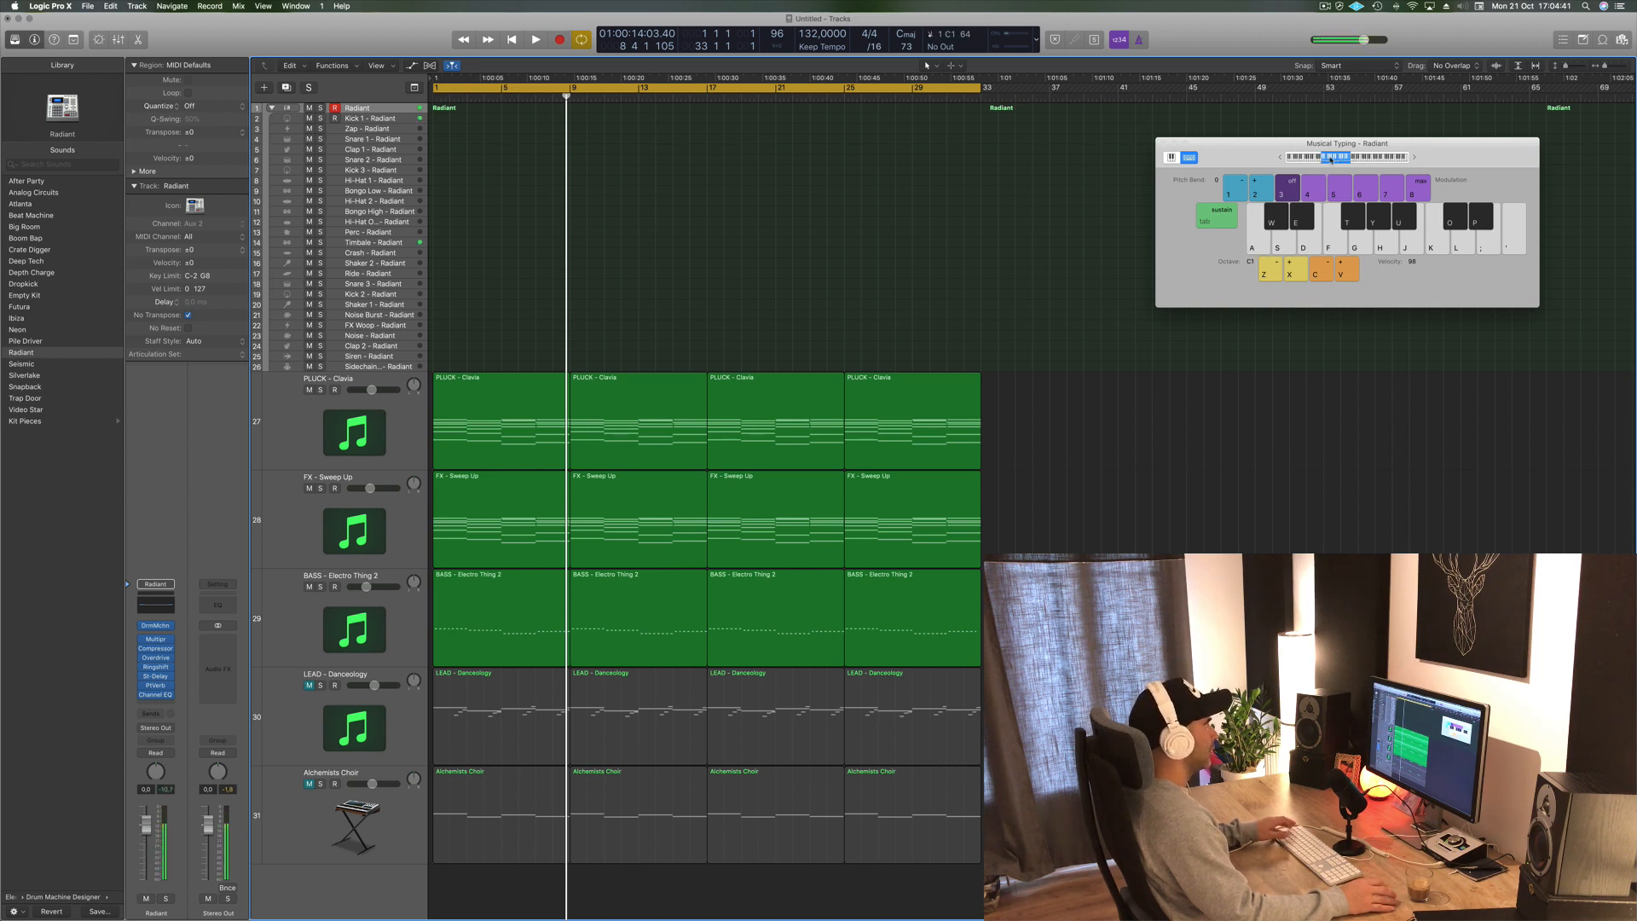
key("a")
key("a")
key("a")
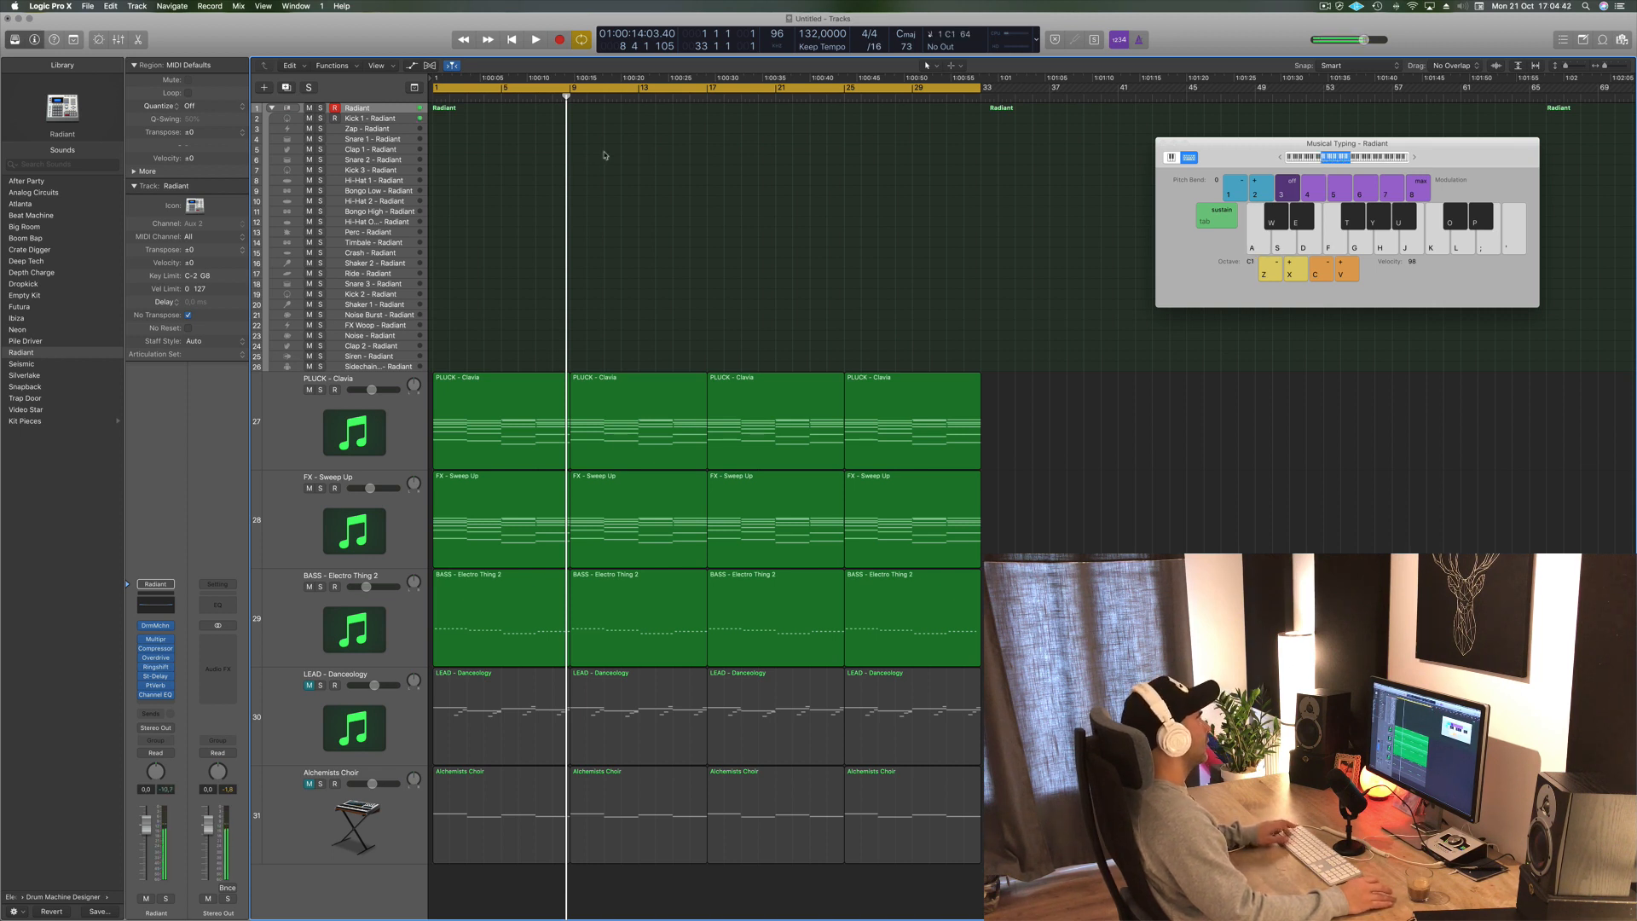
left_click(407, 119)
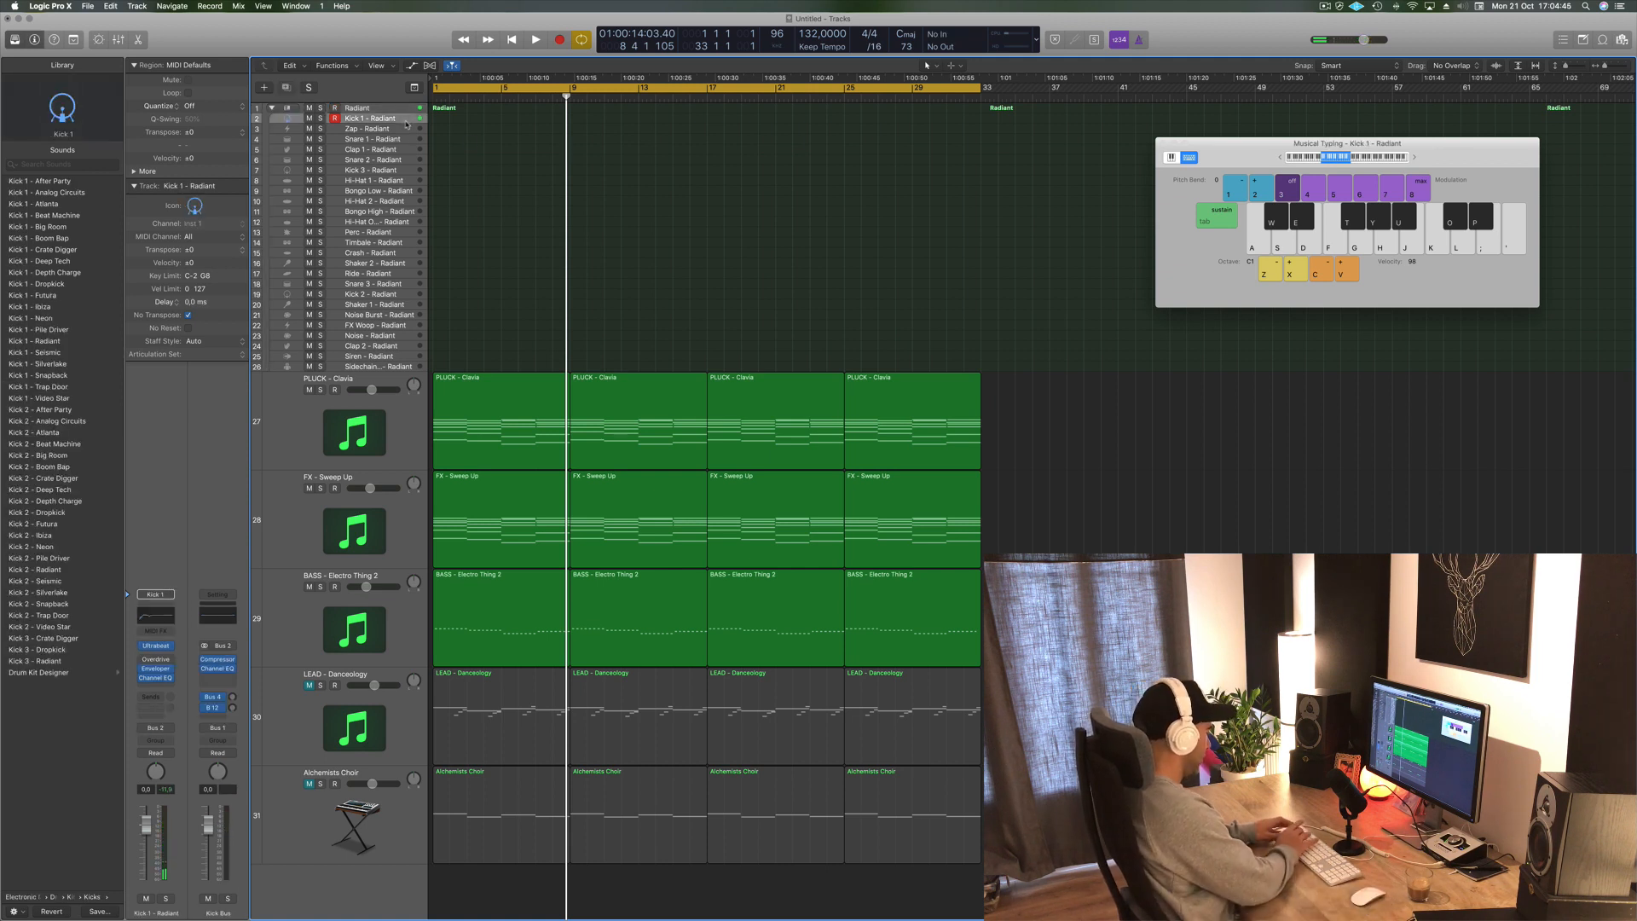
- Record a kick pattern on the Kick 1 track using Musical Typing
key("r")
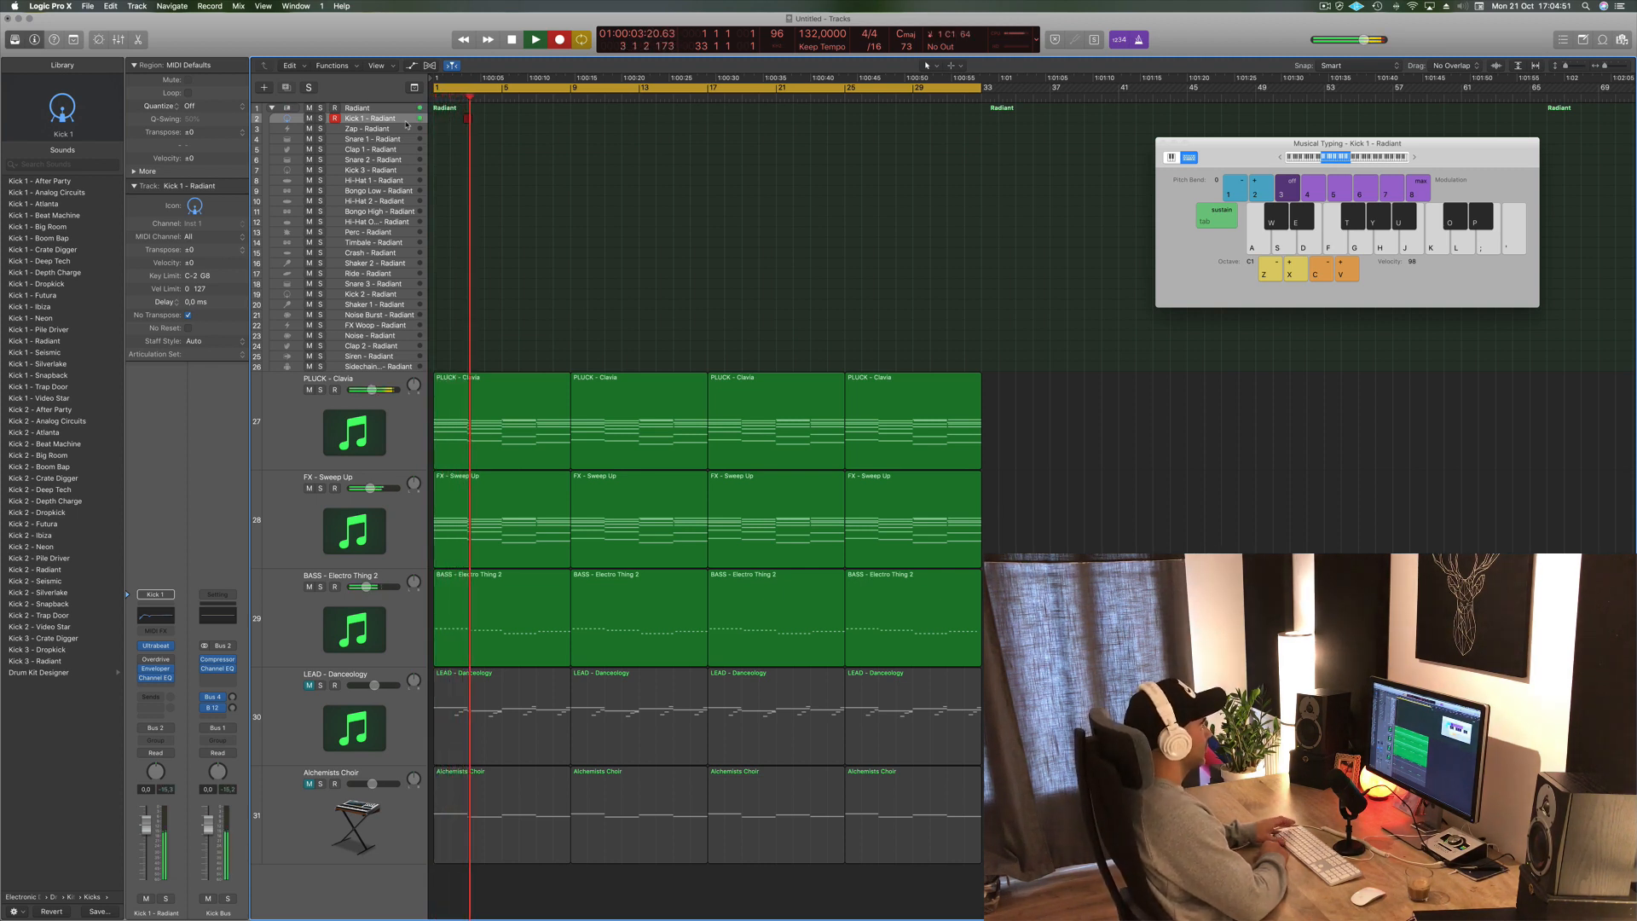
key("a")
key("a")
key("space")
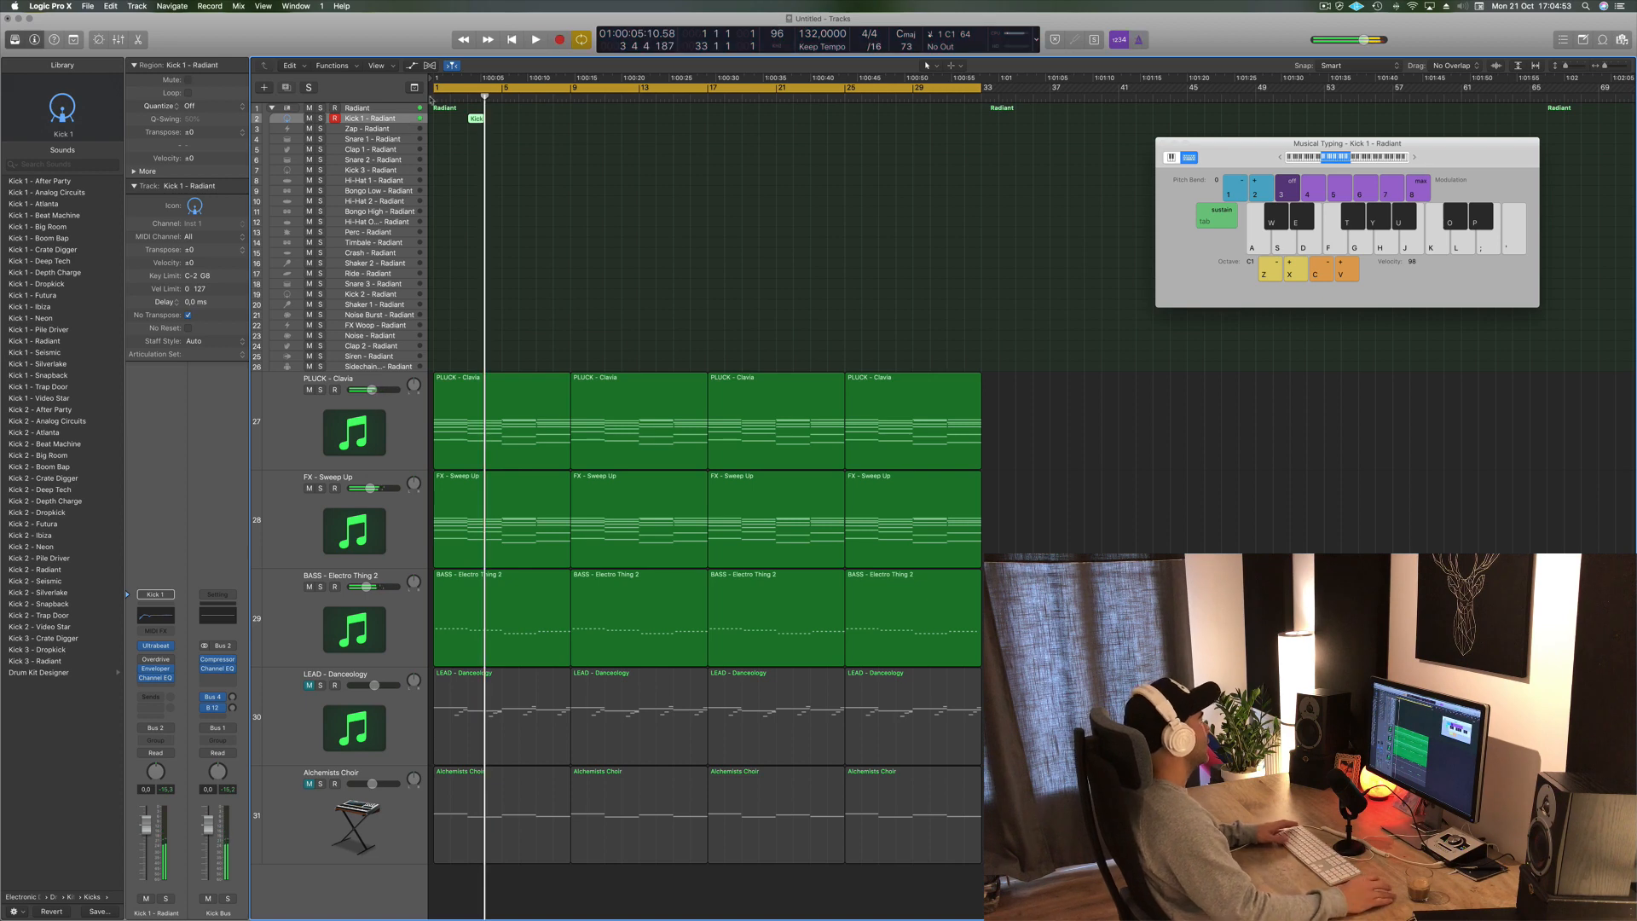
- Move the recorded kick region to the start of bar 1, open it in the Piano Roll and select its notes
left_click_drag(475, 122, 442, 122)
double_click(443, 122)
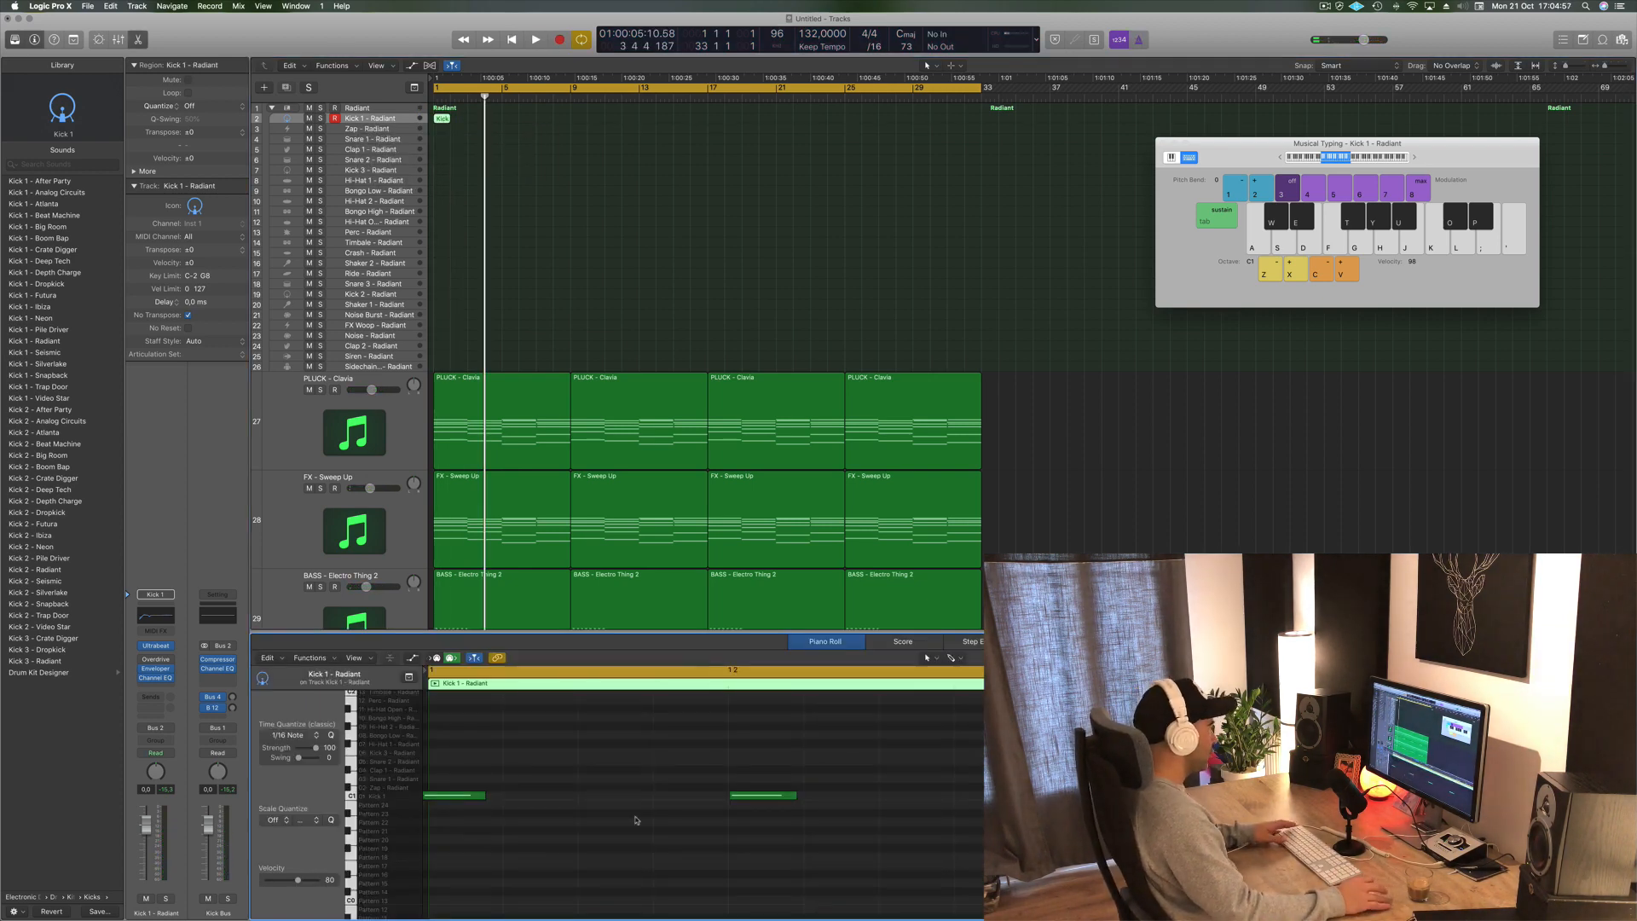
key("super+a")
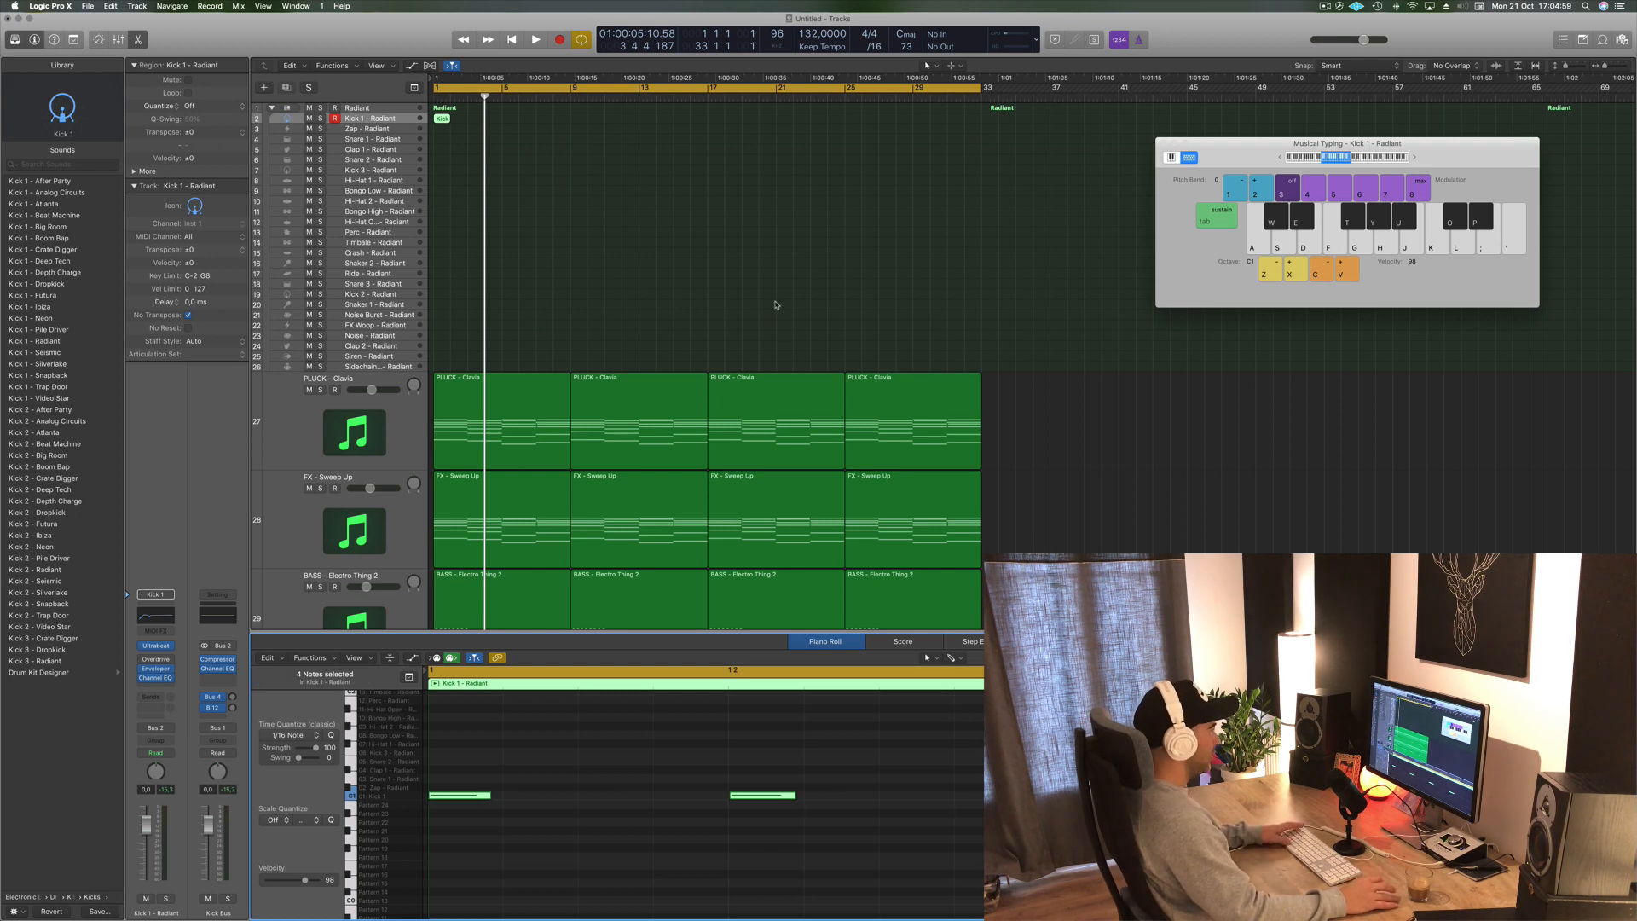
key("space")
key("space")
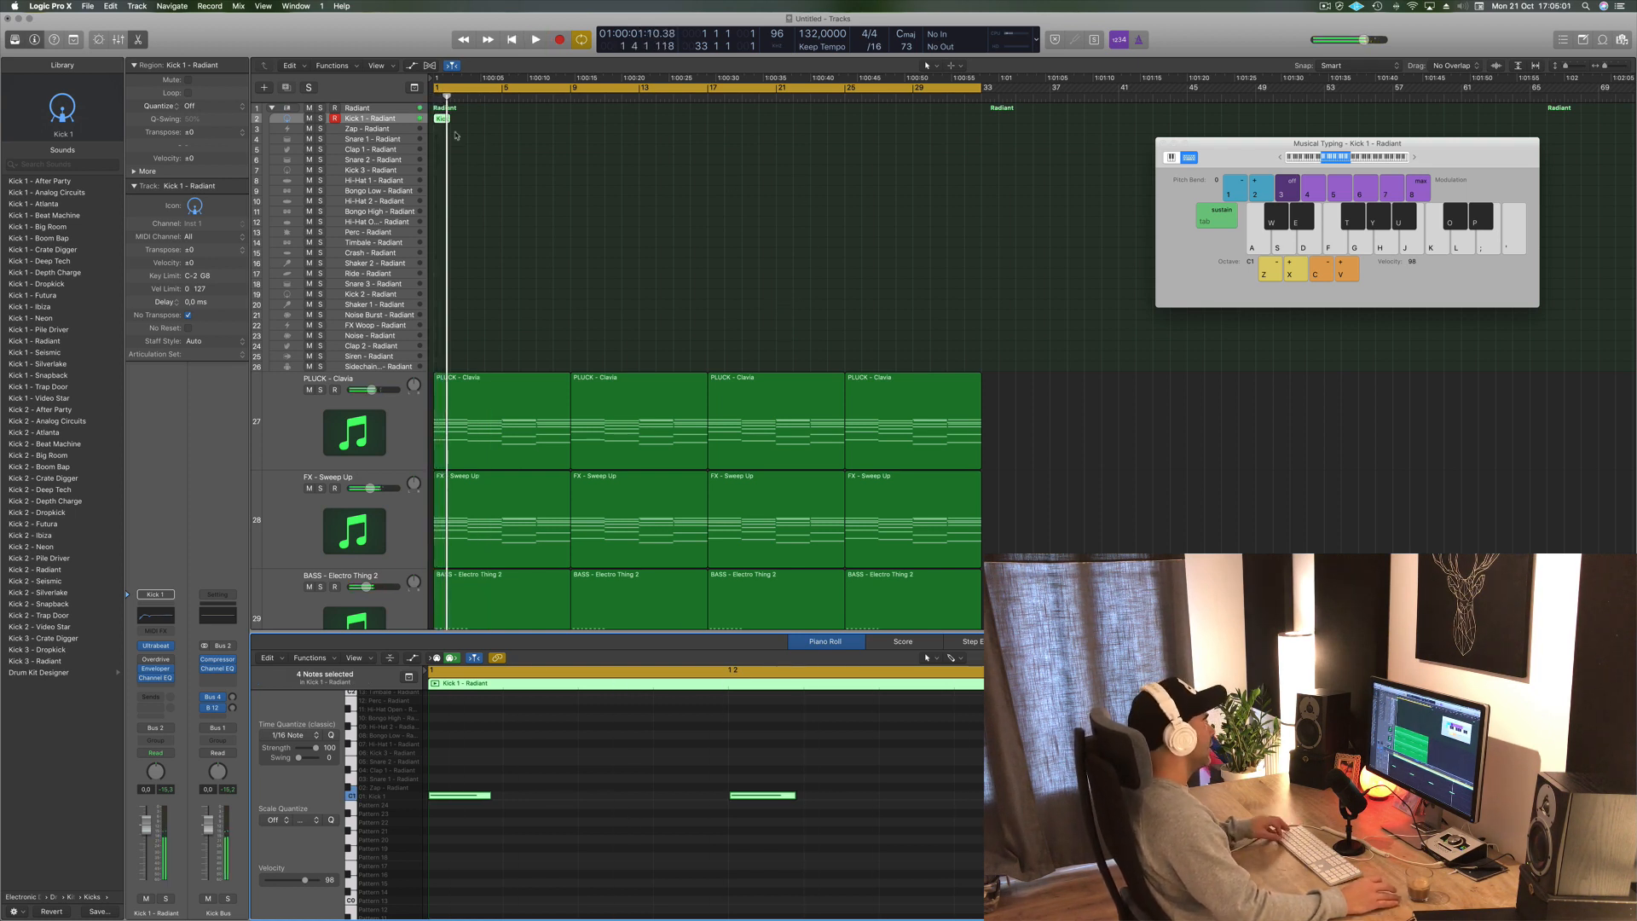
- Loop the kick region so it repeats through the first 16 bars
key("super+Right")
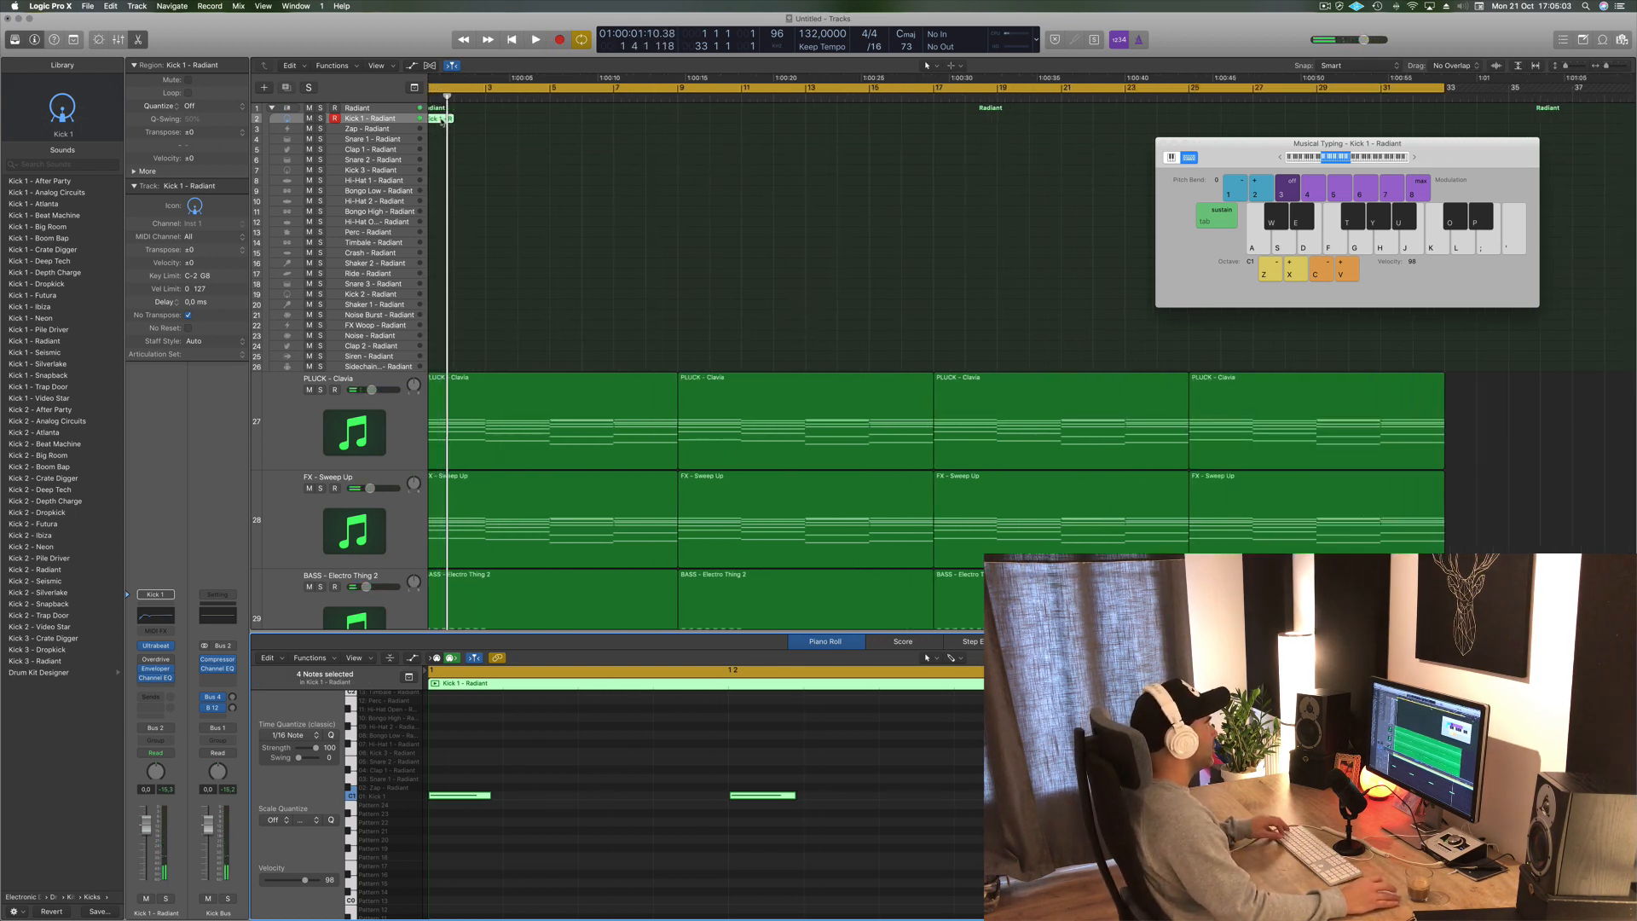
scroll(443, 121, "up", 3)
scroll(444, 121, "down", 4)
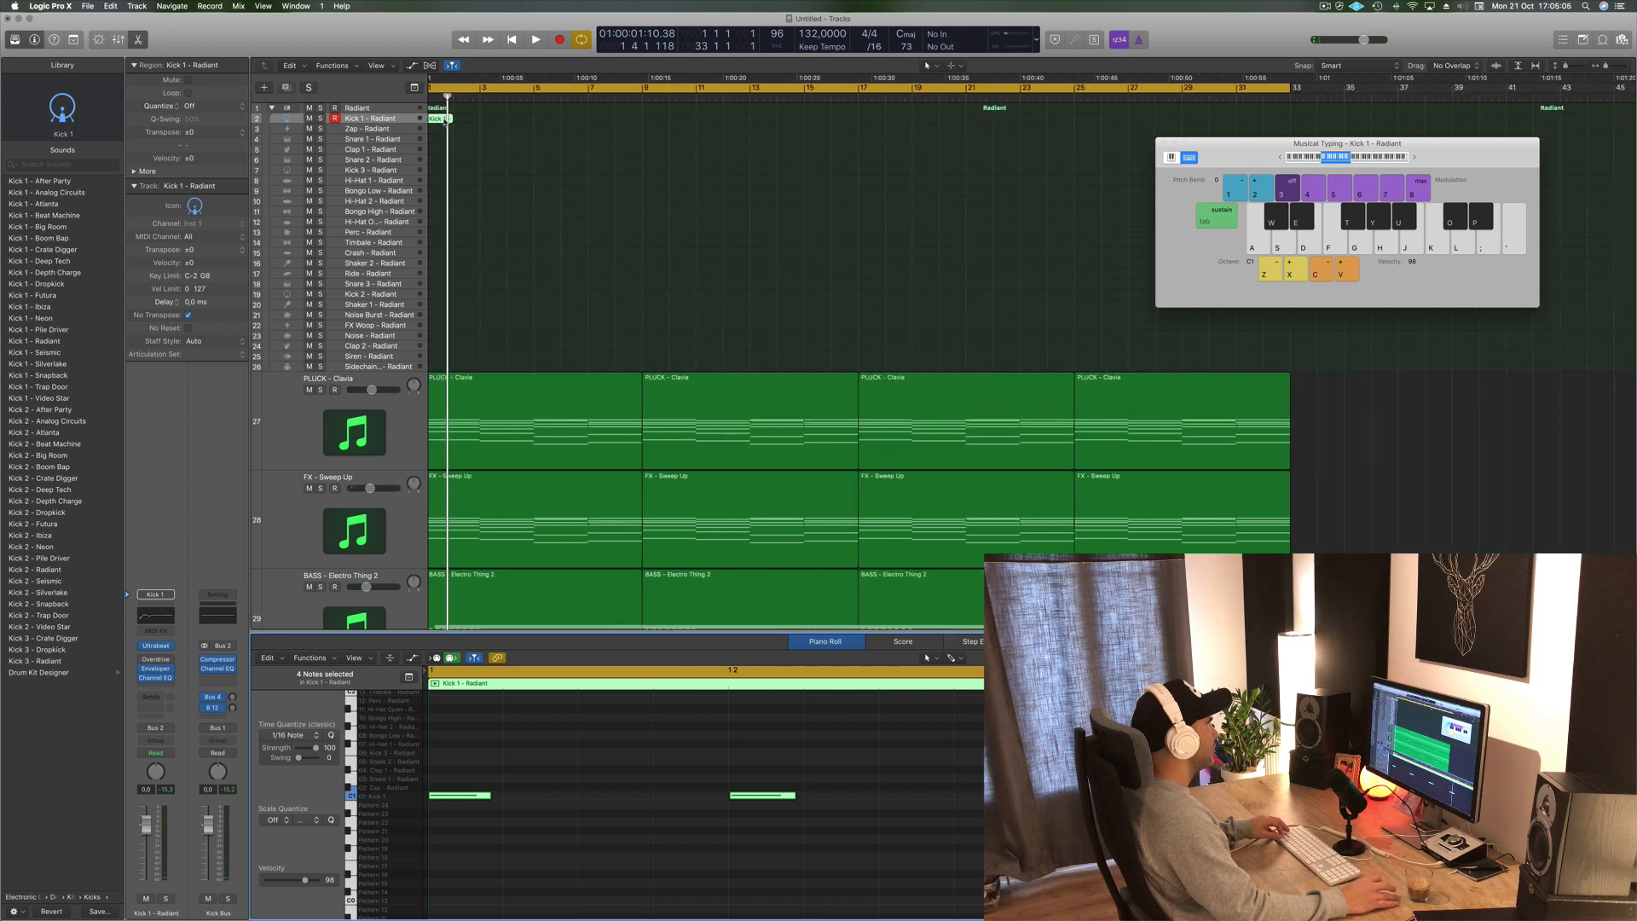
left_click(443, 121)
left_click_drag(444, 121, 588, 128, "alt")
key("super+Left")
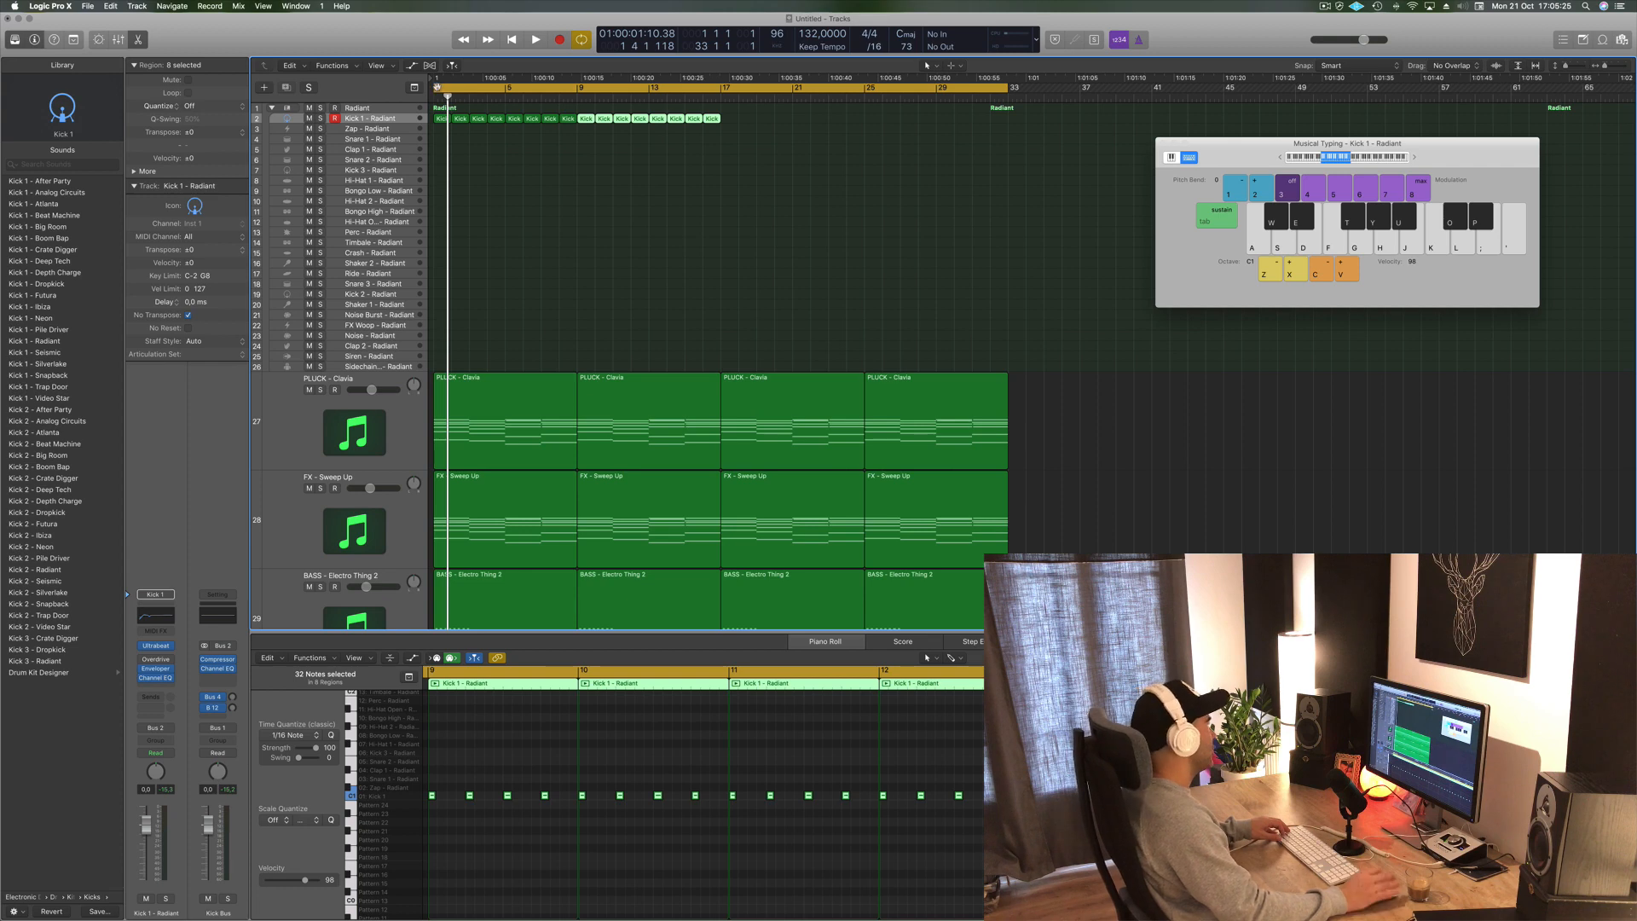
- Open the Drum Machine Designer for the Radiant drum kit and reposition its window
left_click(380, 108)
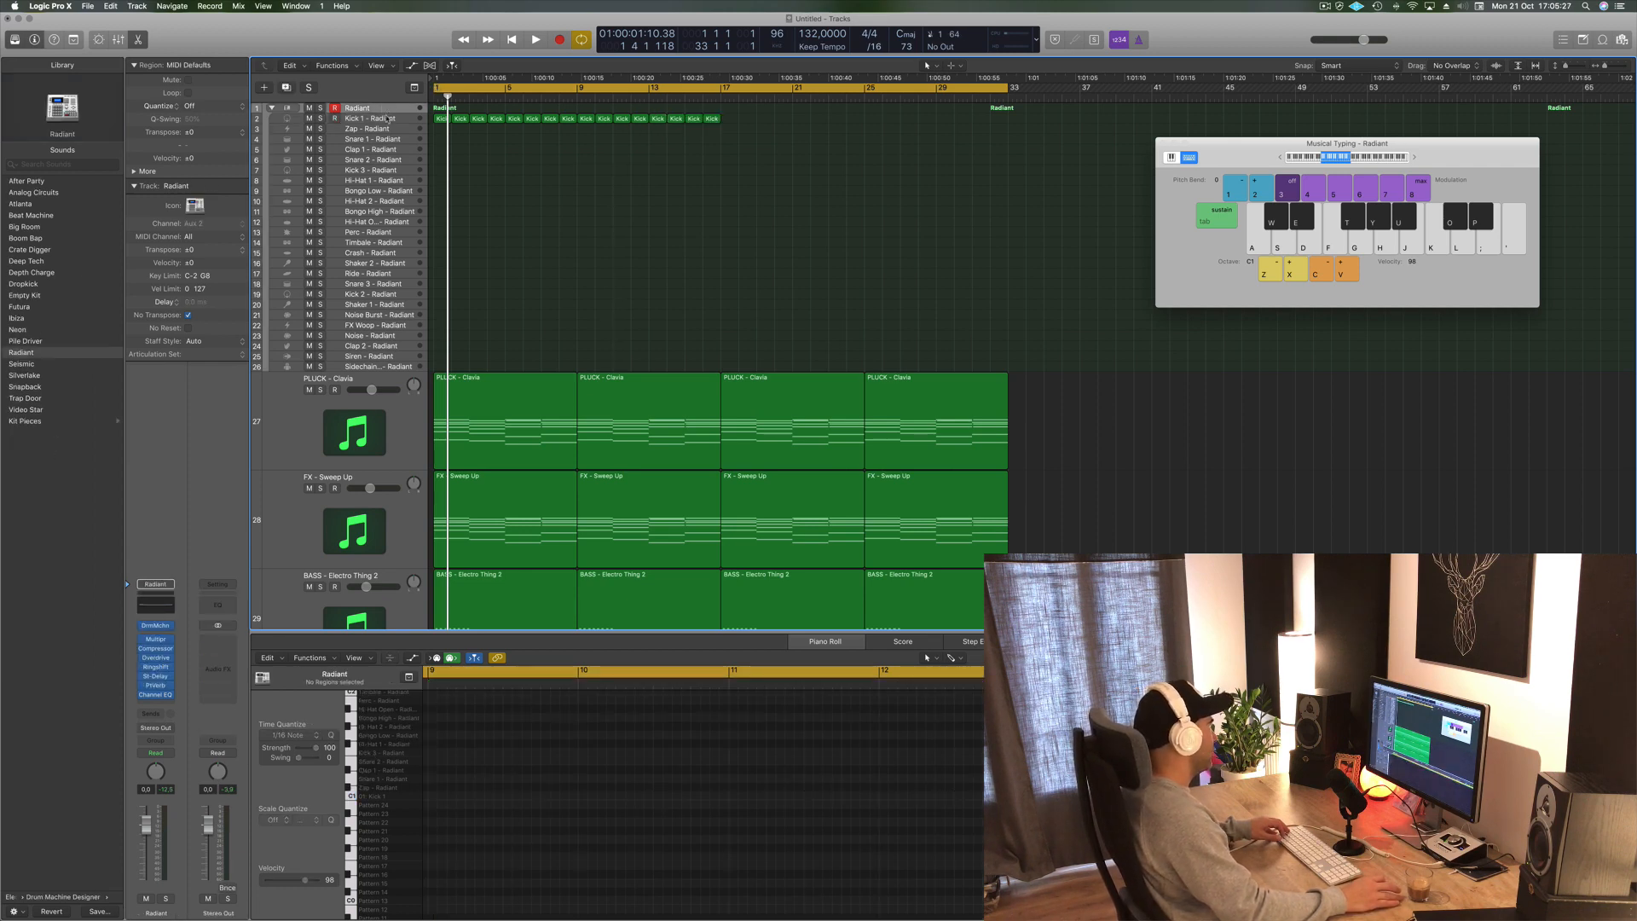
left_click(156, 628)
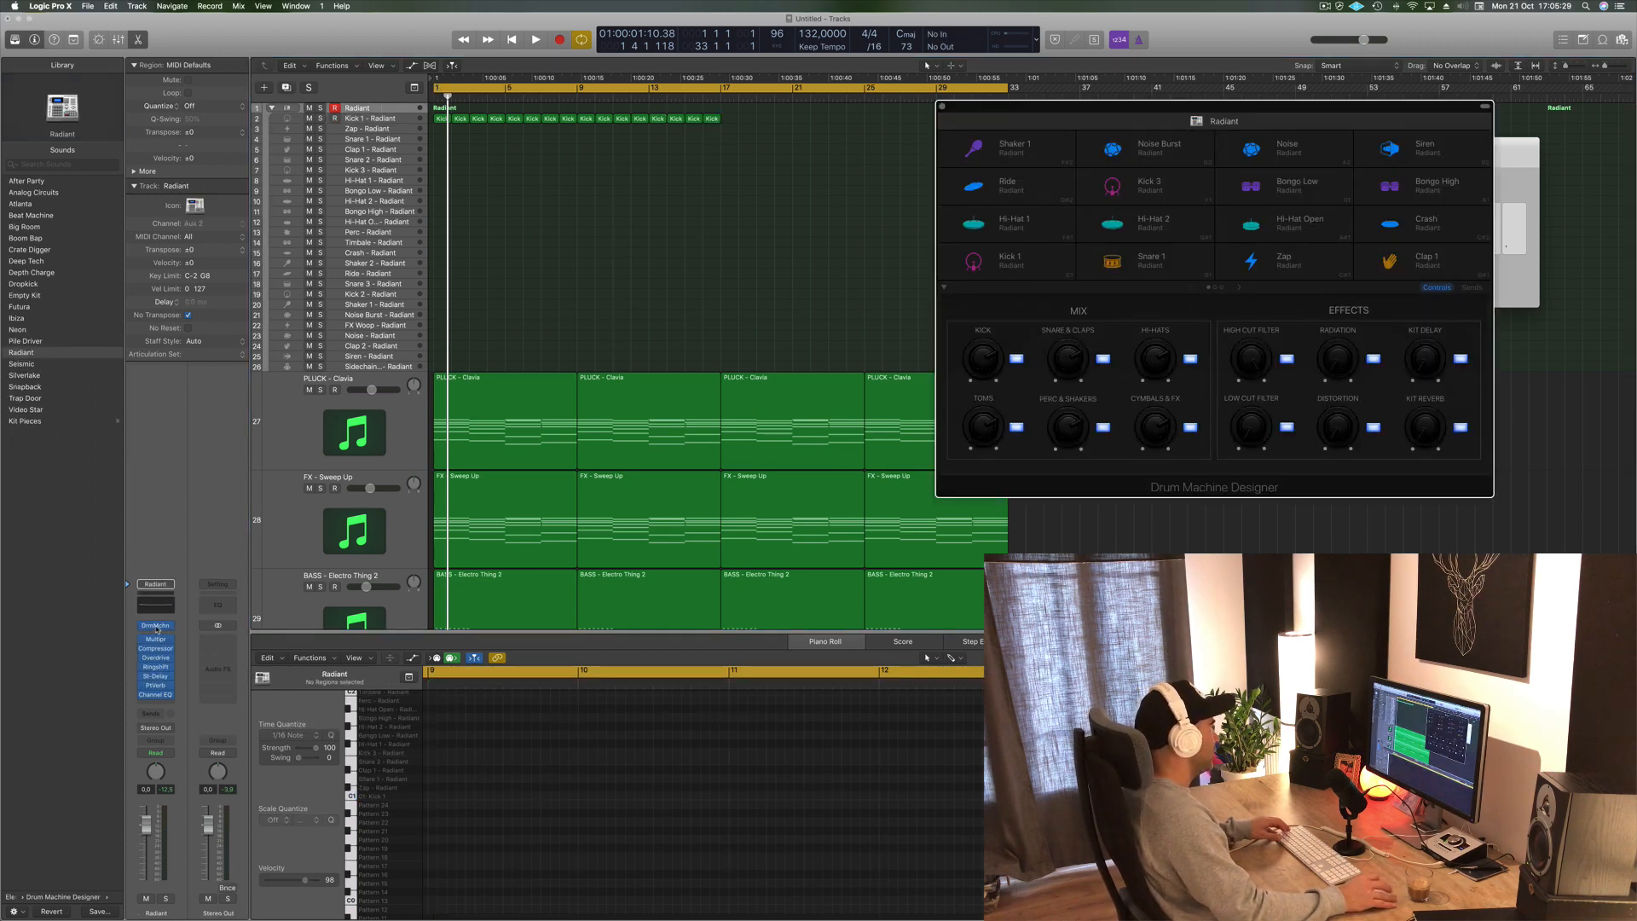
key("super+w")
left_click(155, 629)
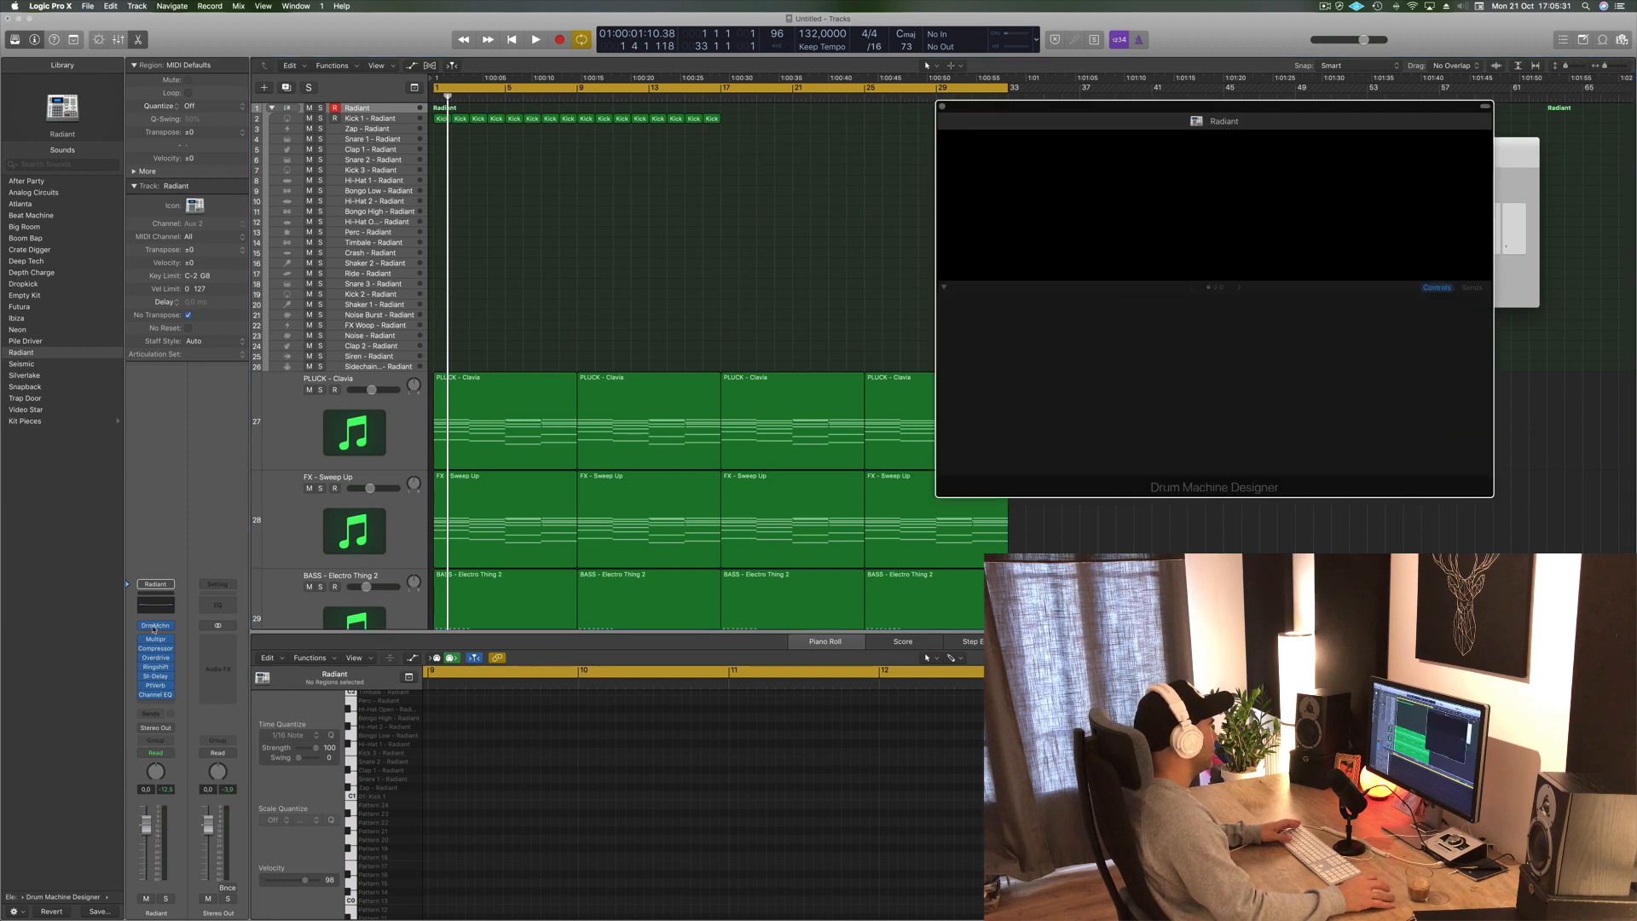
left_click_drag(1285, 110, 1304, 99)
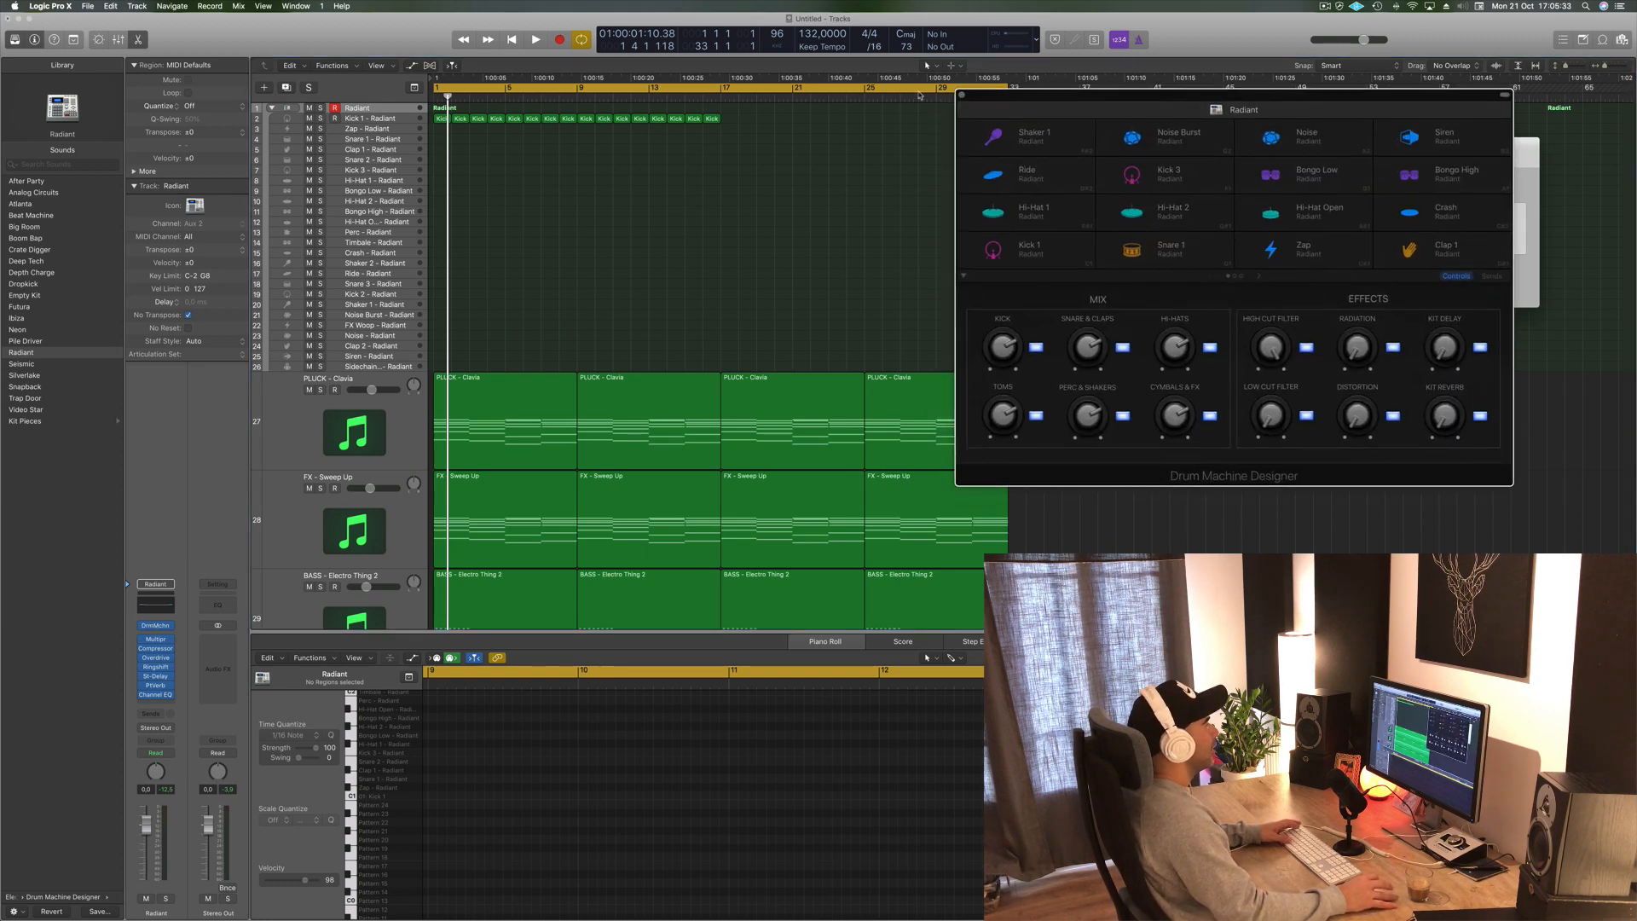
left_click(999, 89)
left_click(1001, 87)
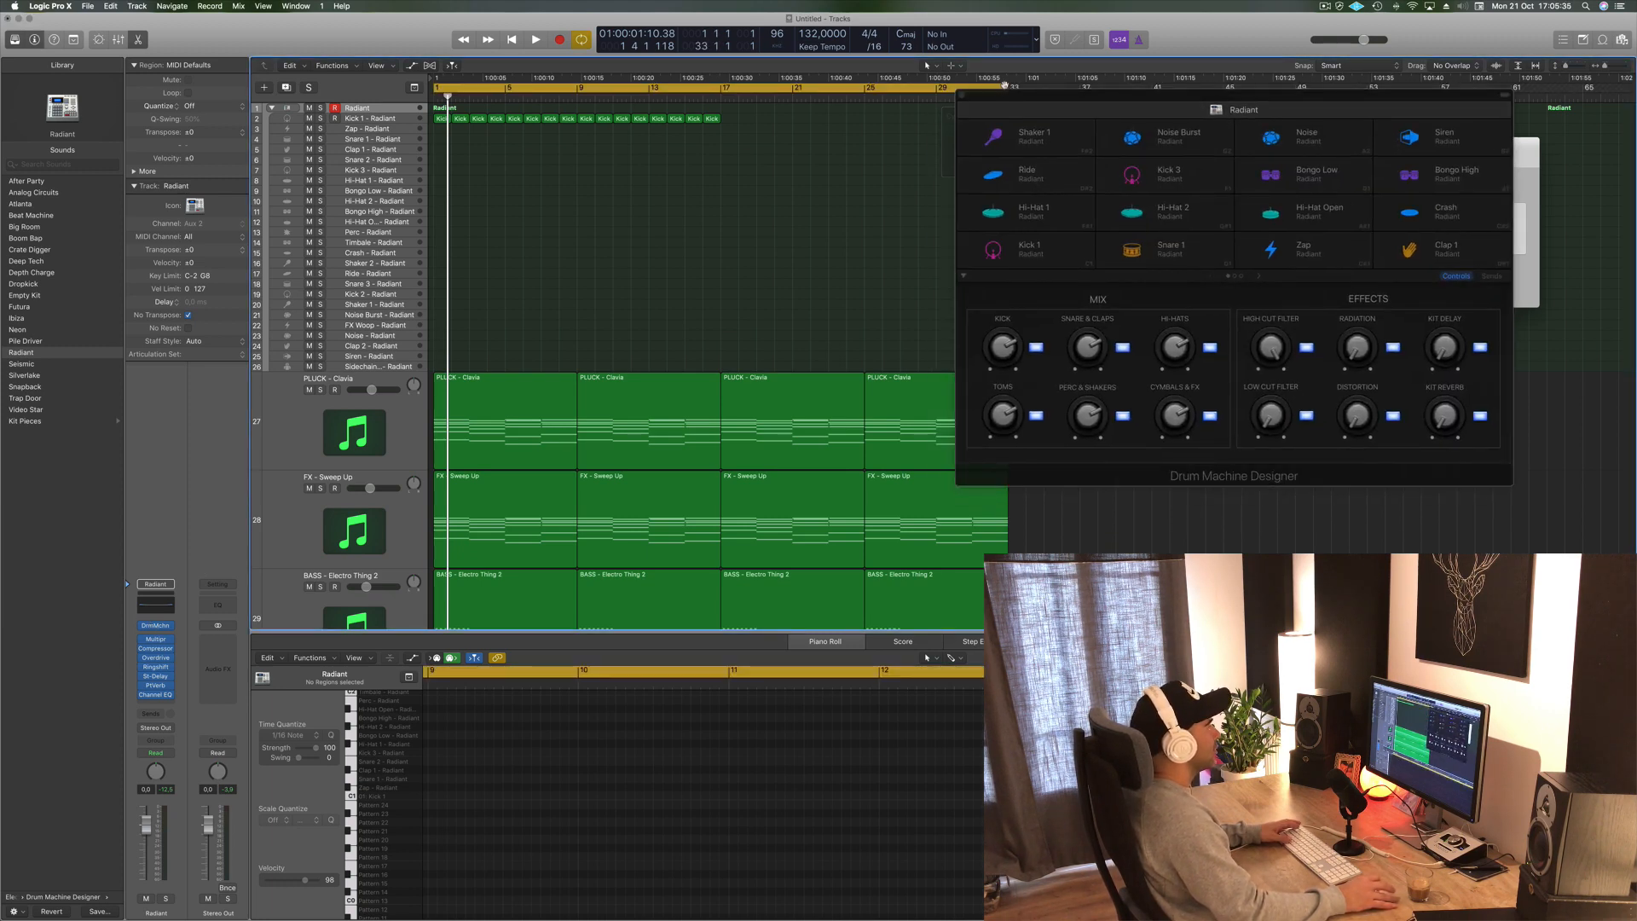
left_click_drag(1006, 86, 722, 125)
key("space")
left_click_drag(1255, 98, 1119, 83)
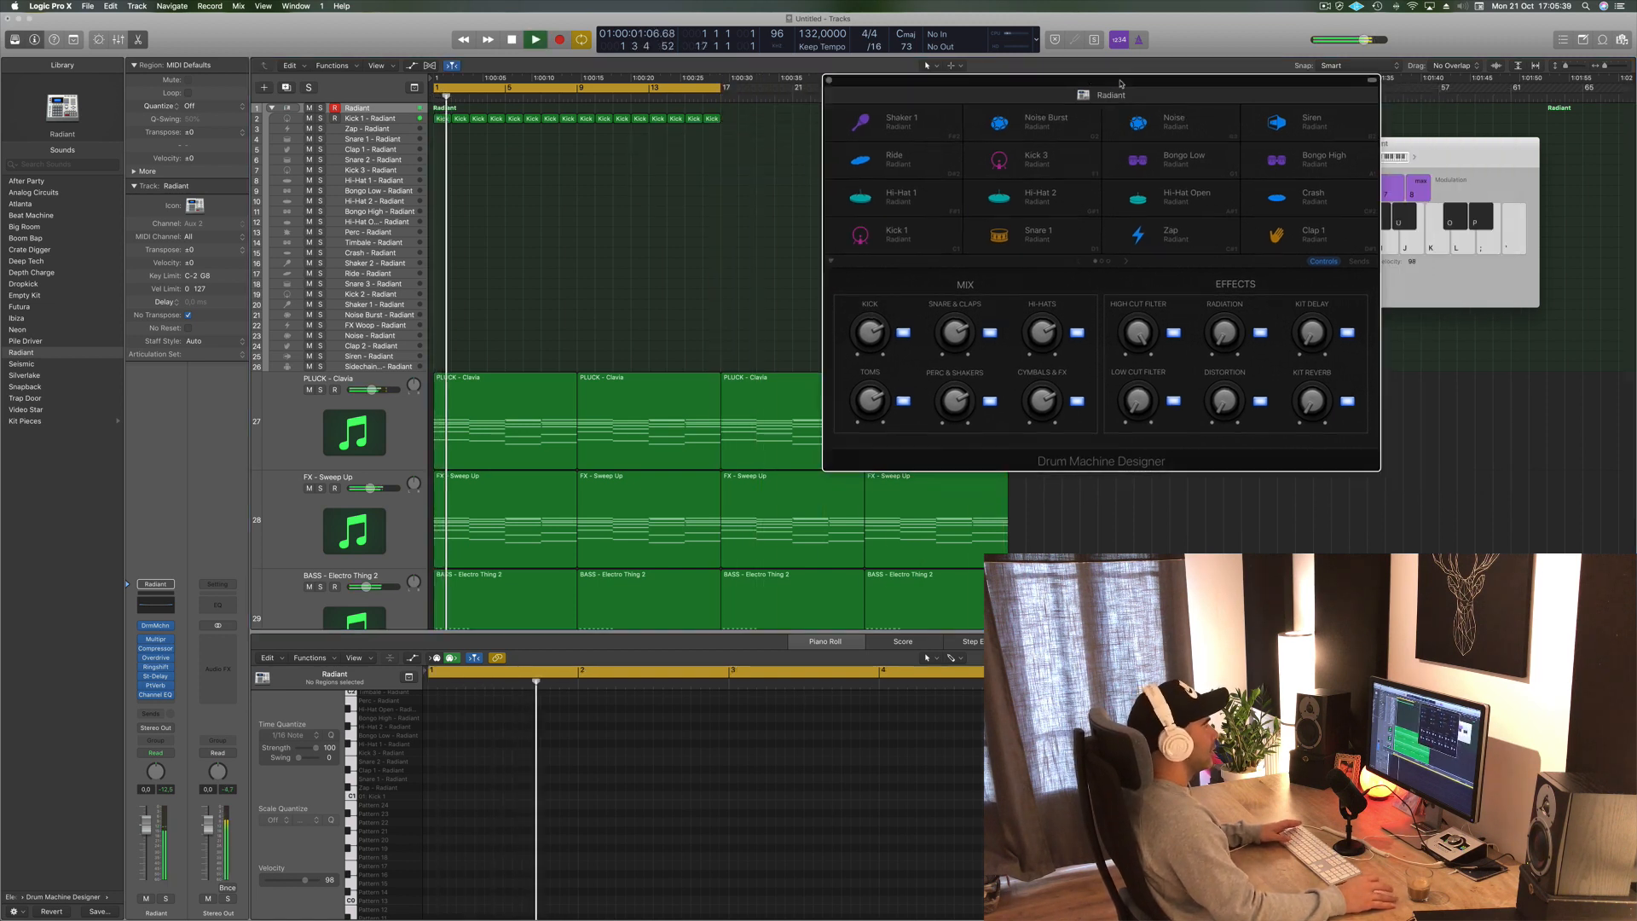
- Select the Kick 1 pad in Drum Machine Designer to show its controls during playback
key("space")
left_click(910, 244)
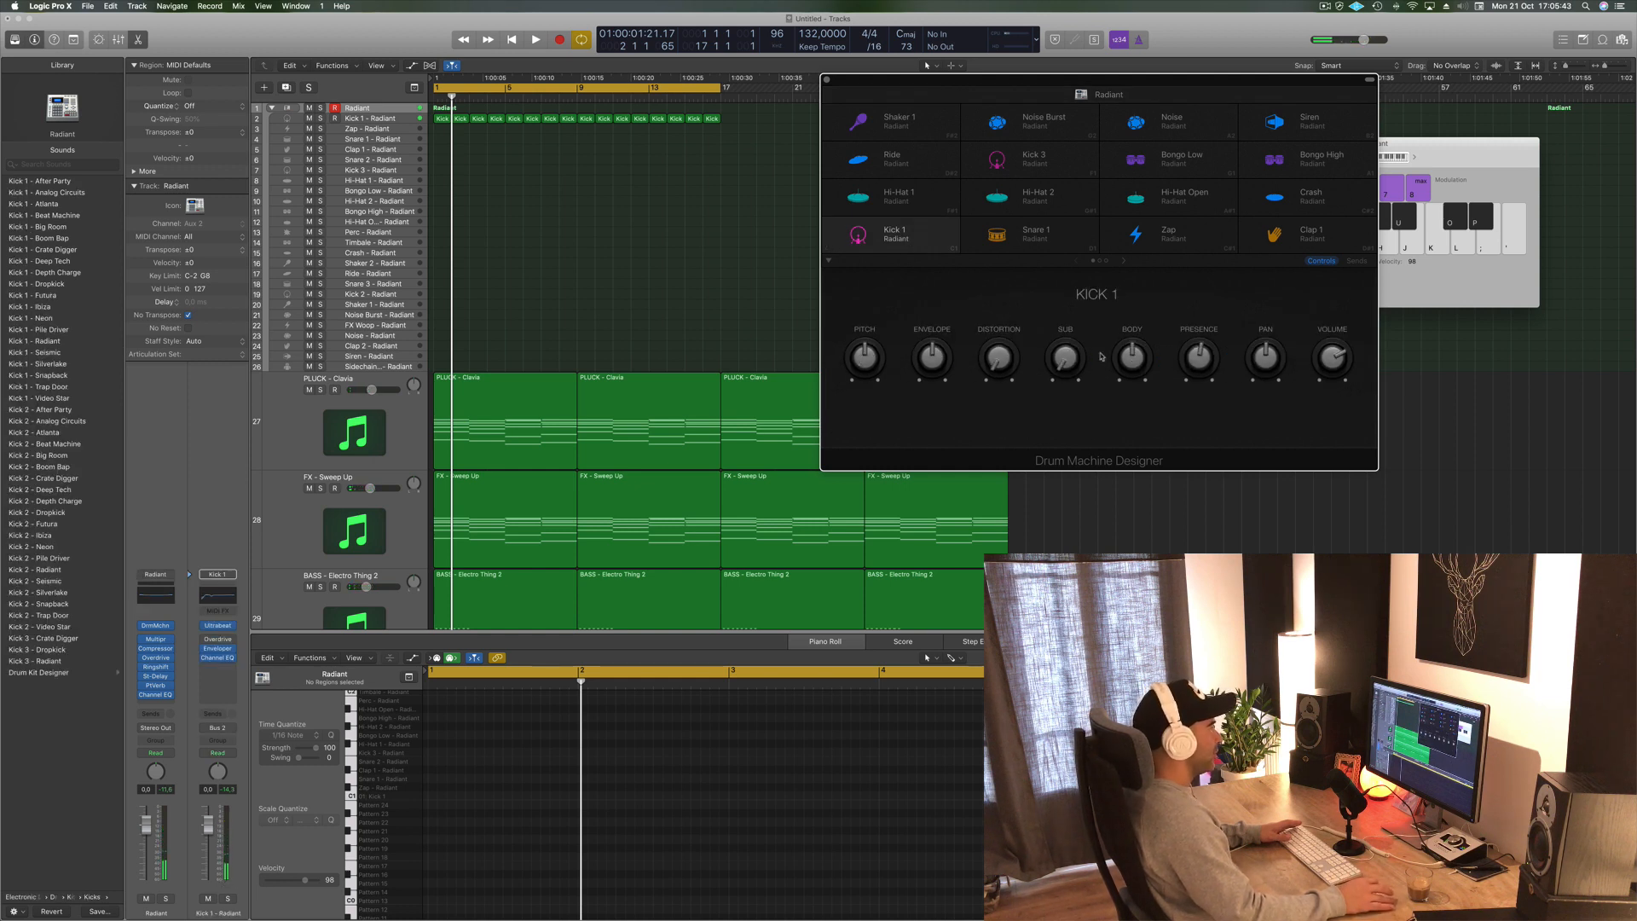
key("space")
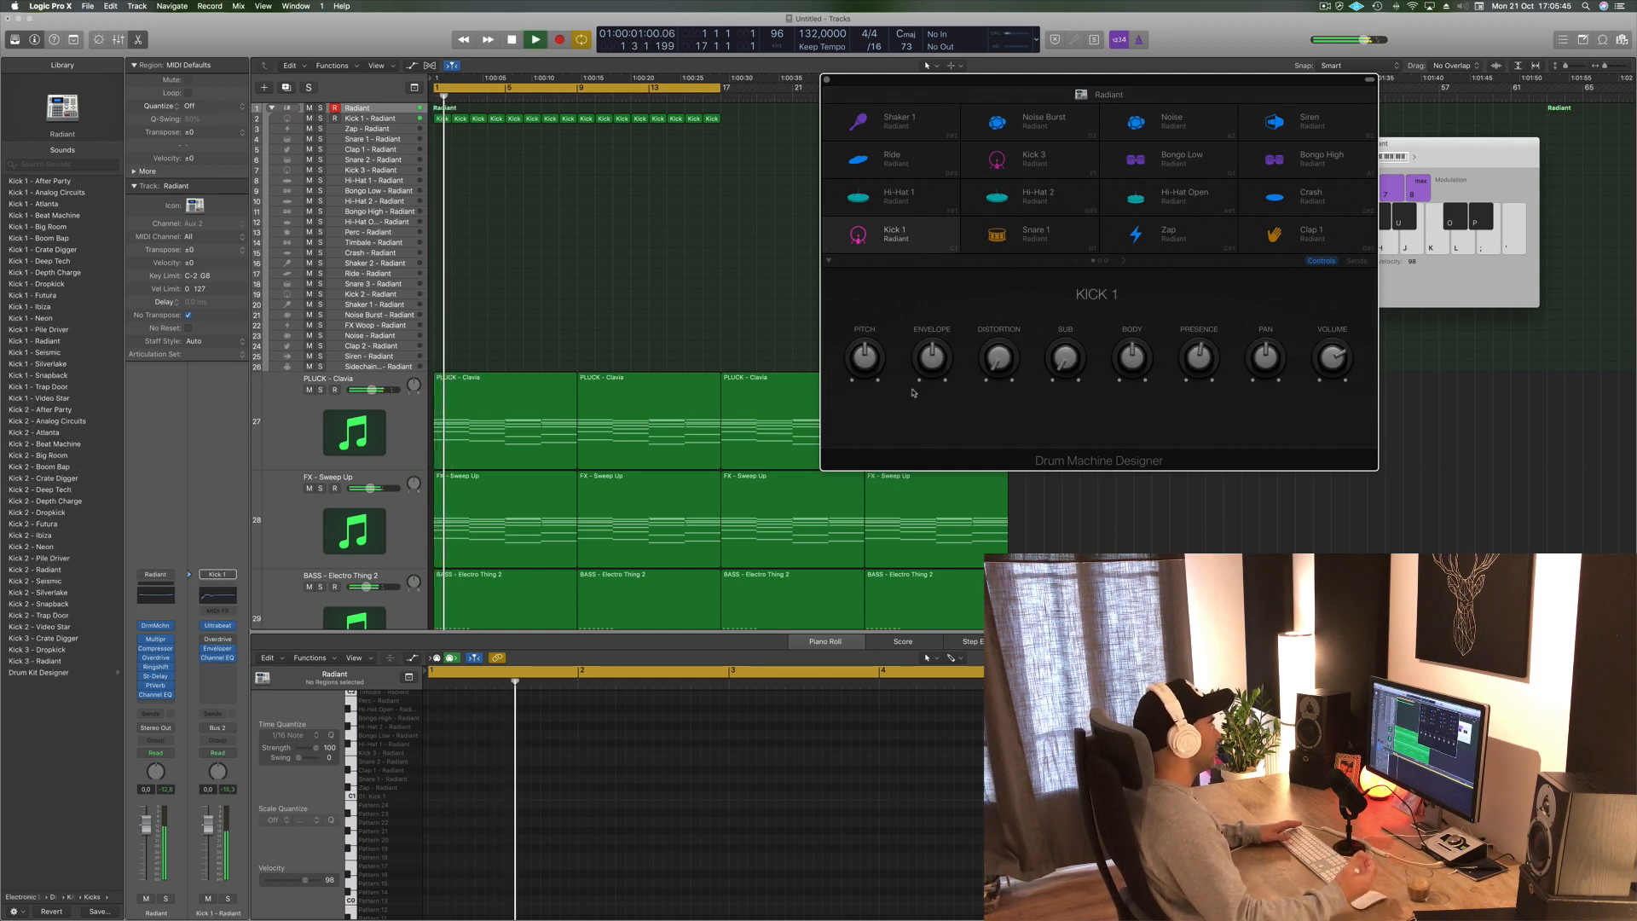
left_click(401, 119)
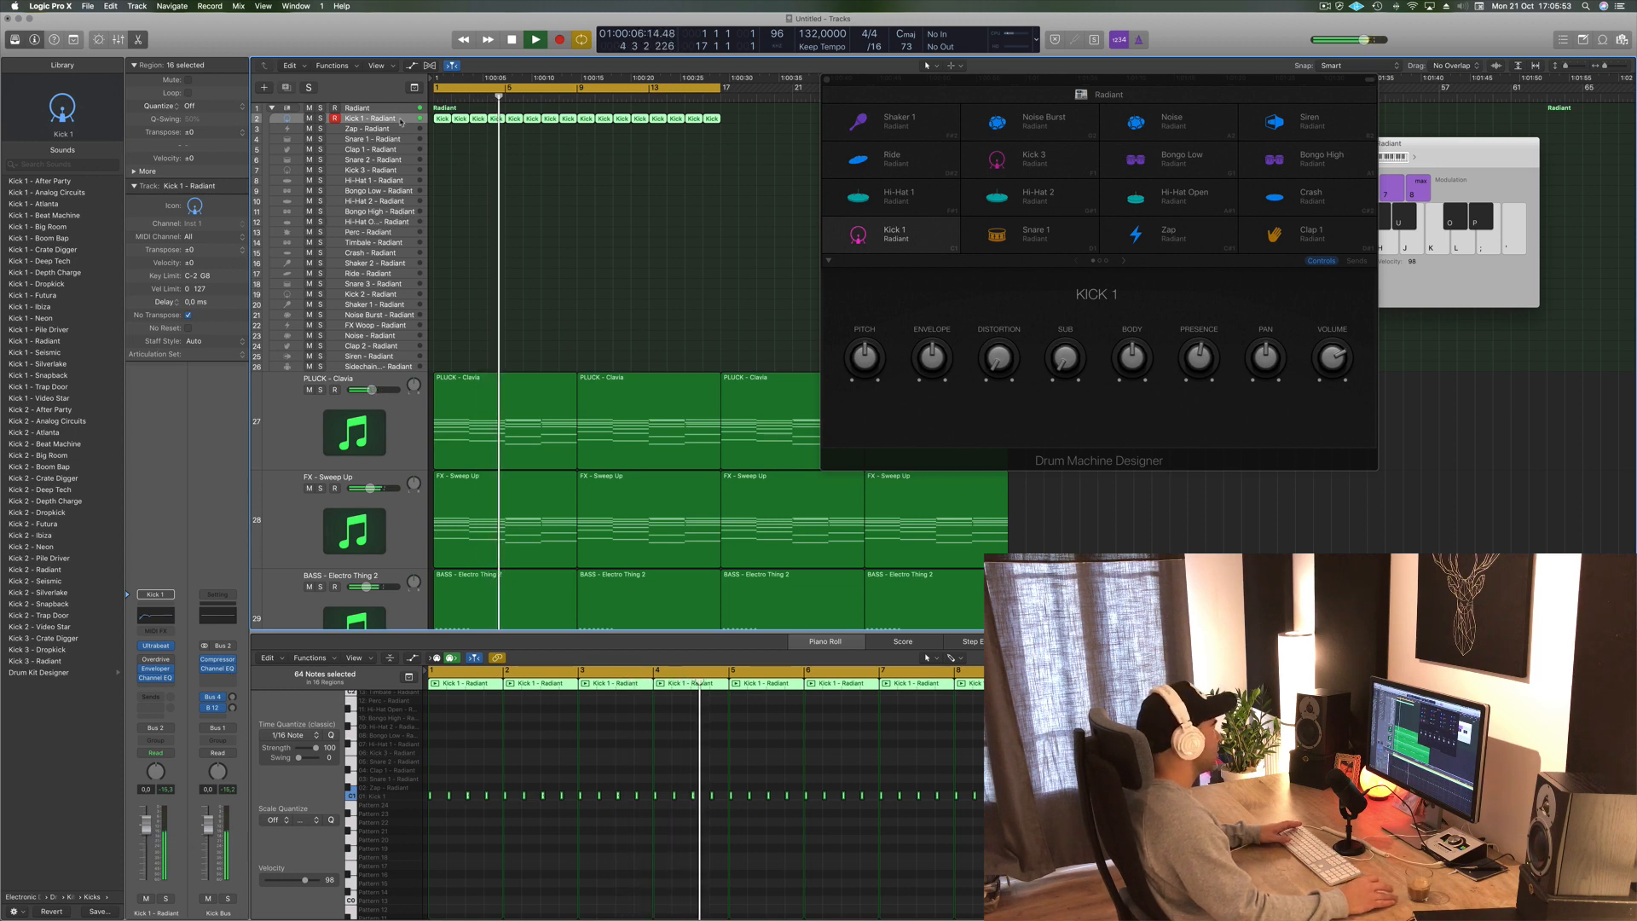
key("Return")
left_click(902, 242)
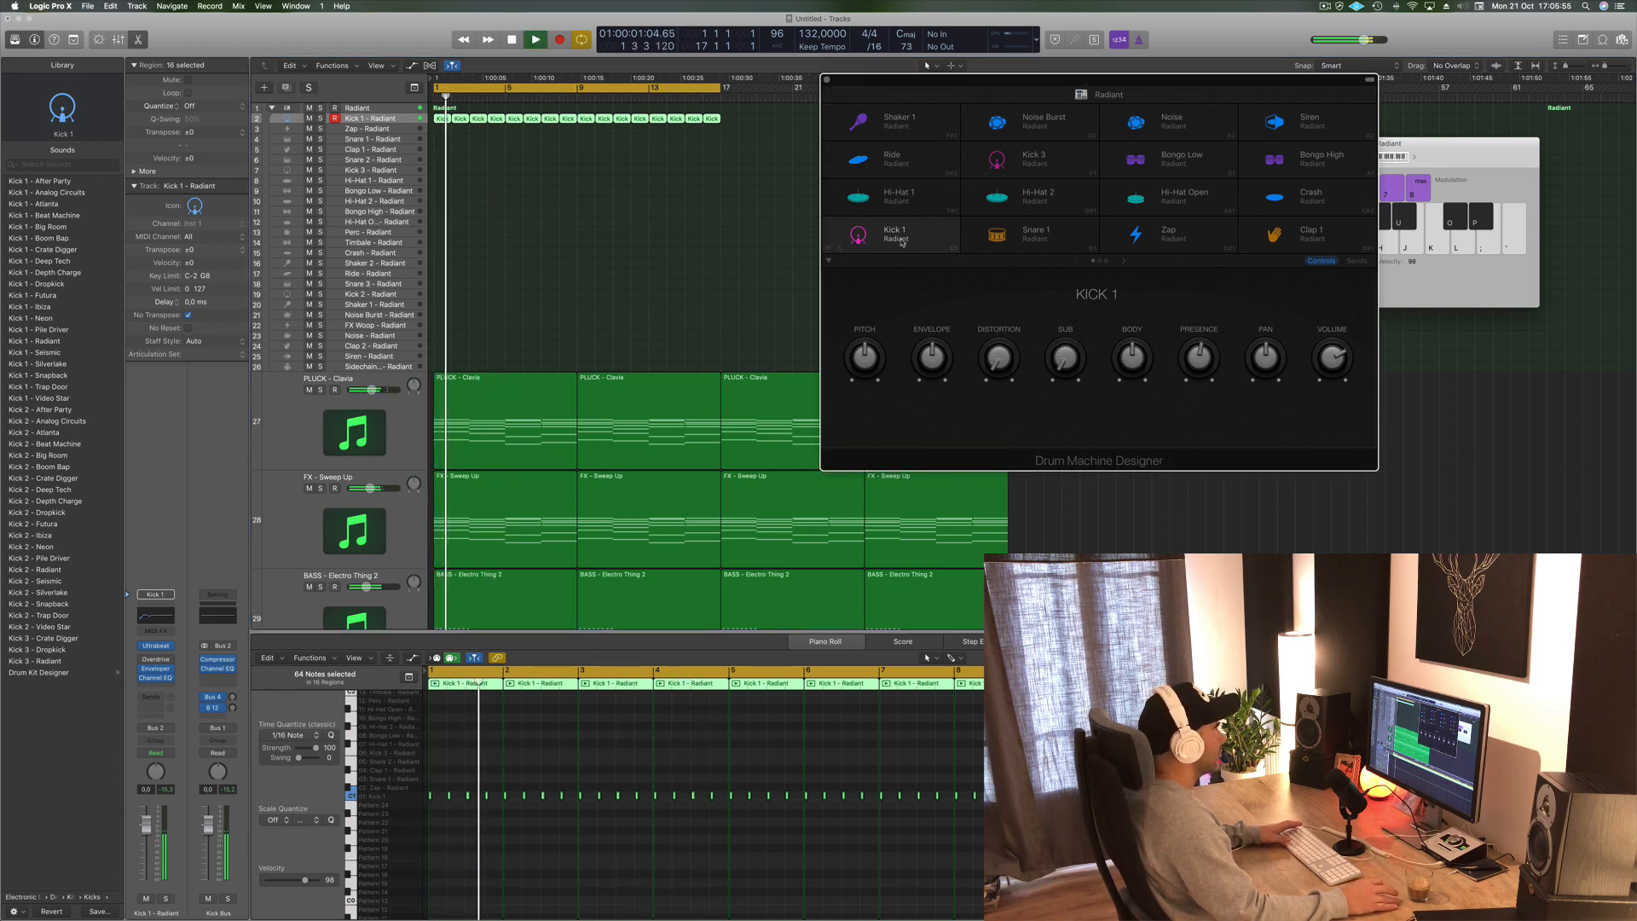
- Audition the looped kick pattern and close the Drum Machine Designer window
key("space")
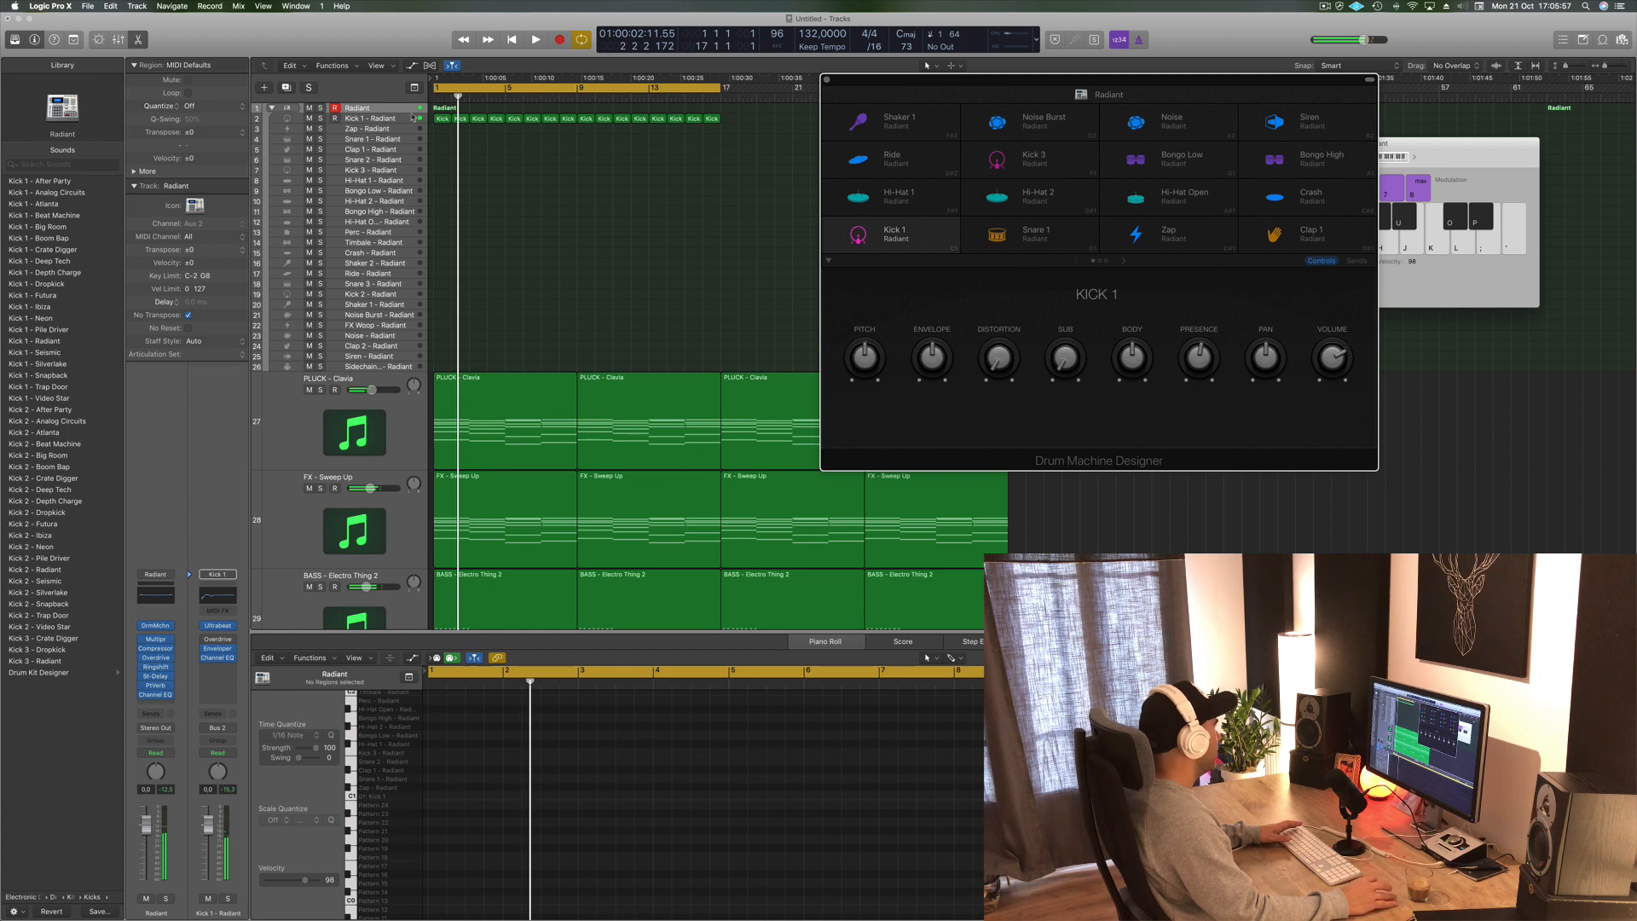
left_click(399, 121)
key("space")
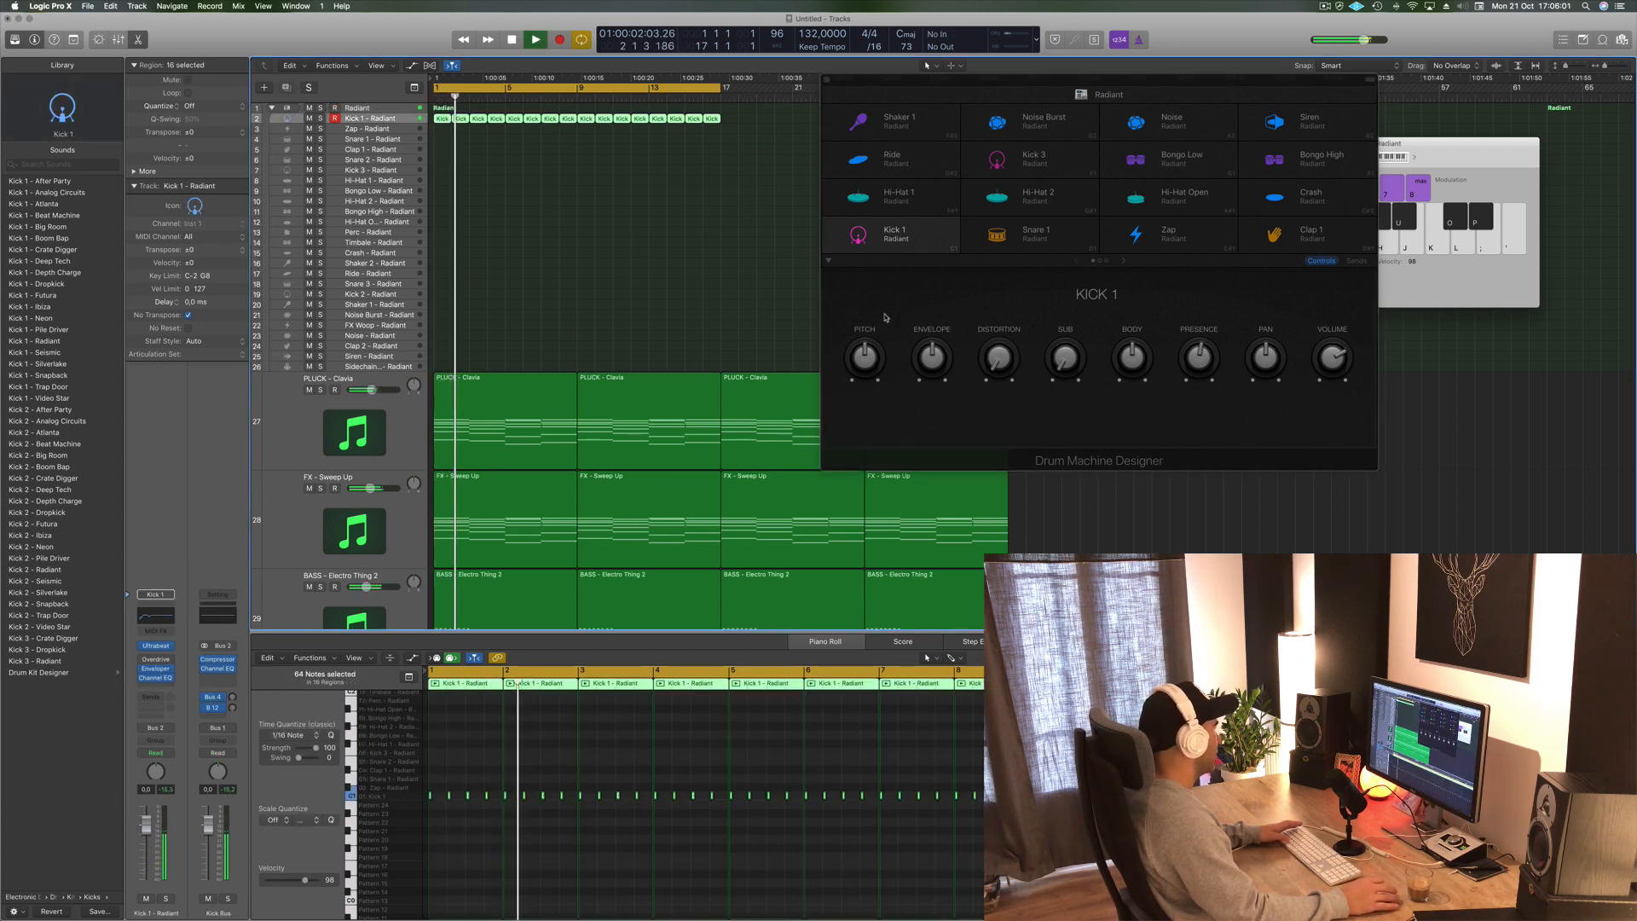
left_click(1122, 262)
key("space")
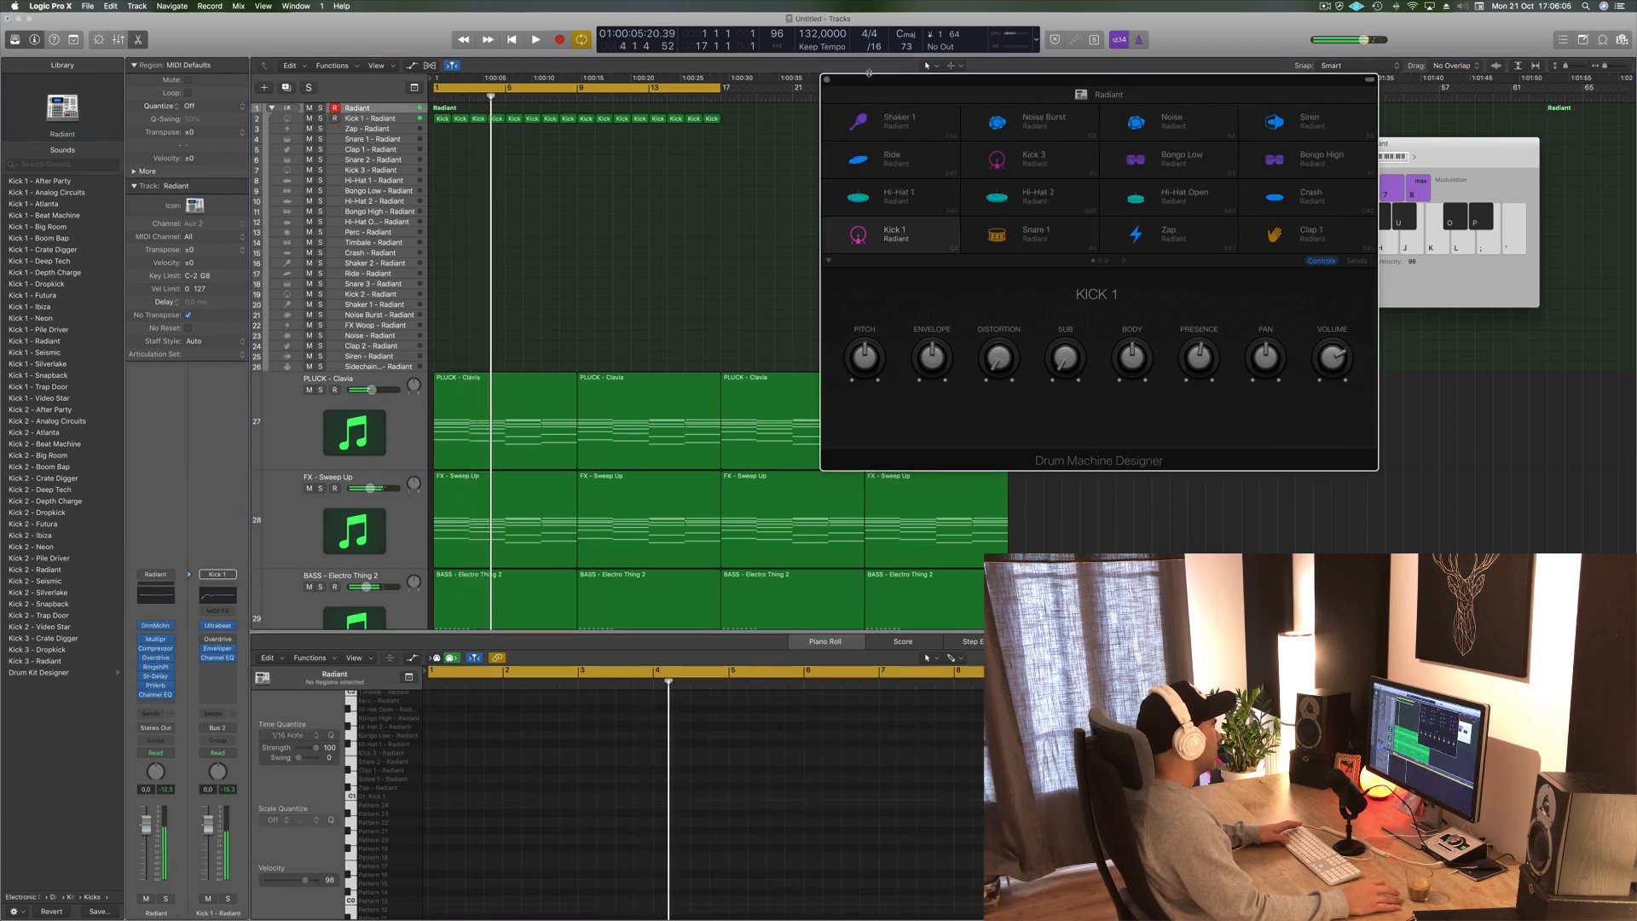
left_click(827, 80)
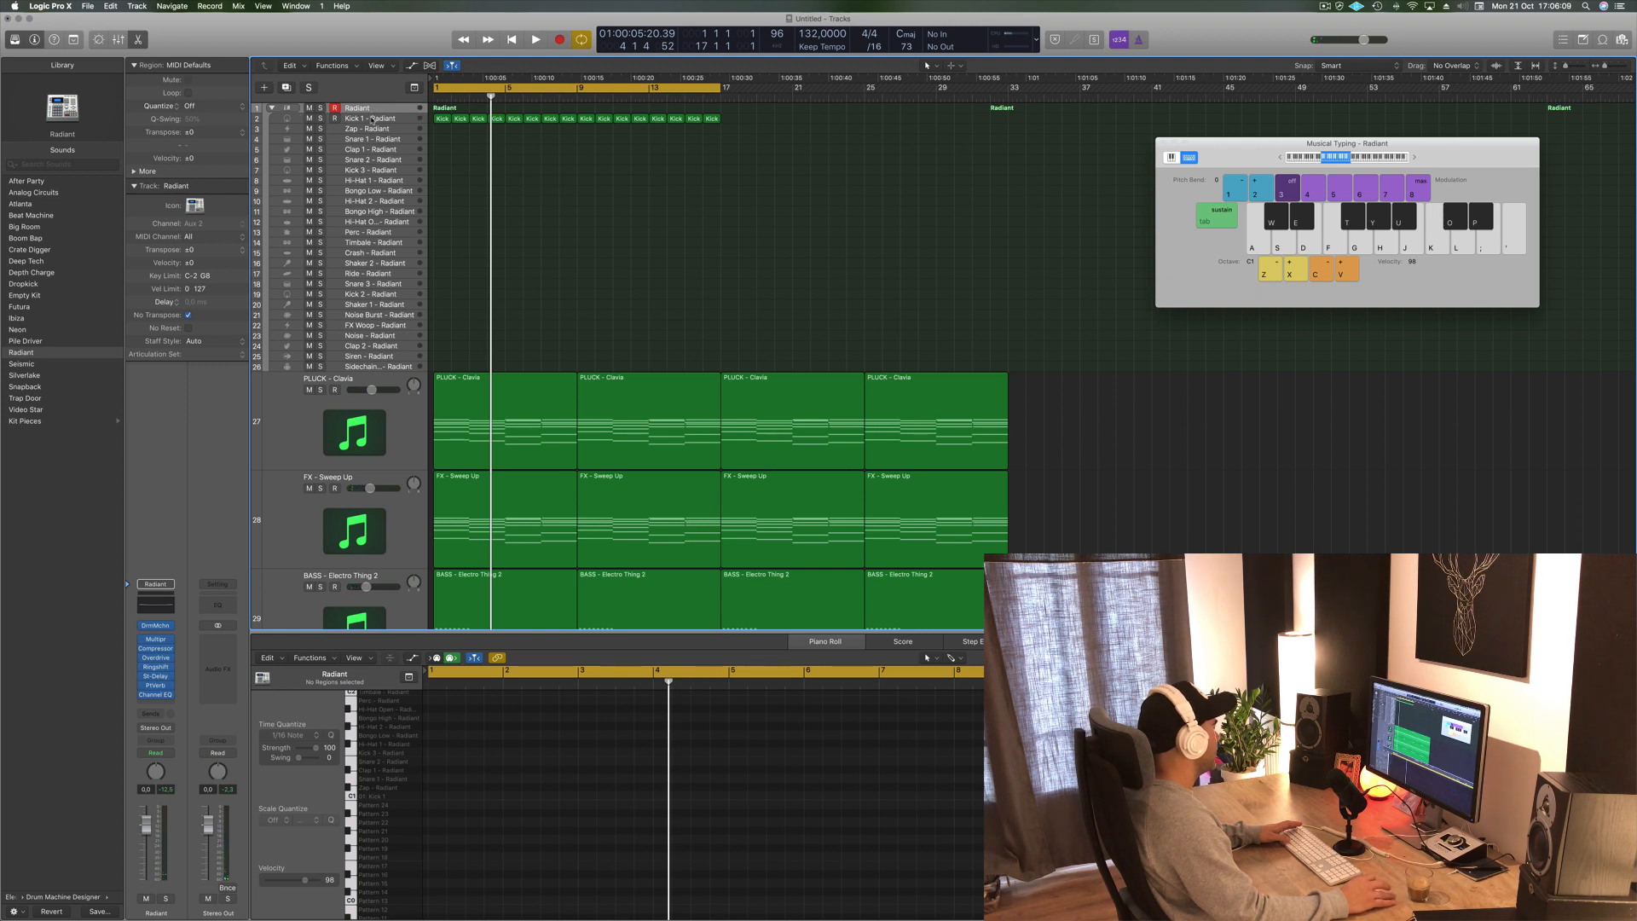
- Enlarge the Radiant drum kit track's height and select the Kick 1 track during playback
left_click_drag(291, 112, 283, 172)
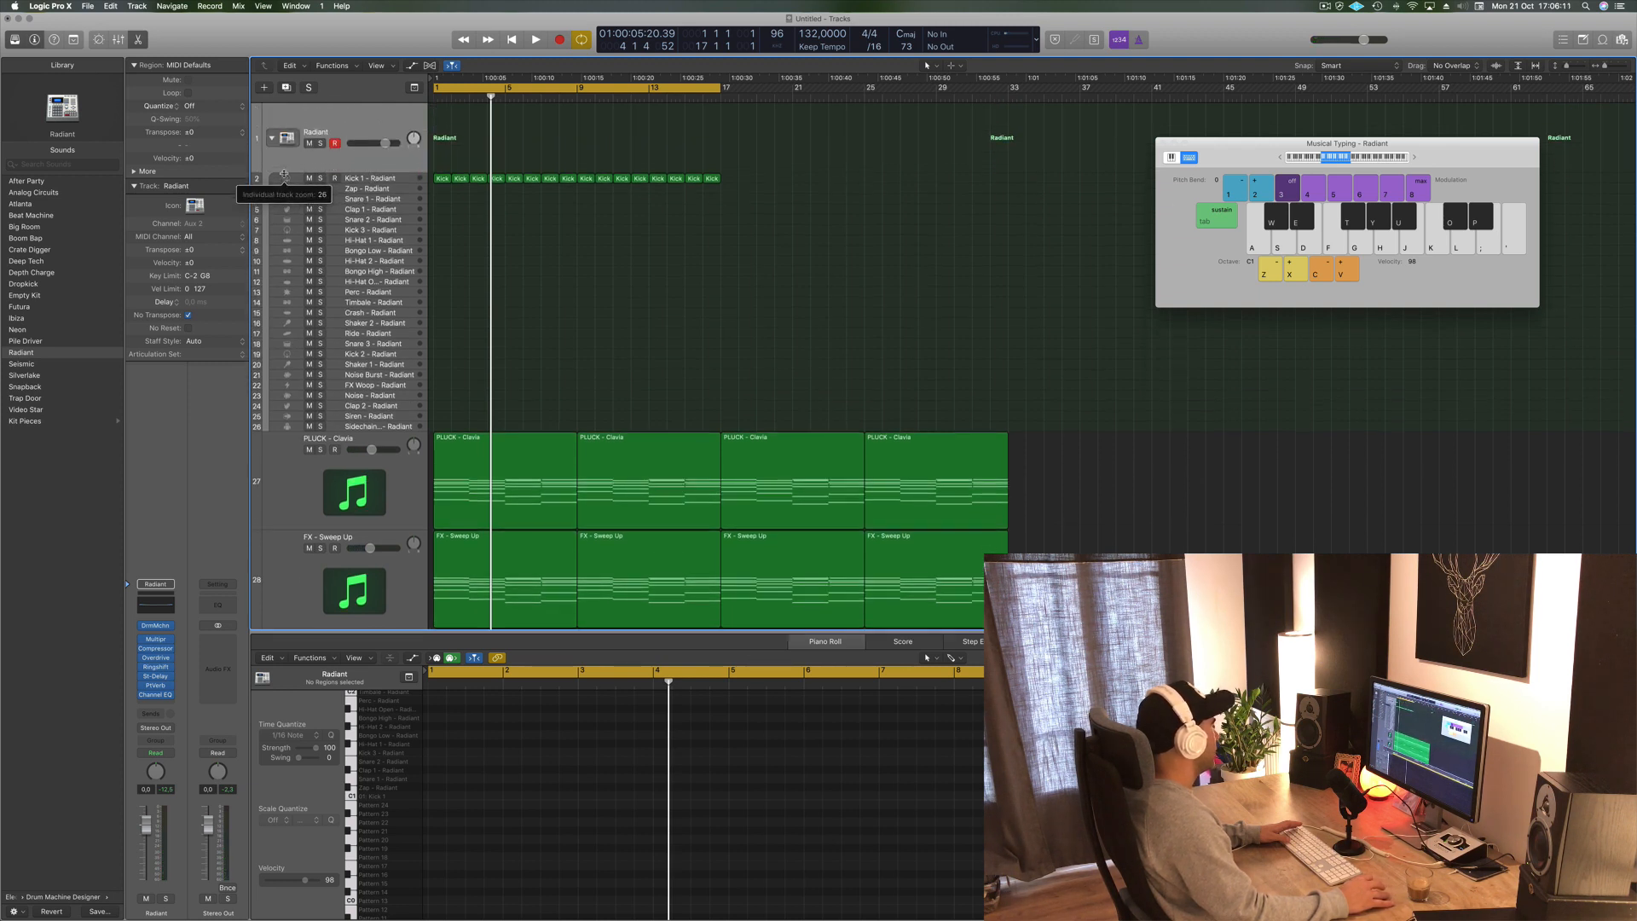
key("space")
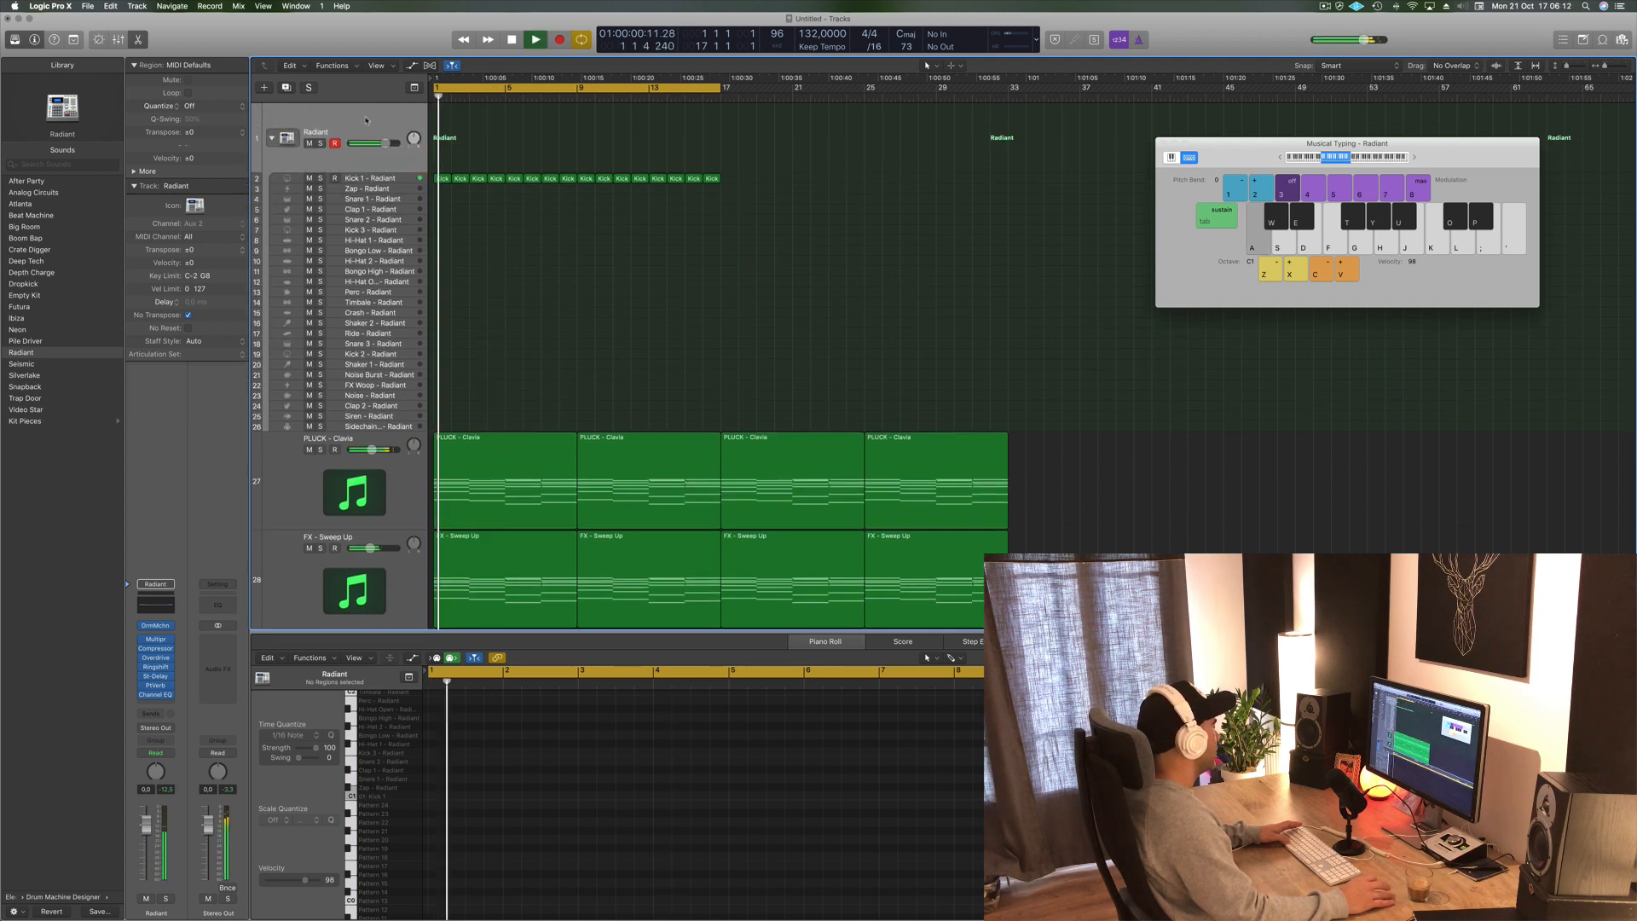
left_click(399, 180)
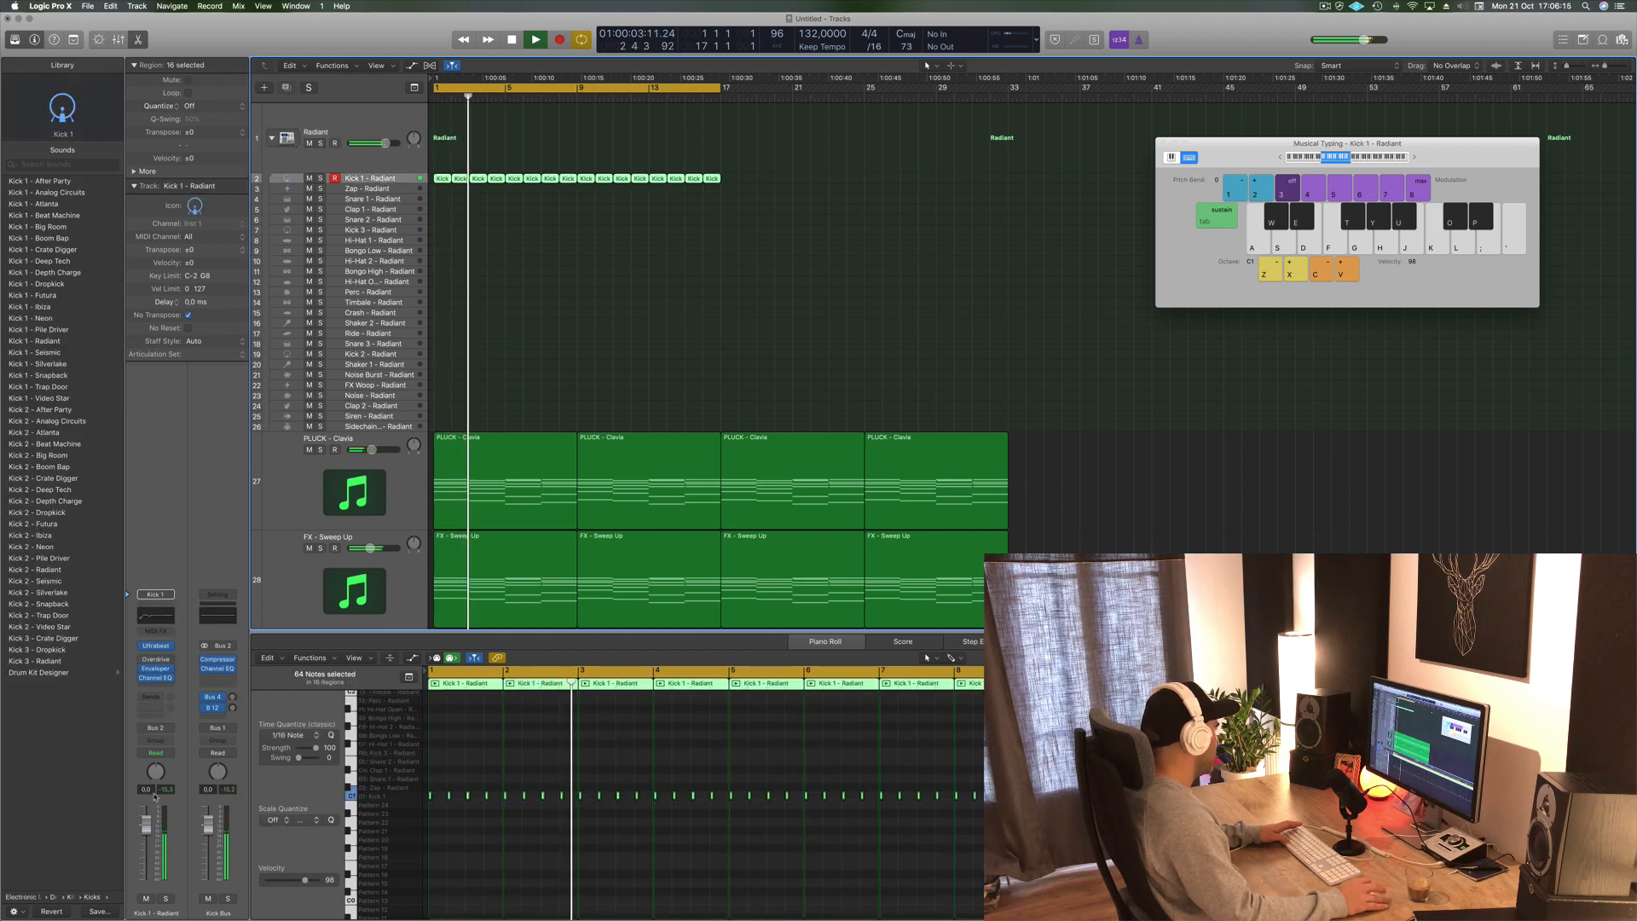
- Restart playback of the loop and raise the Kick 1 channel's volume fader
key("space")
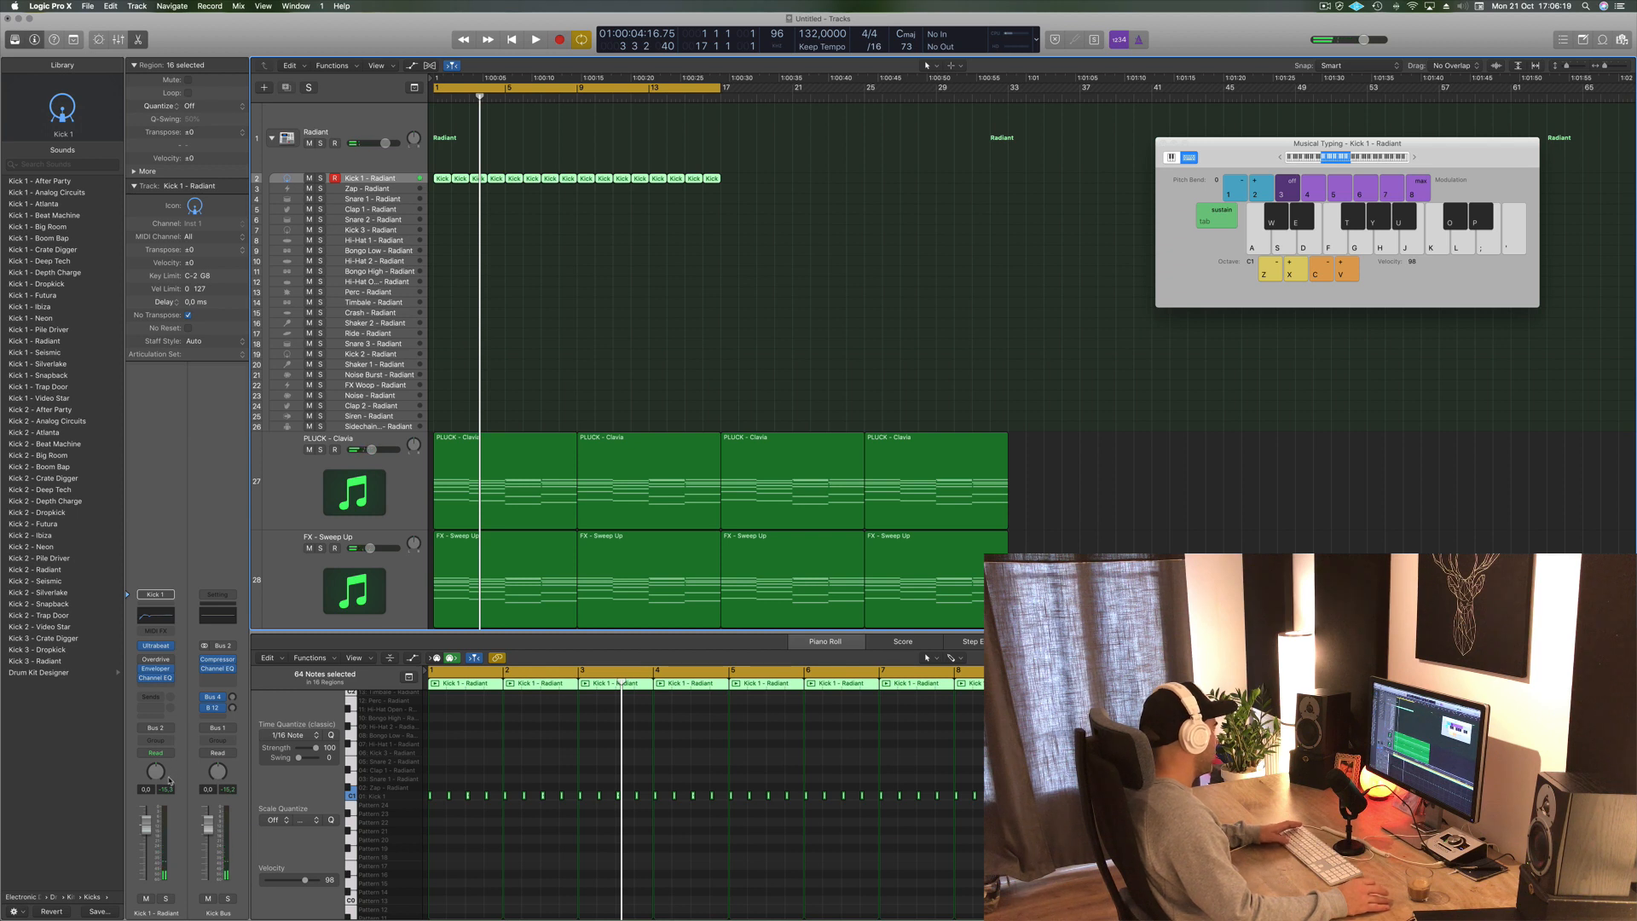
key("space")
left_click_drag(146, 823, 166, 792)
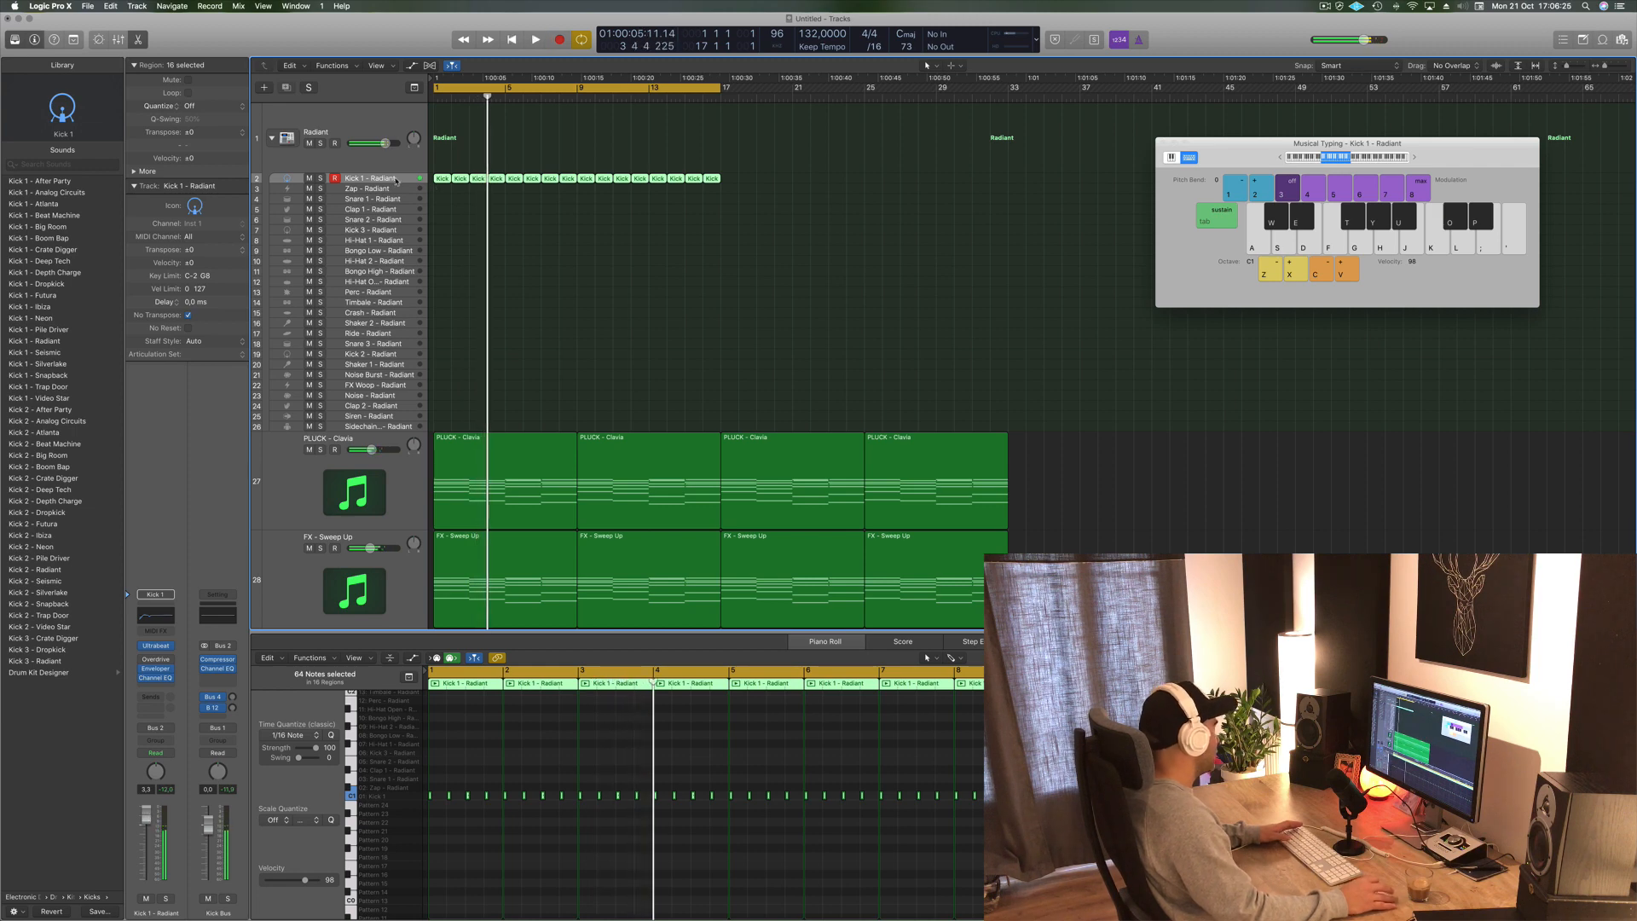
- Open the Ultrabeat instrument on the Kick 1 channel, reposition its window and start playback
left_click(155, 646)
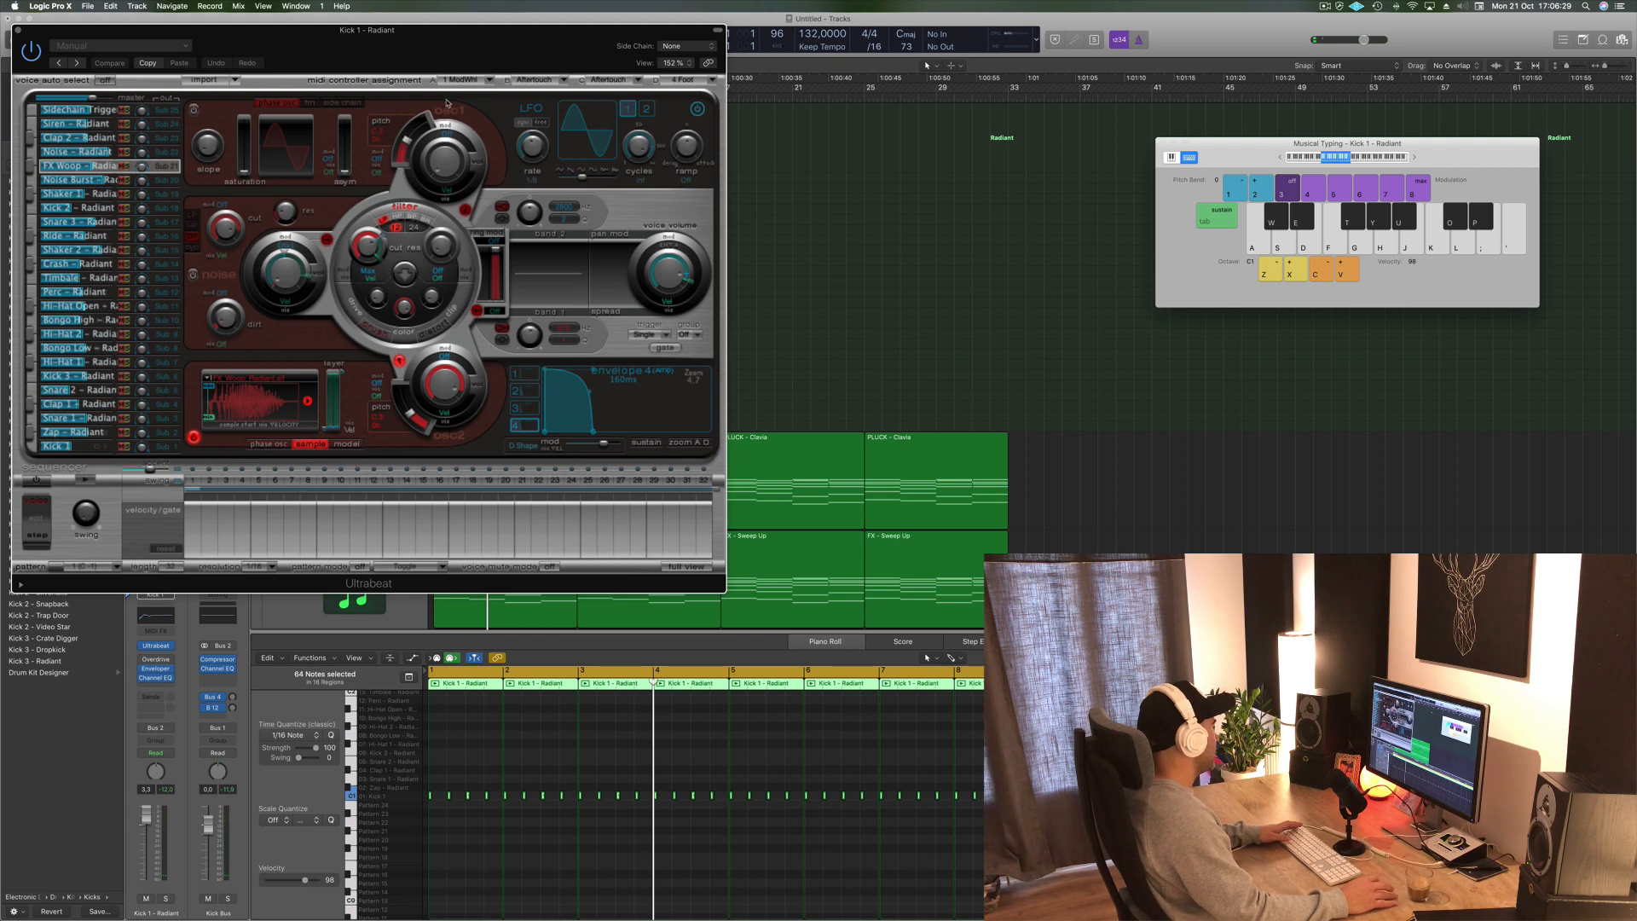
left_click_drag(528, 53, 1074, 104)
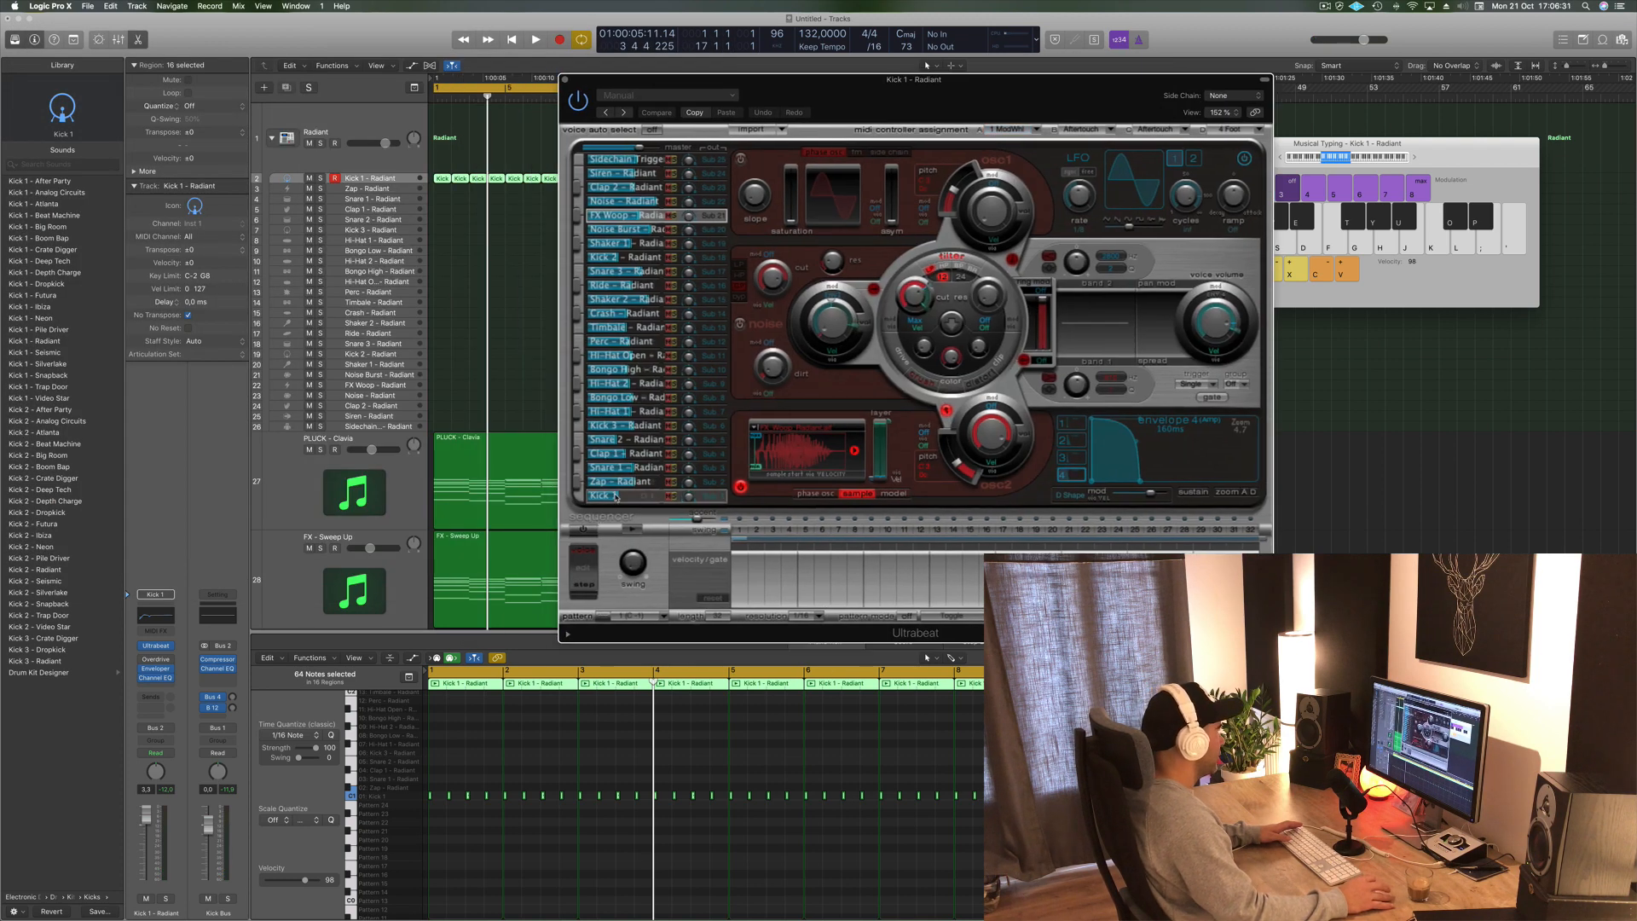
key("space")
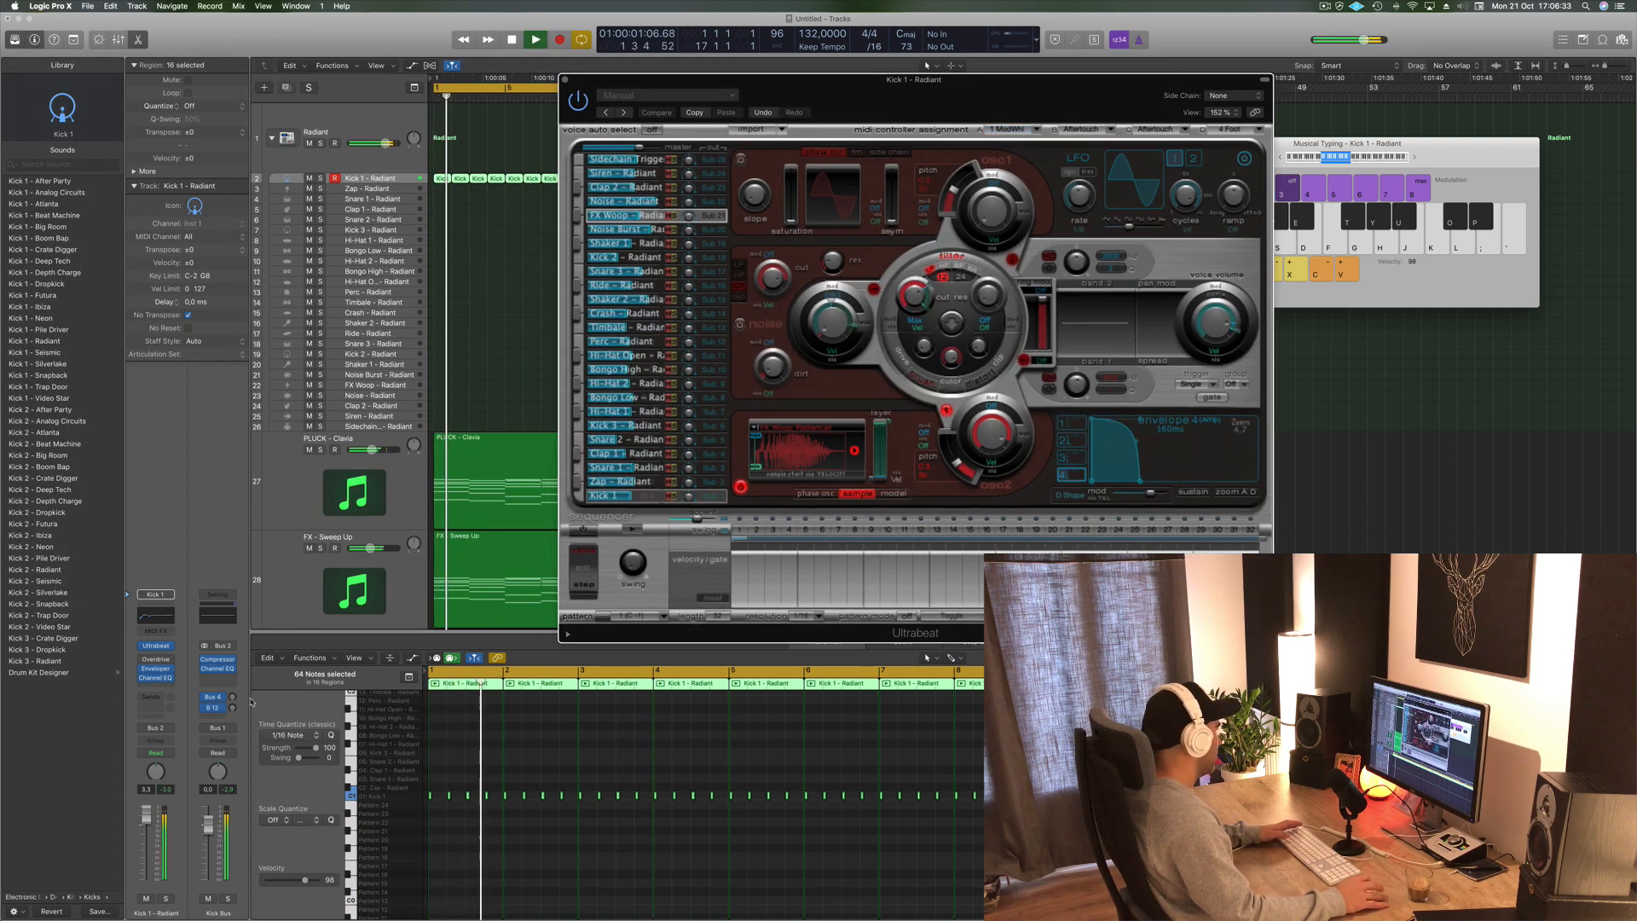
- Fine-tune the Kick 1 volume fader during playback, then move and close the Ultrabeat window
left_click_drag(145, 817, 145, 820)
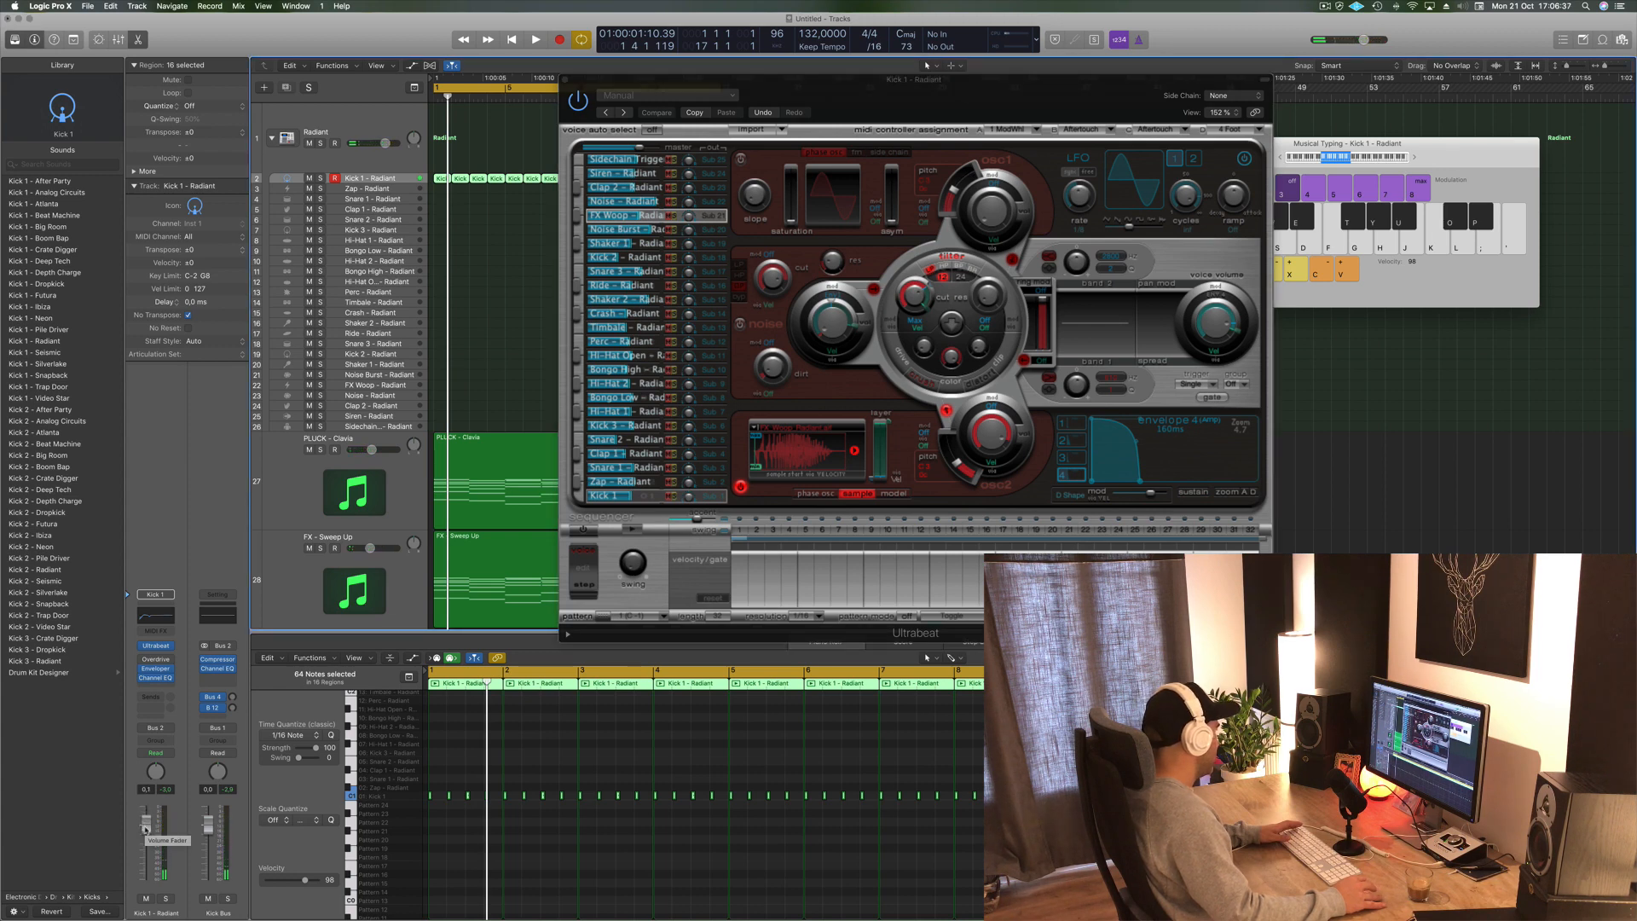
key("space")
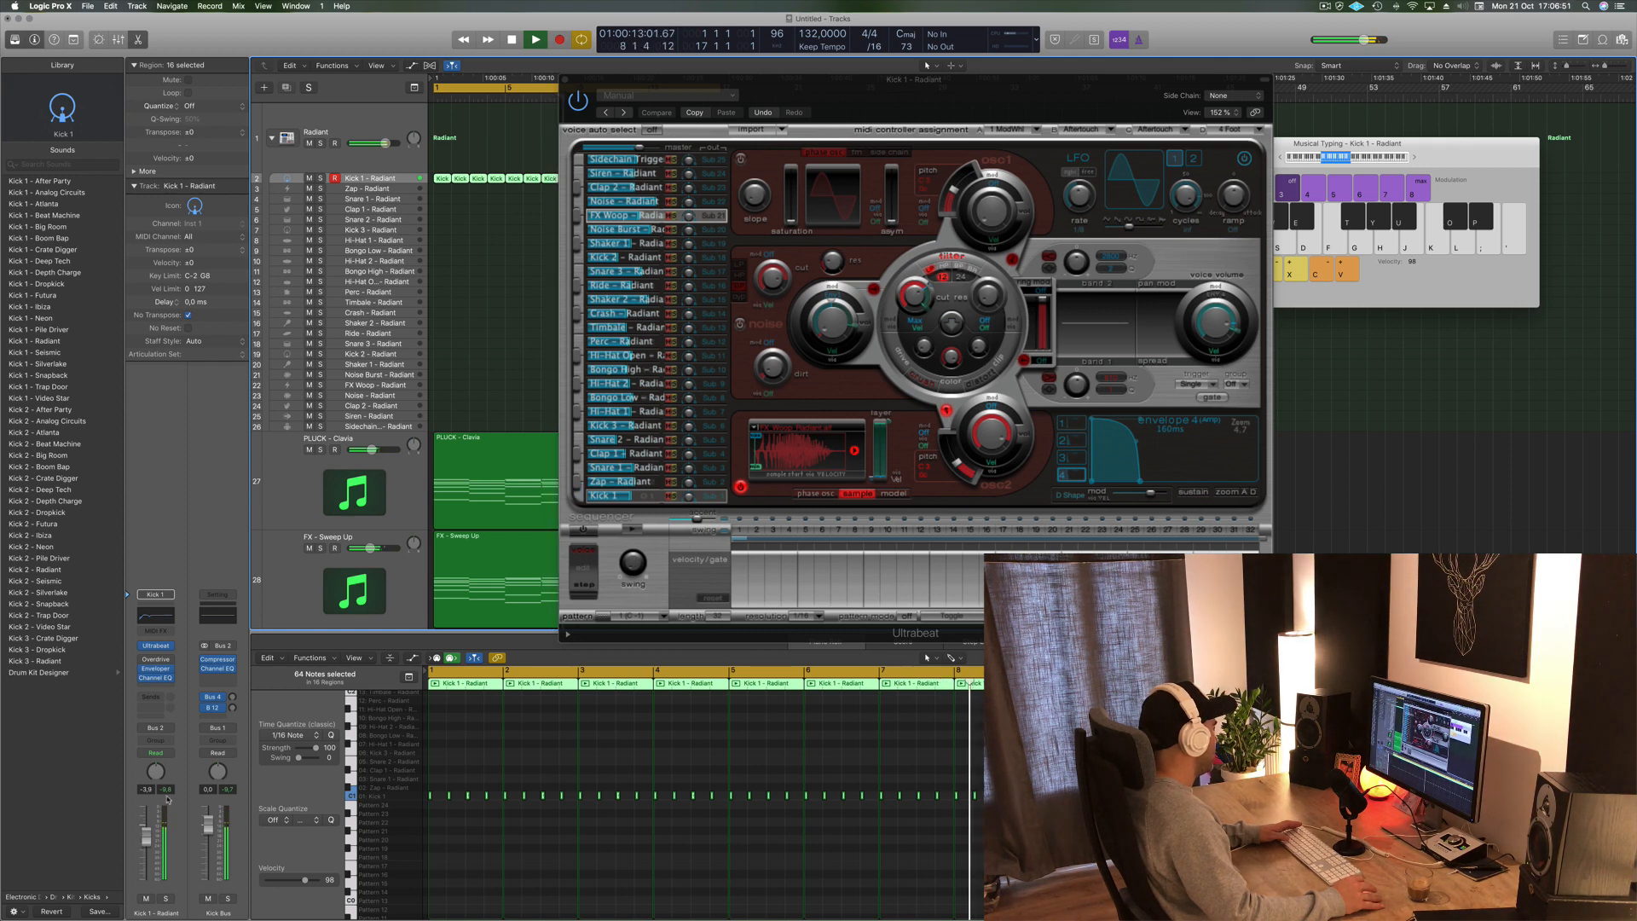
key("space")
left_click_drag(1047, 89, 1264, 107)
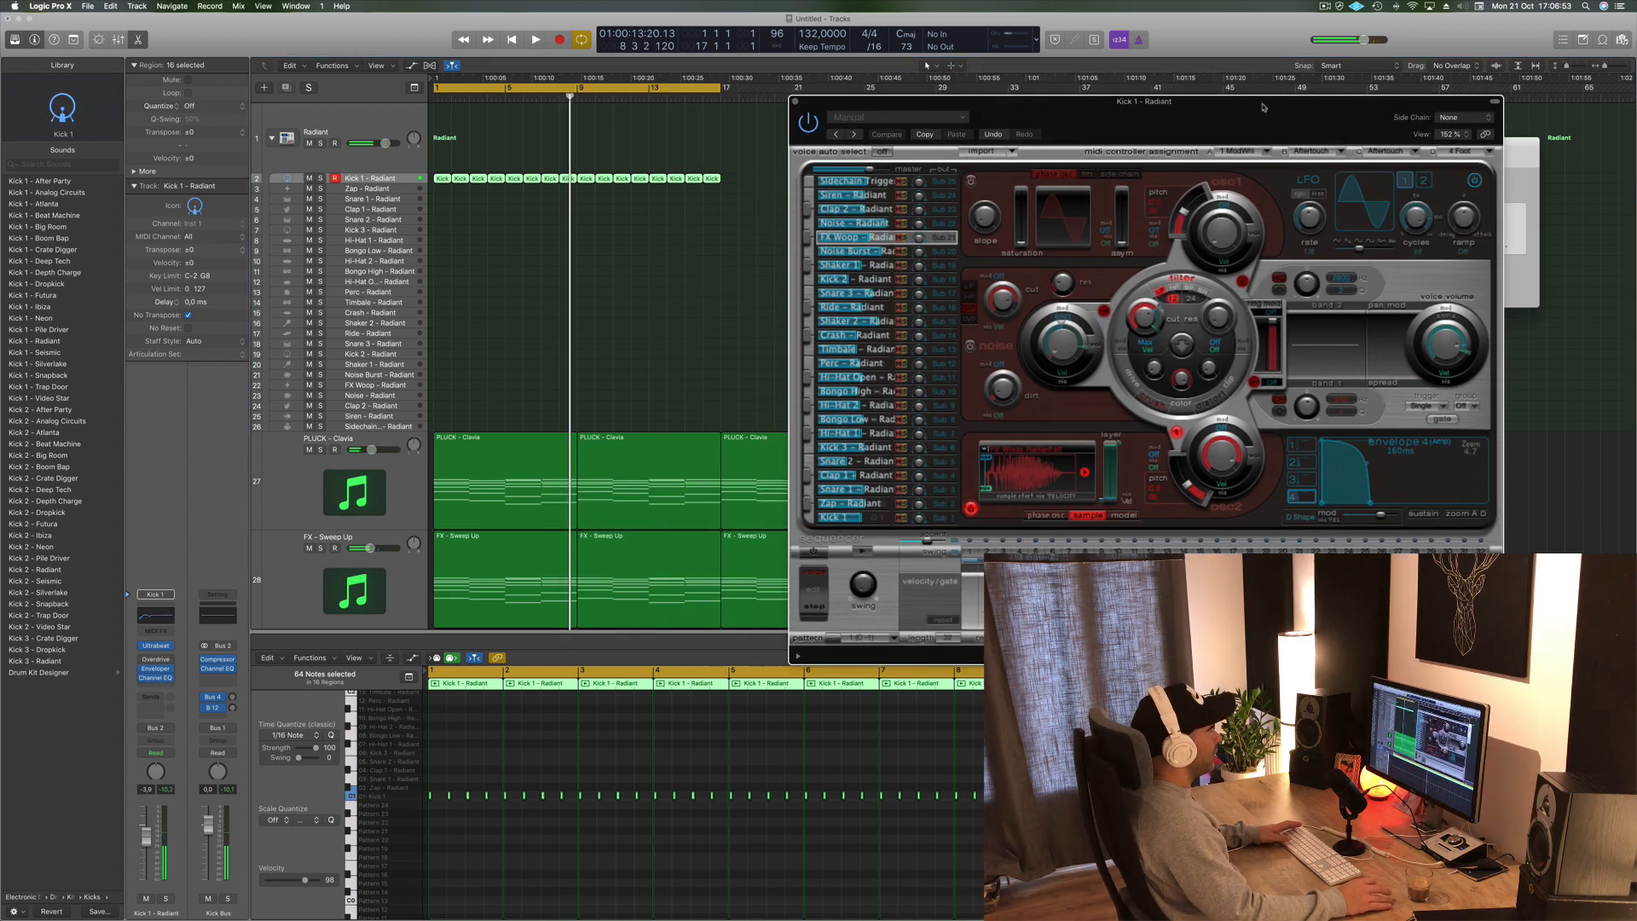
left_click(795, 102)
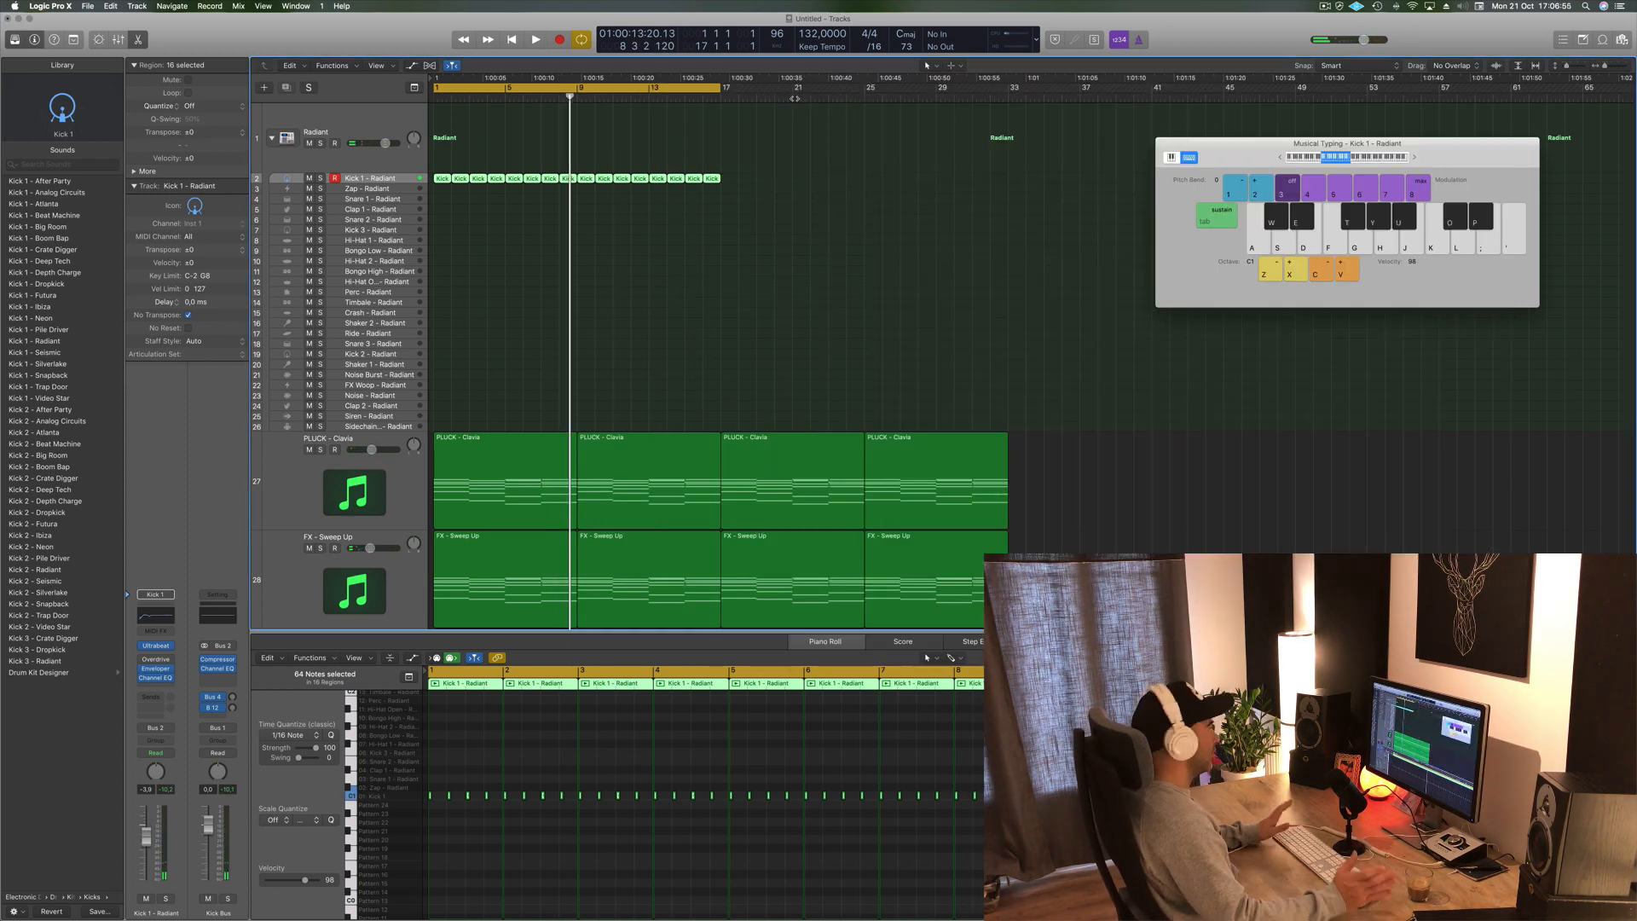
- Stop playback and copy the first Kick 1 region down onto the Snare 1 track
key("space")
left_click(662, 244)
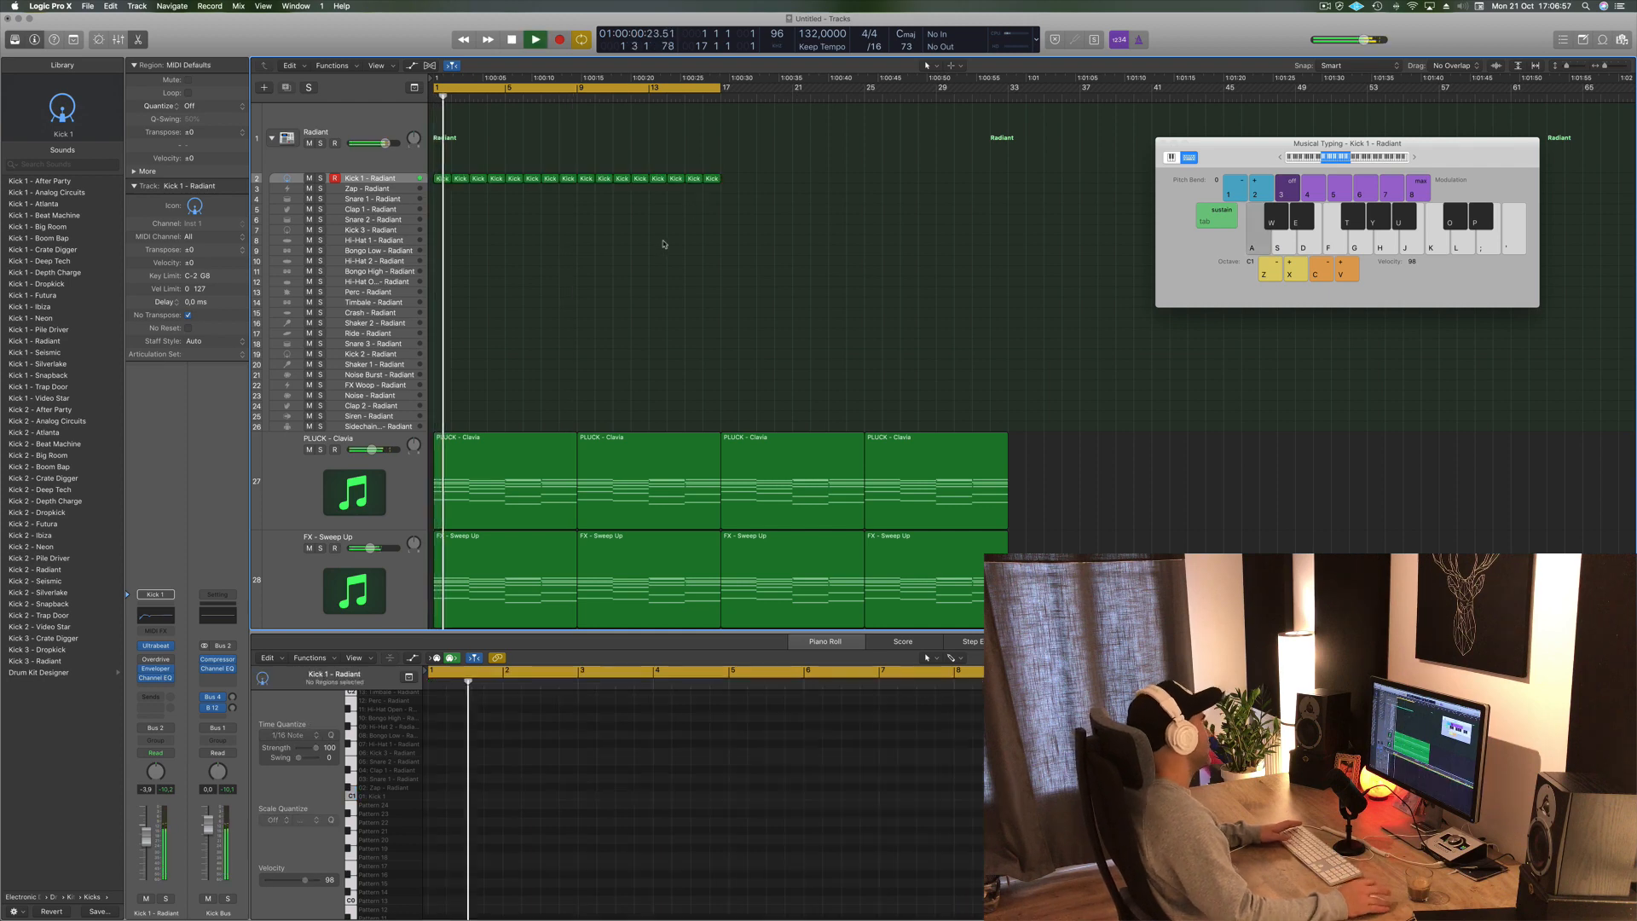
left_click(404, 180)
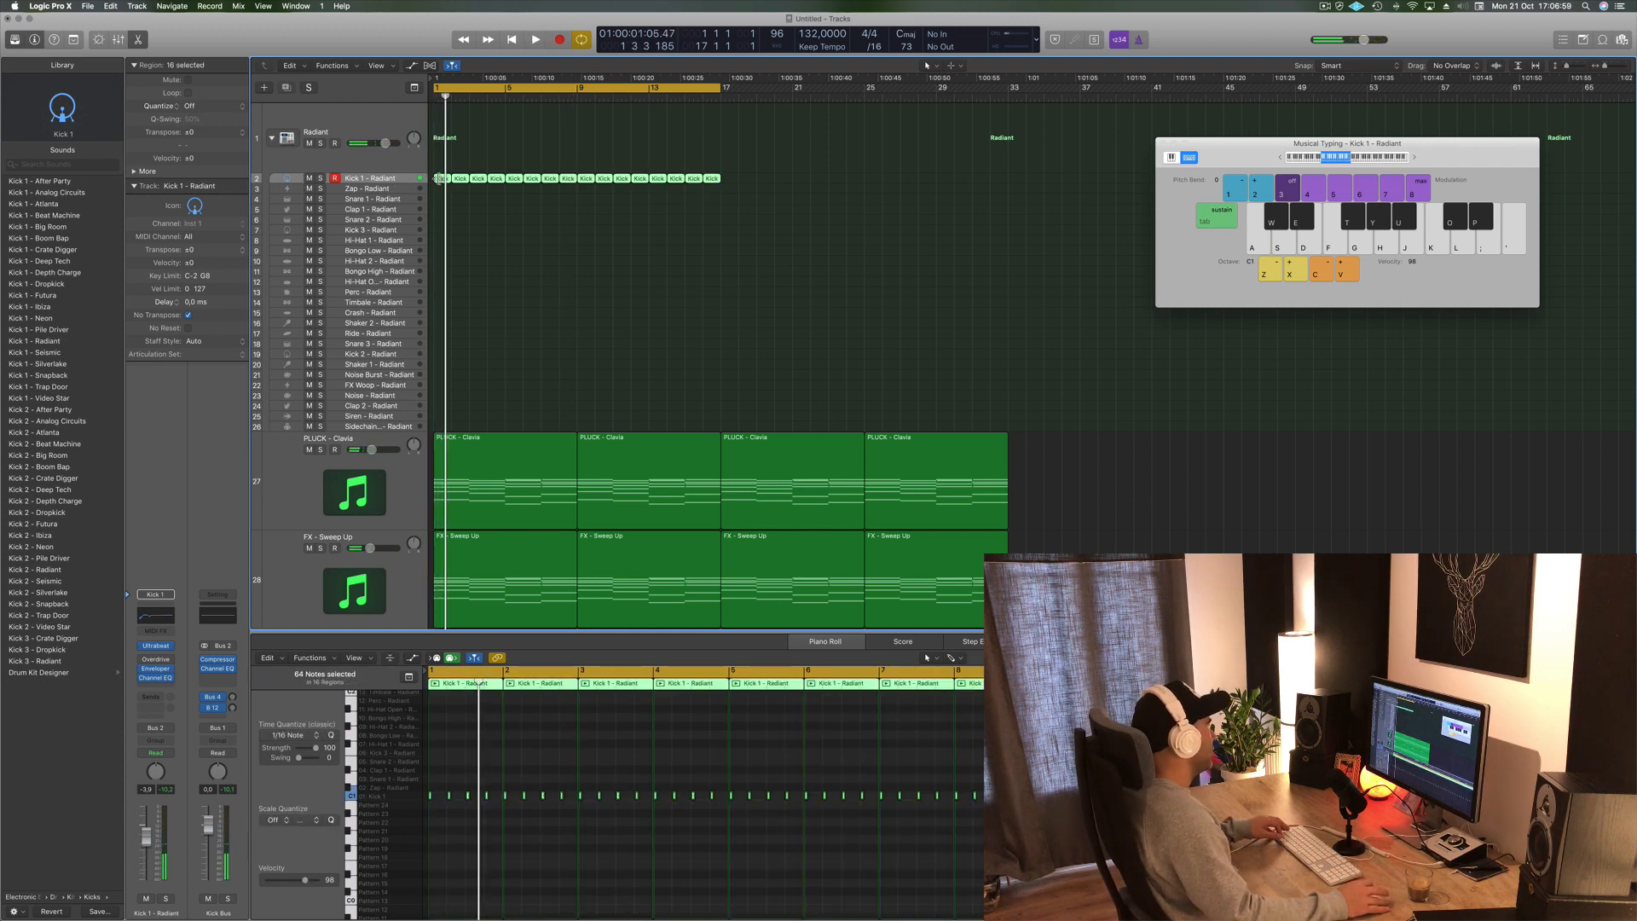
left_click(453, 187)
left_click_drag(441, 182, 441, 201)
- Shift the copied notes later in the bar and transpose them up a semitone so they trigger the snare
scroll(577, 720, "down", 4)
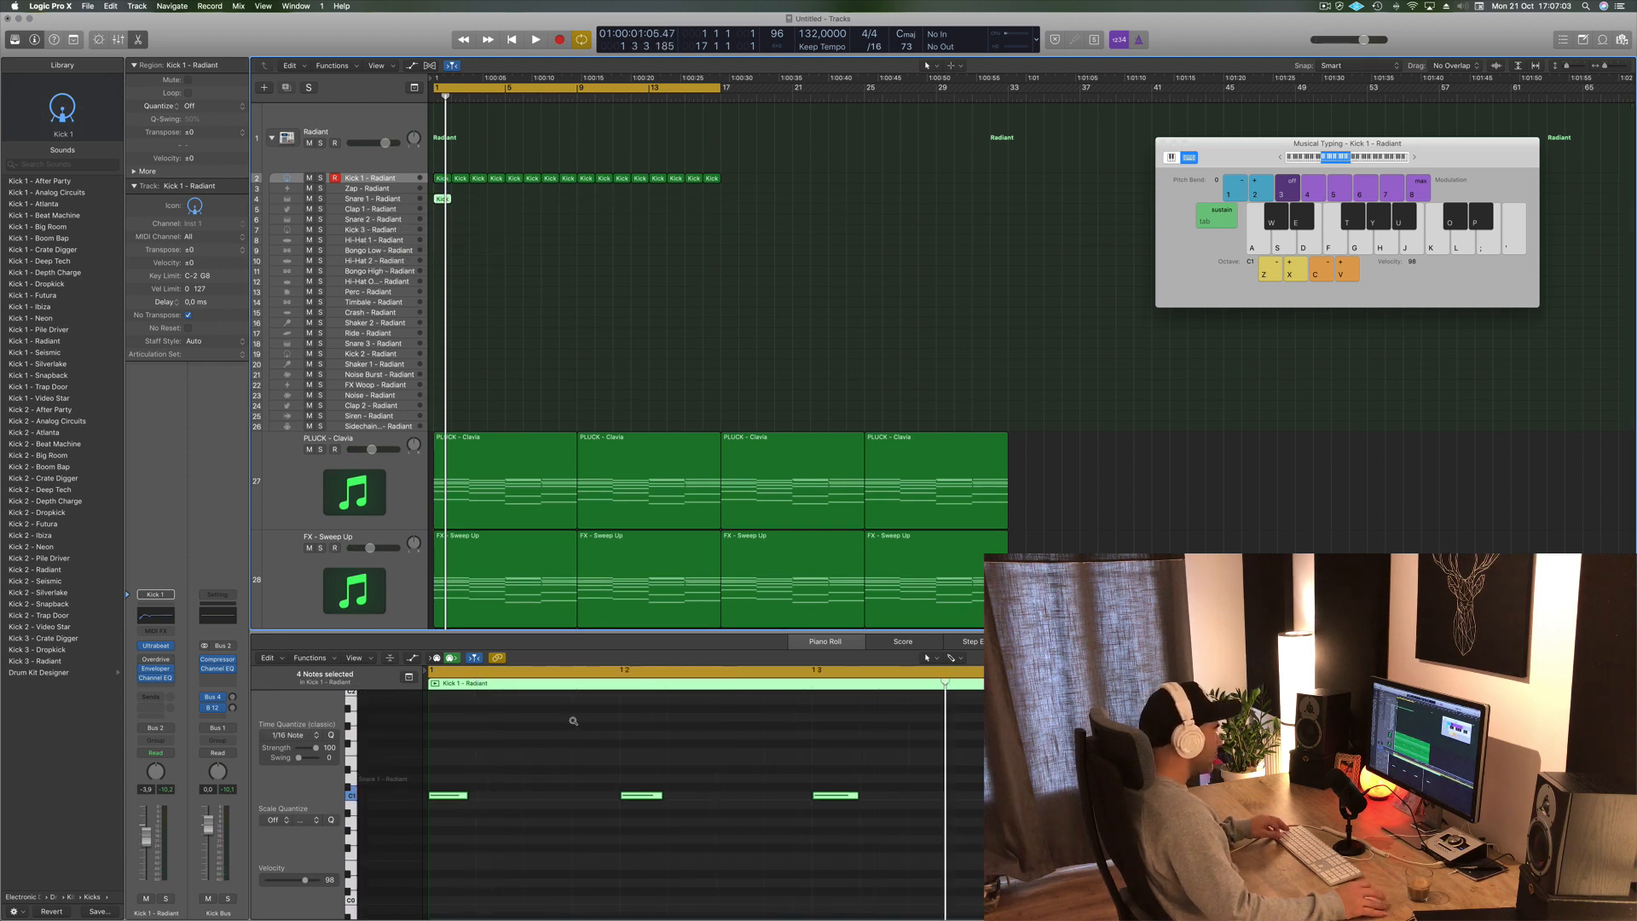
left_click_drag(449, 774, 1040, 868)
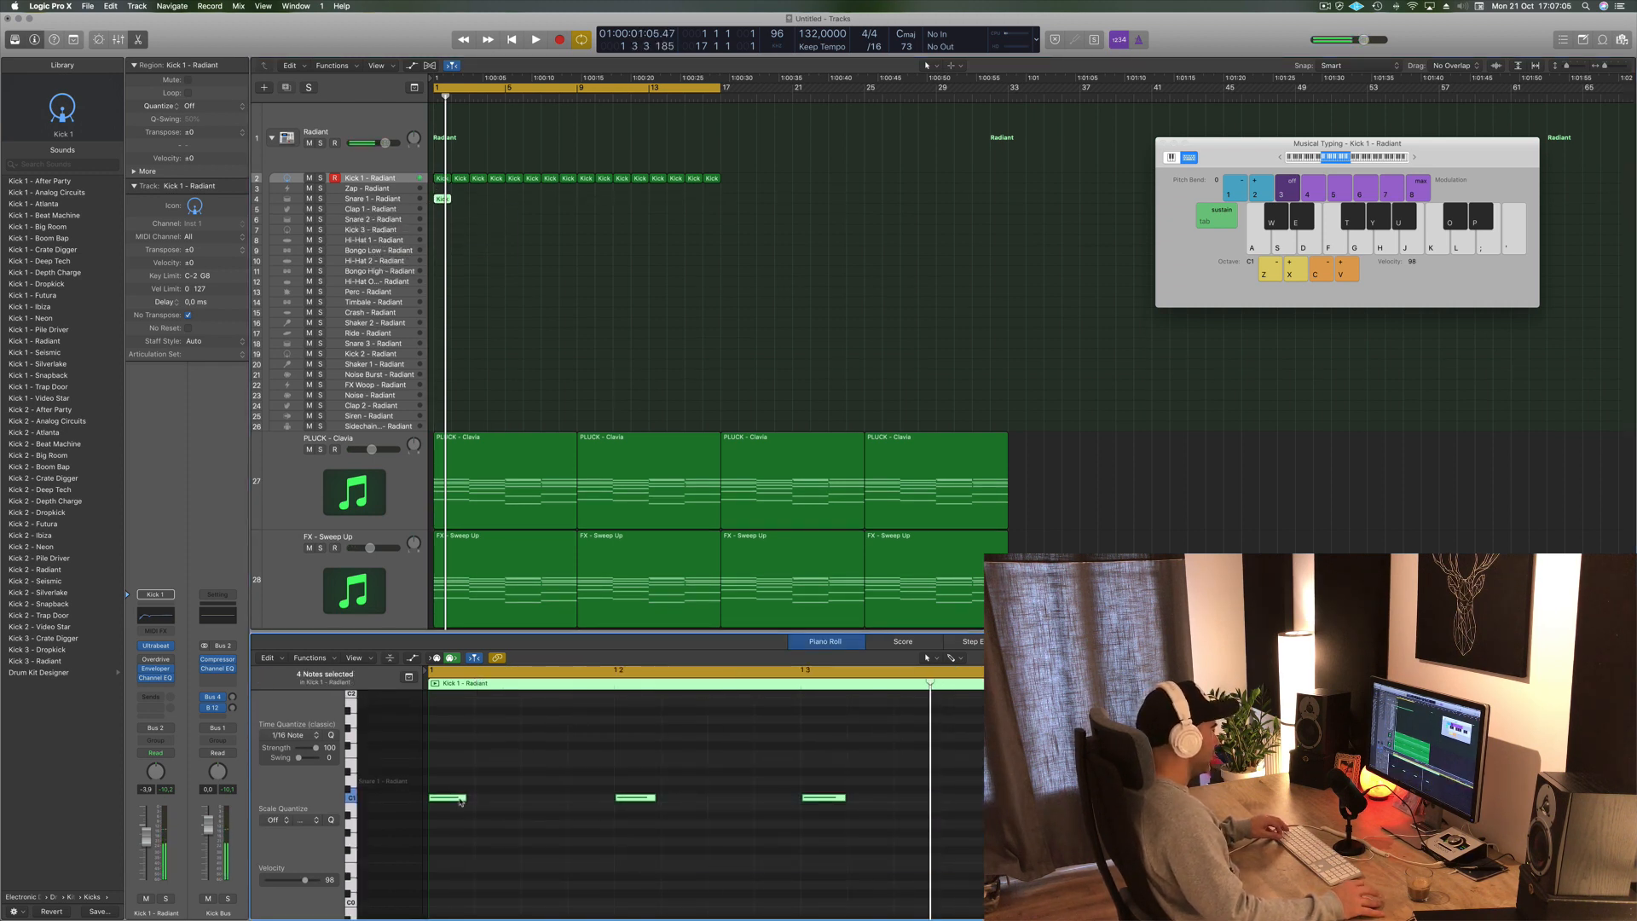
left_click_drag(457, 797, 550, 803)
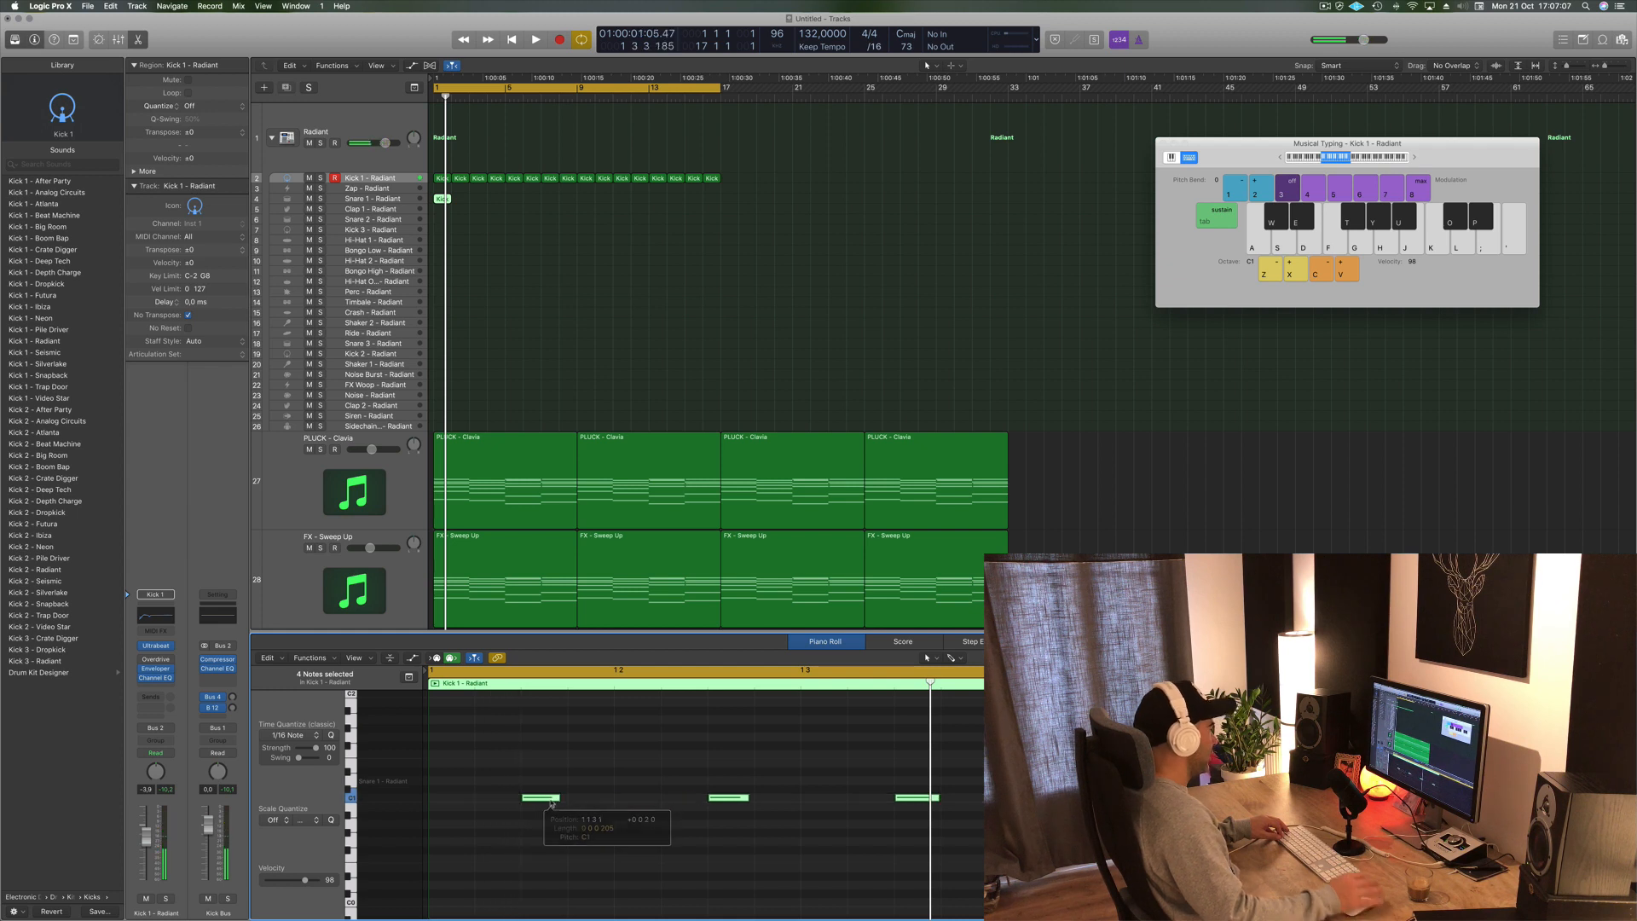
key("alt+Up")
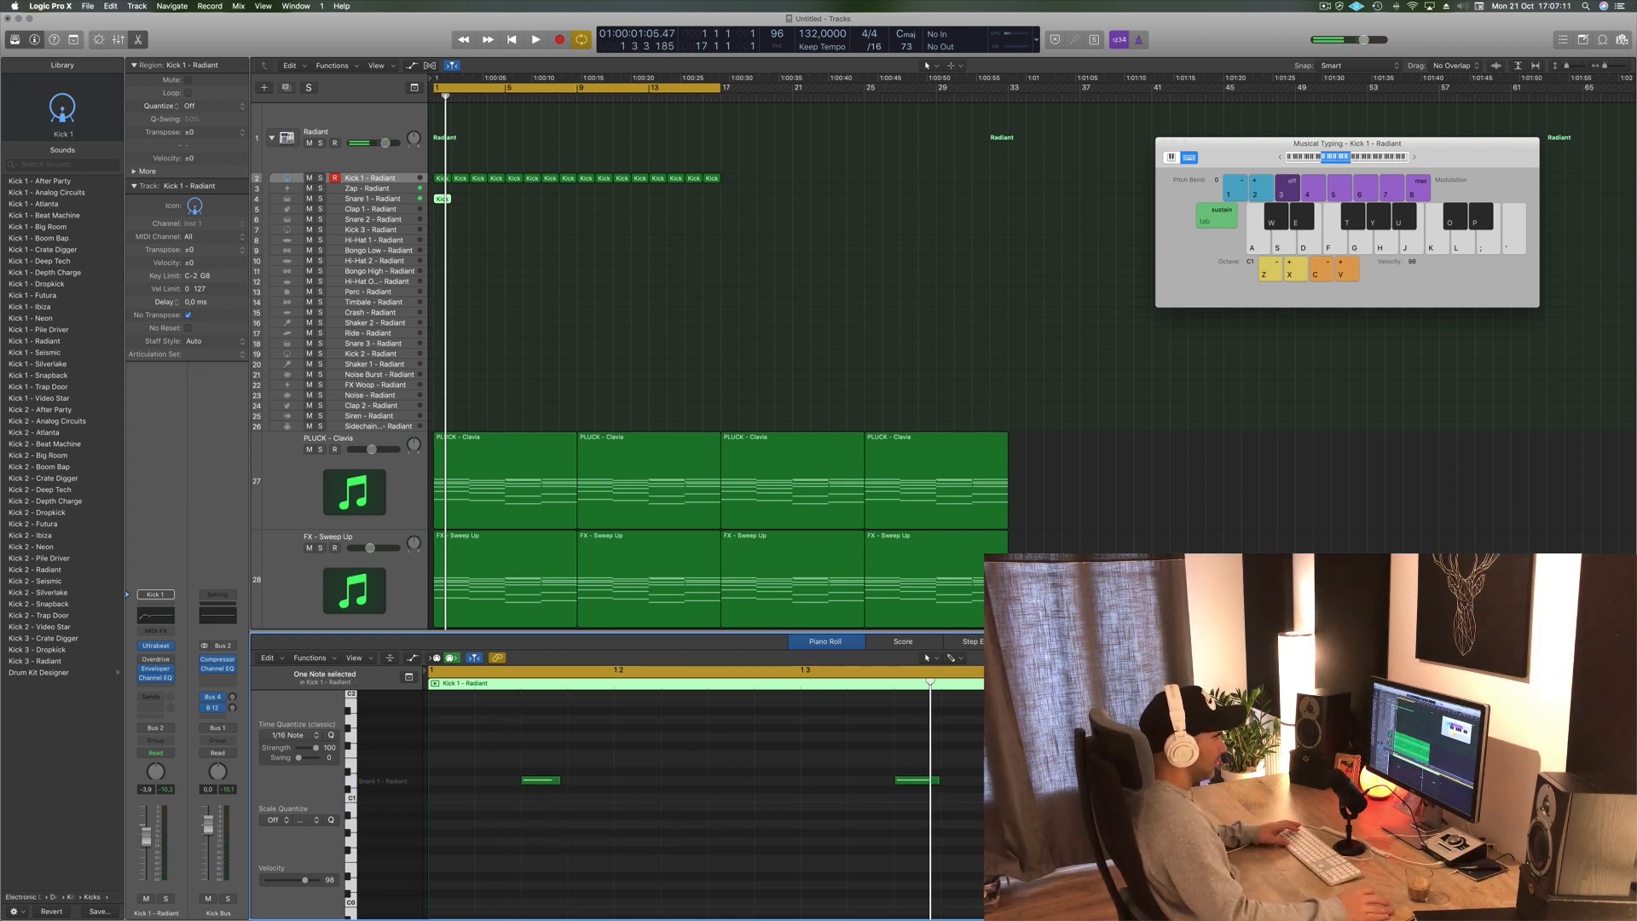
key("space")
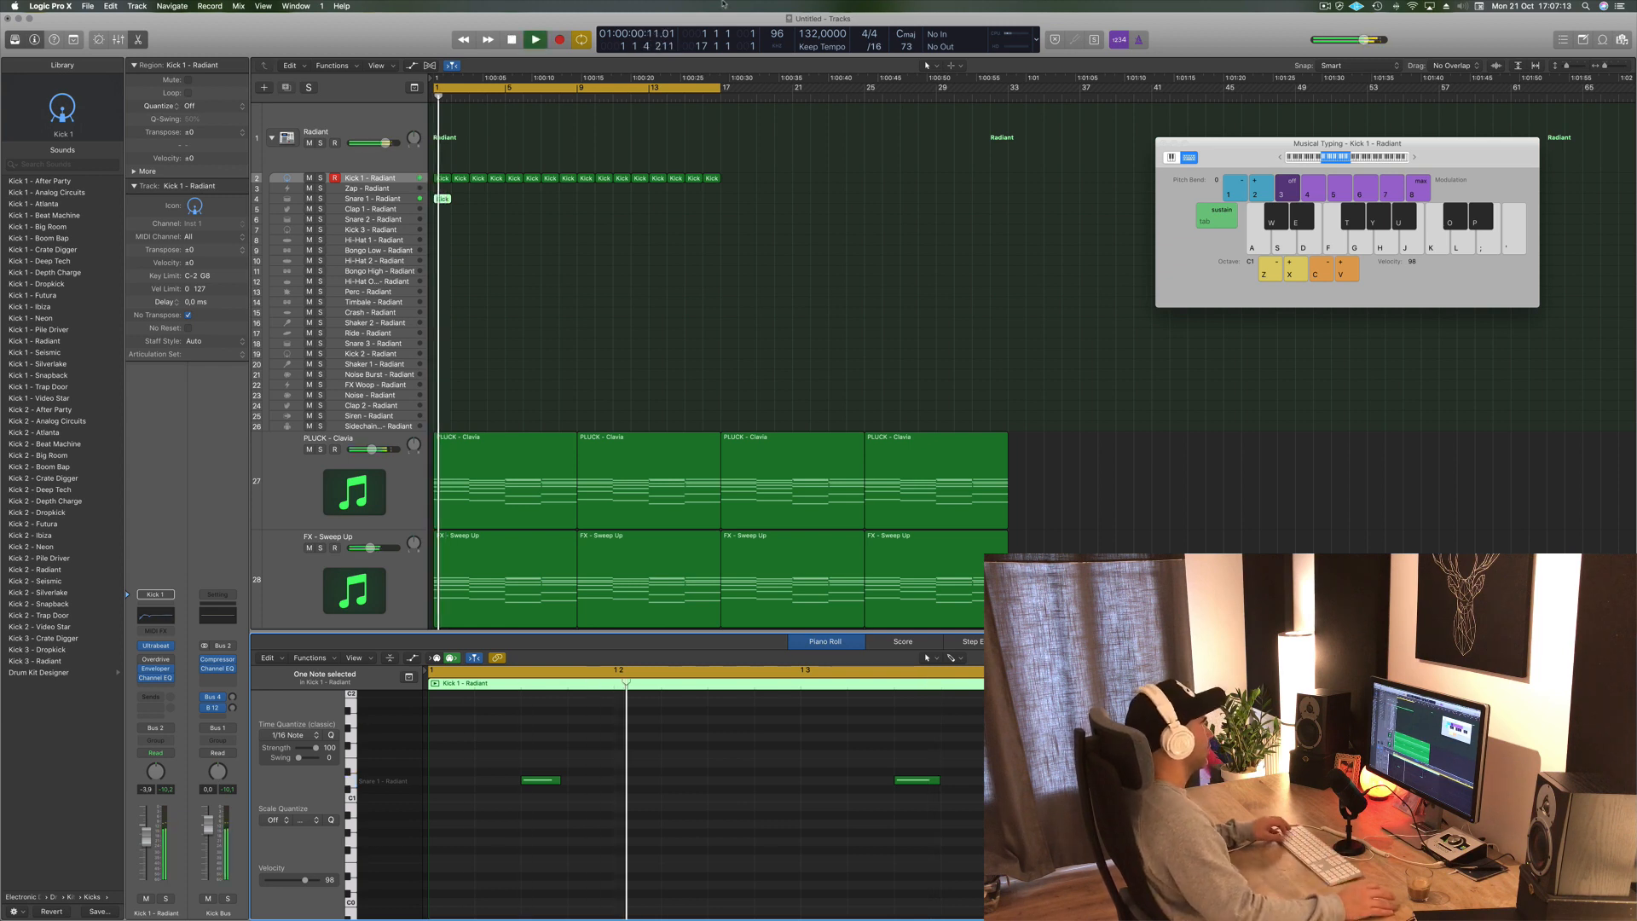
- Move the snare notes further along the bar and repeat the snare region across the arrangement
left_click_drag(537, 742, 981, 832)
left_click_drag(554, 783, 648, 786)
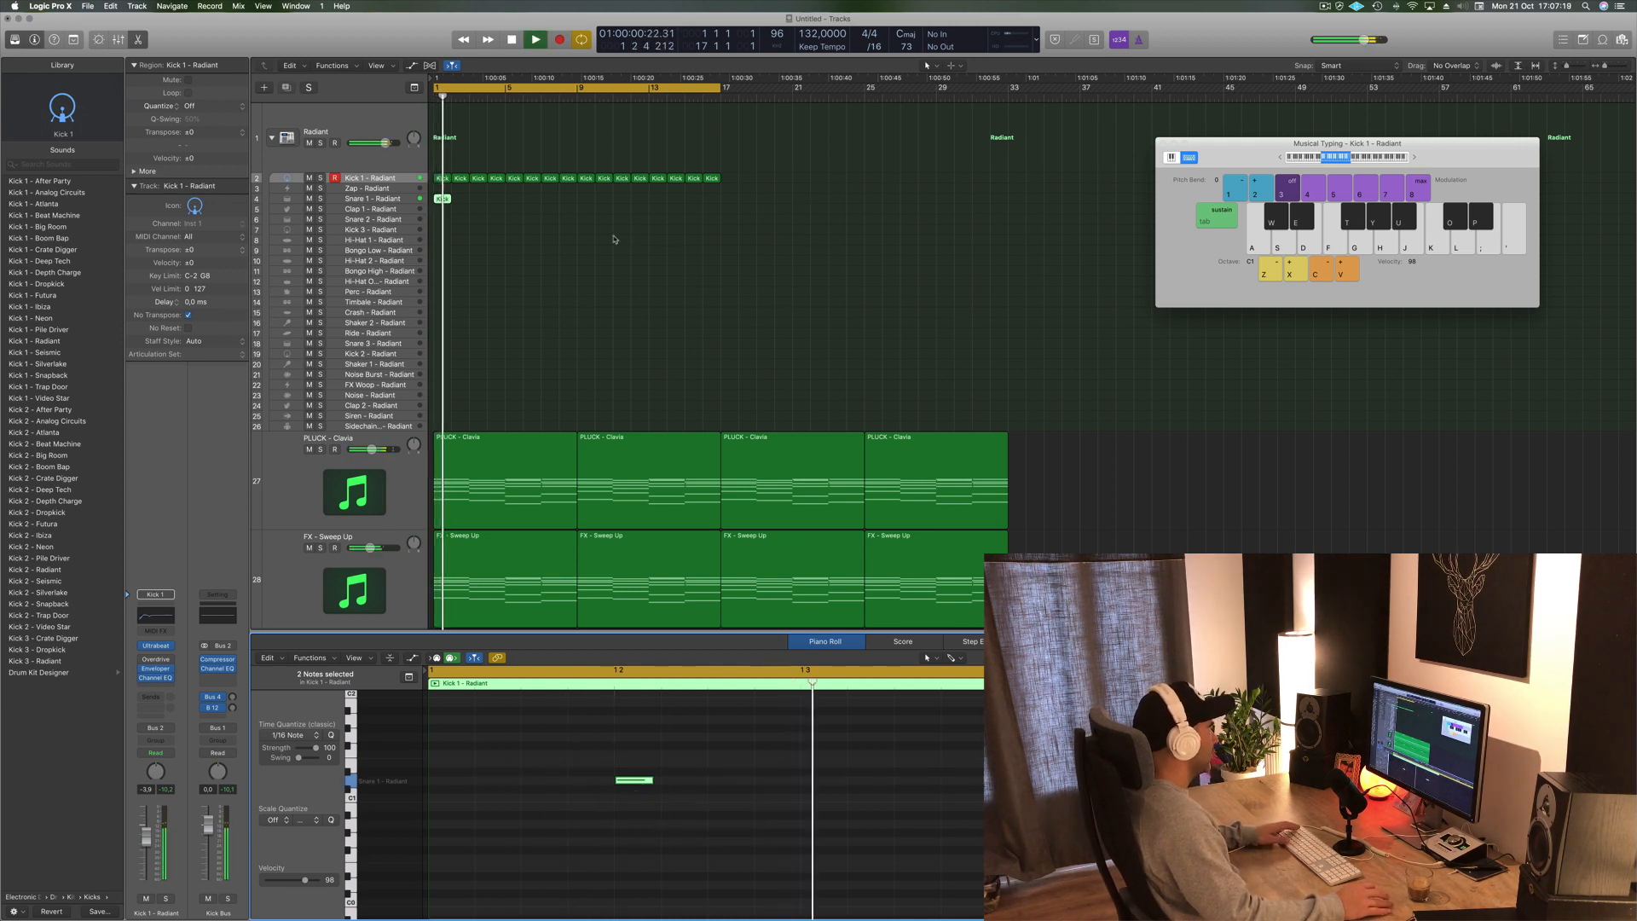
key("space")
left_click_drag(442, 198, 584, 202)
left_click(439, 200)
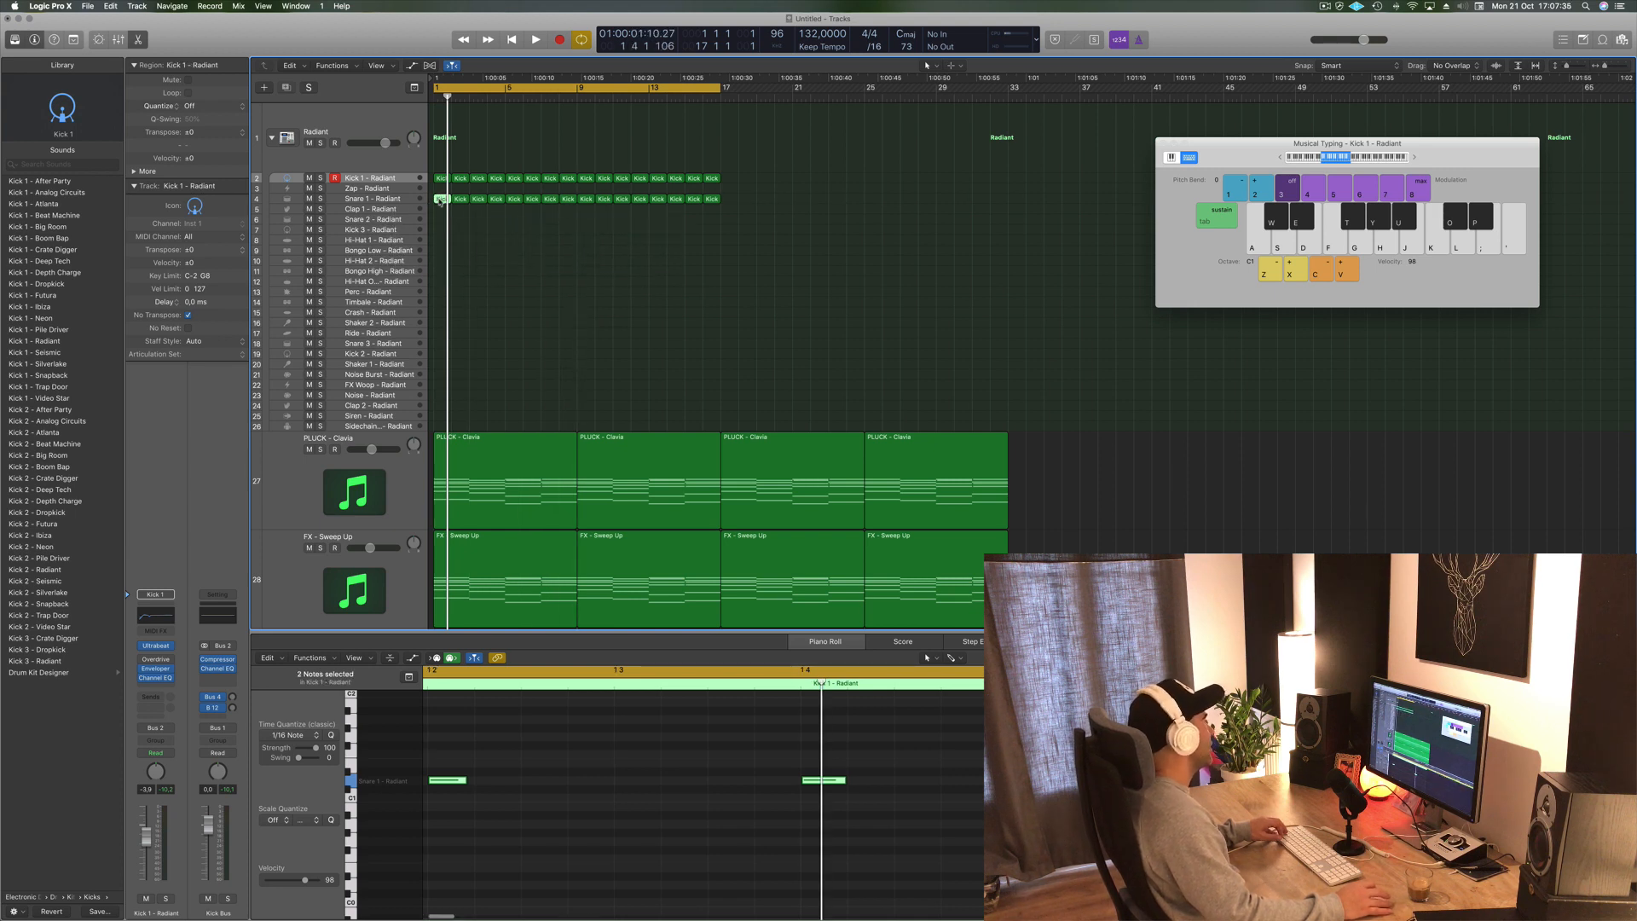
- Copy the Kick 1 region onto the Hi-Hat 1 track and rearrange its notes into a hi-hat pattern
left_click_drag(441, 201, 441, 241)
left_click_drag(907, 753, 441, 844)
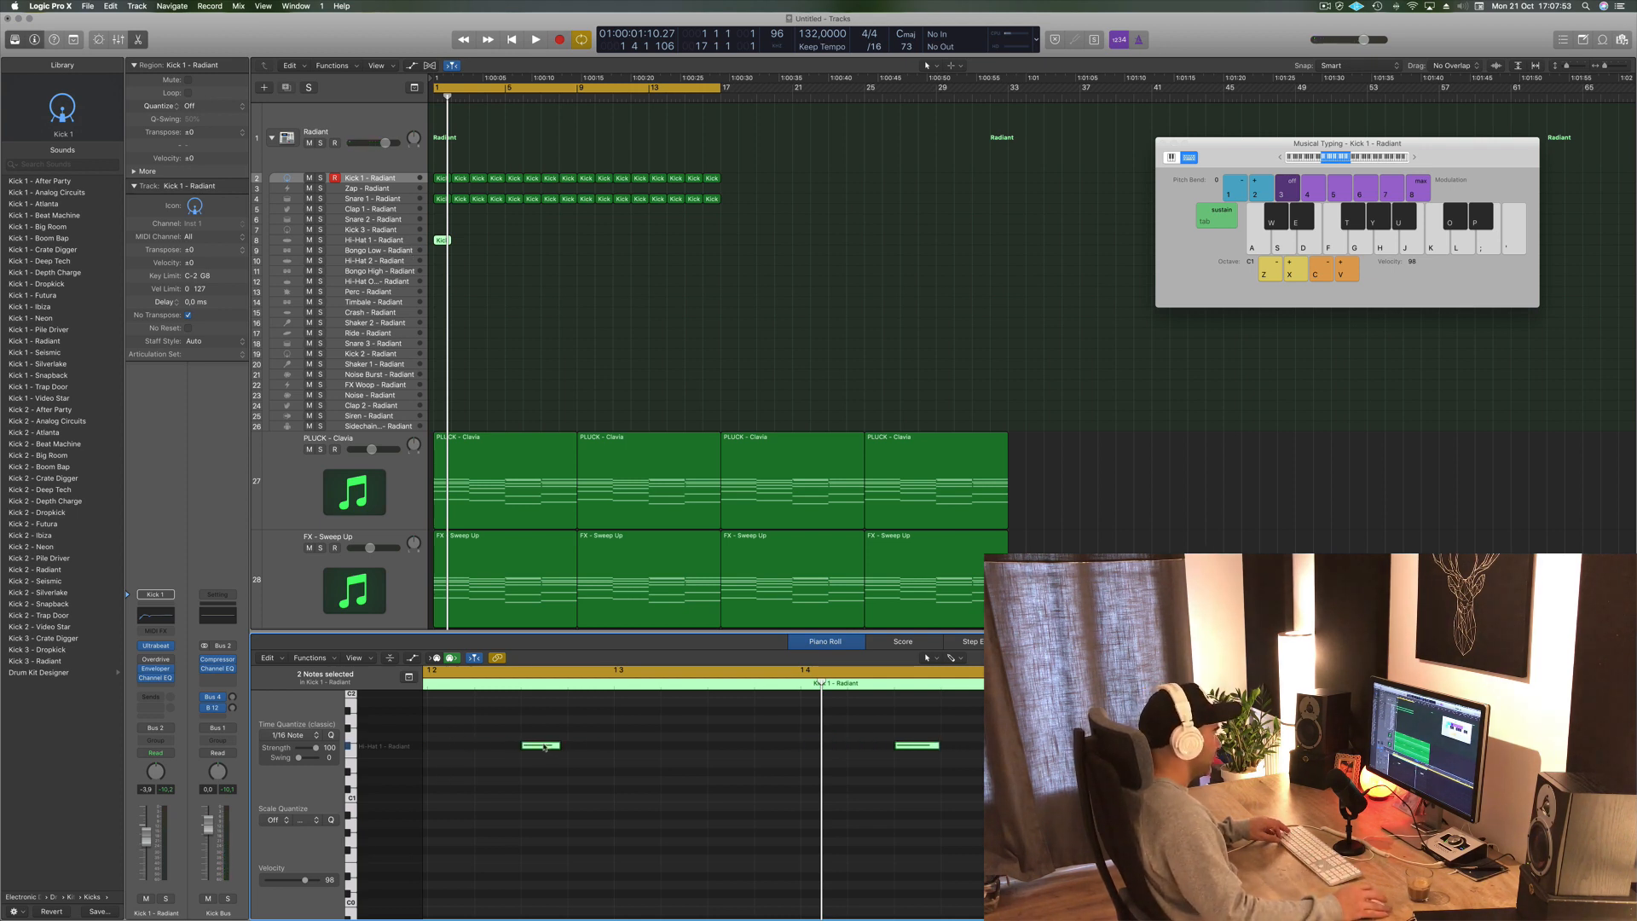
left_click_drag(544, 747, 714, 780)
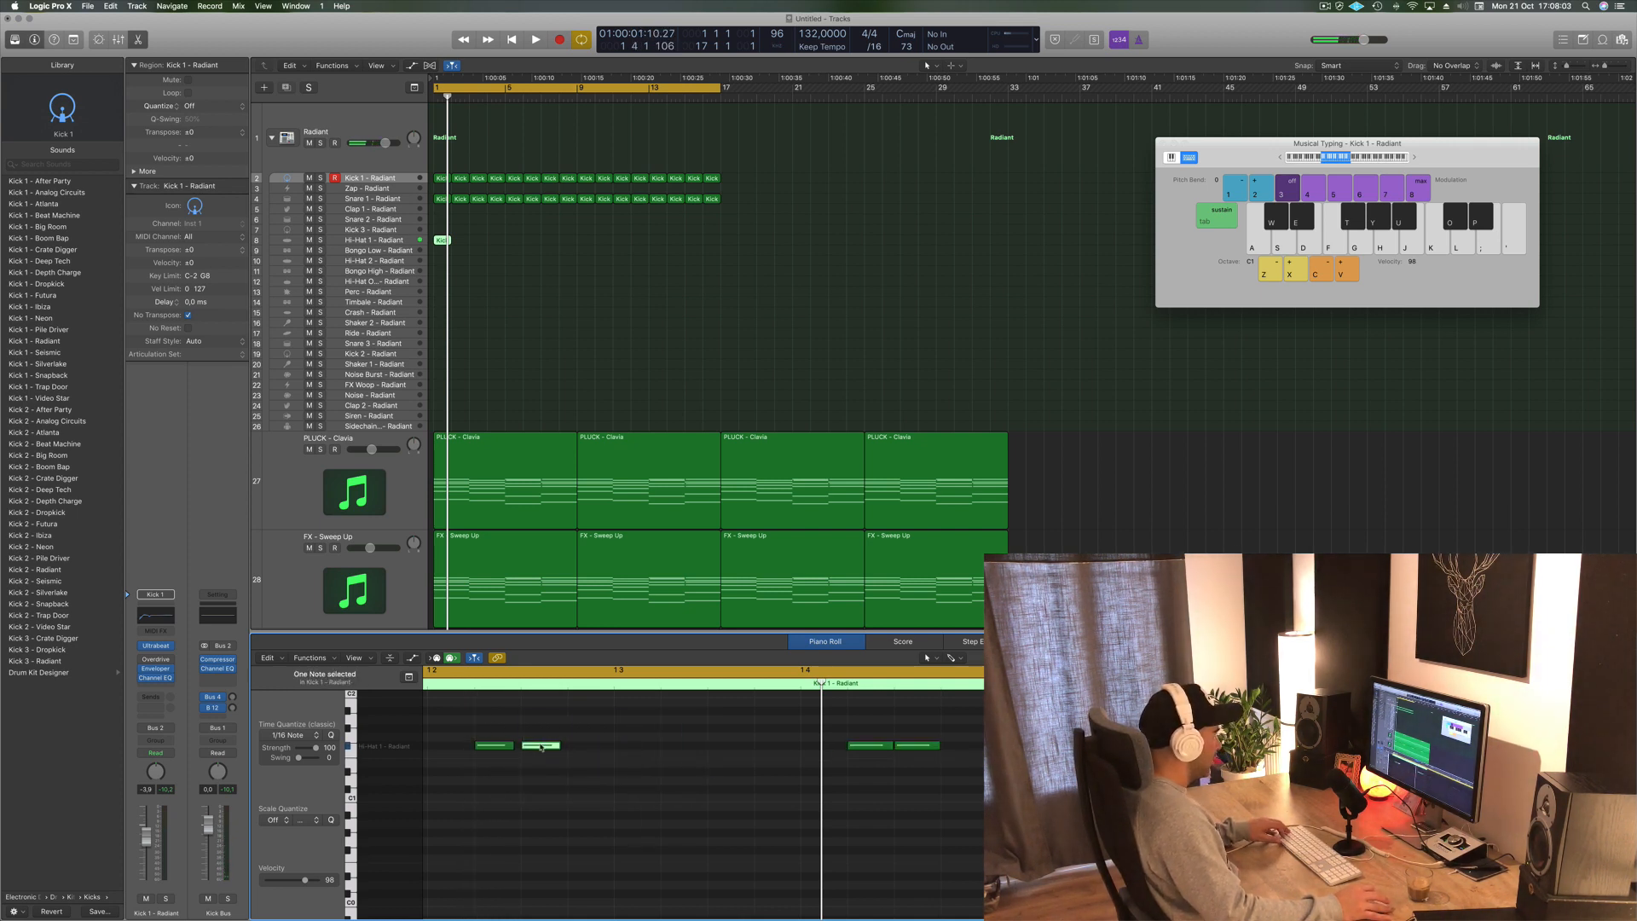
left_click_drag(548, 746, 593, 747)
key("space")
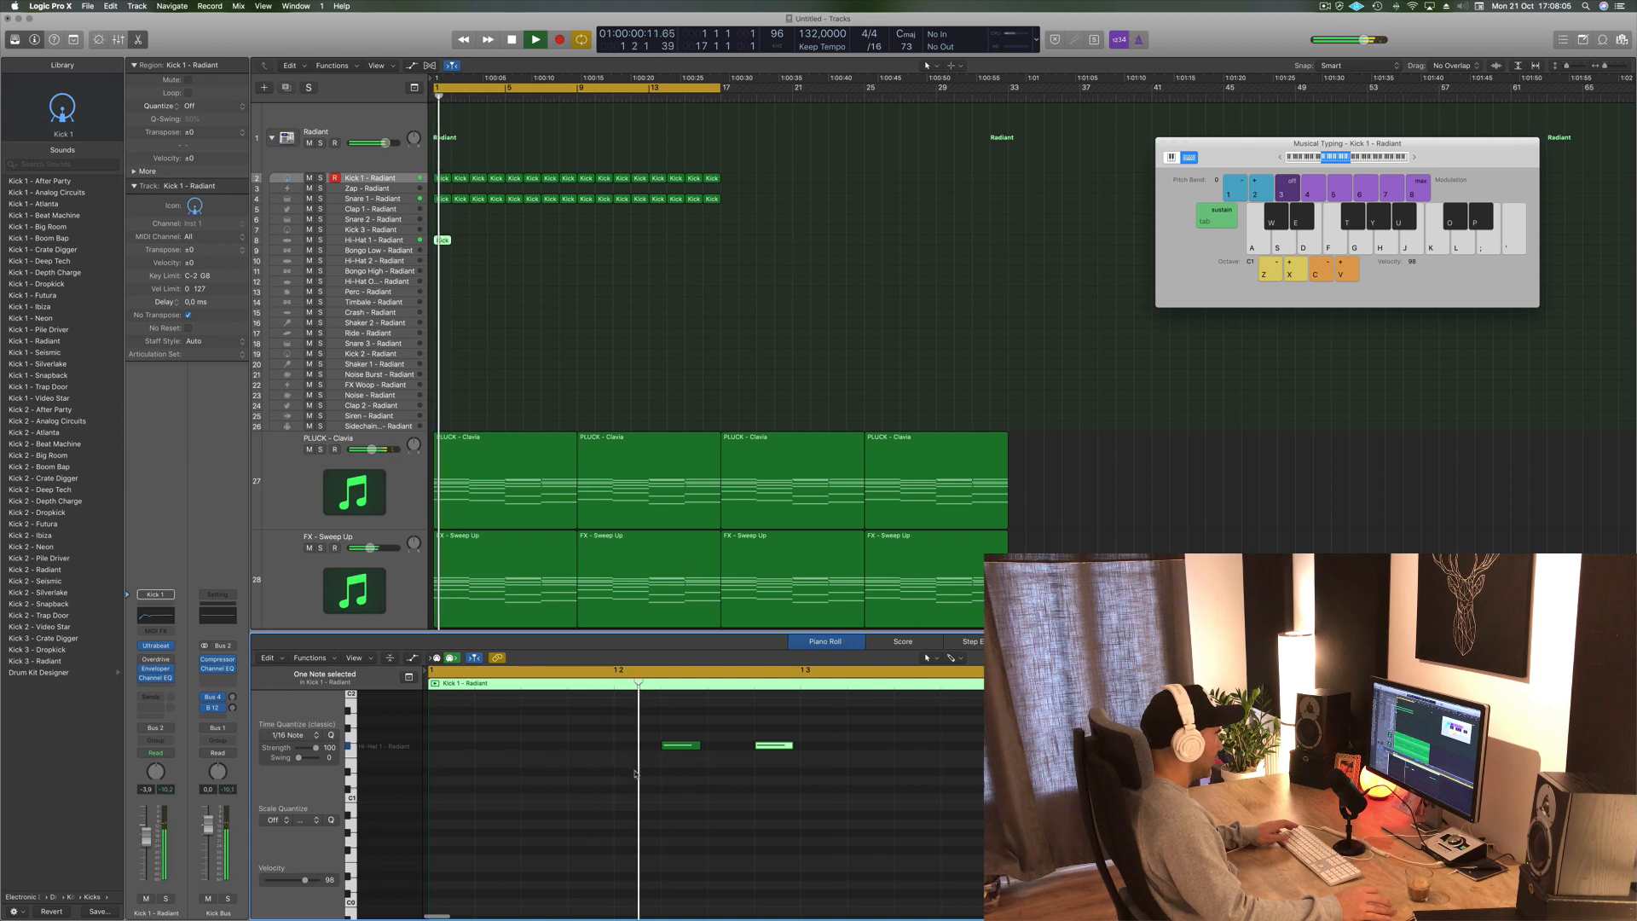
- Play back the beat to audition the new hi-hat pattern
scroll(526, 297, "up", 10)
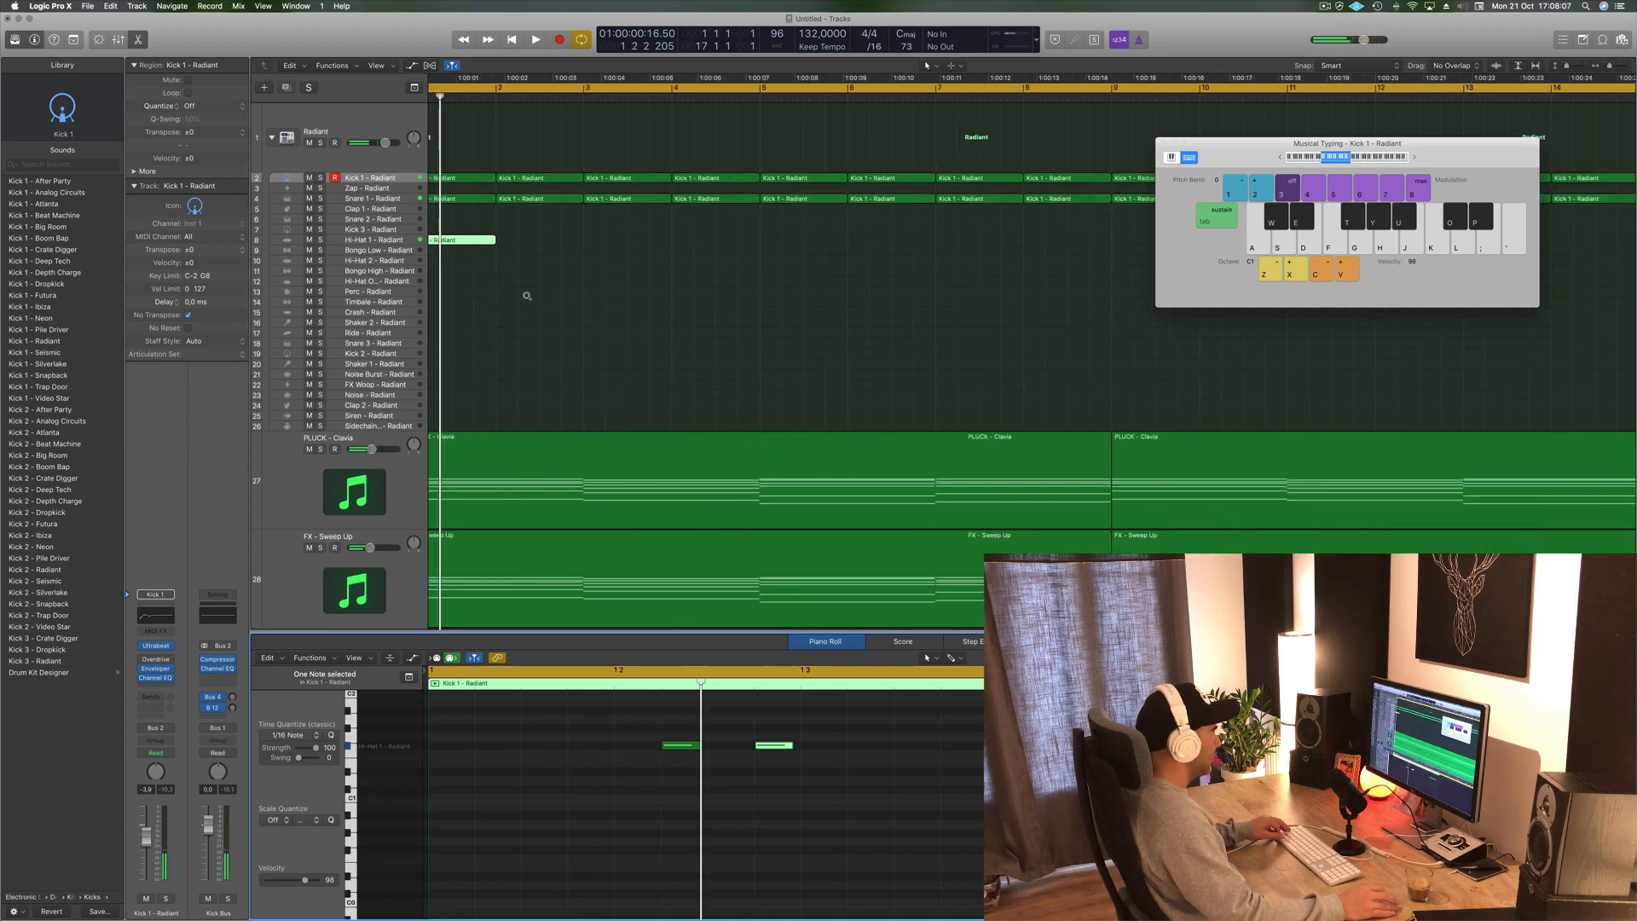
scroll(578, 873, "left", 3)
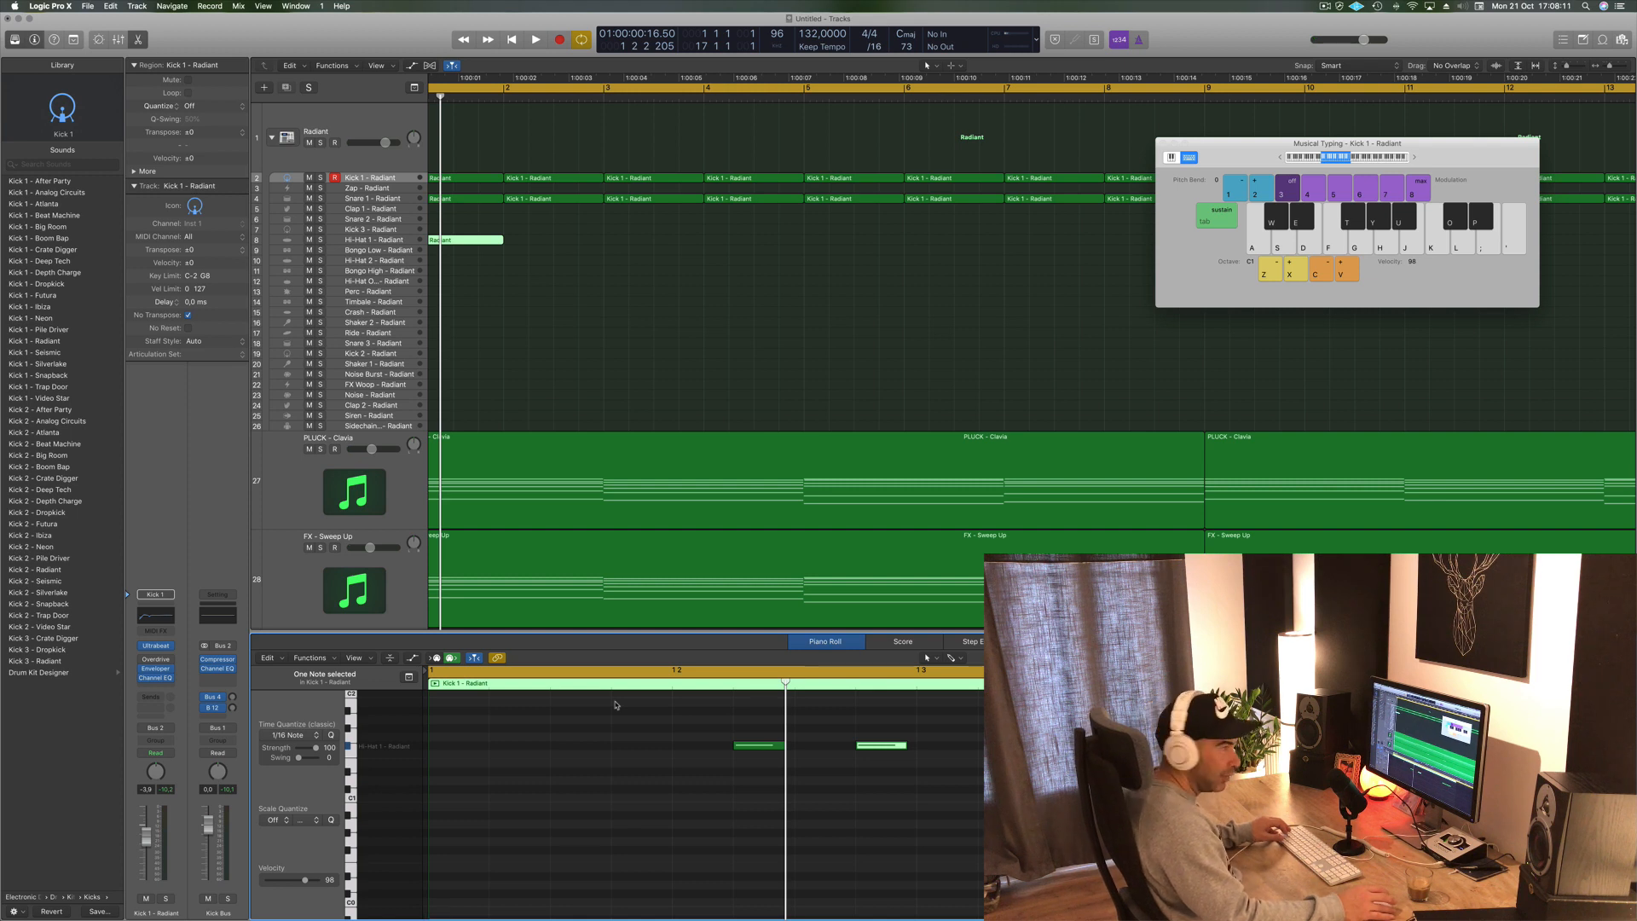
key("space")
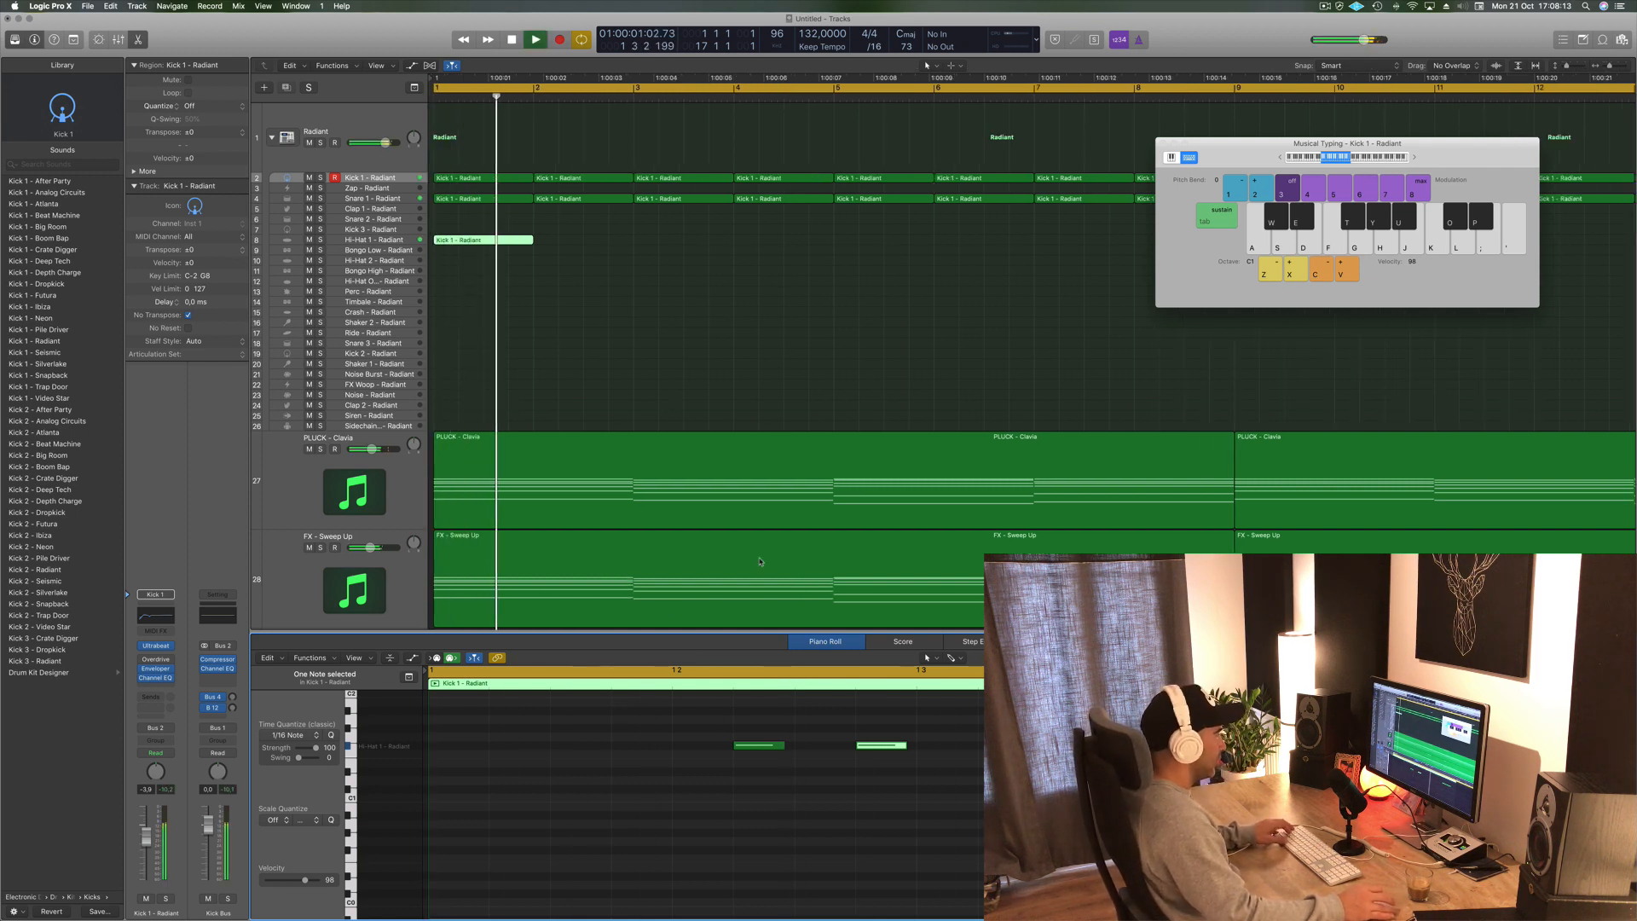
key("space")
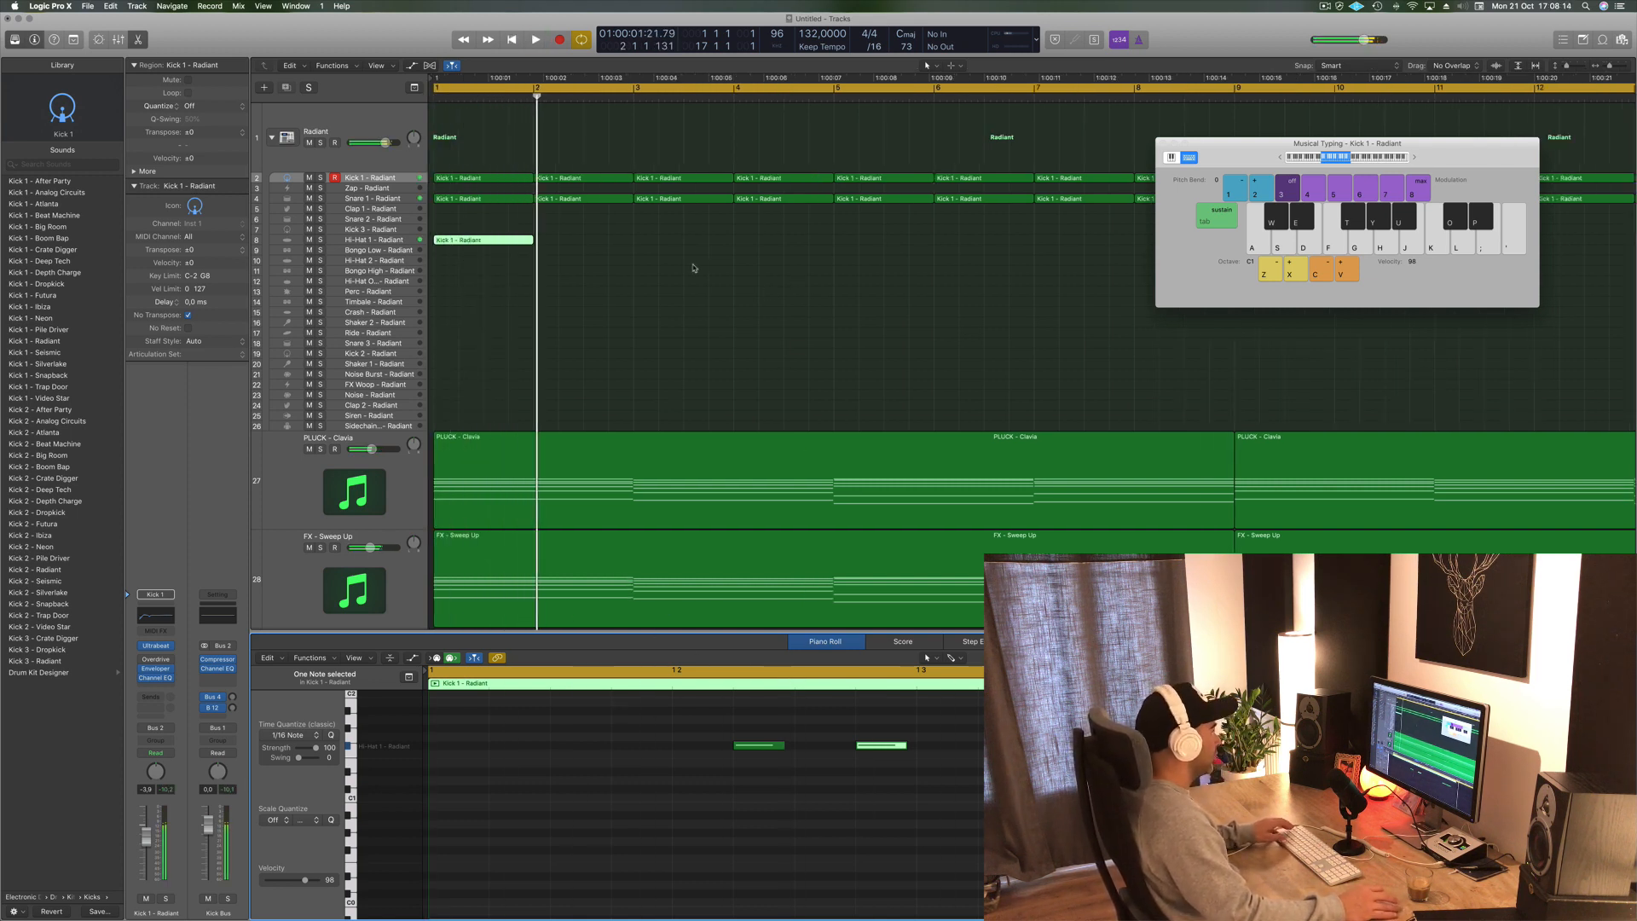
- Extend the hi-hat region and copy the eight Hi-Hat 1 regions to fill the rest of the arrangement
left_click_drag(502, 248, 717, 245)
left_click(505, 248, "shift")
scroll(681, 288, "down", 10)
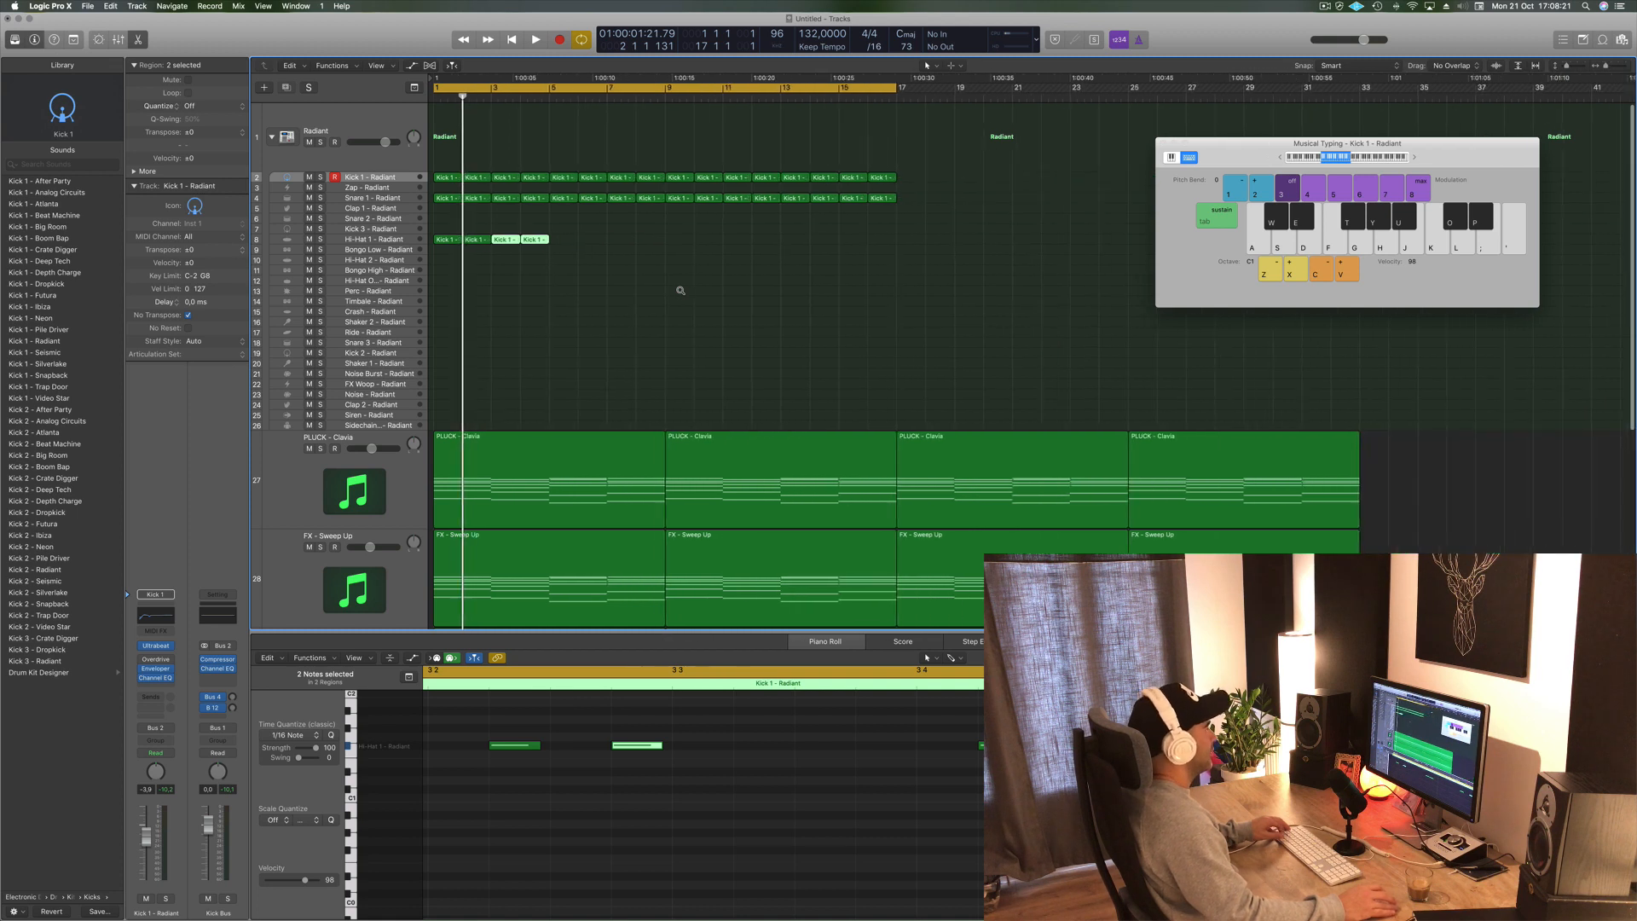
mouse_move(564, 247)
left_mouse_down()
mouse_move(442, 245)
mouse_move(555, 245)
left_mouse_up()
mouse_move(661, 231)
left_mouse_down()
mouse_move(433, 249)
mouse_move(667, 245)
left_mouse_up()
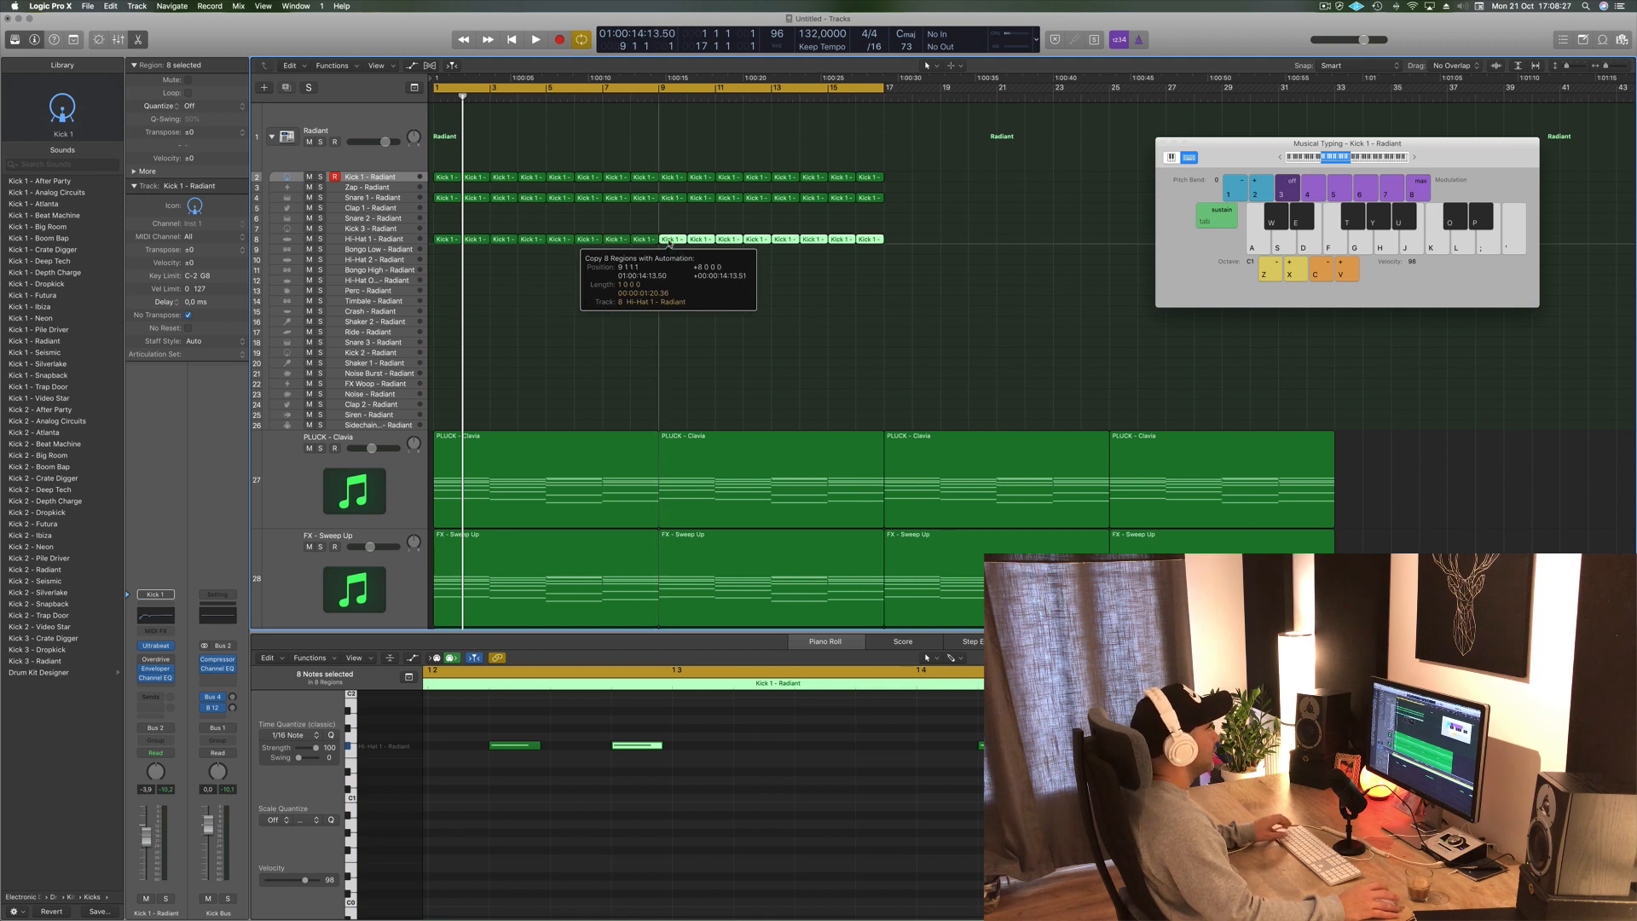
- Copy the first Hi-Hat 1 region down onto the Hi-Hat 2 track
key("space")
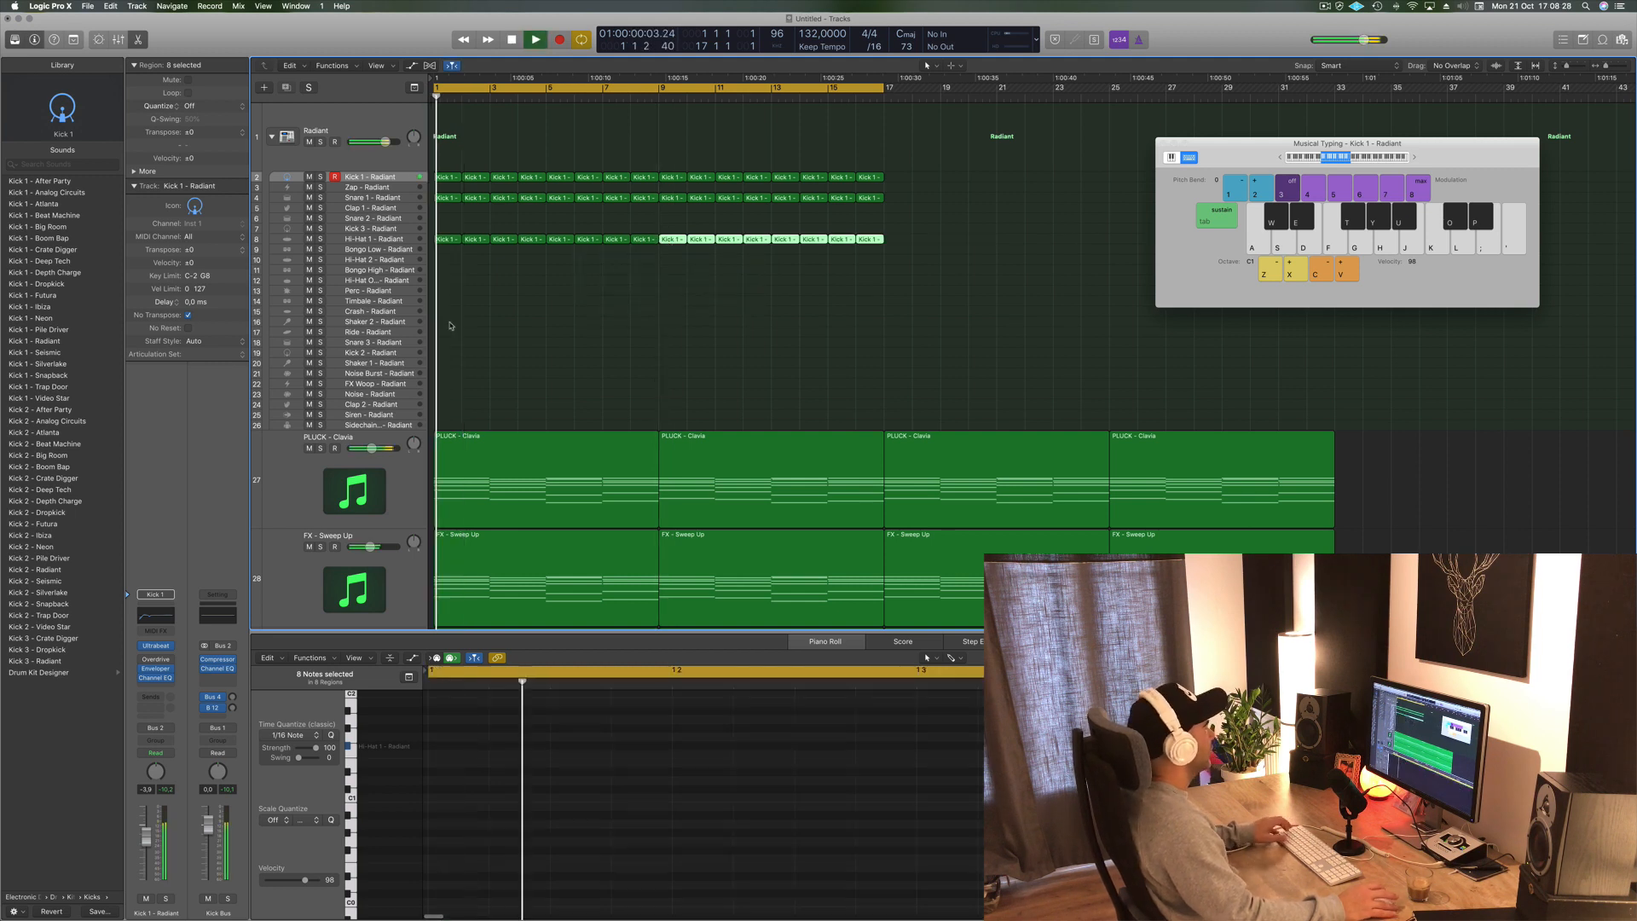
key("space")
left_click(447, 239)
left_click_drag(448, 248, 448, 263)
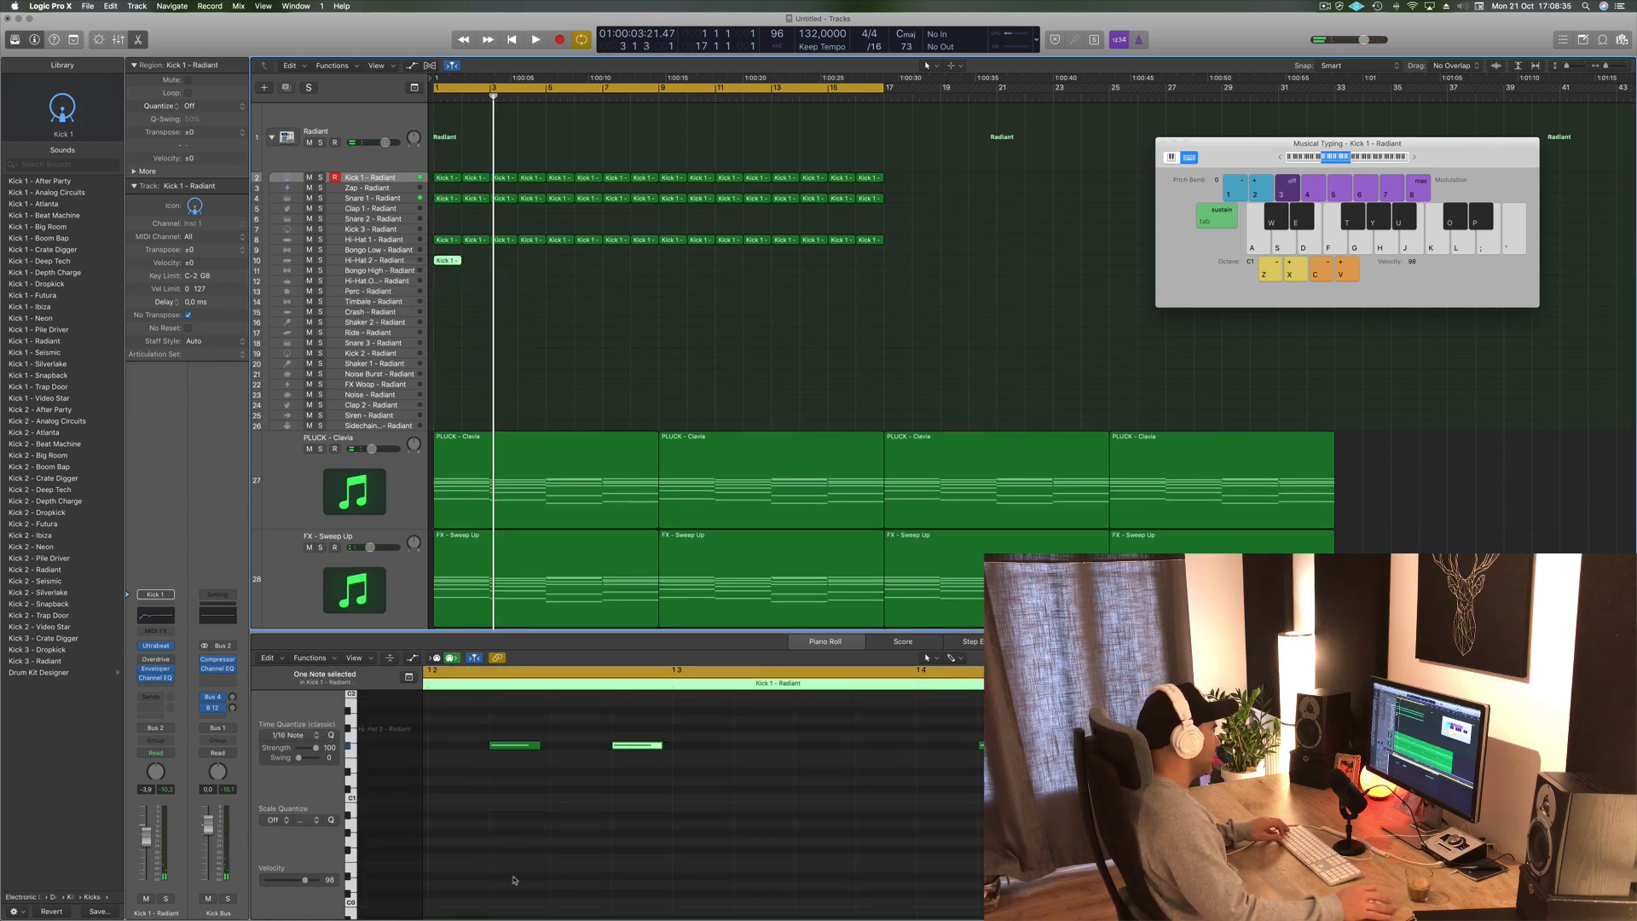
- Rearrange the Hi-Hat 2 region's notes into a new off-beat pattern in the piano roll
left_click_drag(515, 745, 817, 743)
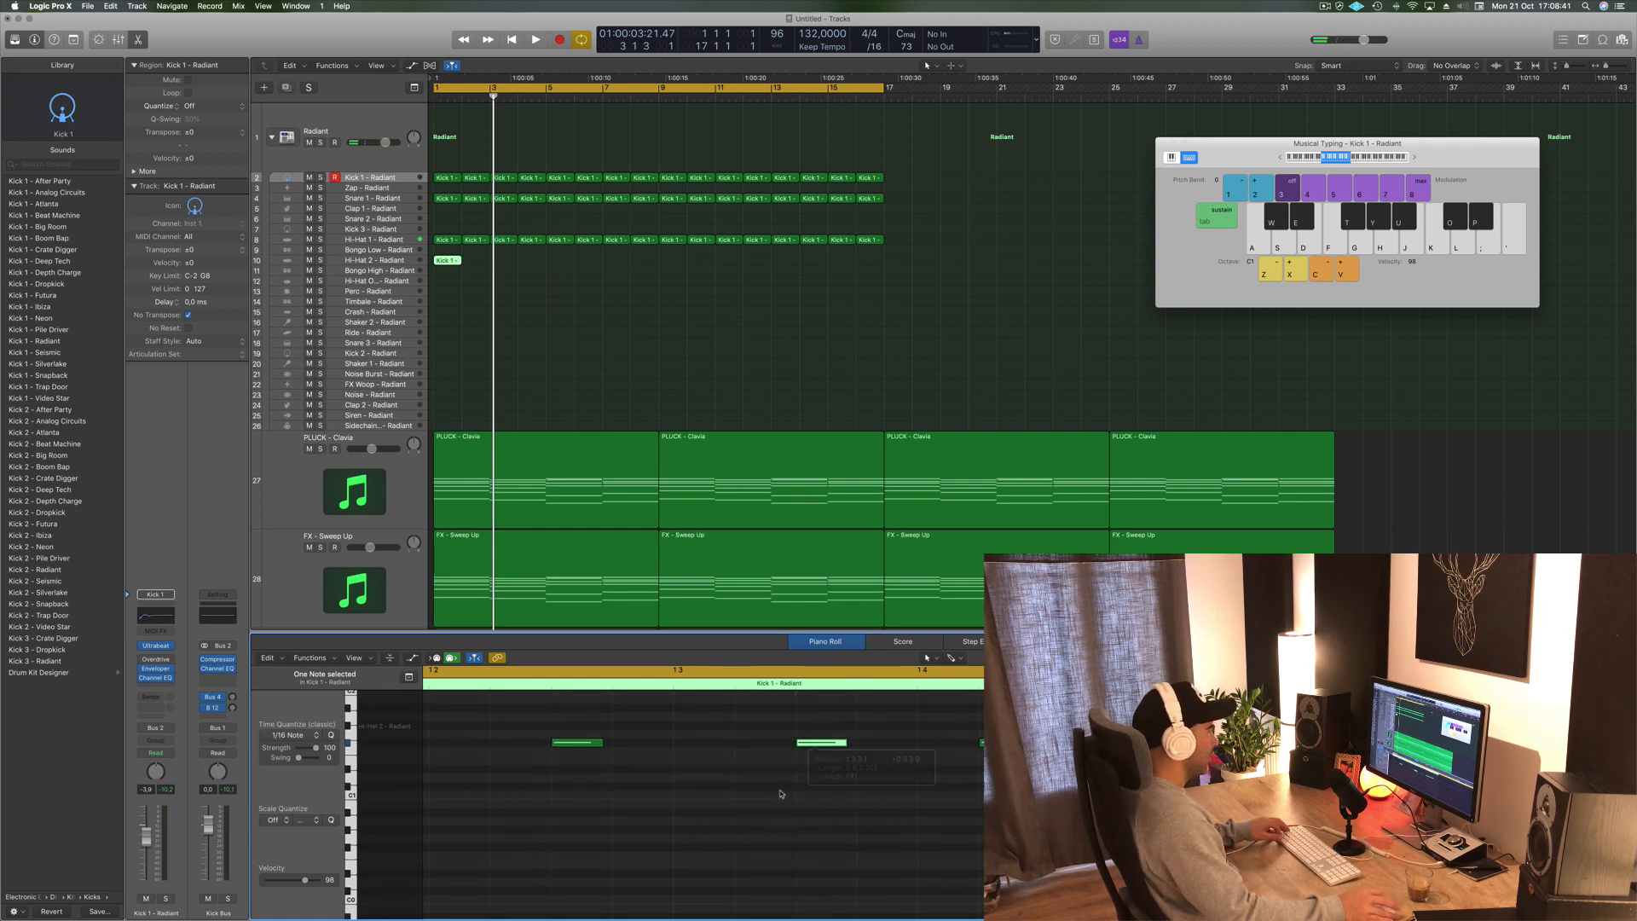
scroll(780, 791, "down", 3)
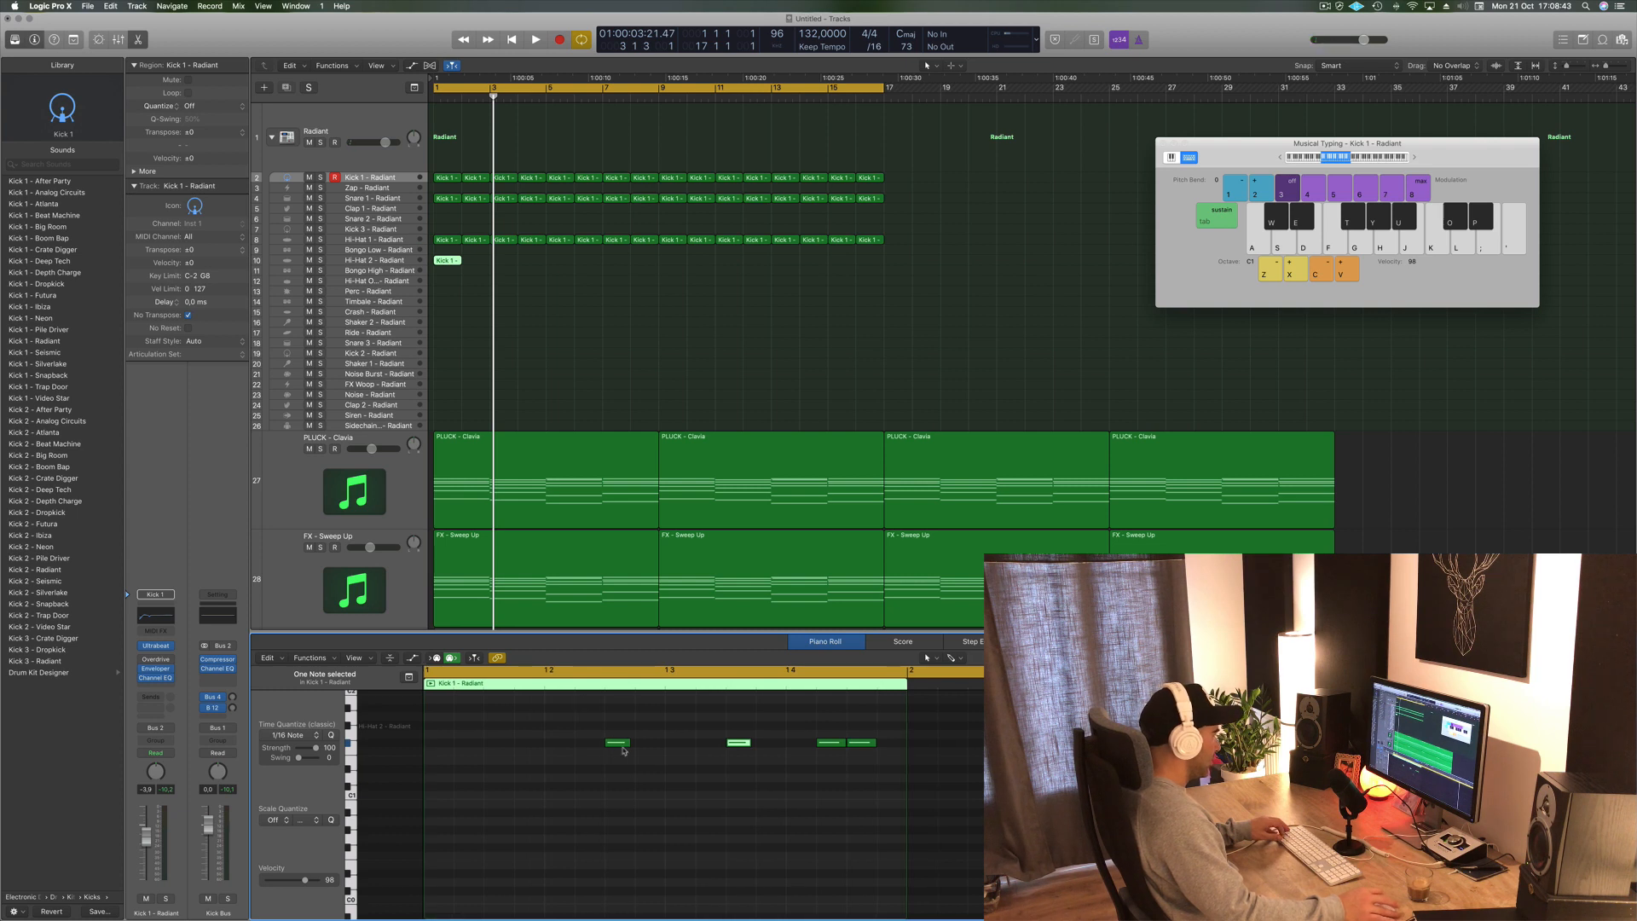
left_click_drag(612, 744, 492, 740)
left_click_drag(741, 742, 589, 733)
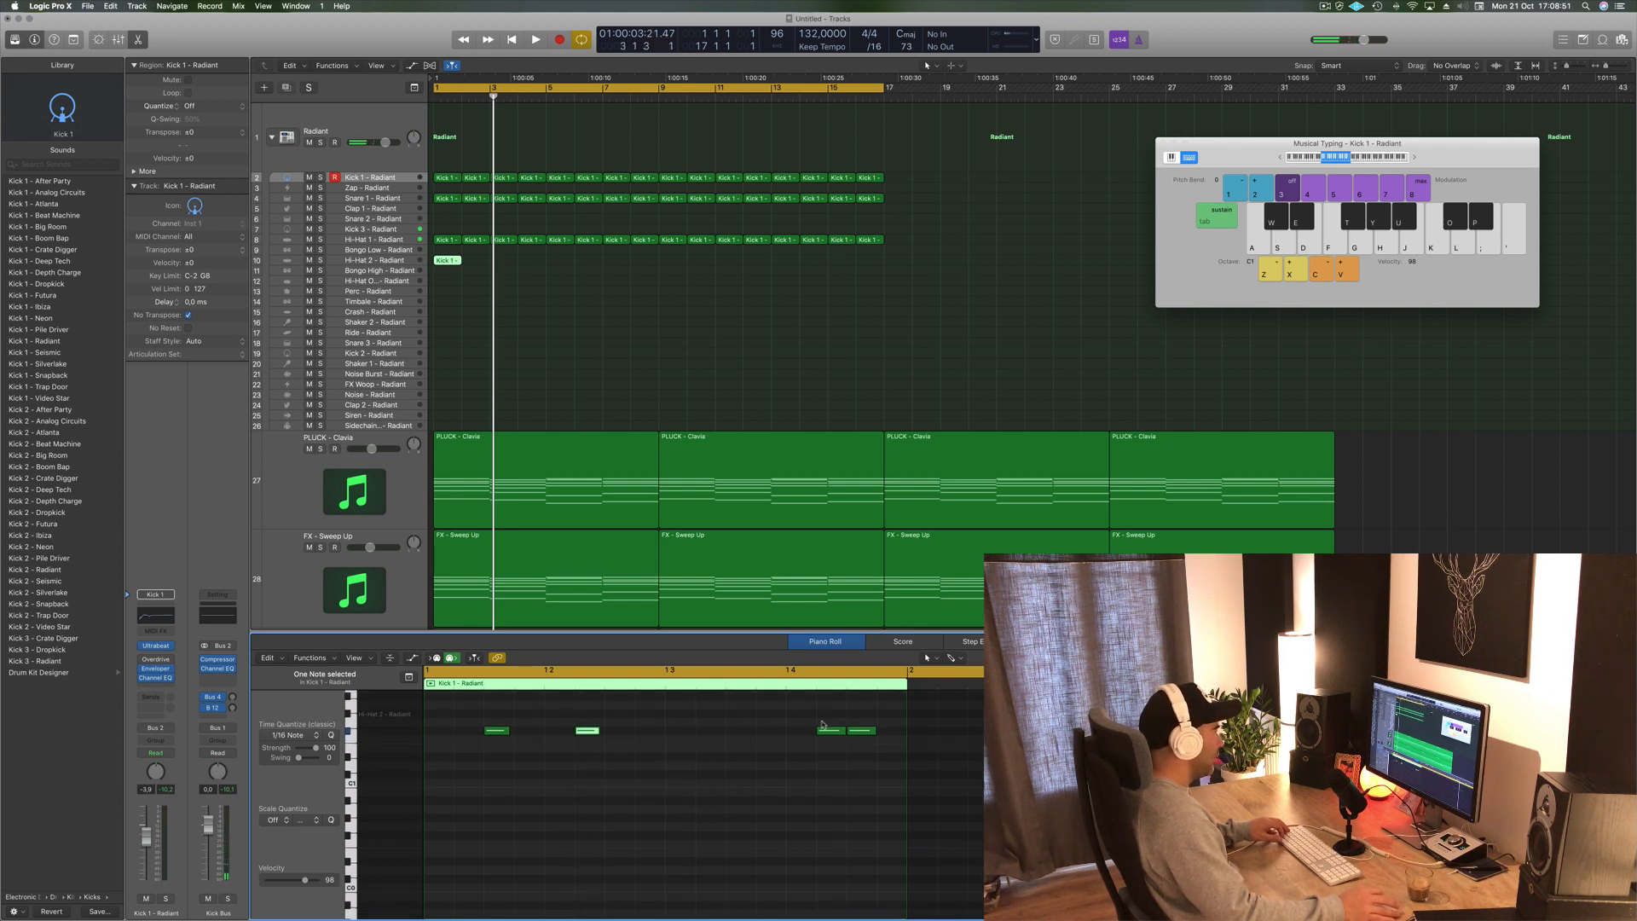
left_click_drag(830, 731, 741, 731)
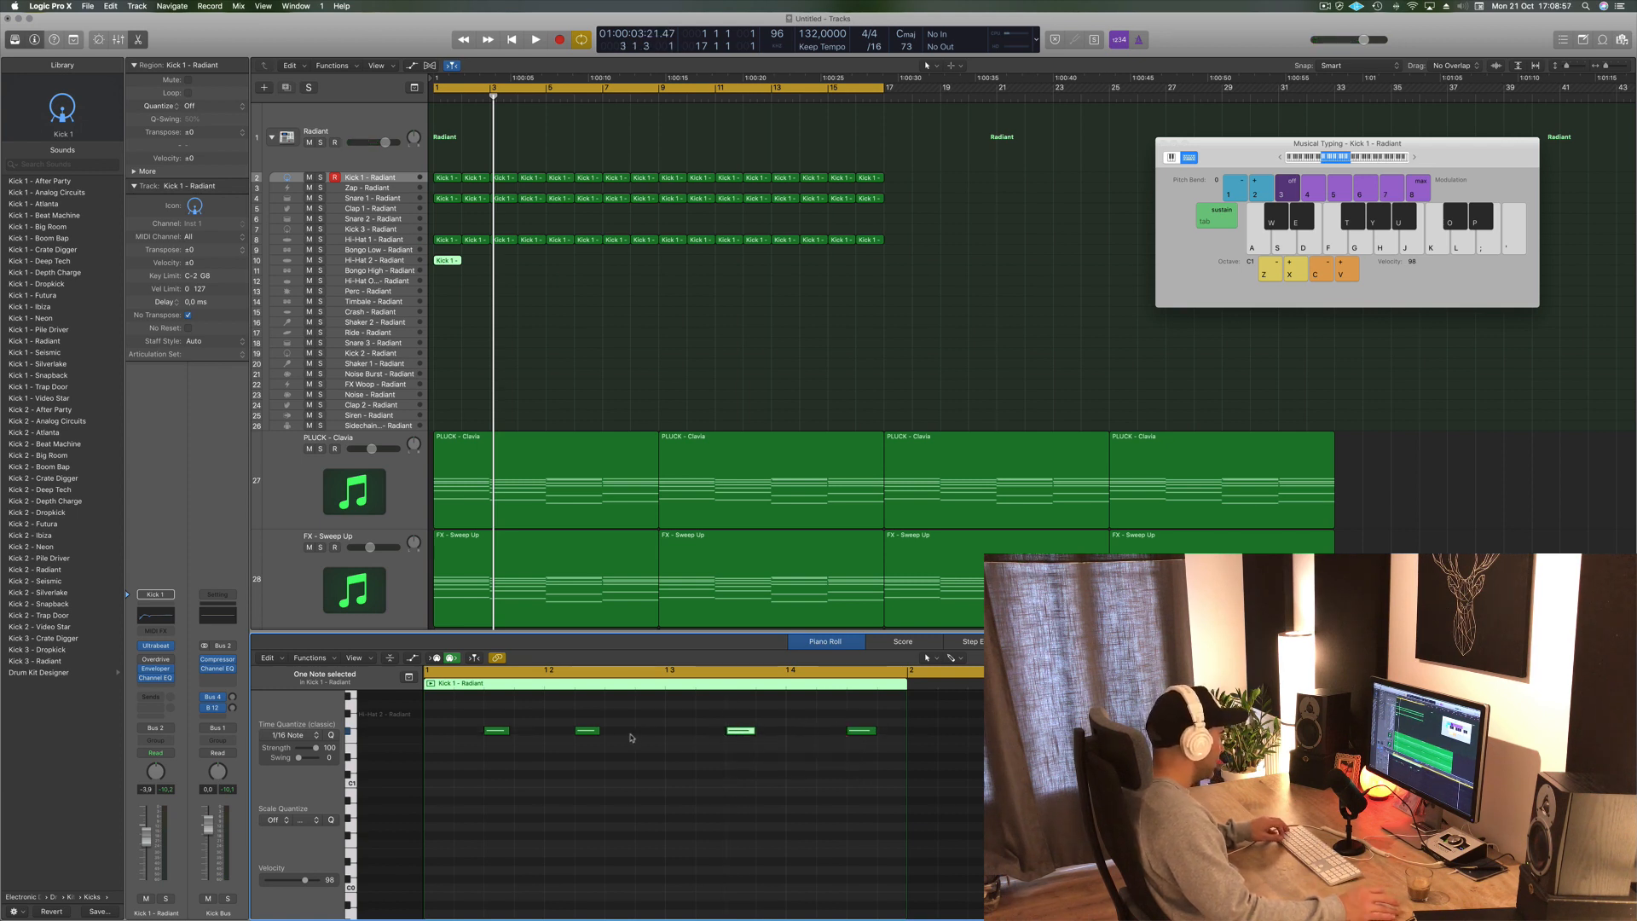
- Select the Hi-Hat 2 region and zoom into its notes in the piano roll
left_click_drag(433, 303, 434, 302)
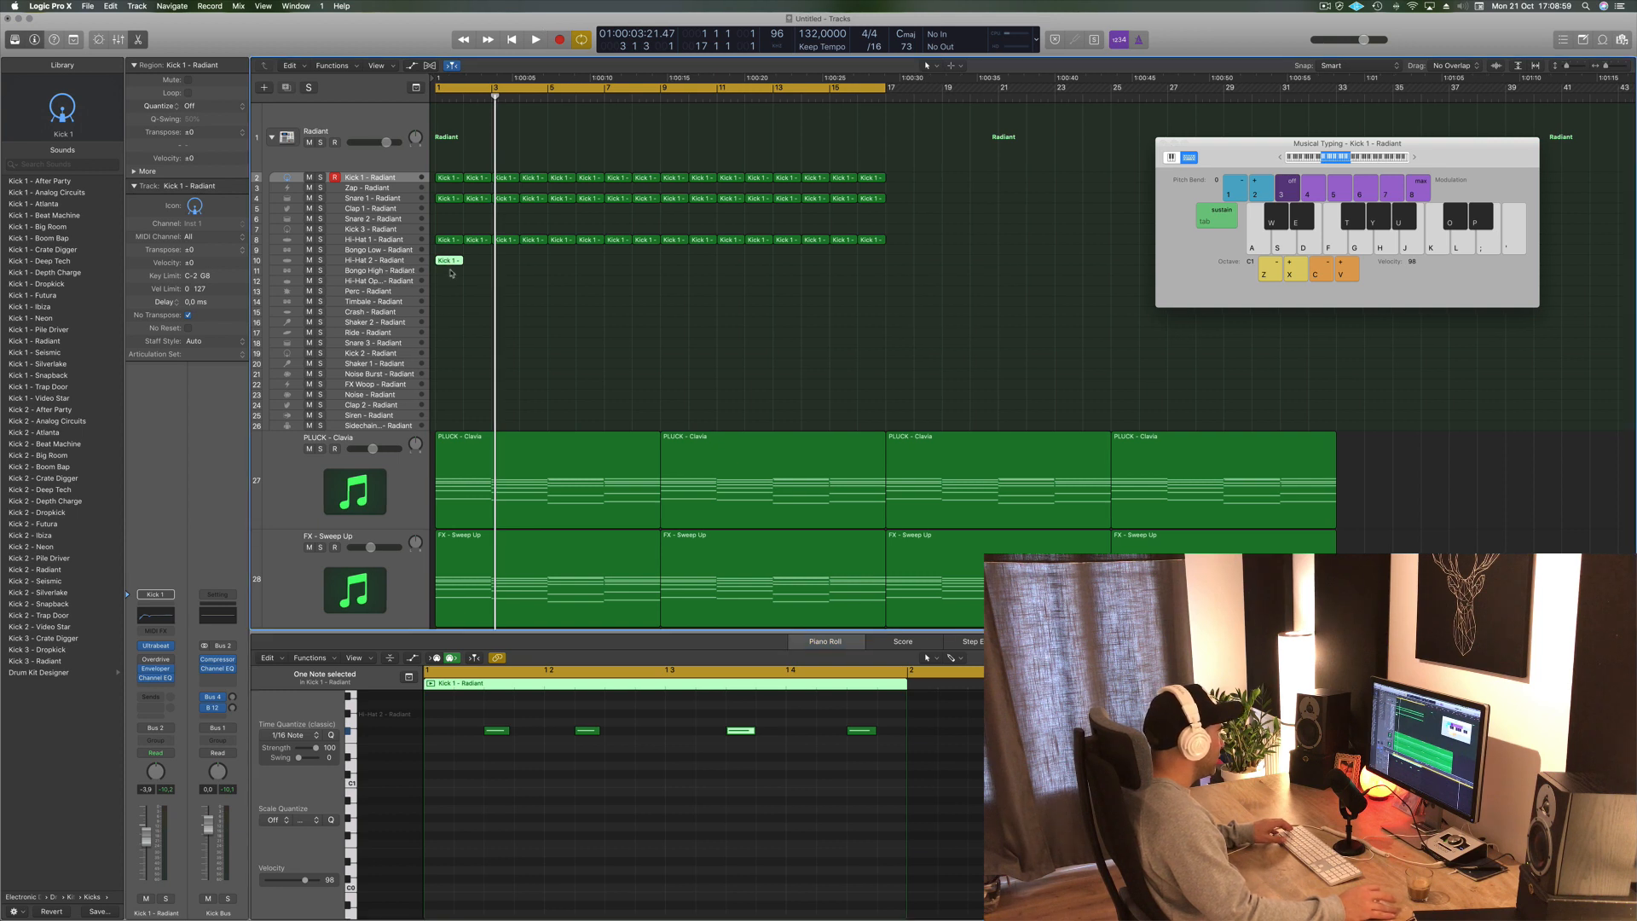
left_click(452, 272)
left_click(452, 263)
key("super+Right")
key("super+Right")
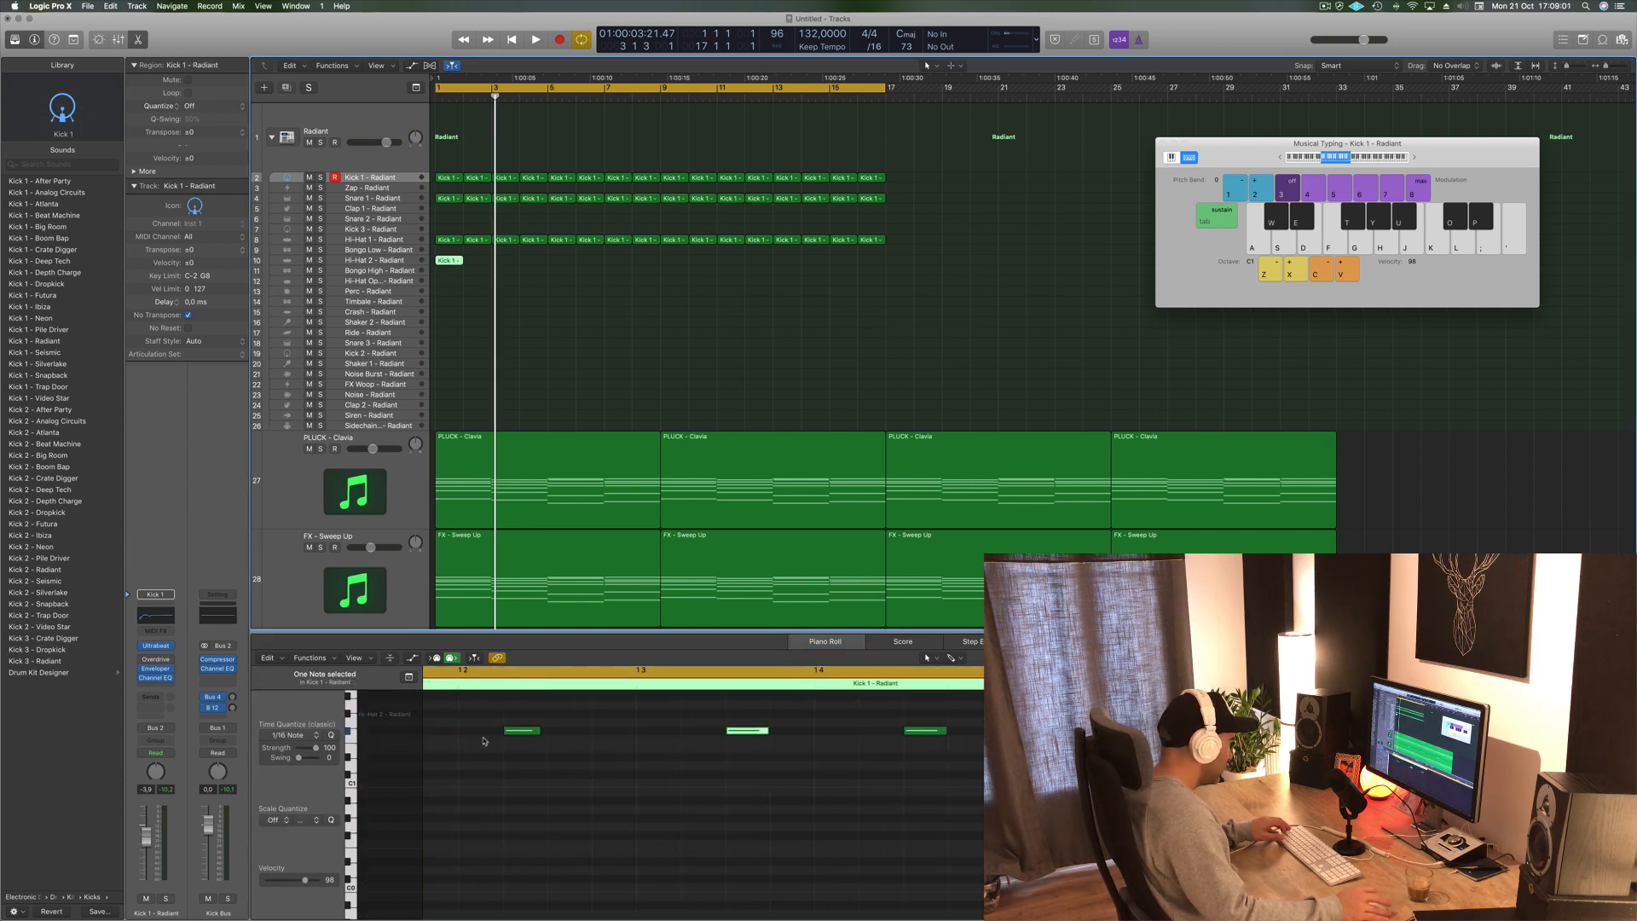
- Shift one Hi-Hat 2 note later in the piano roll, then select the region and play back the beat
left_click_drag(667, 735, 754, 738)
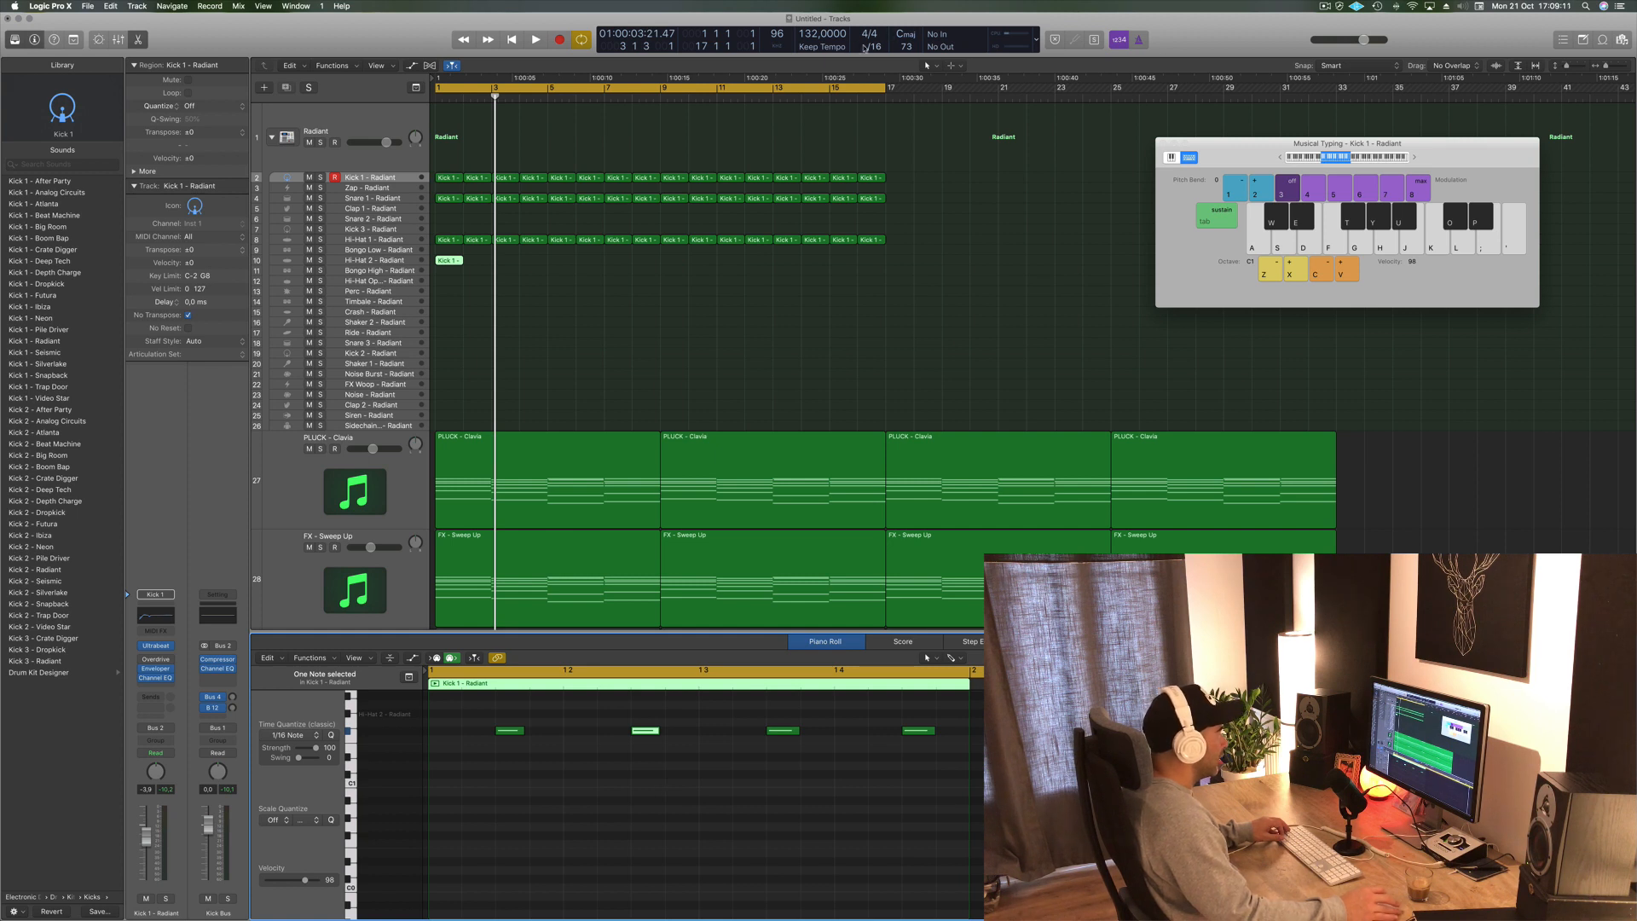
left_click(732, 326)
left_click(445, 261)
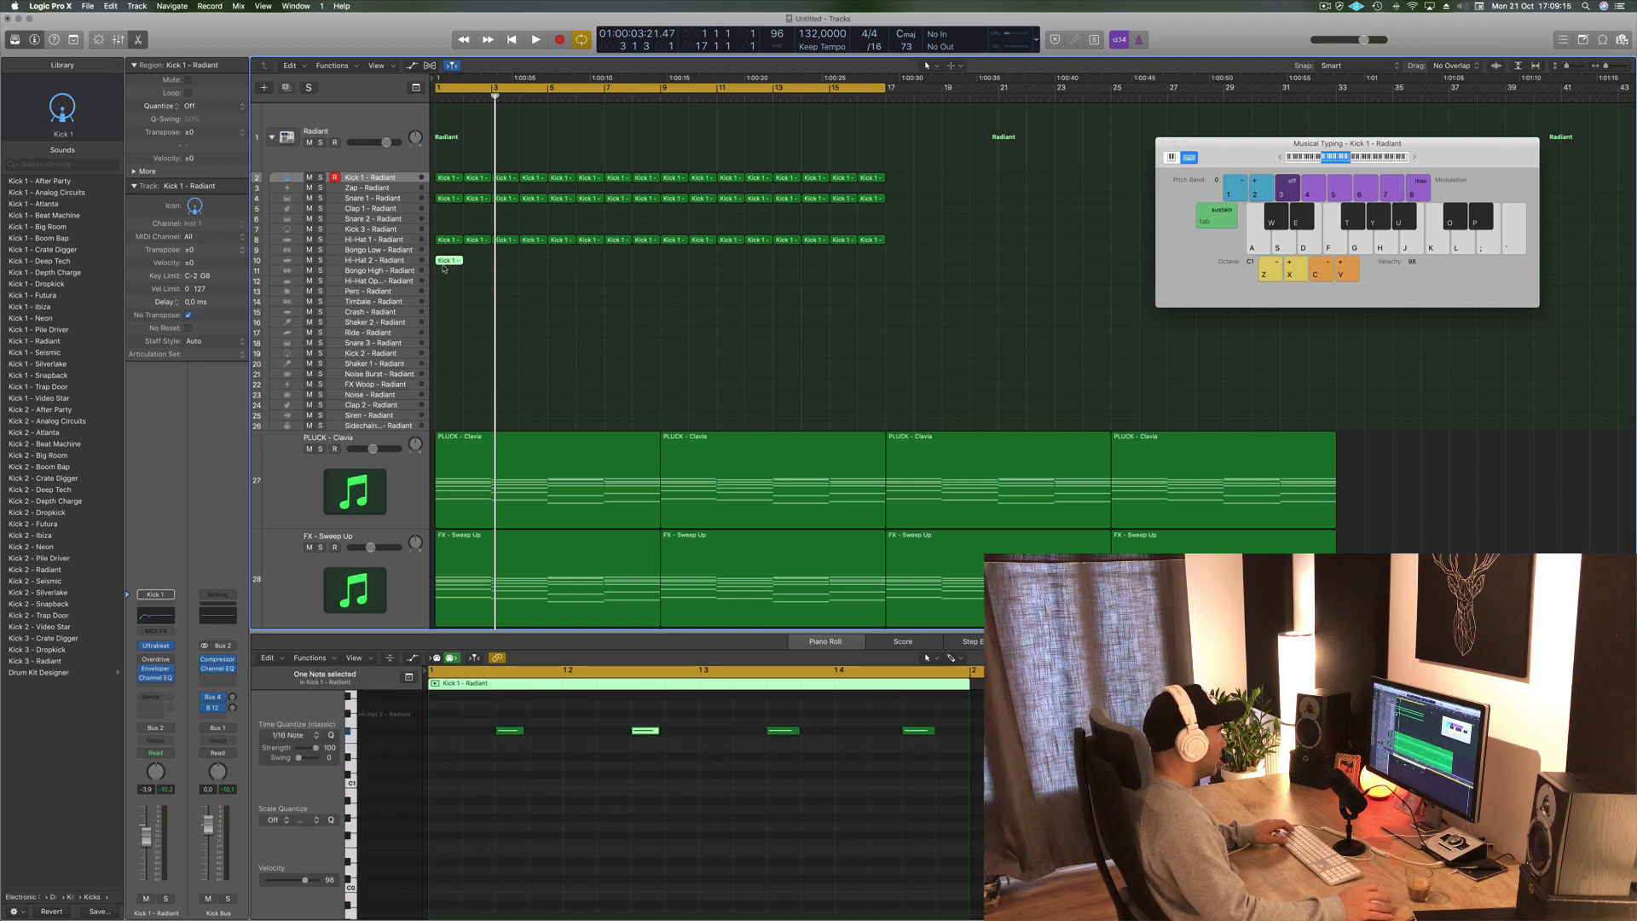
key("space")
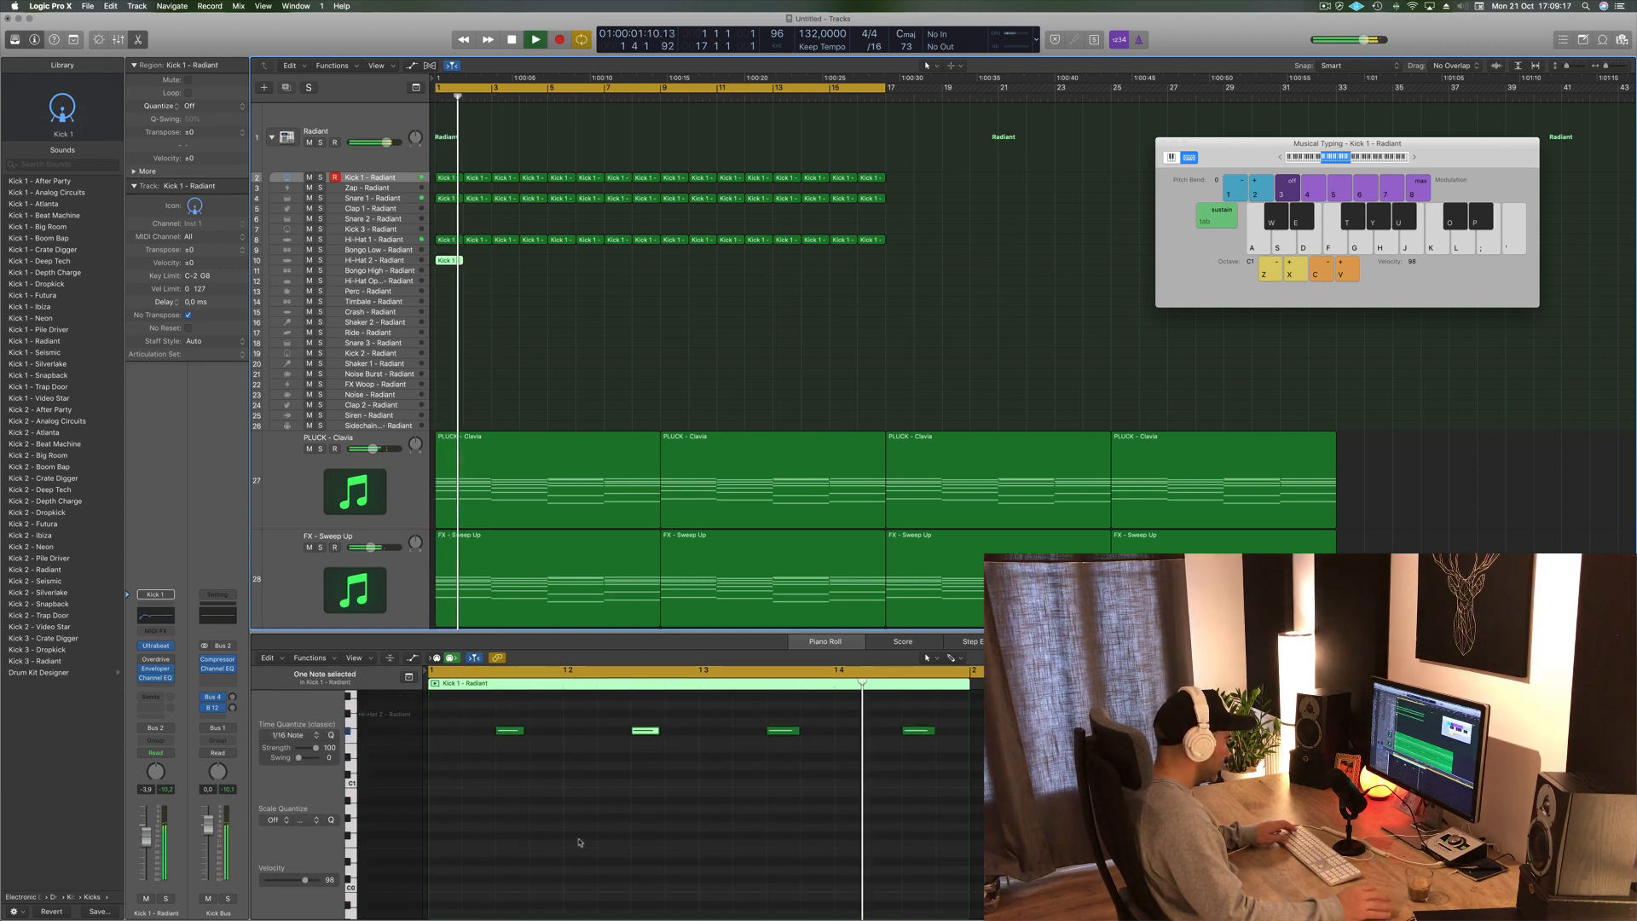
key("space")
key("space")
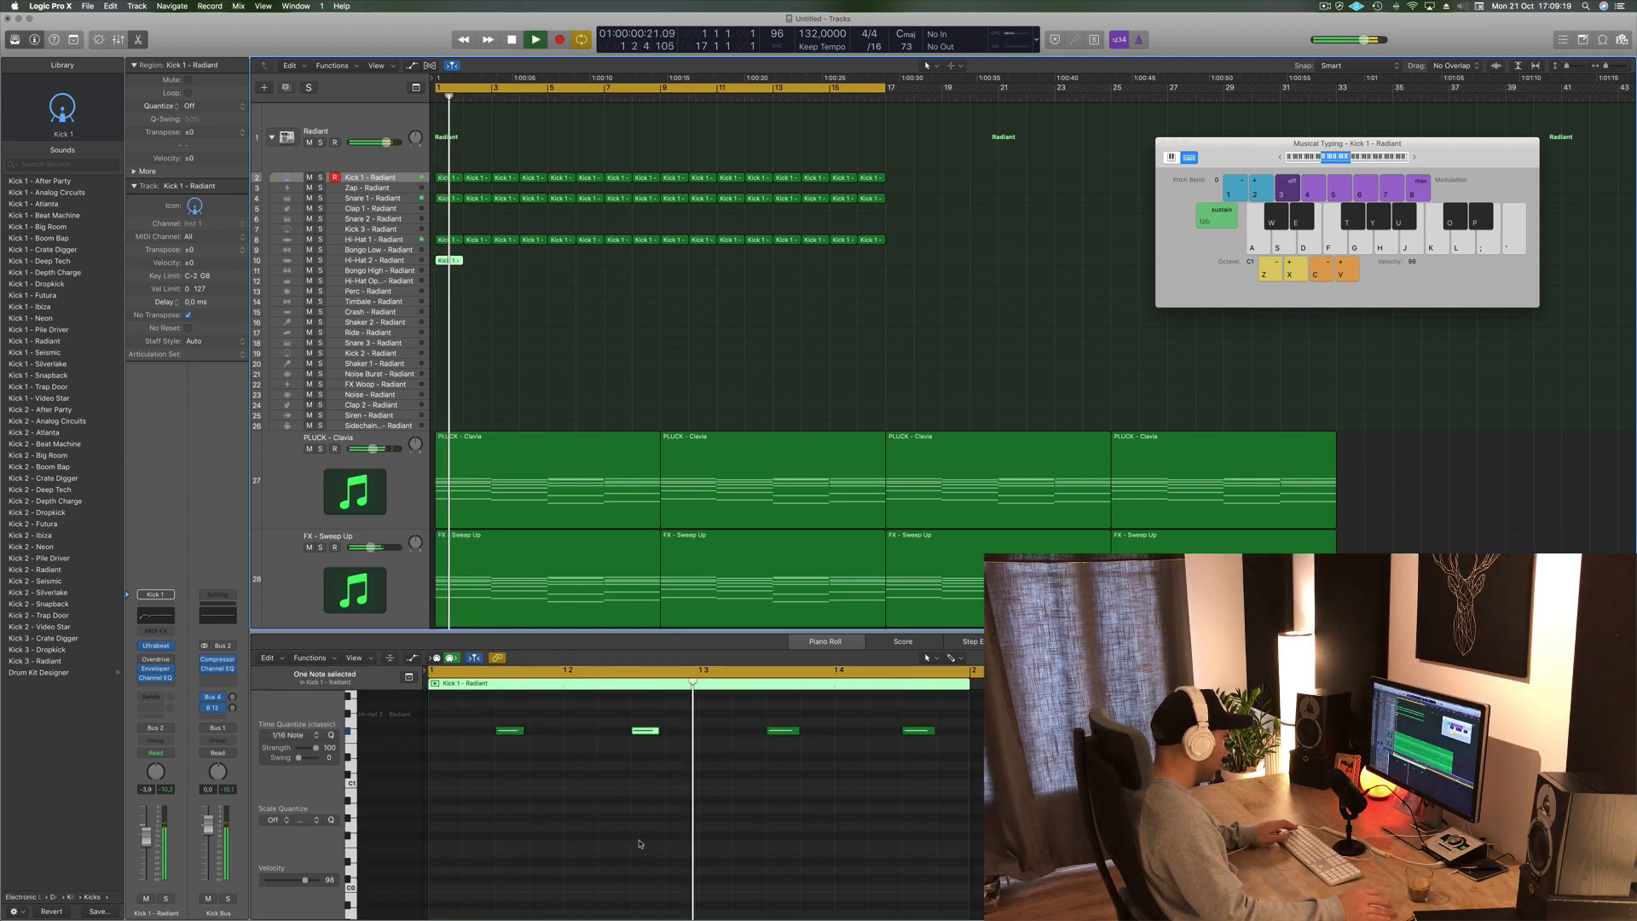
key("space")
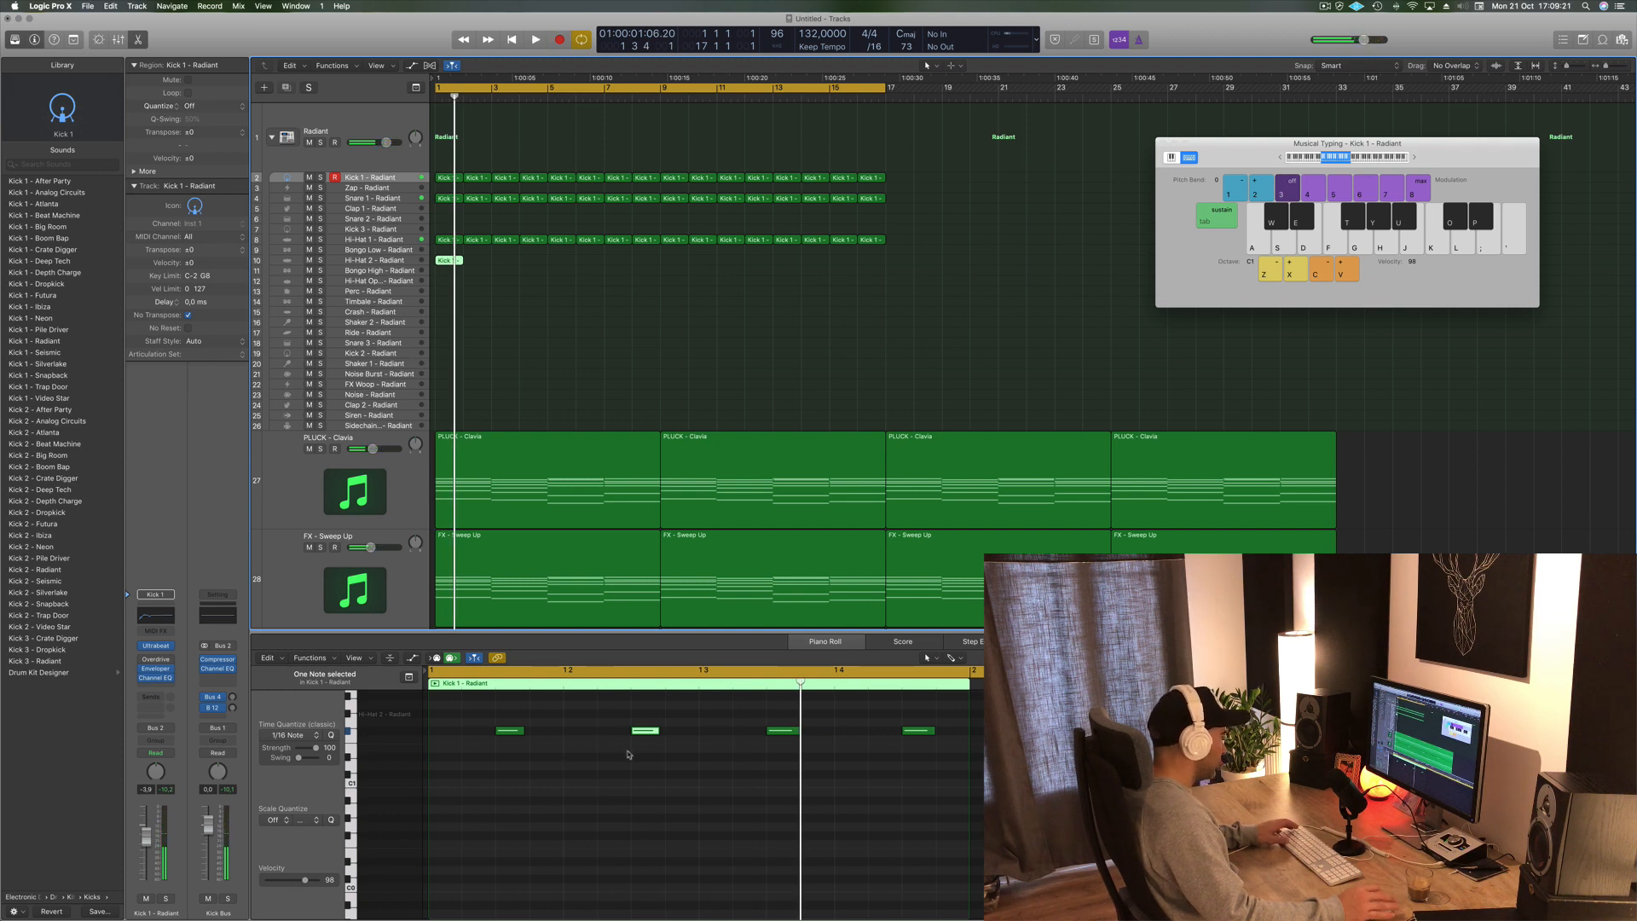
key("space")
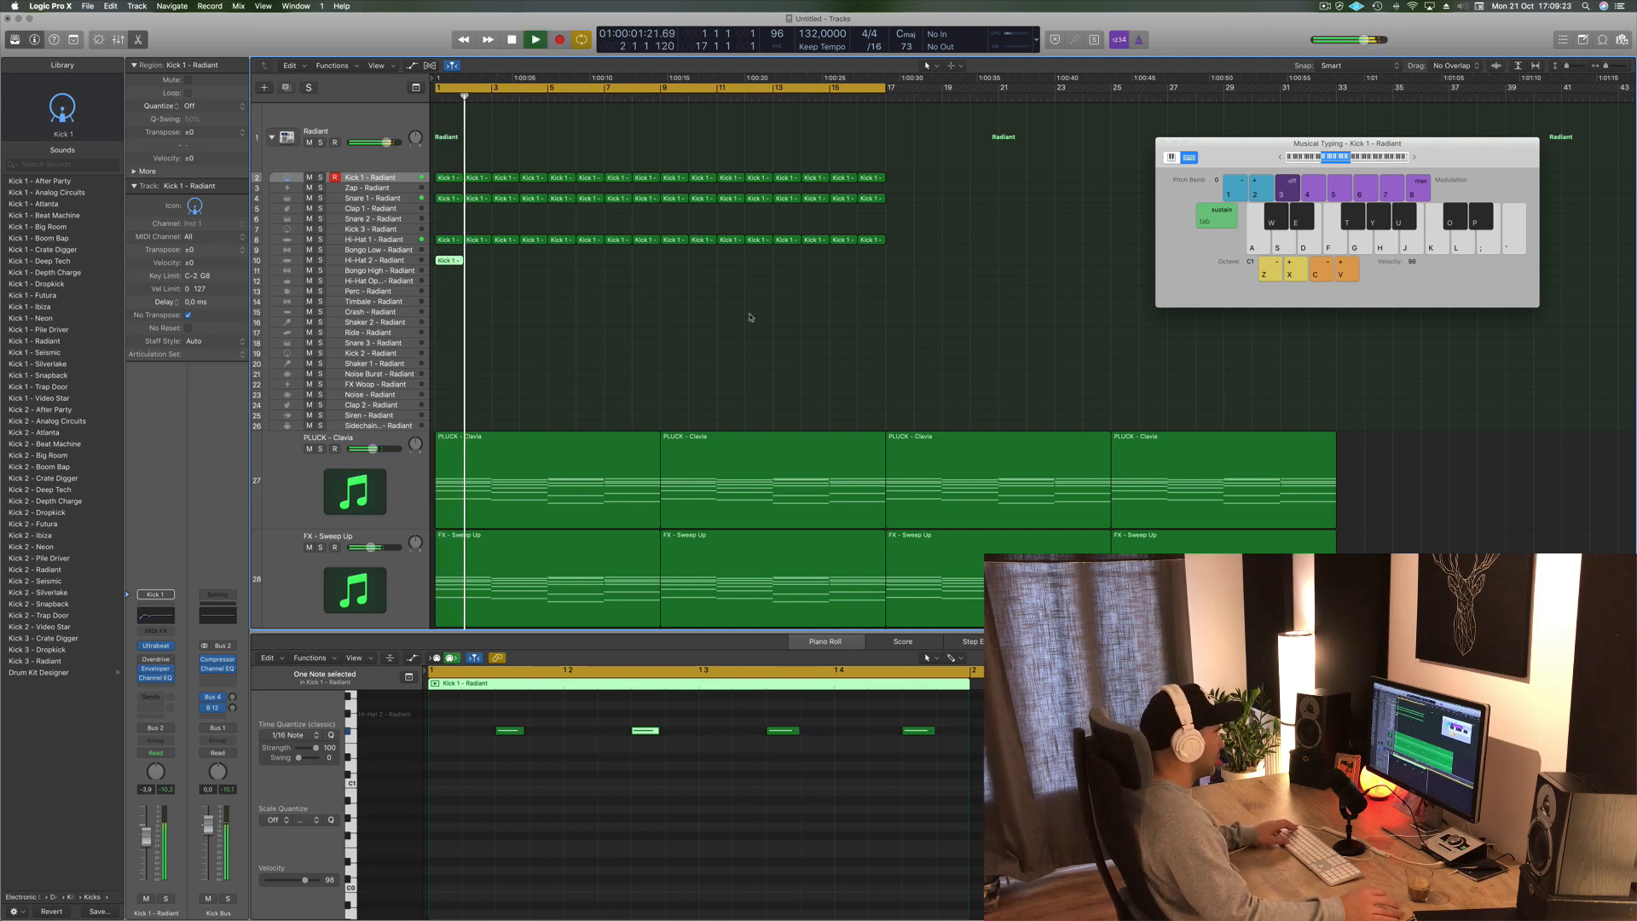
key("space")
- Repeat the Hi-Hat 2 region along its track to fill the arrangement and play it back
left_click_drag(450, 262, 503, 263)
mouse_move(565, 262)
left_mouse_down()
mouse_move(446, 262)
mouse_move(554, 264)
left_mouse_up()
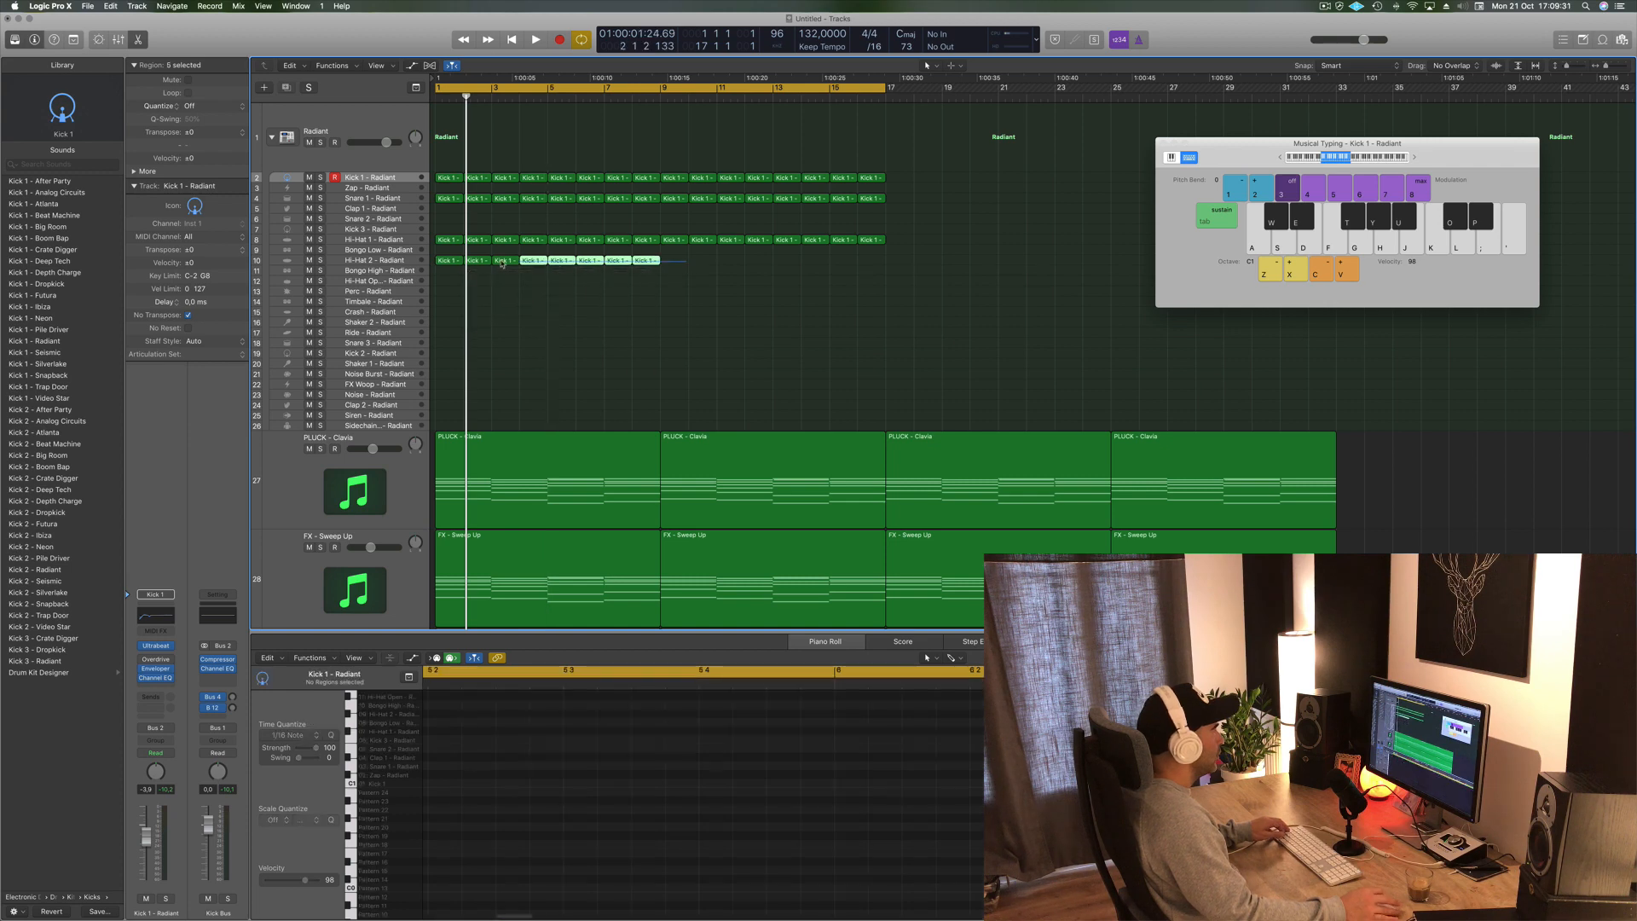
left_click_drag(446, 262, 673, 271)
key("space")
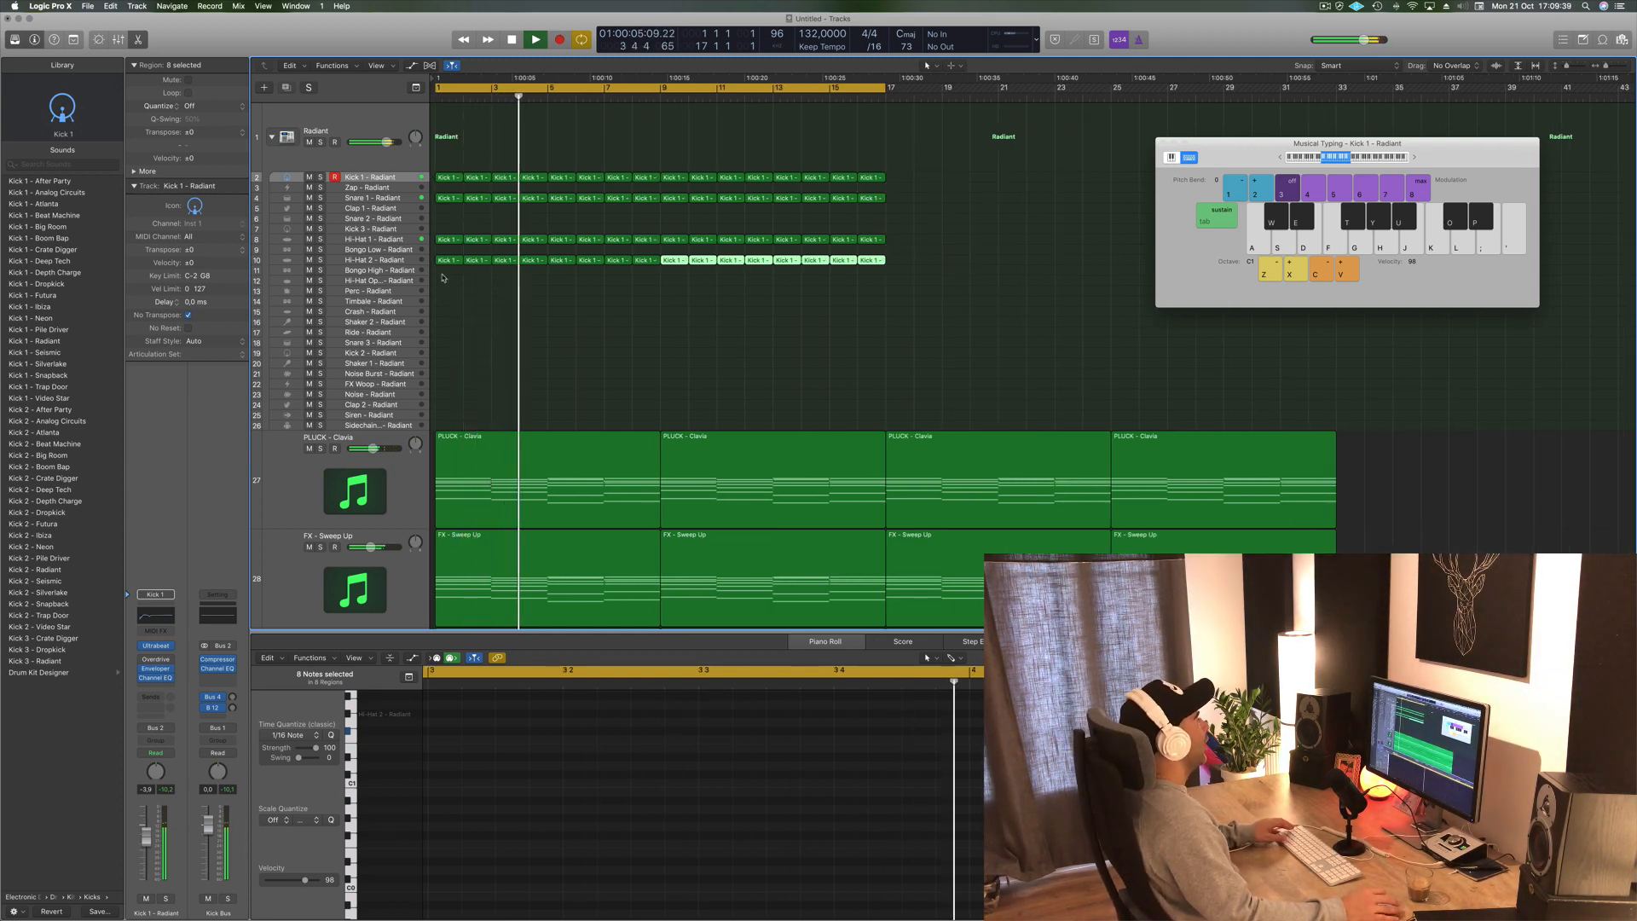
key("space")
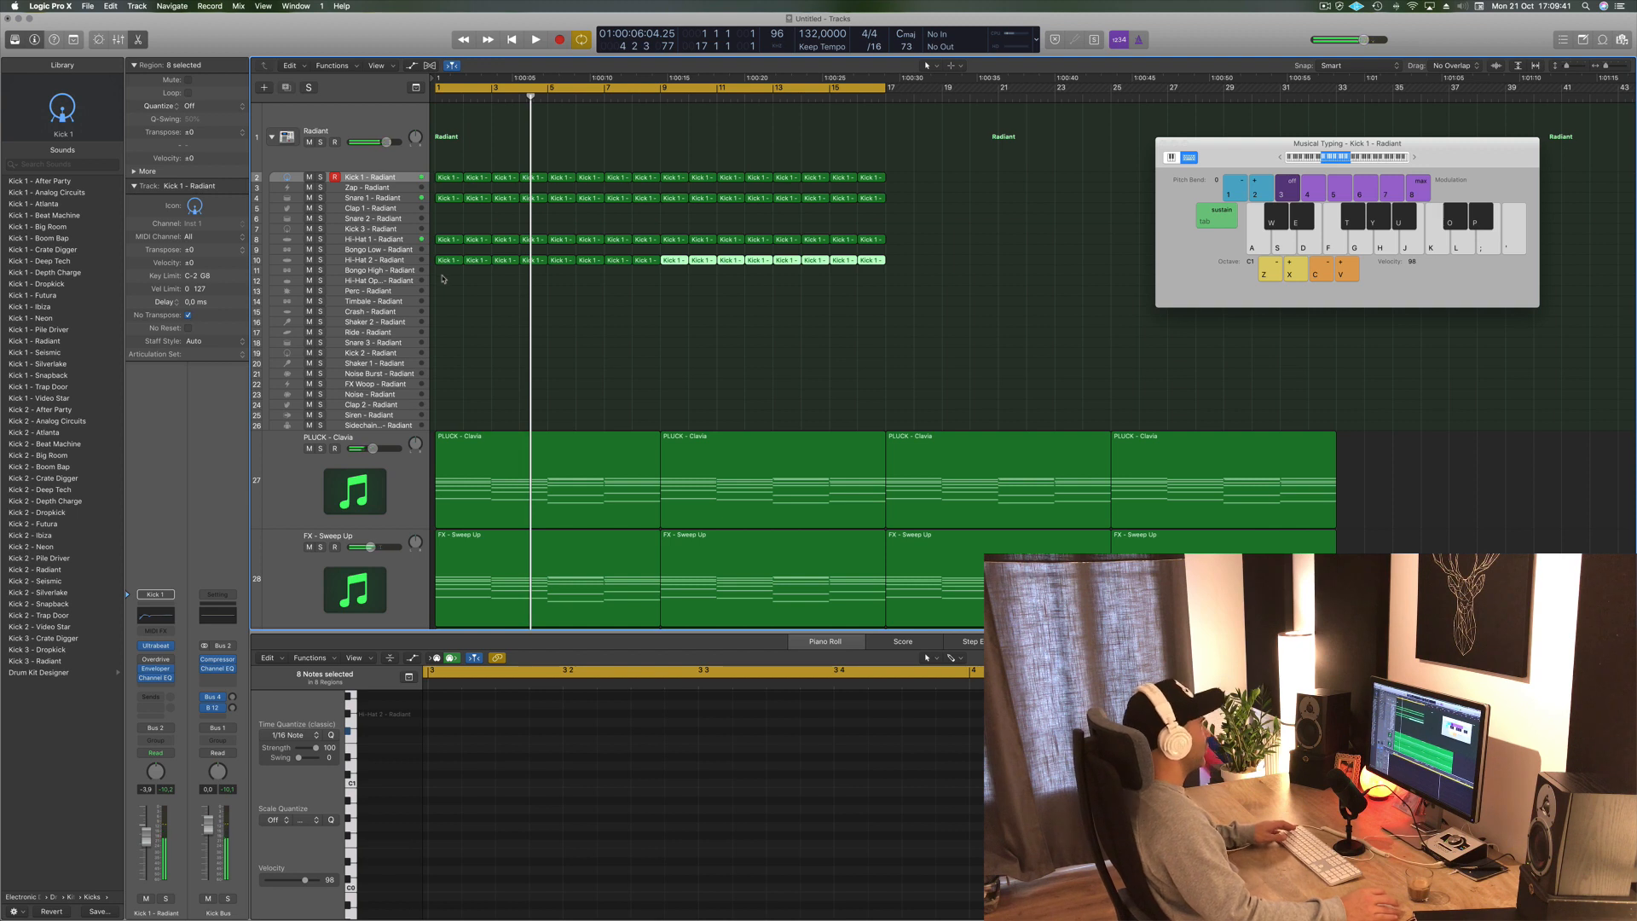
key("space")
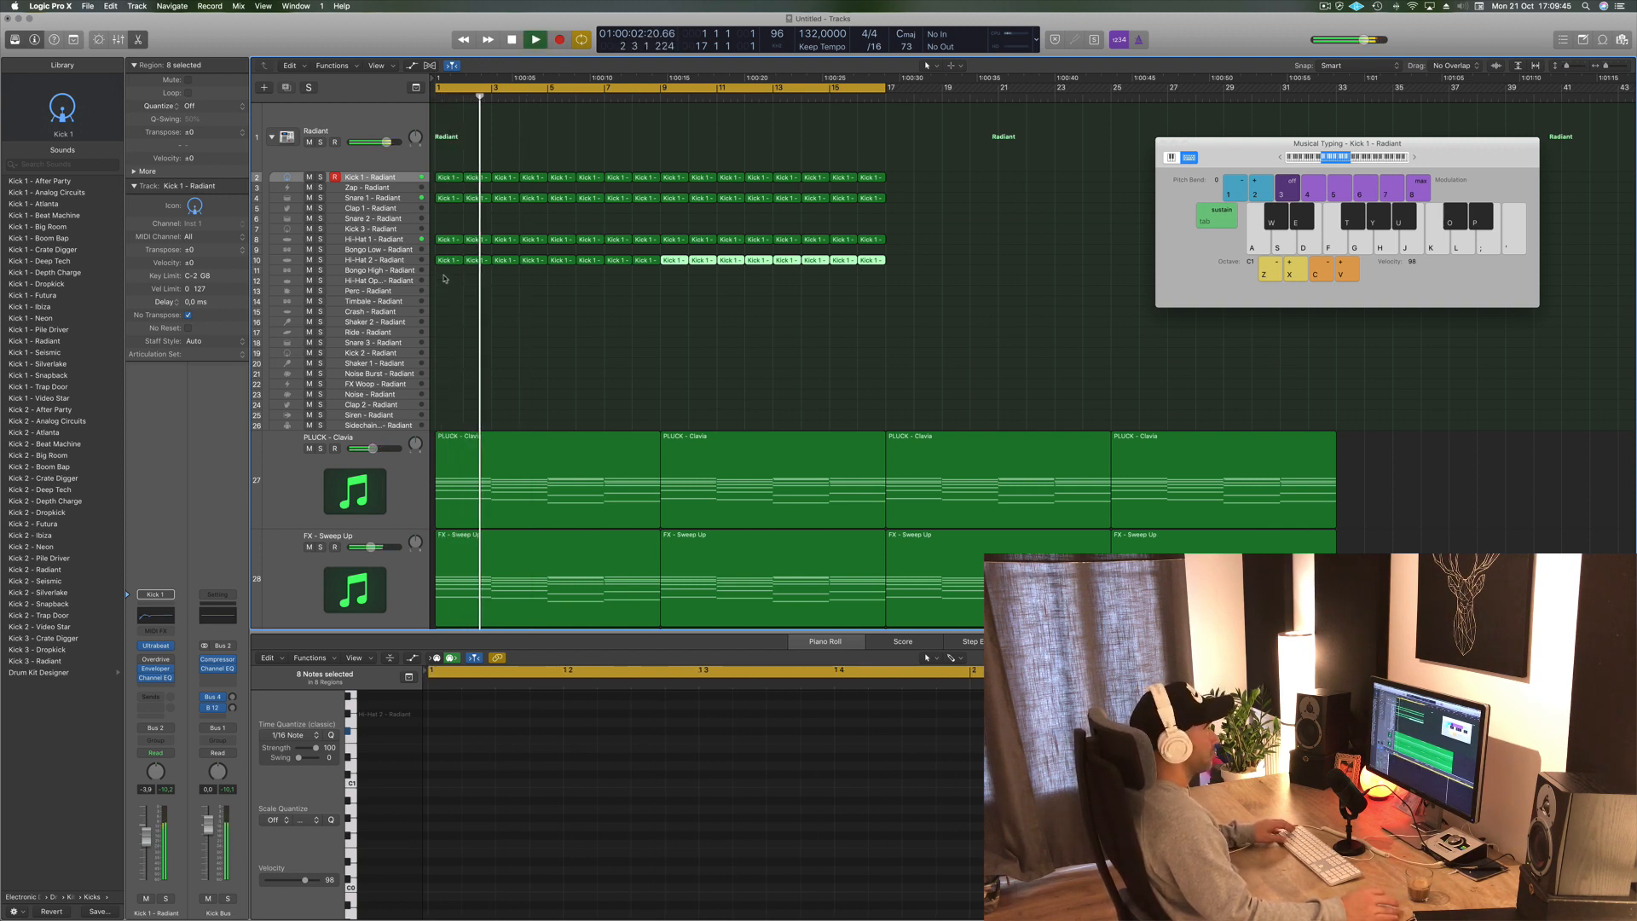
- Select all Hi-Hat 2 regions and move them up onto the Kick 3 track, returning the playhead to the start
left_click_drag(434, 272, 884, 256)
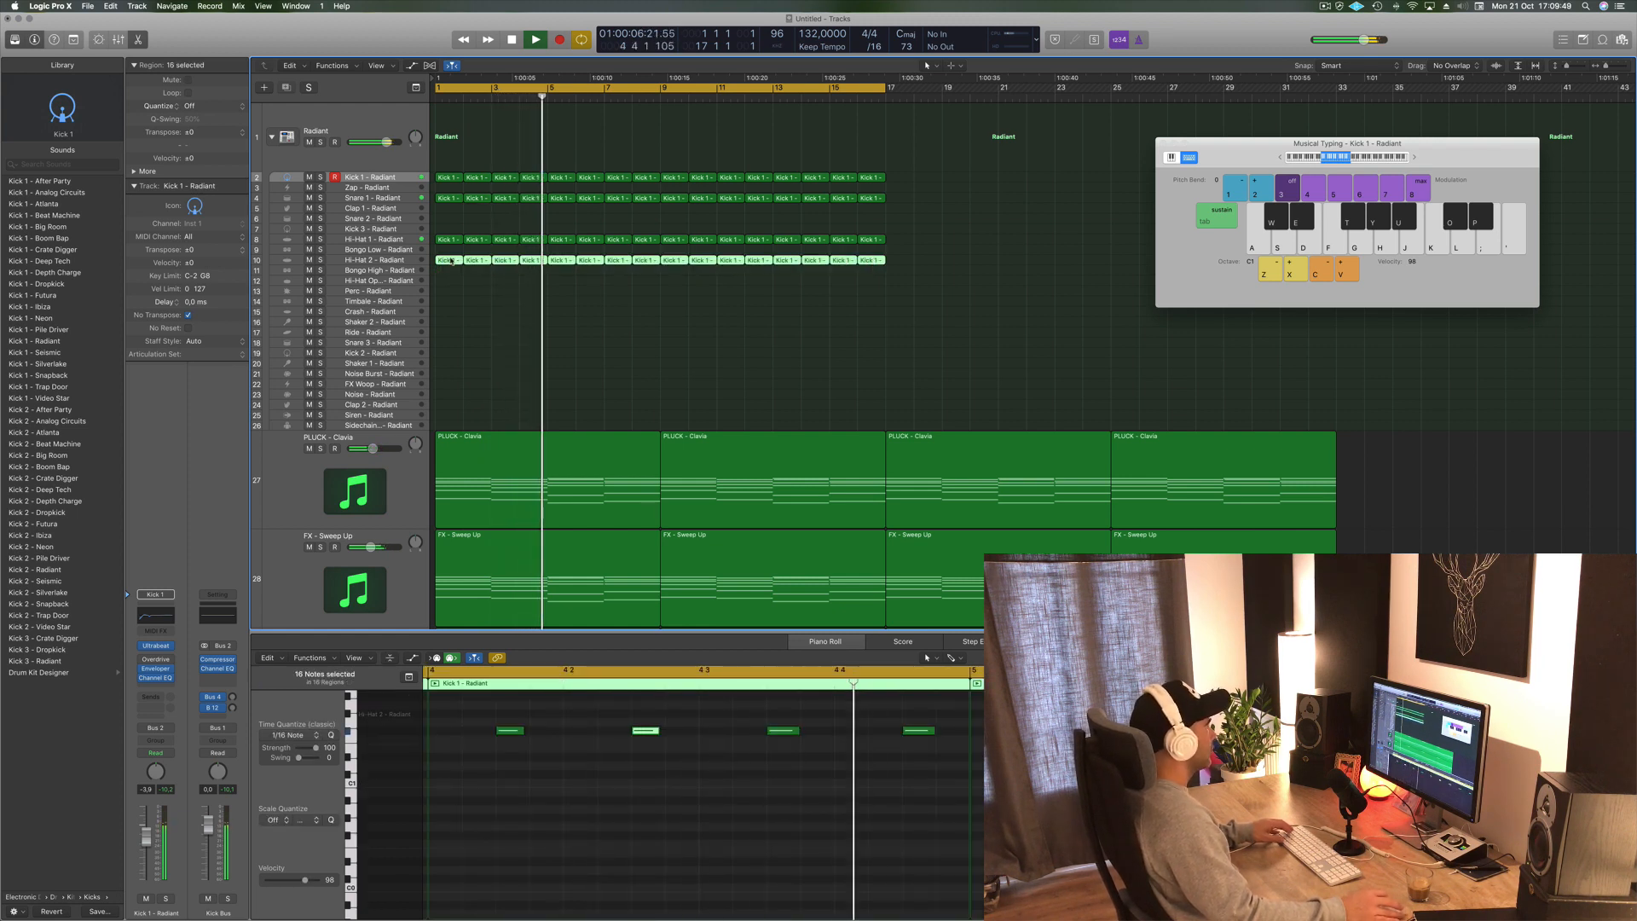
left_click_drag(454, 260, 451, 230)
key("Return")
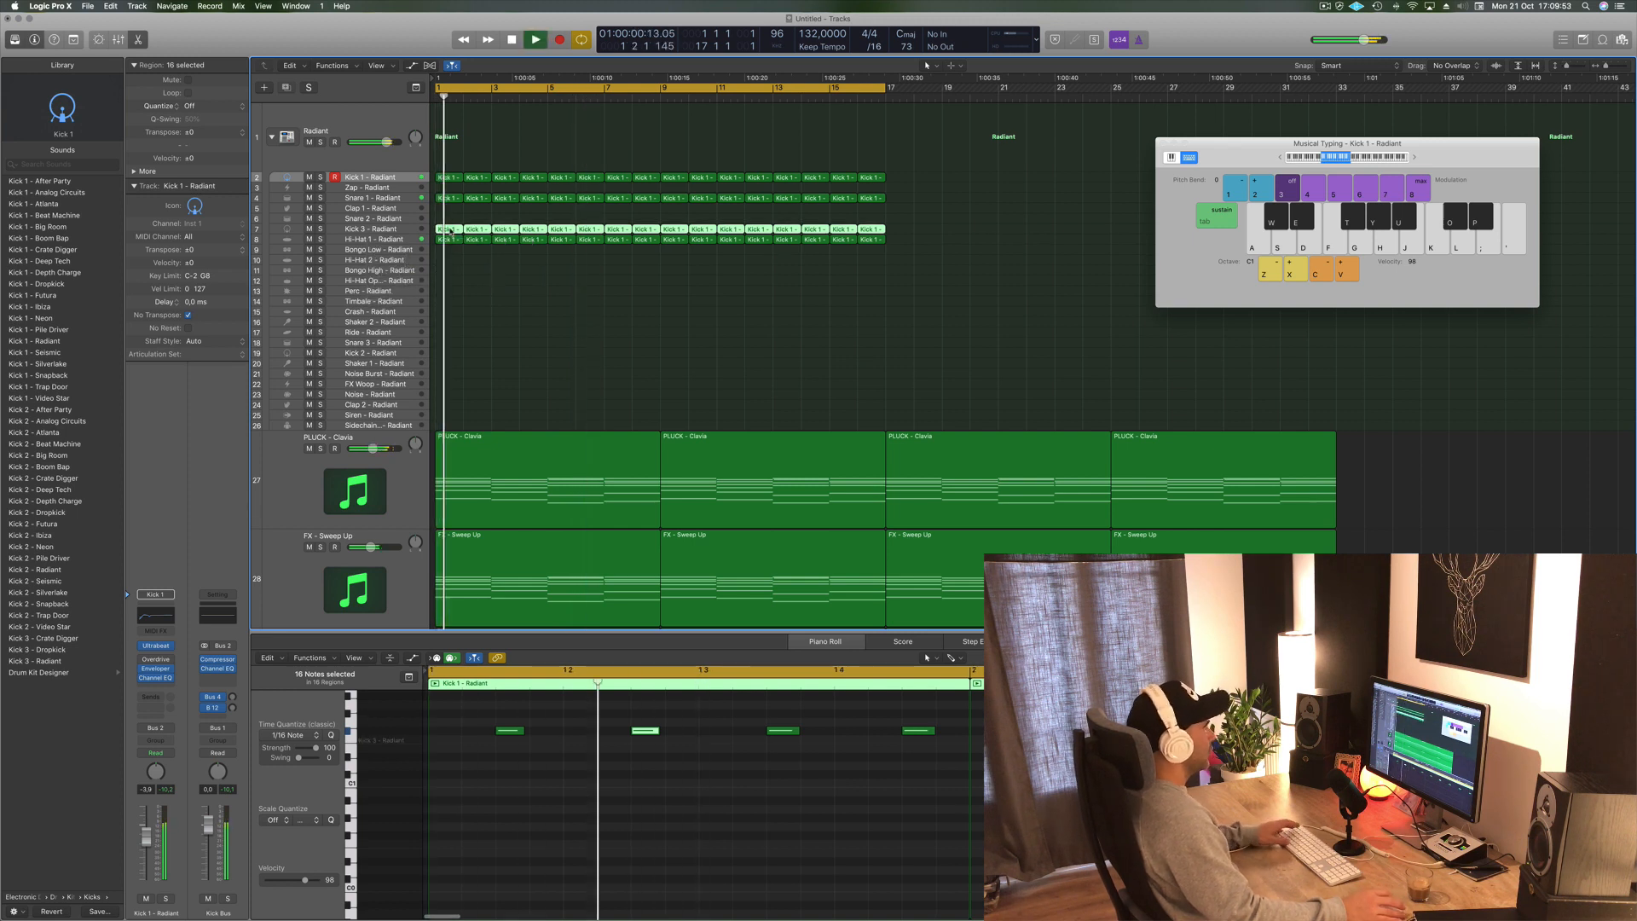
- Copy the first Hi-Hat 1 region down onto the Hi-Hat Open track and select its notes in the piano roll
left_click(452, 239)
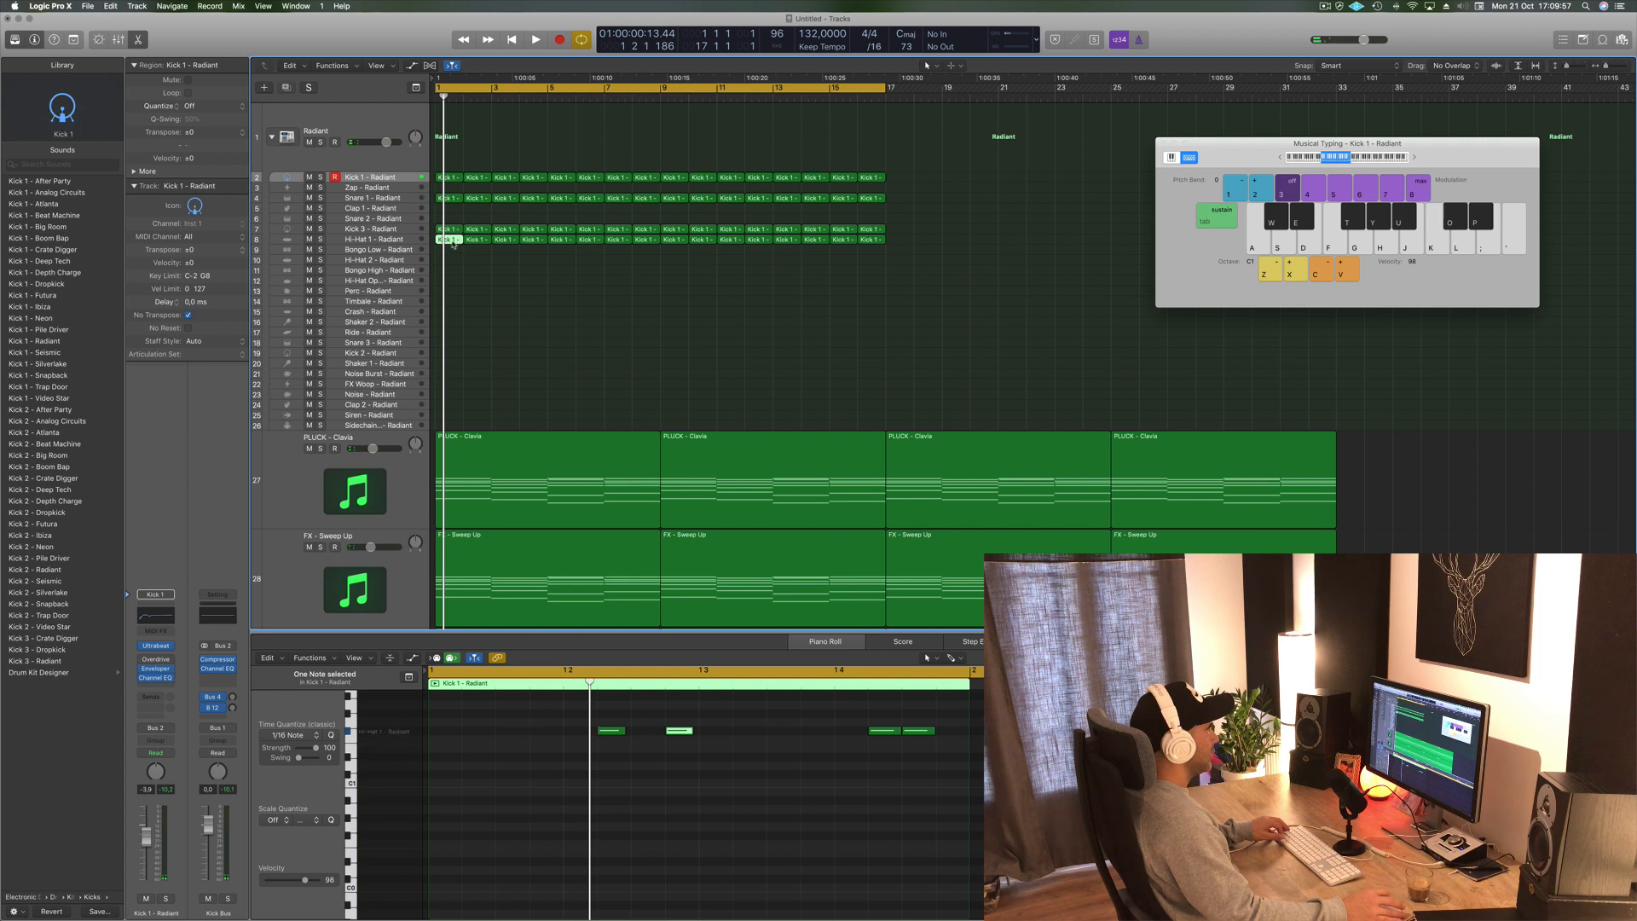
left_click_drag(454, 235, 455, 283)
left_click(515, 756)
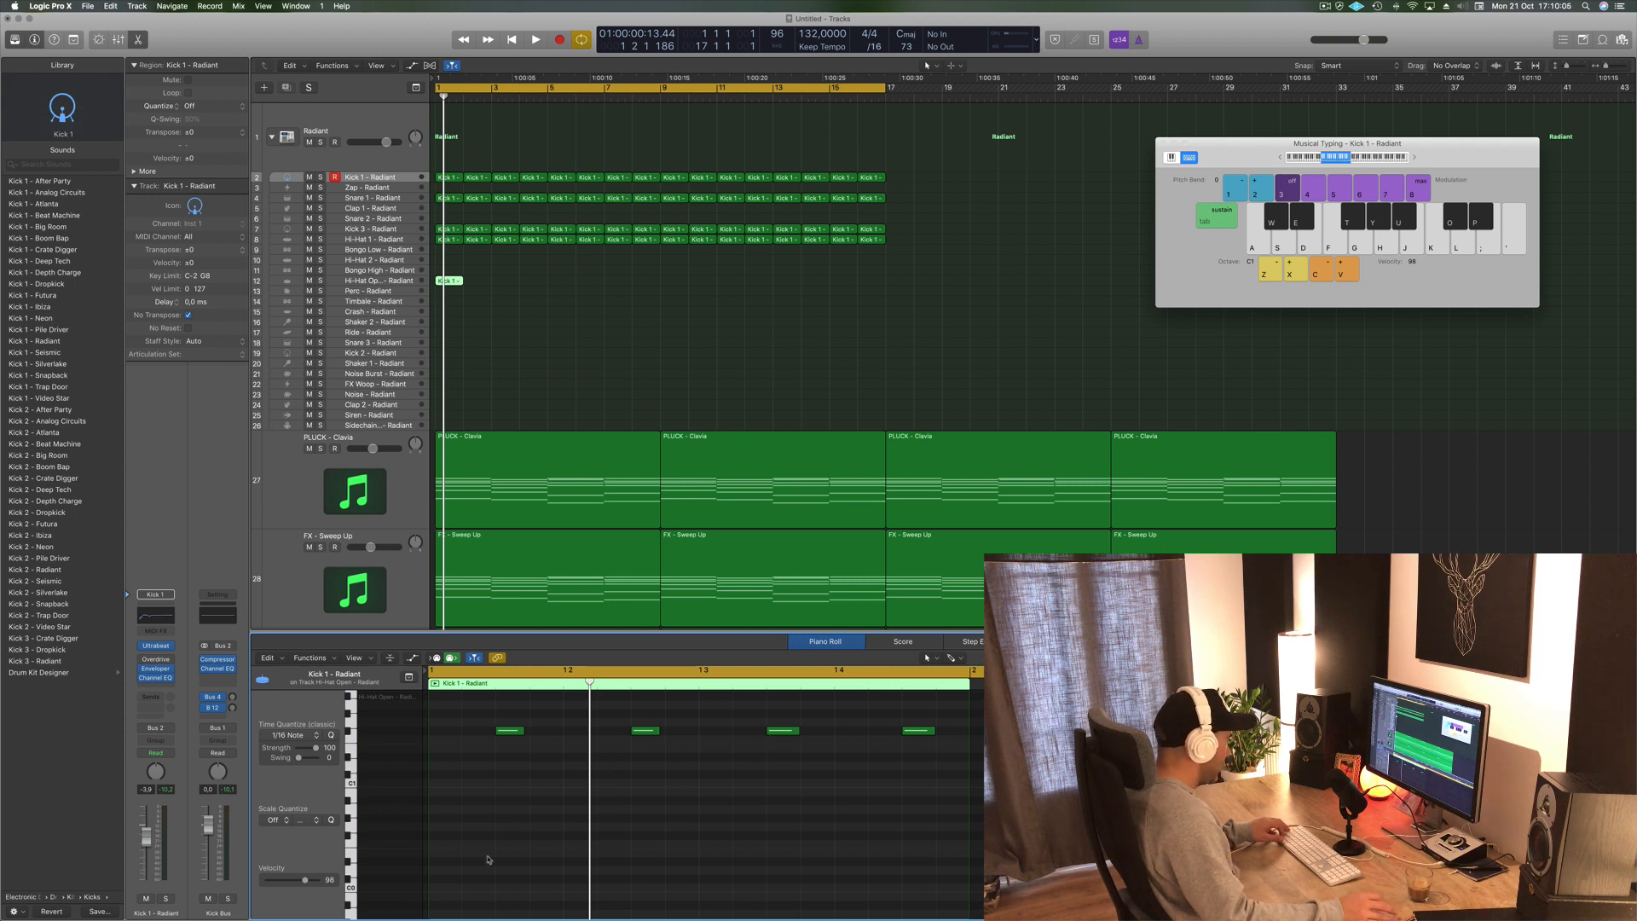
left_click_drag(474, 733, 997, 756)
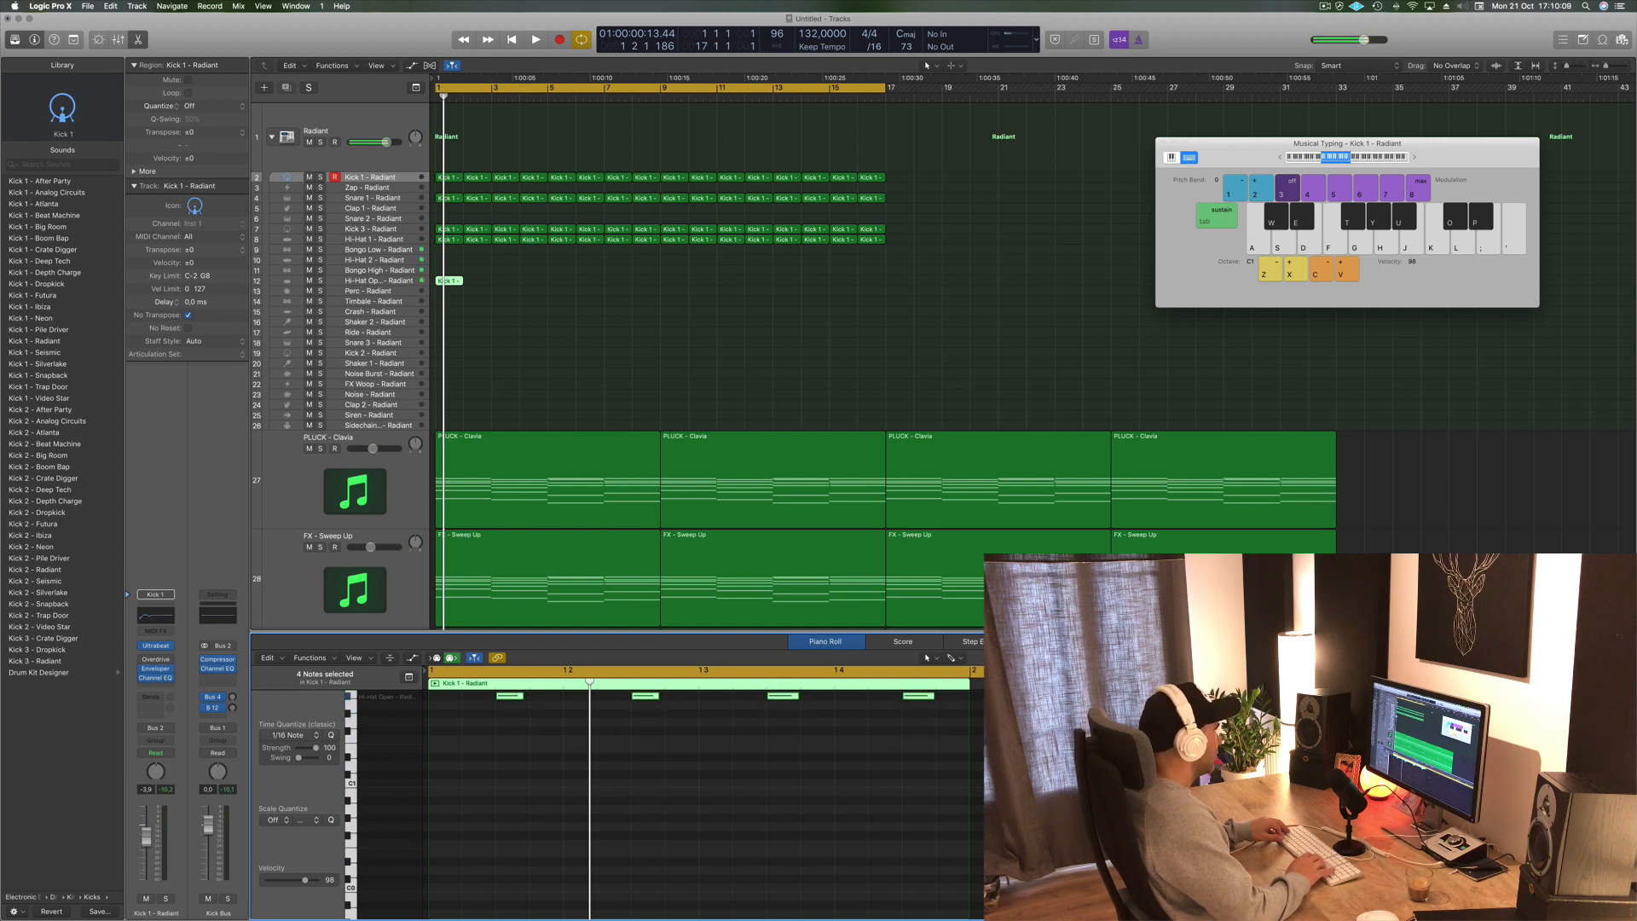
key("space")
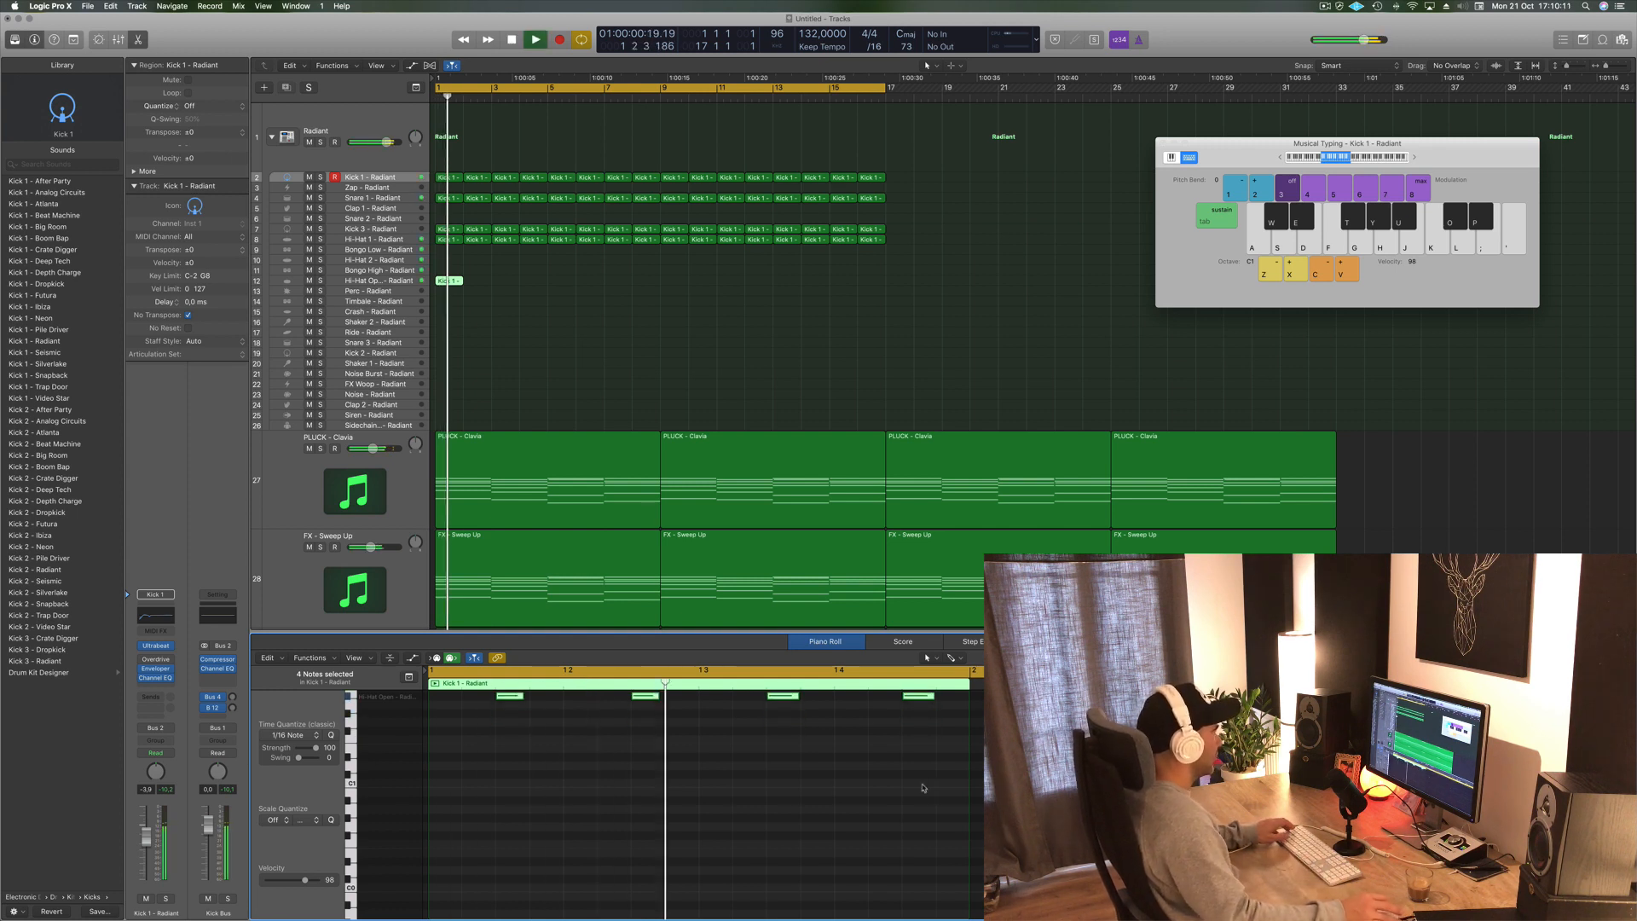
key("space")
- Repeat the Hi-Hat Open region to fill the arrangement
left_click_drag(445, 284, 560, 286)
key("super+r")
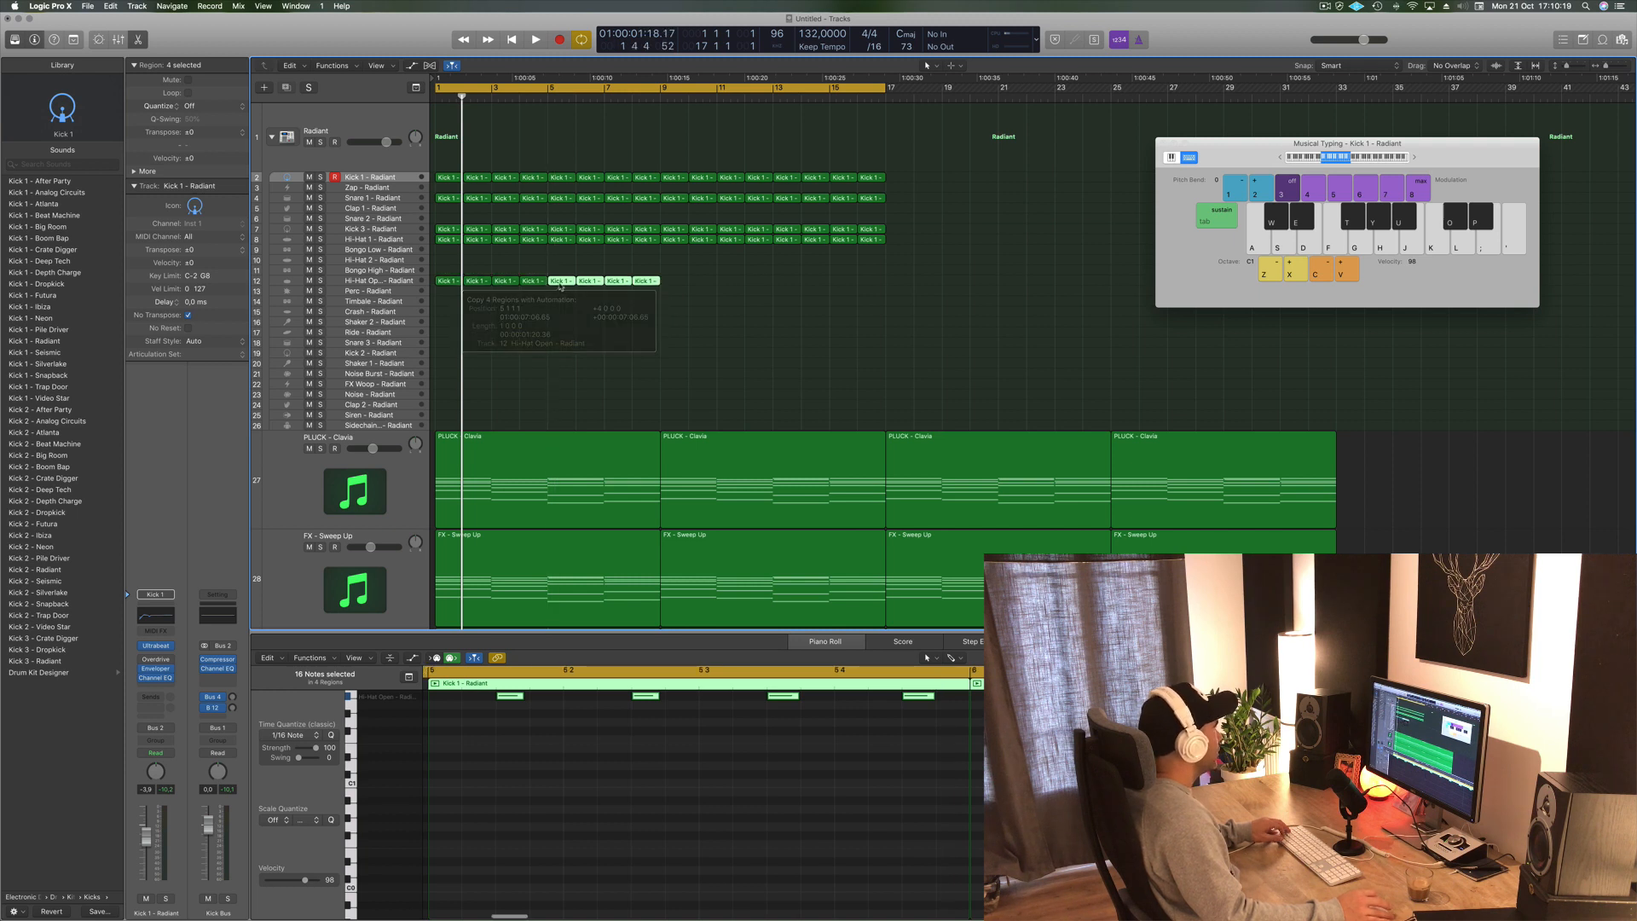
left_click_drag(710, 269, 451, 285)
key("space")
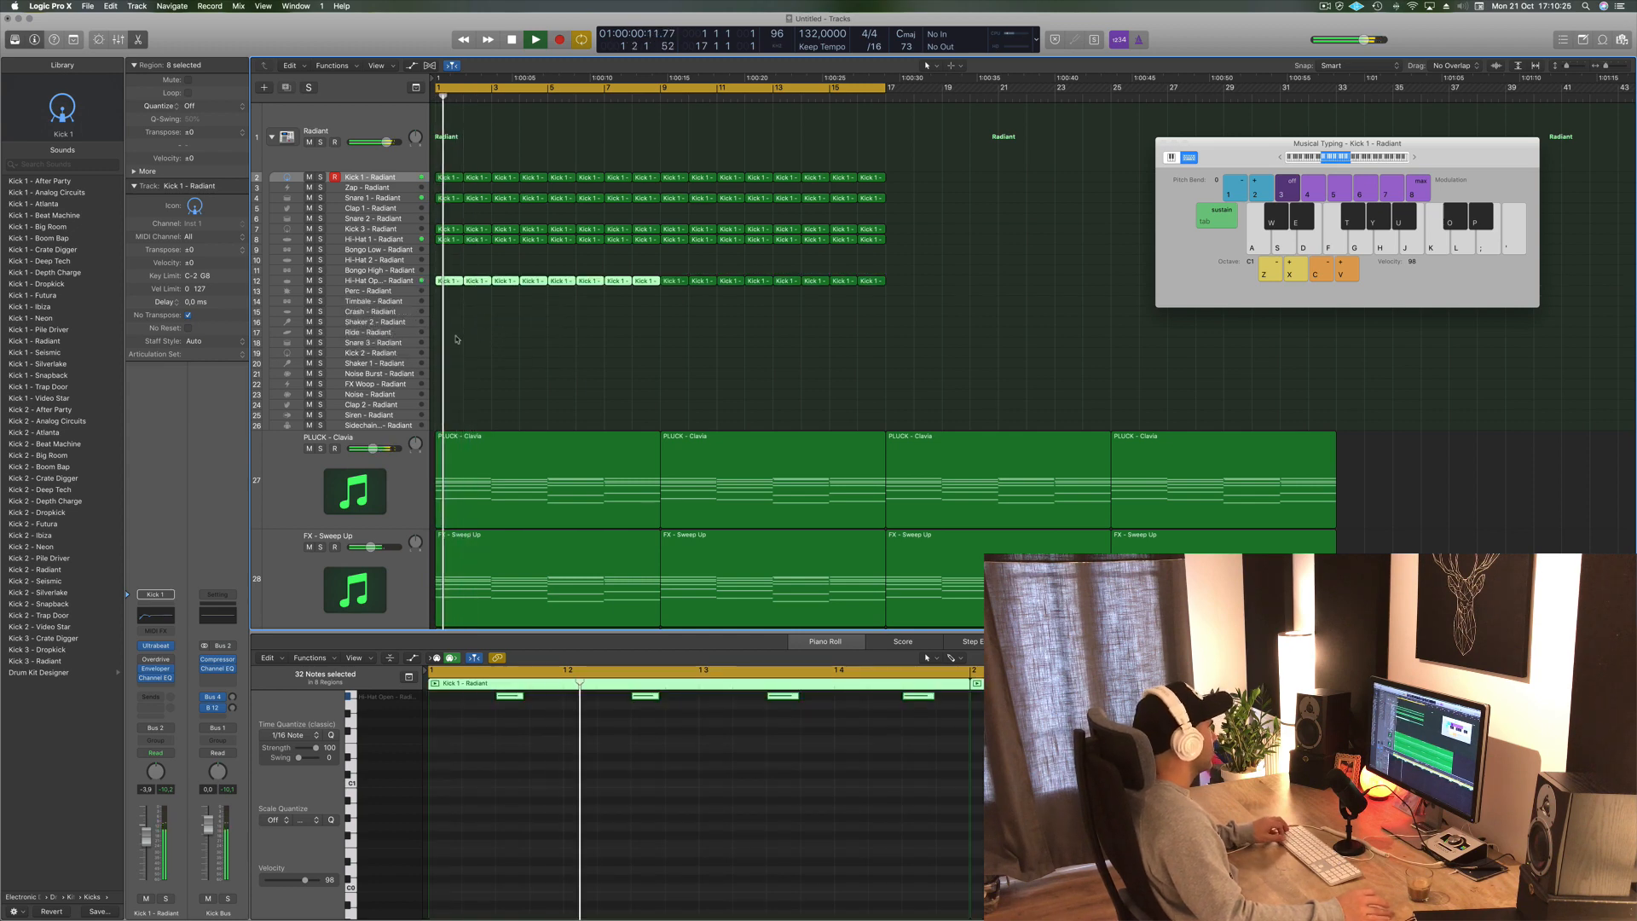
left_click(368, 281)
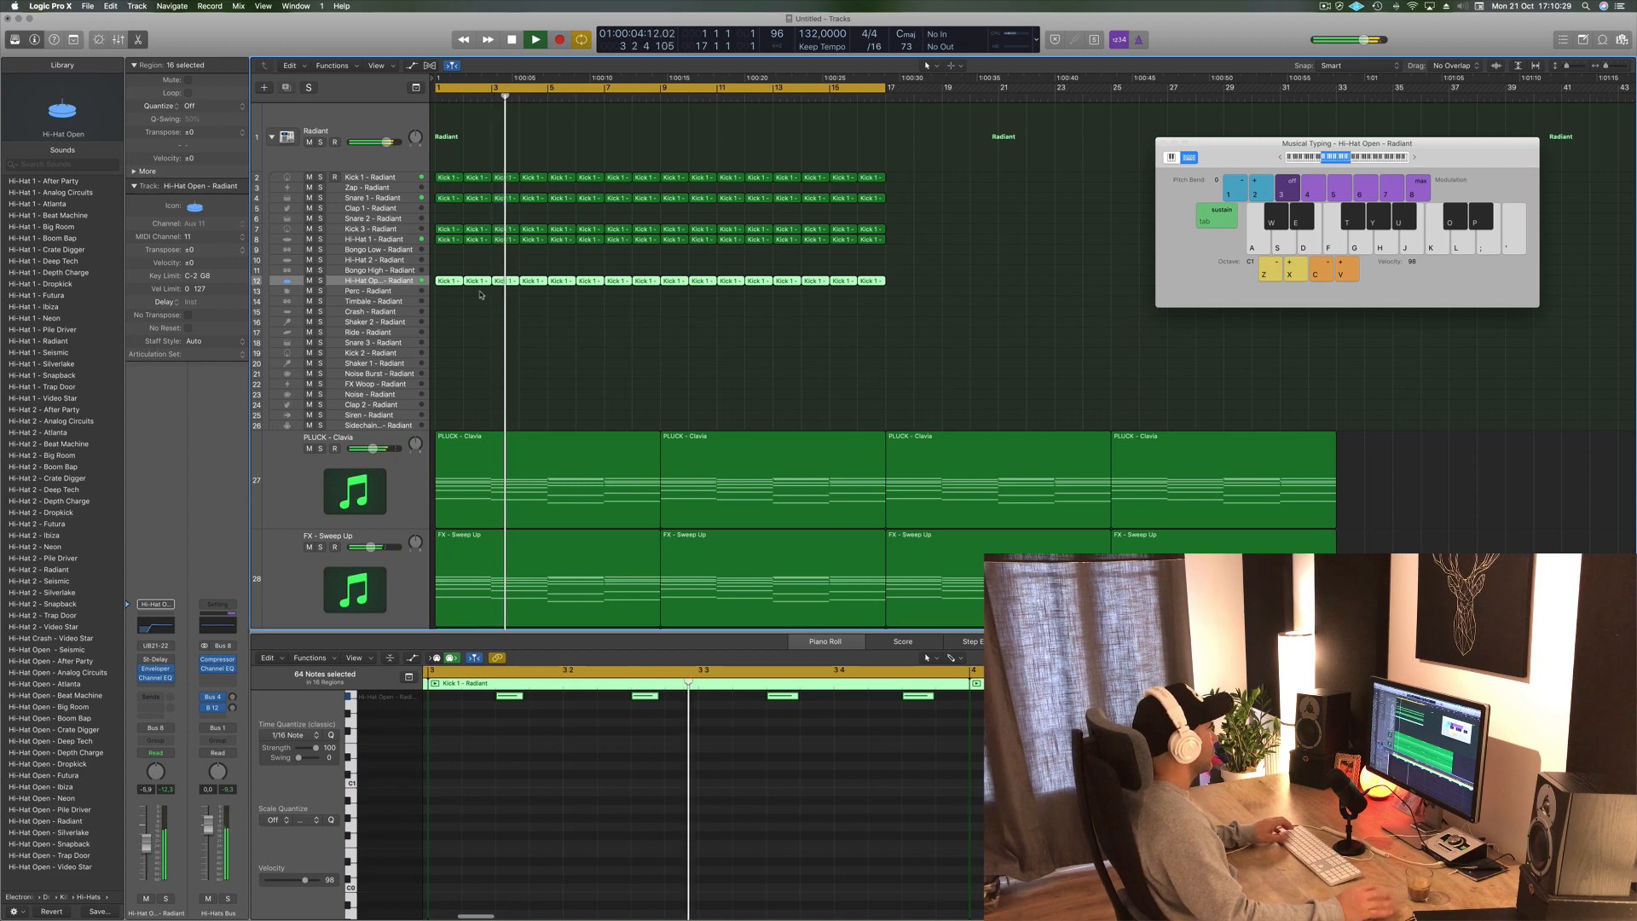
- Copy the first Hi-Hat Open region up onto the Bongo Low track
left_click(447, 281)
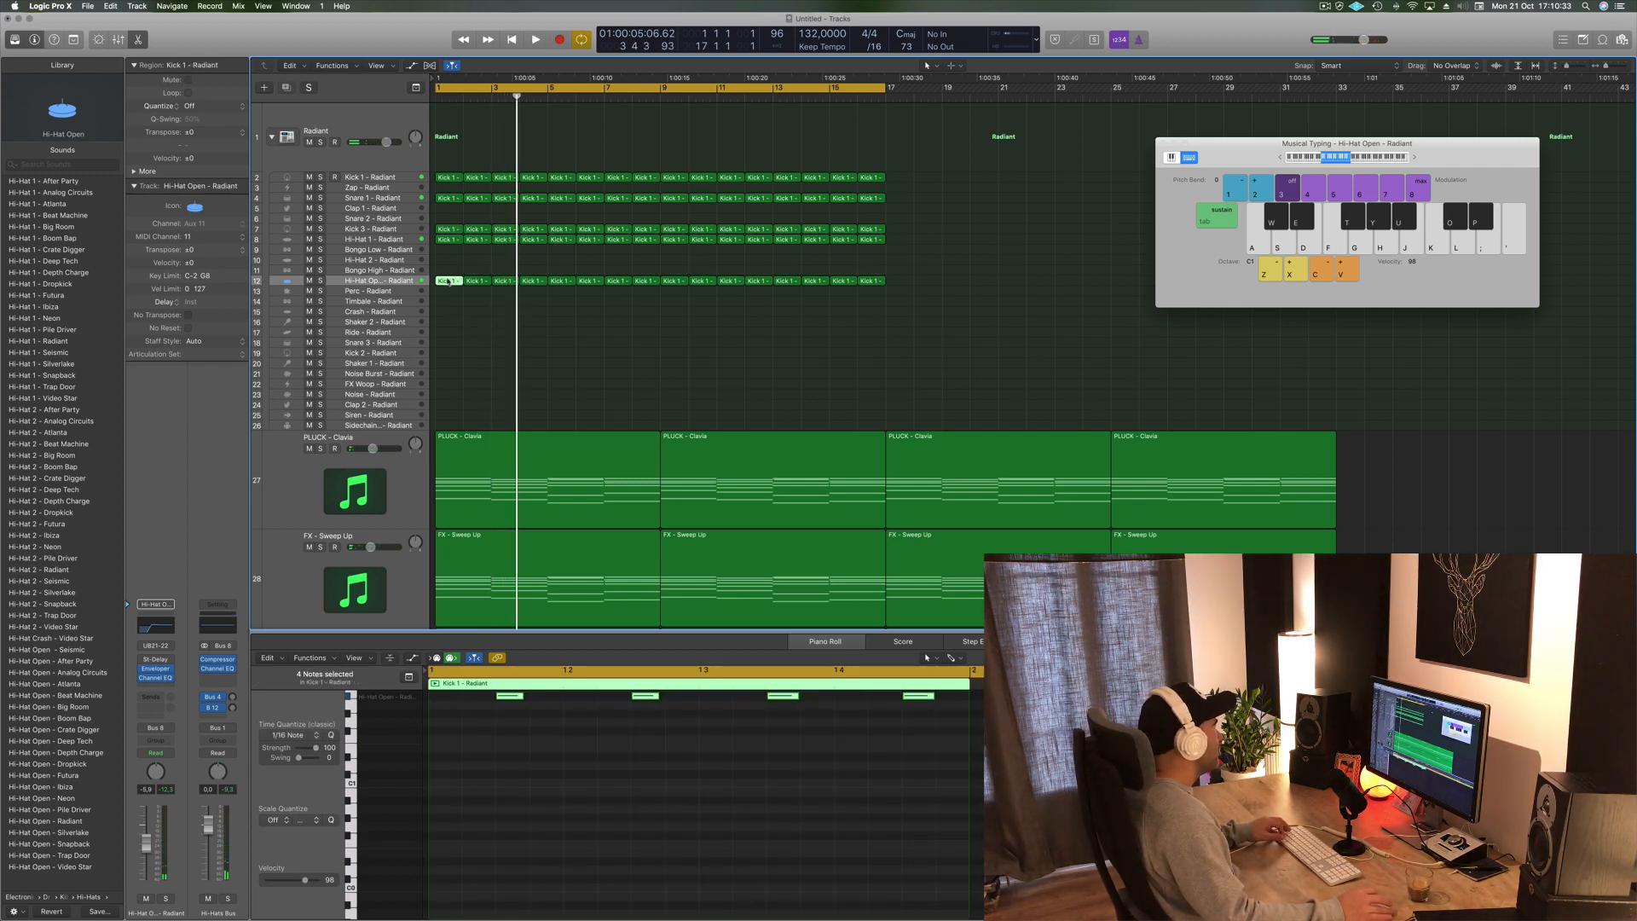
left_click_drag(447, 282, 449, 249)
scroll(553, 750, "up", 3)
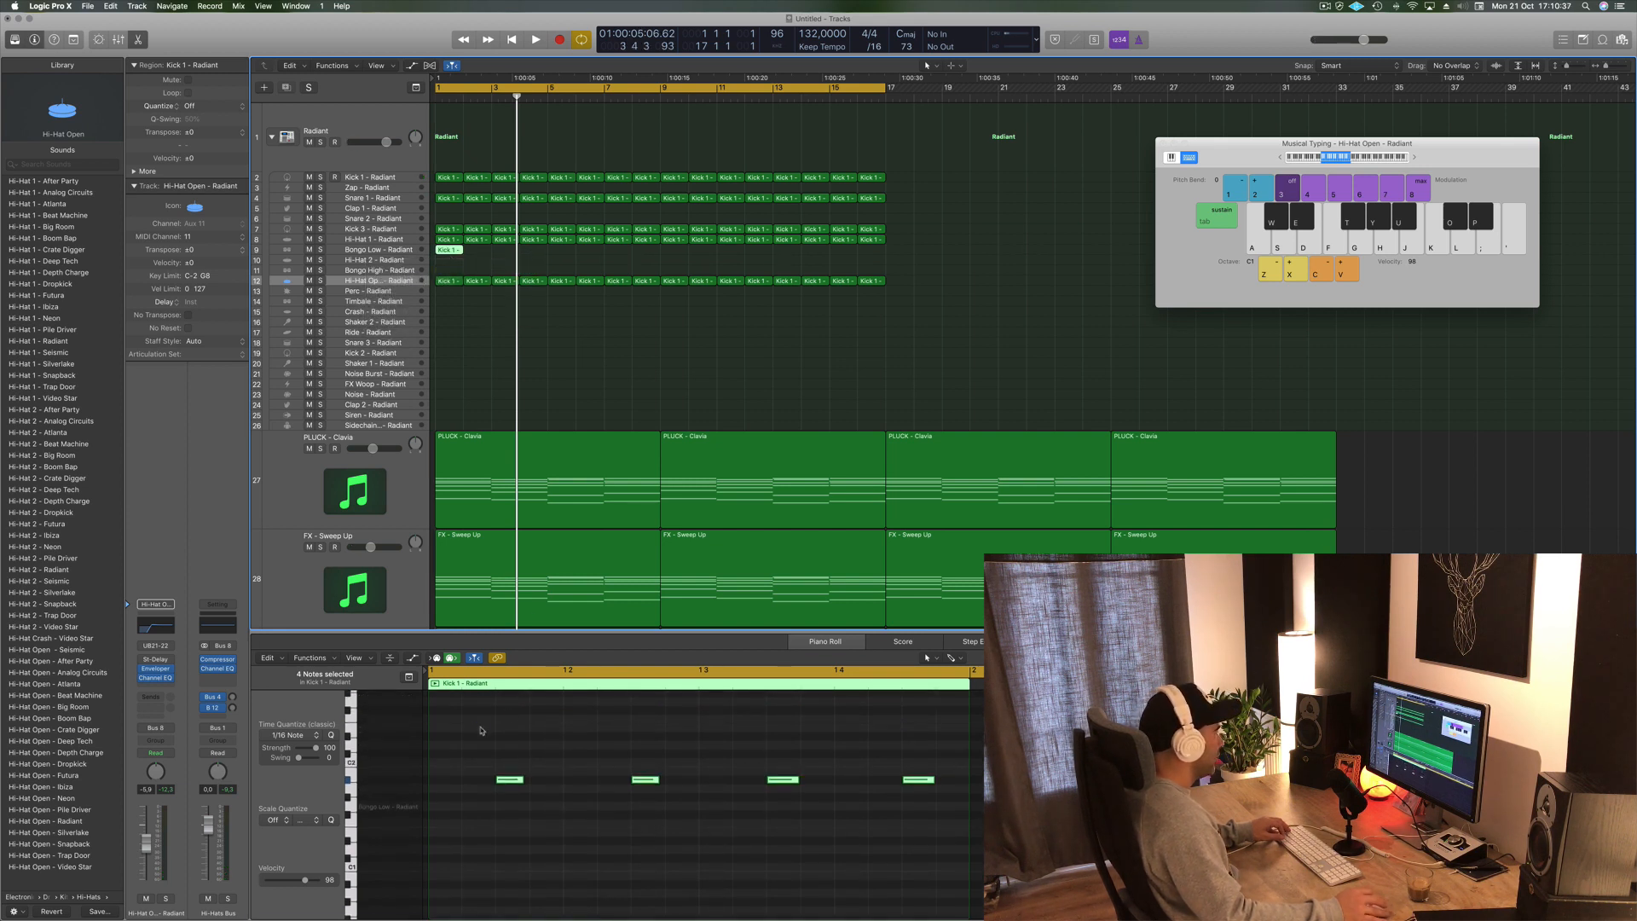
- Move the bongo region's notes onto the Bongo Low key in the piano roll and play back the beat
left_click_drag(481, 730, 666, 800)
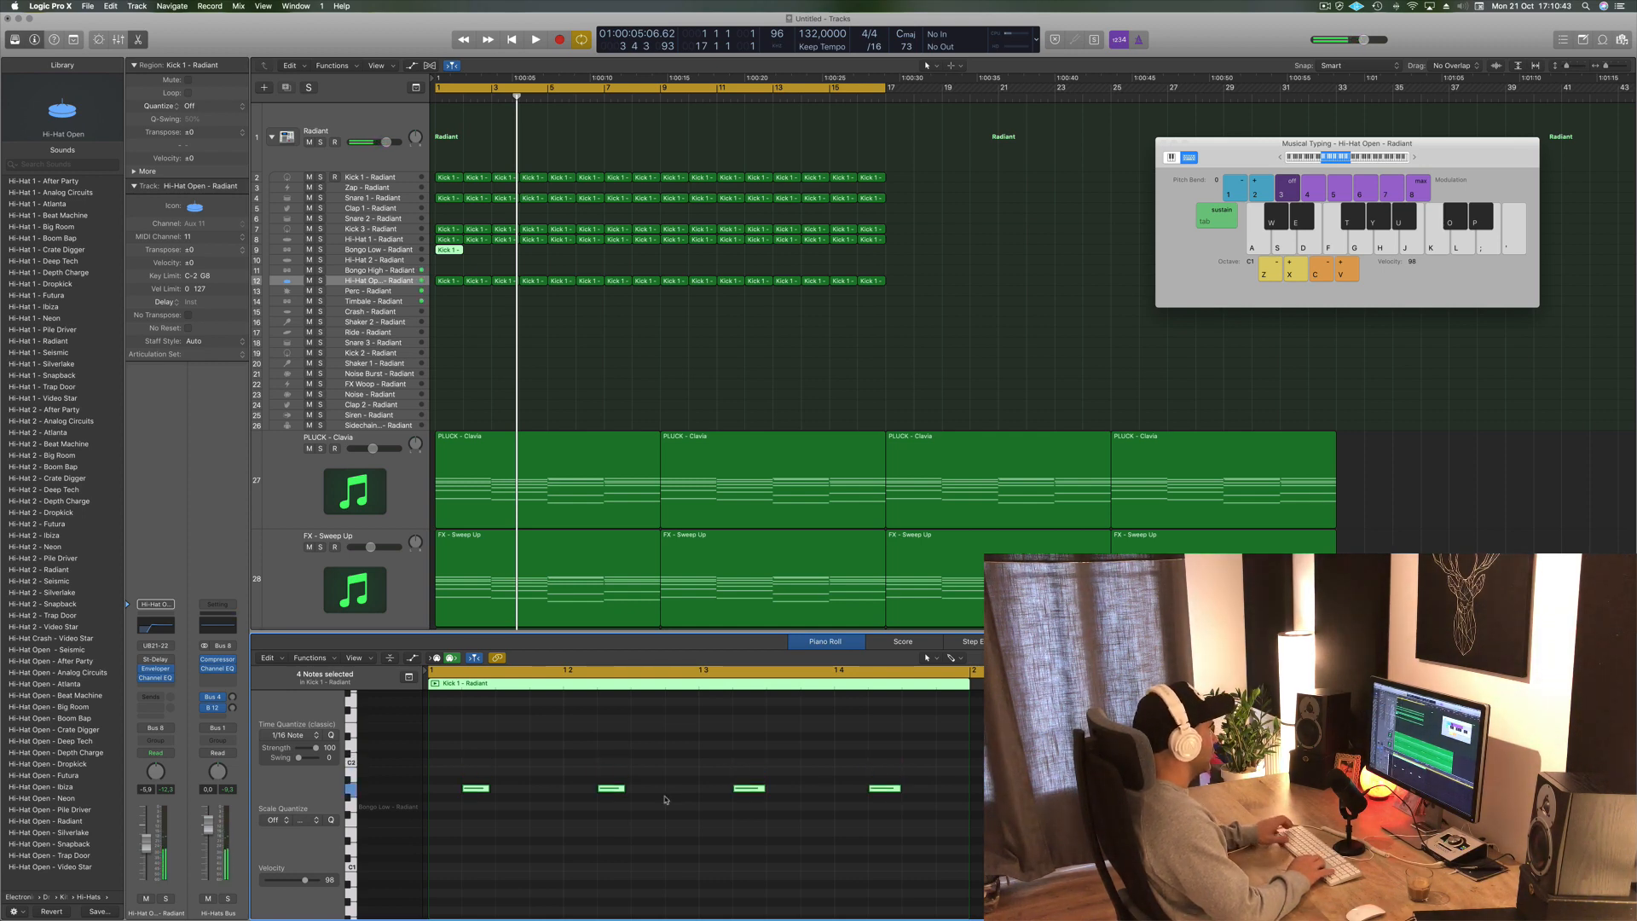
key("space")
key("space")
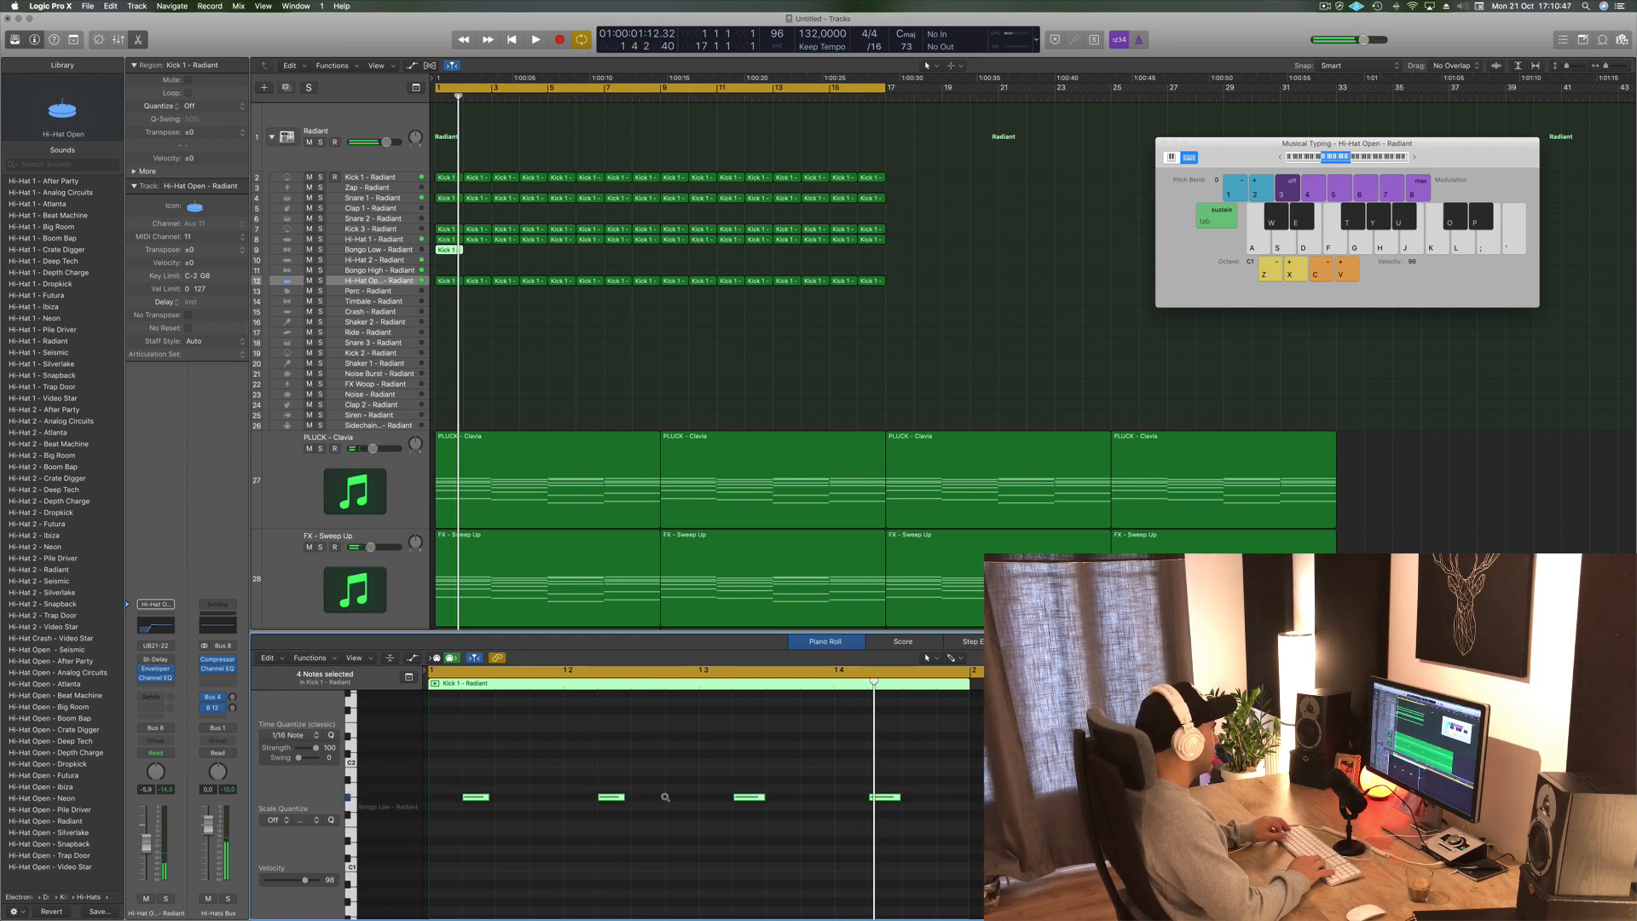
key("space")
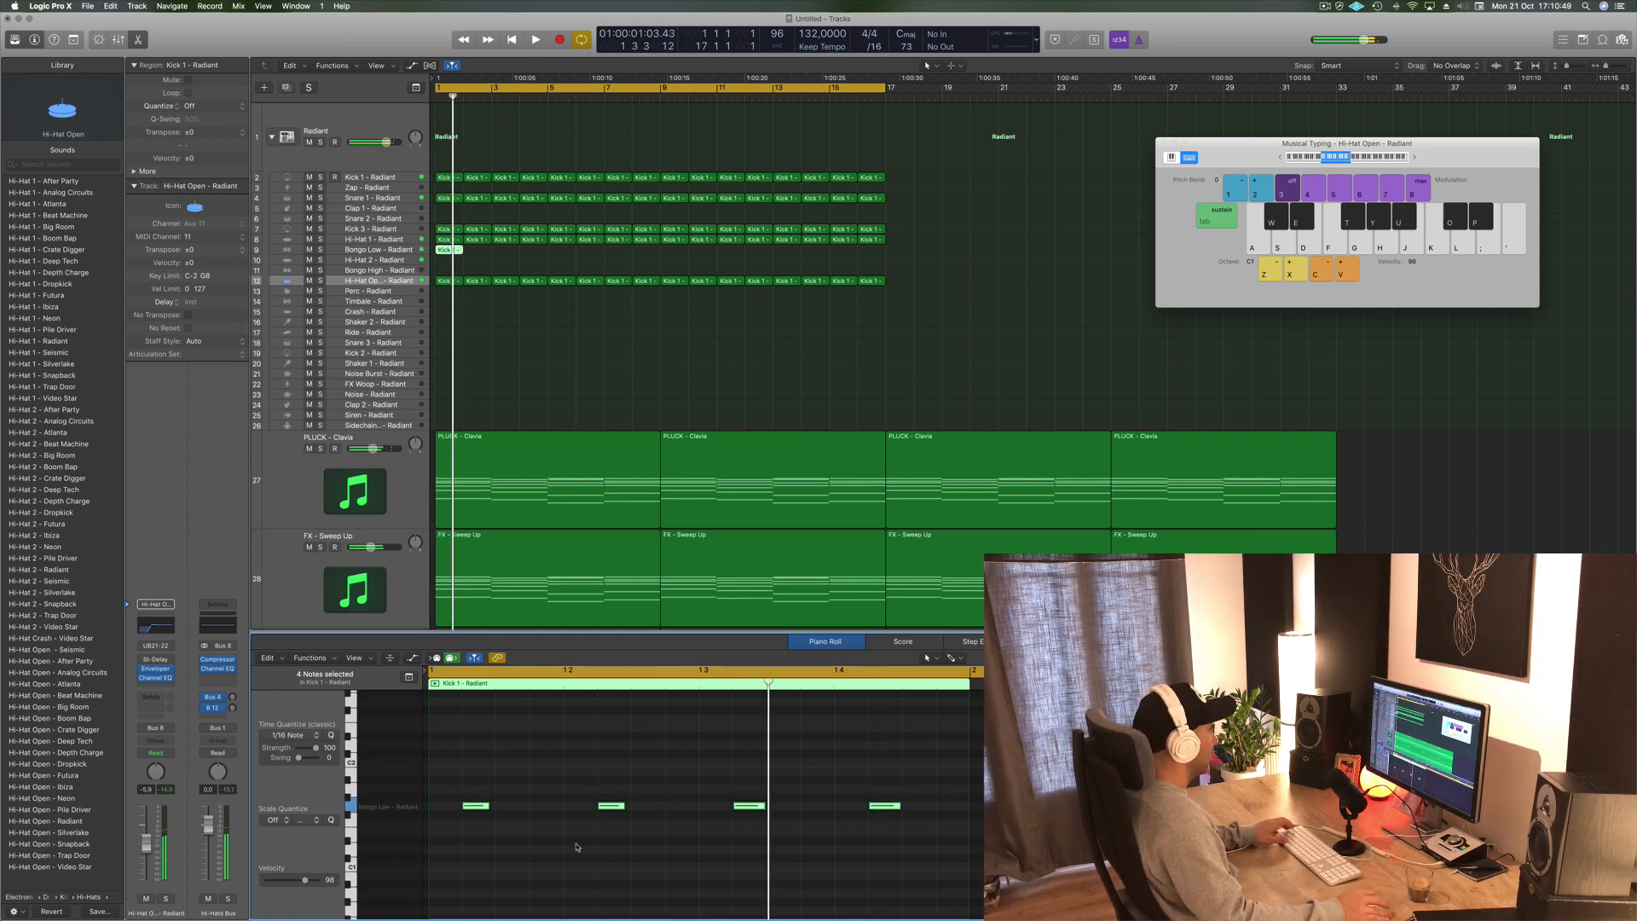
key("space")
key("space")
- Delete the second and fourth notes from the bongo region's pattern
key("space")
left_click_drag(573, 791, 611, 820)
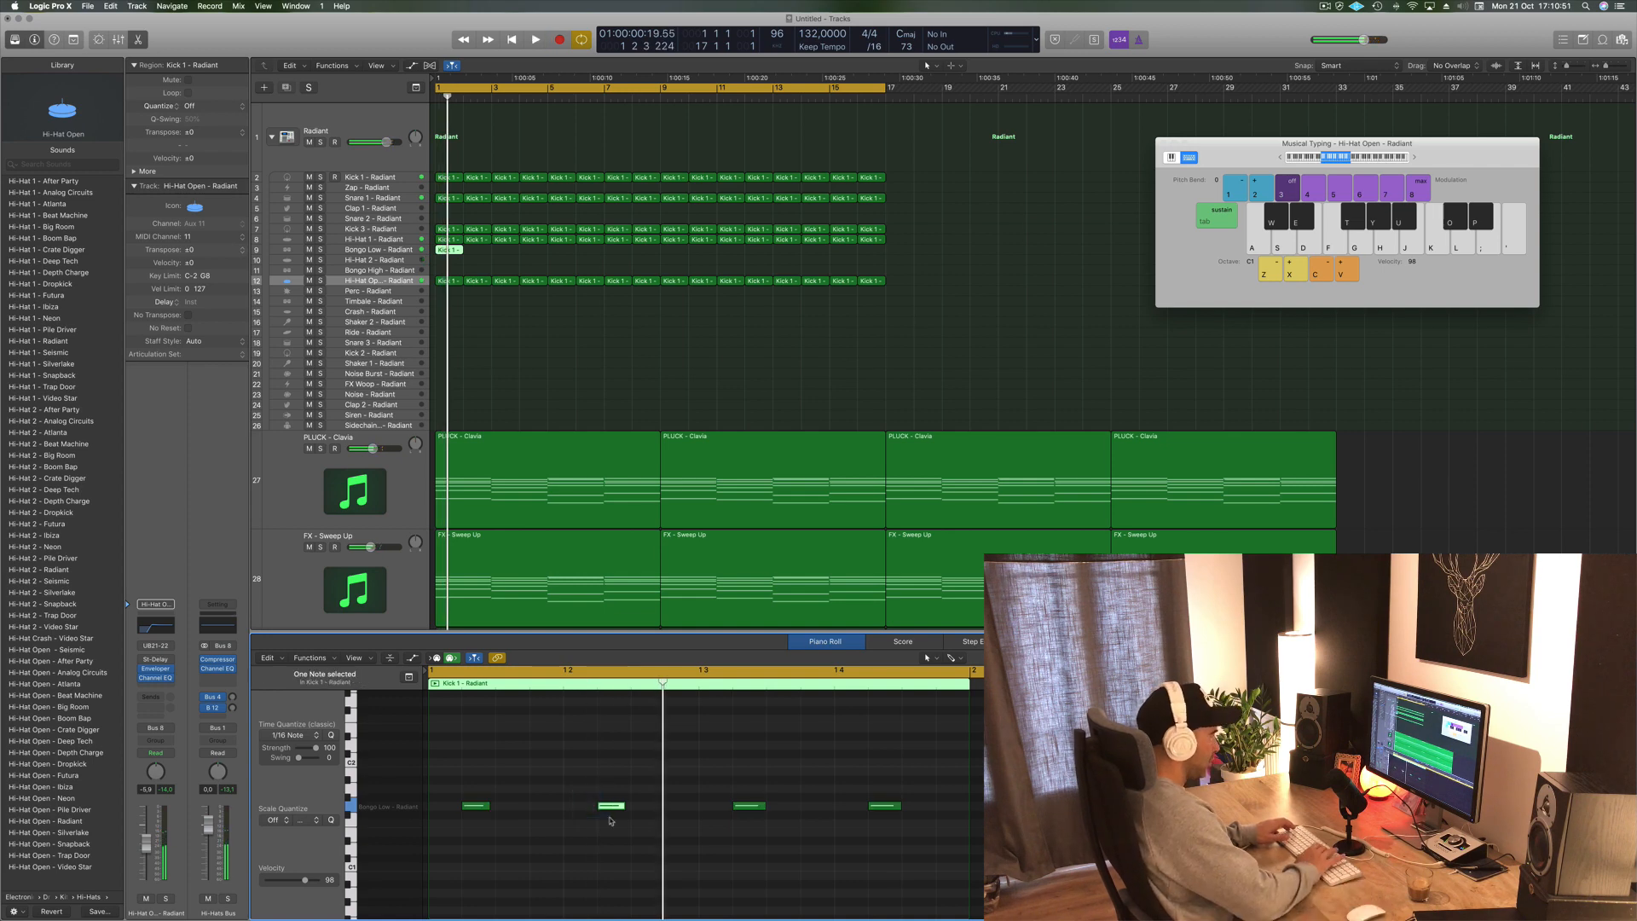
key("space")
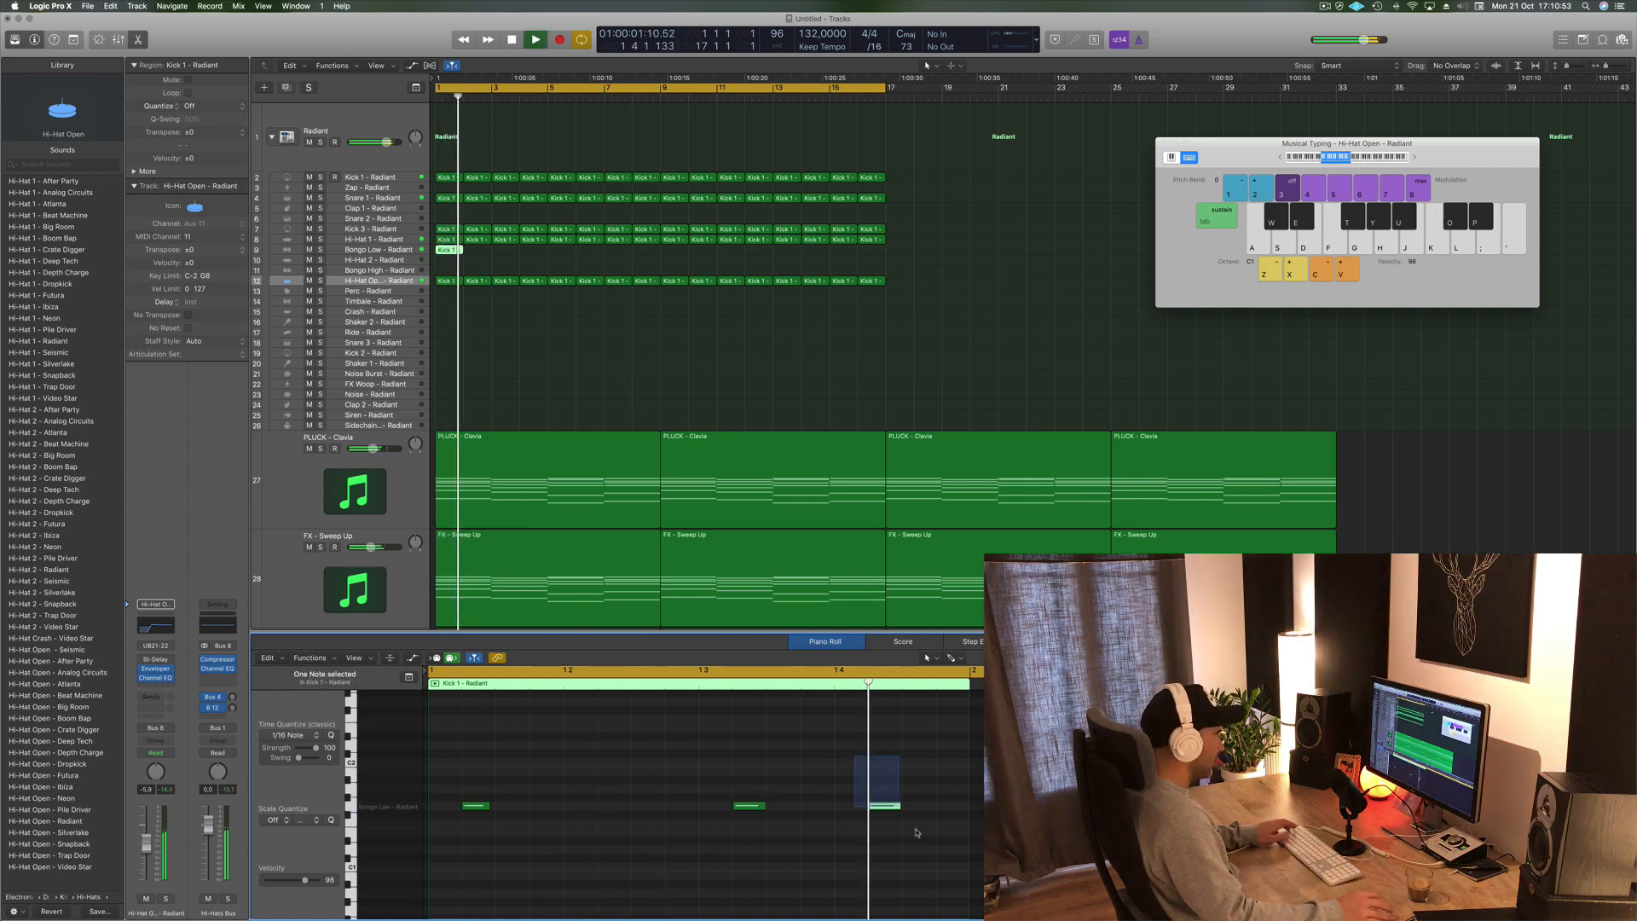
key("space")
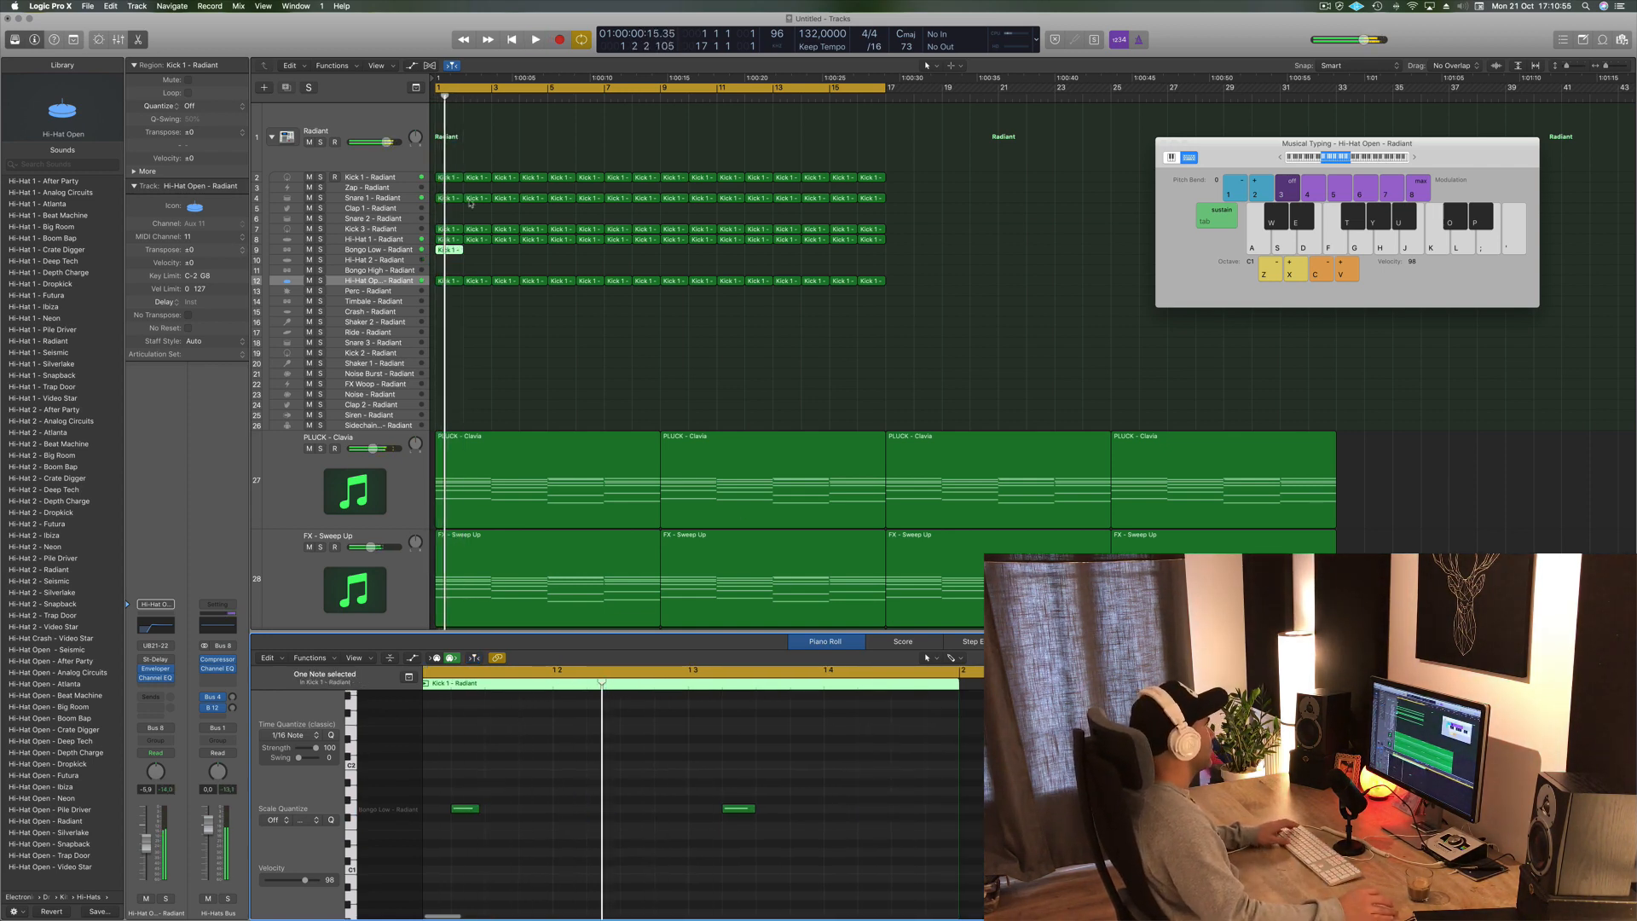
- Select the Bongo Low track and adjust its volume fader while the beat plays
left_click(383, 251)
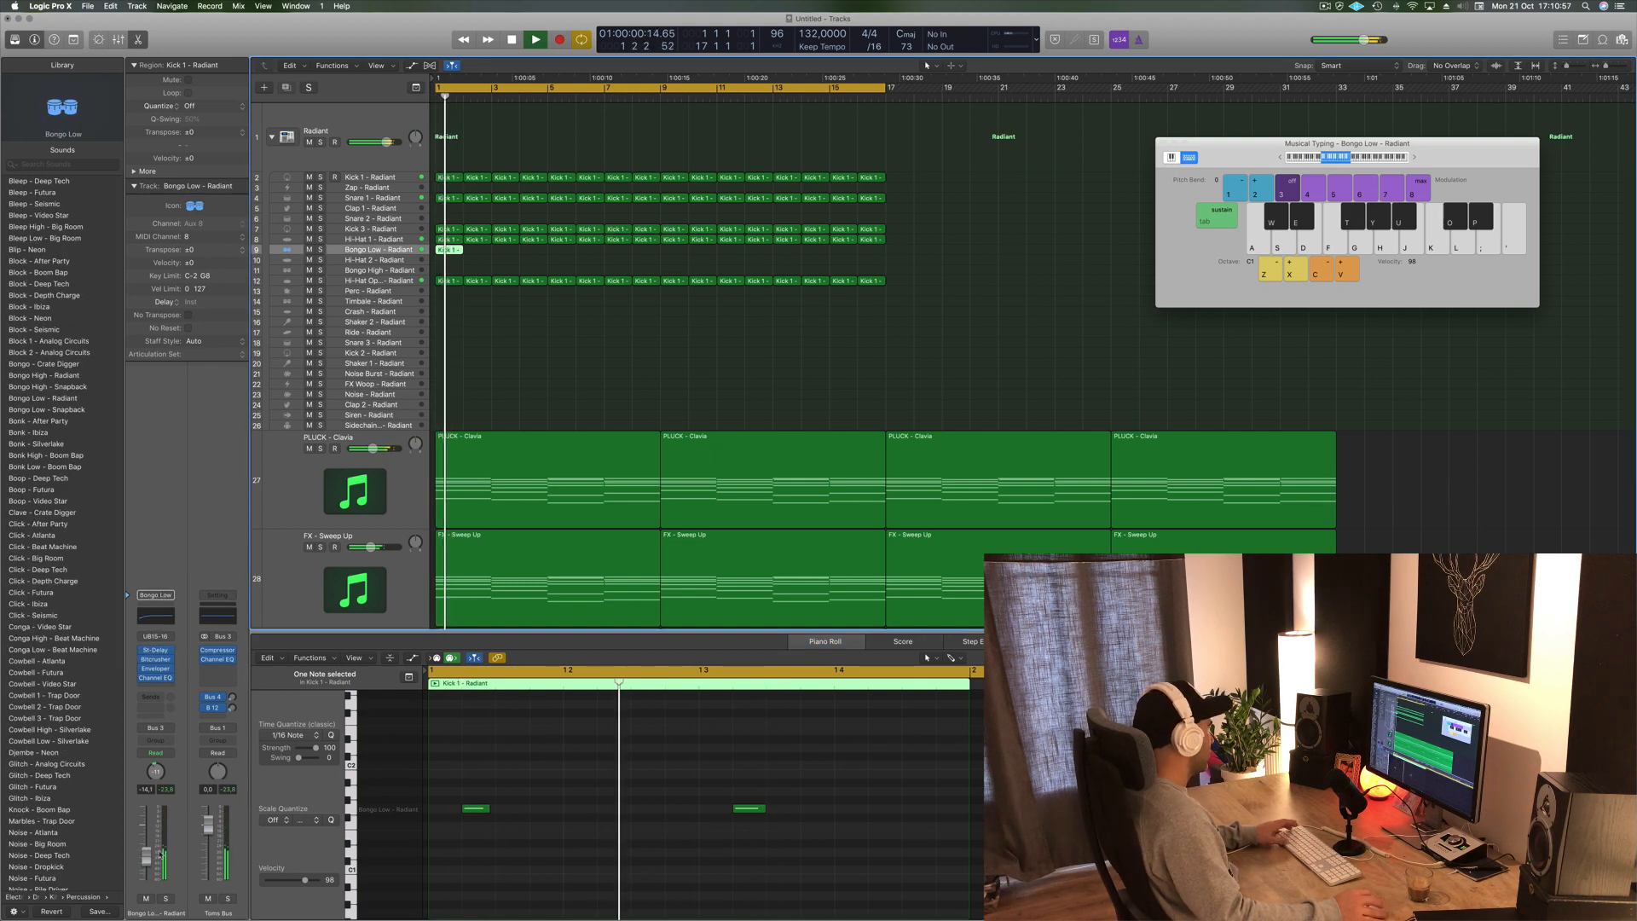
key("space")
key("space")
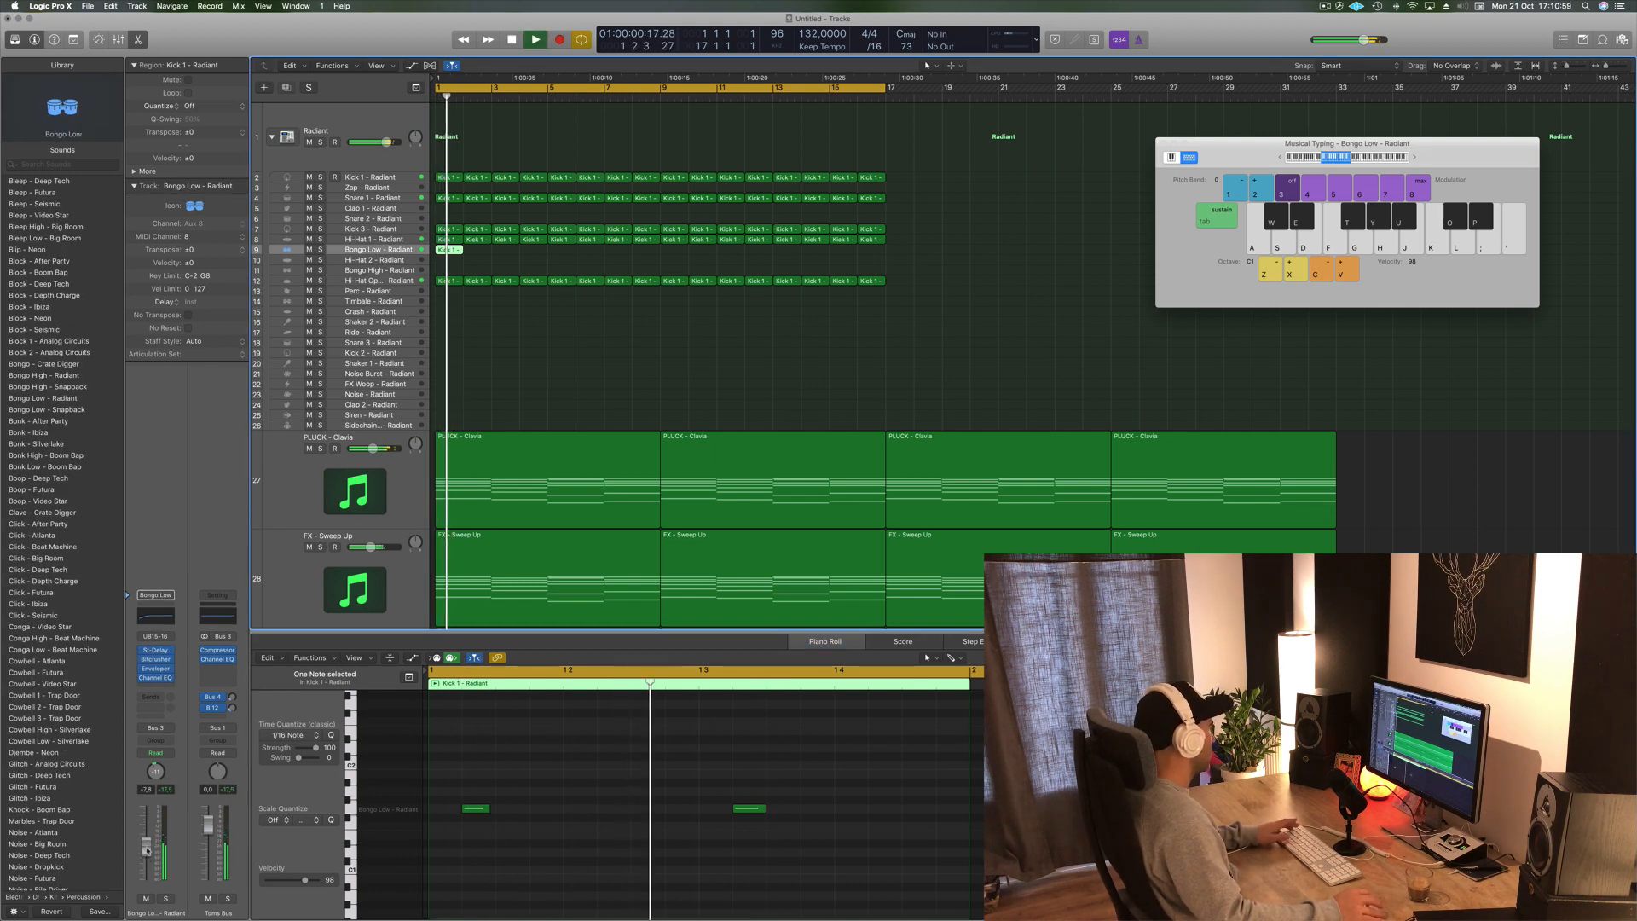
left_click_drag(147, 848, 147, 854)
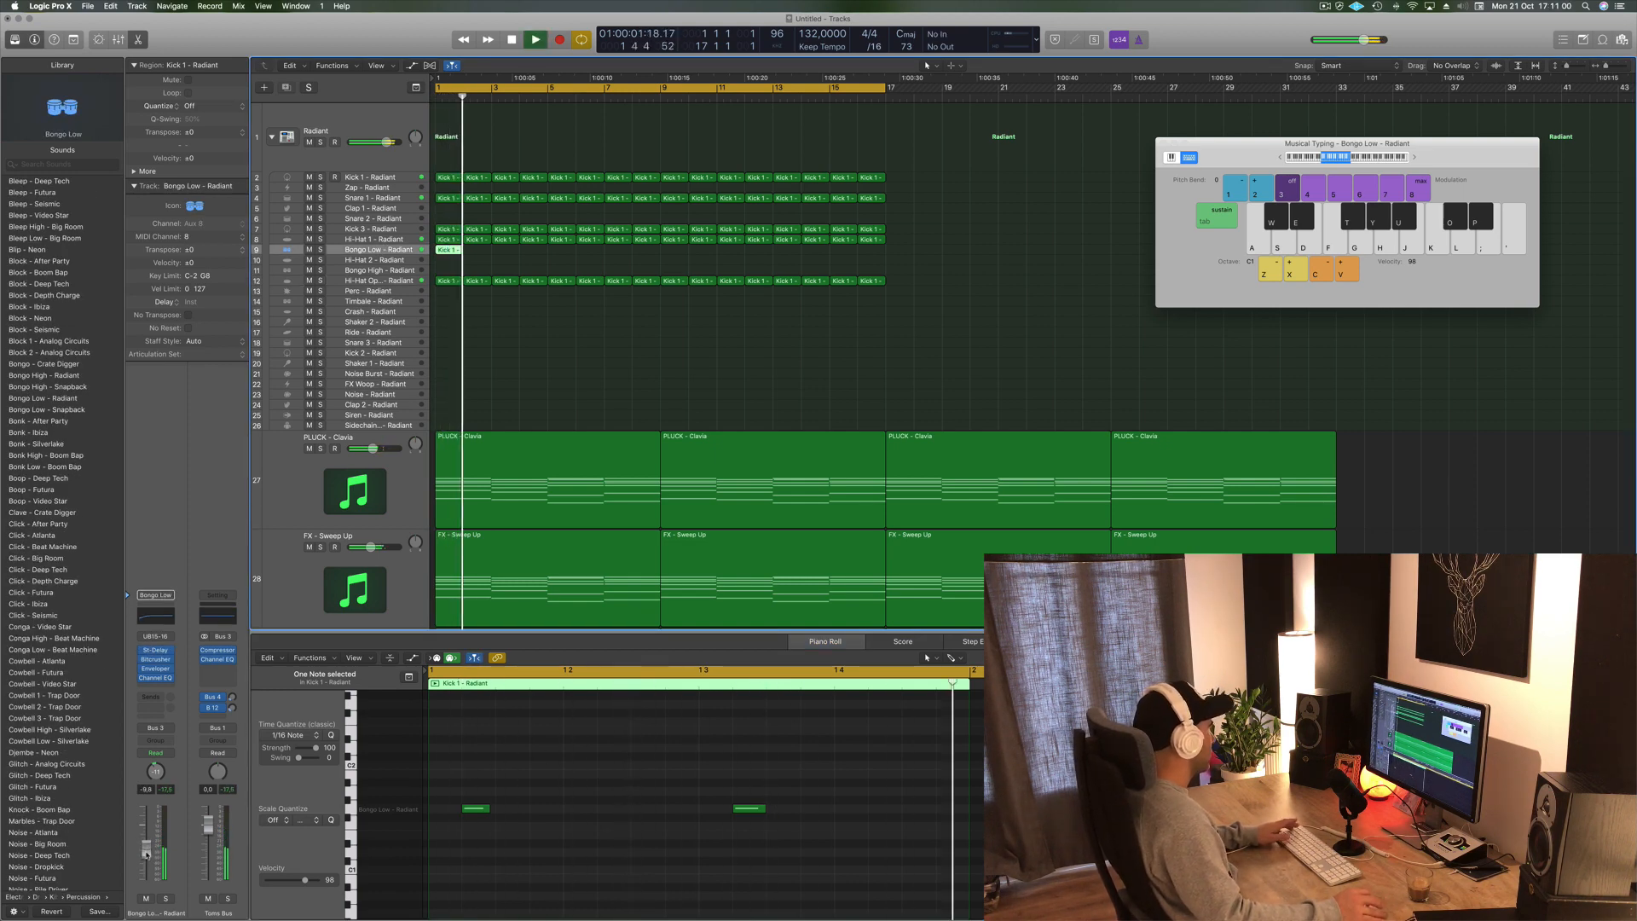
- Copy the bongo region along the Bongo Low track to fill the arrangement
left_click_drag(448, 250, 609, 264)
key("space")
left_click(452, 266)
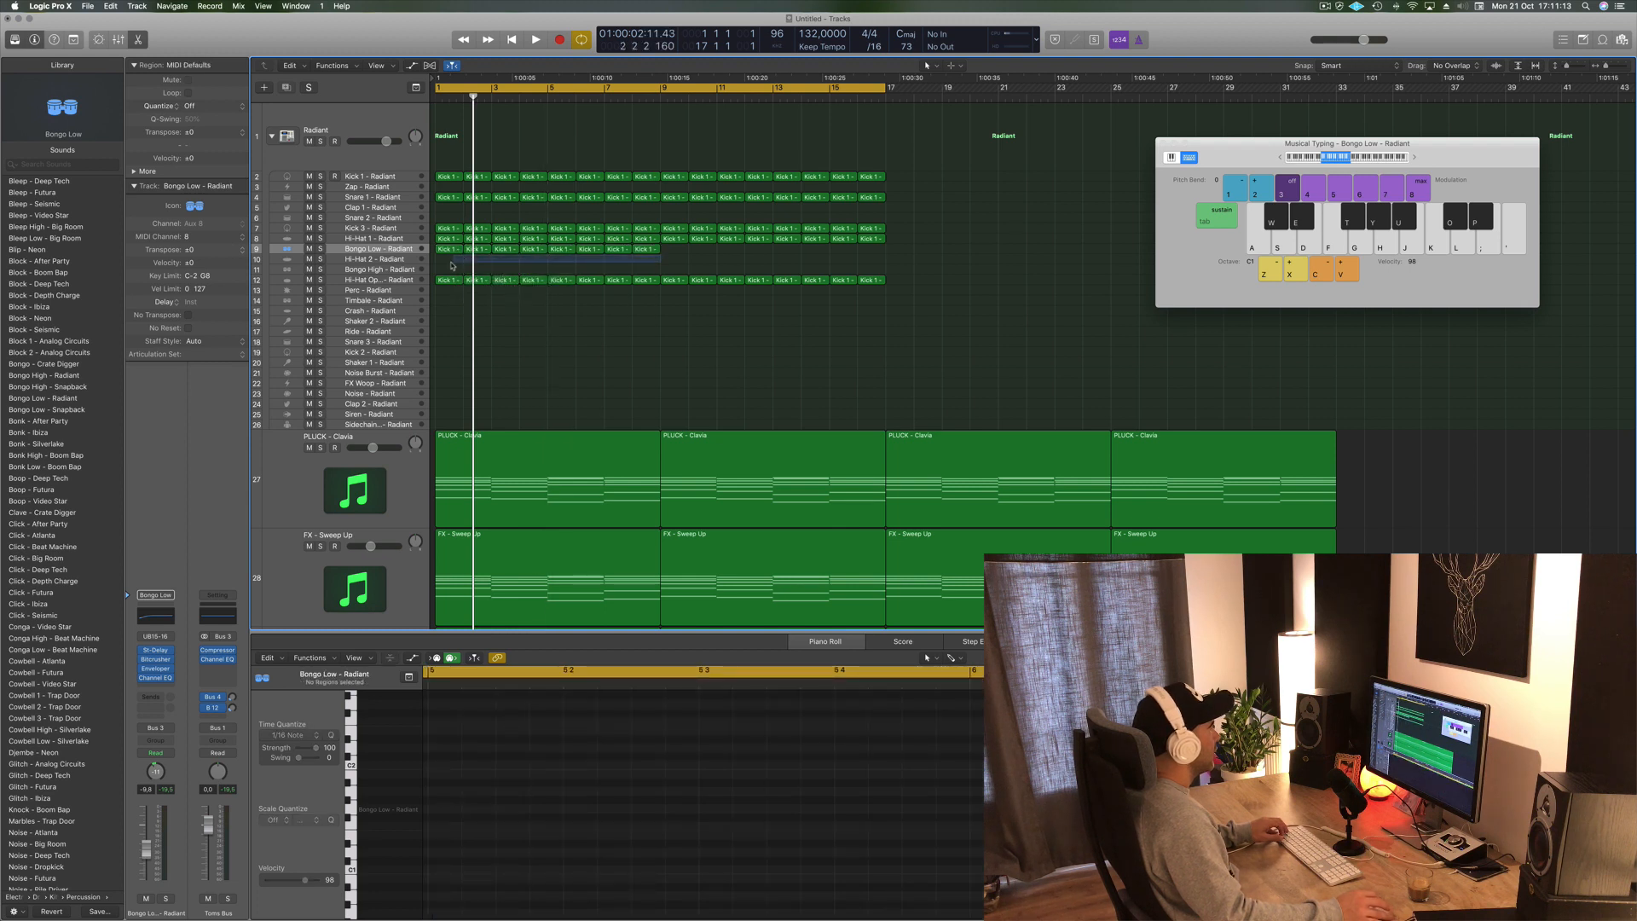
left_click(426, 252)
left_click_drag(446, 253, 674, 254)
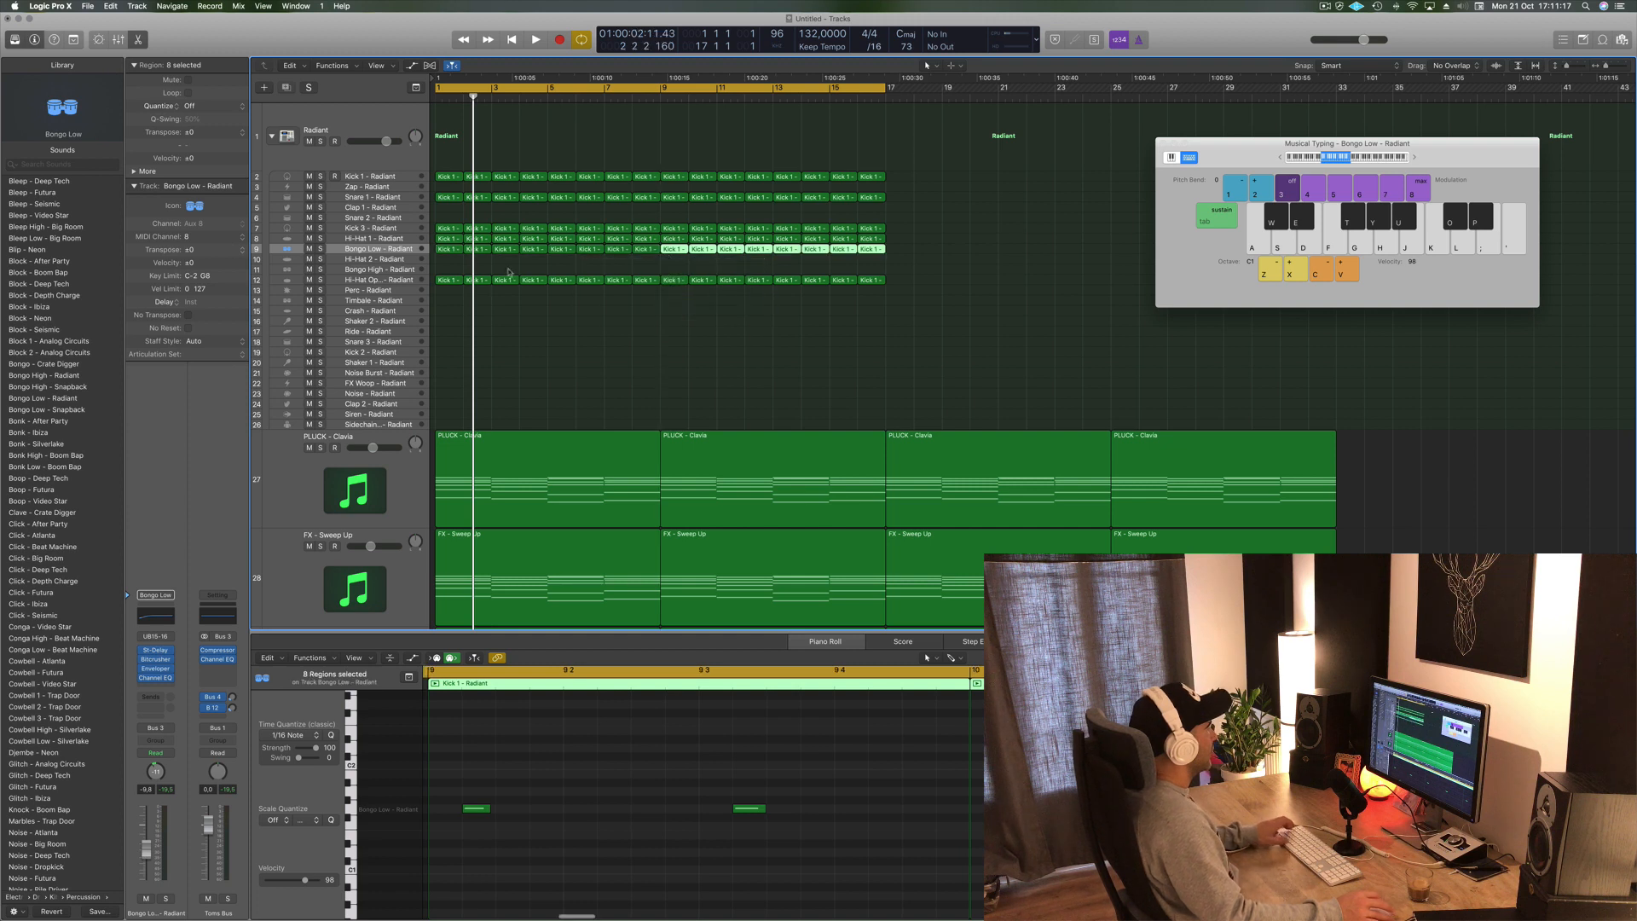
- Play back the beat and fine-tune the Bongo Low fader level
key("space")
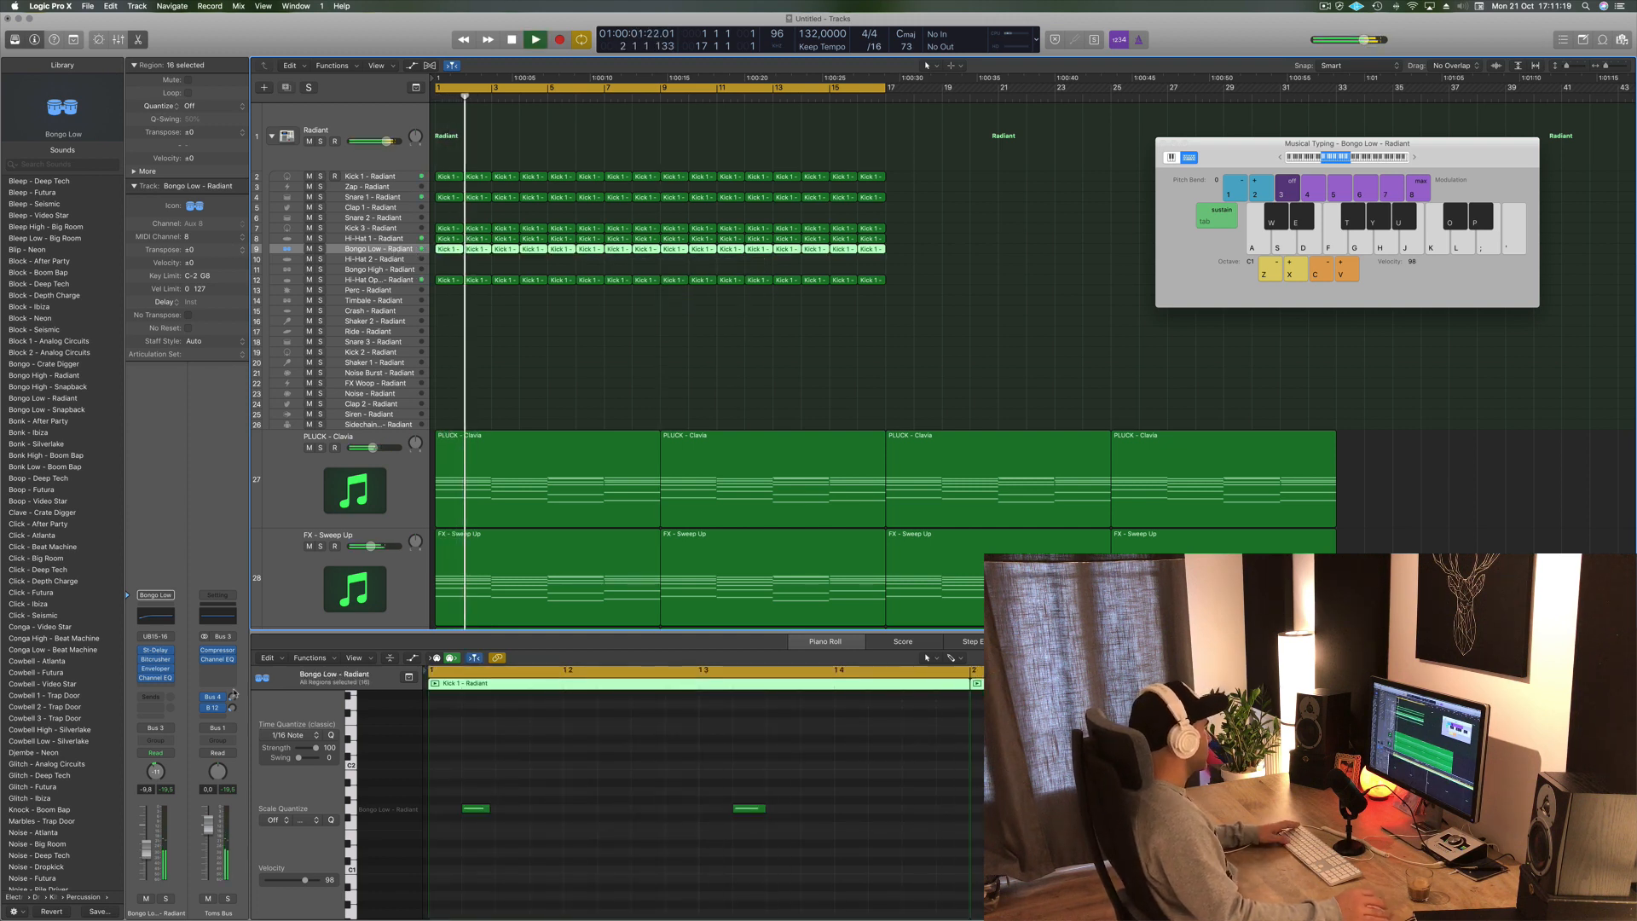
key("space")
key("space")
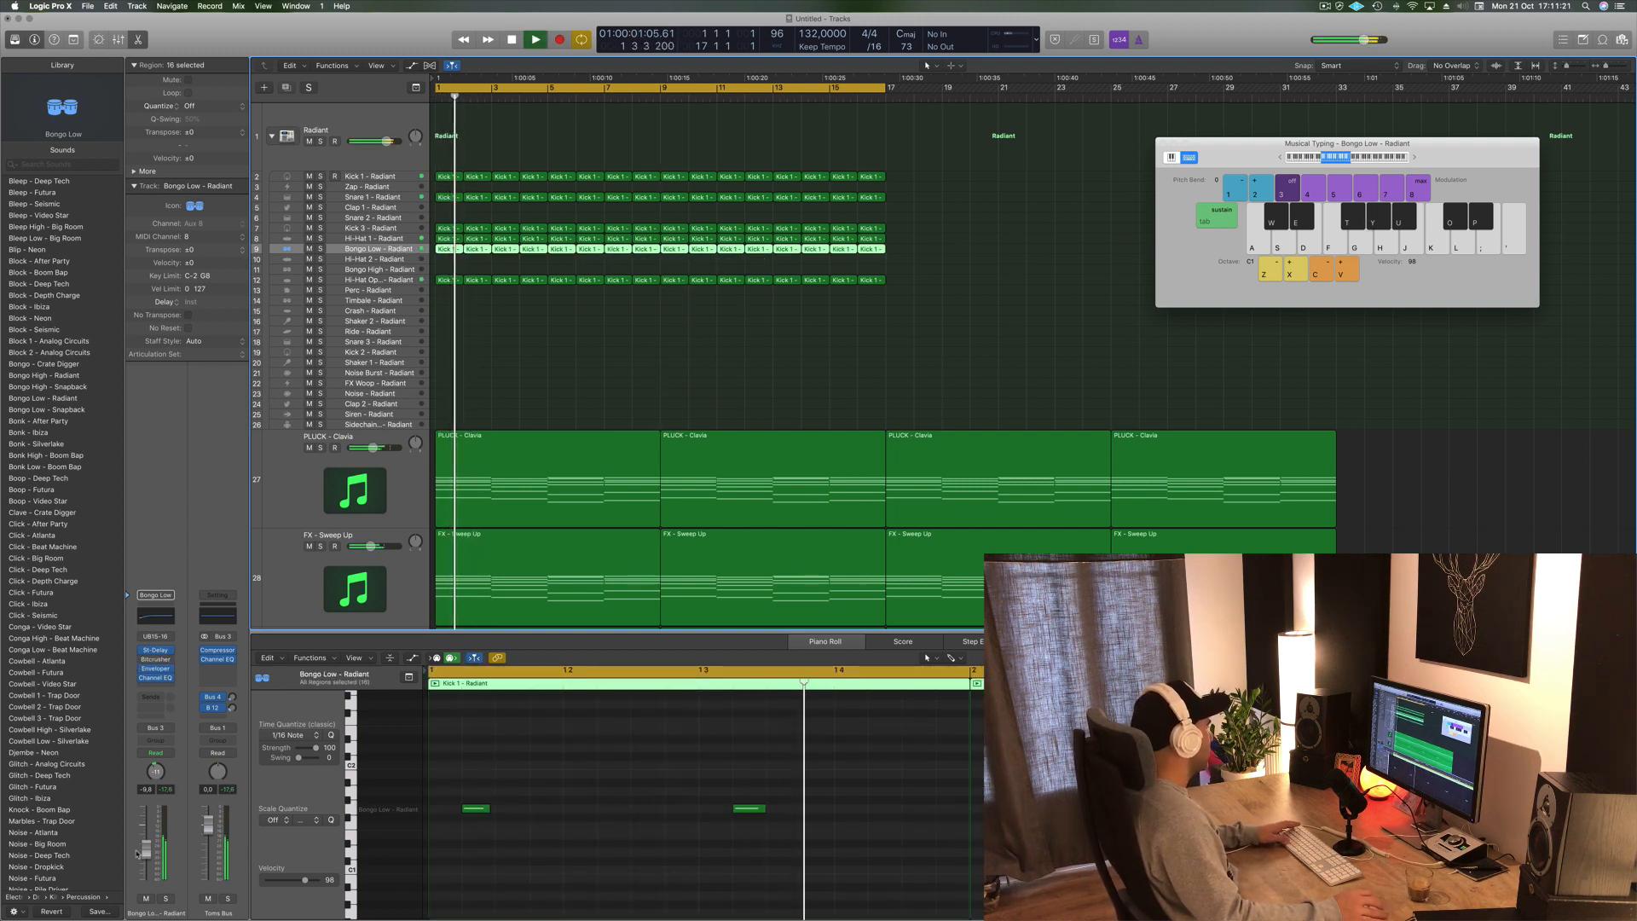
left_click_drag(147, 855, 149, 847)
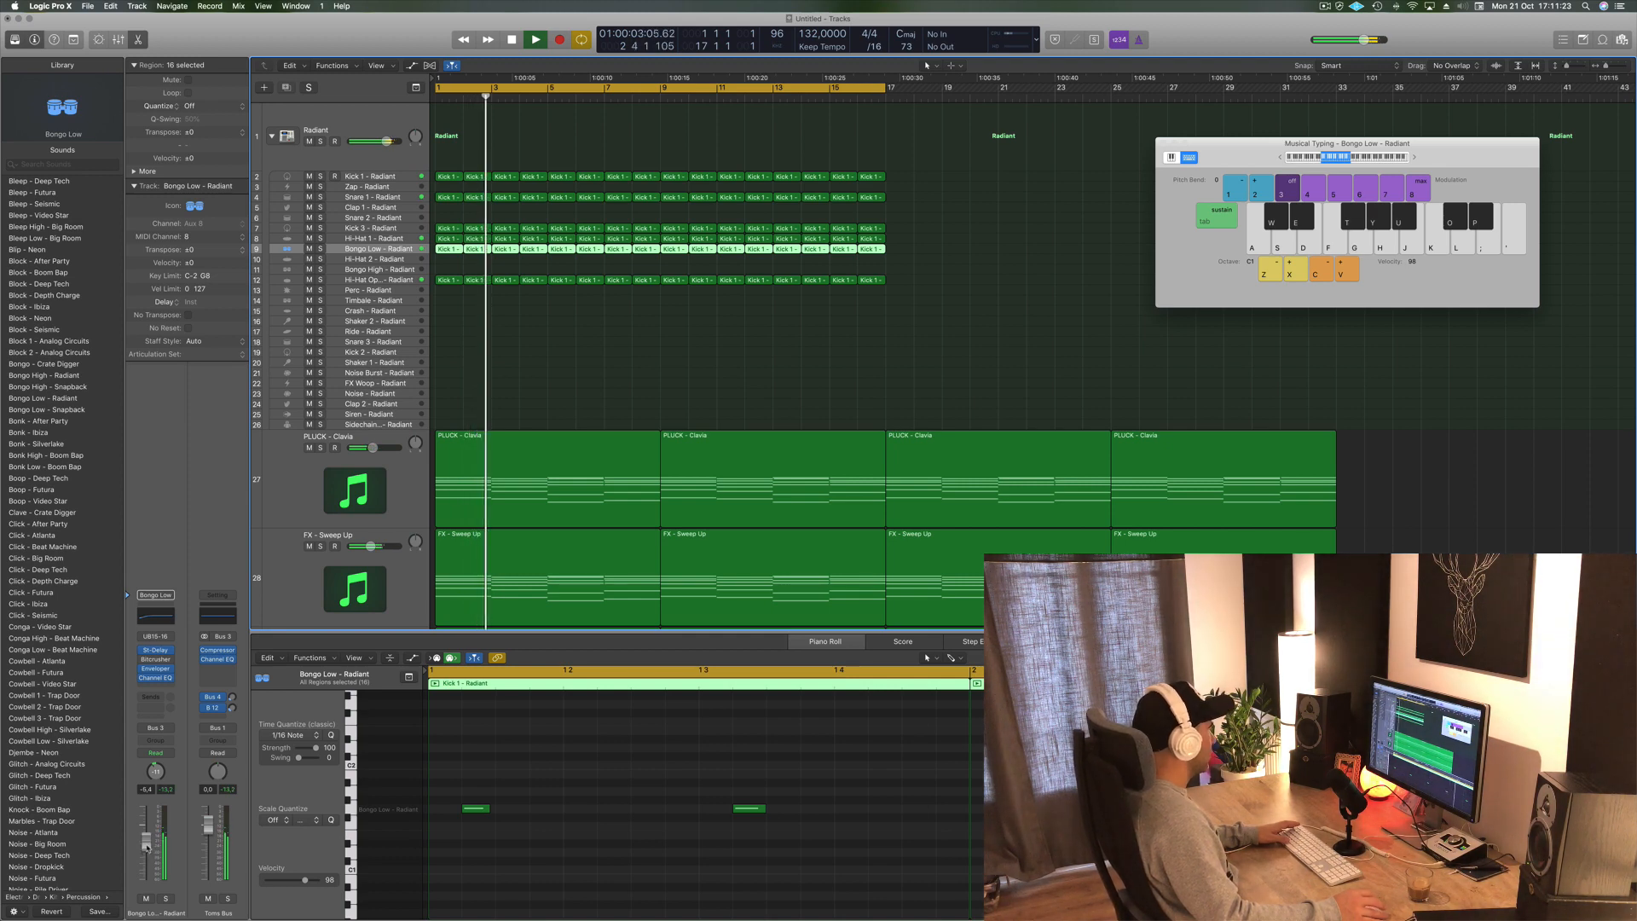
- Play the beat and lower the Bongo Low track's volume fader while listening
left_click(664, 357)
scroll(663, 357, "down", 1)
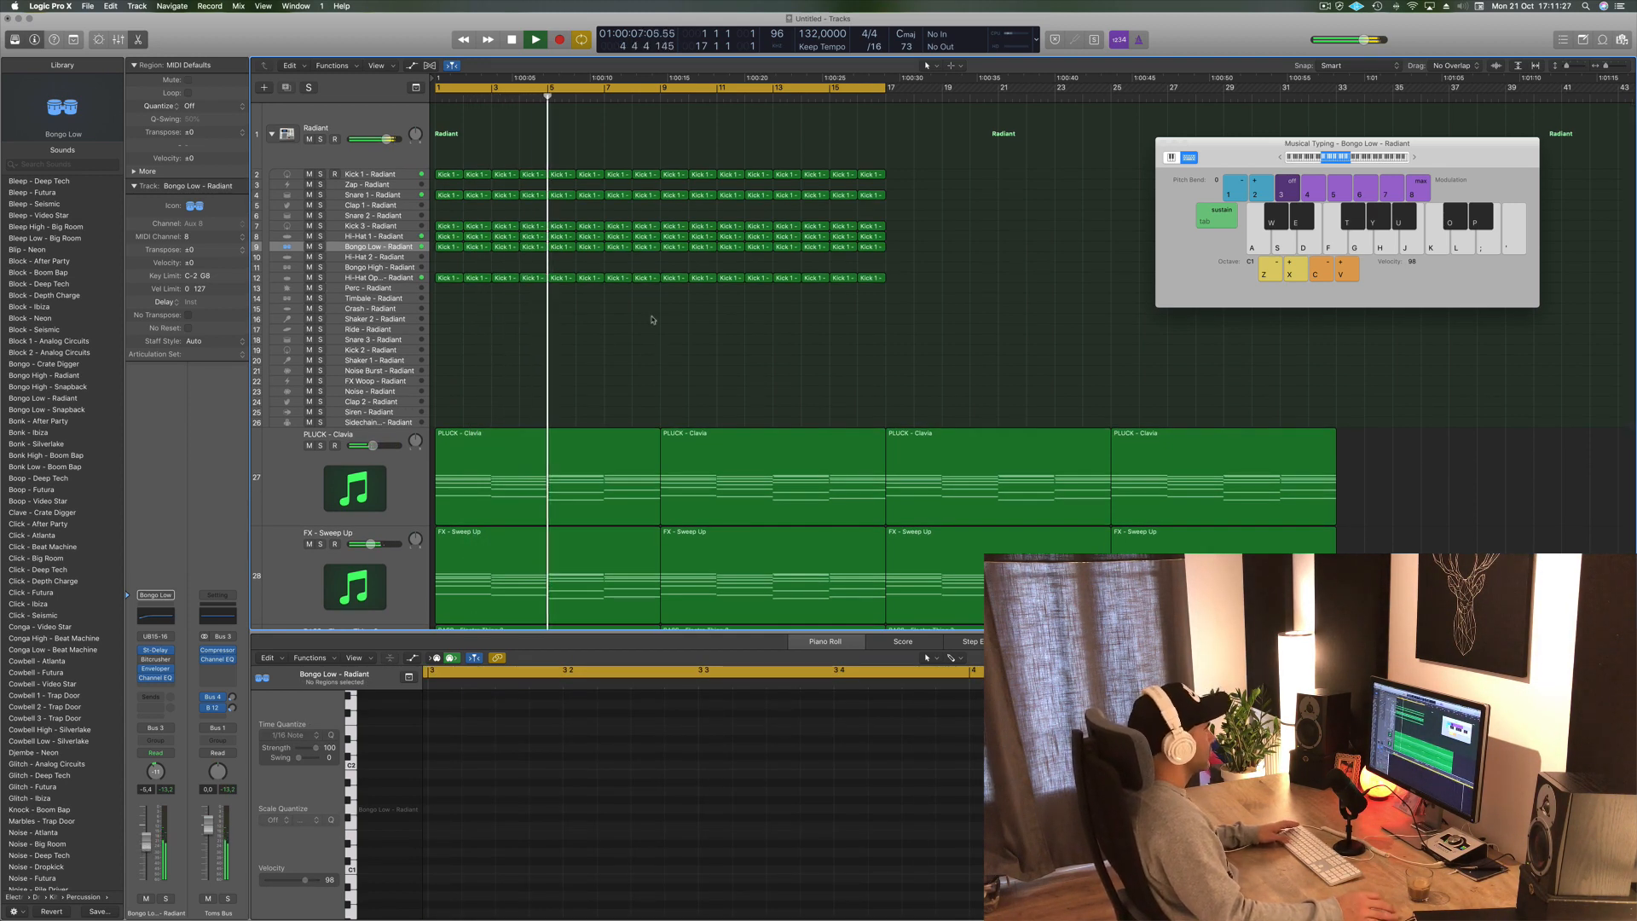
key("space")
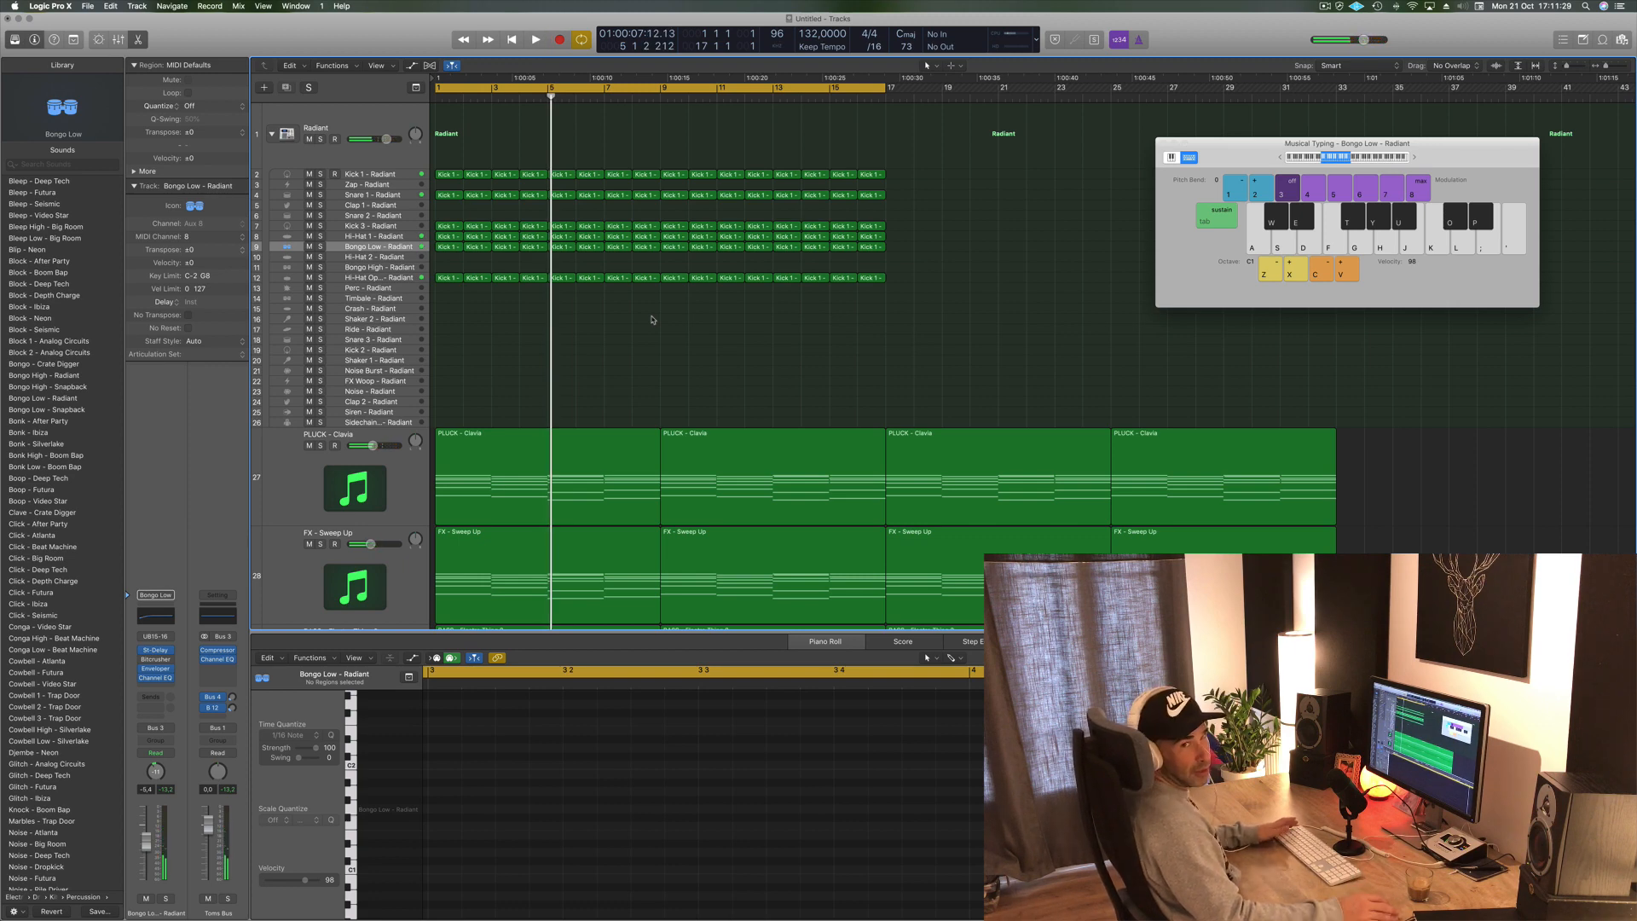
key("space")
scroll(615, 339, "down", 1)
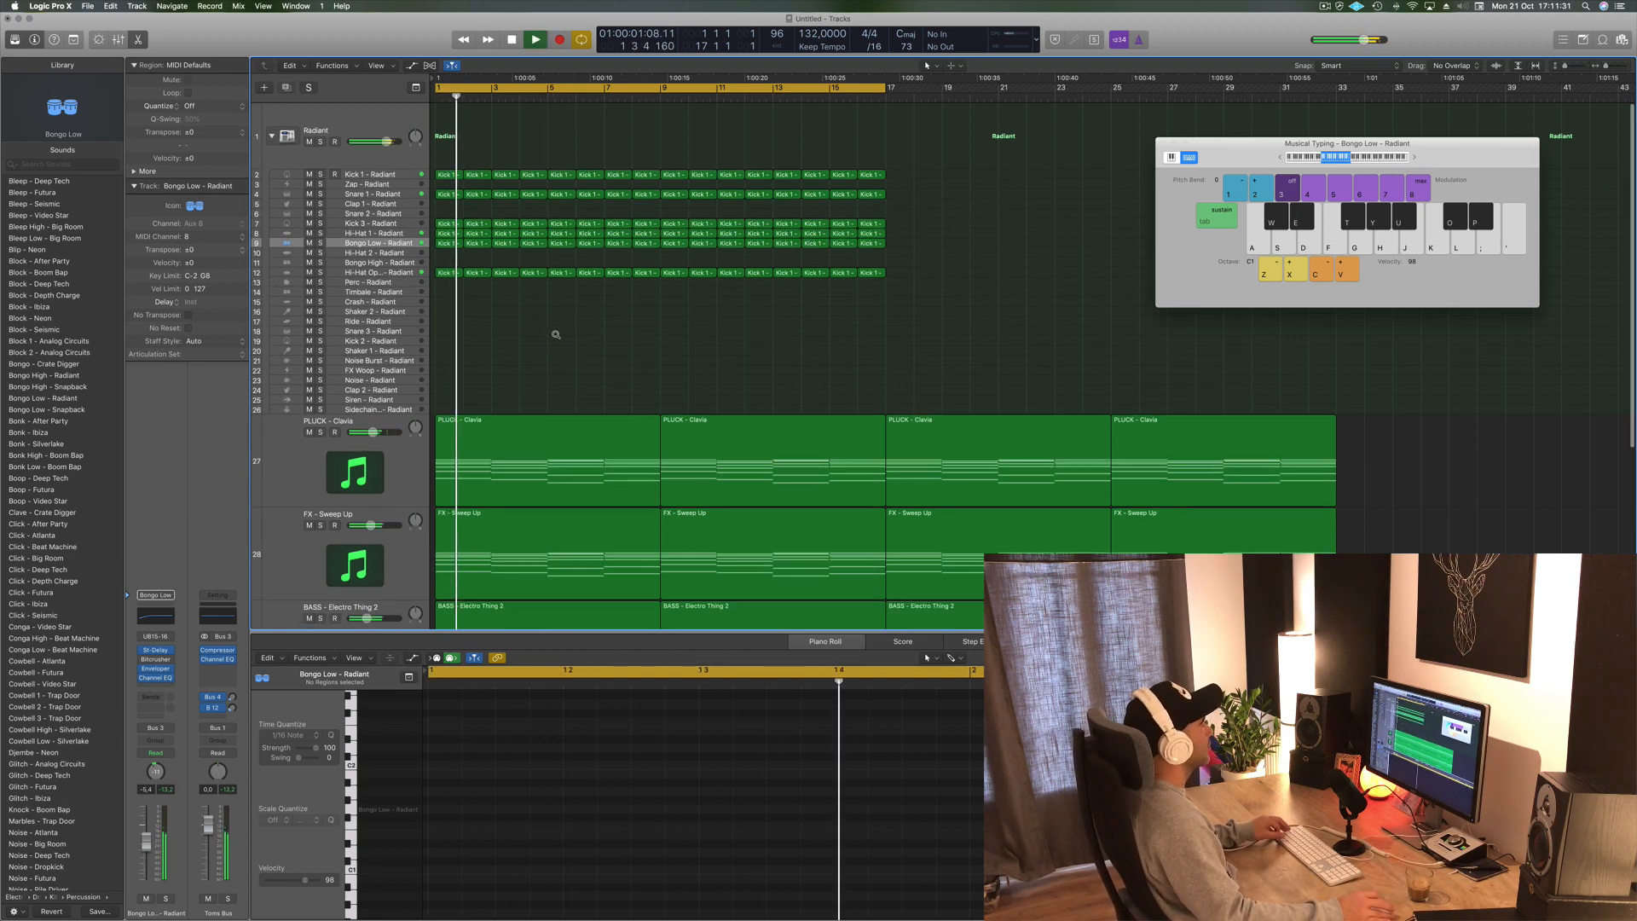
key("g")
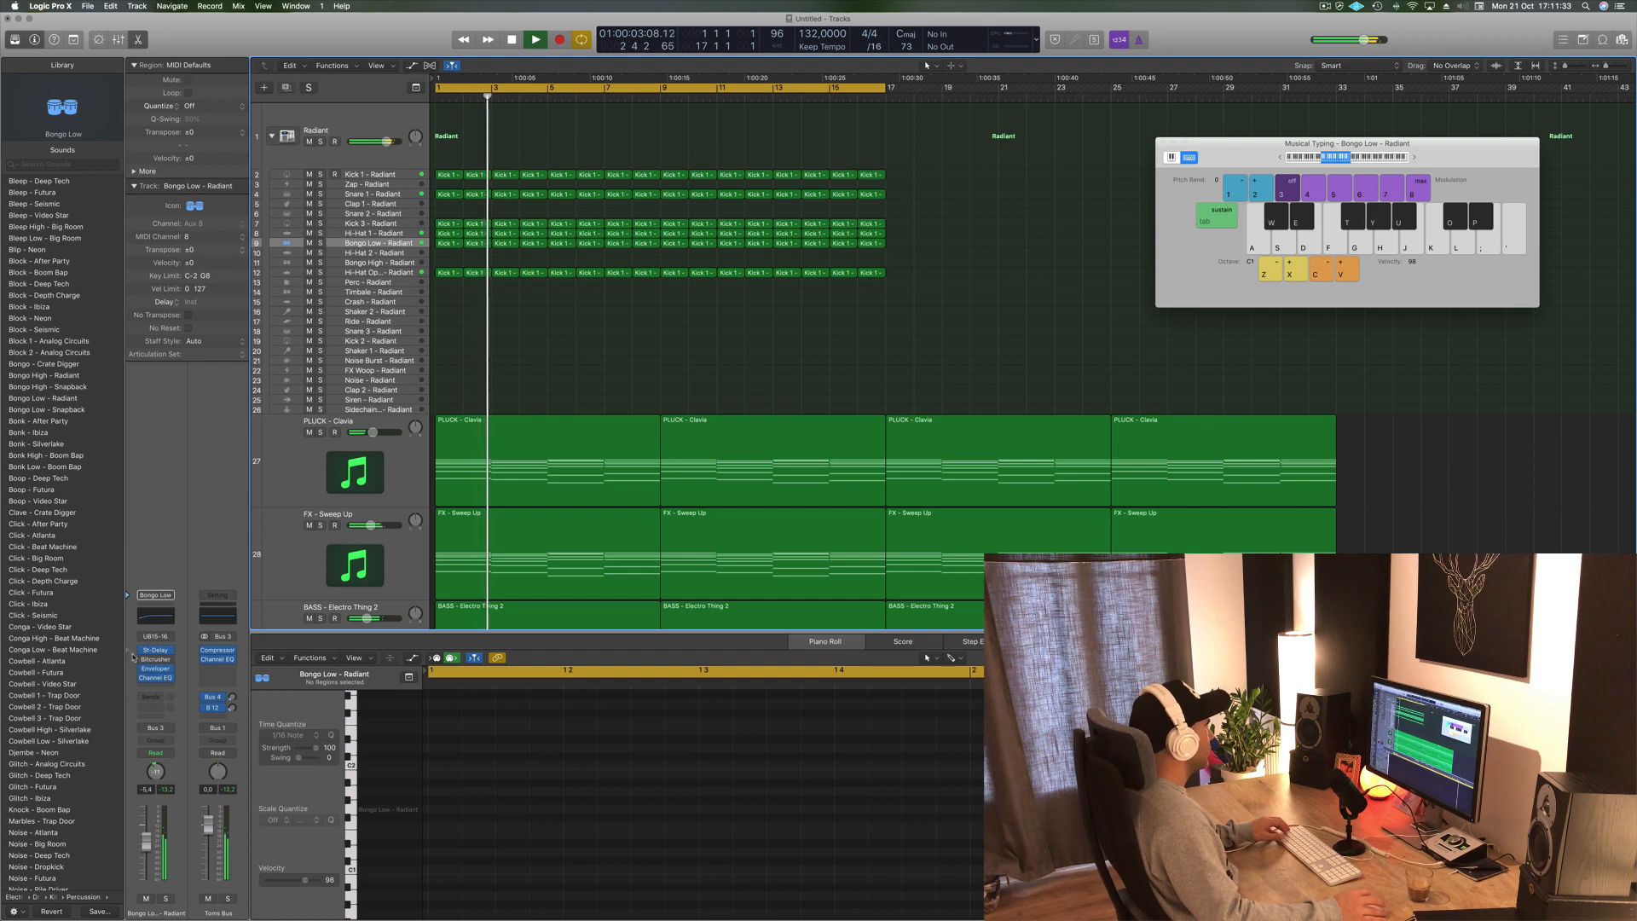
key("g")
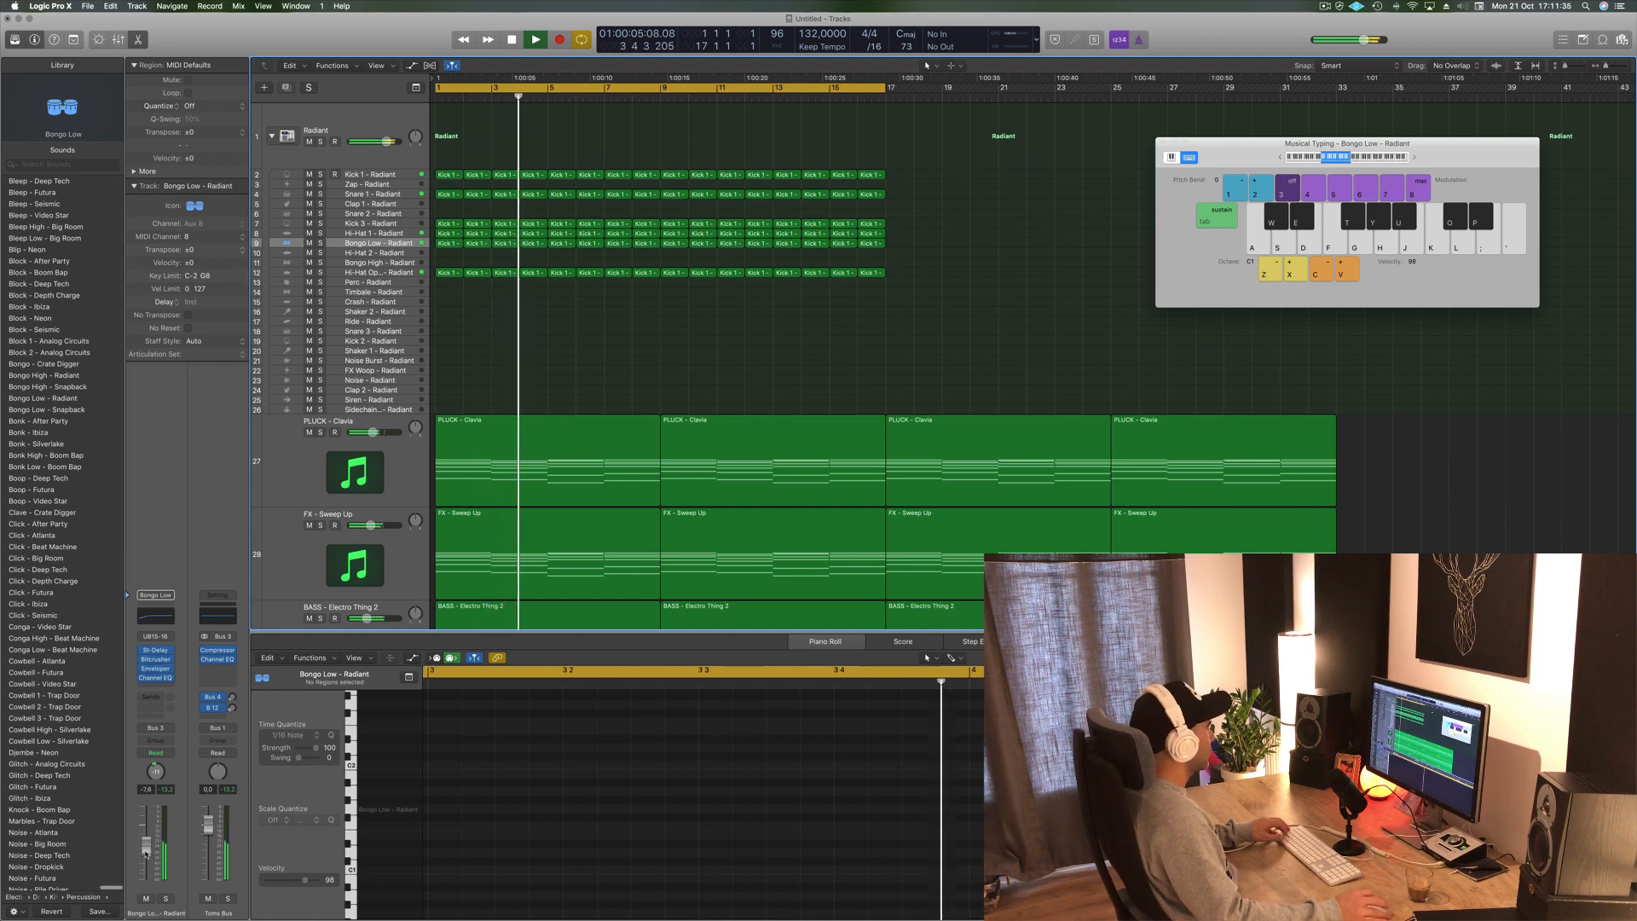
left_click_drag(146, 848, 148, 859)
key("g")
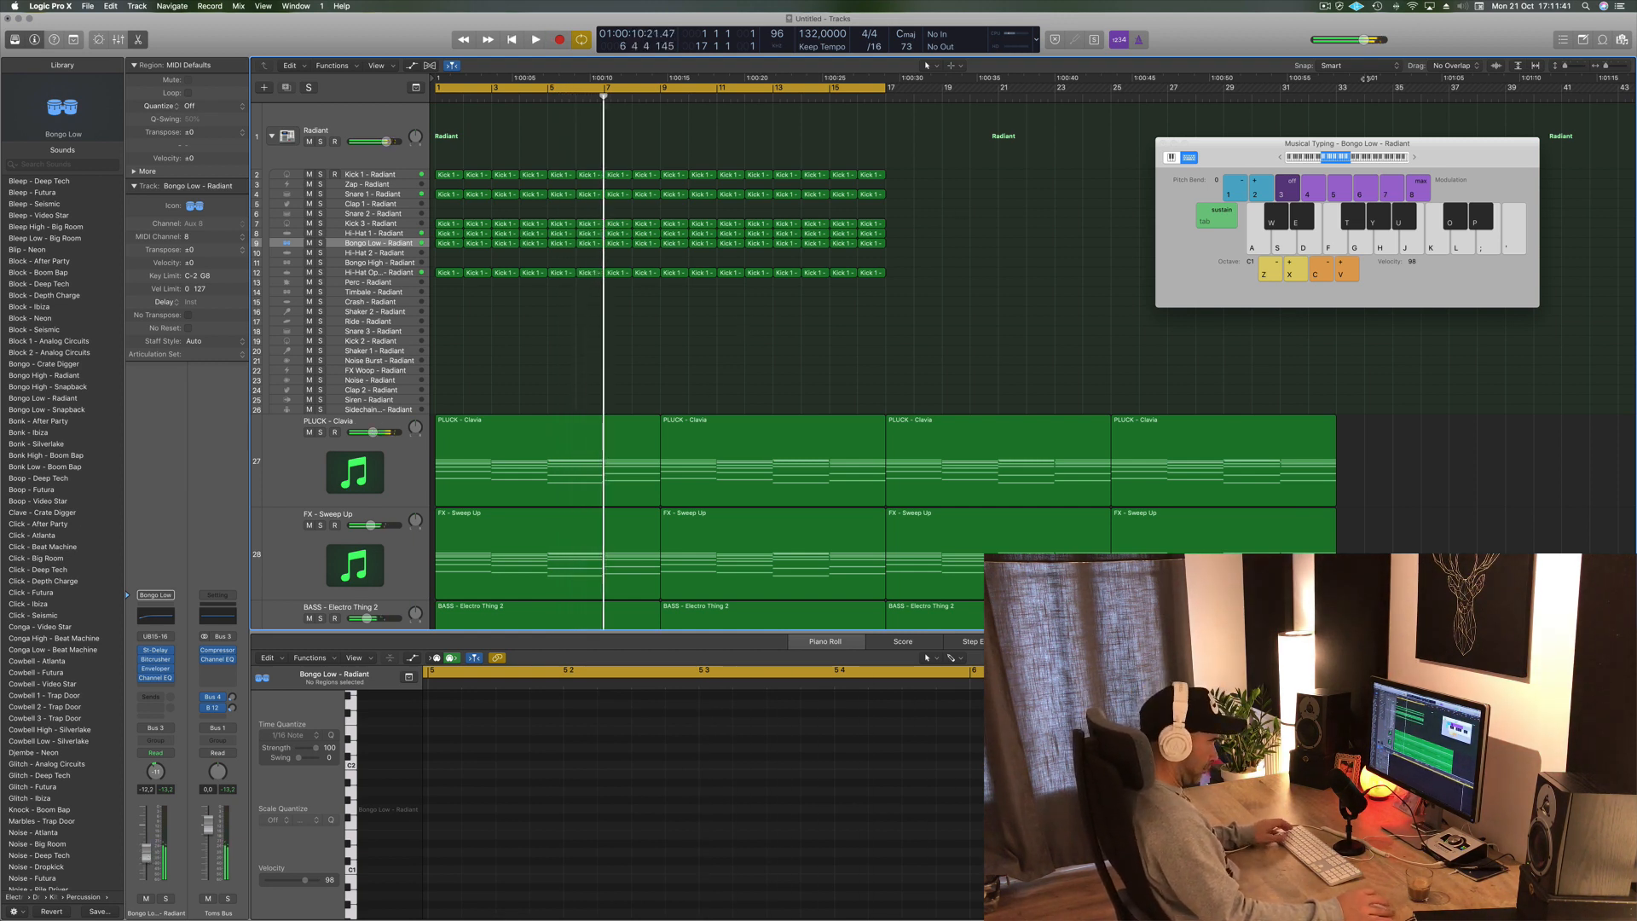
- Close the Musical Typing window and duplicate all drum regions from bar 1 to bar 17 onward
left_click_drag(1263, 151, 1286, 150)
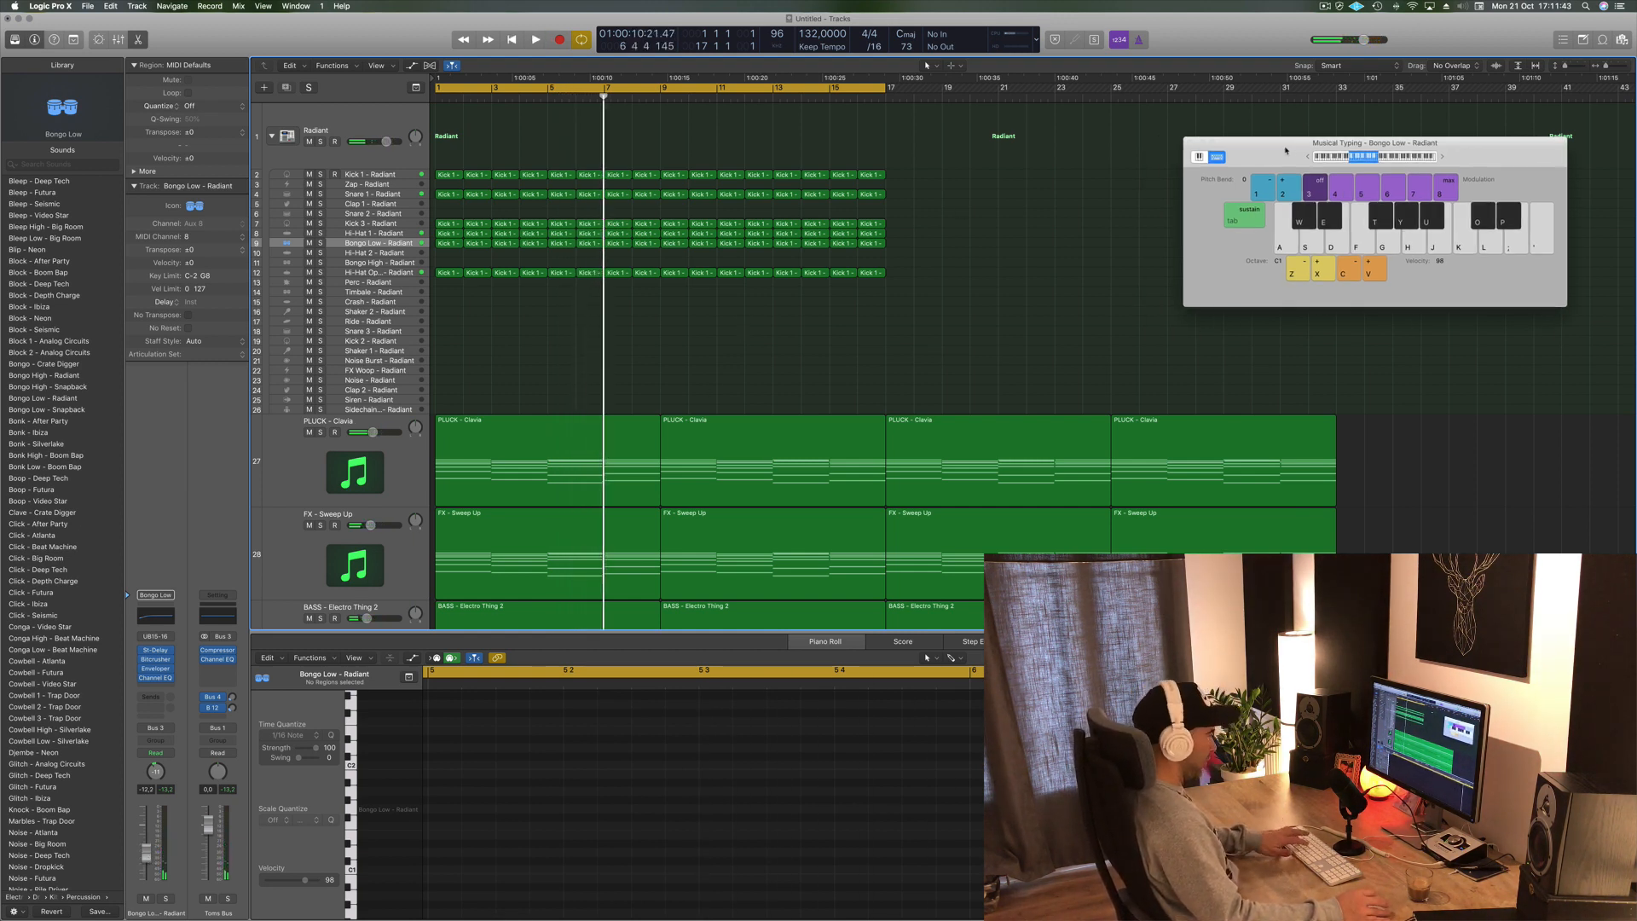
key("super+k")
left_click_drag(918, 167, 446, 312)
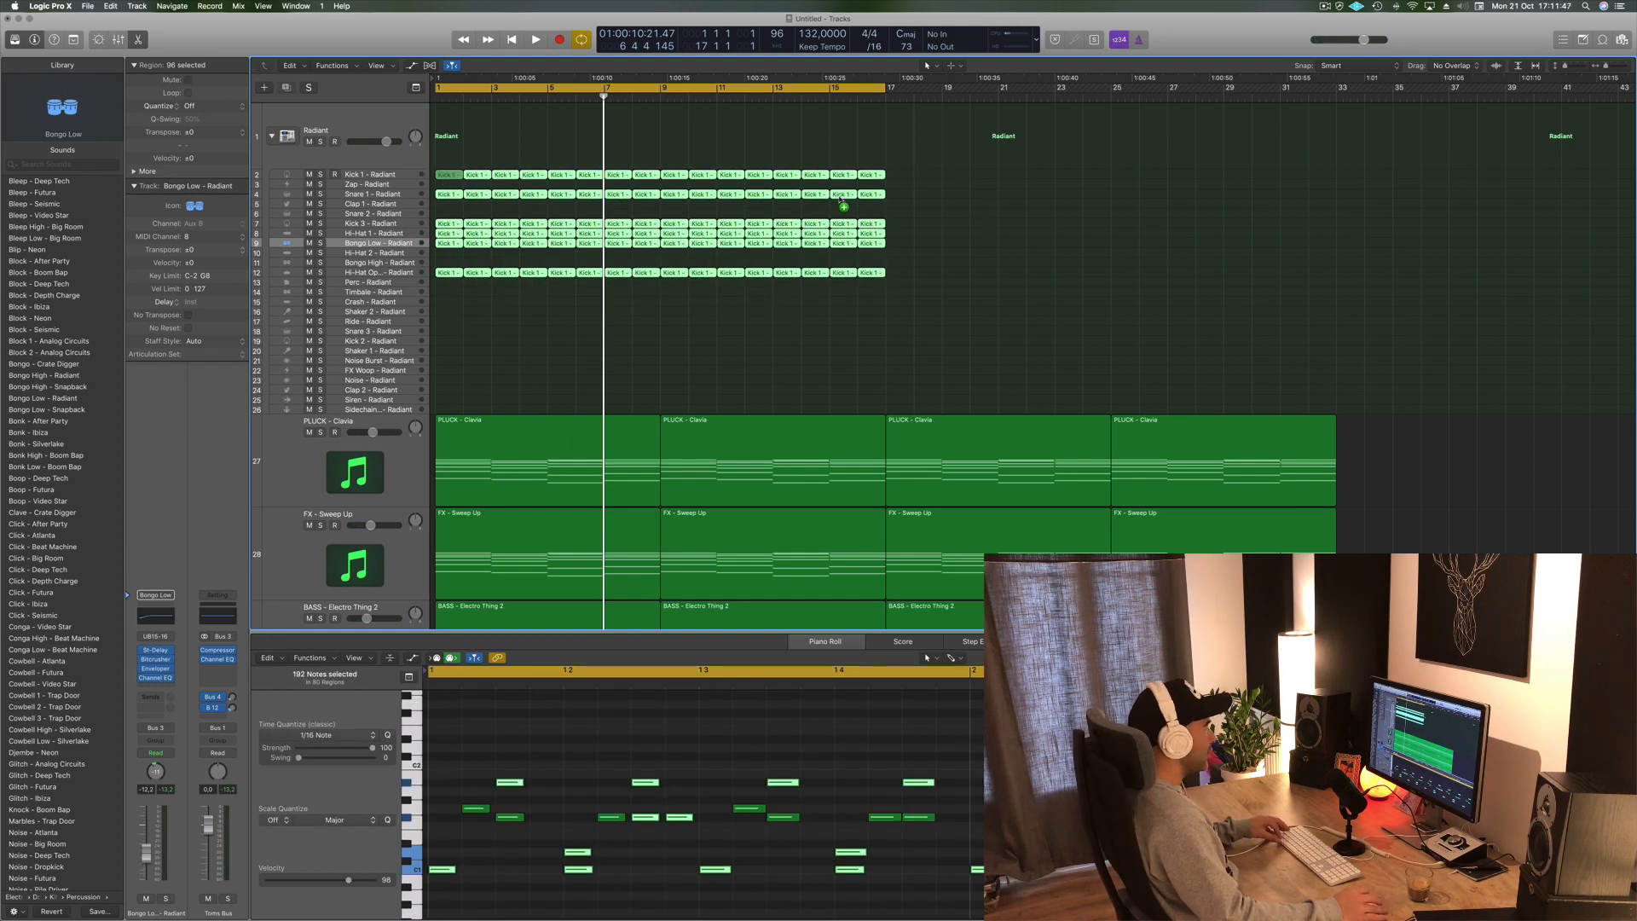
left_click_drag(843, 202, 897, 179)
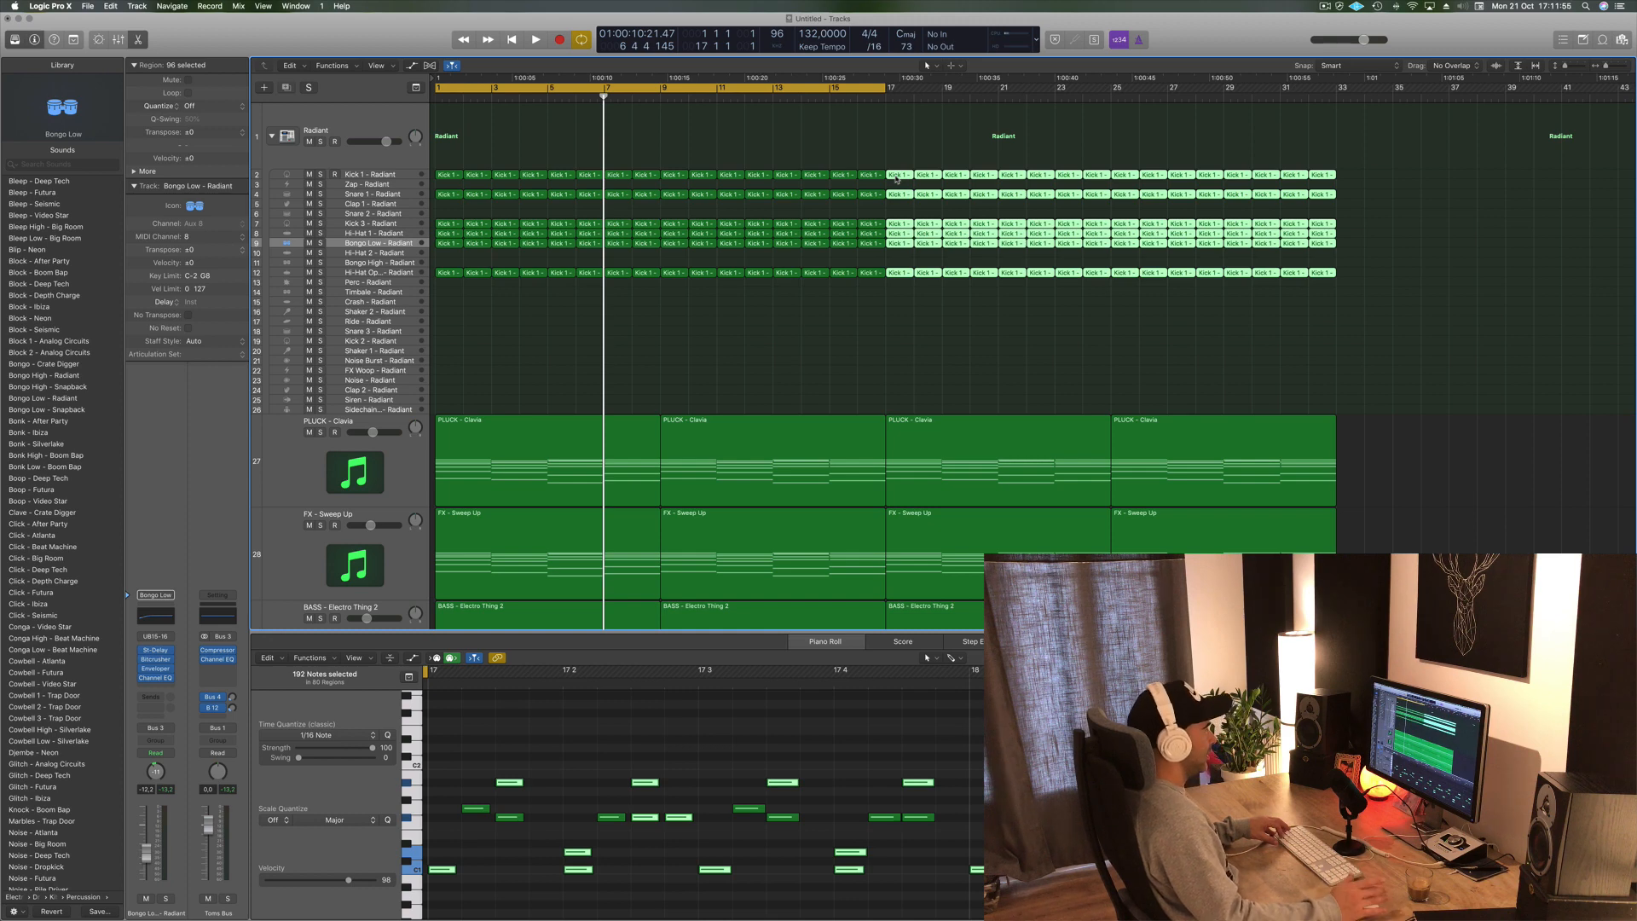
left_click(890, 326)
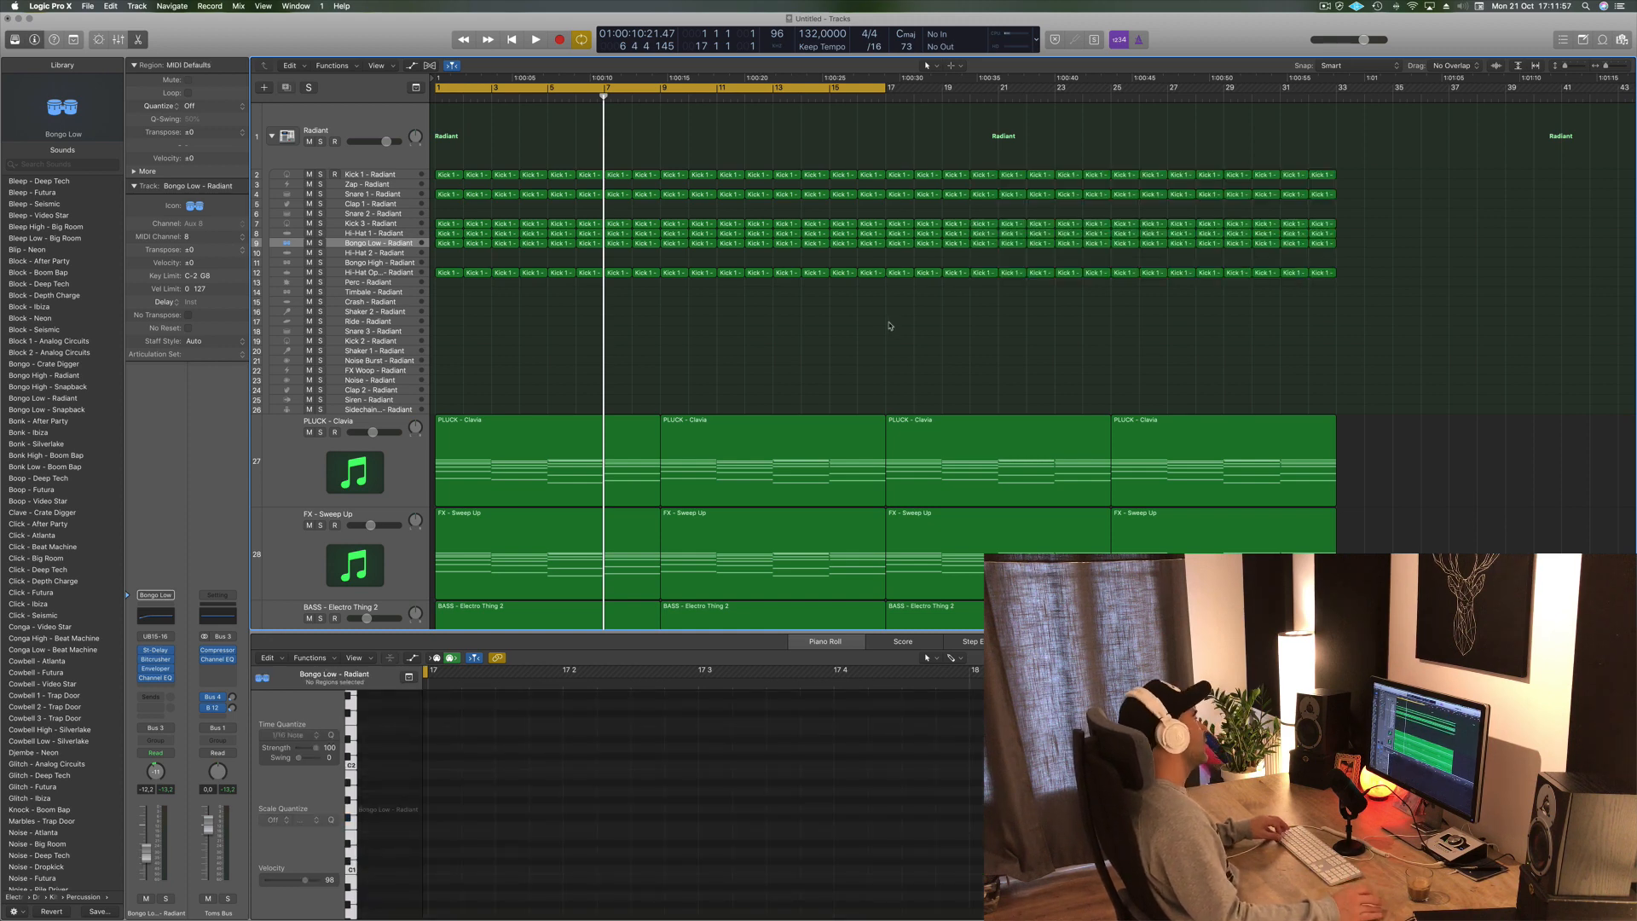
- Extend the cycle range to bar 33 and play the arrangement from the start
left_click_drag(886, 91, 1336, 91)
key("space")
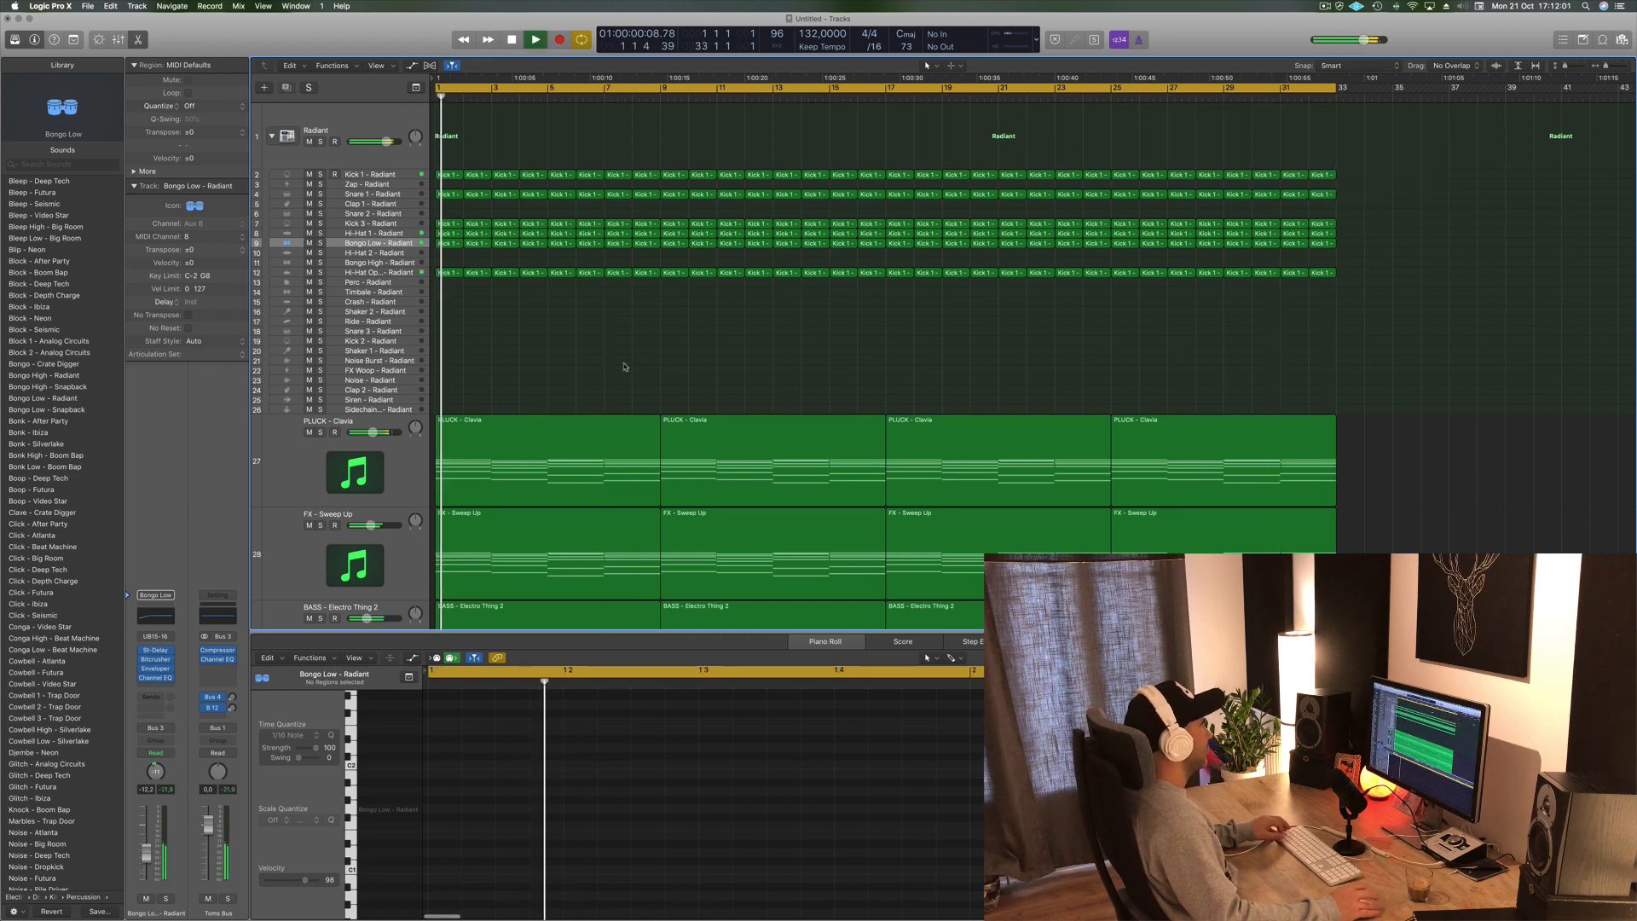
scroll(600, 357, "up", 3)
scroll(599, 357, "down", 4)
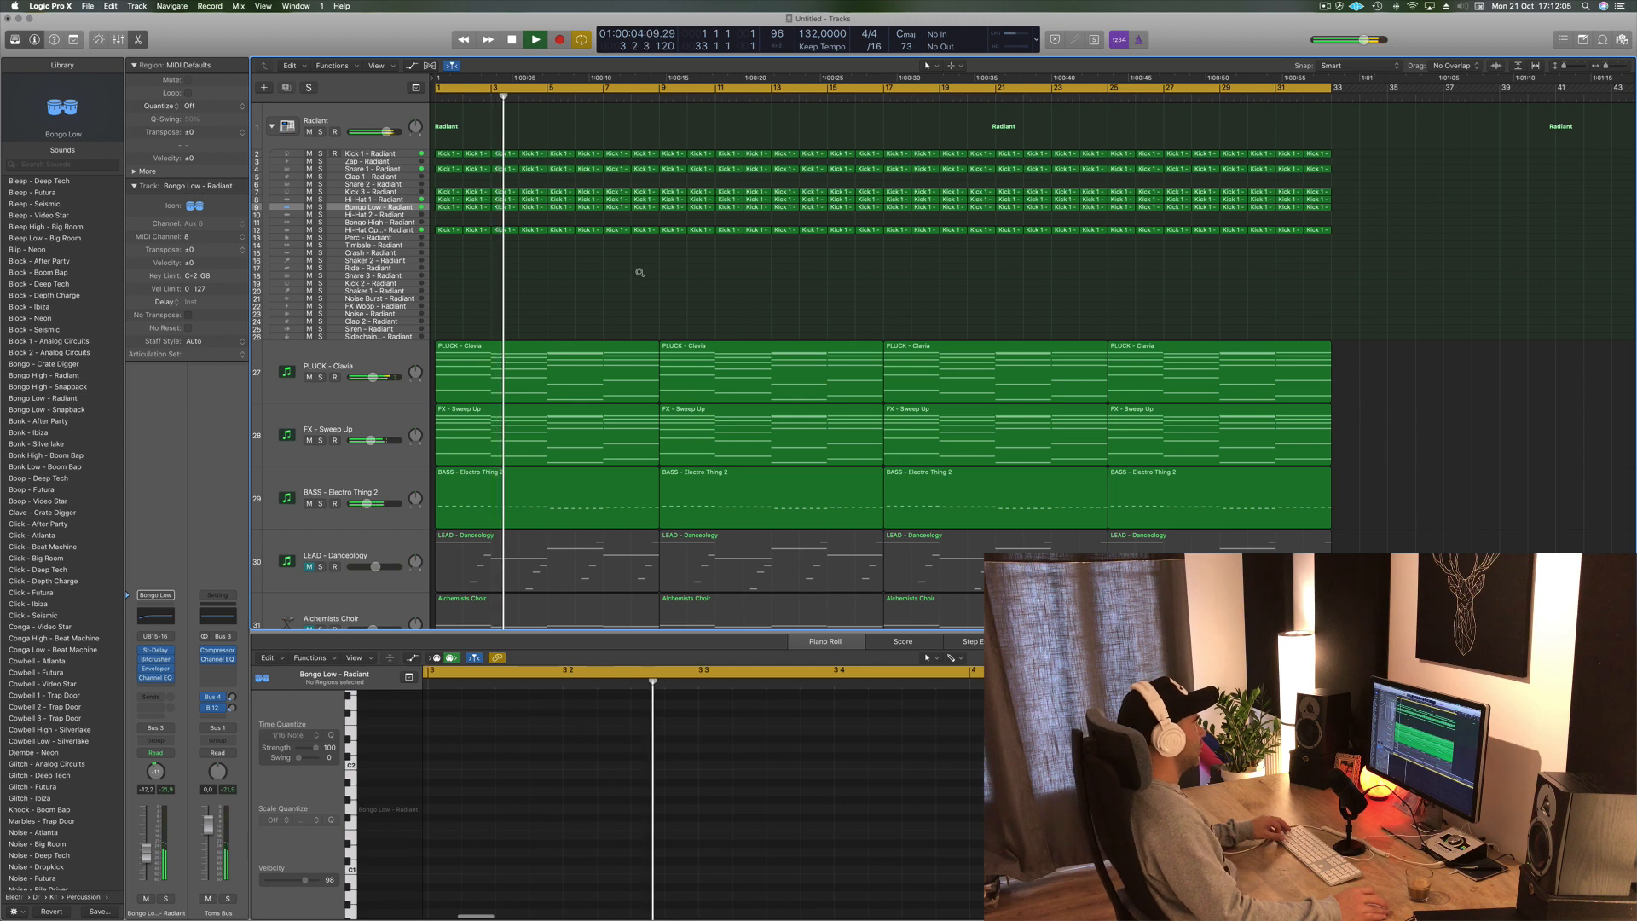
key("space")
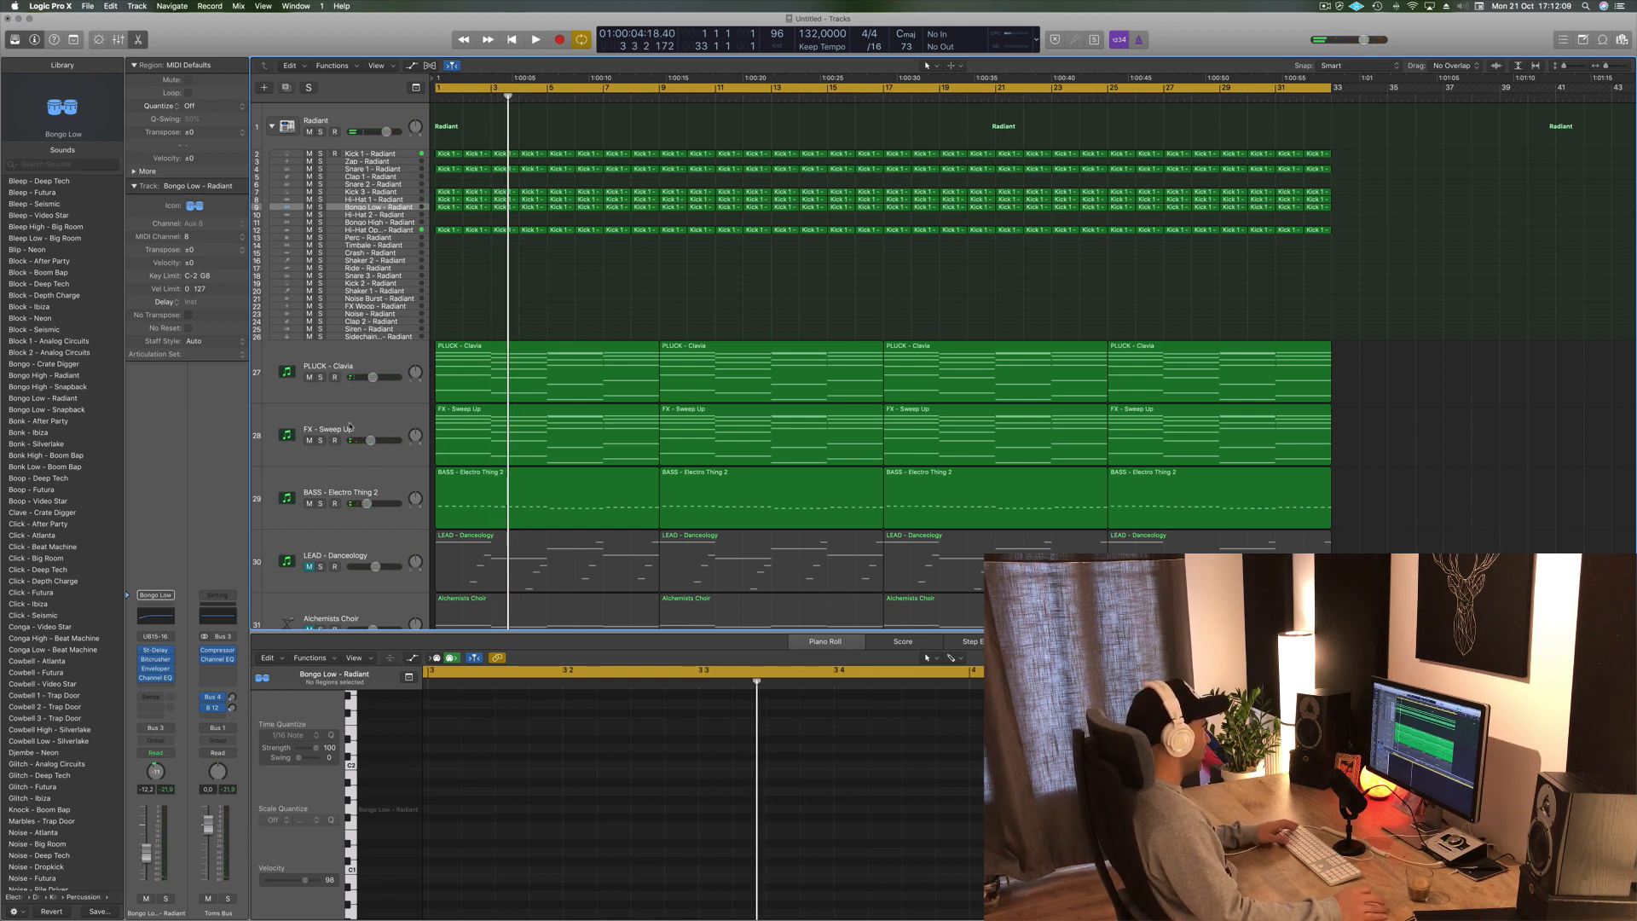
key("Return")
key("space")
- Select the FX - Sweep Up track and set its automation mode to Touch
left_click(376, 423)
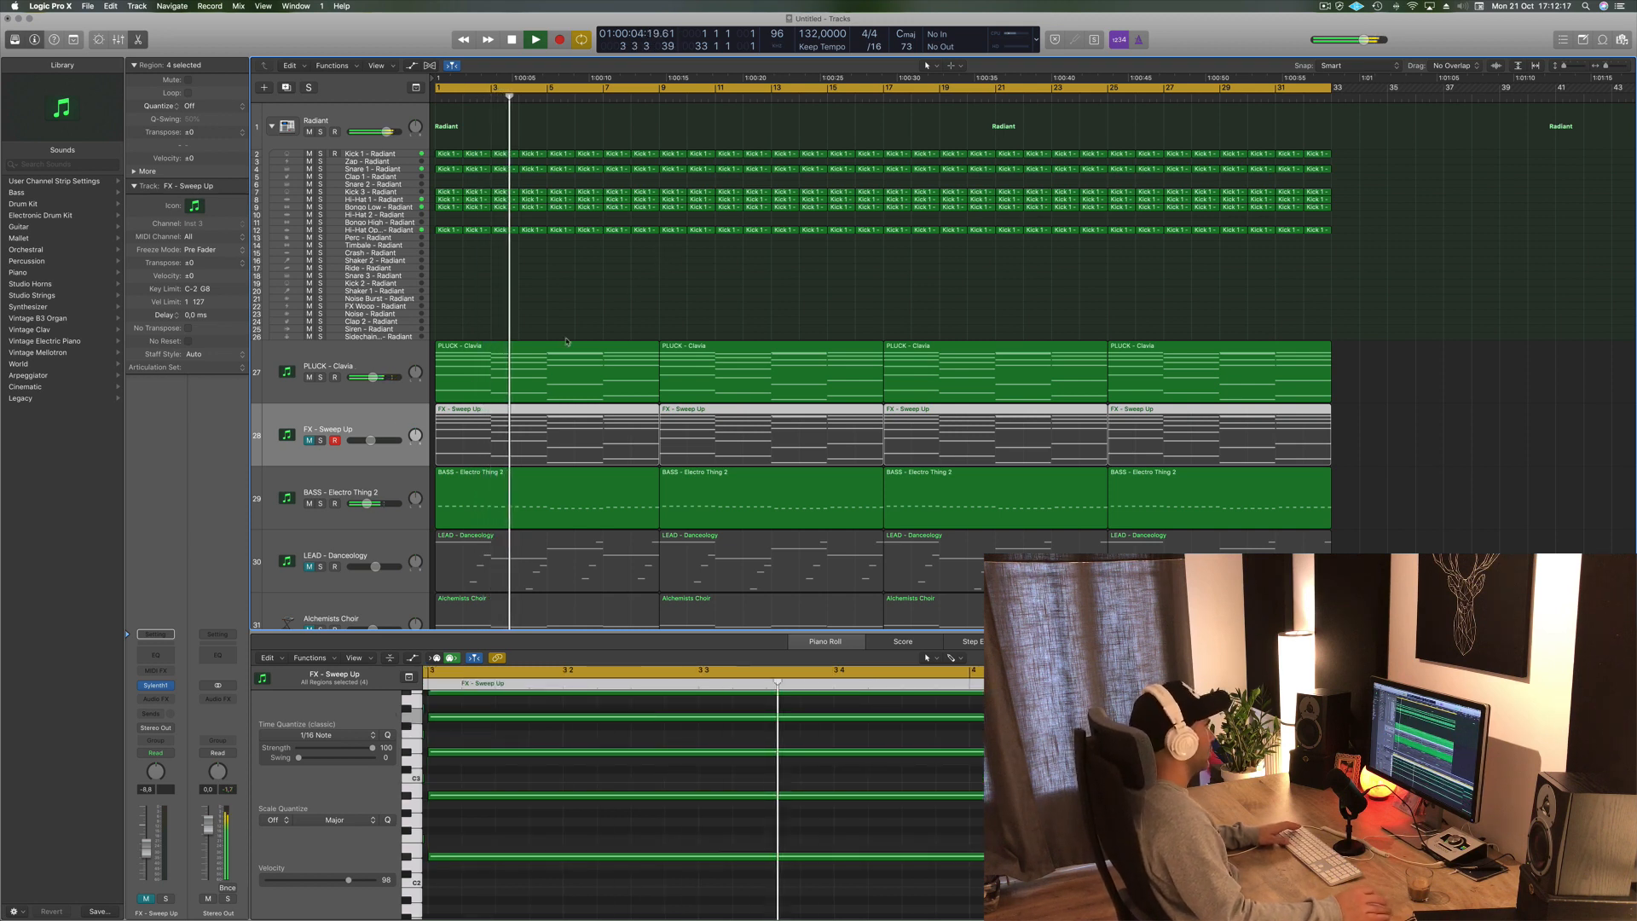
key("space")
key("space")
left_click(308, 439)
key("space")
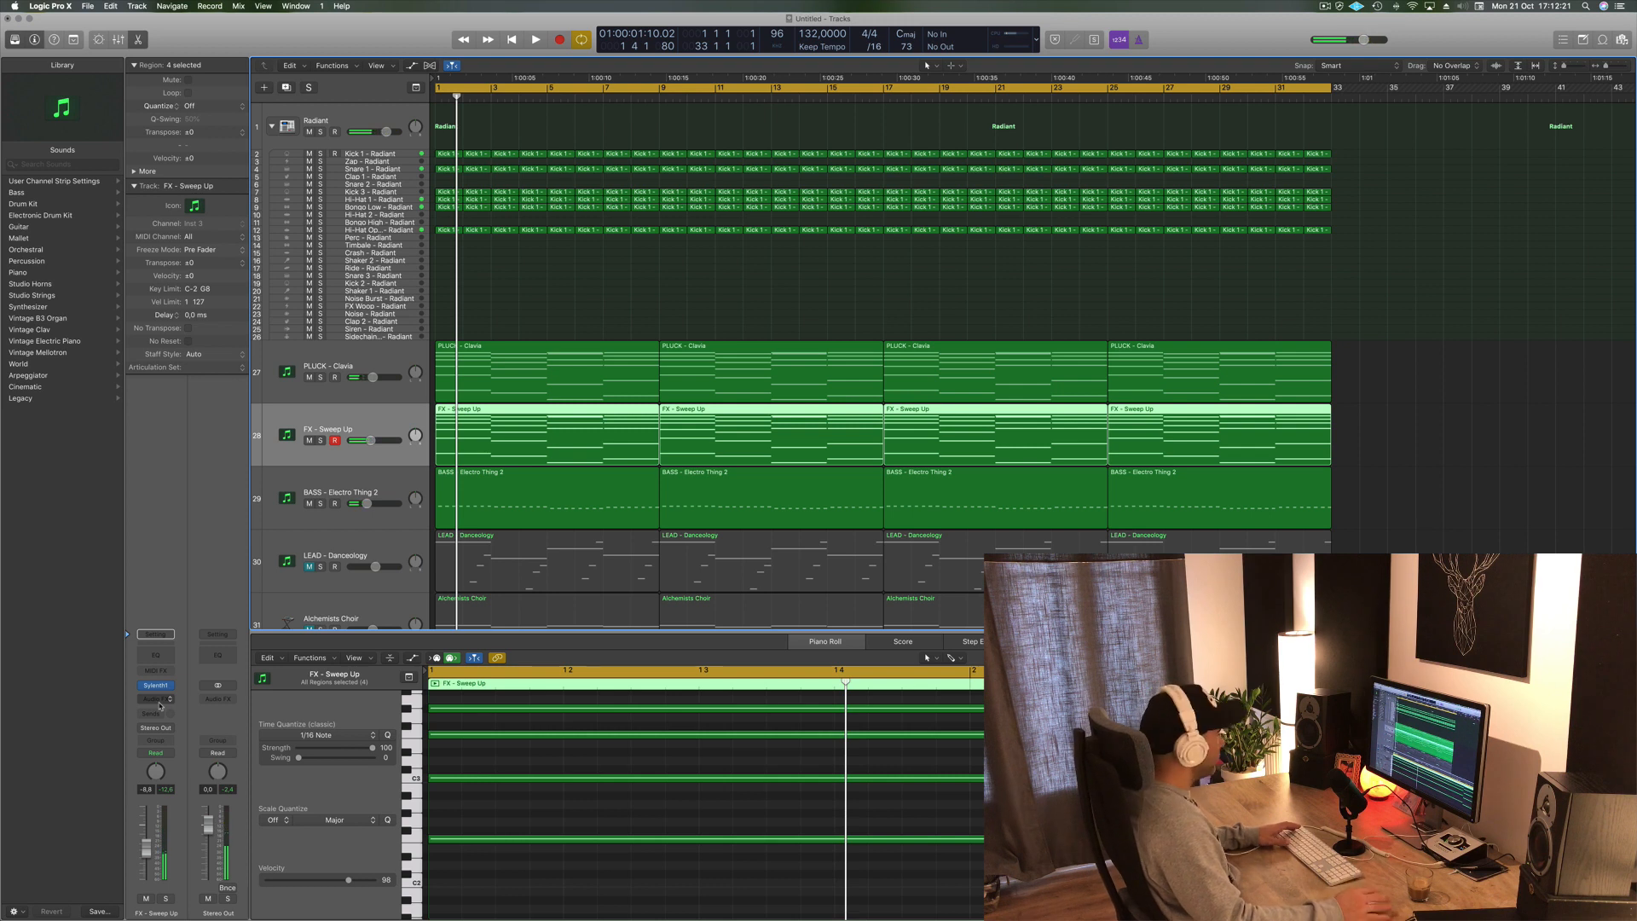
left_click(156, 752)
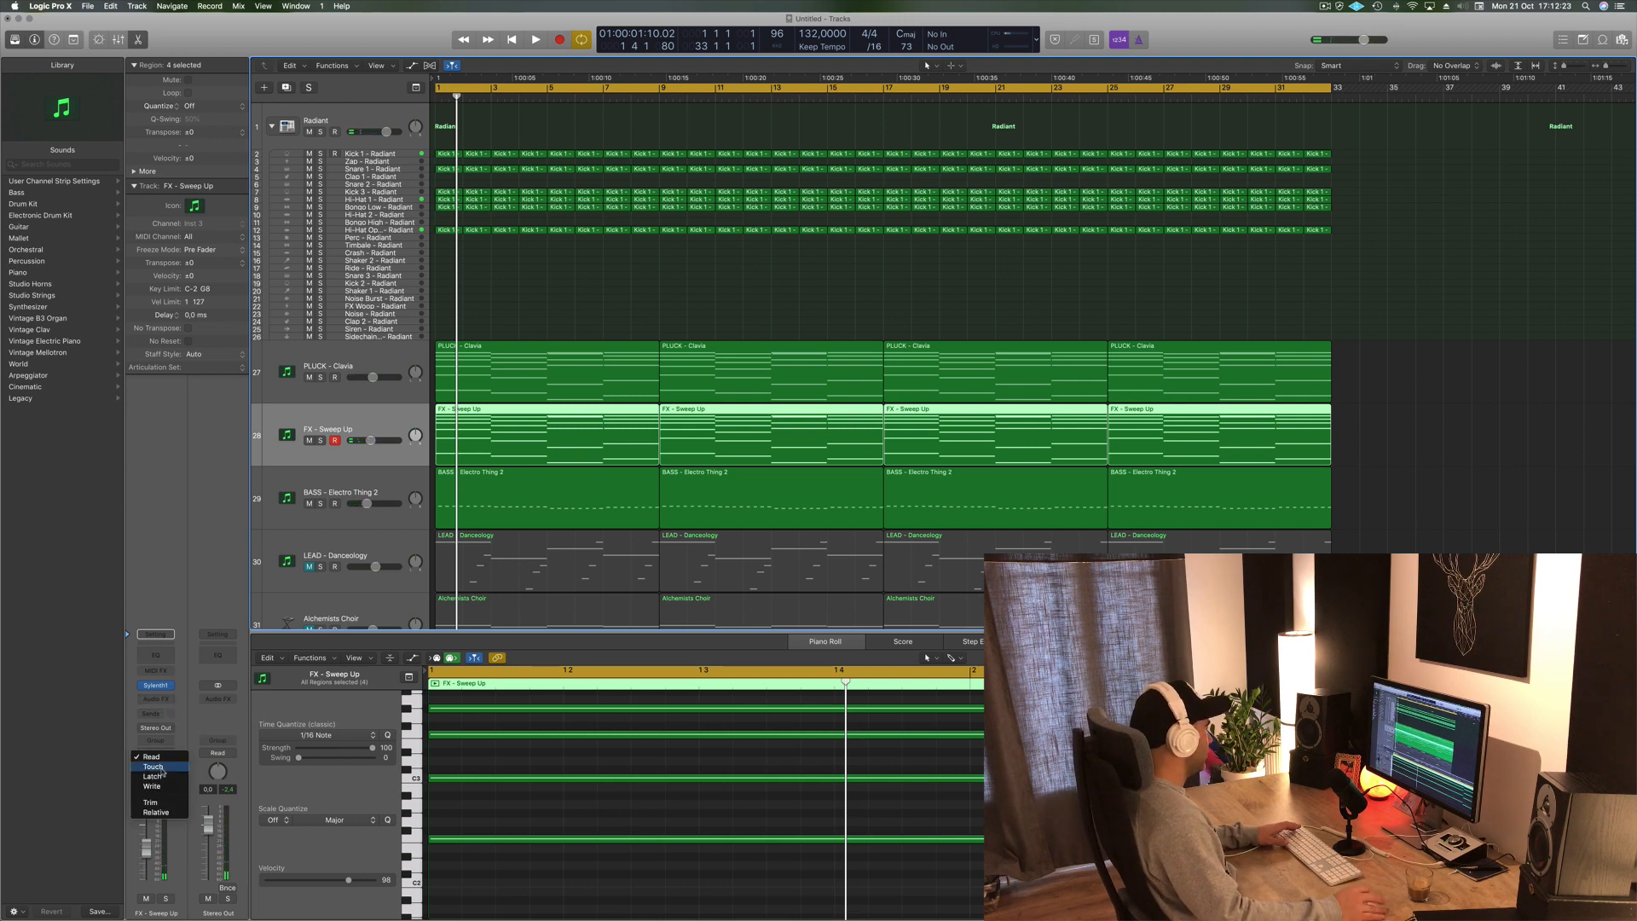
left_click(154, 767)
- Select the PLUCK - Clavia track and set its automation mode to Touch
scroll(364, 390, "right", 1)
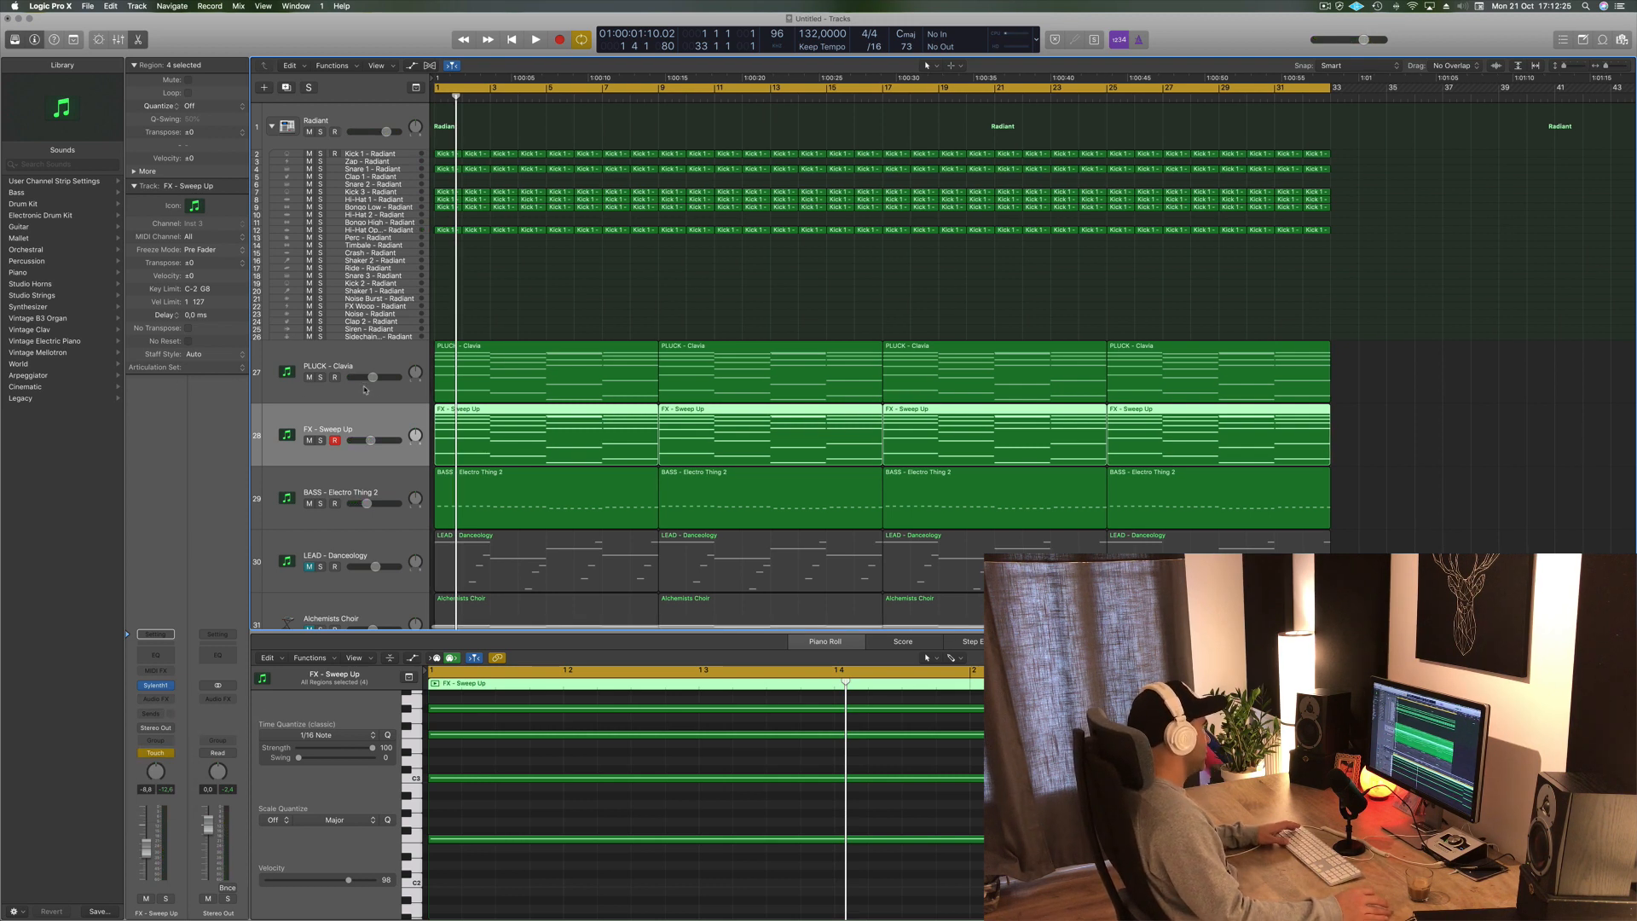
left_click(402, 386)
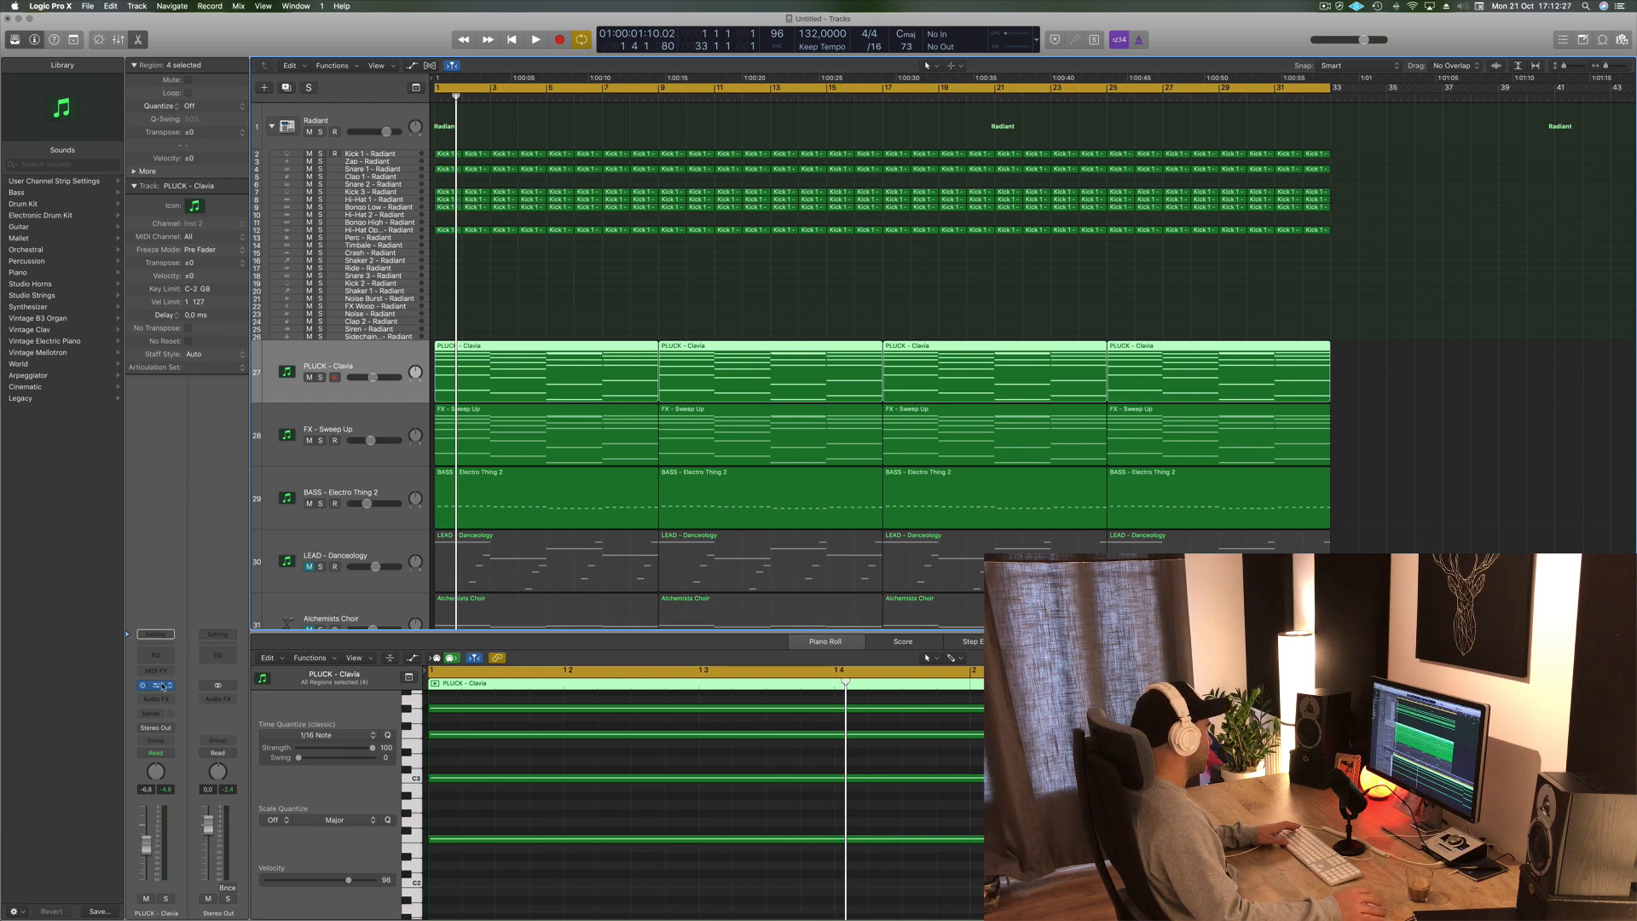
left_click(383, 423)
left_click(381, 390)
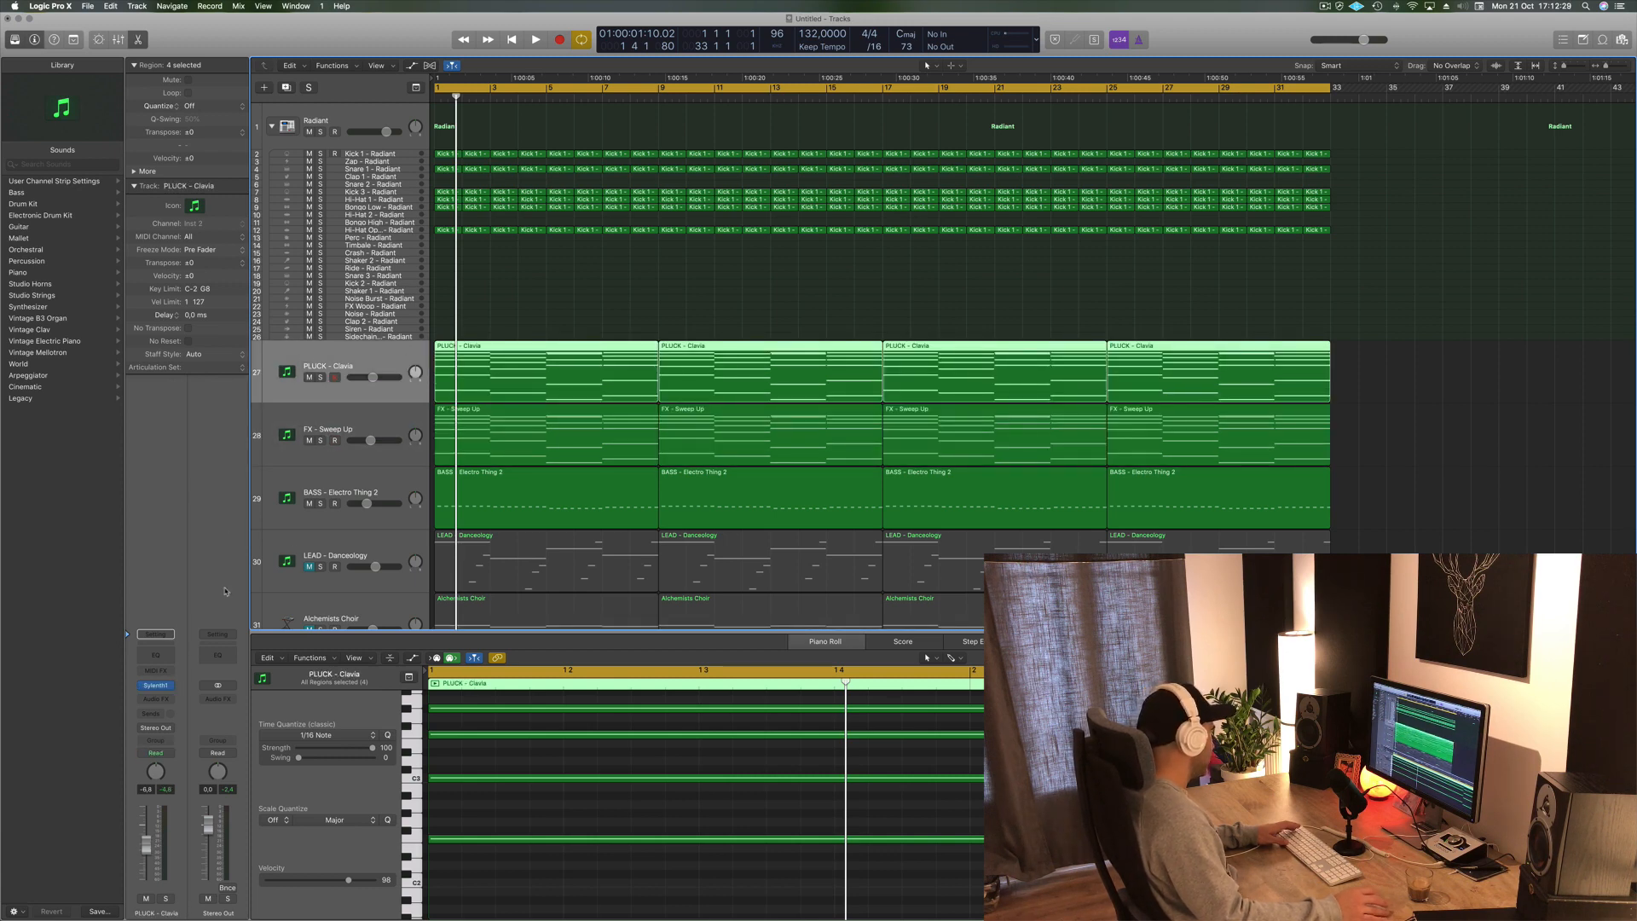
left_click(169, 729)
left_click(171, 730)
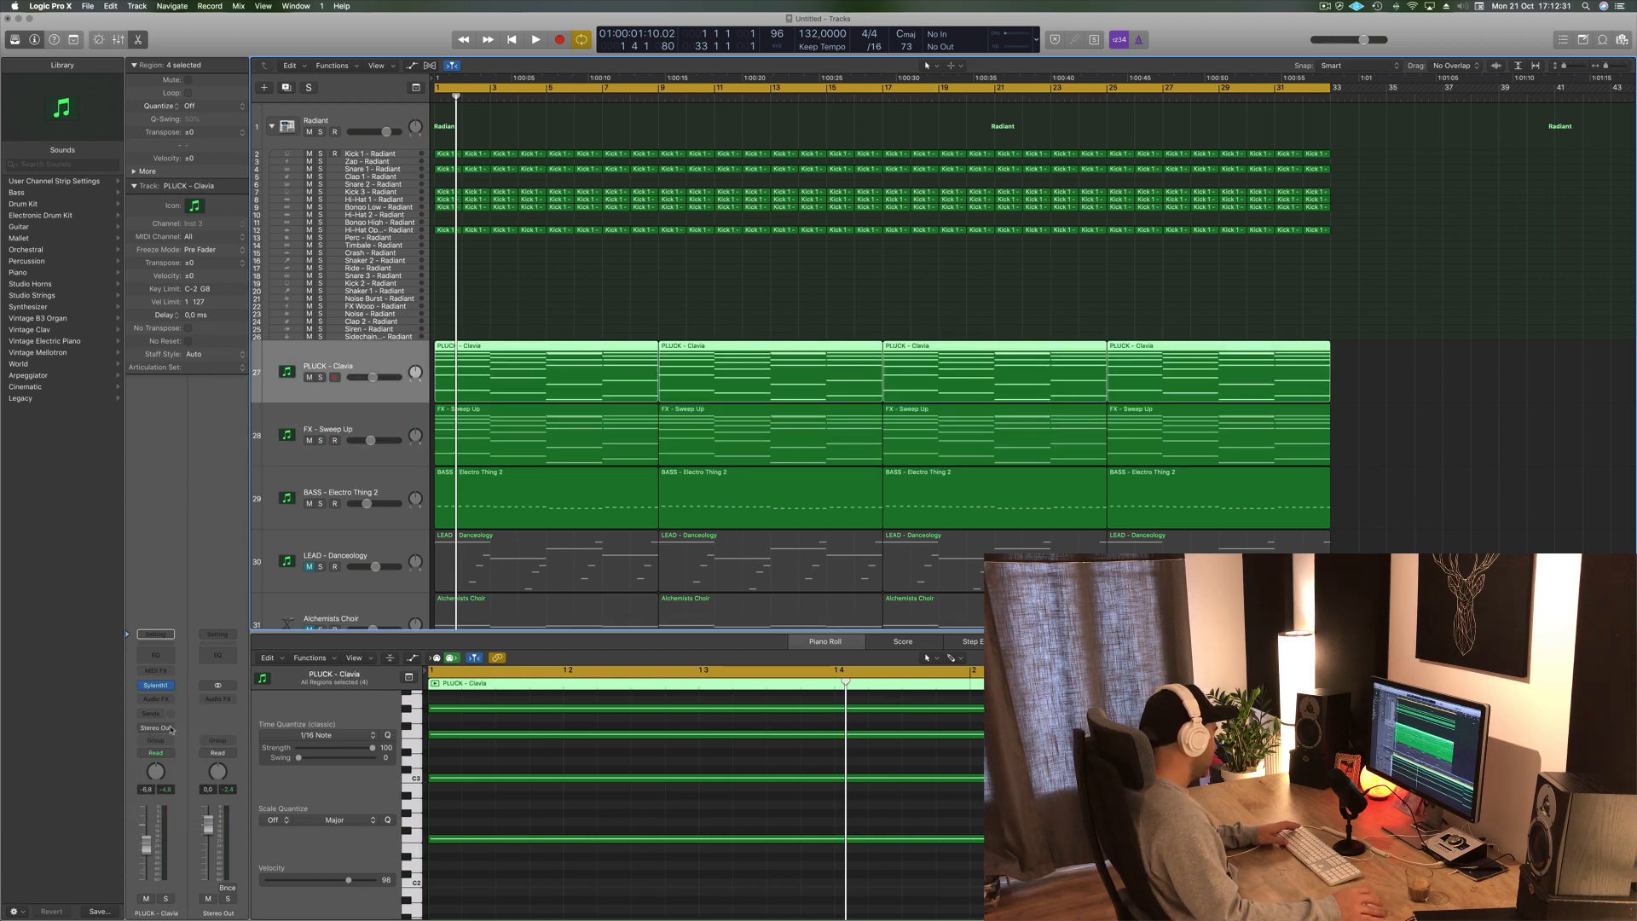
- Open the PLUCK - Clavia track's Sylenth1 instrument and turn its filter cutoff knob during playback
left_click(156, 684)
key("space")
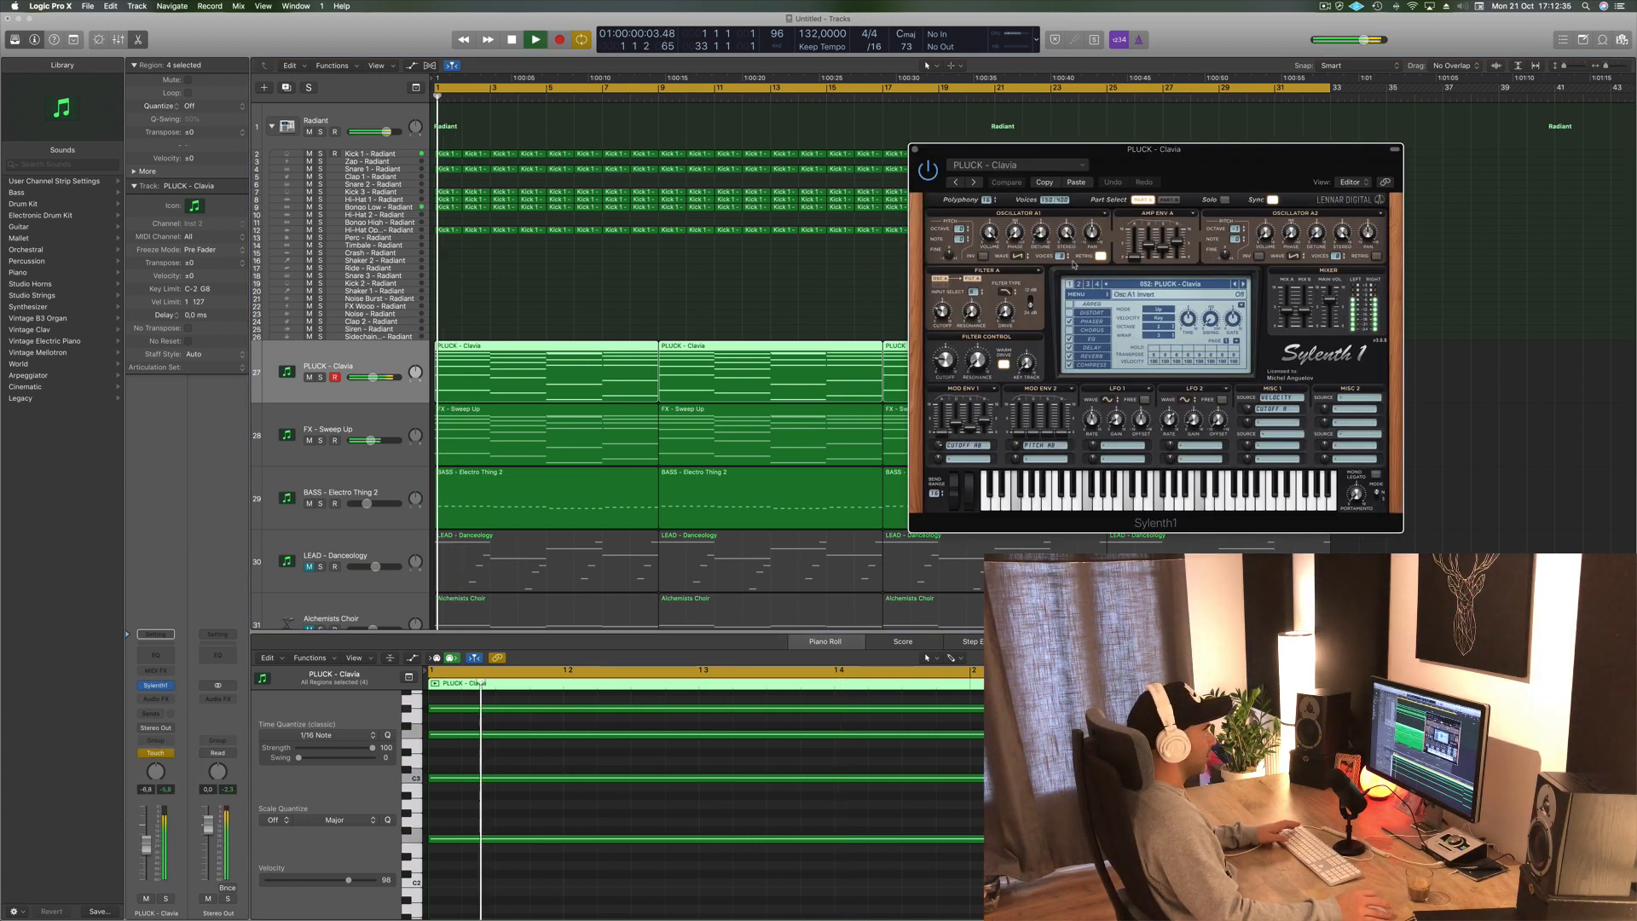
left_click_drag(943, 365, 944, 390)
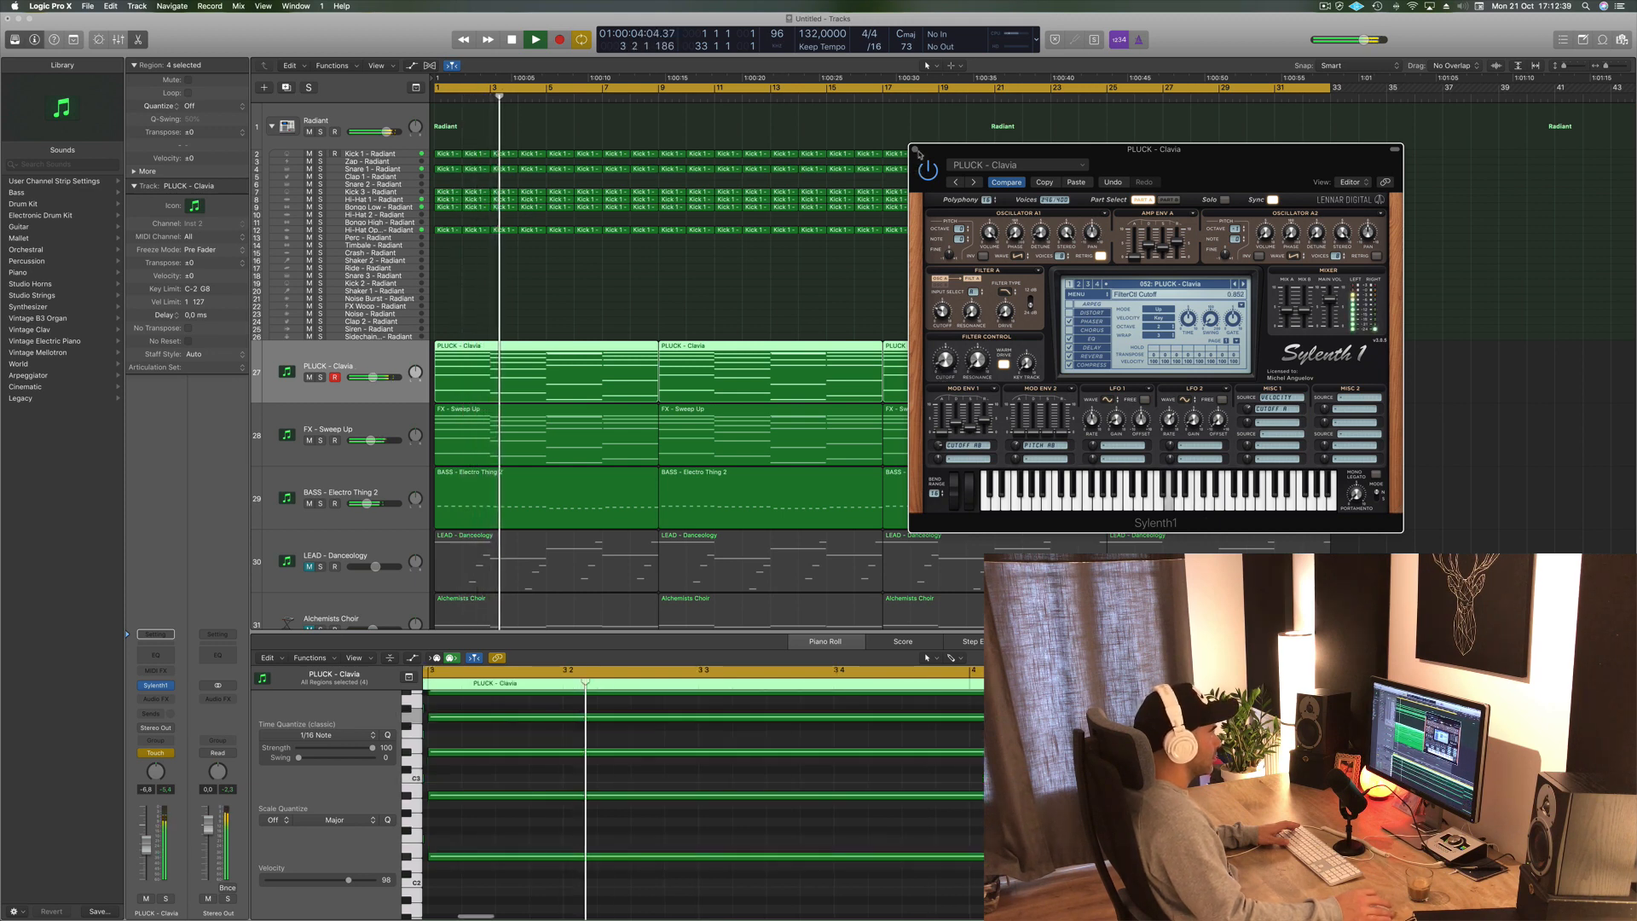
left_click(914, 149)
key("space")
- Inspect the FX - Sweep Up track's Sylenth1 instrument window during playback
left_click(380, 414)
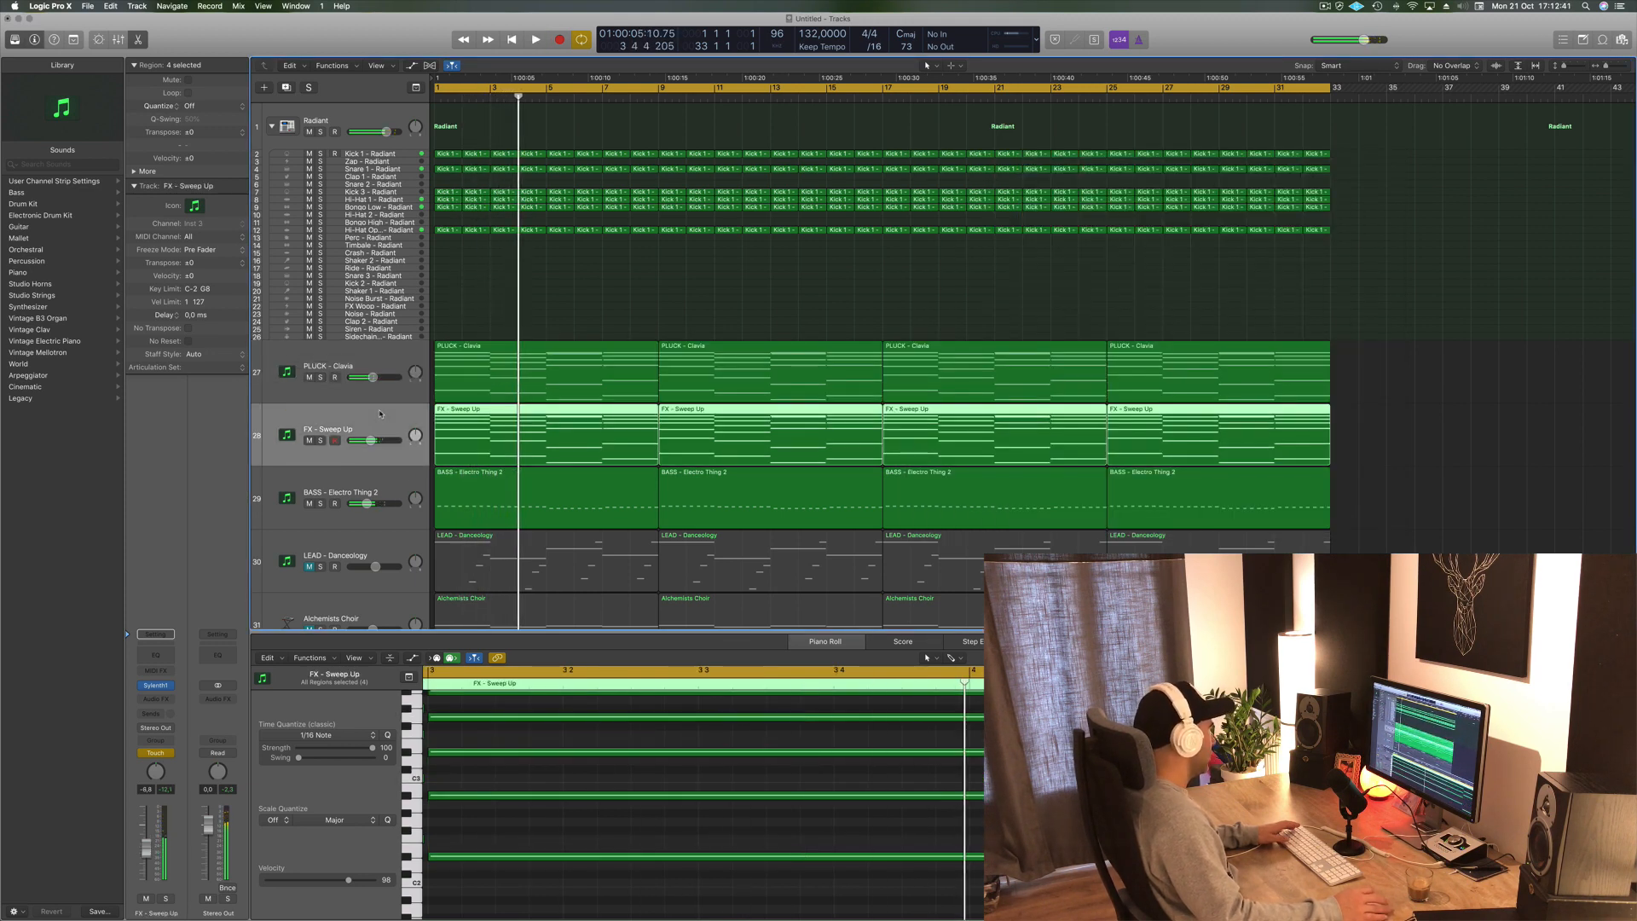
key("space")
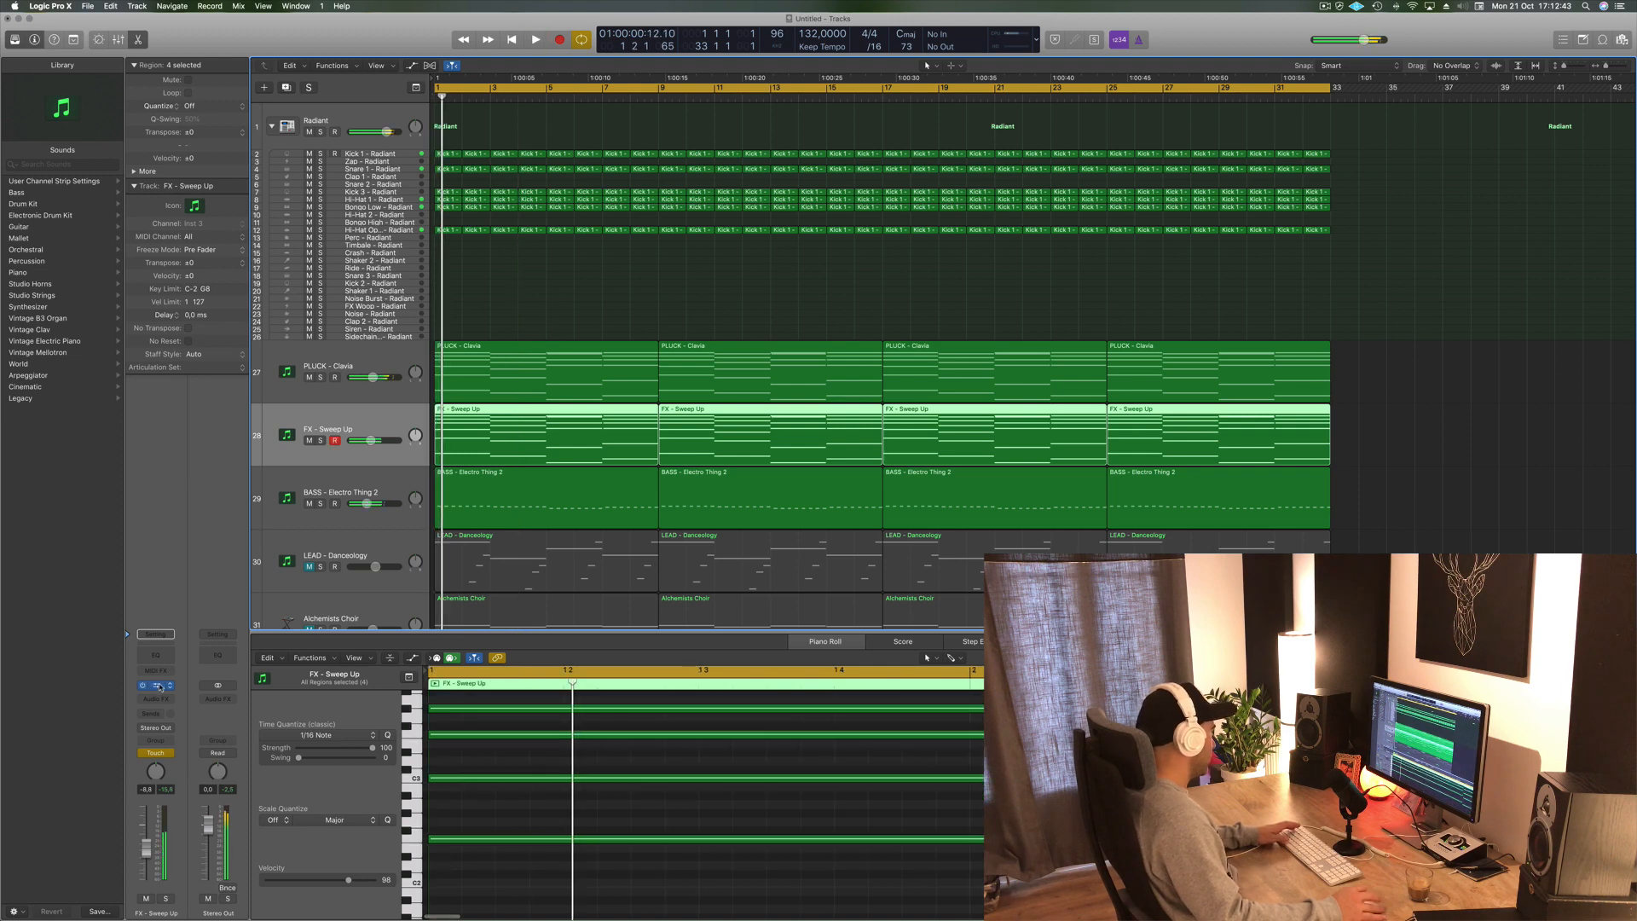
left_click(158, 686)
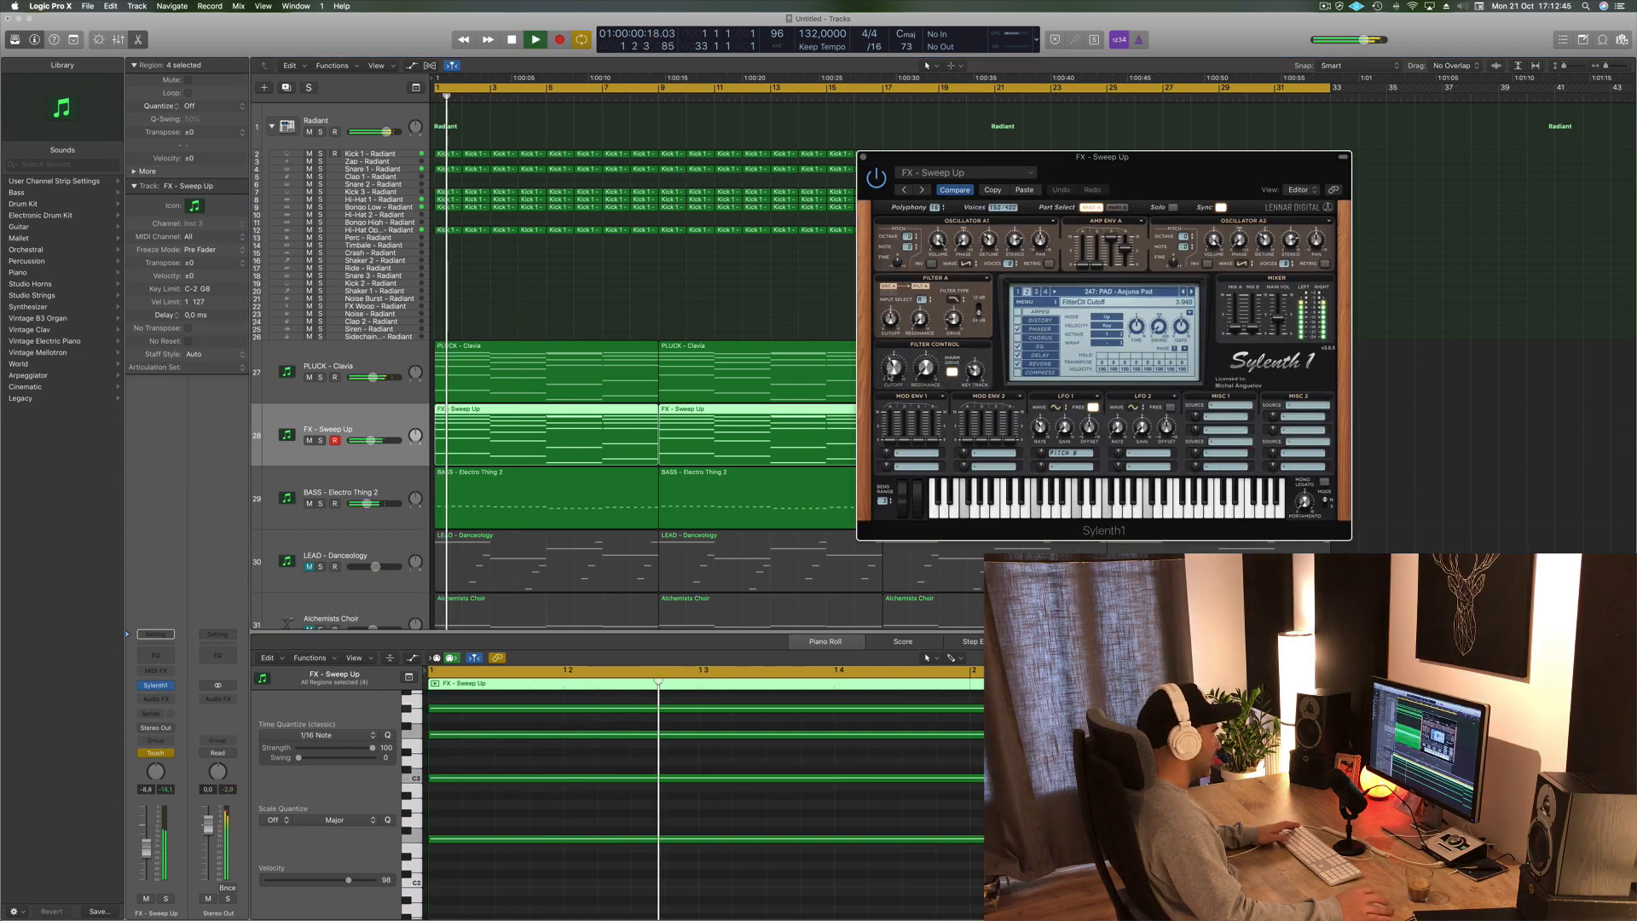
left_click(865, 158)
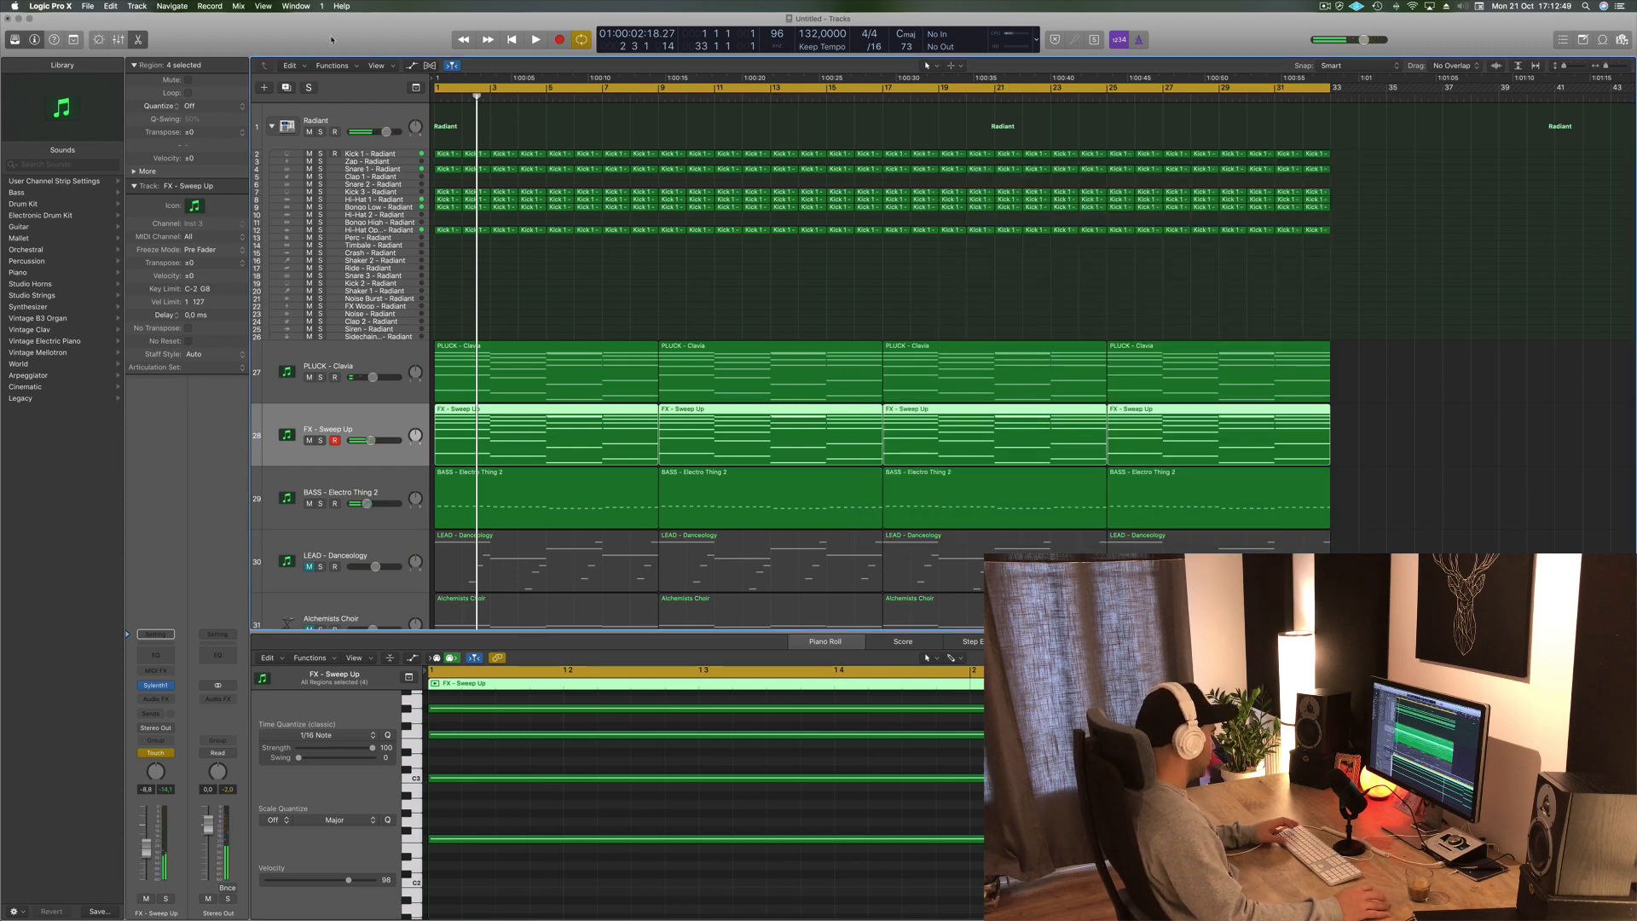
- Show track automation and zoom in on the FX - Sweep Up track
key("s")
key("s")
key("a")
key("z")
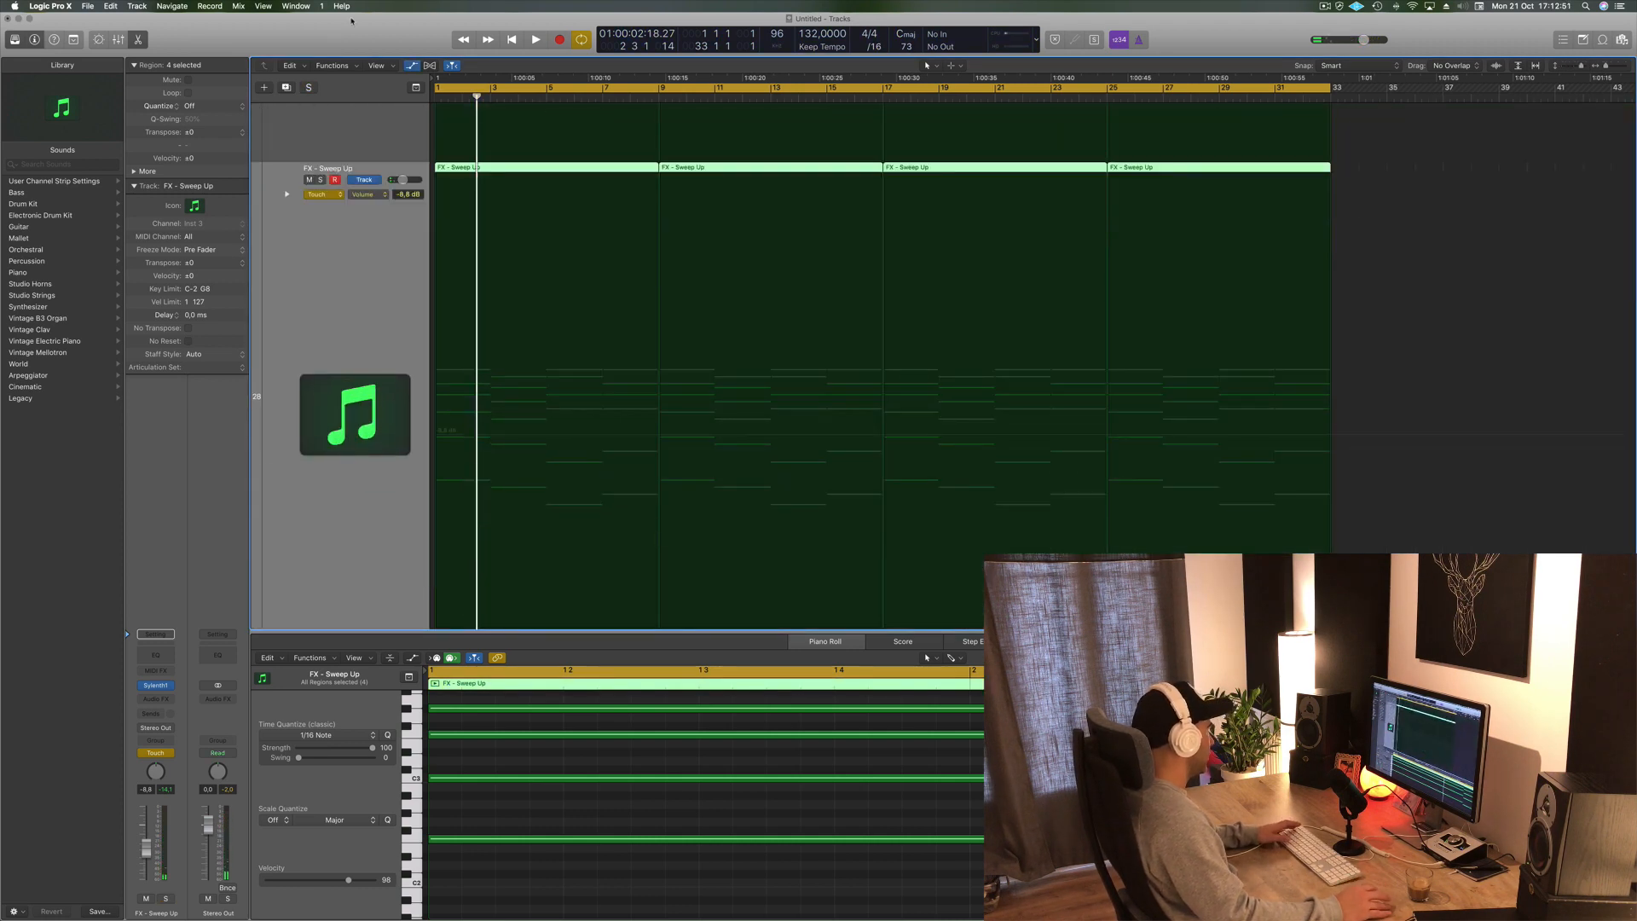
key("z")
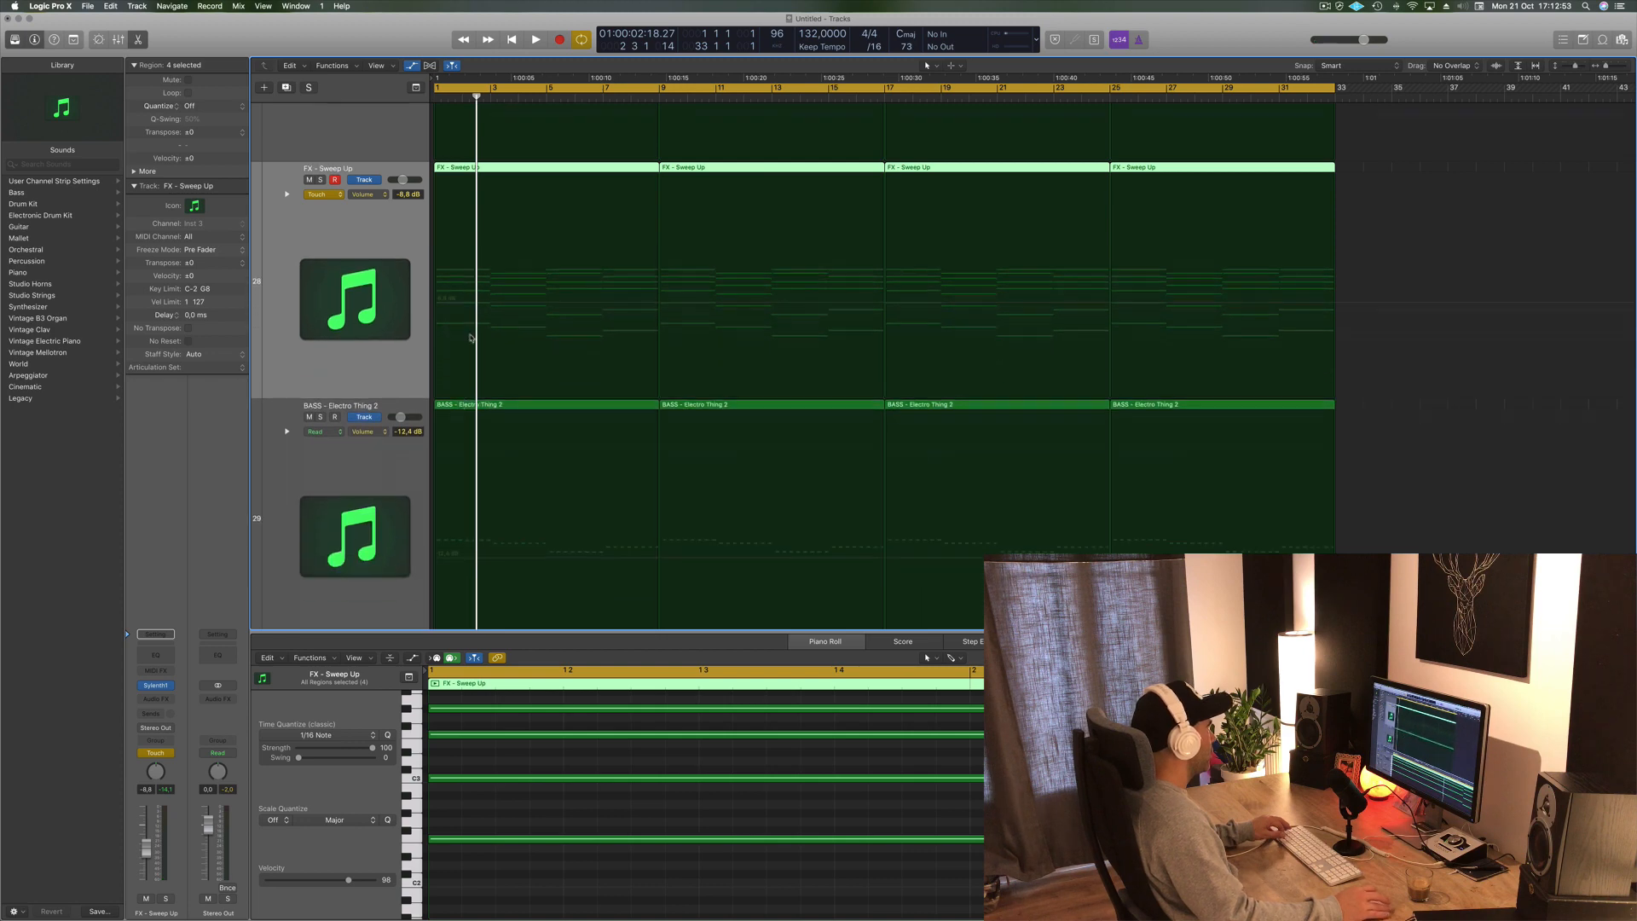
- Show the arrangement toolbar and select the PLUCK - Clavia track
key("ctrl+alt+super+t")
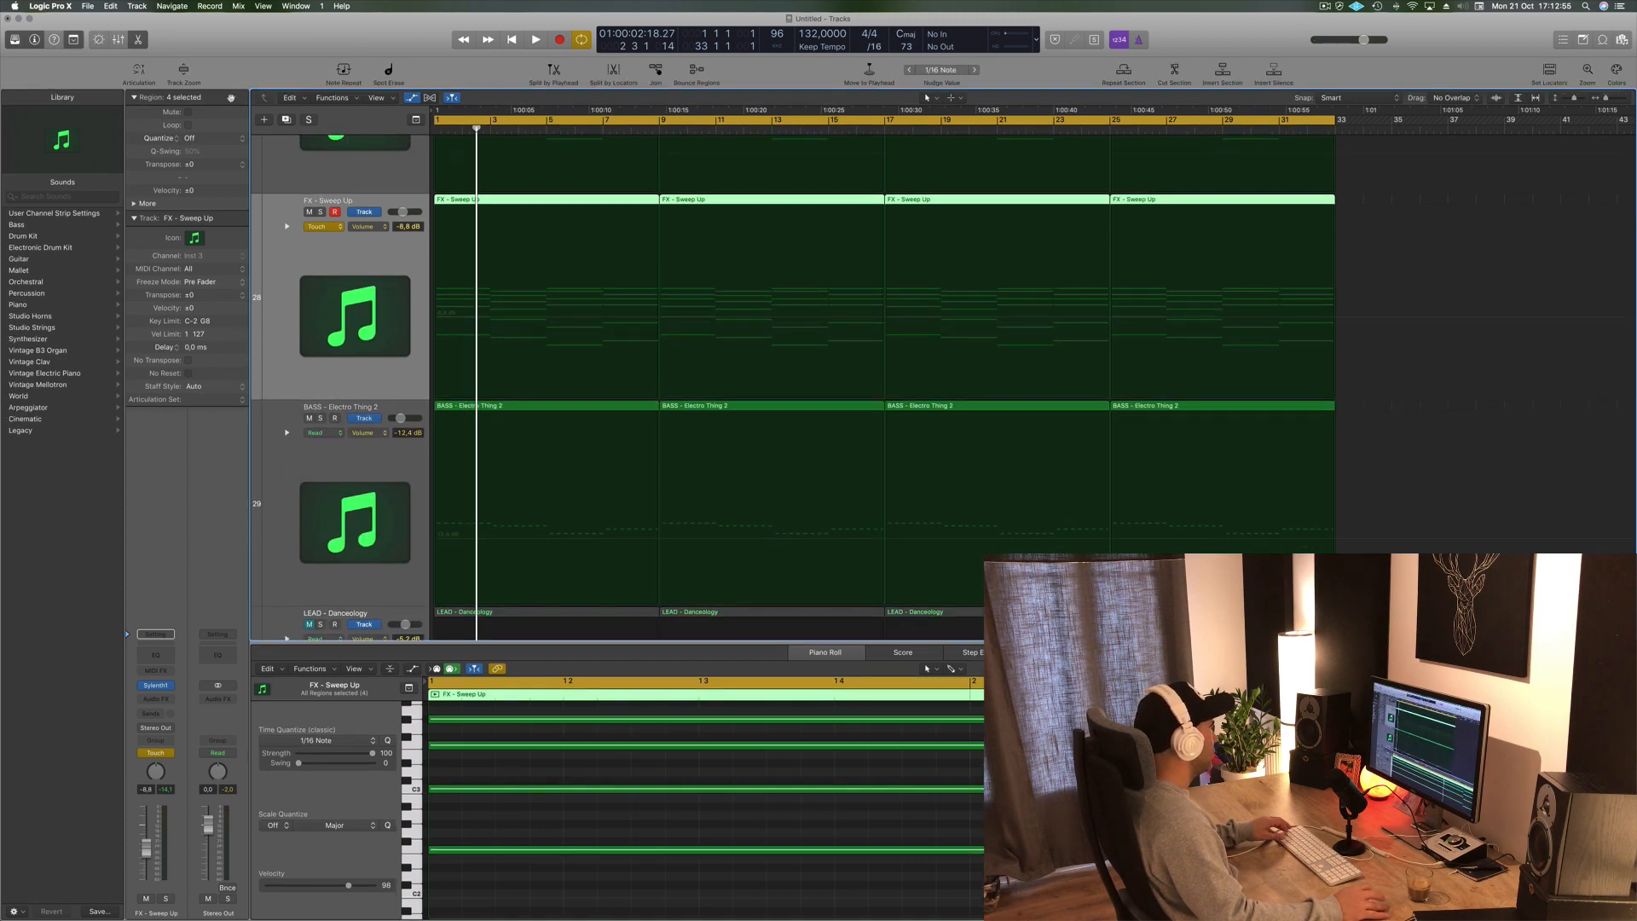
scroll(409, 389, "up", 5)
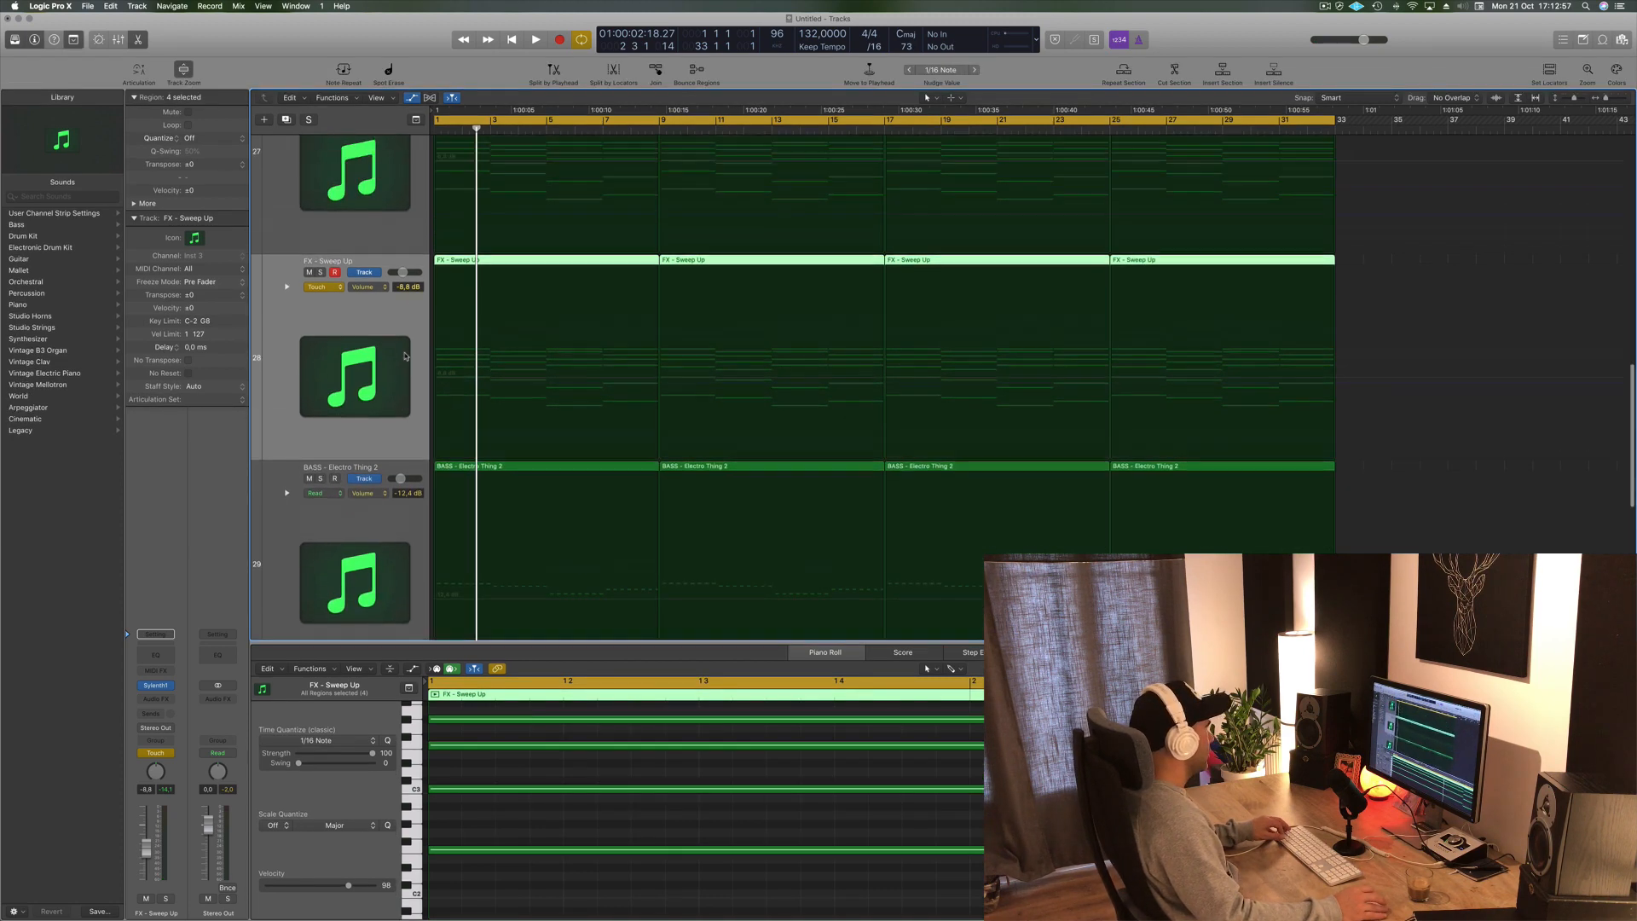
scroll(405, 352, "down", 6)
scroll(404, 352, "down", 5)
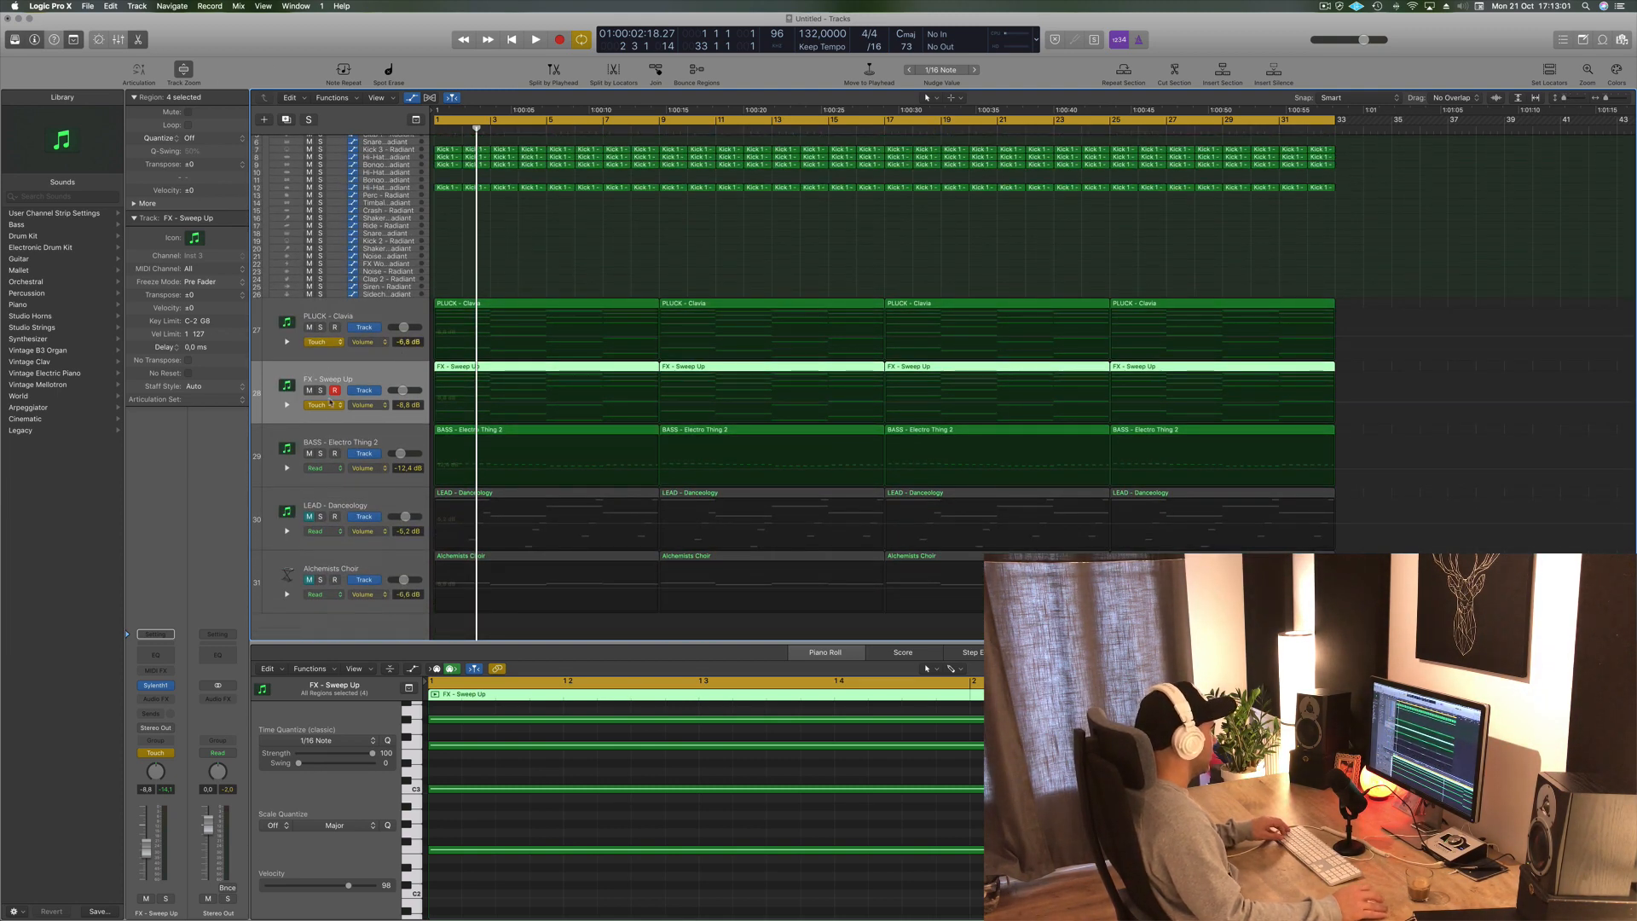
left_click(378, 355)
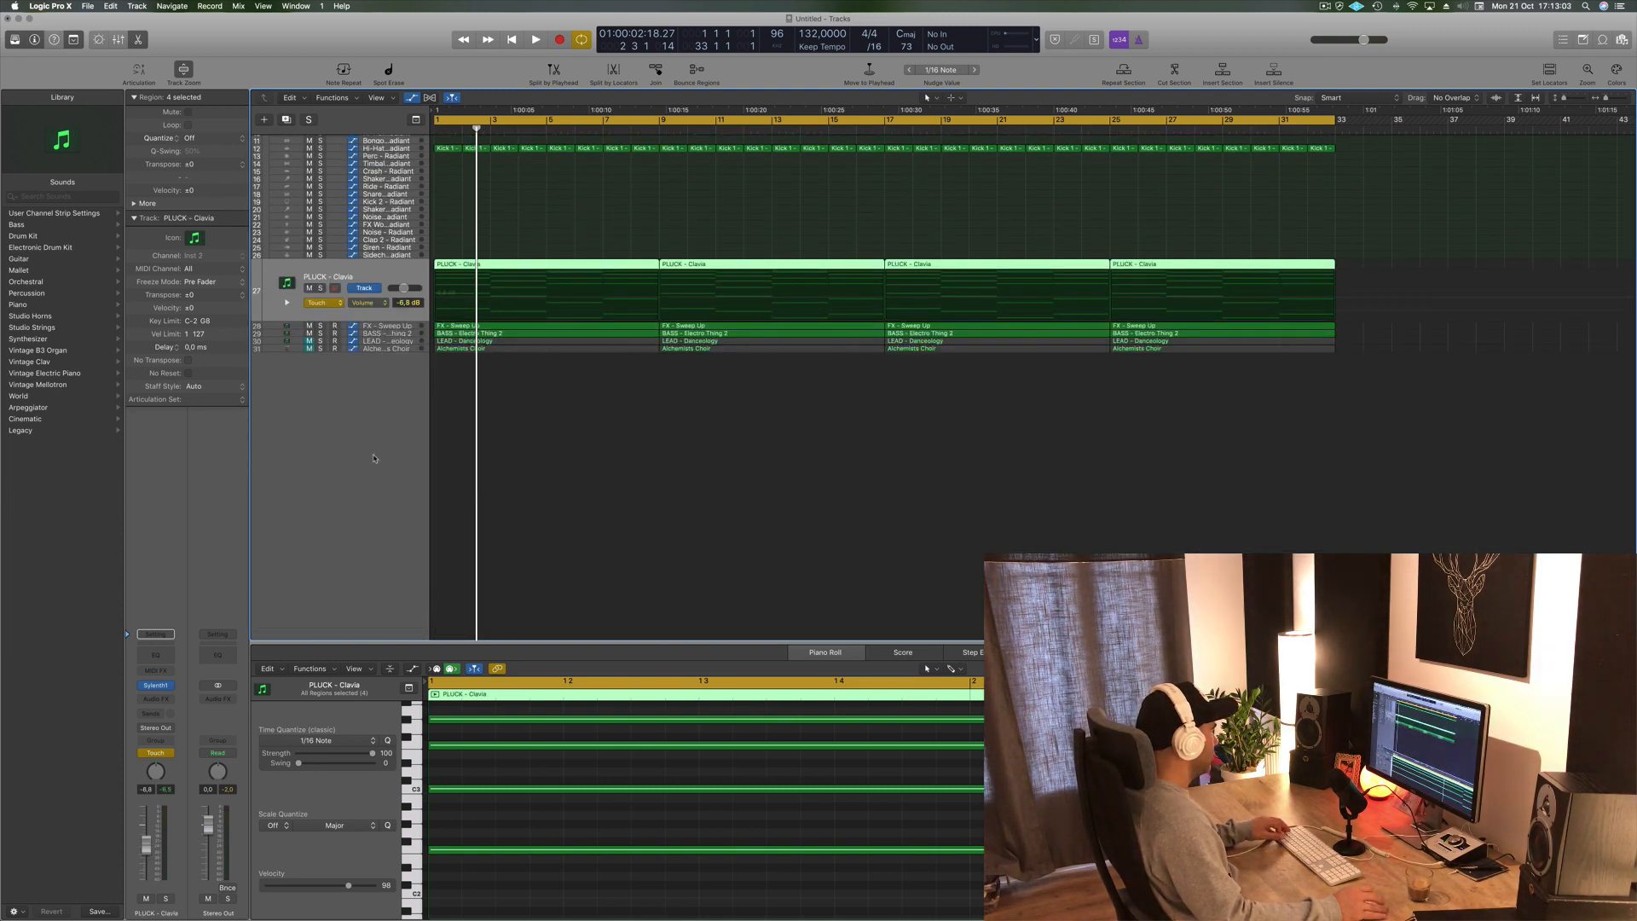
scroll(374, 458, "up", 5)
scroll(376, 457, "up", 4)
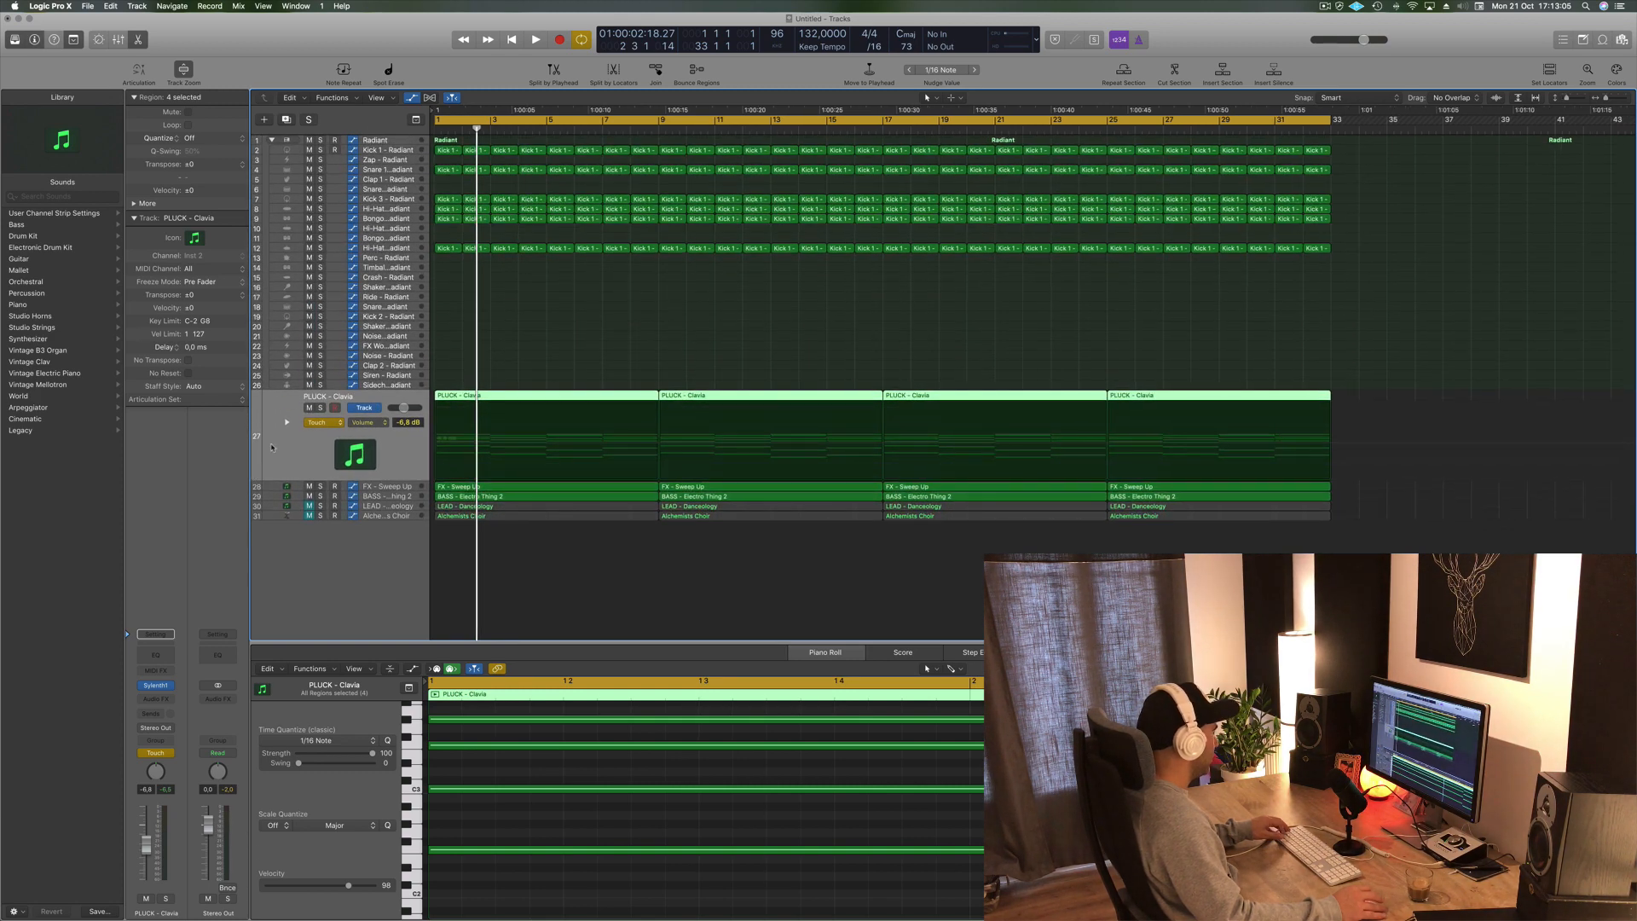
- Expand the PLUCK - Clavia Sylenth1 FilterCtl Cutoff automation lane and move its first point to the left
left_click(286, 423)
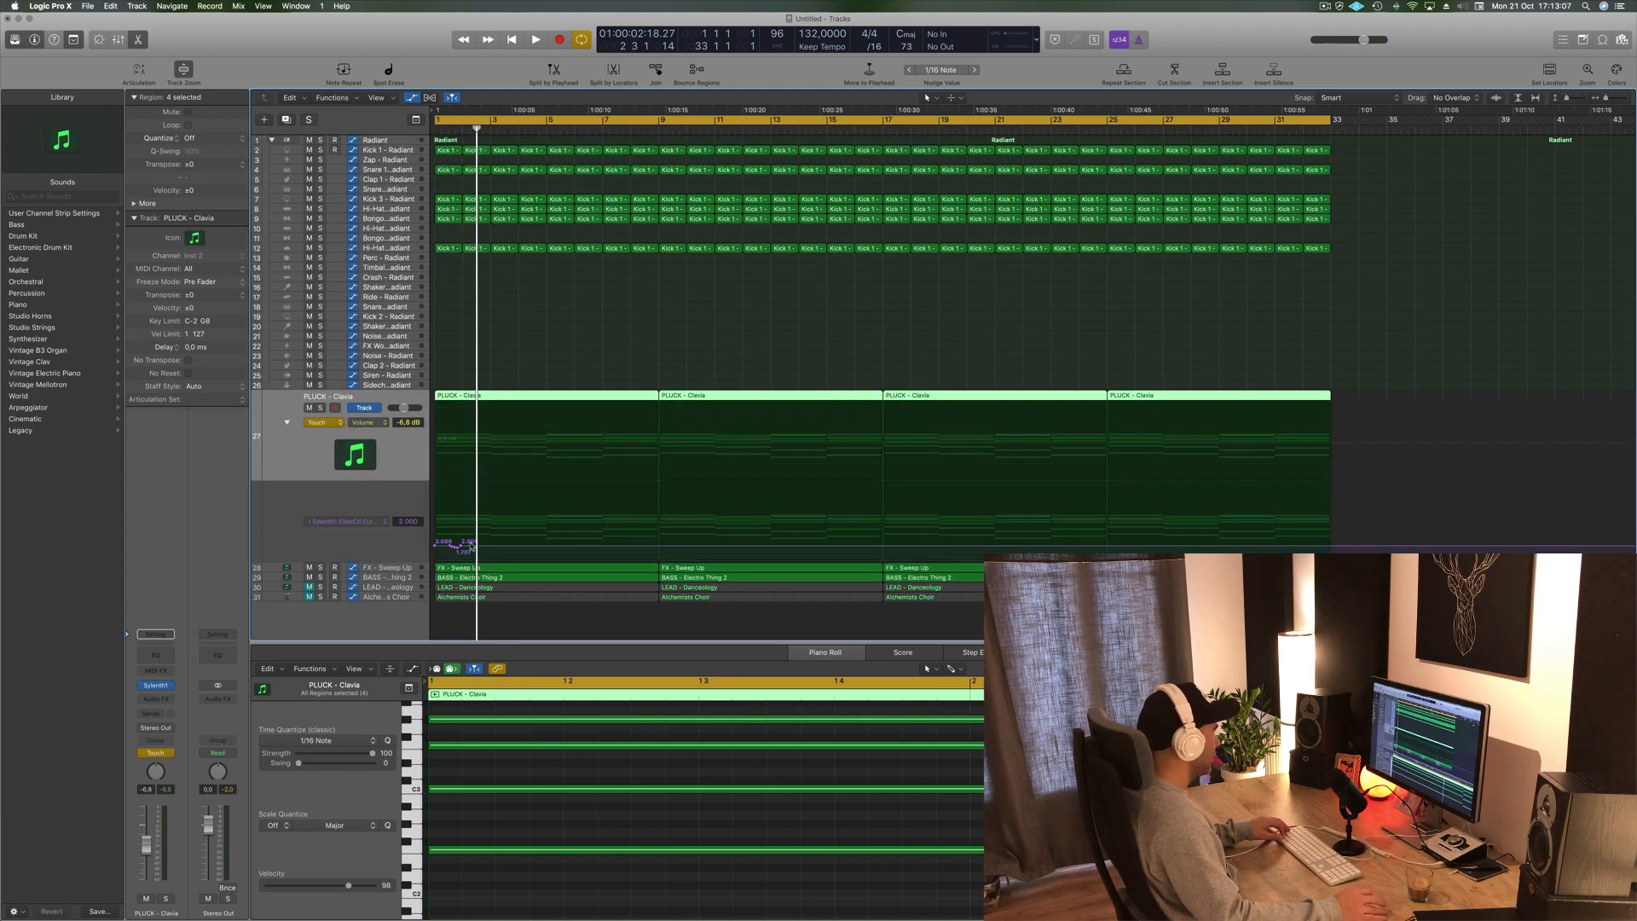
left_click_drag(471, 546, 439, 546)
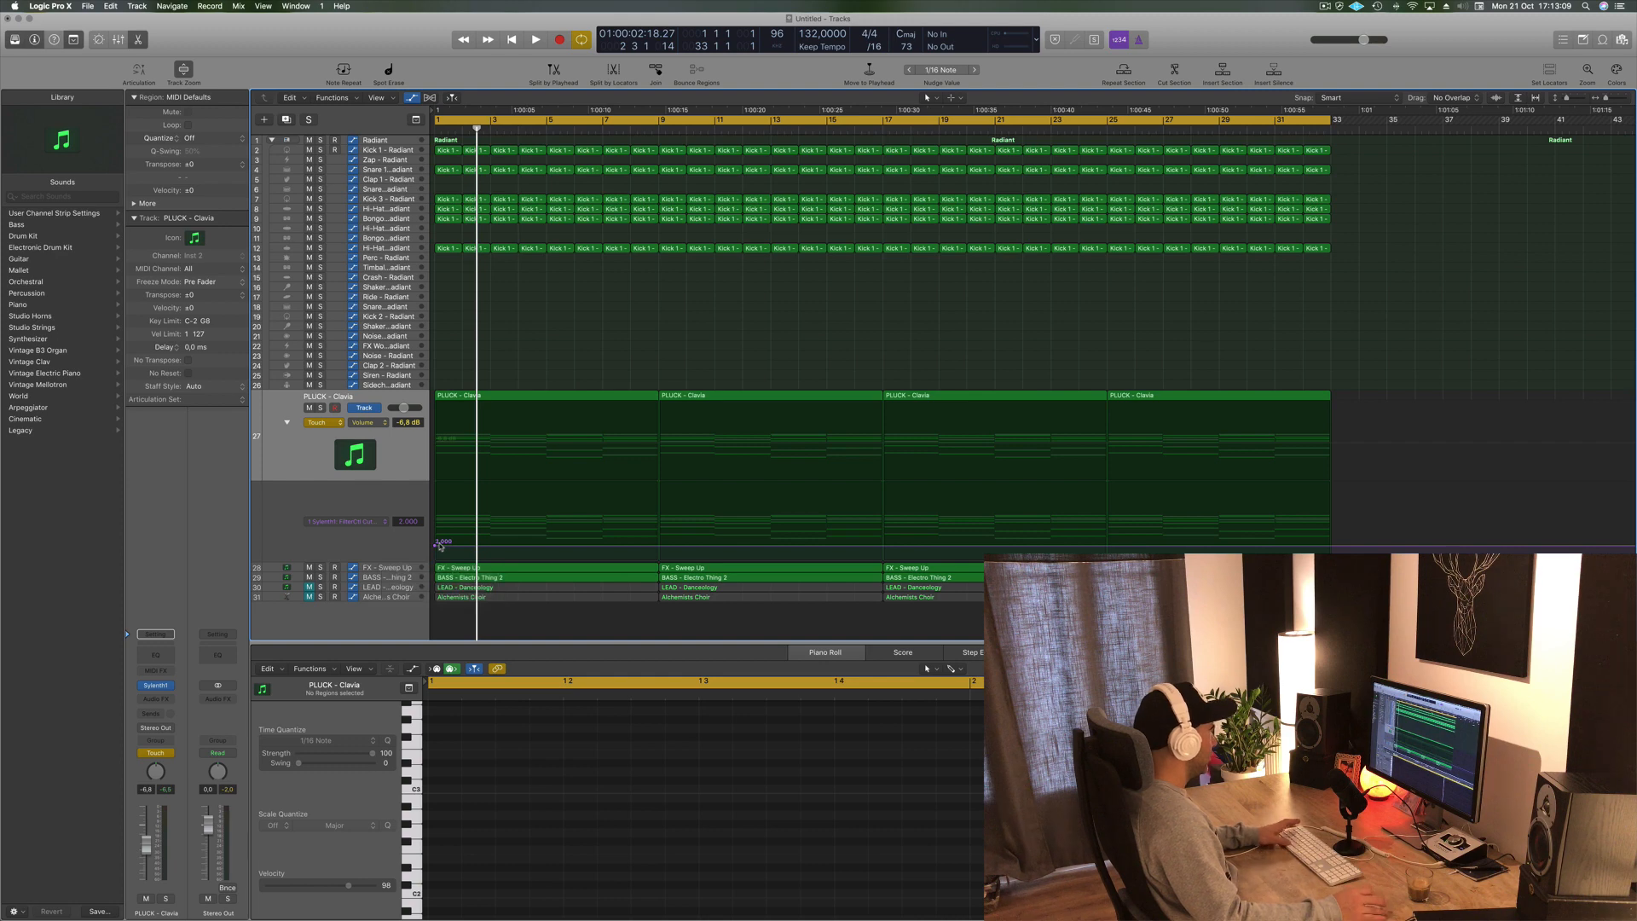
- Select the FX - Sweep Up track, show its Sylenth1 FilterCtl Cutoff automation lane and move the first point to the start
key("Return")
key("space")
left_click(384, 570)
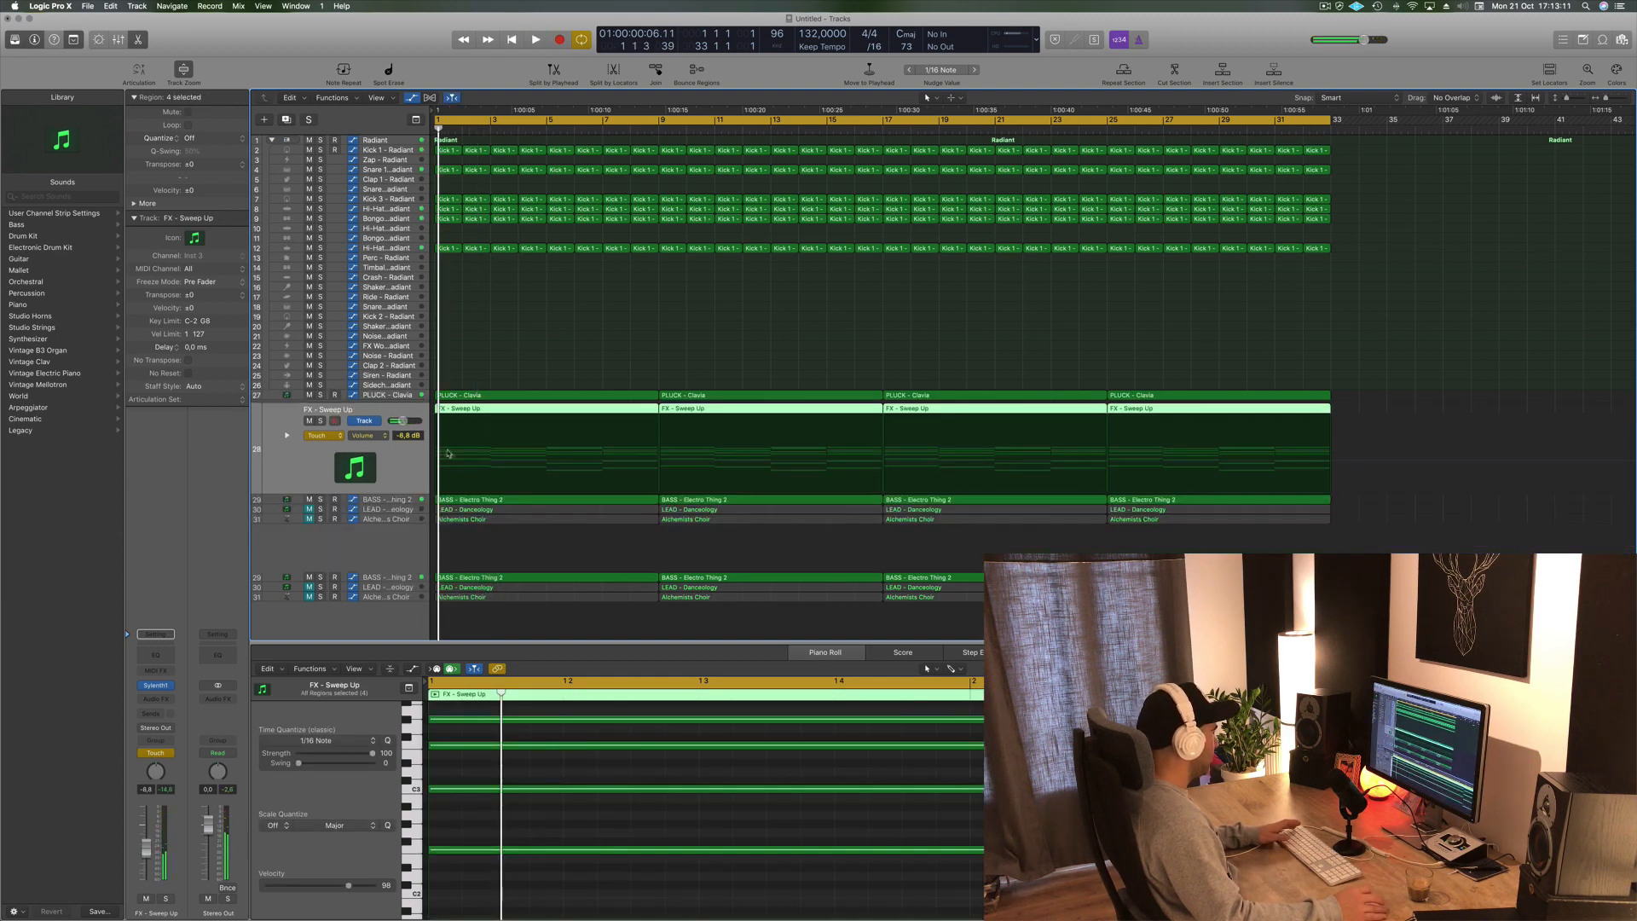
left_click(378, 437)
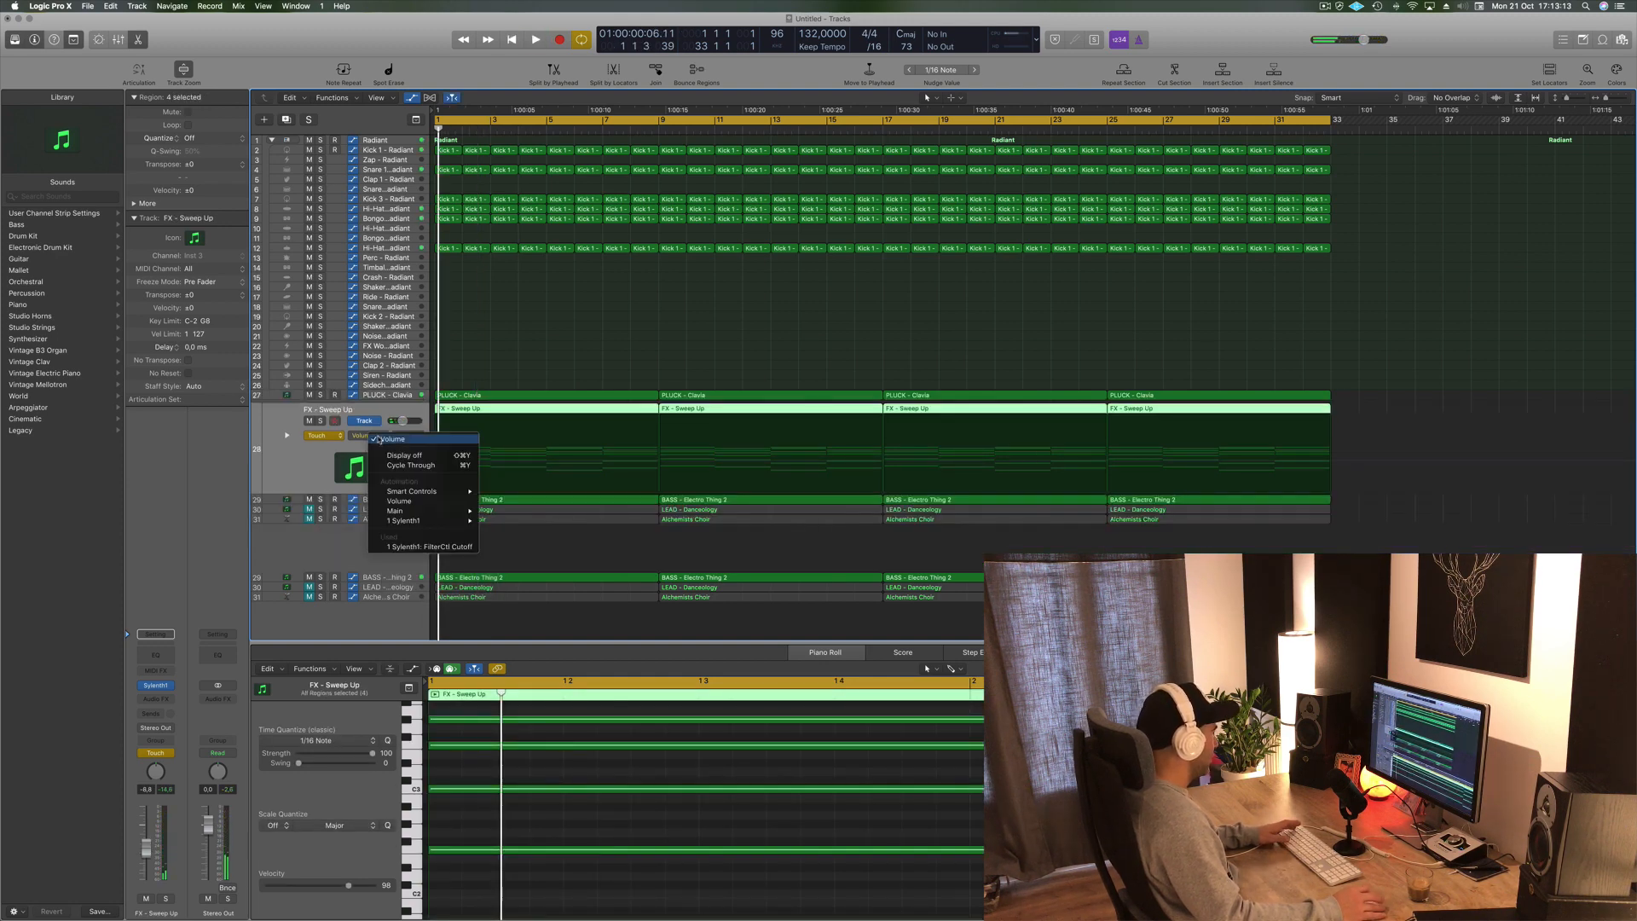
left_click(404, 546)
left_click_drag(477, 462, 435, 463)
key("space")
- Set the FX - Sweep Up automation to Read and shape the cutoff points into a rising sweep over the first bars
left_click(330, 436)
left_click(408, 452)
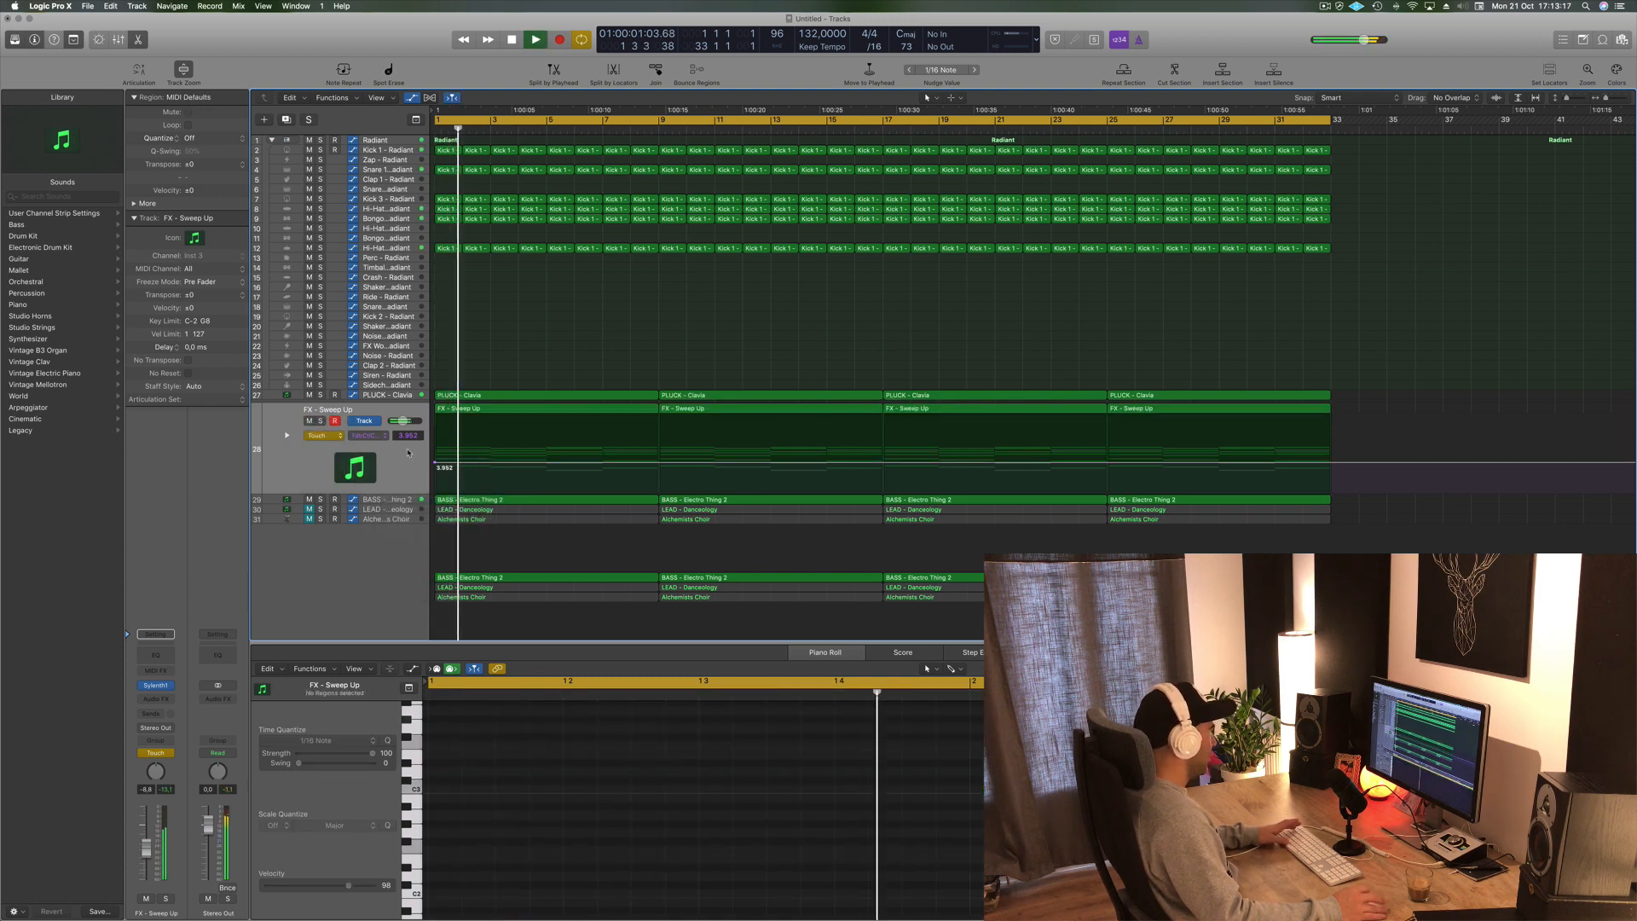
left_click_drag(436, 462, 436, 462)
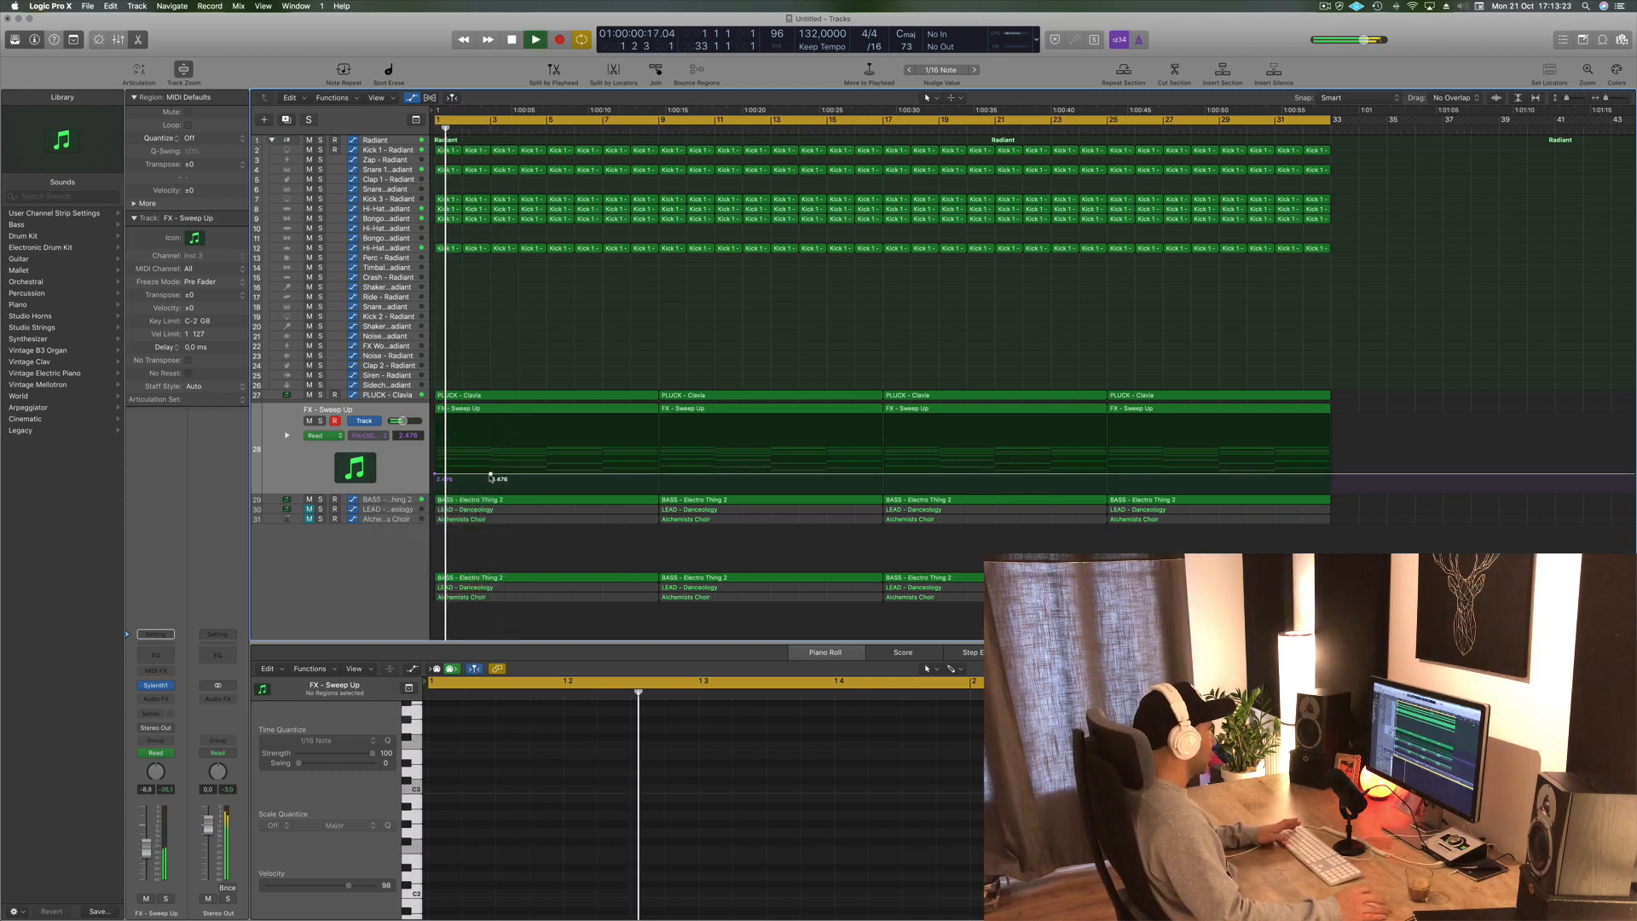
left_click_drag(491, 475, 546, 474)
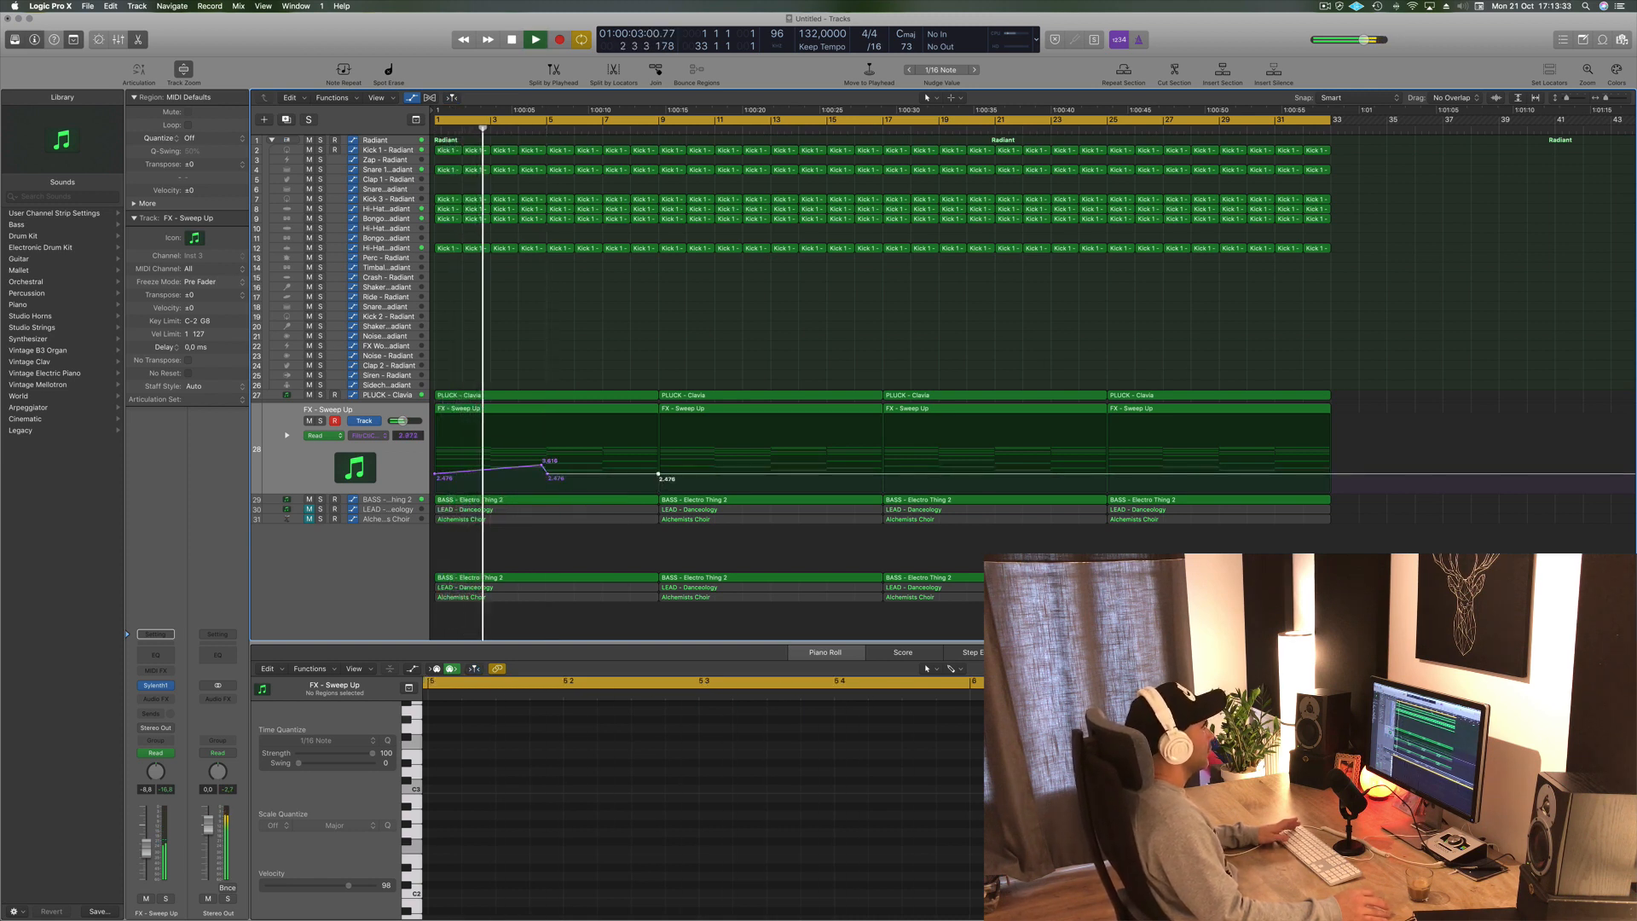
left_click_drag(658, 474, 659, 461)
key("Up")
key("space")
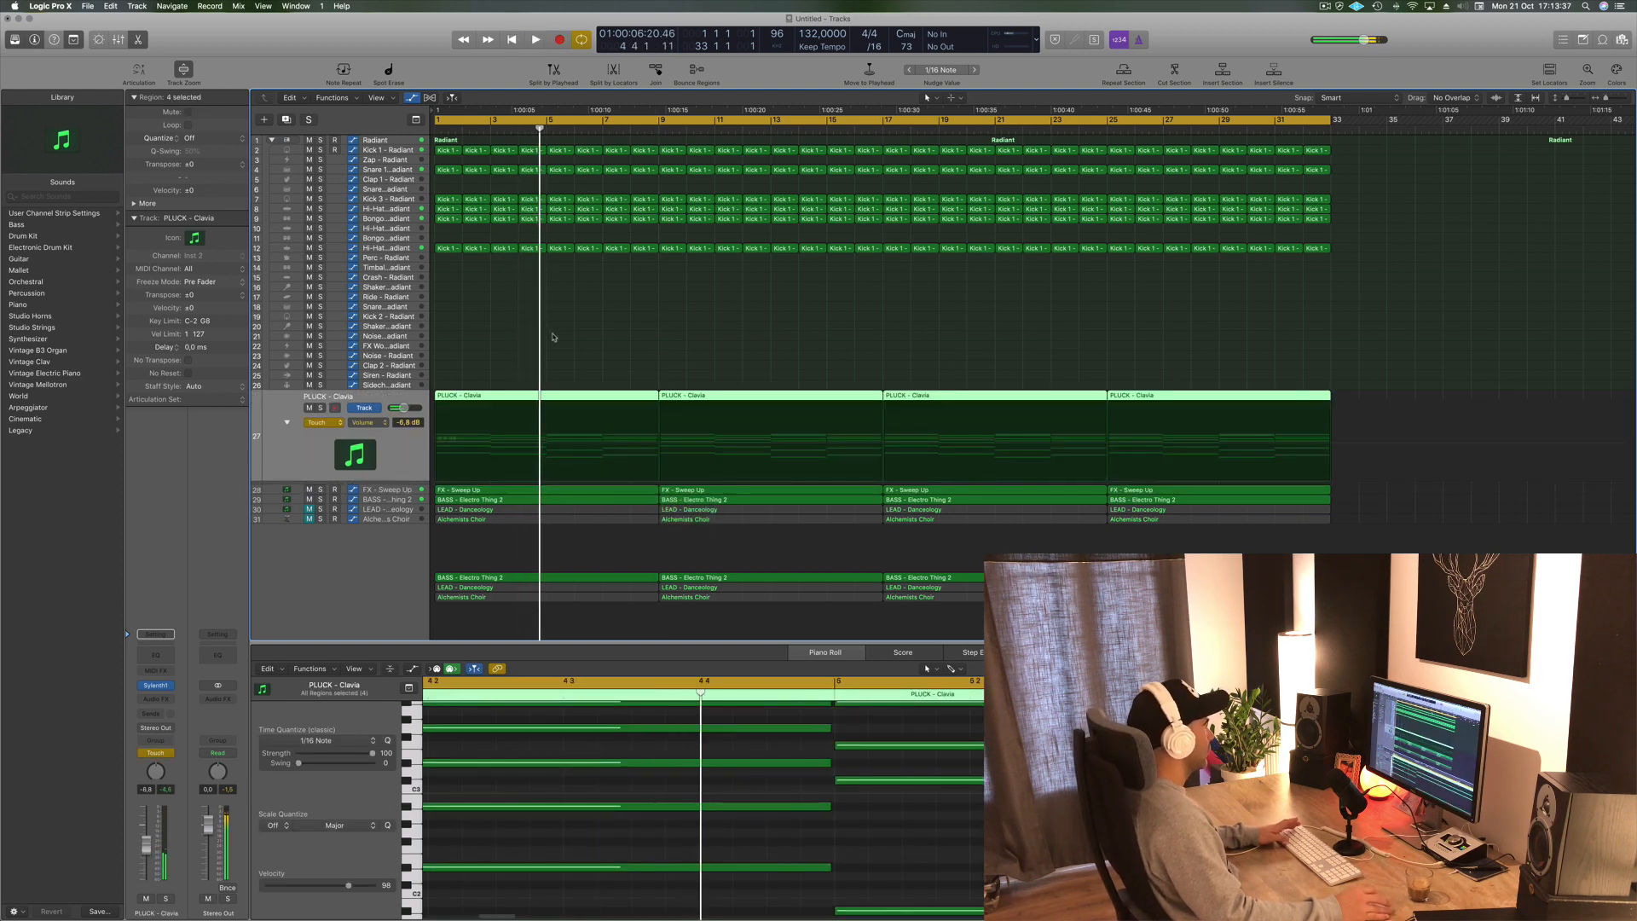
- Open the first PLUCK - Clavia region in the Piano Roll
key("Return")
key("space")
key("space")
left_click(601, 364)
left_click(529, 403)
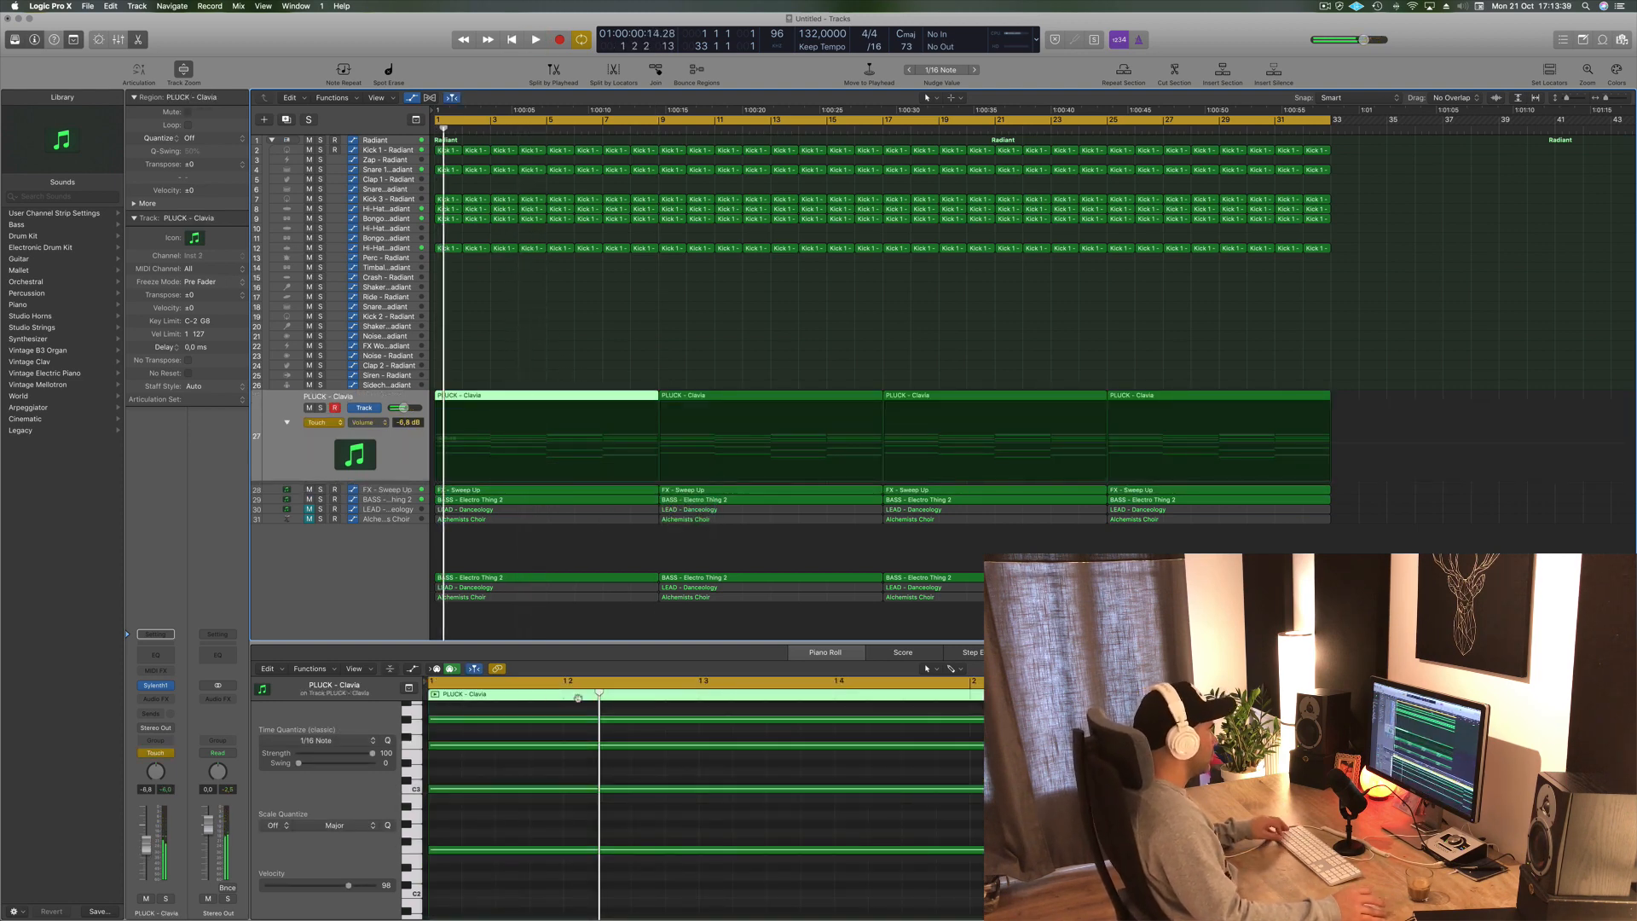
scroll(575, 775, "down", 5)
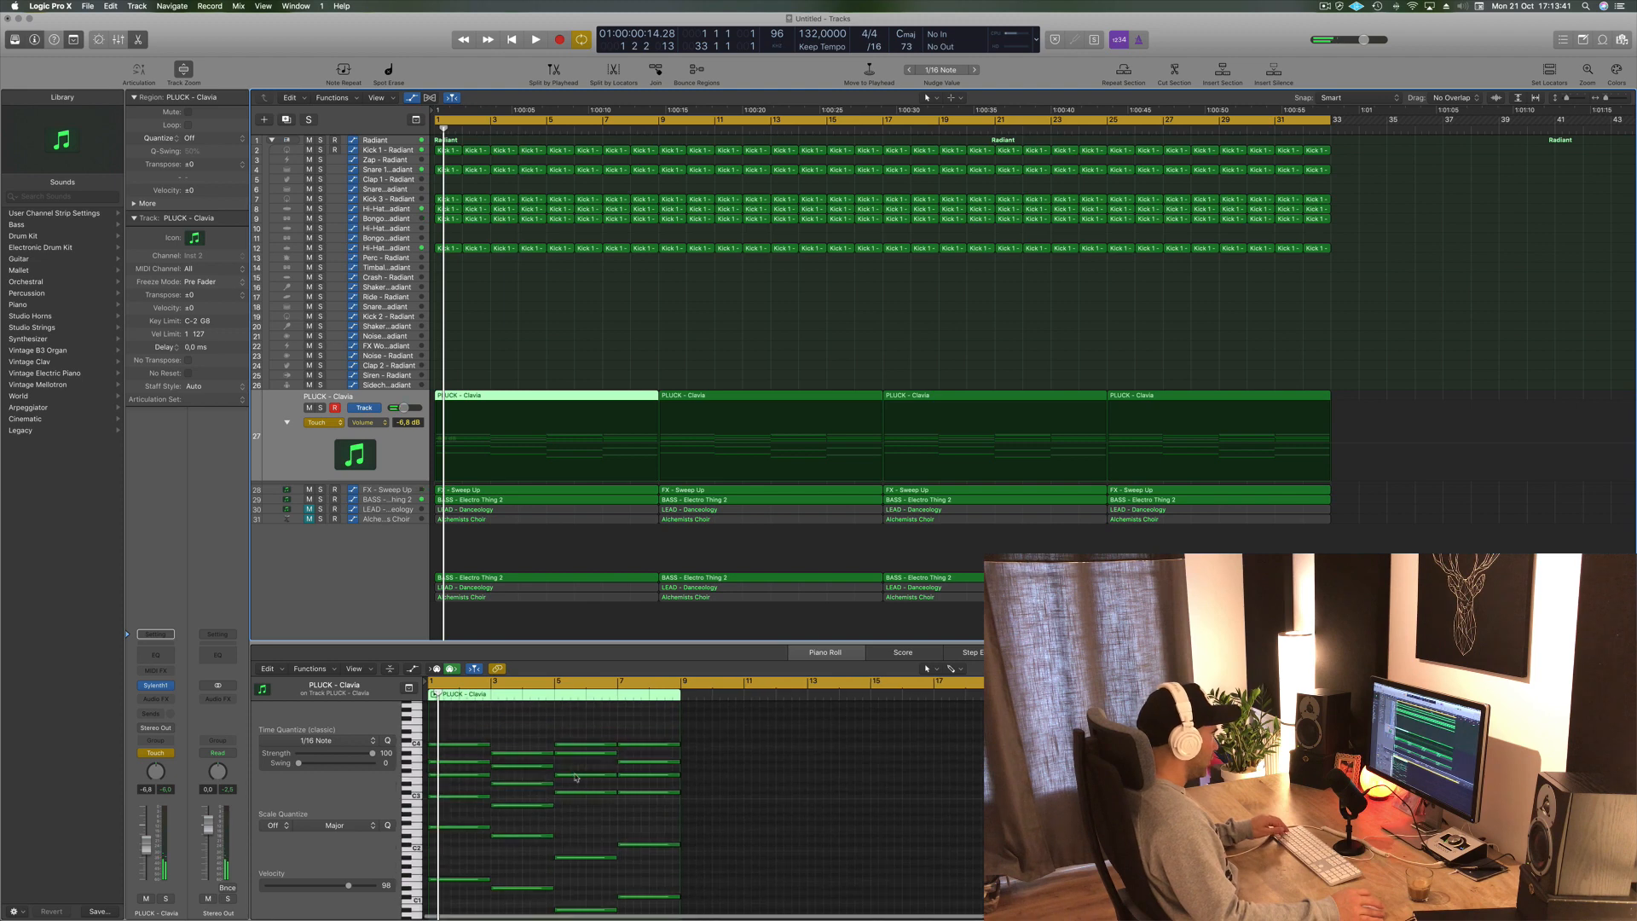
- Select the region's notes and shorten their length
left_click_drag(477, 718, 680, 908)
left_click_drag(485, 802, 448, 802)
scroll(460, 803, "up", 5)
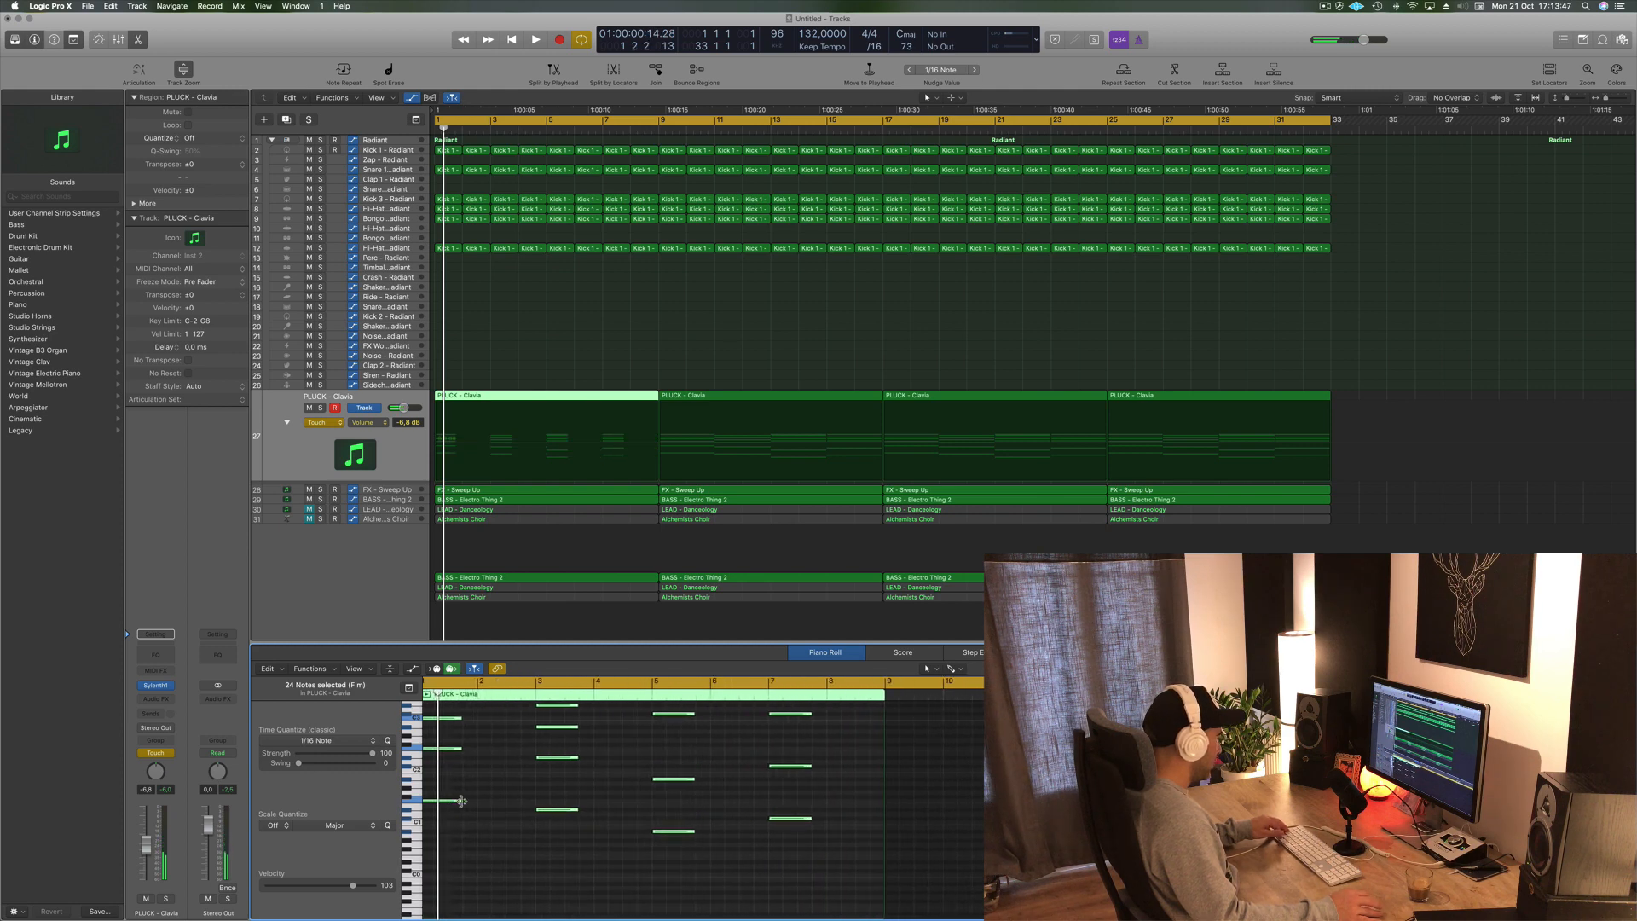
scroll(468, 805, "down", 4)
scroll(484, 797, "up", 5)
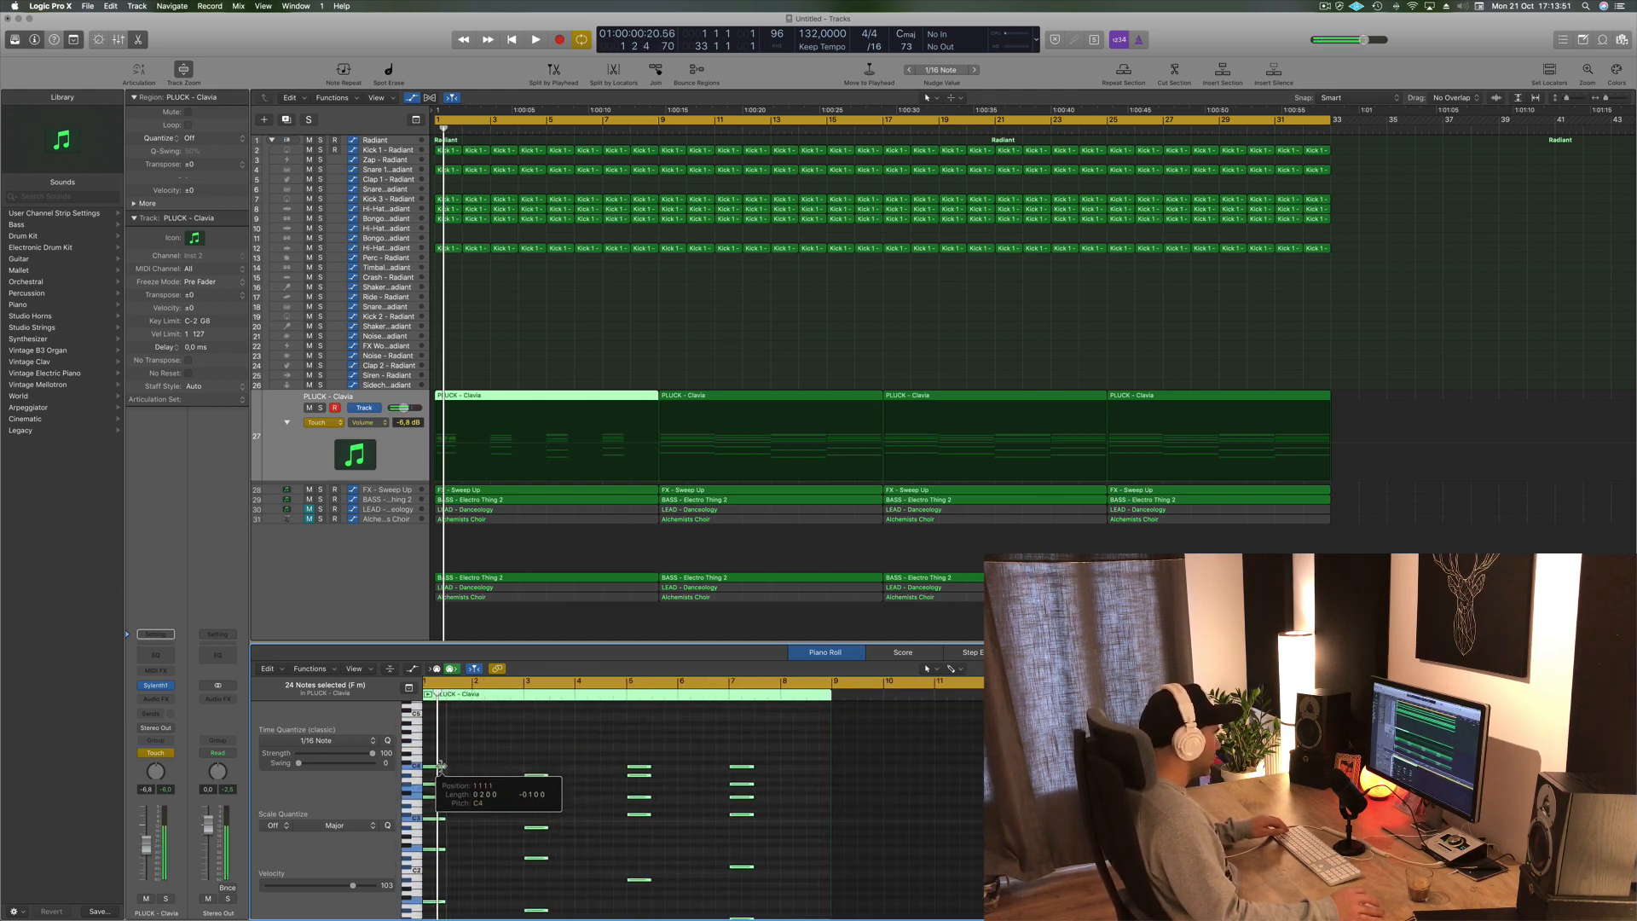
left_click_drag(439, 766, 439, 765)
- Shorten the notes at the start of the region further
scroll(455, 805, "up", 4)
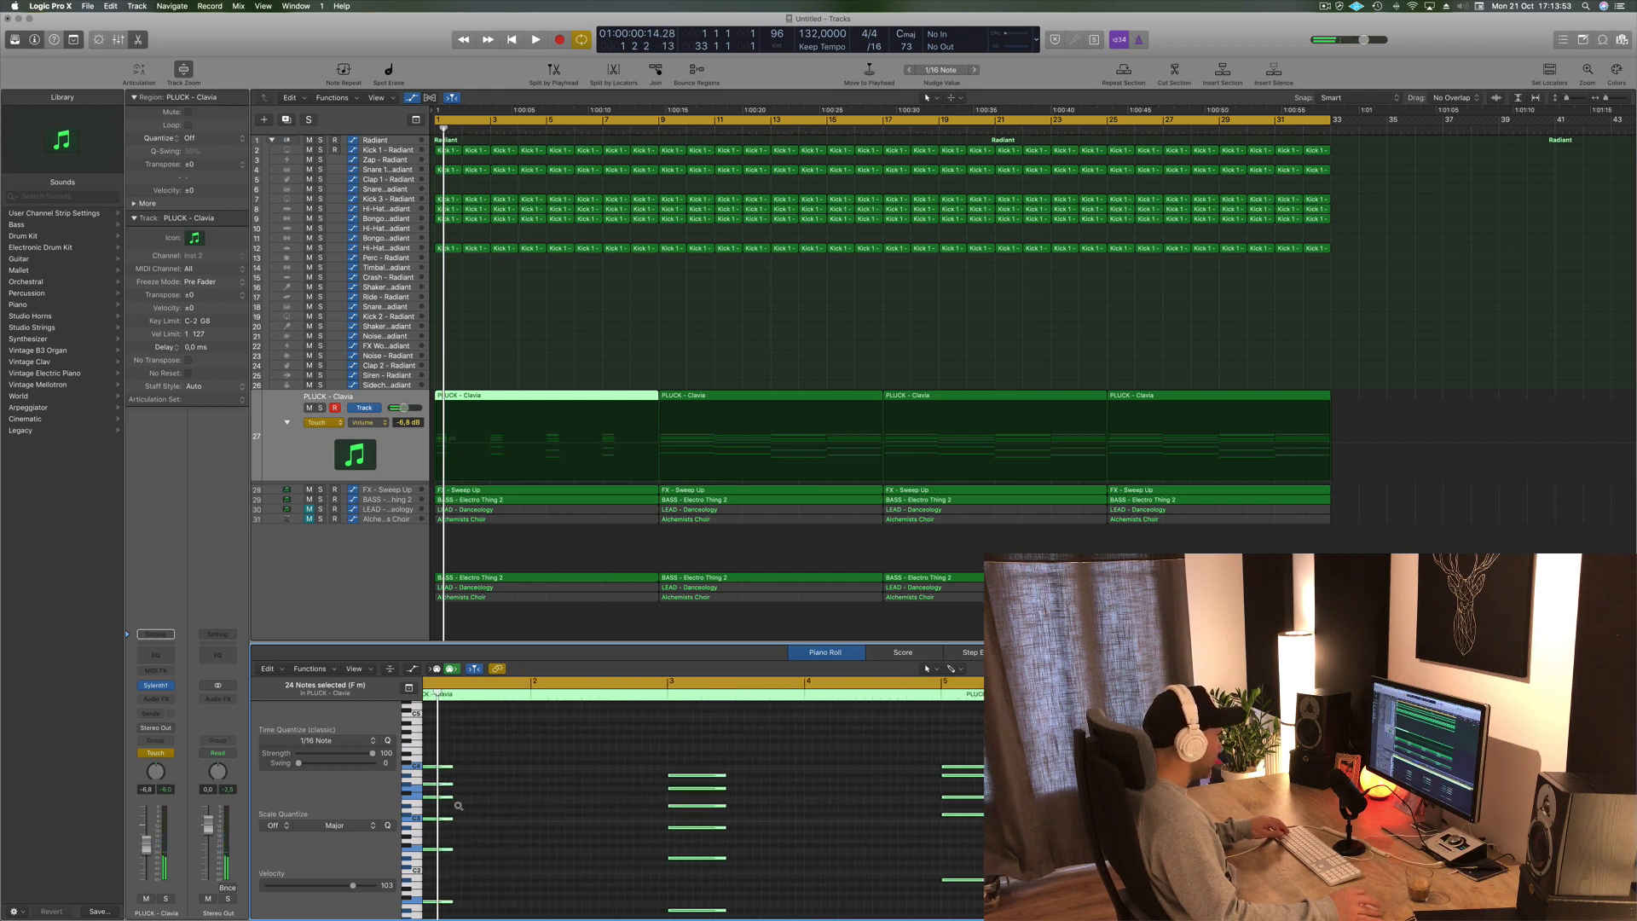
scroll(461, 806, "up", 3)
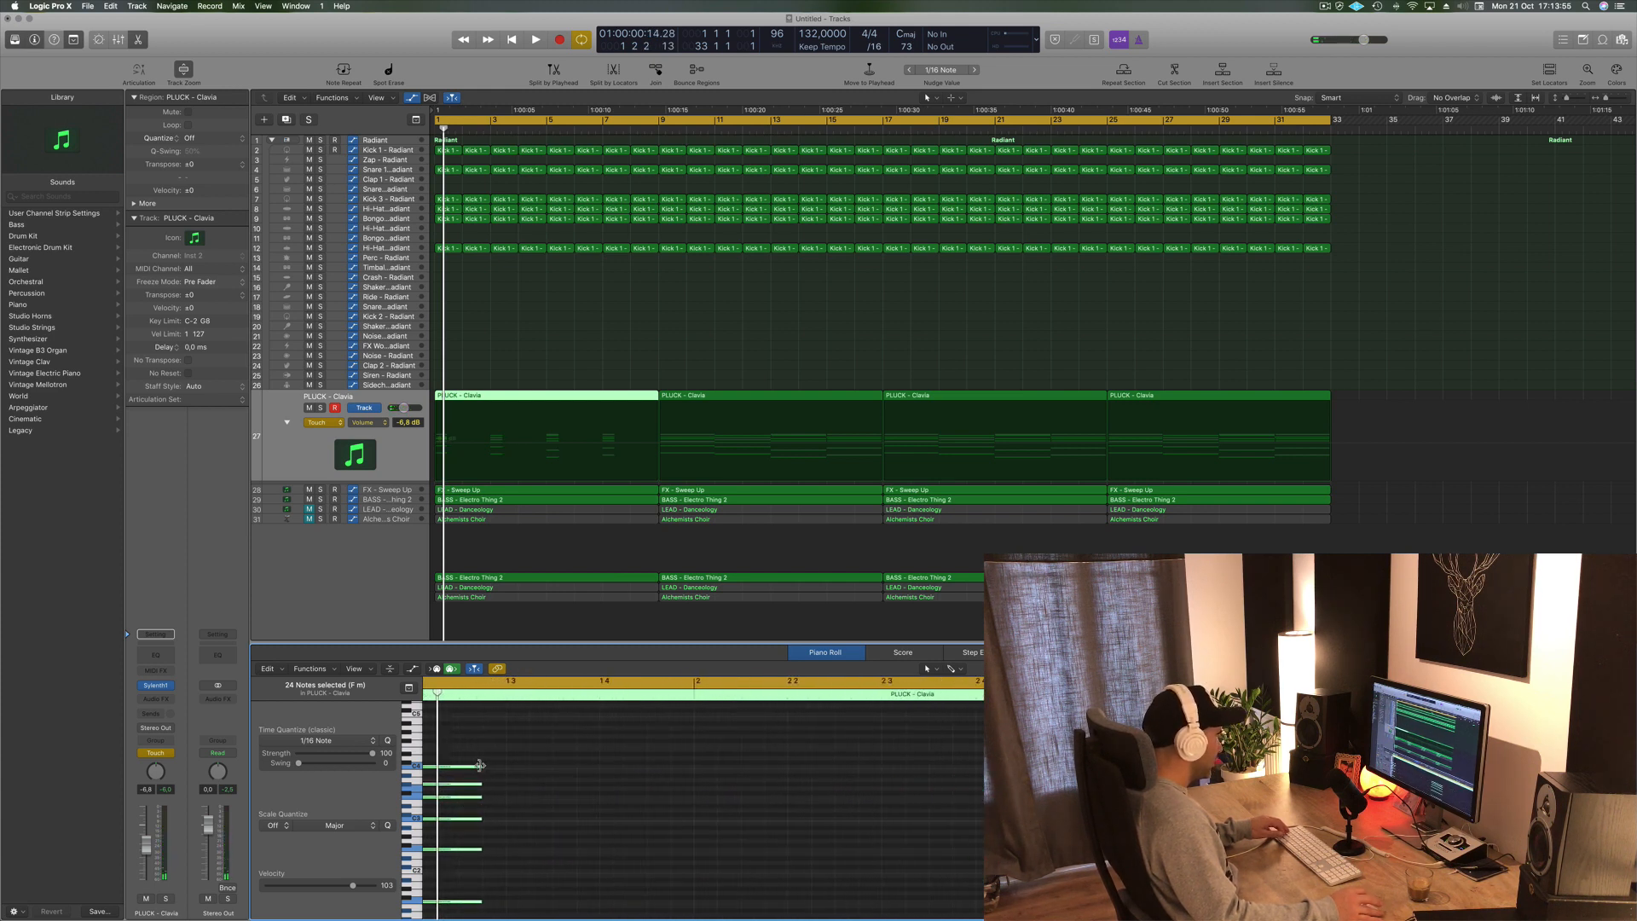
mouse_move(480, 765)
left_mouse_down()
mouse_move(496, 769)
mouse_move(461, 765)
left_mouse_up()
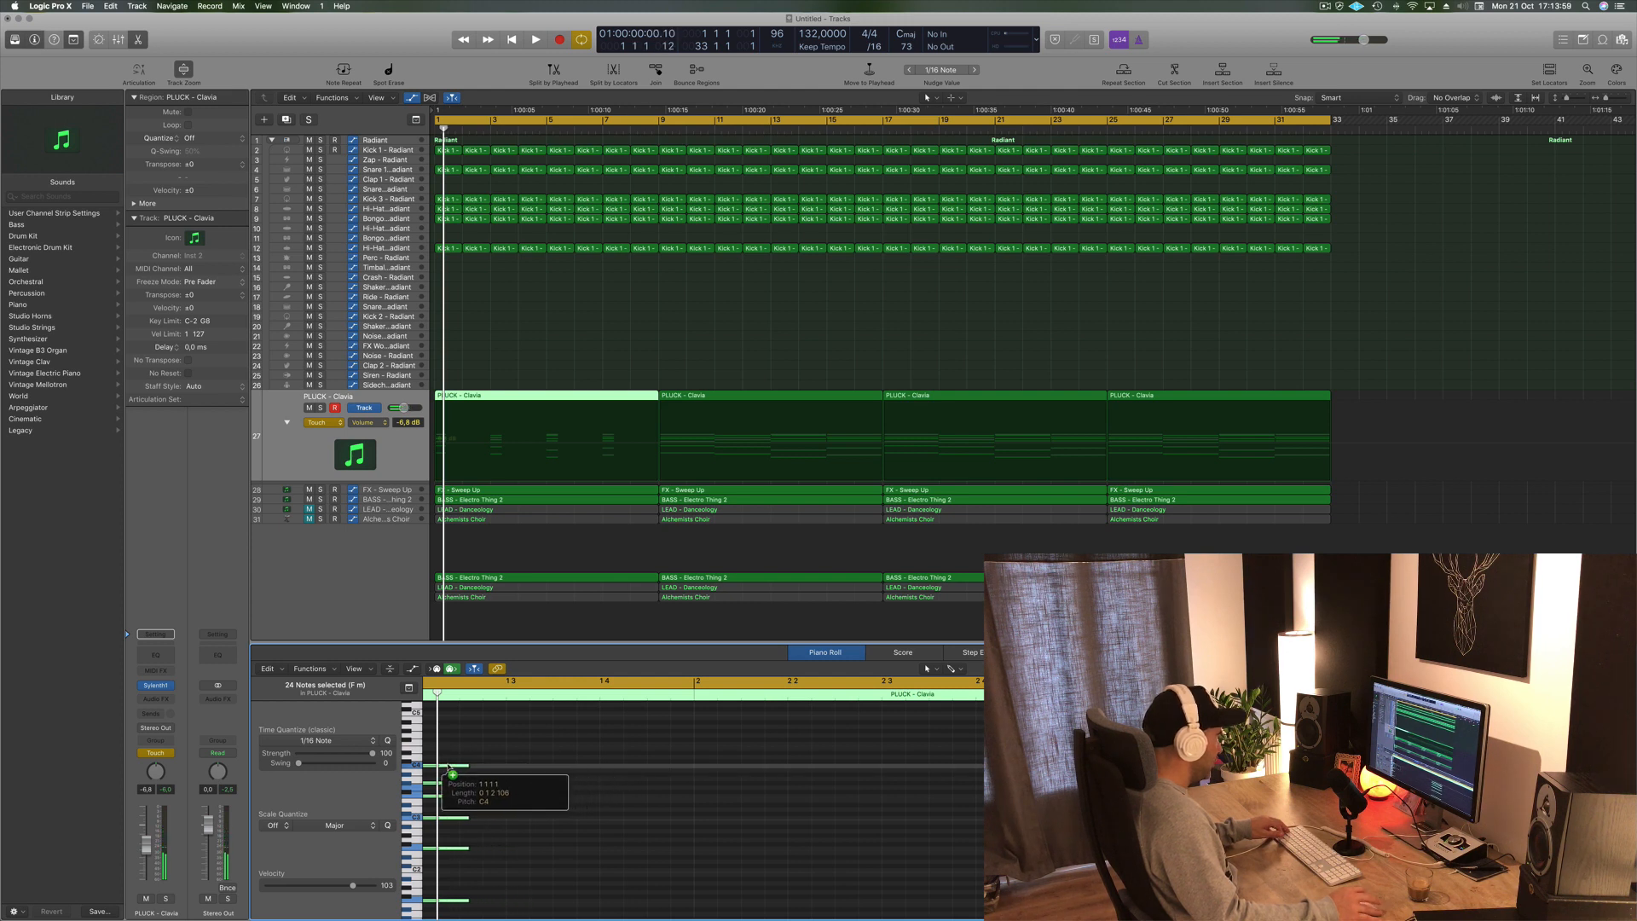
left_click(473, 759)
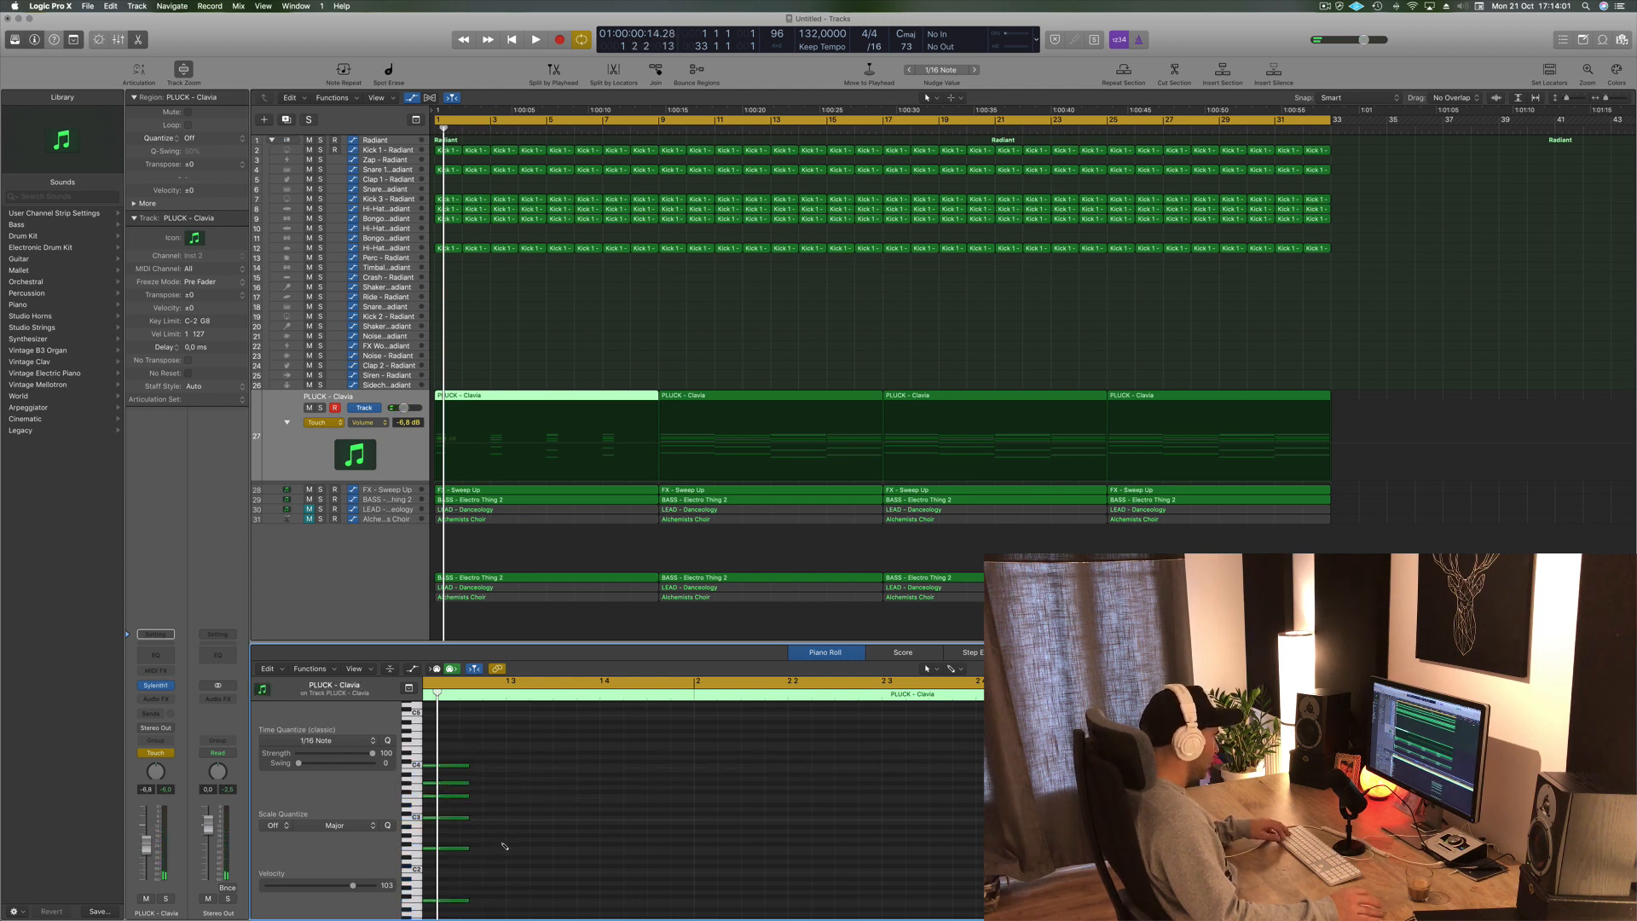
mouse_move(456, 769)
left_mouse_down()
mouse_move(509, 772)
mouse_move(450, 772)
left_mouse_up()
left_click(573, 802)
scroll(573, 798, "down", 4)
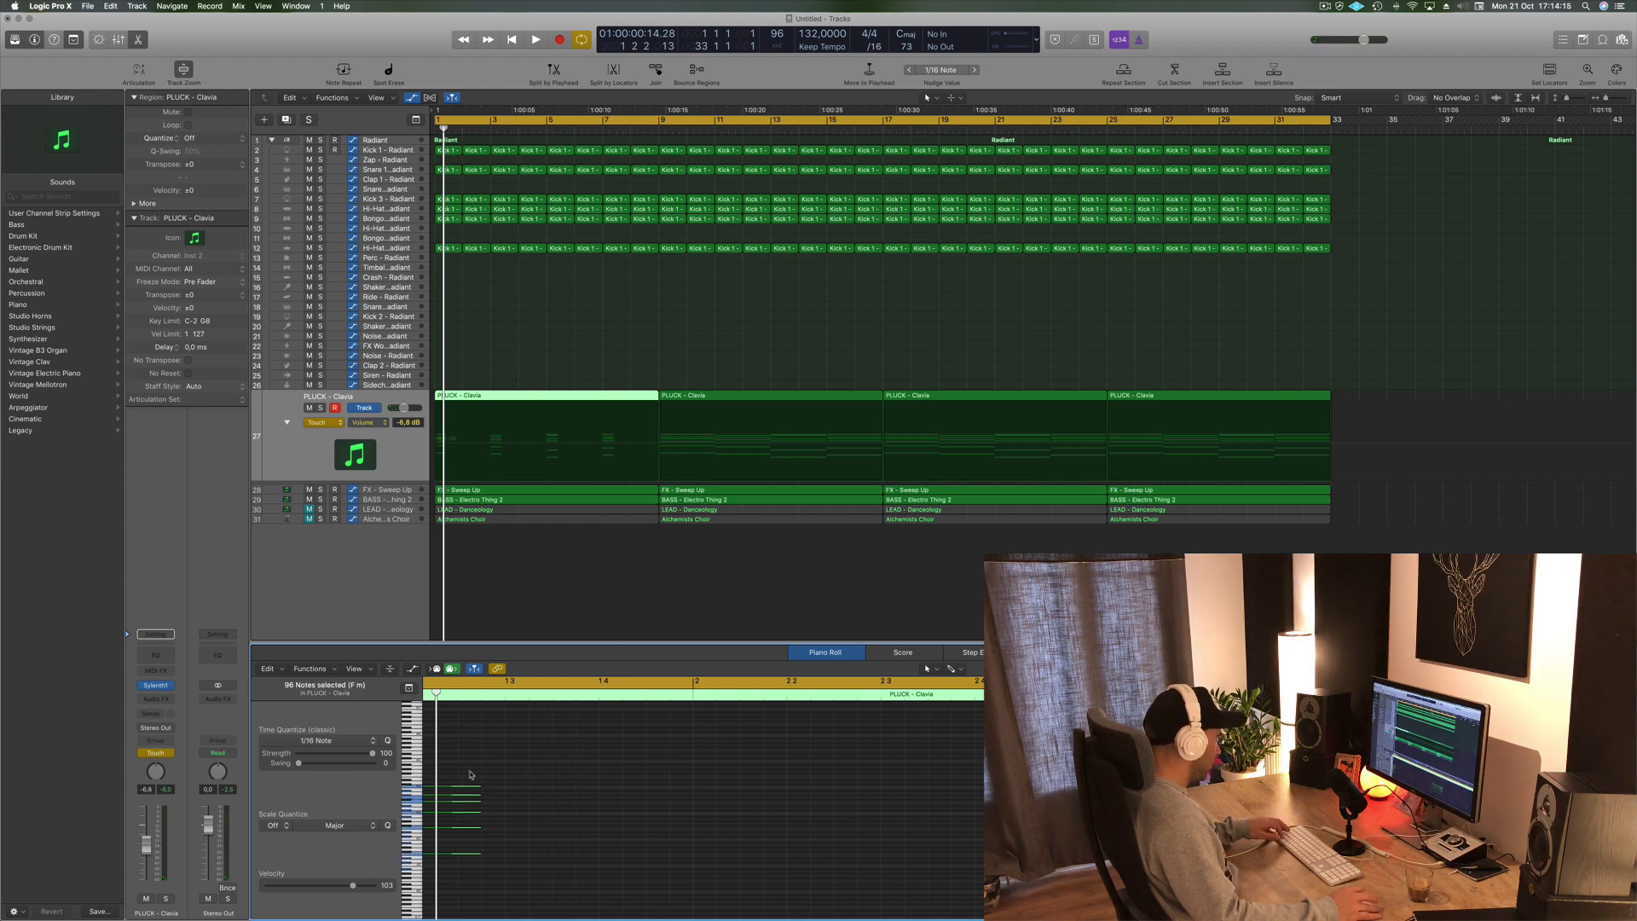
left_click_drag(481, 786, 463, 786)
left_click(545, 800)
scroll(532, 804, "right", 3)
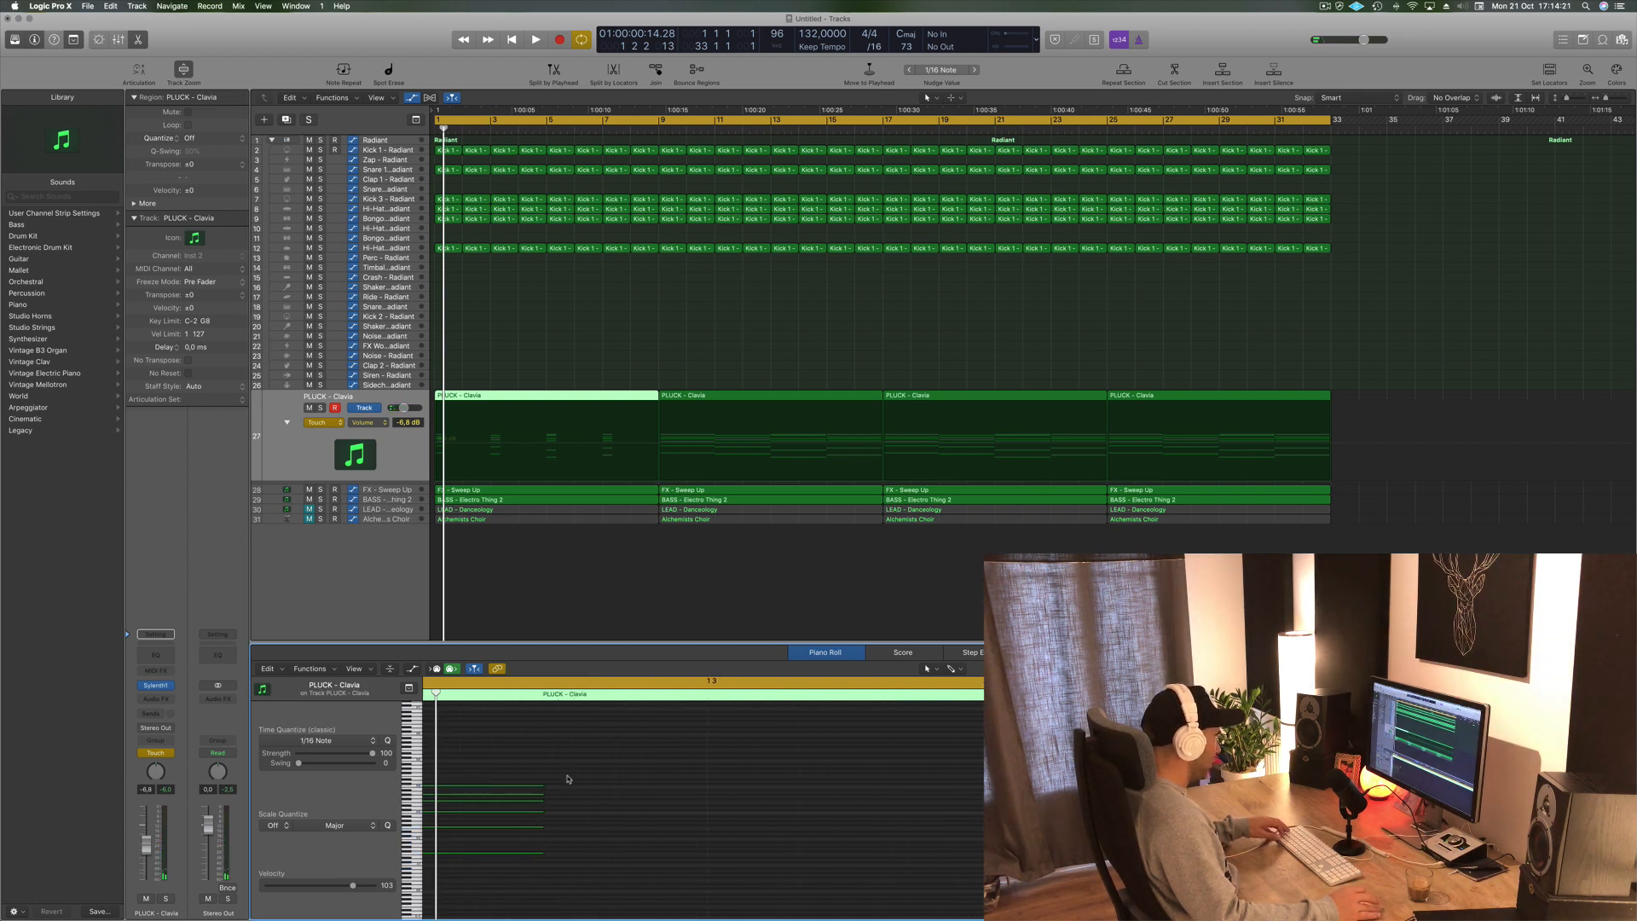
left_click_drag(593, 774, 501, 905)
left_click_drag(429, 765, 863, 763)
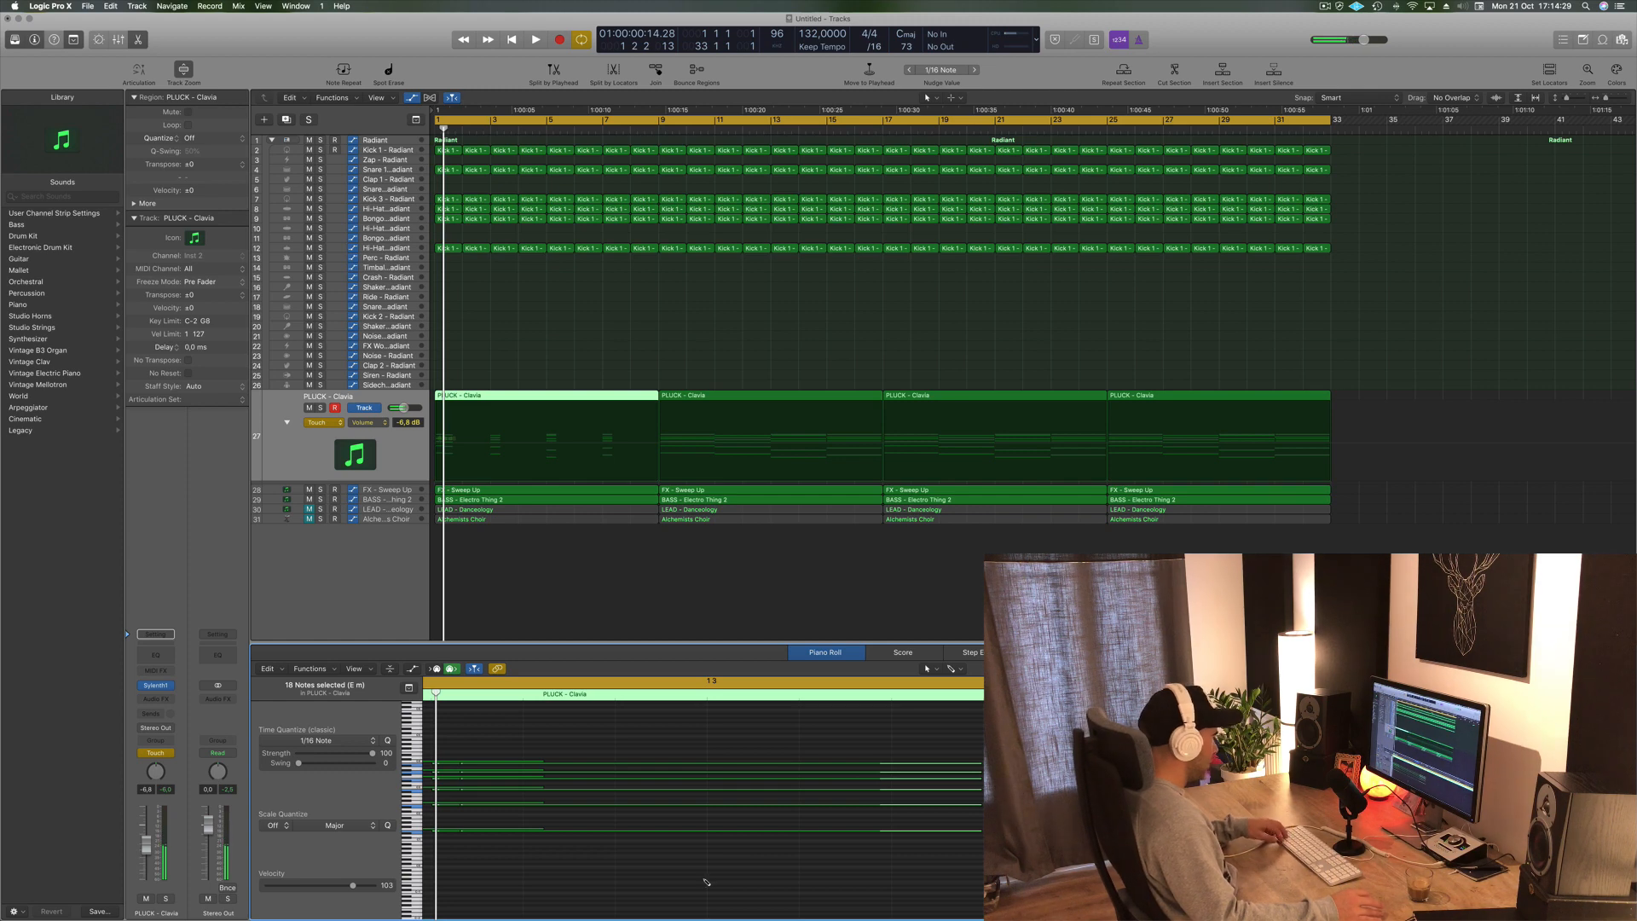
key("super+z")
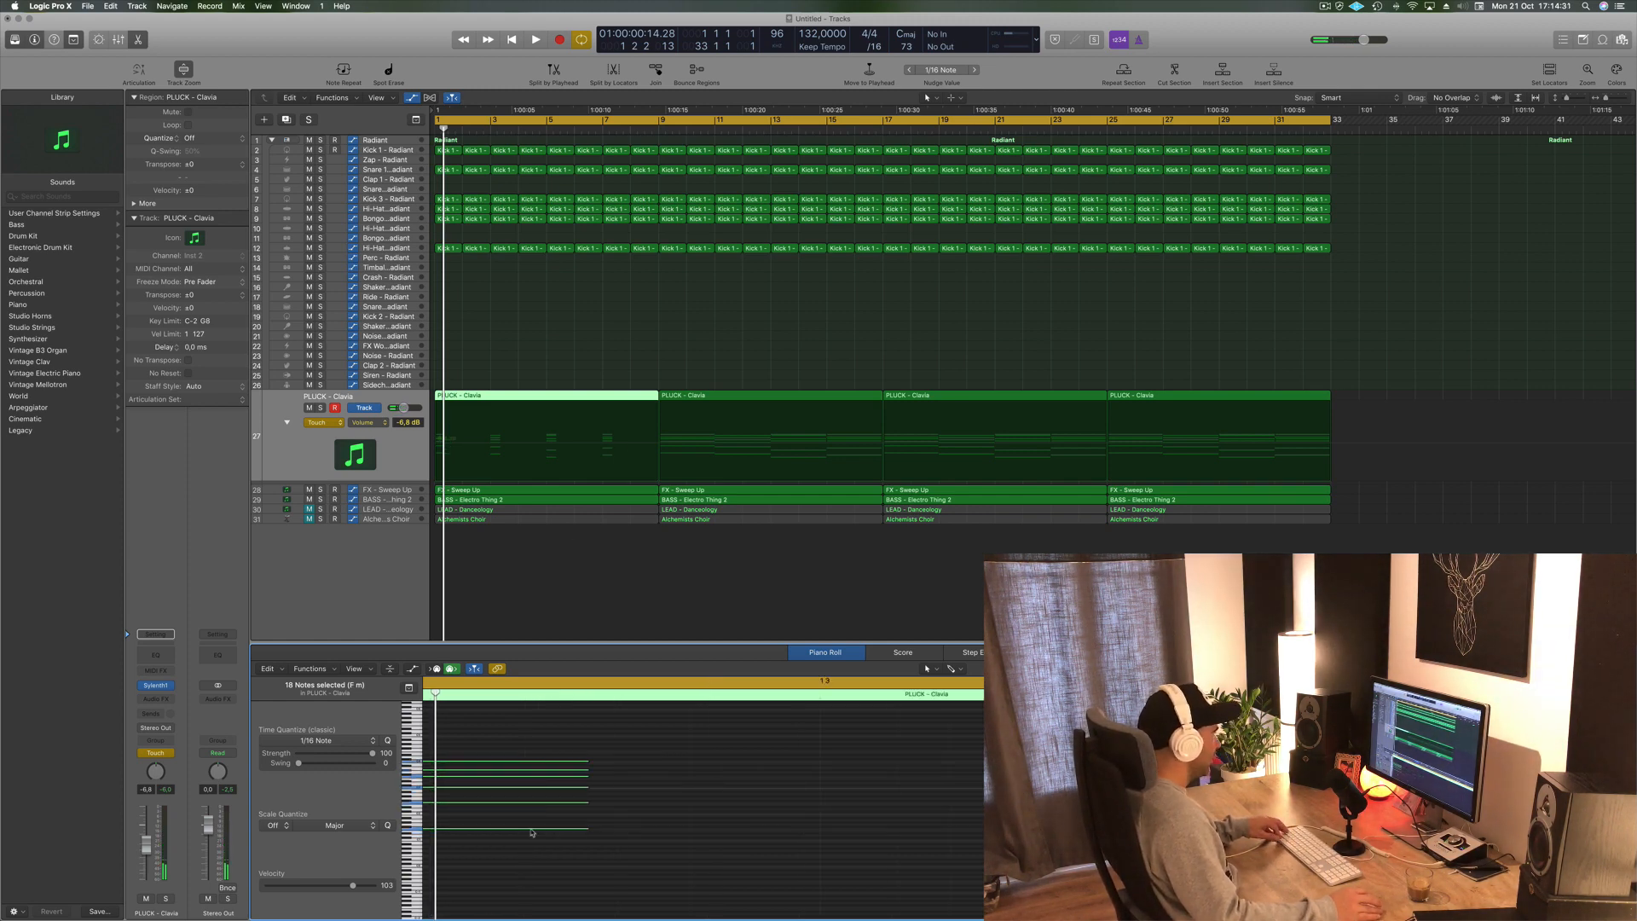
- Shorten the selected notes at the start of the PLUCK - Clavia region
scroll(531, 830, "up", 5)
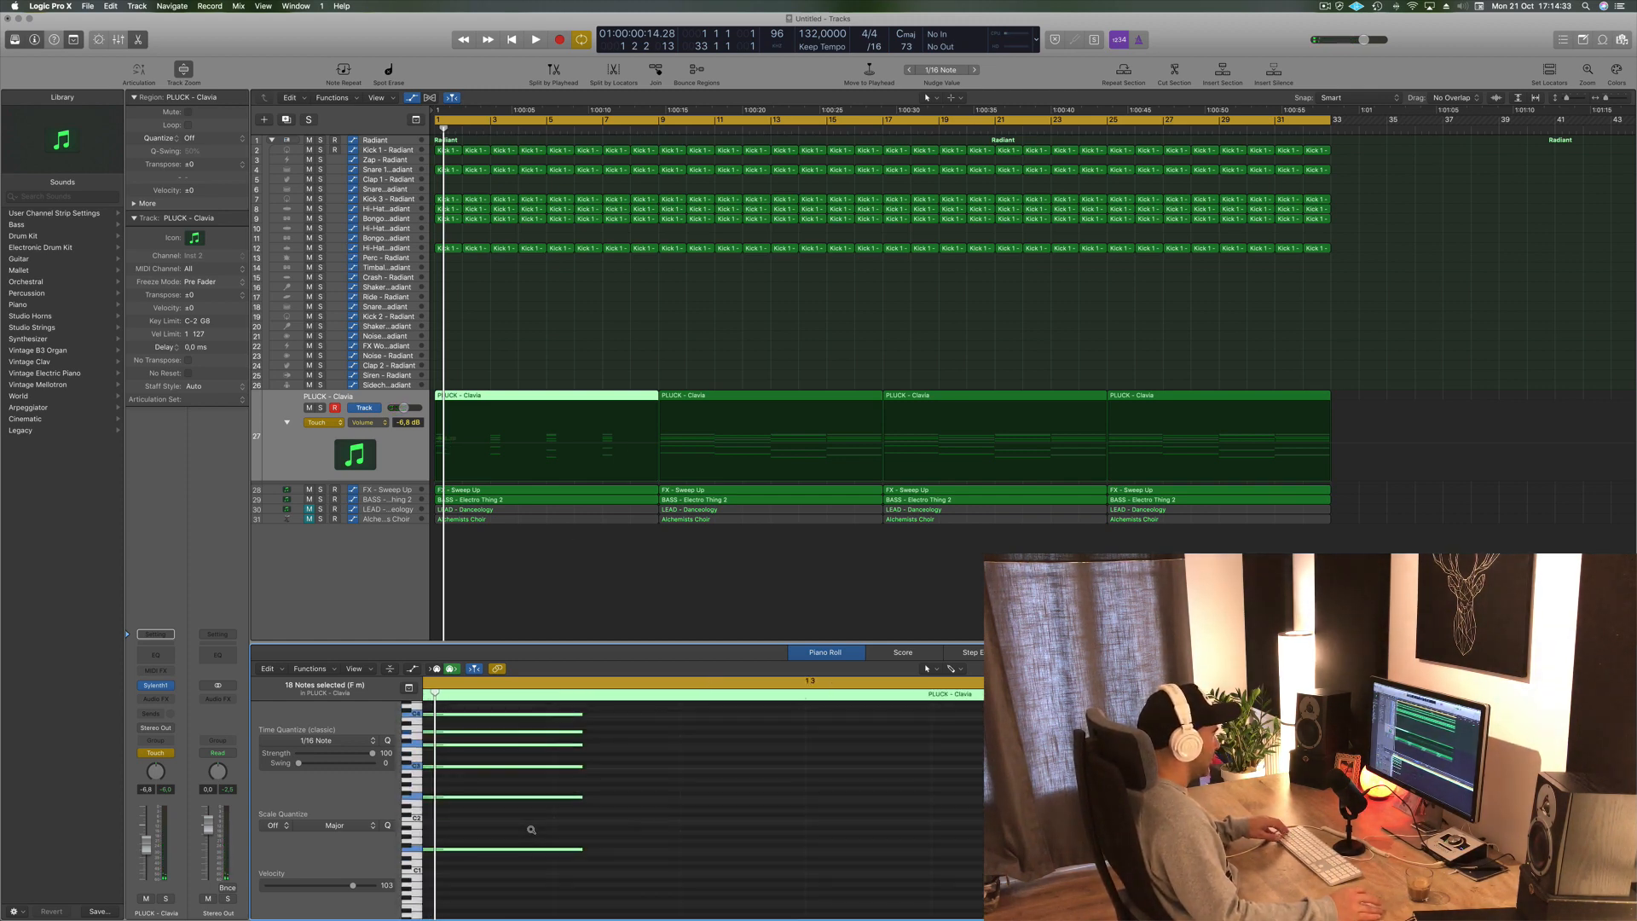
scroll(531, 830, "down", 5)
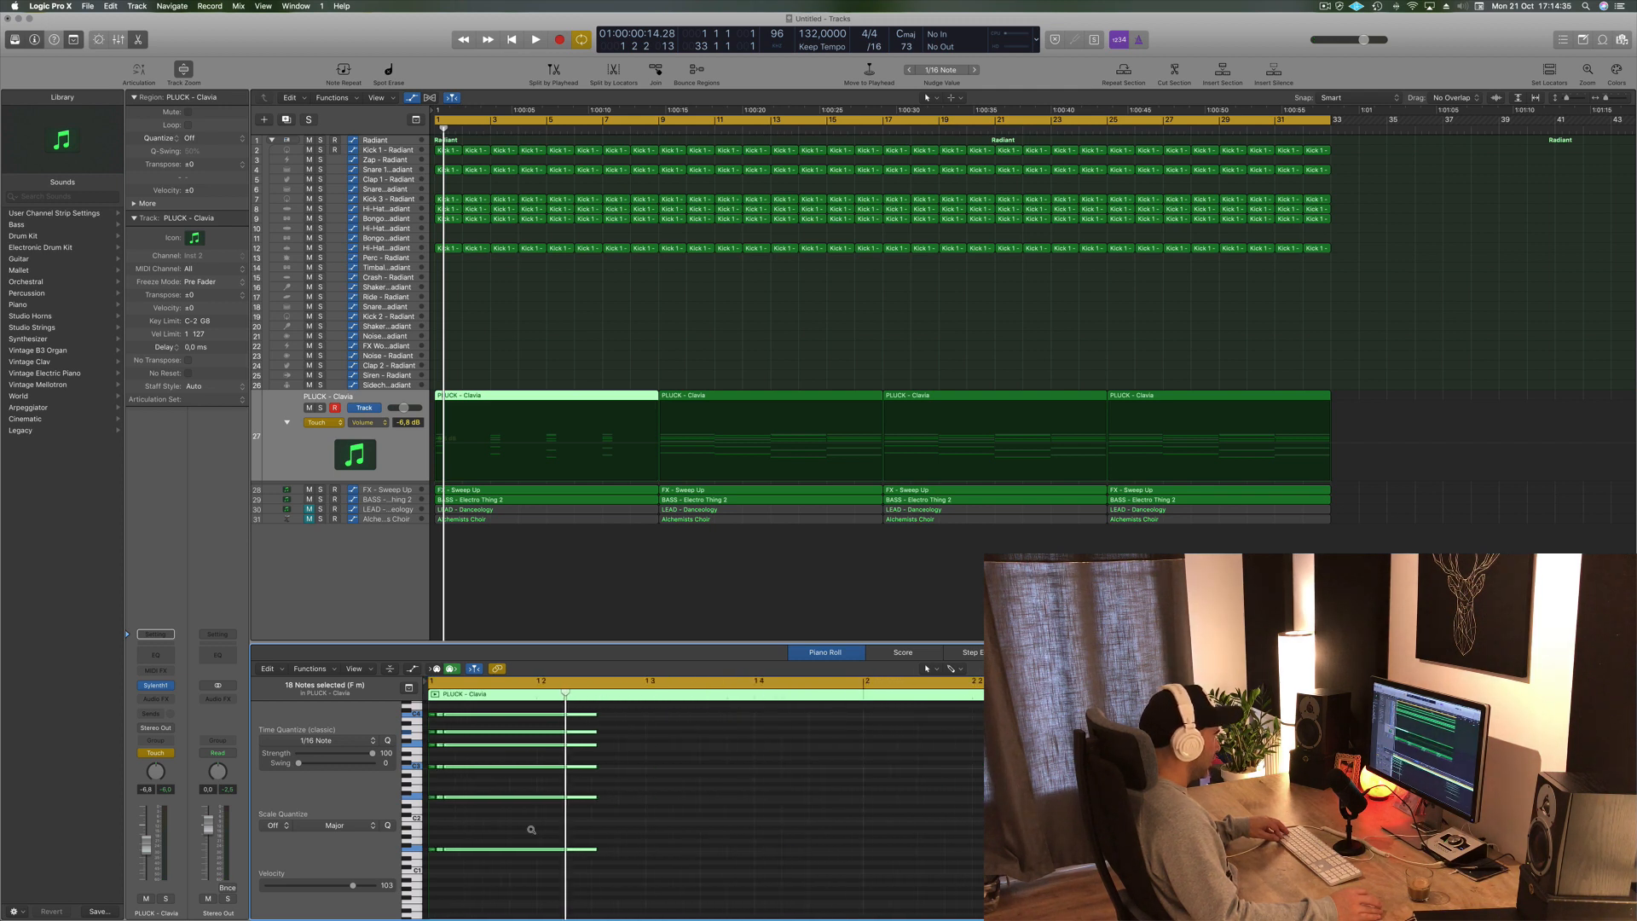
scroll(531, 830, "down", 2)
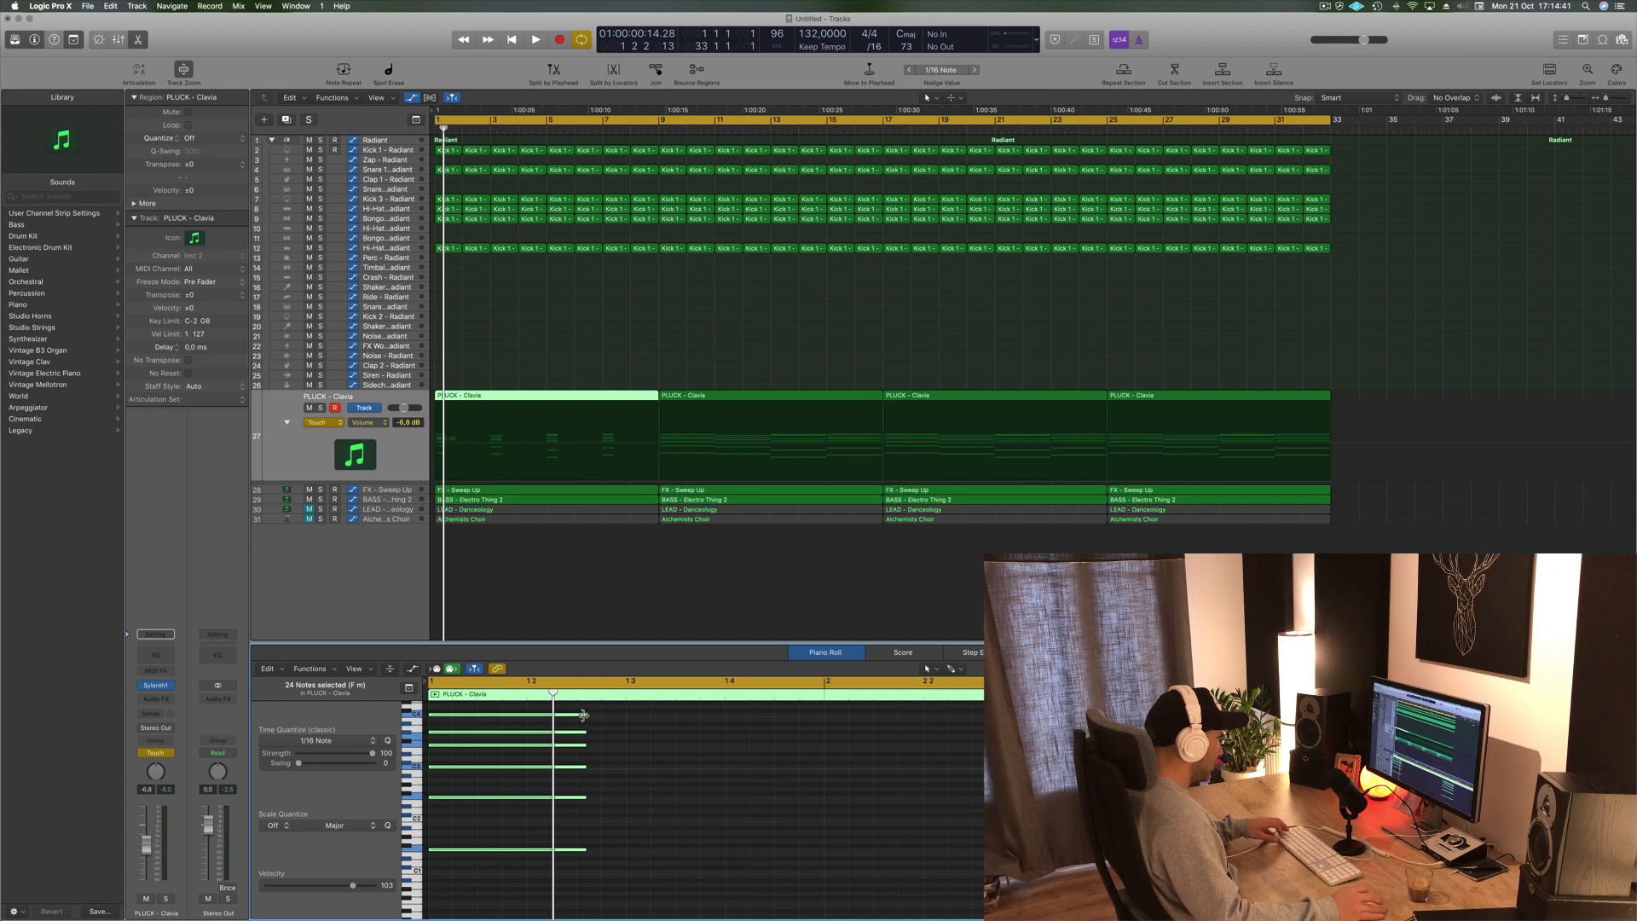
left_click_drag(583, 714, 525, 725)
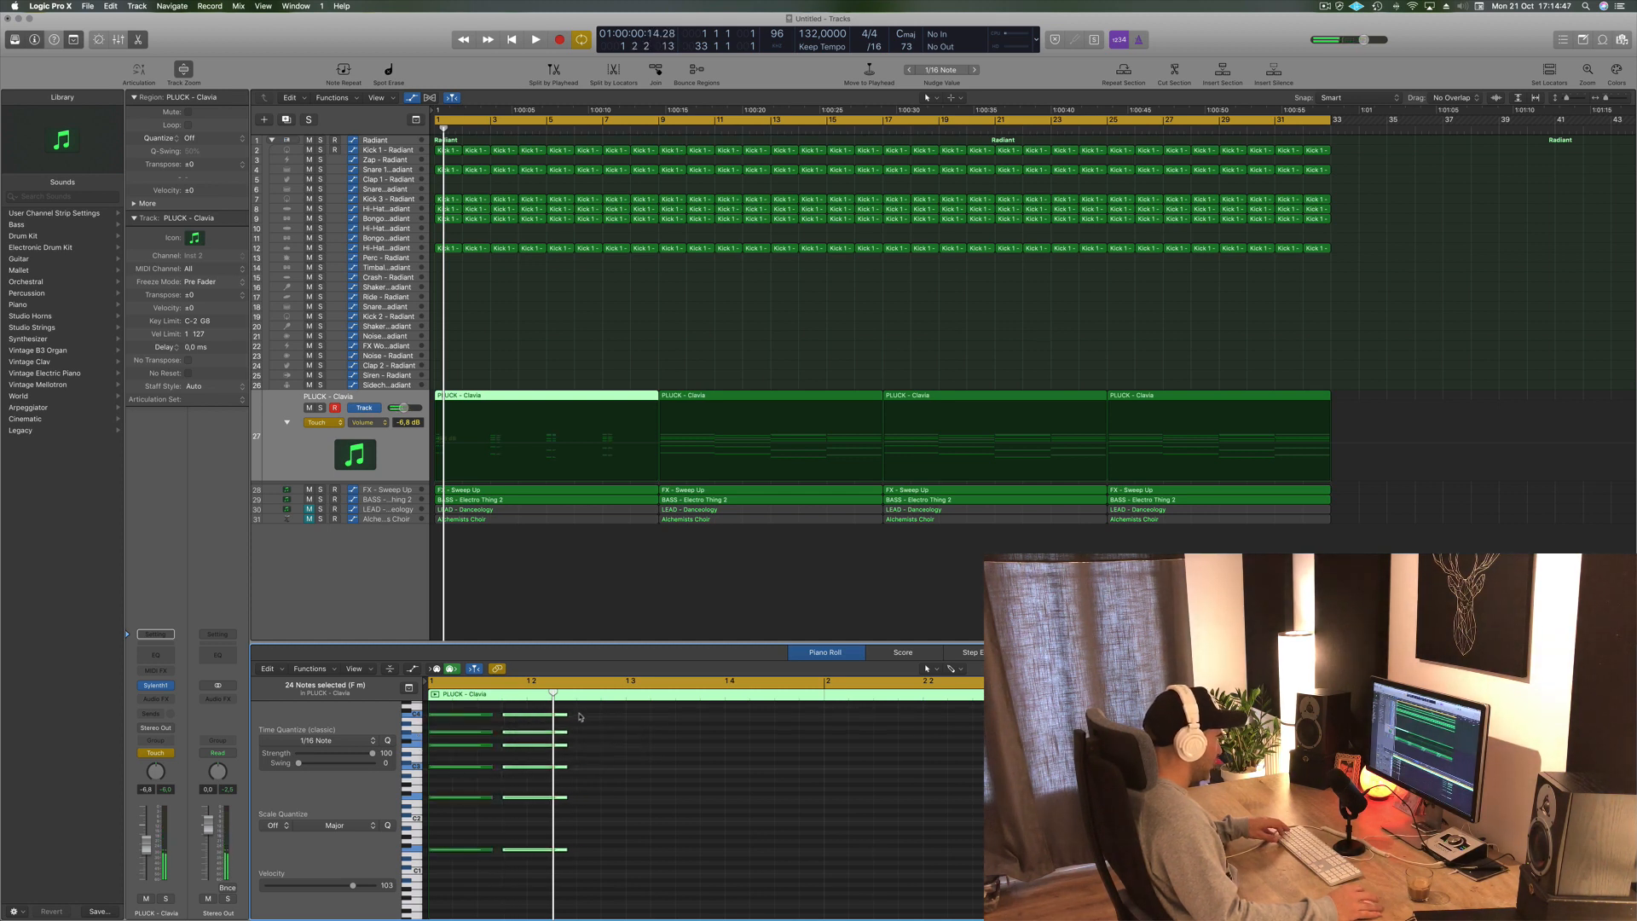
- Duplicate the selected chord notes further along the region to repeat the rhythm, and play it back
left_click_drag(553, 830, 450, 879)
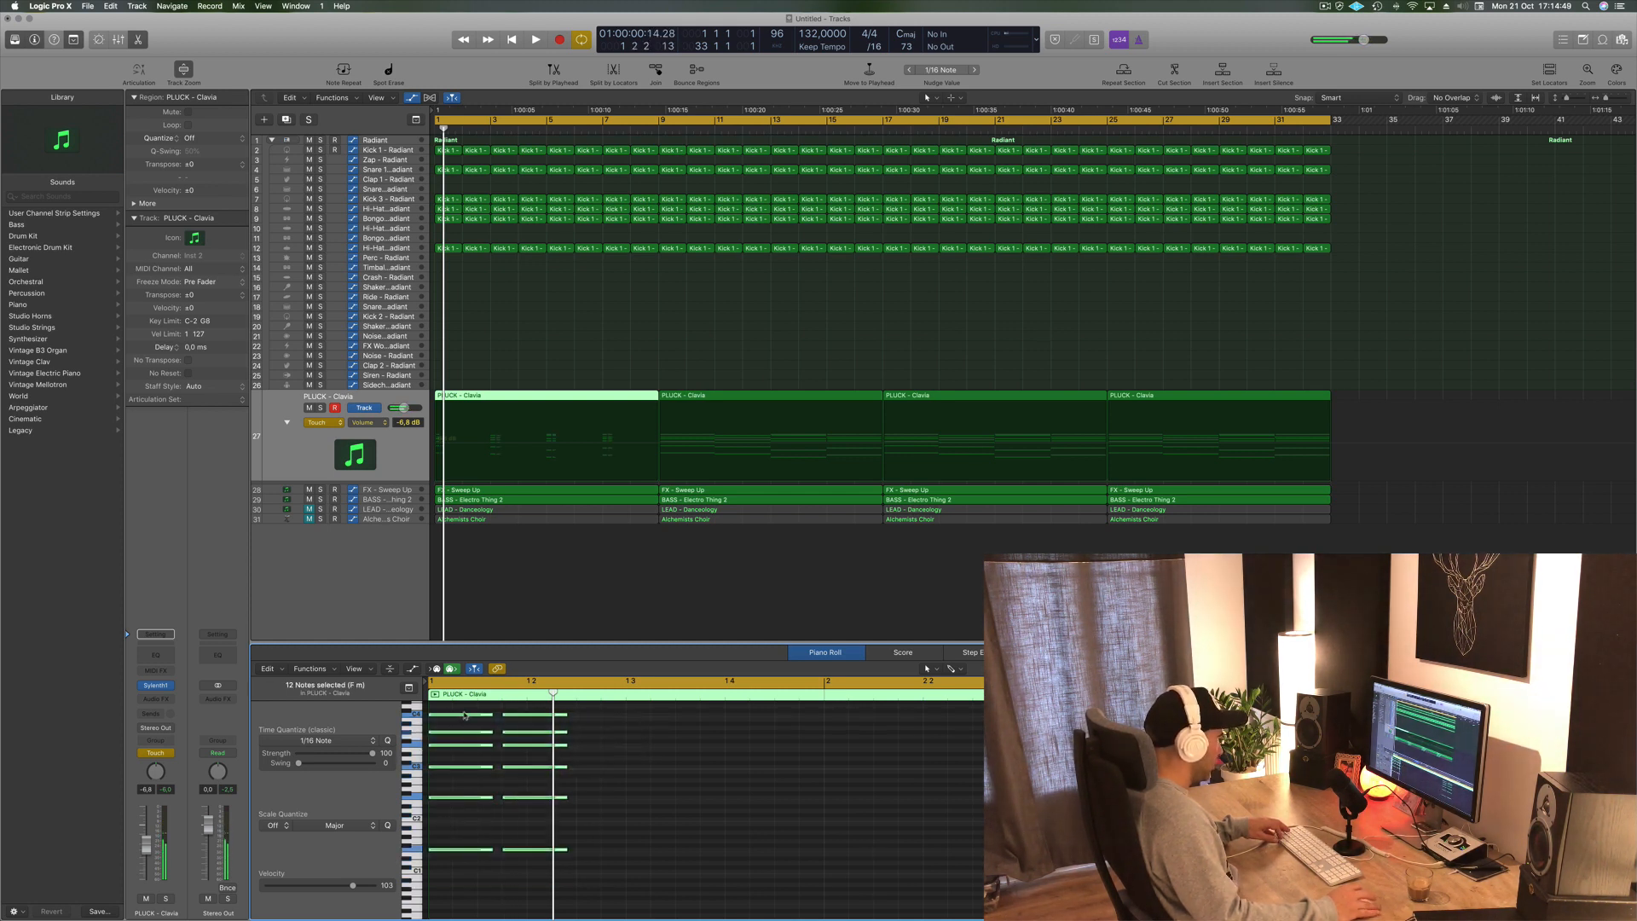
left_click_drag(526, 717, 614, 716)
key("space")
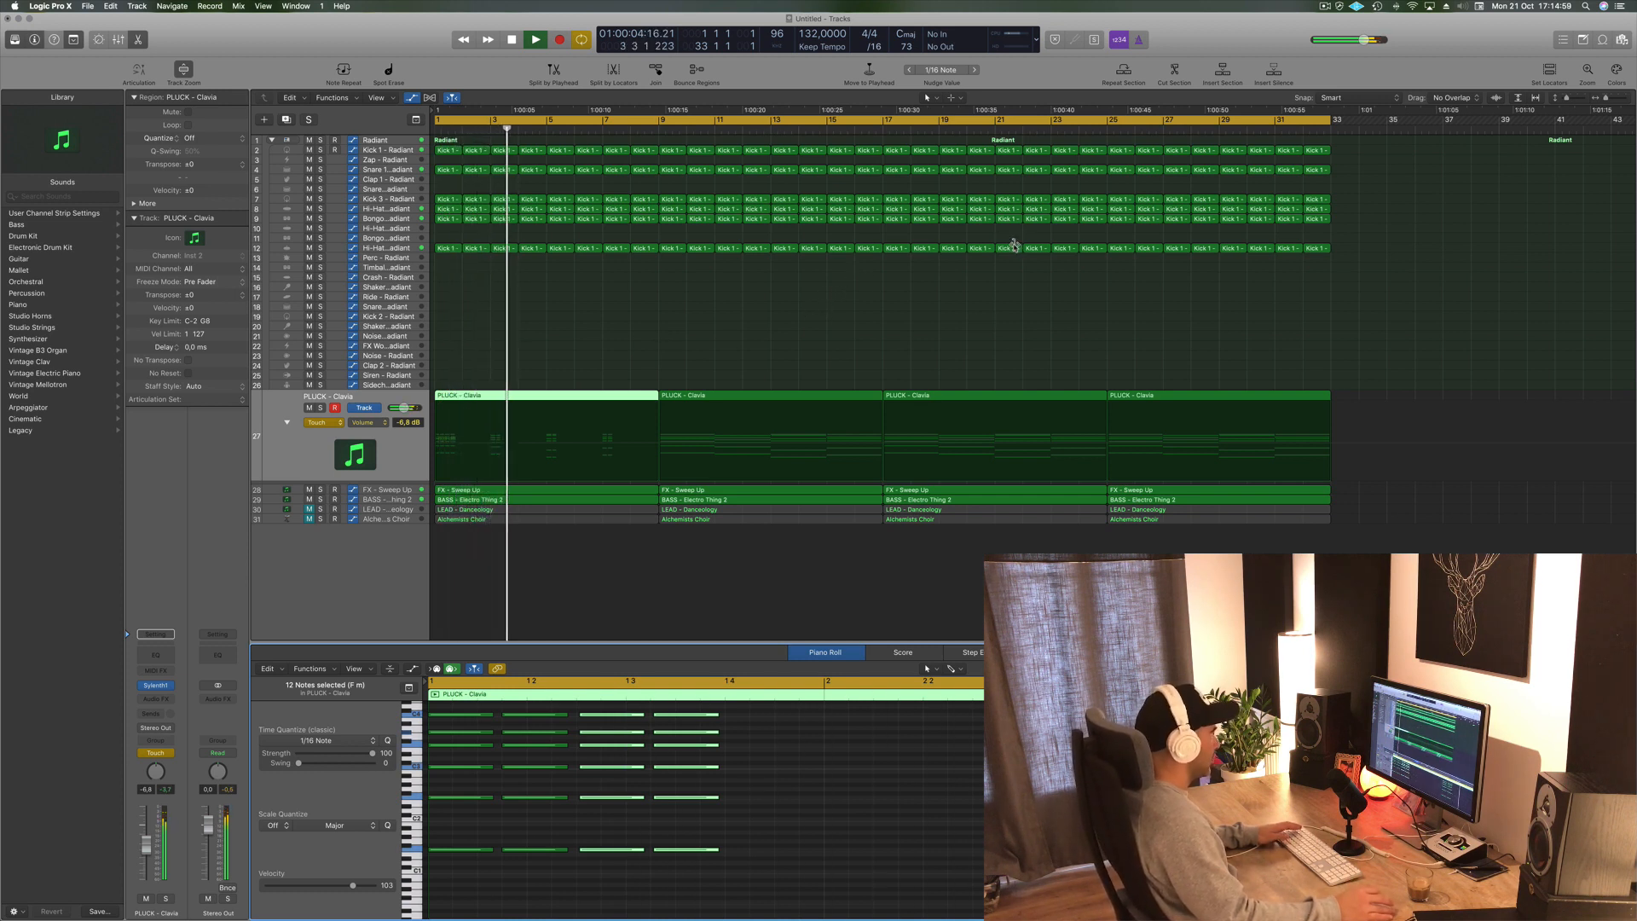
key("space")
- Select the later notes in the region and shift them to a later position
scroll(935, 861, "down", 6)
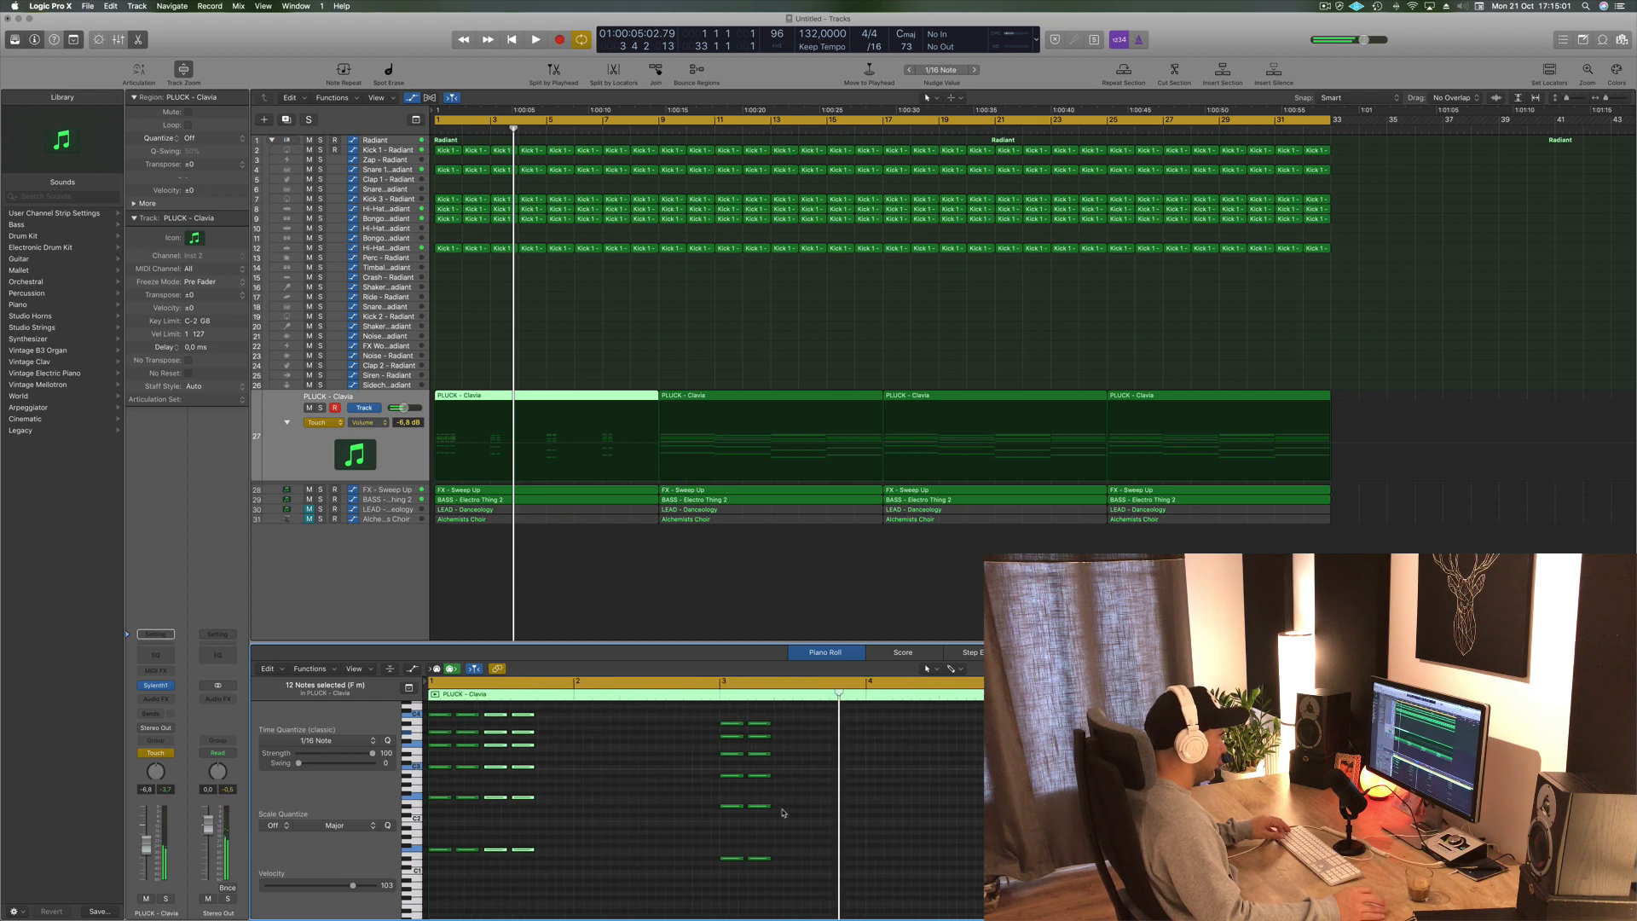
scroll(844, 817, "down", 3)
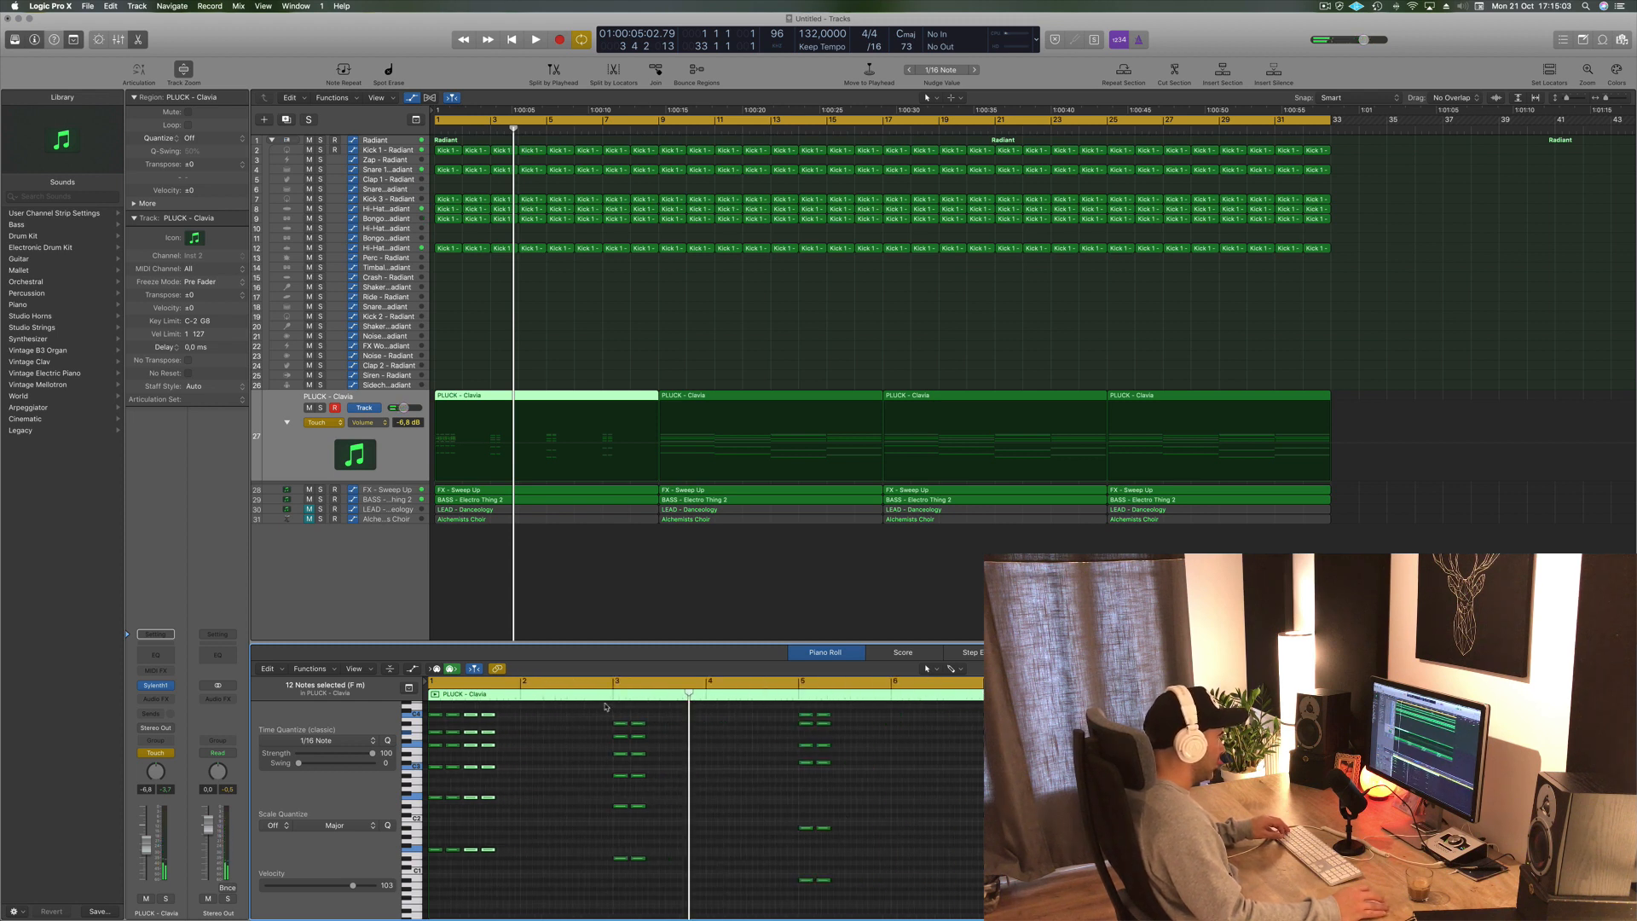
left_click_drag(604, 705, 1079, 902)
scroll(676, 794, "up", 5)
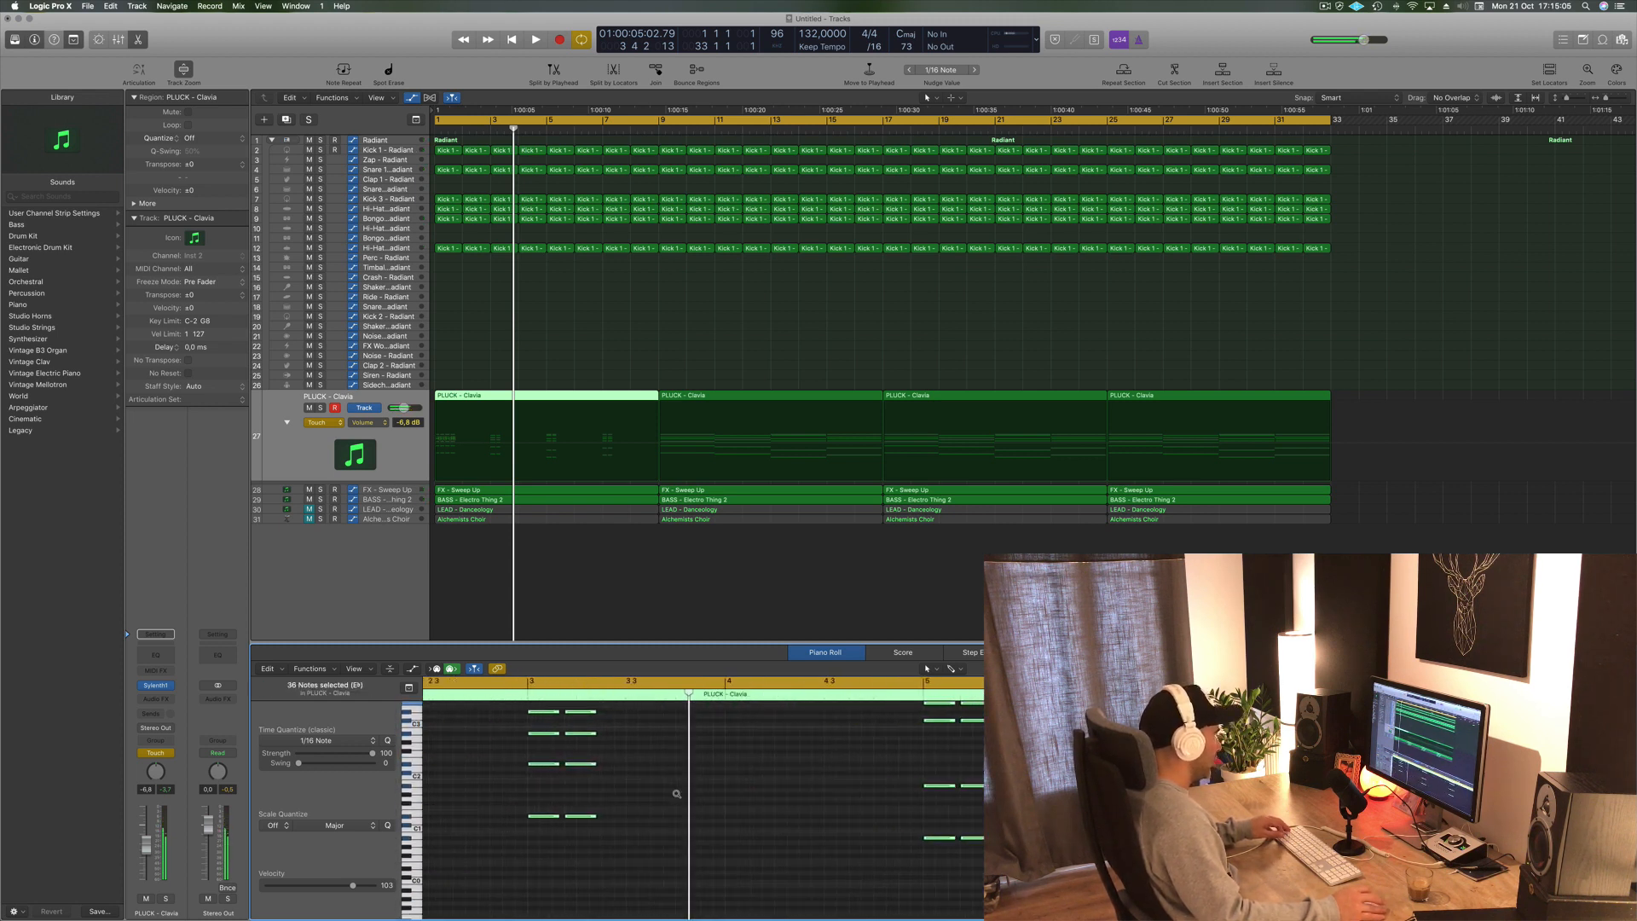
left_click_drag(544, 818, 617, 817)
key("space")
- Move the last PLUCK - Clavia region later in the arrangement
scroll(663, 285, "up", 3)
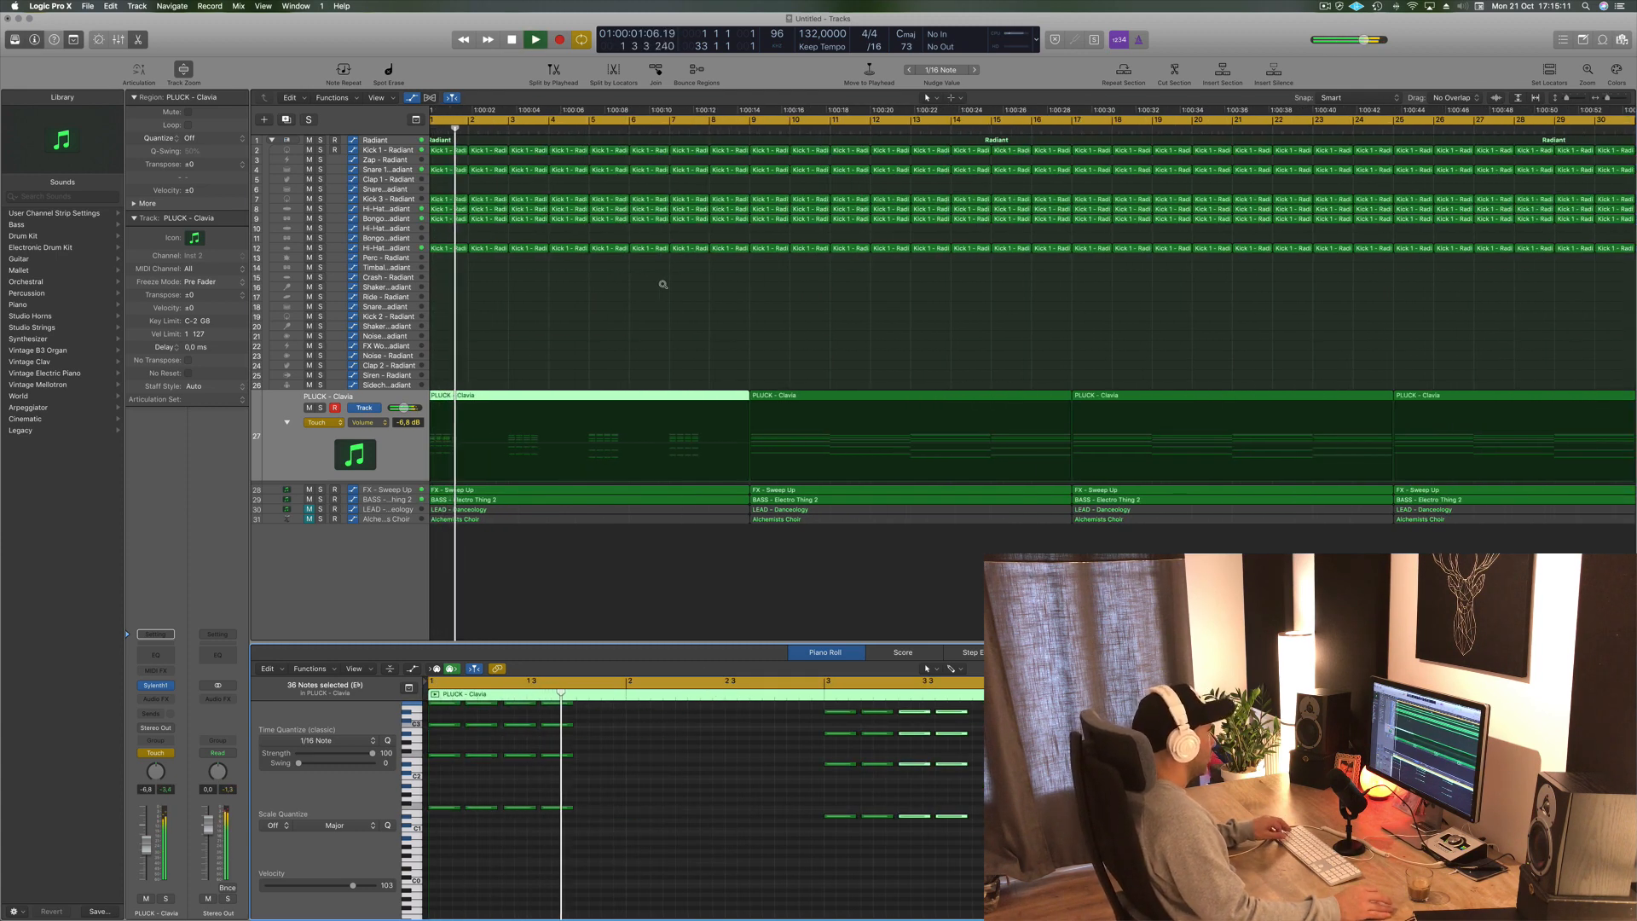
scroll(662, 285, "down", 4)
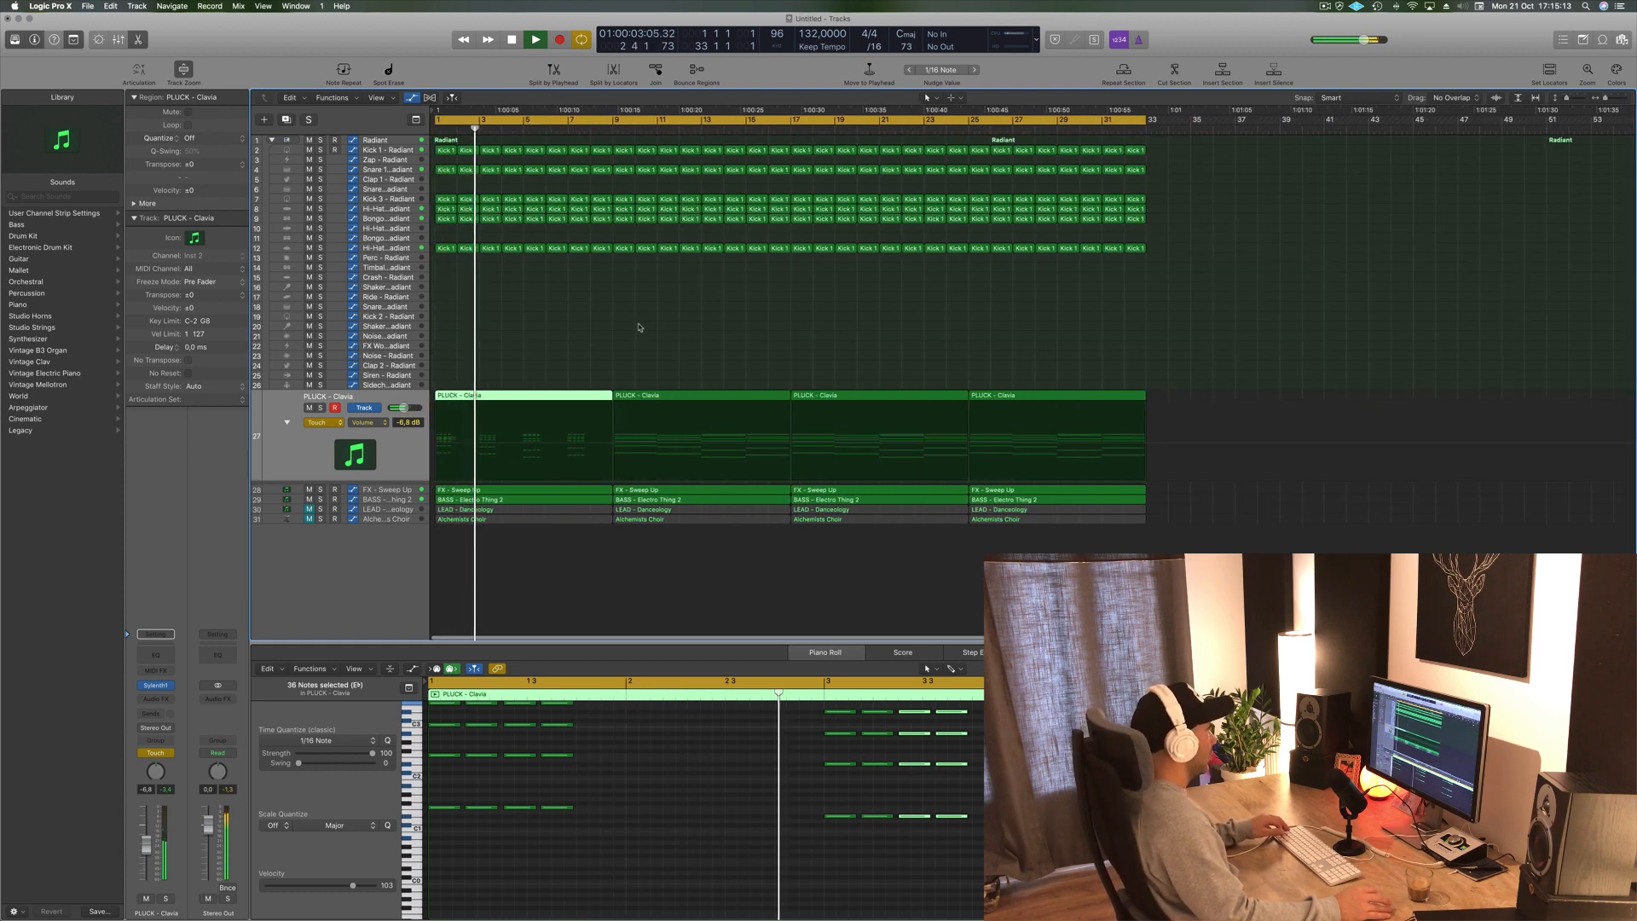
left_click(671, 315)
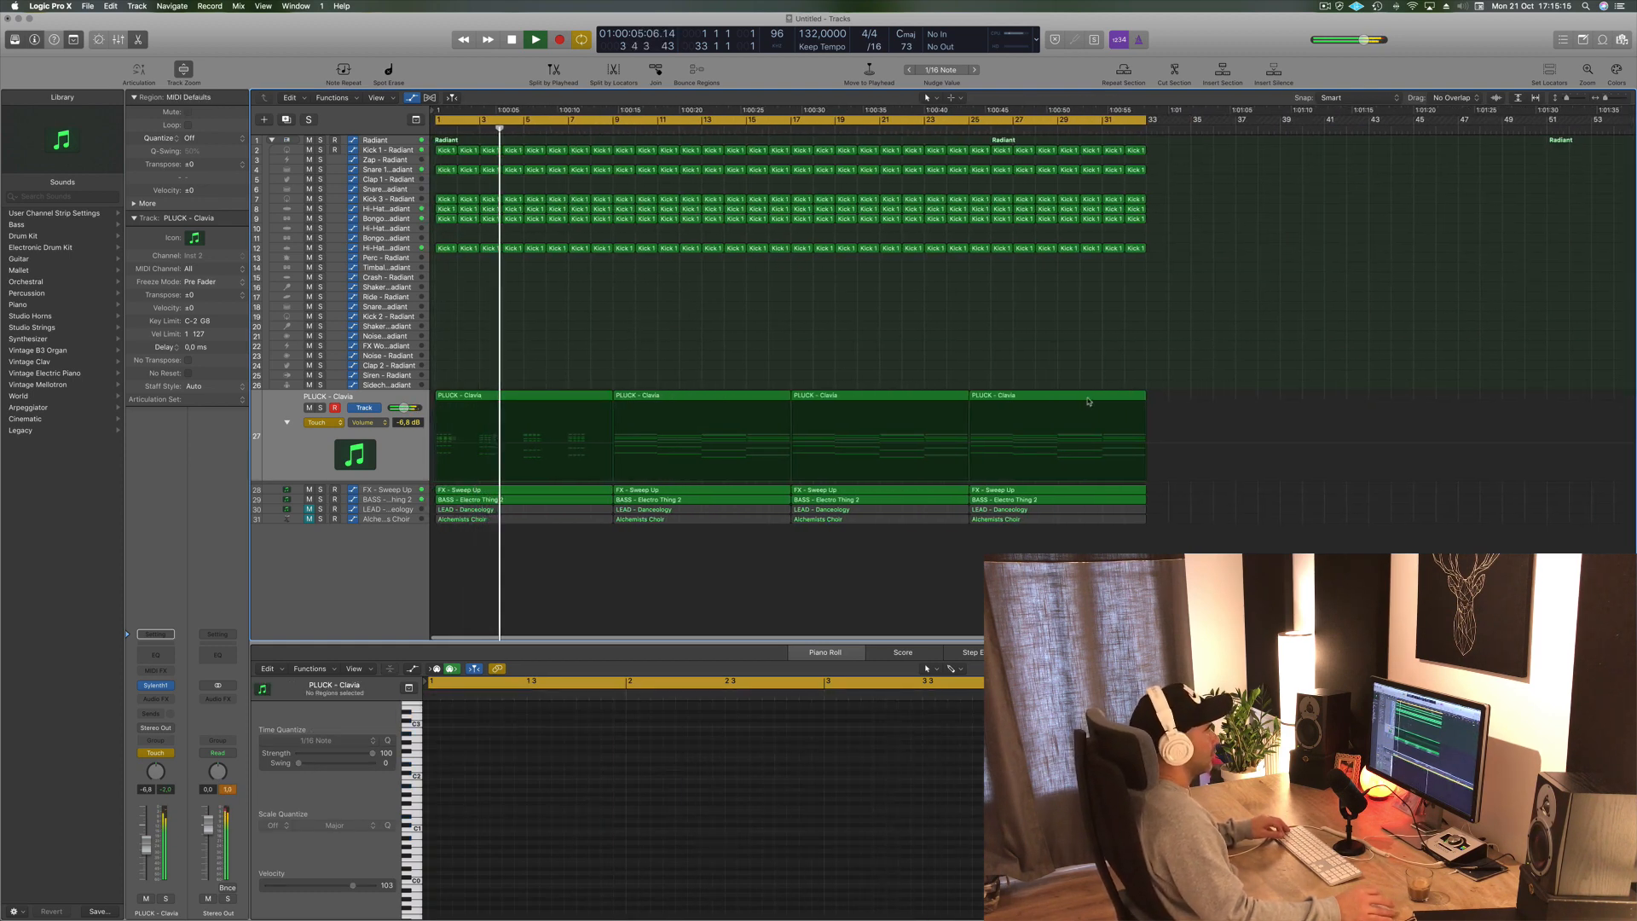
left_click_drag(1088, 401, 1386, 402)
- Set the PLUCK - Clavia track's automation mode to Read and play the arrangement
scroll(776, 375, "up", 2)
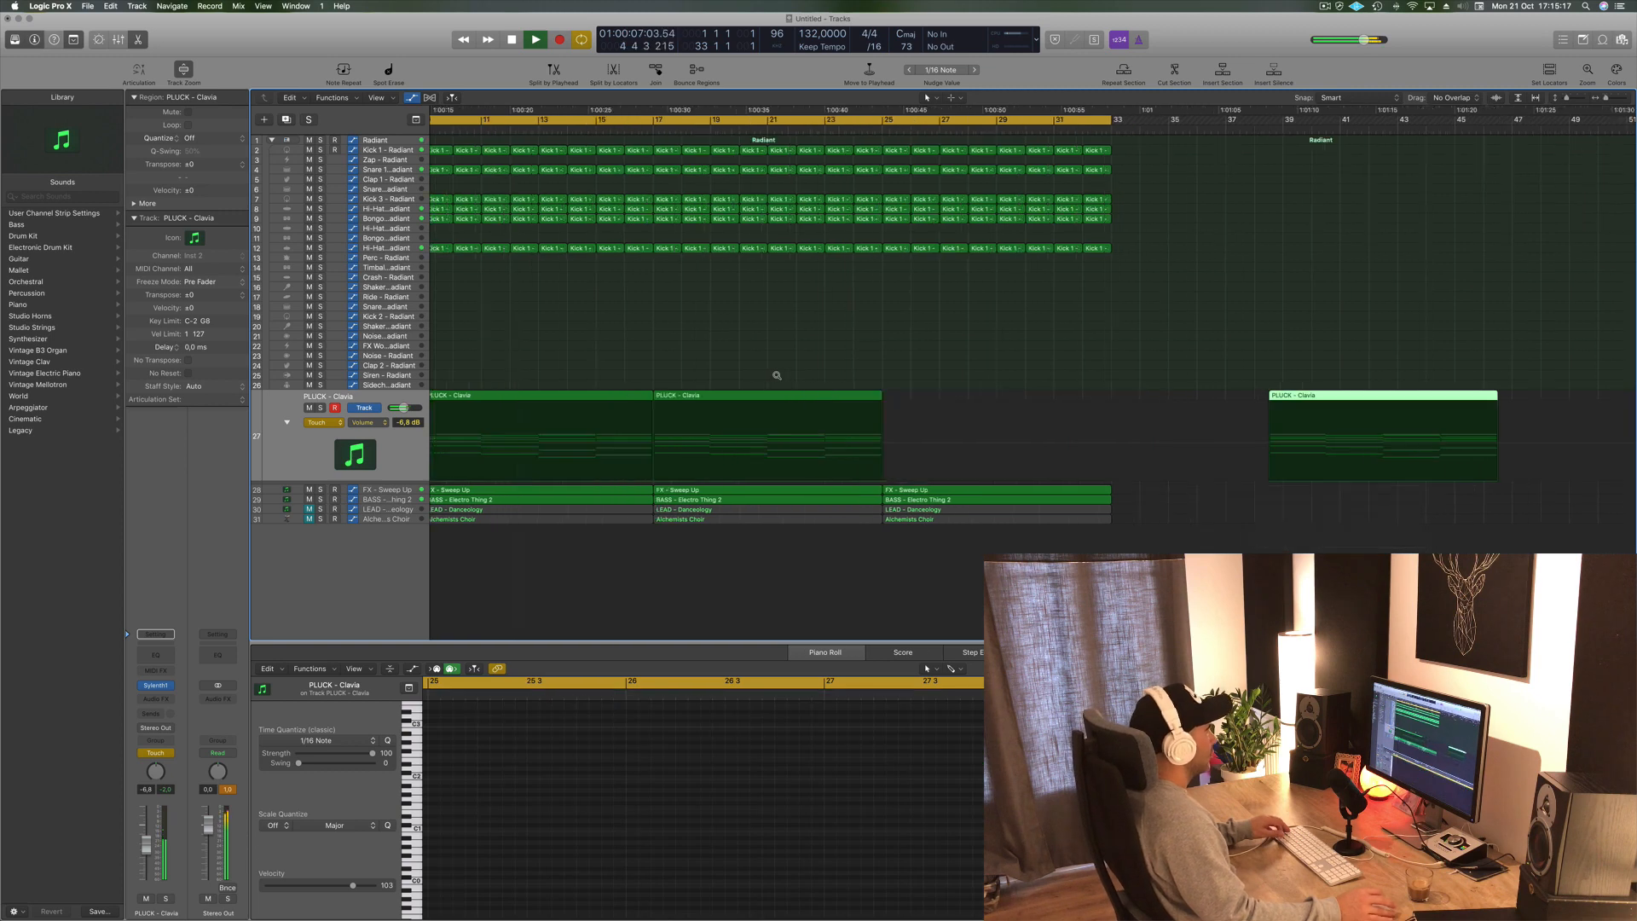
scroll(866, 365, "down", 4)
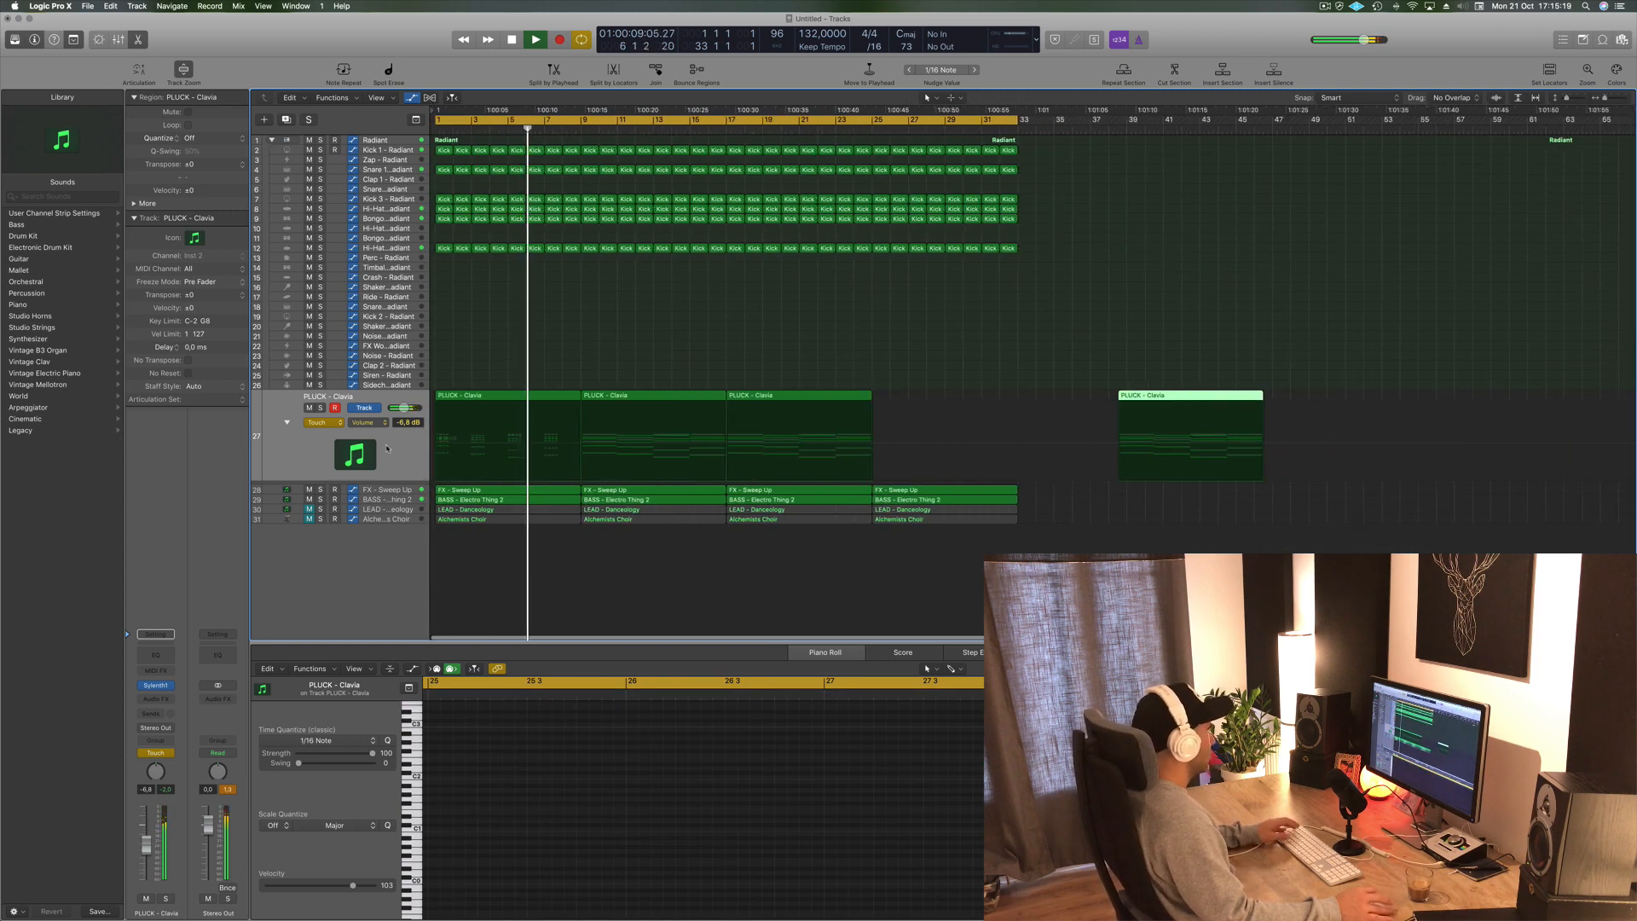
left_click(320, 422)
left_click(317, 413)
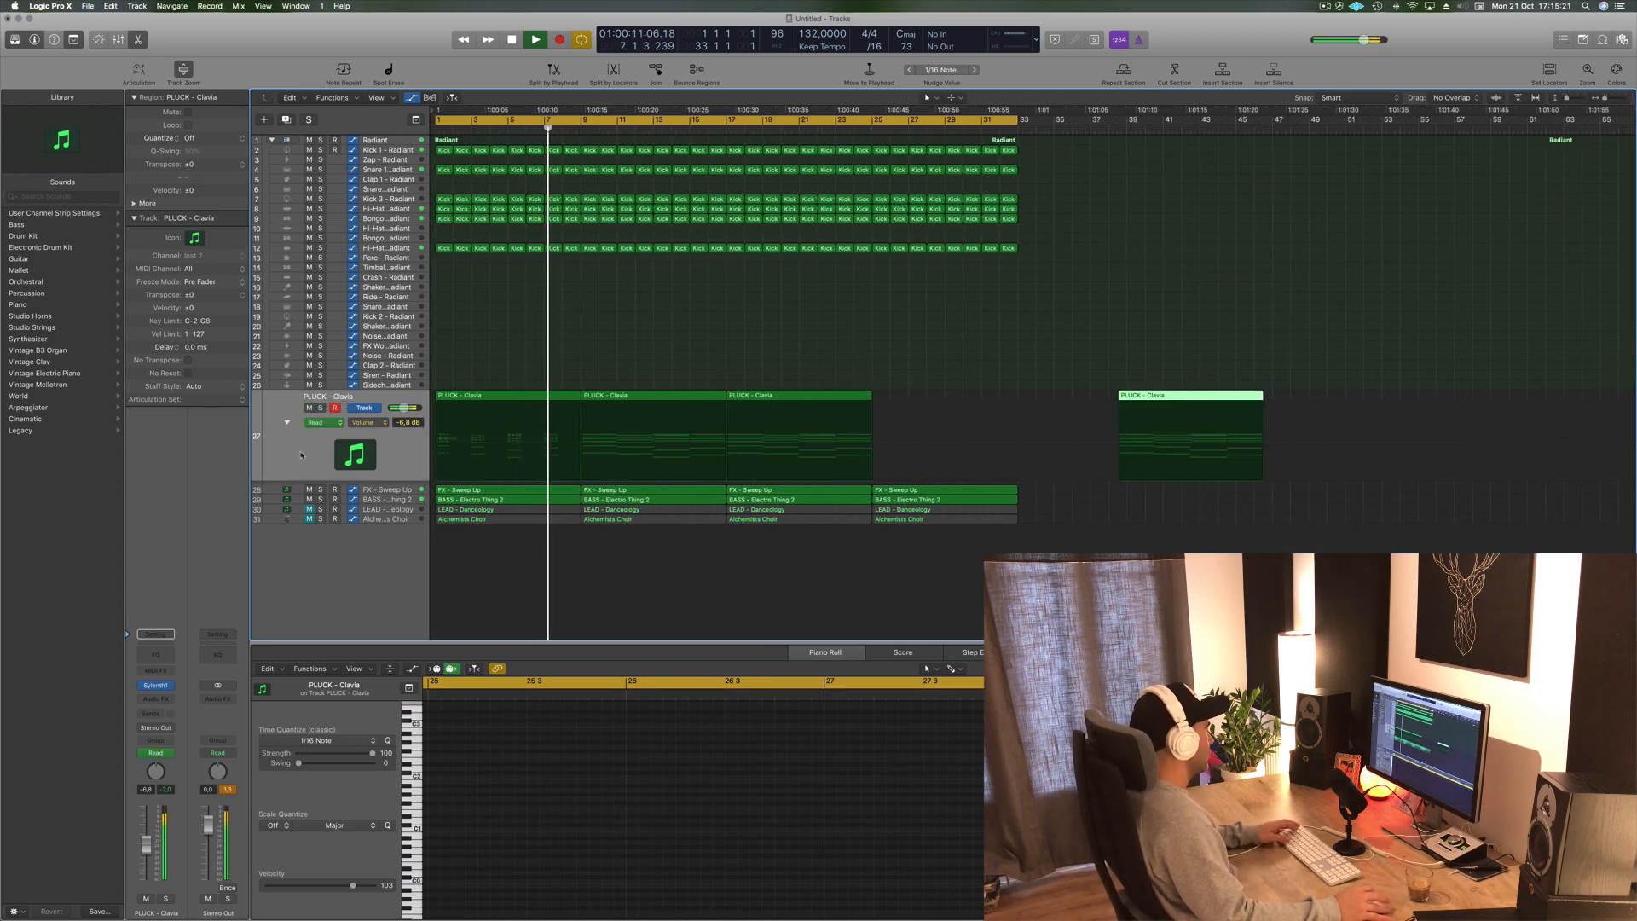
left_click(295, 460)
key("space")
key("space")
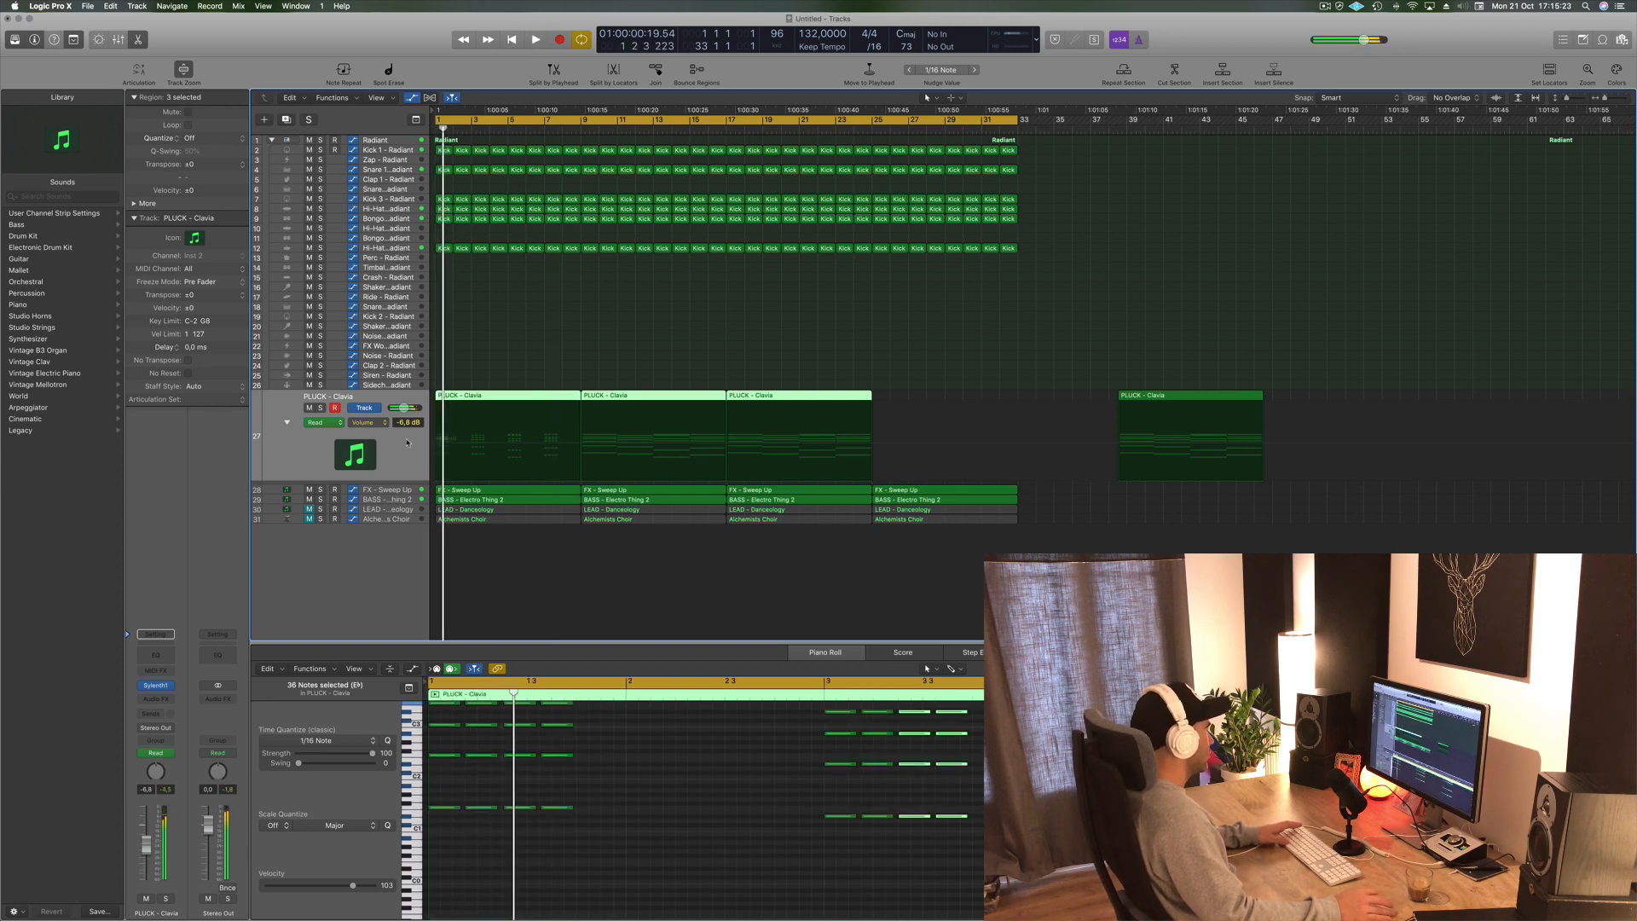
- Show the Synth1 Filter Cutoff automation lane on the PLUCK track, lower its starting level and play it back
left_click(365, 422)
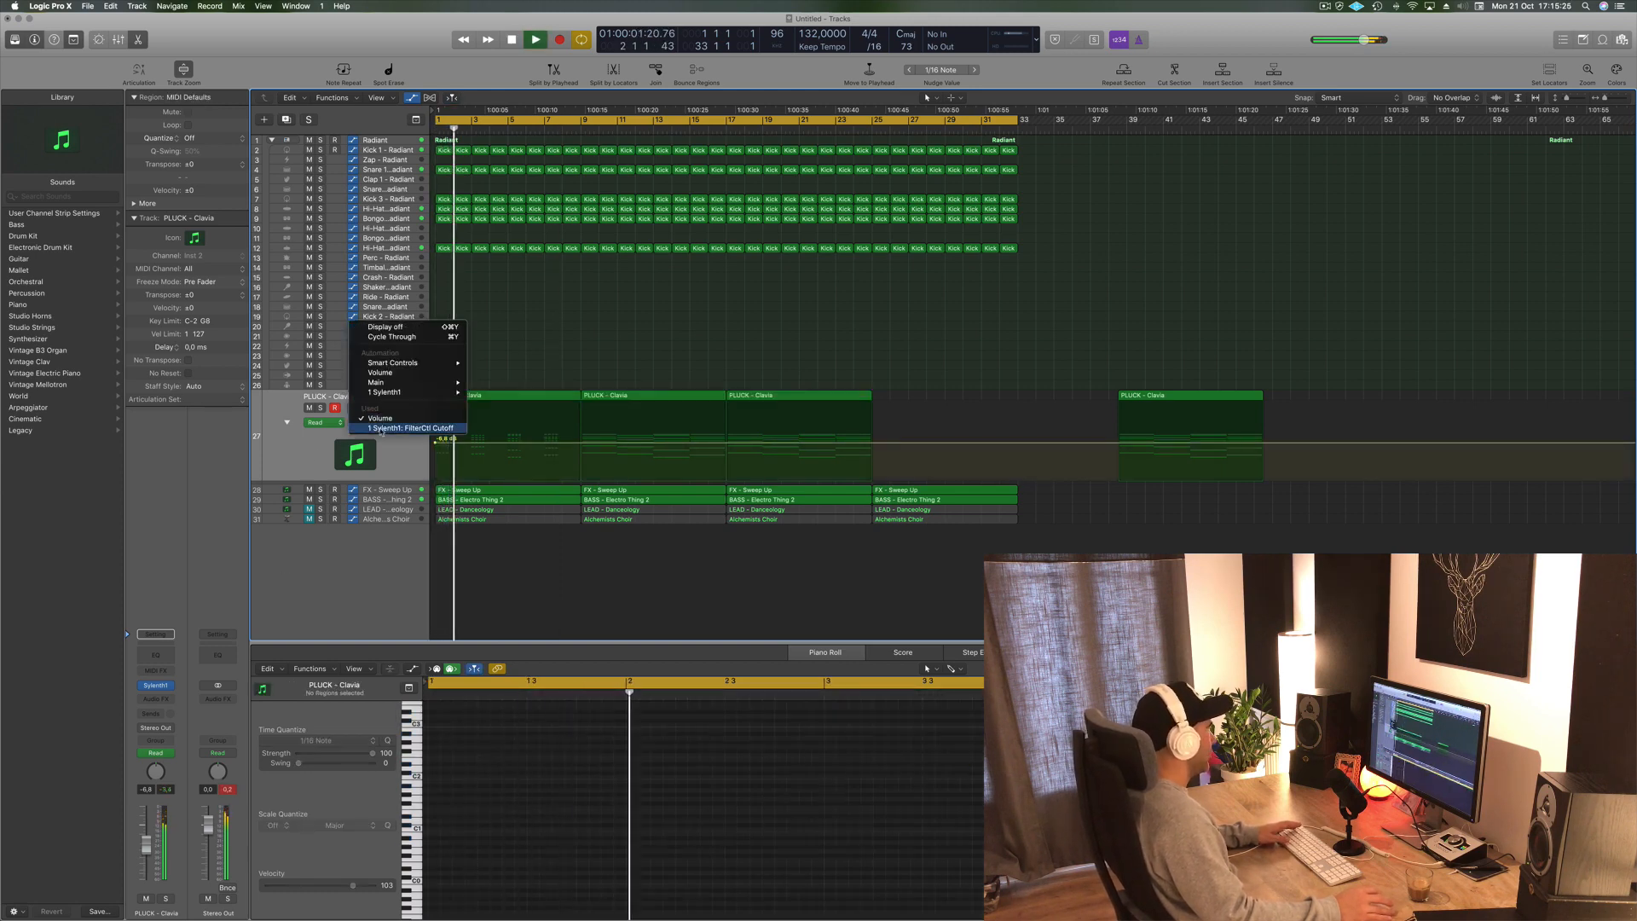
left_click(381, 428)
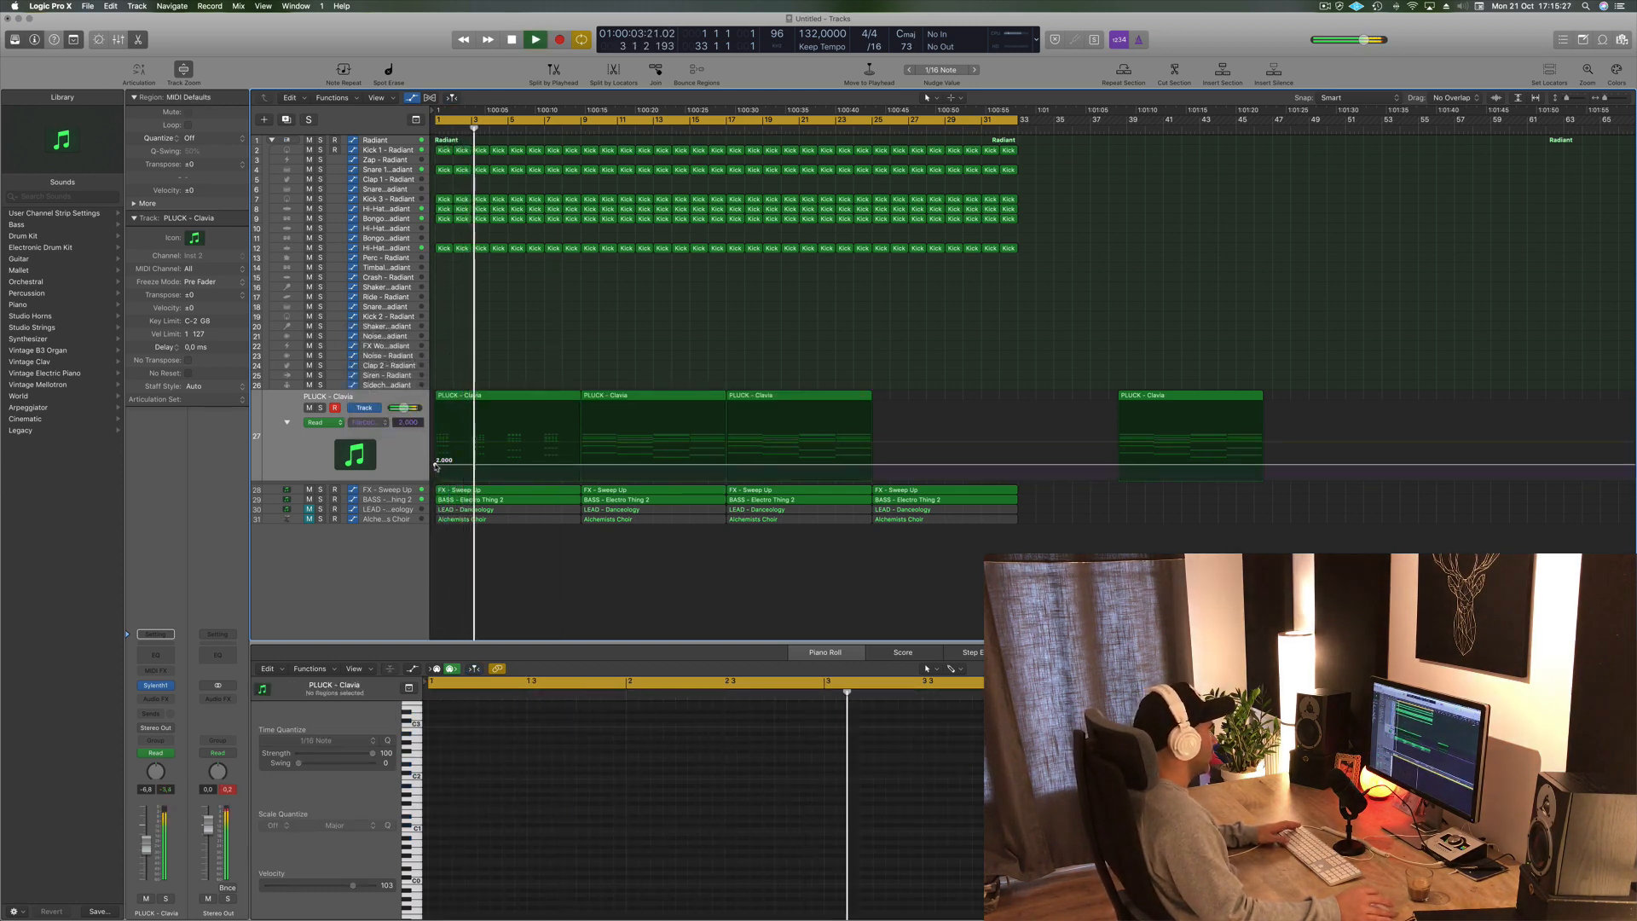
left_click_drag(435, 466, 434, 468)
key("space")
key("space")
key("space")
key("space")
key("space")
key("space")
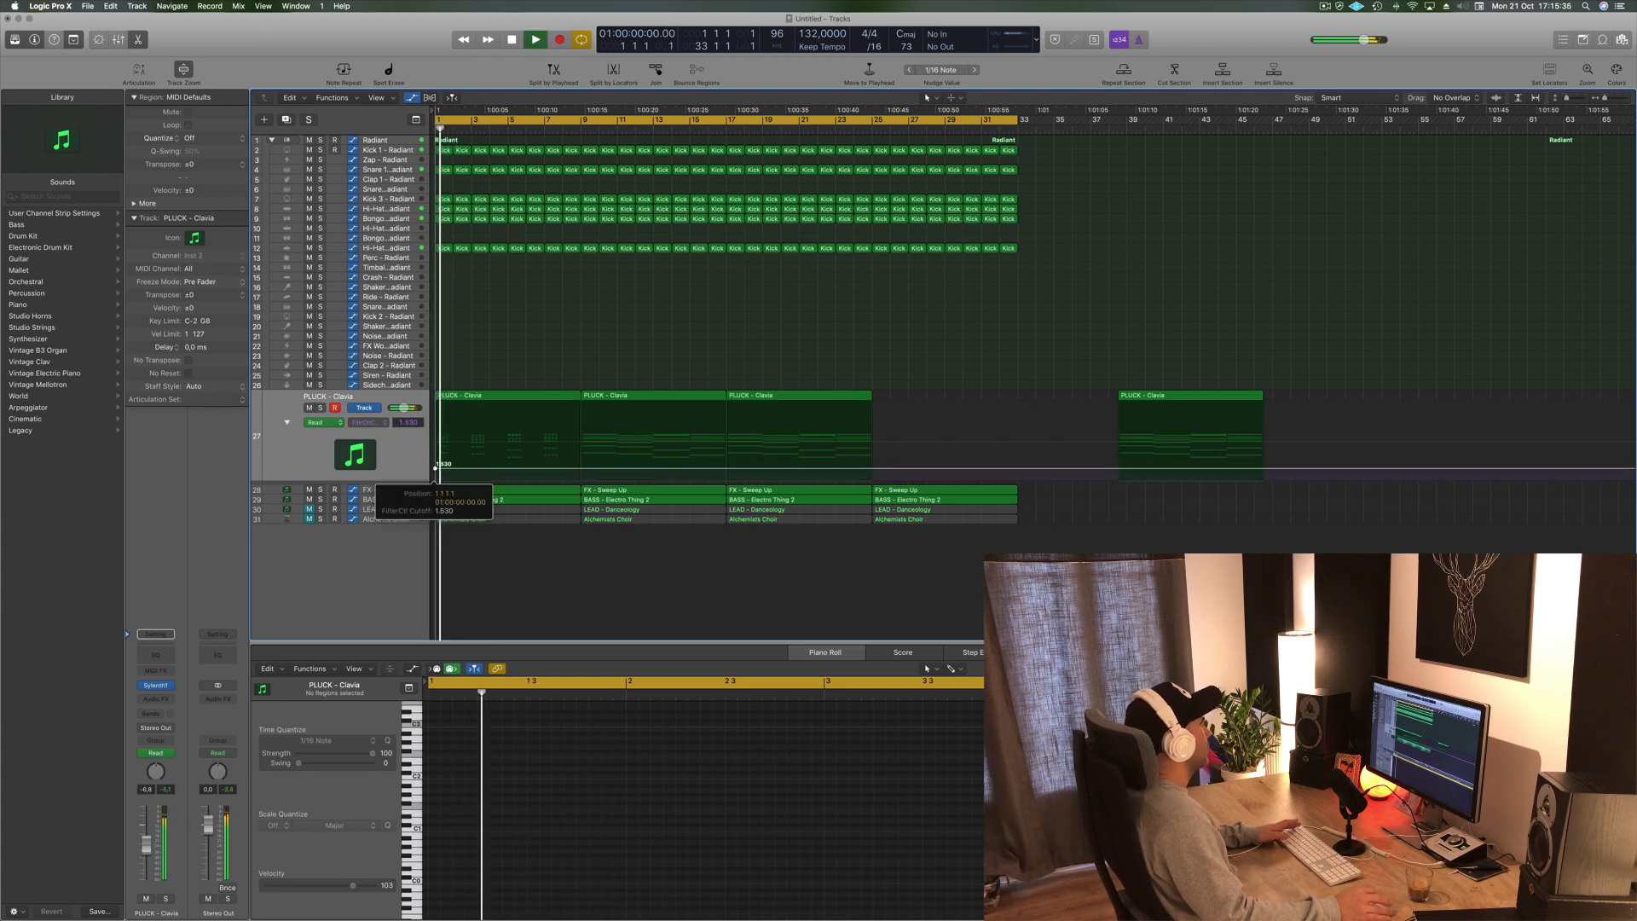
- Add a filter cutoff automation point in the first PLUCK region and raise it to form a rising ramp
left_click(496, 469)
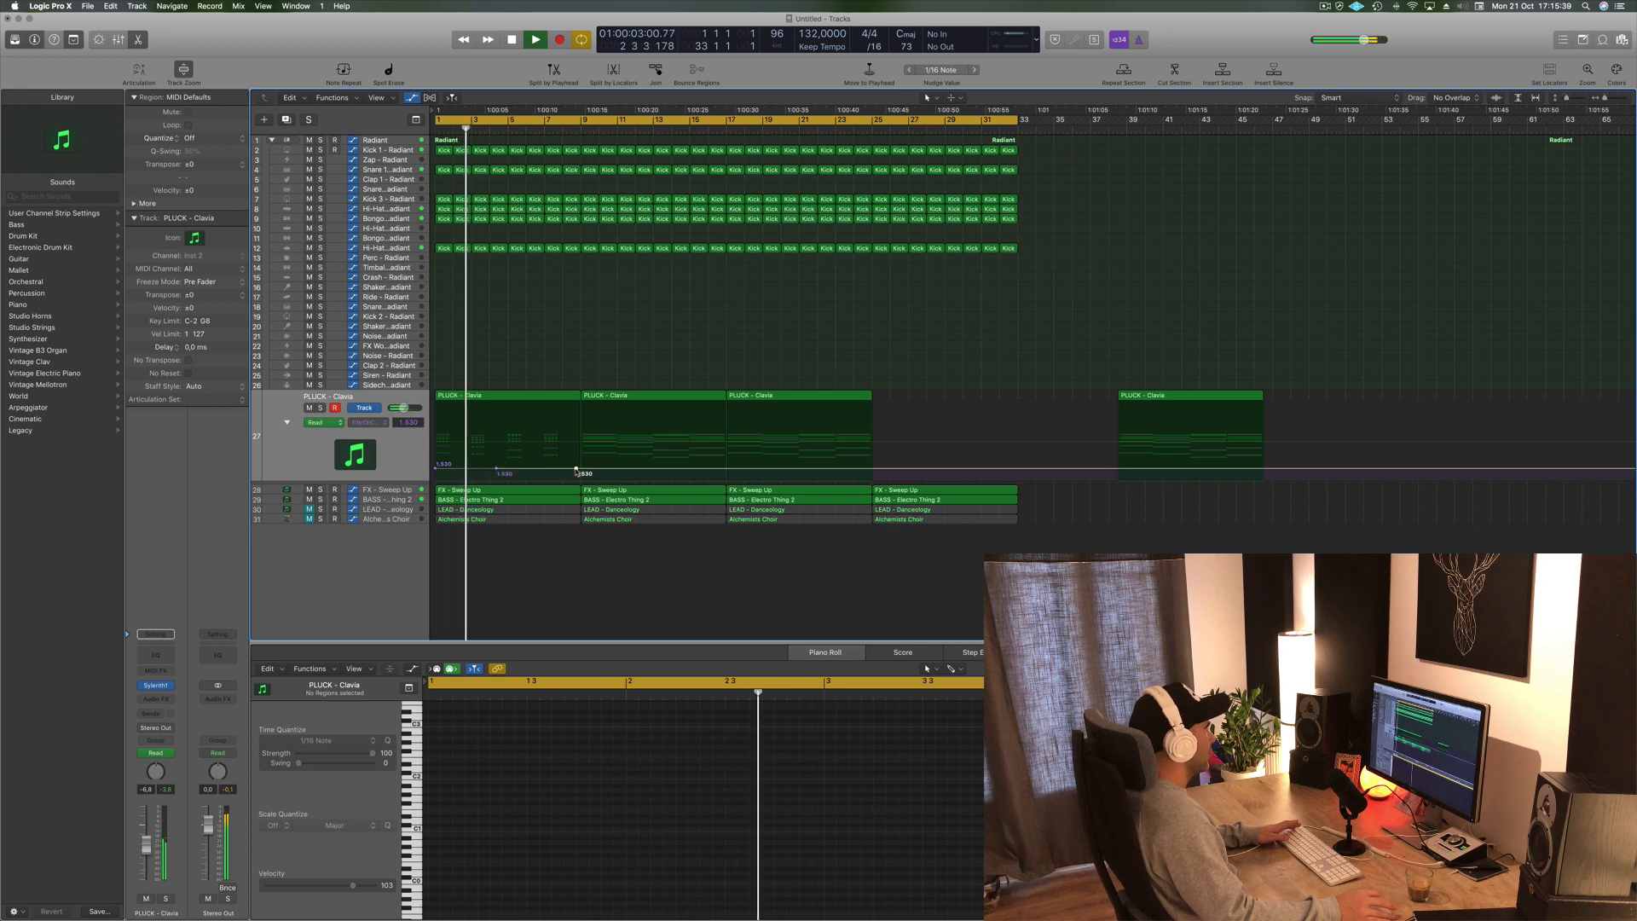
left_click_drag(576, 470, 576, 462)
- Replace the following PLUCK regions with copies of the automated first region so the filter ramp repeats across four regions
left_click_drag(652, 369, 1349, 394)
left_click(797, 343)
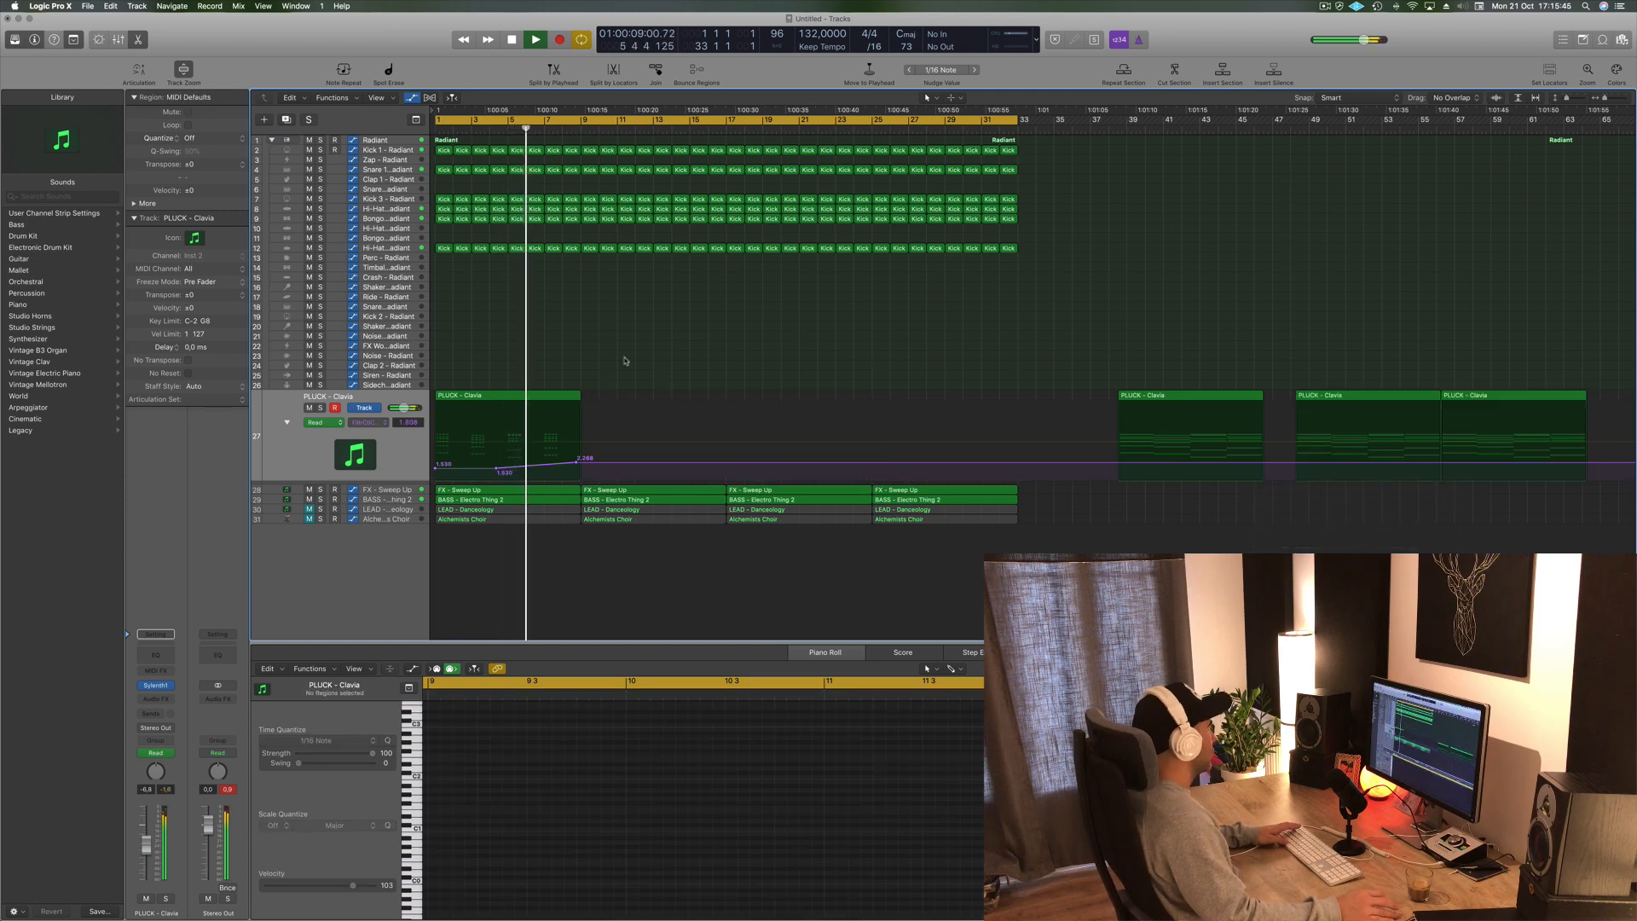
left_click_drag(520, 395, 638, 397)
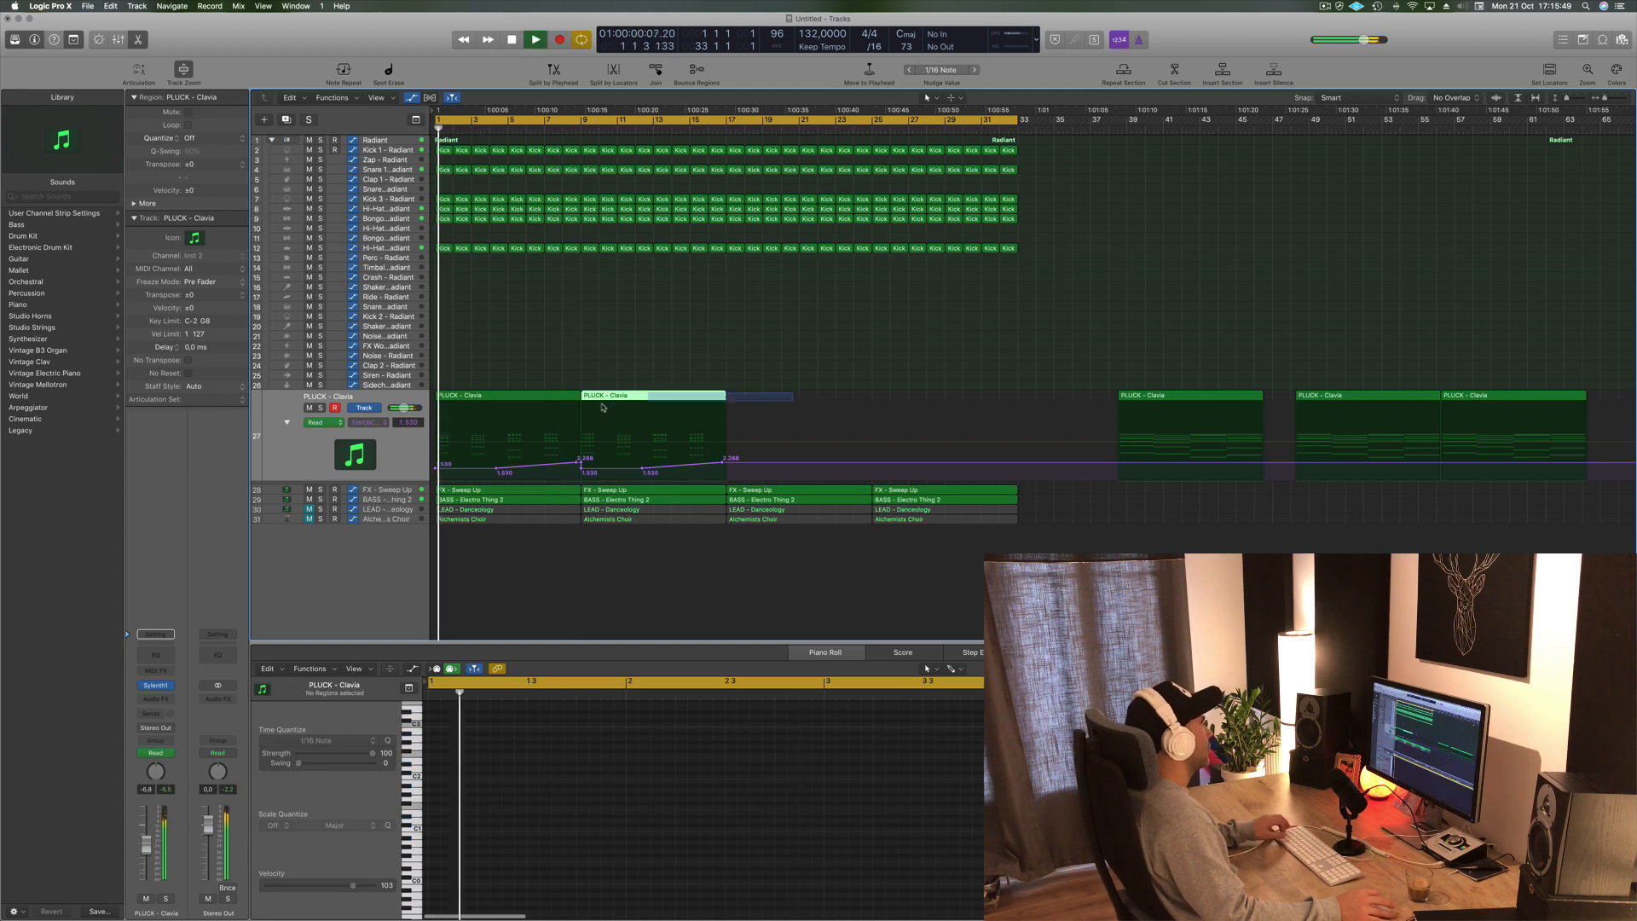
left_click(576, 450, "shift")
key("Return")
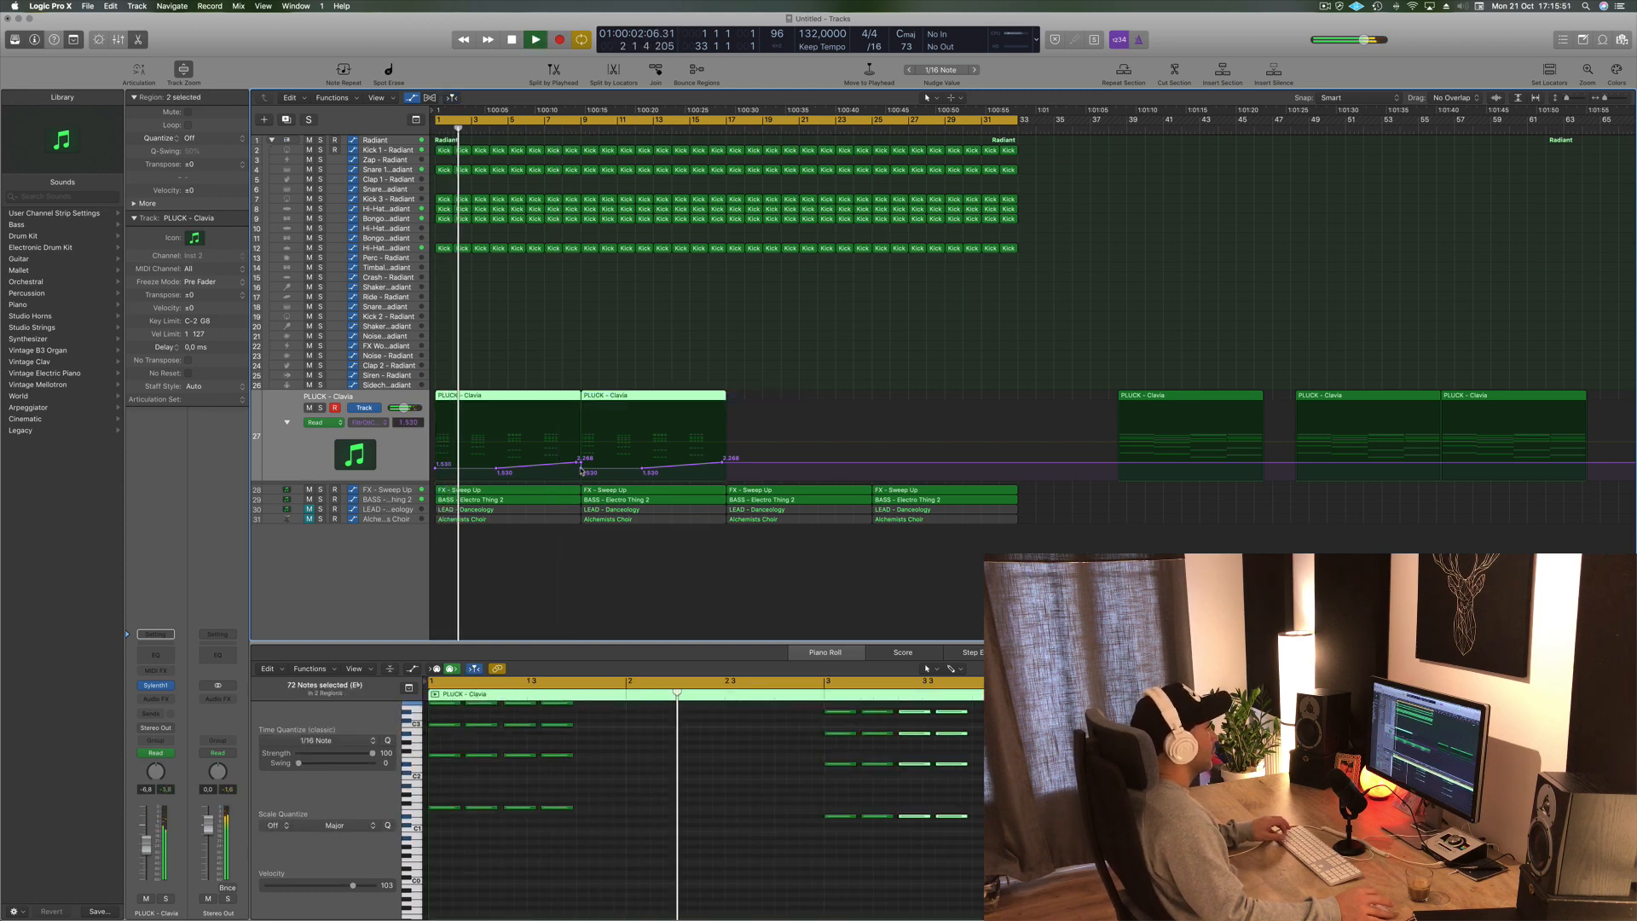
left_click(580, 469)
mouse_move(808, 380)
left_mouse_down()
mouse_move(543, 409)
mouse_move(804, 402)
left_mouse_up()
key("space")
key("Return")
key("space")
left_click(729, 468)
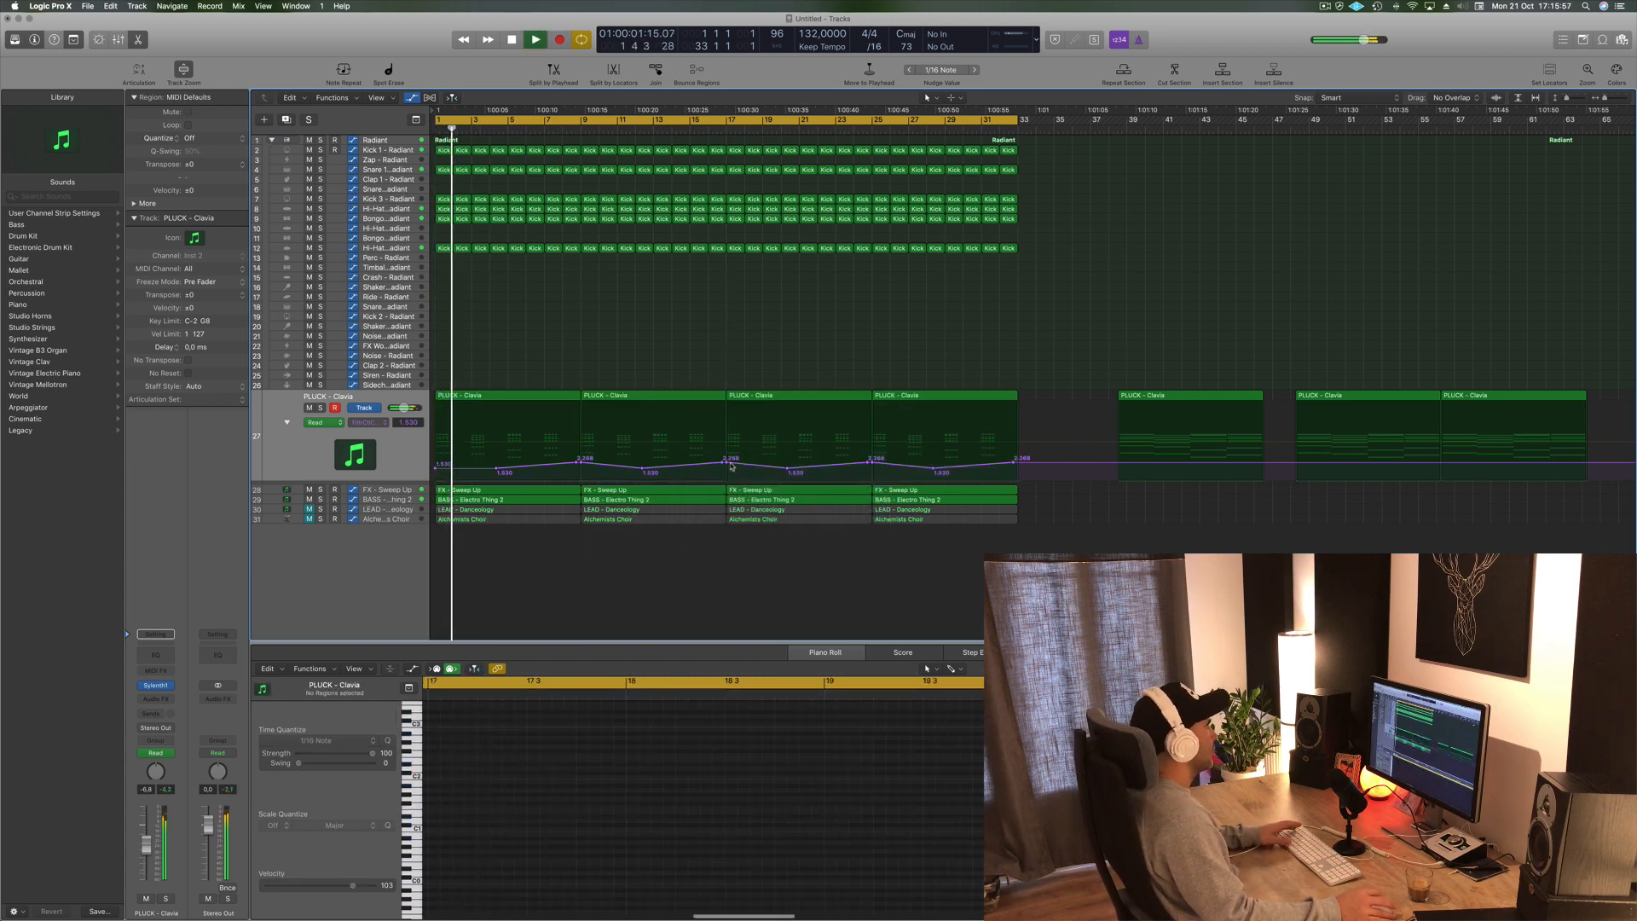
- Replace the later FX - Sweep Up regions with copies of the first FX - Sweep Up region
left_click(385, 489)
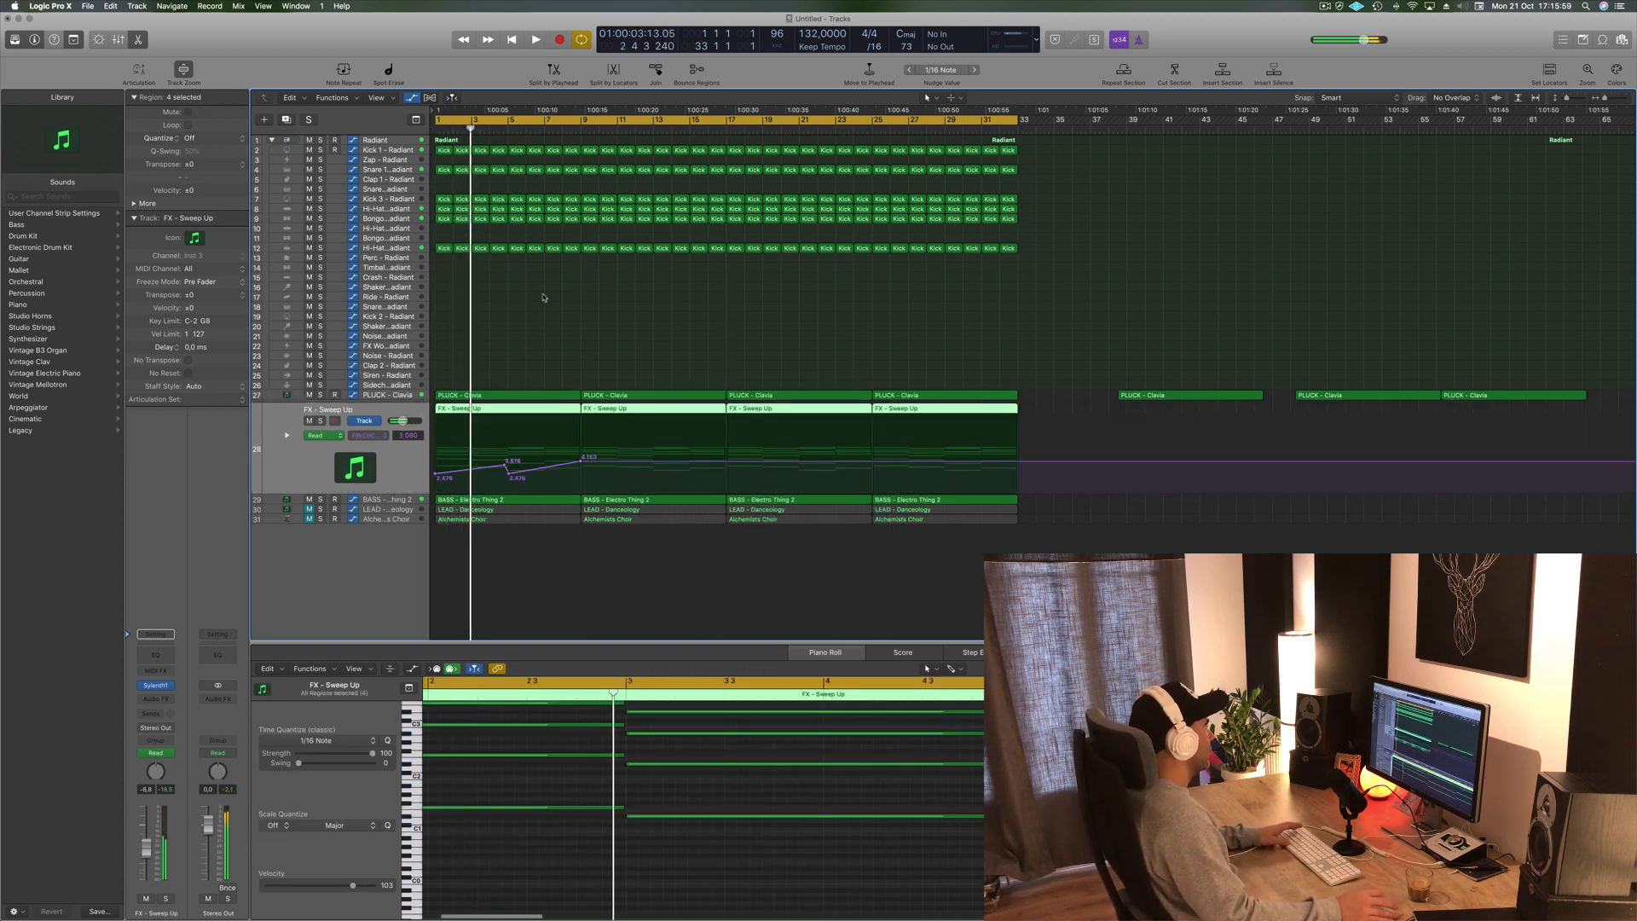
key("Return")
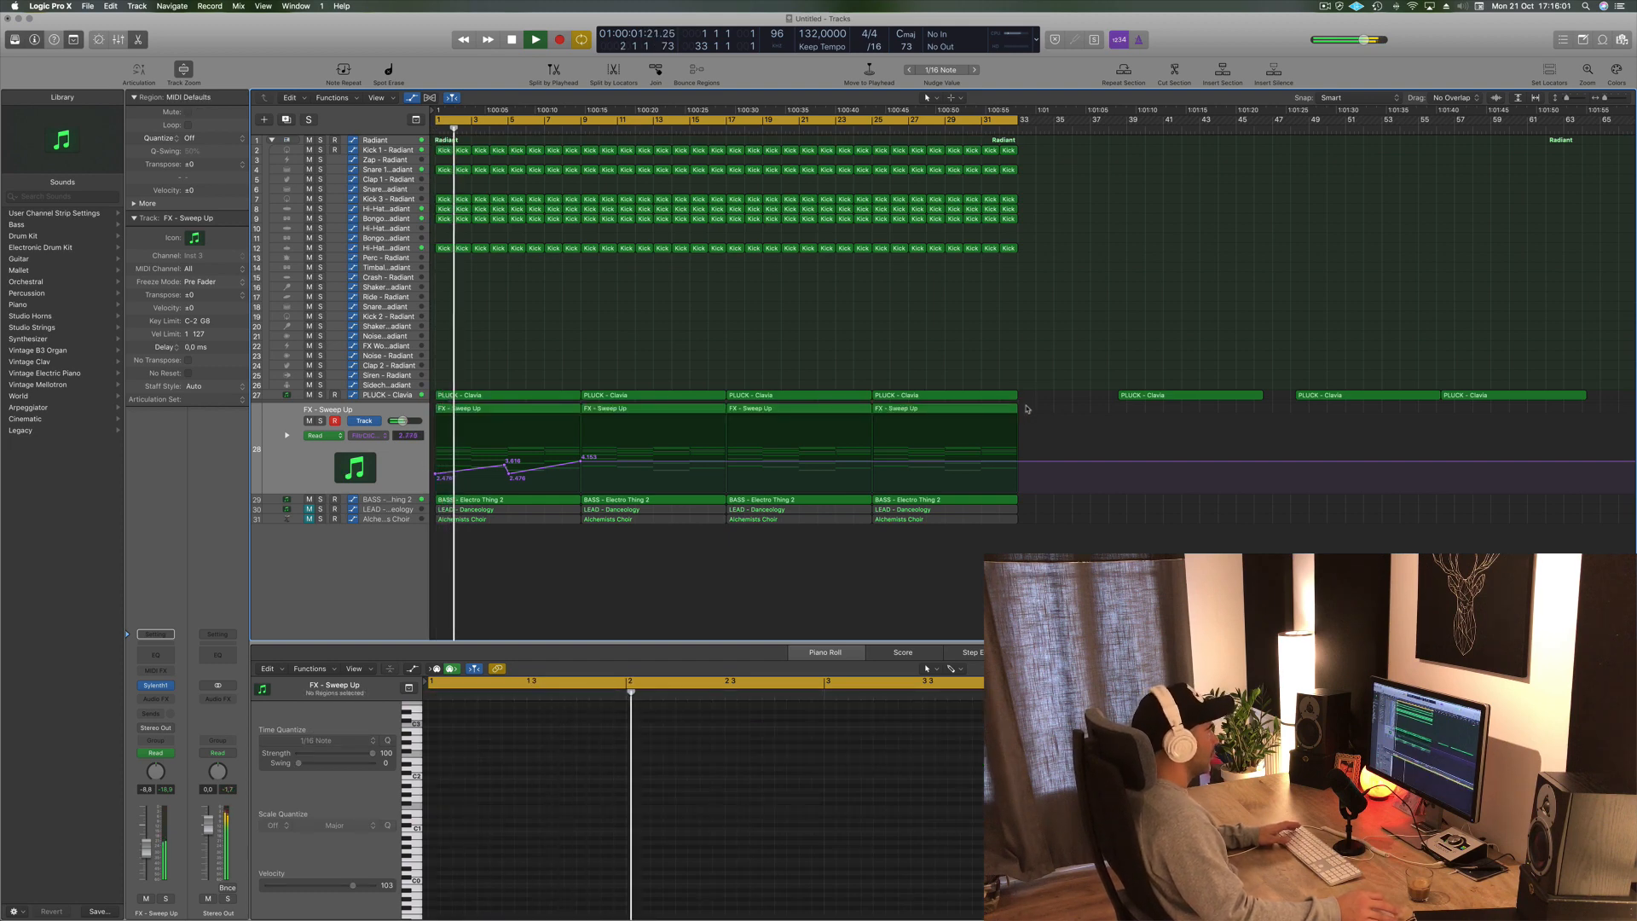
left_click_drag(1021, 394, 674, 413)
key("Delete")
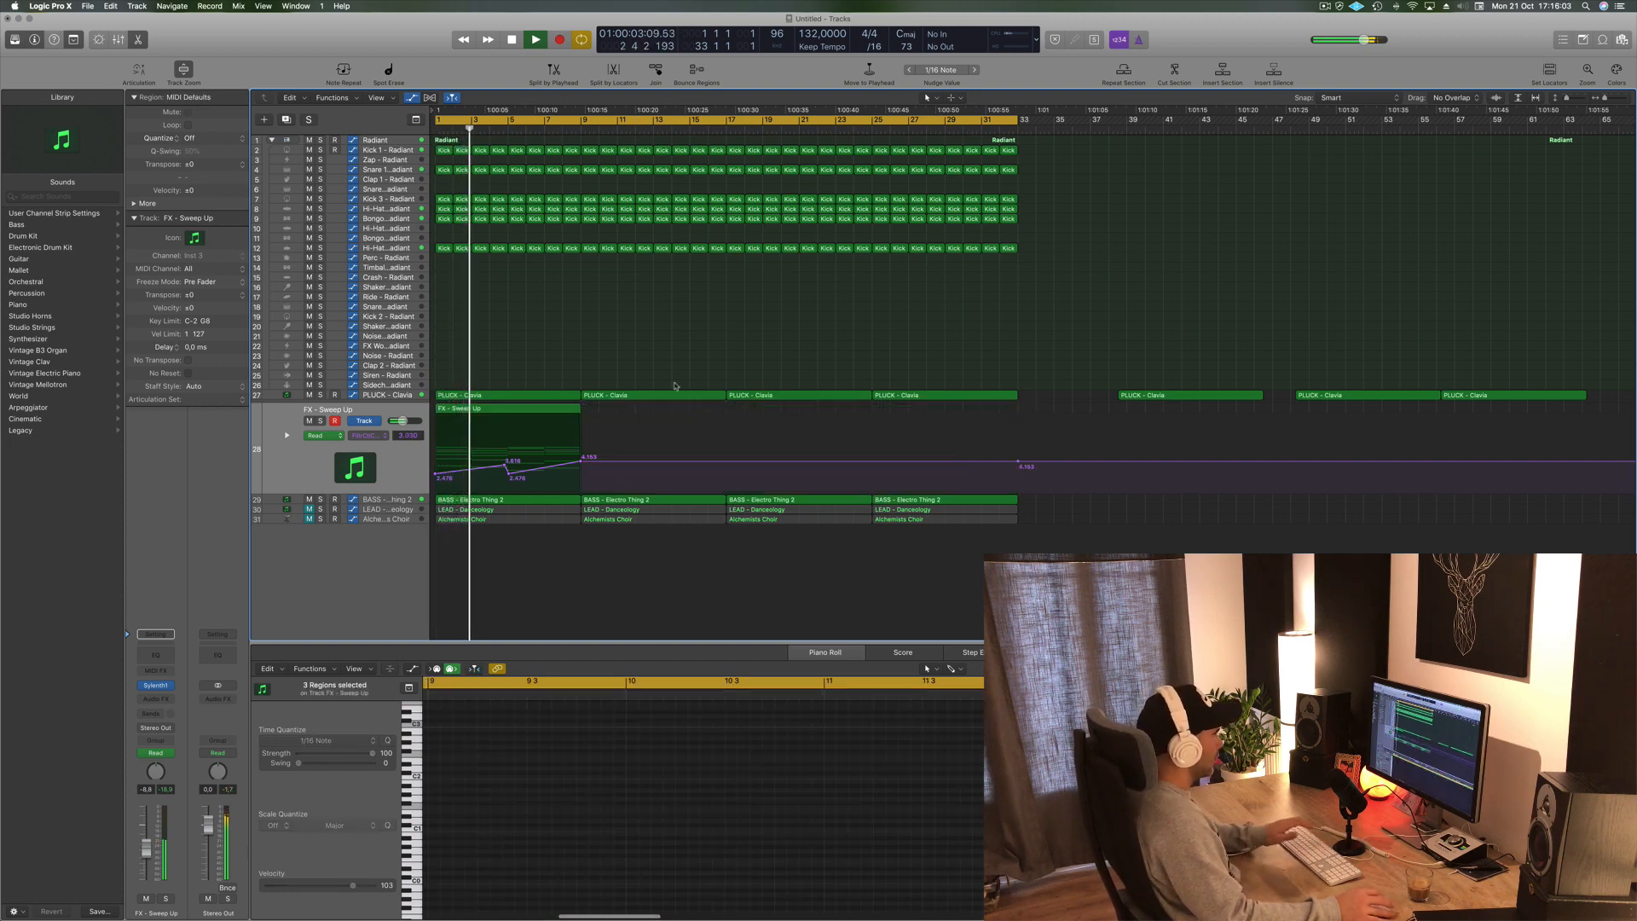
left_click(543, 408)
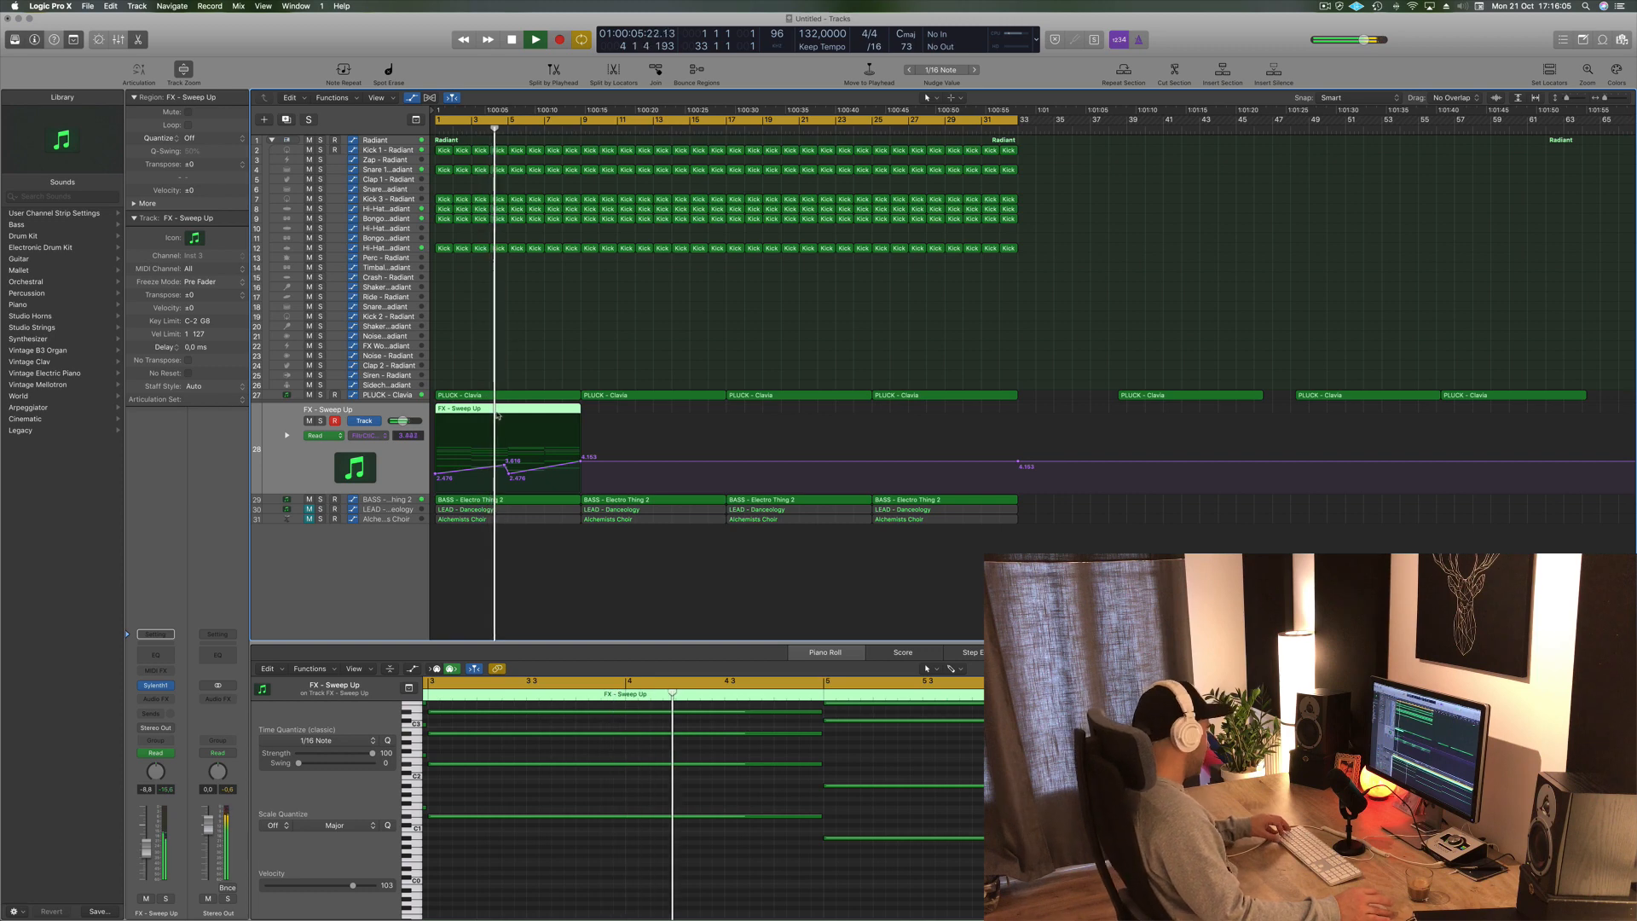
left_click_drag(498, 416, 841, 413)
left_click(550, 412, "shift")
left_click(676, 301)
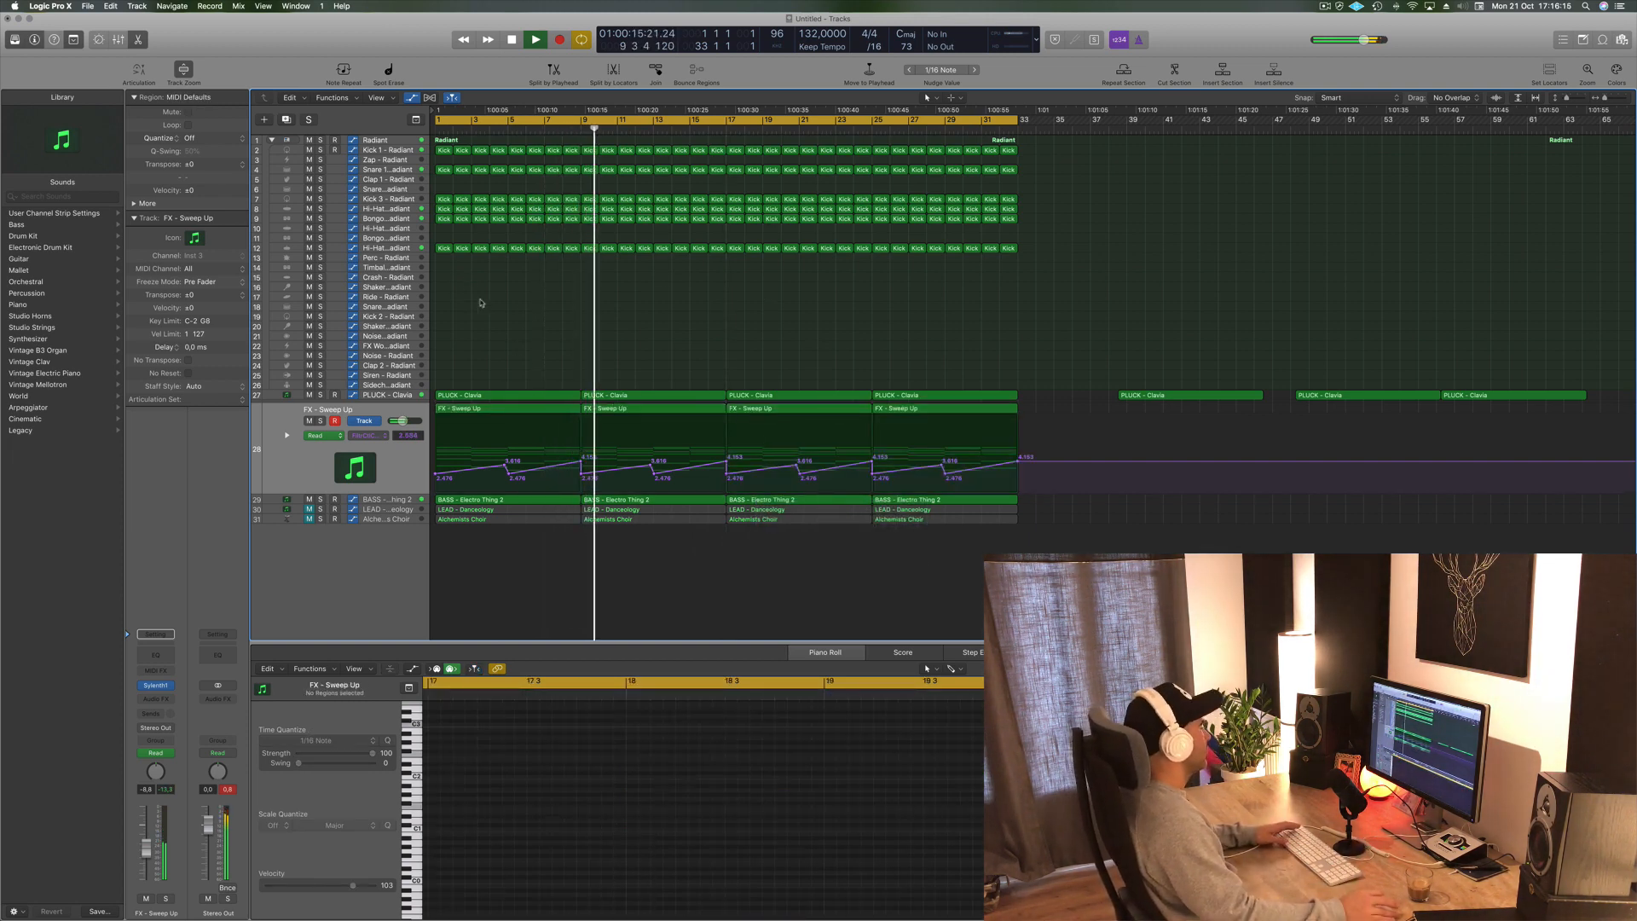
- Select the BASS - Electro Thing 2 track and delete all of its regions except the first
left_click(404, 397)
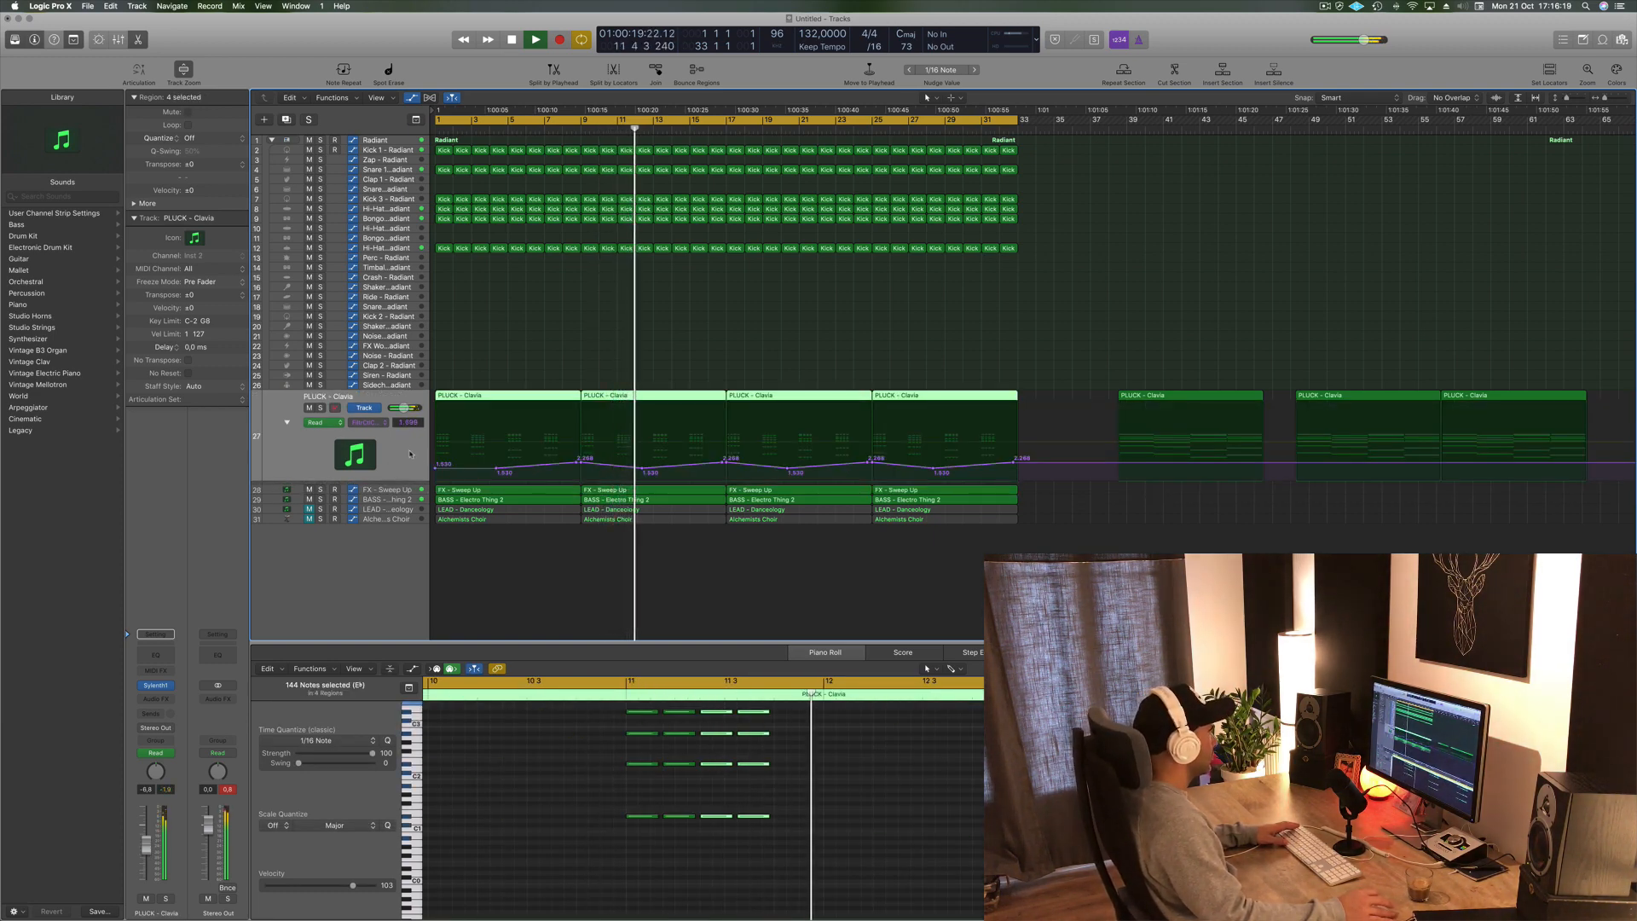
left_click_drag(411, 484, 404, 484)
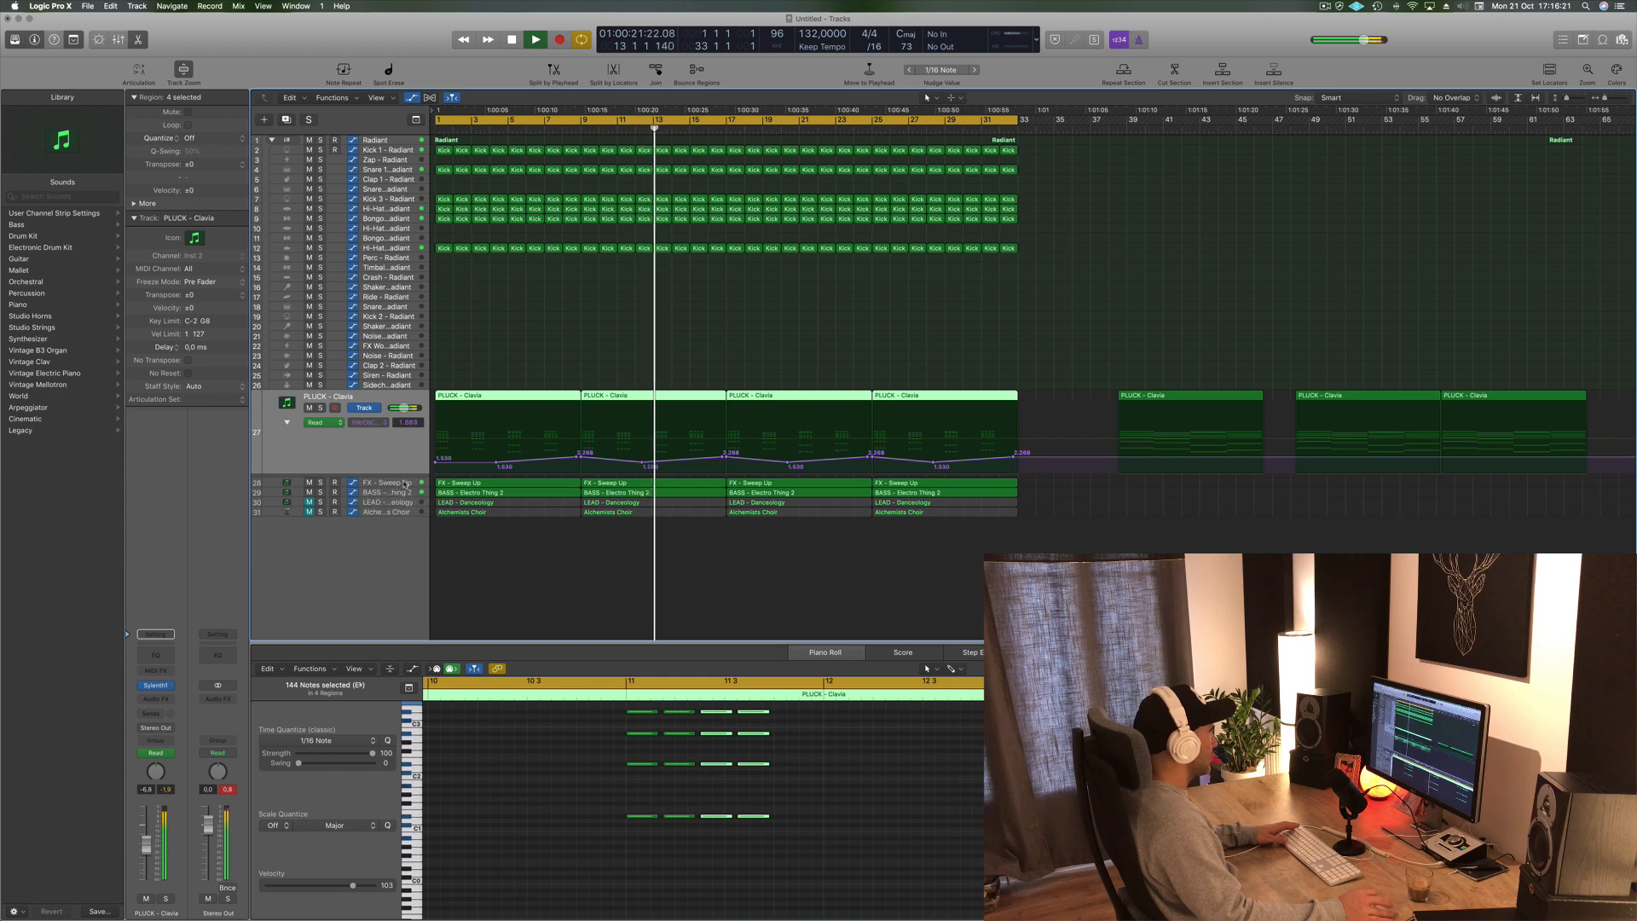
left_click(404, 483)
key("Return")
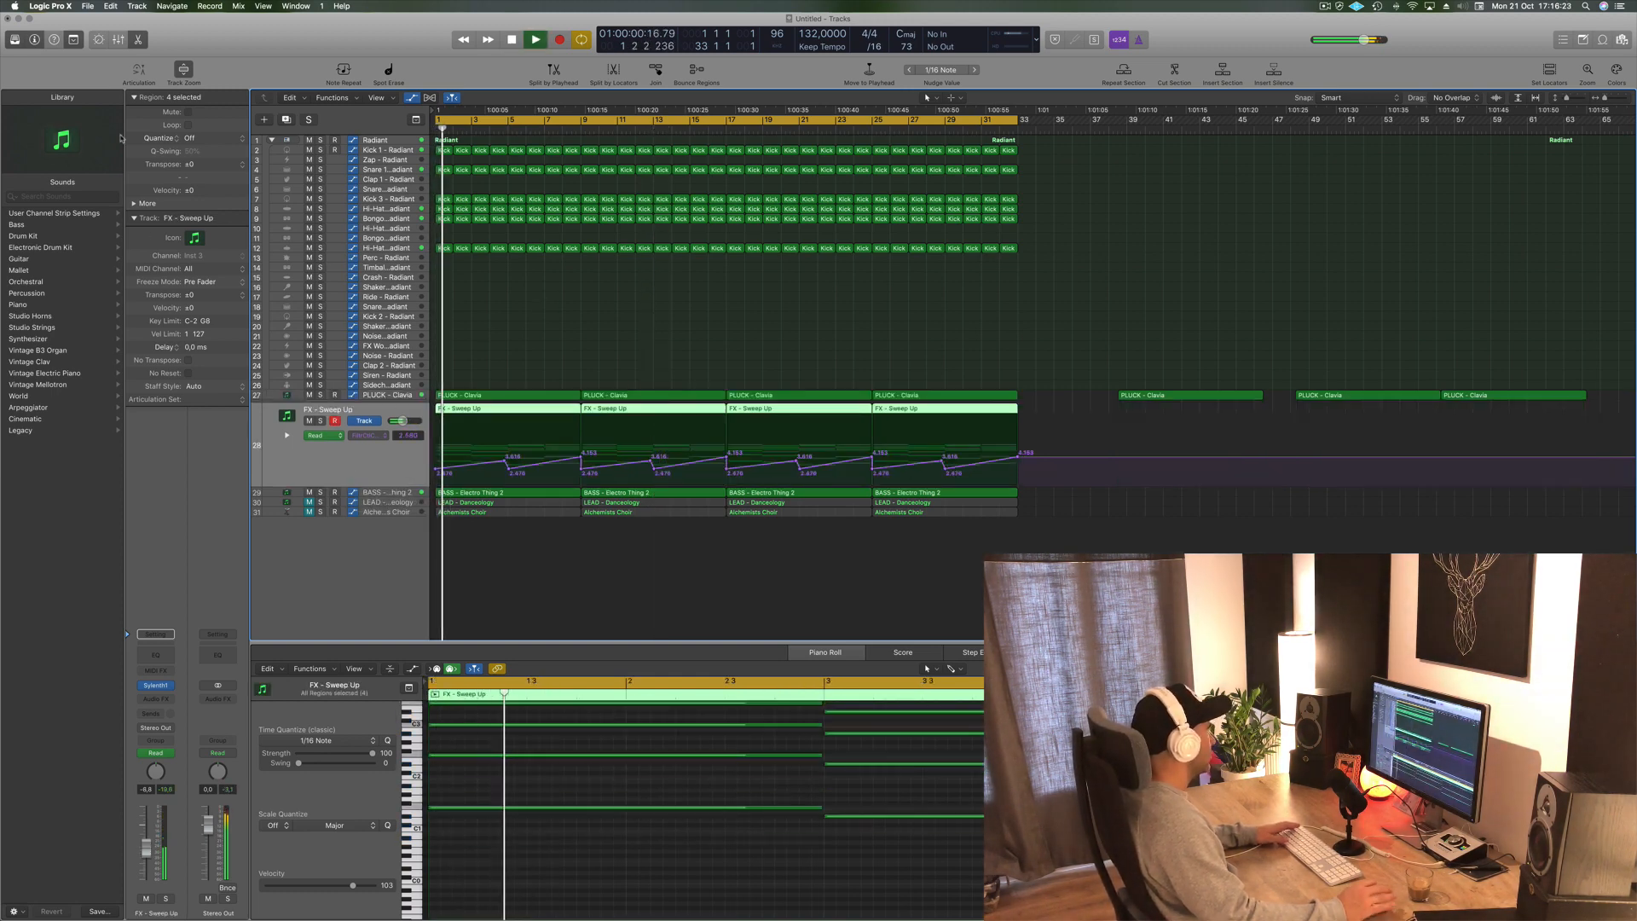
key("Return")
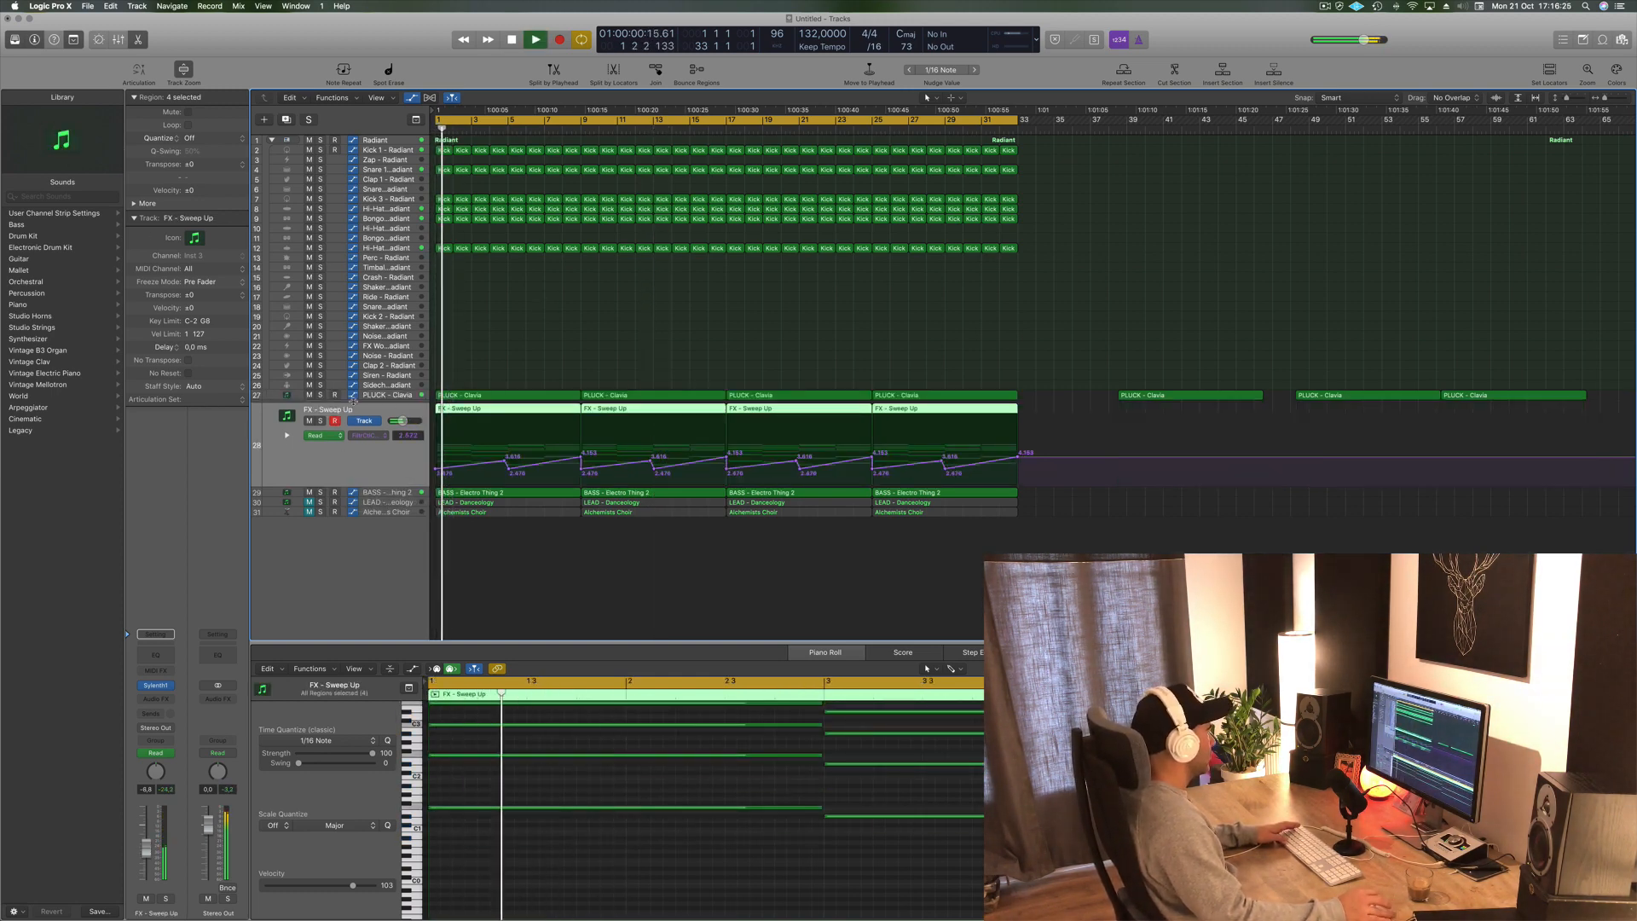
key("Return")
key("Down")
key("space")
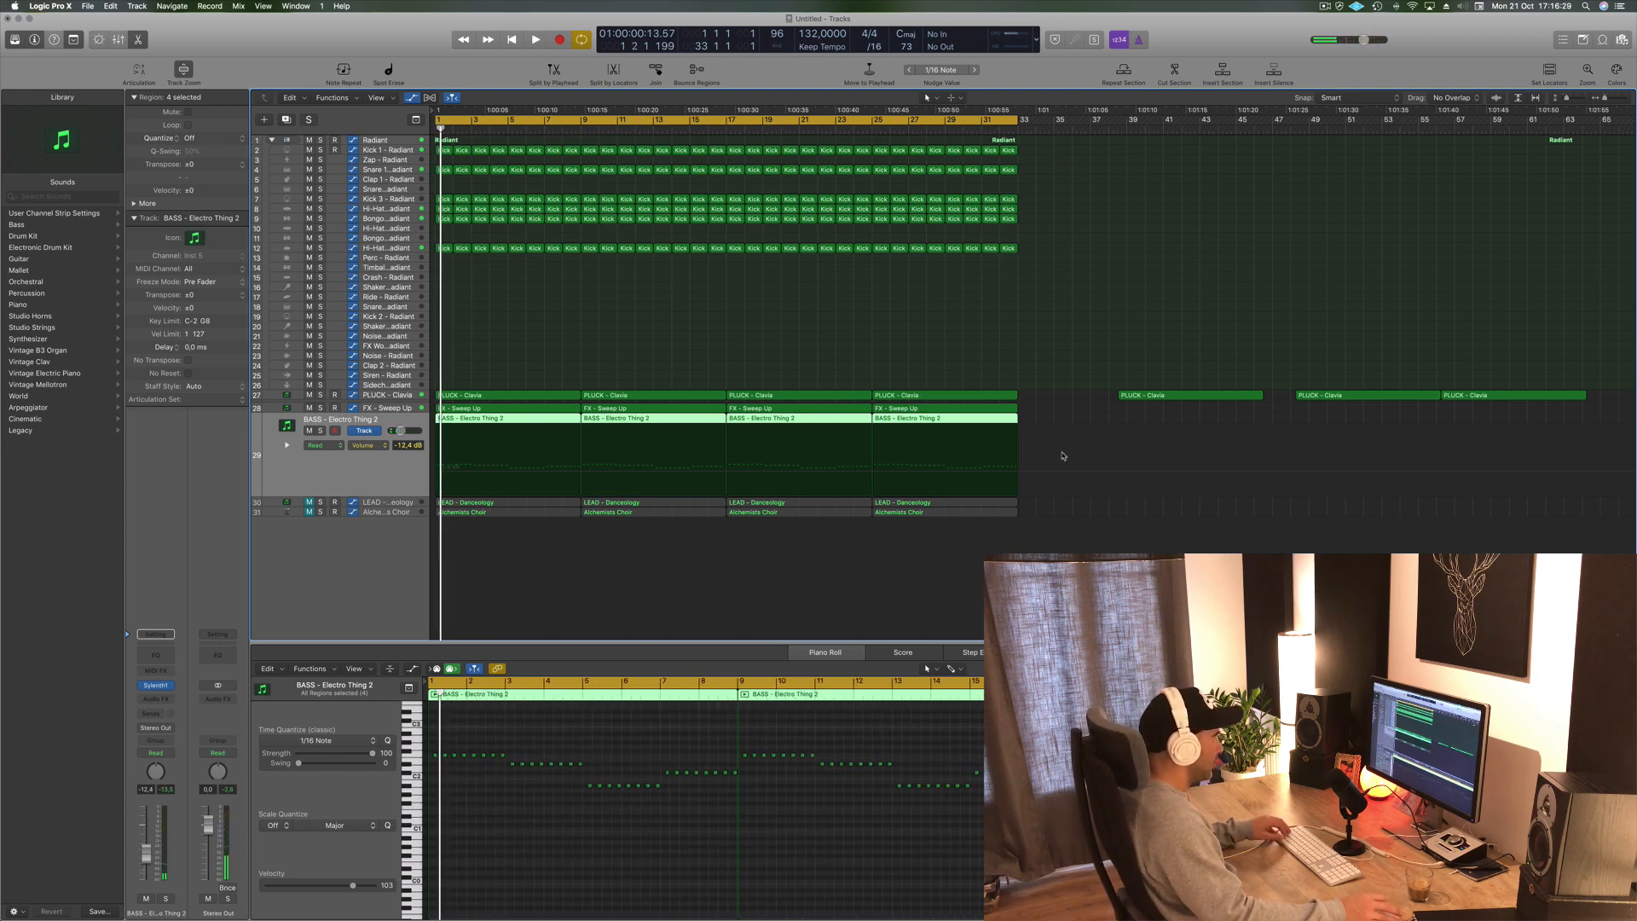
left_click(1056, 414)
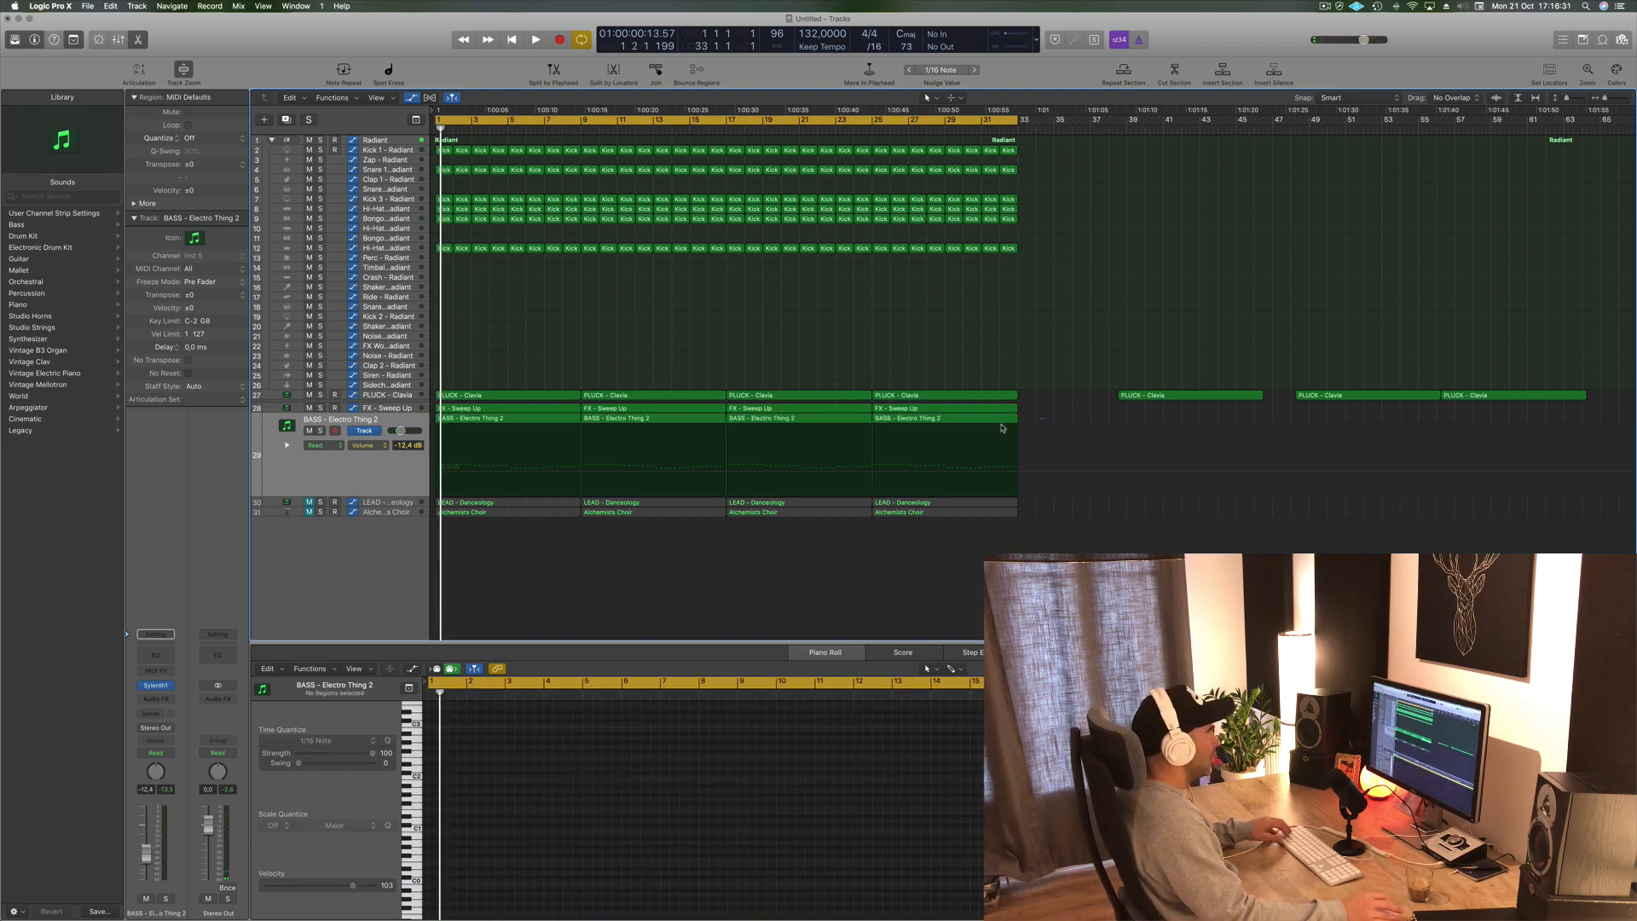
left_click_drag(1003, 428, 678, 428)
key("Delete")
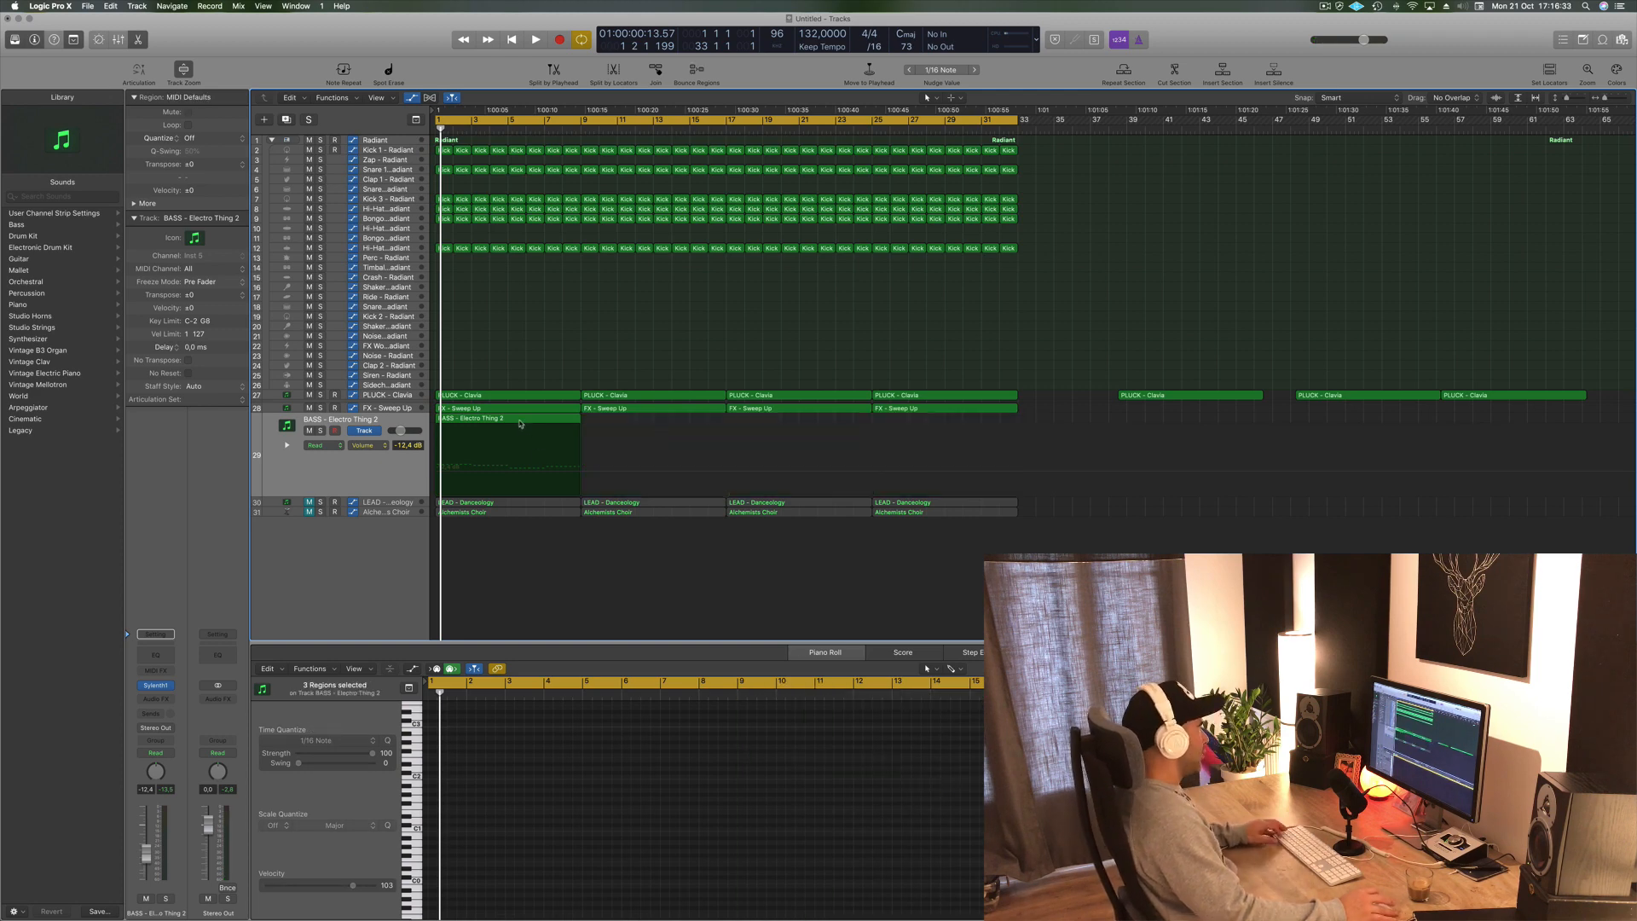
- Open the first BASS region's notes, select them all and shorten them, then play it back
left_click(520, 422)
key("super+a")
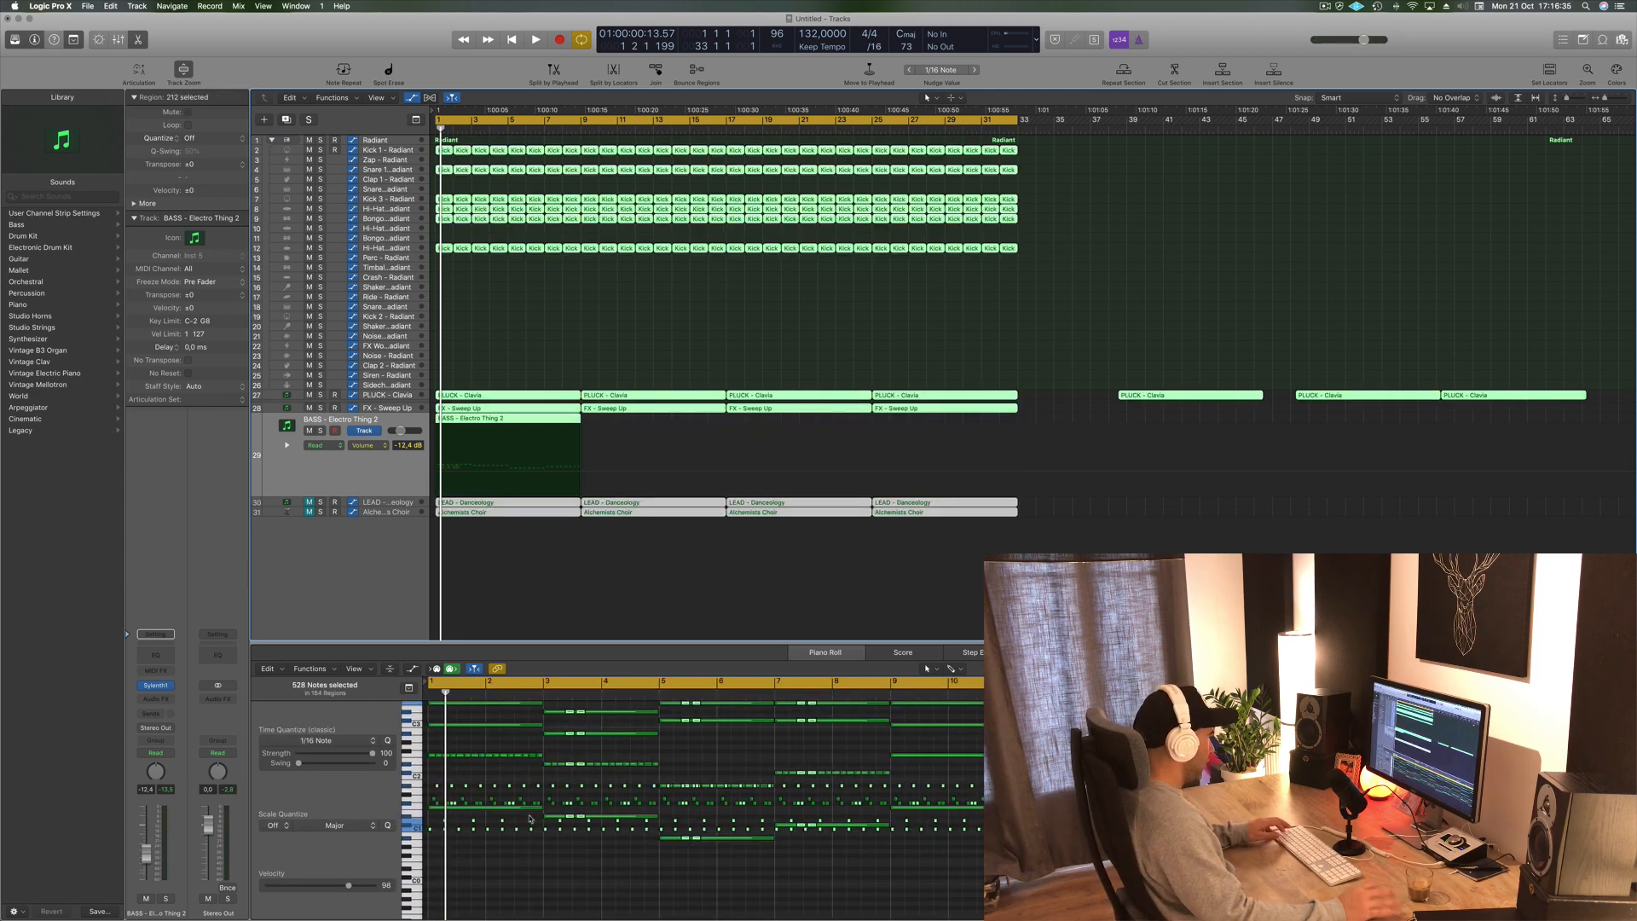
left_click(712, 325)
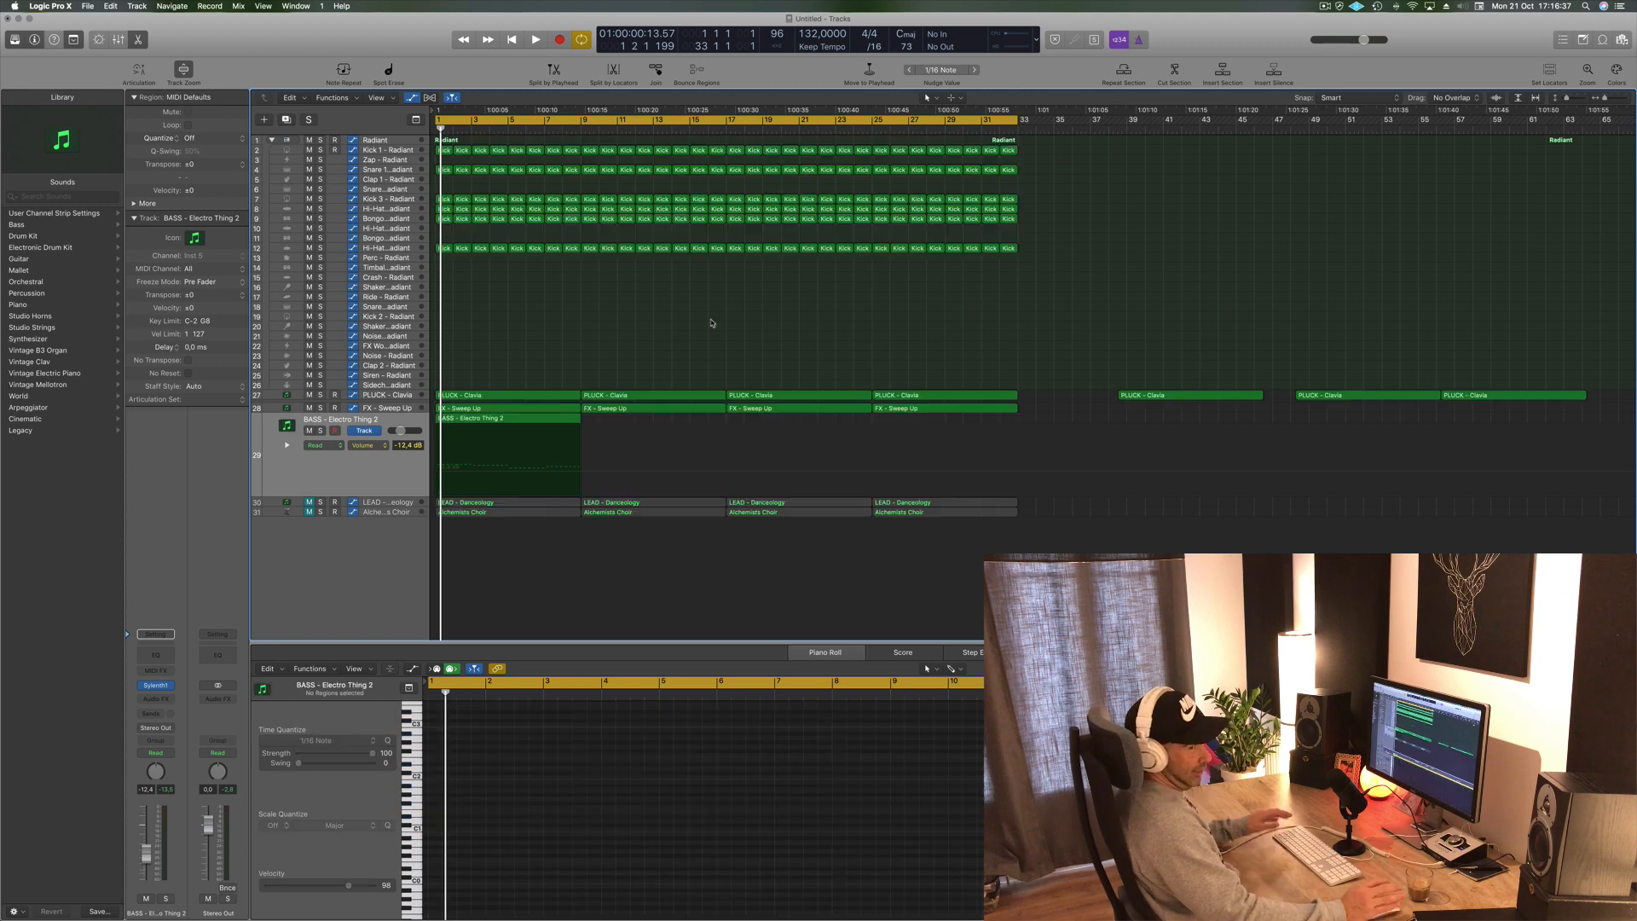
left_click(522, 418)
scroll(550, 841, "up", 5)
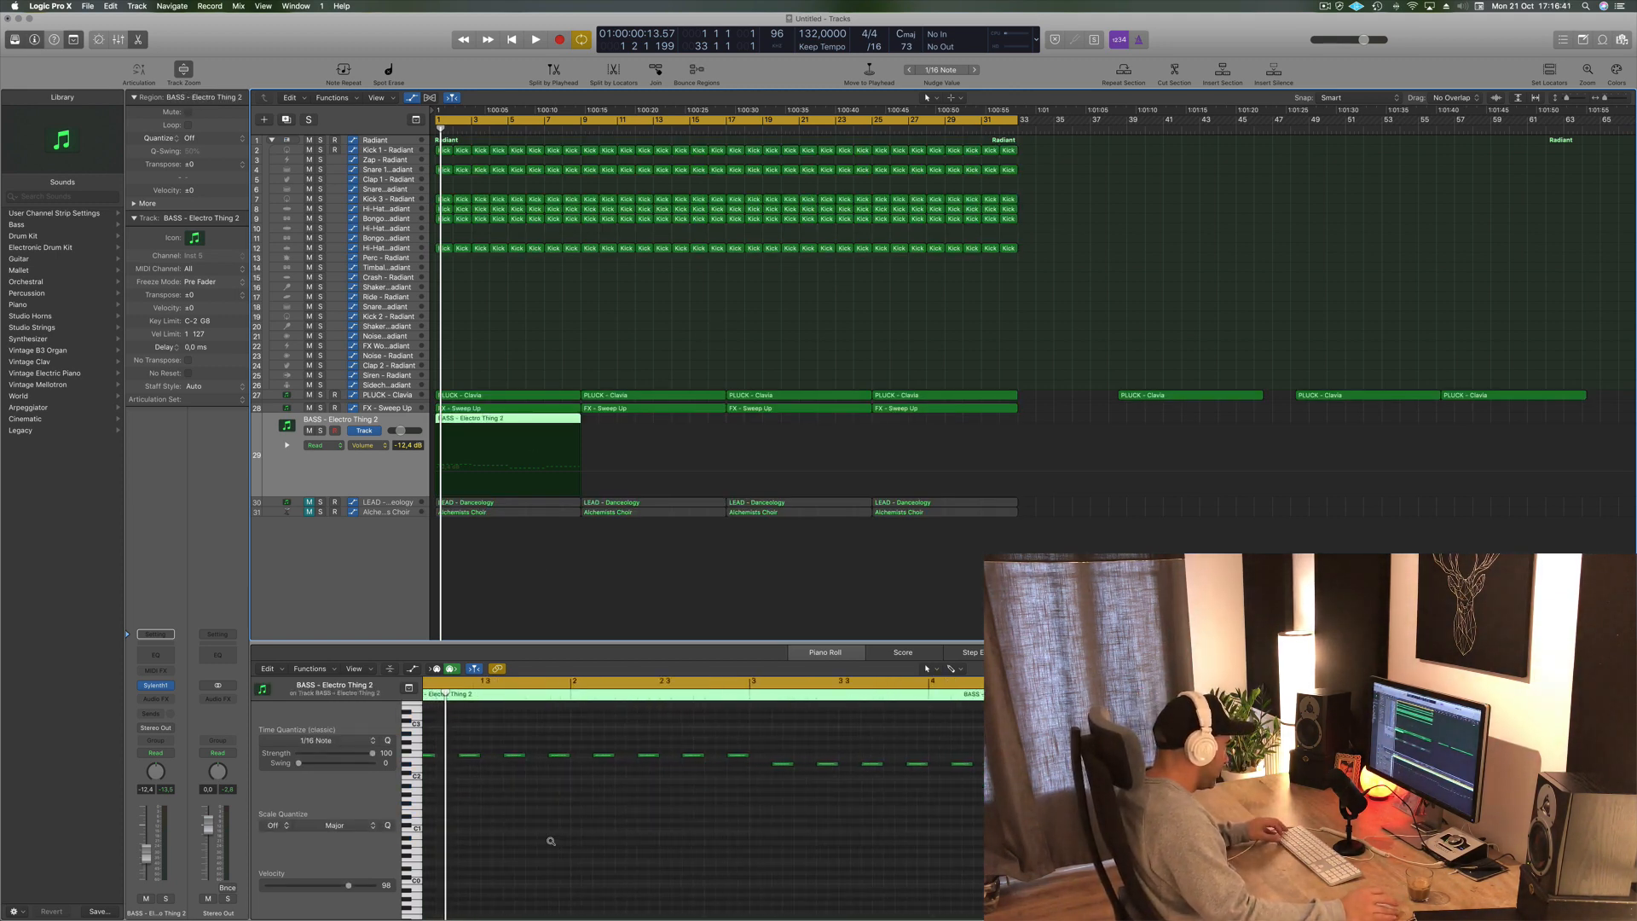
scroll(555, 842, "down", 2)
key("super+a")
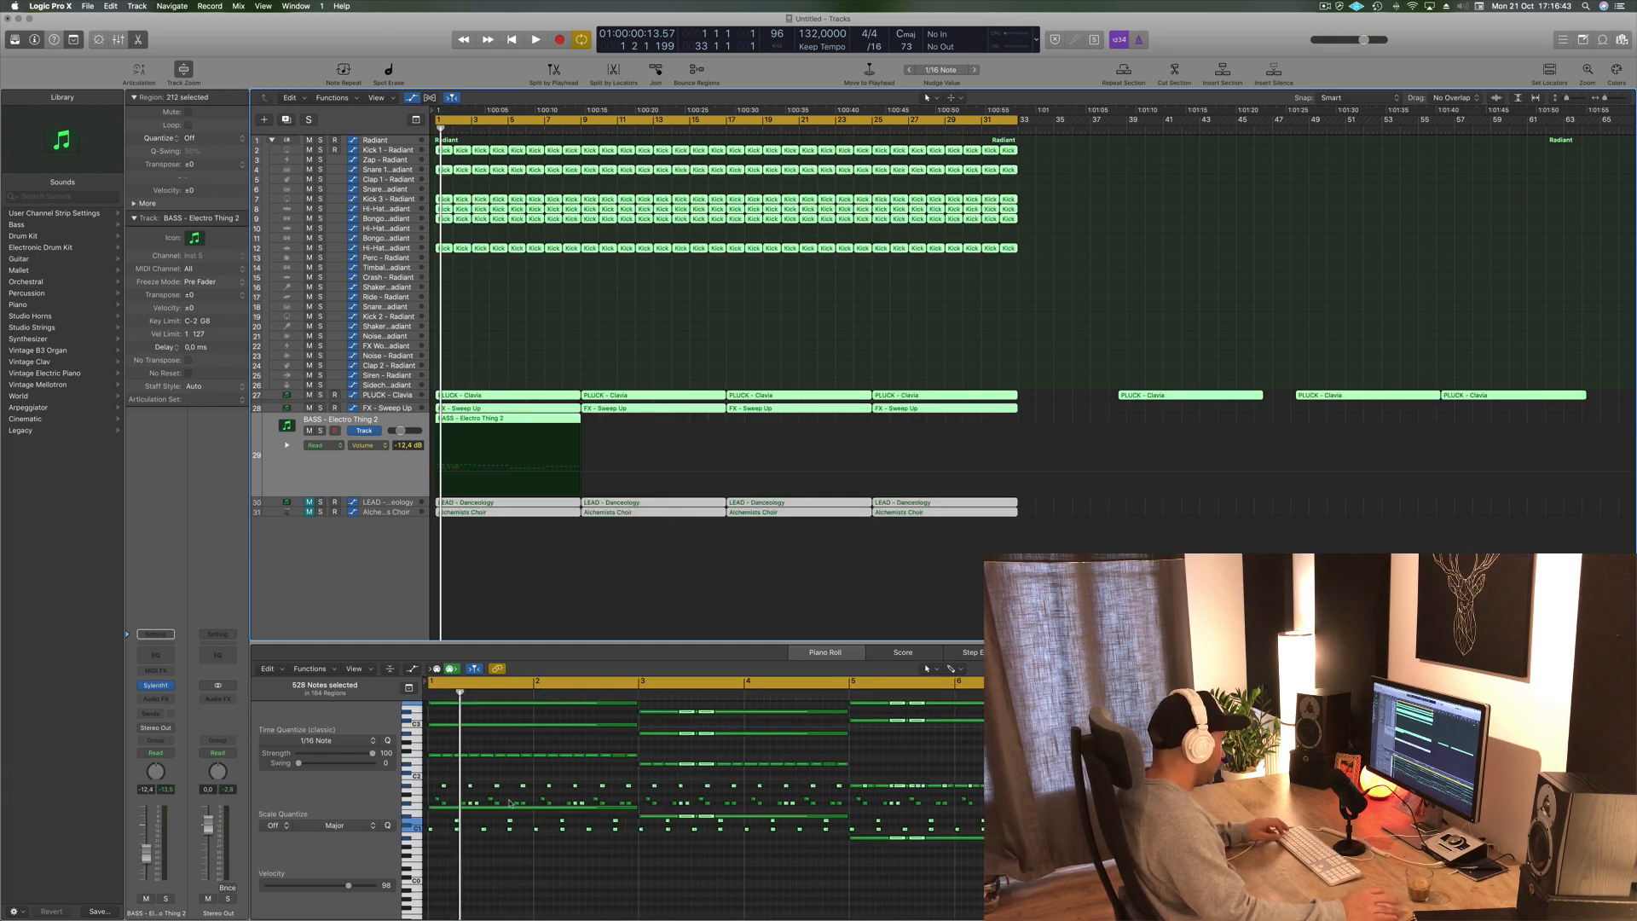
left_click(530, 383)
left_click(473, 423)
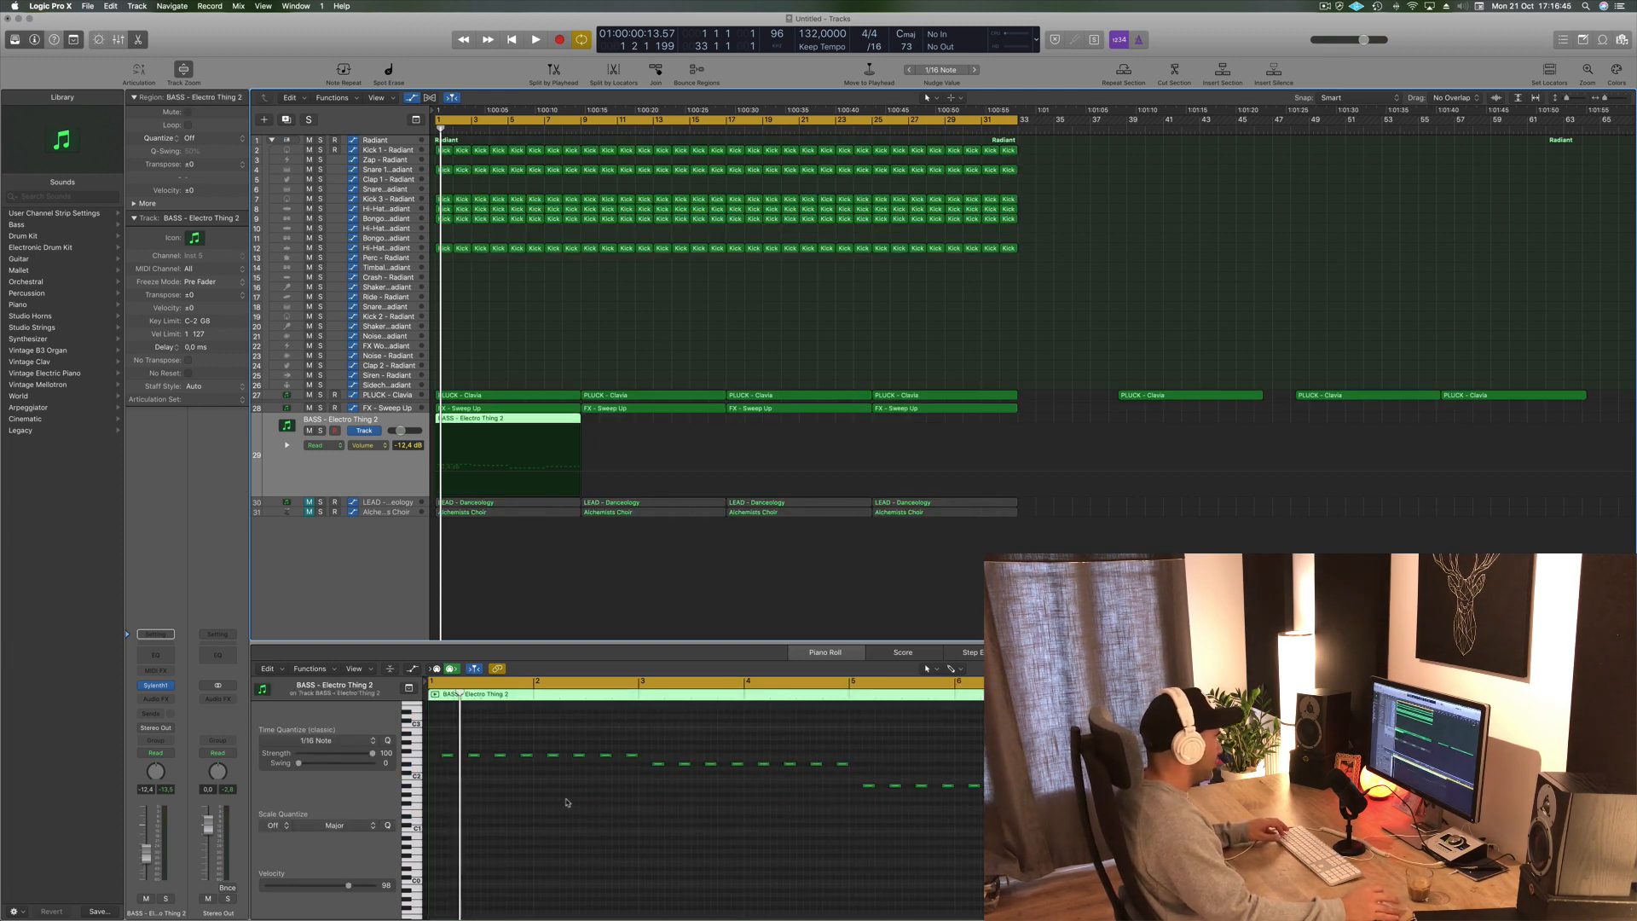
scroll(565, 806, "up", 5)
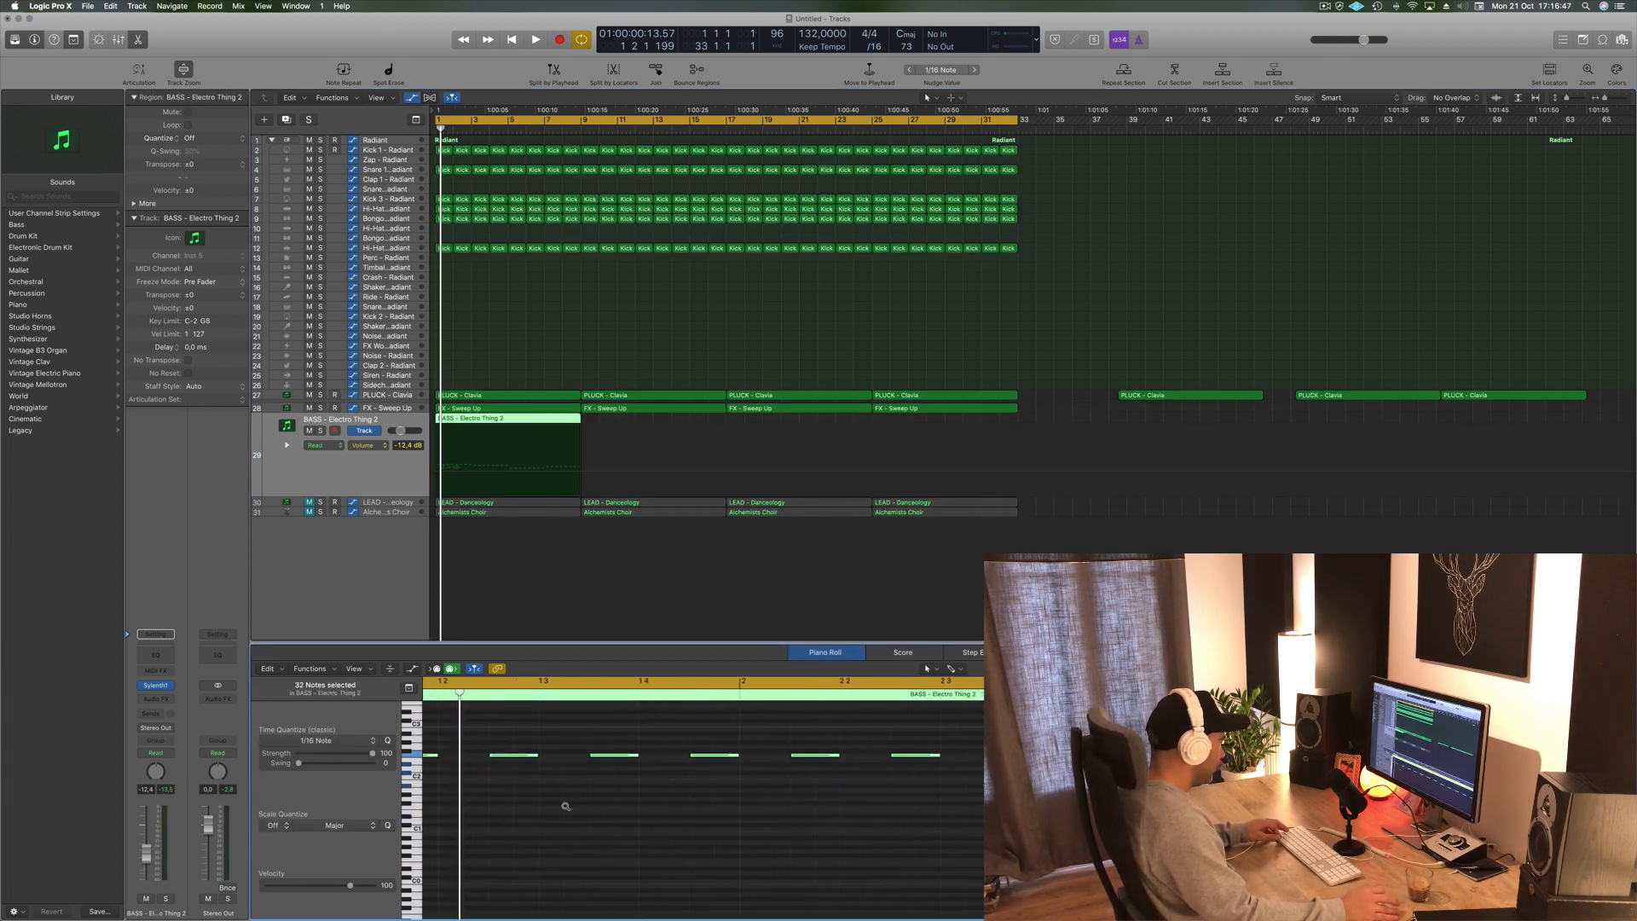
left_click_drag(540, 753, 444, 758)
scroll(517, 766, "left", 3)
key("space")
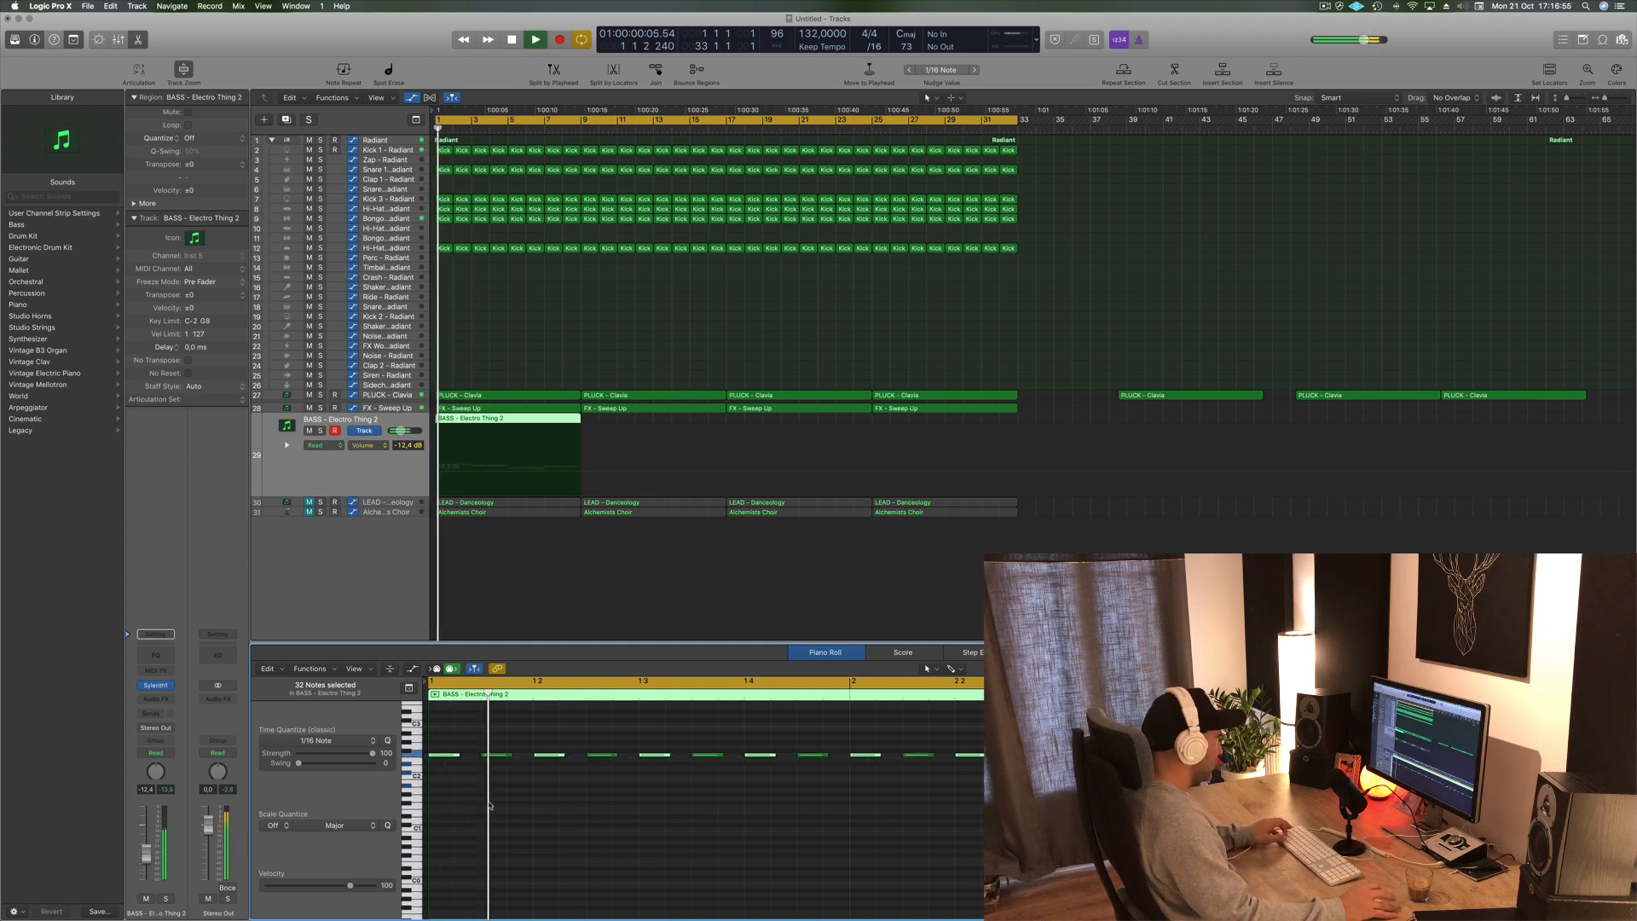
- Raise the BASS - Electro Thing 2 track's volume to -7.6 dB while playing
scroll(639, 856, "left", 3)
key("space")
key("space")
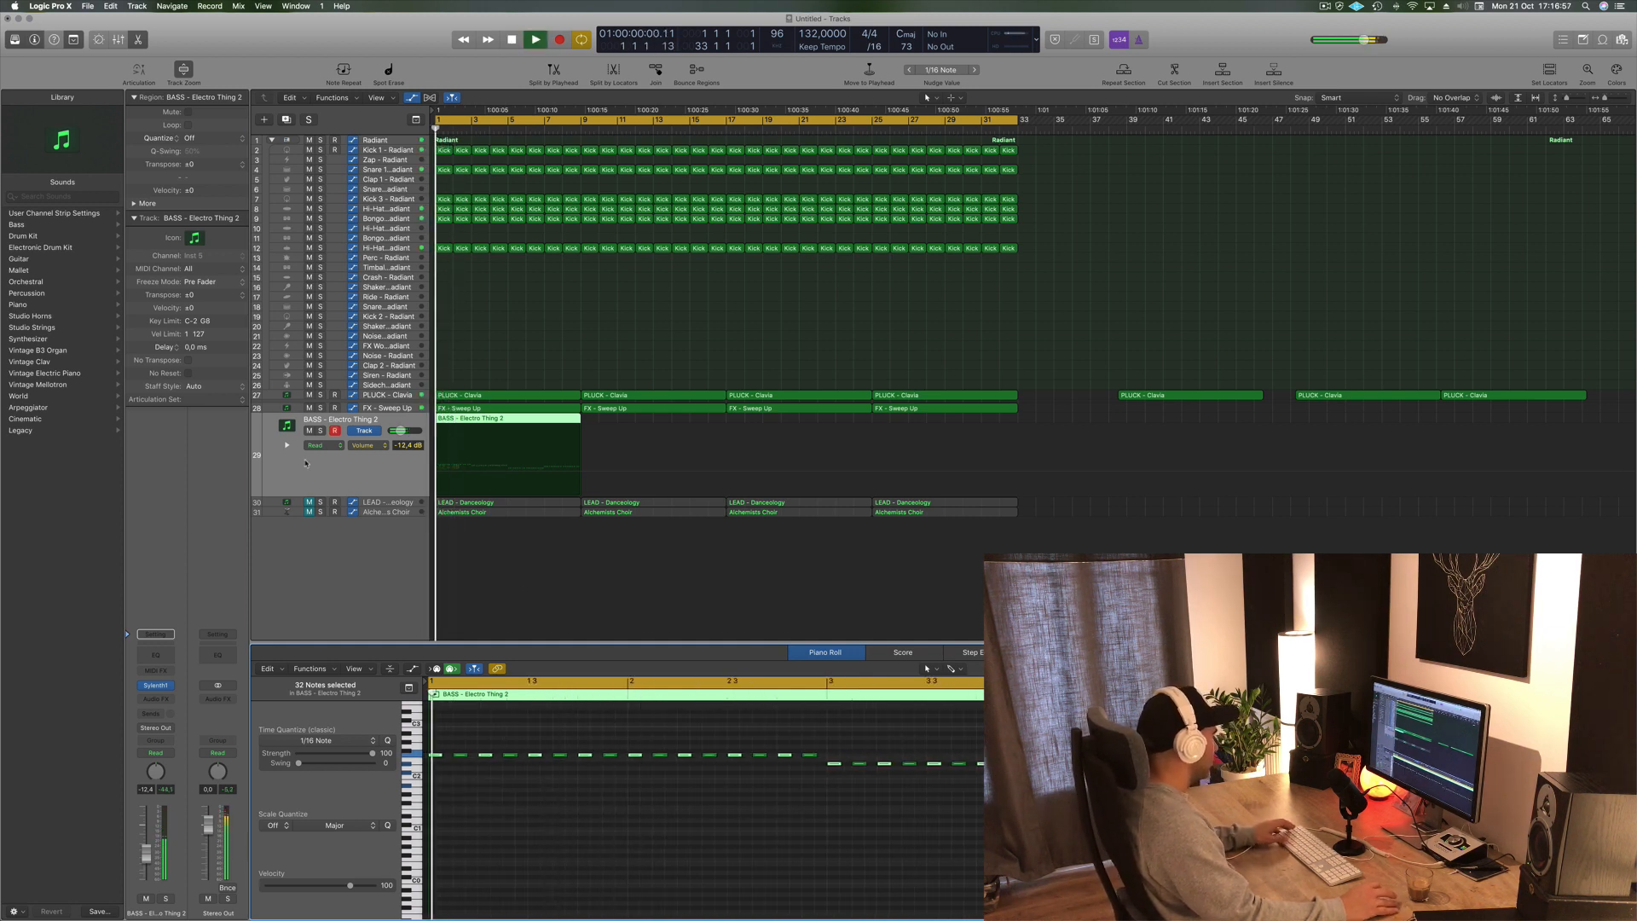
left_click(137, 866)
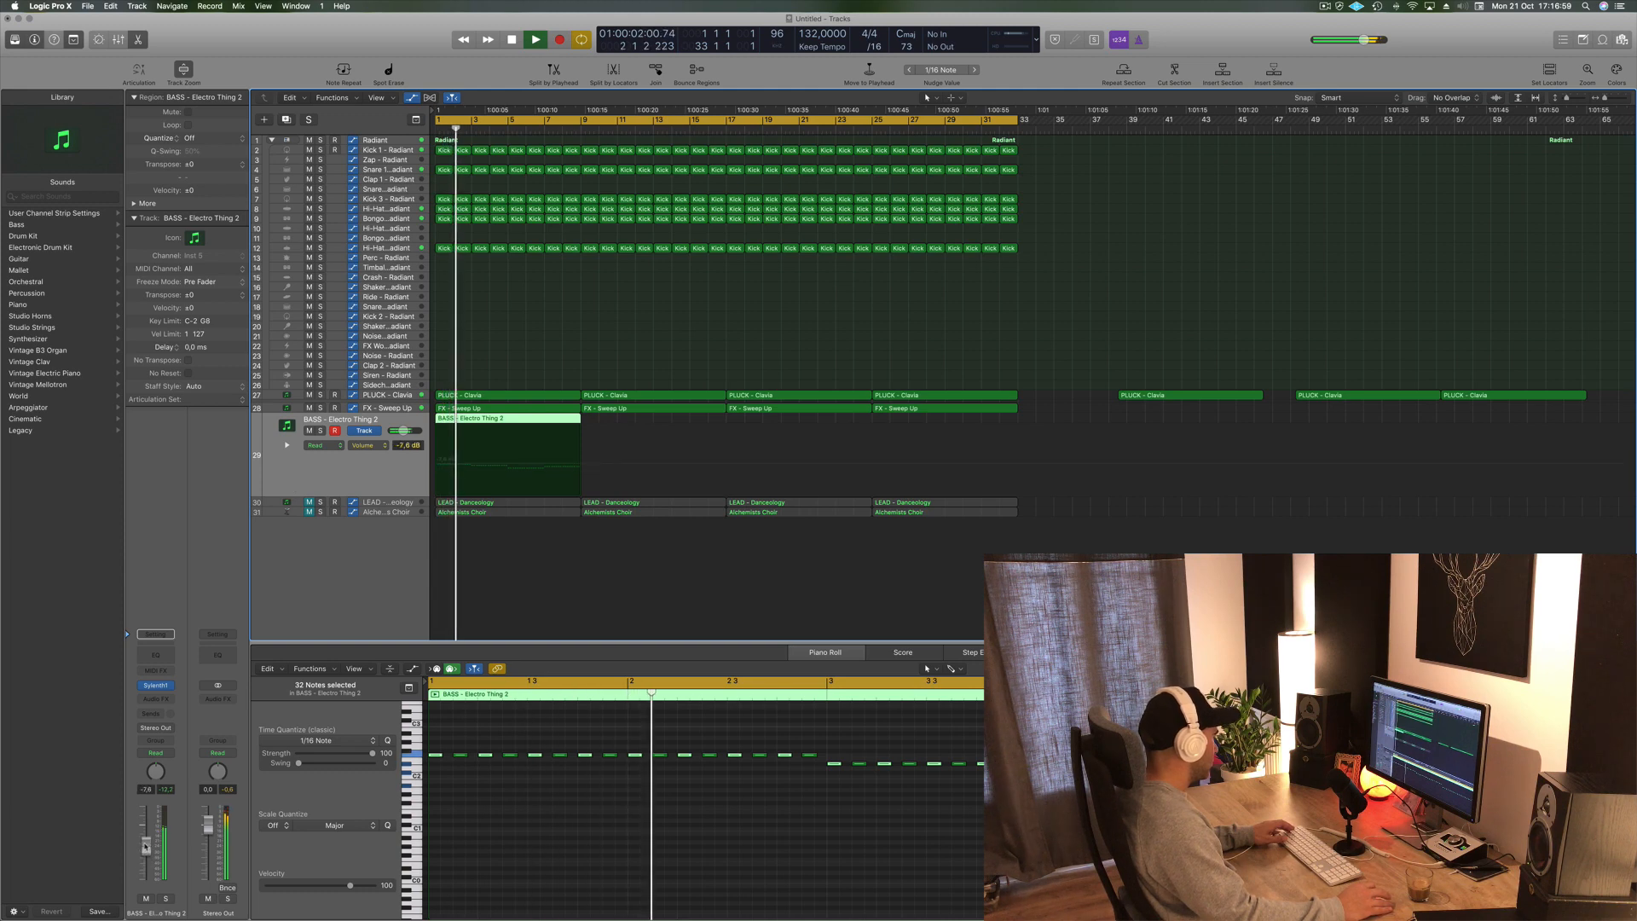
left_click_drag(145, 853, 146, 847)
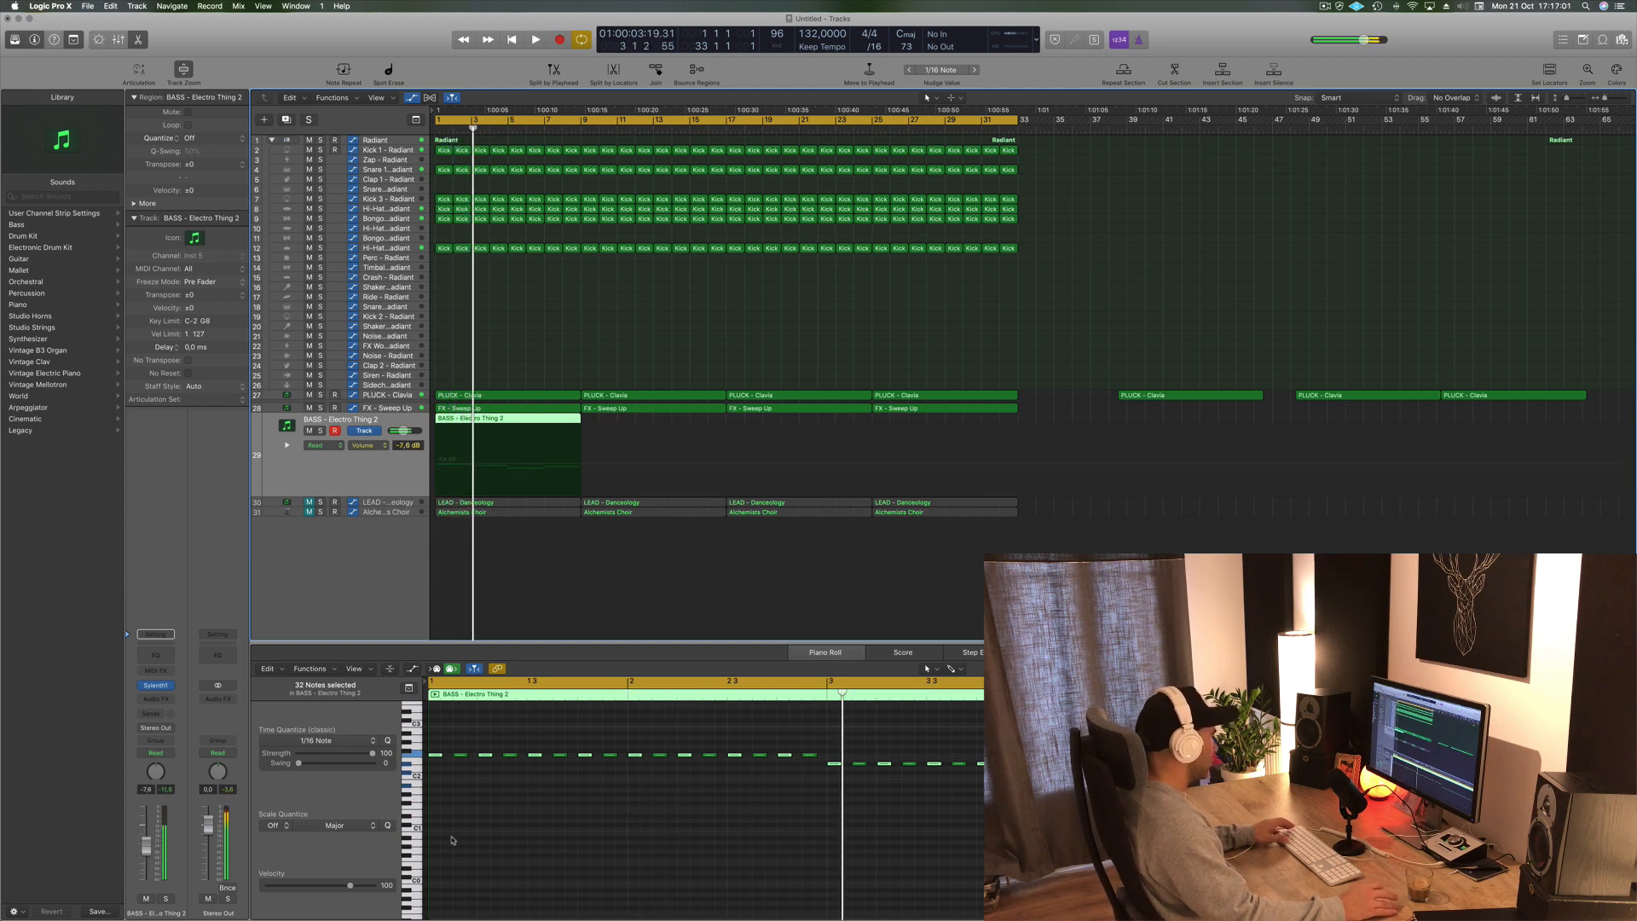
- Select all notes in the first BASS region, zoom into the Piano Roll, and lengthen the notes slightly
key("space")
key("space")
key("super+a")
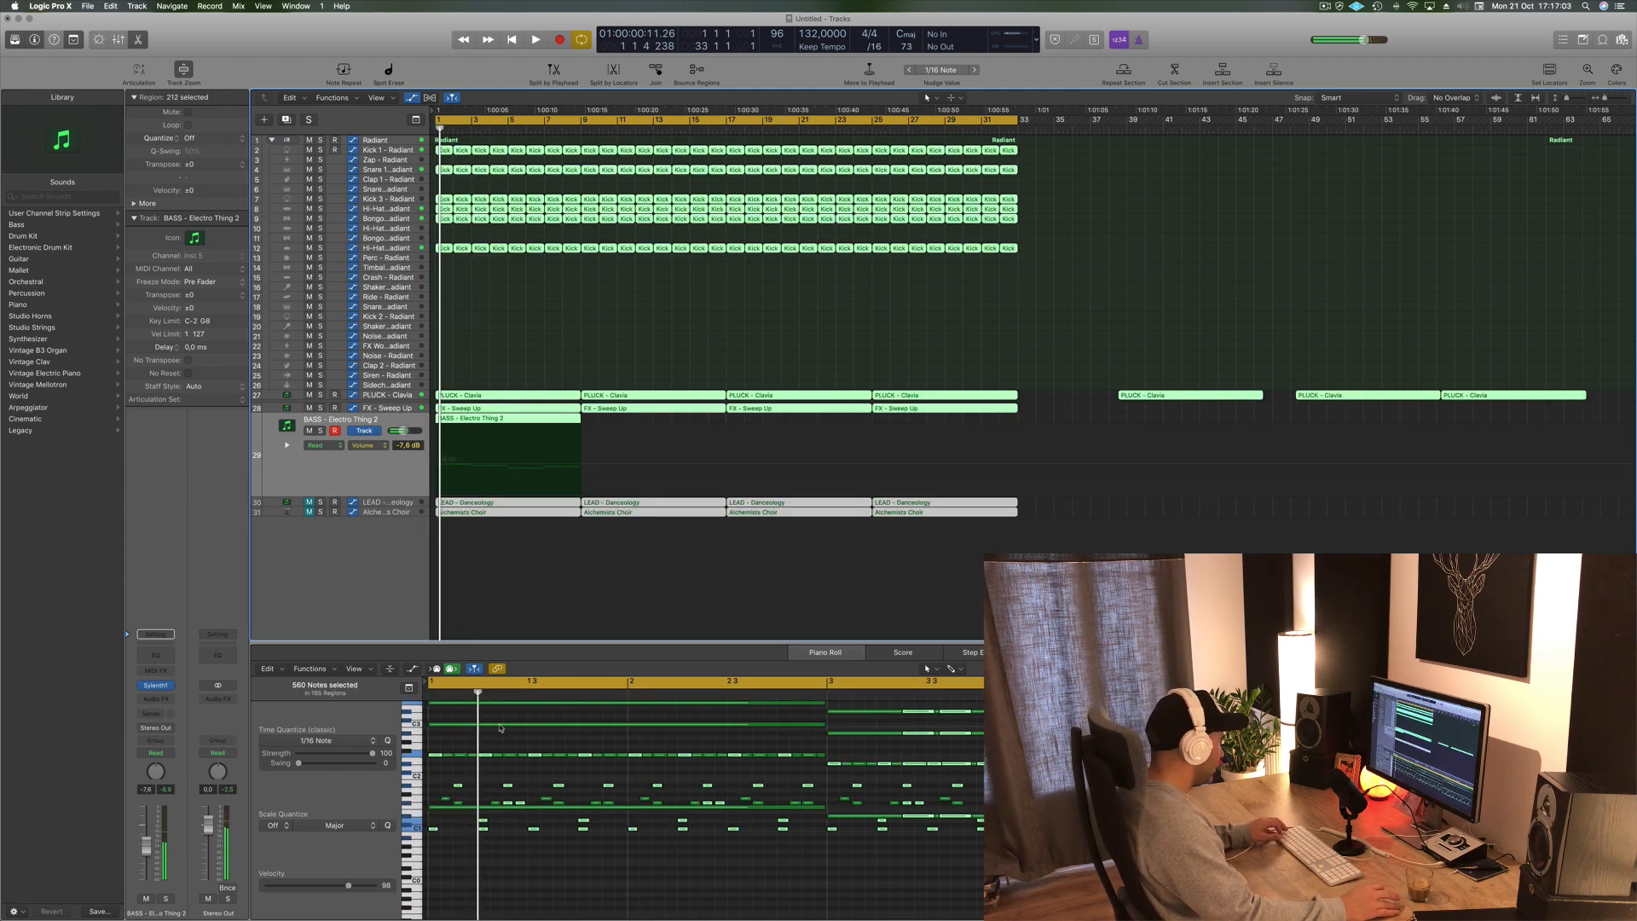
left_click(564, 588)
left_click(542, 419)
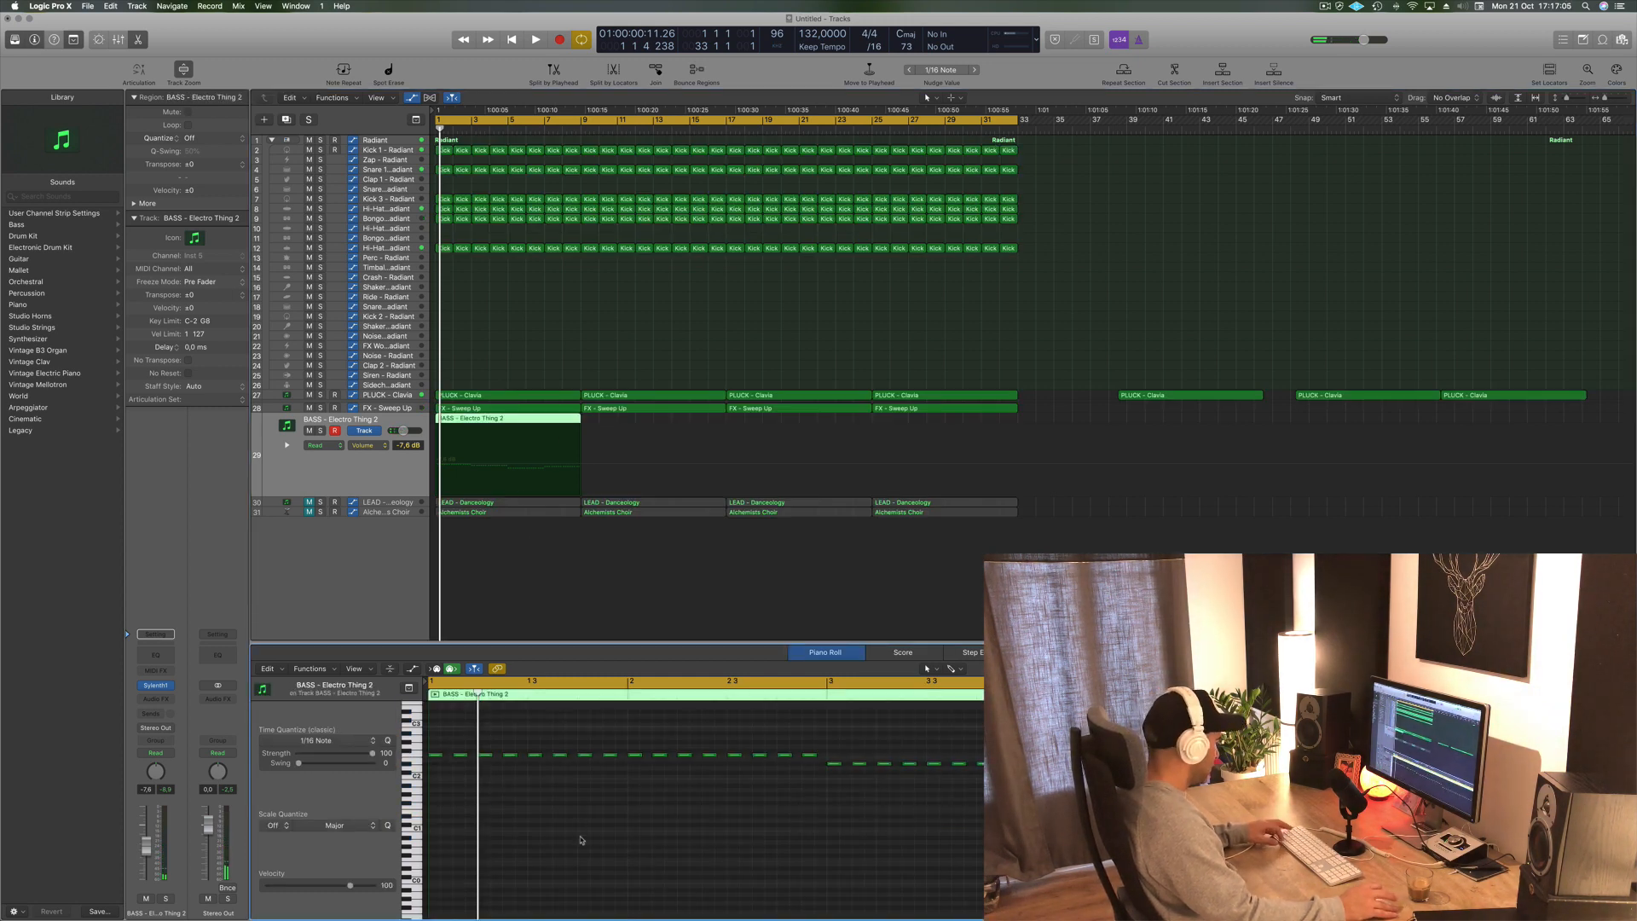
key("super+Right")
key("super+Right")
key("super+Right")
scroll(552, 822, "left", 3)
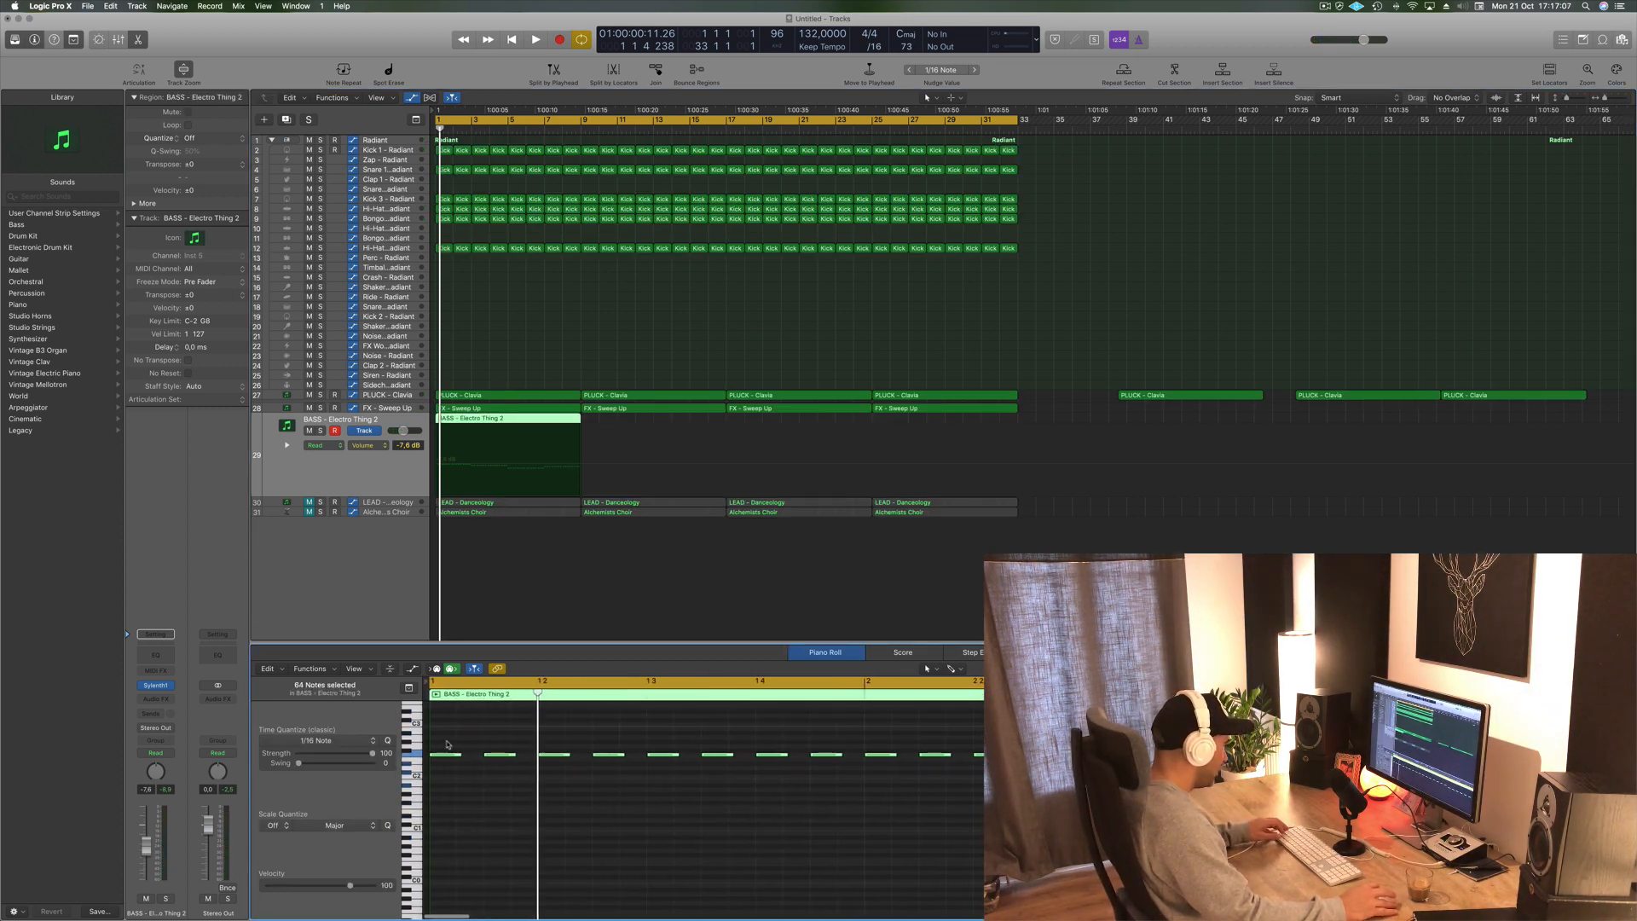
left_click_drag(452, 755, 463, 758)
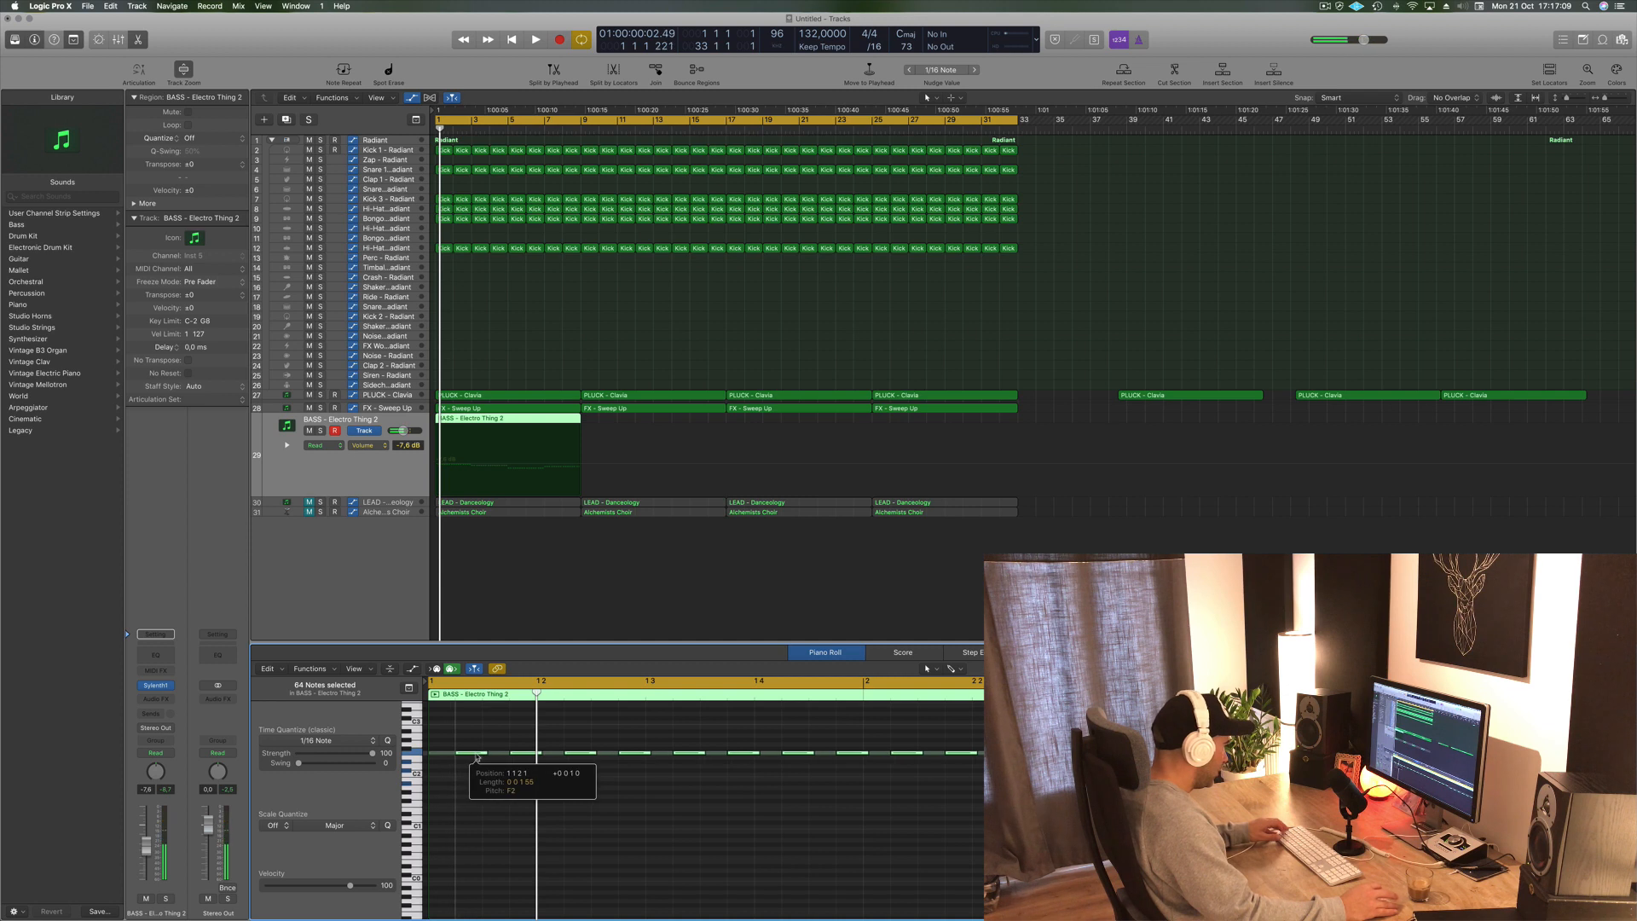
- Play back the bass line while zooming around and nudging the selected notes' length
key("space")
scroll(637, 802, "down", 6)
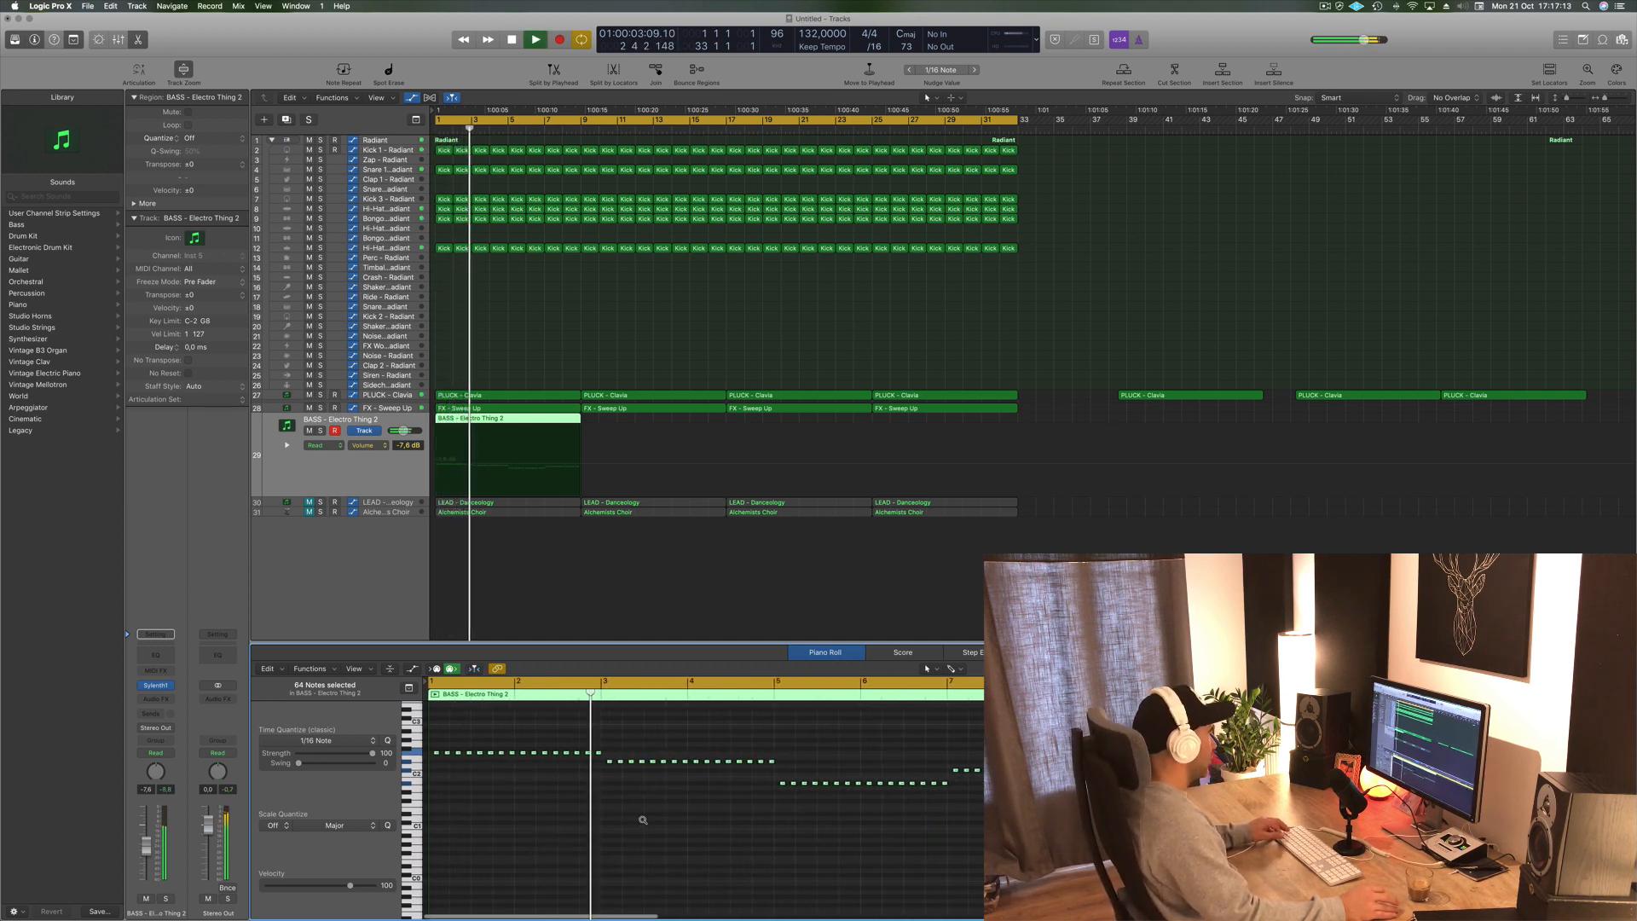
scroll(643, 819, "right", 2)
scroll(644, 832, "up", 3)
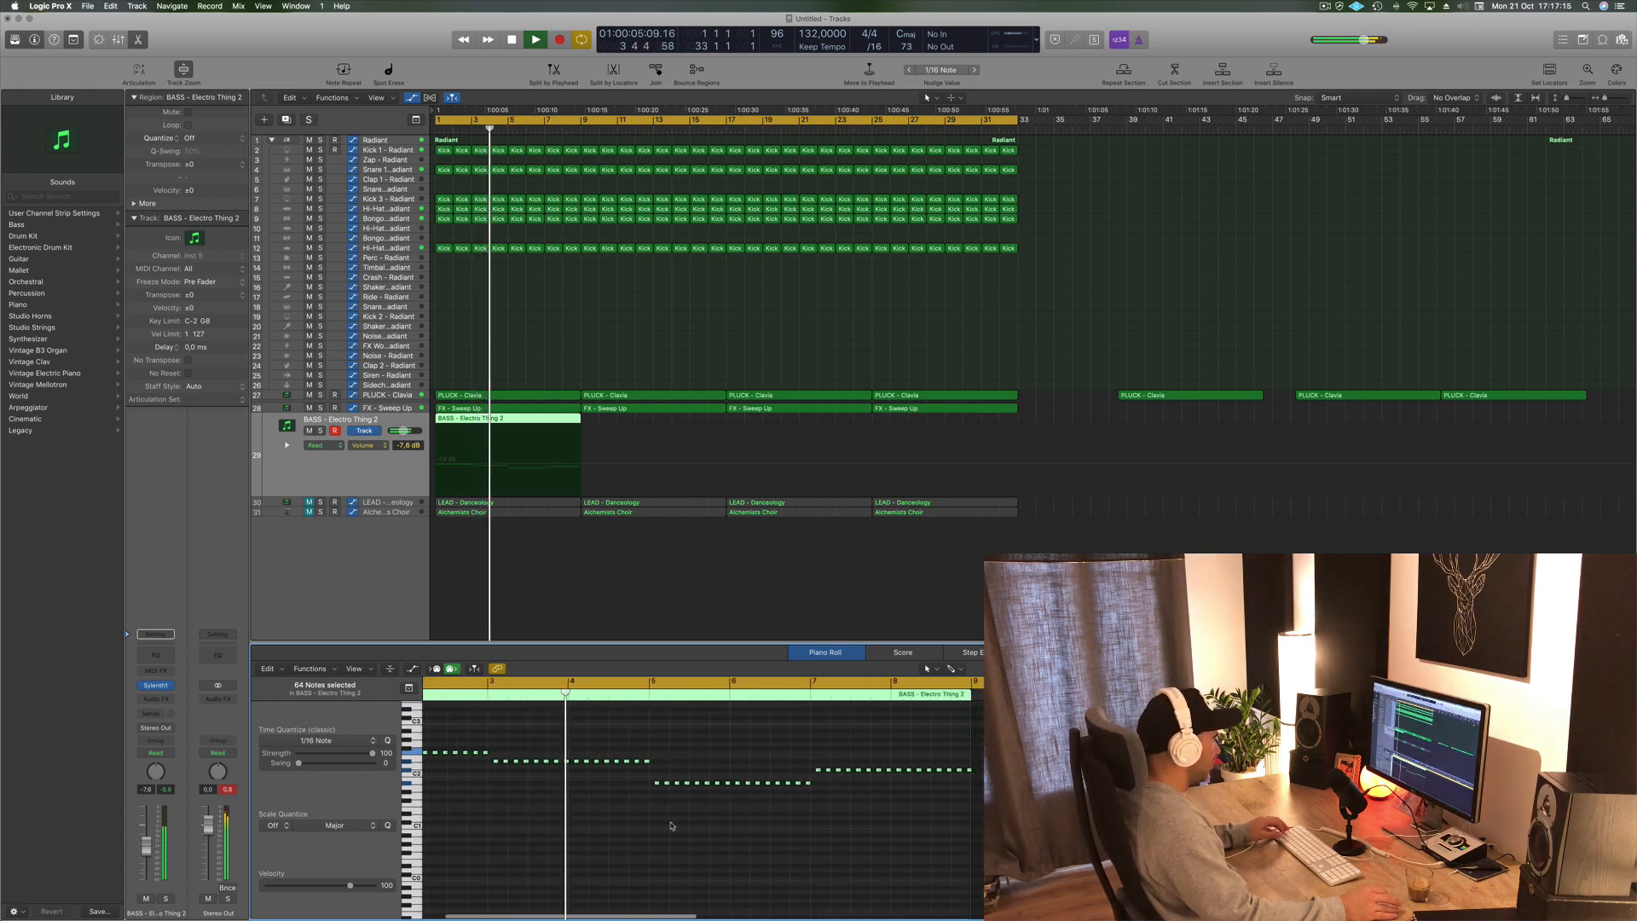
scroll(597, 827, "left", 5)
key("space")
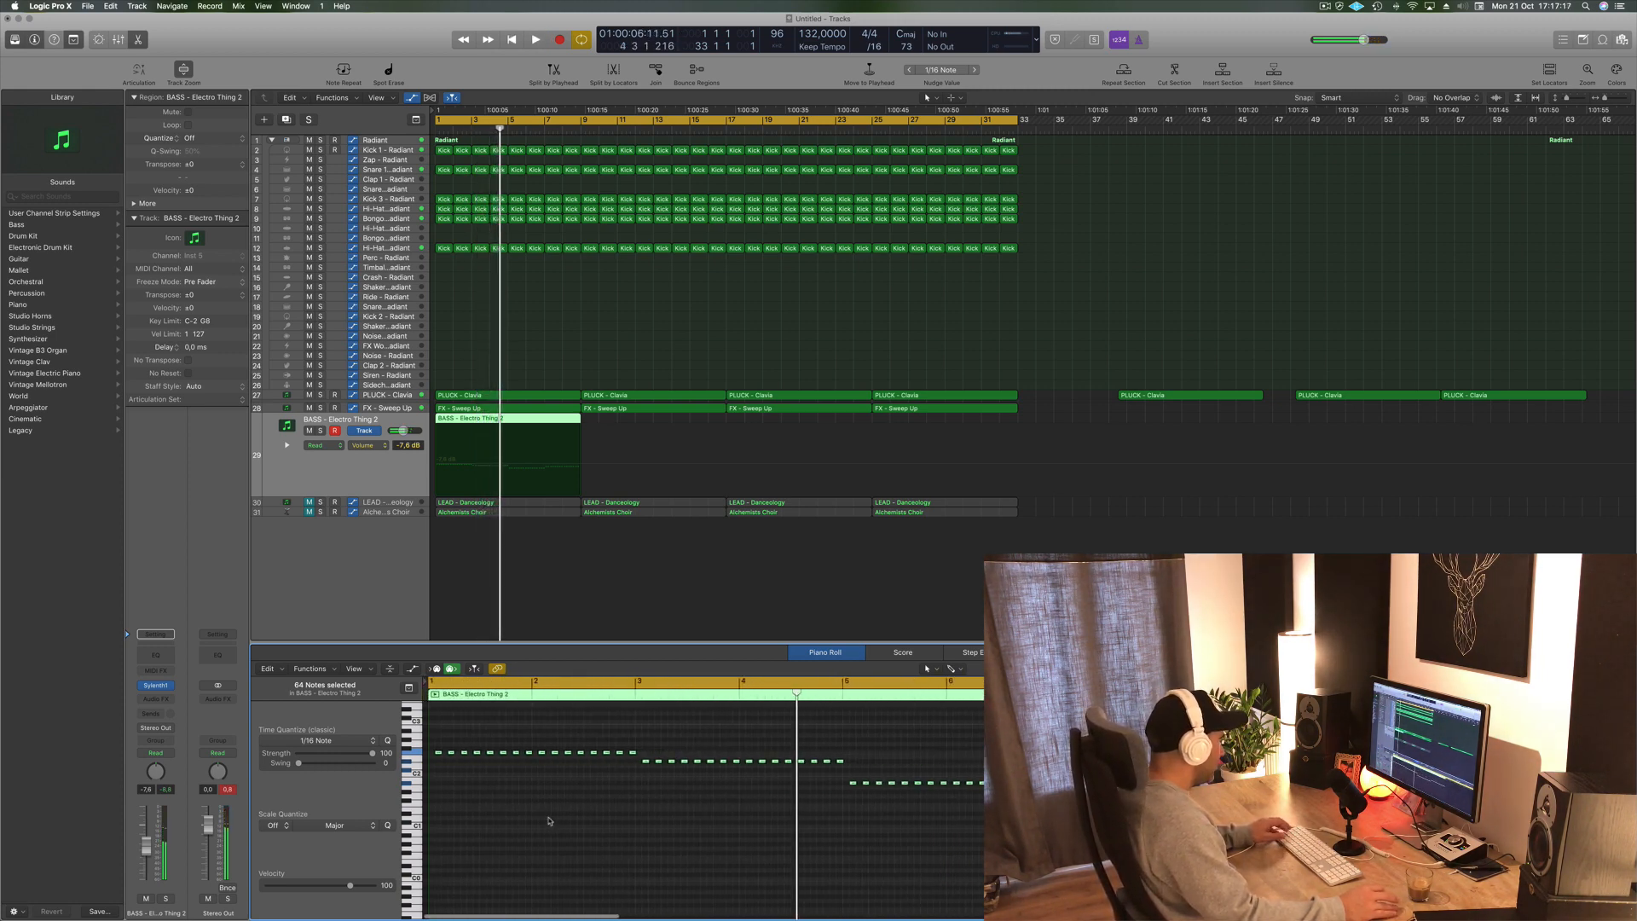
scroll(550, 821, "up", 5)
scroll(522, 811, "left", 10)
key("space")
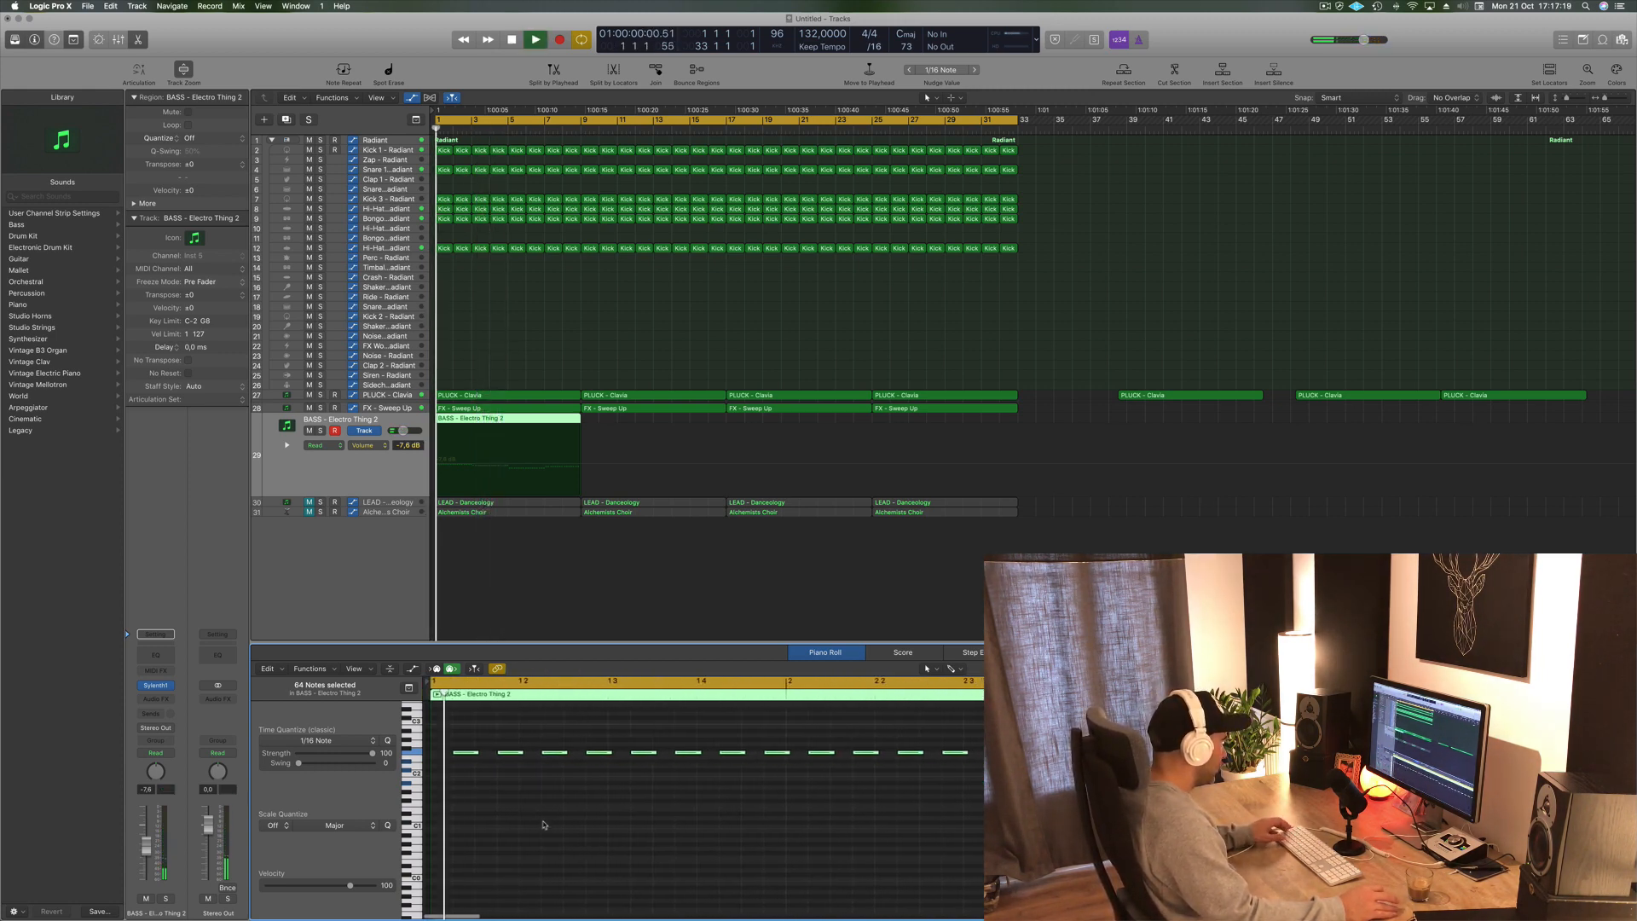
scroll(520, 810, "down", 2)
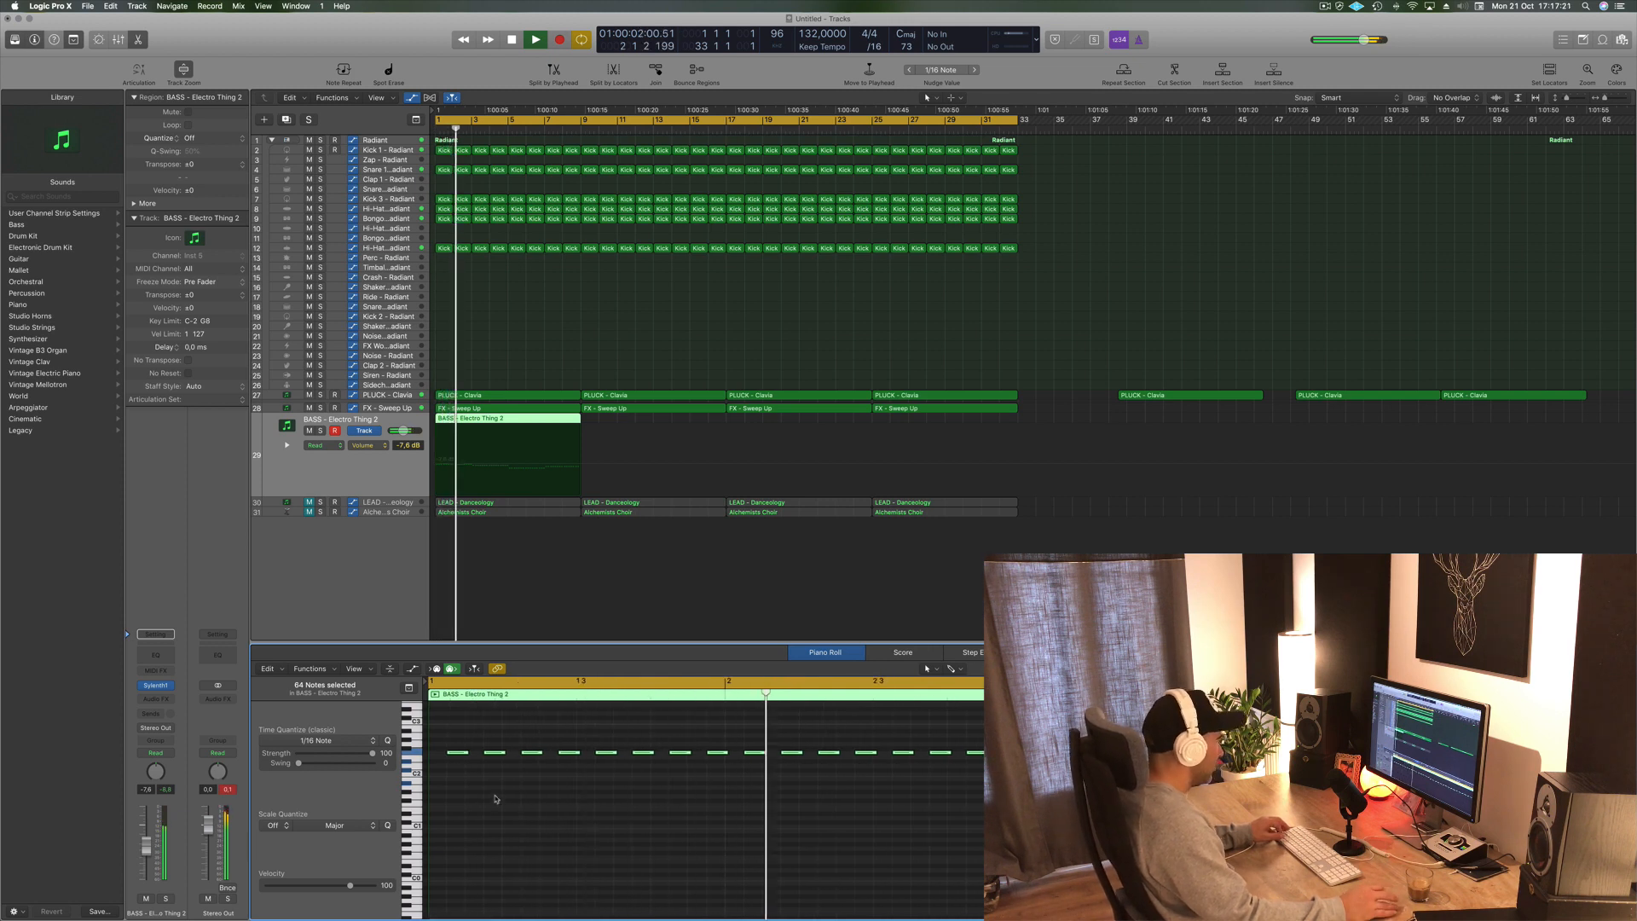
scroll(490, 793, "down", 2)
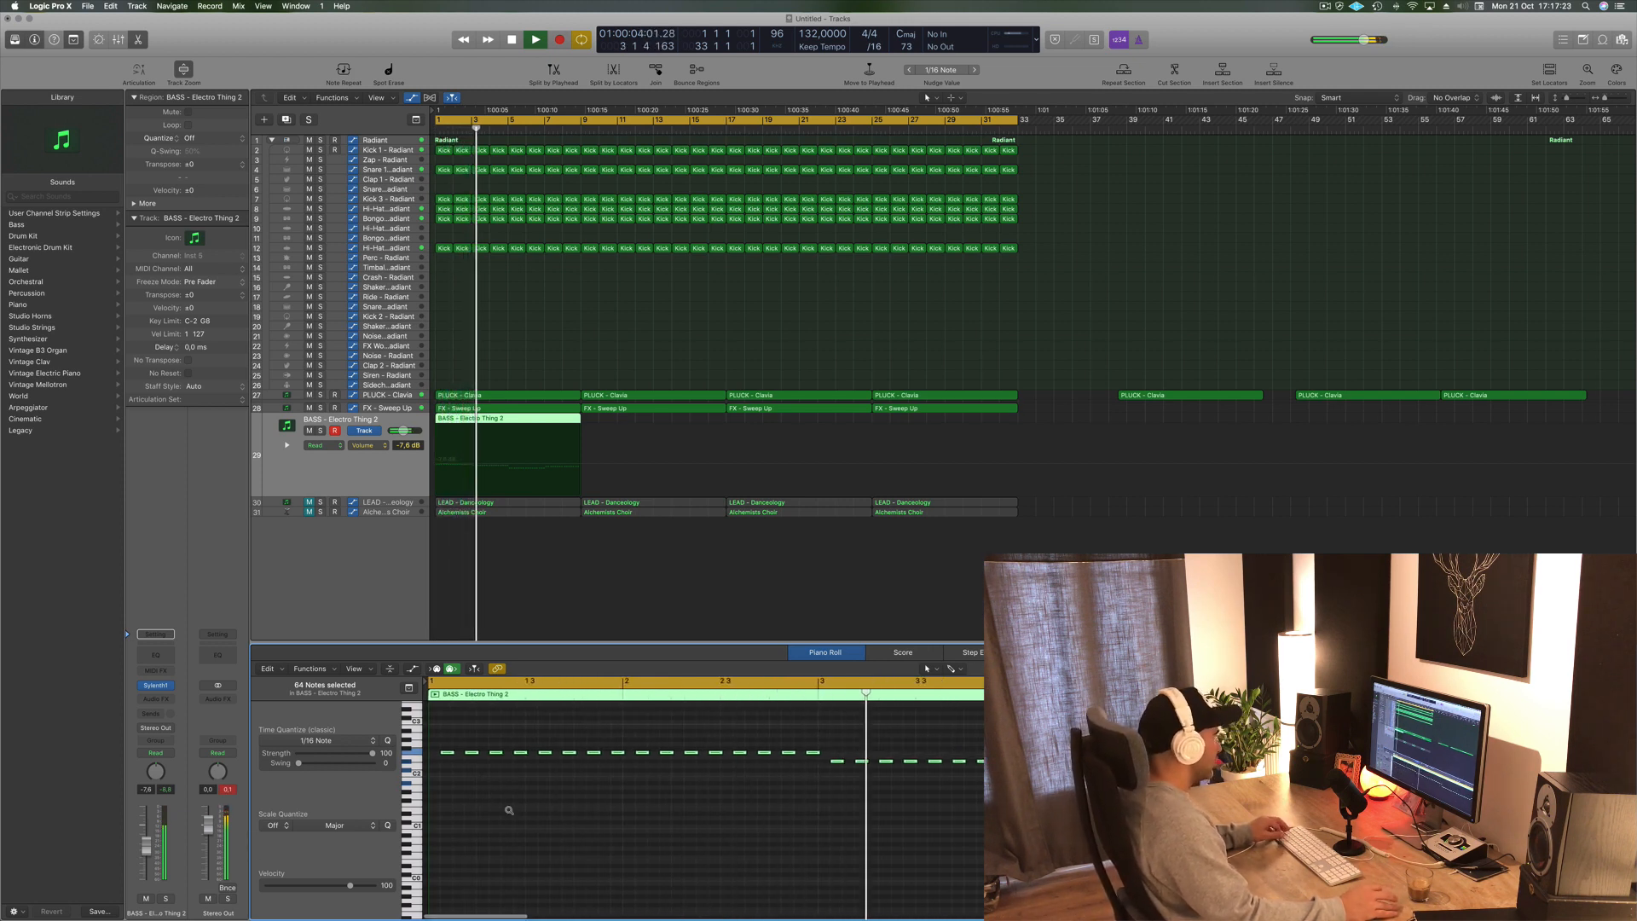
left_click_drag(454, 755, 453, 756)
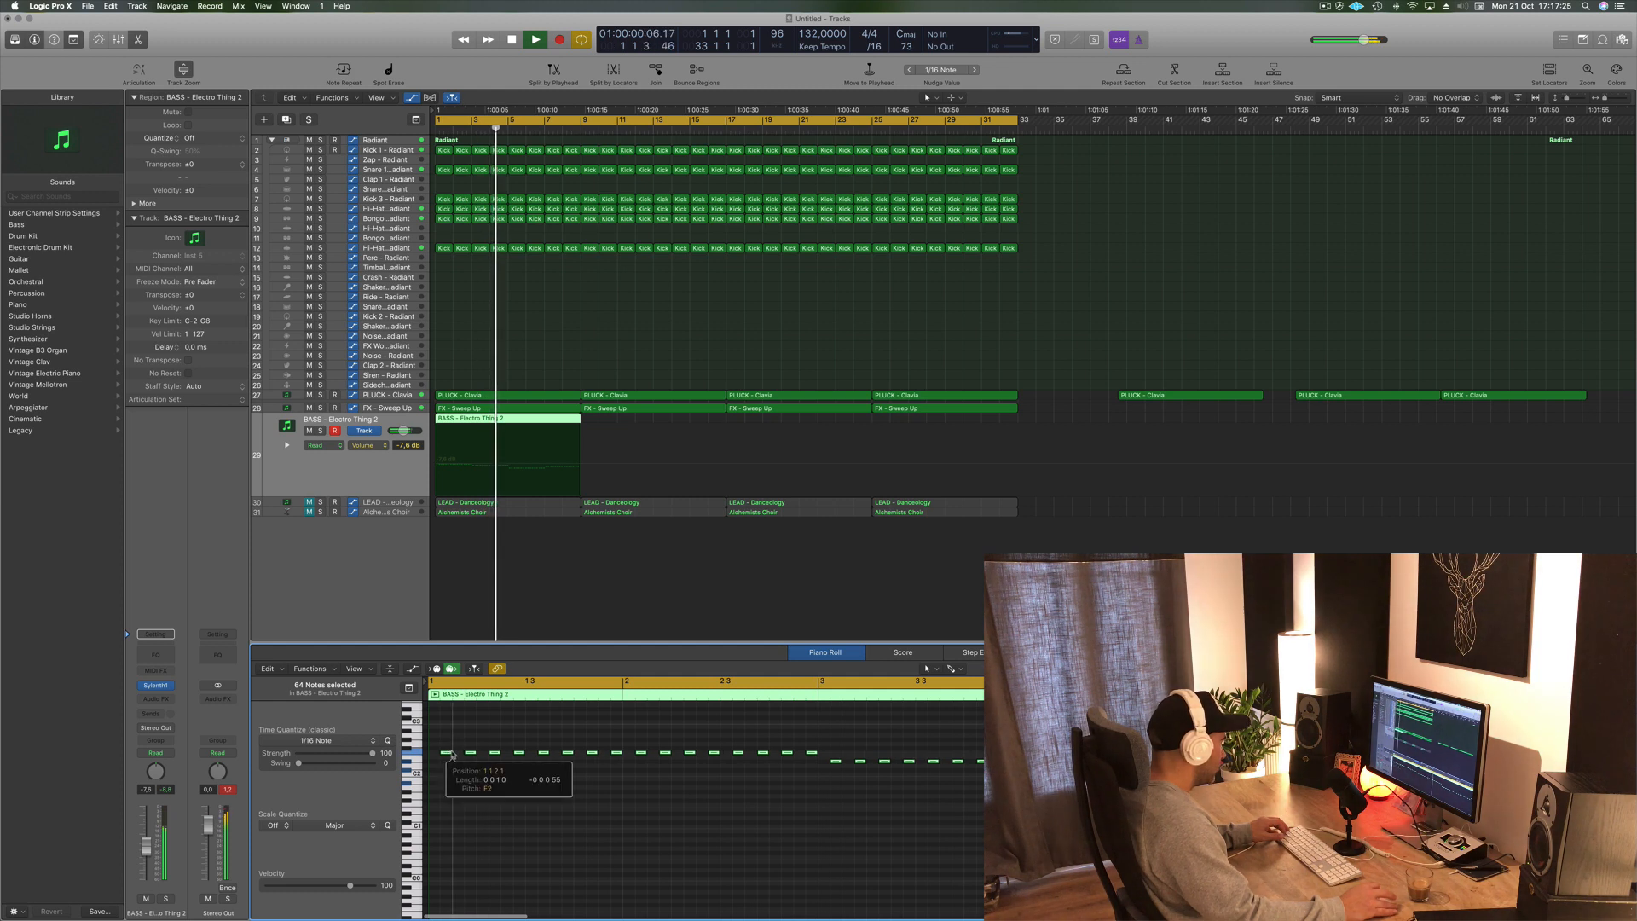
- Lengthen the selected bass notes further and replay the section
scroll(452, 768, "up", 3)
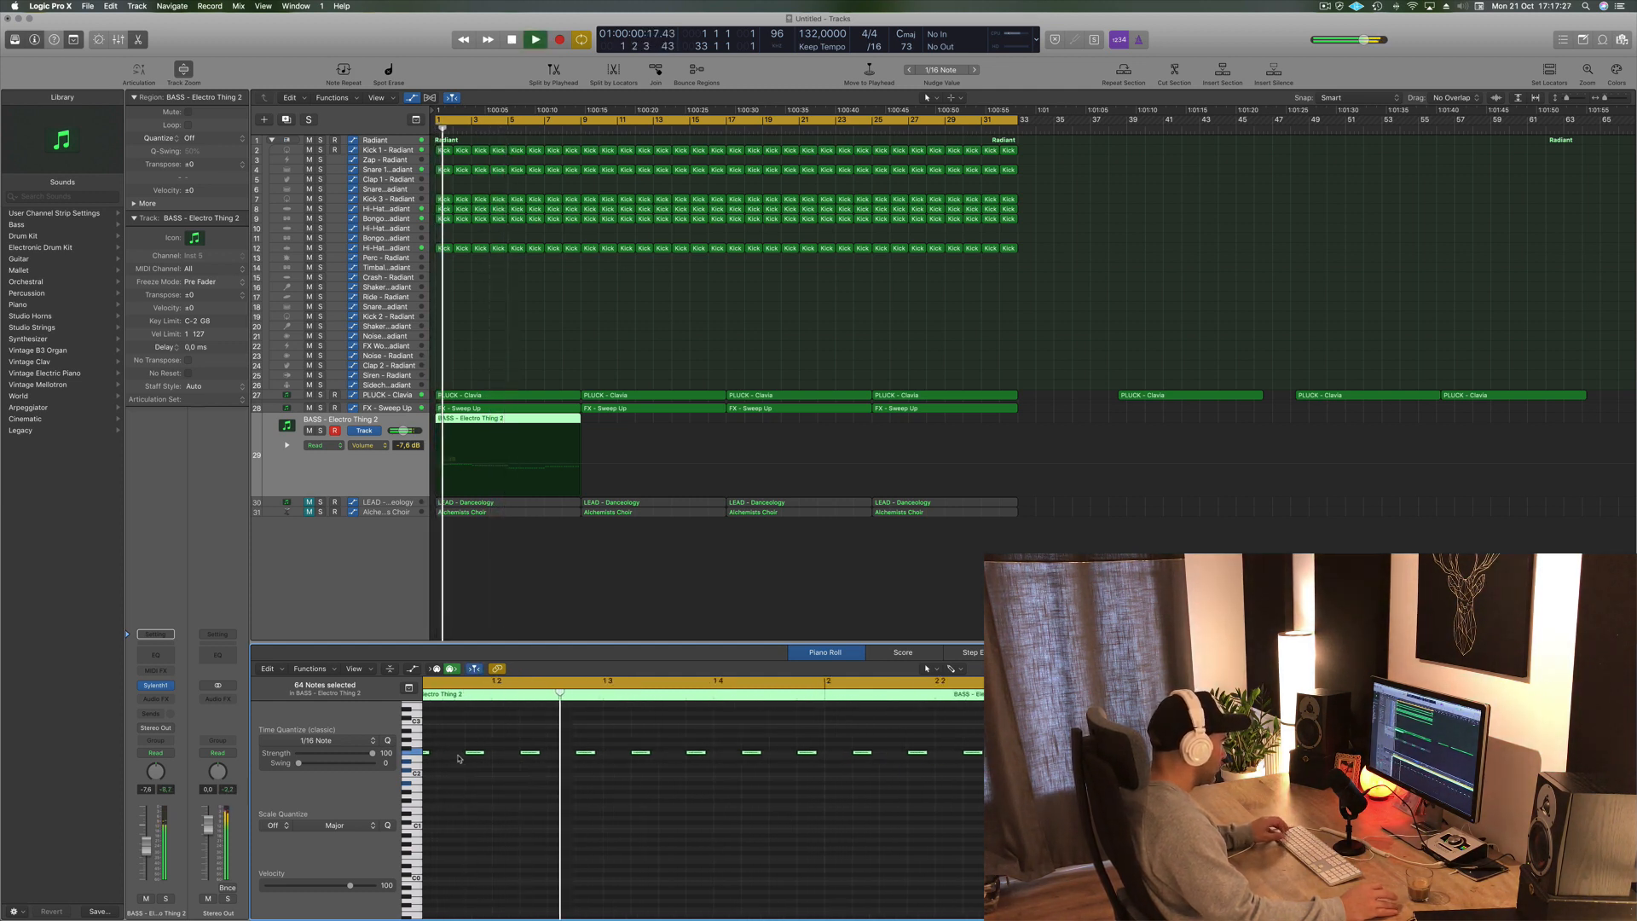
left_click_drag(465, 755, 494, 756)
key("space")
key("space")
- Raise the BASS - Electro Thing 2 track's volume to -6.2 dB and play it back
scroll(584, 825, "down", 5)
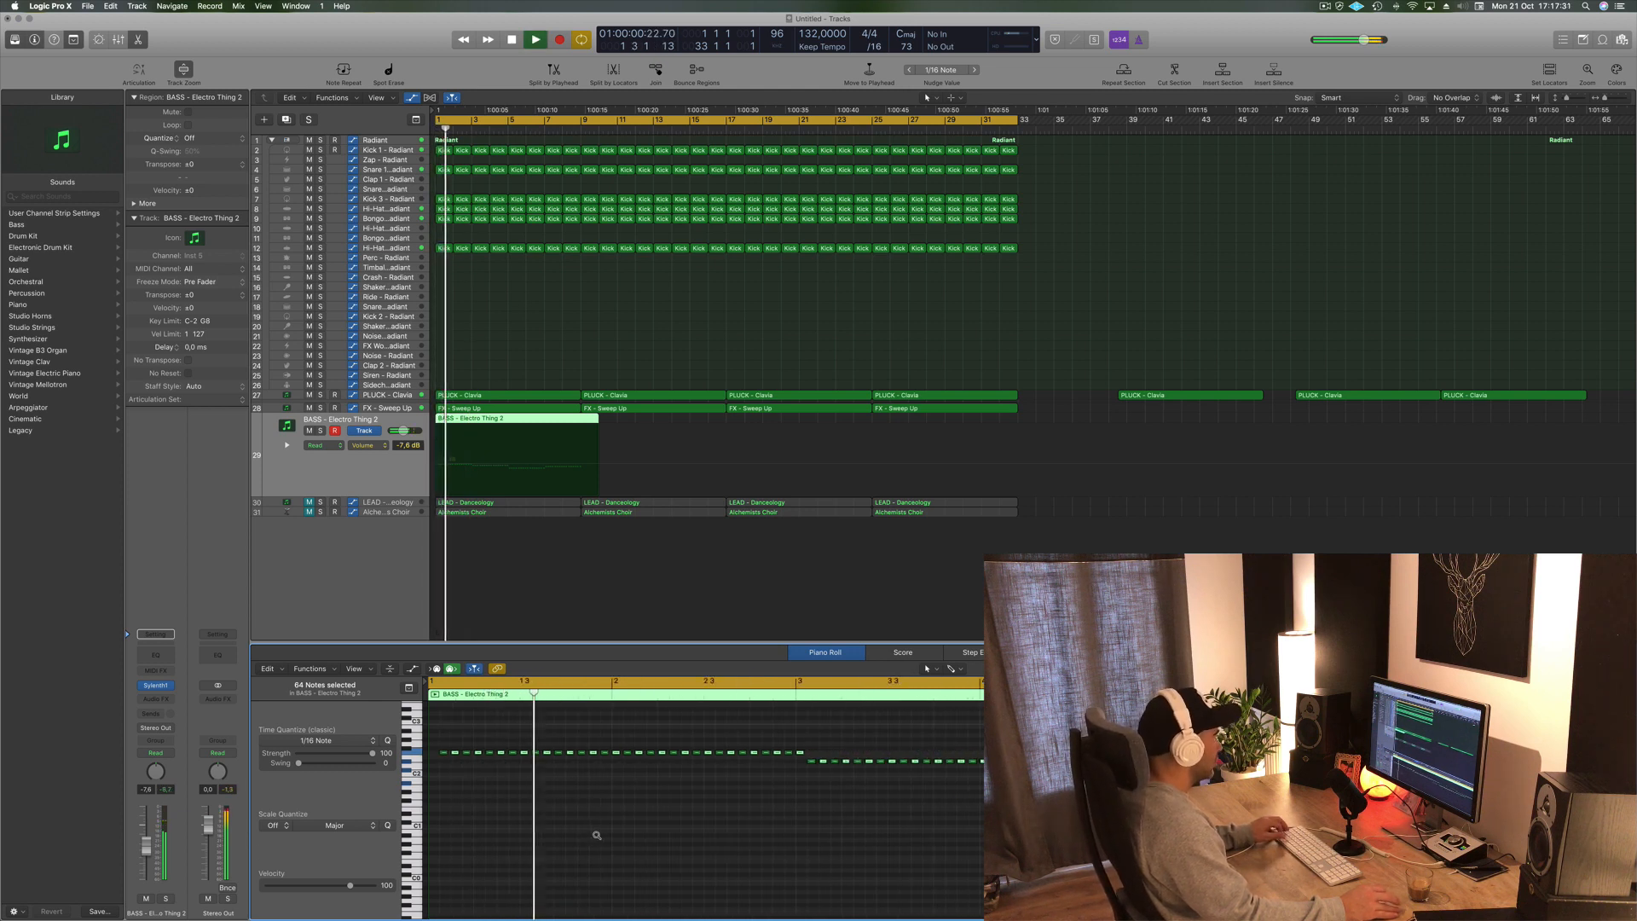
scroll(623, 842, "down", 3)
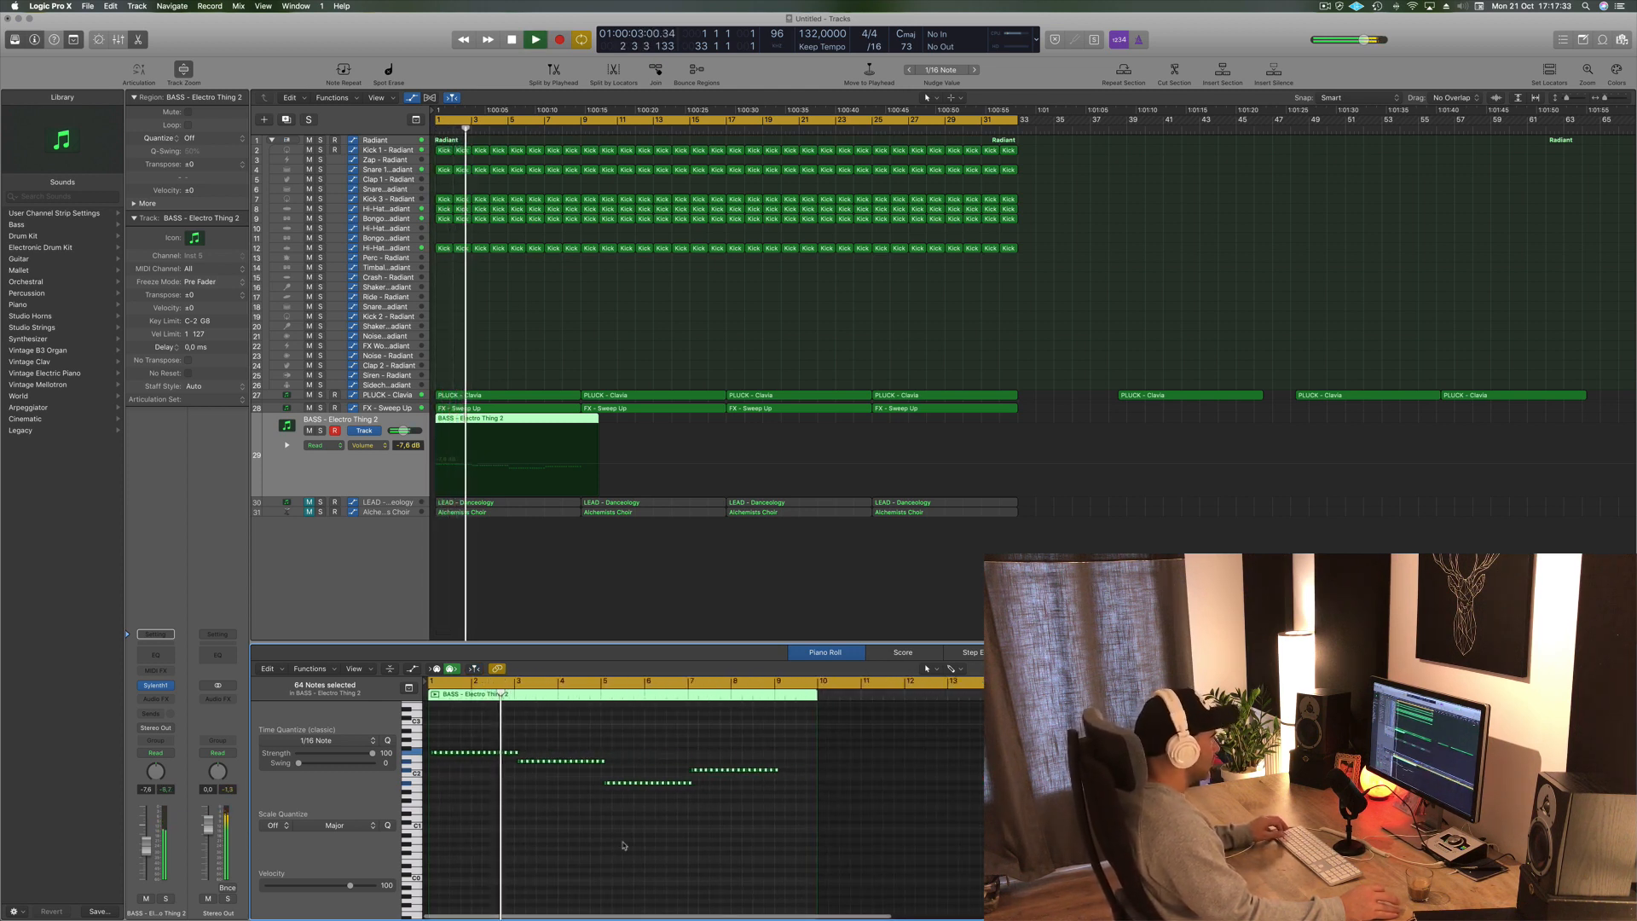
scroll(624, 845, "up", 1)
scroll(624, 846, "down", 3)
scroll(622, 844, "up", 3)
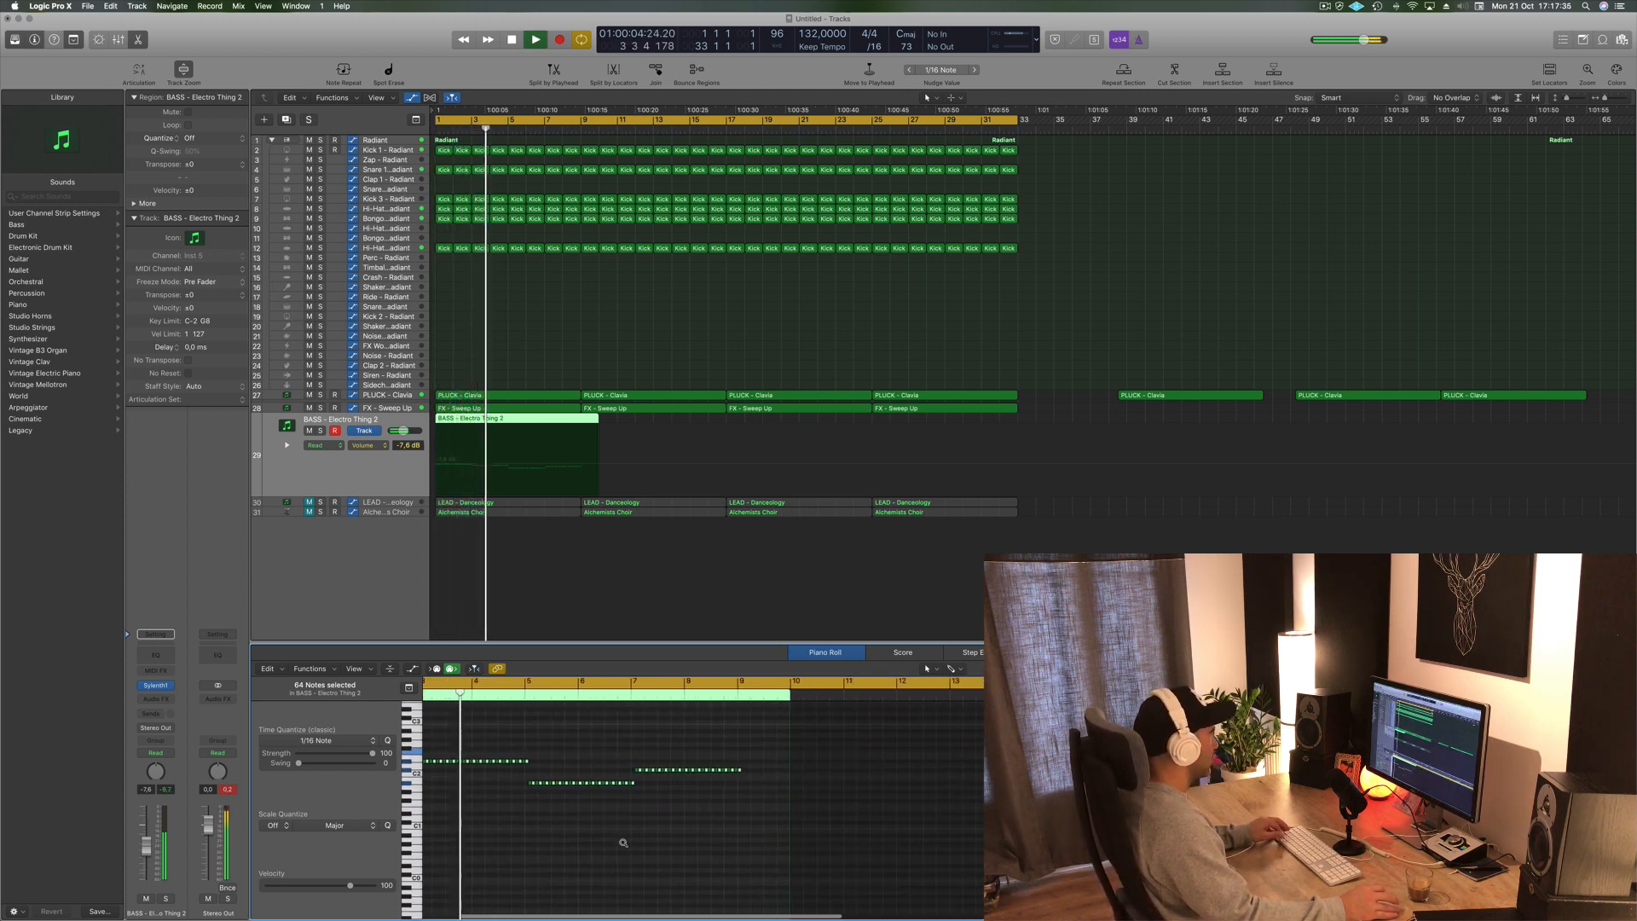
left_click_drag(402, 430, 408, 430)
key("space")
key("space")
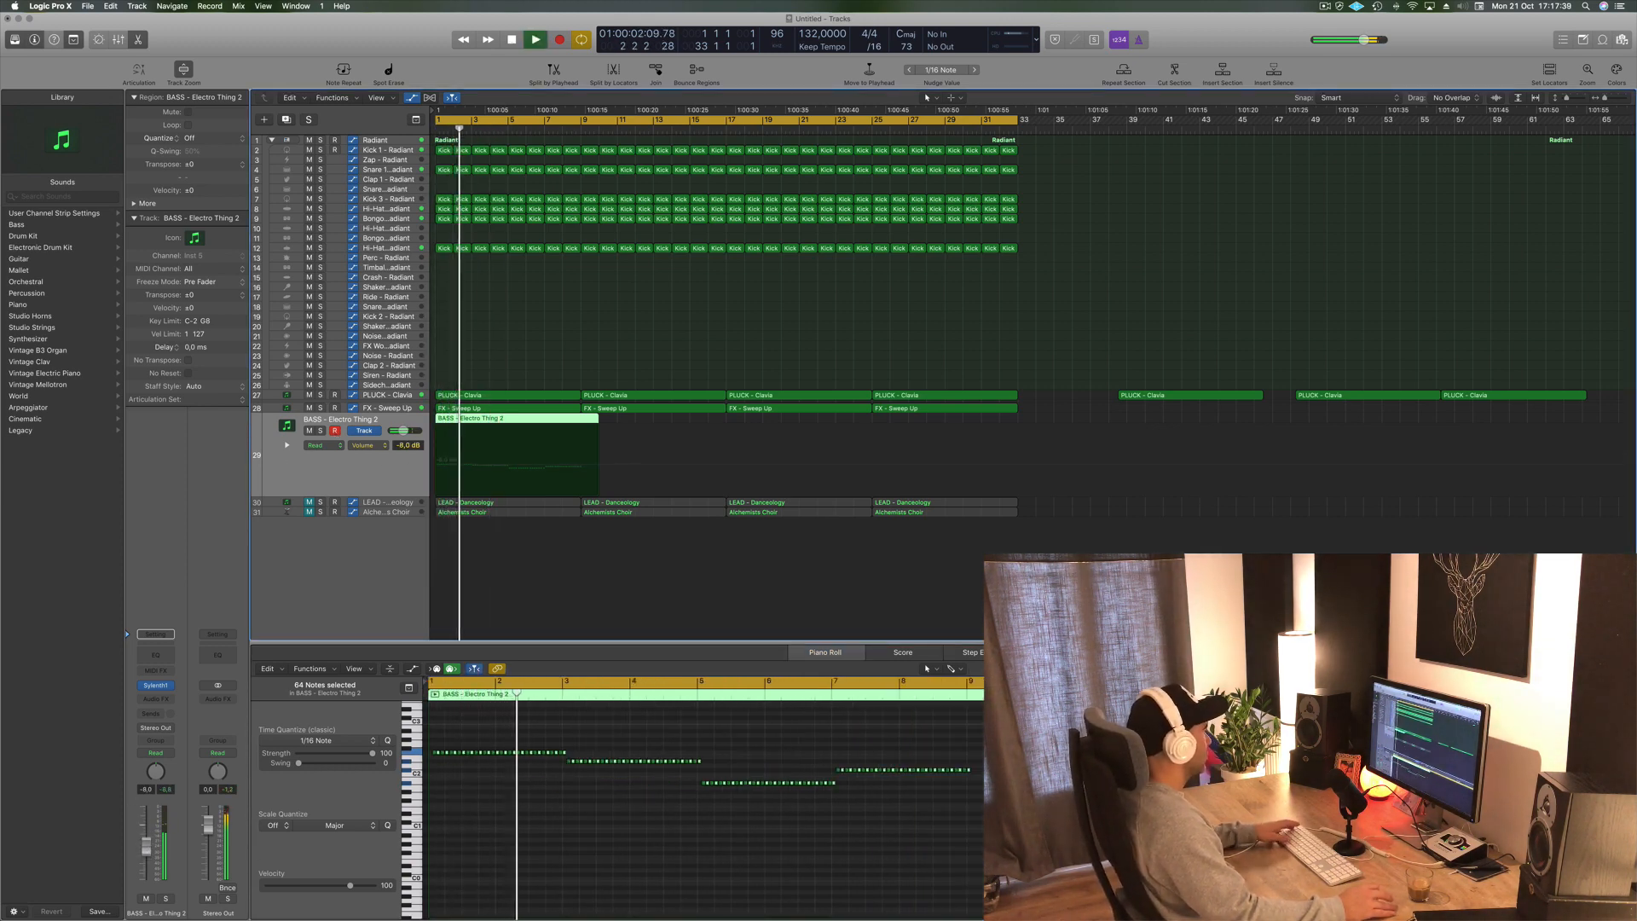
- Open the bass track's Sylenth1 instrument window, reposition it, and start playback
left_click(155, 687)
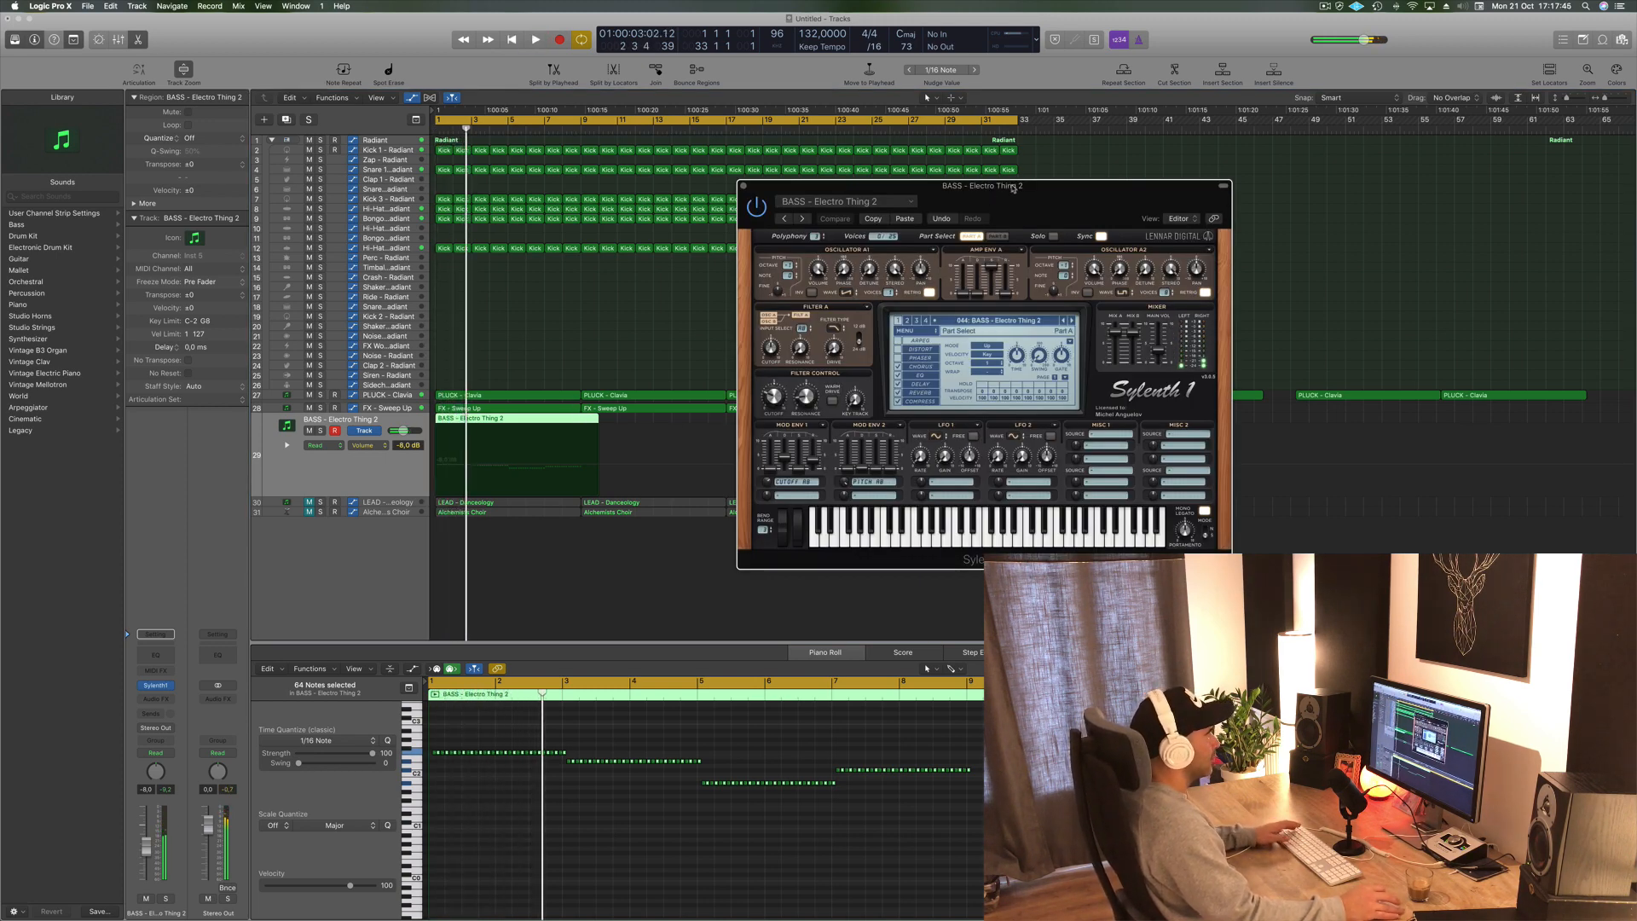
left_click_drag(1012, 188, 1136, 167)
key("space")
- Step through Sylenth1 bass presets while the loop plays, auditioning each one
left_click(1195, 298)
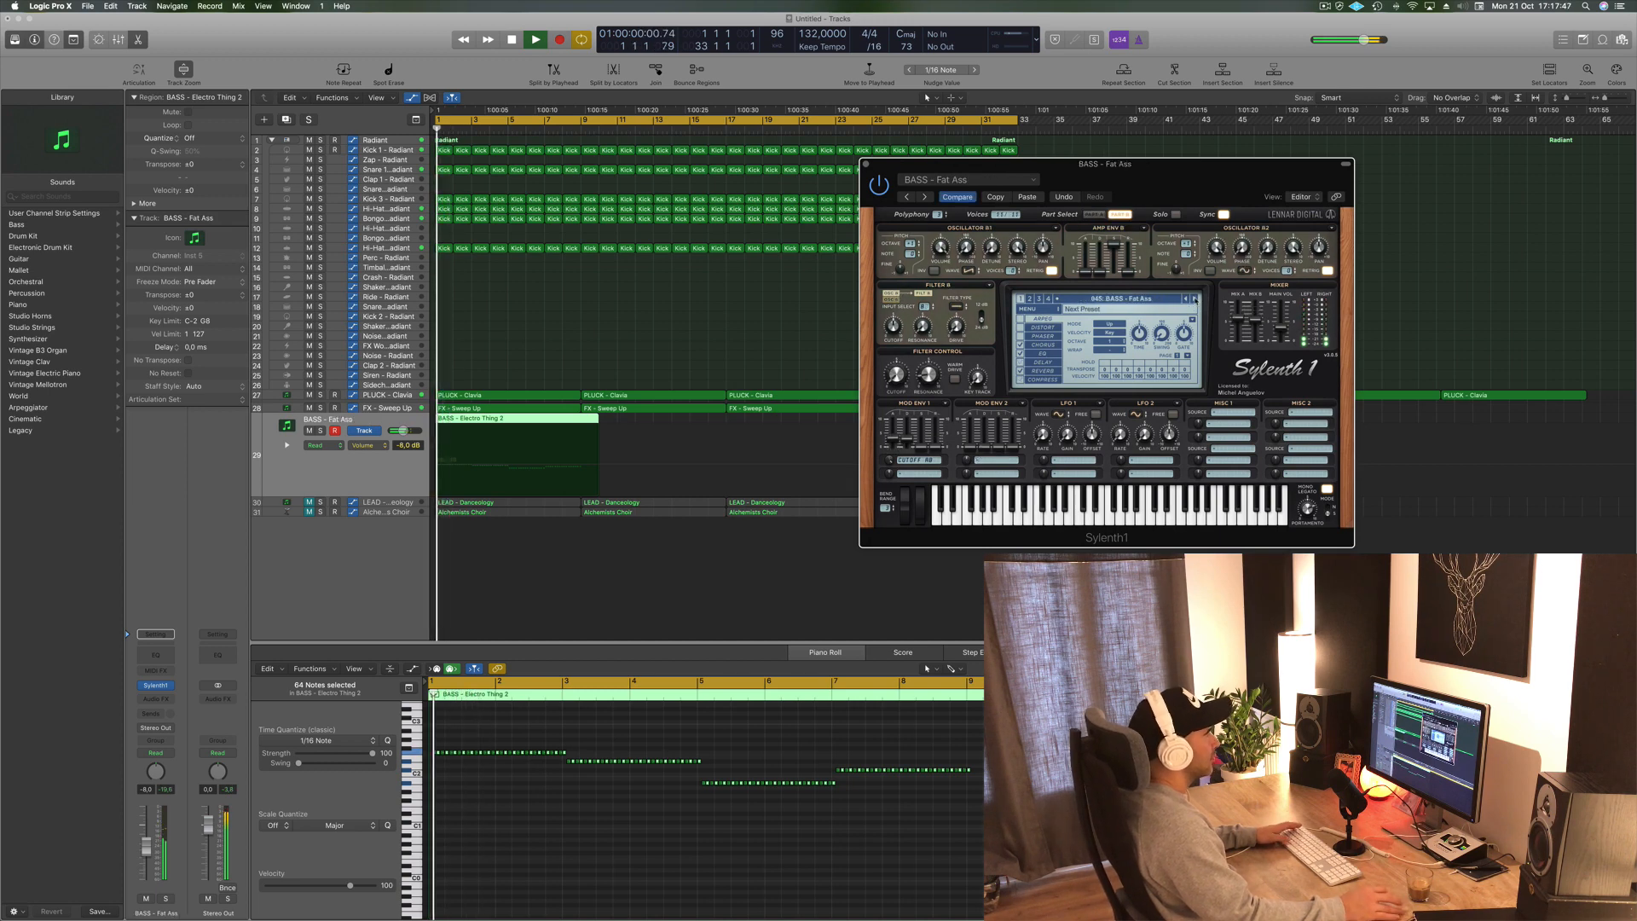
left_click(1196, 299)
key("space")
key("space")
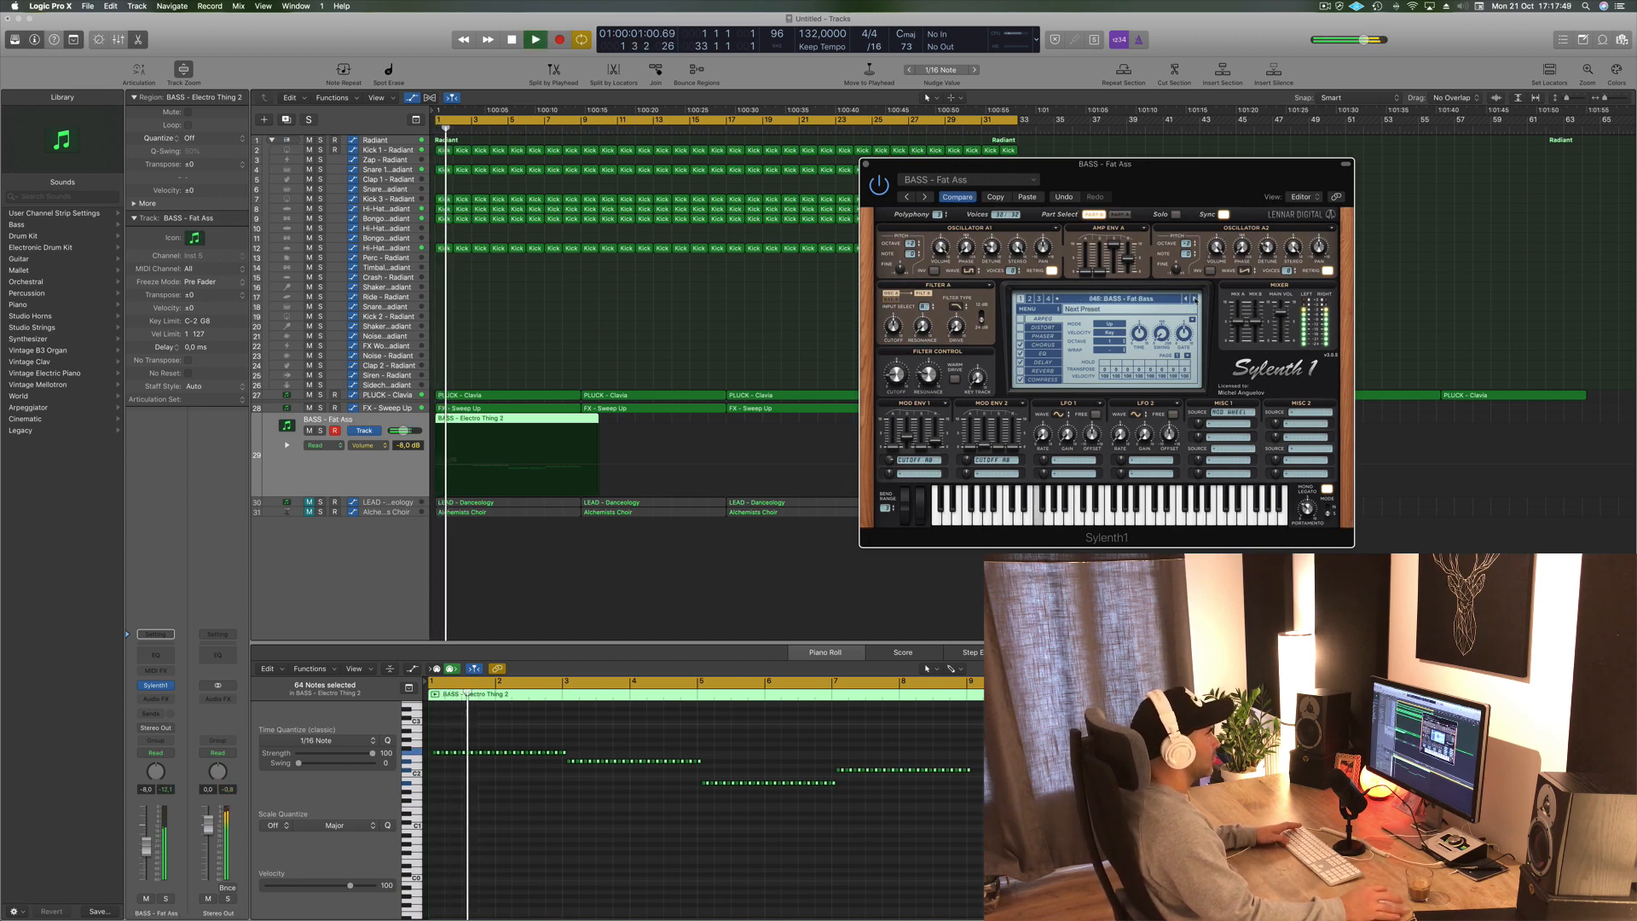
left_click(1195, 299)
left_click(1195, 299)
left_click(1195, 300)
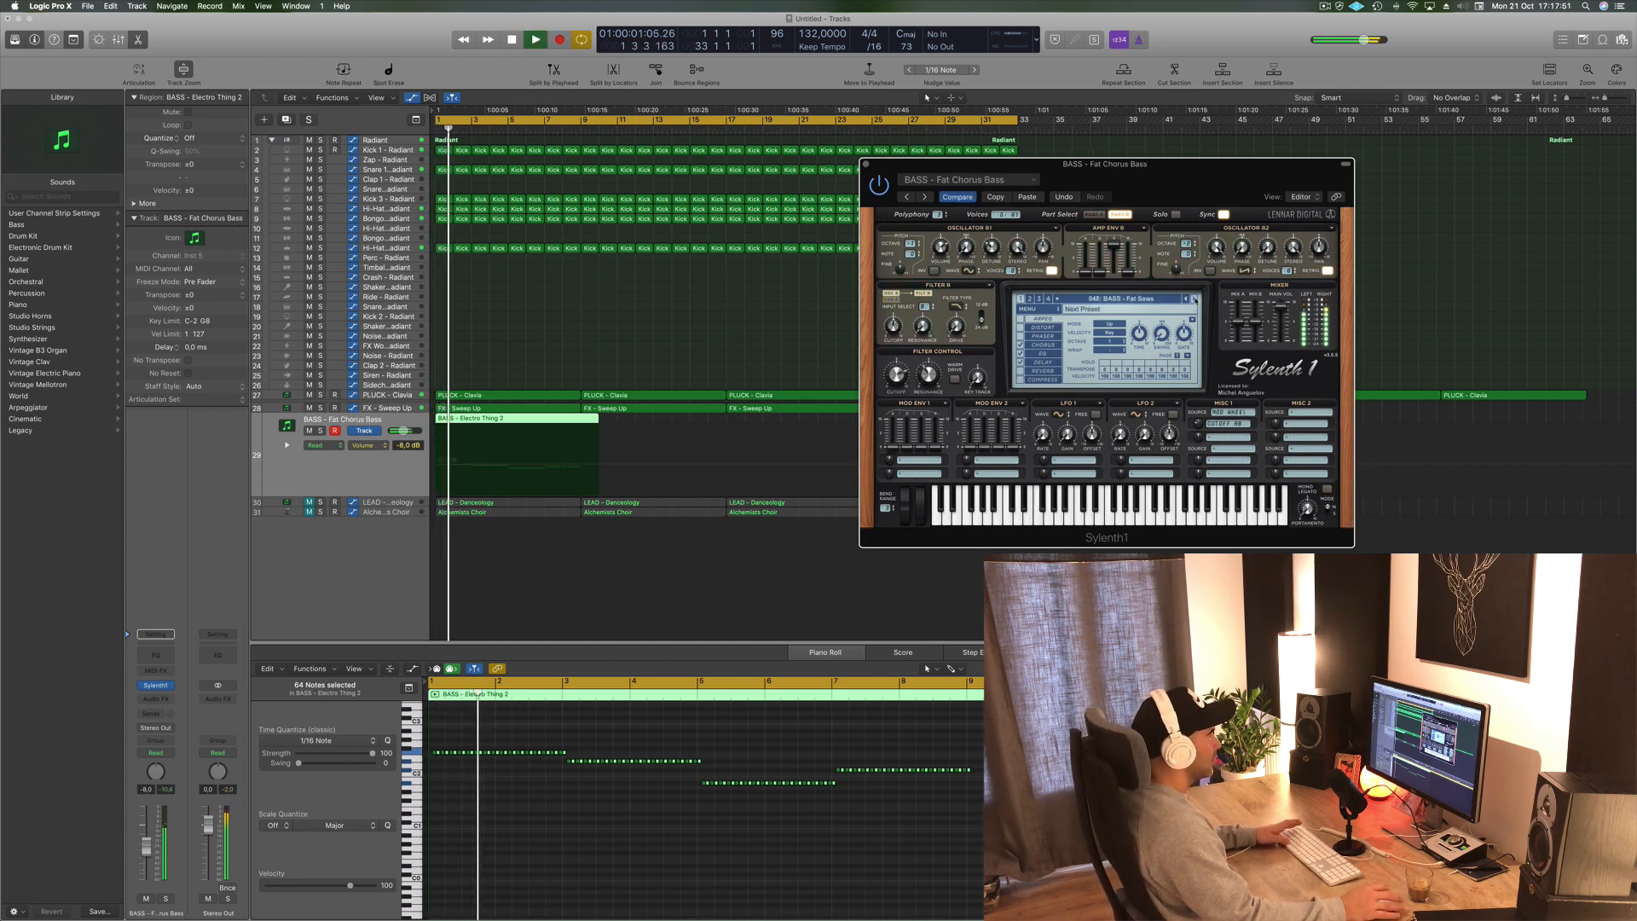
left_click(1195, 299)
key("space")
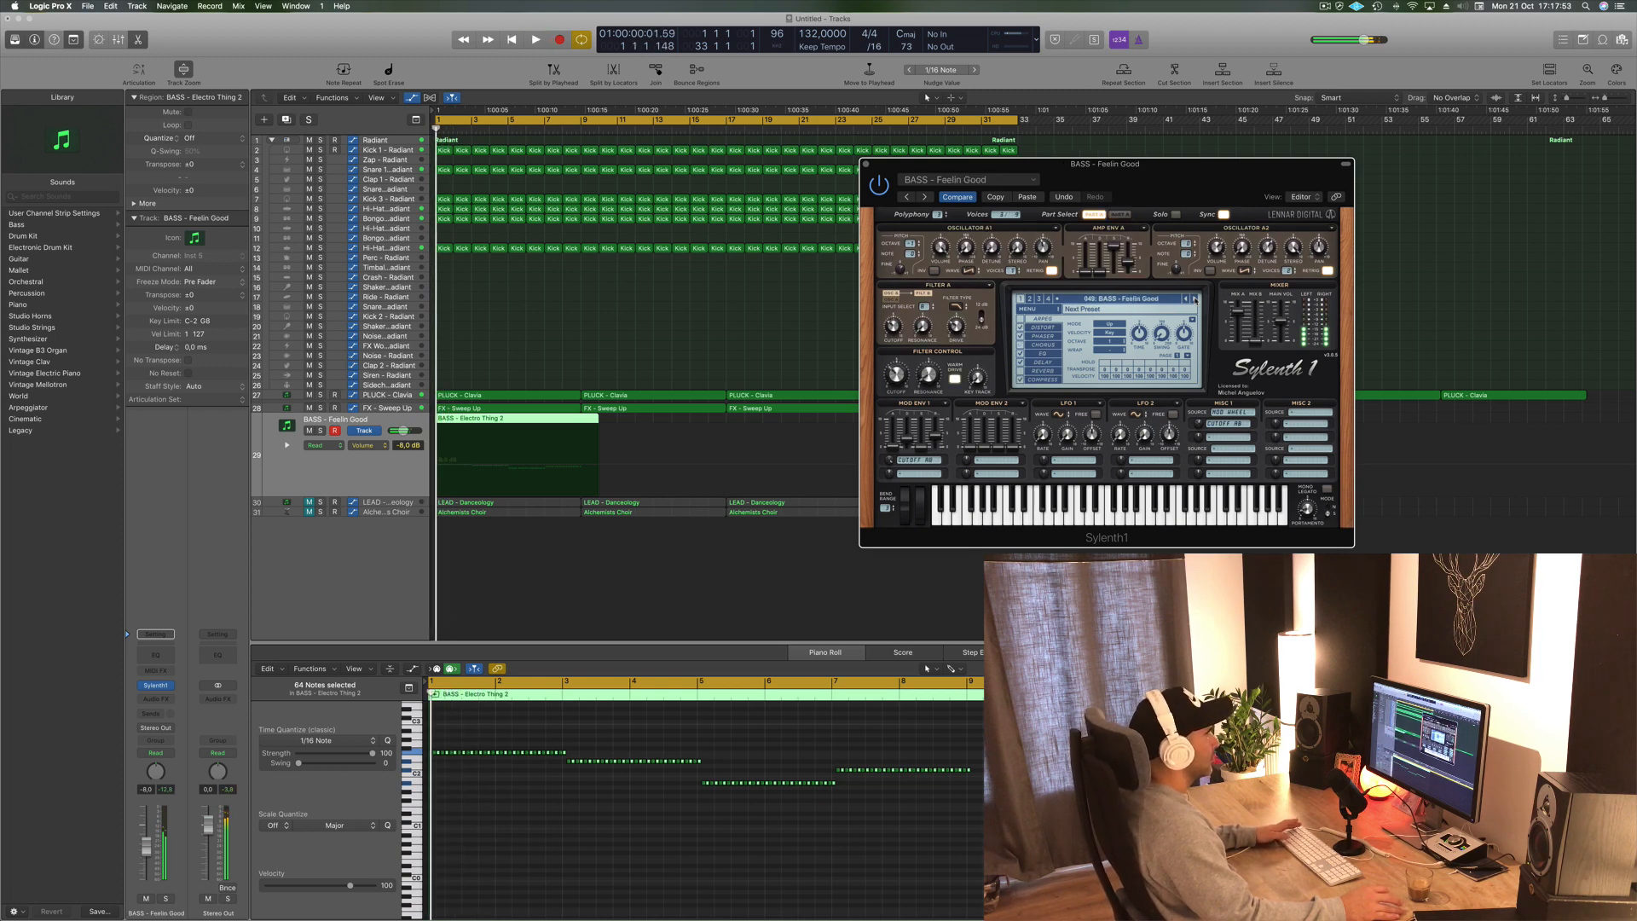
left_click(1195, 299)
key("space")
key("space")
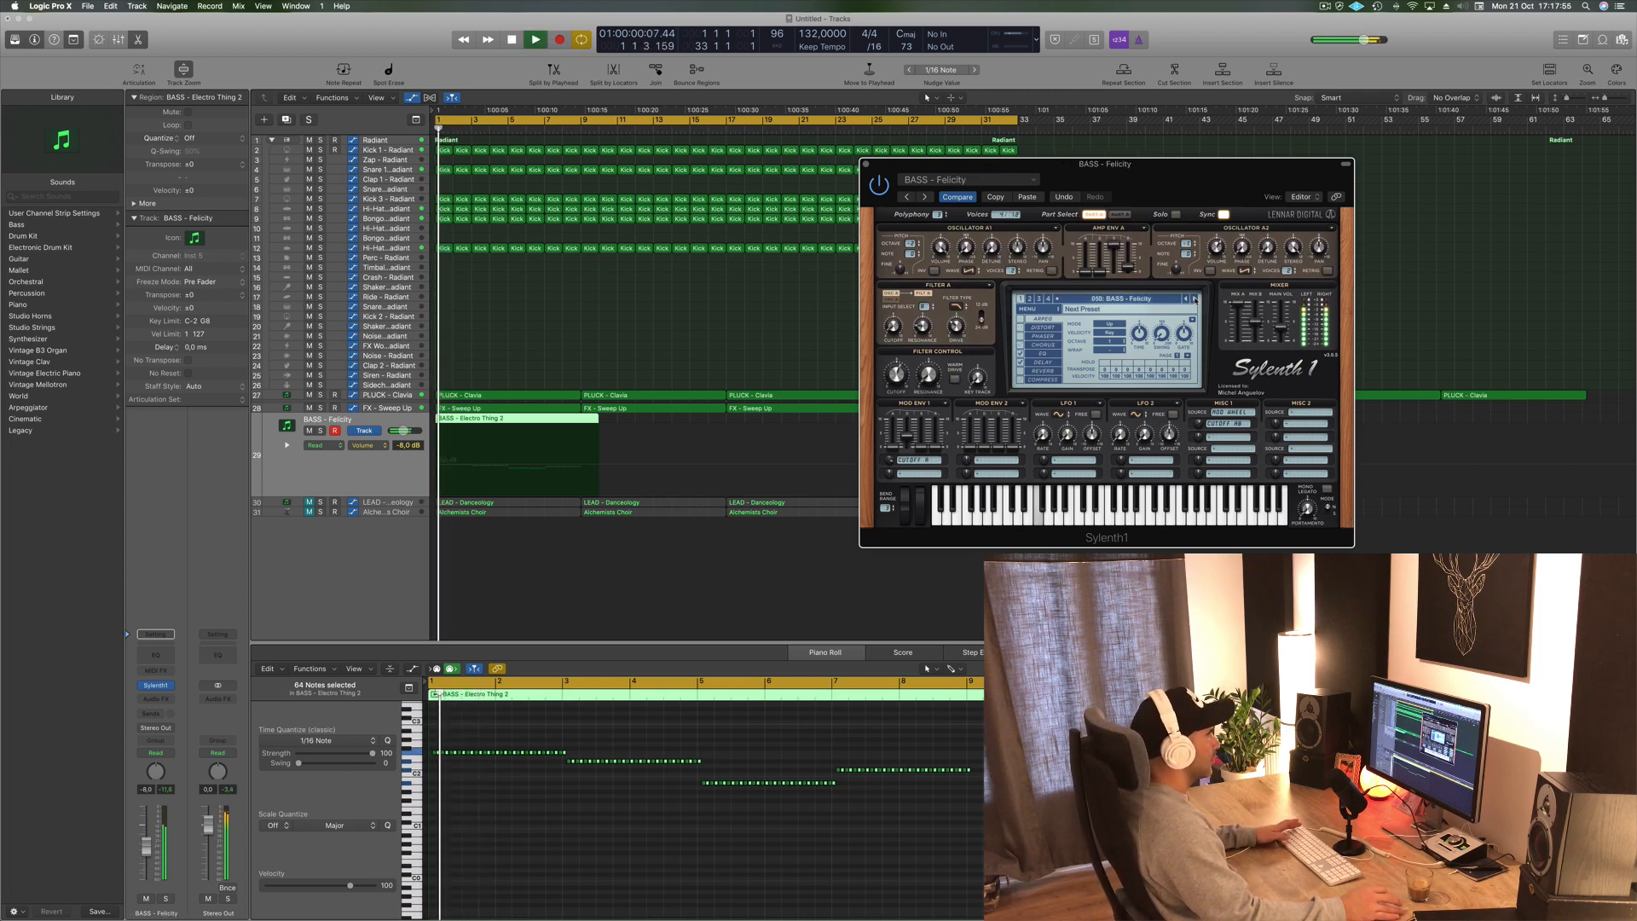
left_click(1195, 300)
left_click(1195, 299)
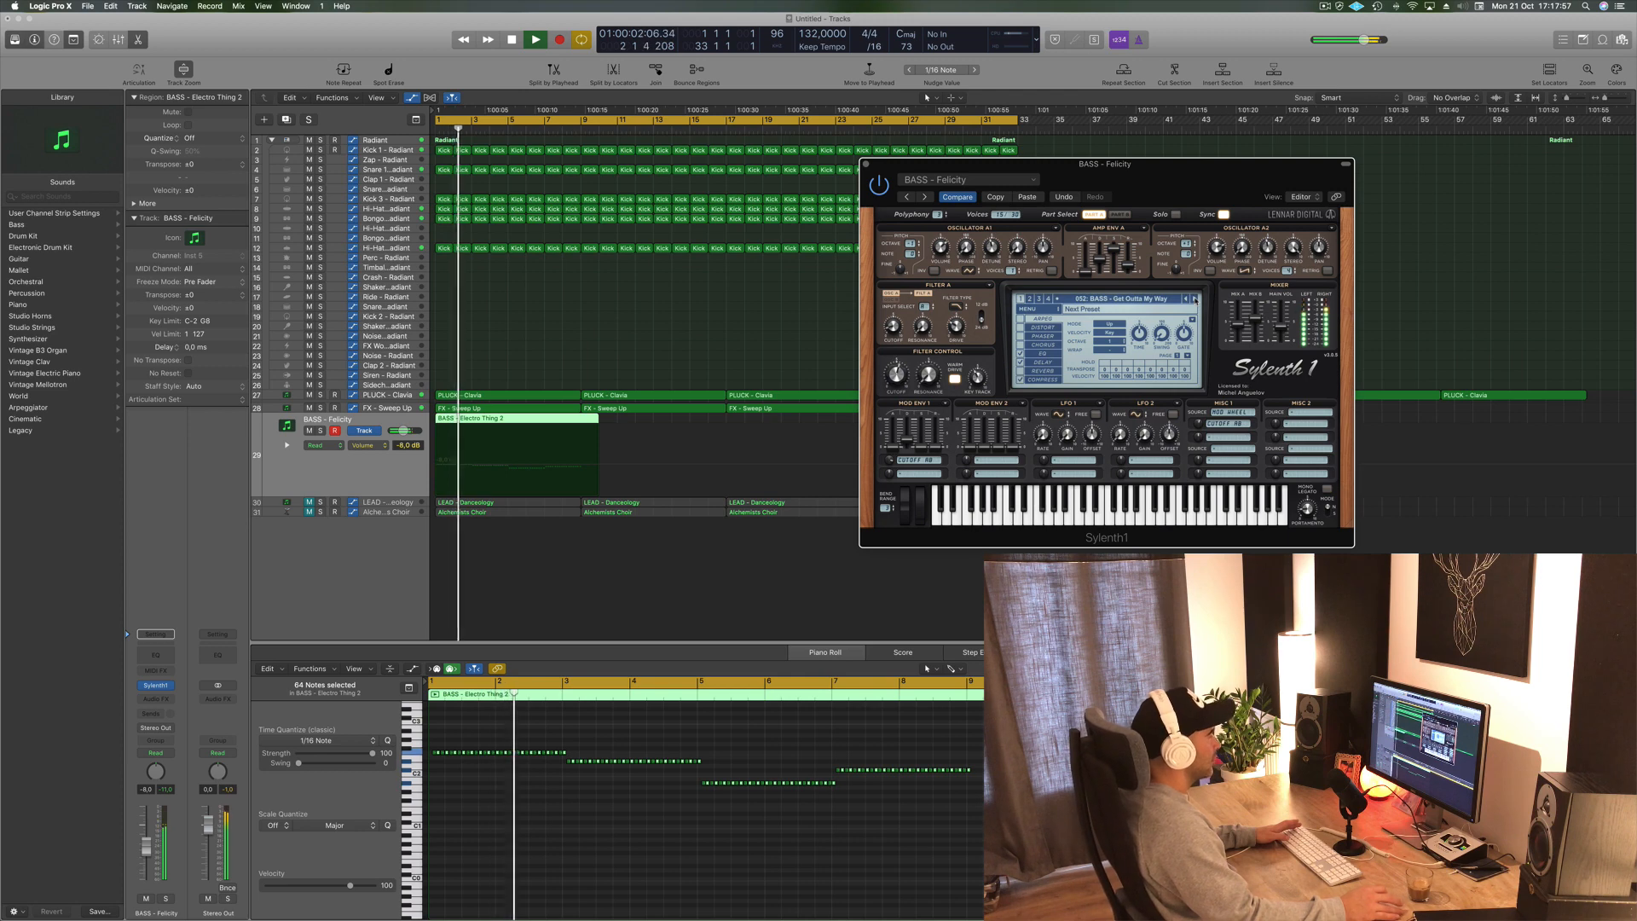
left_click(1196, 299)
left_click(1195, 299)
left_click(1195, 299)
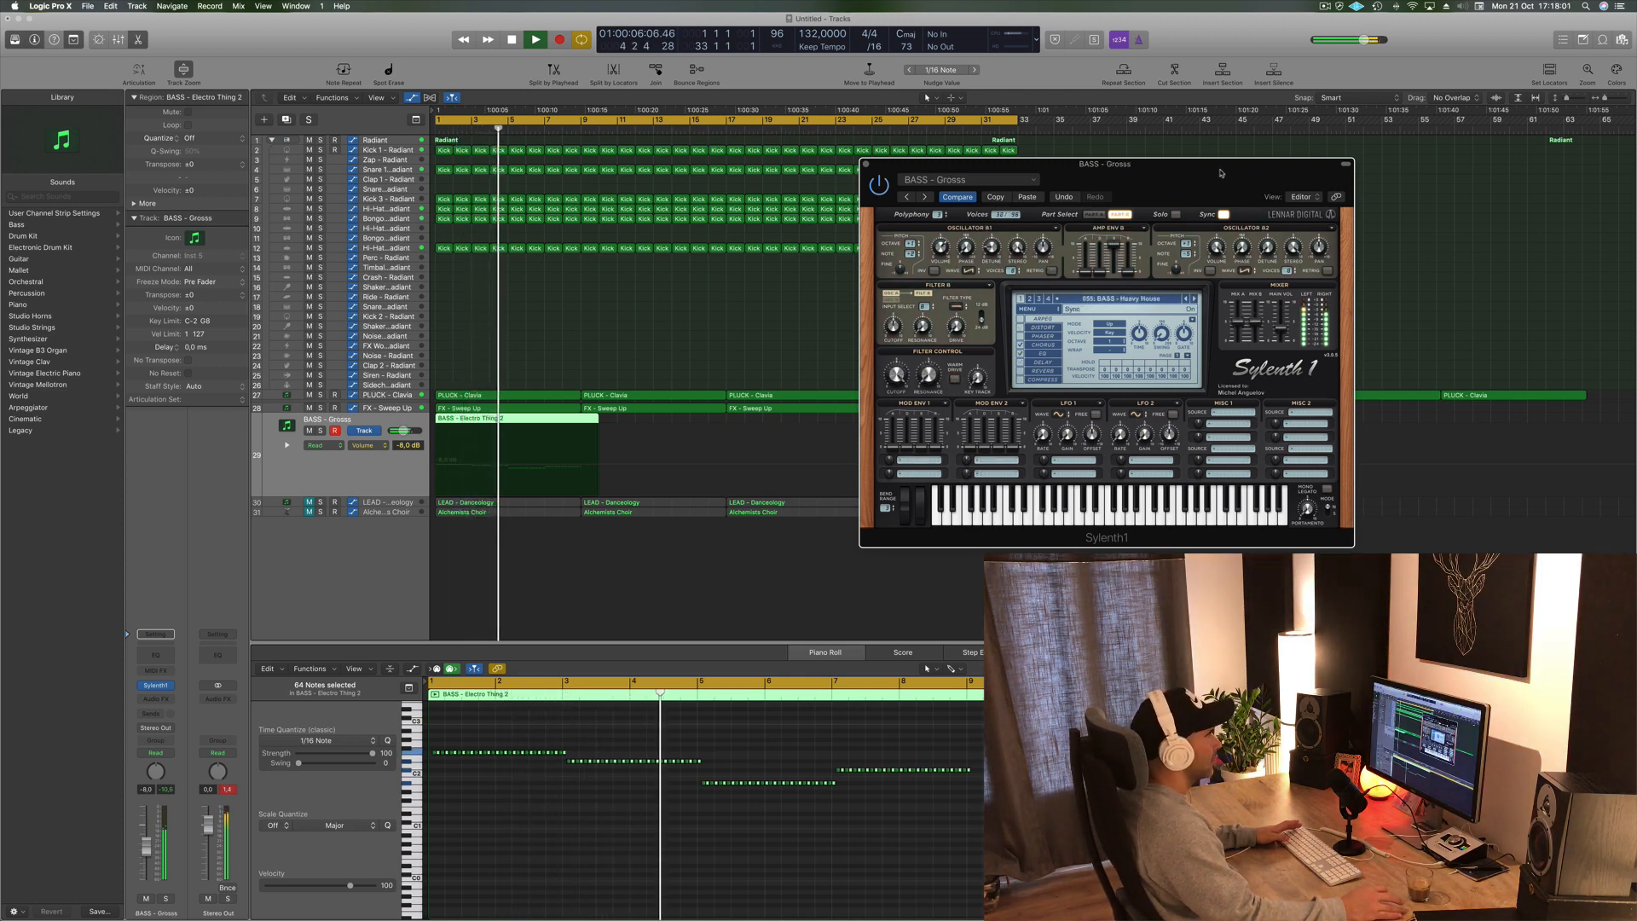
- Move the Sylenth1 window aside and continue stepping through bass presets up to BASS - Moog Style Bass
left_click_drag(1193, 163, 1354, 147)
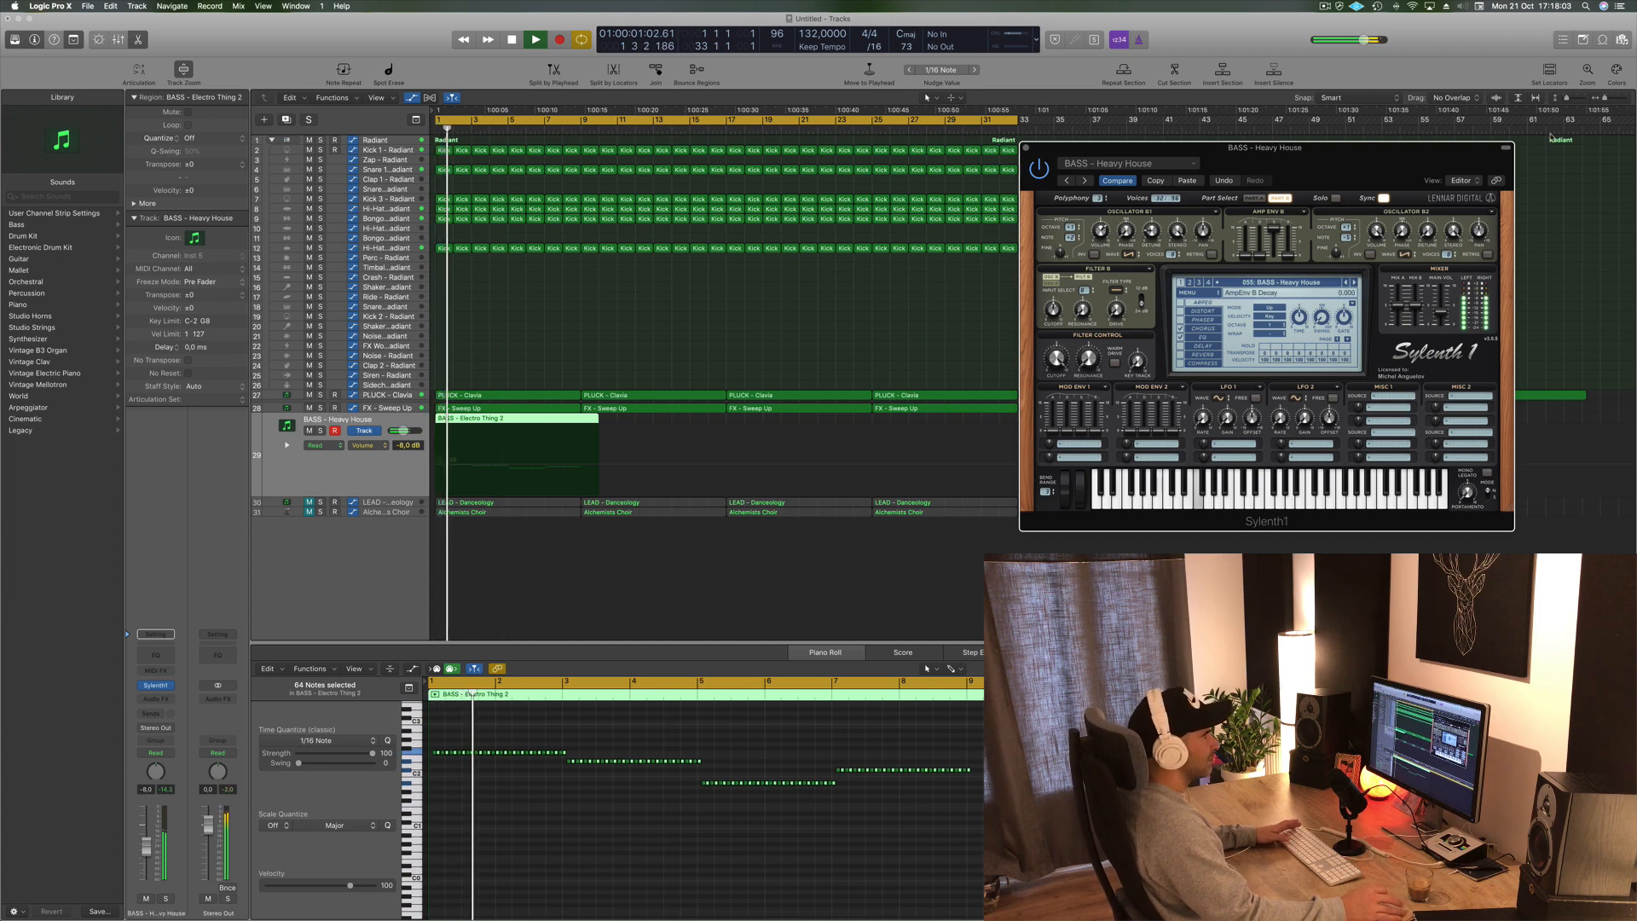
left_click(1353, 282)
left_click(1353, 283)
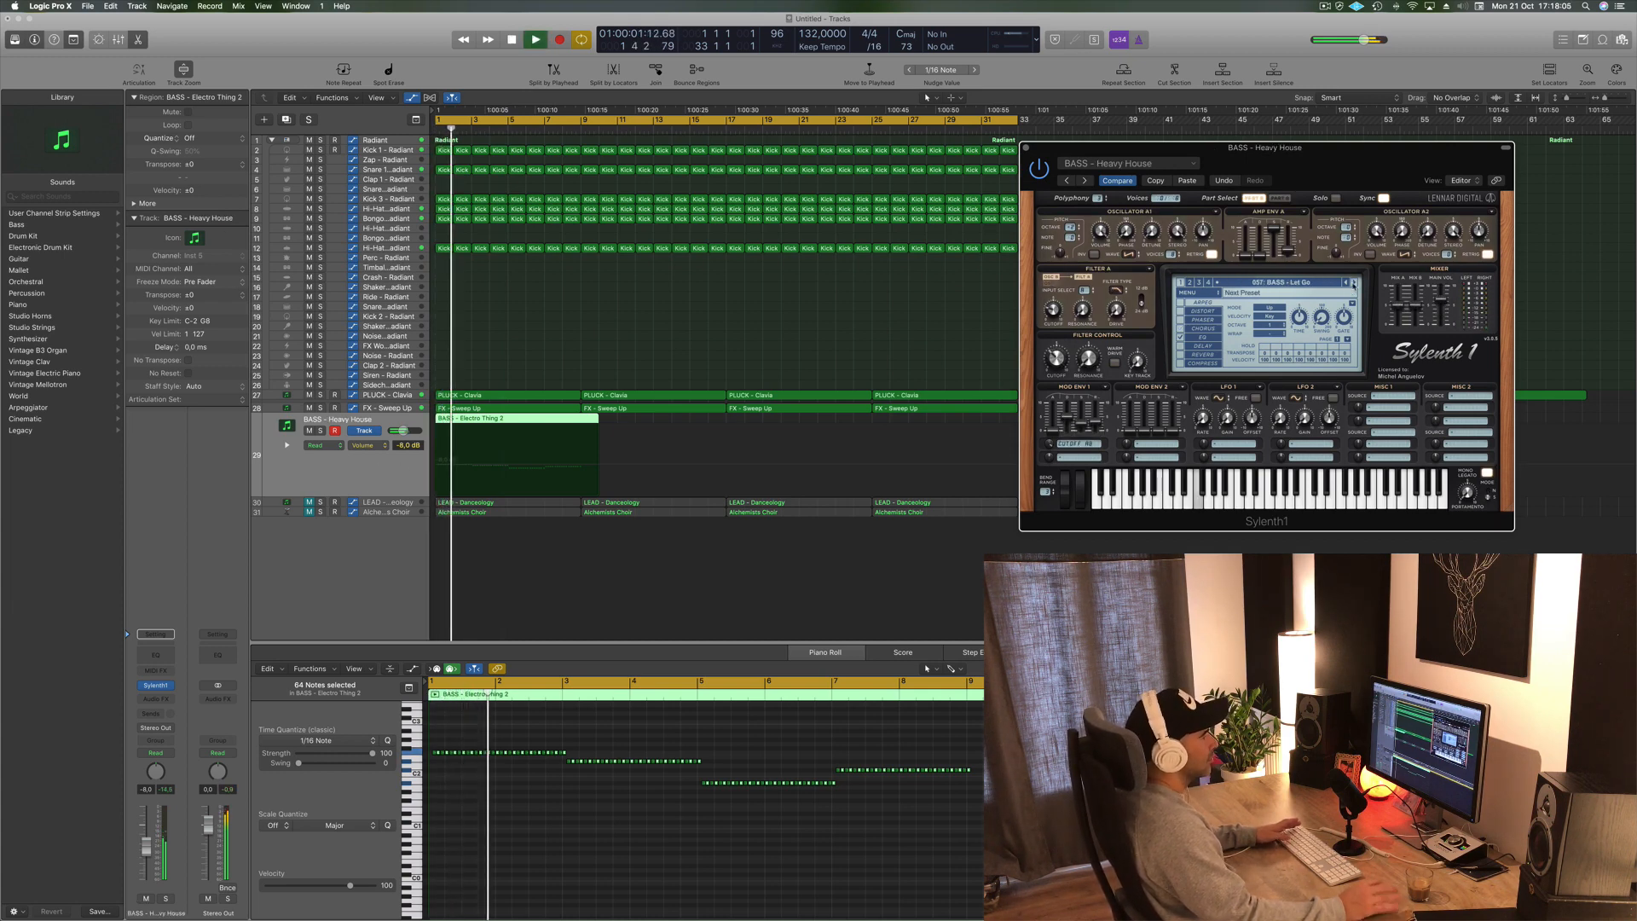
left_click(1353, 282)
left_click(1353, 282)
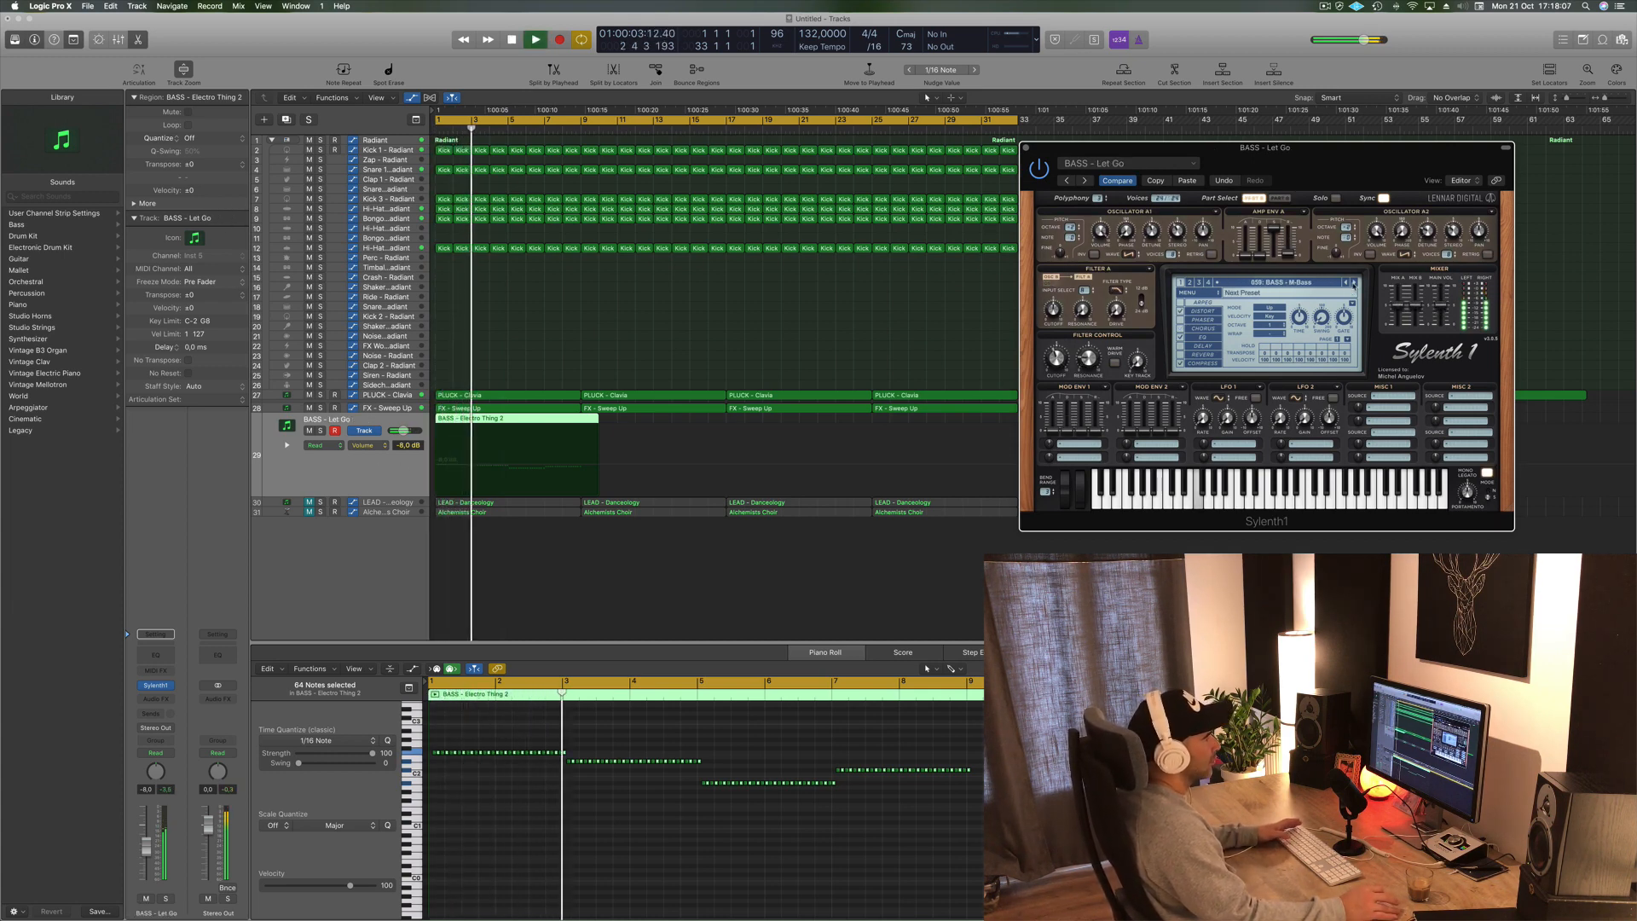
left_click(1352, 282)
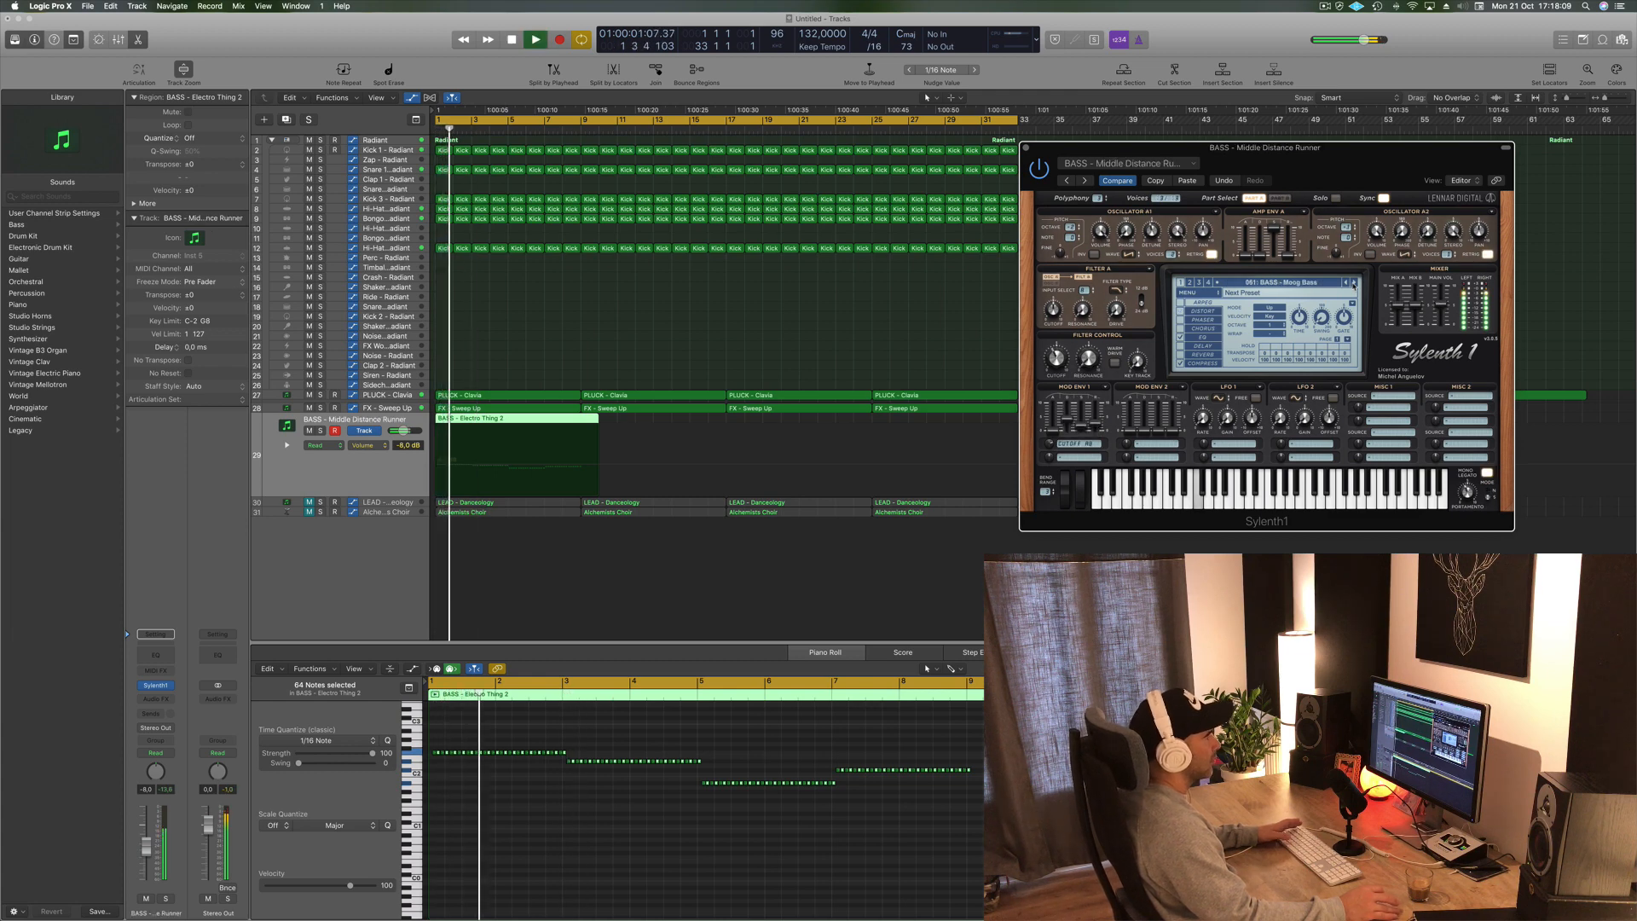
left_click(1353, 282)
left_click(1353, 282)
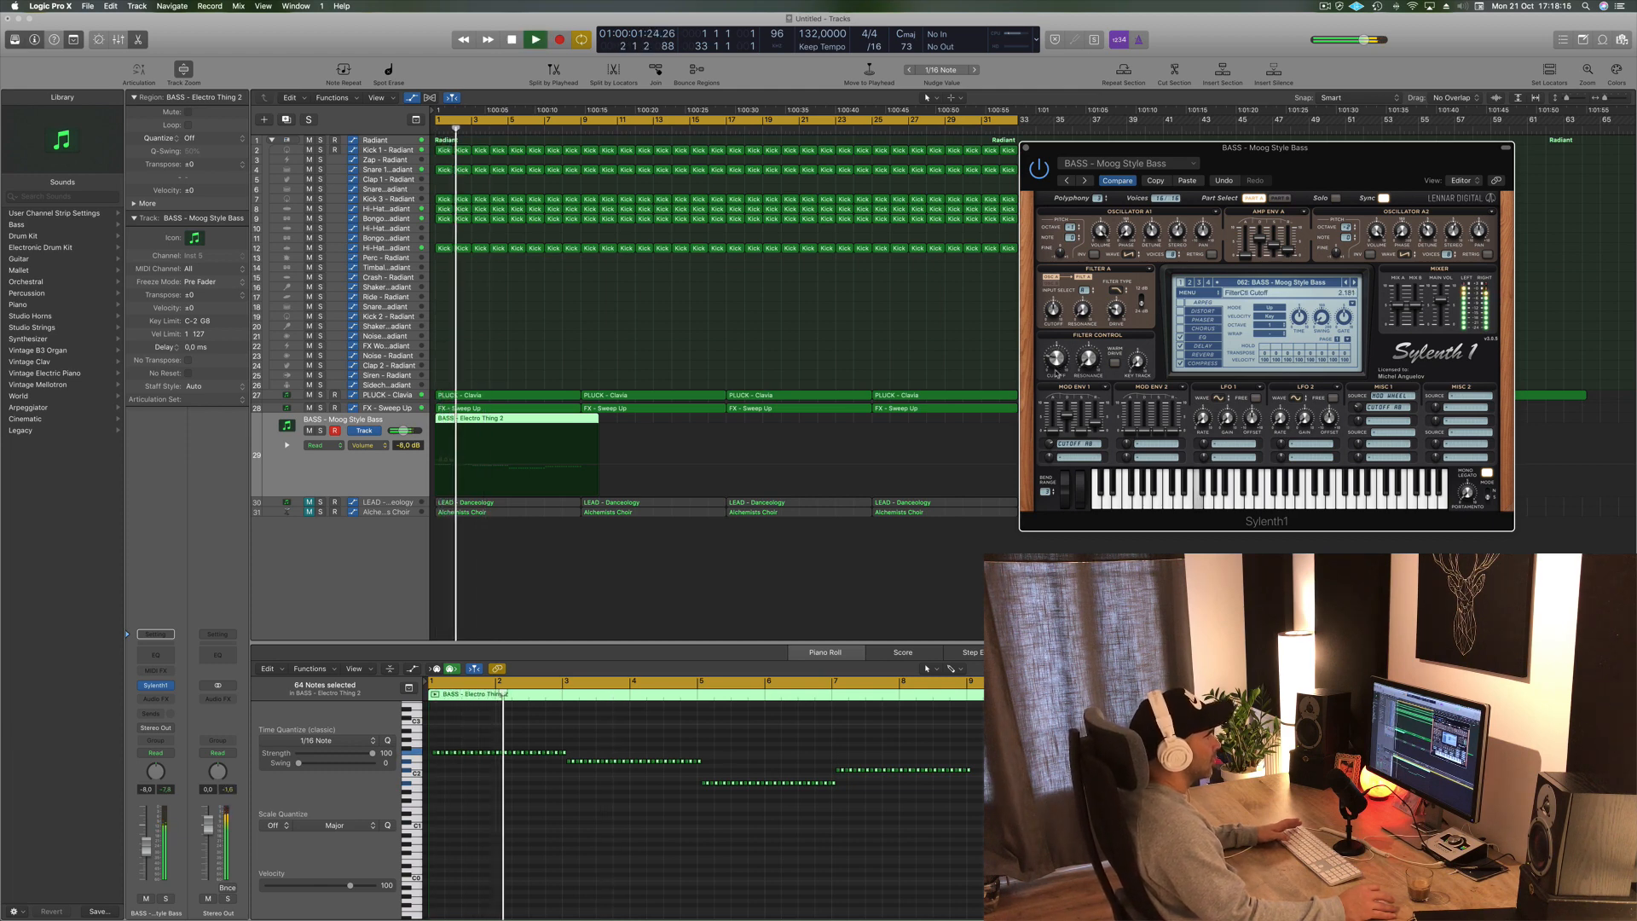
- Reposition the Sylenth1 window and keep auditioning further bass presets up to BASS - Pointed Bass
left_click_drag(1324, 149, 932, 135)
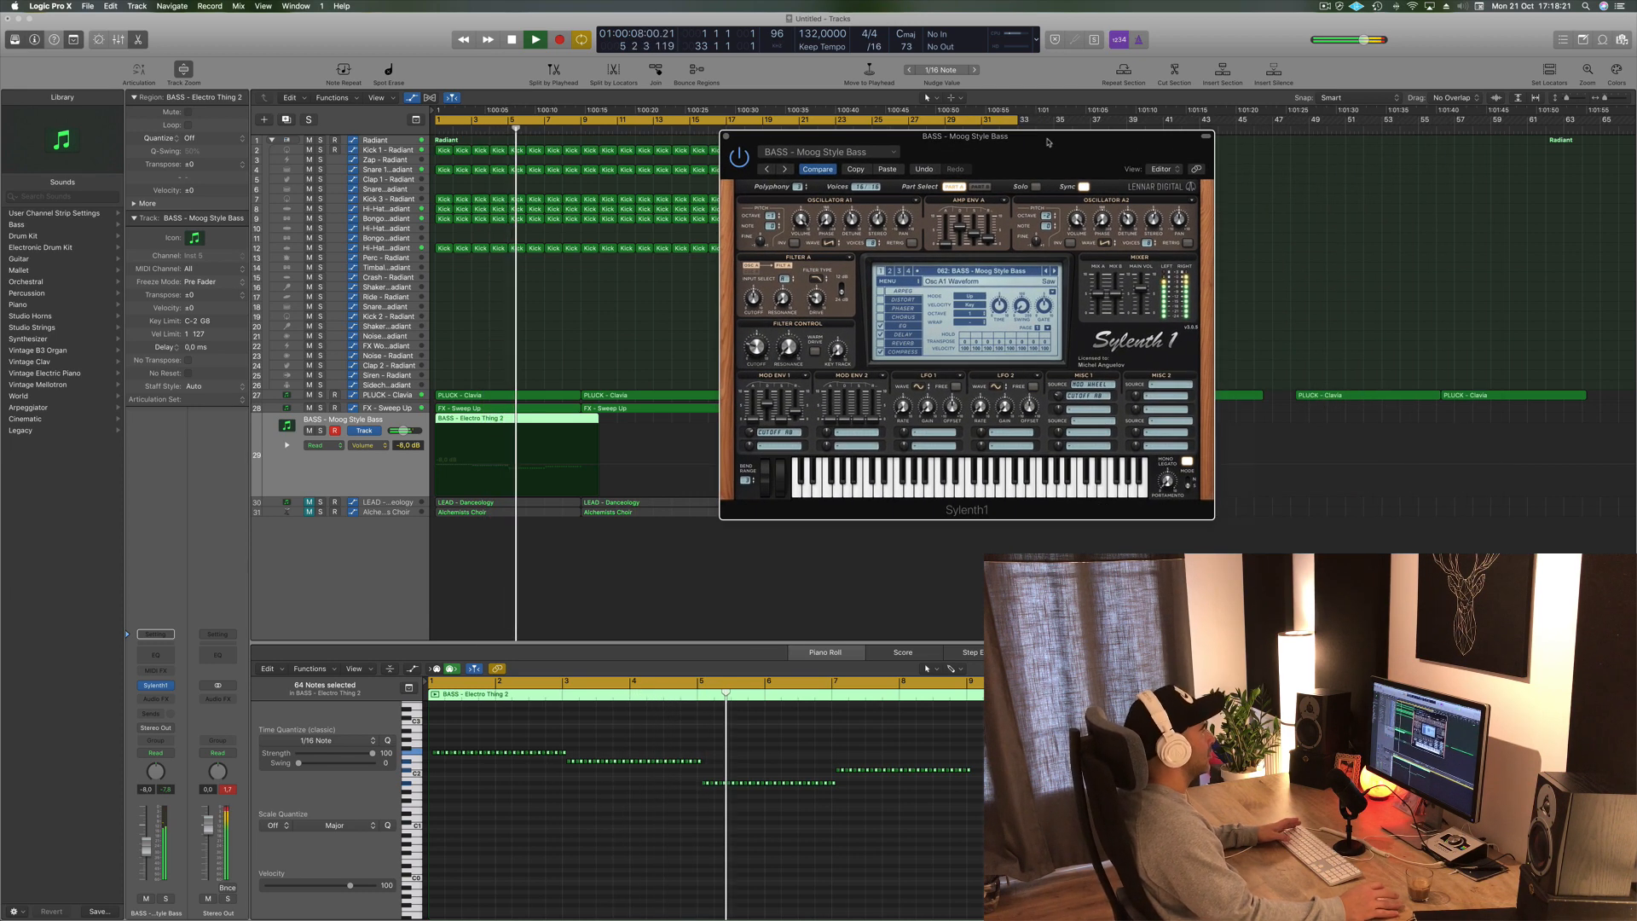
key("Return")
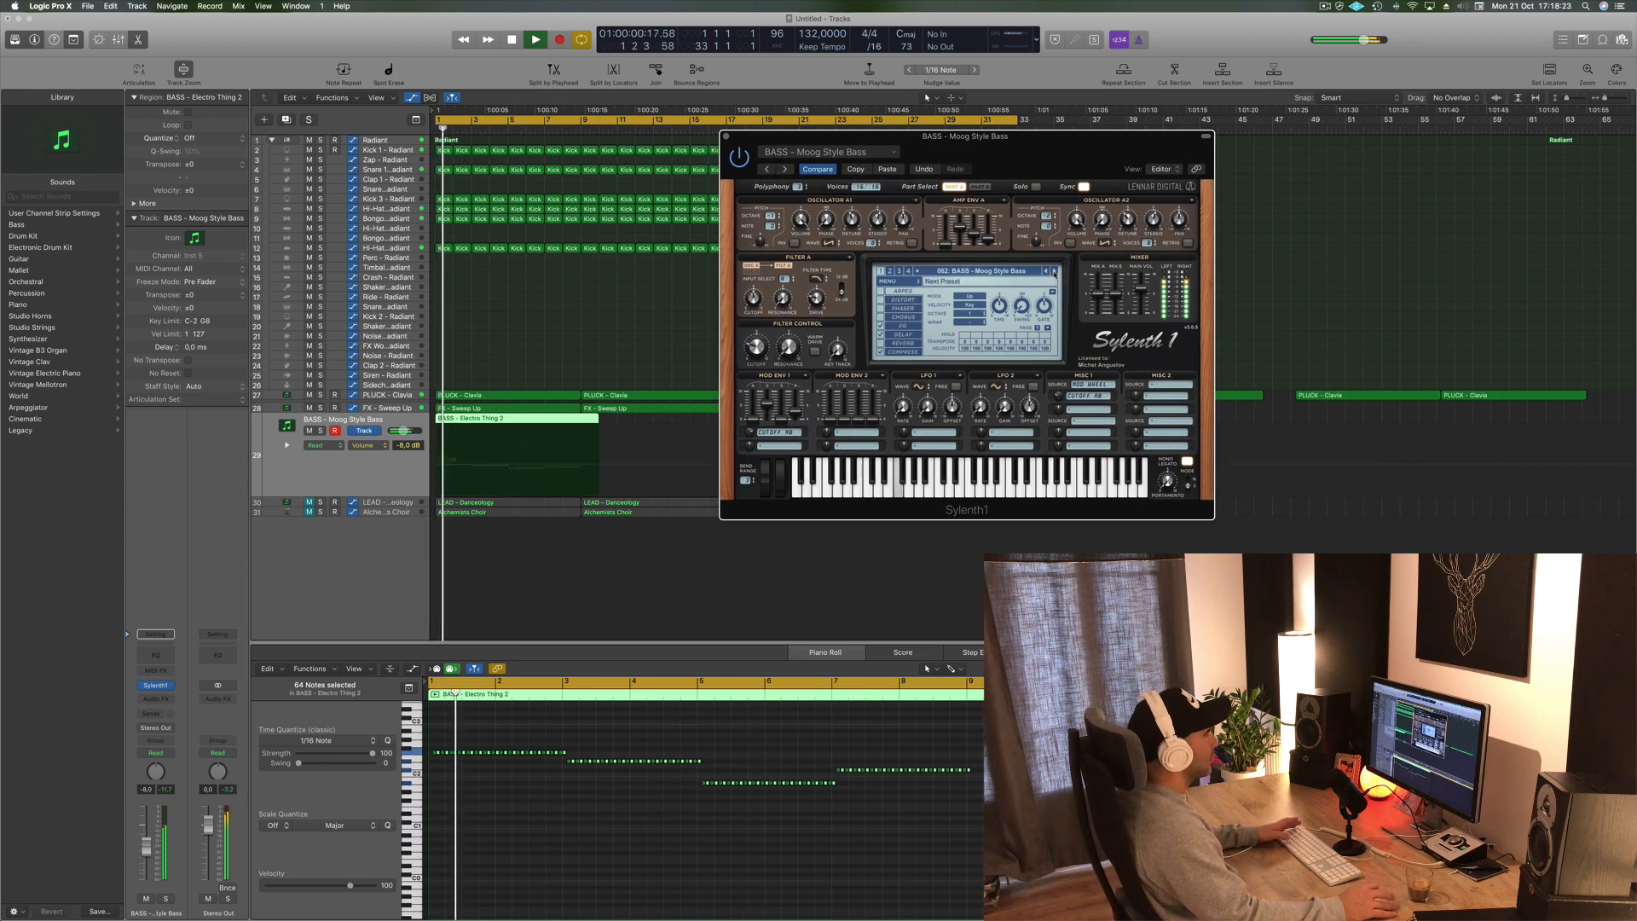
left_click(1053, 272)
left_click(1054, 271)
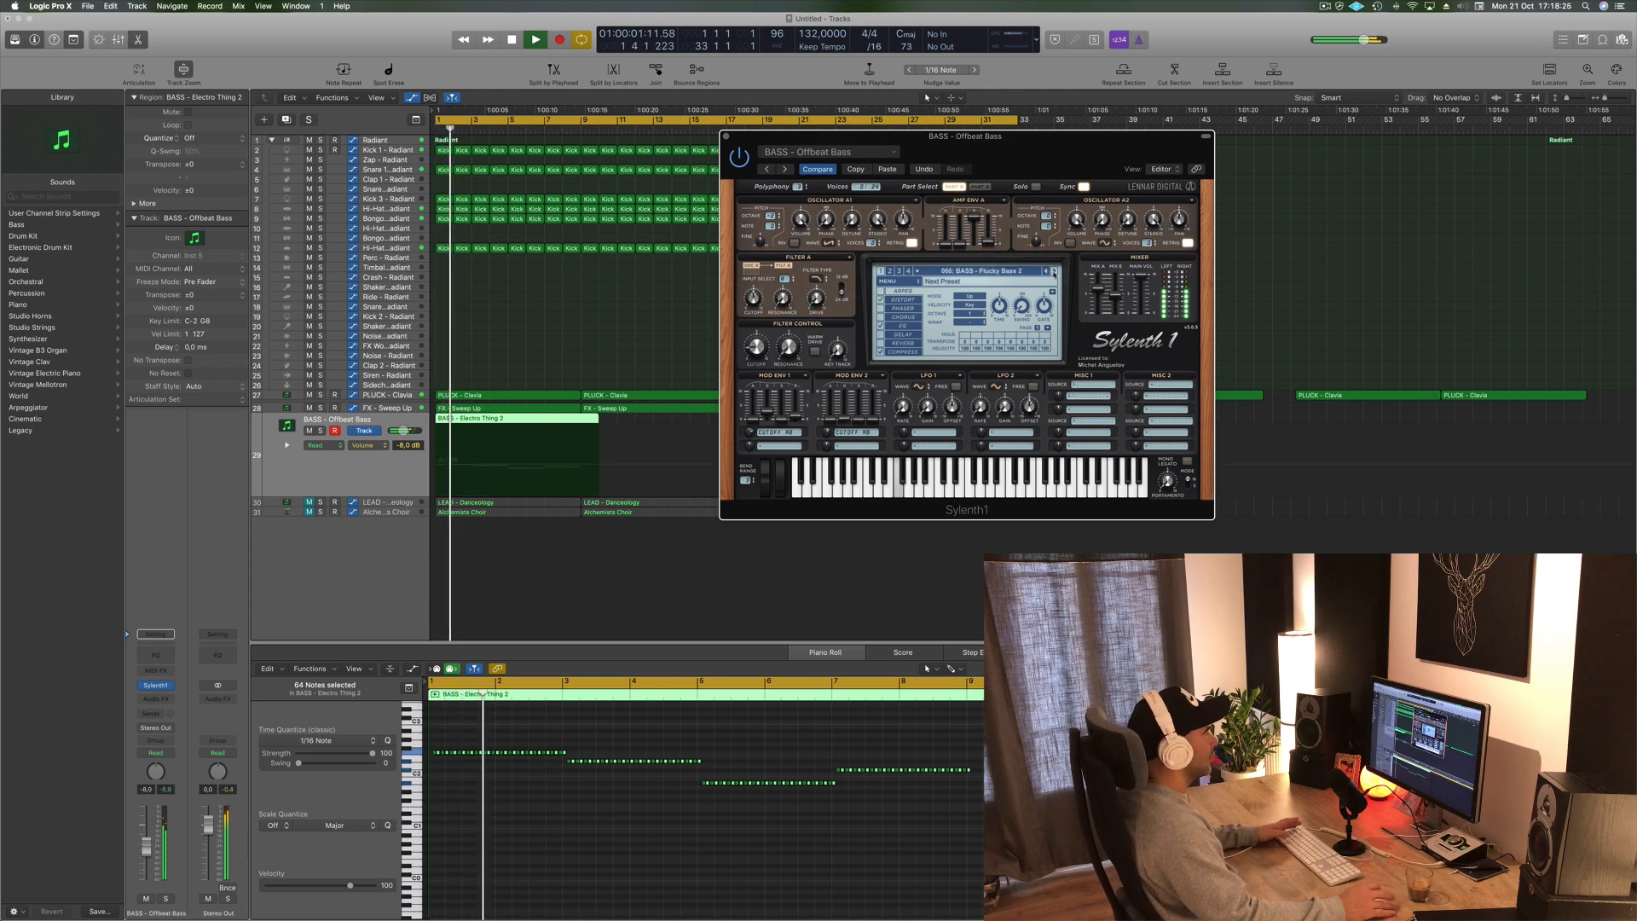
left_click(1054, 271)
left_click(1053, 272)
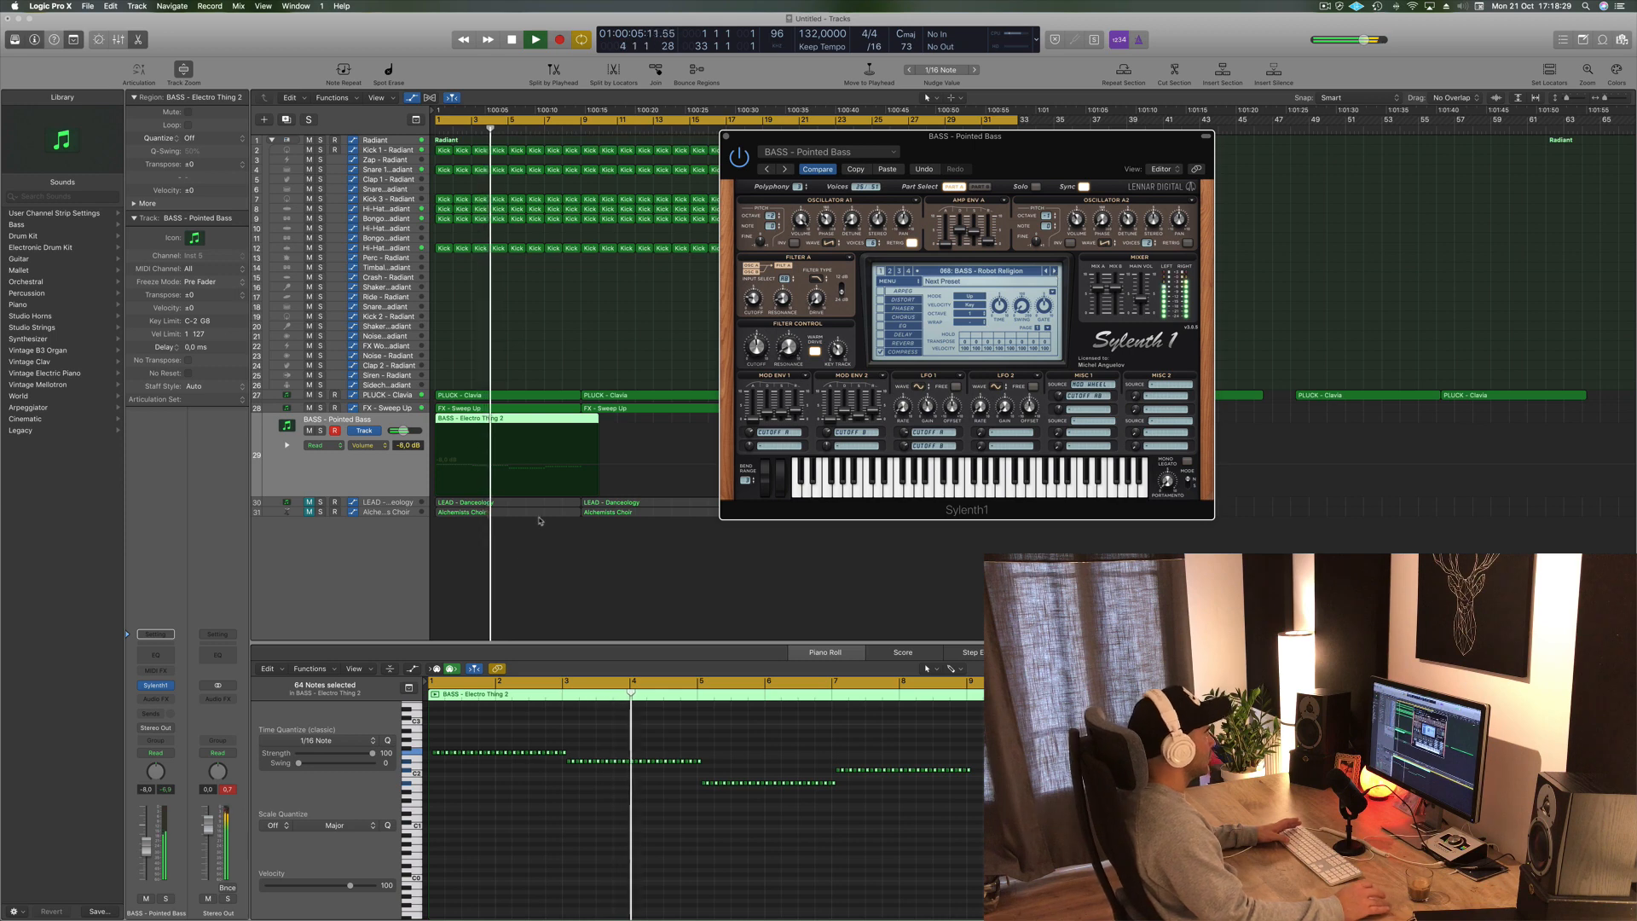
- Settle on the BASS - Robot Religion preset and toggle the bass channel's solo on and off
key("Return")
left_click(166, 898)
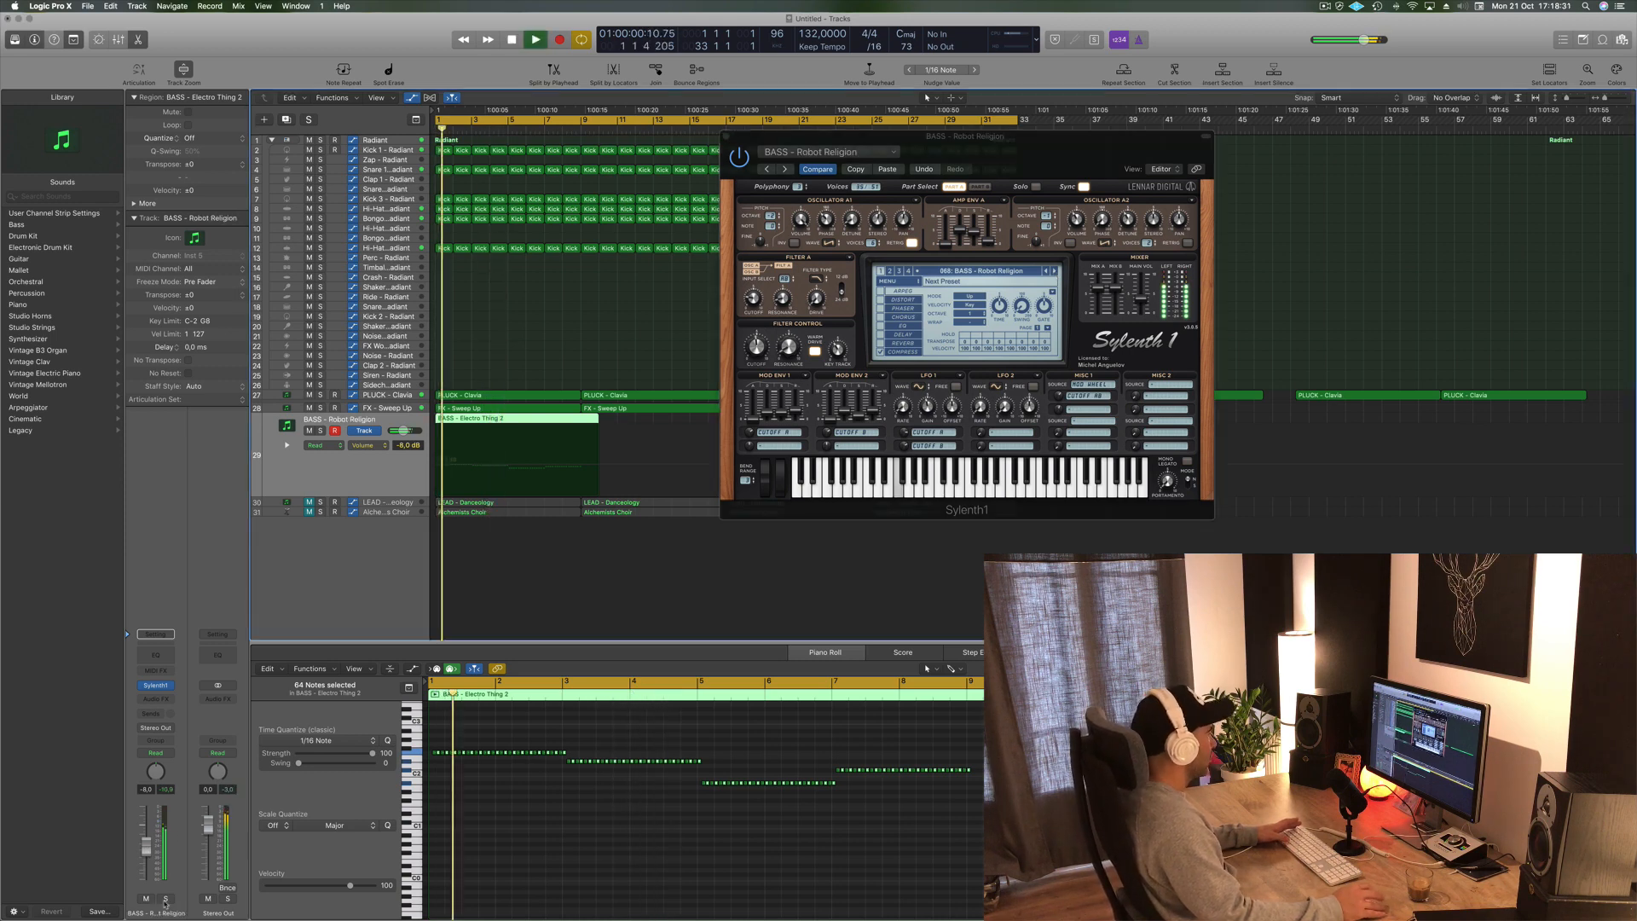
left_click(166, 899)
key("Return")
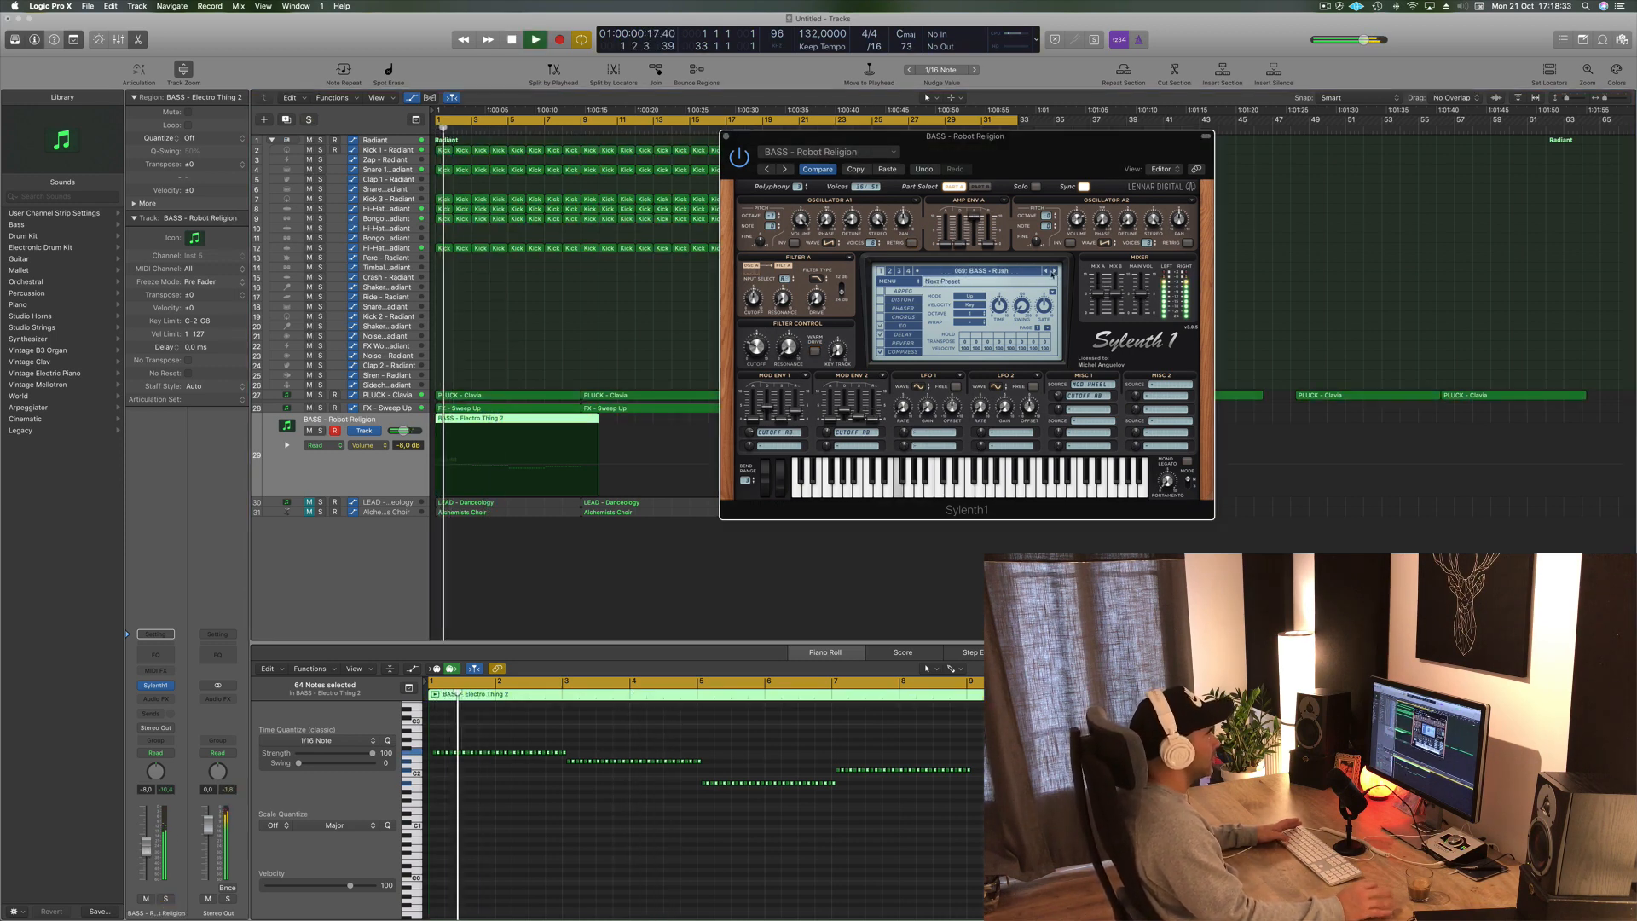
- Load the BASS - Rush preset in Sylenth1 and audition it with the loop
left_click(1054, 272)
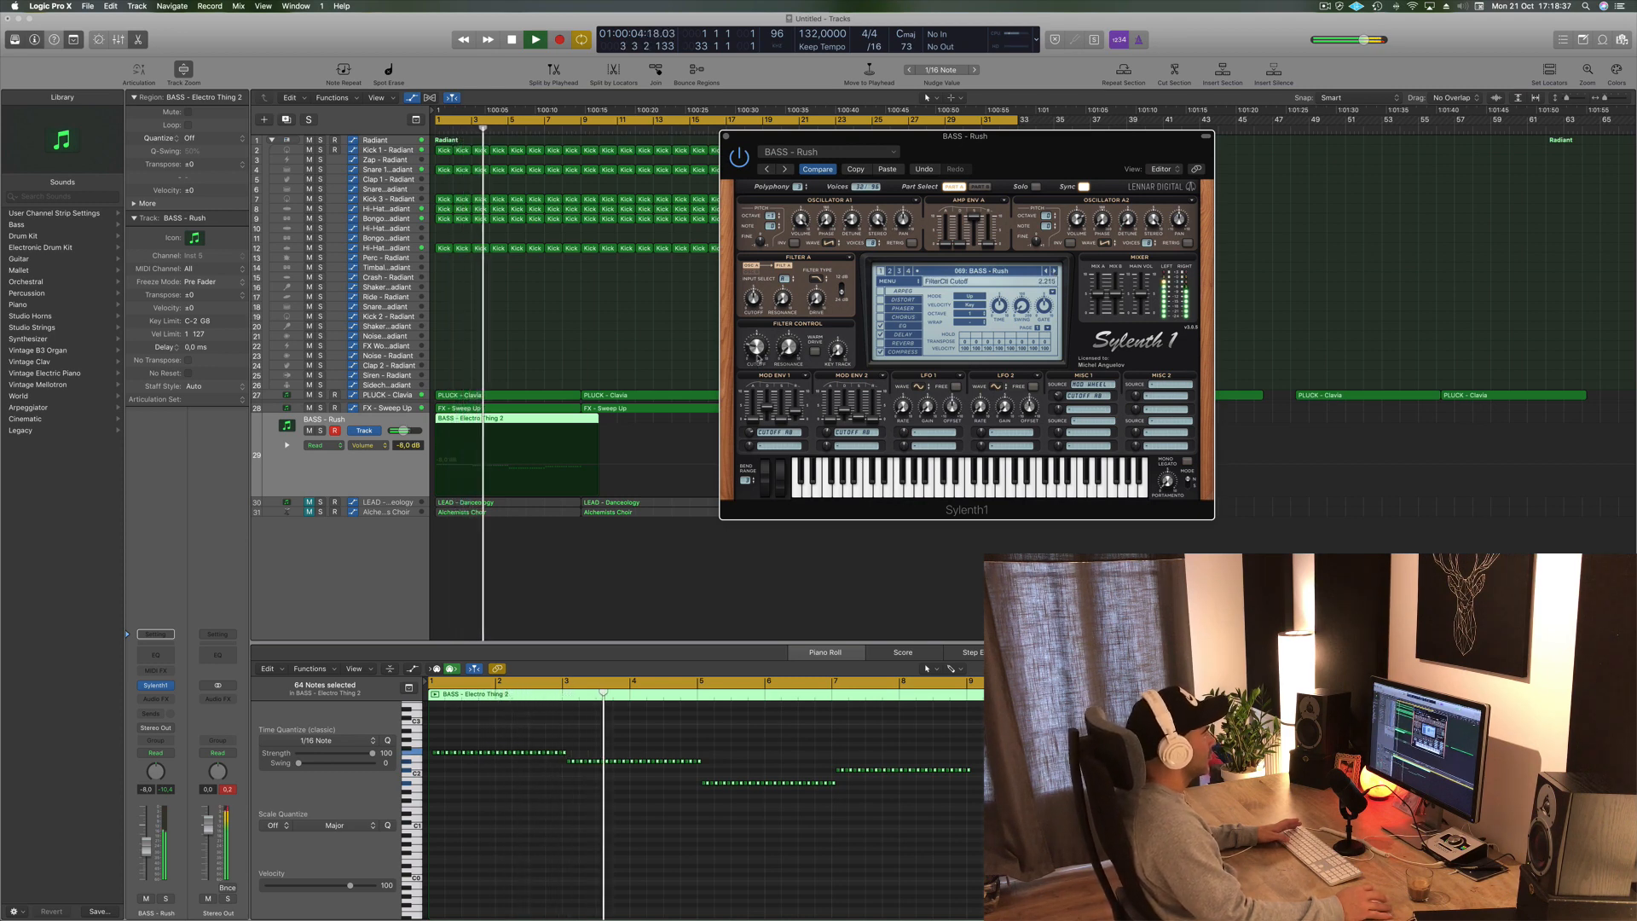
key("space")
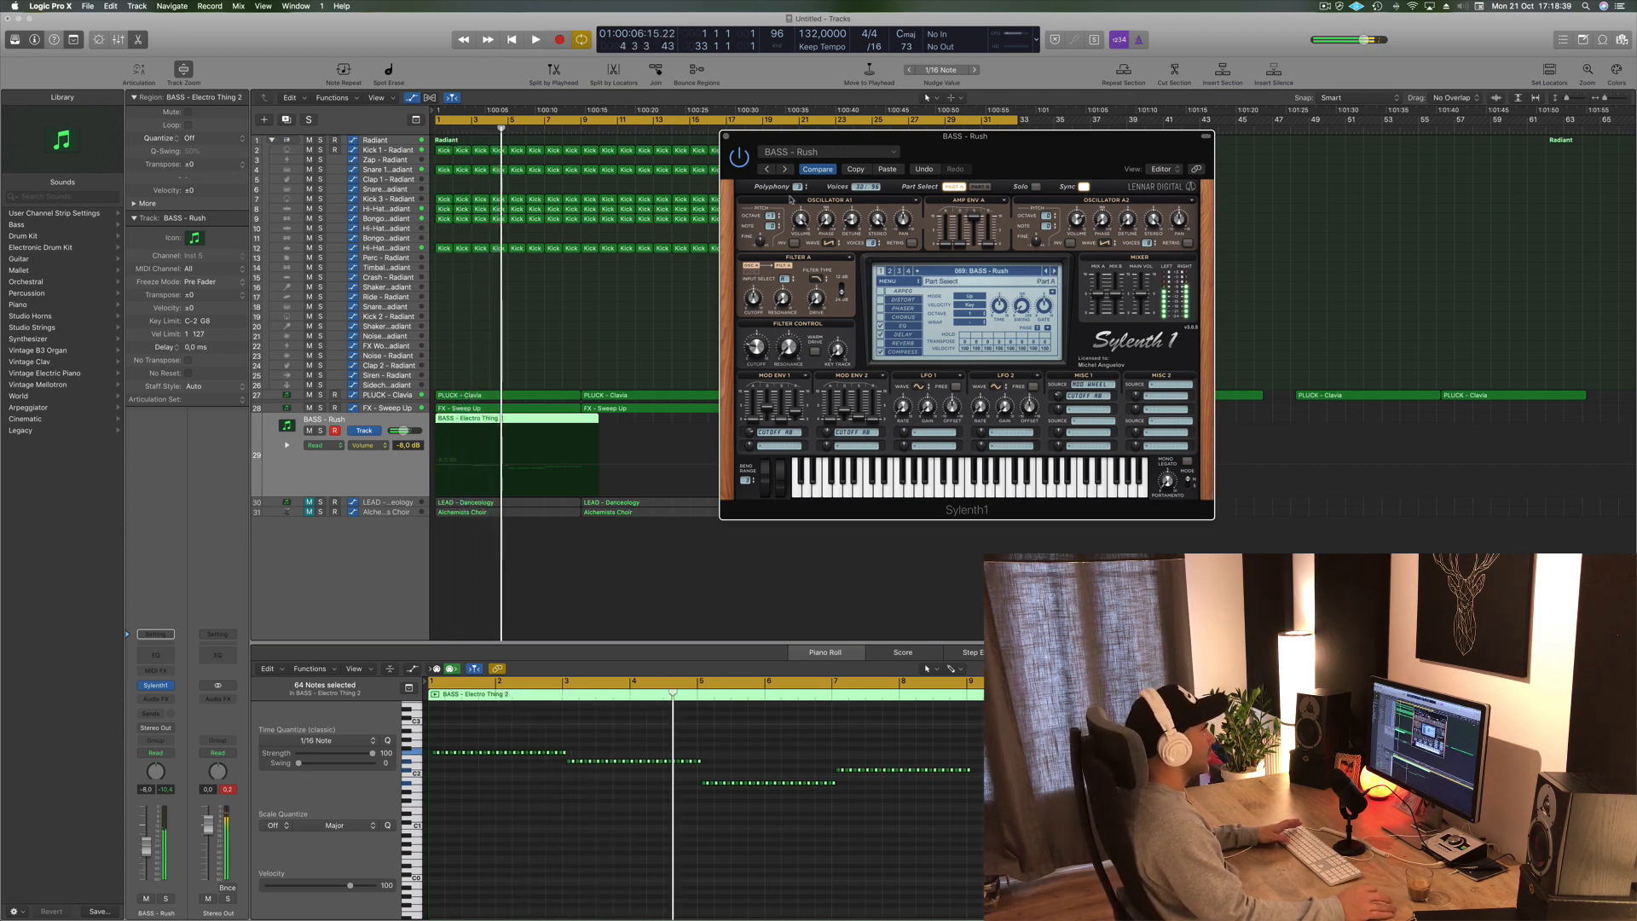
- Close the synth window and trim the bass region on the BASS - Rush track so it ends at bar 9
left_click(726, 137)
key("shift+space")
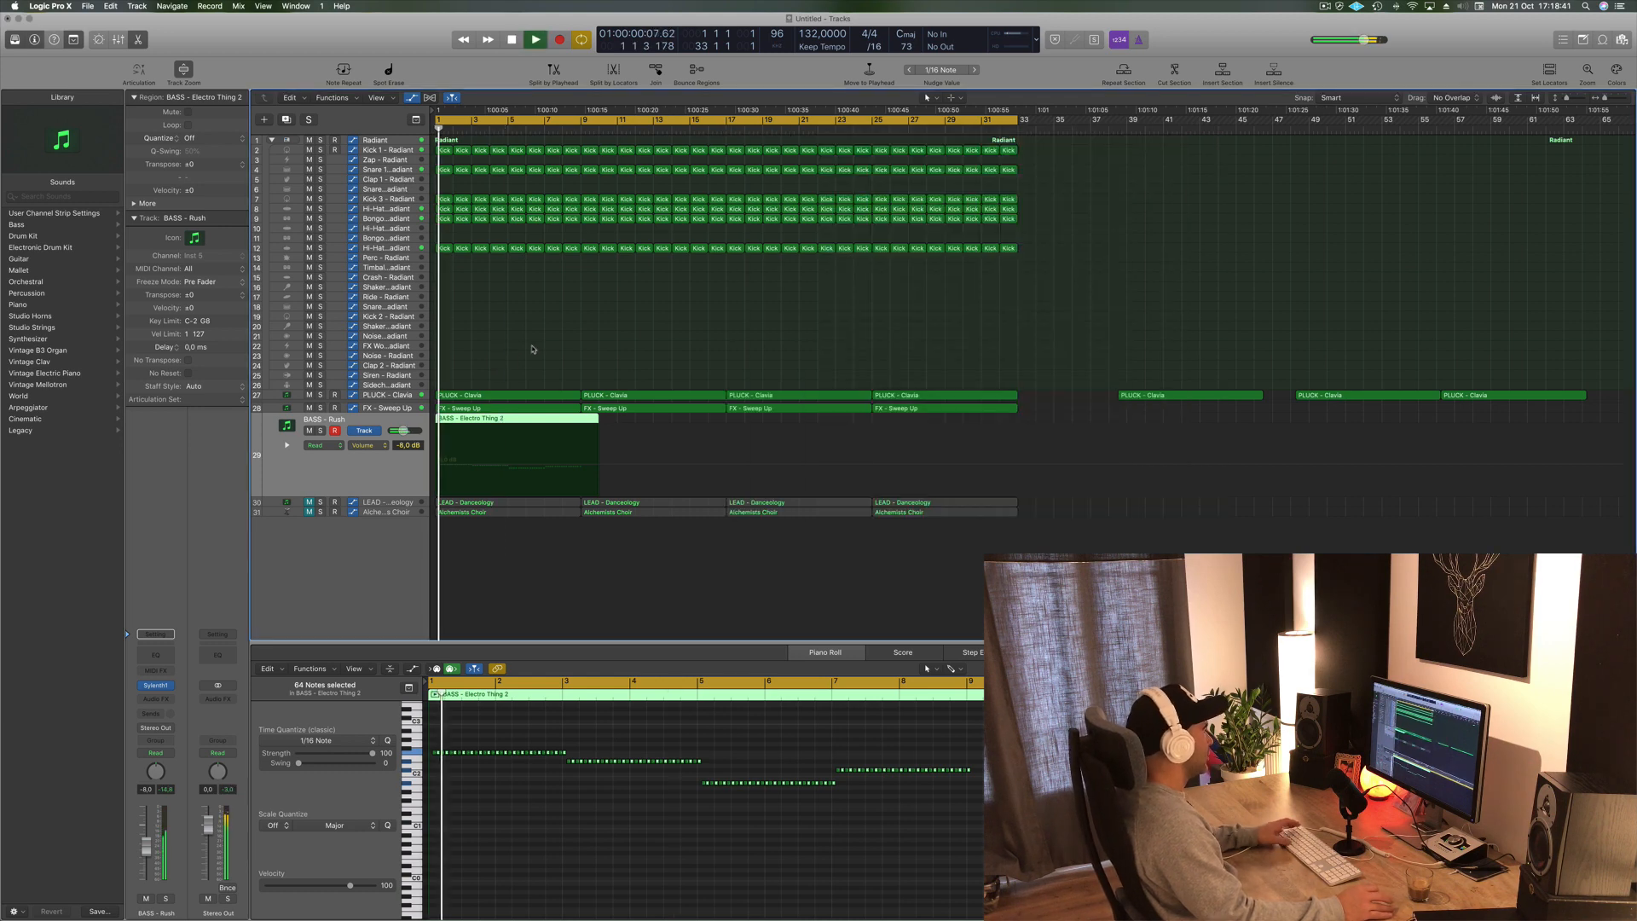
key("space")
key("z")
key("z")
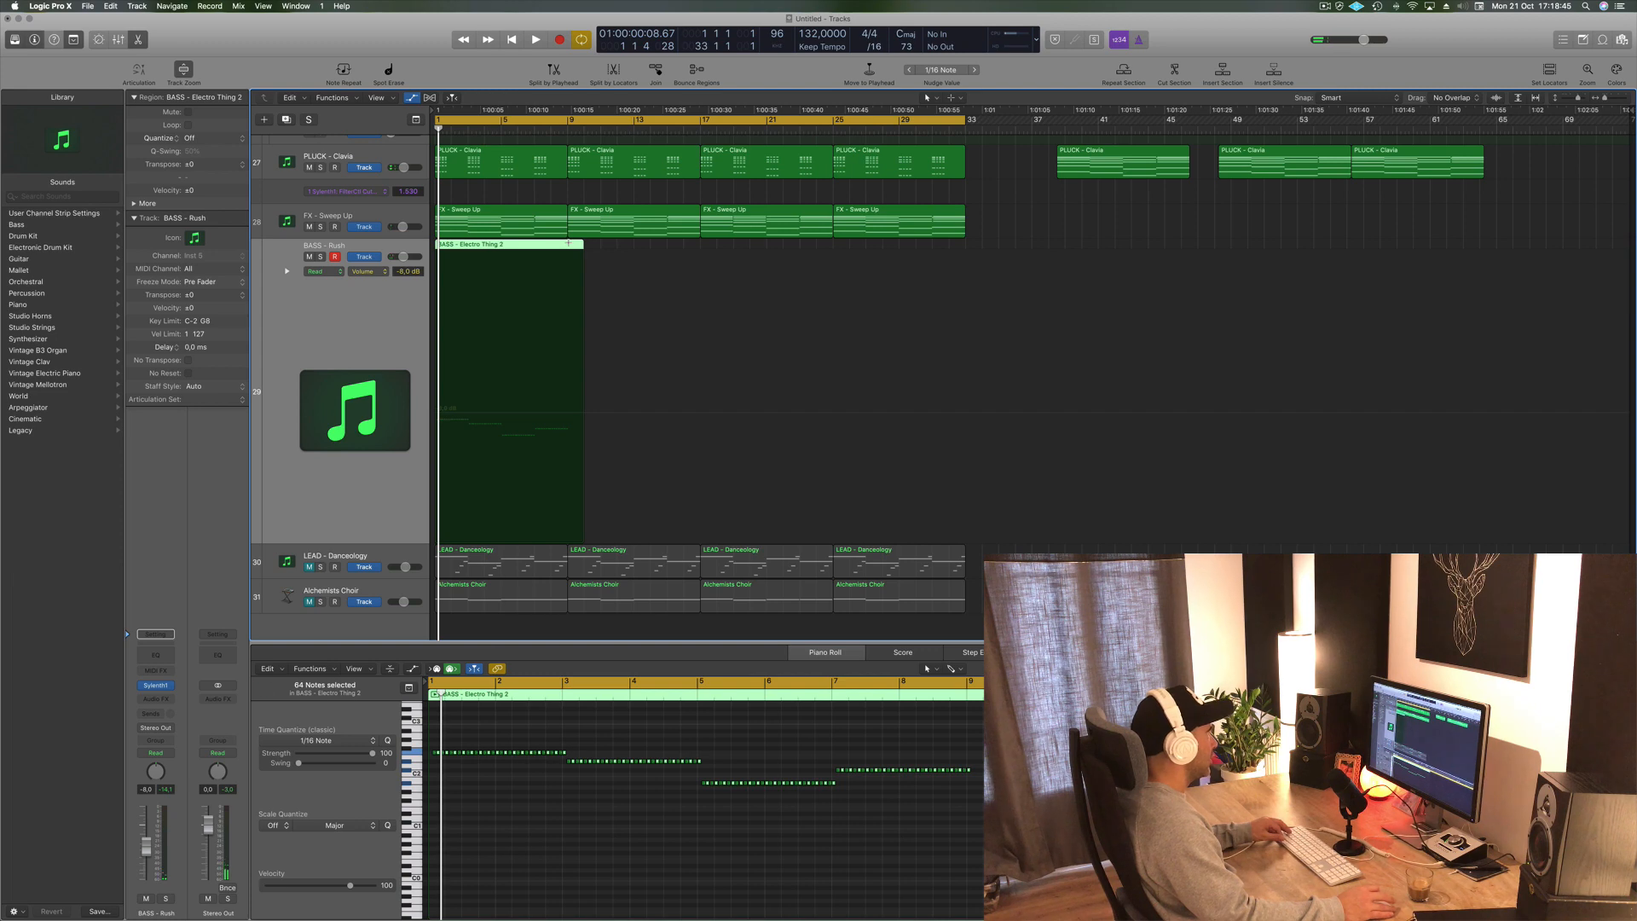
double_click(569, 243, "super")
key("Delete")
key("Return")
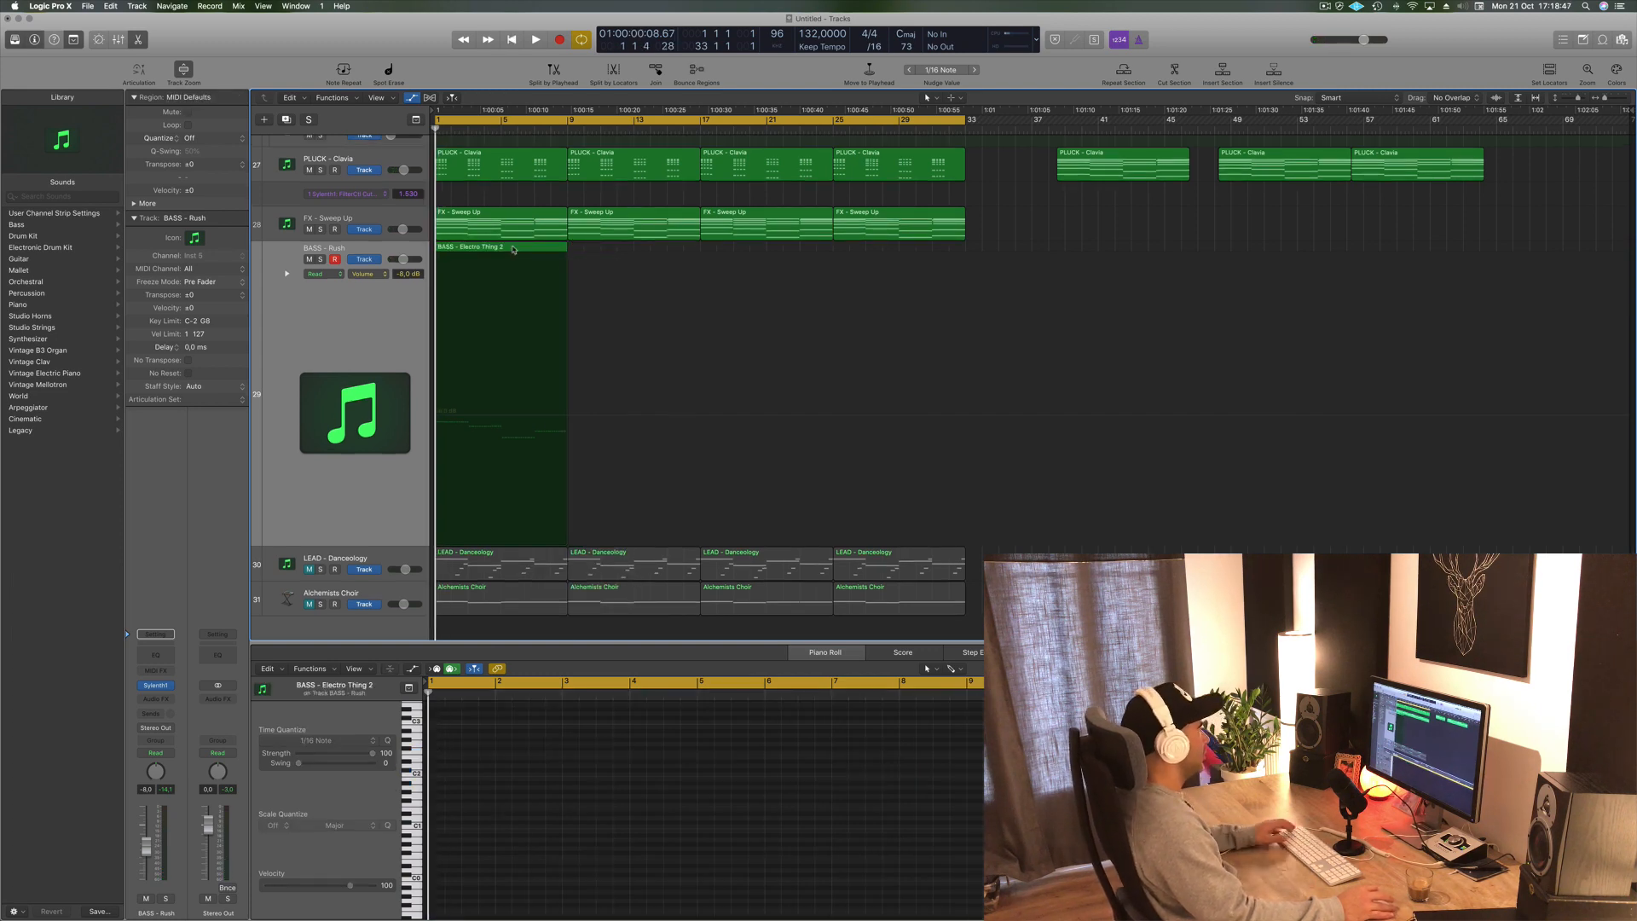
- Copy the bass region repeatedly along its track so it fills bars 1 to 33
key("space")
left_click(513, 250)
left_click_drag(513, 250, 644, 252)
left_click(512, 247, "shift")
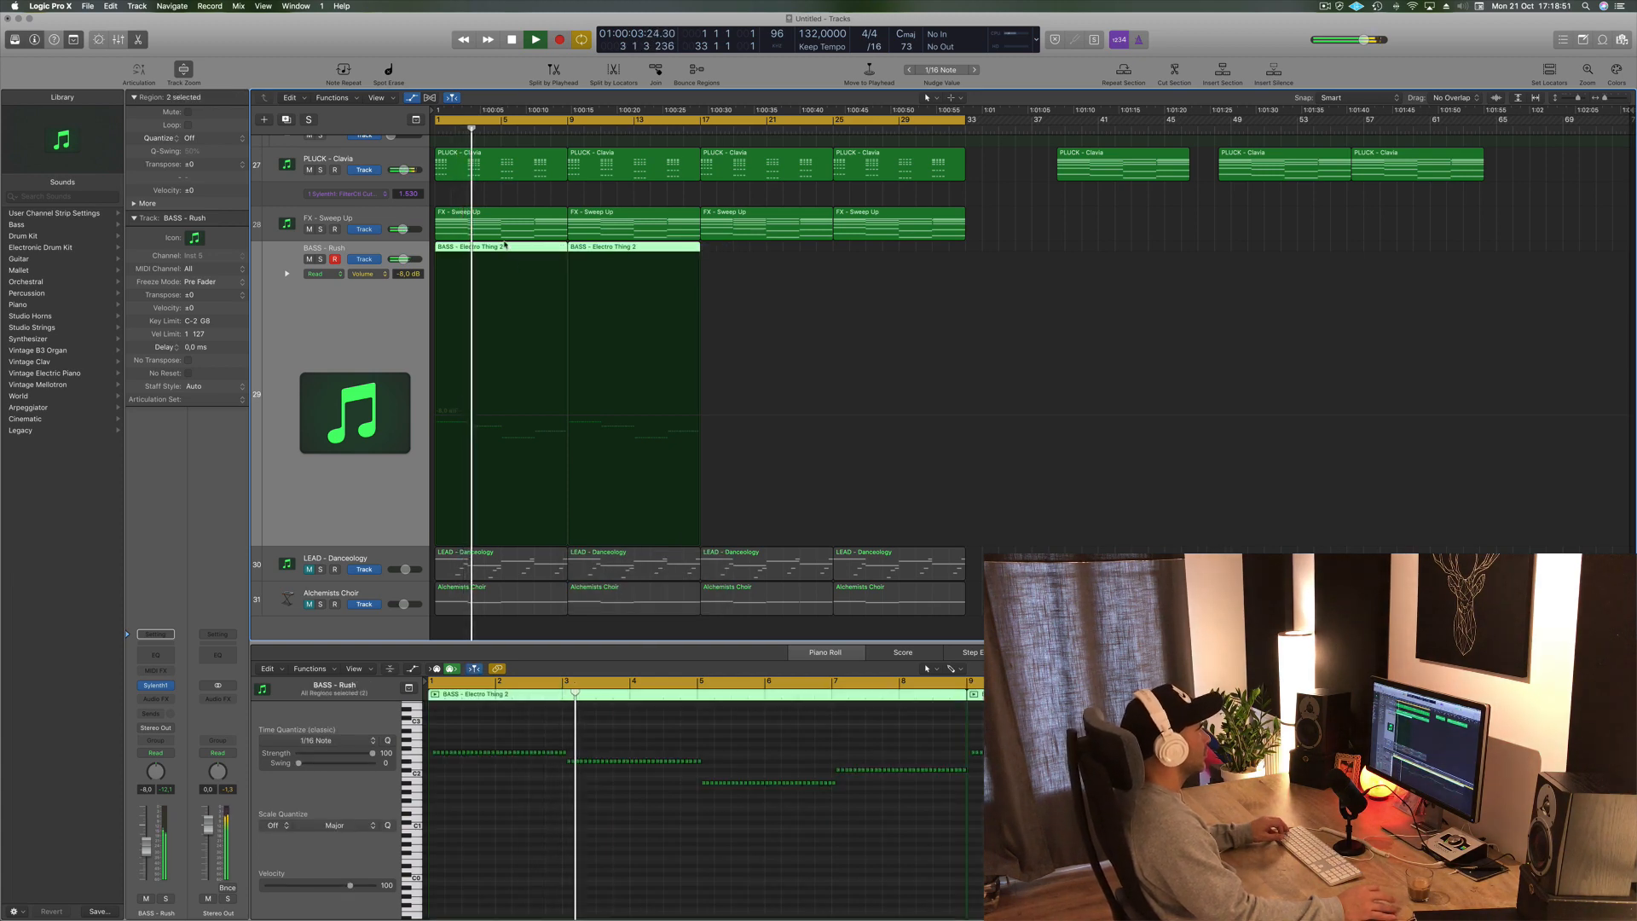
left_click_drag(505, 244, 745, 268)
- Add a new instrument track with the pluck track's settings directly below PLUCK - Clavia
scroll(606, 351, "down", 5)
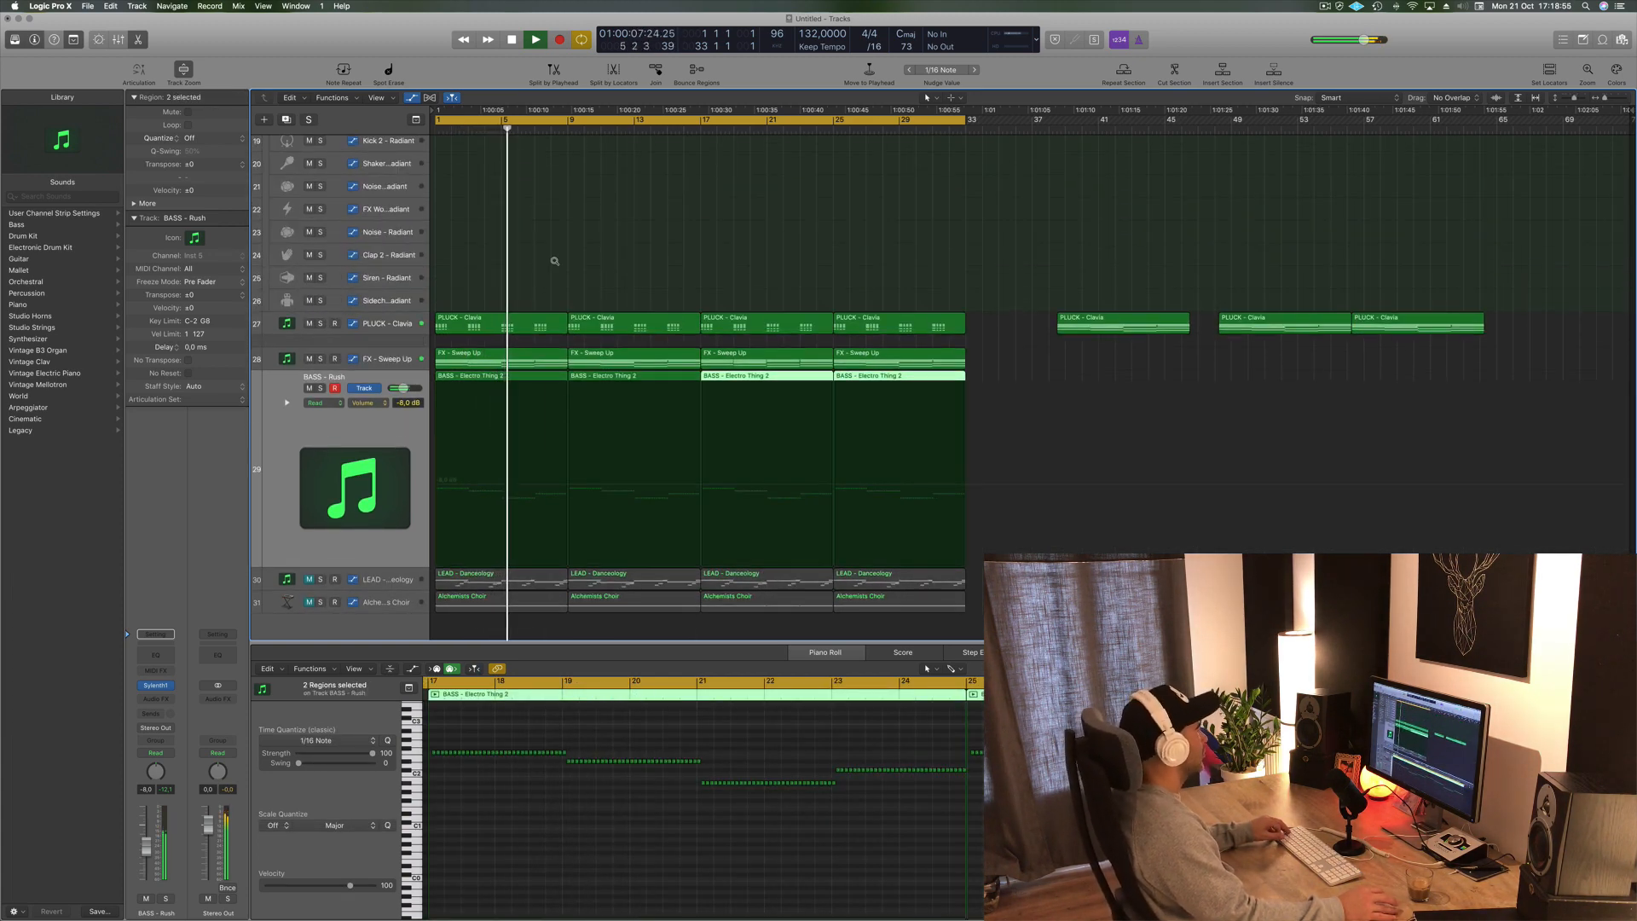
scroll(609, 271, "right", 5)
scroll(610, 270, "left", 5)
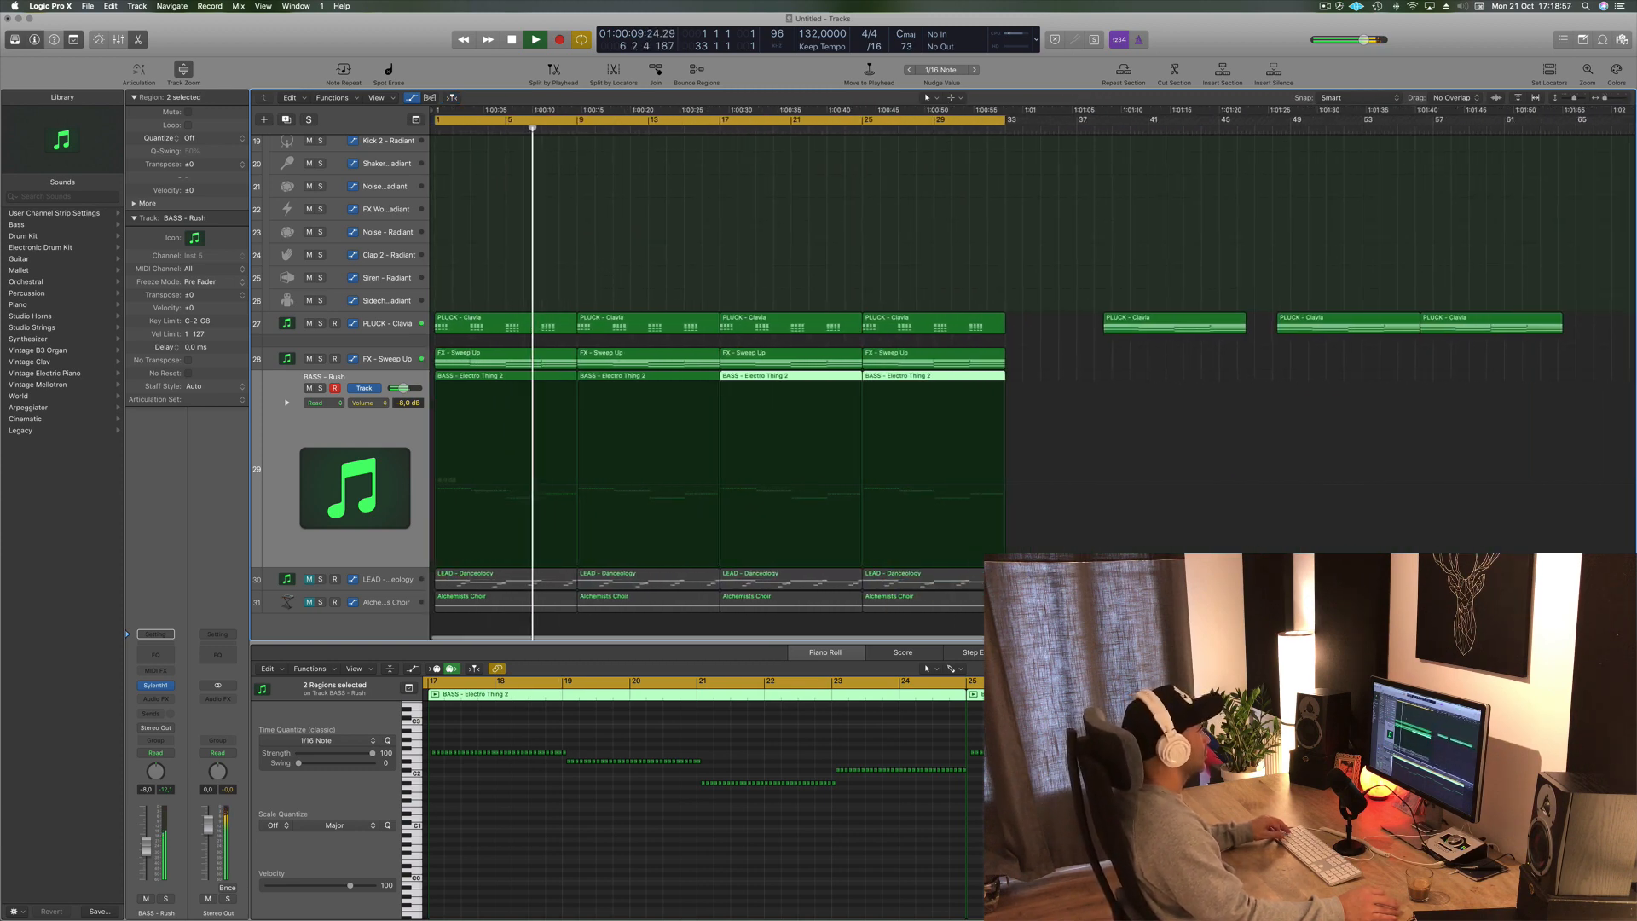
scroll(607, 274, "right", 3)
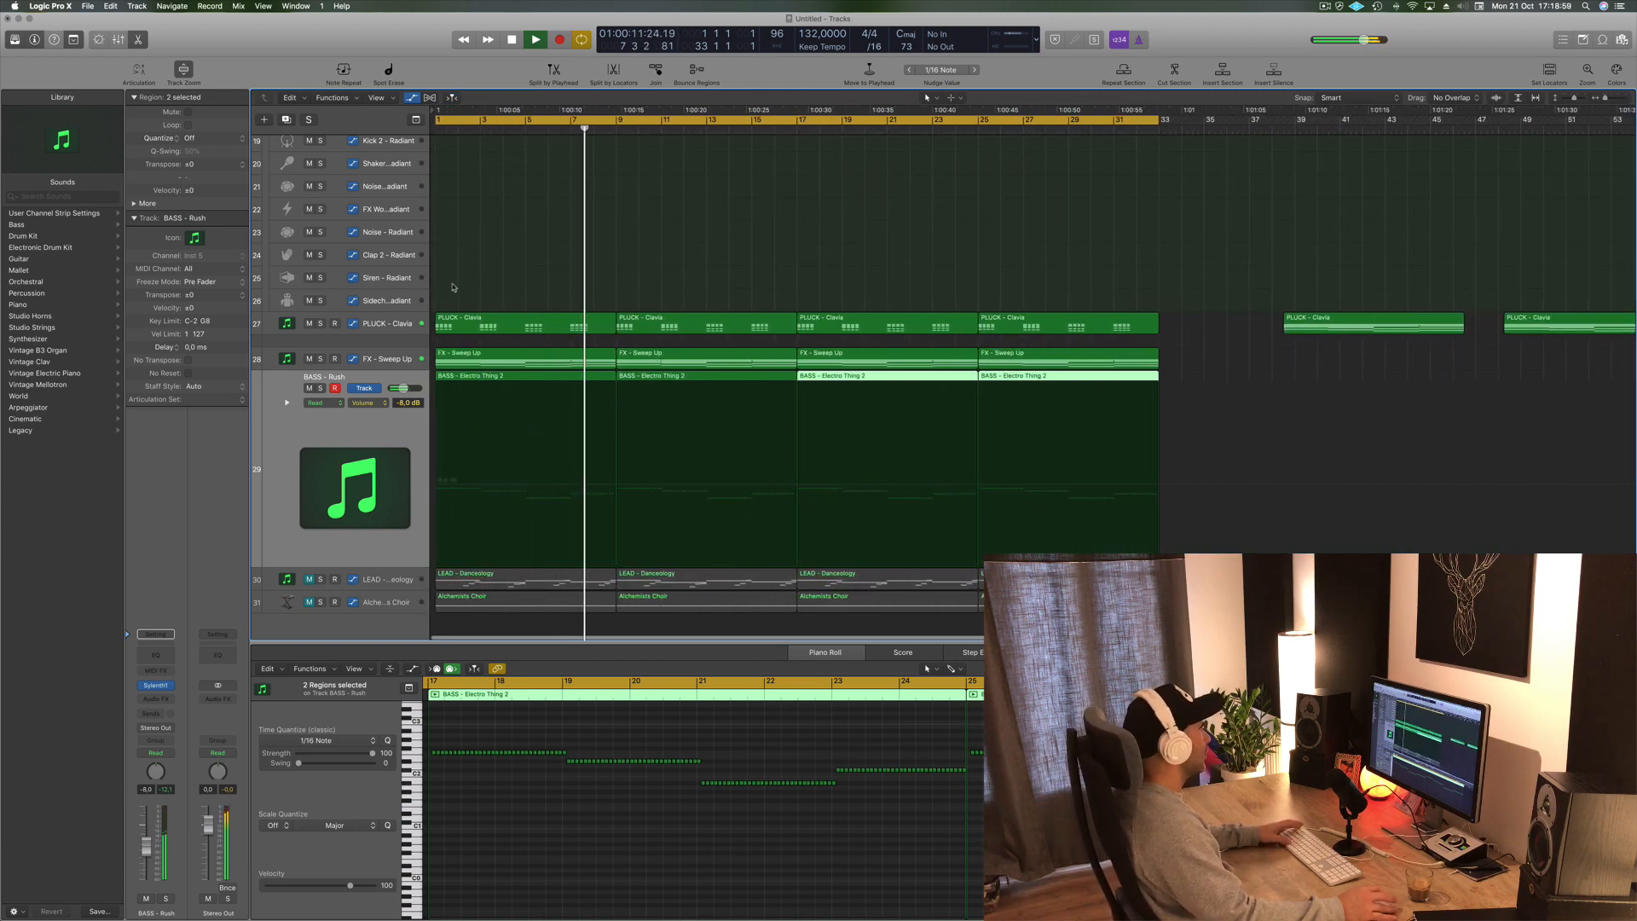
key("space")
left_click(381, 324)
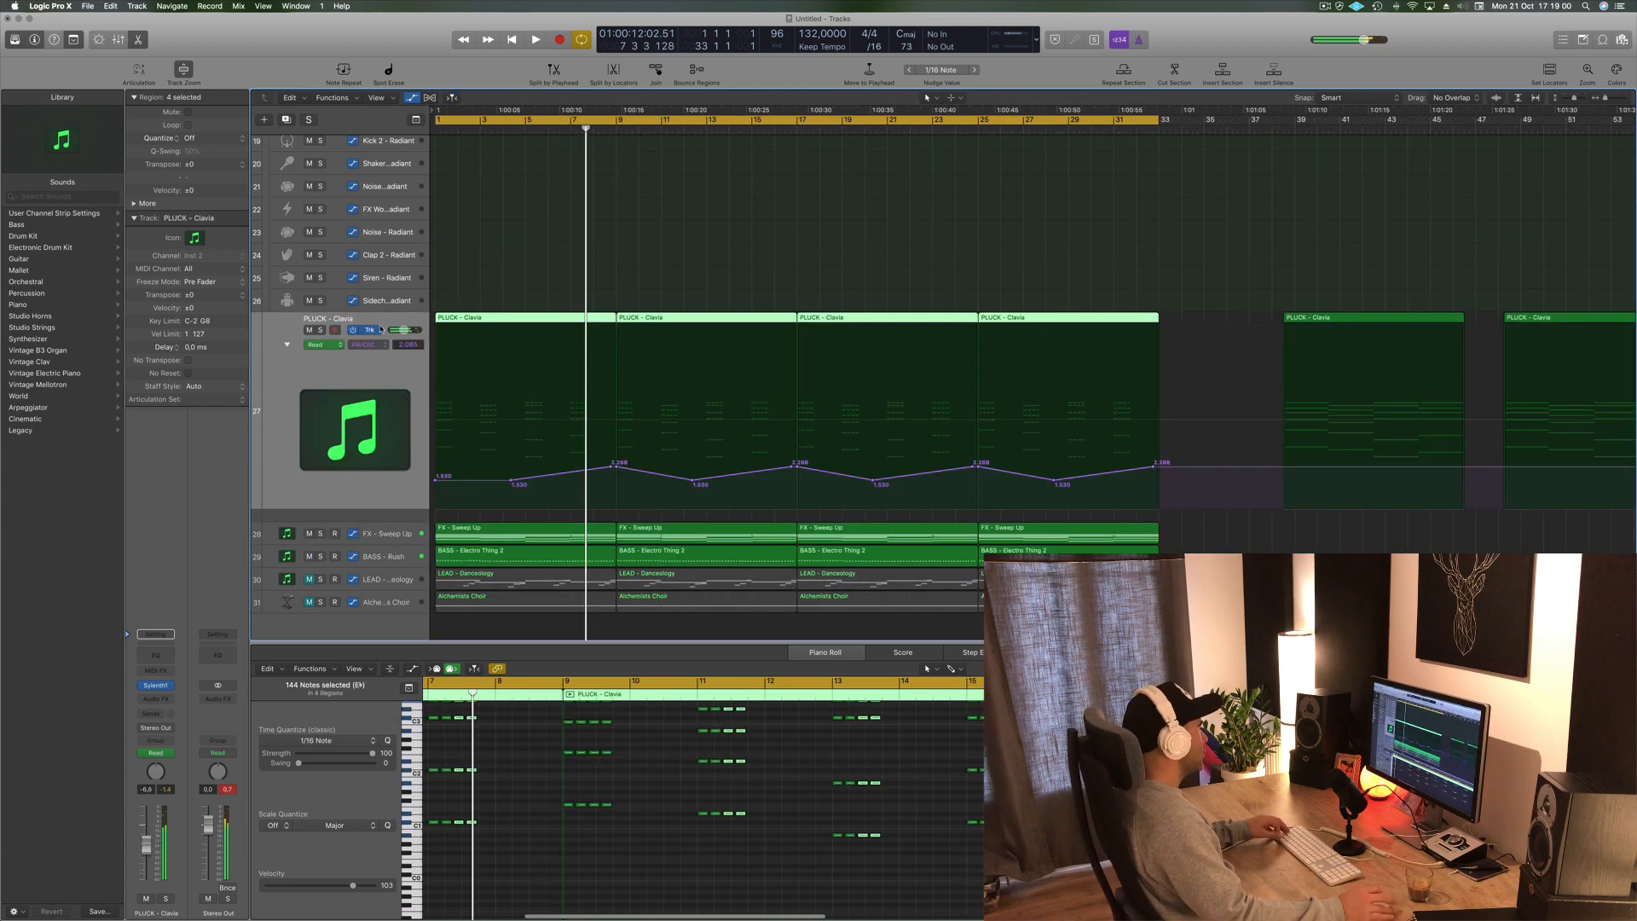
left_click(288, 120)
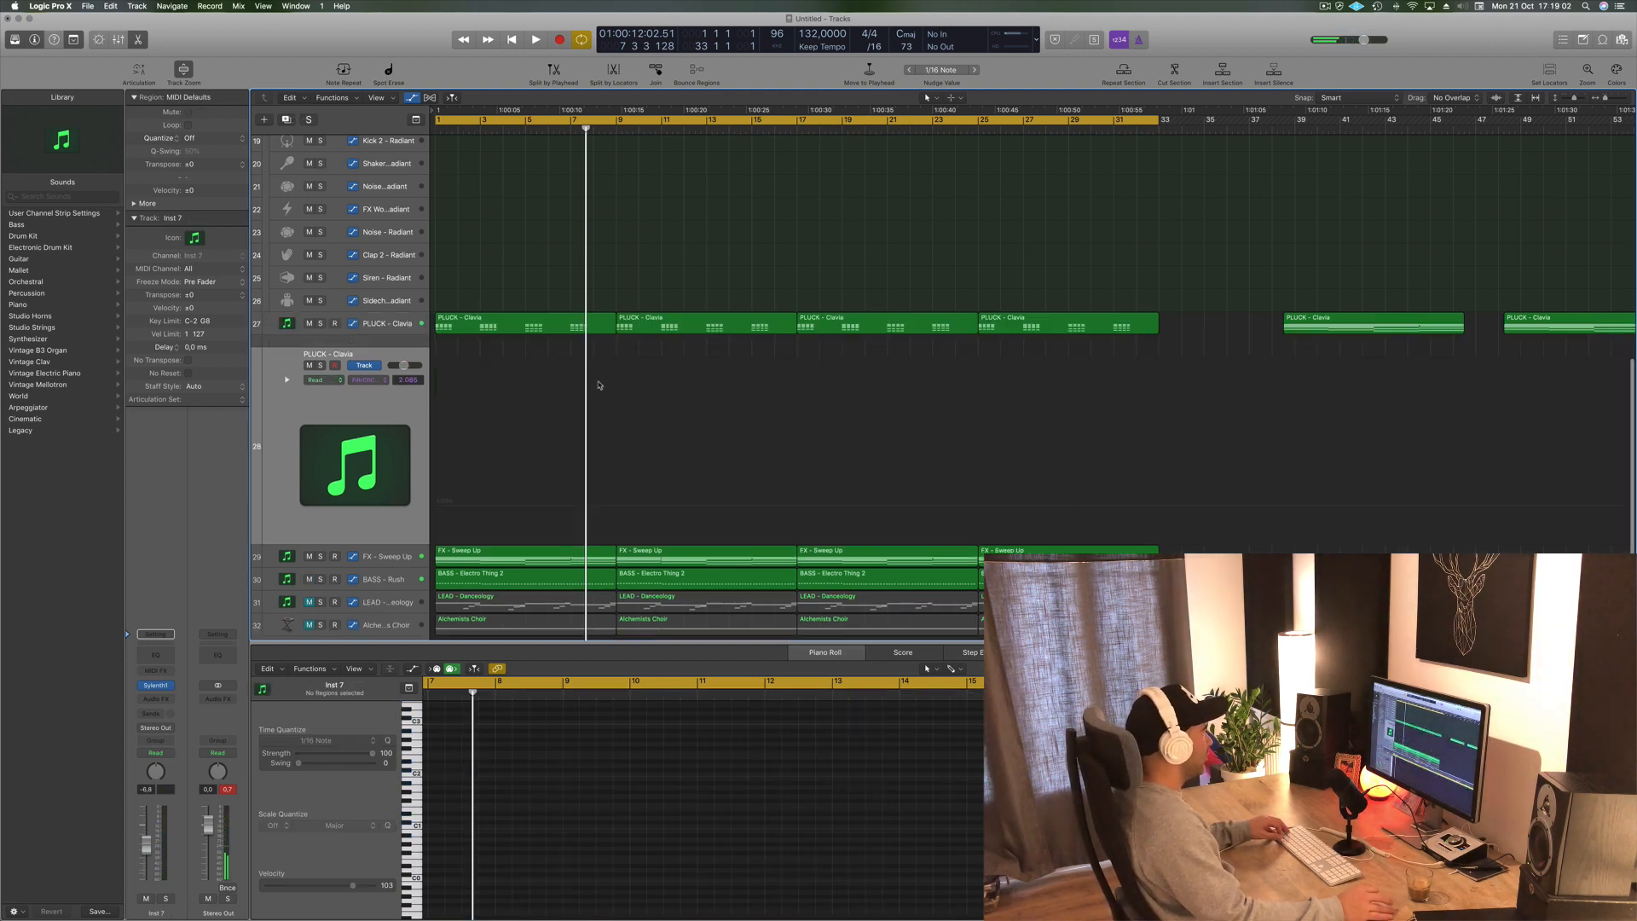
- Copy the first PLUCK - Clavia region down onto the new track and open it in the Piano Roll
left_click(512, 321)
left_click_drag(512, 322, 508, 347)
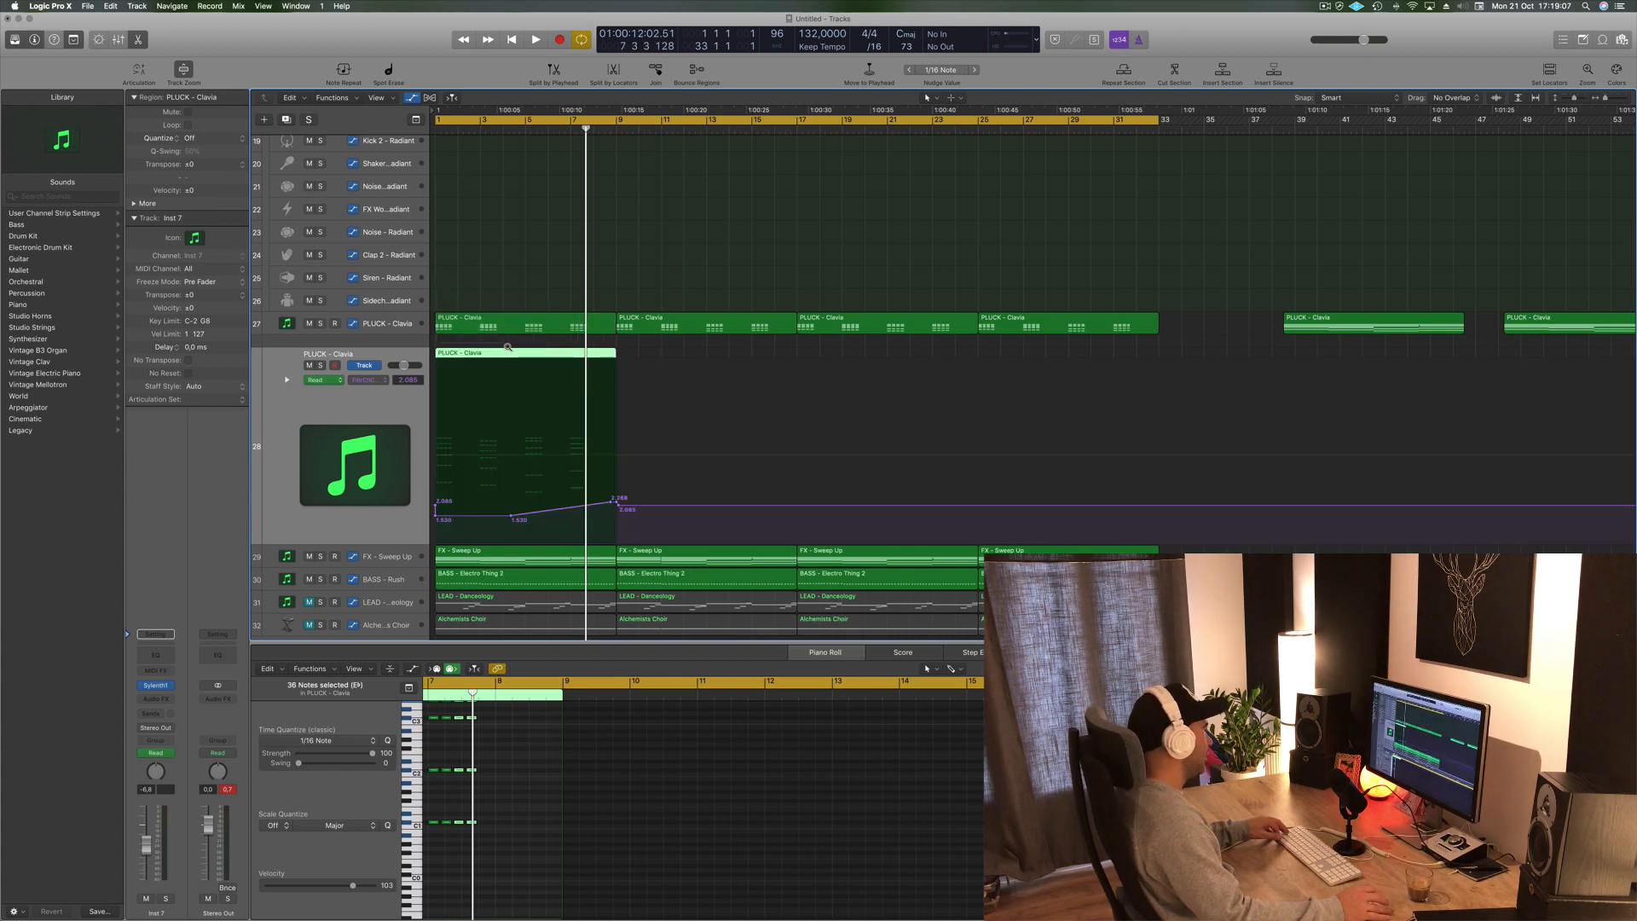
left_click(656, 359)
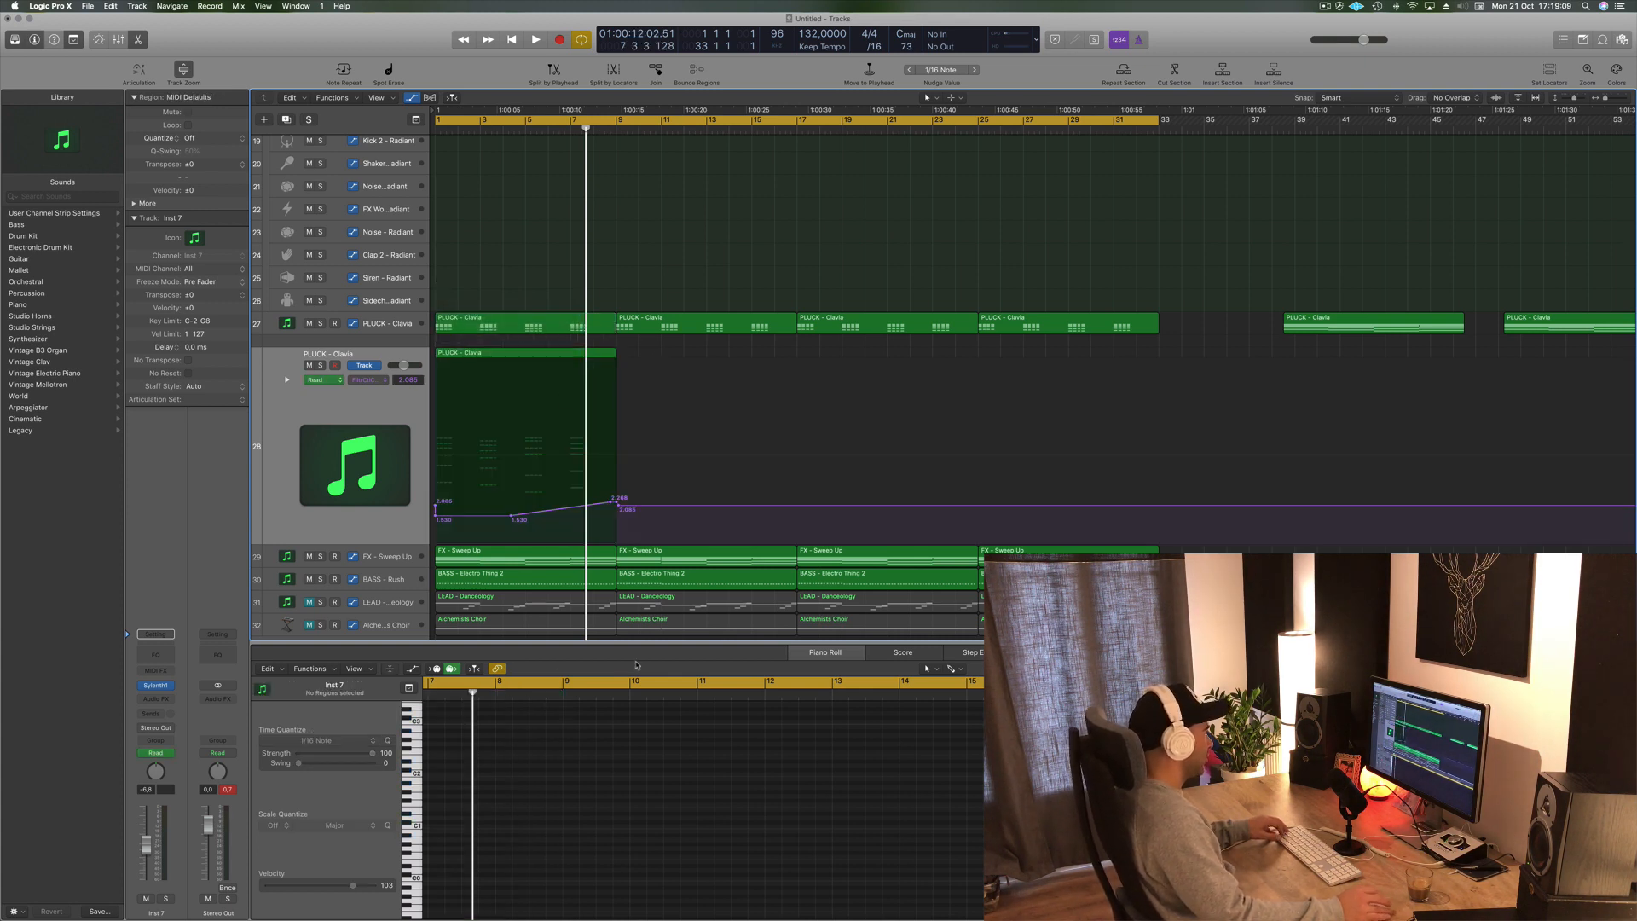
left_click(526, 357)
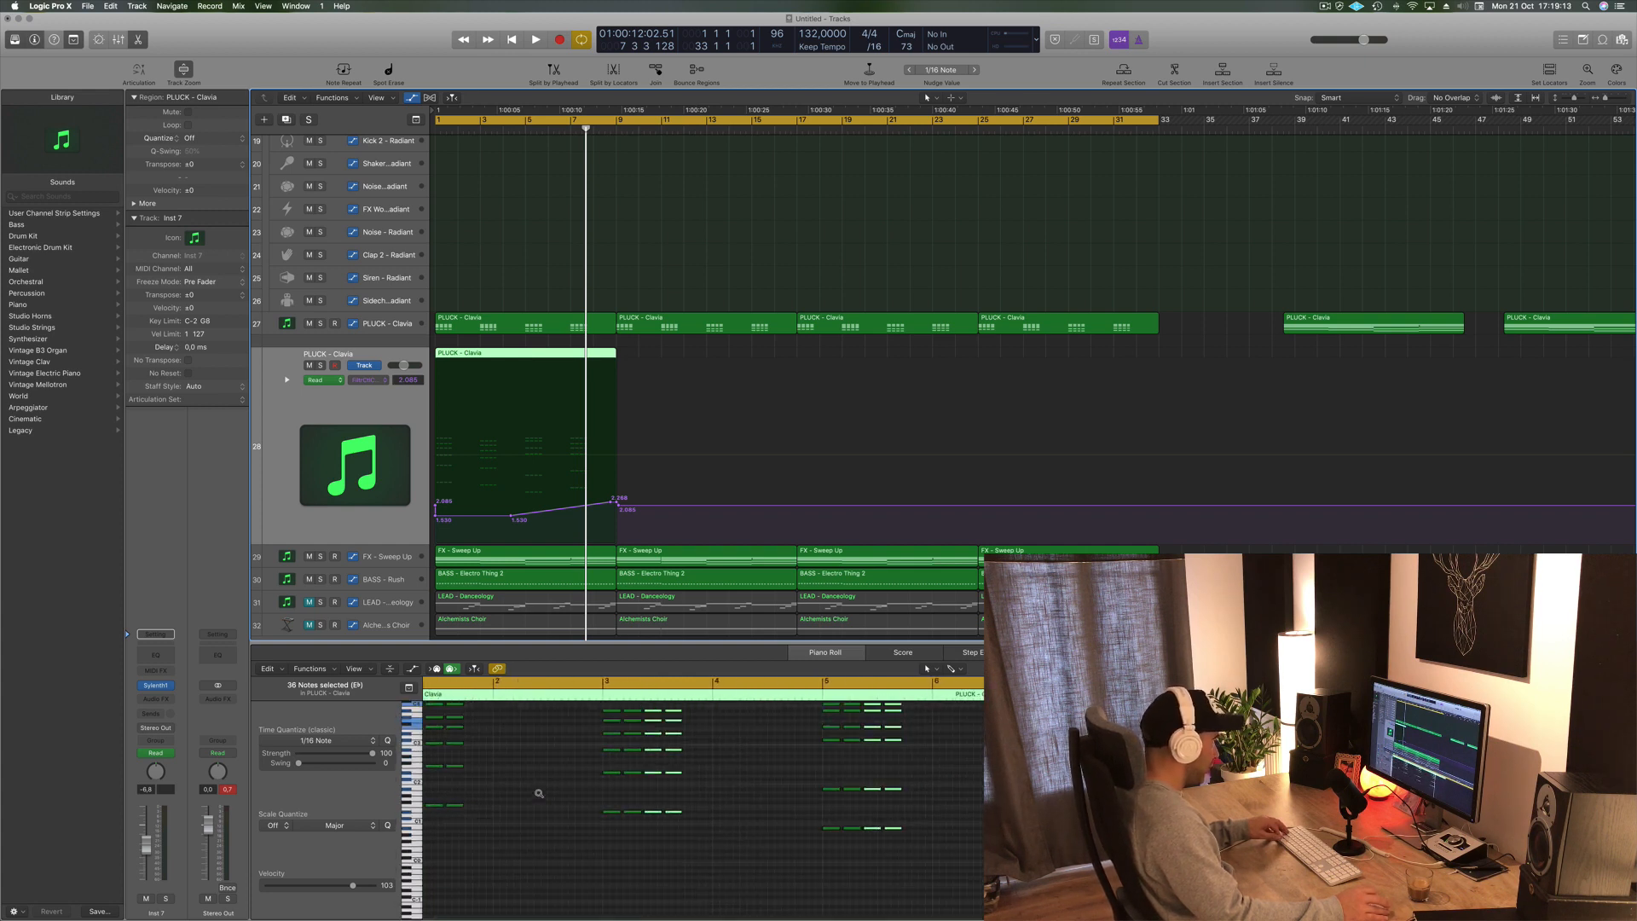
- Delete most note groups in the copied pluck region, then move all remaining notes one bar later
left_click_drag(544, 739, 450, 885)
left_click_drag(748, 739, 672, 886)
key("Delete")
left_click_drag(976, 754, 887, 880)
key("Delete")
scroll(703, 810, "up", 3)
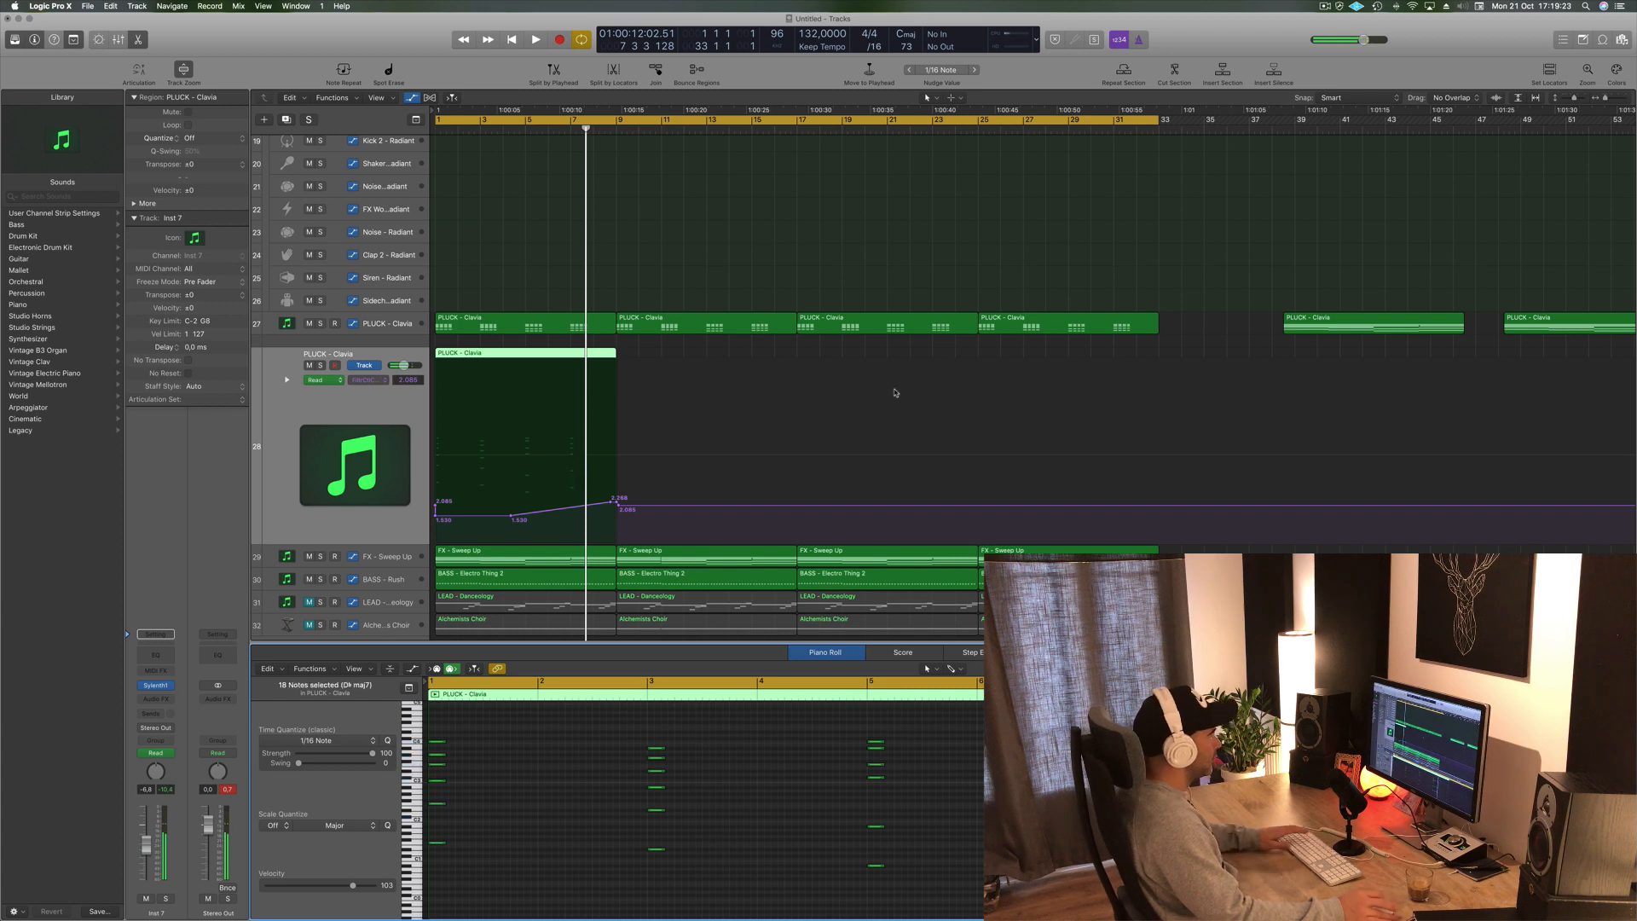
key("super+a")
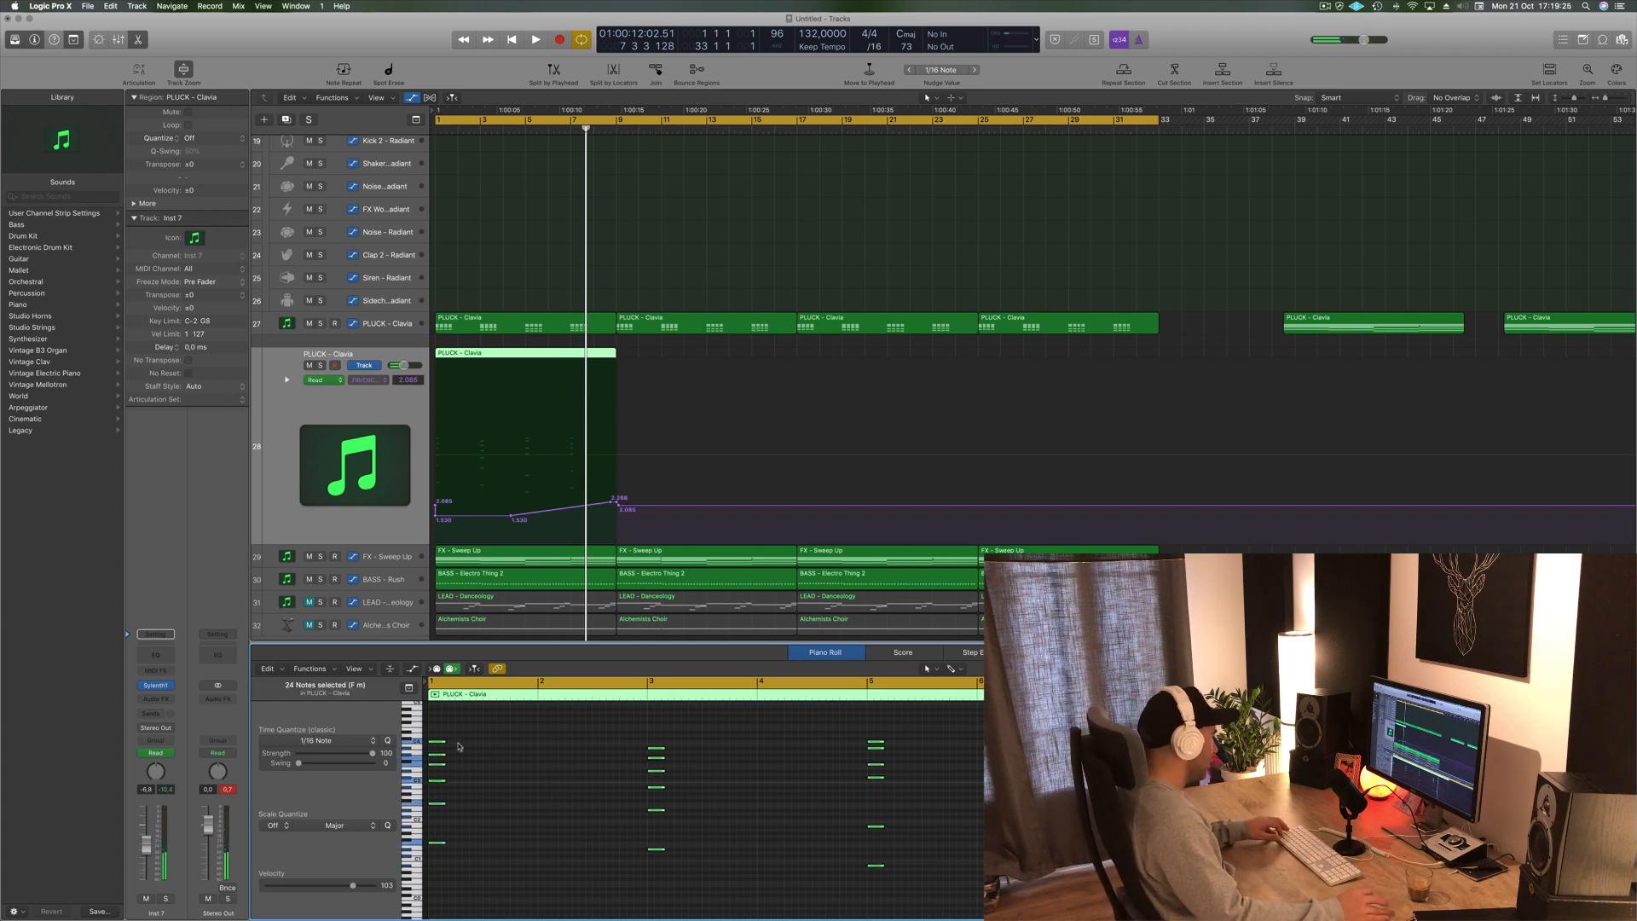
left_click_drag(436, 745, 546, 746)
- Play the new pluck part and open the new track's Sylenth1 instrument window, positioning it over the arrangement
key("space")
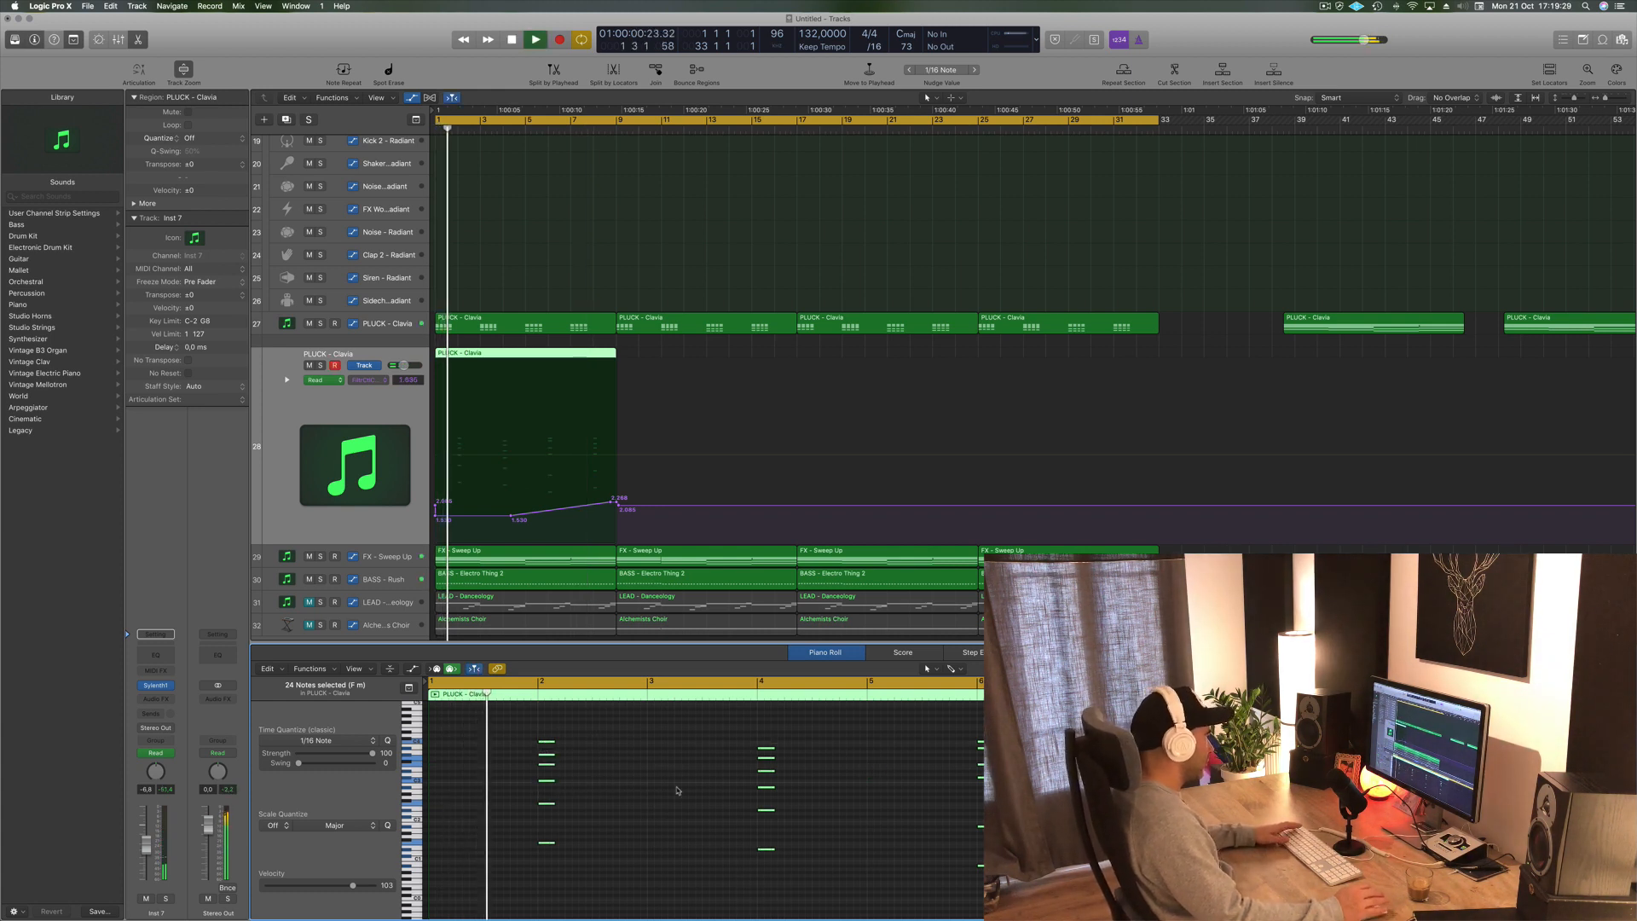
key("space")
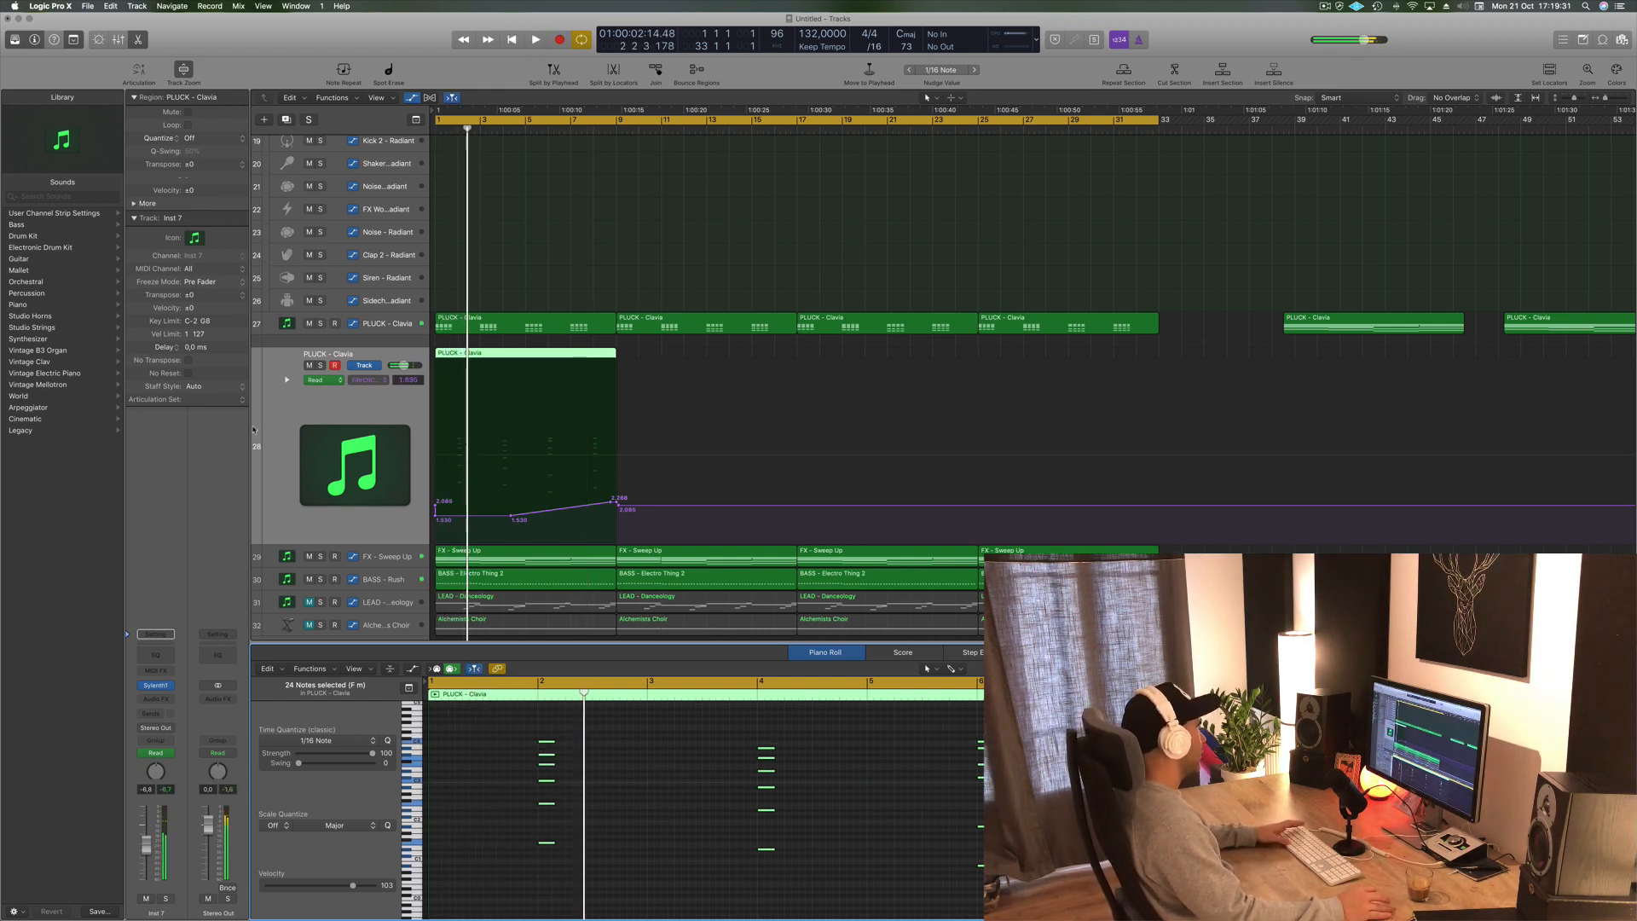
key("space")
left_click(159, 686)
key("space")
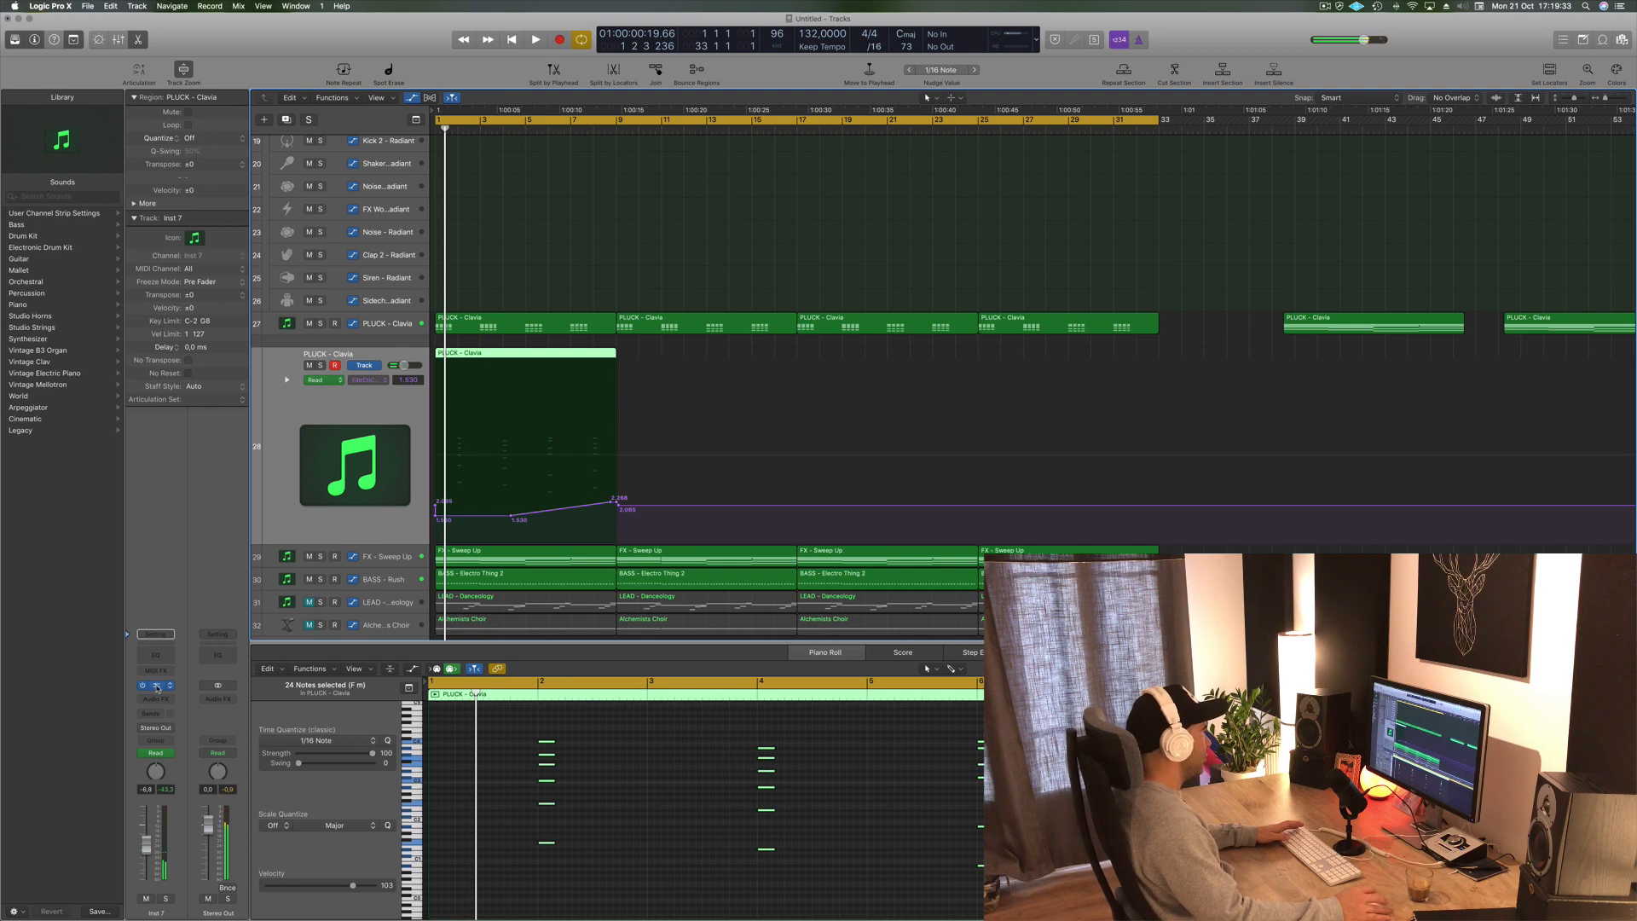
left_click(157, 686)
left_click_drag(363, 32, 890, 51)
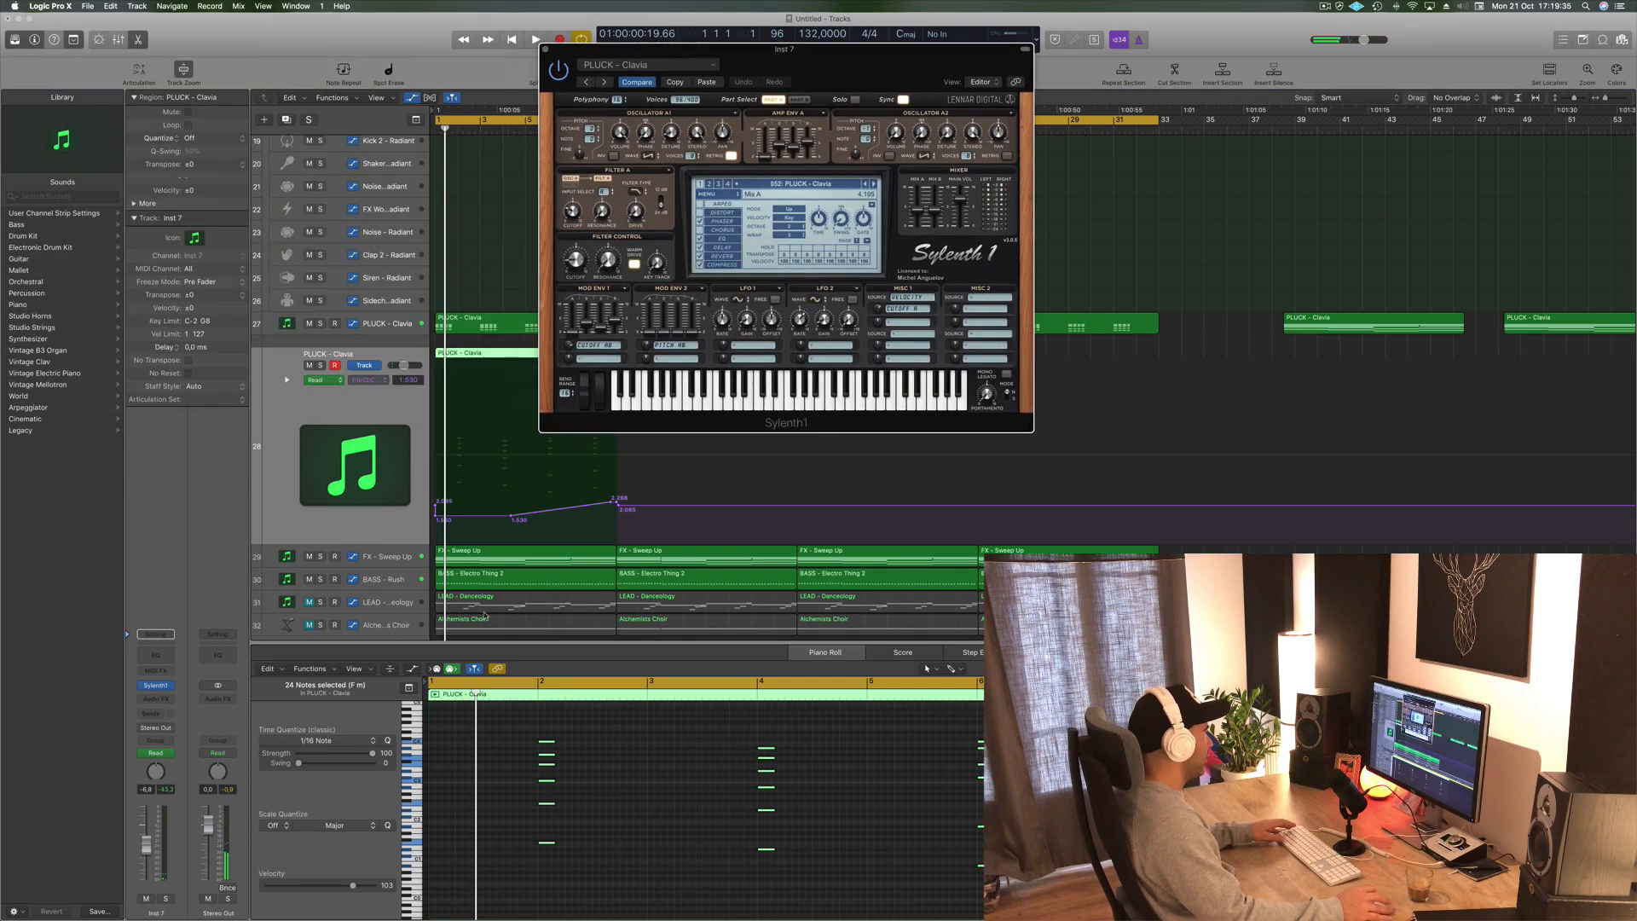
left_click(320, 532)
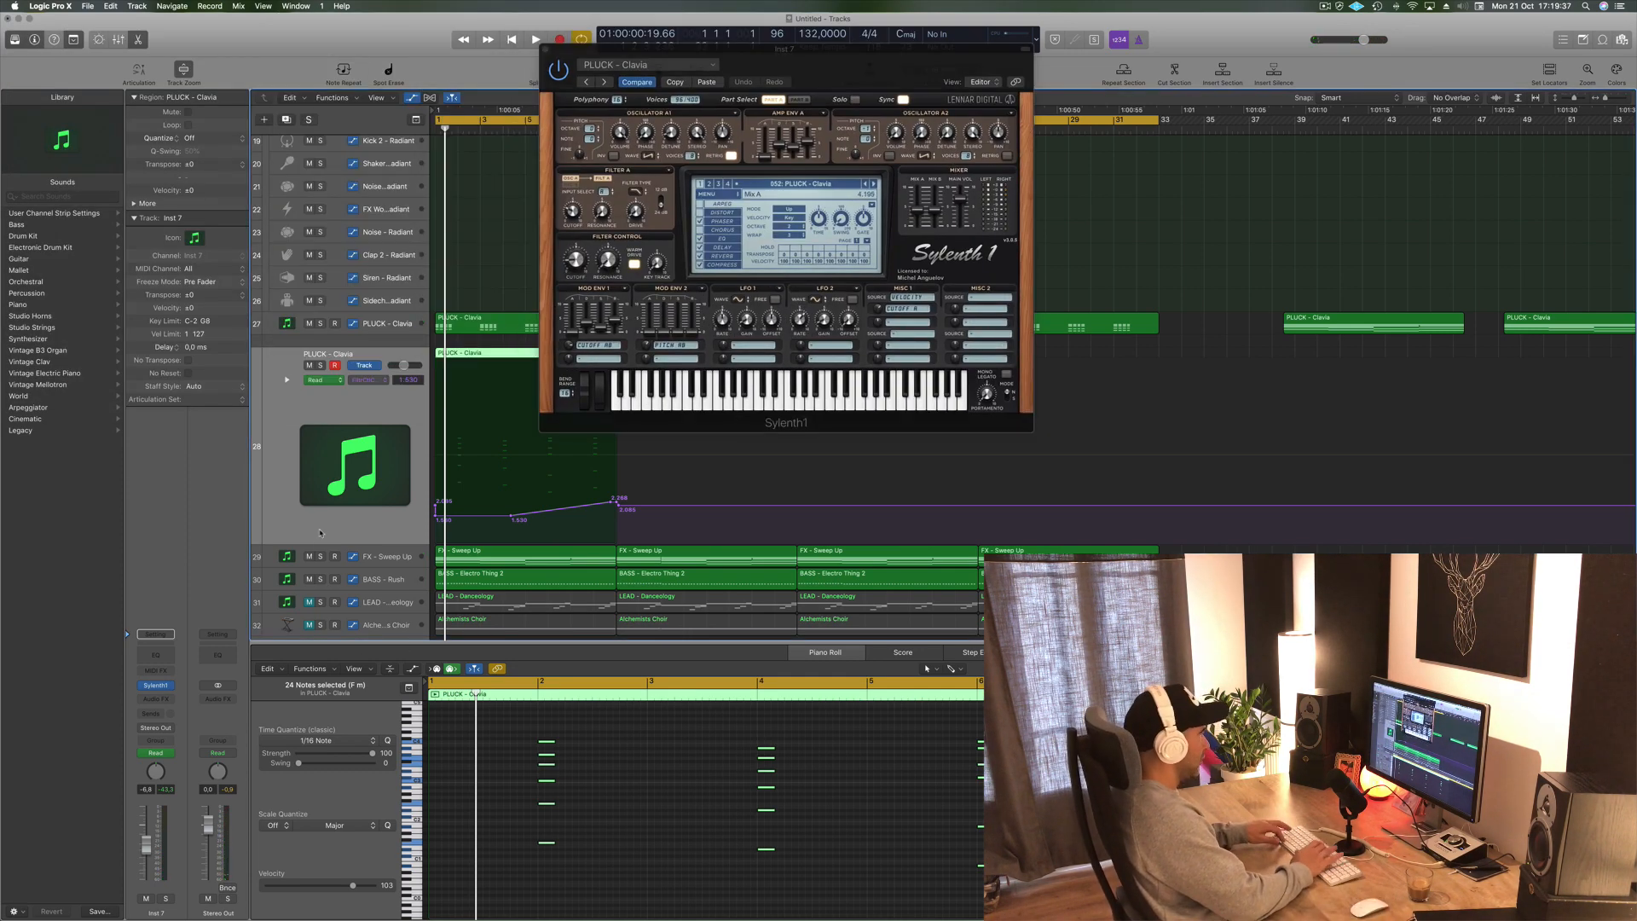
left_click_drag(844, 65, 910, 104)
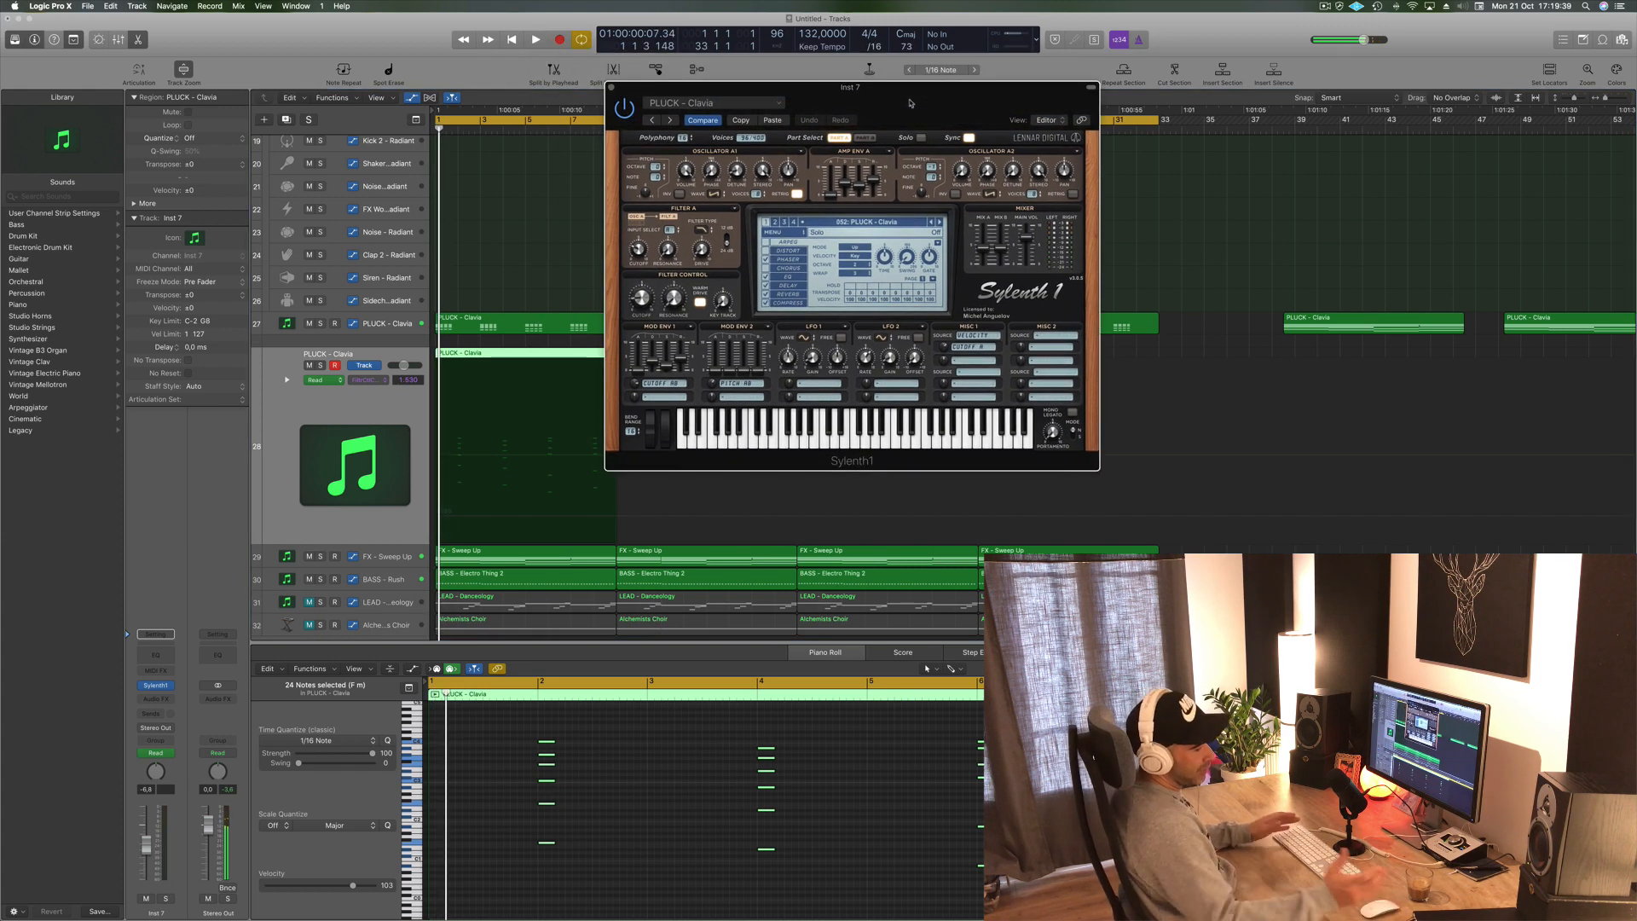
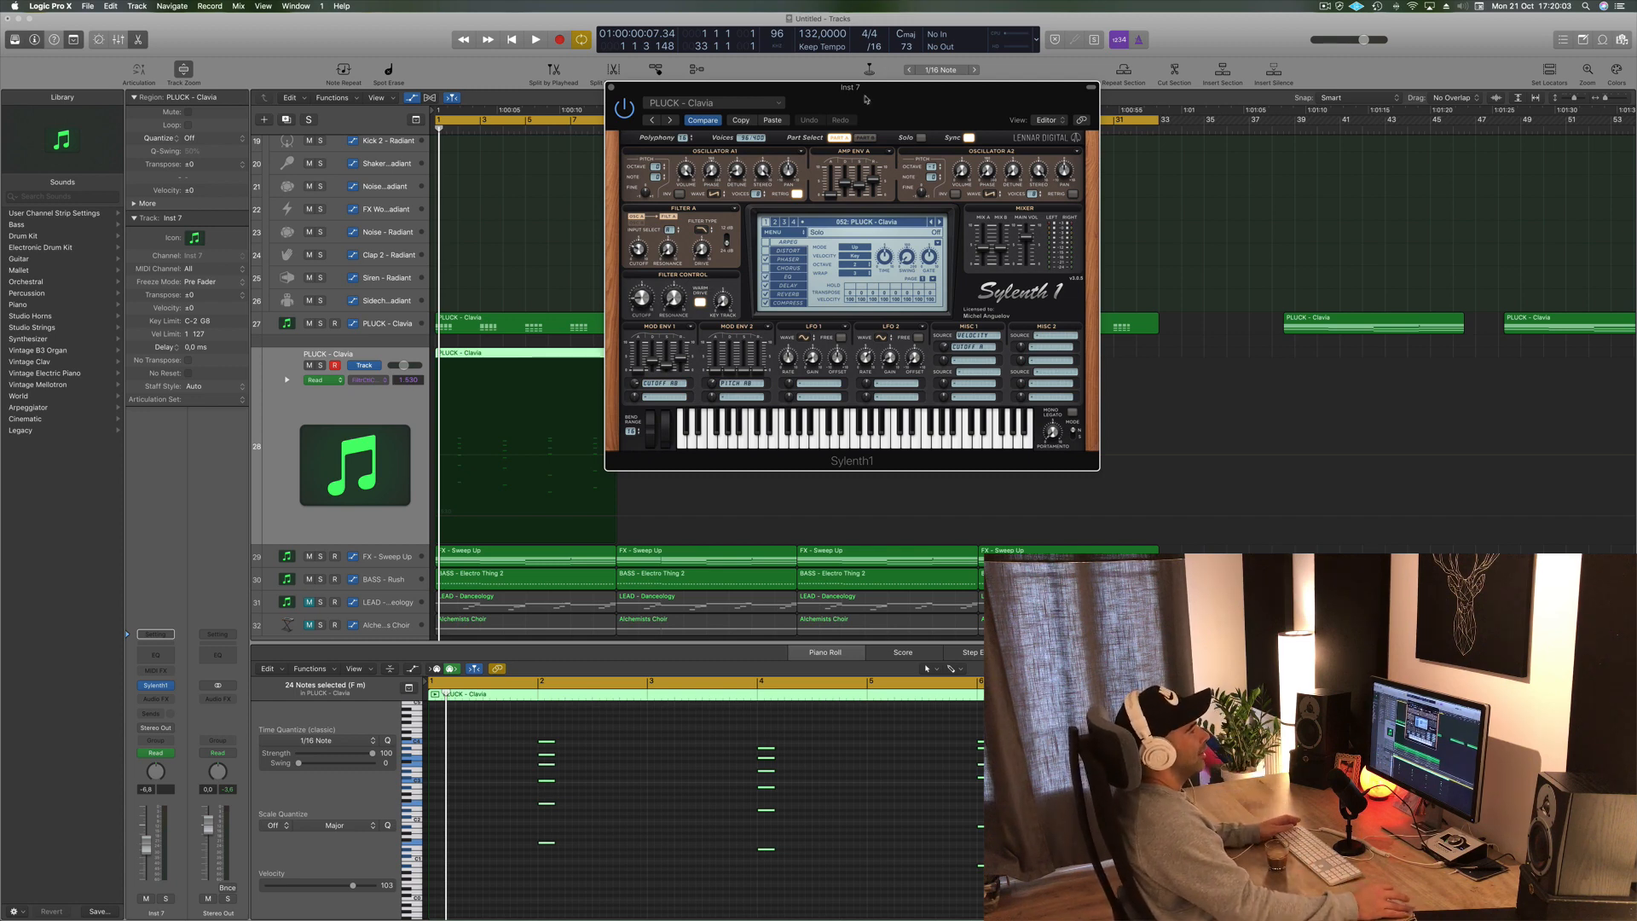
- Play the pluck part while stepping through Sylenth1 pluck presets, settling on PLUCK - Rivea for the new track
left_click_drag(866, 99, 995, 63)
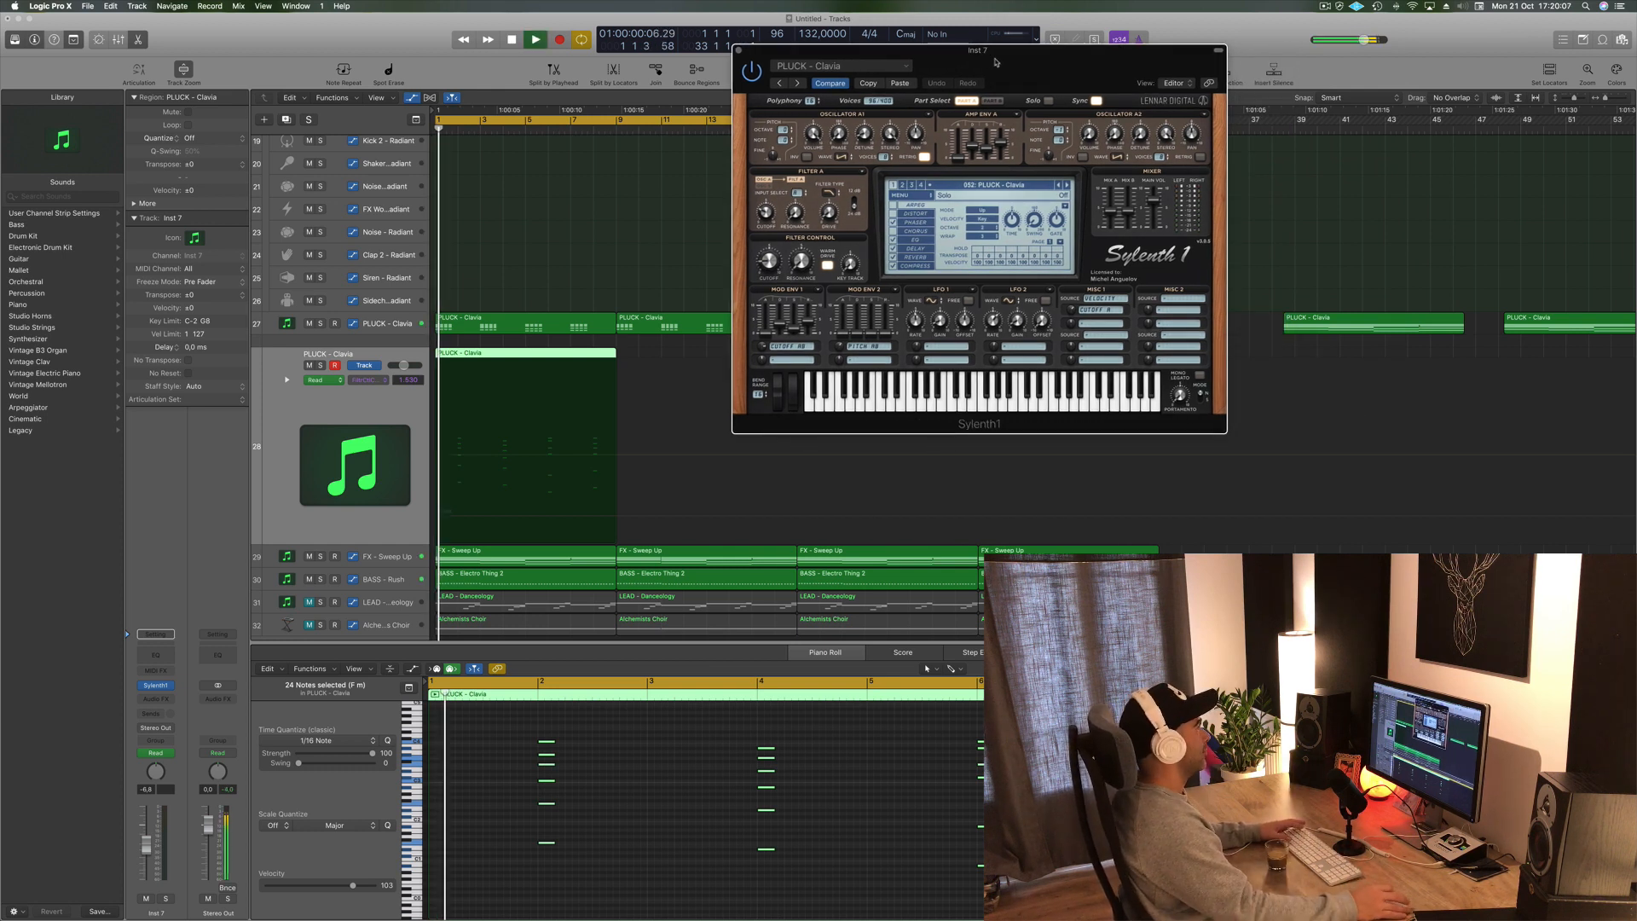
key("space")
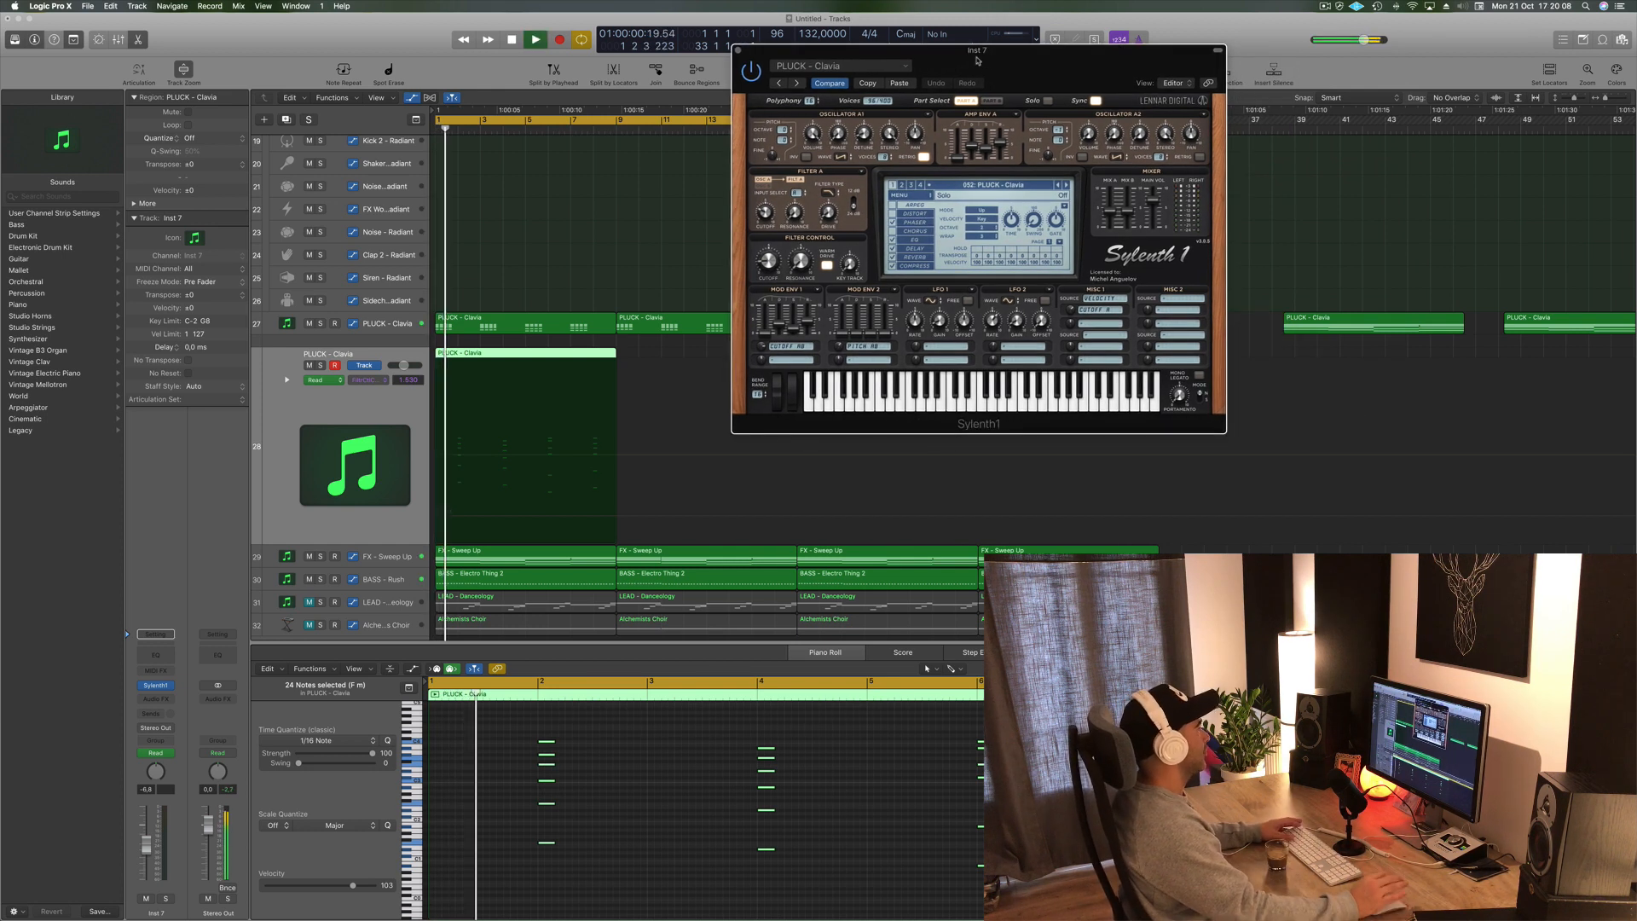
left_click(1065, 185)
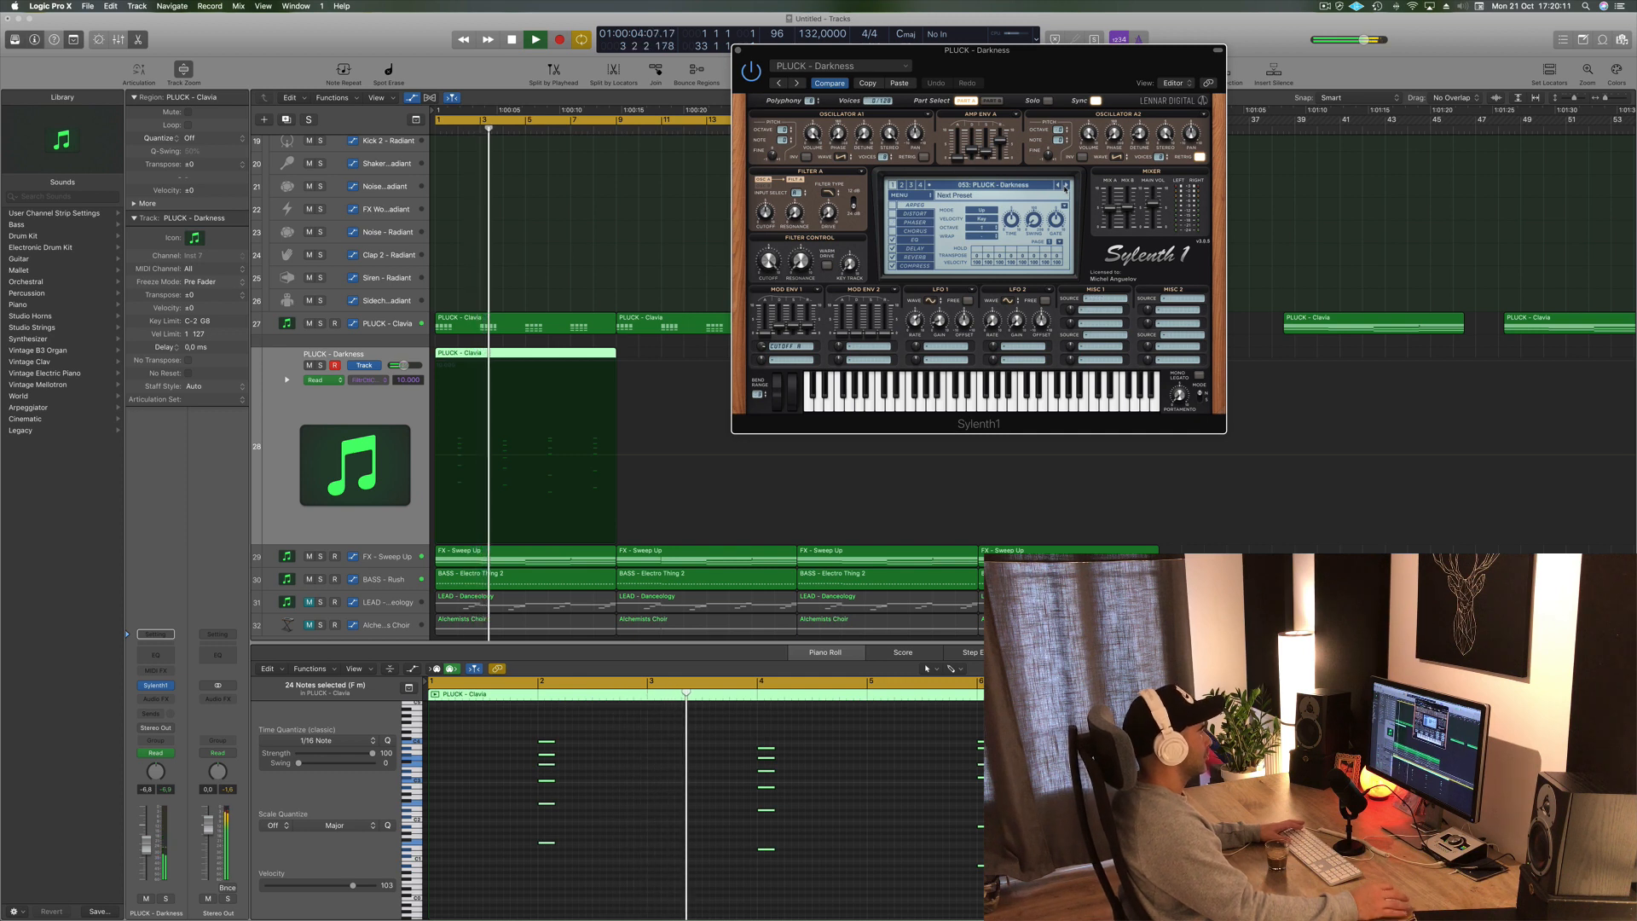
left_click(1066, 185)
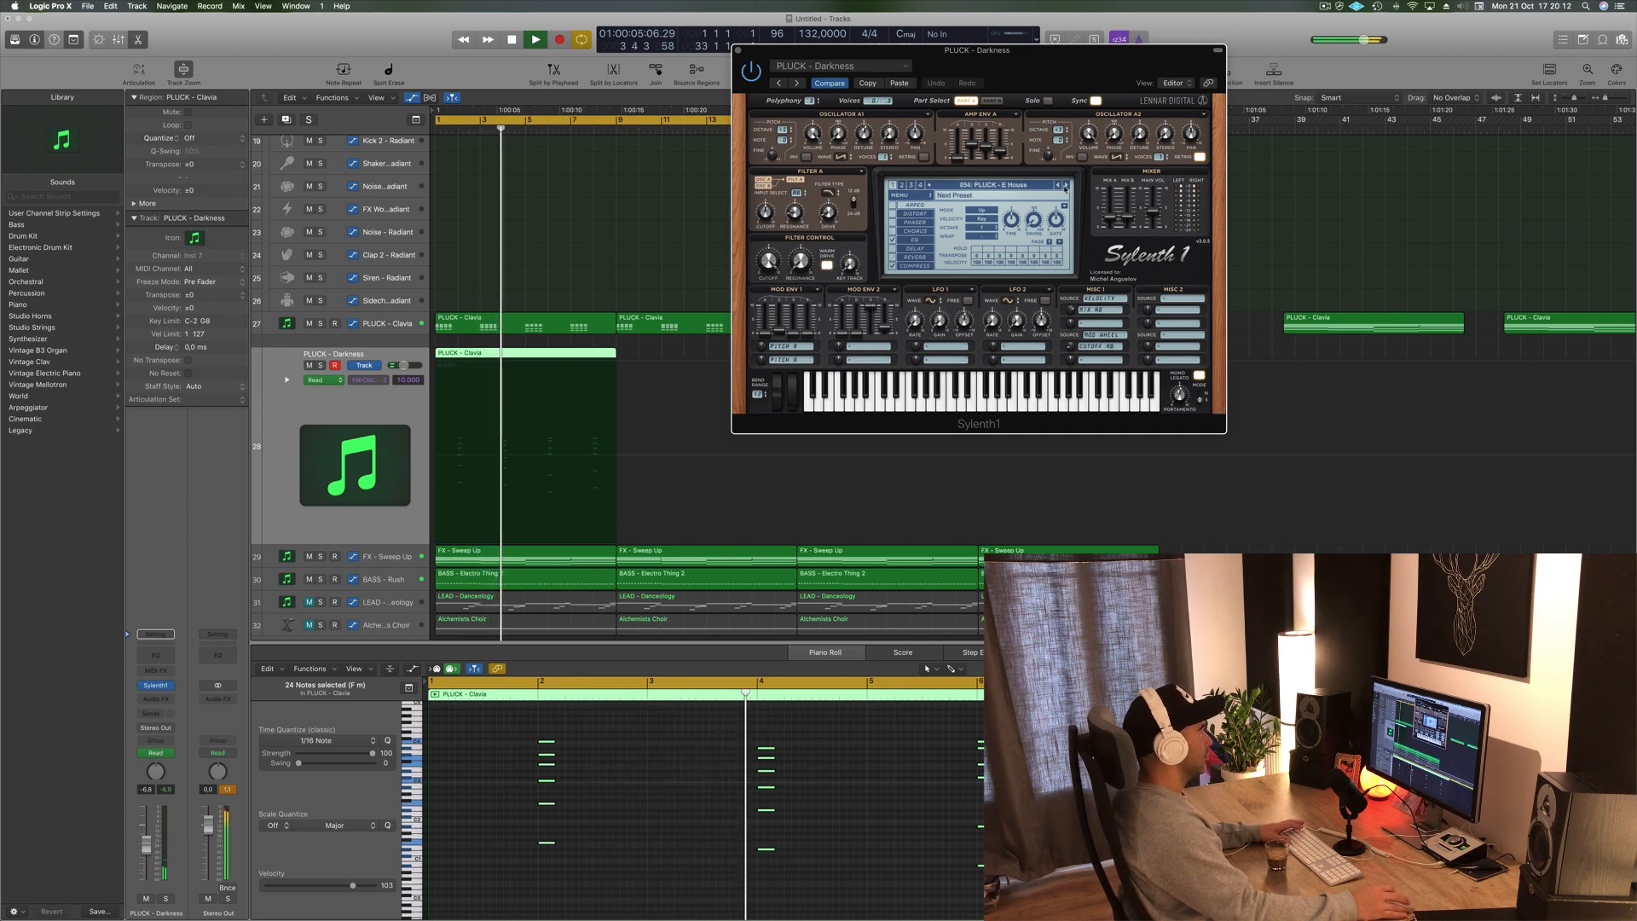
left_click(1065, 185)
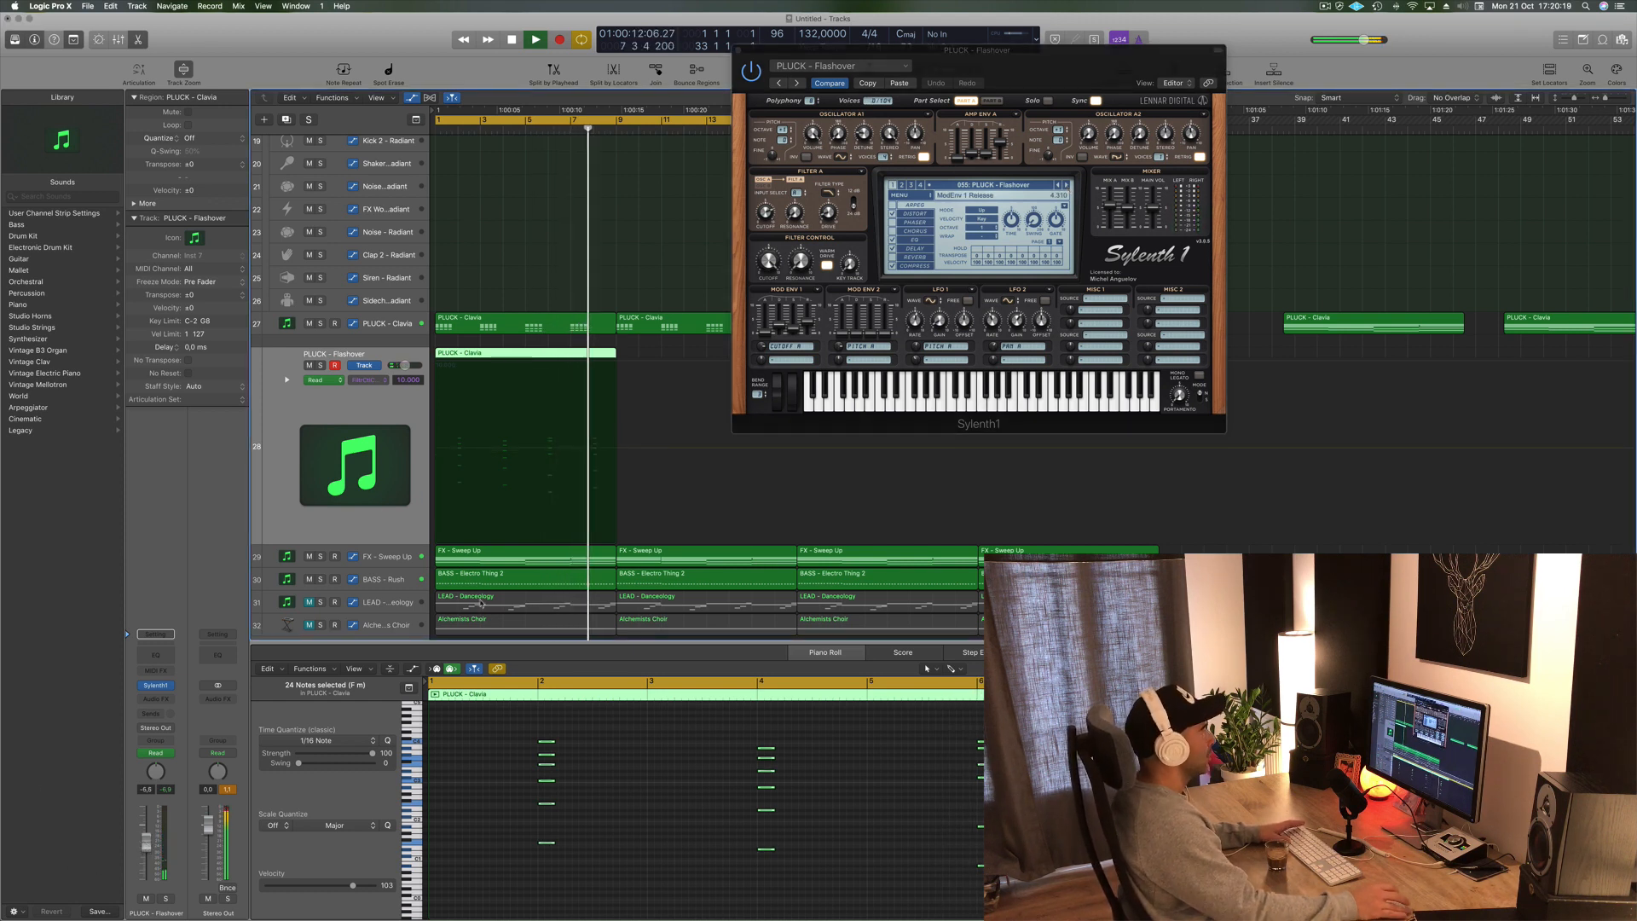
left_click(1065, 186)
left_click(1065, 186)
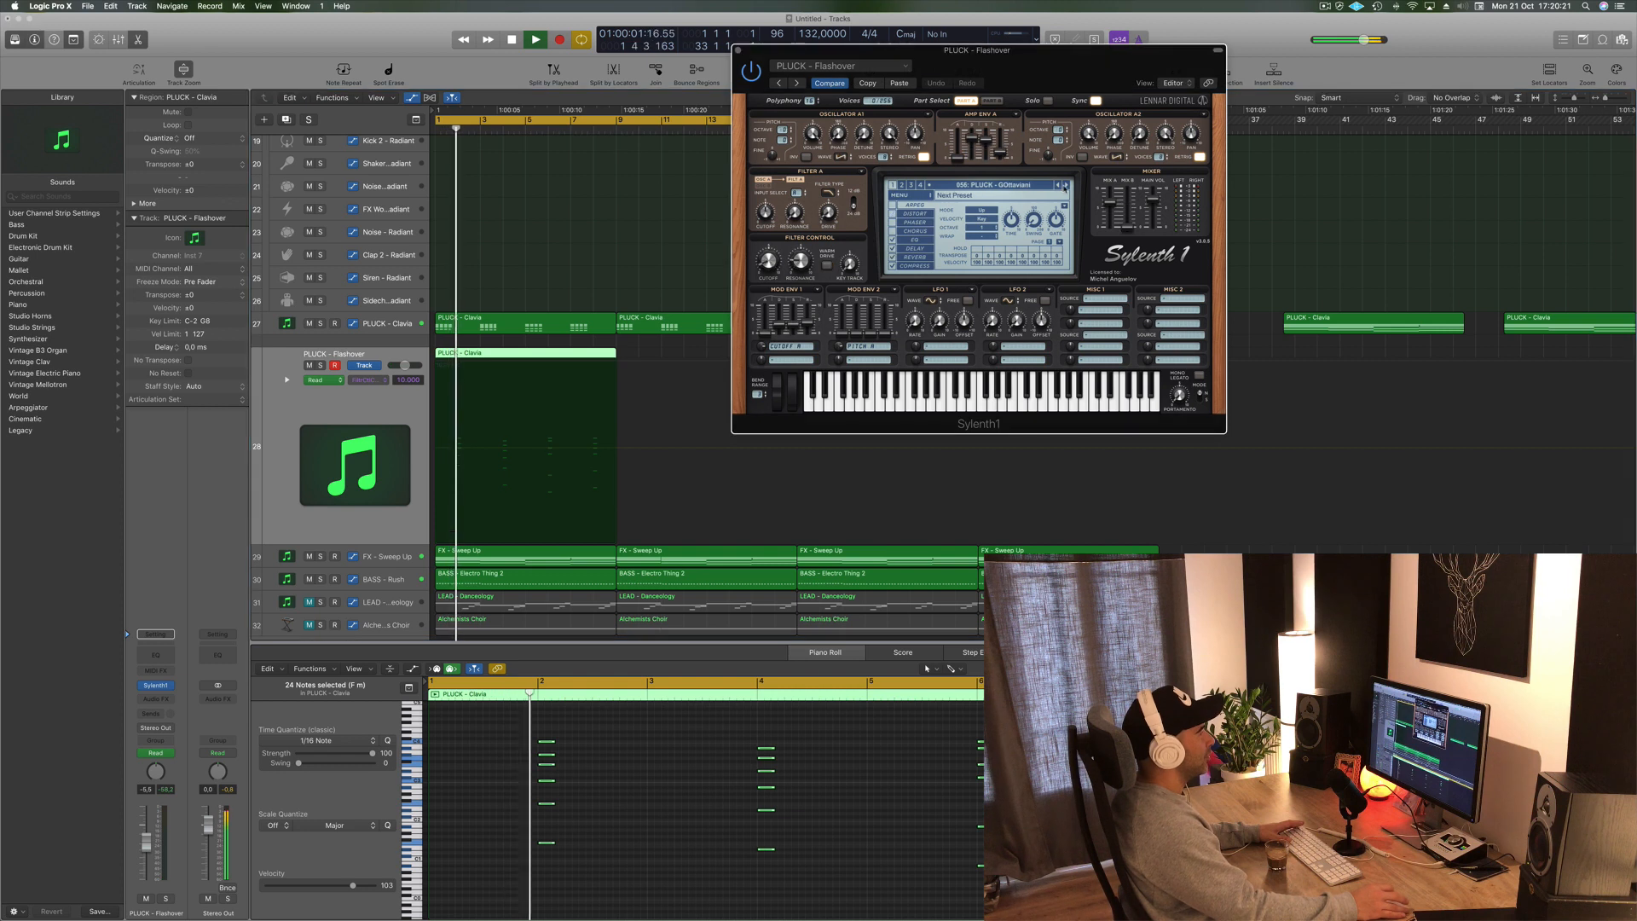
left_click(1065, 186)
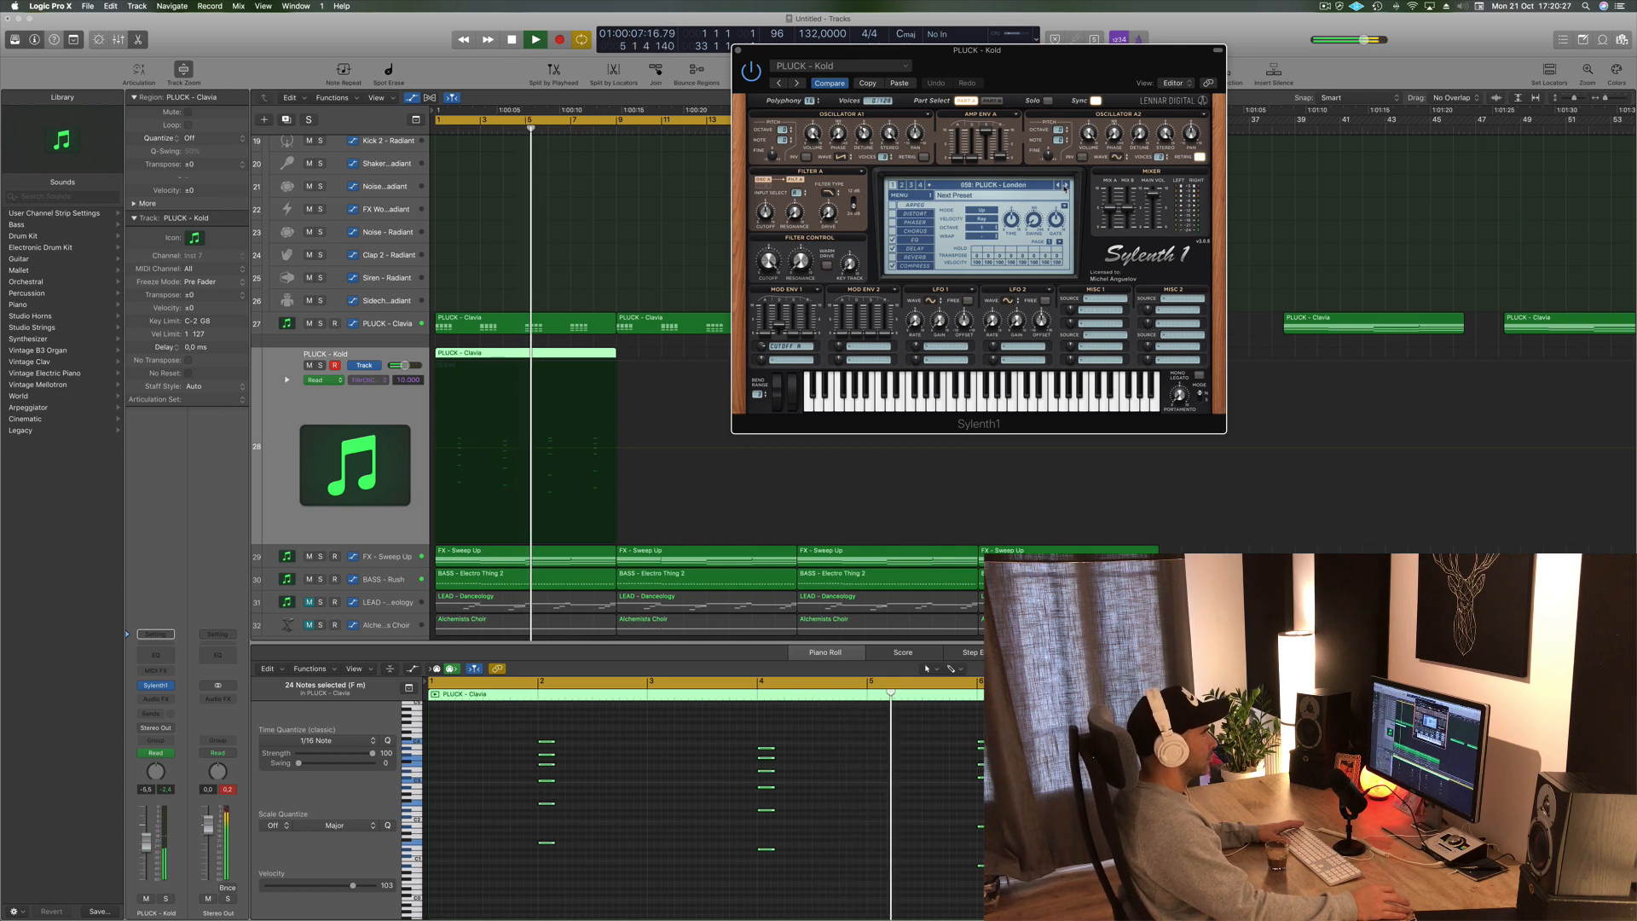
left_click(1065, 186)
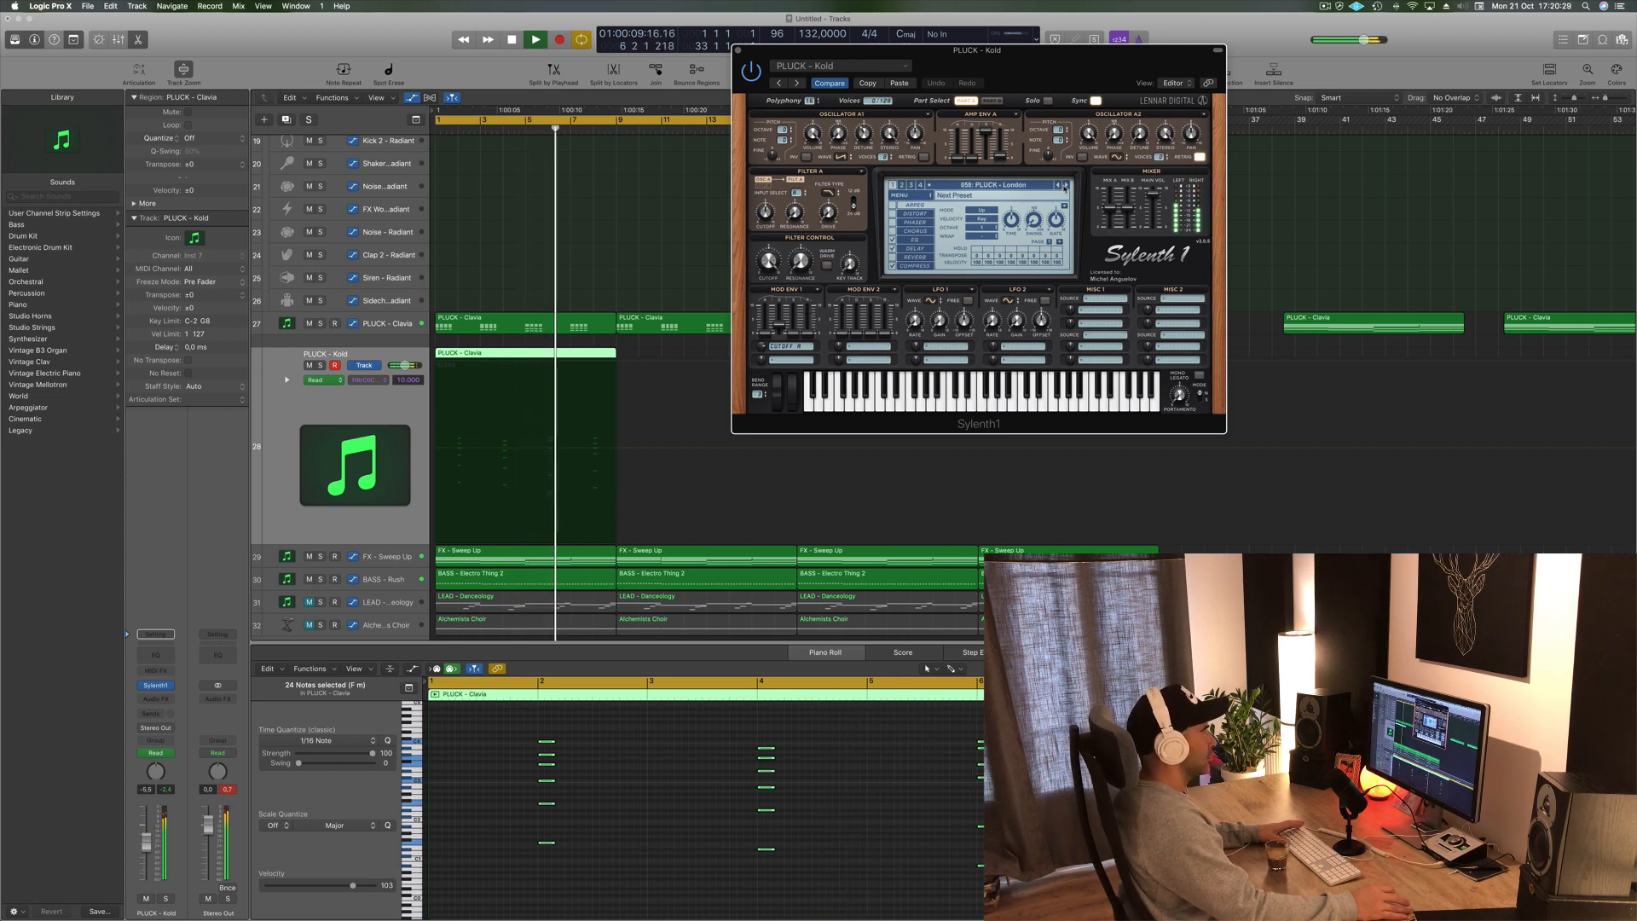
left_click(1065, 186)
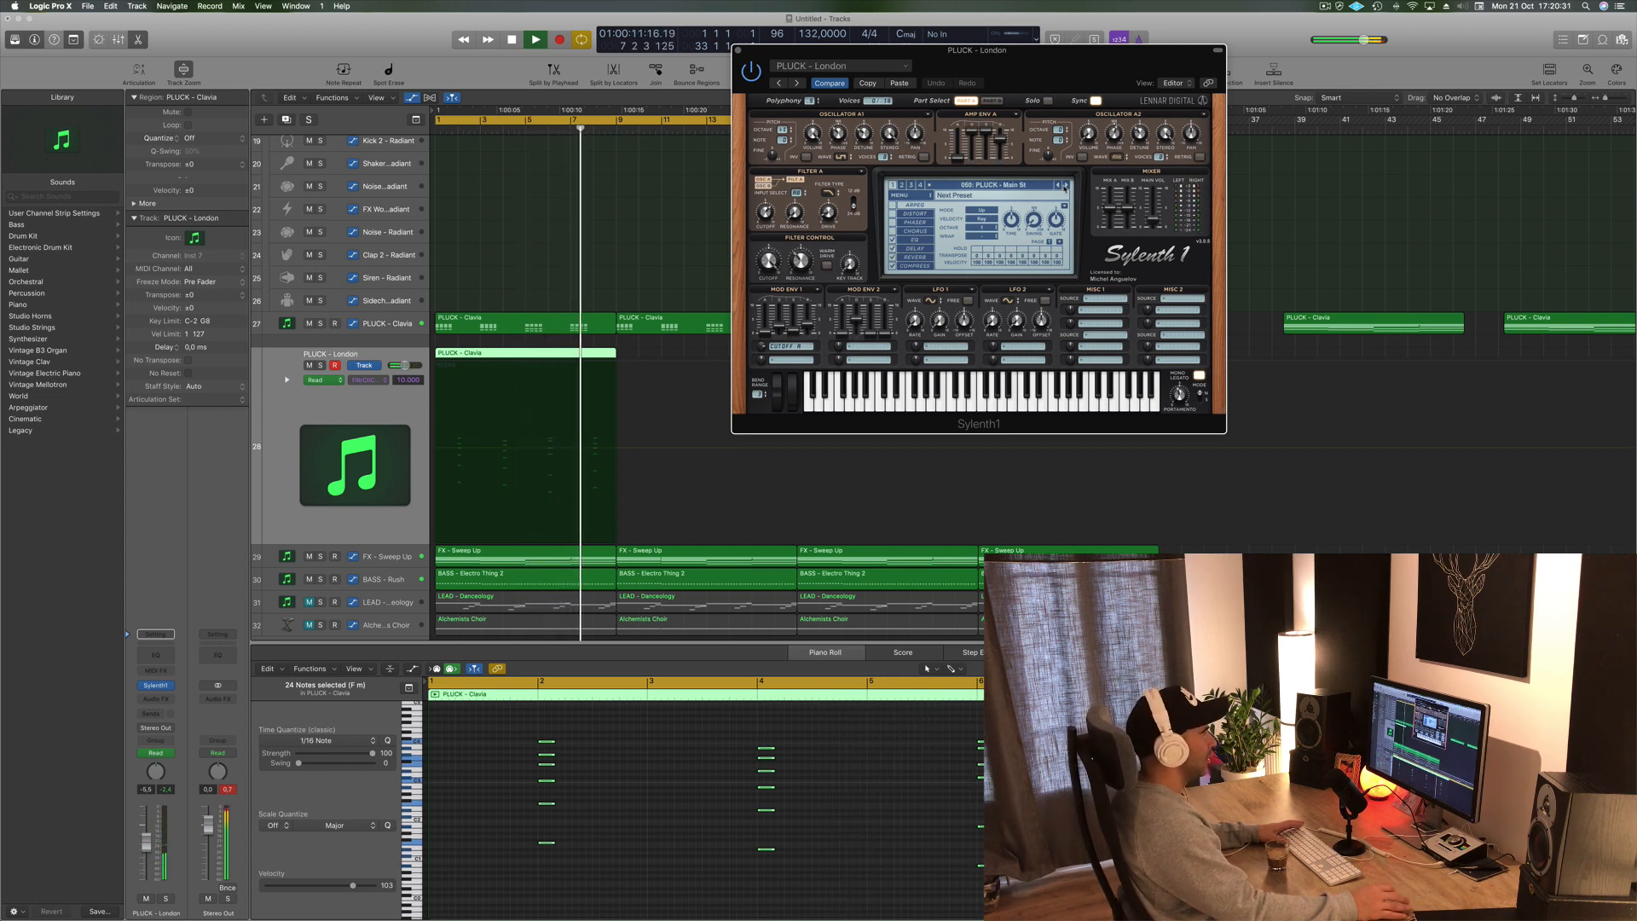
left_click(1065, 186)
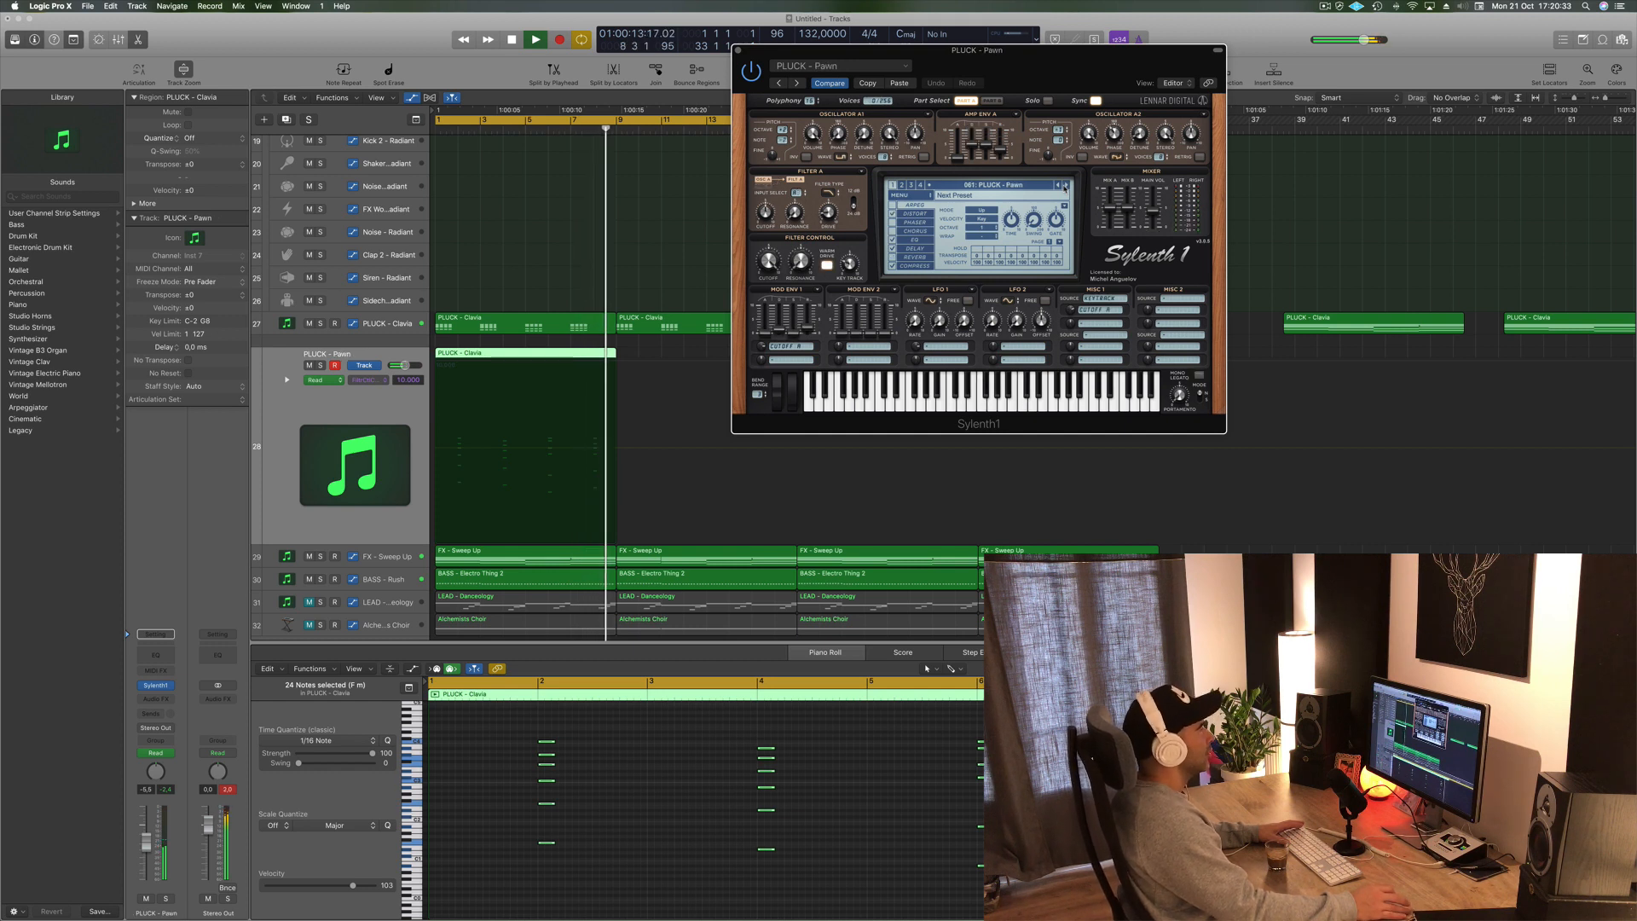
key("space")
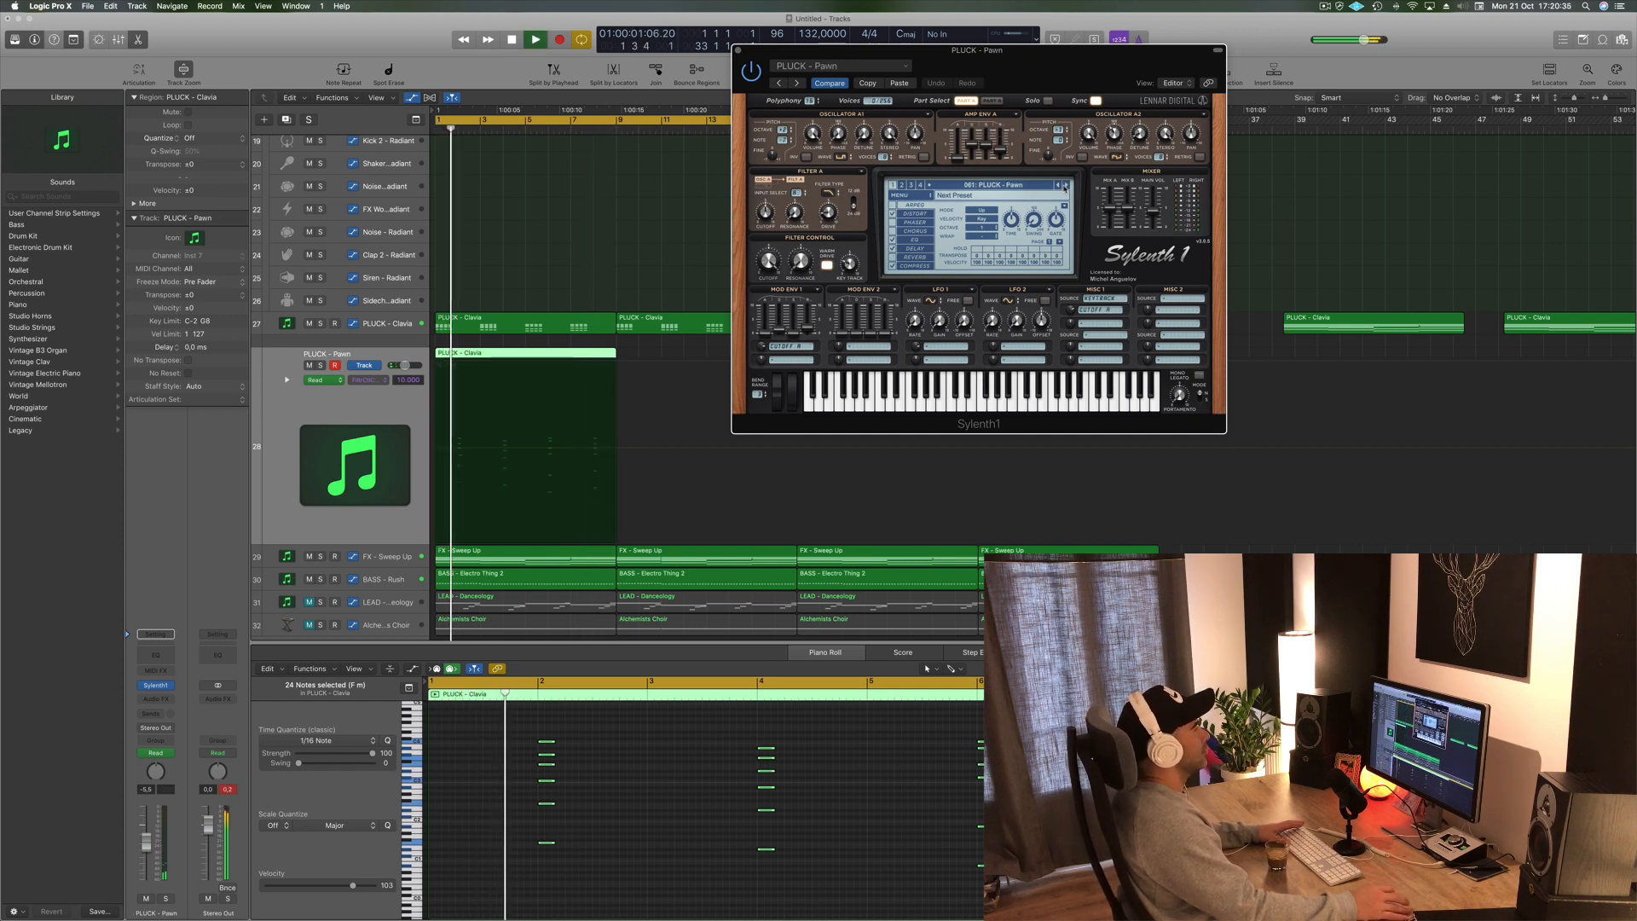
left_click(1065, 186)
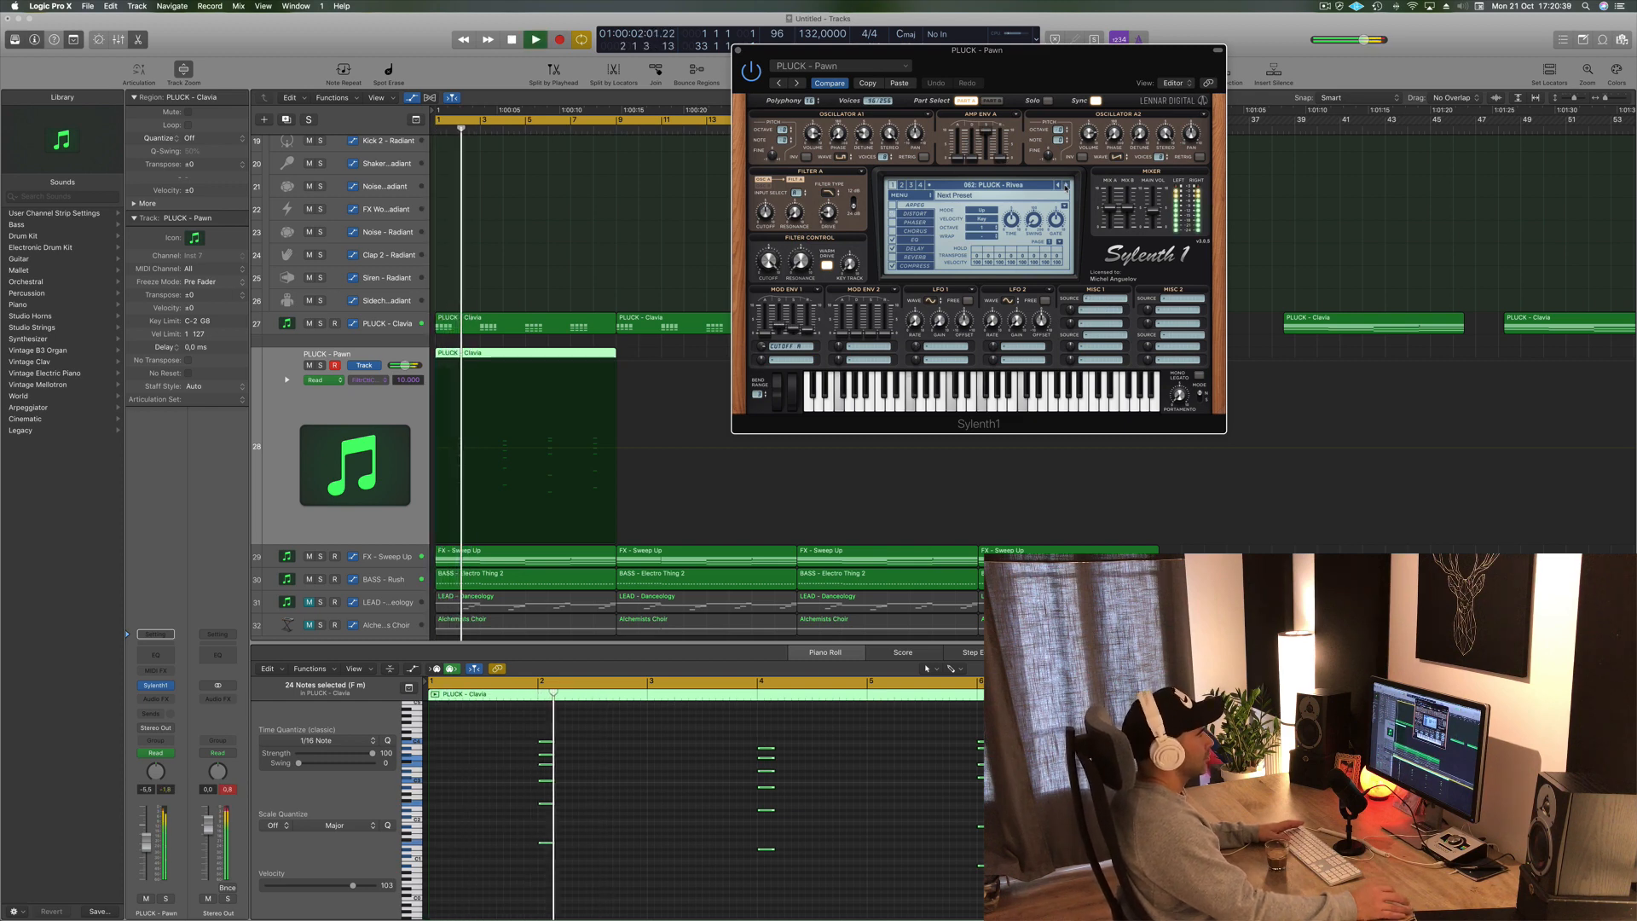
- Lower the filter cutoff on the Rivea preset and pull down the new track's volume fader
left_click(289, 539)
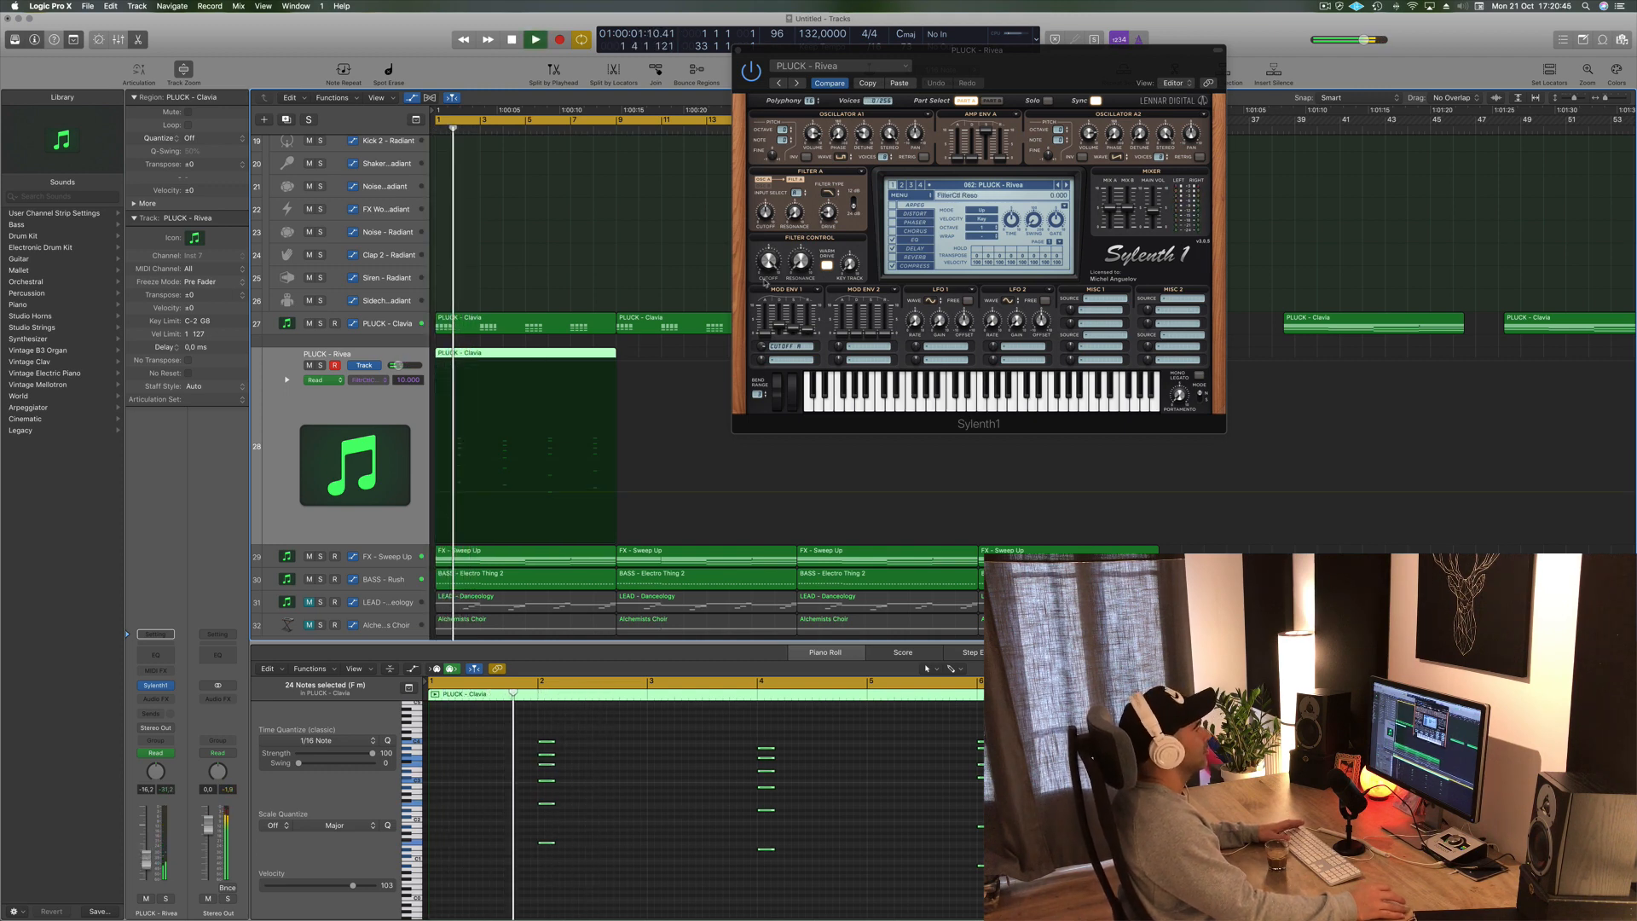
left_click_drag(766, 273, 765, 336)
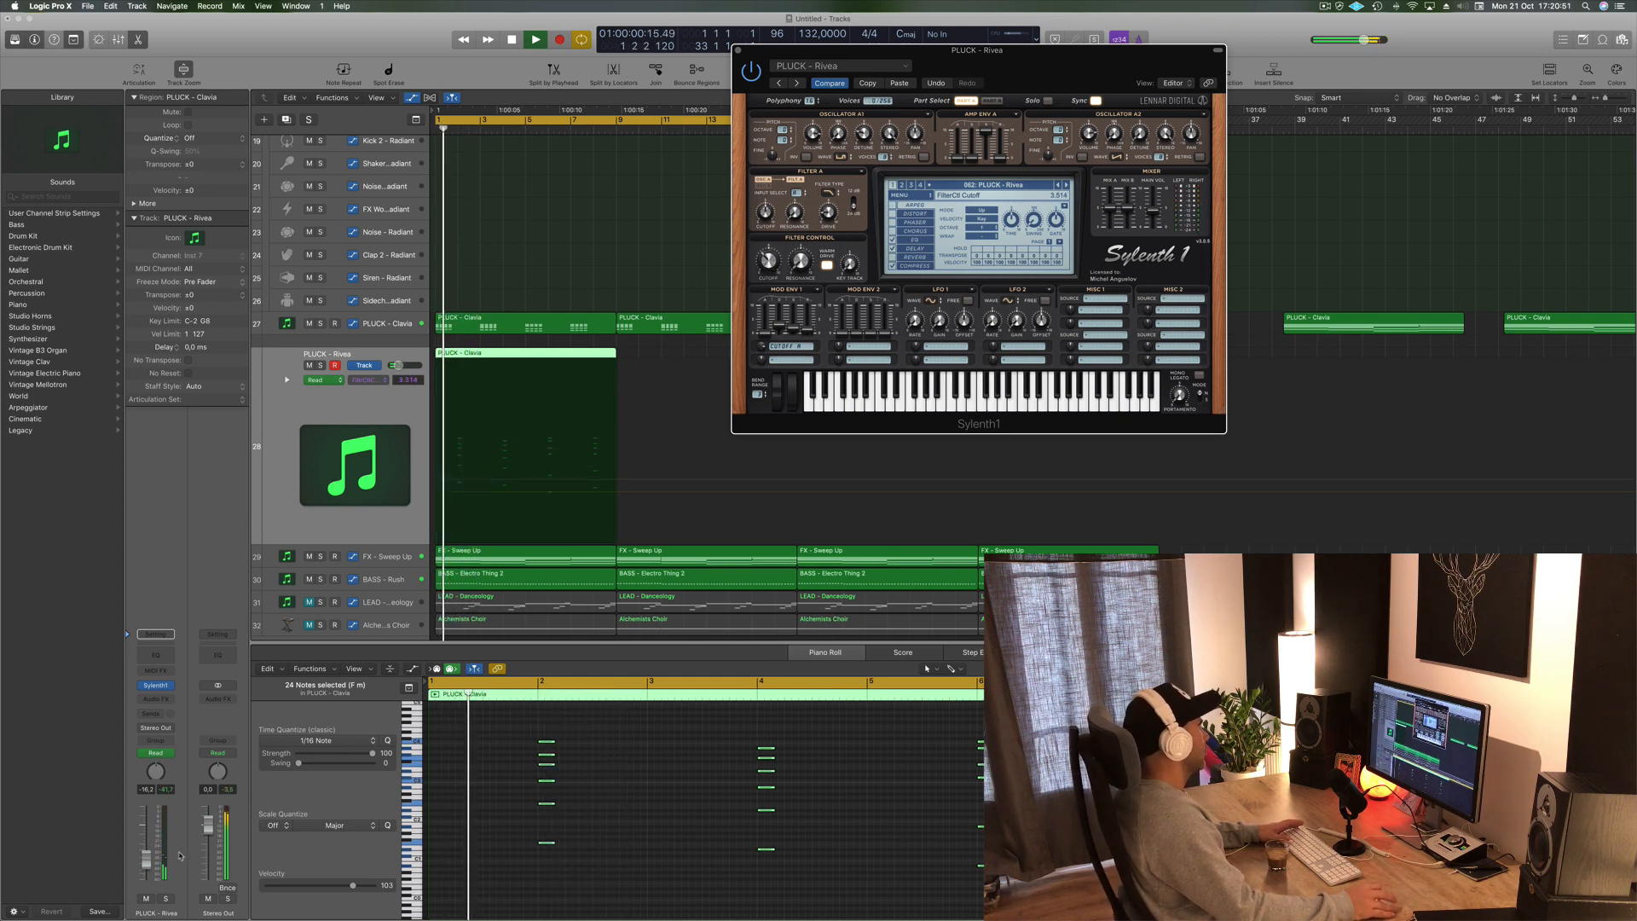
left_click_drag(152, 862, 151, 853)
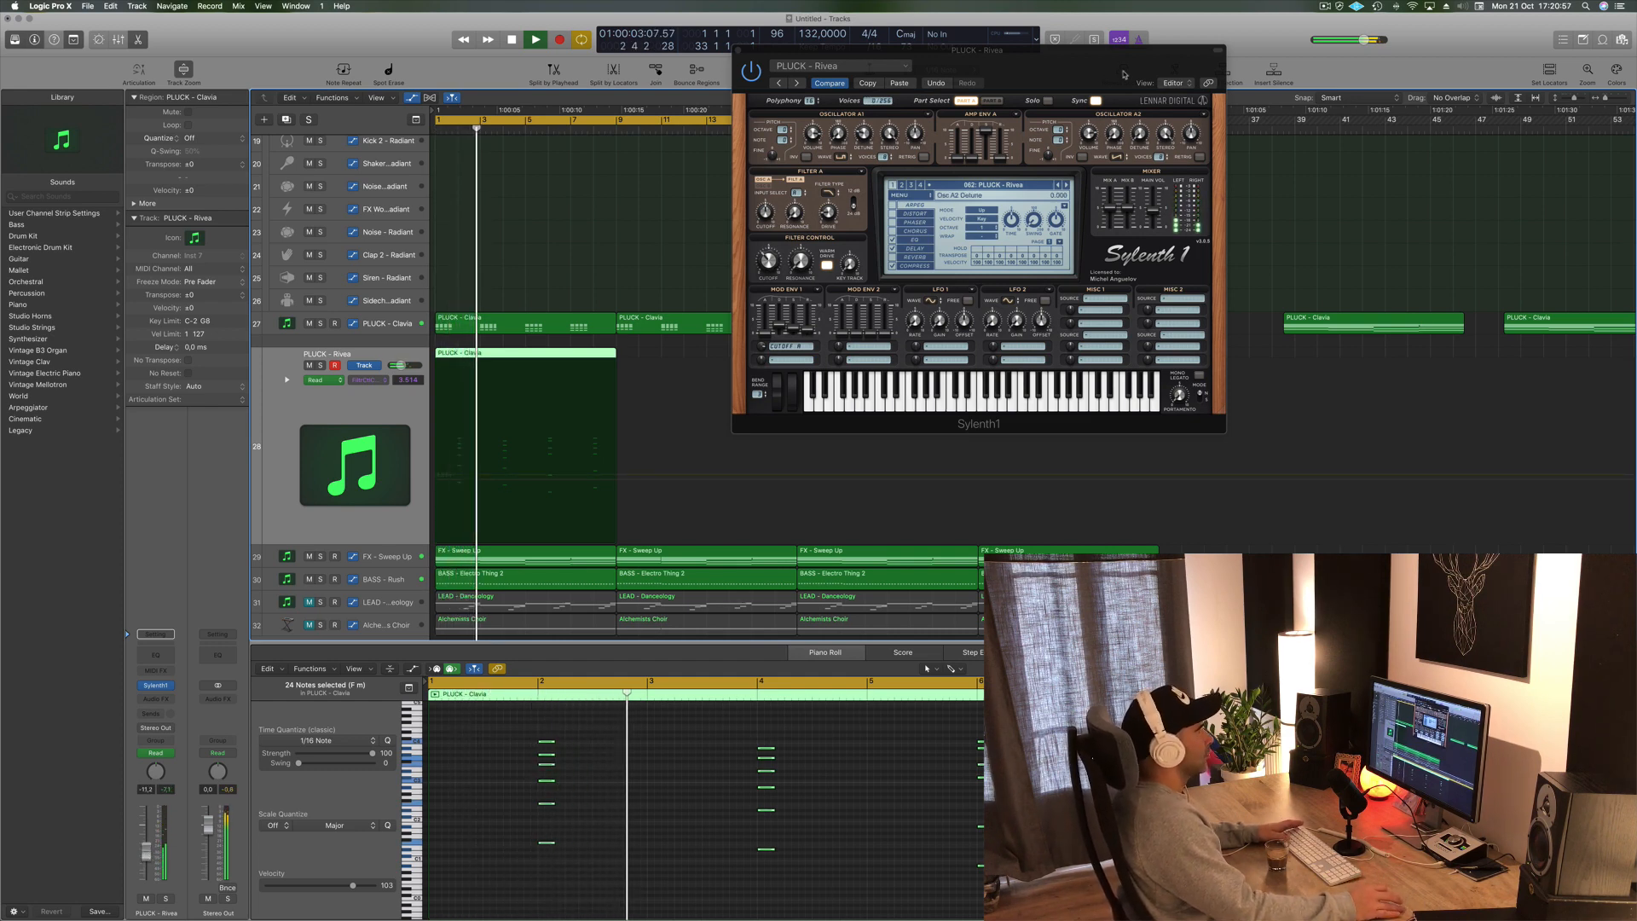
left_click_drag(1123, 74, 1259, 44)
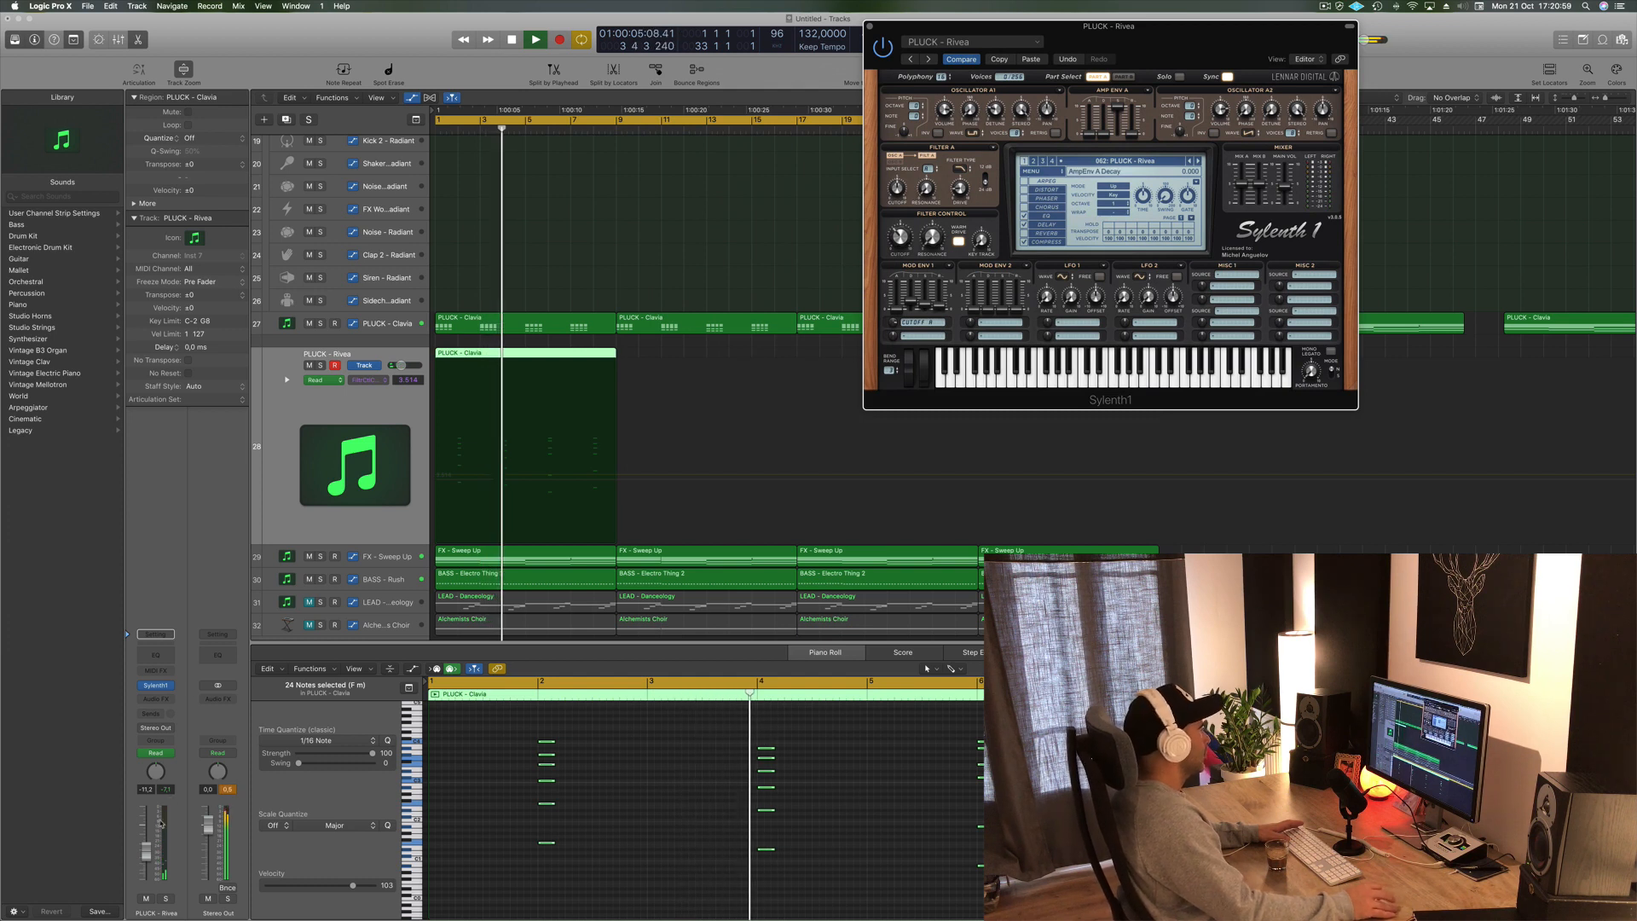
left_click_drag(147, 855, 146, 856)
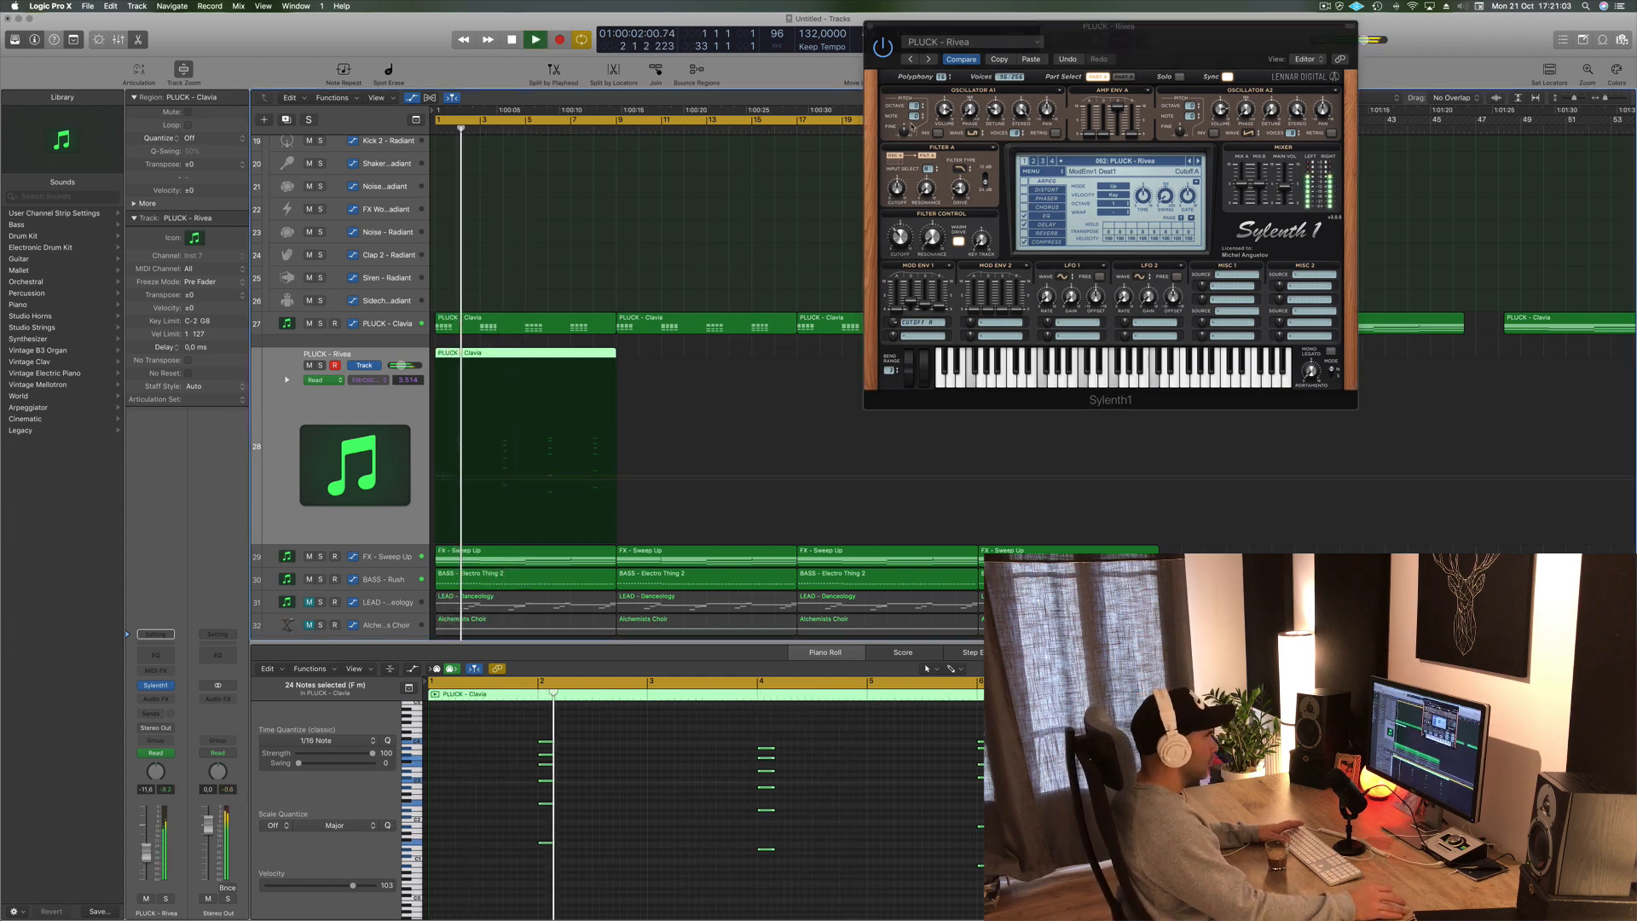
left_click_drag(1222, 37, 1137, 43)
- While playing, shorten the amplitude envelope release of the Rivea preset, checking both synth parts A and B
key("space")
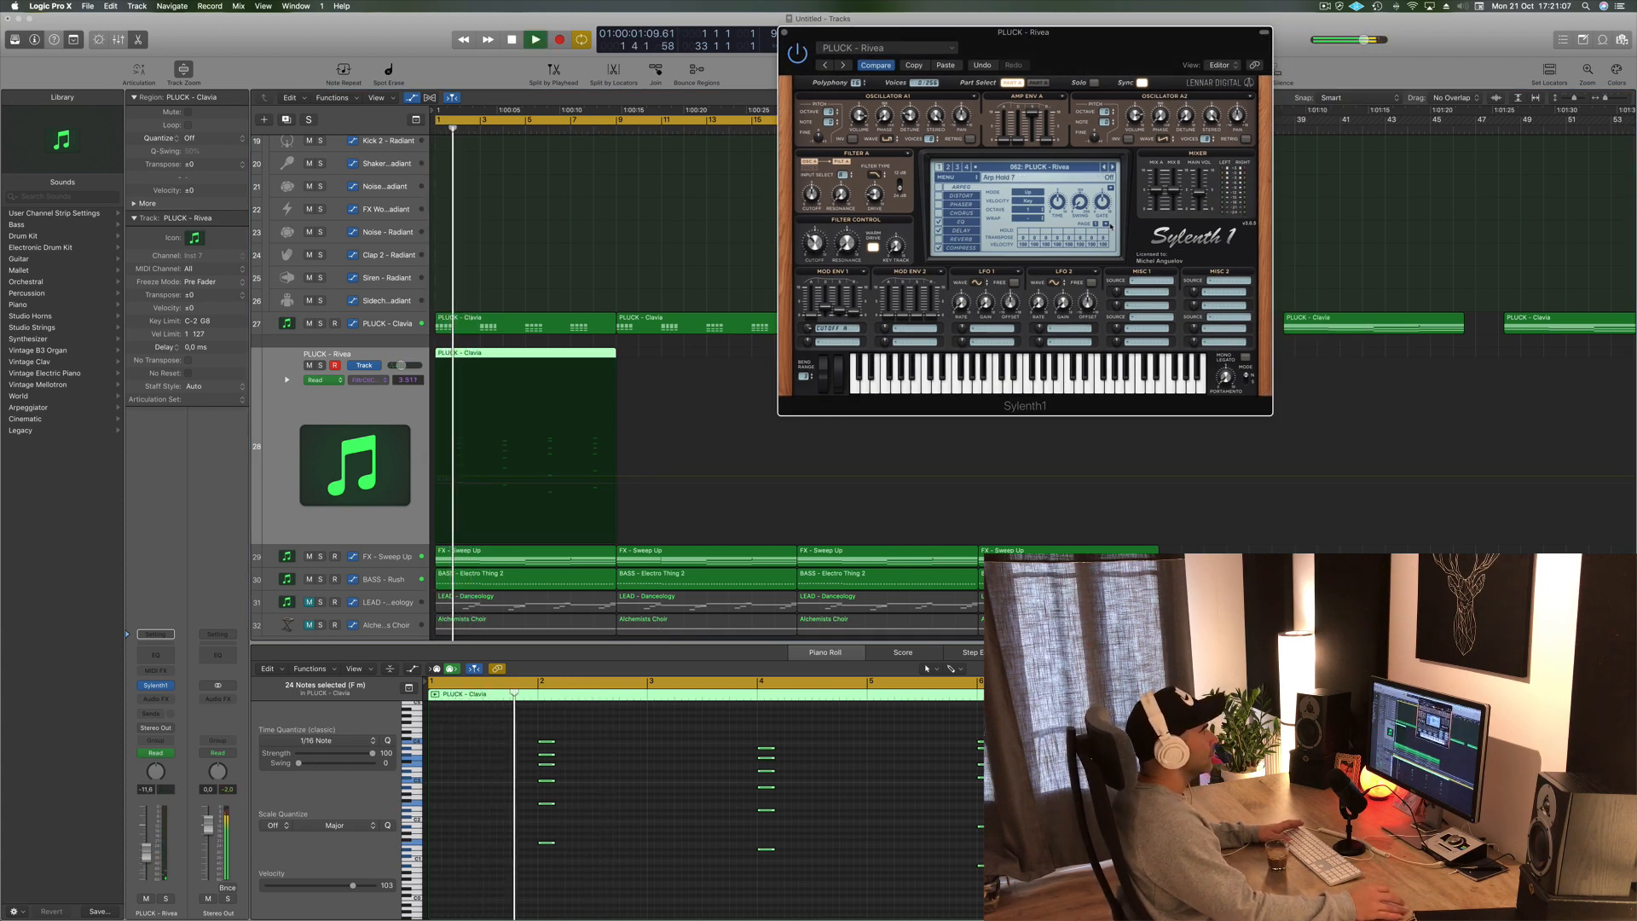
left_click(946, 240)
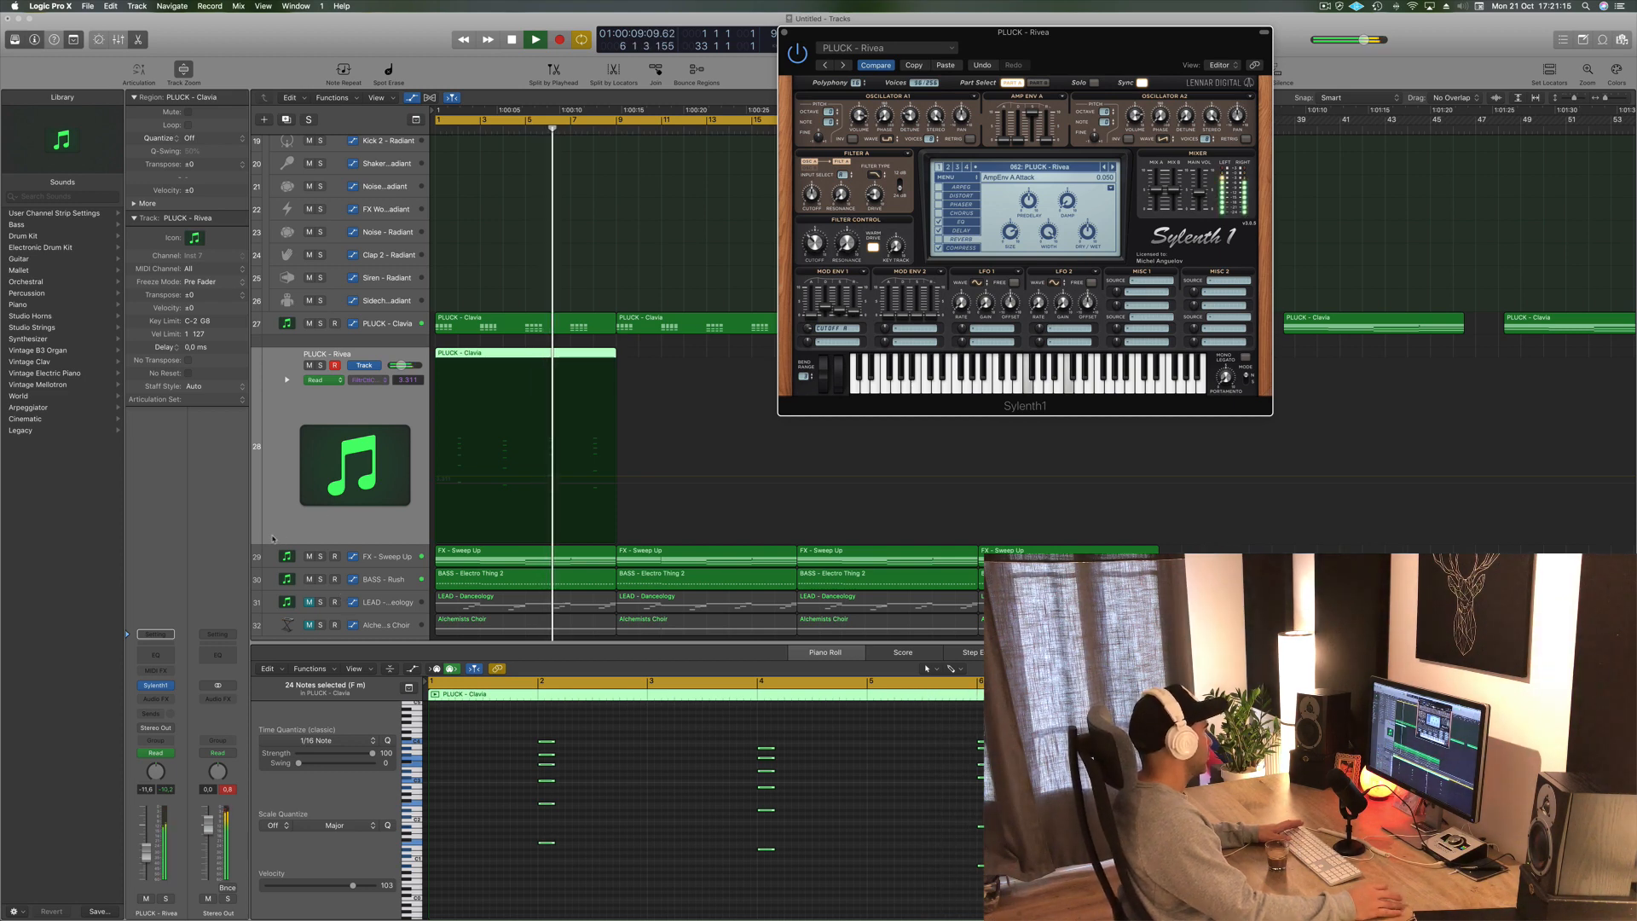
key("Return")
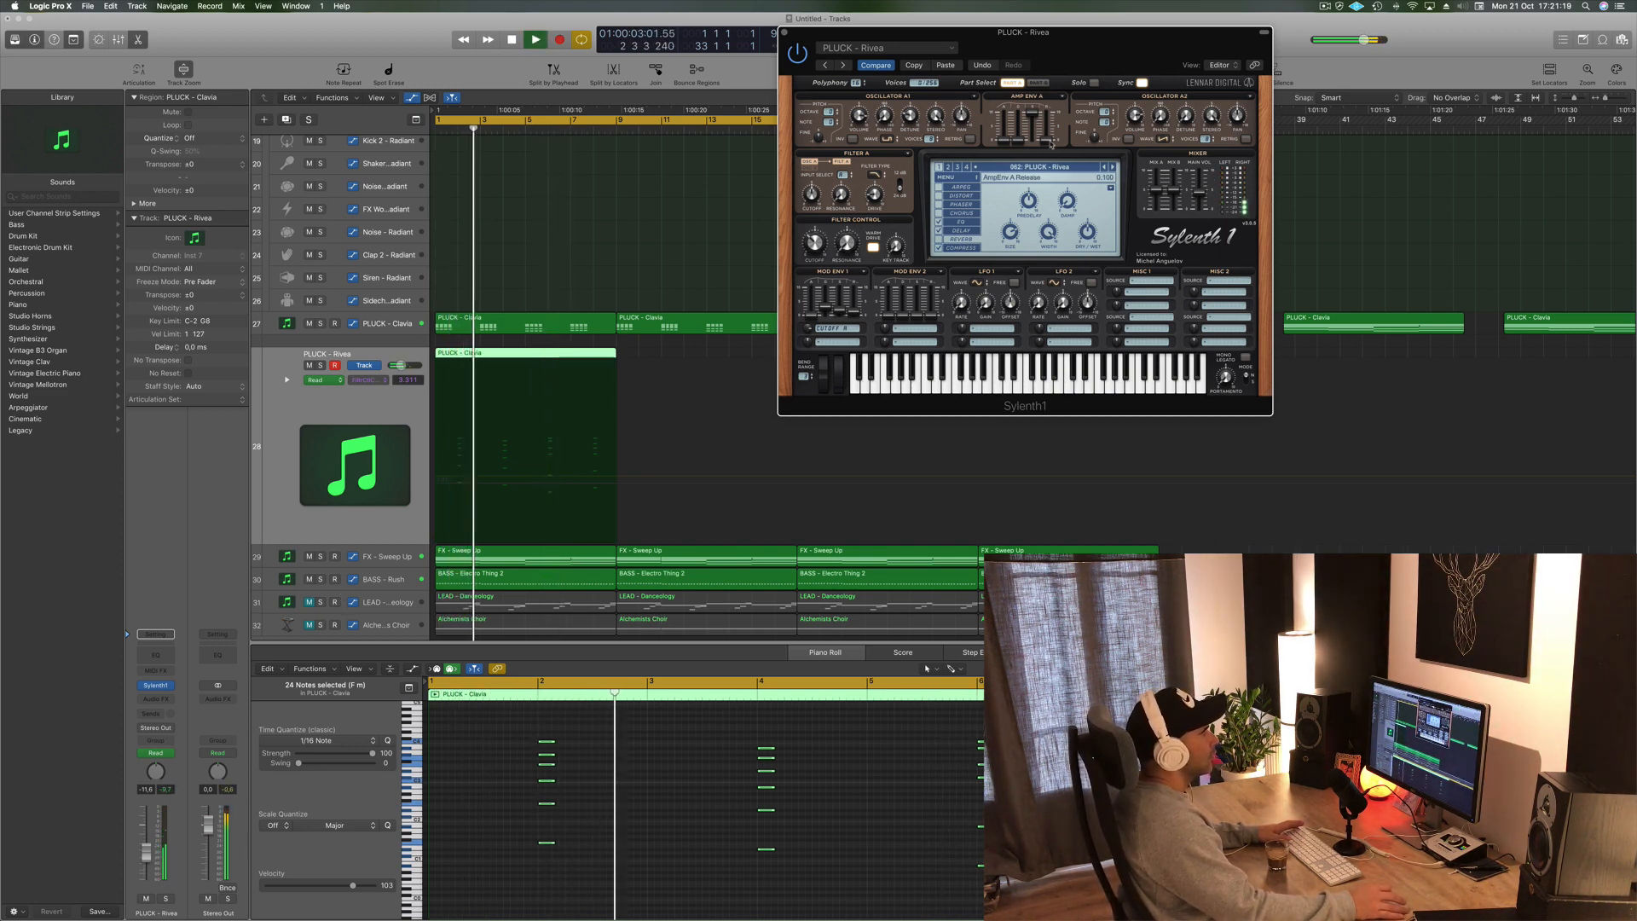
left_click(1037, 83)
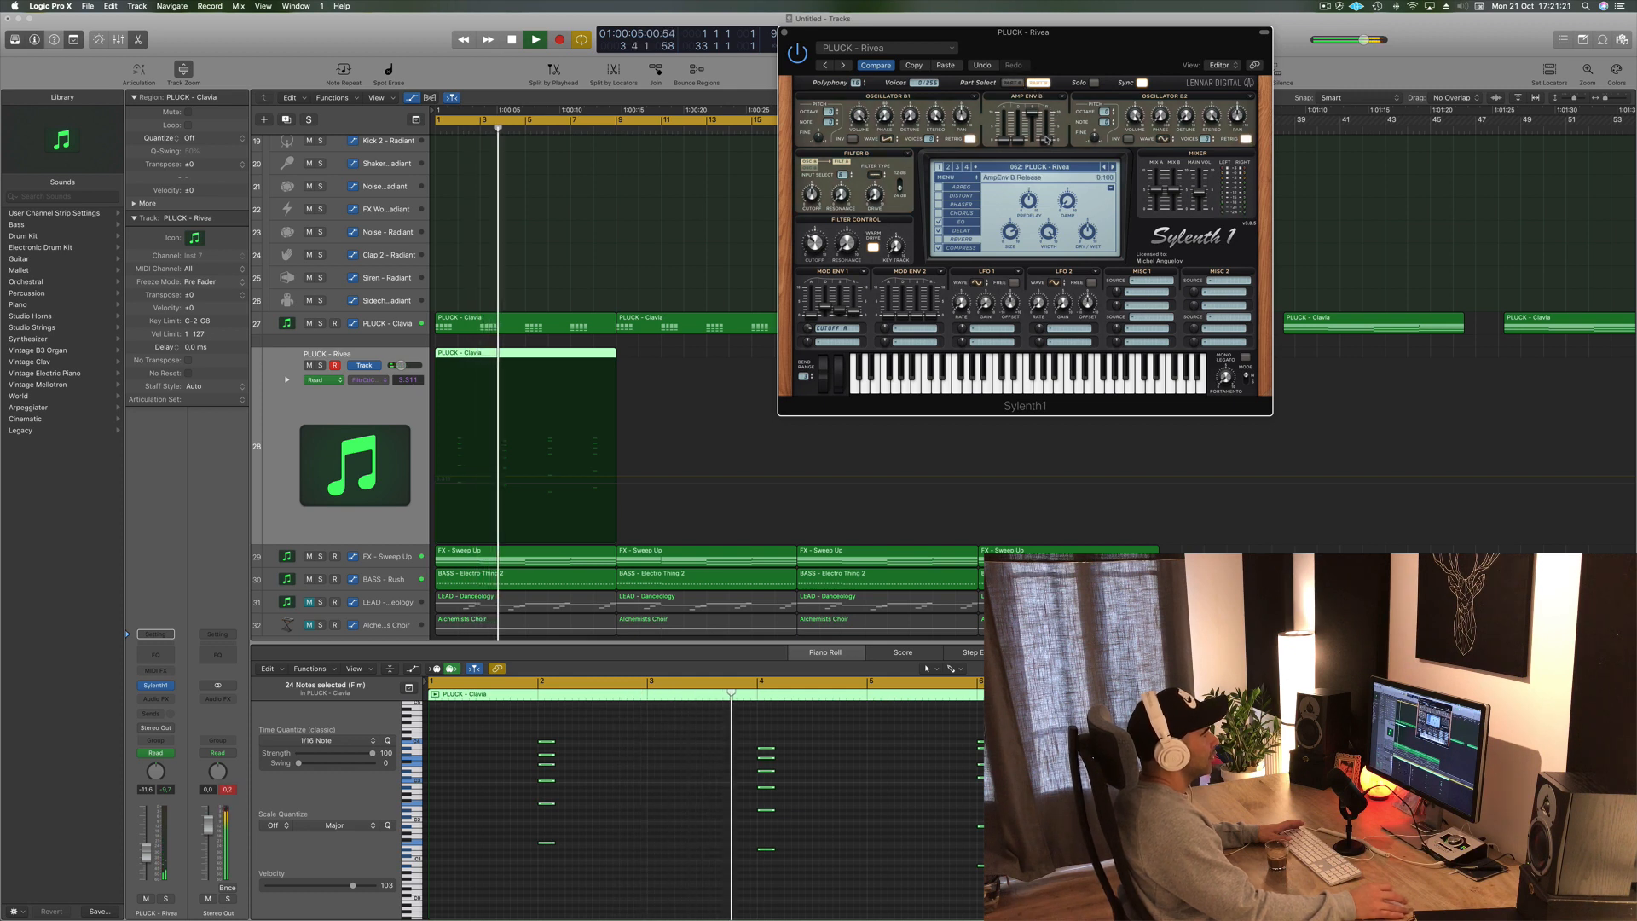
left_click(1012, 83)
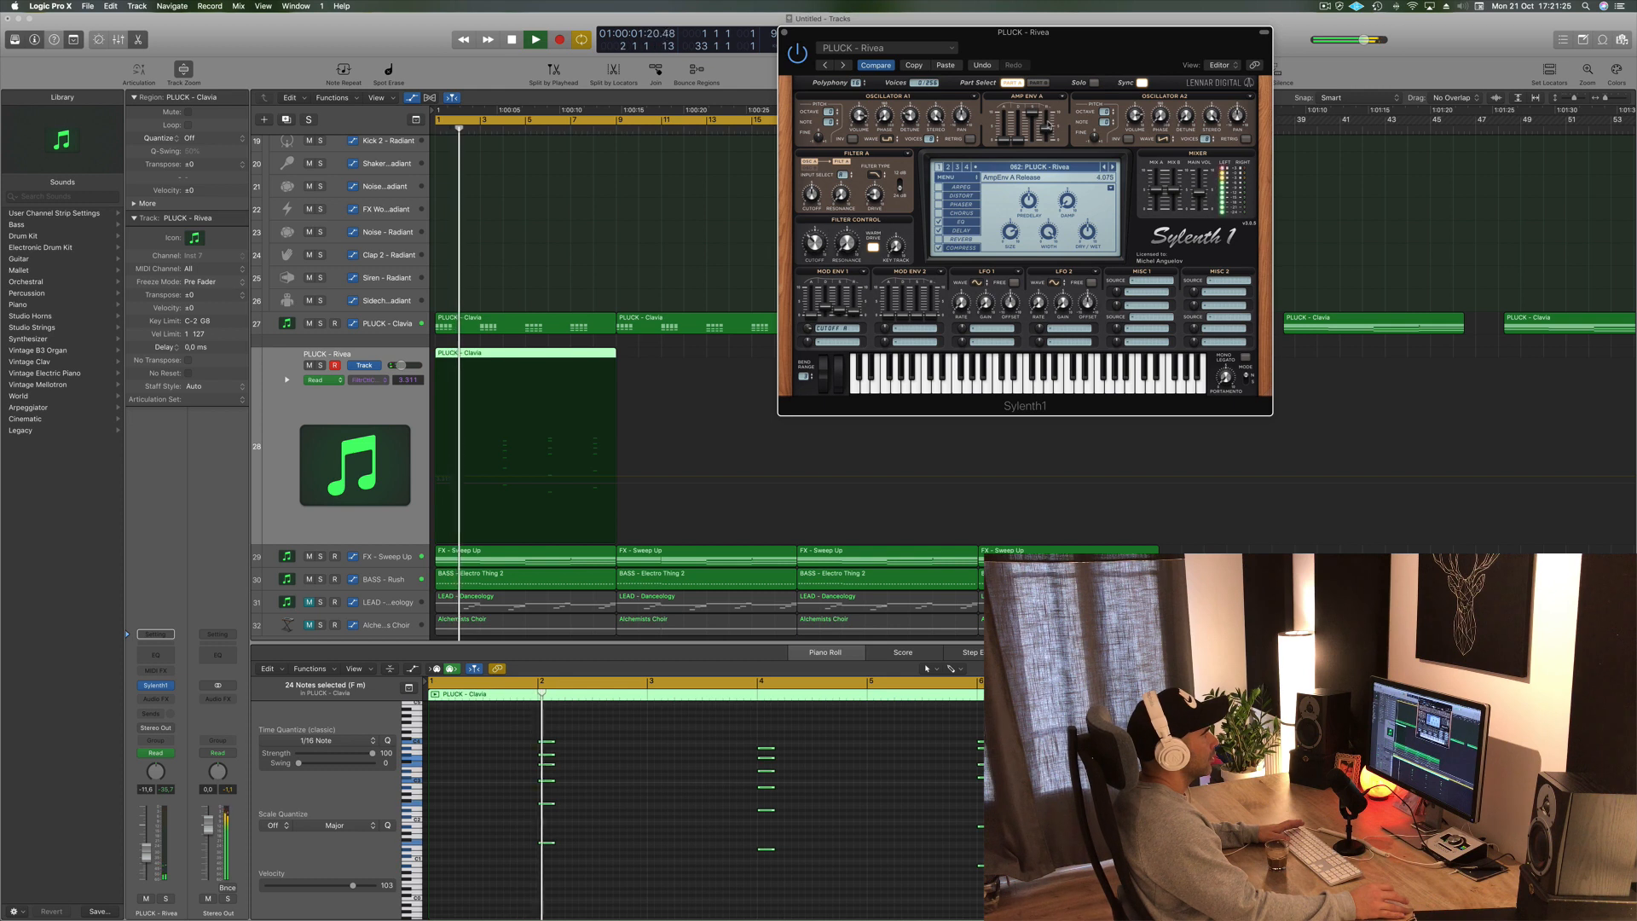
left_click(1037, 82)
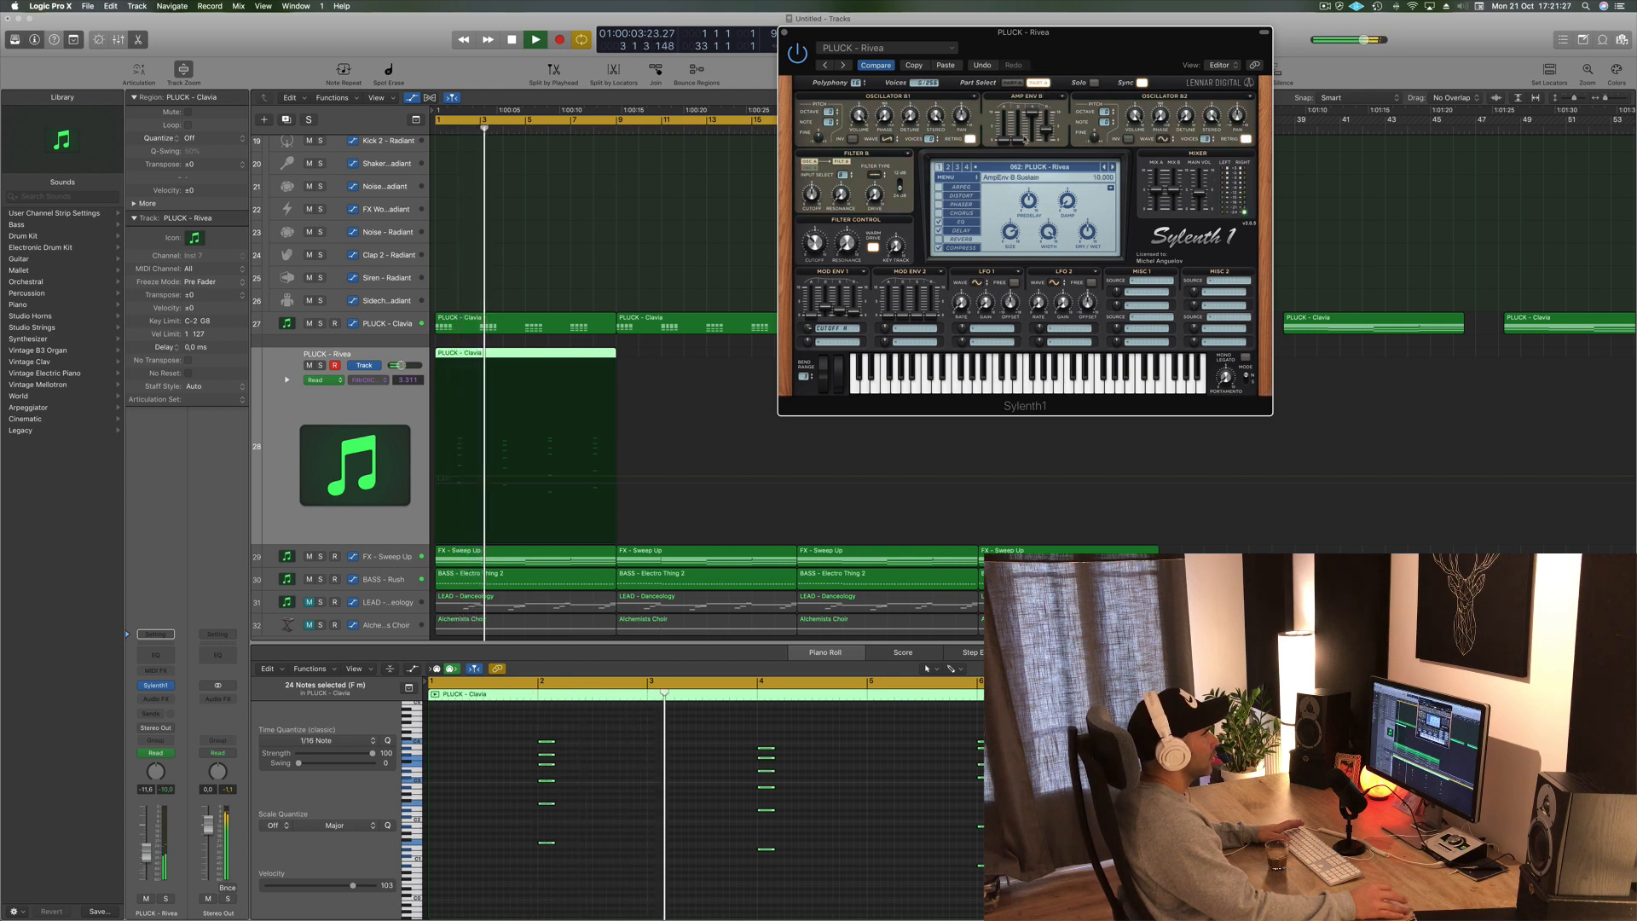
left_click(1011, 82)
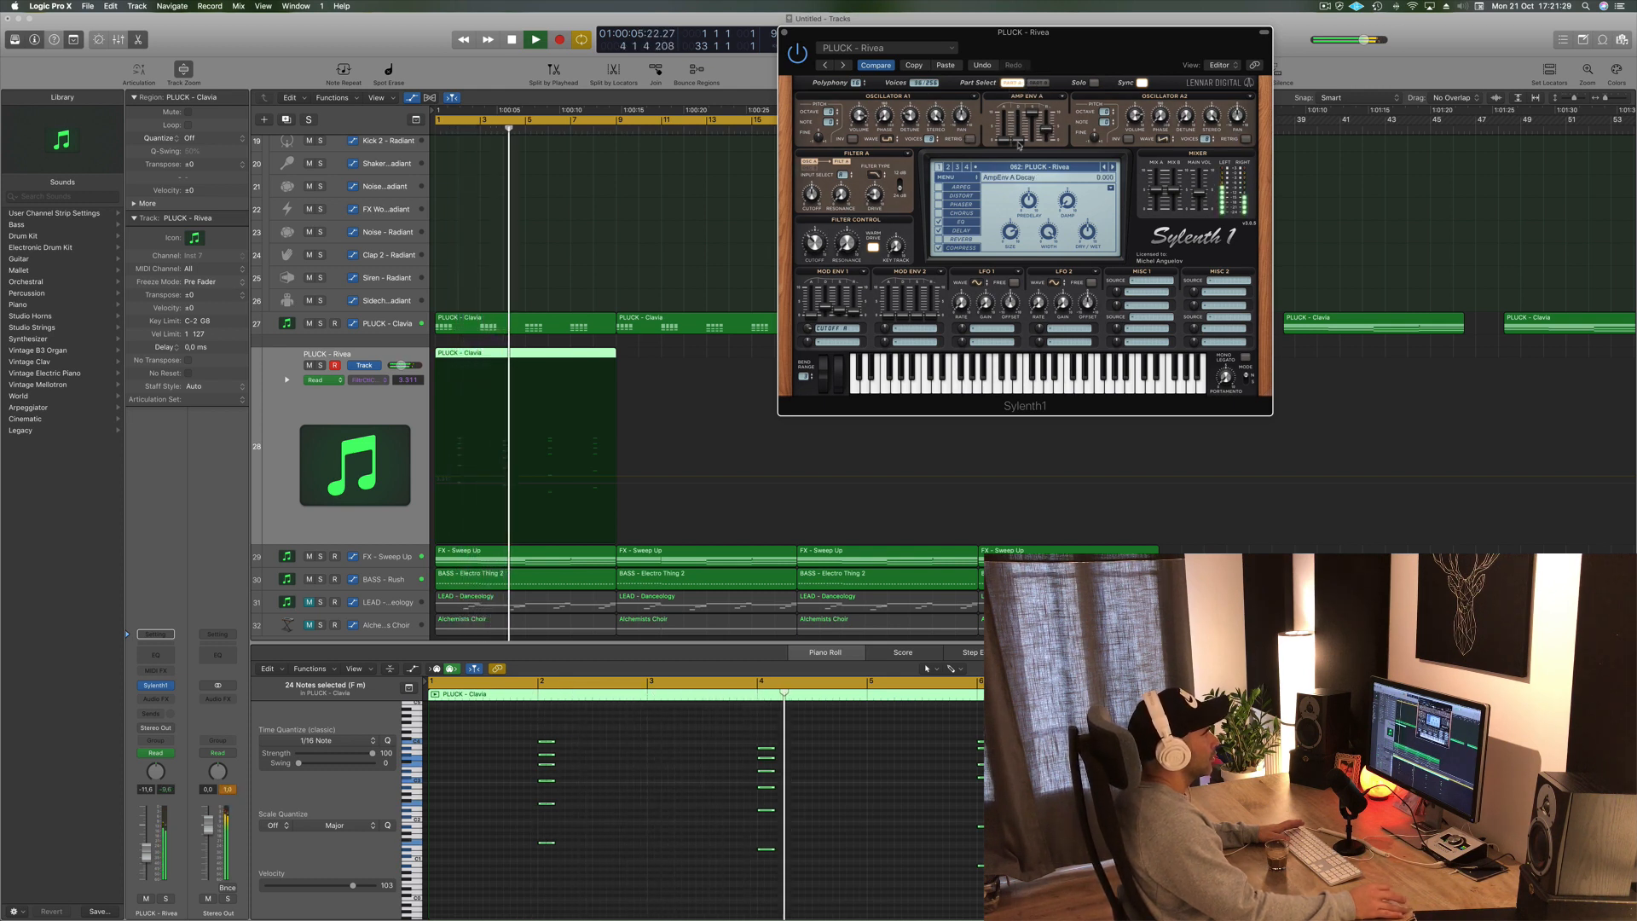
key("Return")
left_click_drag(1018, 134, 1018, 127)
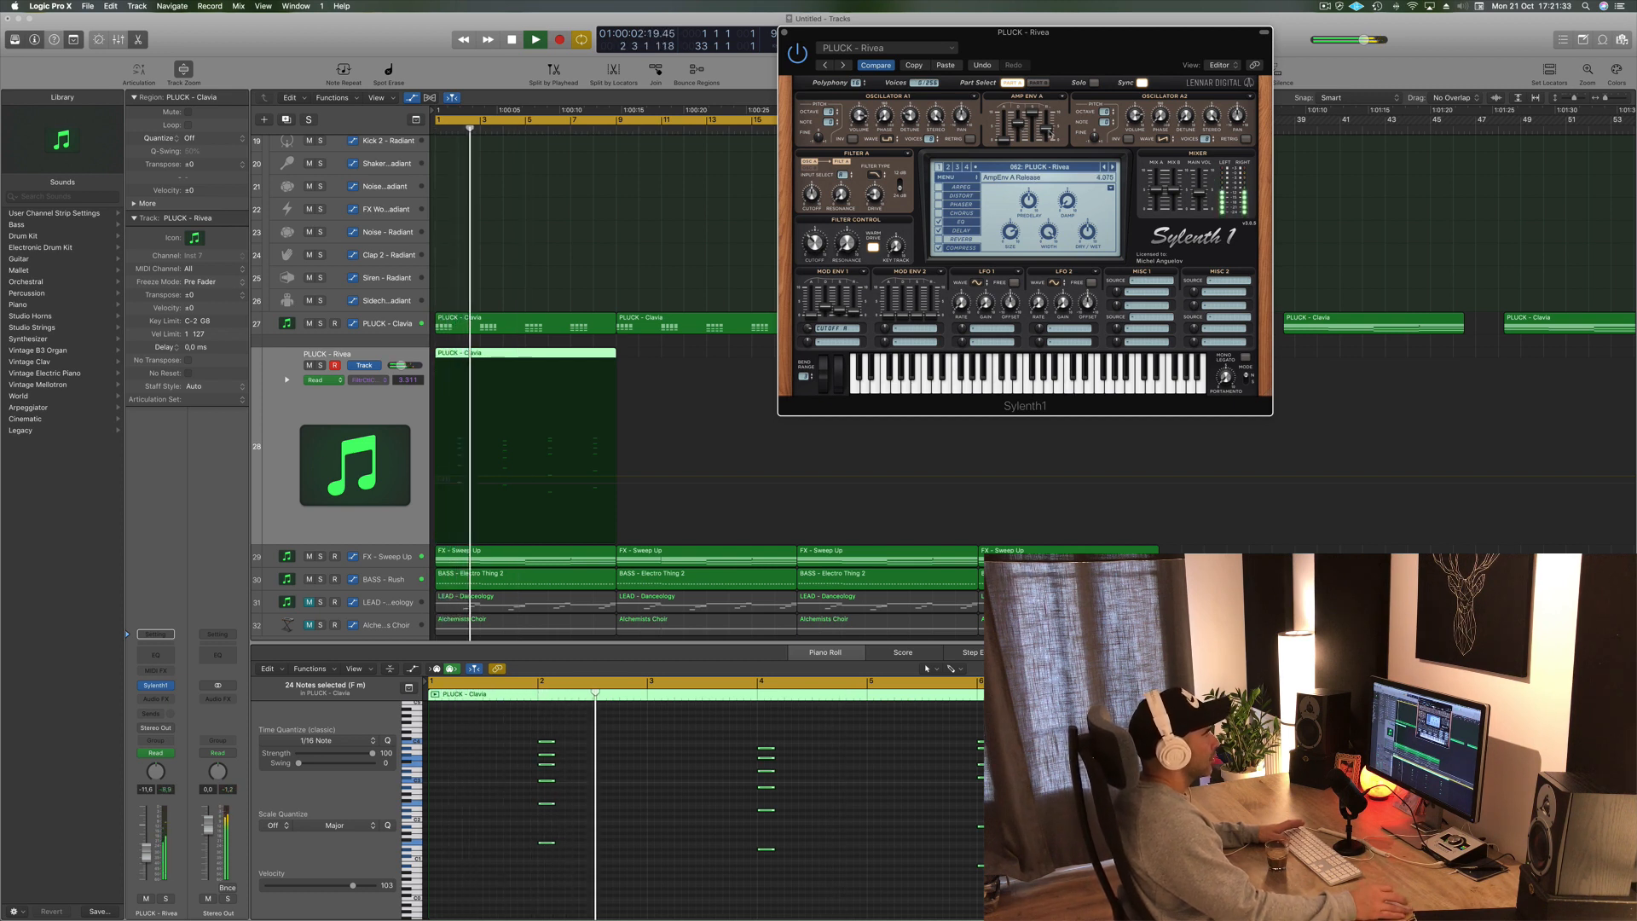
left_click(1036, 83)
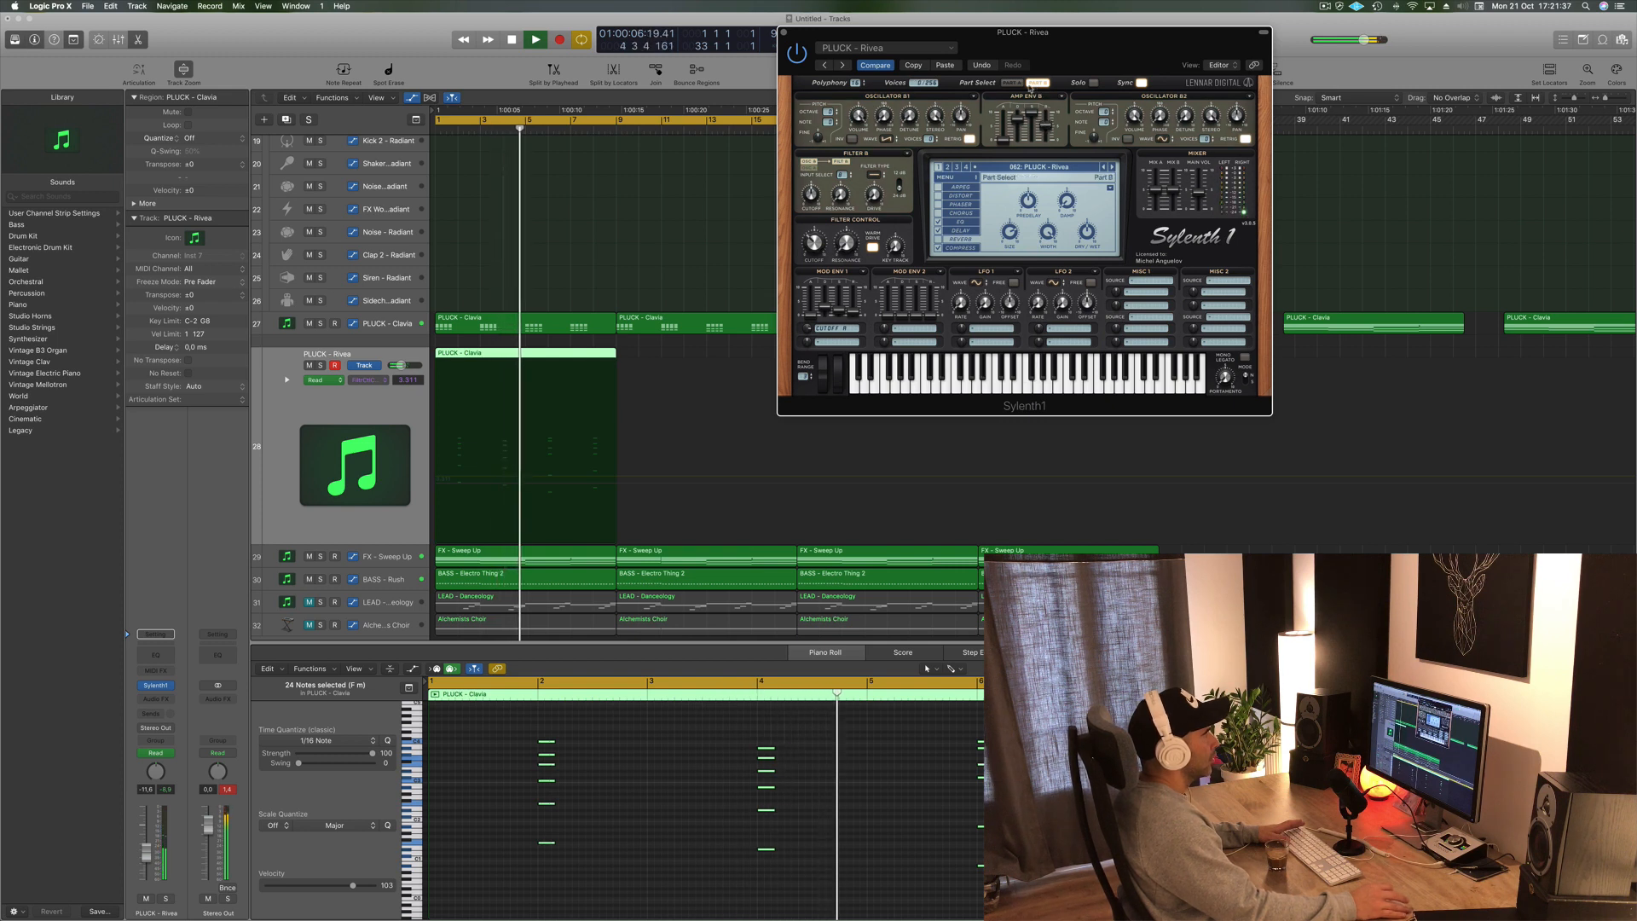
left_click(1011, 83)
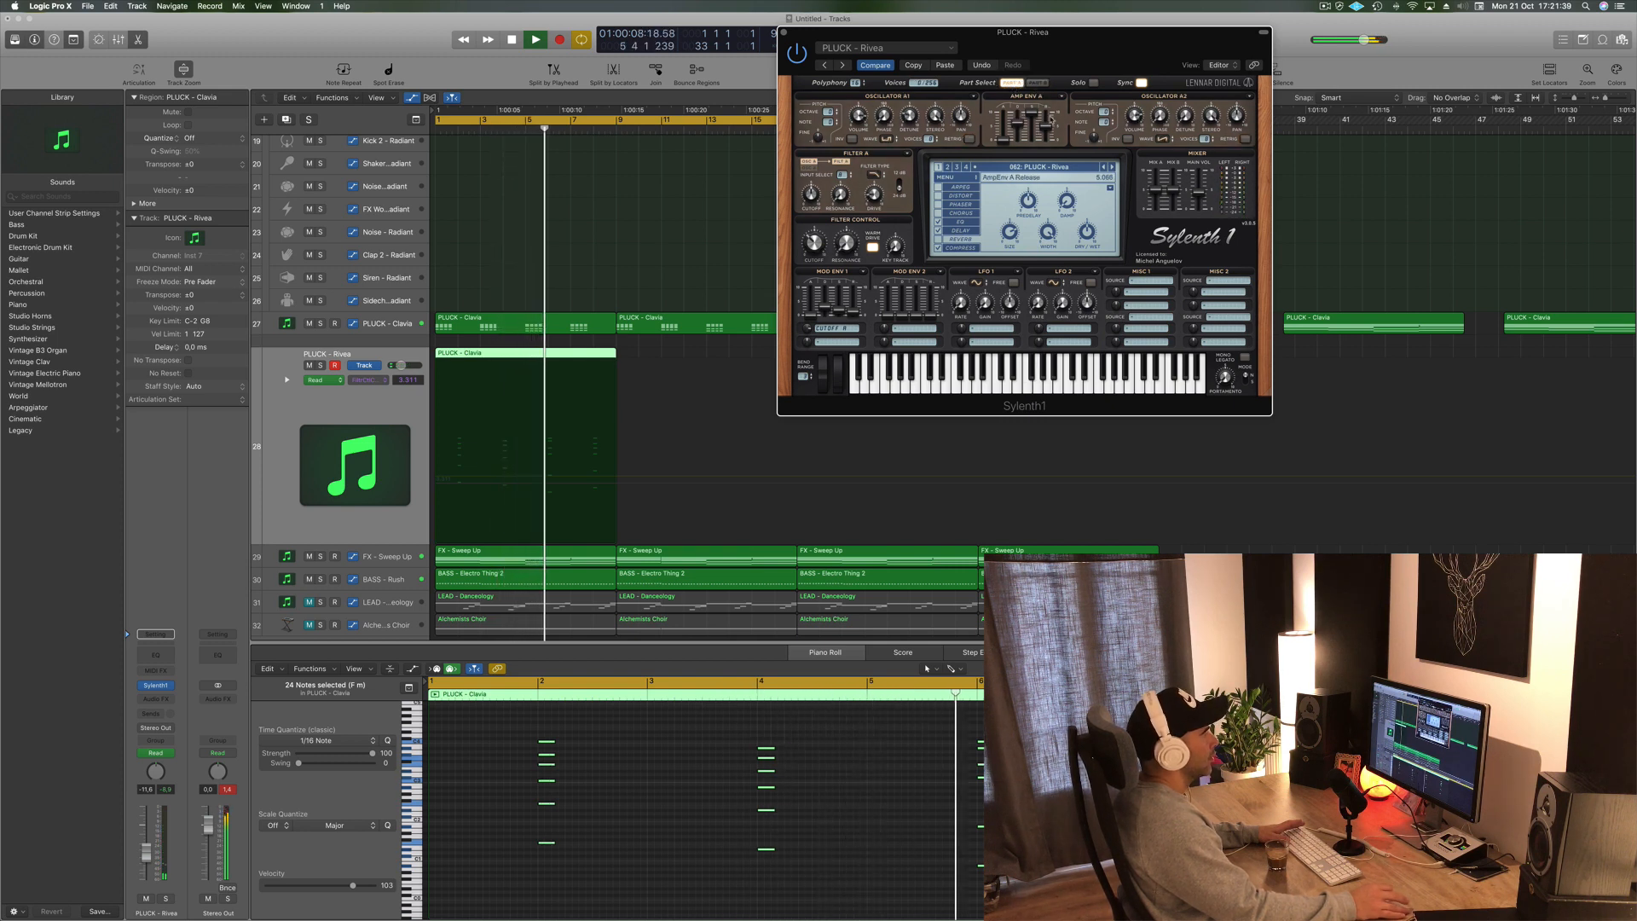
left_click_drag(1051, 124, 1051, 126)
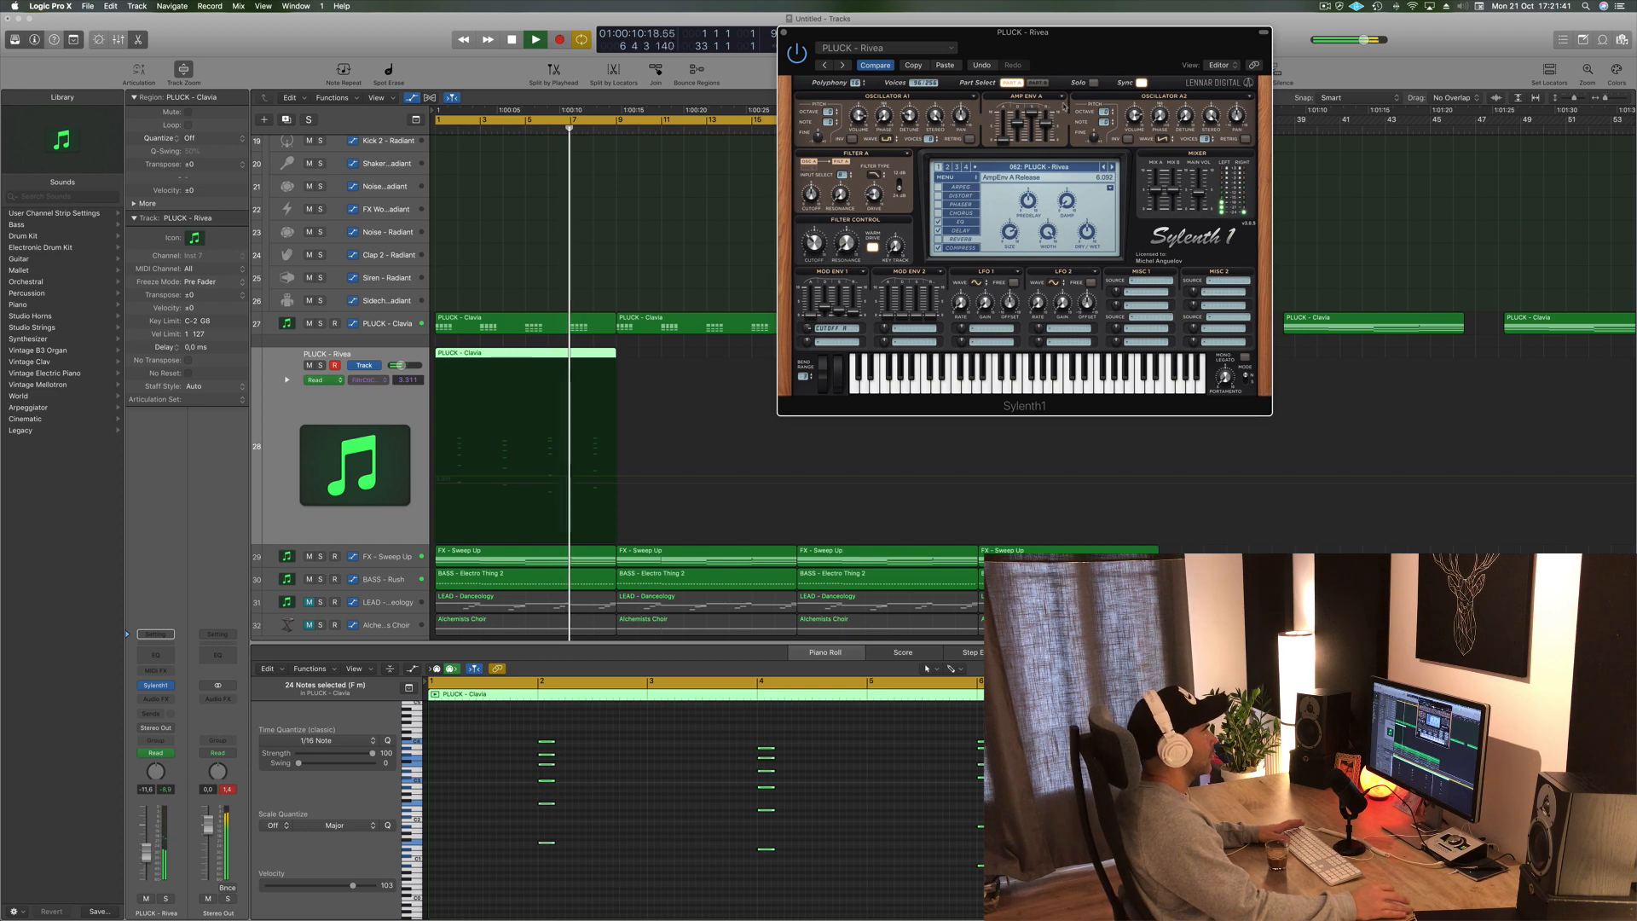
- Close the synth window and repeat the new pluck region to fill the arrangement up to bar 33
left_click(783, 32)
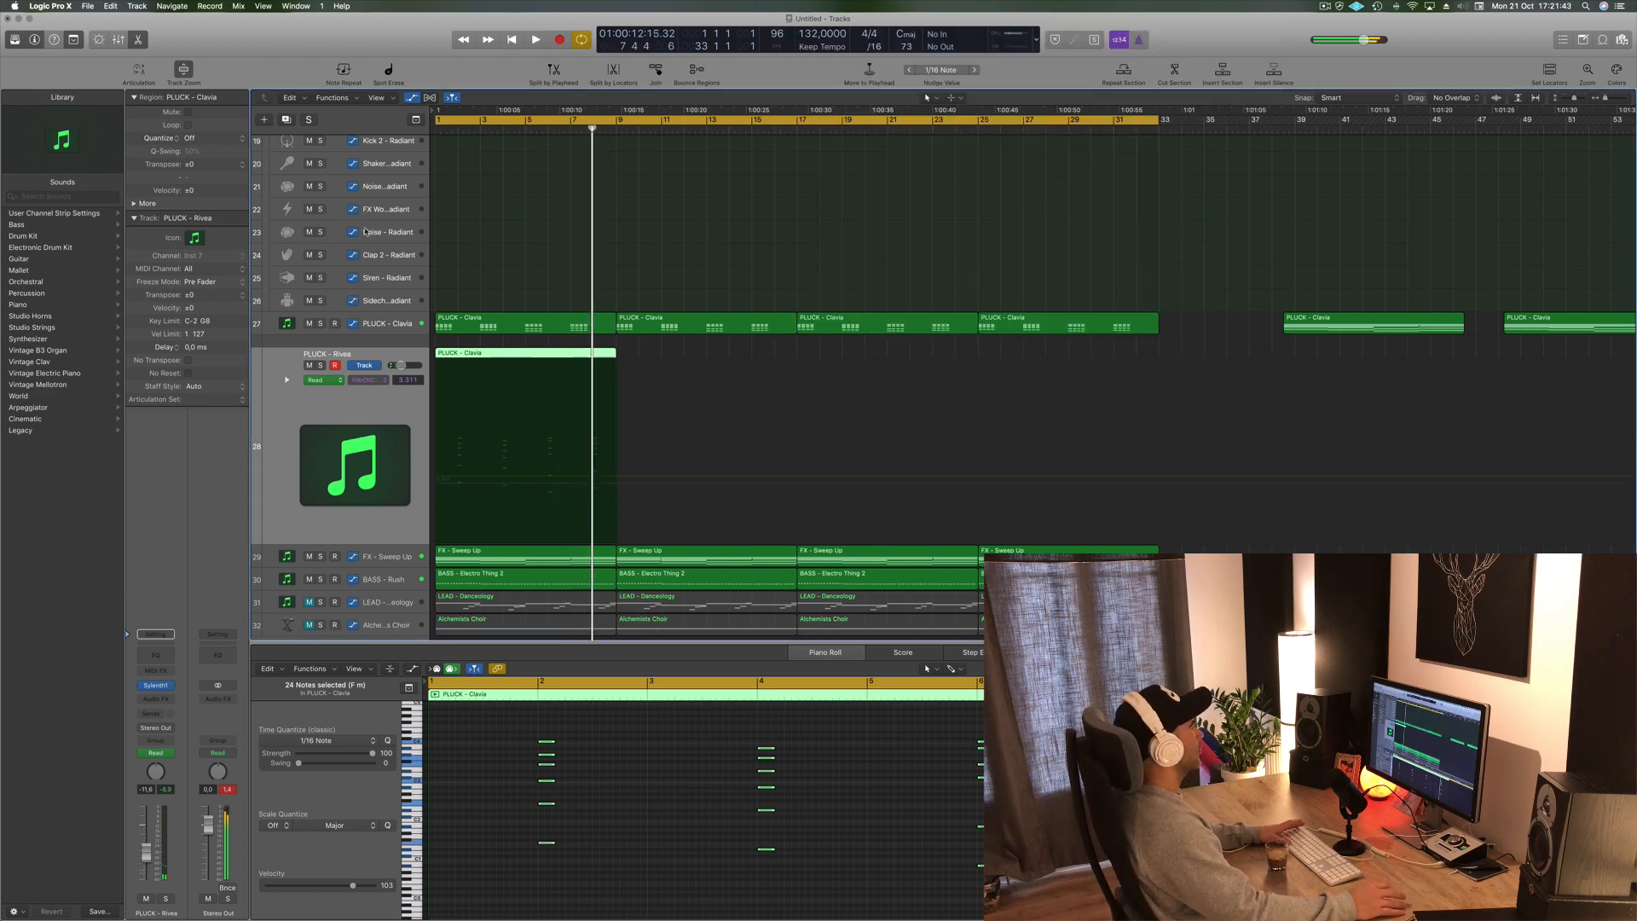
key("Return")
left_click_drag(517, 356, 912, 355)
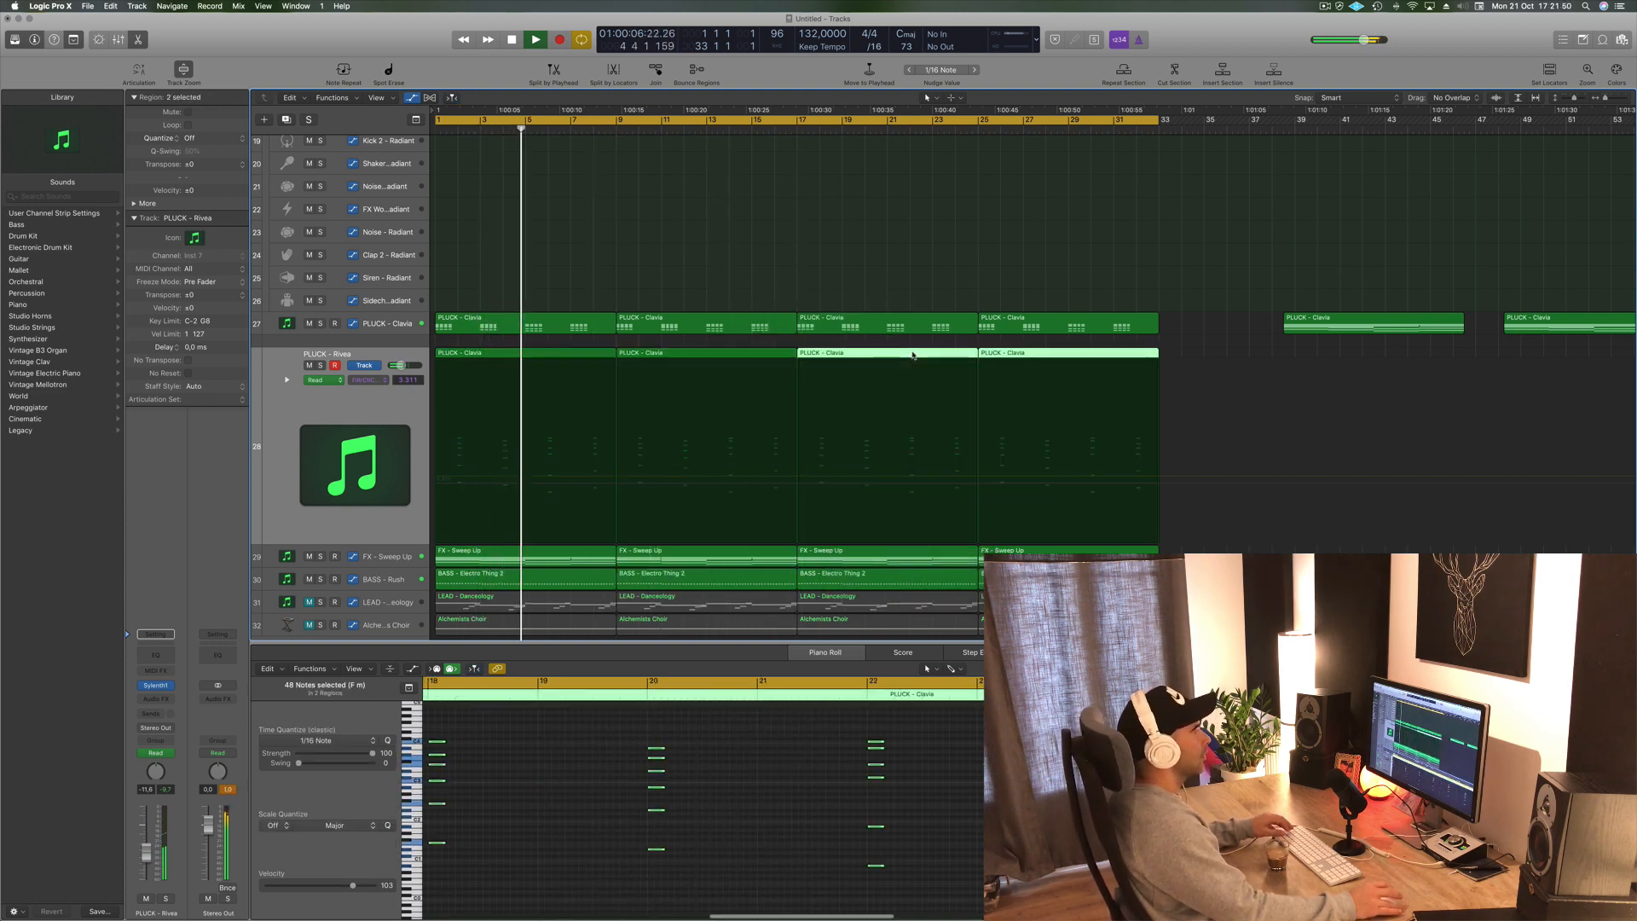
- Zoom out over the whole arrangement and play it back with the new pluck layer
left_click(1323, 6)
left_click(1251, 39)
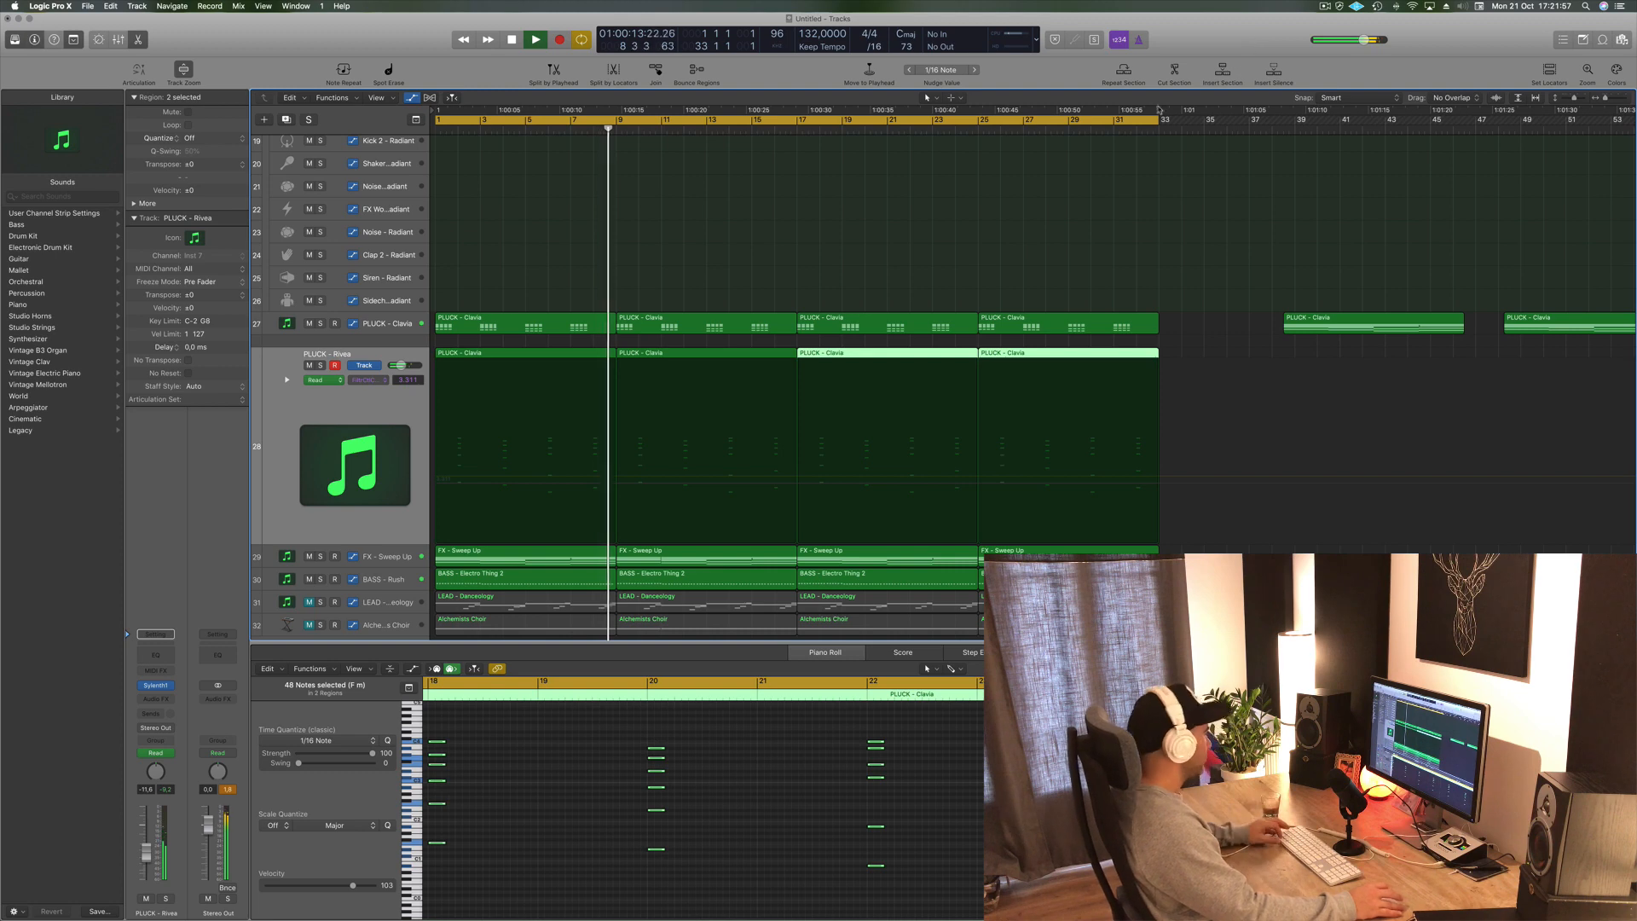
left_click(918, 255, "ctrl+alt")
scroll(715, 229, "down", 3)
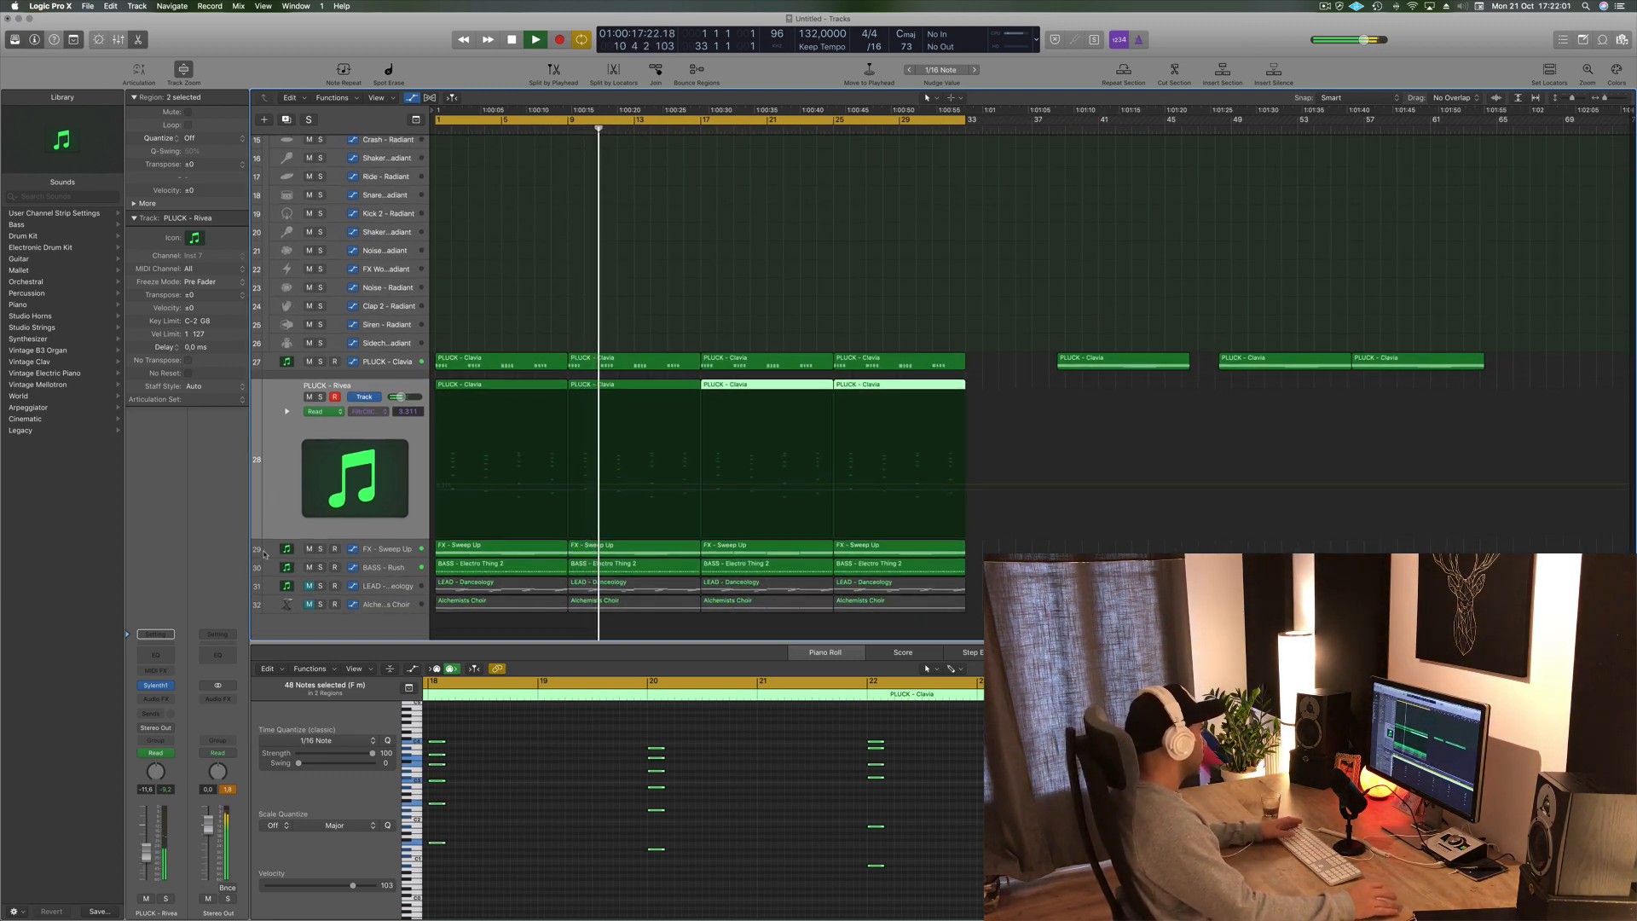
key("space")
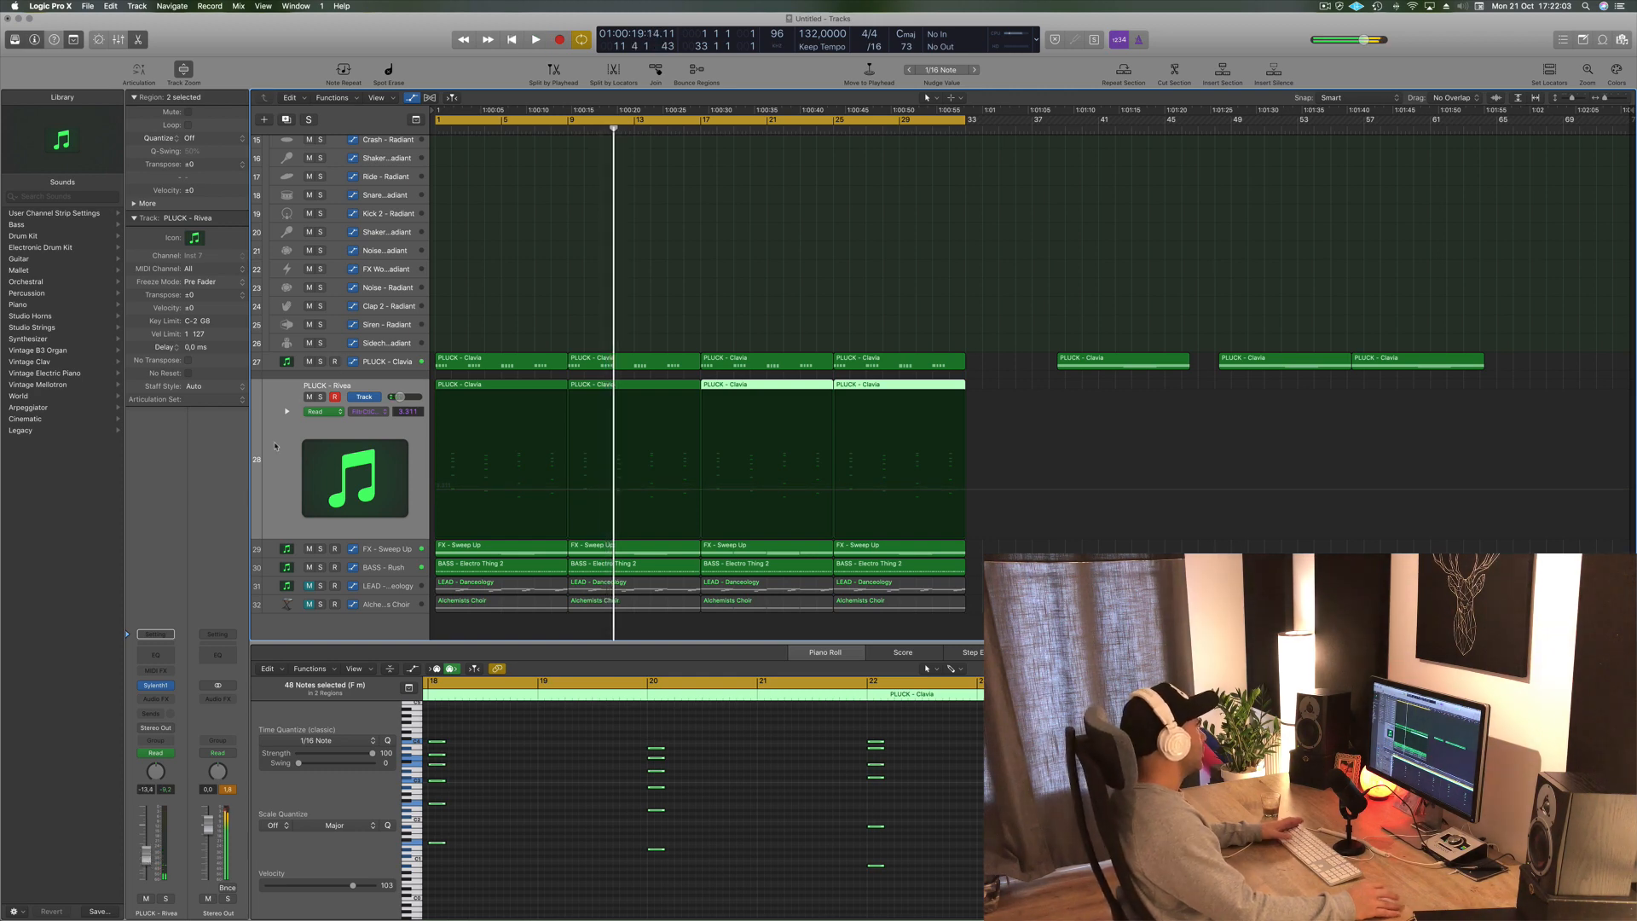
- Add a new software instrument track and copy the Rivea track's pluck regions onto it
left_click(281, 465)
left_click(285, 121)
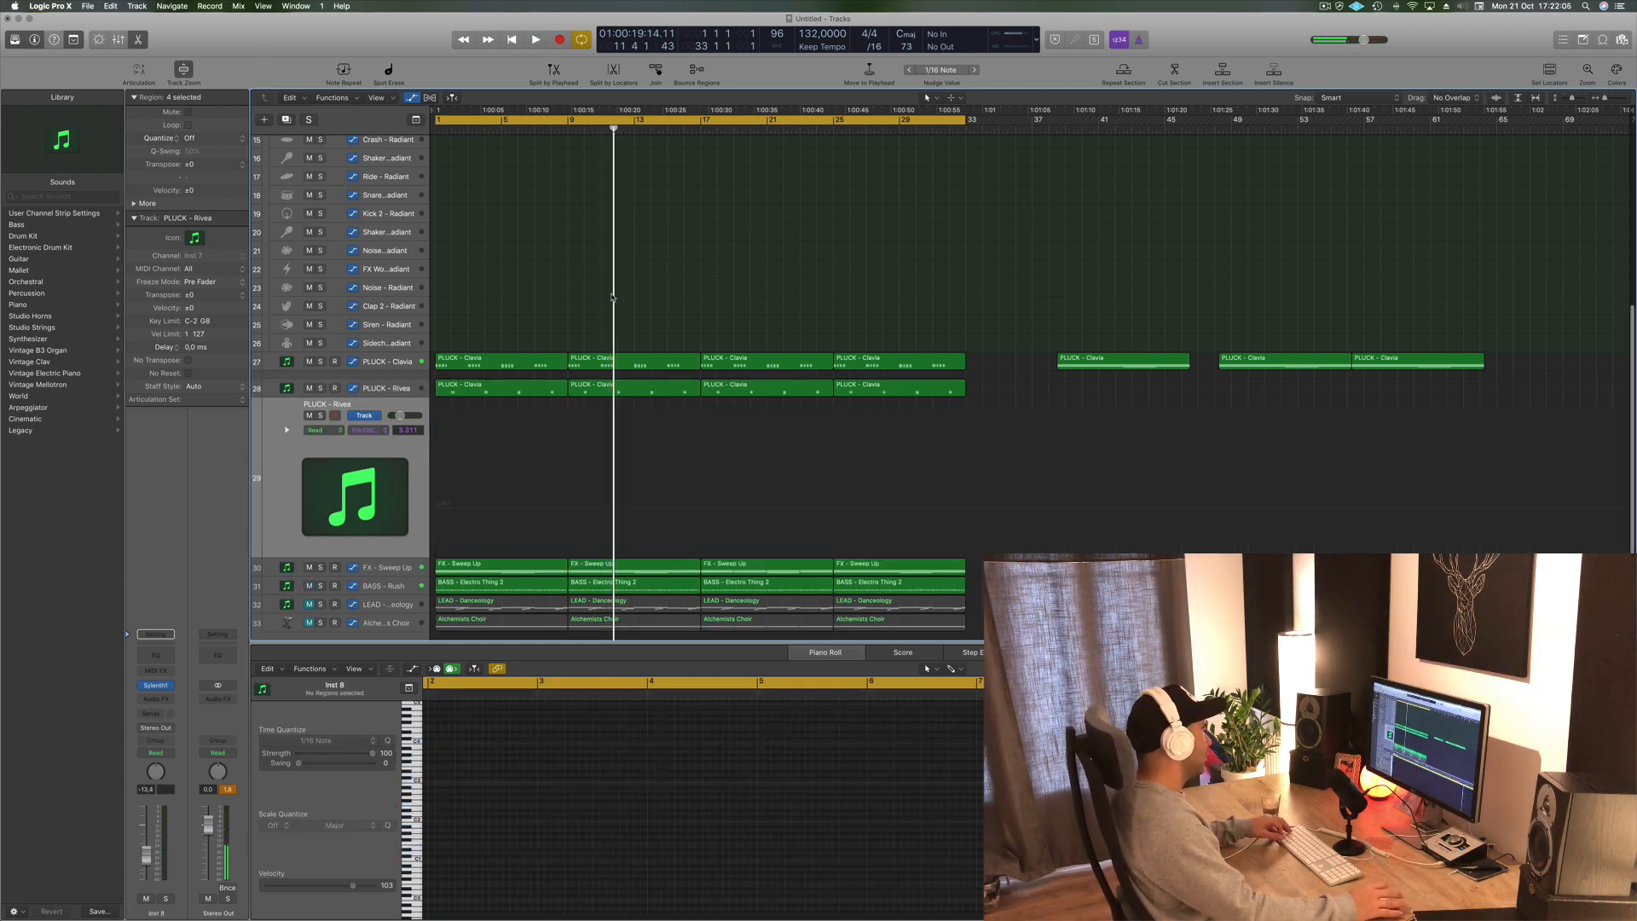
left_click_drag(695, 402, 837, 398)
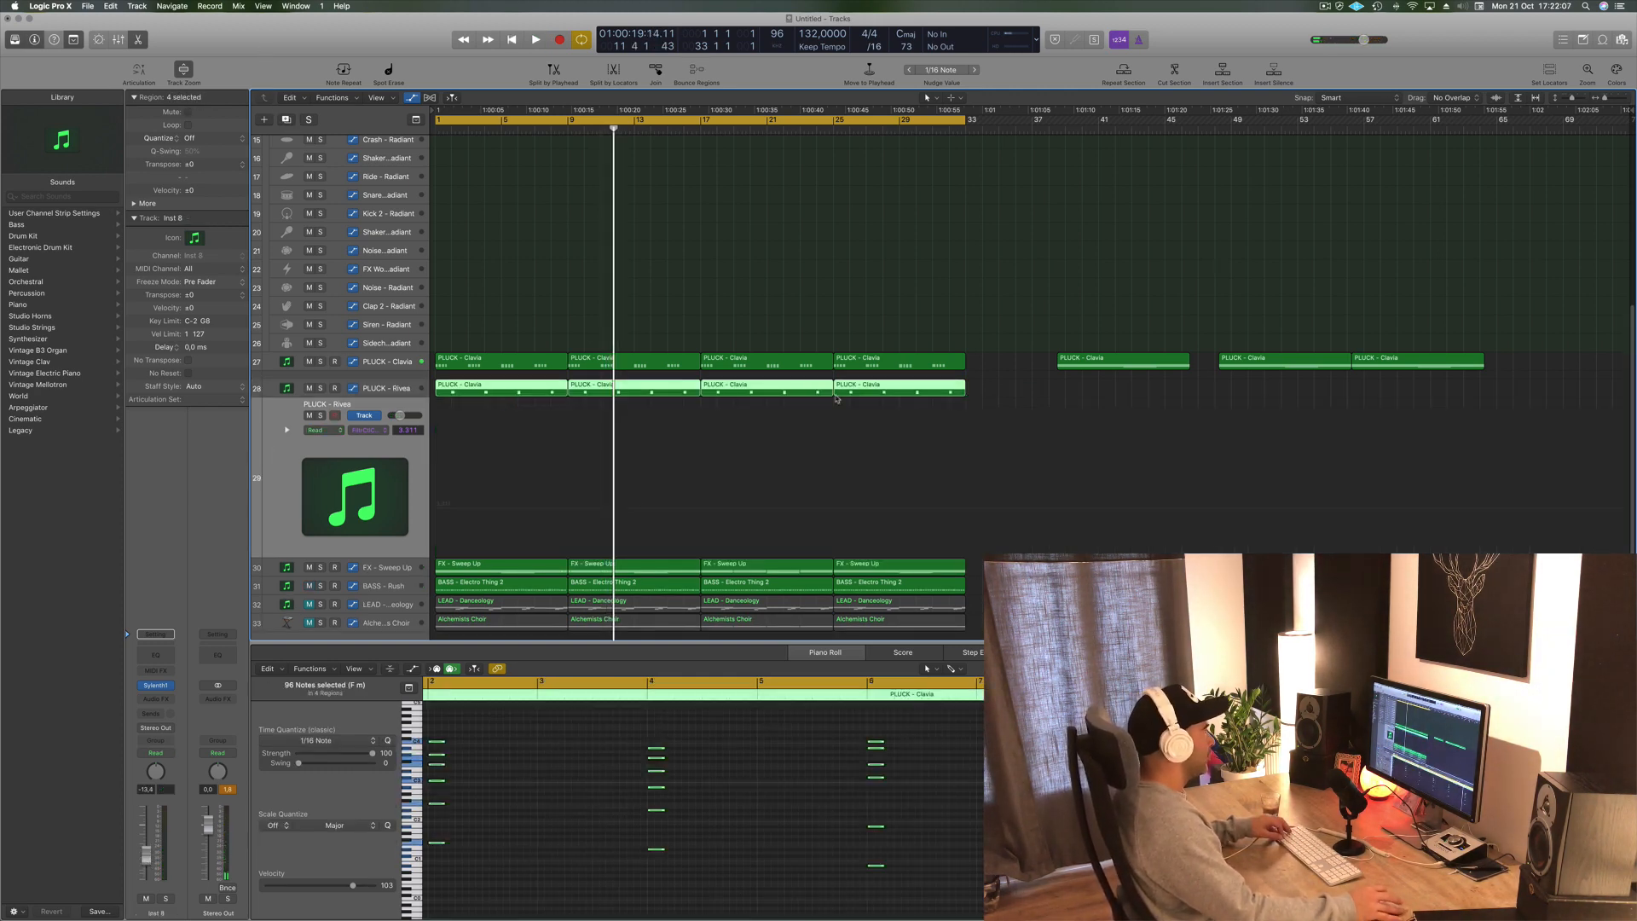
left_click_drag(522, 390, 523, 413)
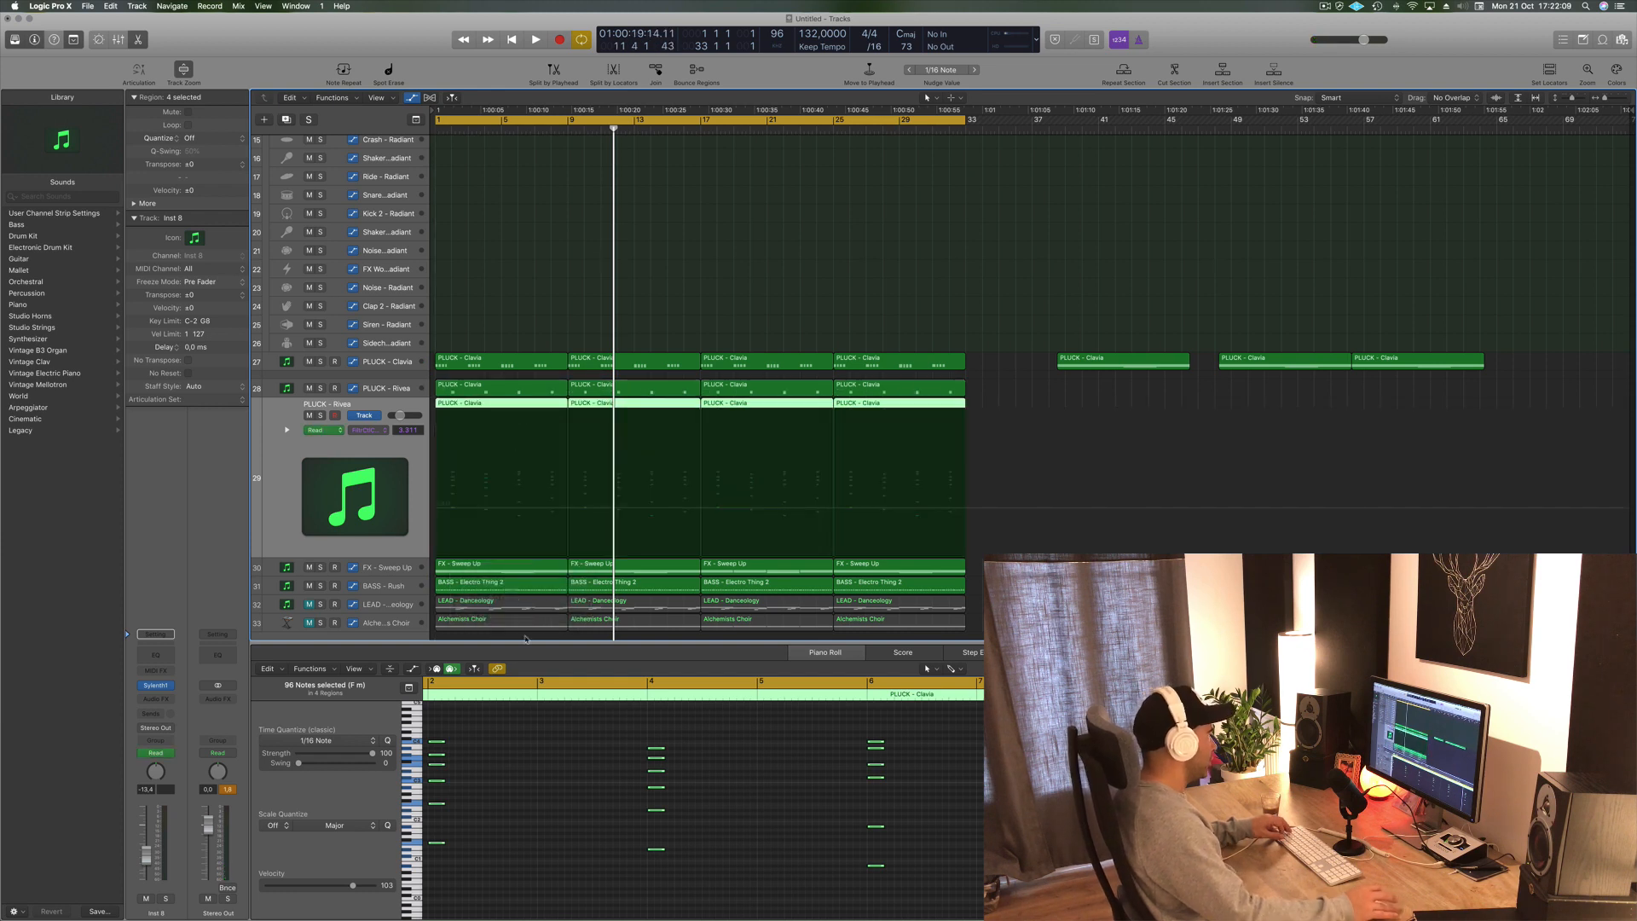
- Move all the copied notes two beats later in the piano roll and play the section to audition it
left_click(514, 843)
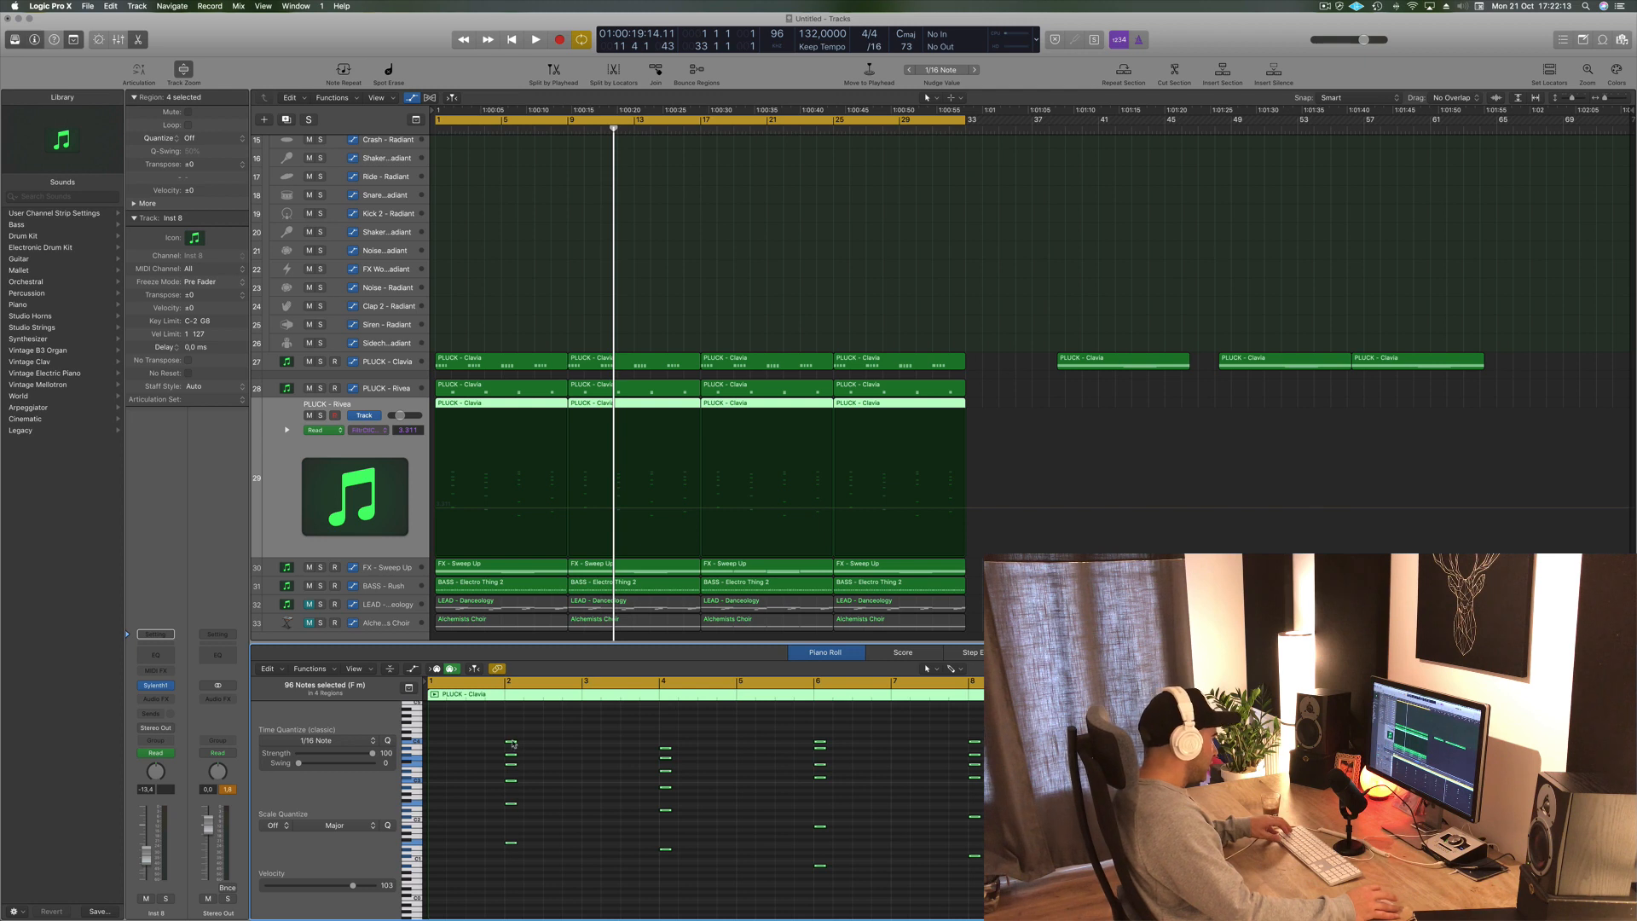
left_click_drag(512, 743, 548, 746)
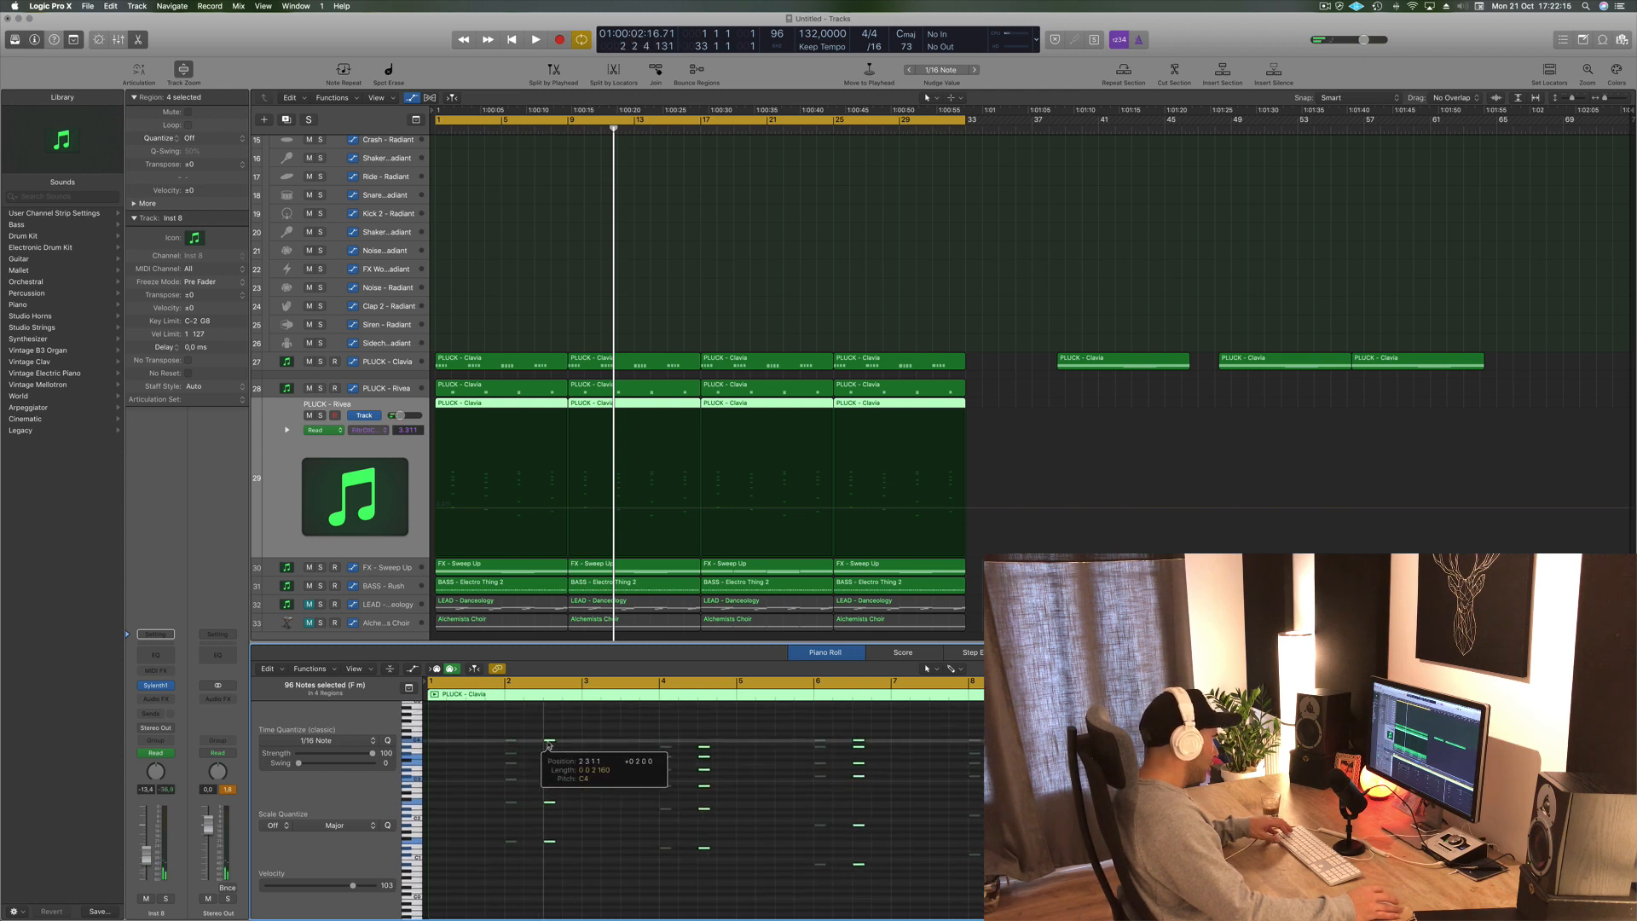
key("space")
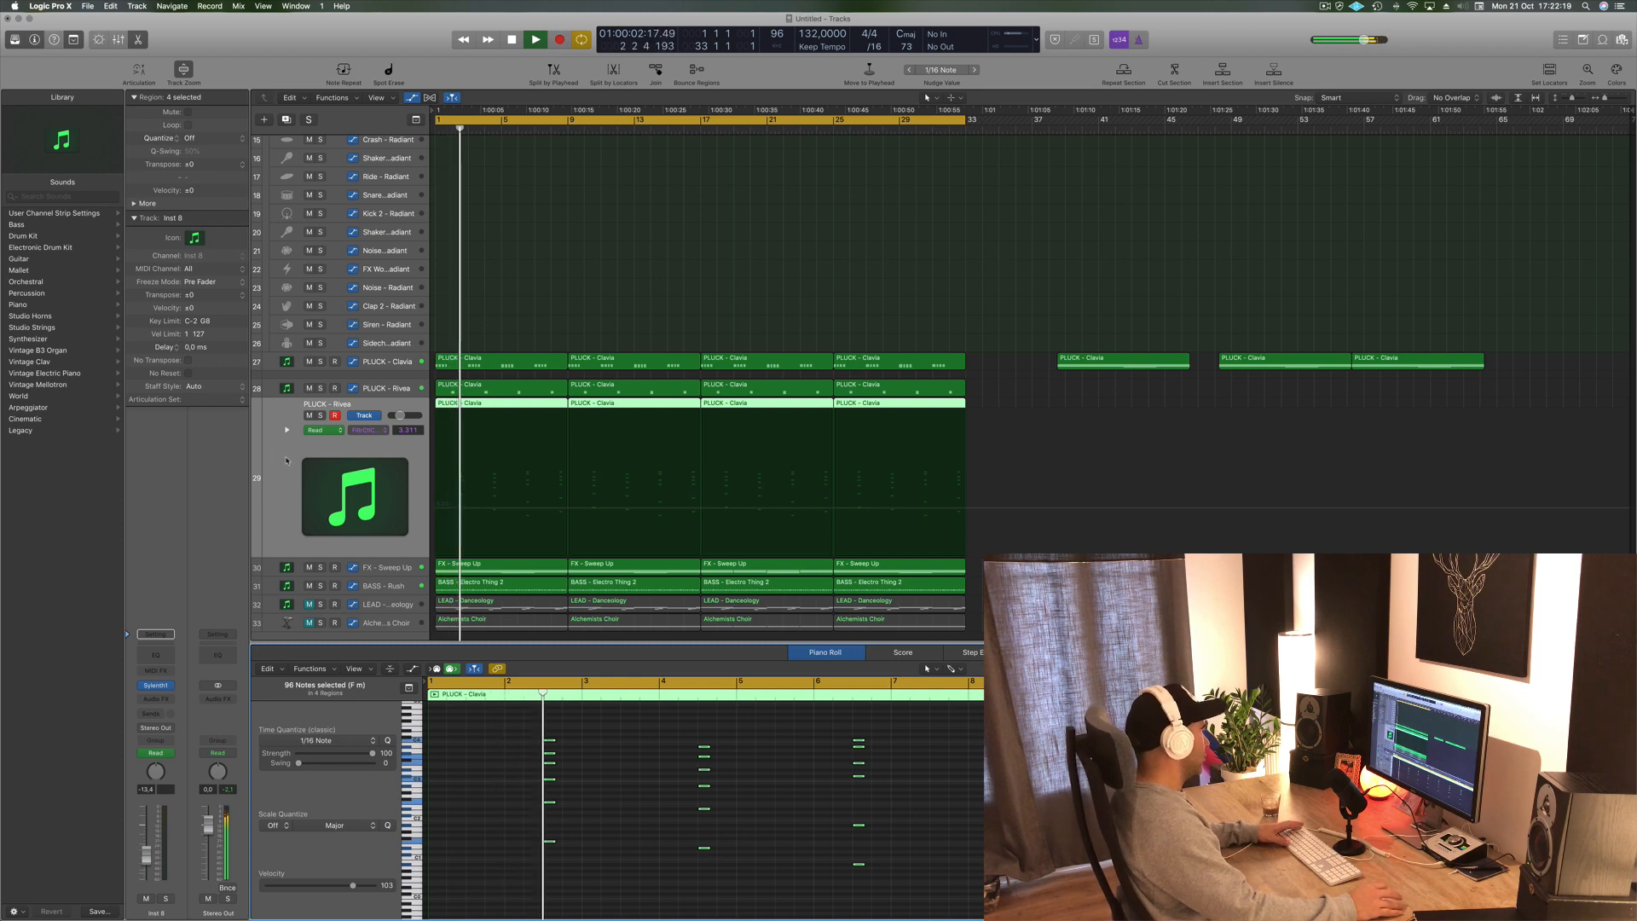
key("space")
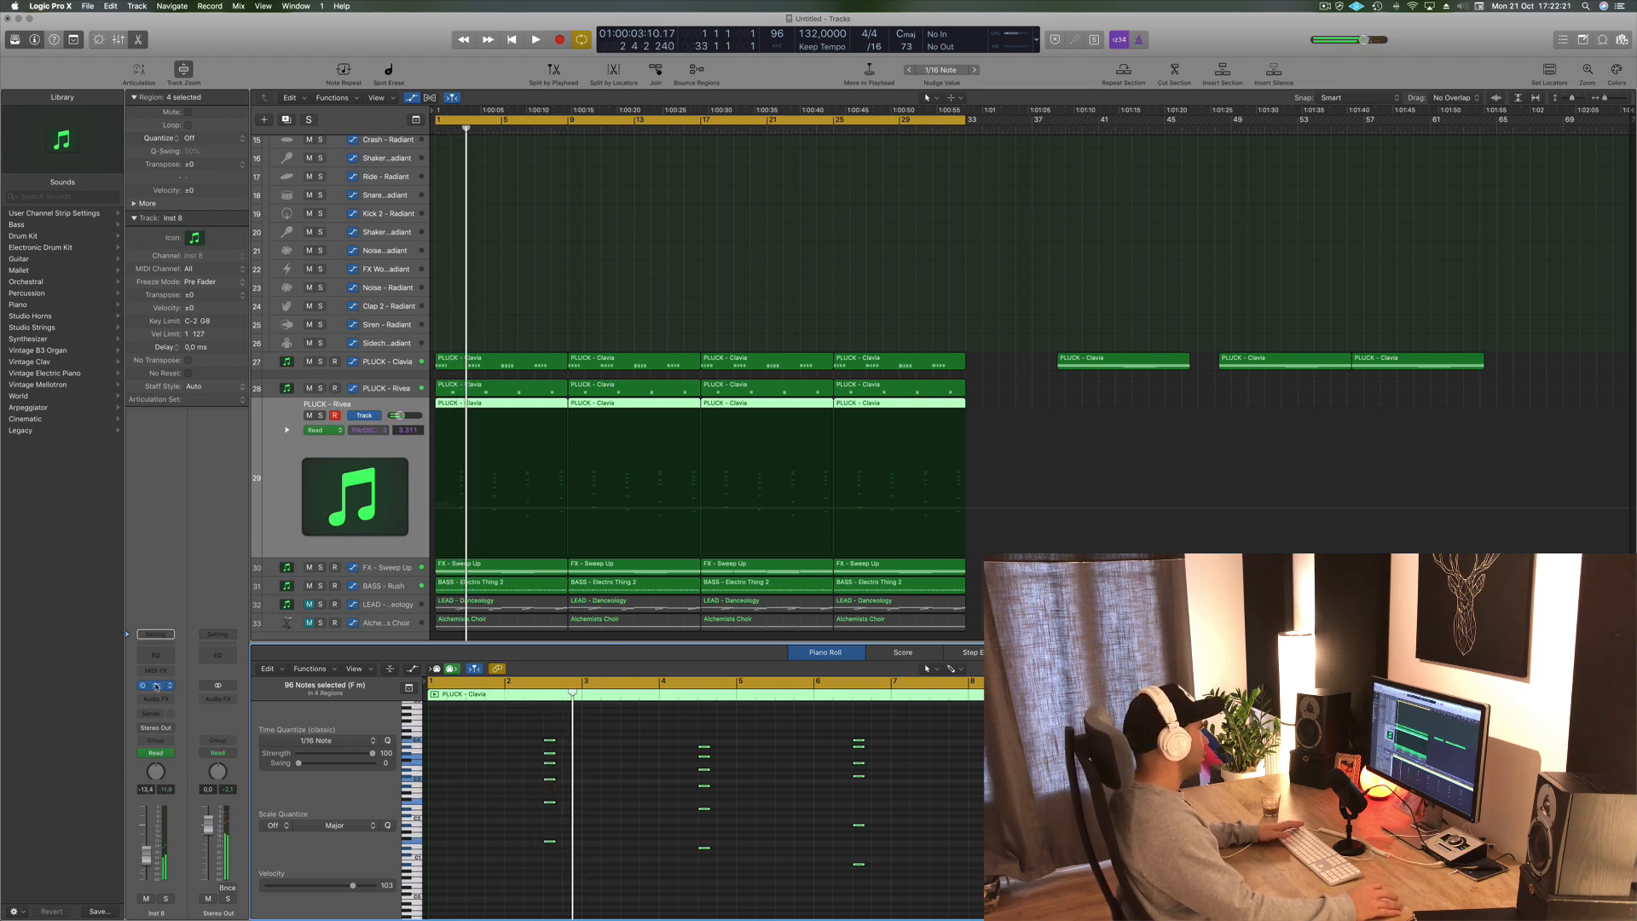
- Open the new track's Sylenth1 instrument and audition bass presets starting from BASS - #ABGT during playback
left_click(156, 686)
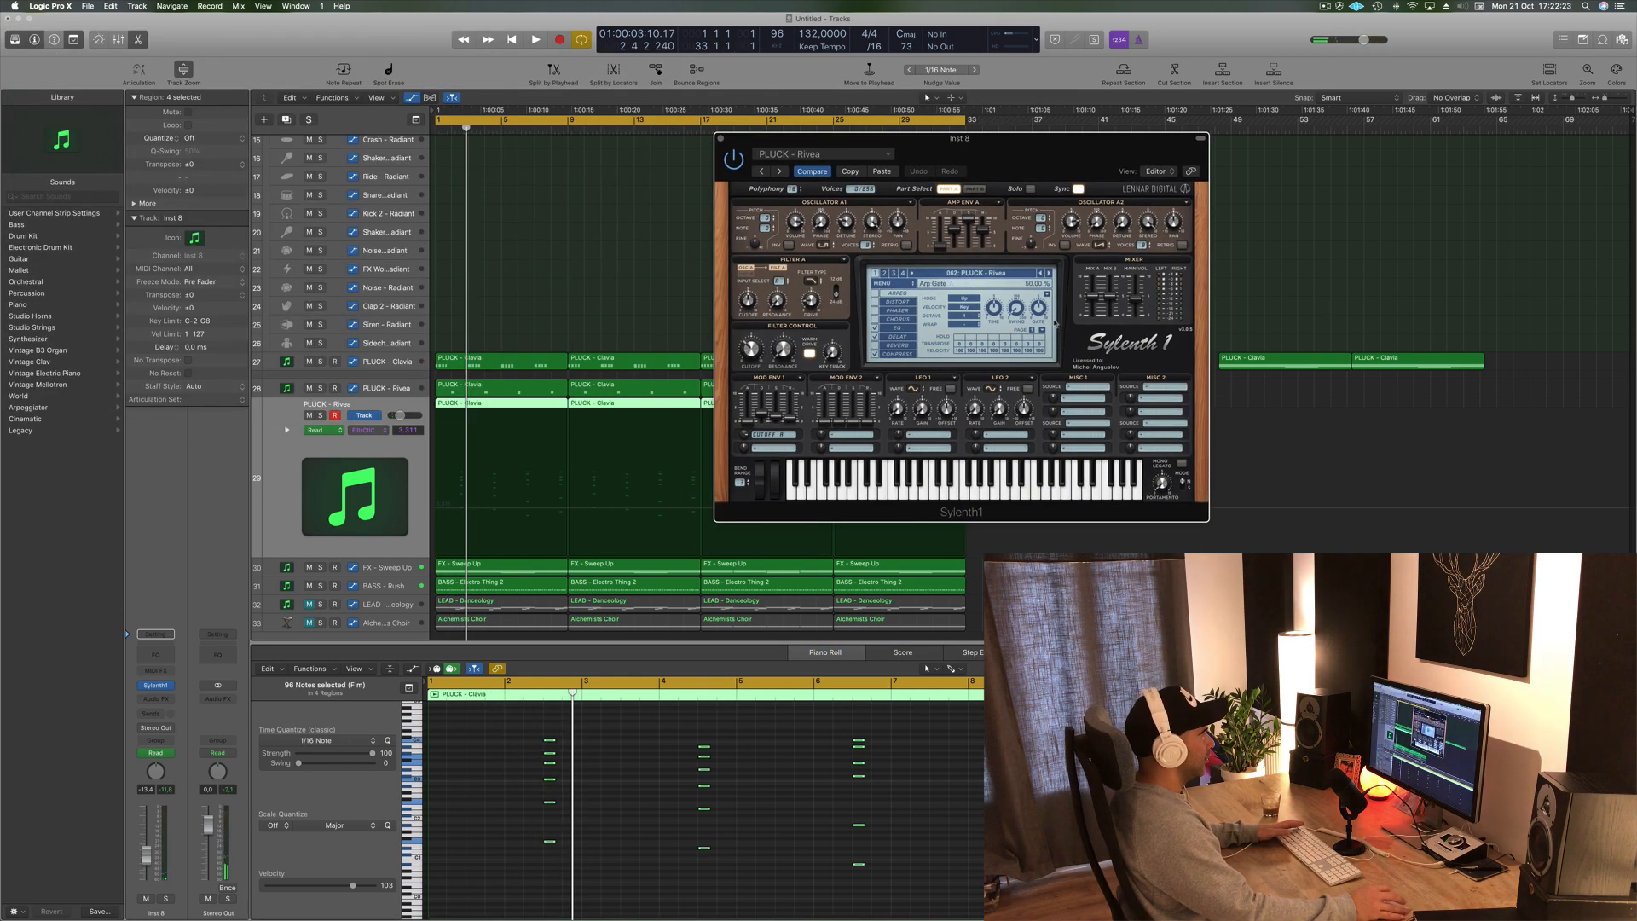
left_click(1014, 275)
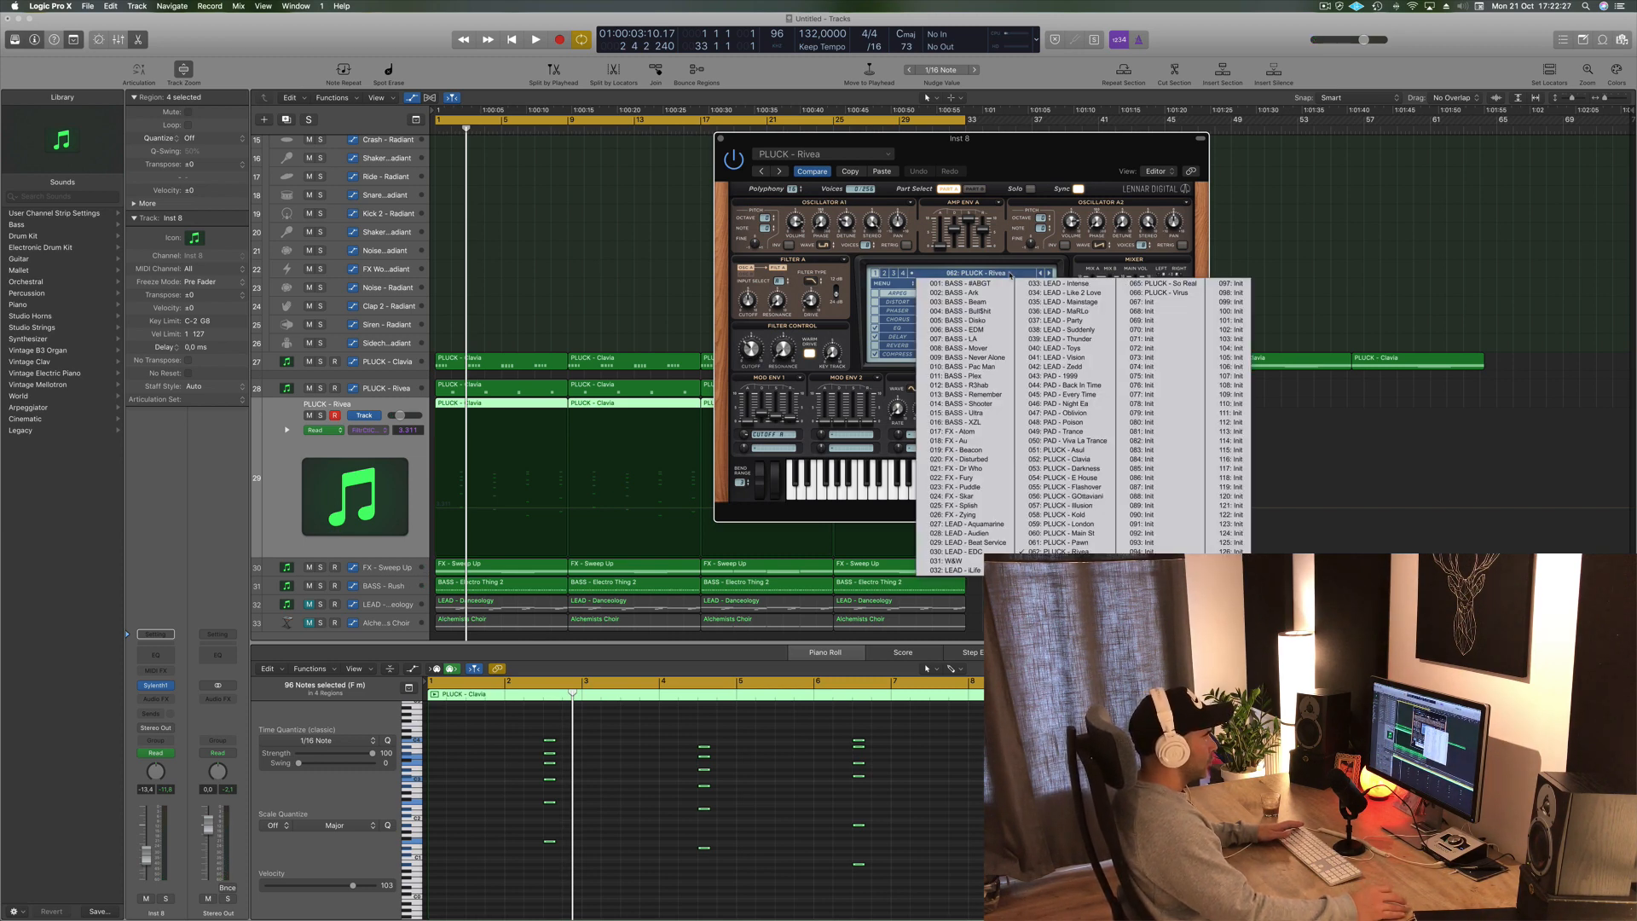
left_click(995, 284)
key("space")
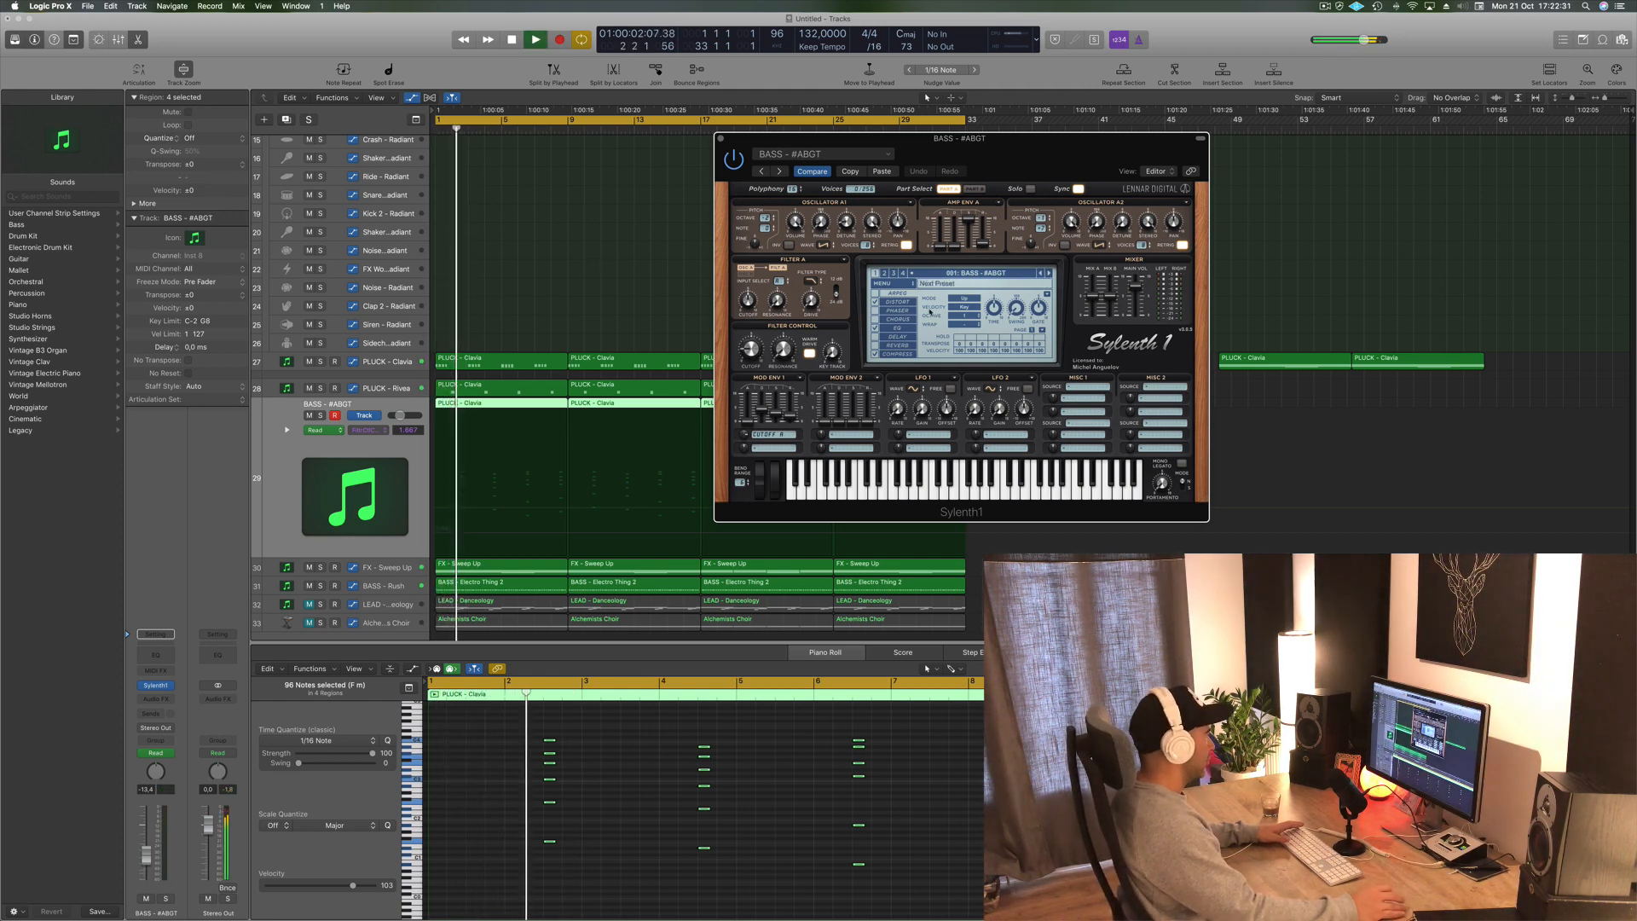
left_click(1049, 273)
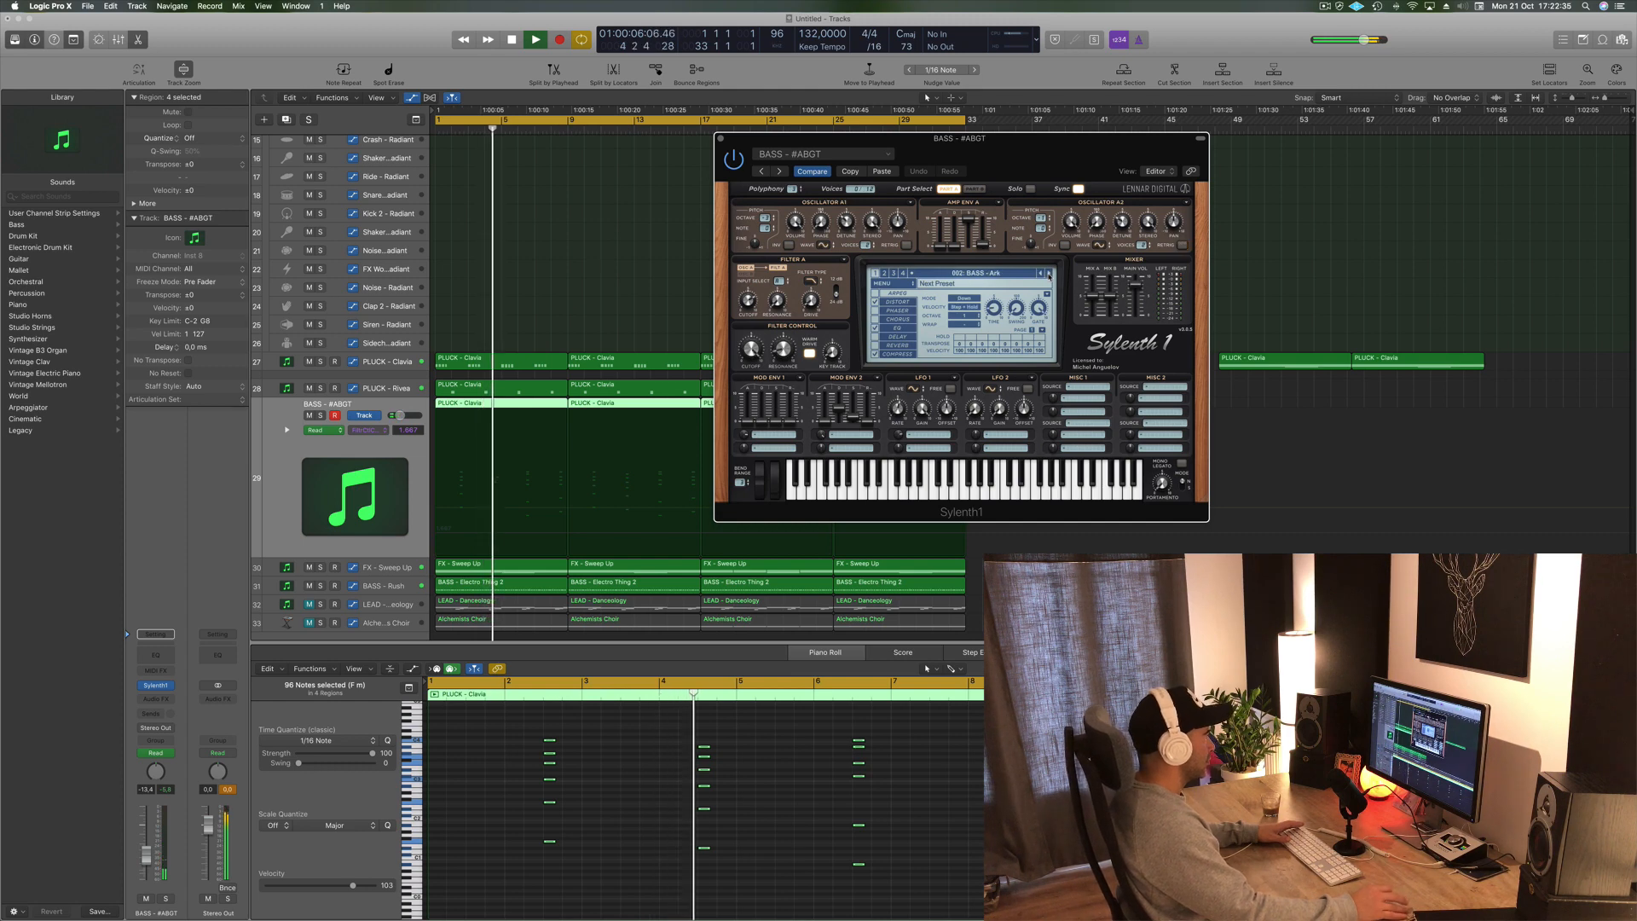
left_click(1048, 274)
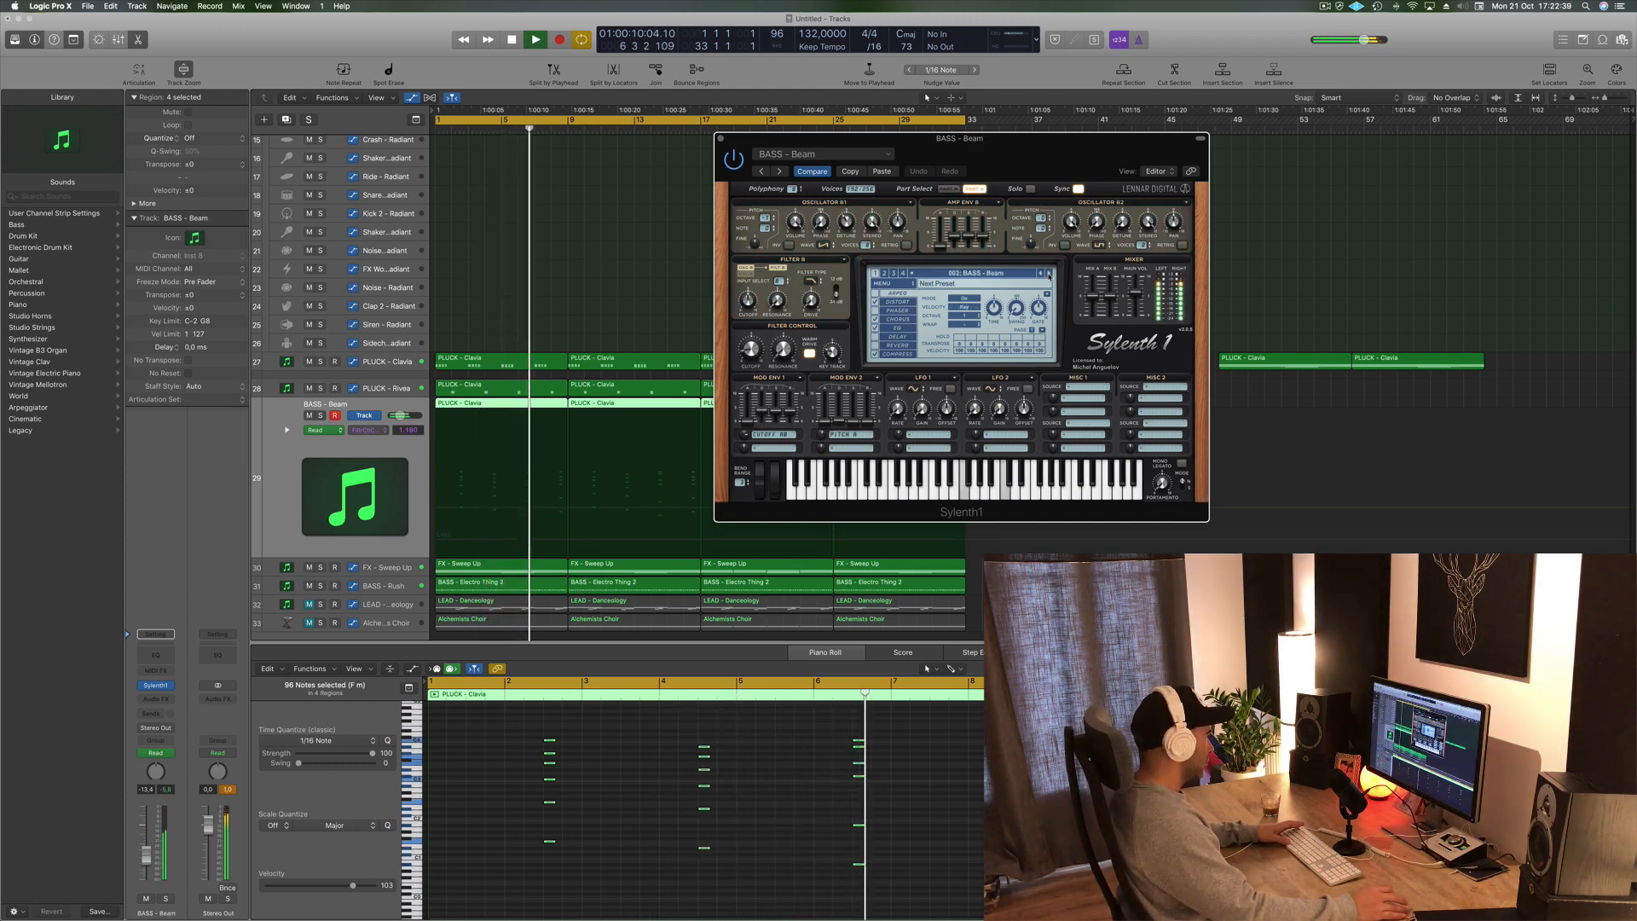
left_click(1049, 274)
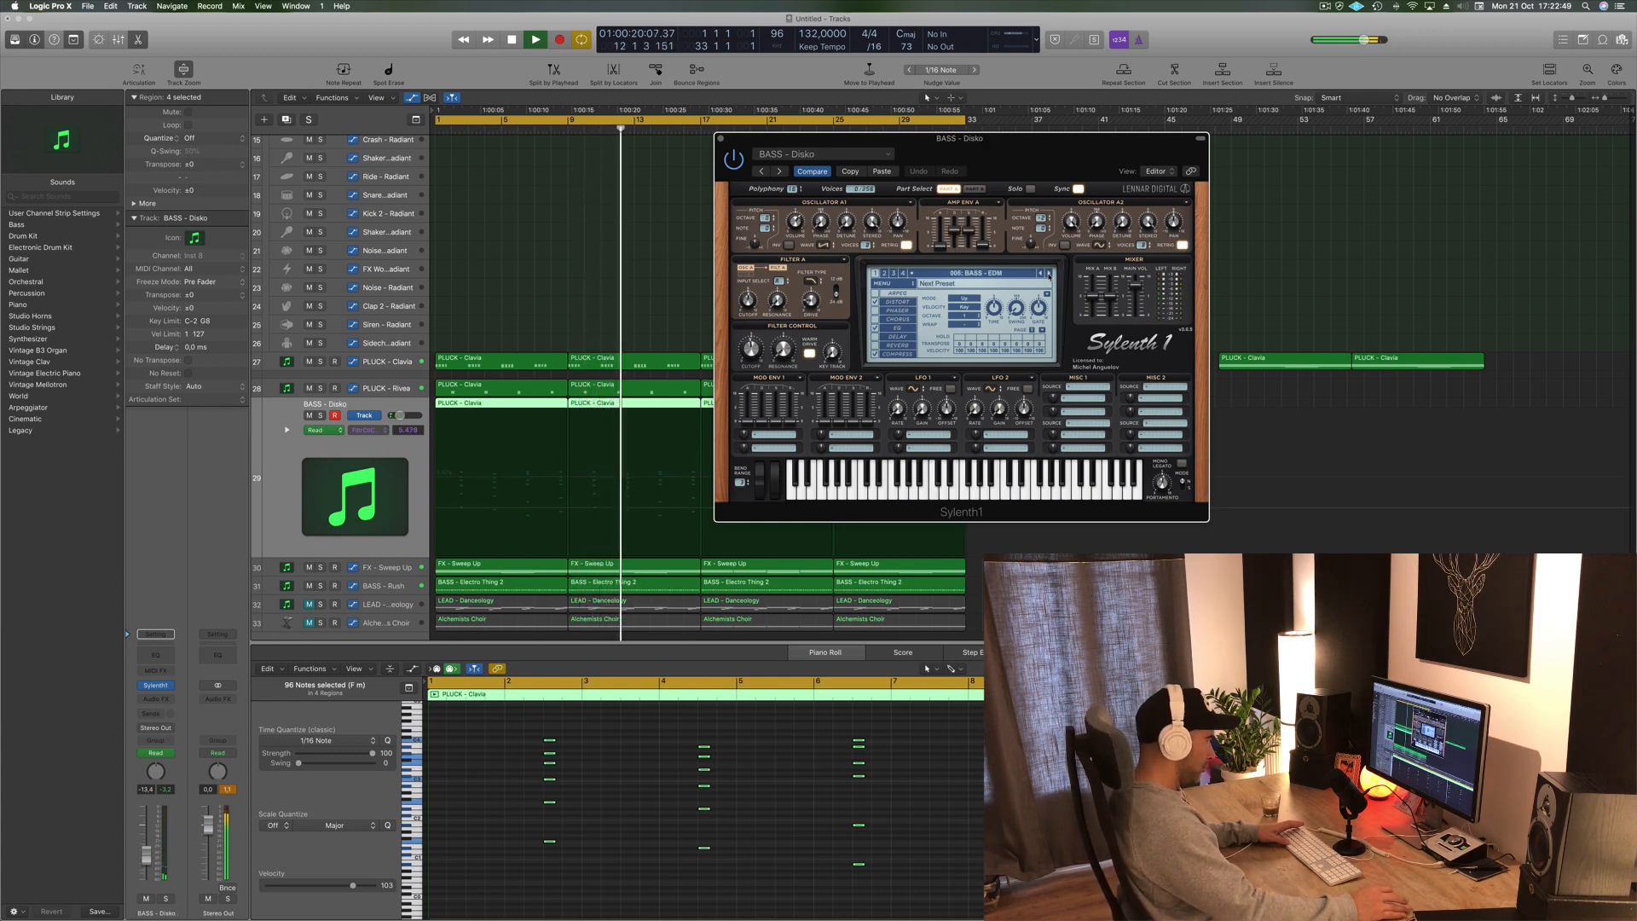
left_click(1048, 274)
left_click(1049, 274)
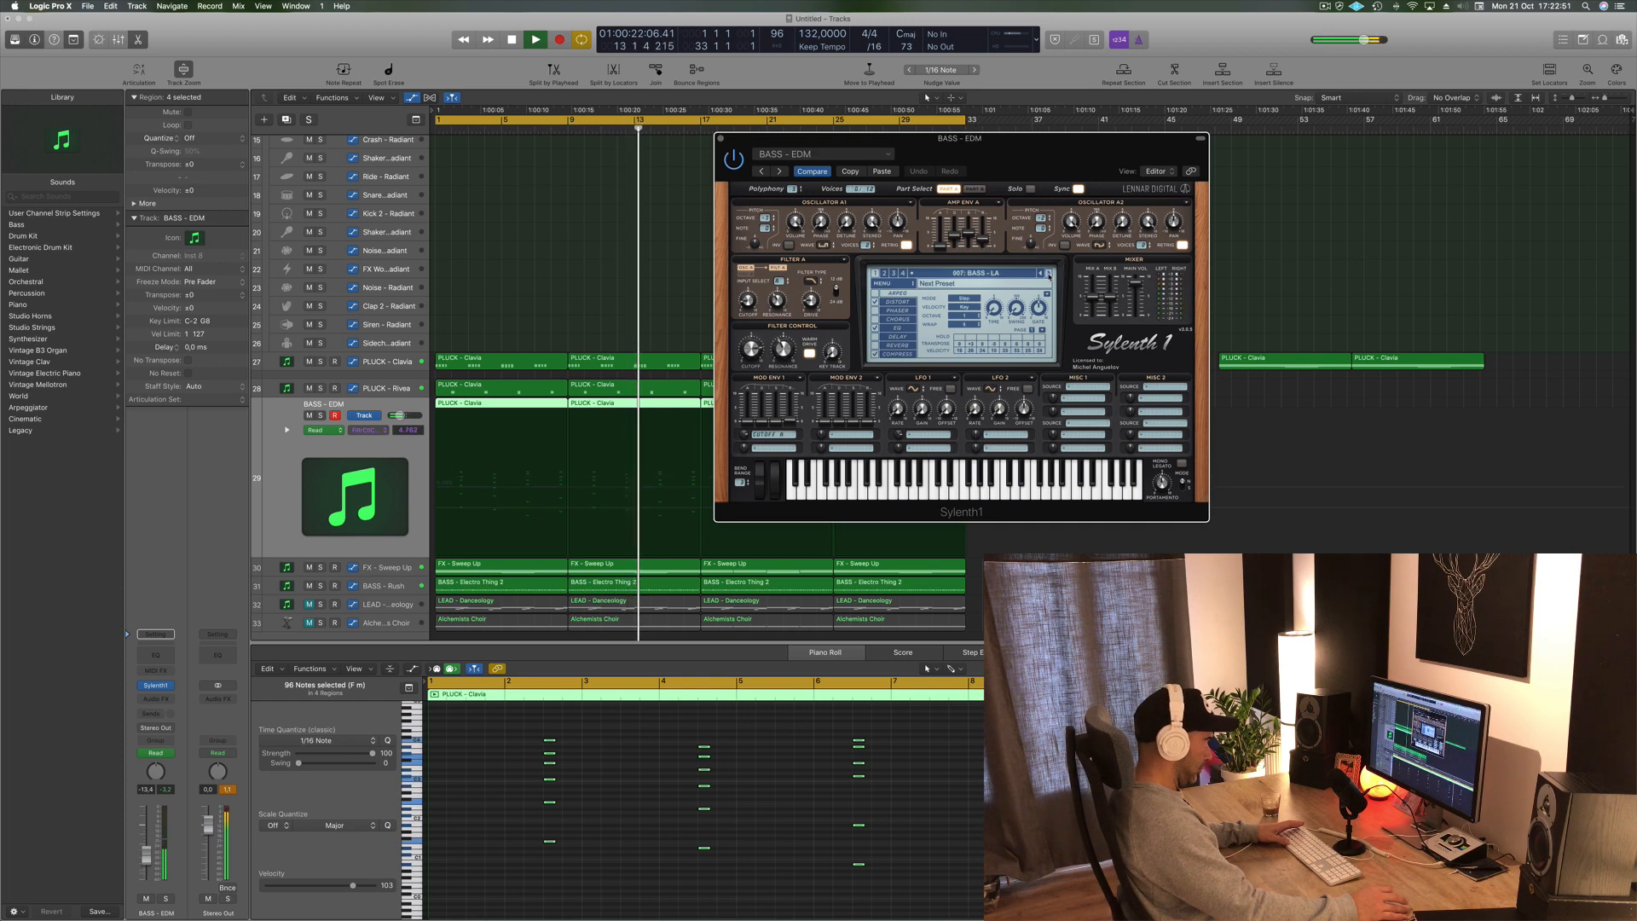
left_click(1049, 274)
- Load the PAD - 1999 preset from the preset list, then step forward to the PAD - Every Time preset
left_click(991, 274)
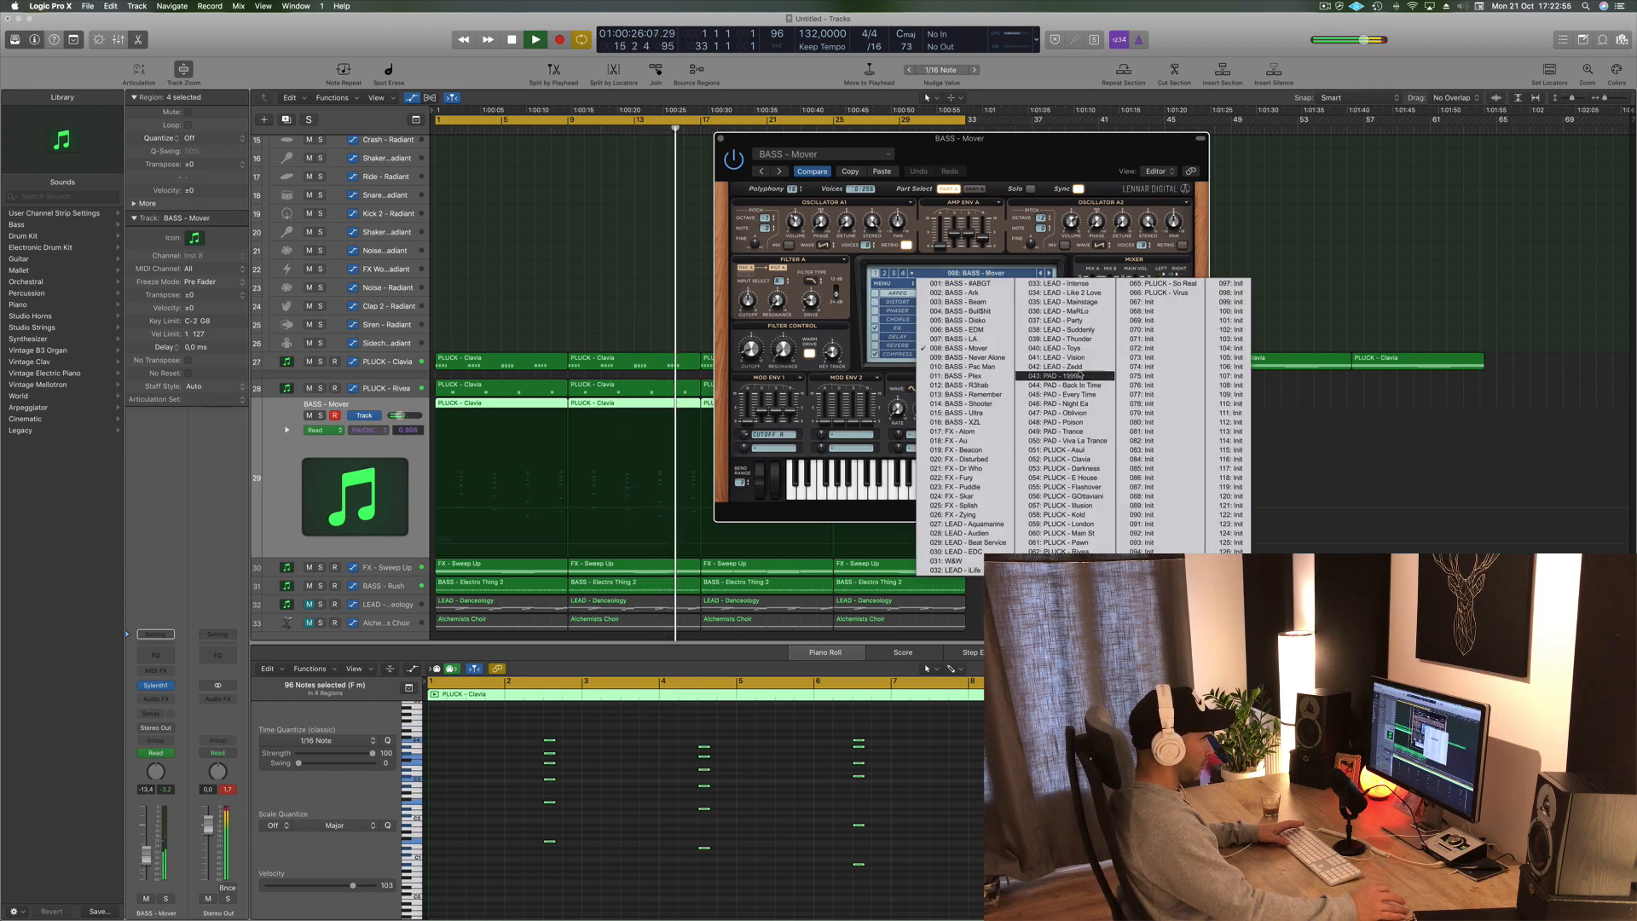
left_click(1061, 376)
left_click_drag(1010, 150, 1156, 134)
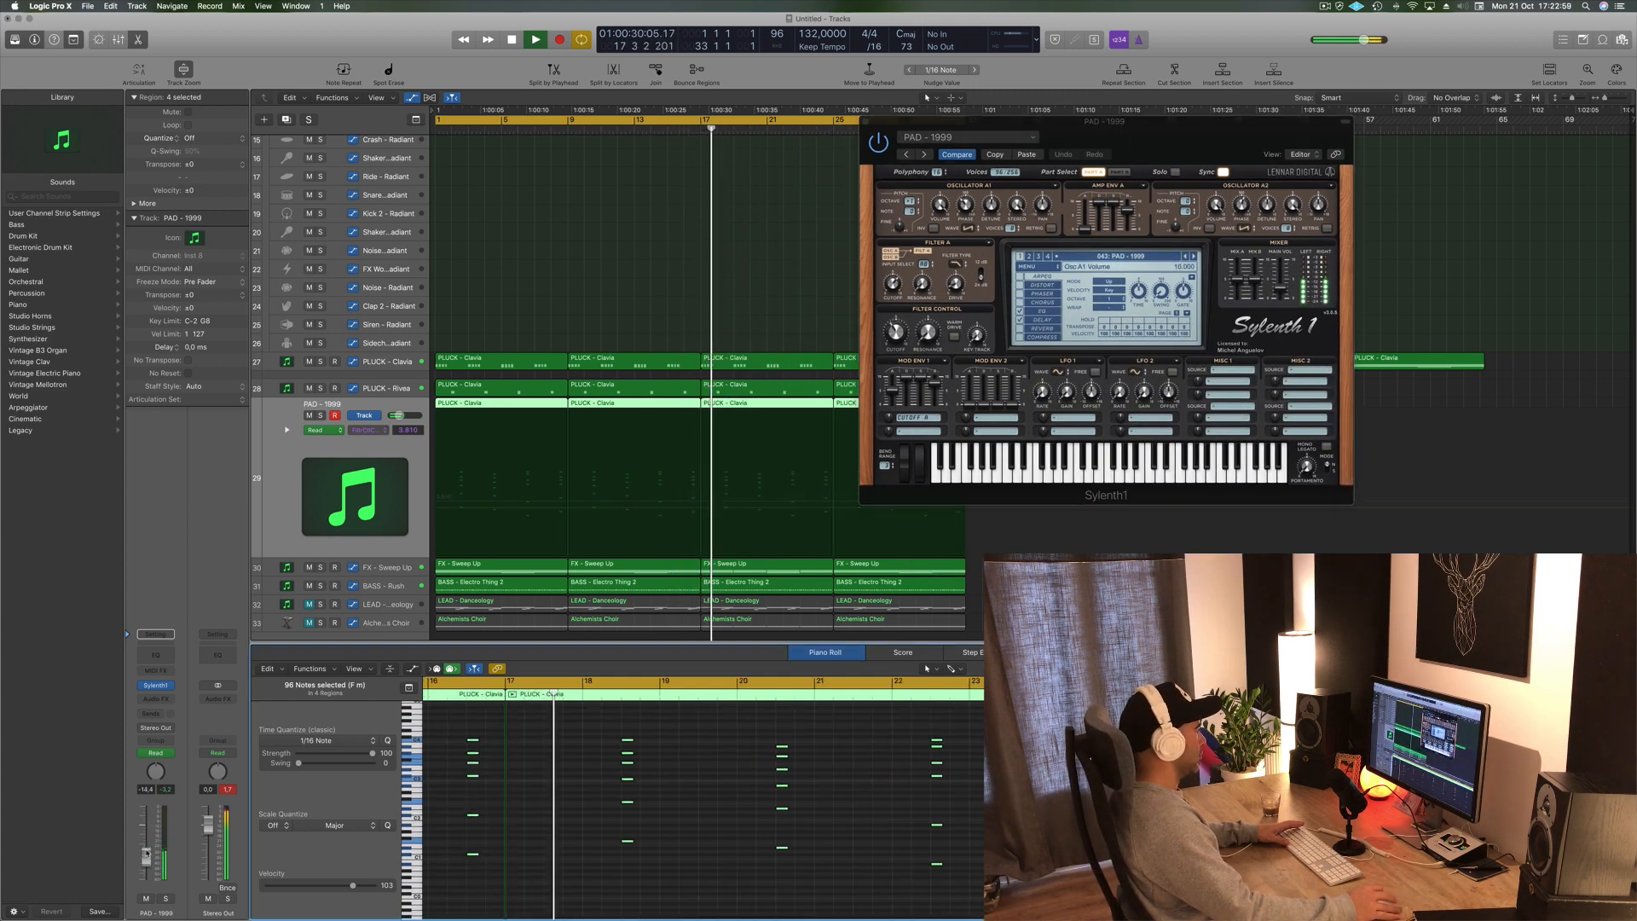
left_click(1194, 255)
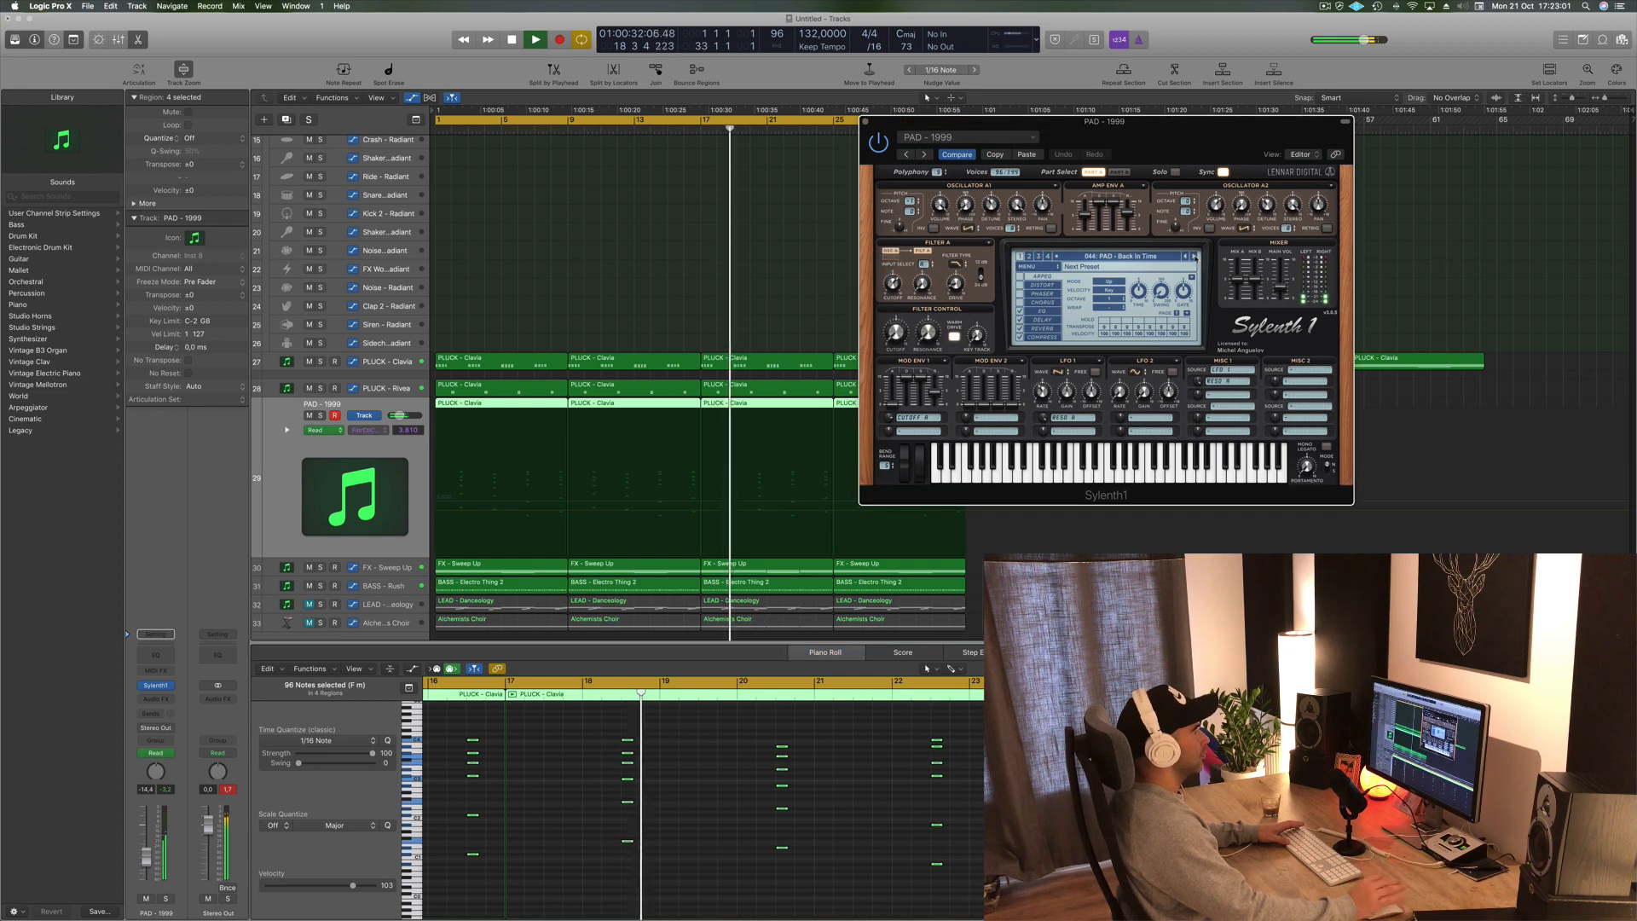
key("Return")
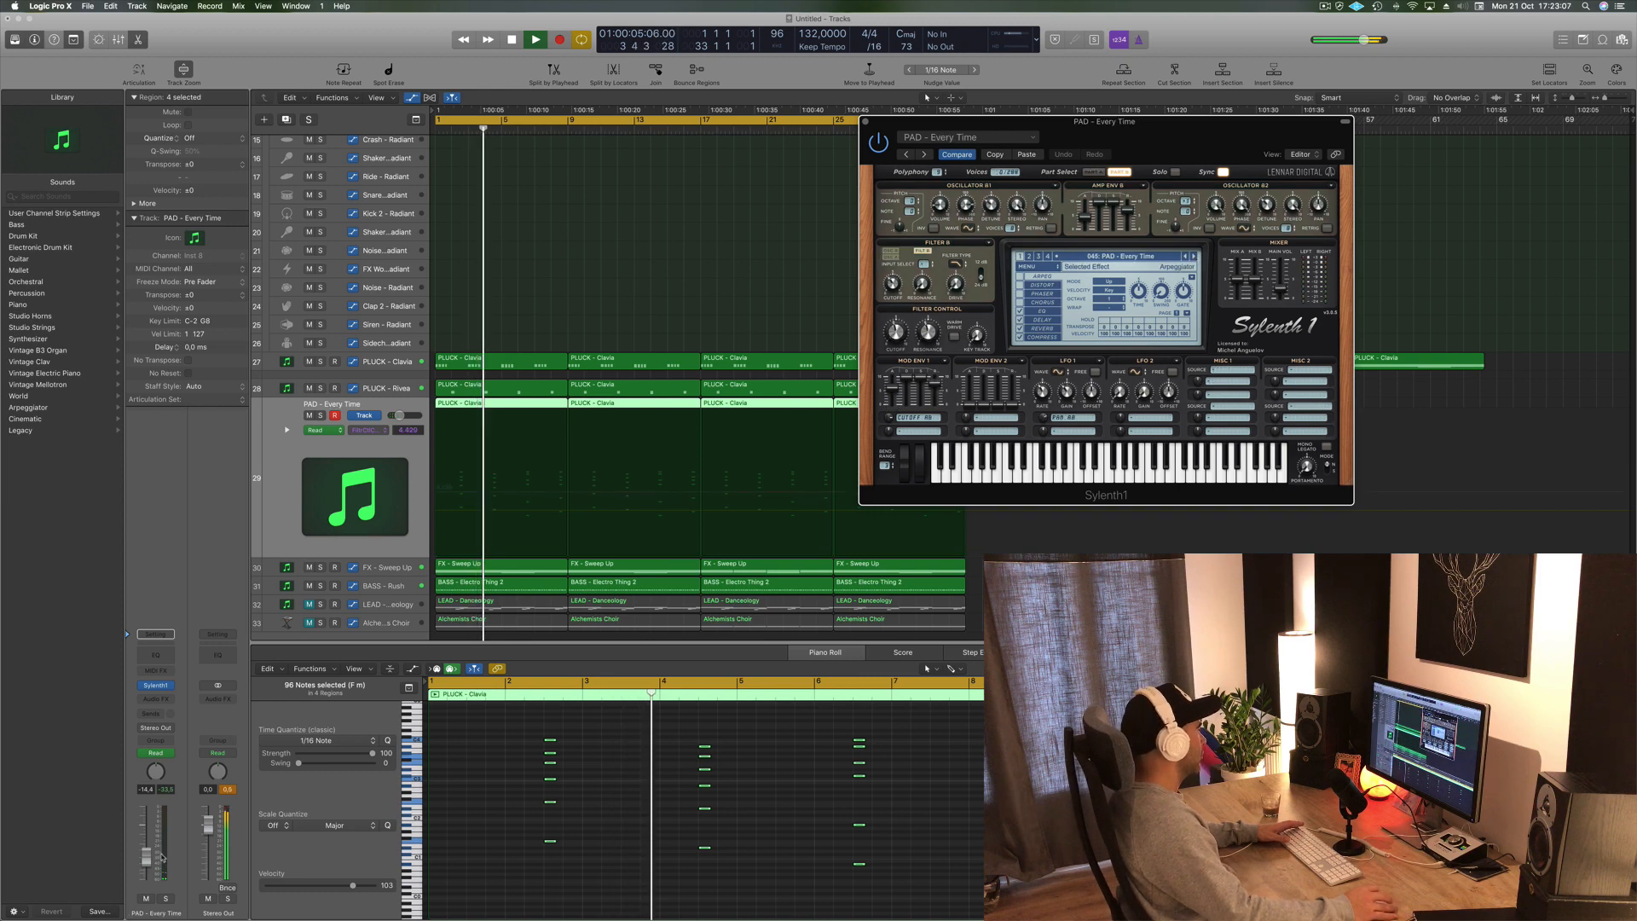
left_click(1195, 256)
- Raise the new track's volume fader and turn down the Sylenth1 filter cutoff
left_click(147, 859)
left_click_drag(149, 855, 148, 849)
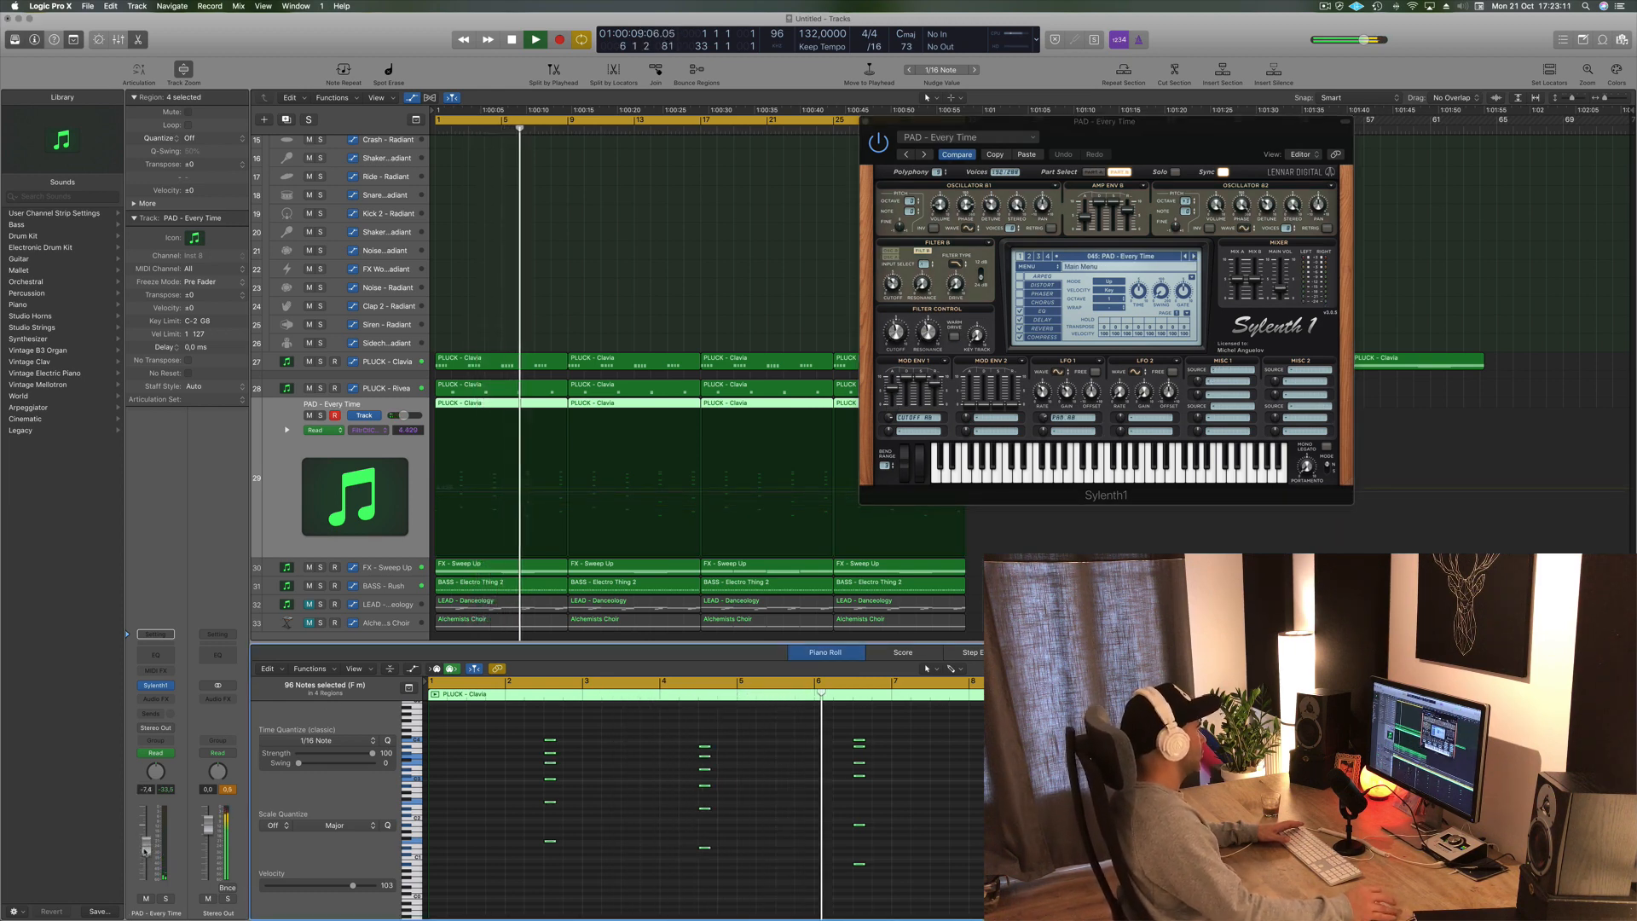
left_click_drag(147, 846, 147, 838)
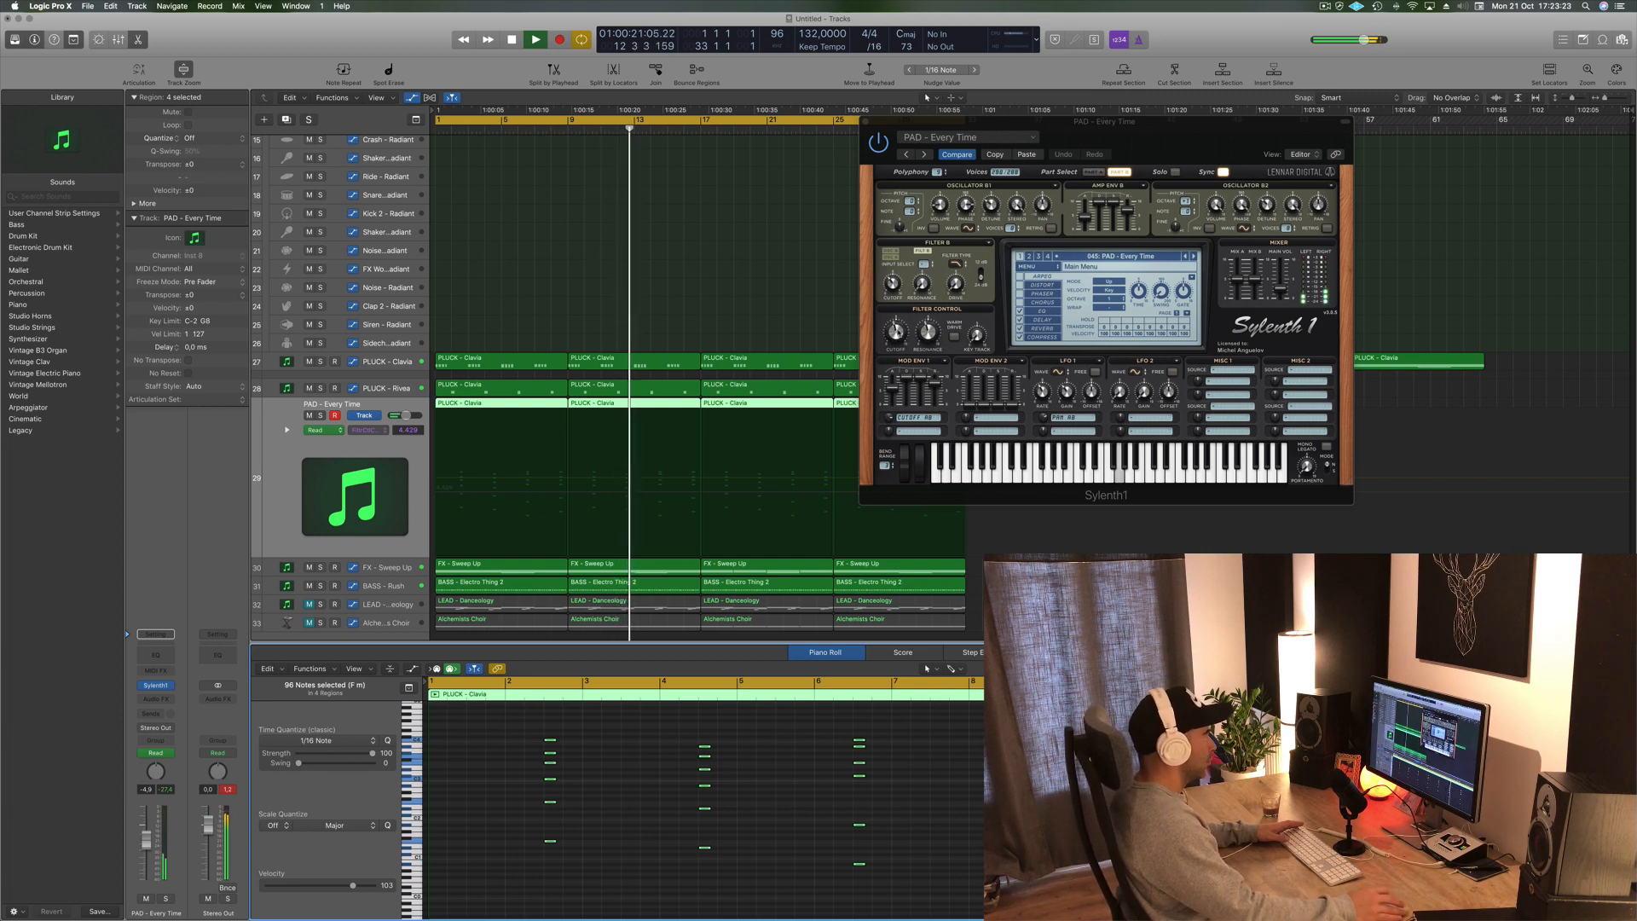
left_click_drag(895, 331, 895, 350)
left_click(155, 837)
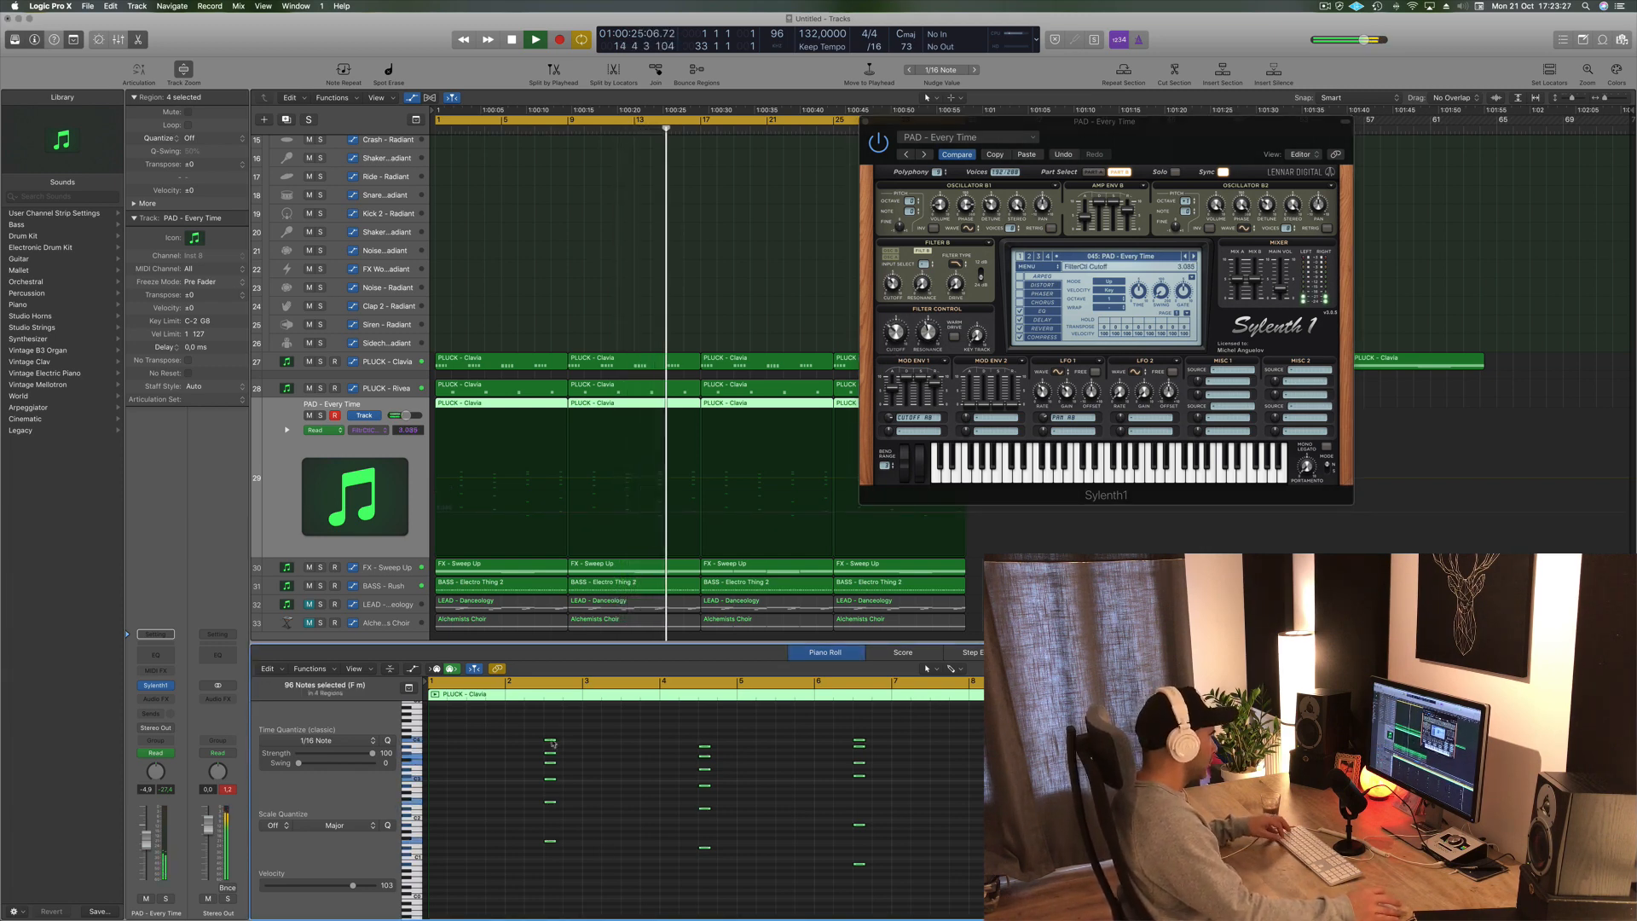
- Lengthen the copied notes in the piano roll, then replay the arrangement from the start
left_click_drag(553, 738, 584, 740)
key("space")
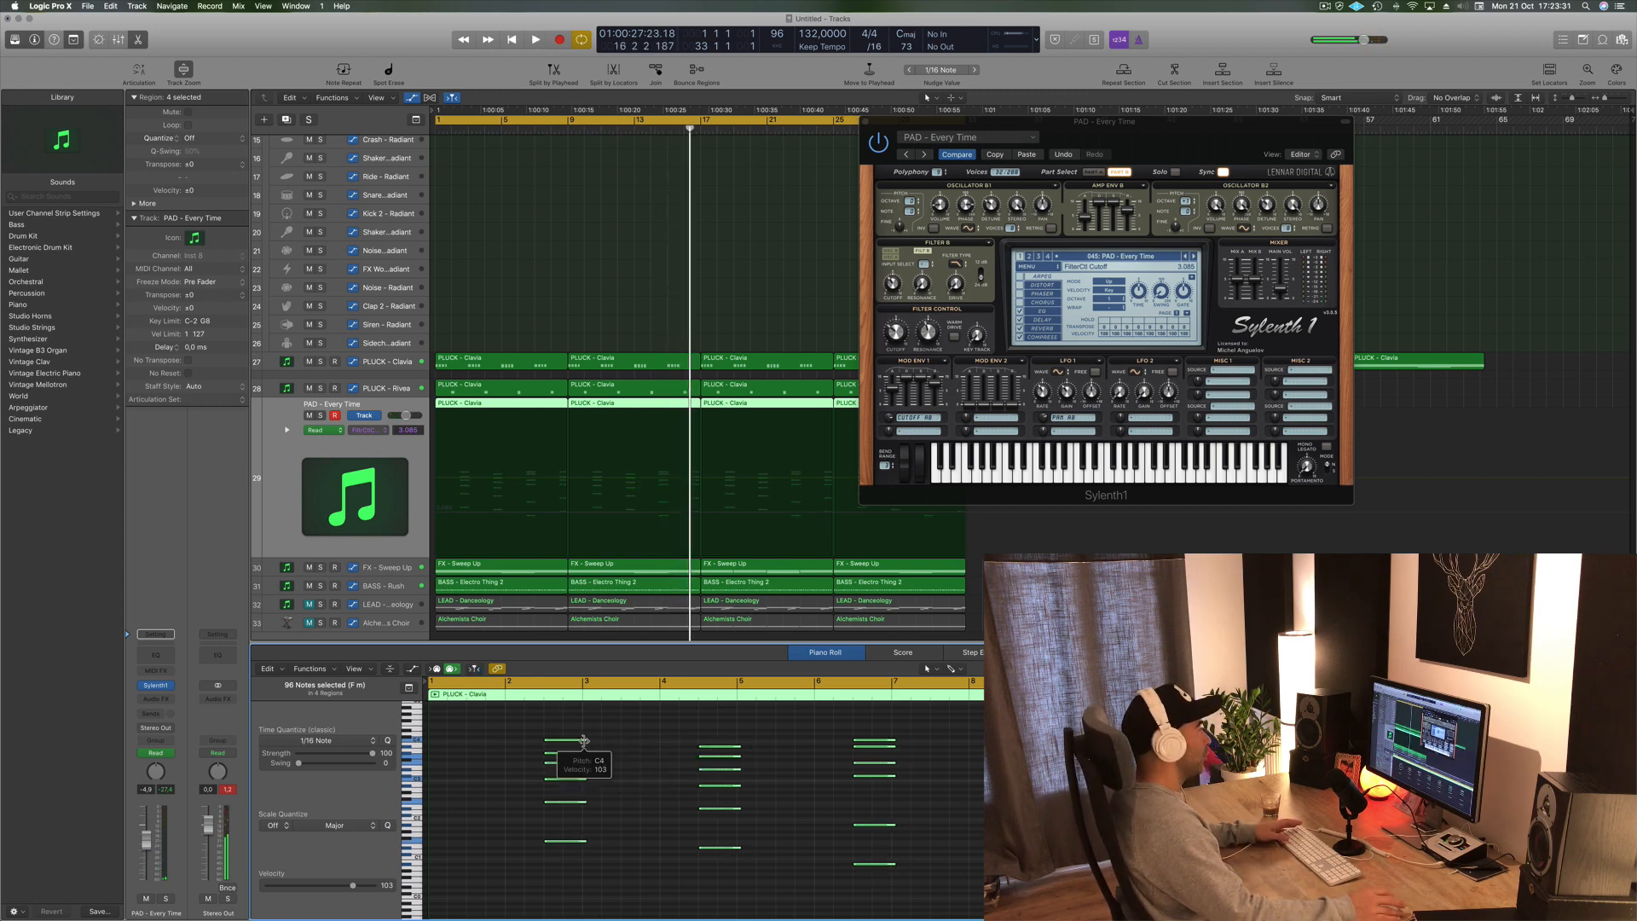
left_click(619, 216)
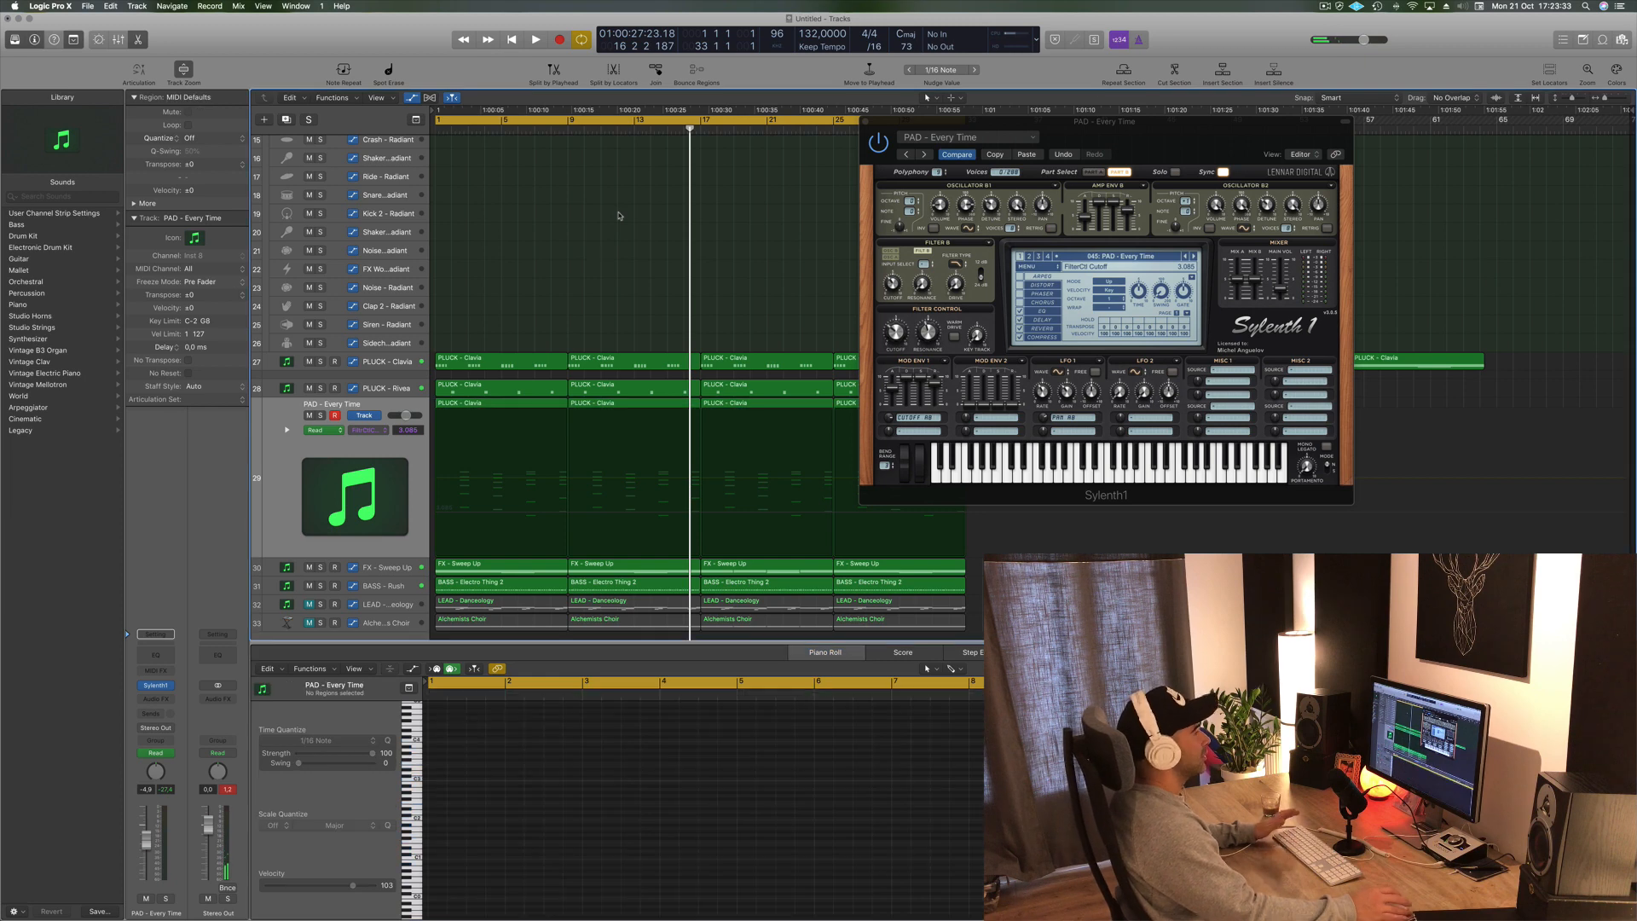
key("Return")
key("space")
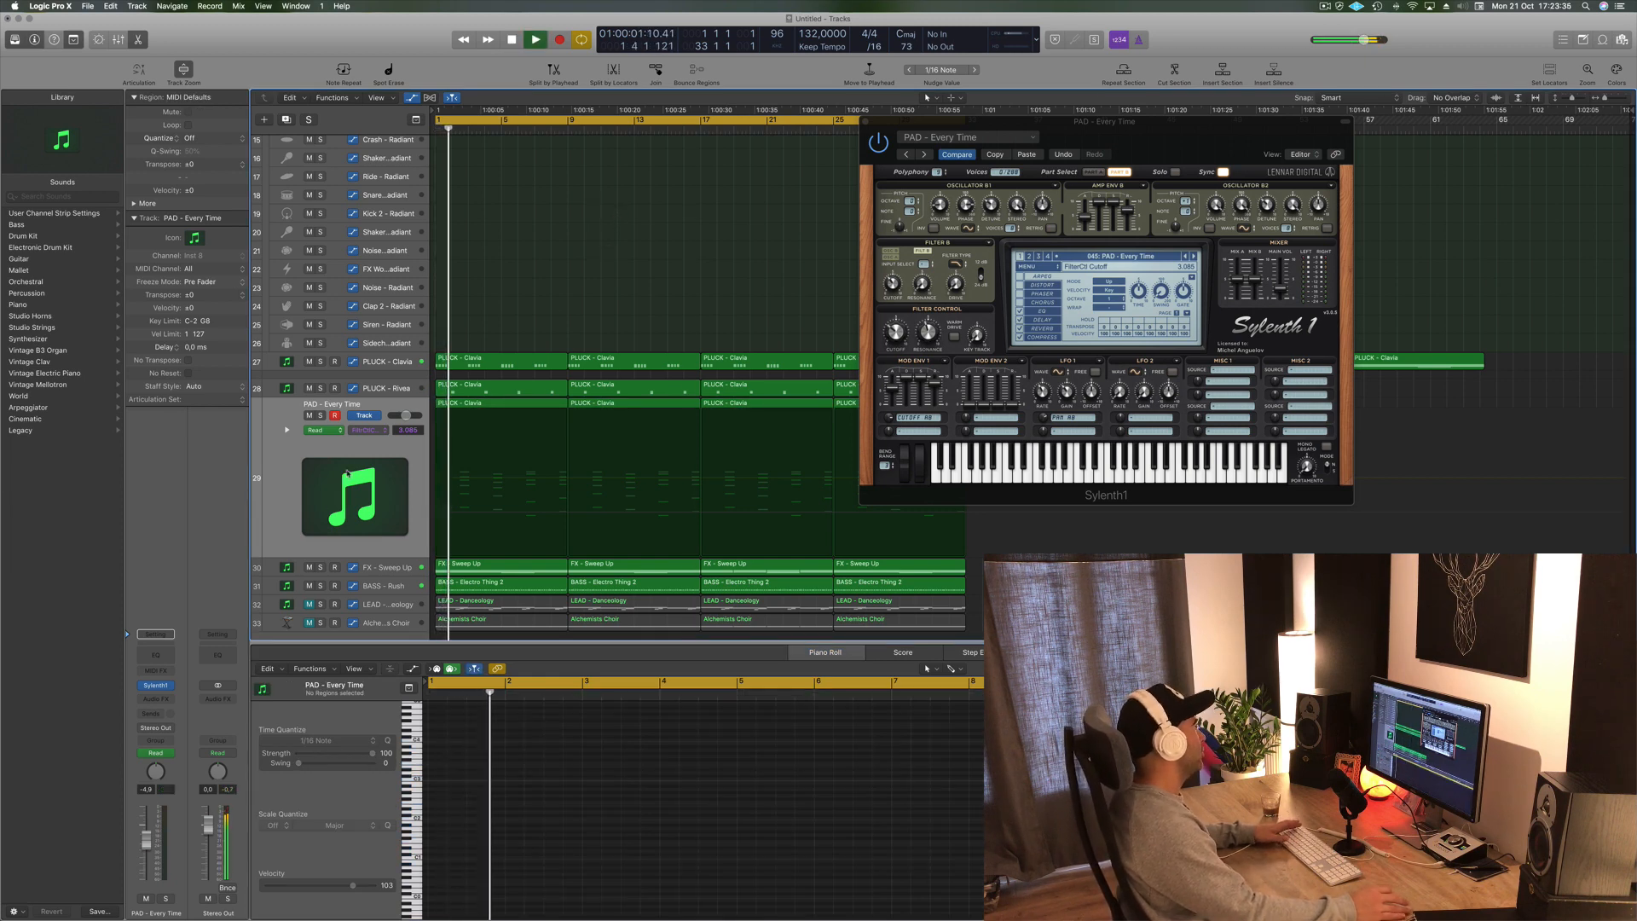
- Lower the new track's volume fader and turn the filter cutoff down a little further
left_click(306, 449)
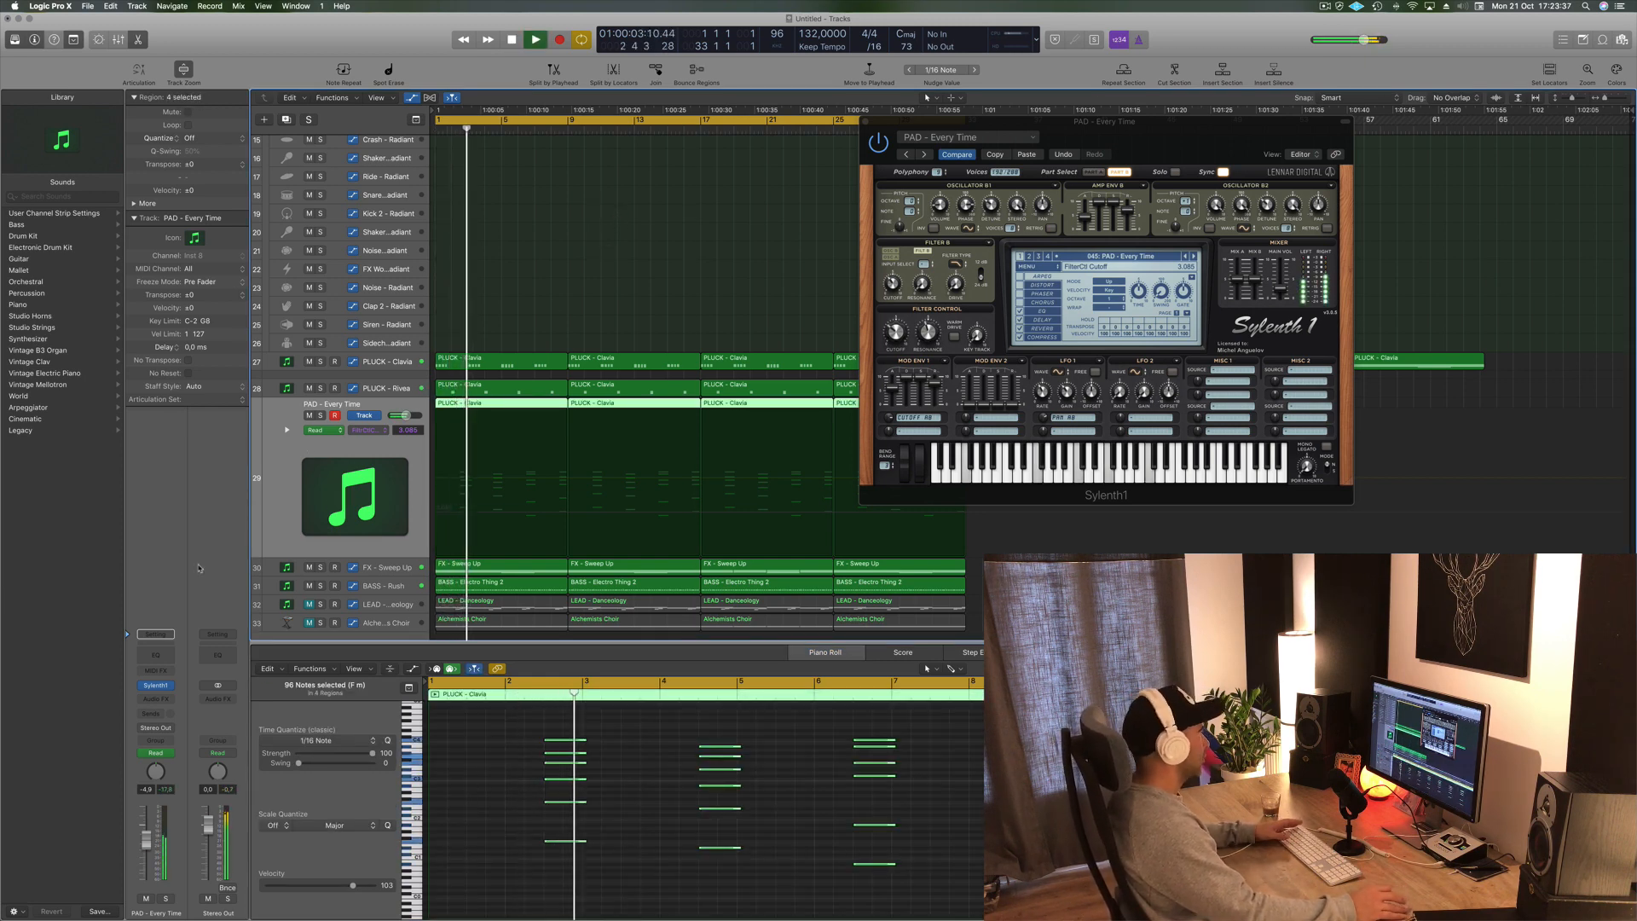
left_click_drag(146, 843, 145, 856)
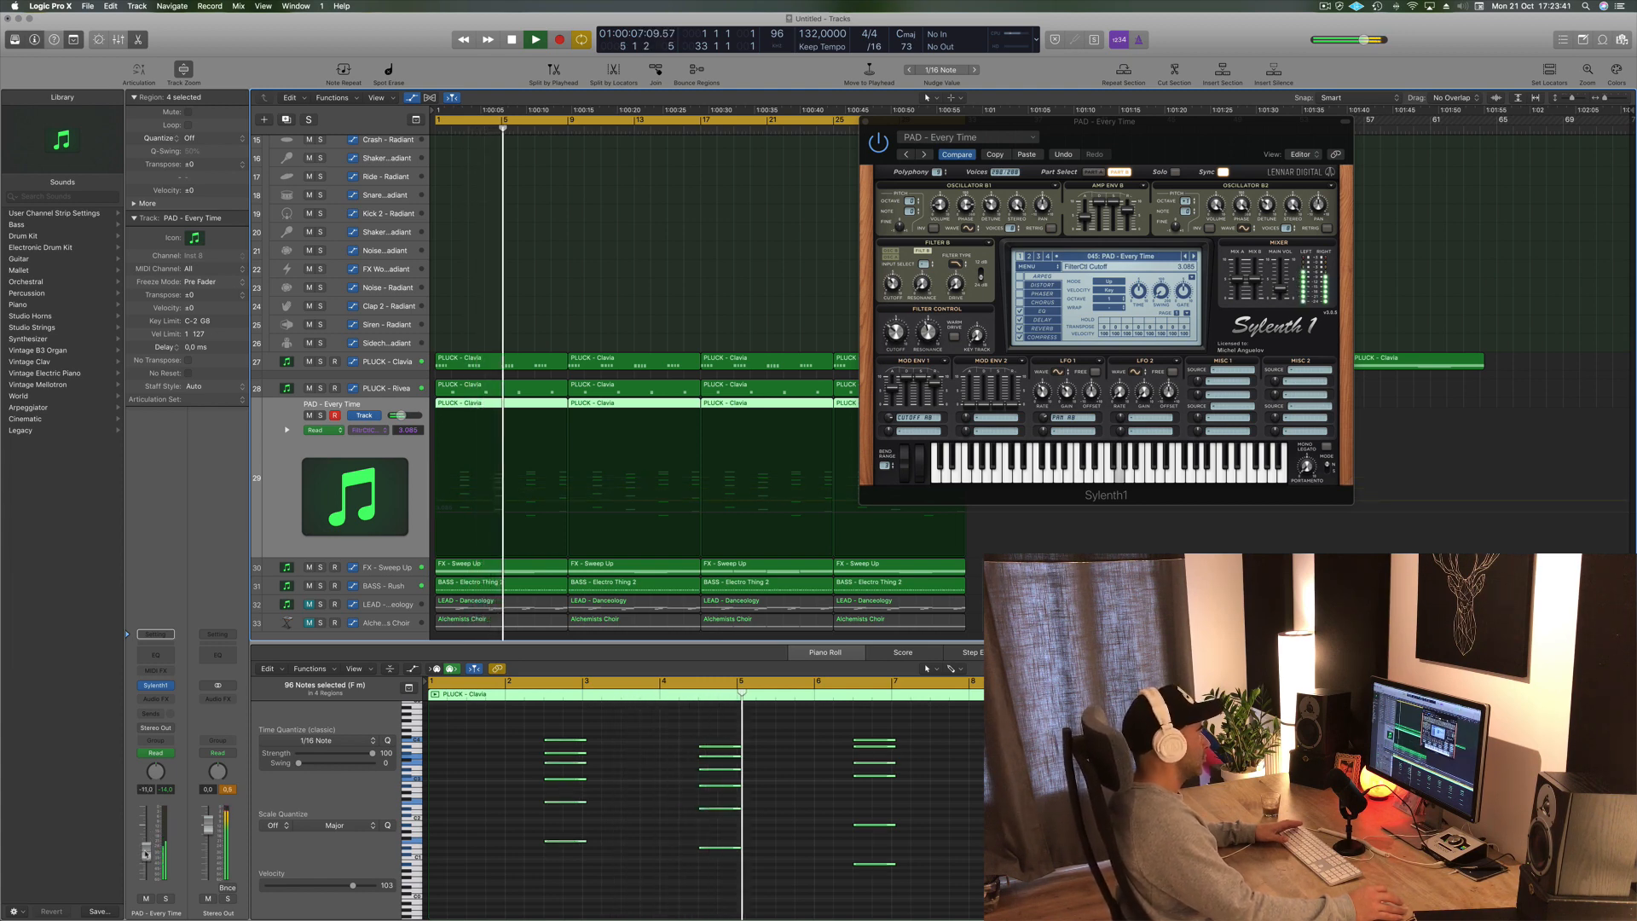
left_click_drag(894, 330, 895, 343)
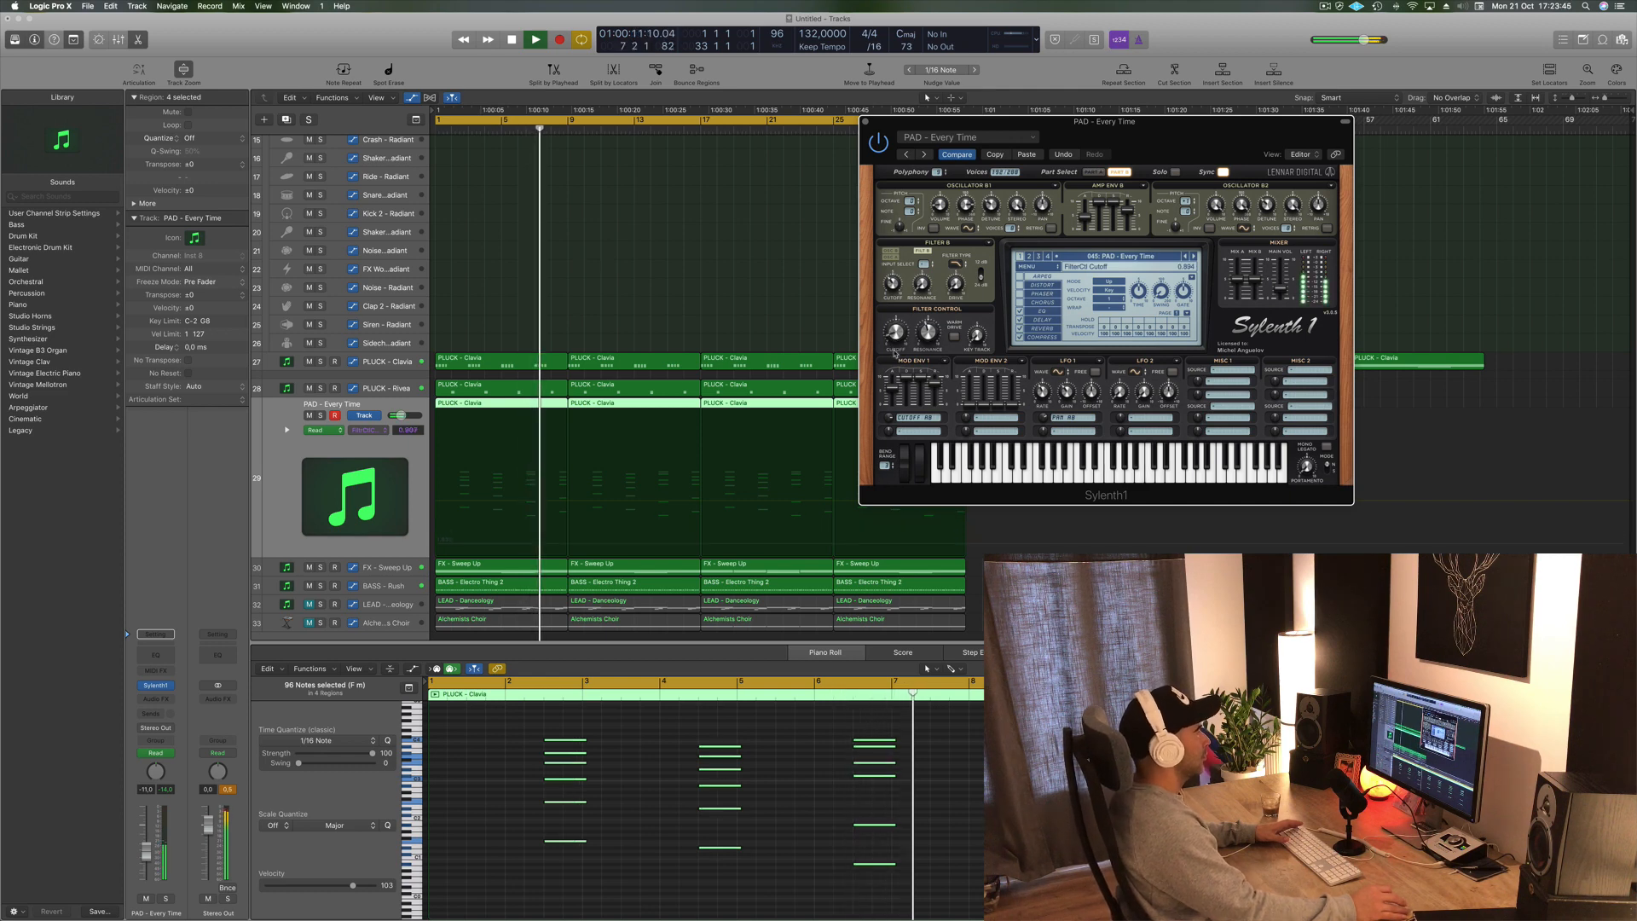
- Step through the Sylenth1 presets to PAD - Back In Time, nudge the pad track's fader up slightly and close the plugin window
left_click(1194, 256)
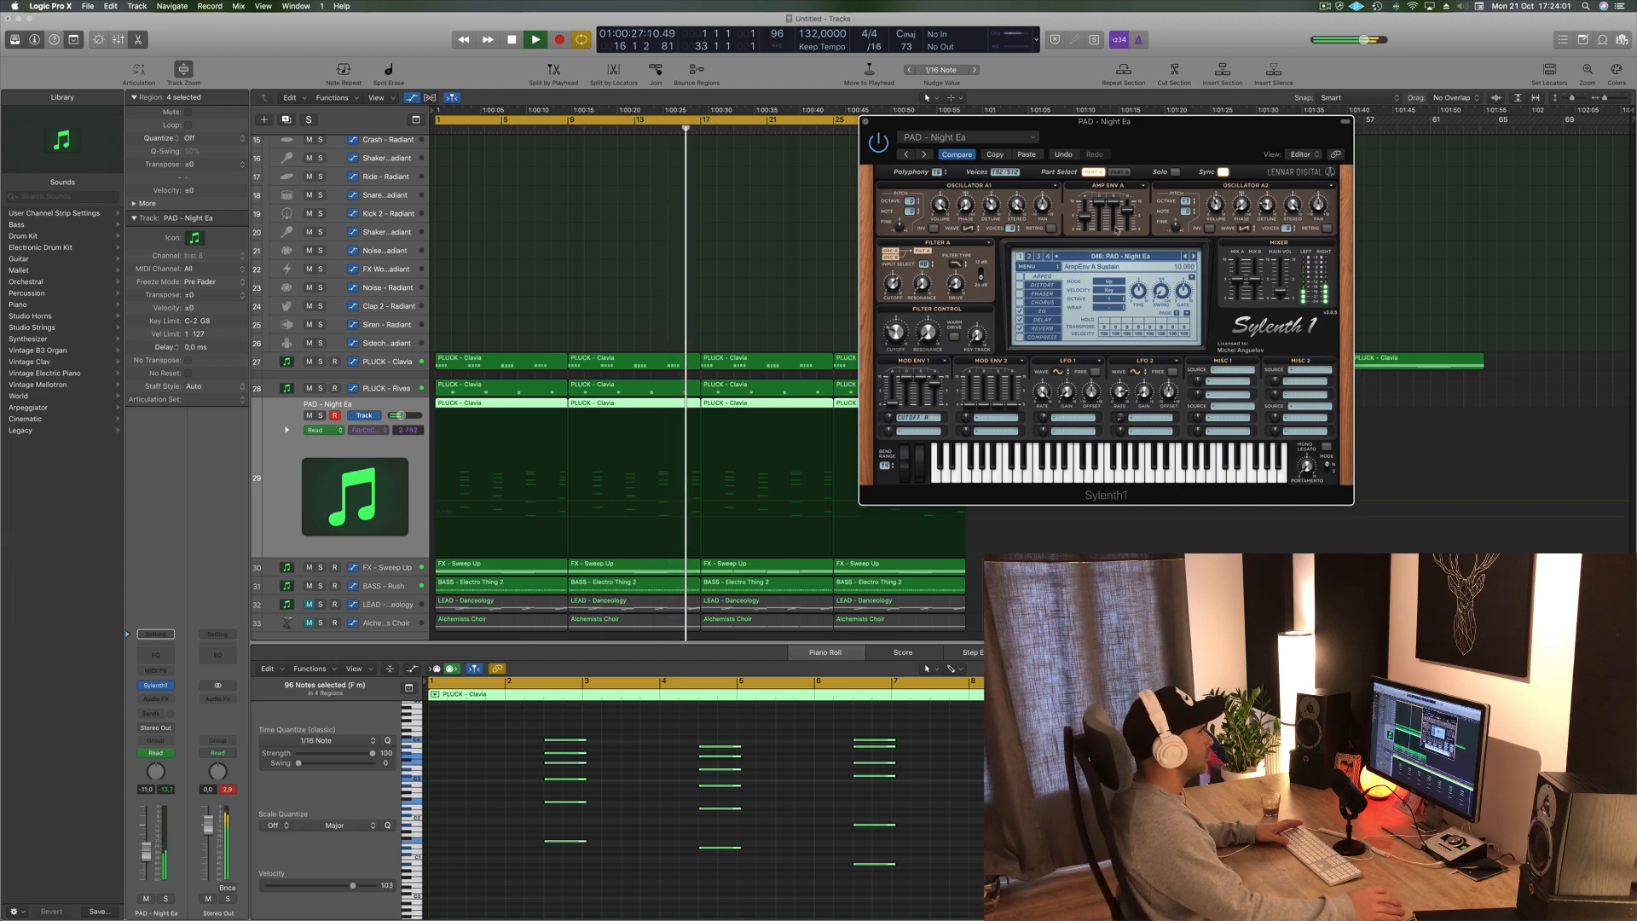
left_click(1193, 256)
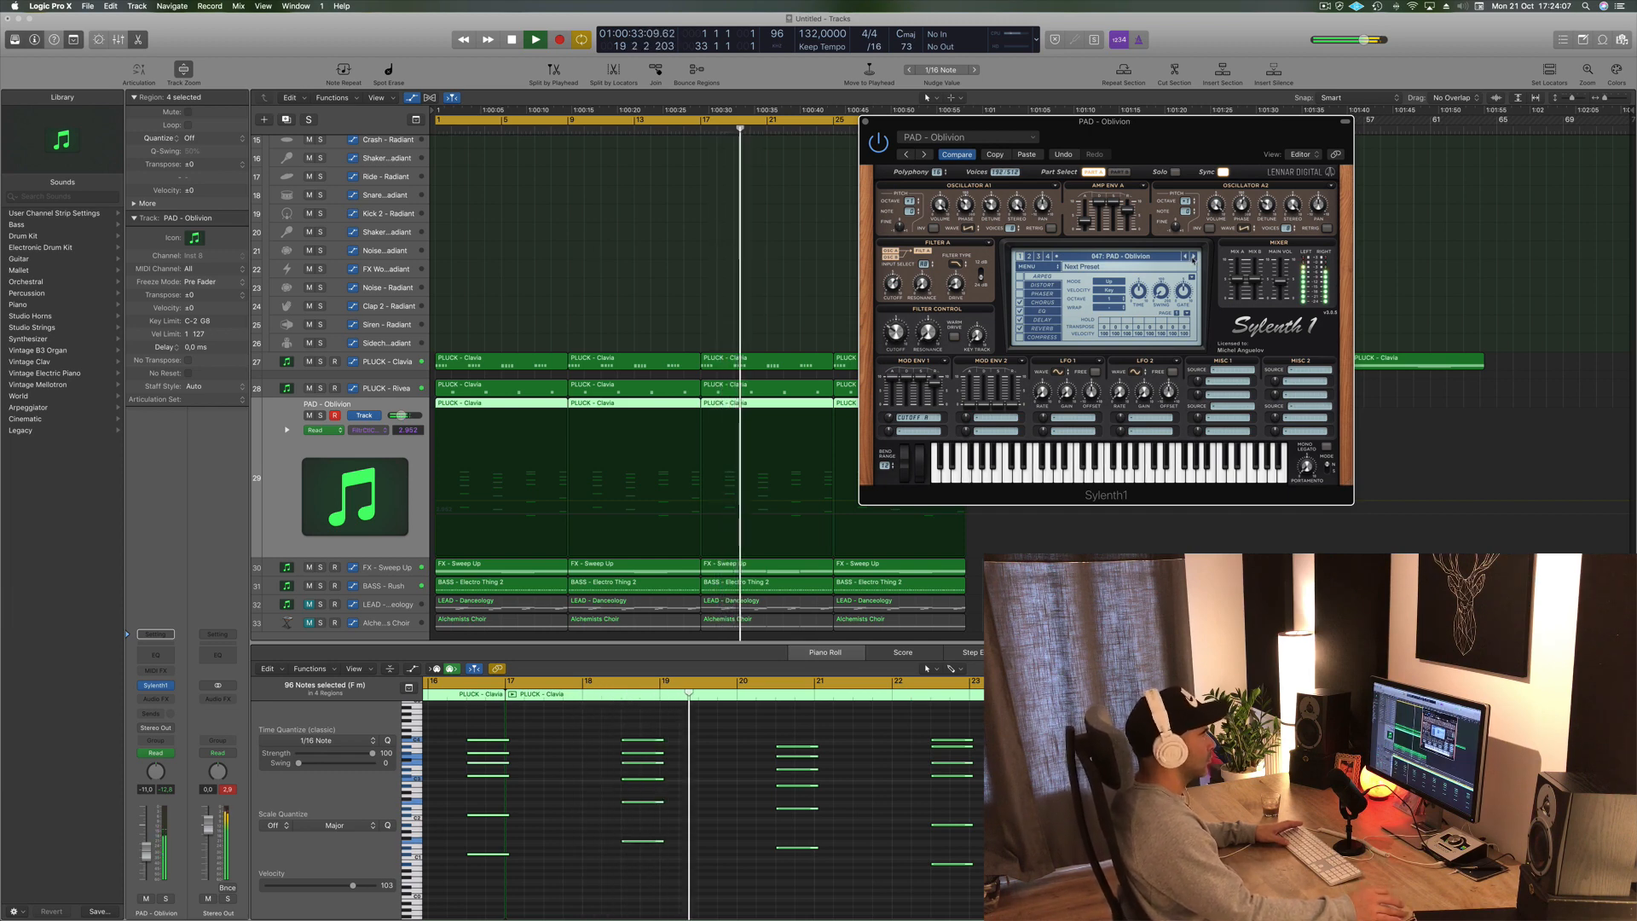
left_click(1194, 257)
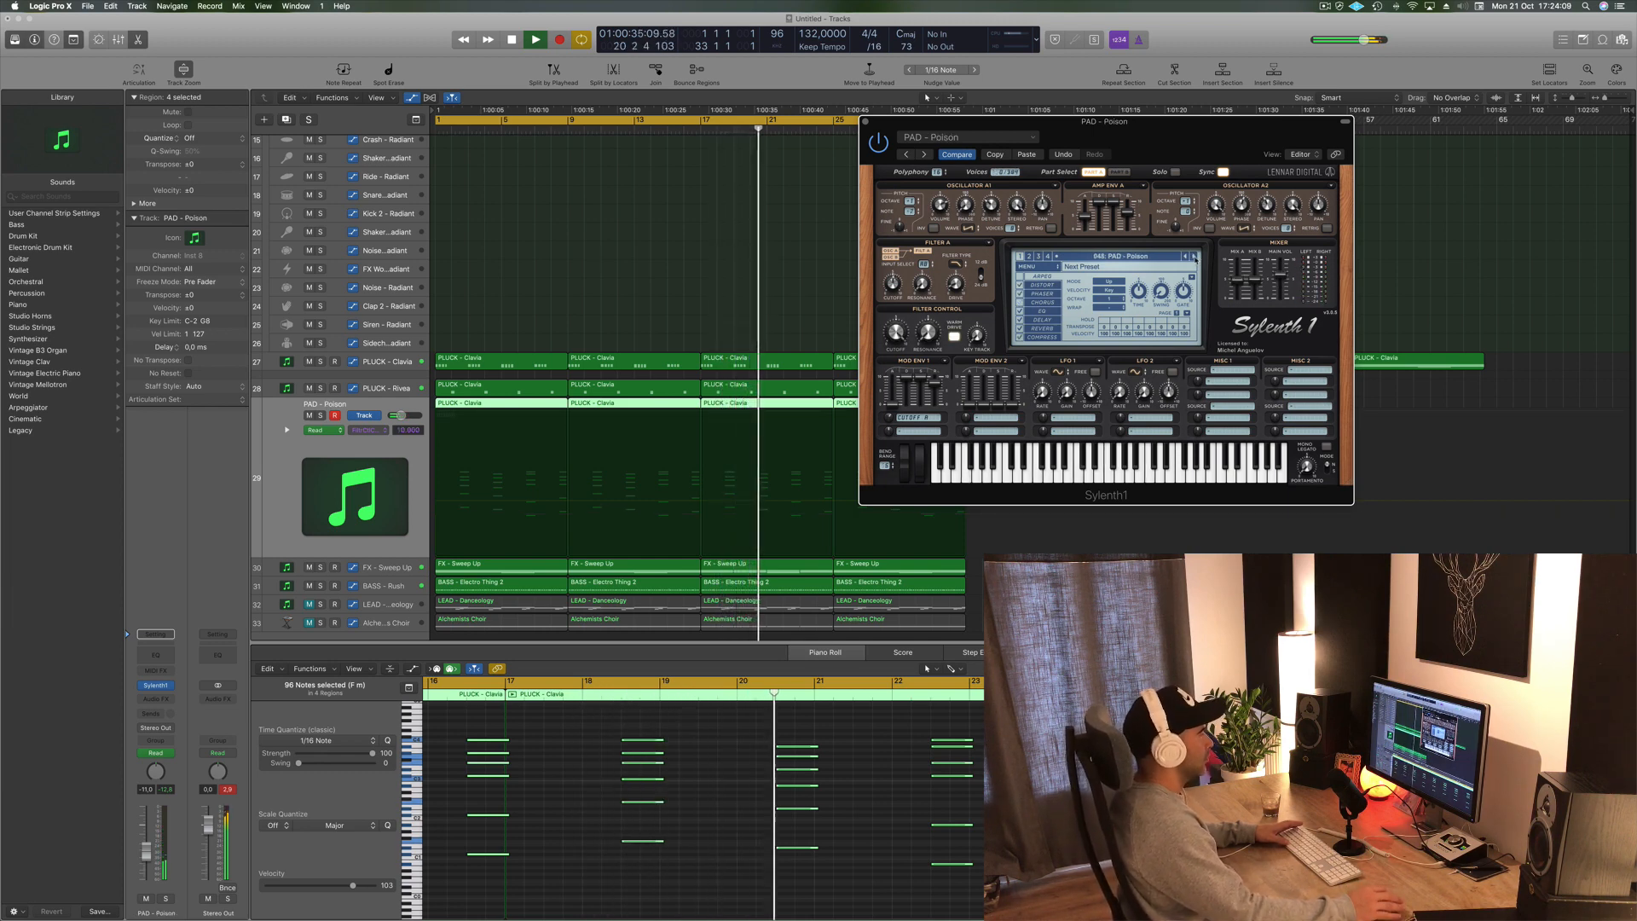
left_click(1194, 256)
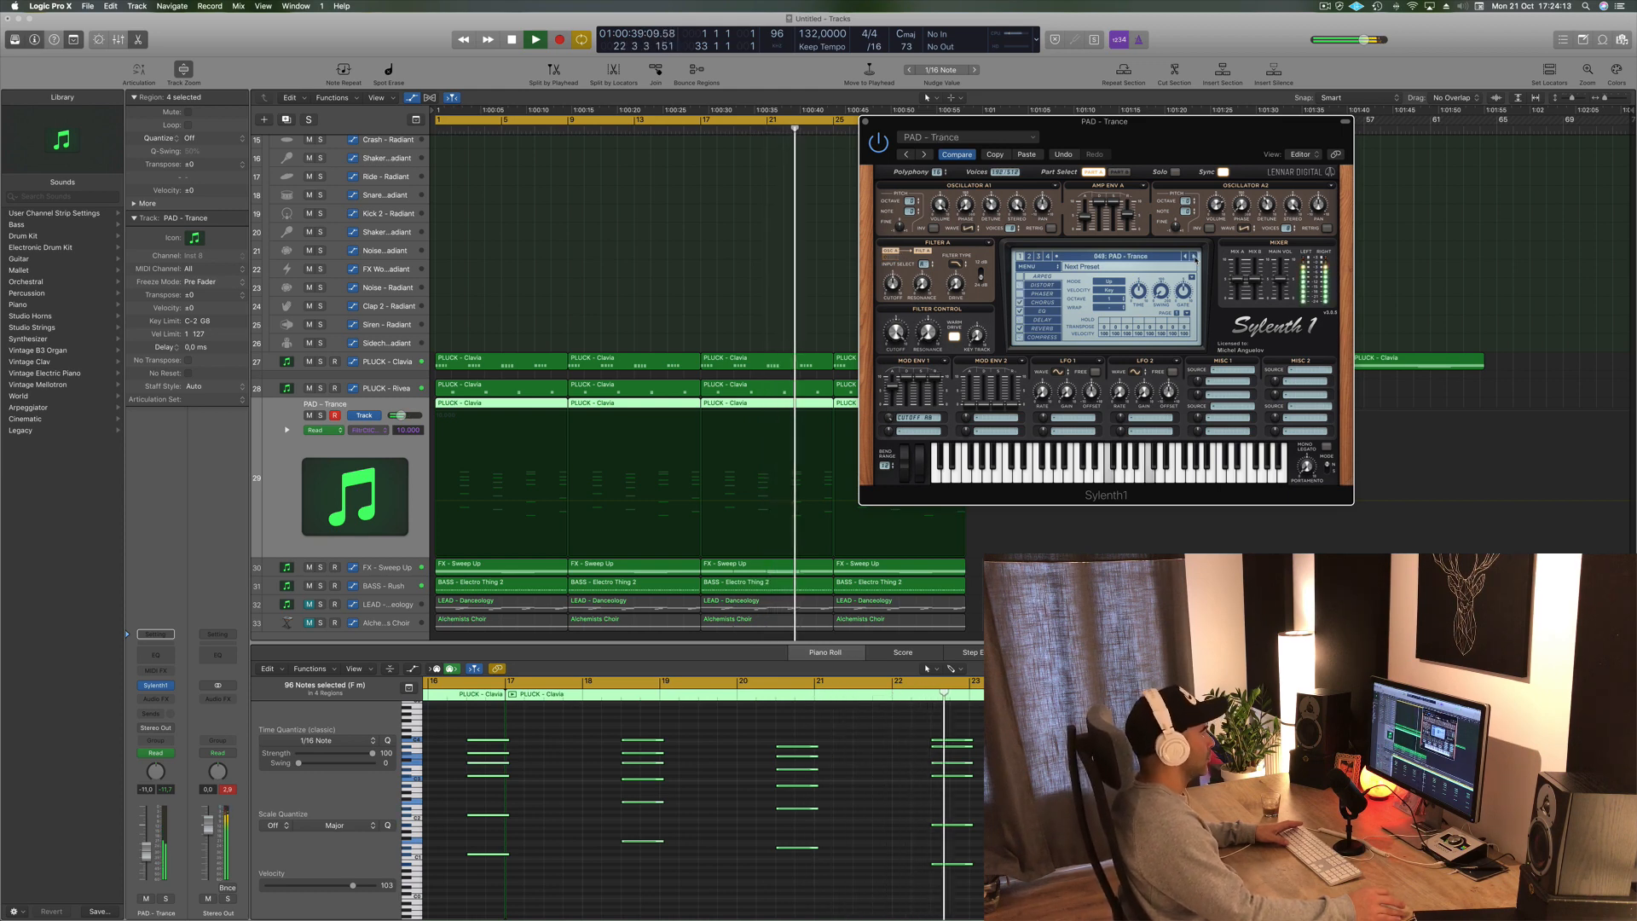
left_click(1193, 257)
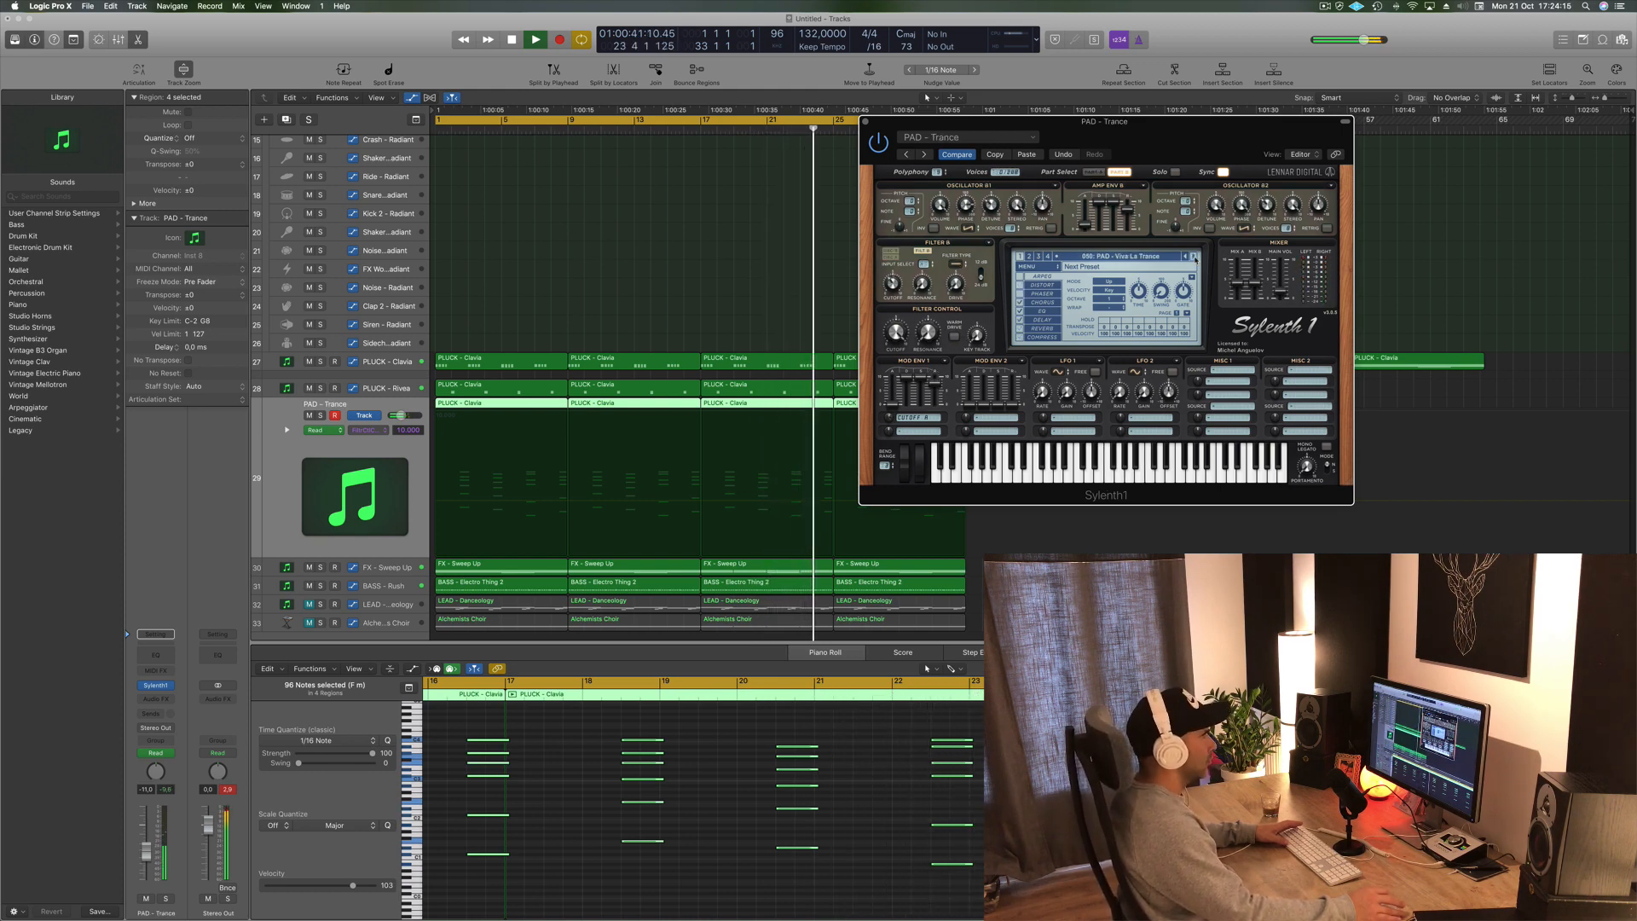
left_click(1193, 257)
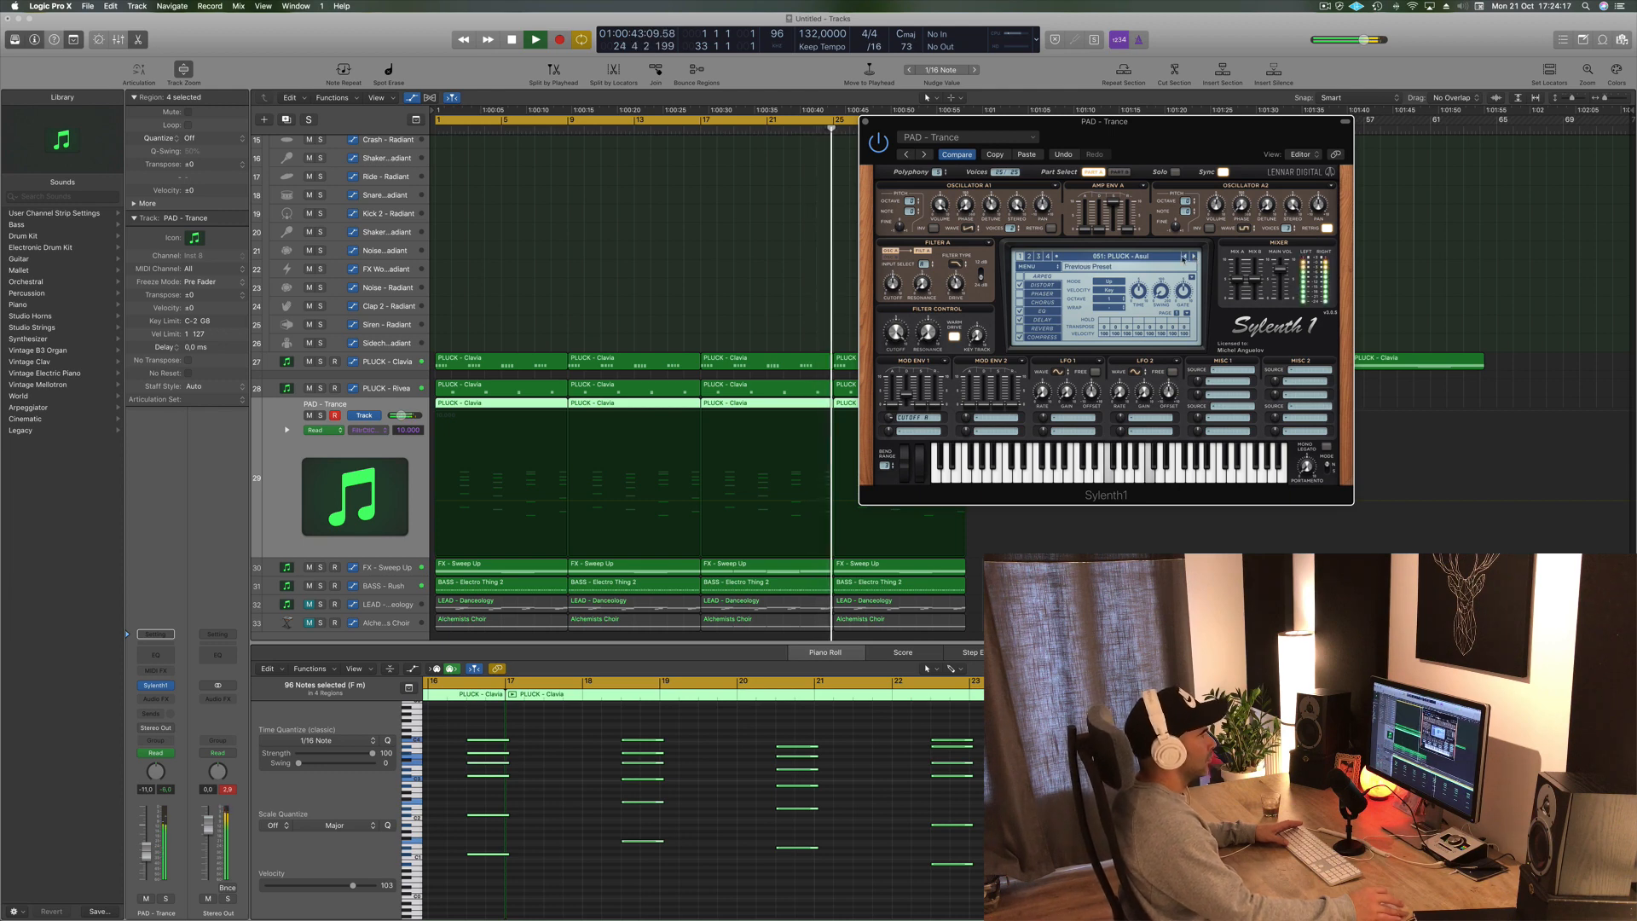
left_click(1185, 257)
left_click(1185, 256)
left_click(1185, 257)
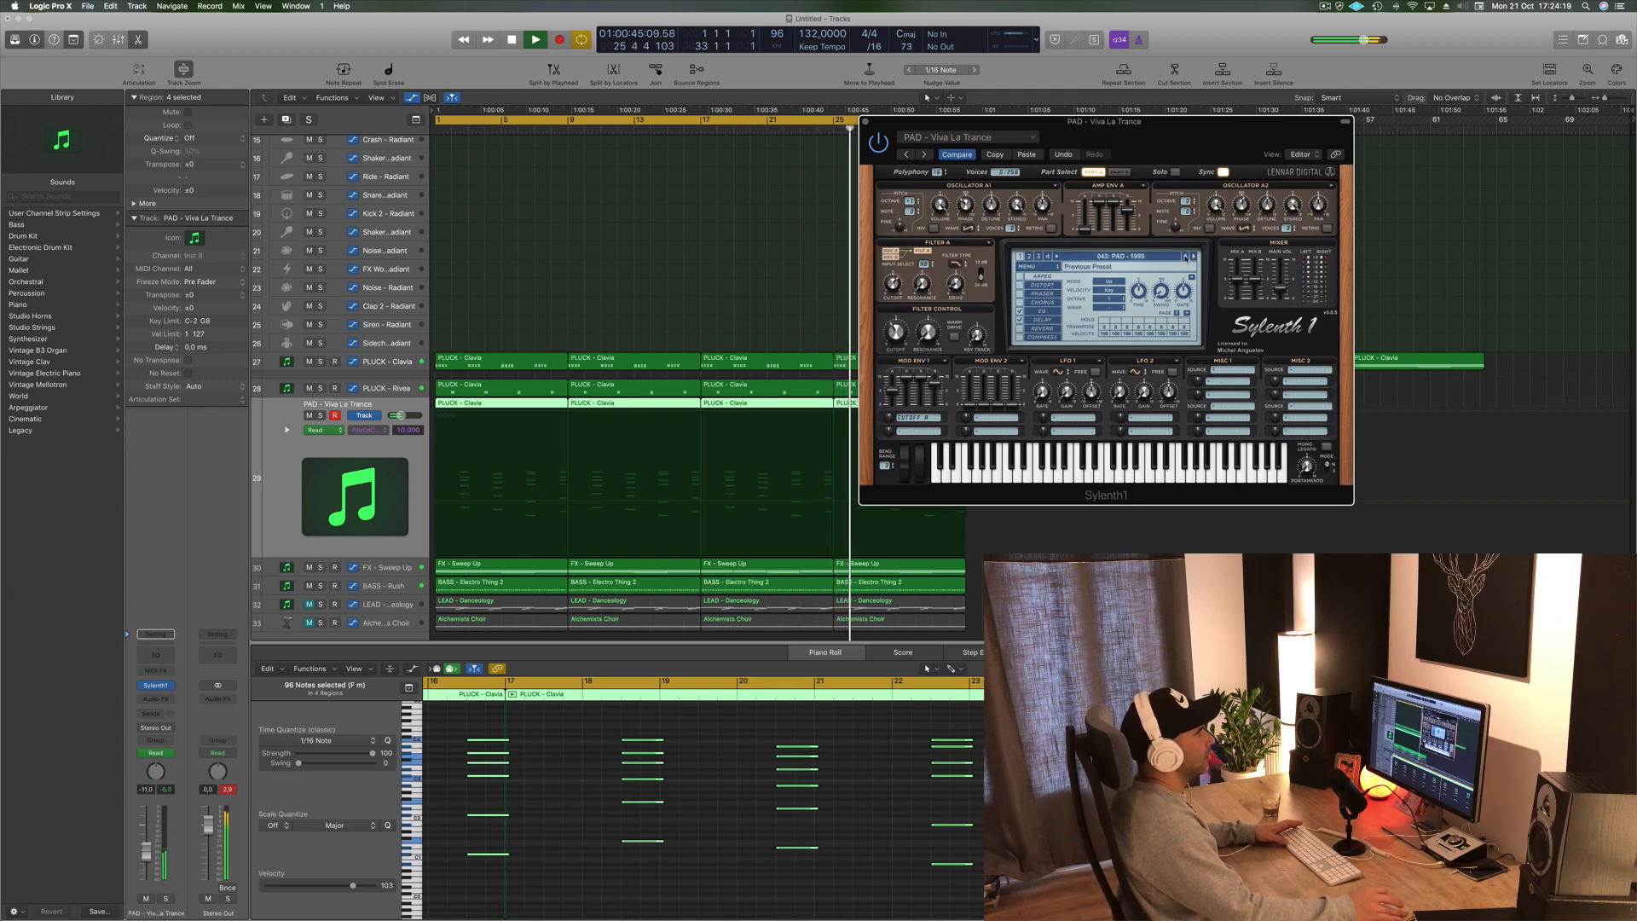
left_click(1185, 256)
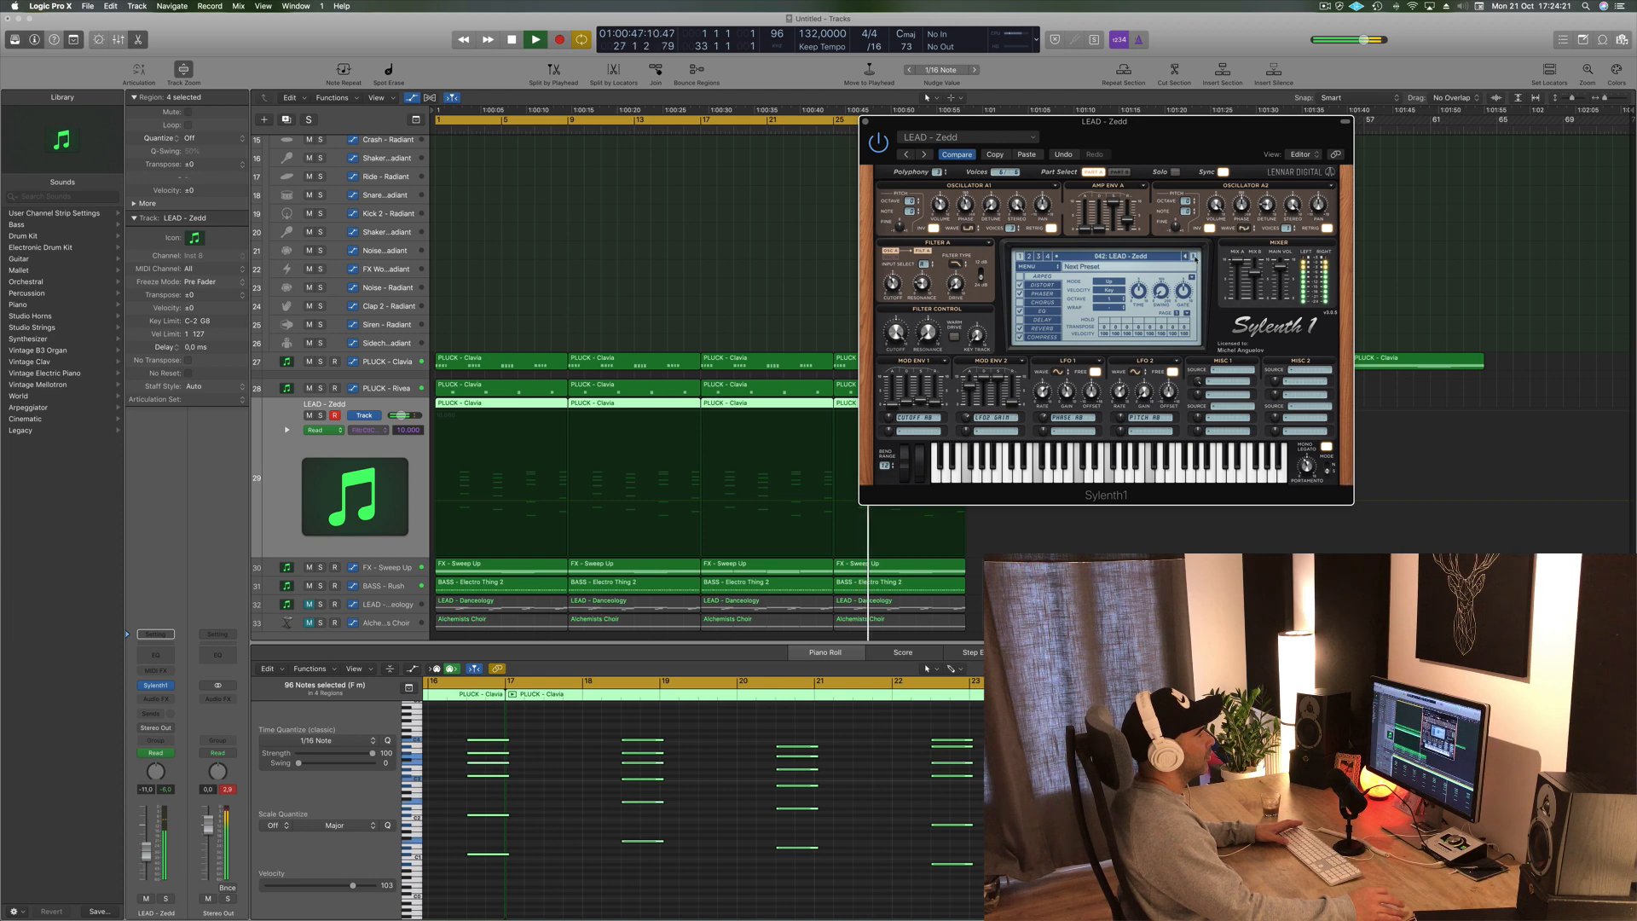
left_click(1194, 256)
left_click(1193, 257)
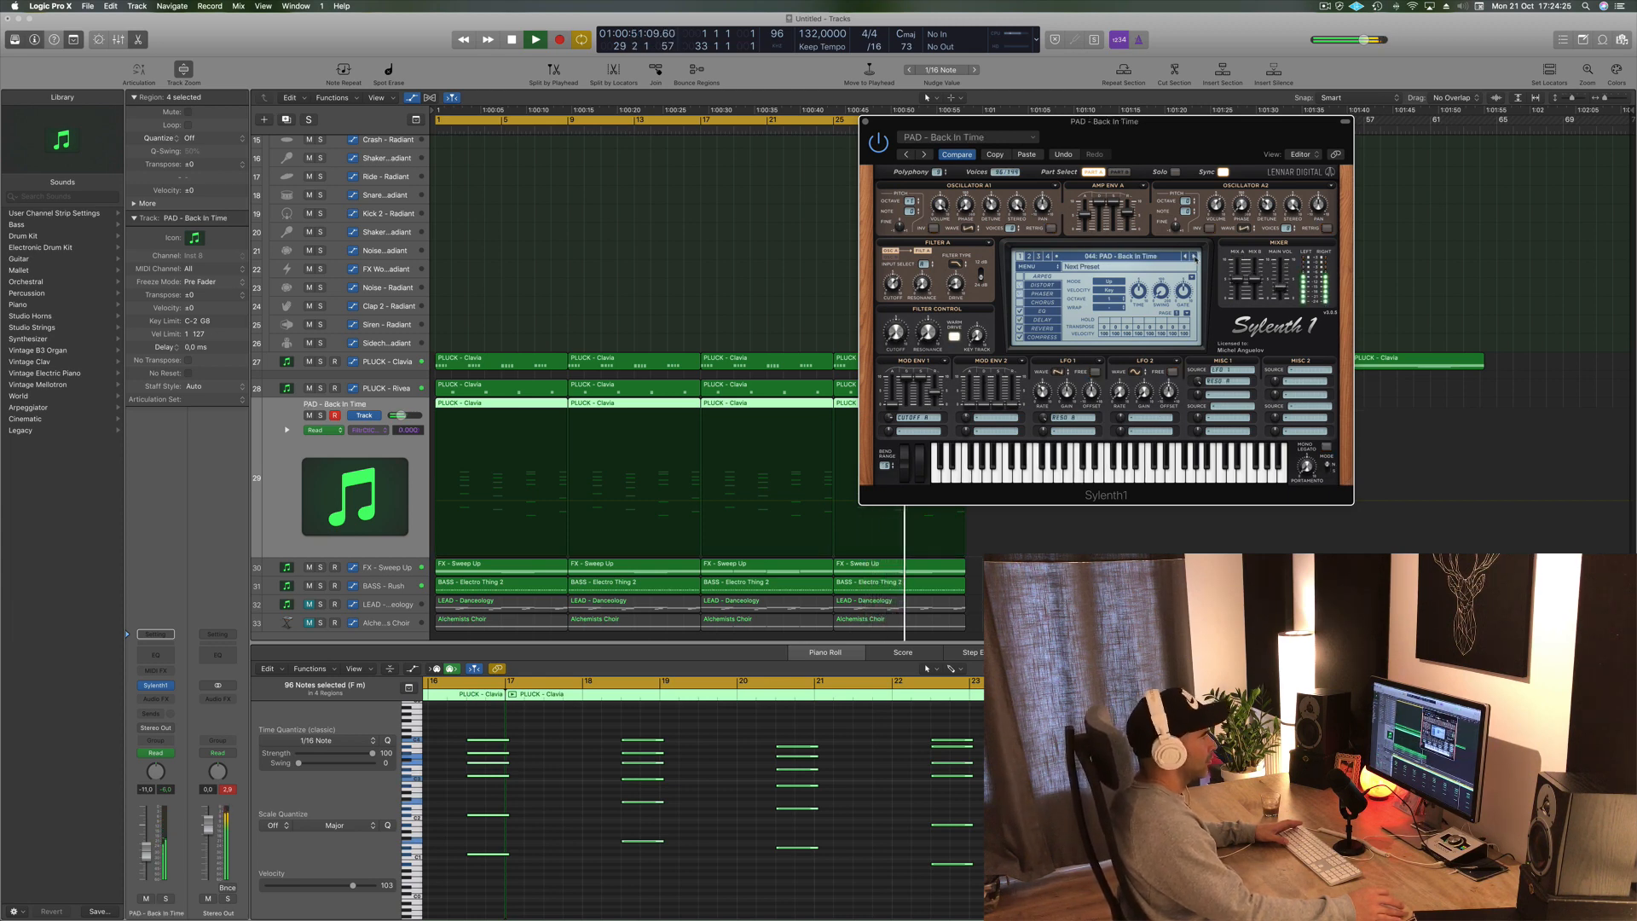
left_click_drag(152, 859, 152, 856)
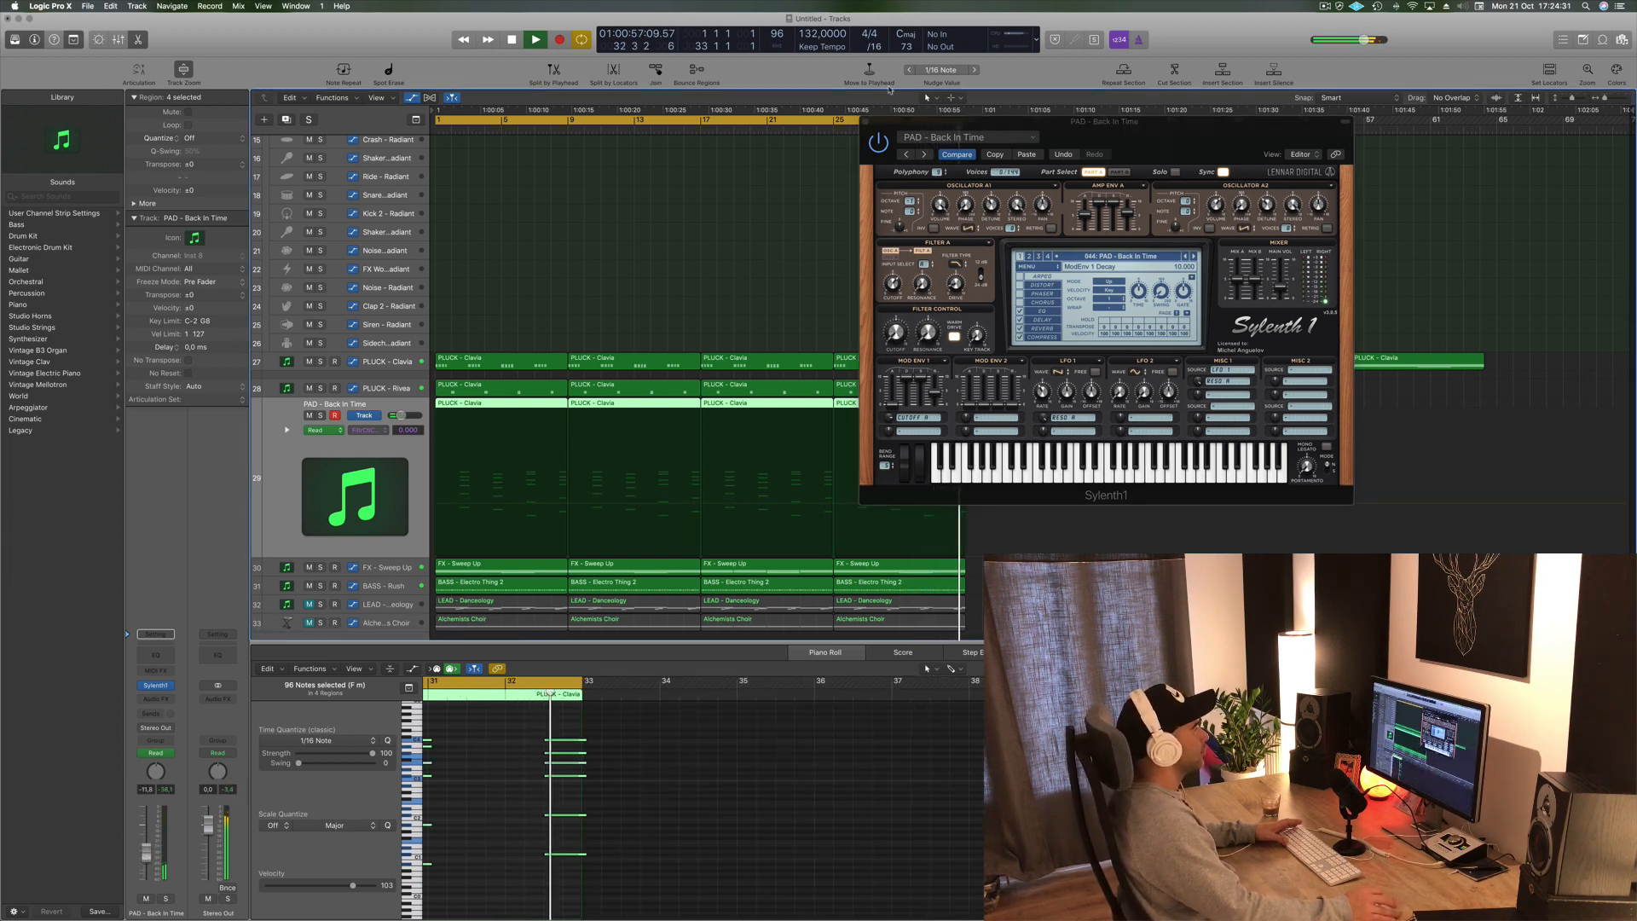
left_click(865, 121)
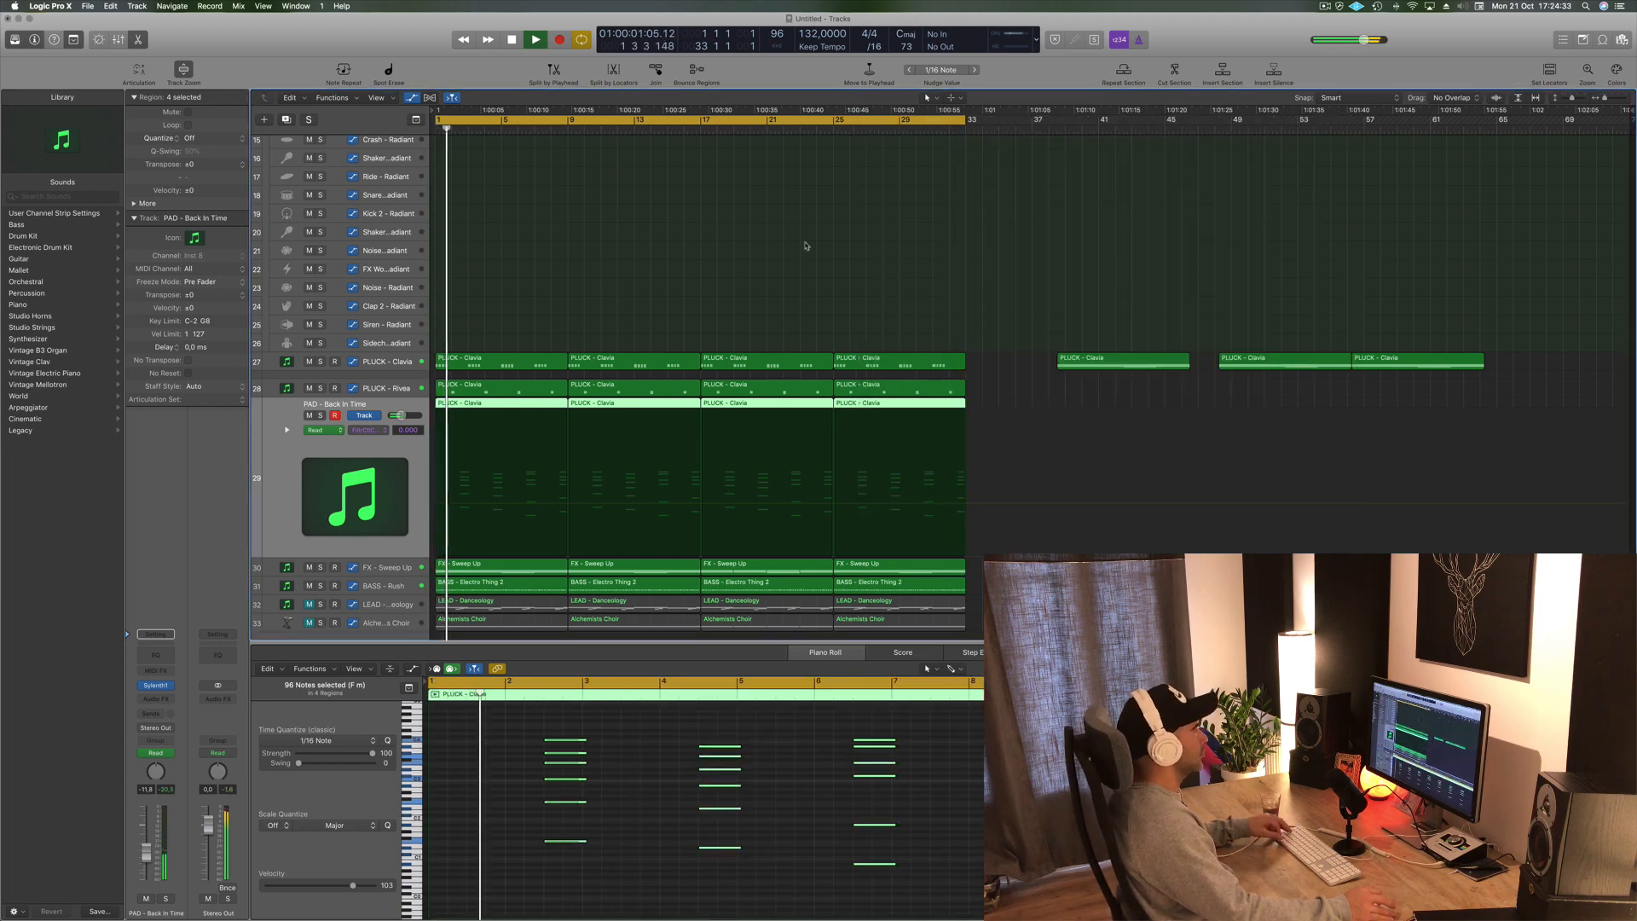
- Select the PLUCK - Rivee track and play the arrangement to listen
scroll(625, 301, "down", 1)
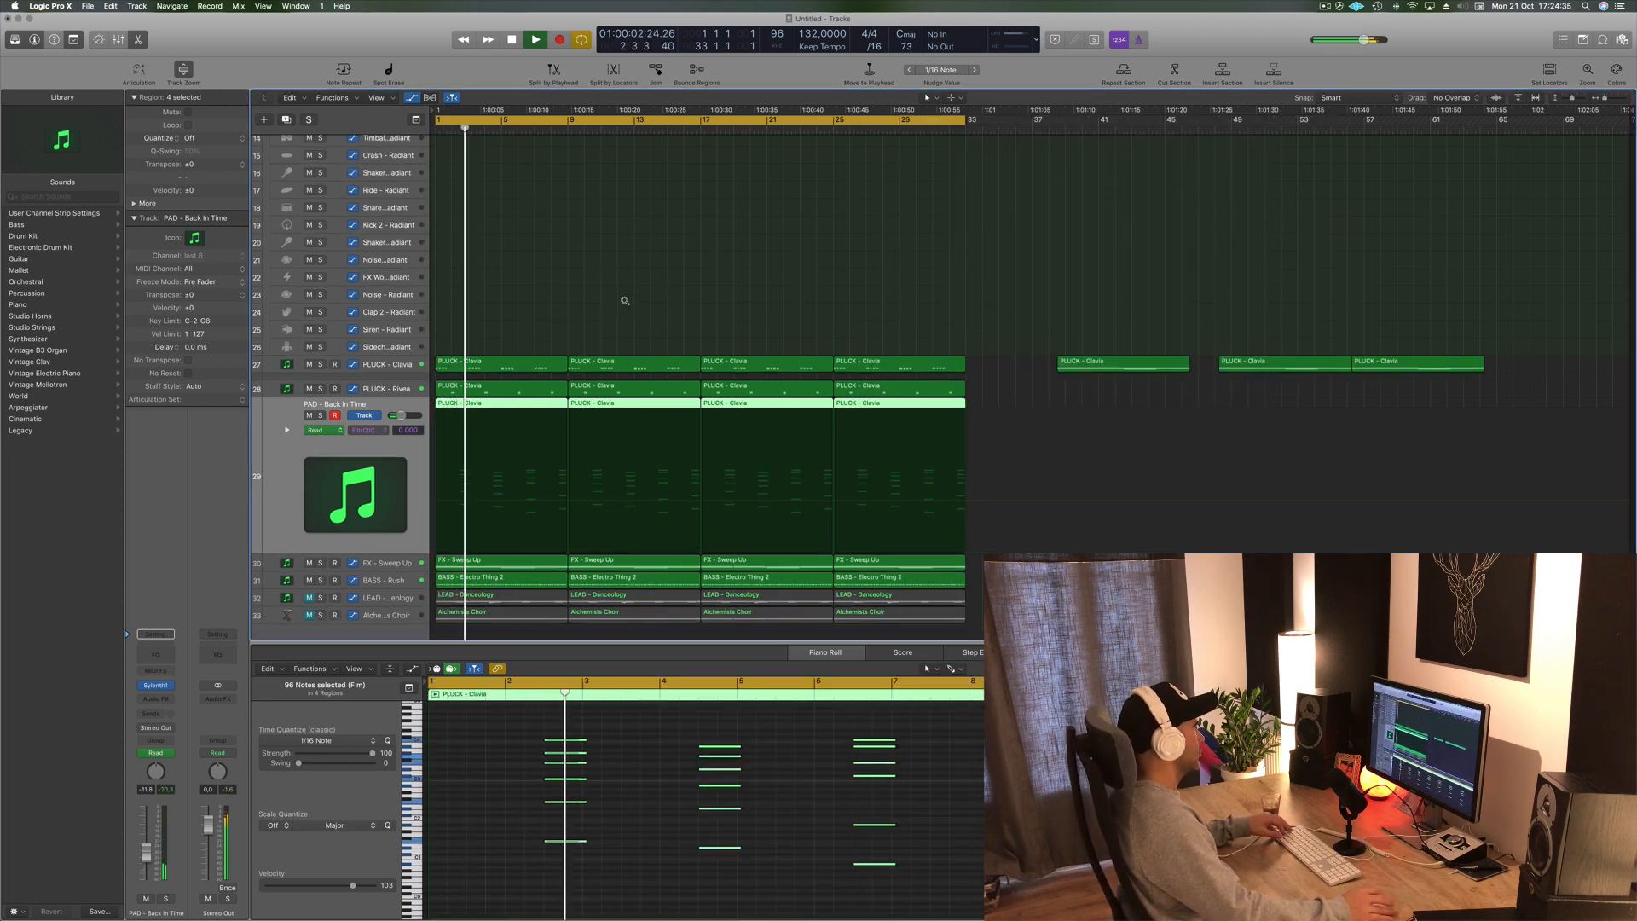
scroll(625, 301, "down", 1)
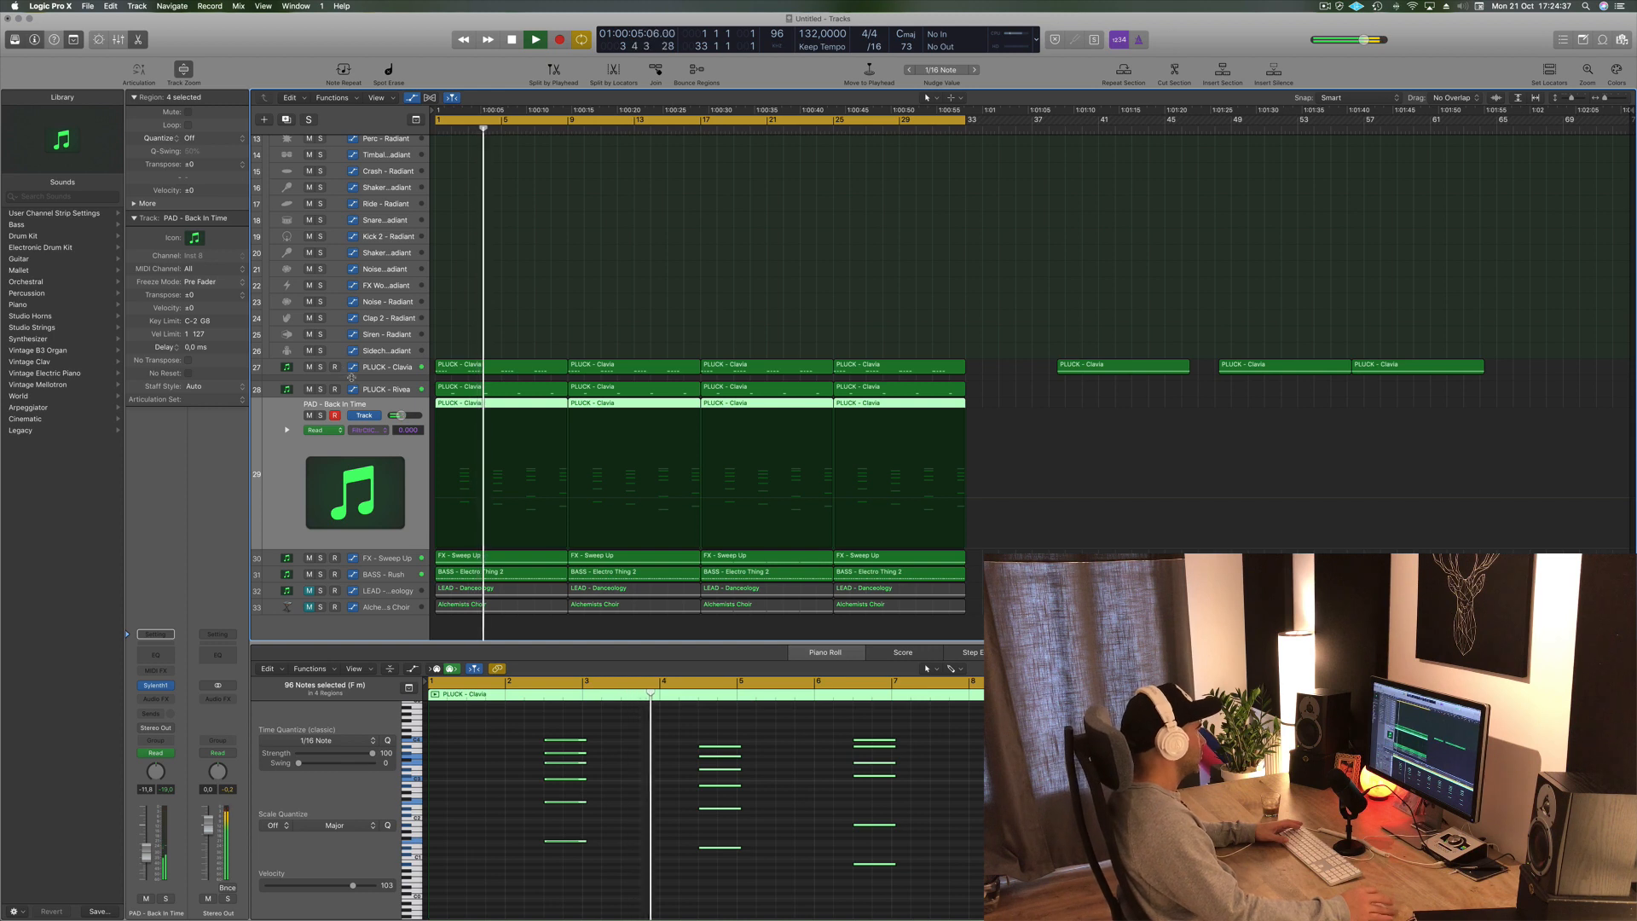
left_click(341, 388)
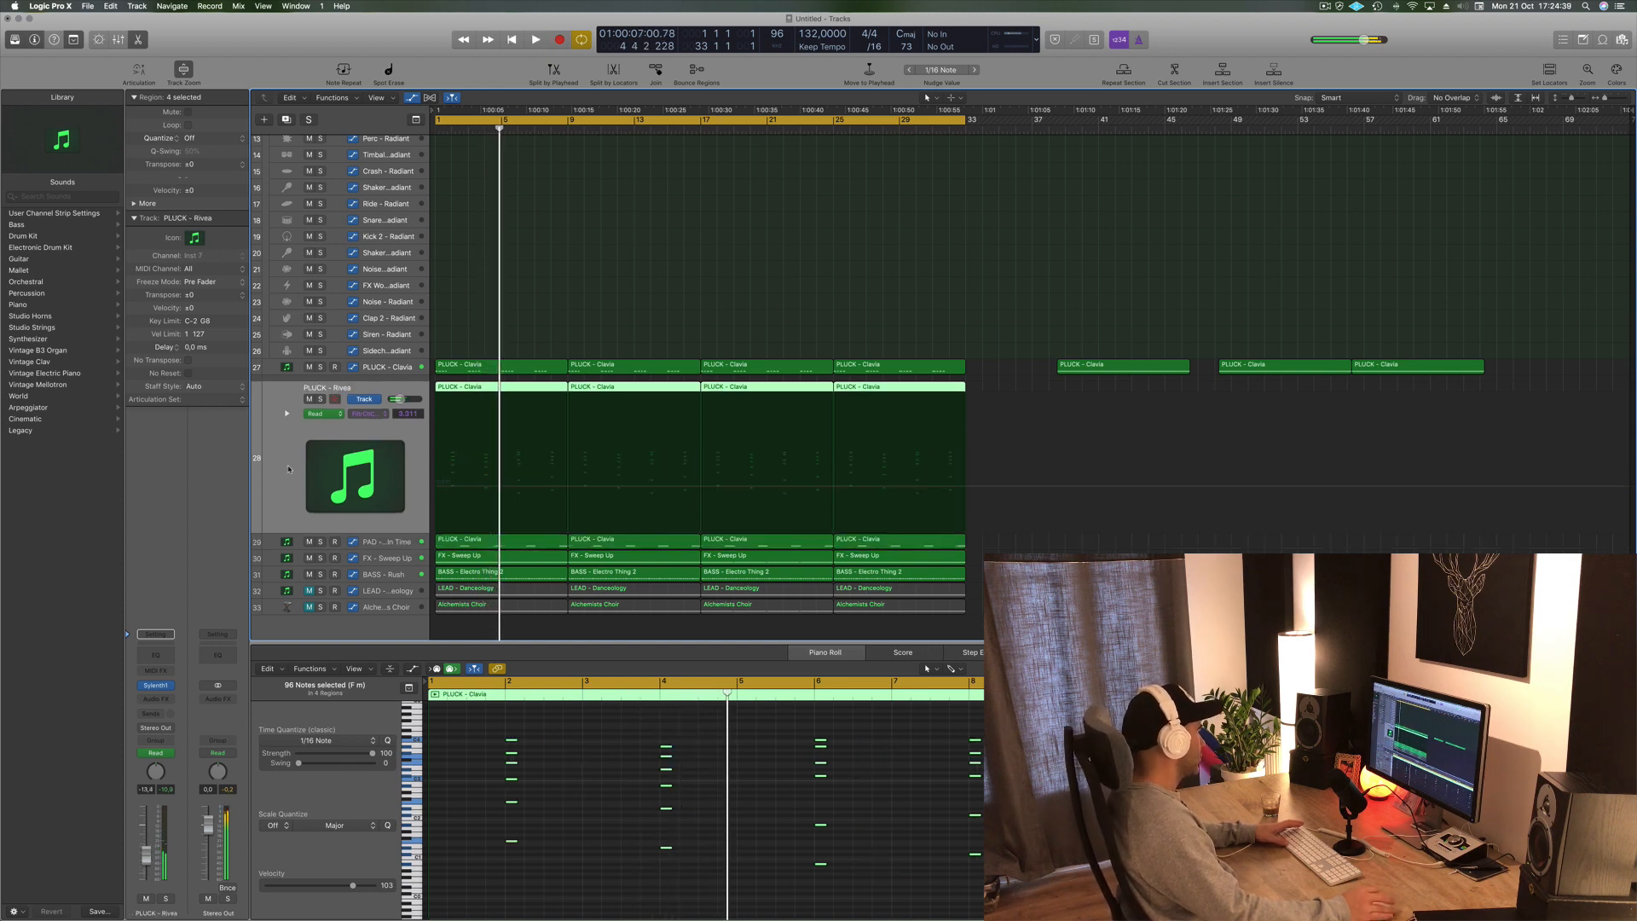
key("space")
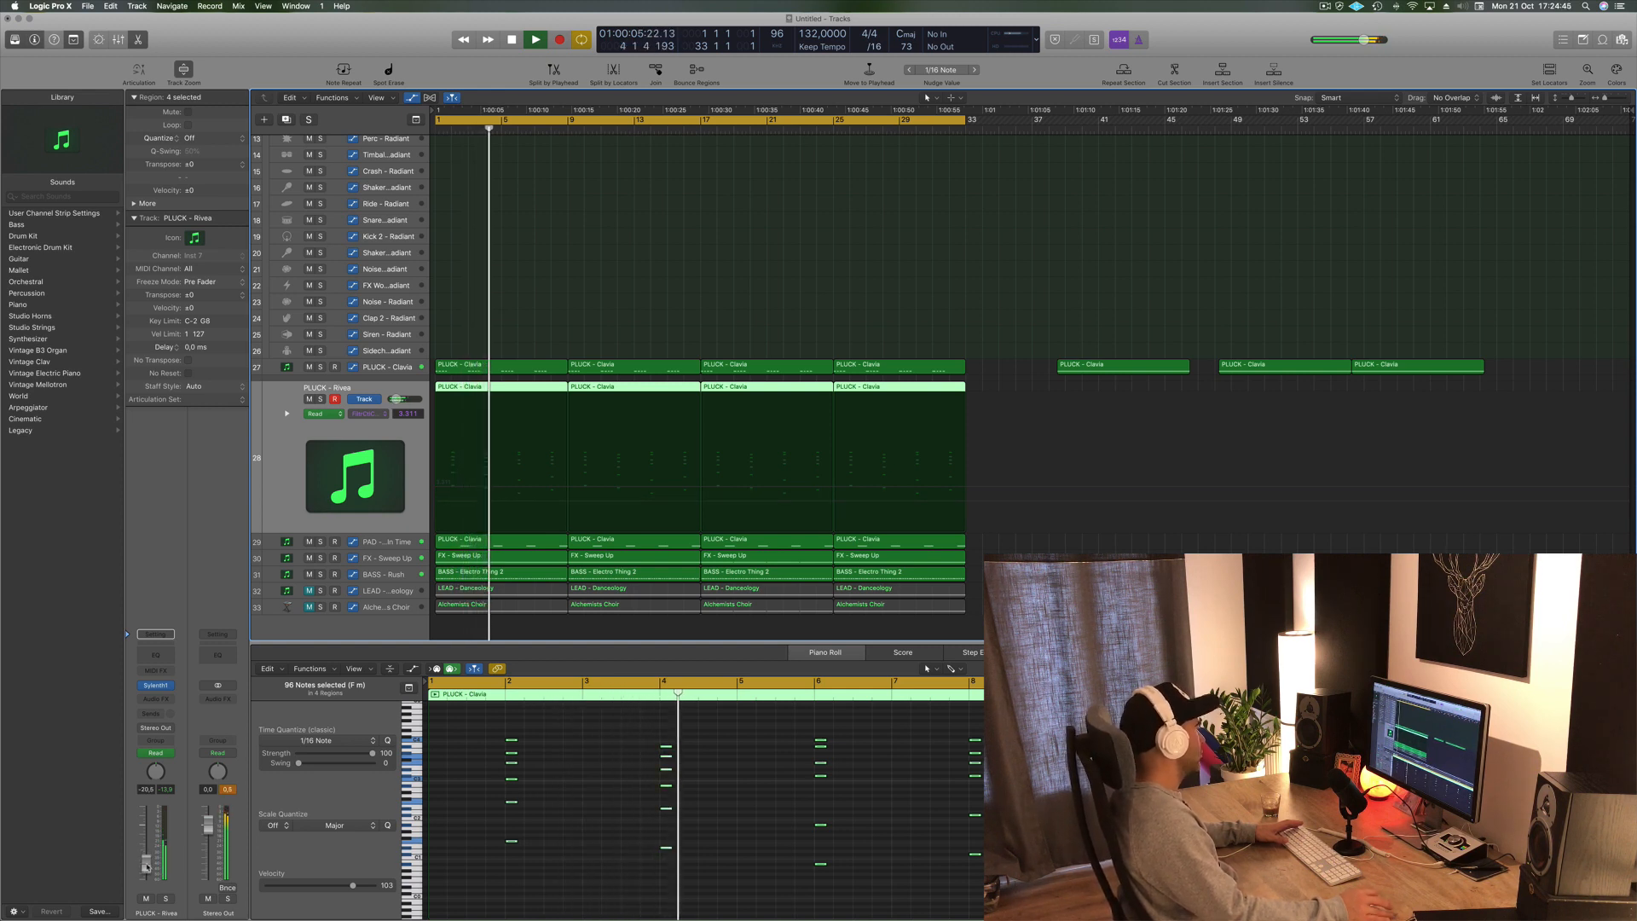
key("space")
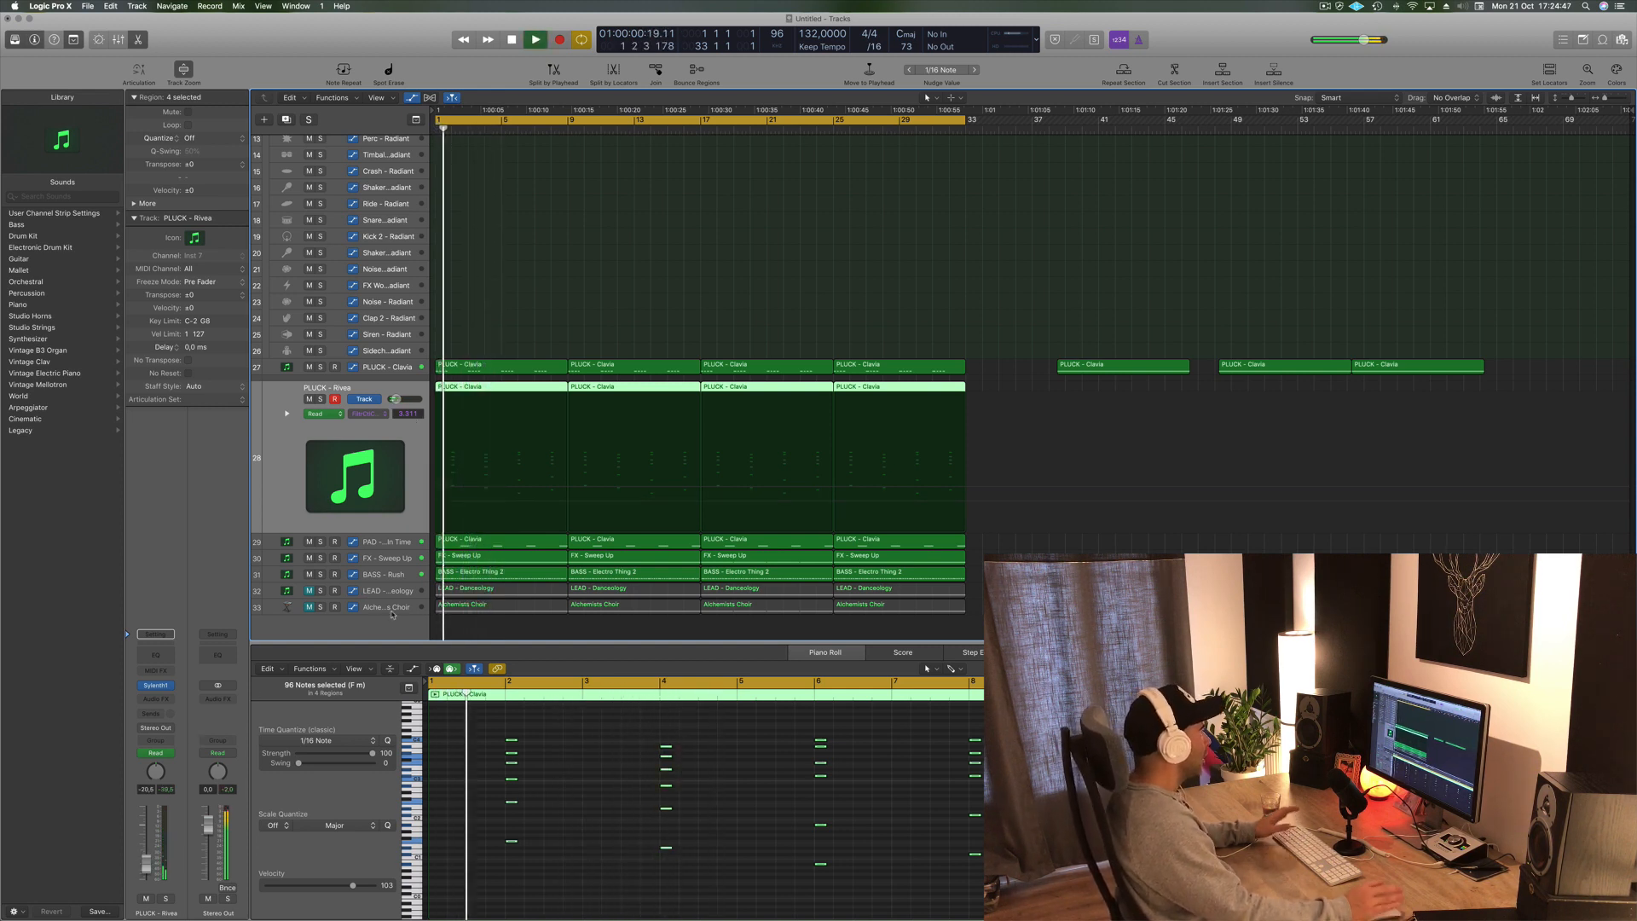
- Select the Alchemists Choir track, unmute it and play the arrangement back
left_click(328, 605)
key("space")
key("space")
key("space")
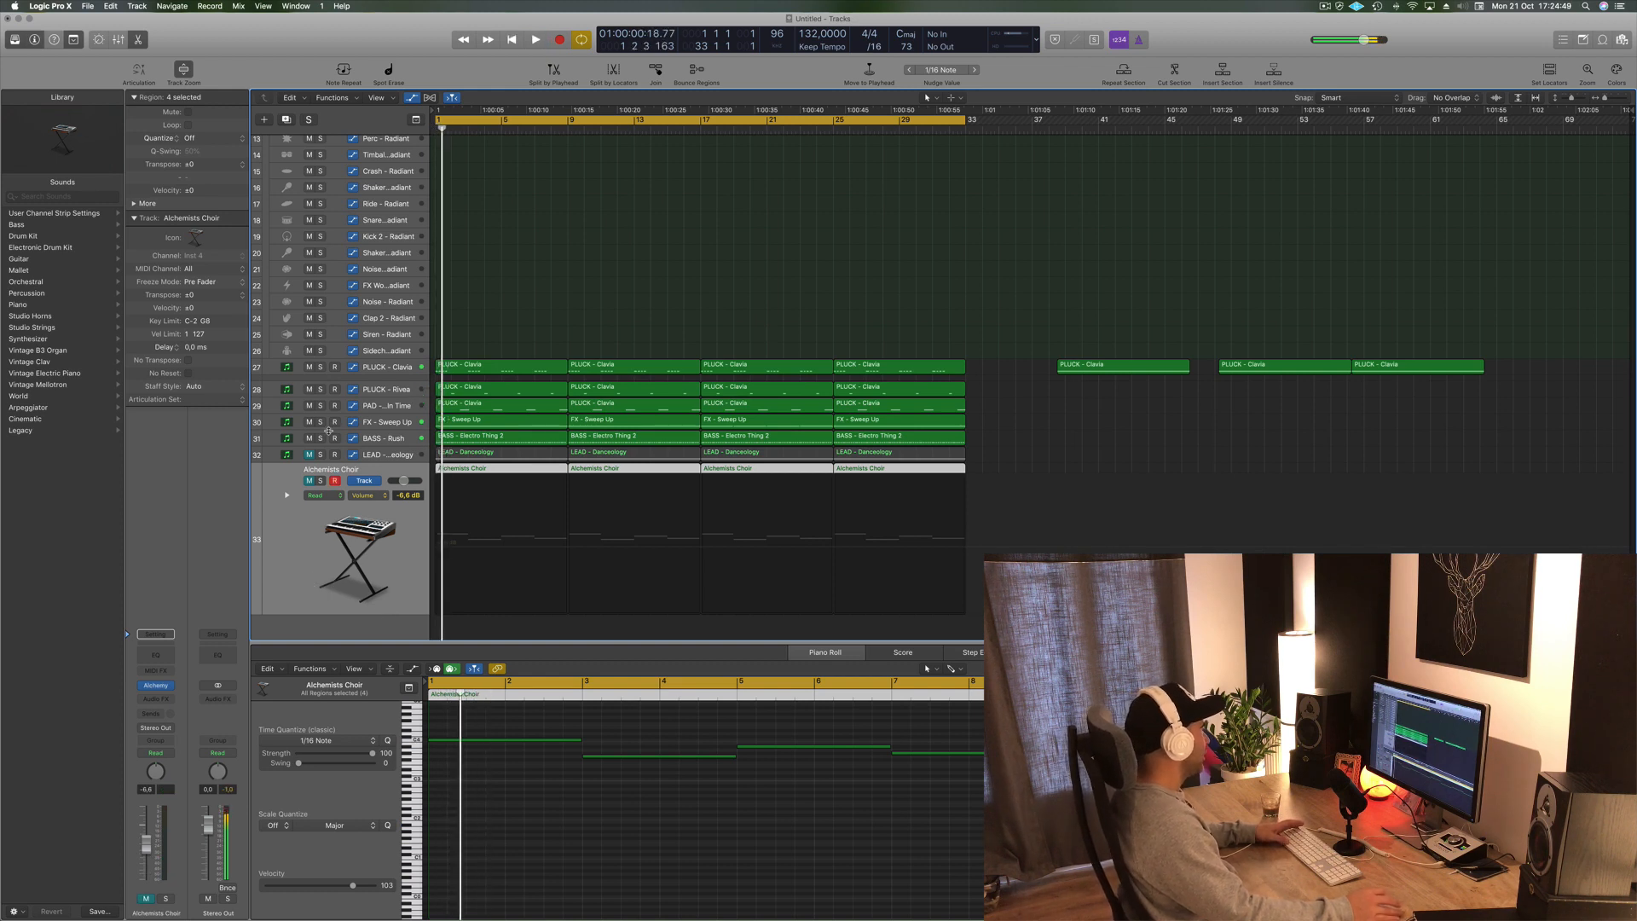
left_click(310, 481)
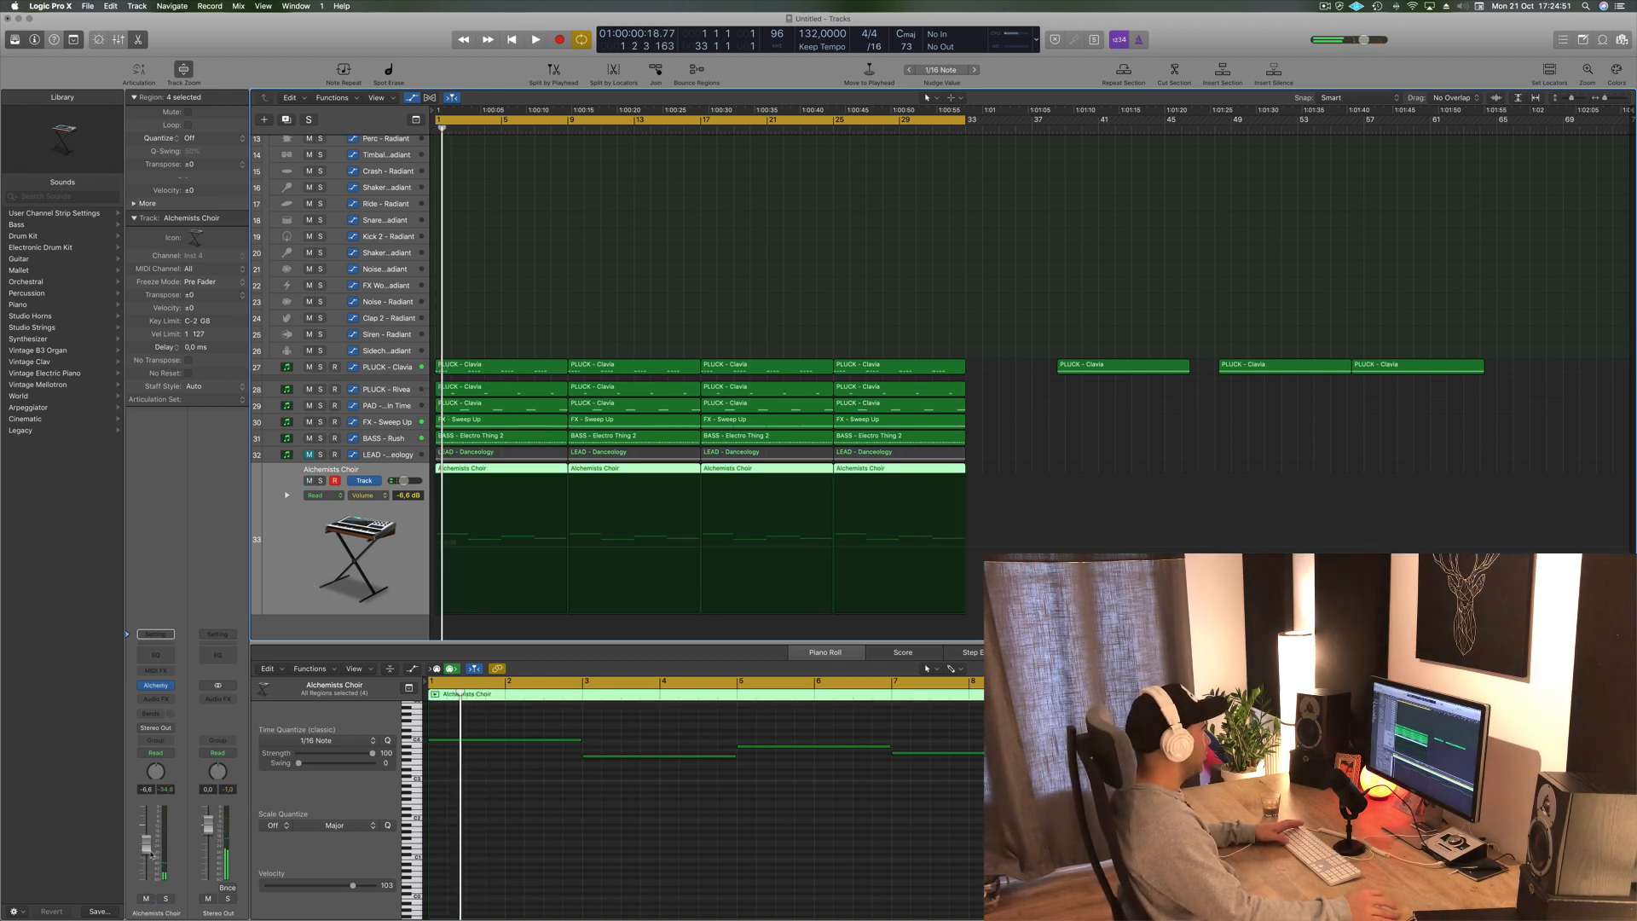
key("space")
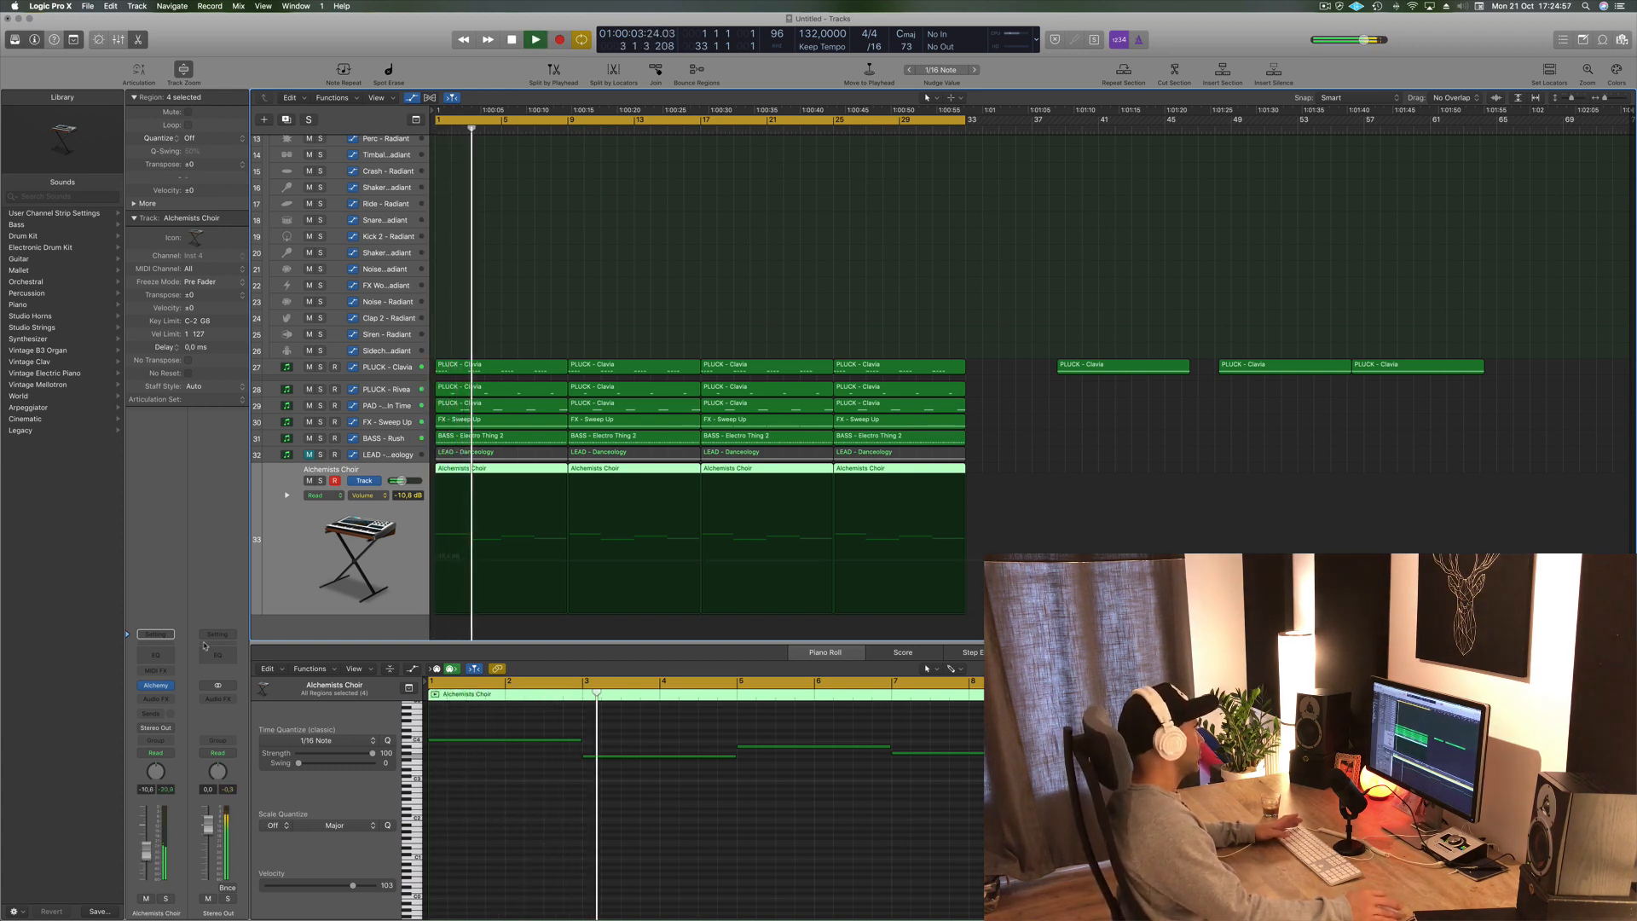
- Add a send from the Alchemists Choir channel to Bus 5
left_click(162, 699)
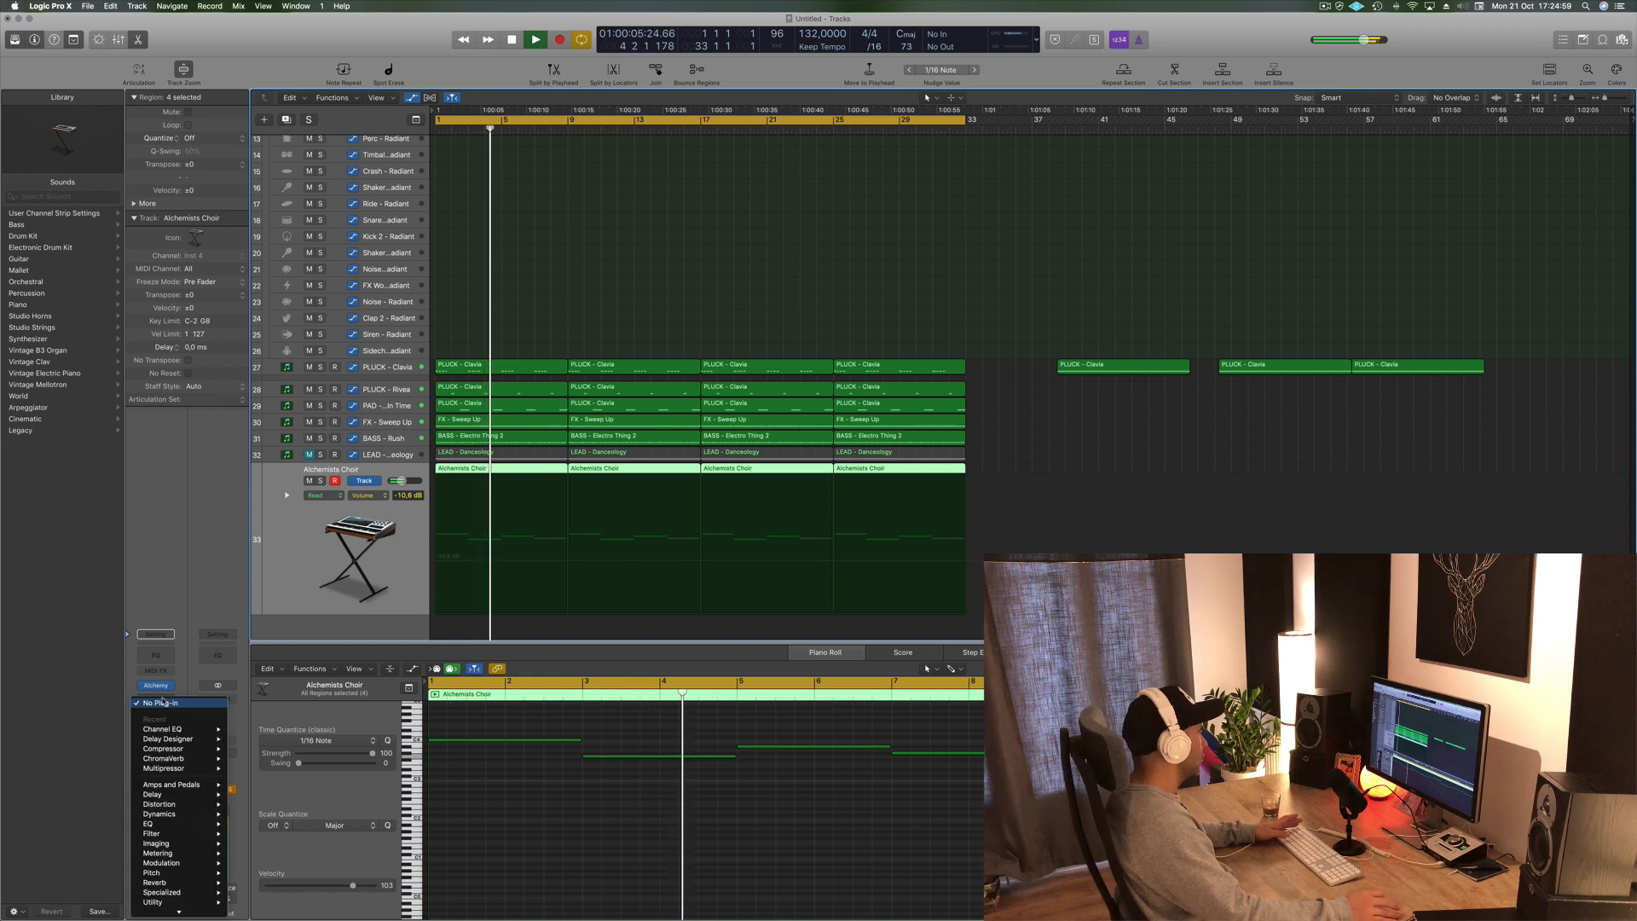
left_click(160, 702)
left_click(151, 714)
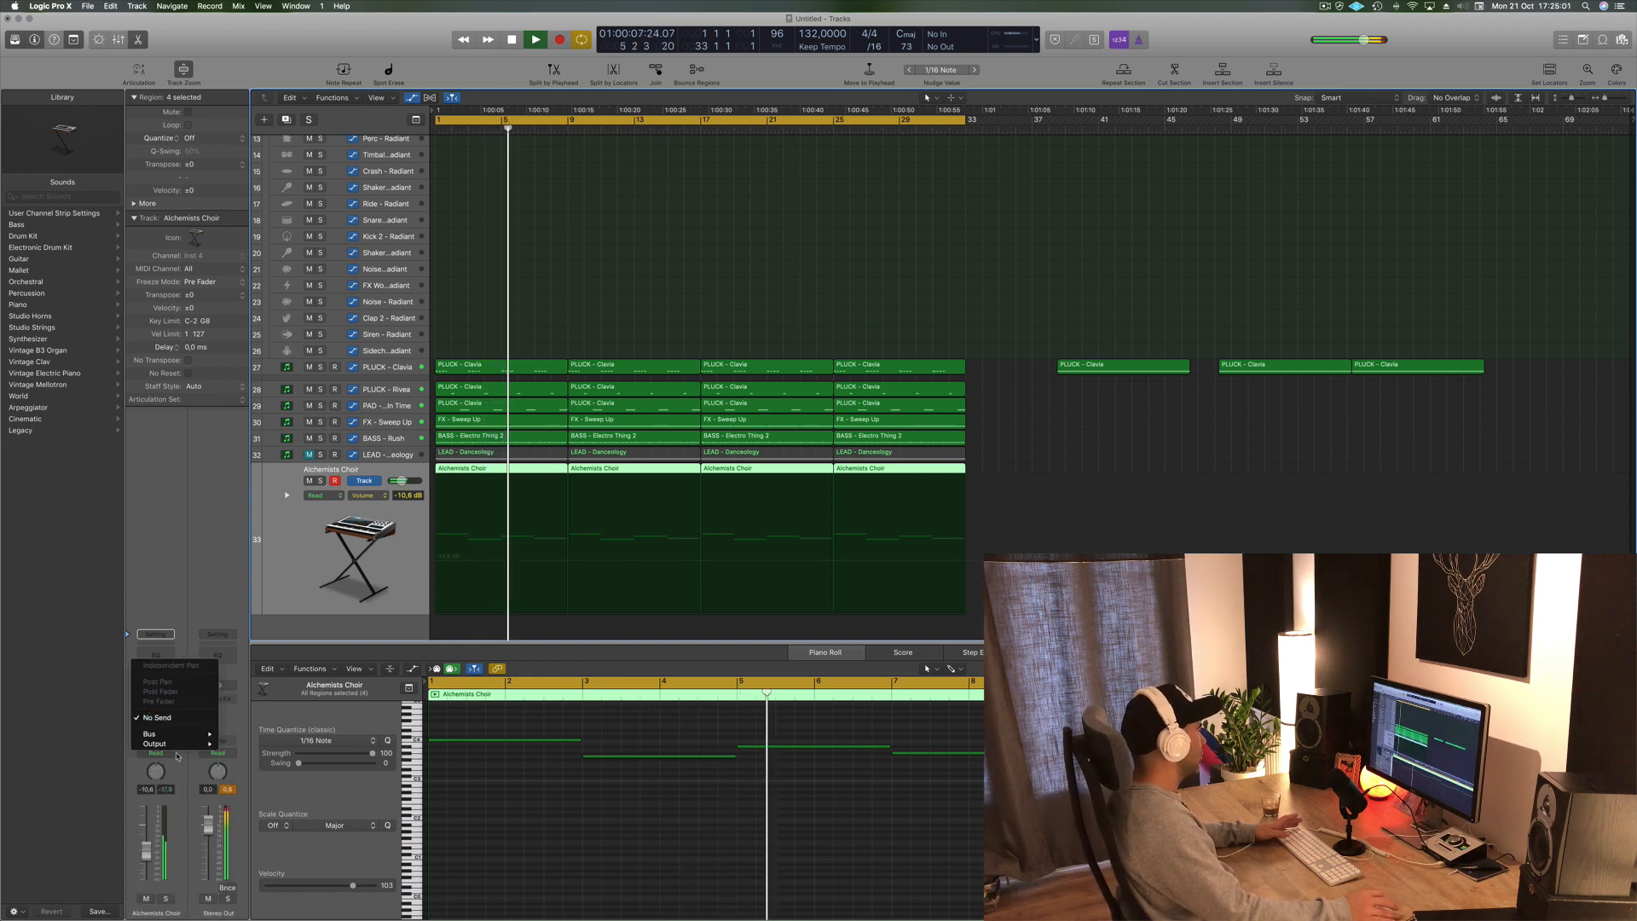
mouse_move(170, 734)
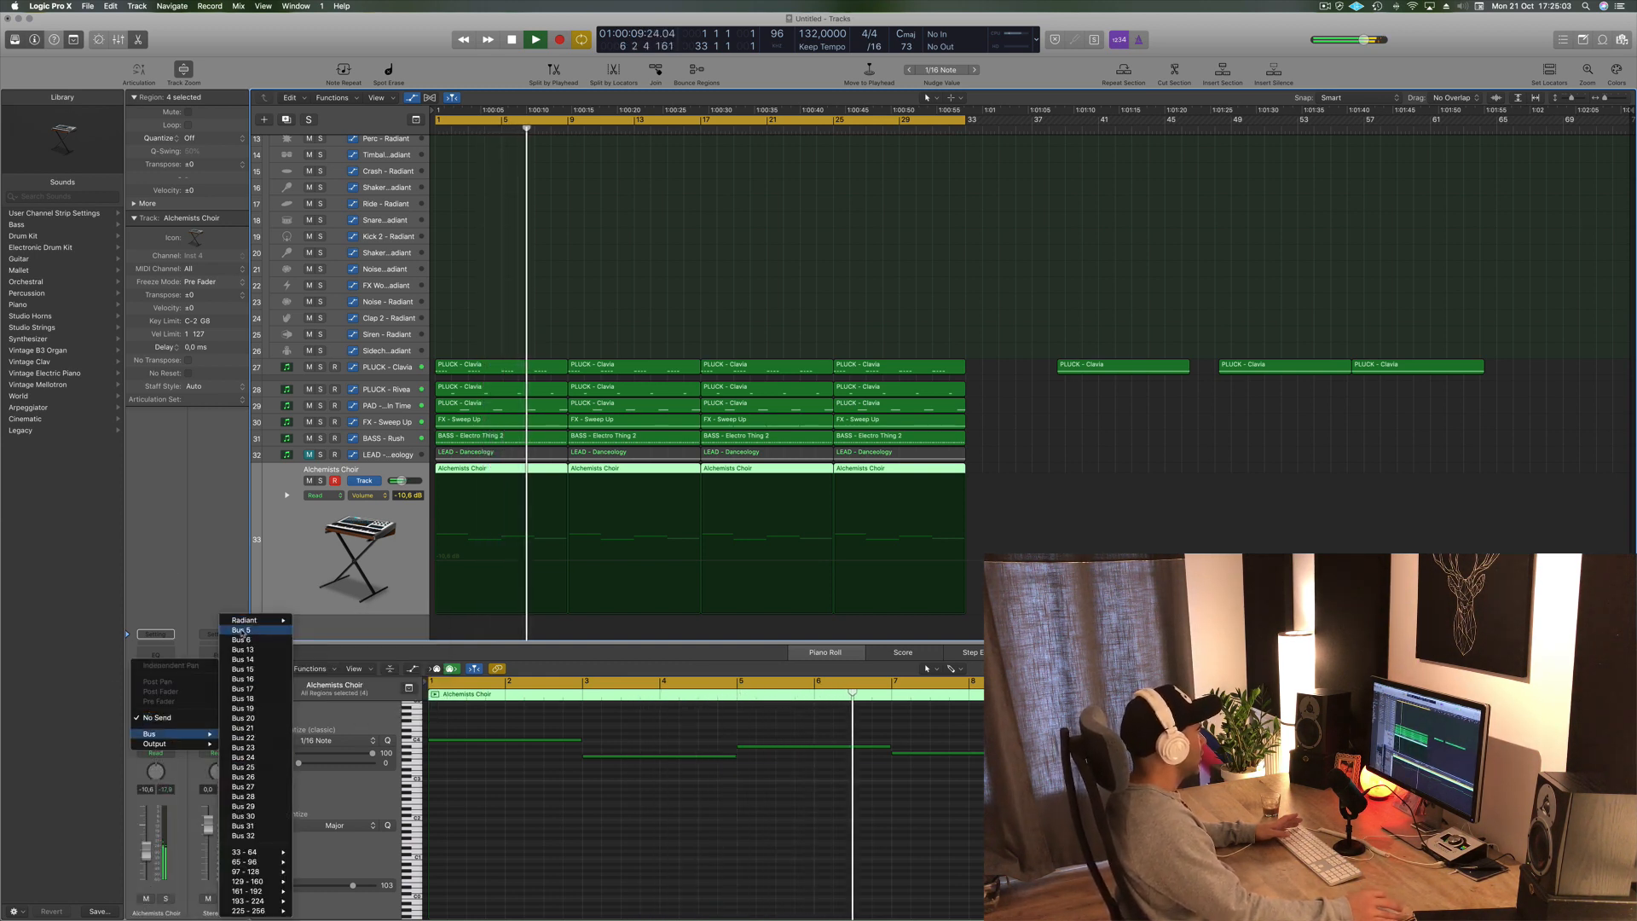
left_click(243, 630)
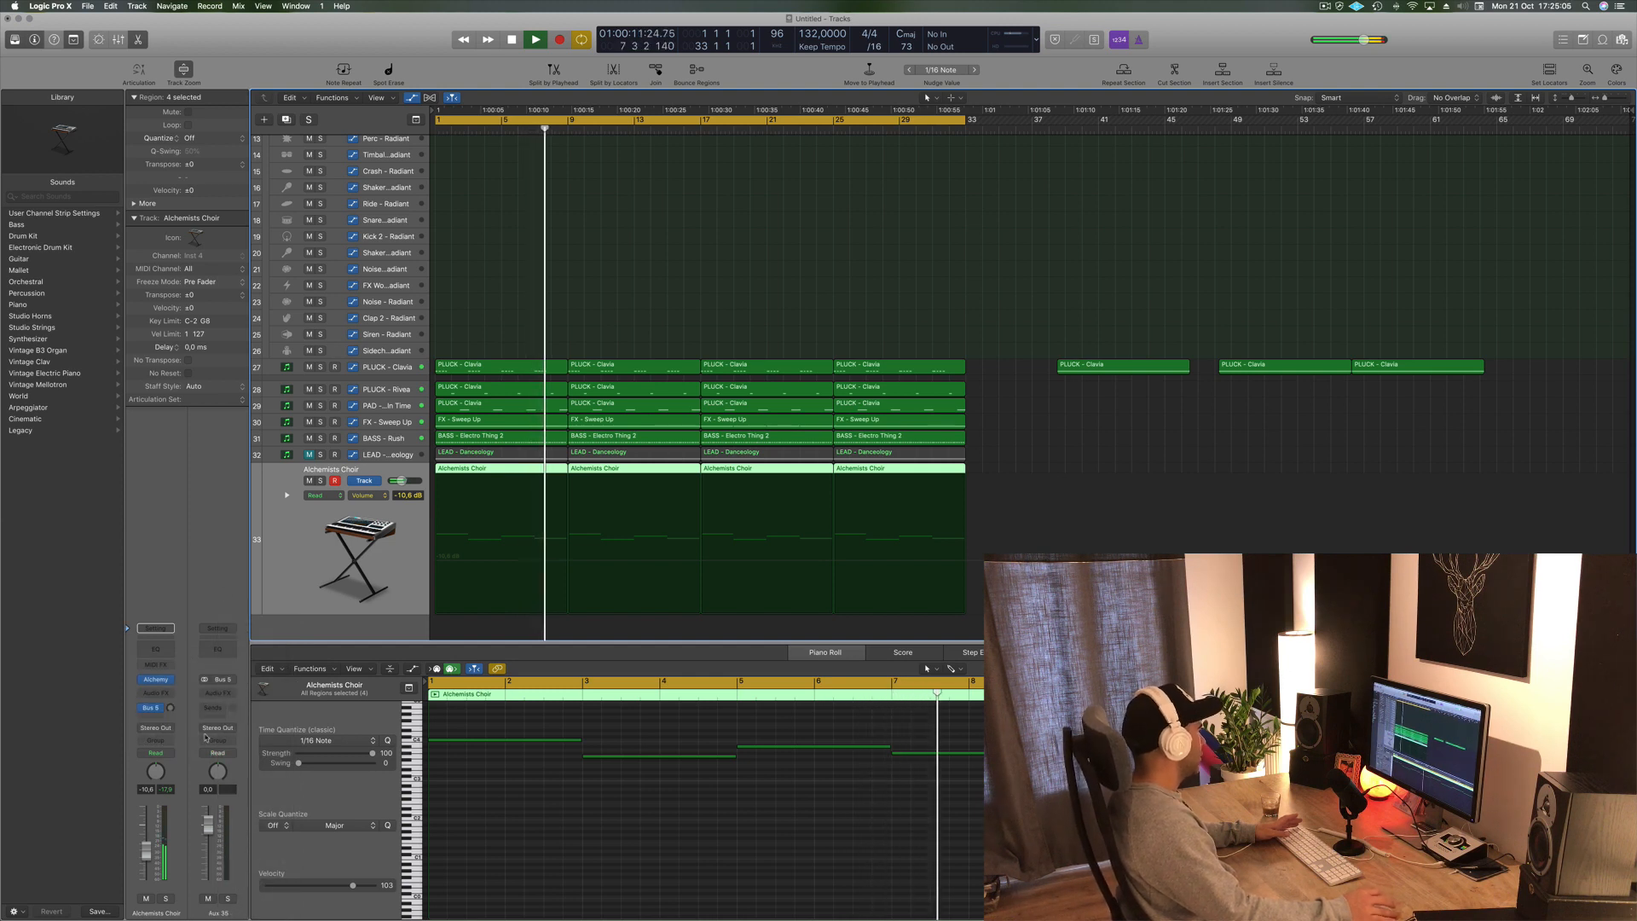
- Insert a SilverVerb reverb on the Bus 5 aux channel
left_click(230, 696)
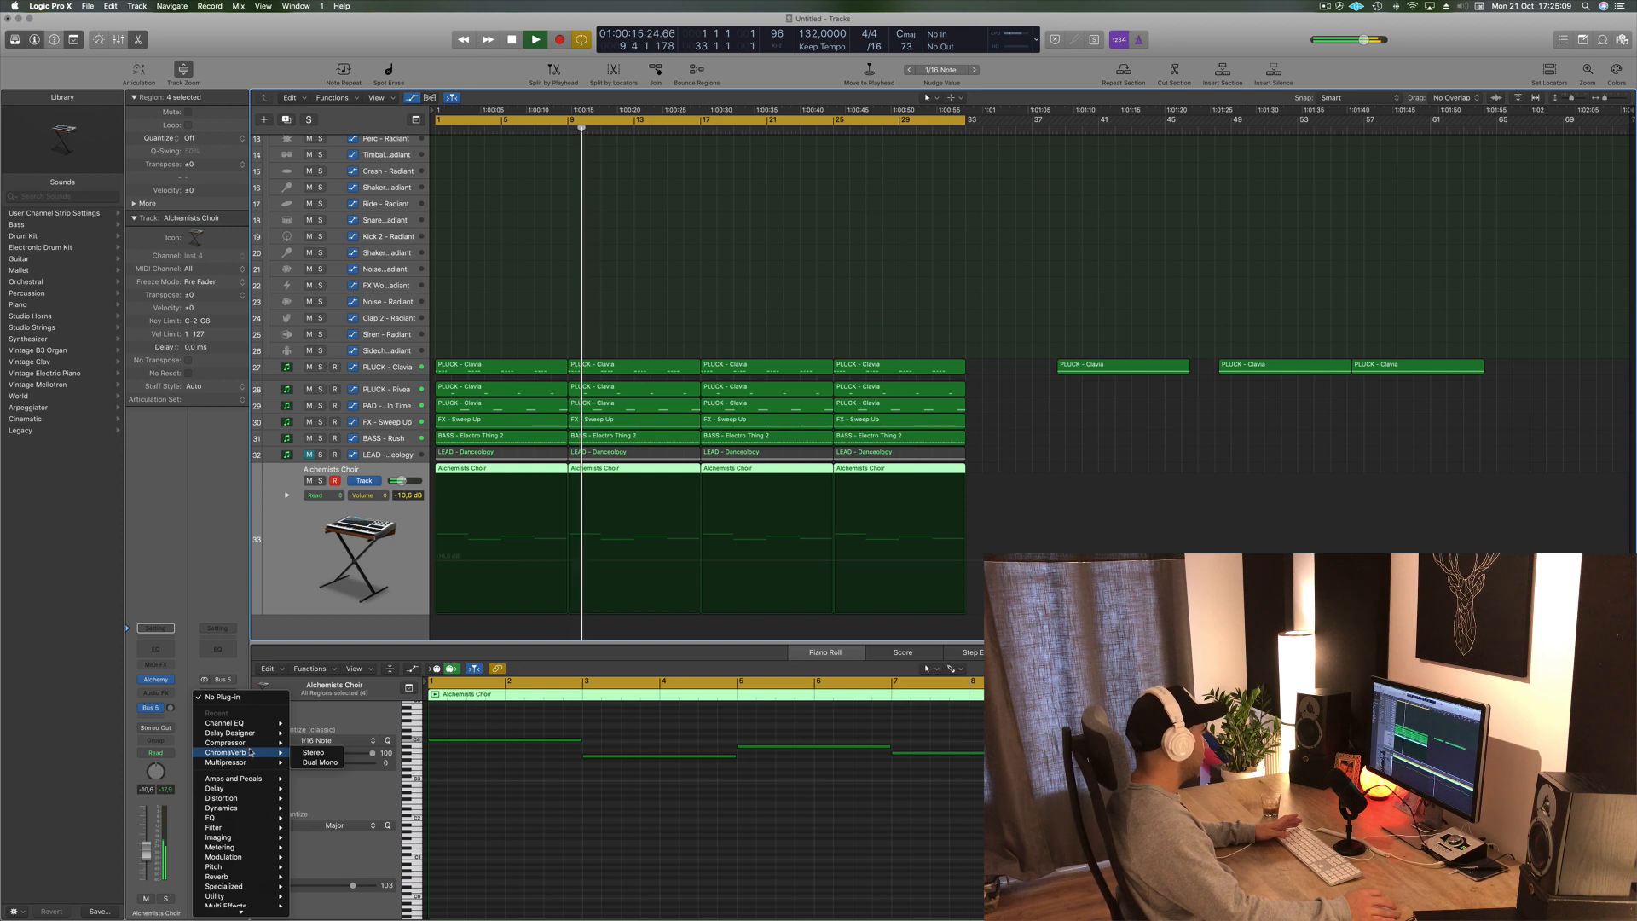
mouse_move(251, 876)
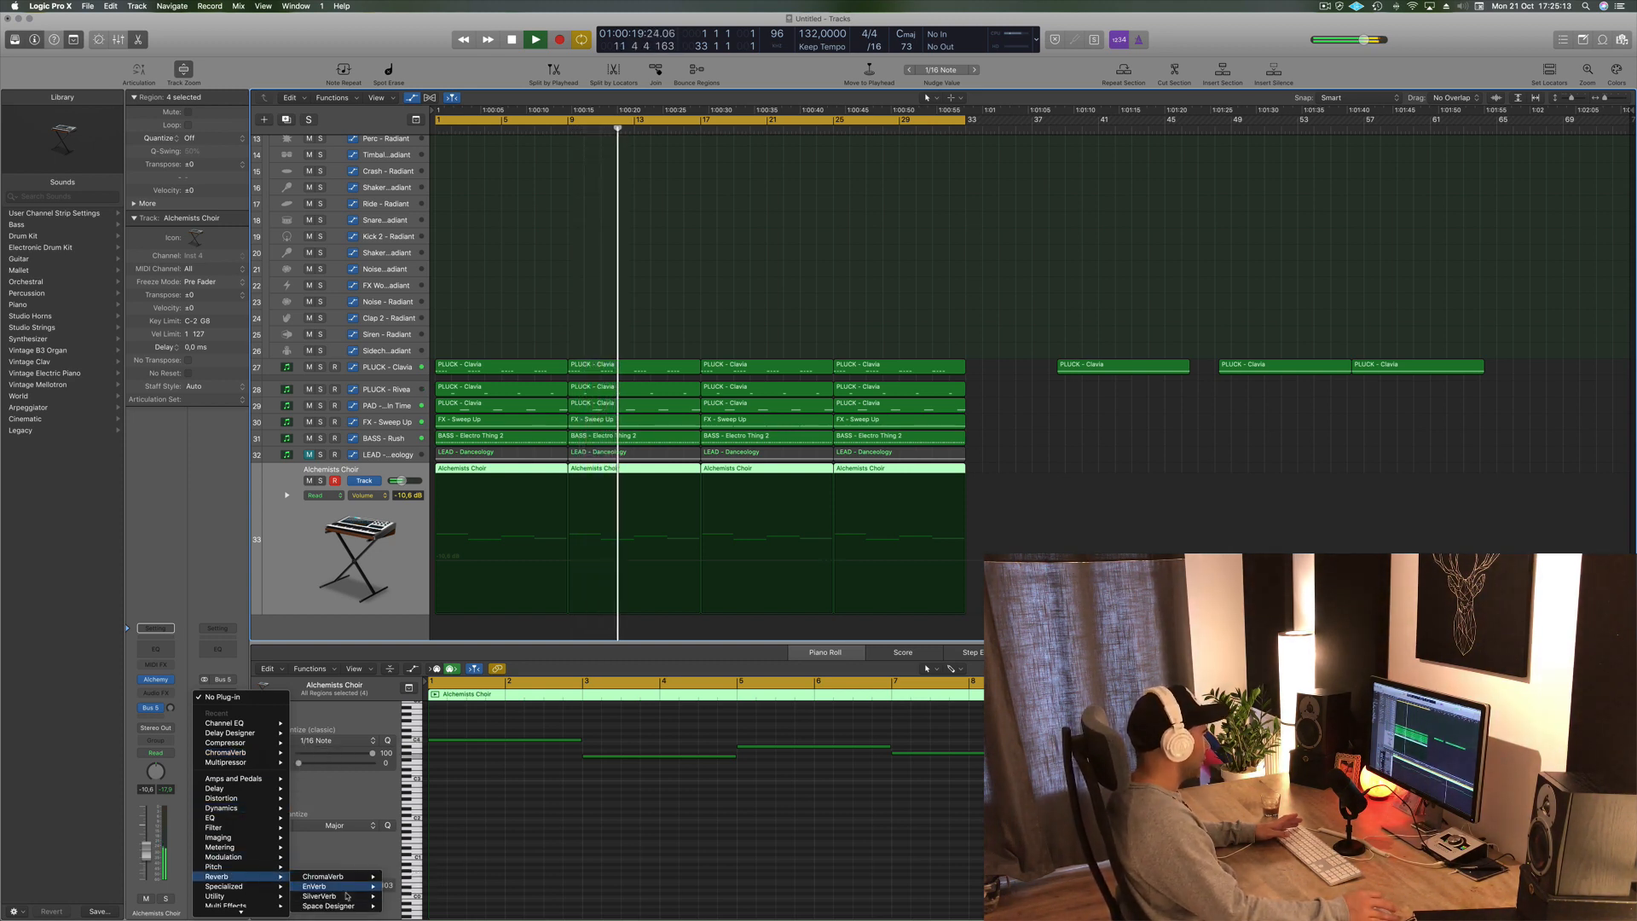
left_click(347, 895)
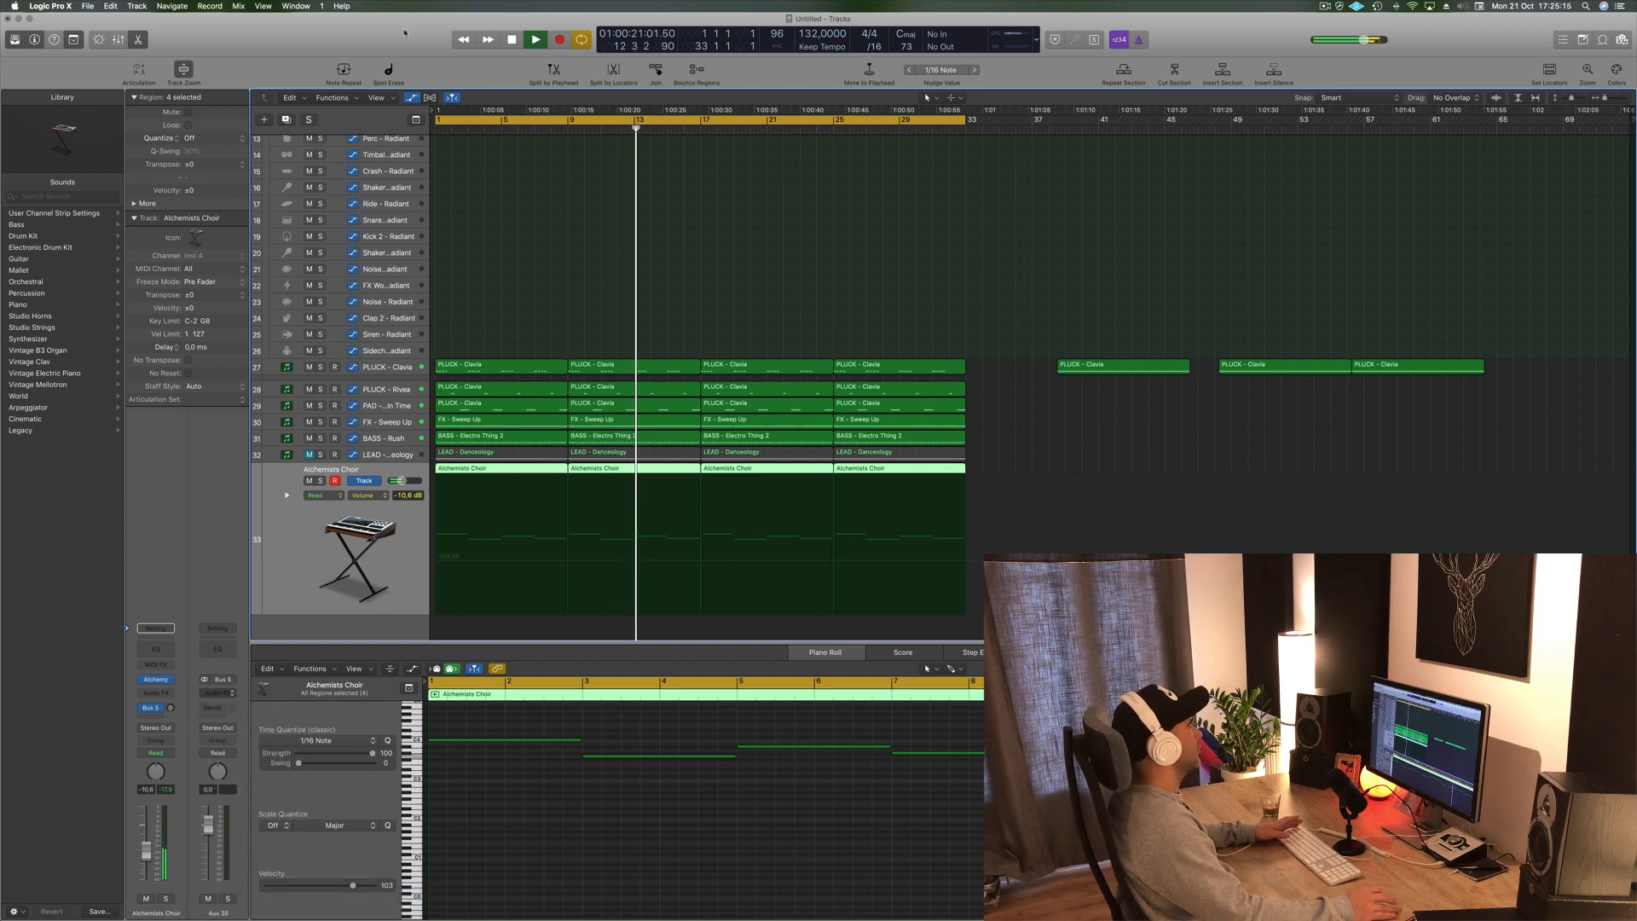
- Load the grandiose preset in SilverVerb
left_click_drag(404, 33, 738, 123)
left_click(441, 136)
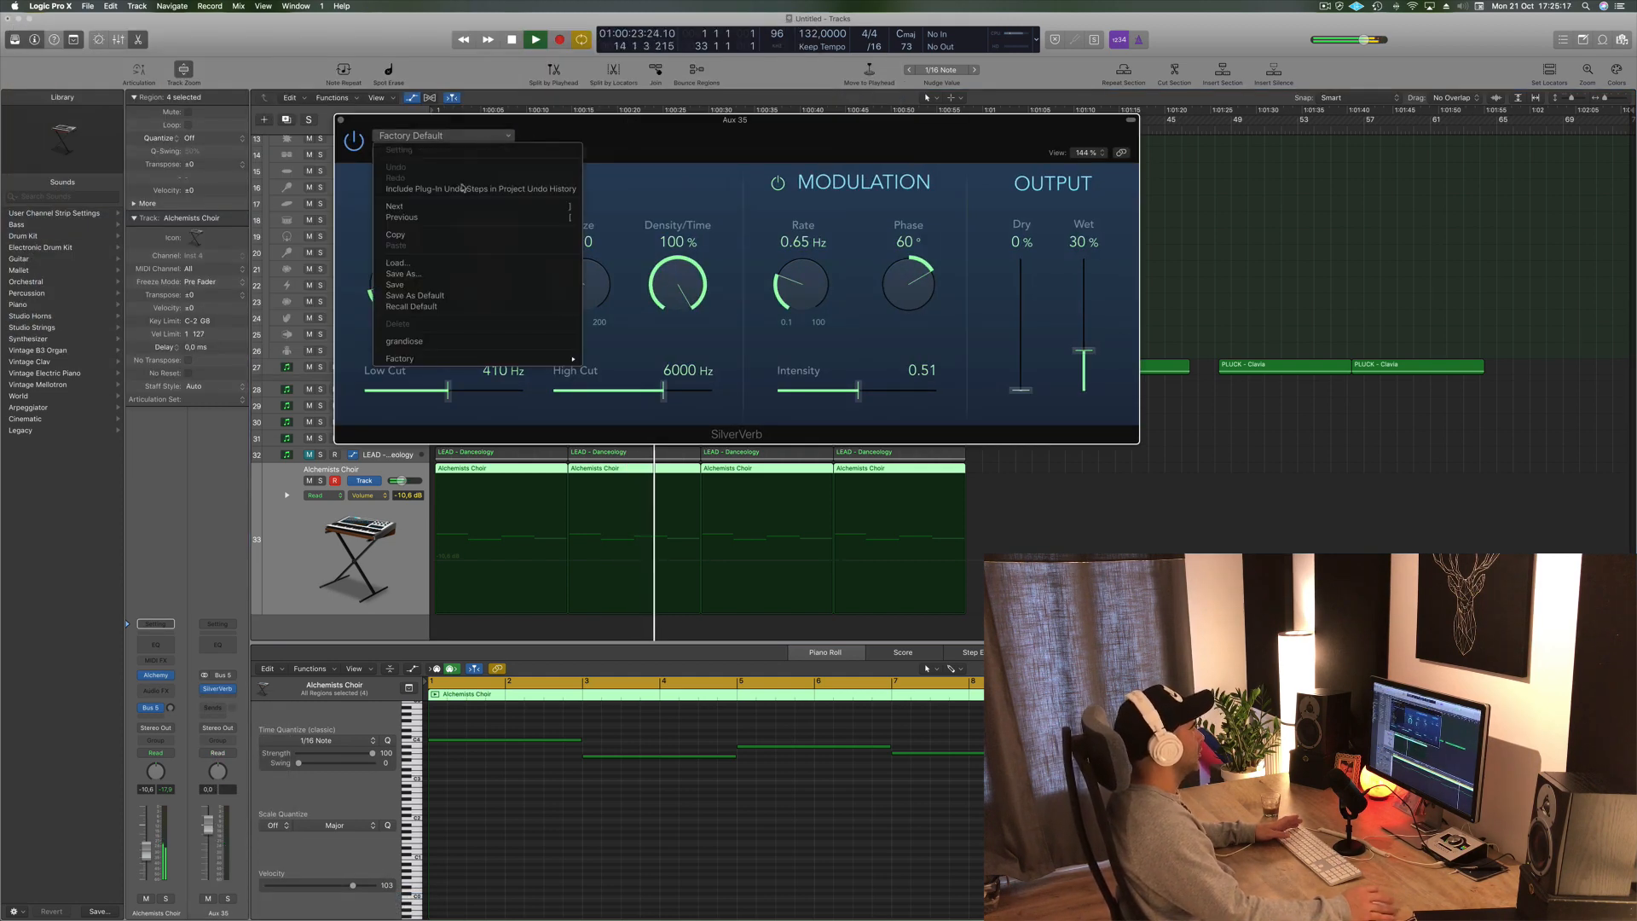
left_click(450, 343)
left_click_drag(648, 148, 1011, 139)
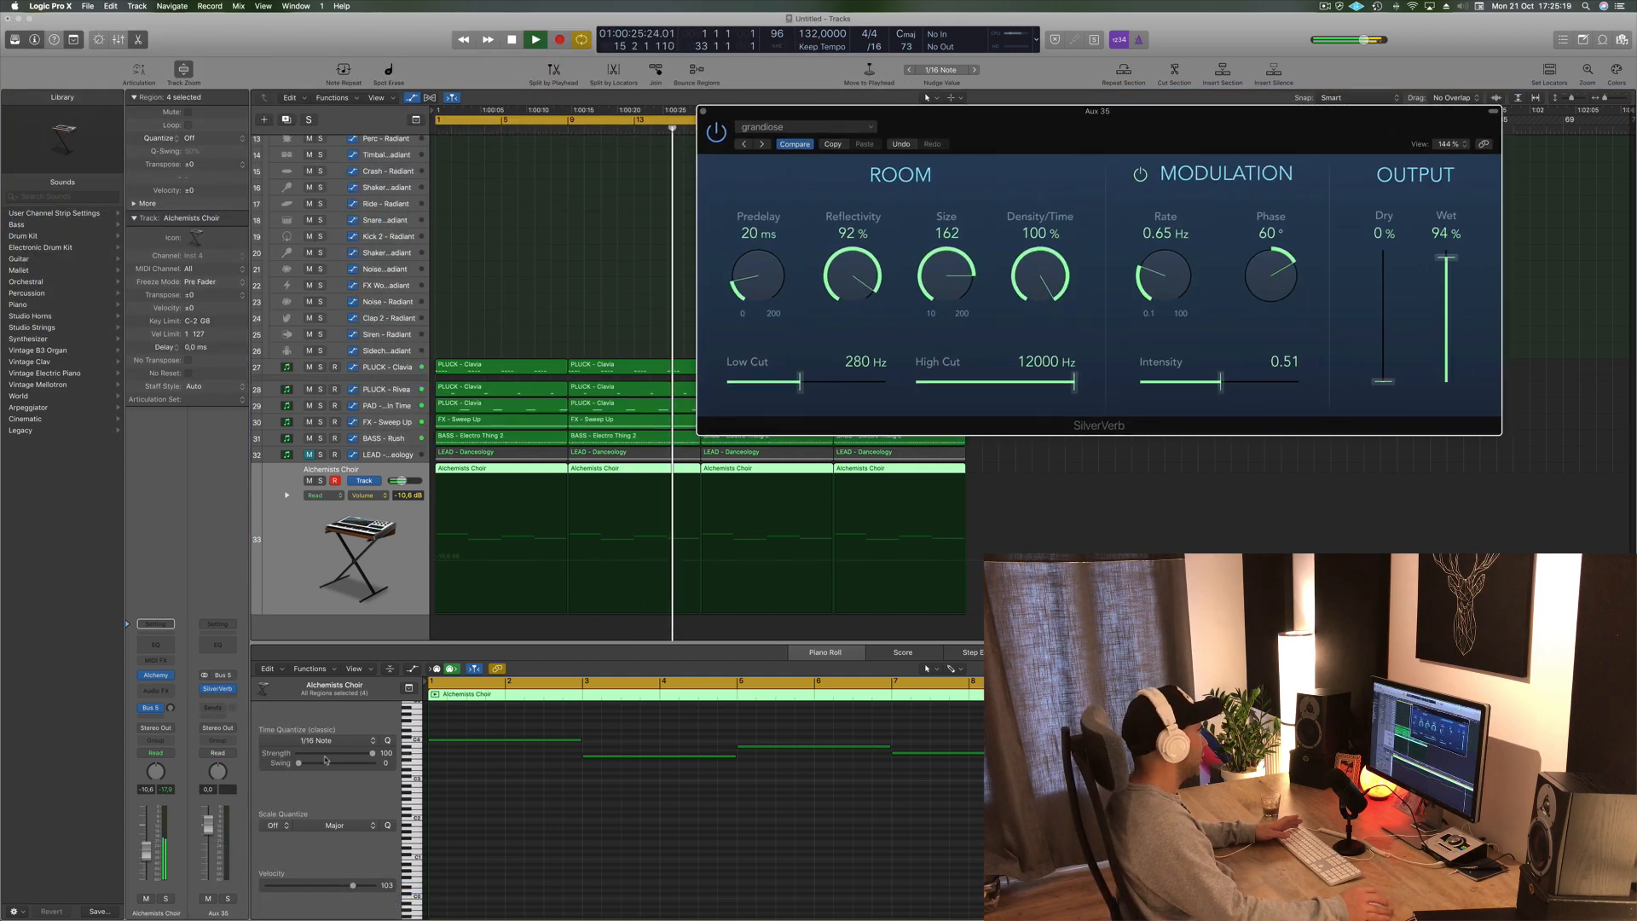
- Adjust the Alchemists Choir send level to Bus 5 slightly and close the SilverVerb window
mouse_move(170, 708)
left_mouse_down()
mouse_move(180, 655)
mouse_move(172, 715)
left_mouse_up()
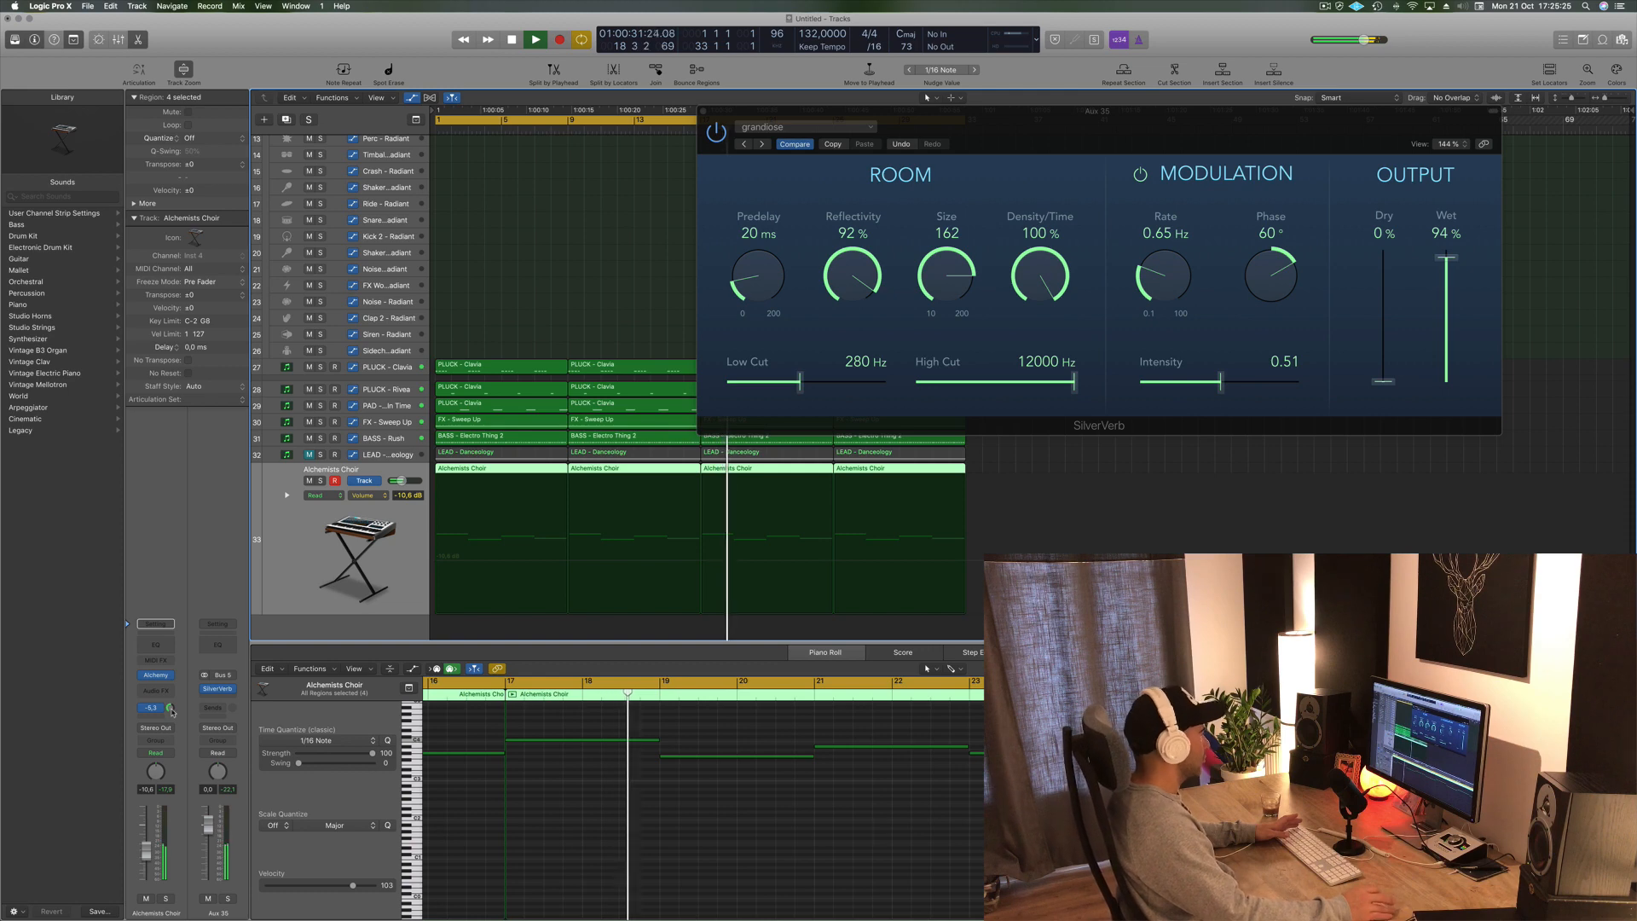
left_click_drag(1087, 112, 938, 182)
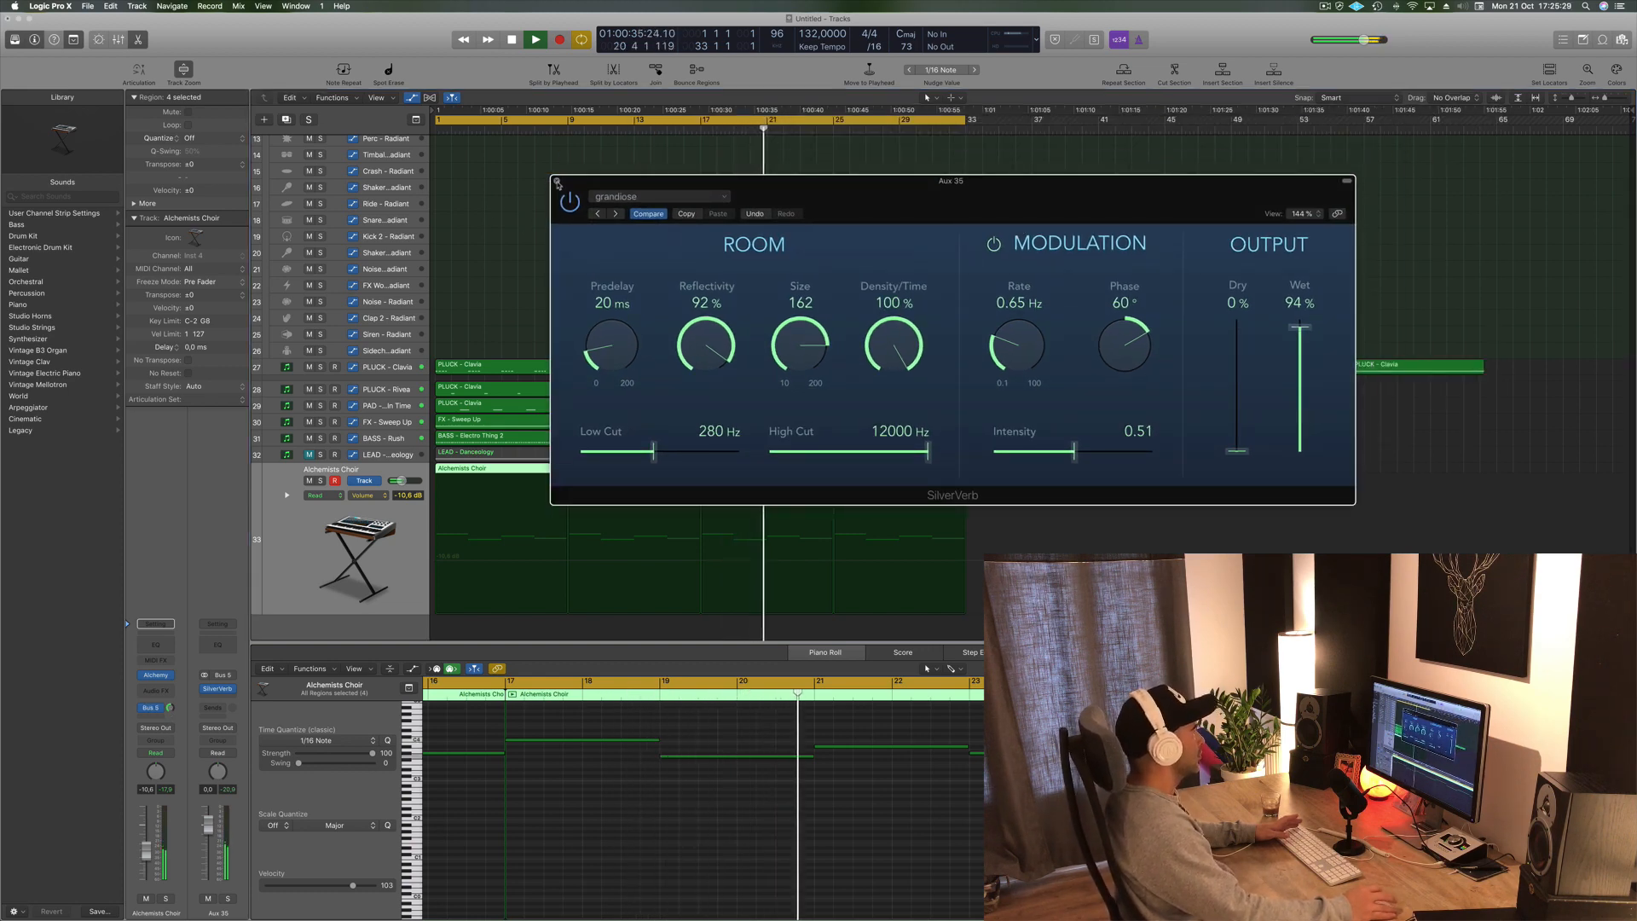
left_click(557, 181)
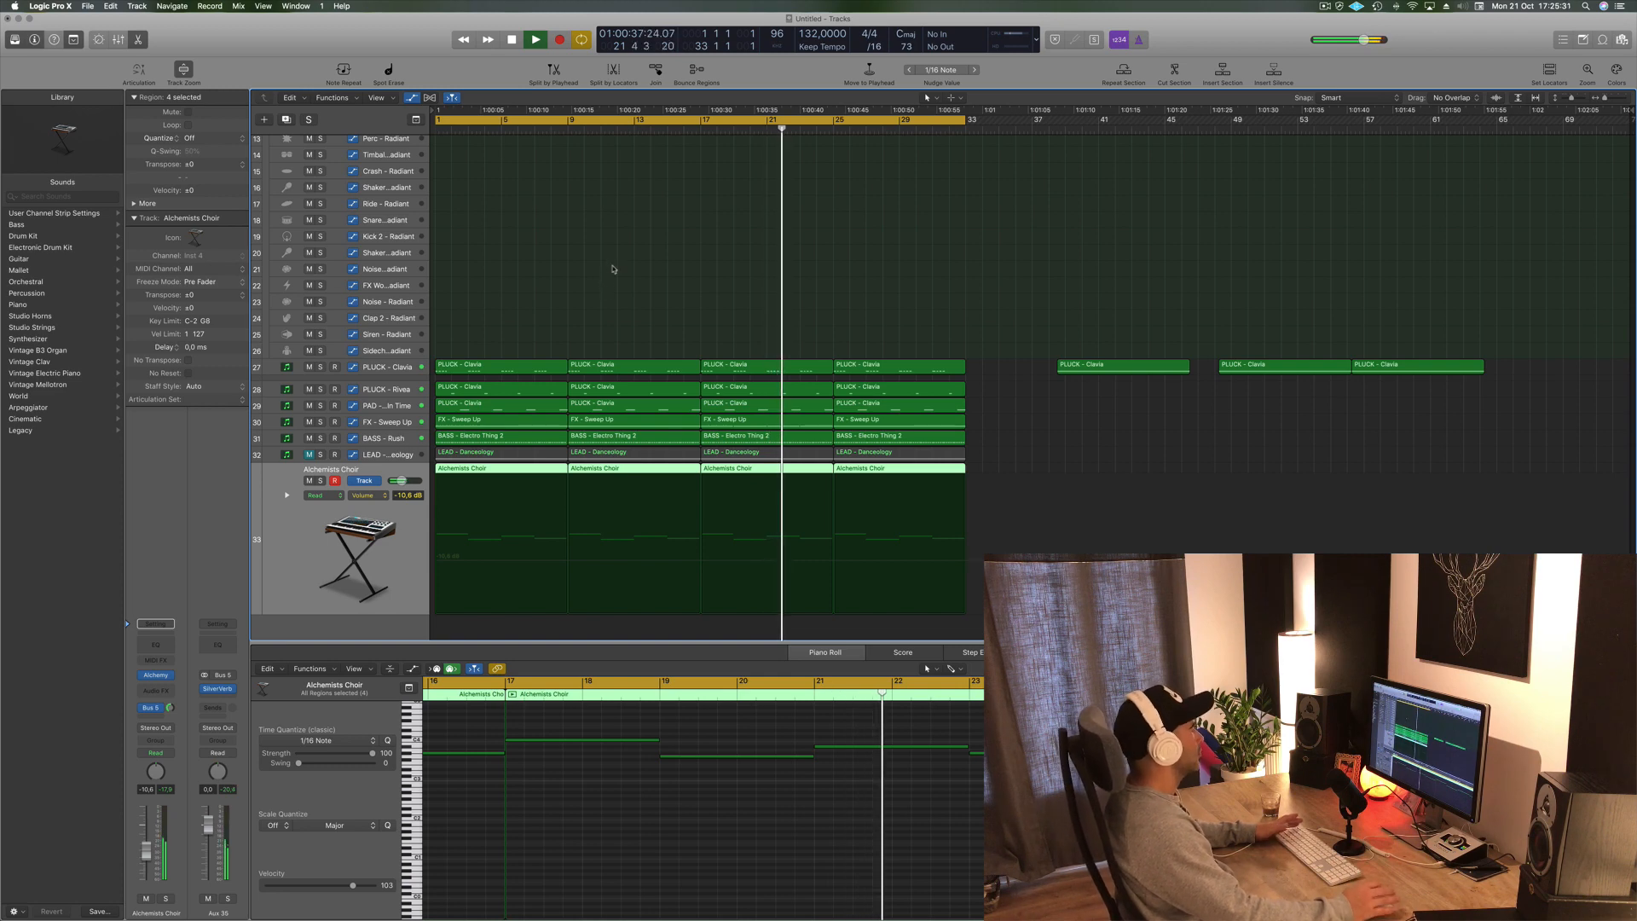
- Select the LEAD - Danceology track and unmute it
left_click(611, 271)
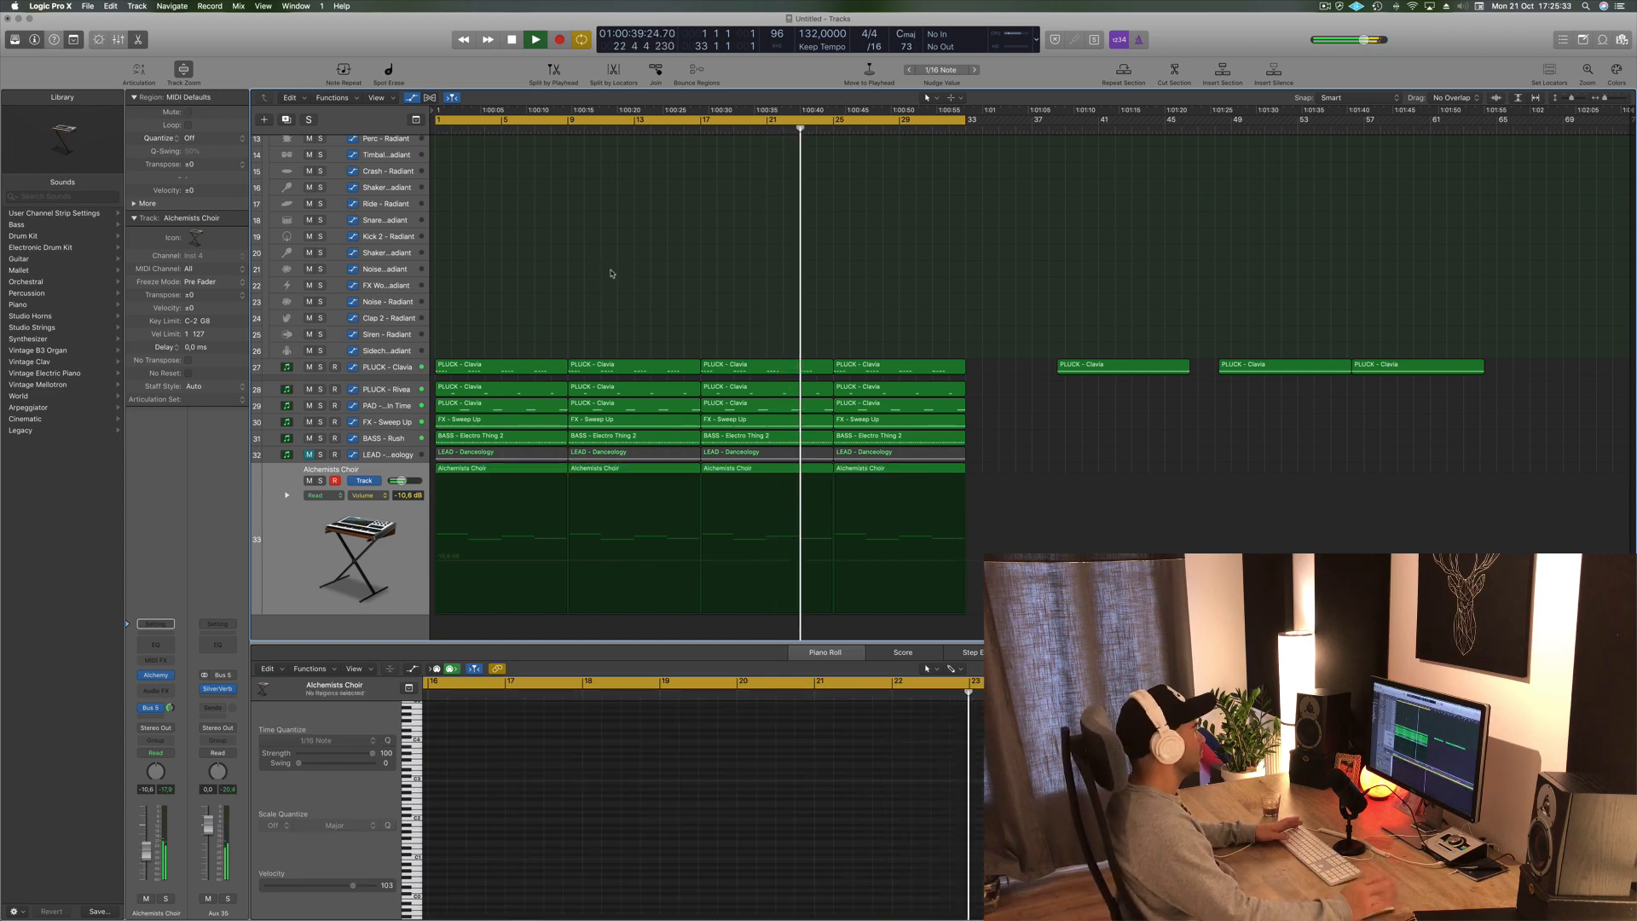
scroll(634, 308, "up", 8)
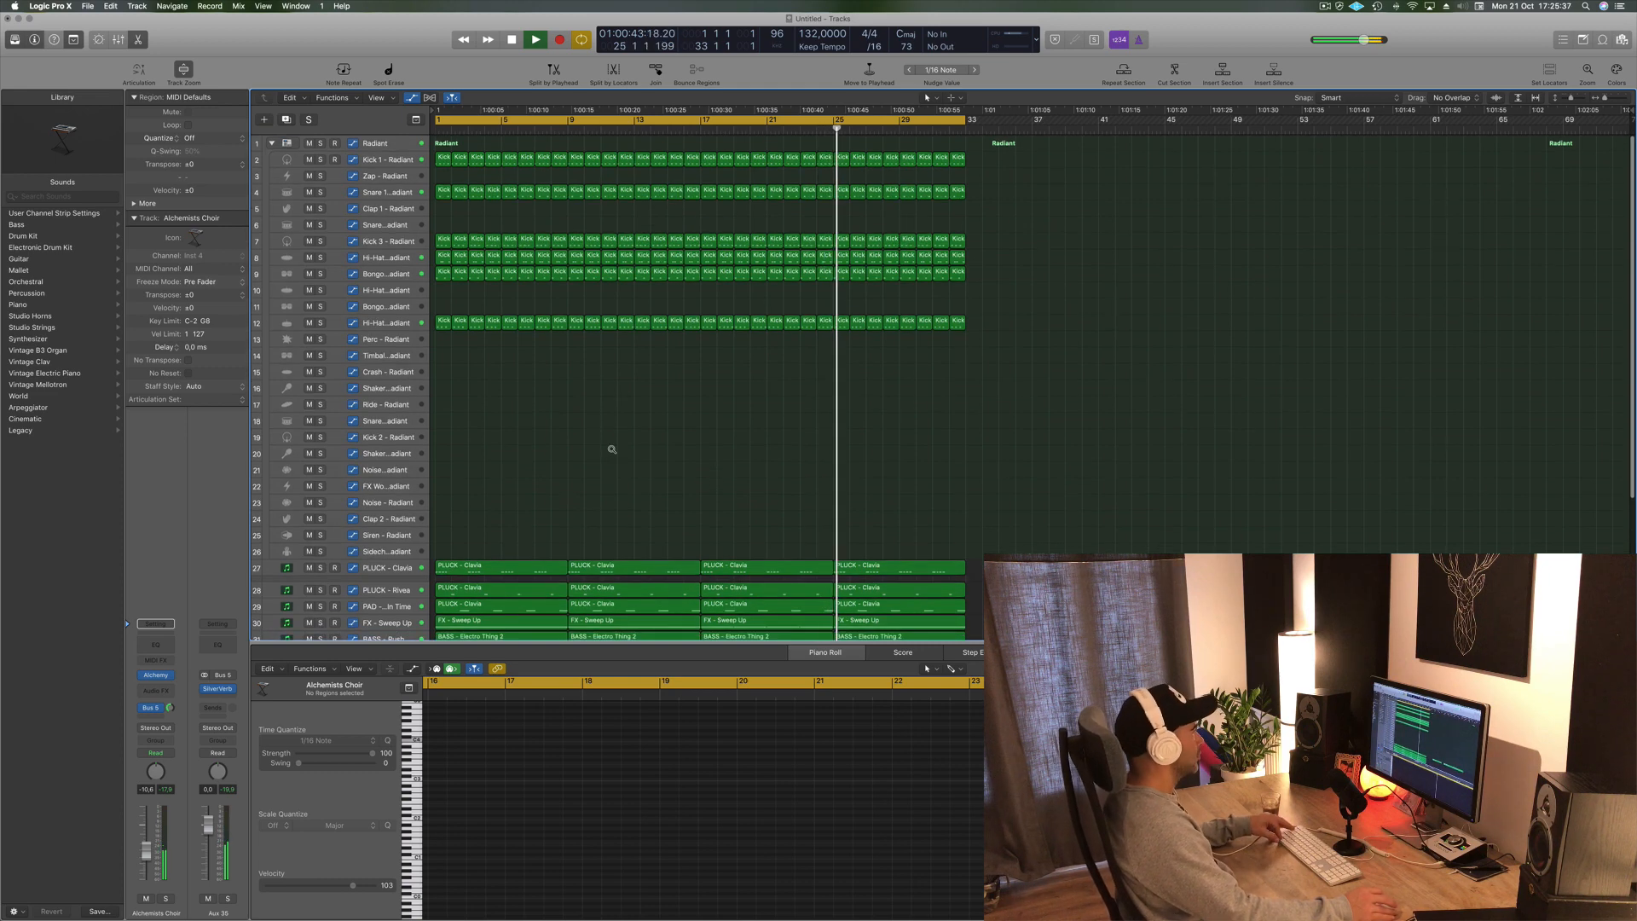
scroll(612, 445, "down", 5)
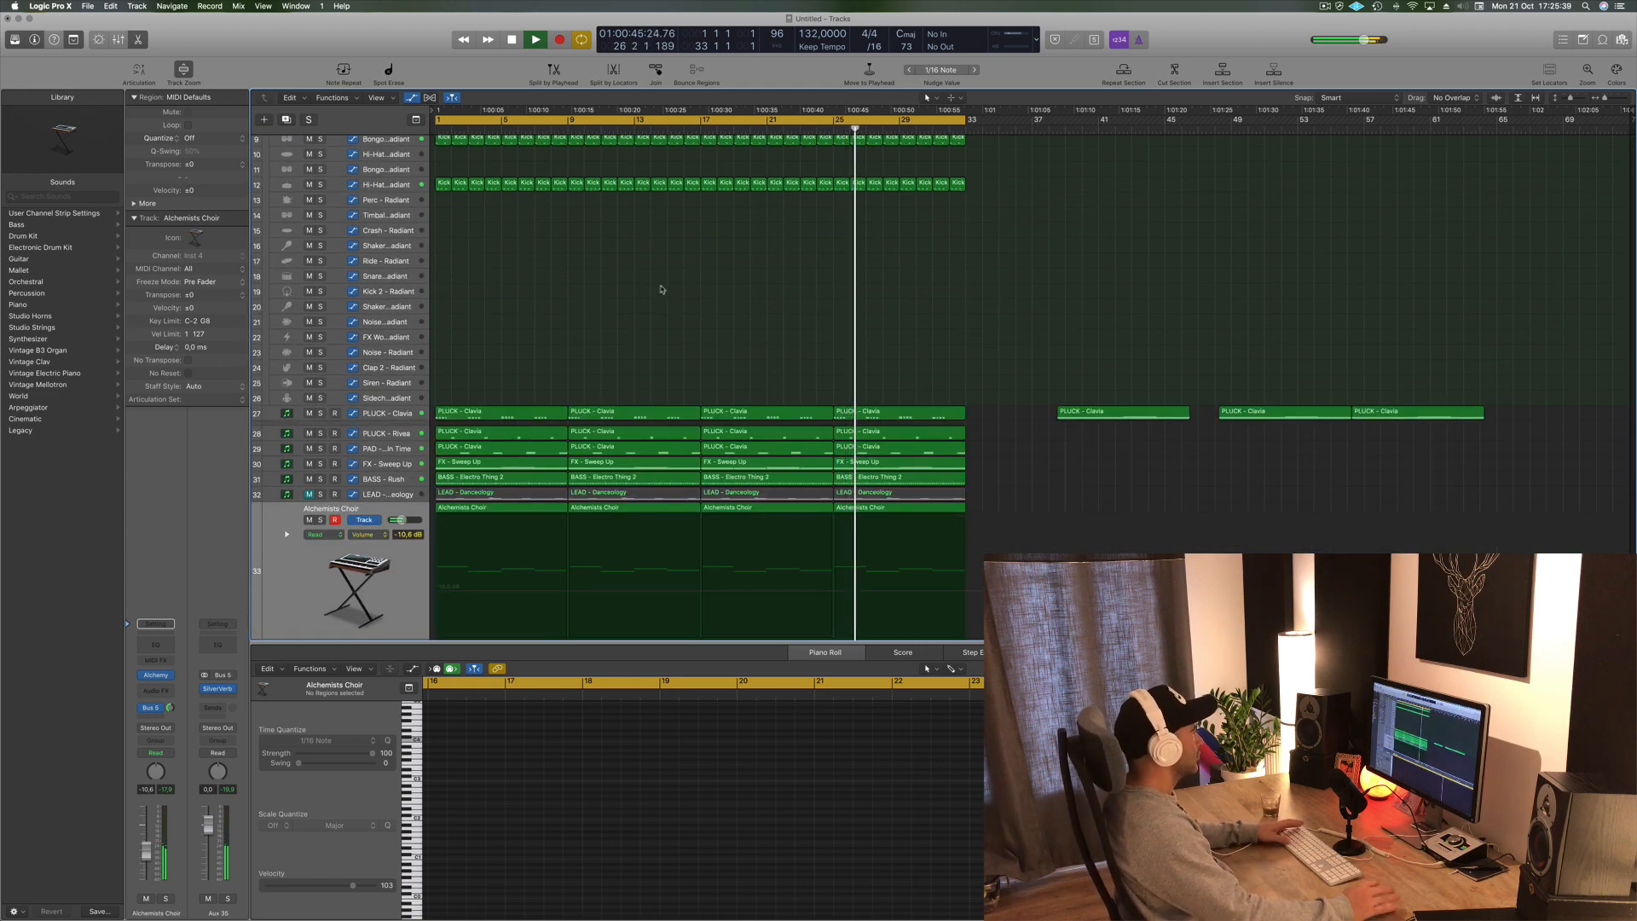
left_click(375, 496)
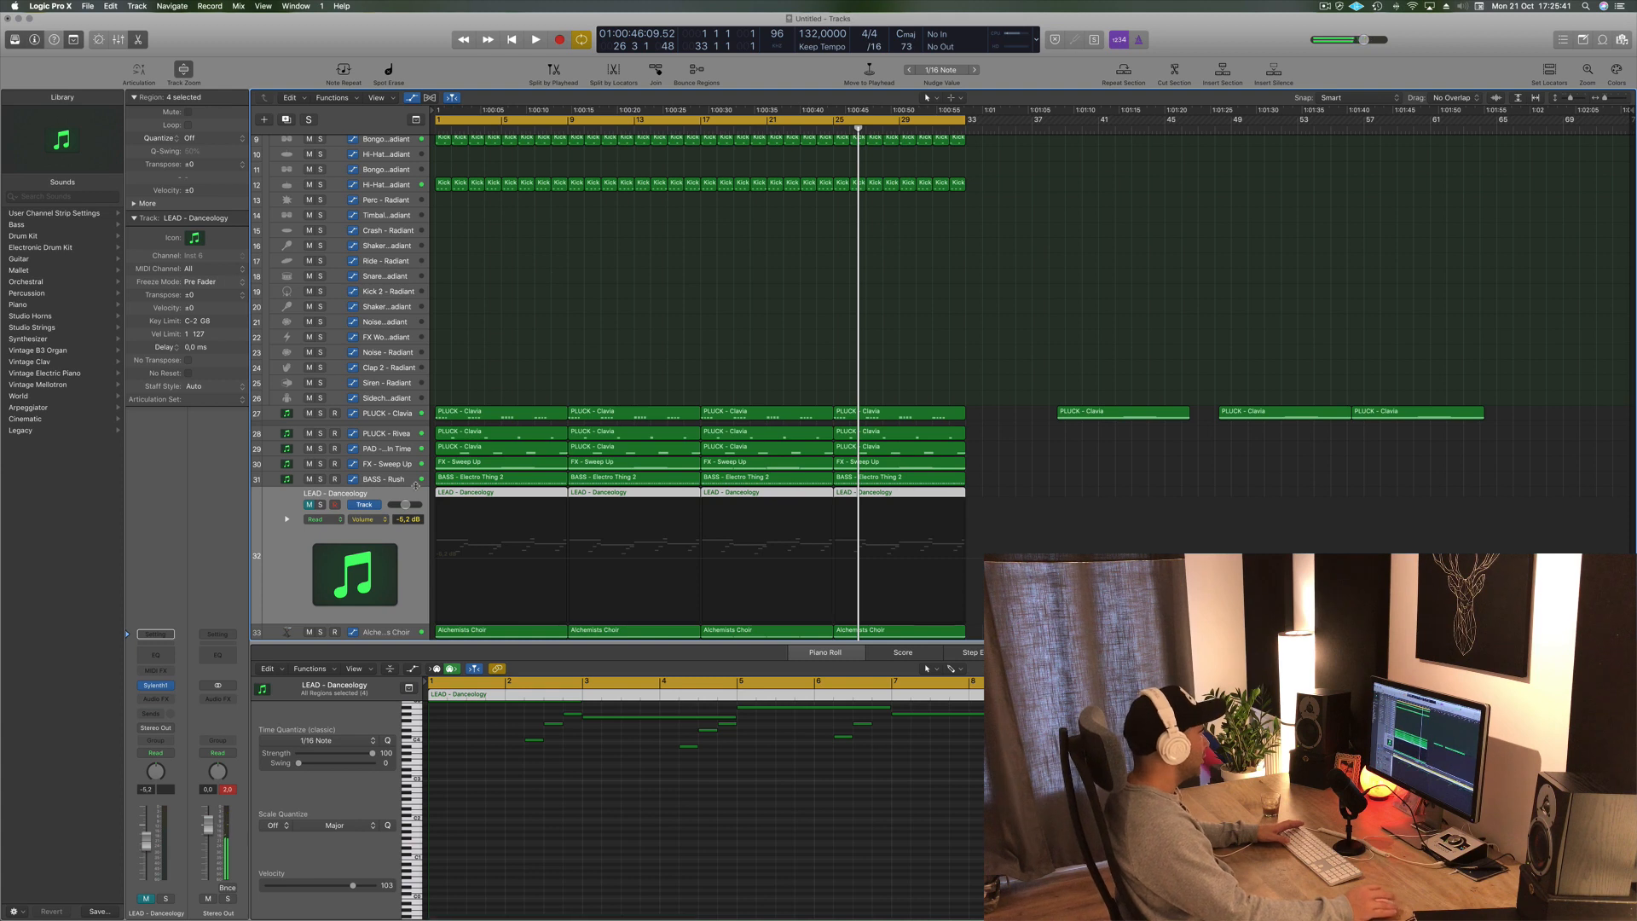
left_click(310, 507)
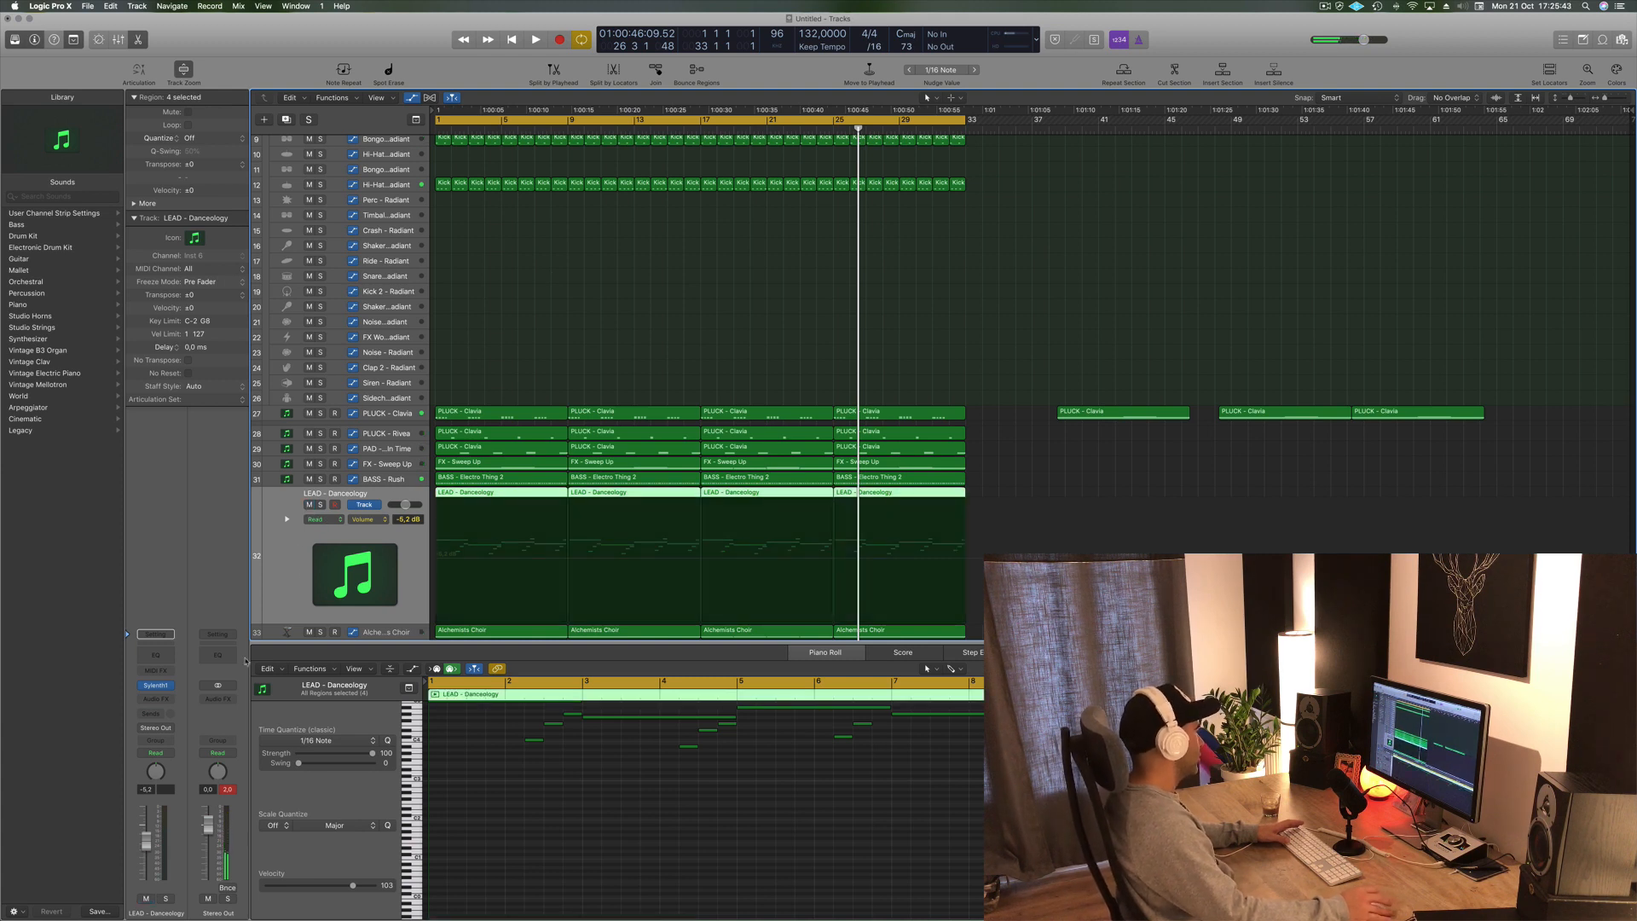
- Play the project and lower the LEAD - Danceology channel volume slightly
key("space")
mouse_move(148, 844)
left_mouse_down()
mouse_move(146, 872)
mouse_move(147, 848)
left_mouse_up()
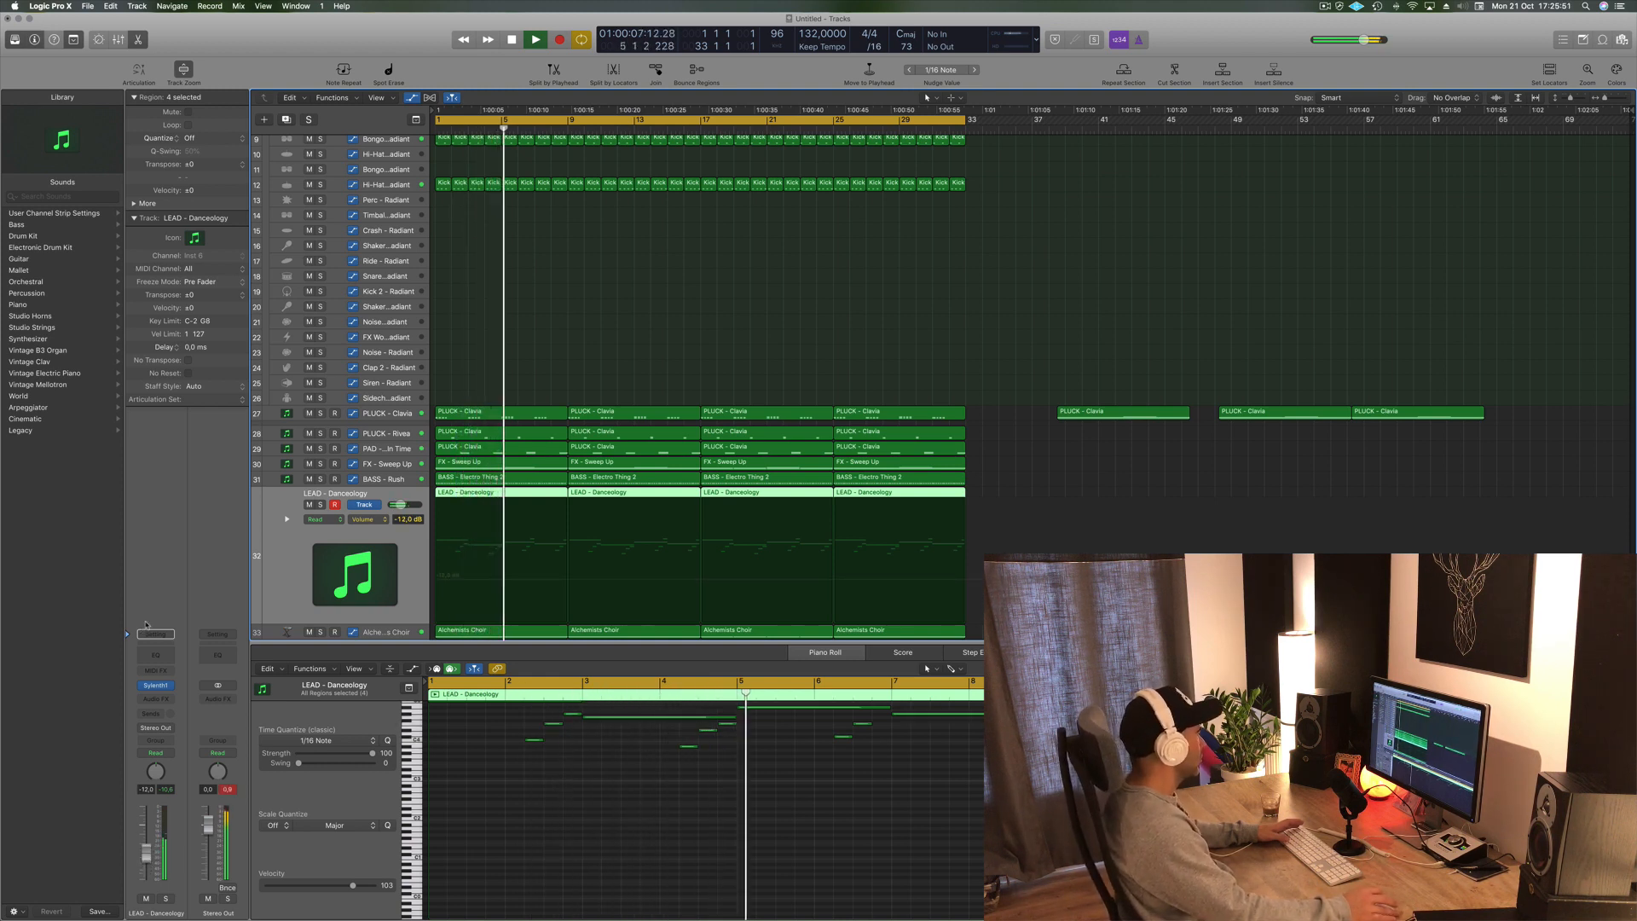
- Insert a Channel EQ on the LEAD - Danceology channel with a low cut at about 405 Hz, then close it
left_click(157, 653)
left_click(81, 93)
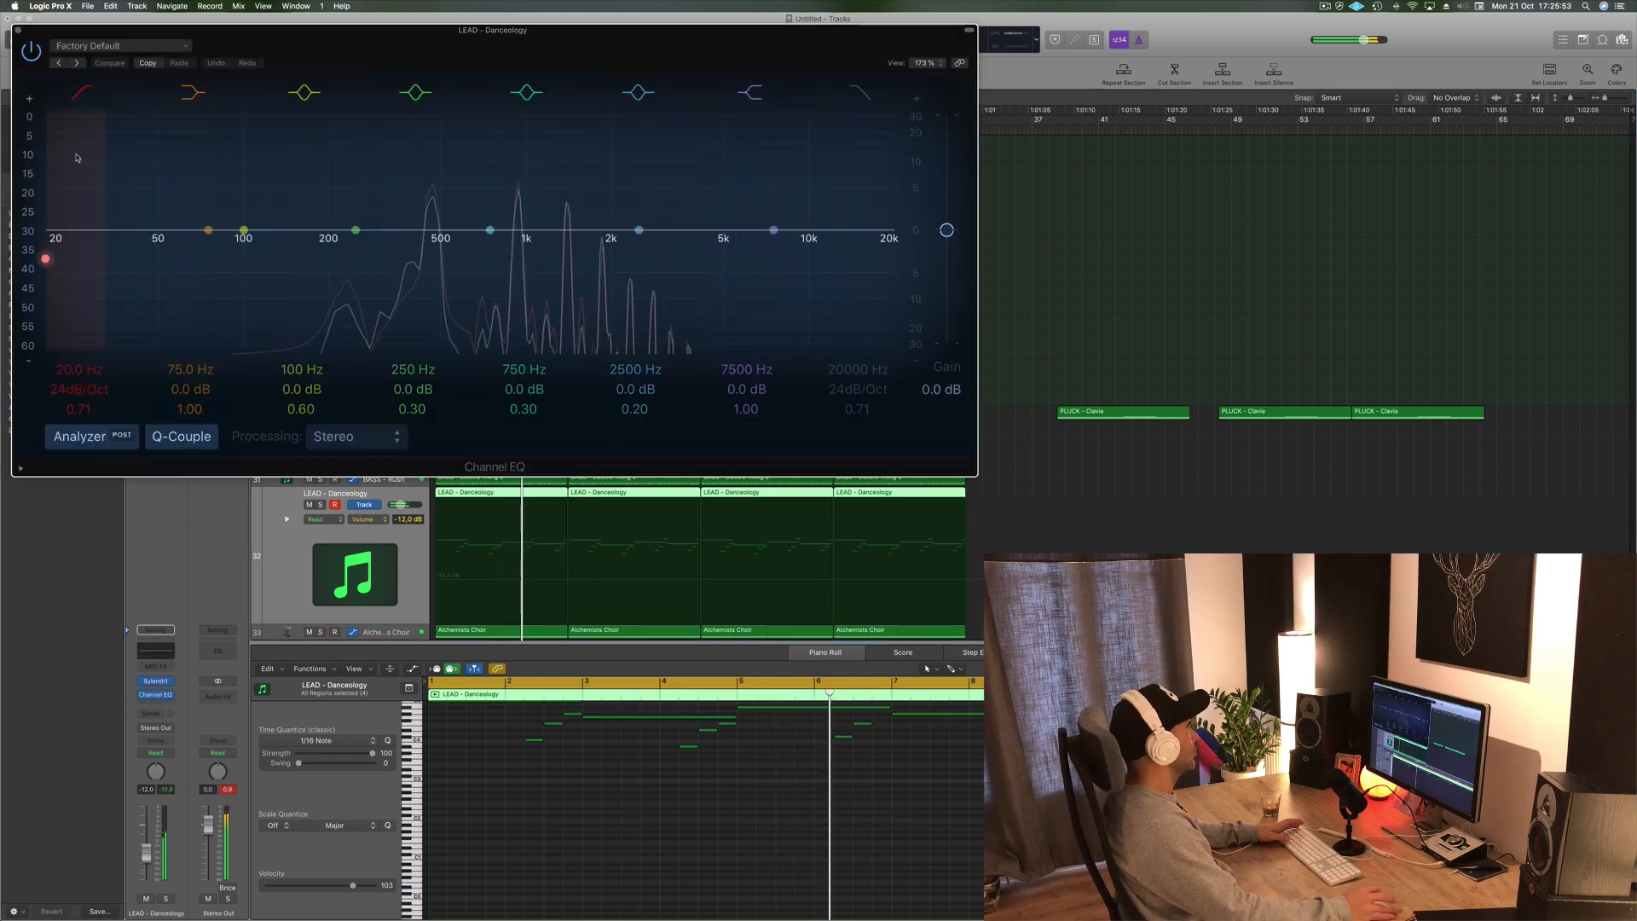
left_click_drag(94, 226, 415, 232)
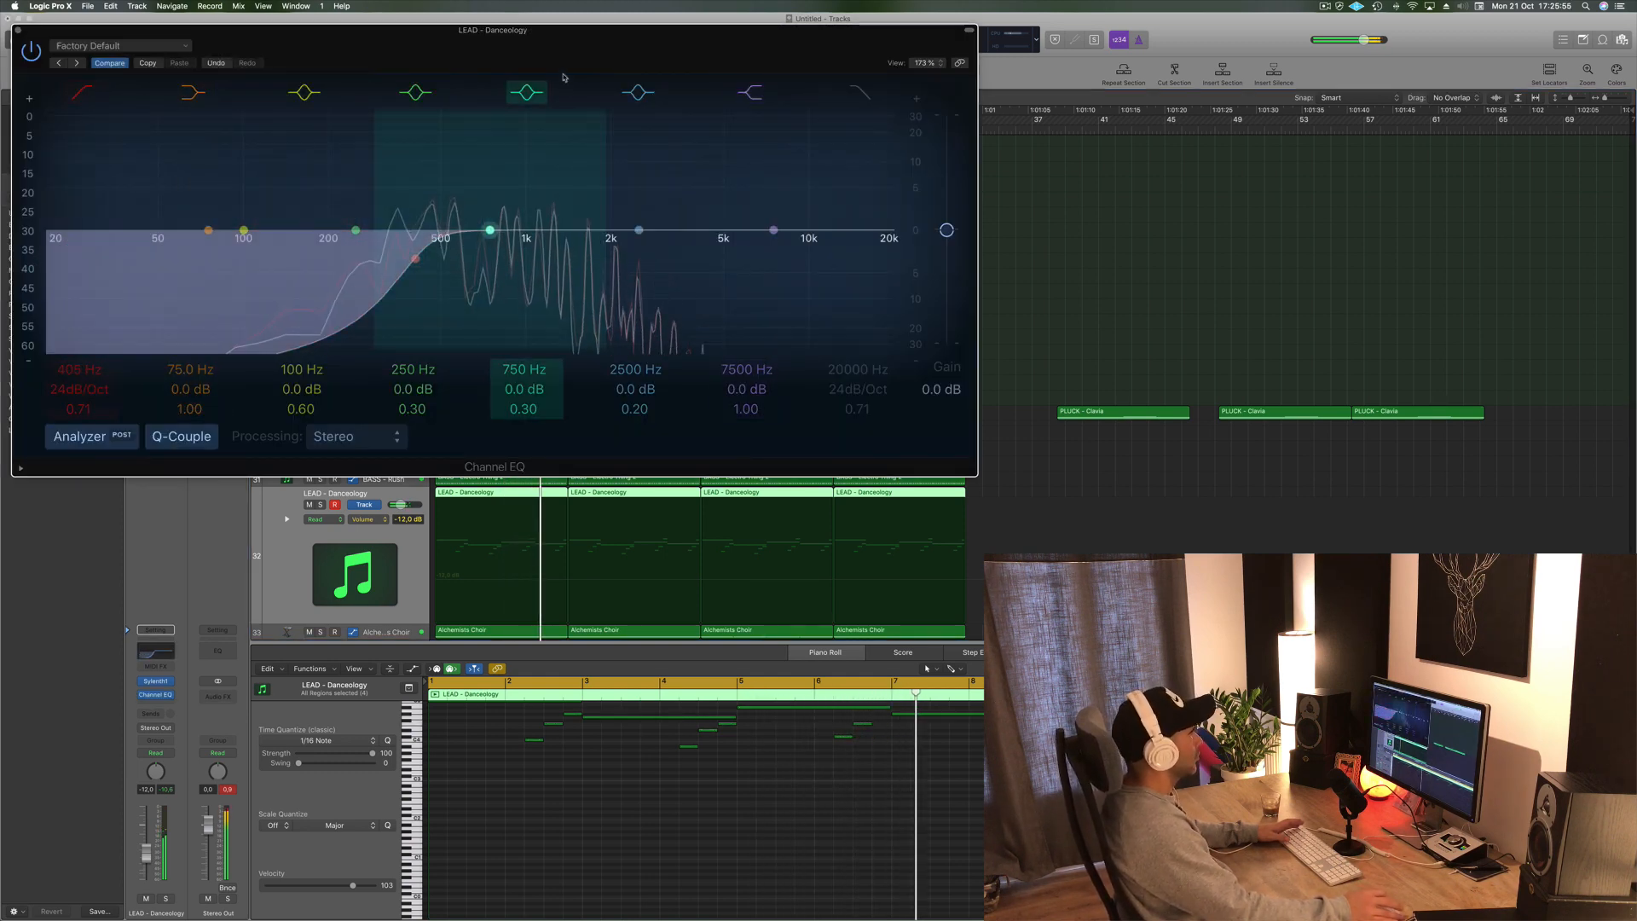
left_click_drag(552, 51, 1049, 123)
key("super+w")
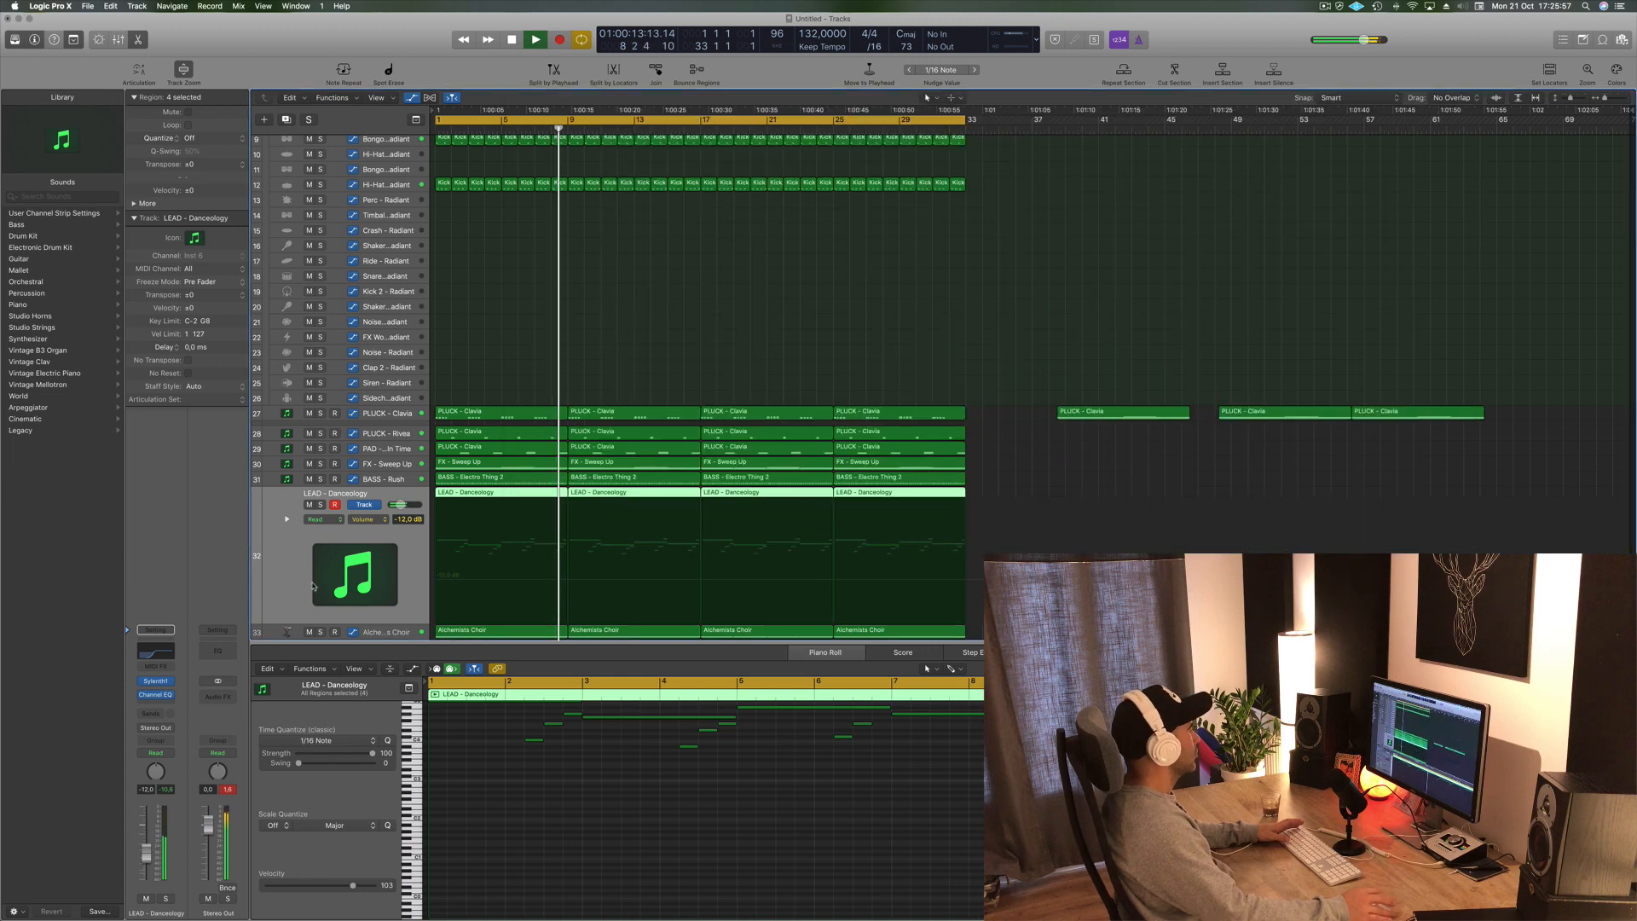
- Open the LEAD - Danceology Sylenth1 instrument window to review it, then close it
left_click(156, 682)
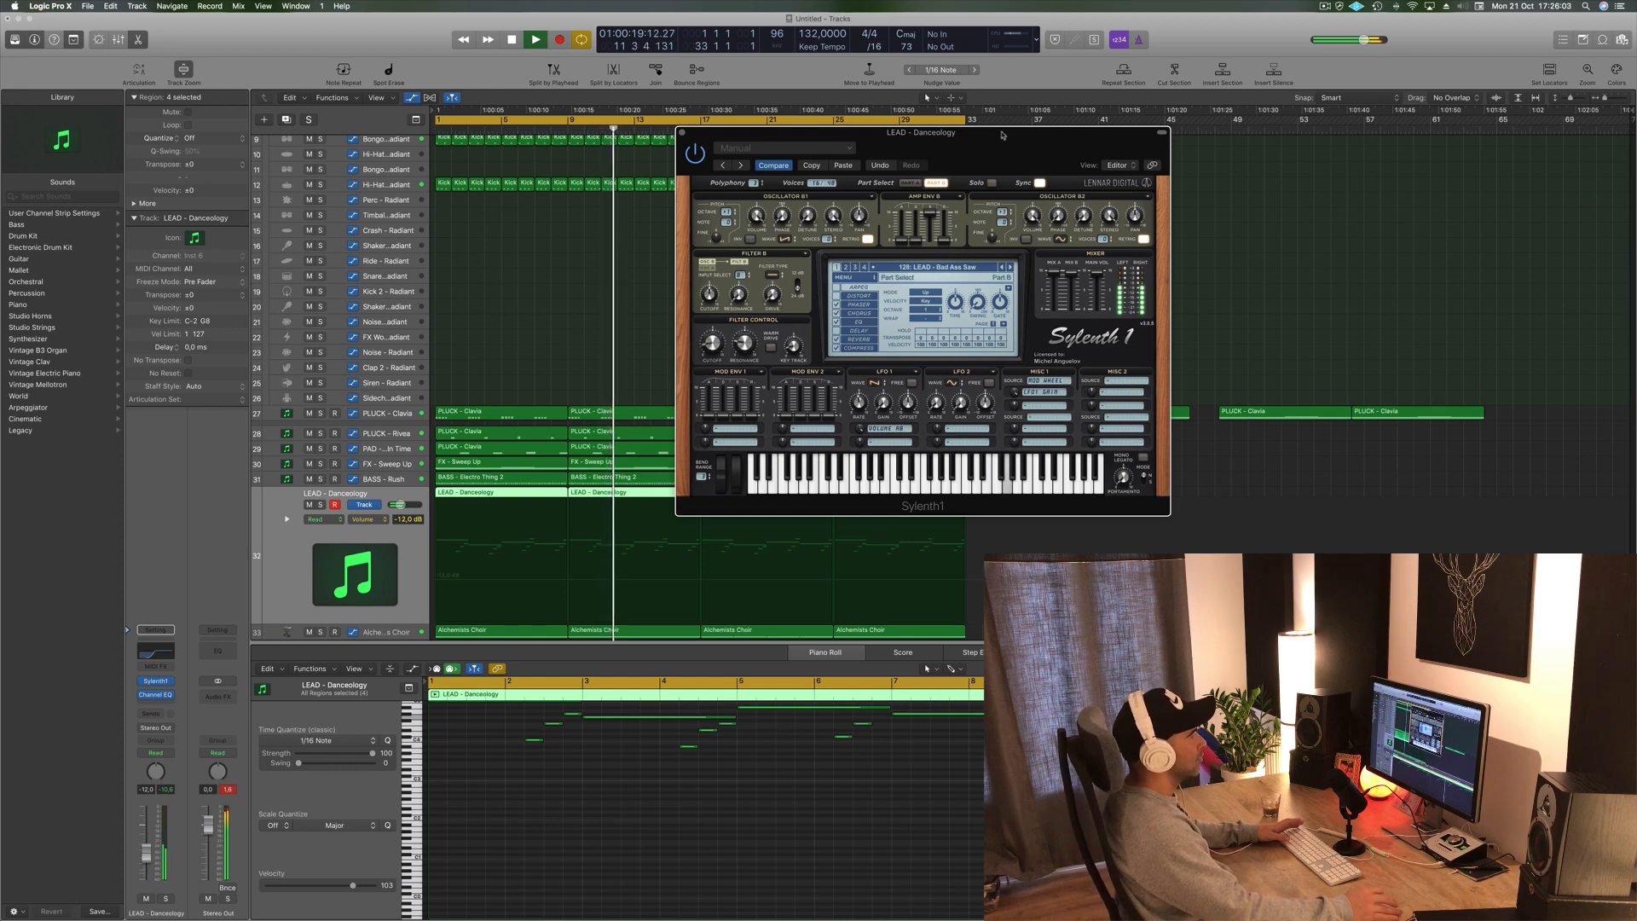
left_click_drag(710, 127, 823, 129)
left_click(793, 135)
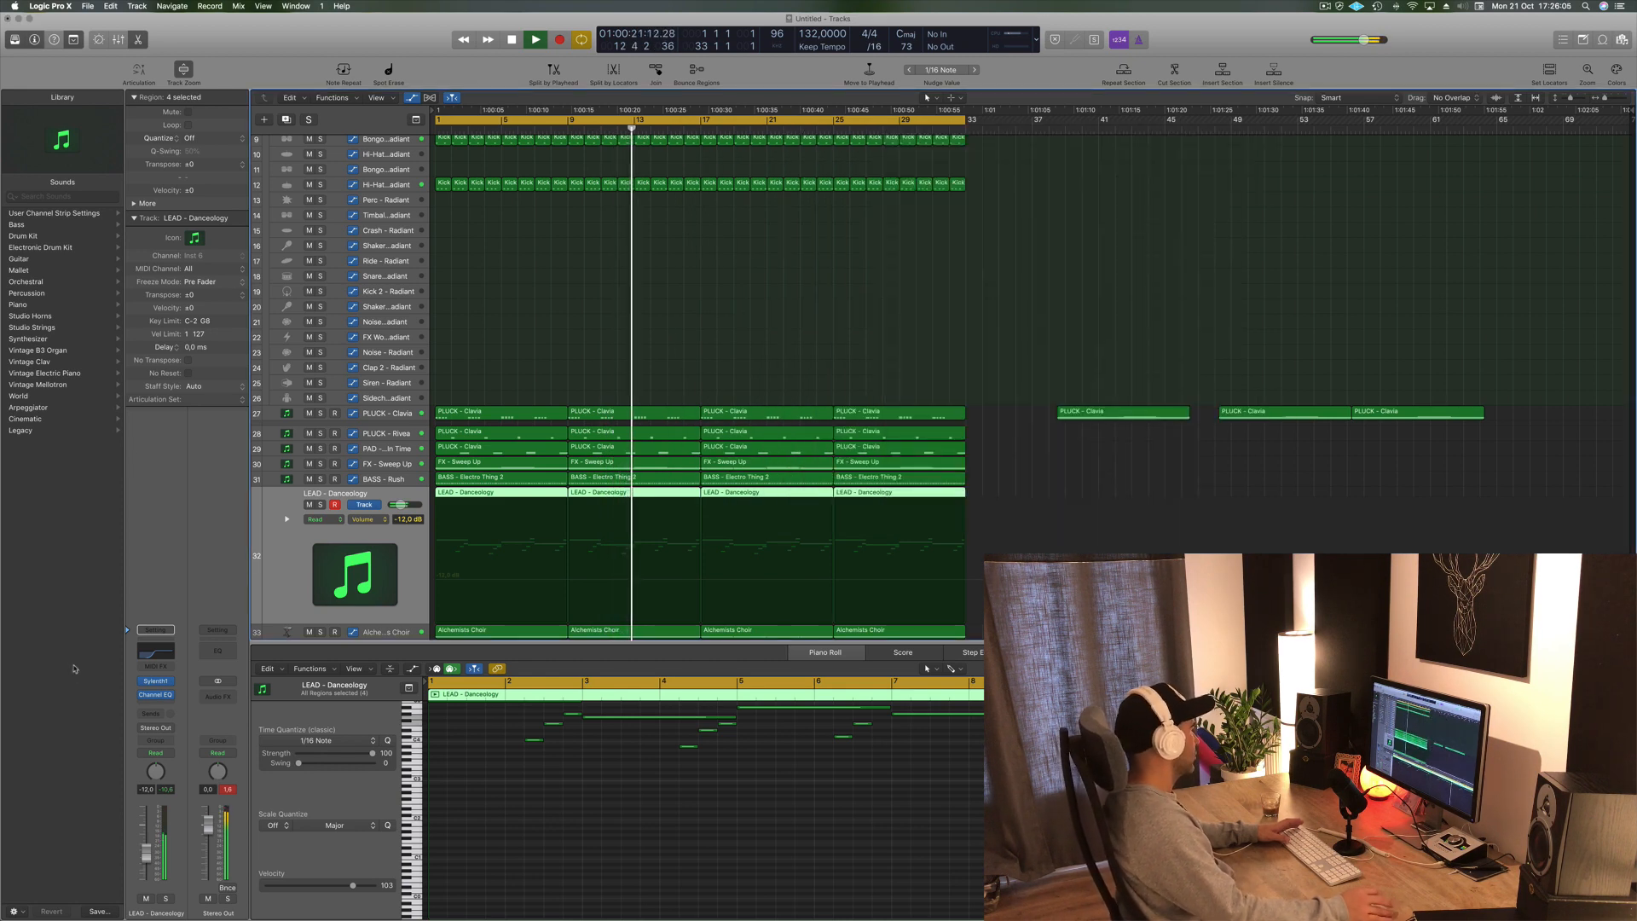
- Insert a stereo Modulation Delay on the LEAD - Danceology channel
left_click(165, 704)
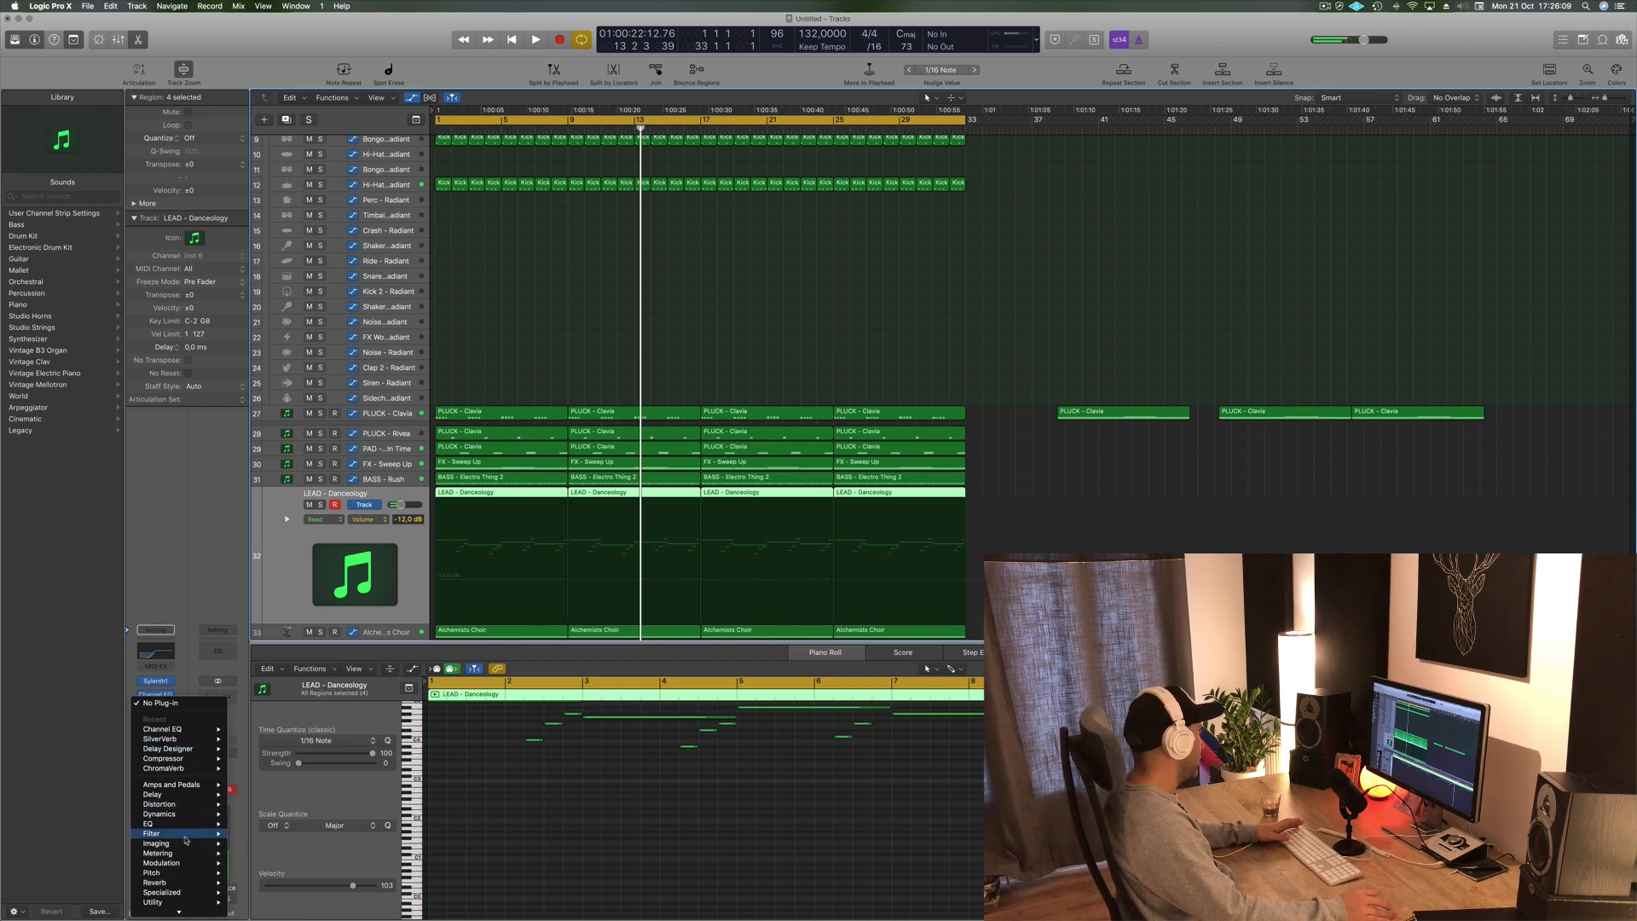
mouse_move(189, 847)
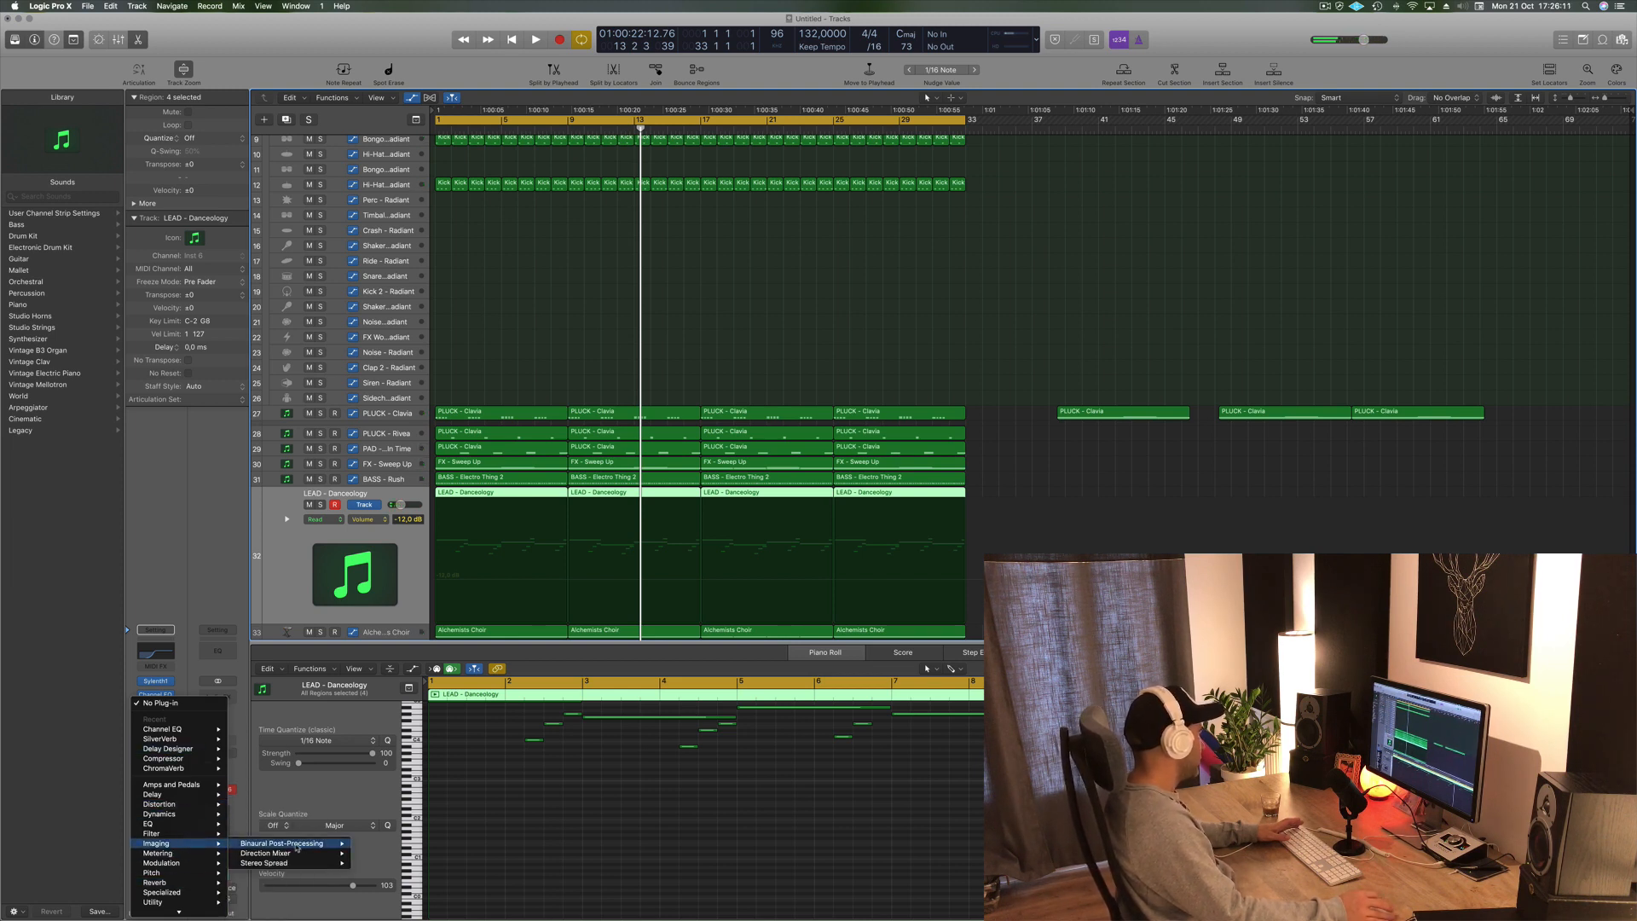
mouse_move(185, 790)
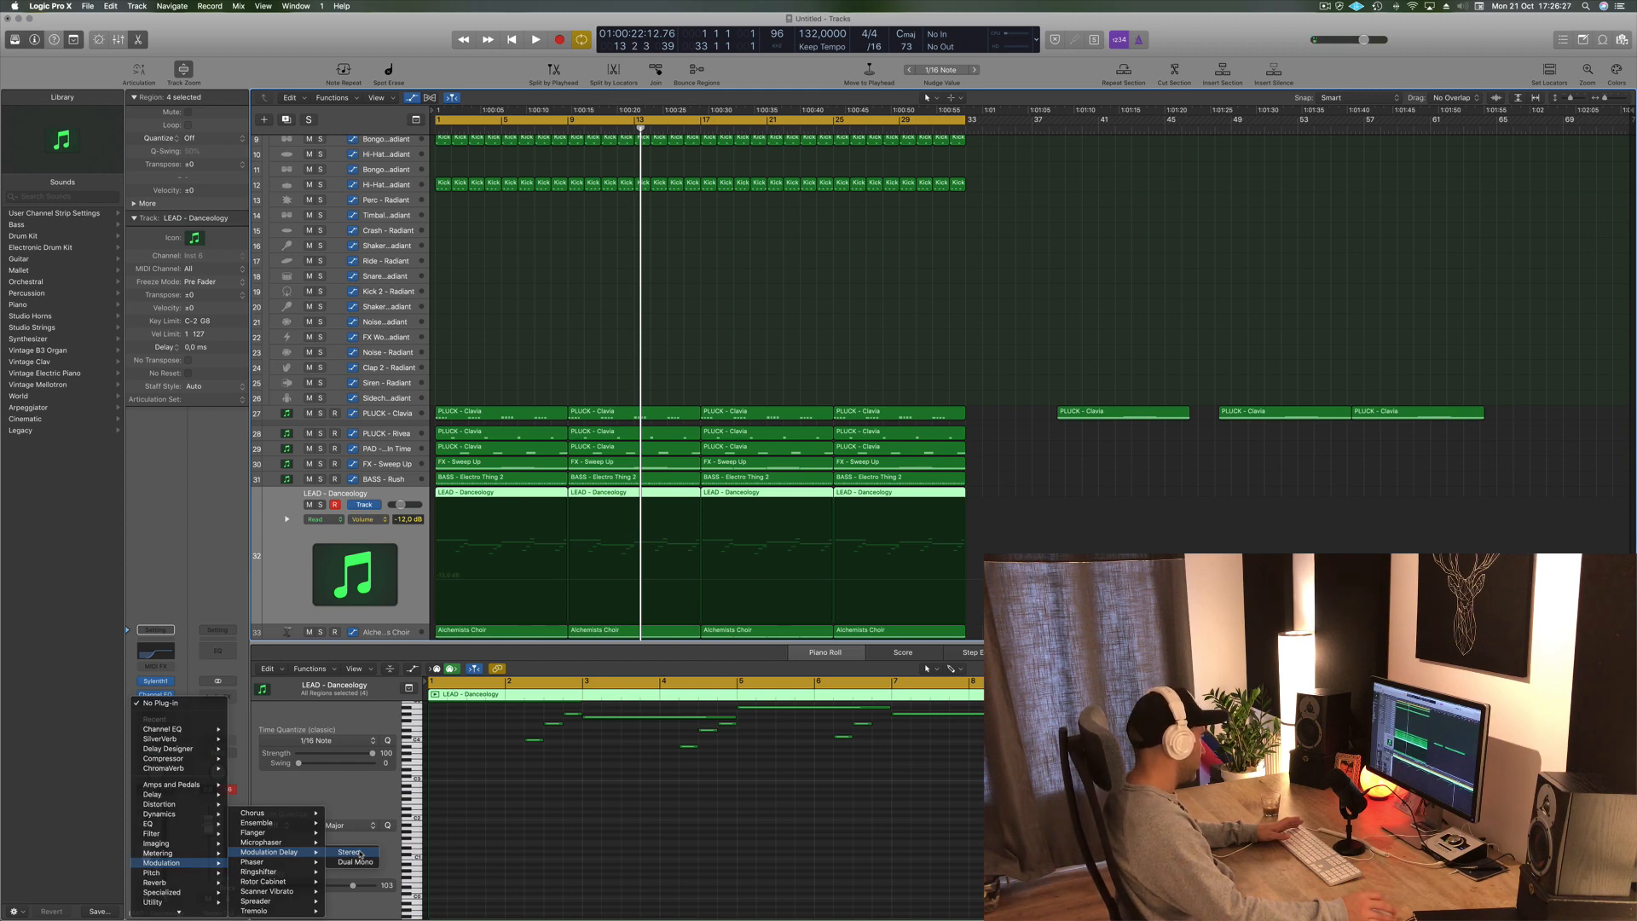
left_click(359, 854)
- Step through the Modulation Delay presets while playing, settling on Dual-Phase
left_click_drag(327, 53, 931, 101)
left_click(680, 108)
key("space")
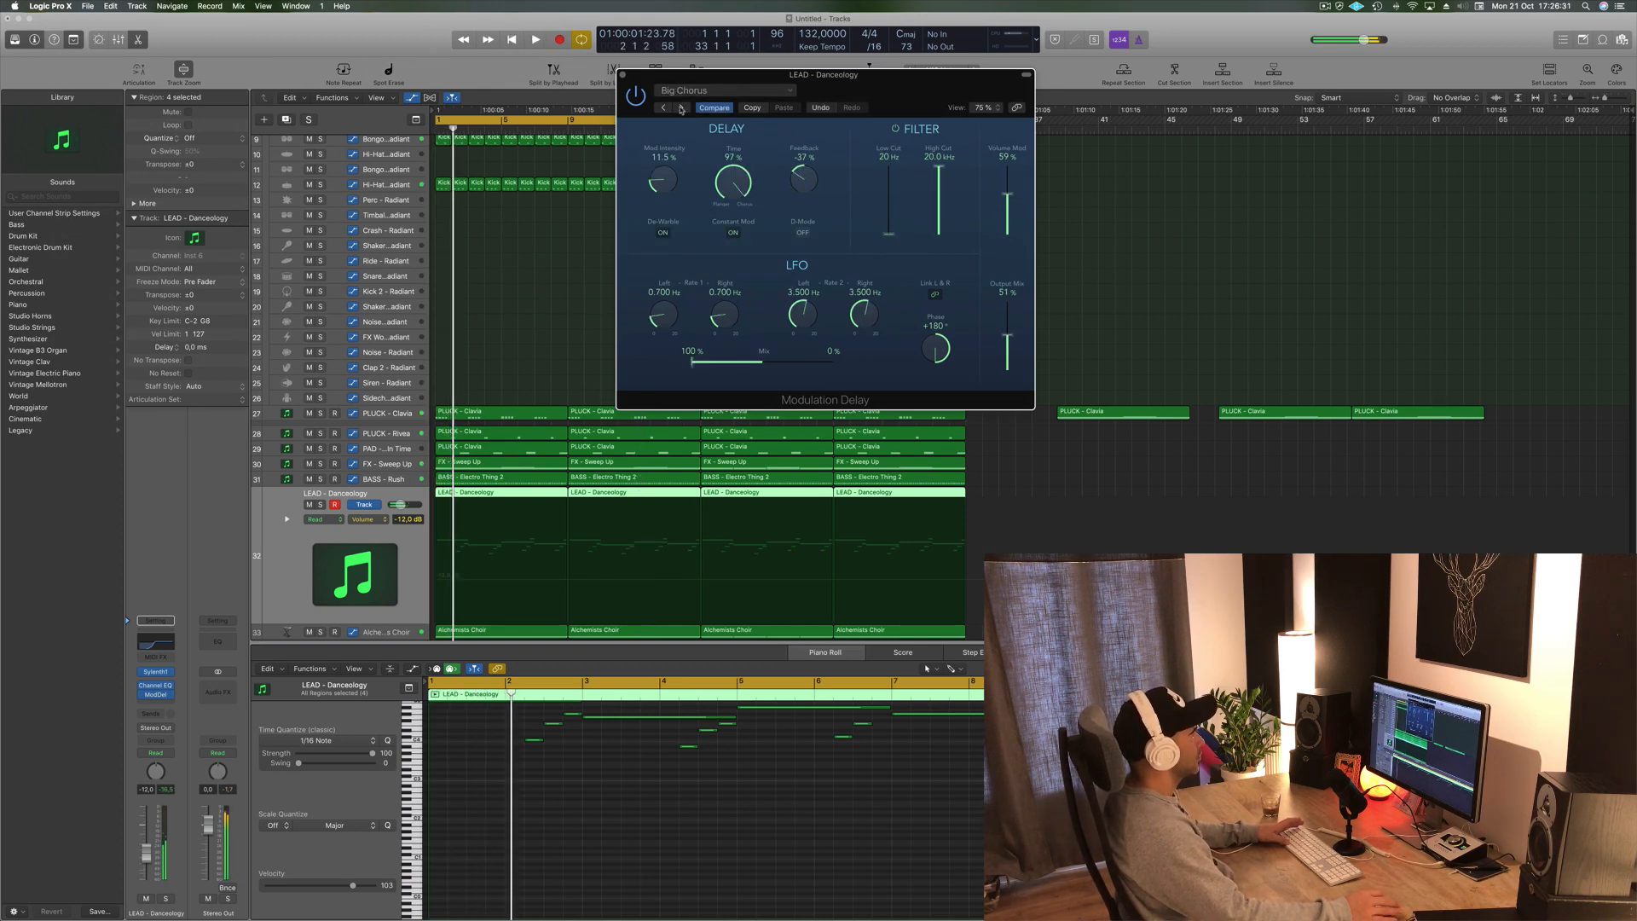
left_click_drag(903, 85, 909, 131)
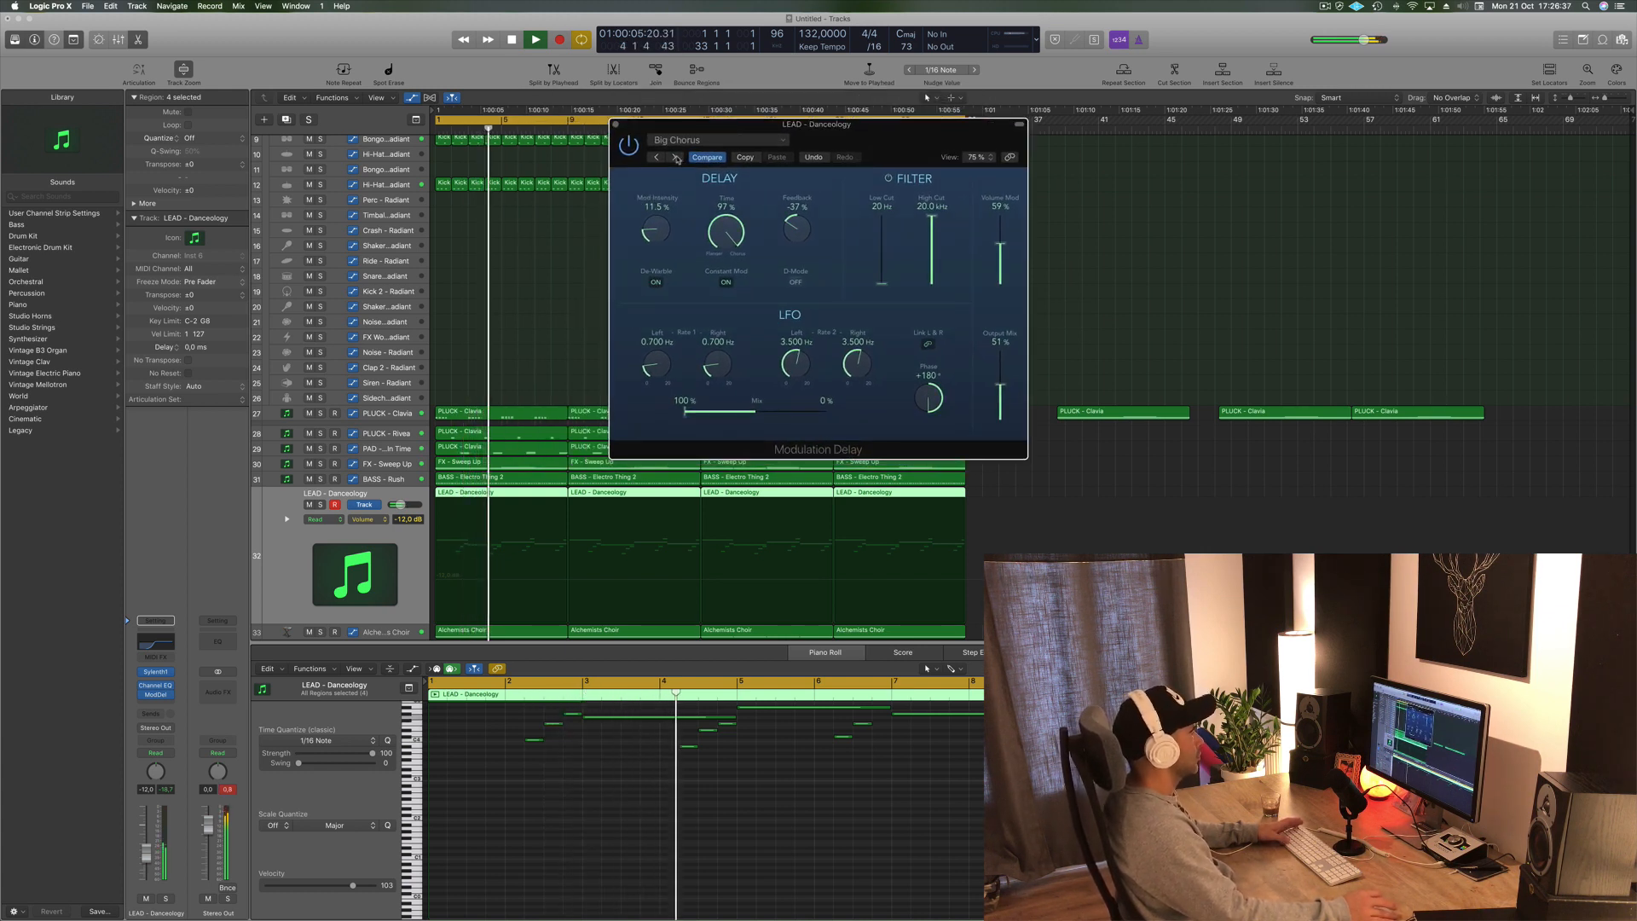
left_click(676, 158)
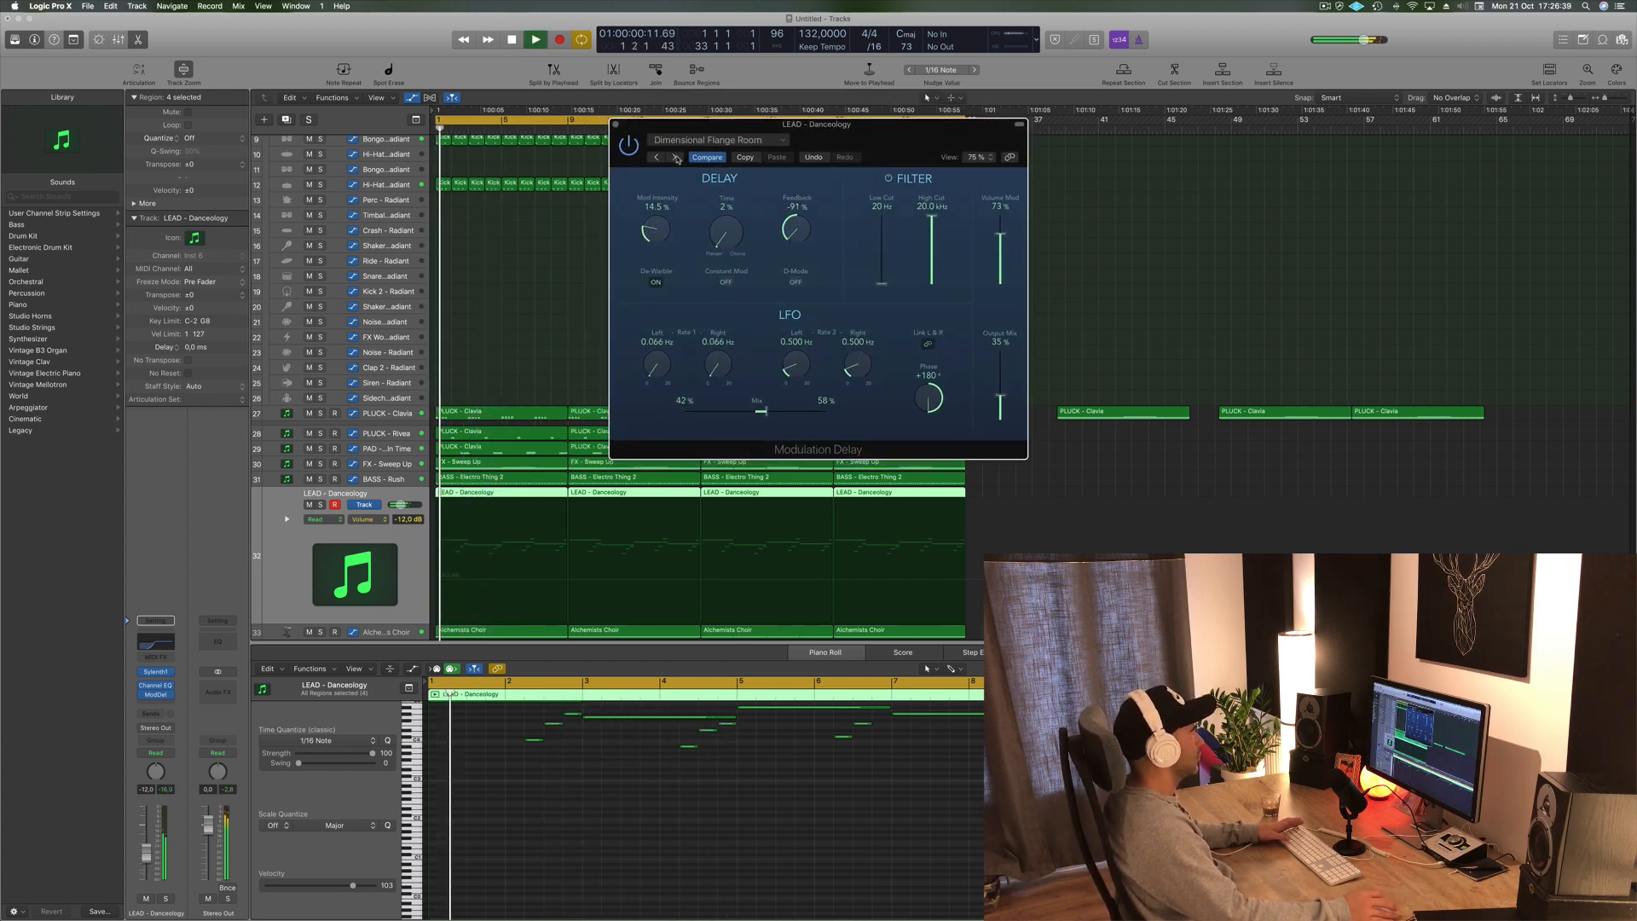
left_click(676, 158)
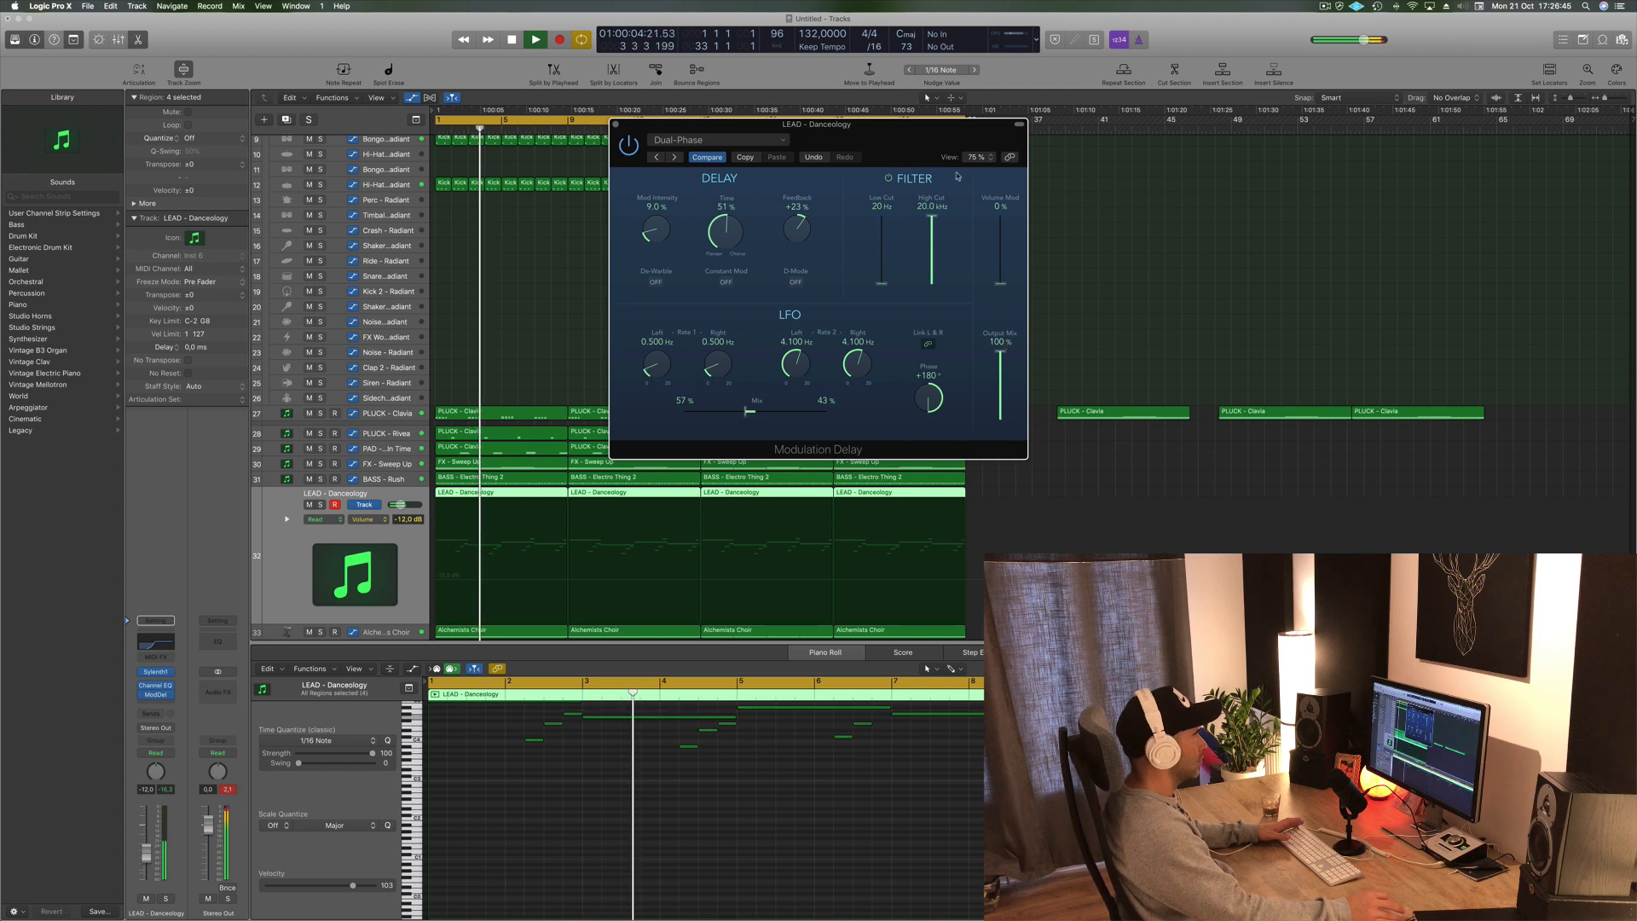
left_click_drag(900, 143, 948, 137)
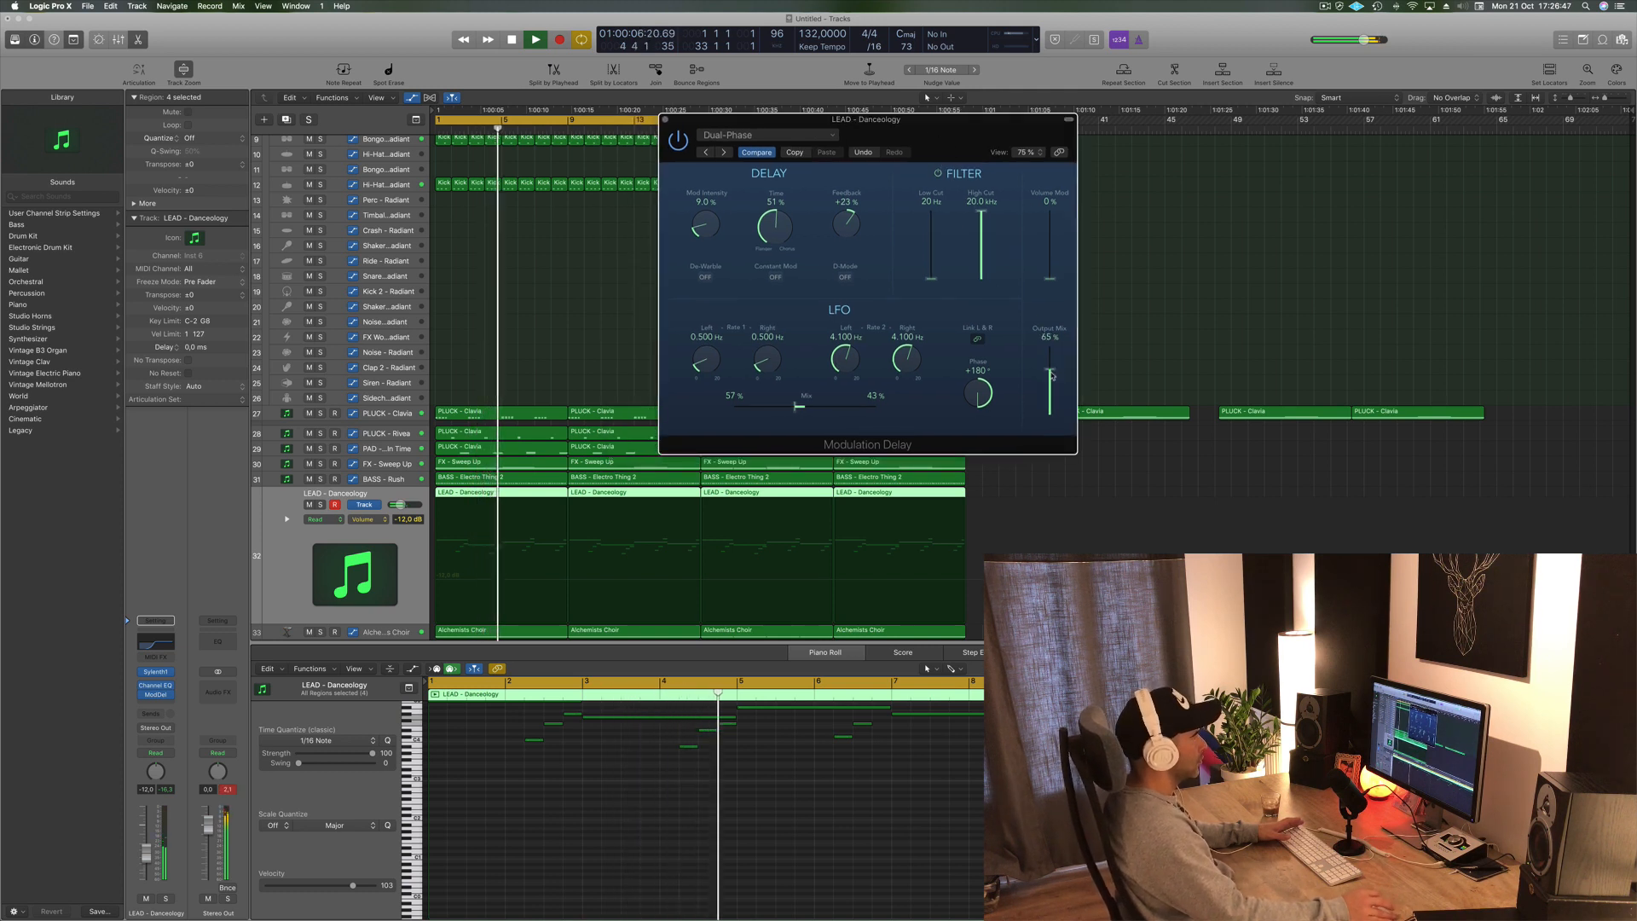
left_click_drag(934, 132, 946, 124)
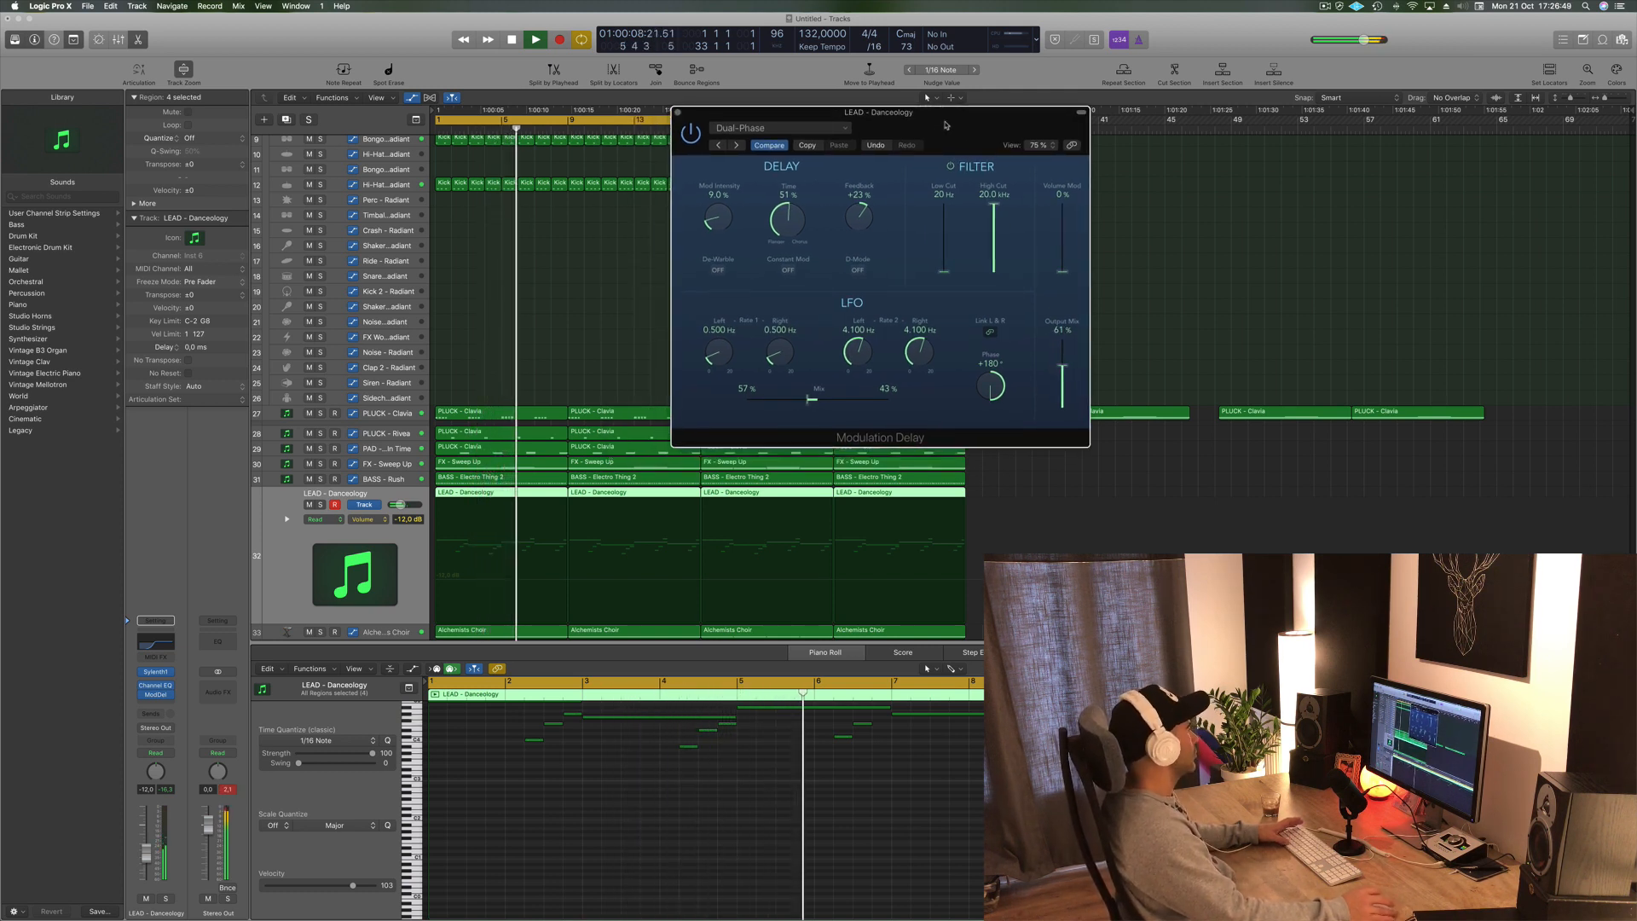
key("space")
key("space")
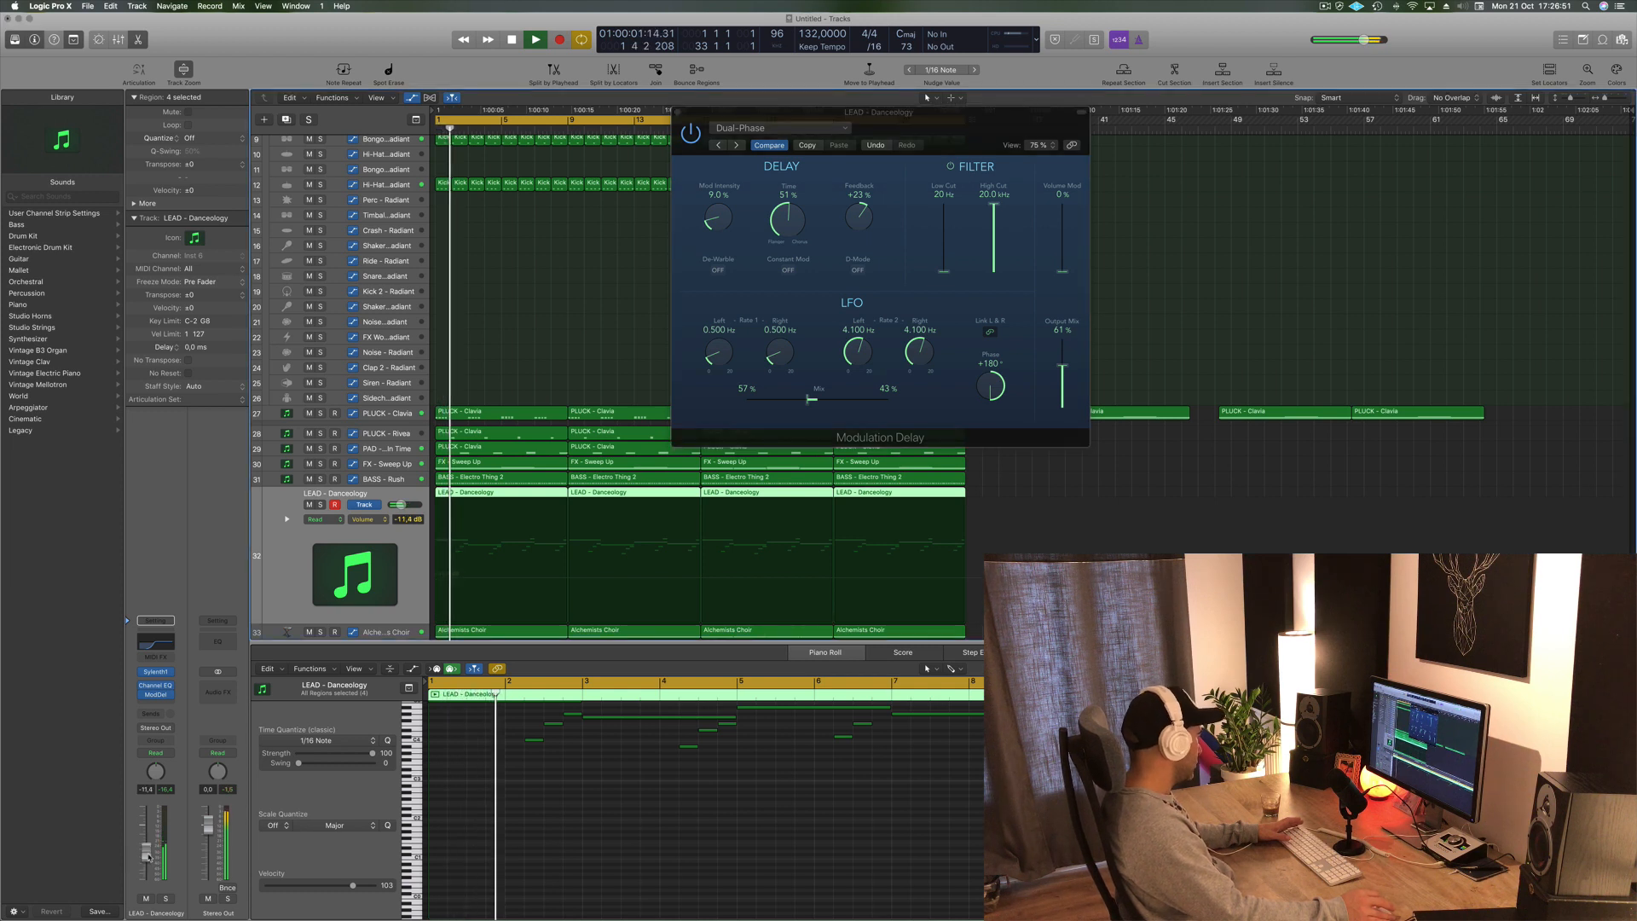
- Add a send from the LEAD - Danceology channel to Bus 5, raise its level, and hide the plug-in windows
left_click(161, 715)
mouse_move(165, 734)
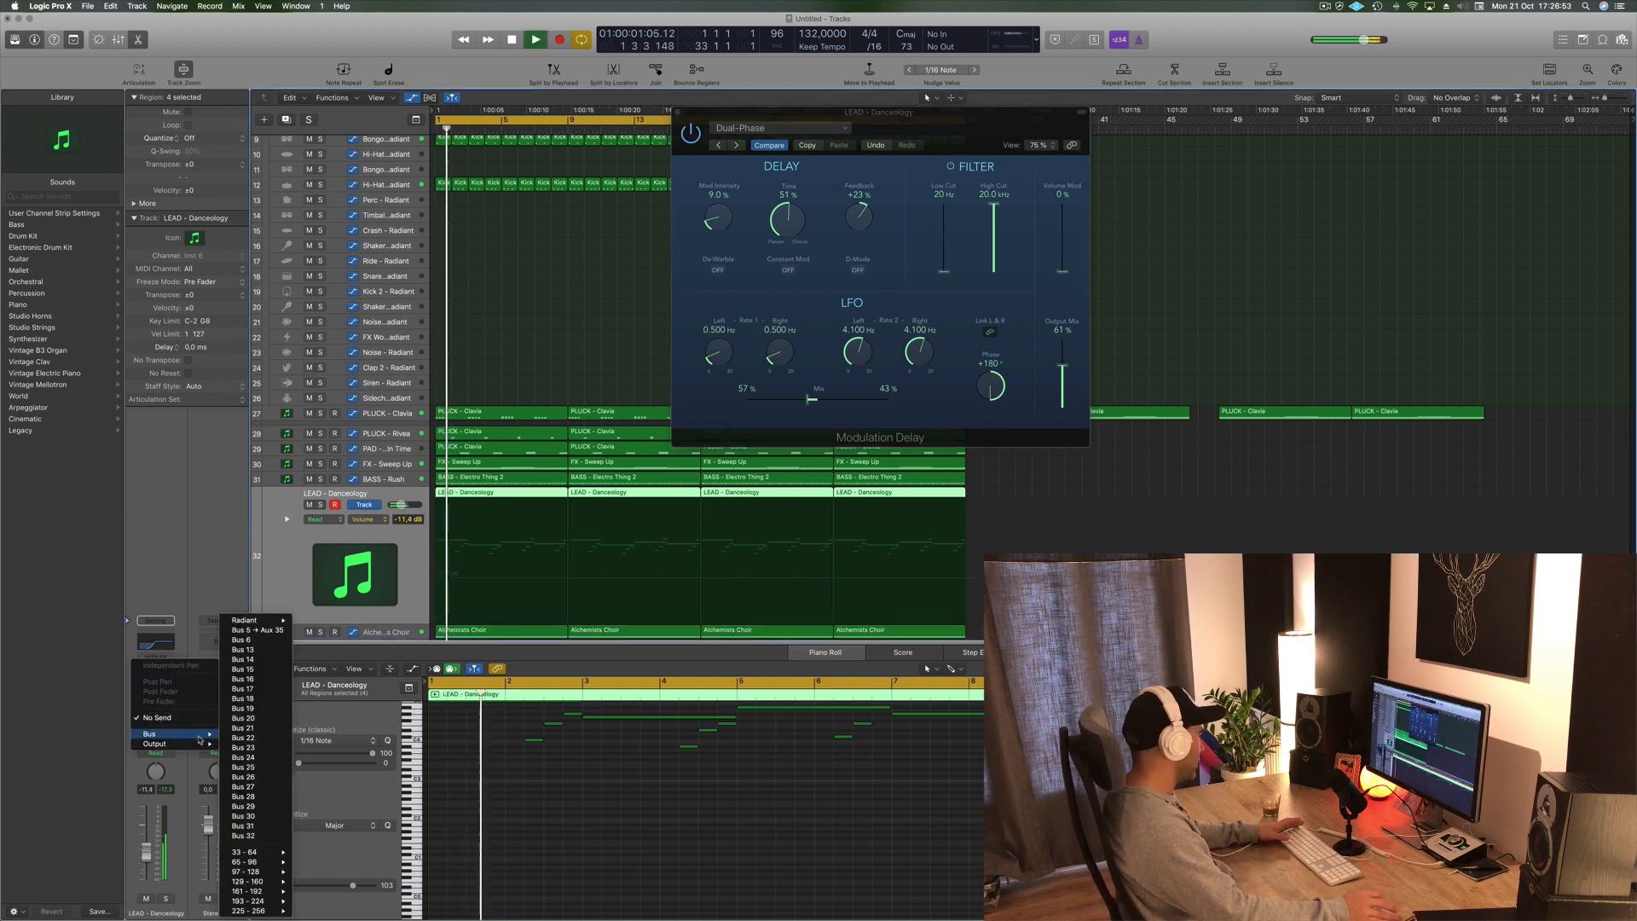
left_click(244, 632)
key("space")
key("space")
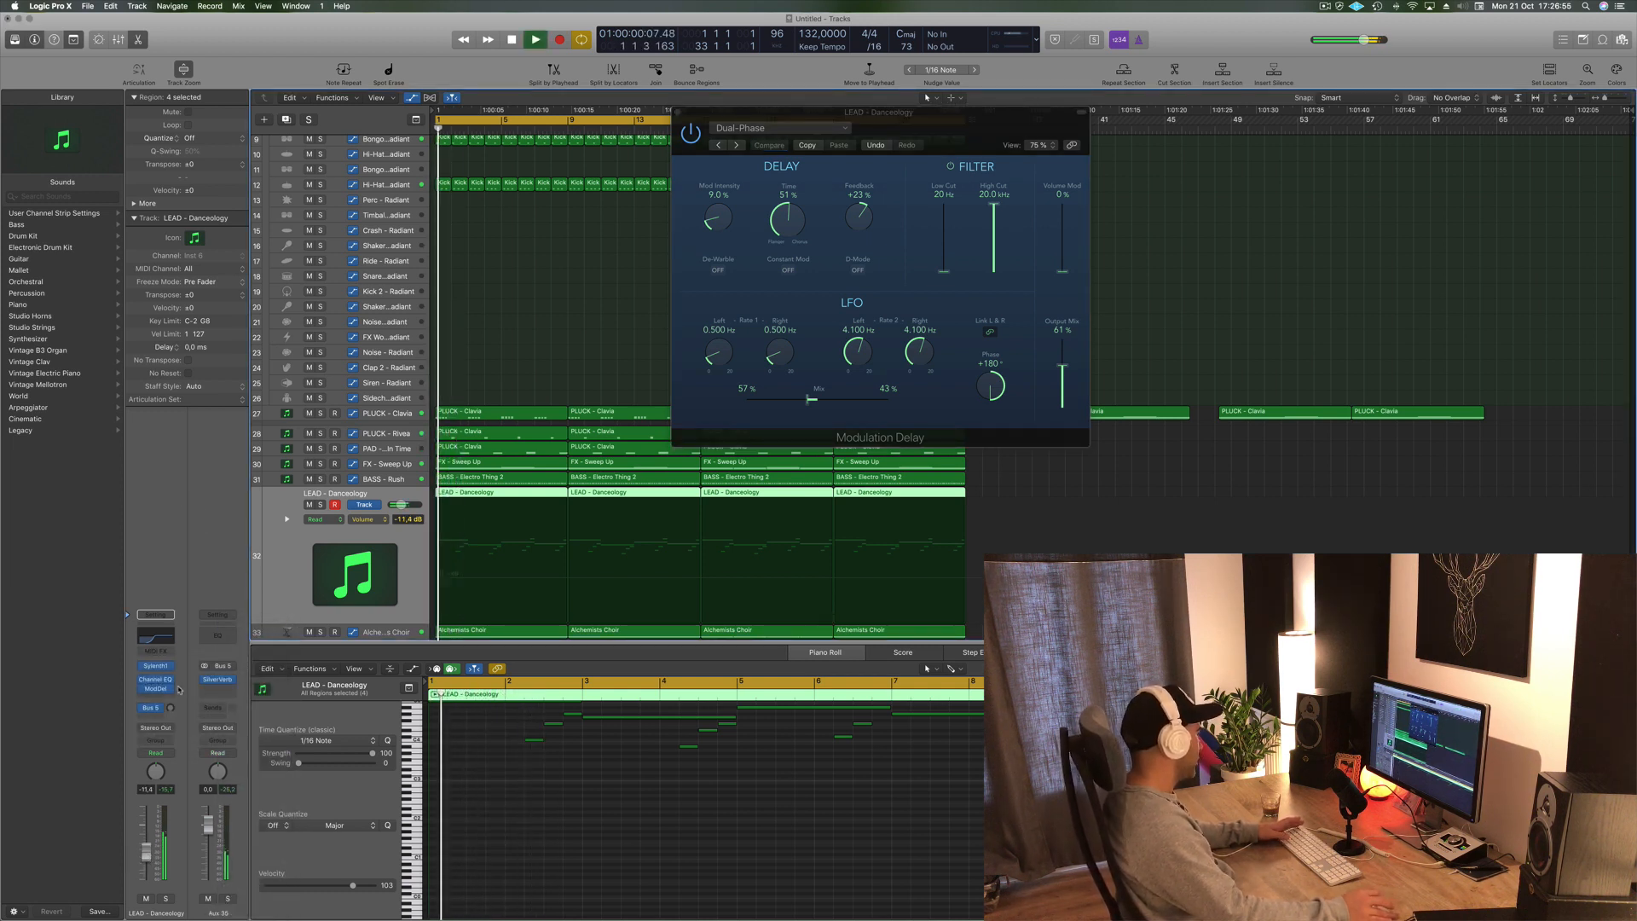
left_click_drag(171, 707, 173, 684)
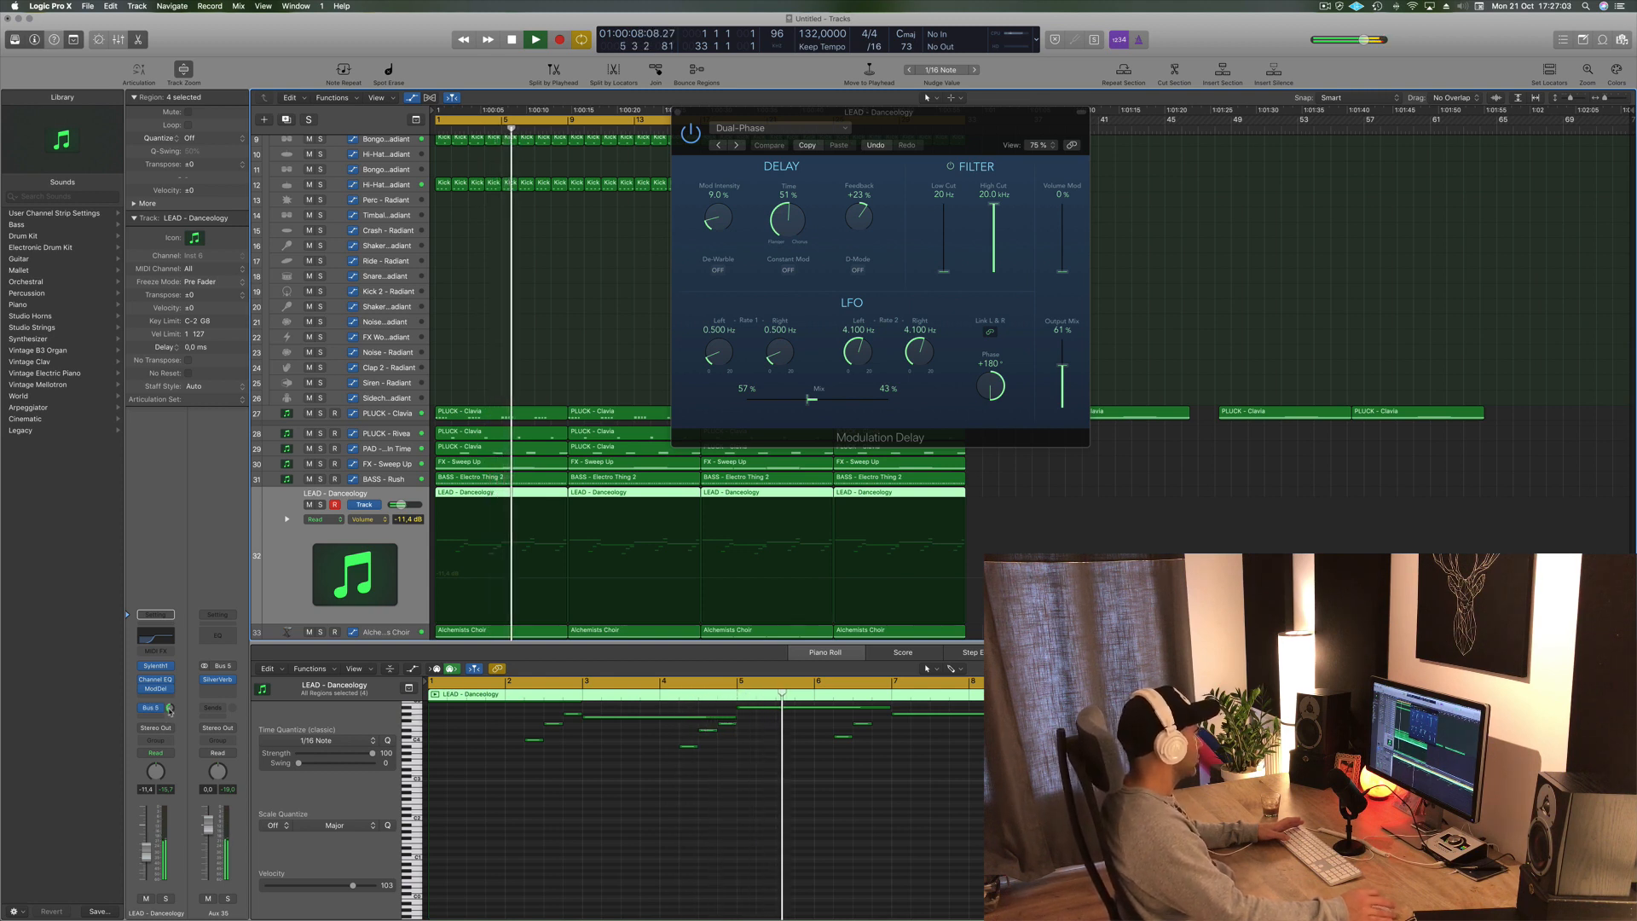
key("v")
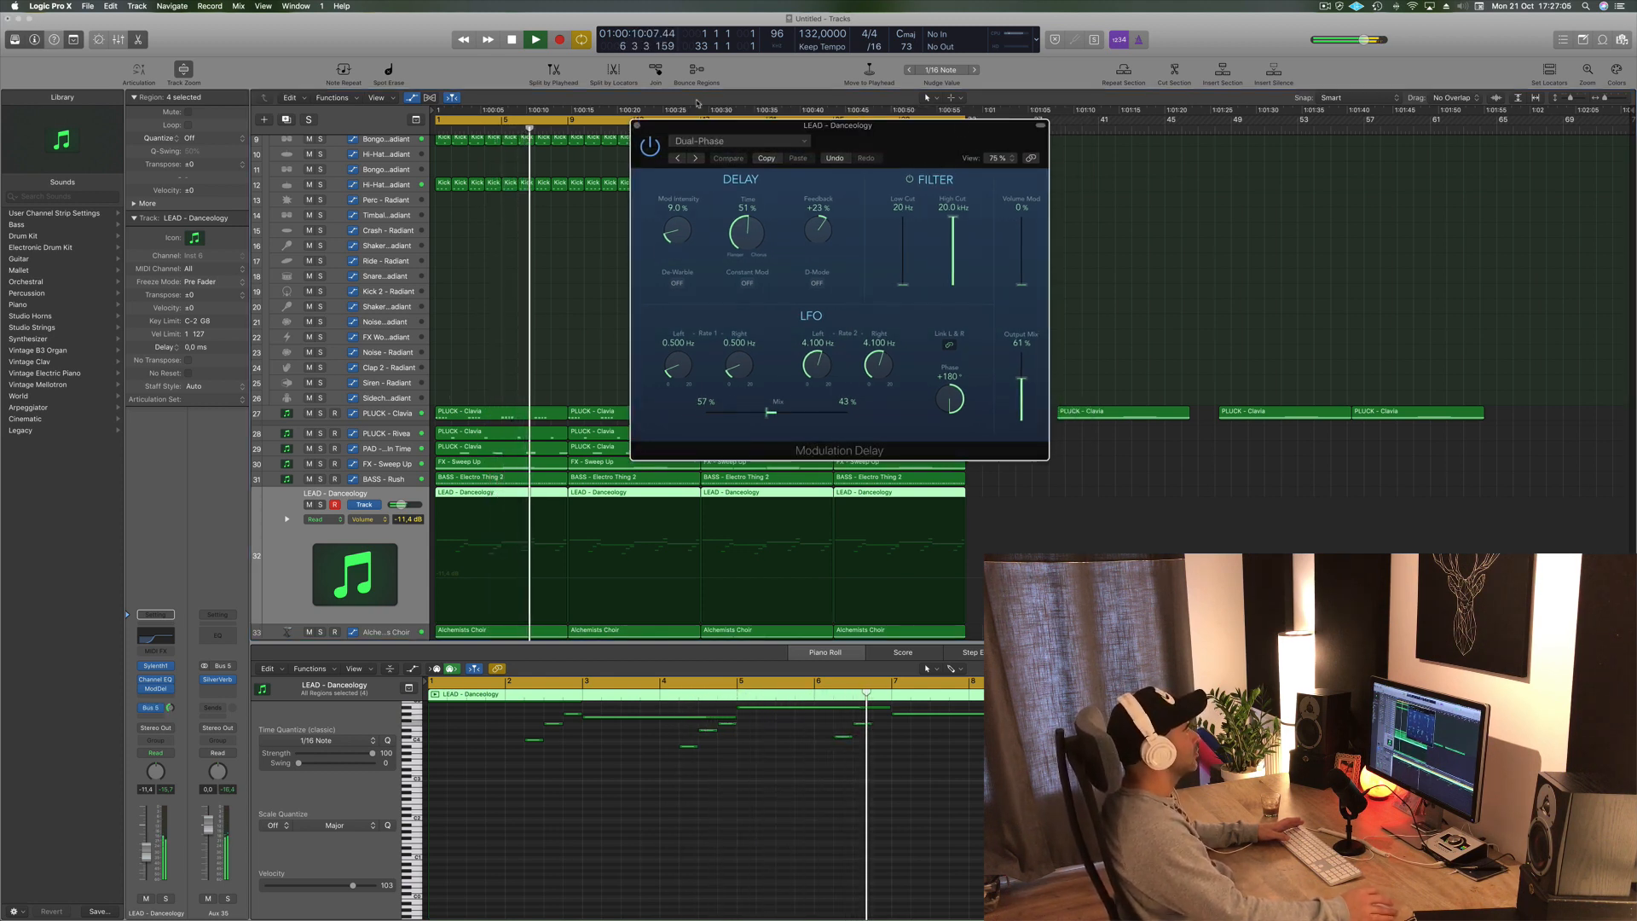
key("v")
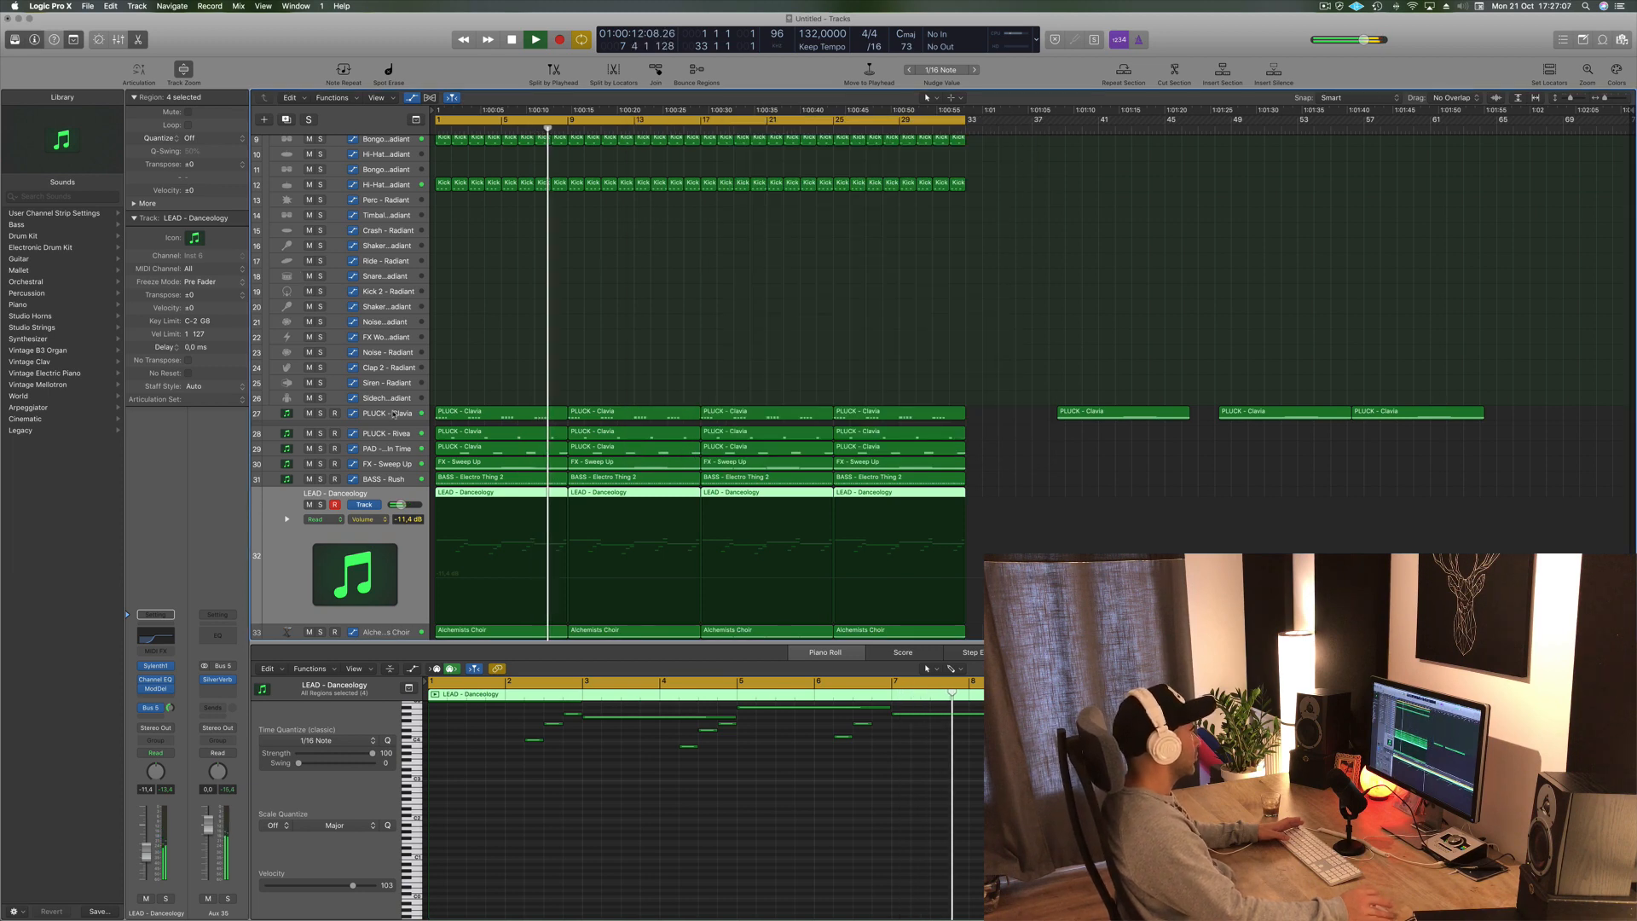
- Select the PLUCK - Clavia track and insert a Channel EQ with a low cut at about 104 Hz
left_click(387, 414)
key("space")
key("space")
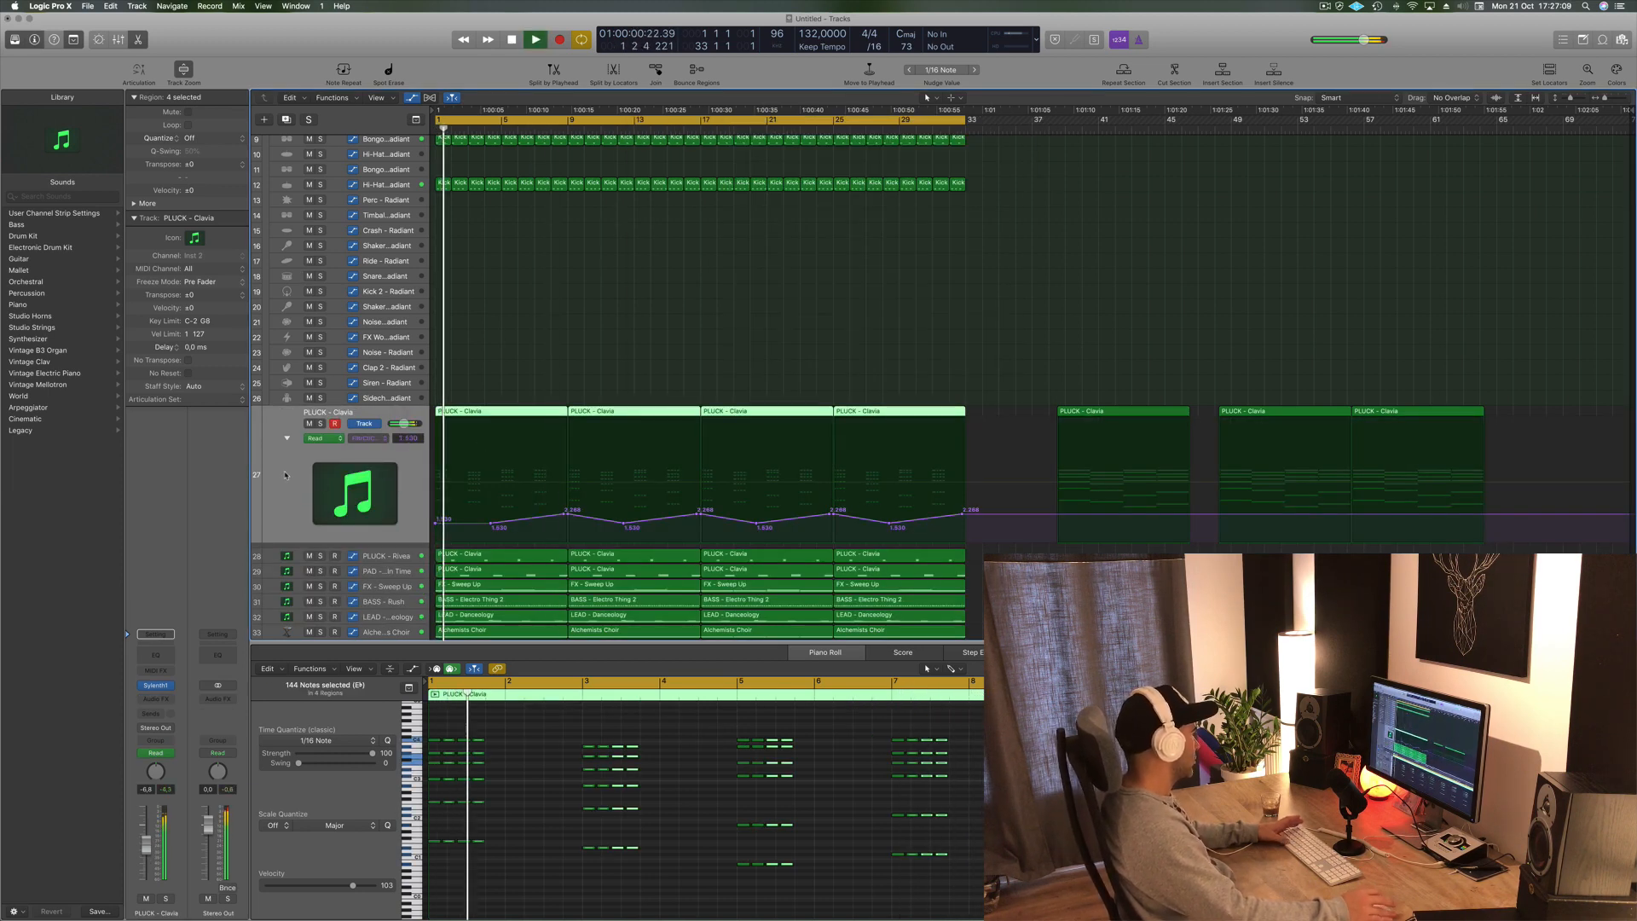
key("space")
key("space")
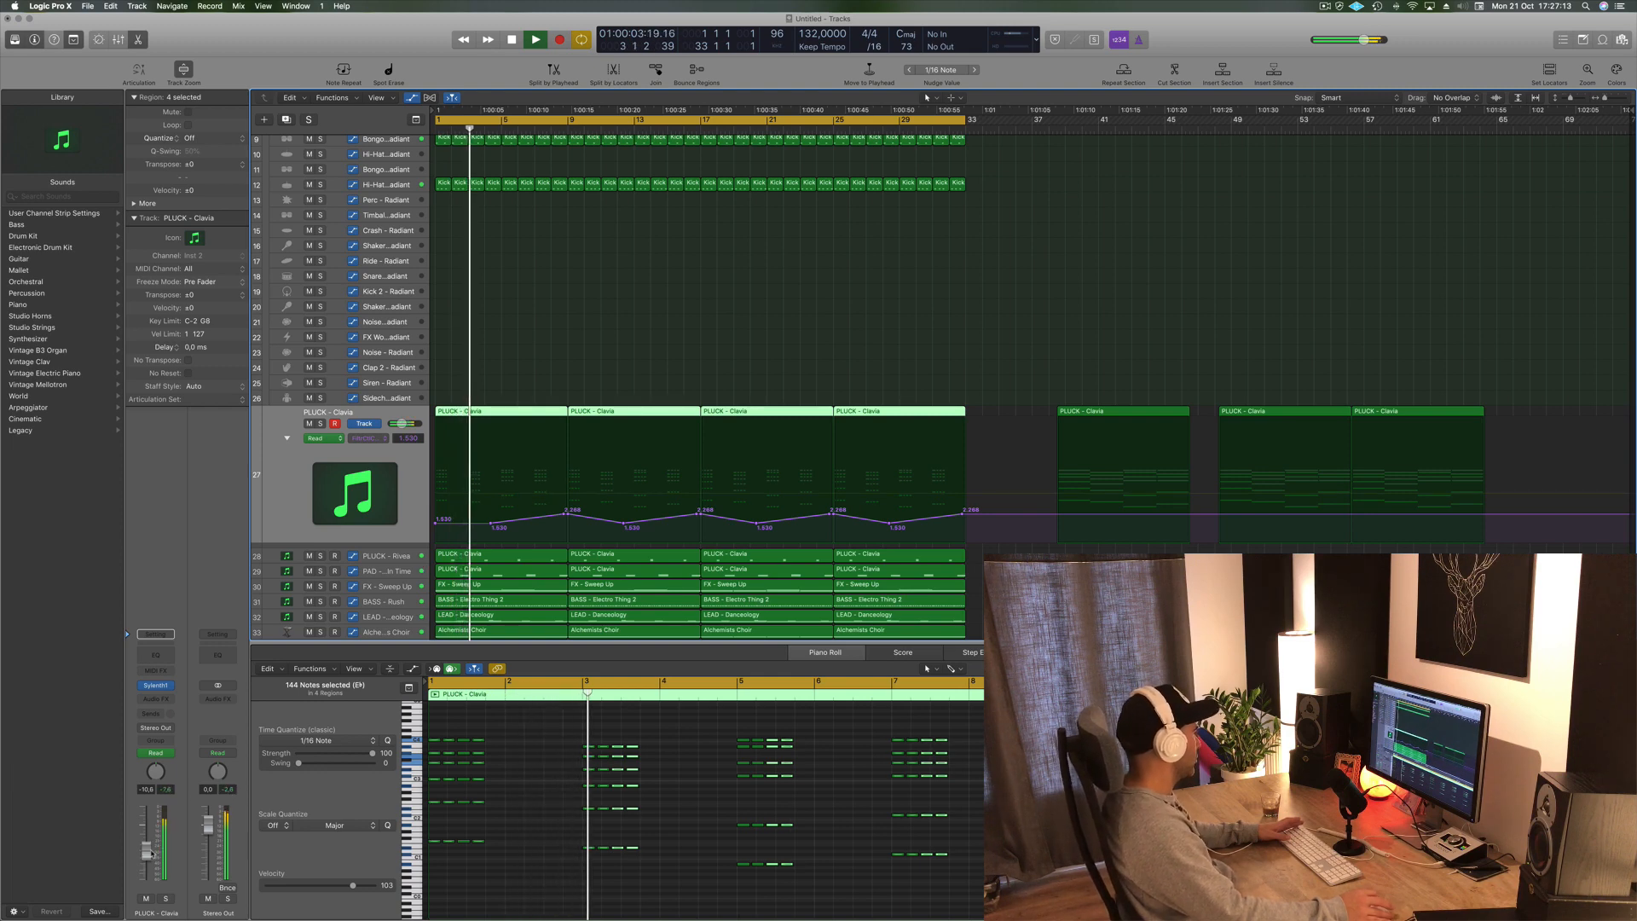
key("space")
key("space")
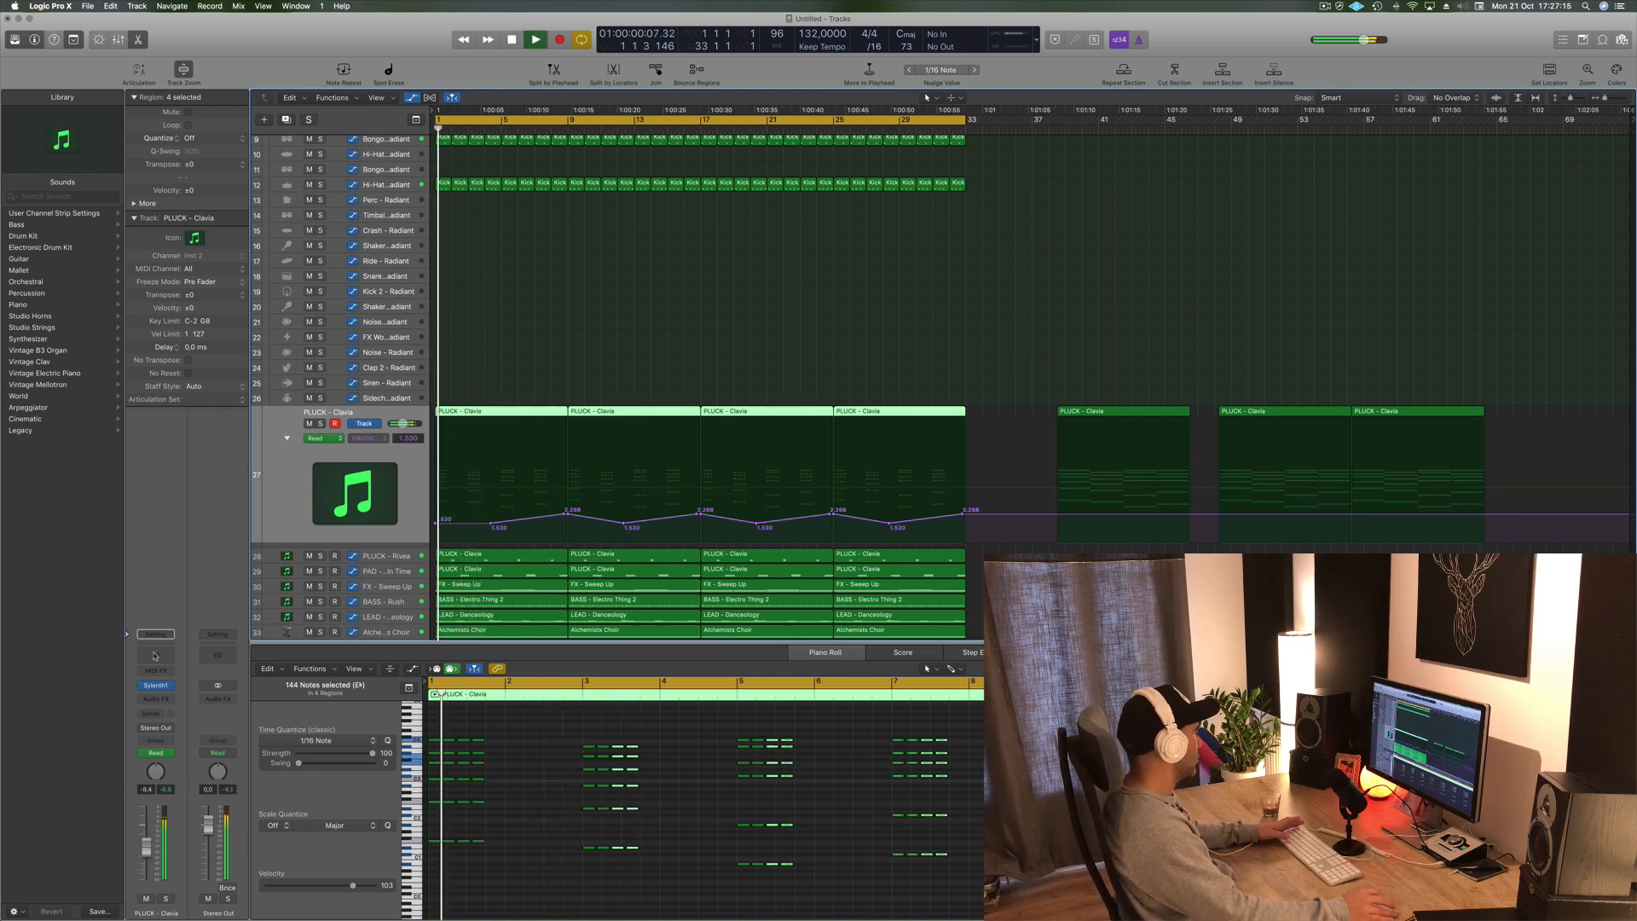
left_click(155, 656)
left_click(81, 92)
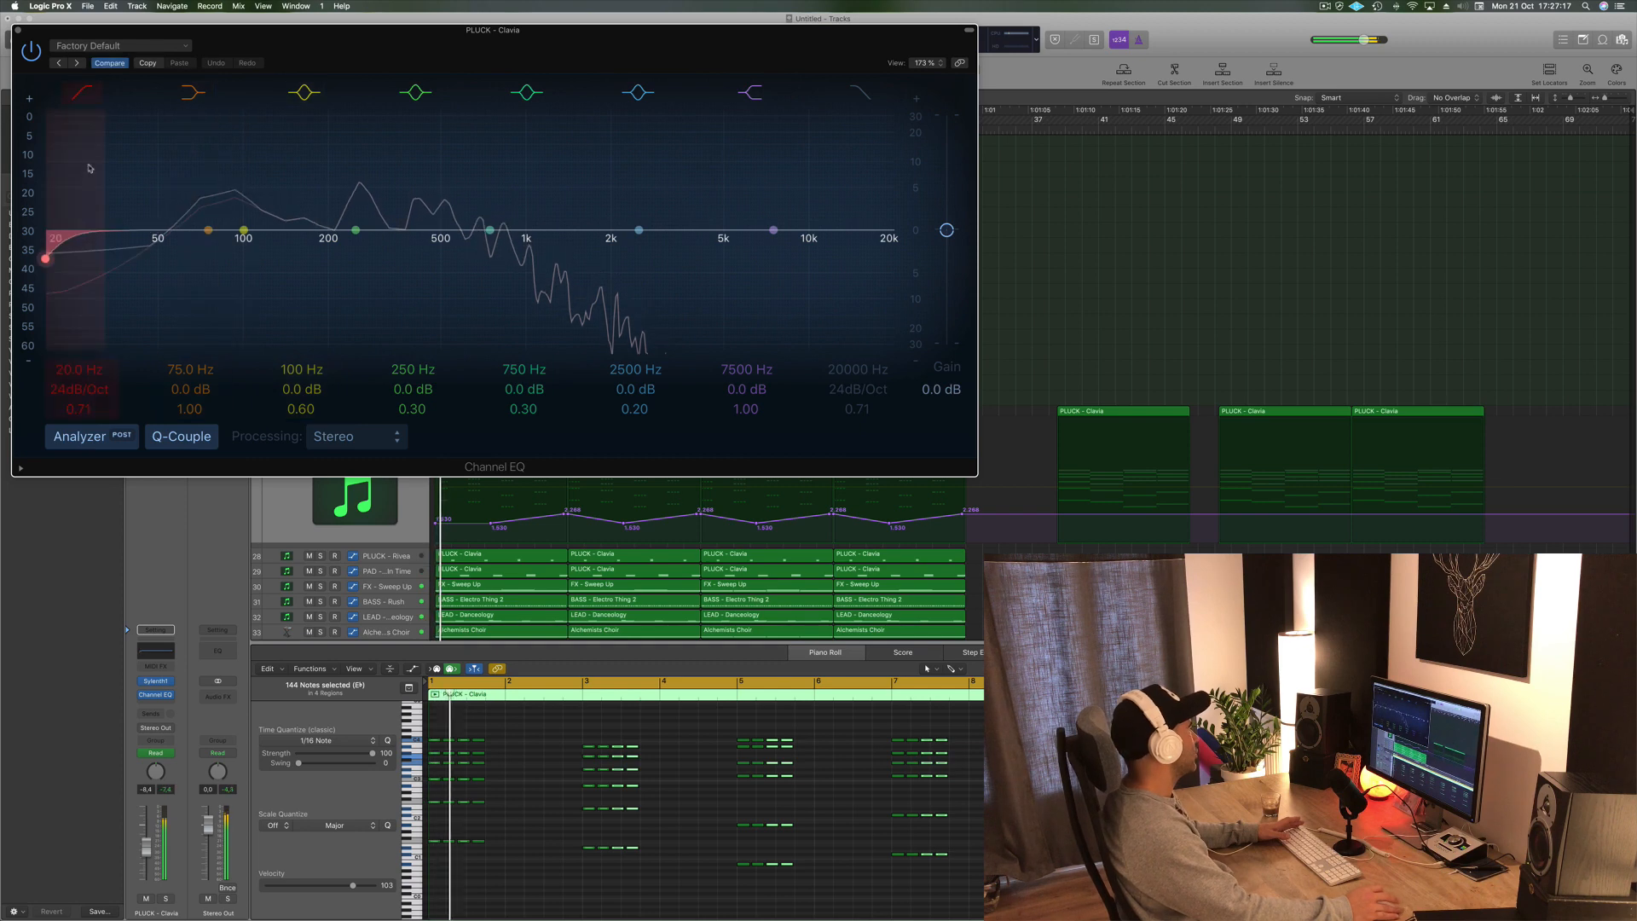
left_click_drag(111, 207, 314, 209)
- Lower the PLUCK - Clavia channel volume slightly and close the Channel EQ window
left_click_drag(382, 31, 1039, 31)
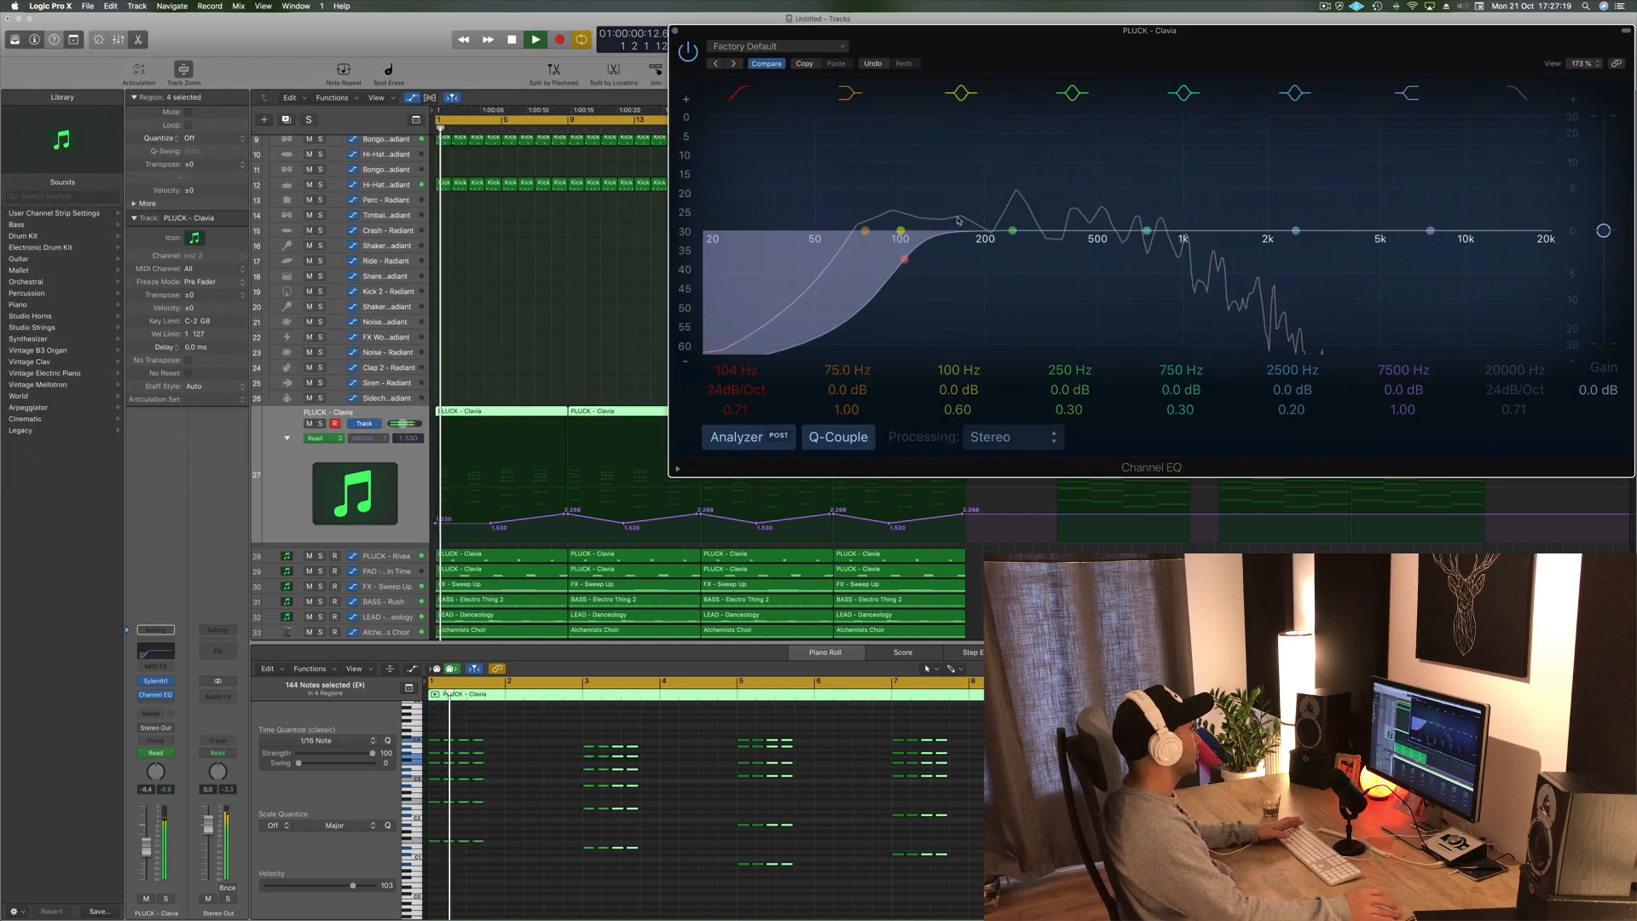
left_click_drag(145, 845, 145, 855)
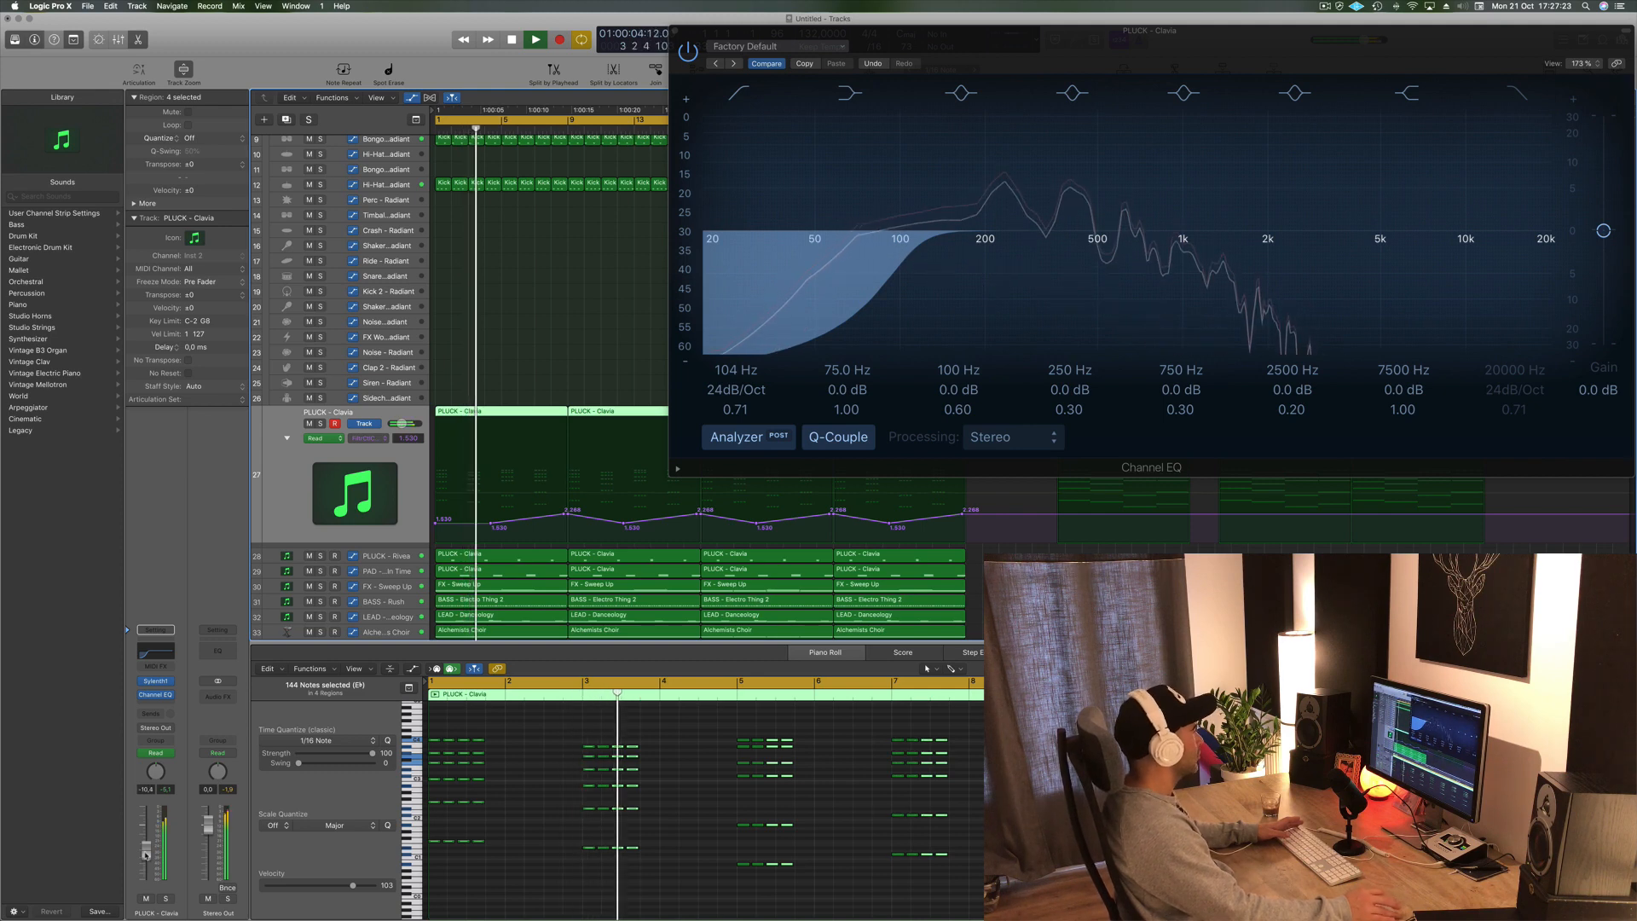
left_click_drag(672, 46, 171, 150)
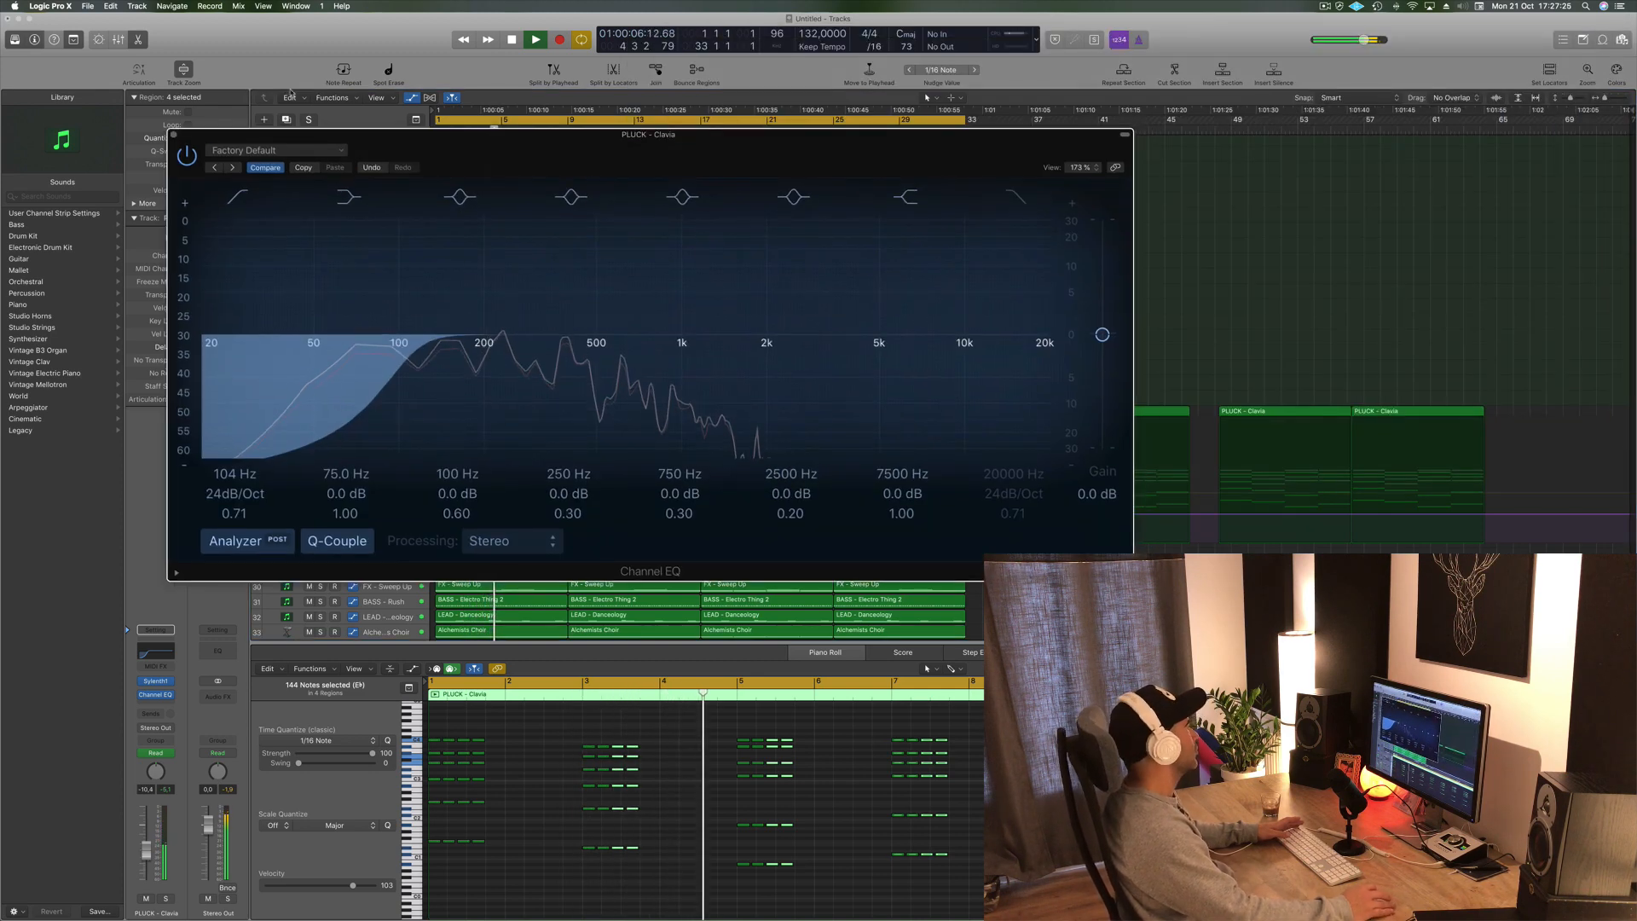
left_click(173, 134)
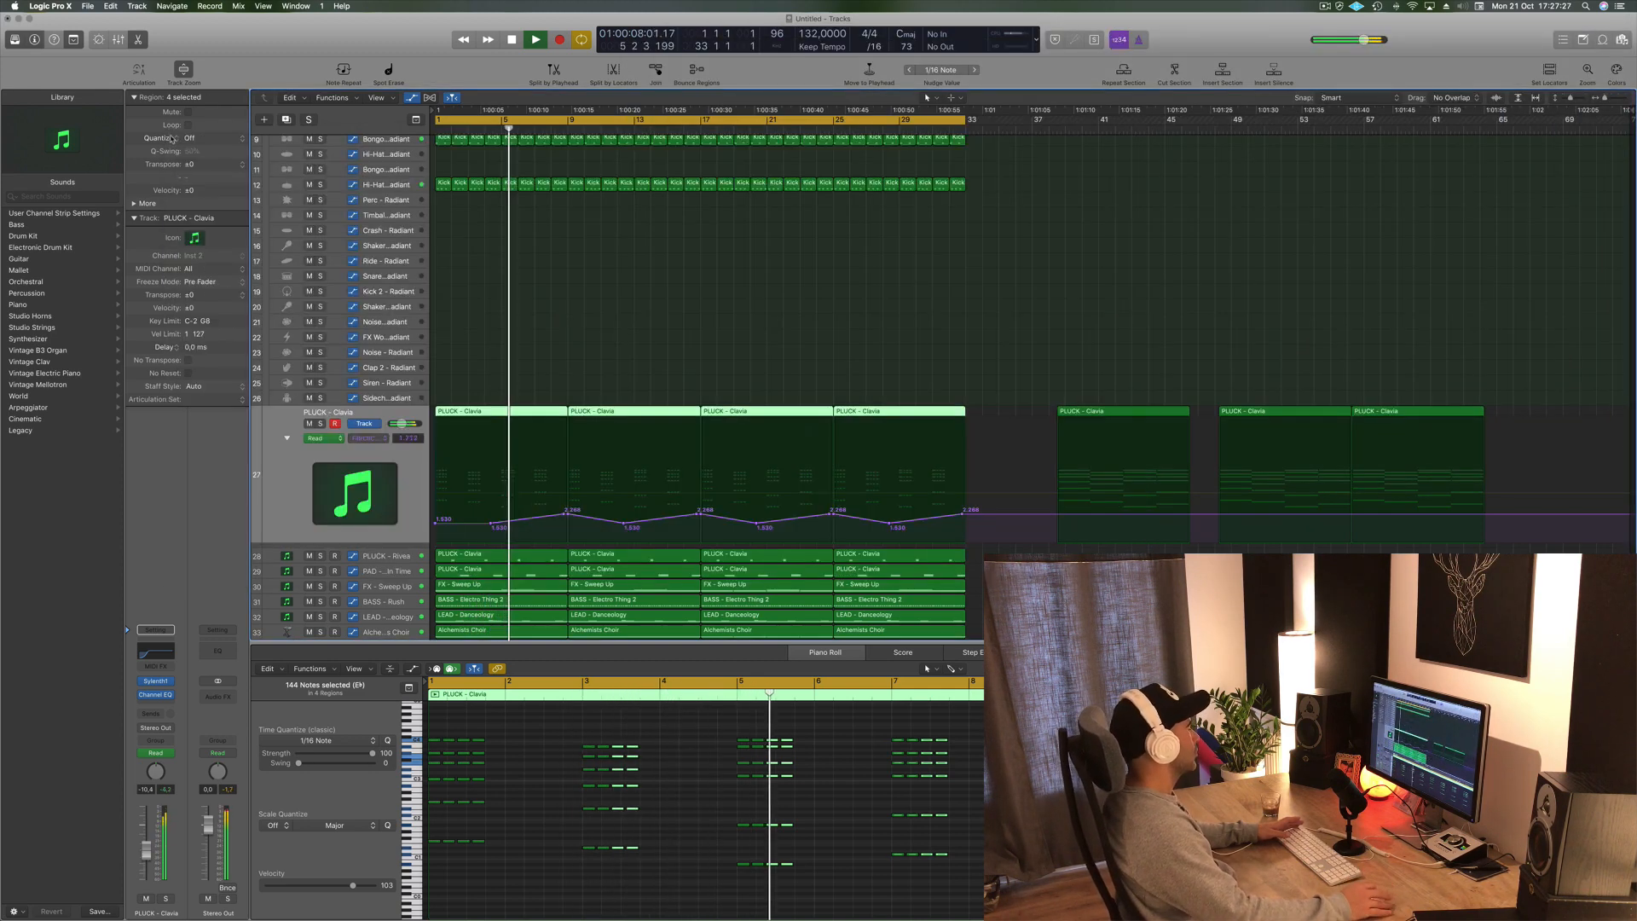
left_click(661, 248)
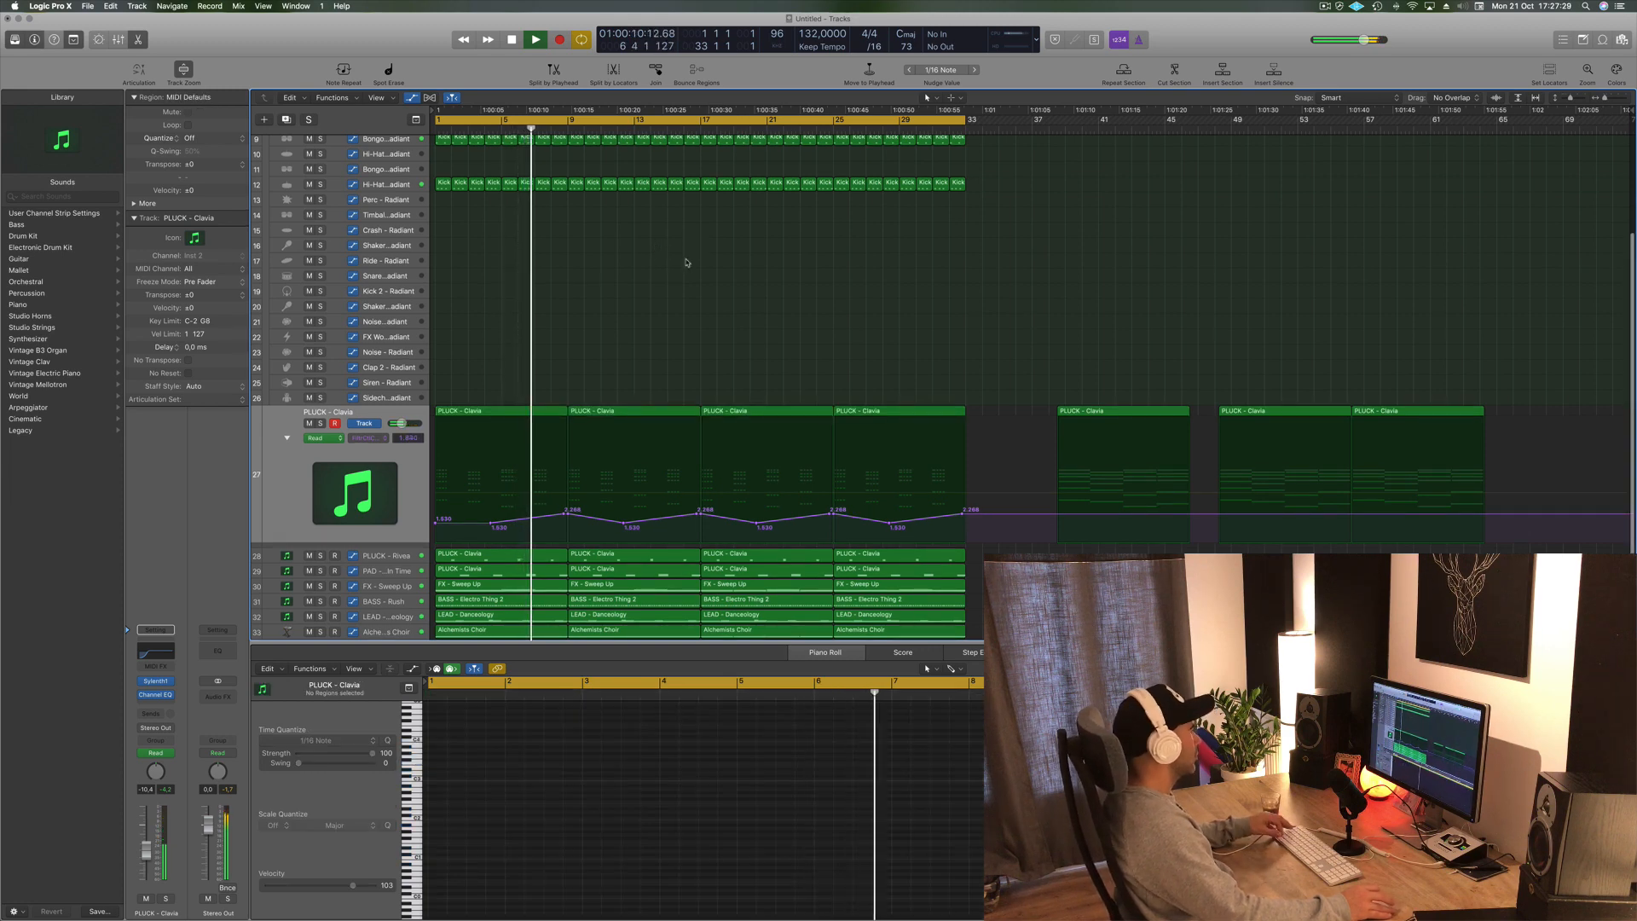
- Select the BASS - Rush track and insert a stereo Compressor on its channel strip
scroll(690, 251, "down", 2)
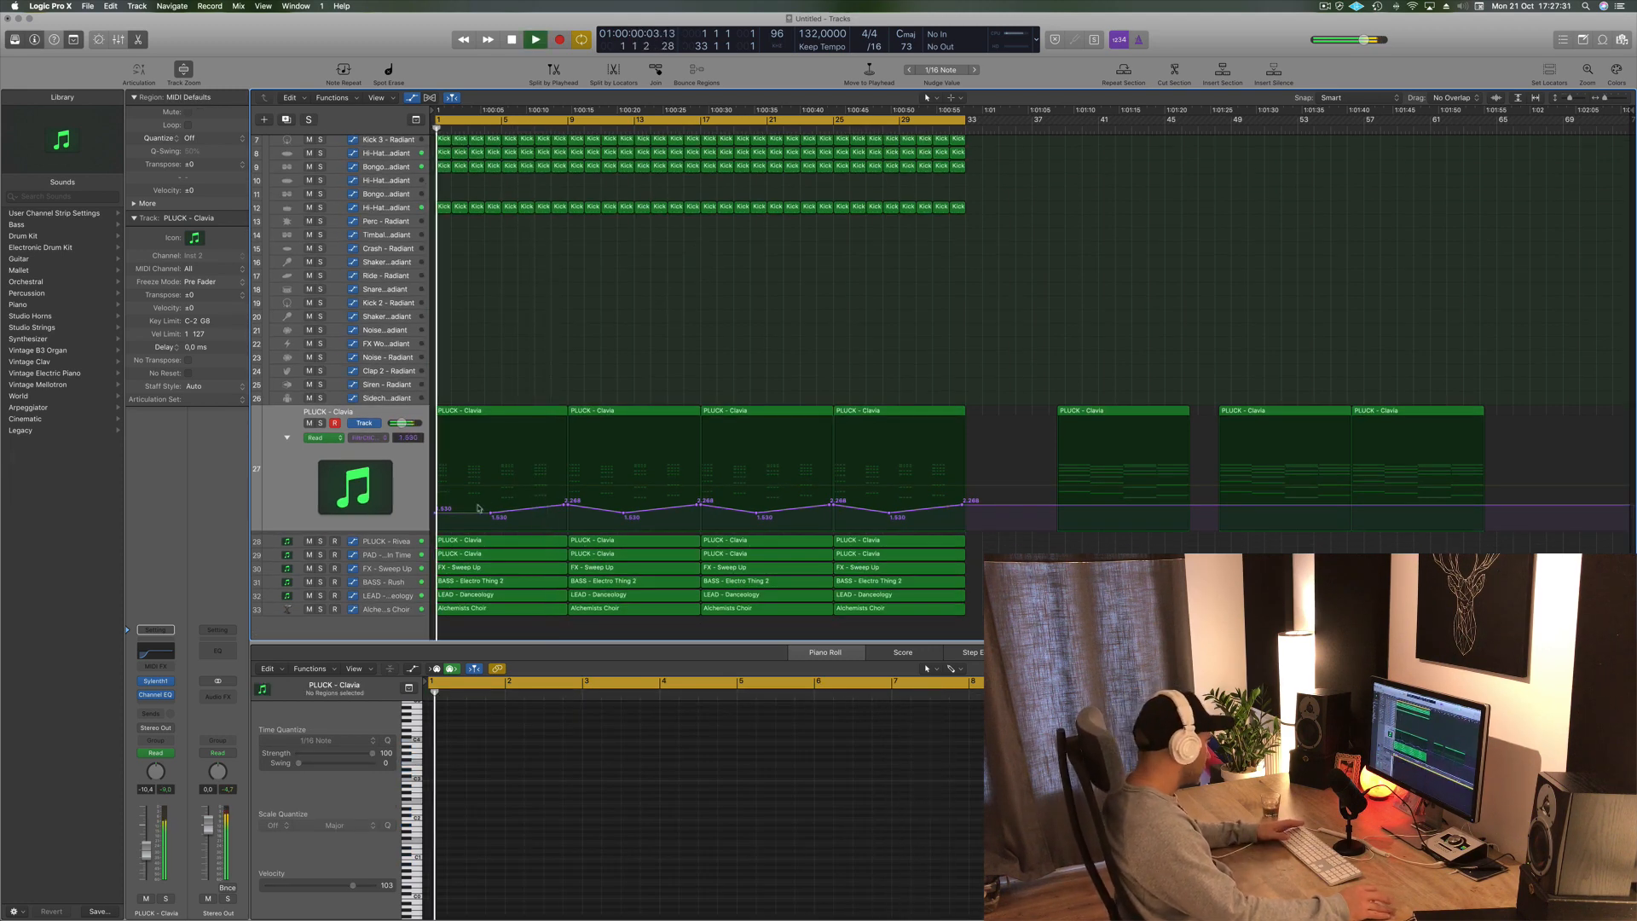
left_click(383, 581)
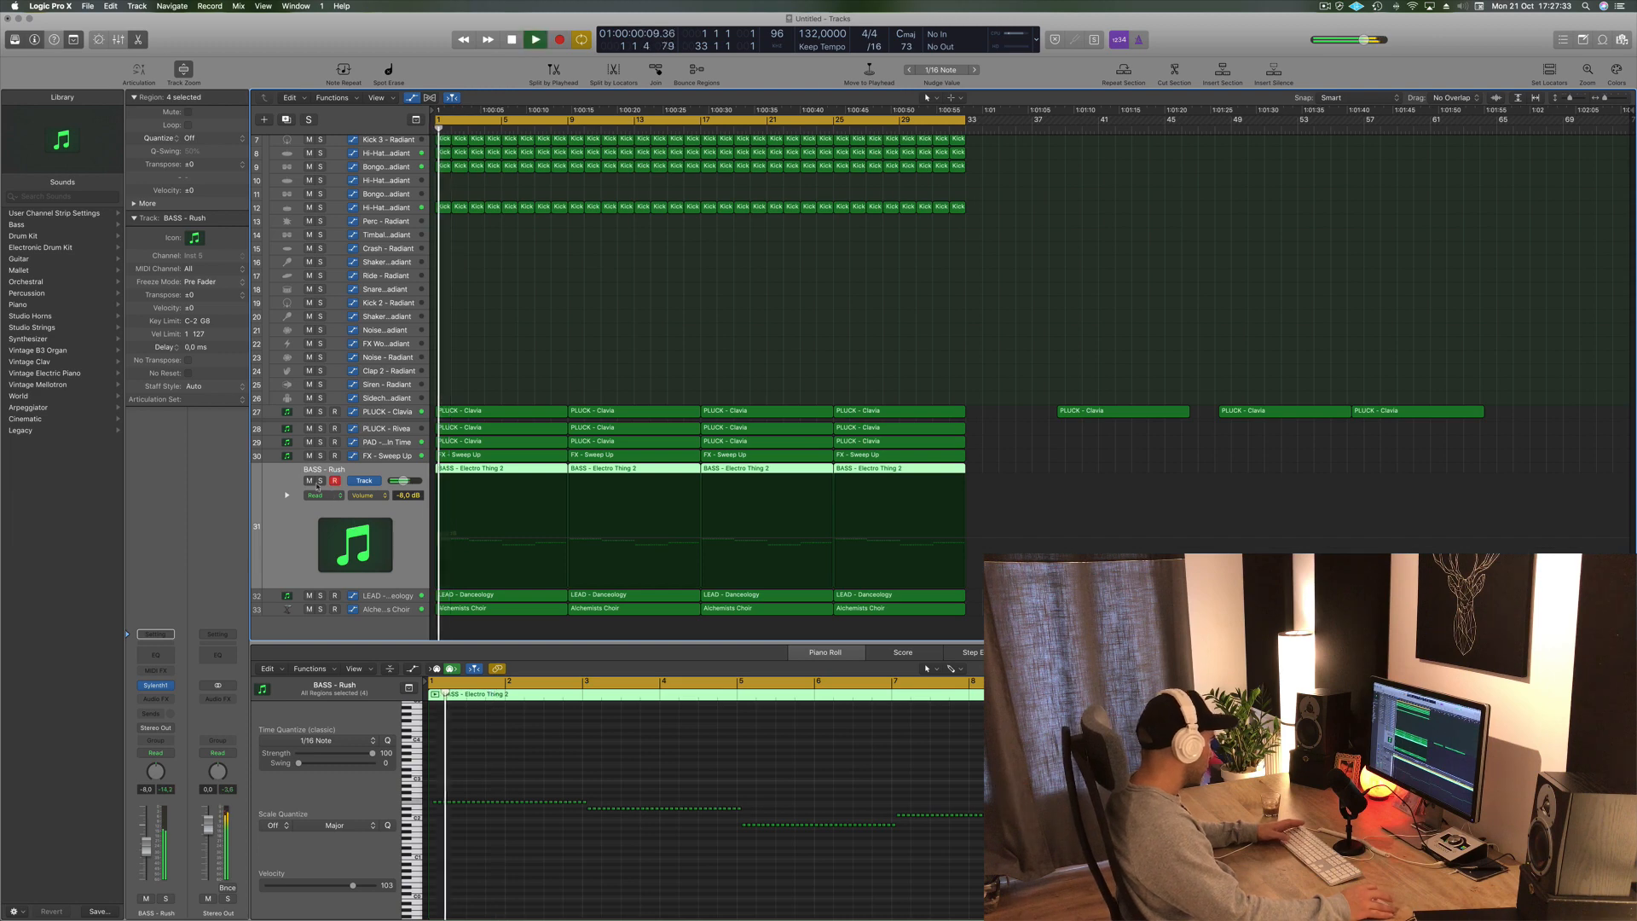
left_click(321, 482)
left_click(322, 482)
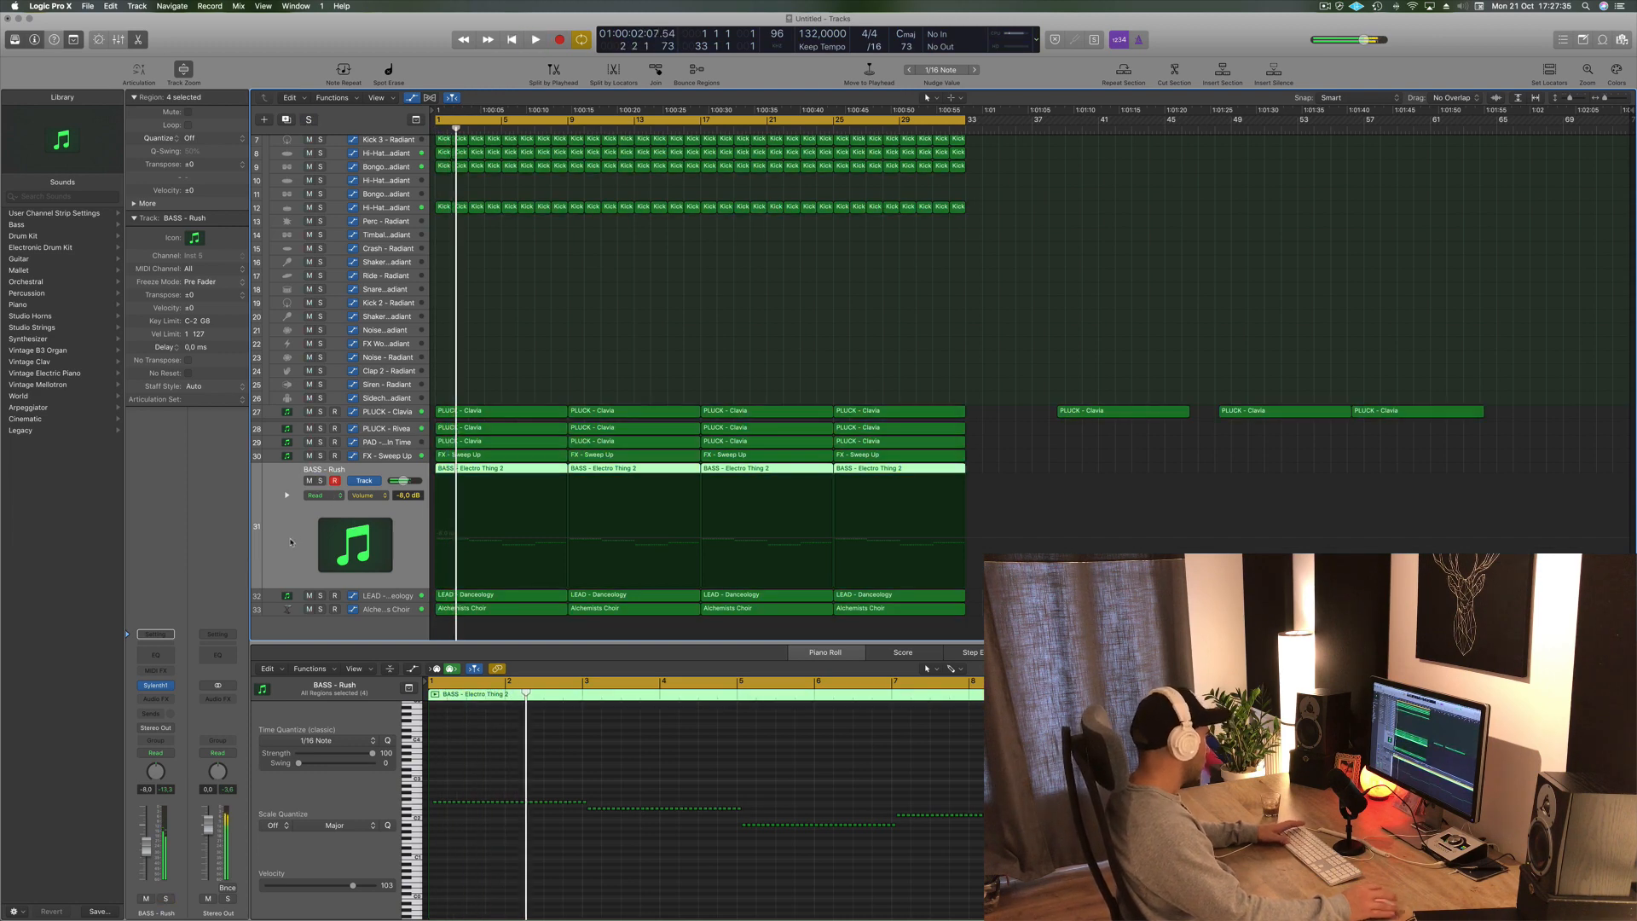
key("space")
key("space")
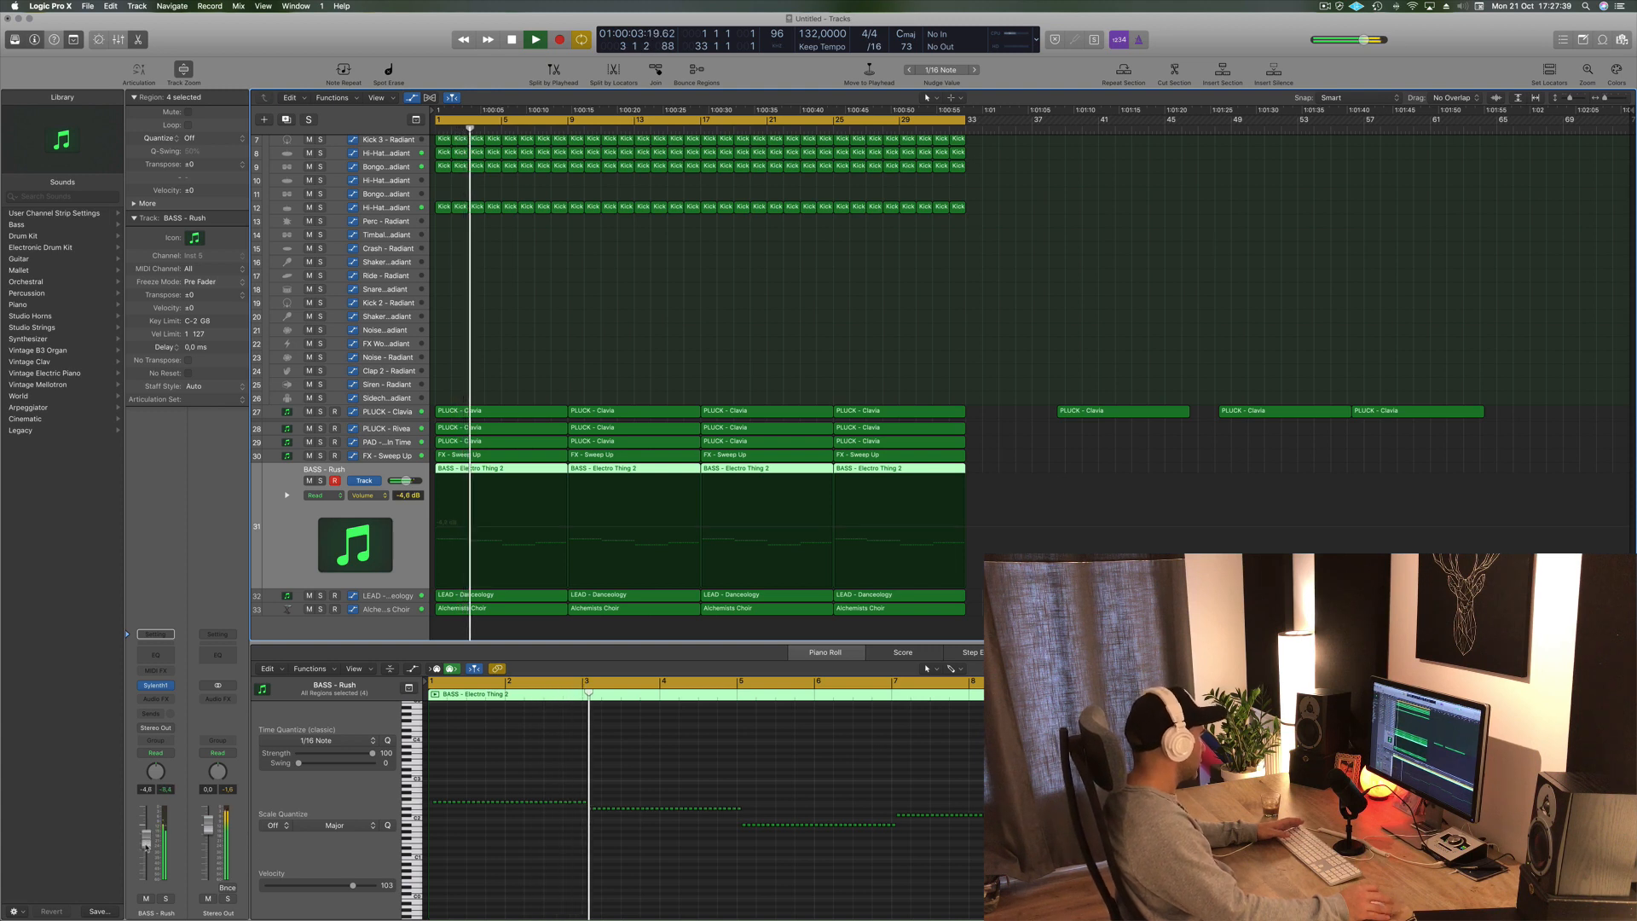
left_click(155, 699)
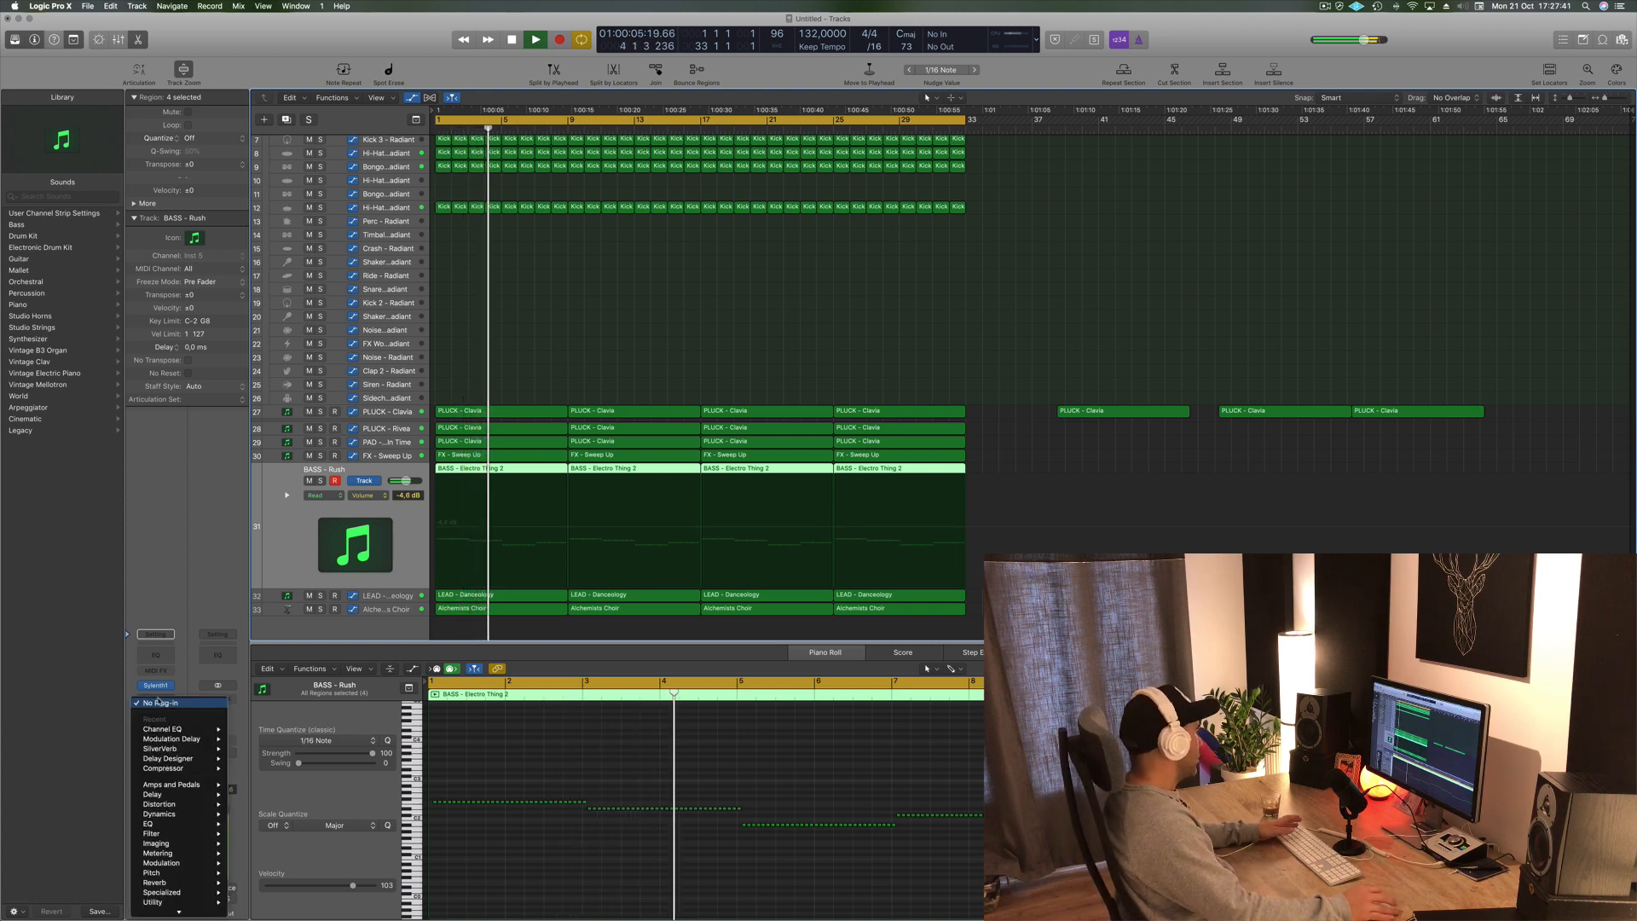
mouse_move(165, 732)
mouse_move(173, 770)
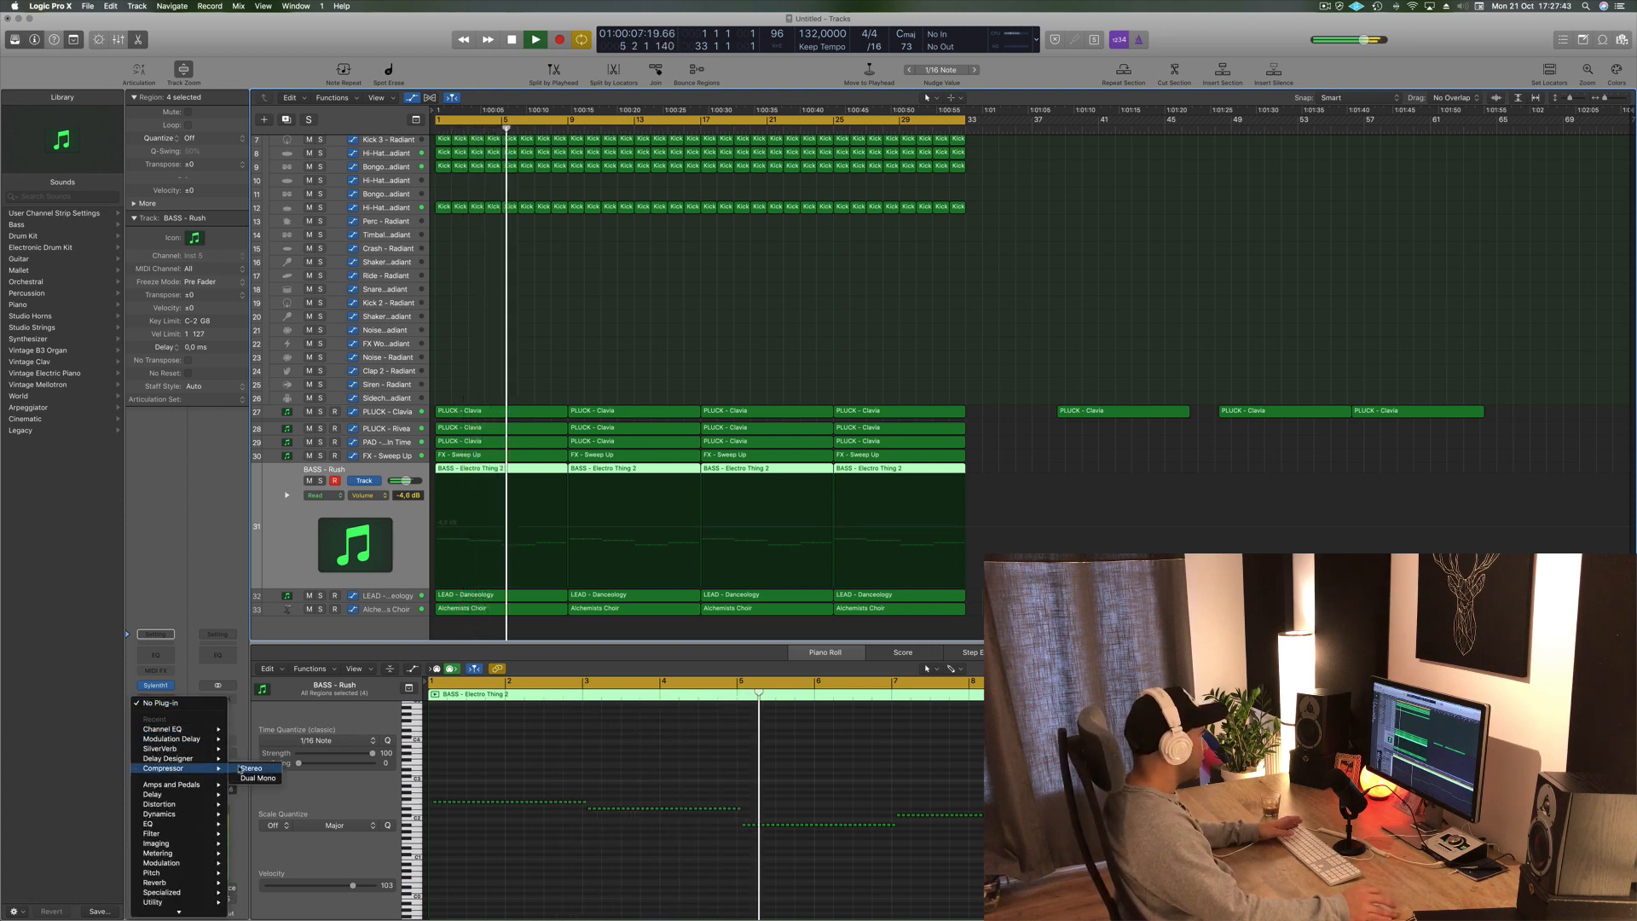
left_click(251, 768)
left_click_drag(483, 32, 1548, 218)
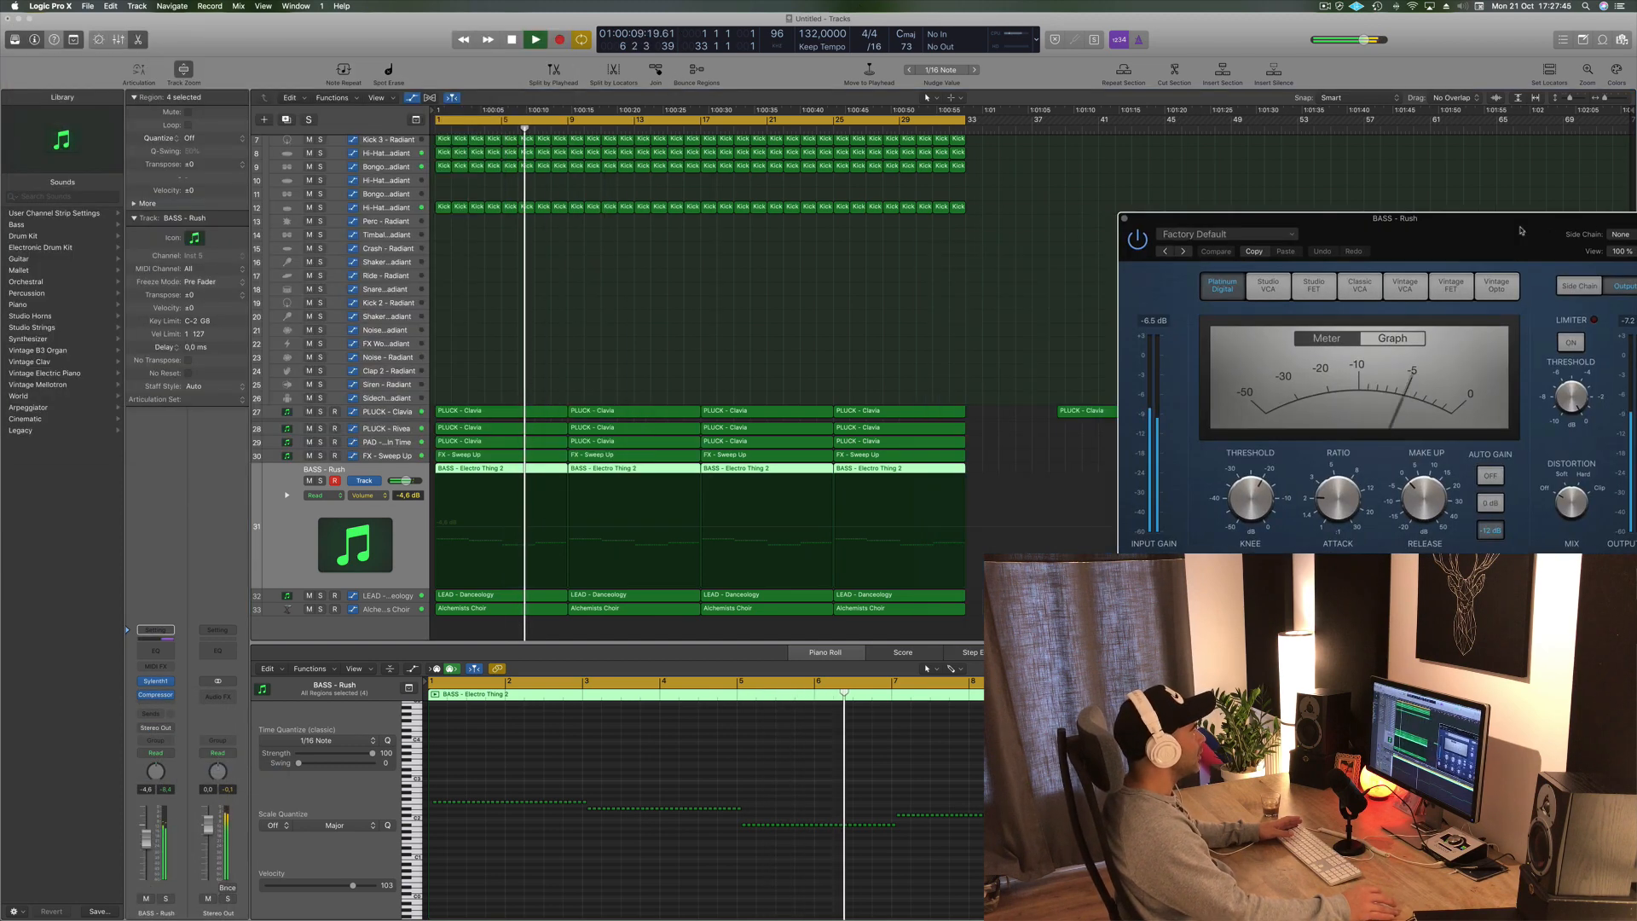
- Add a send from the Kick 1 - Radiant channel to Bus 6 to feed a sidechain trigger
scroll(416, 164, "up", 5)
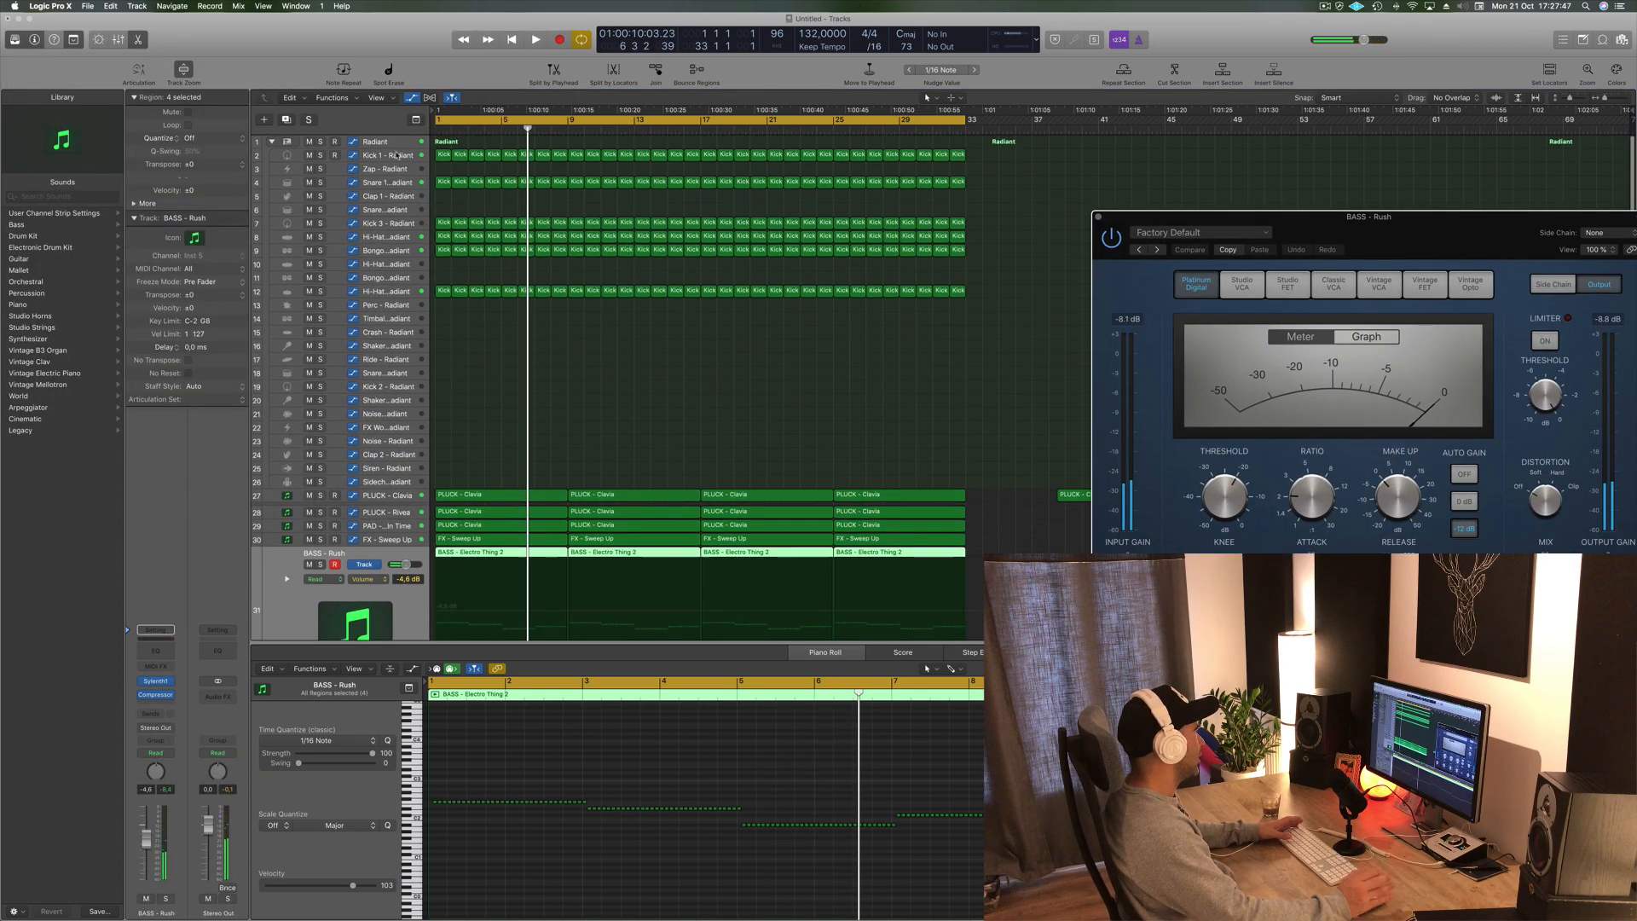
left_click(401, 158)
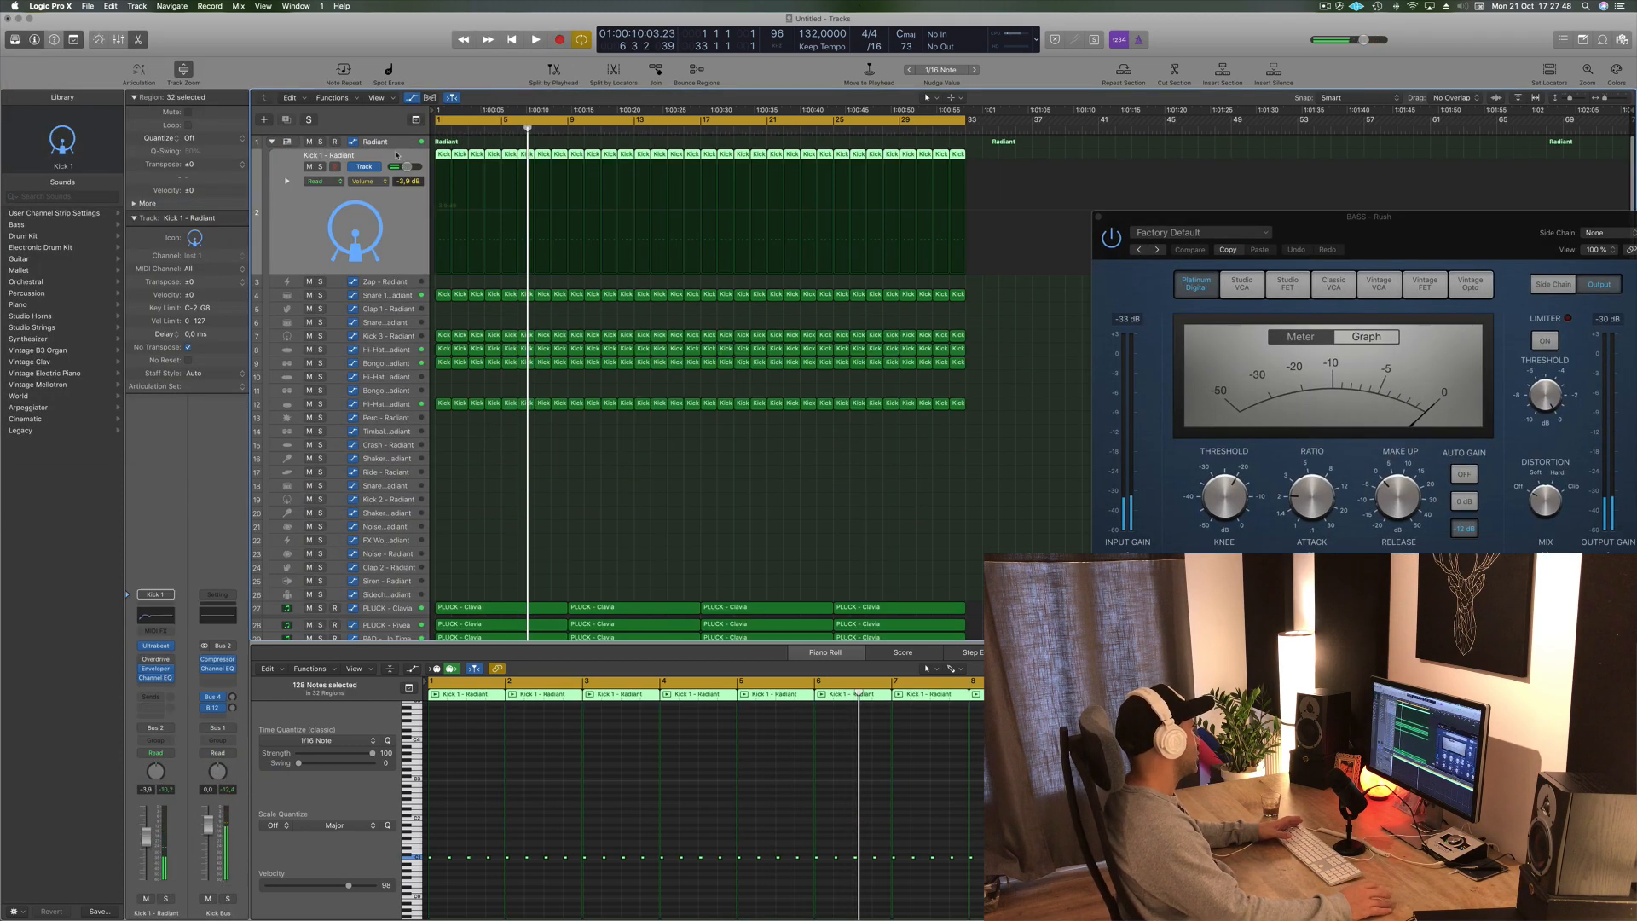
left_click(153, 695)
mouse_move(209, 717)
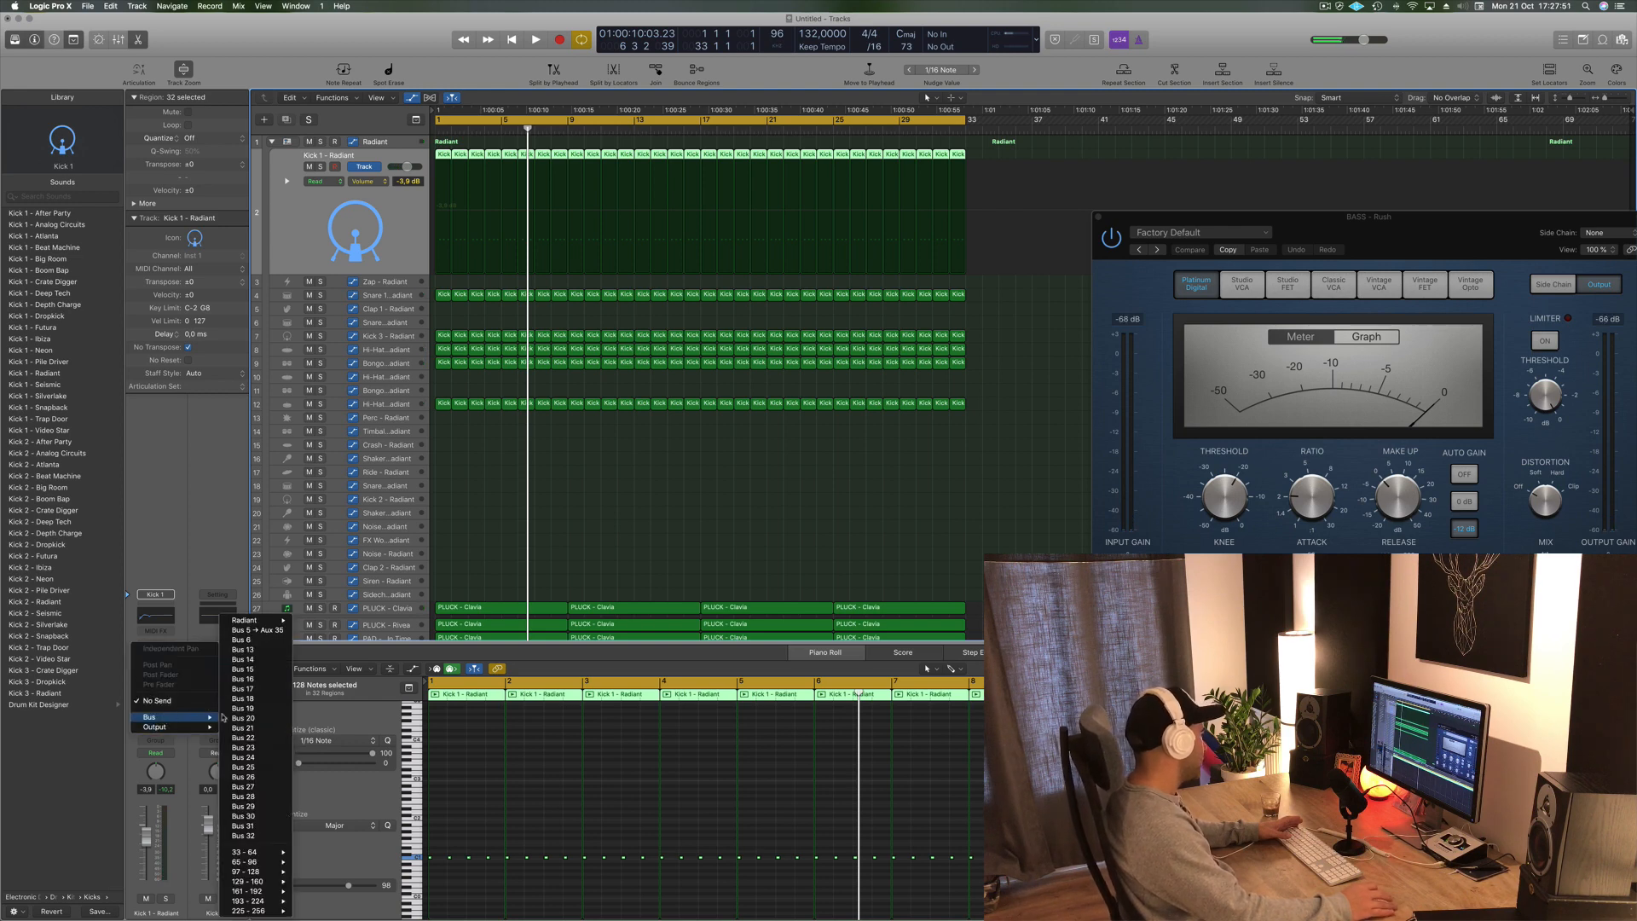
left_click(257, 630)
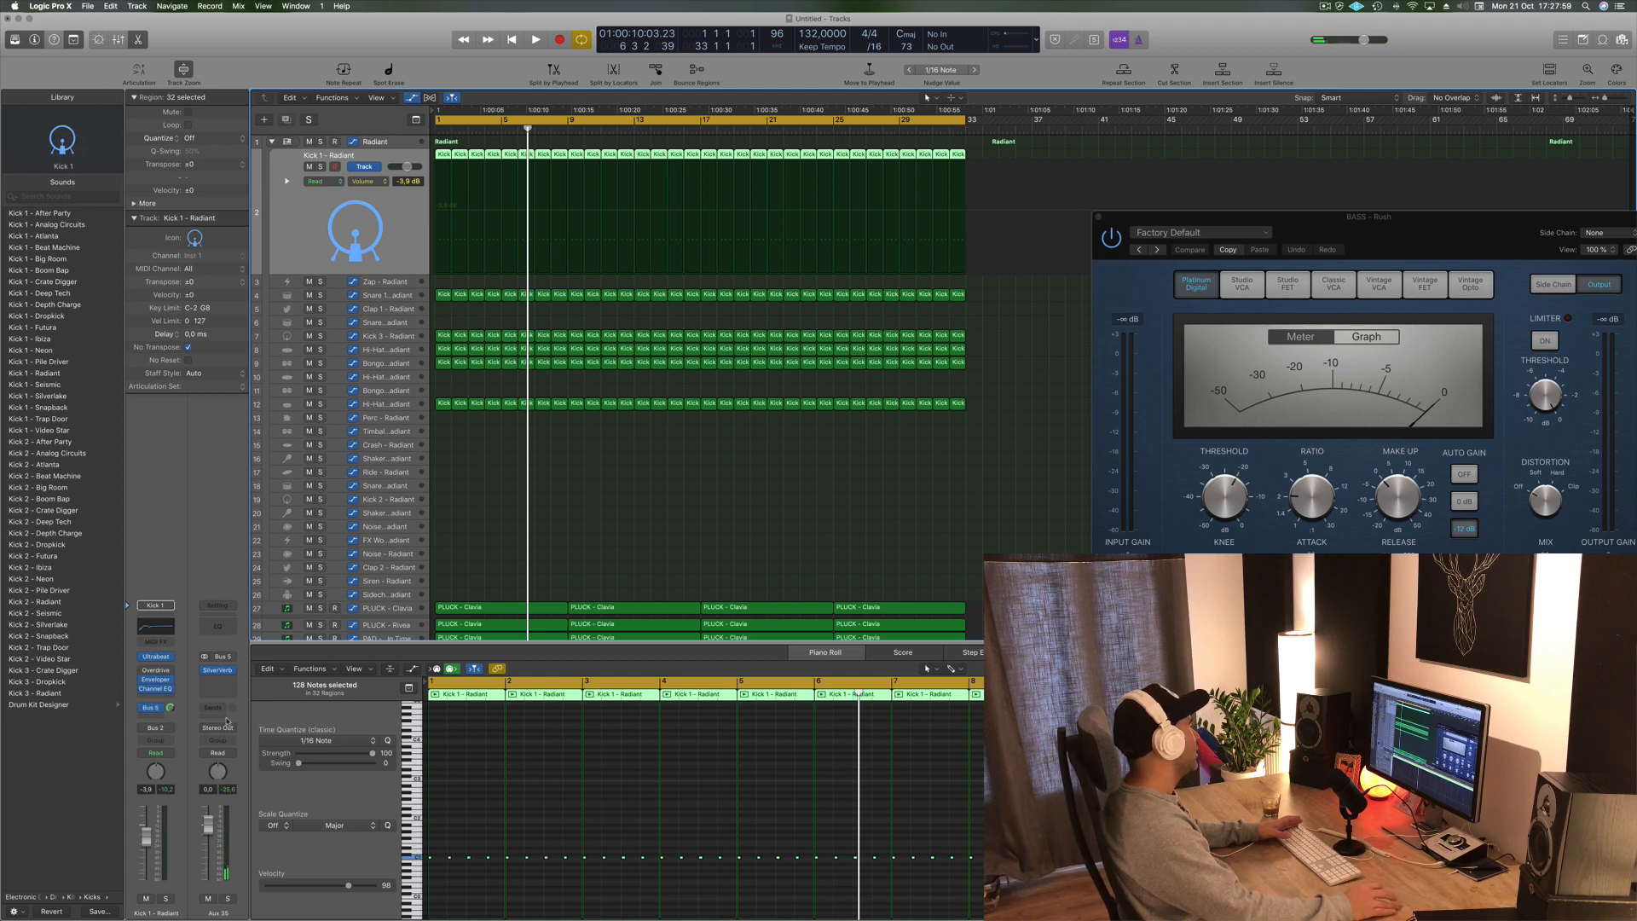
left_click(157, 709)
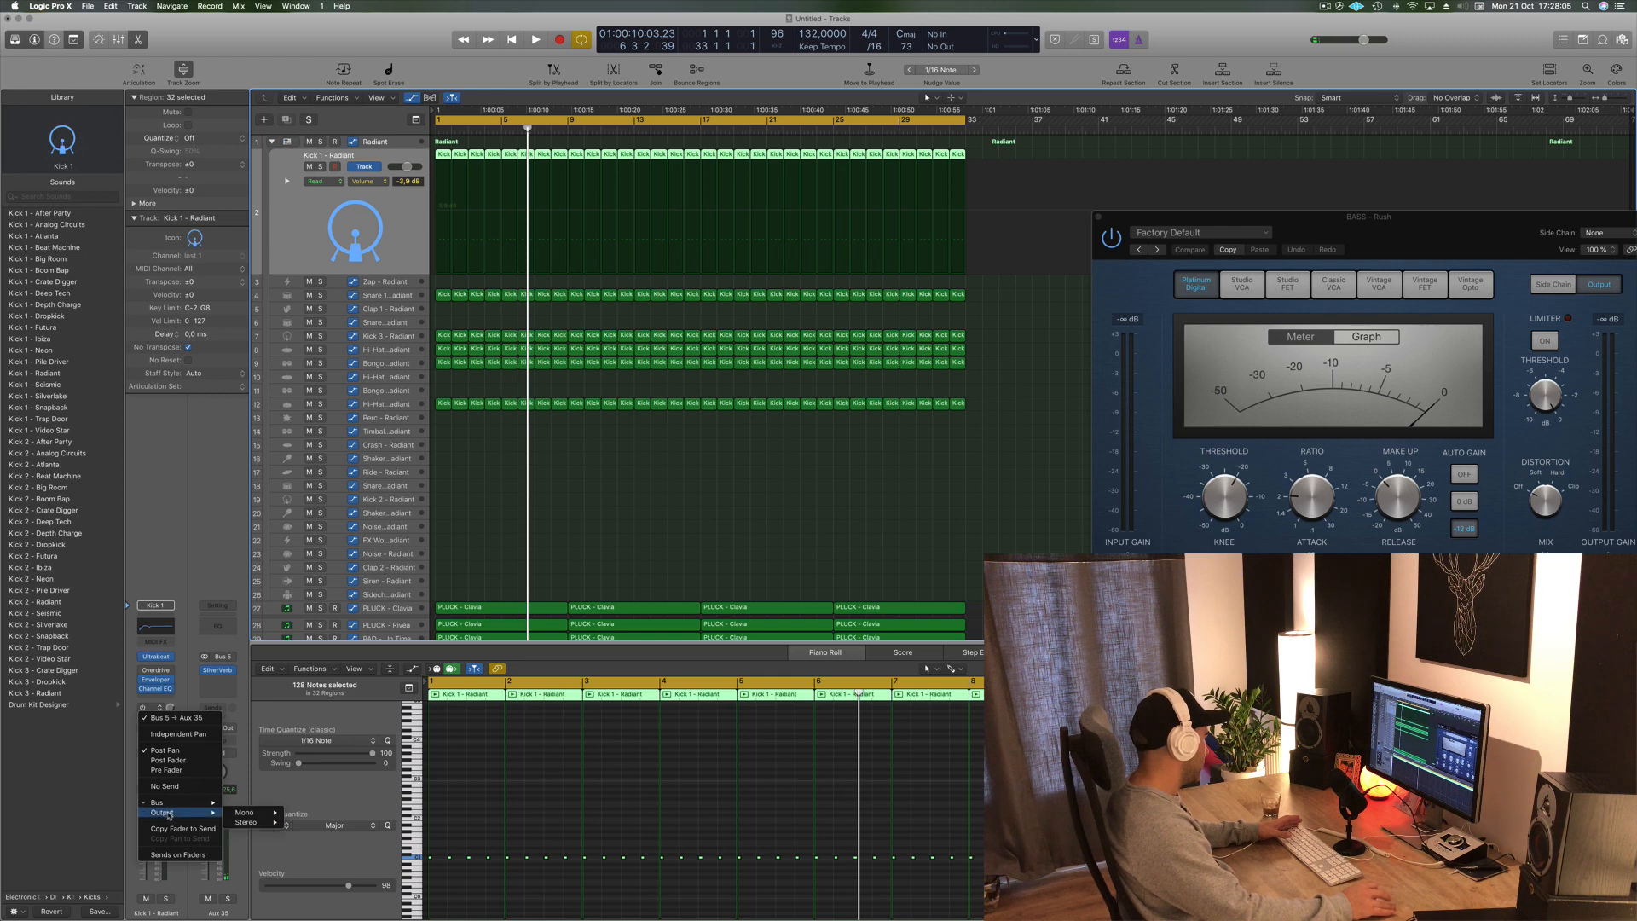
key("Escape")
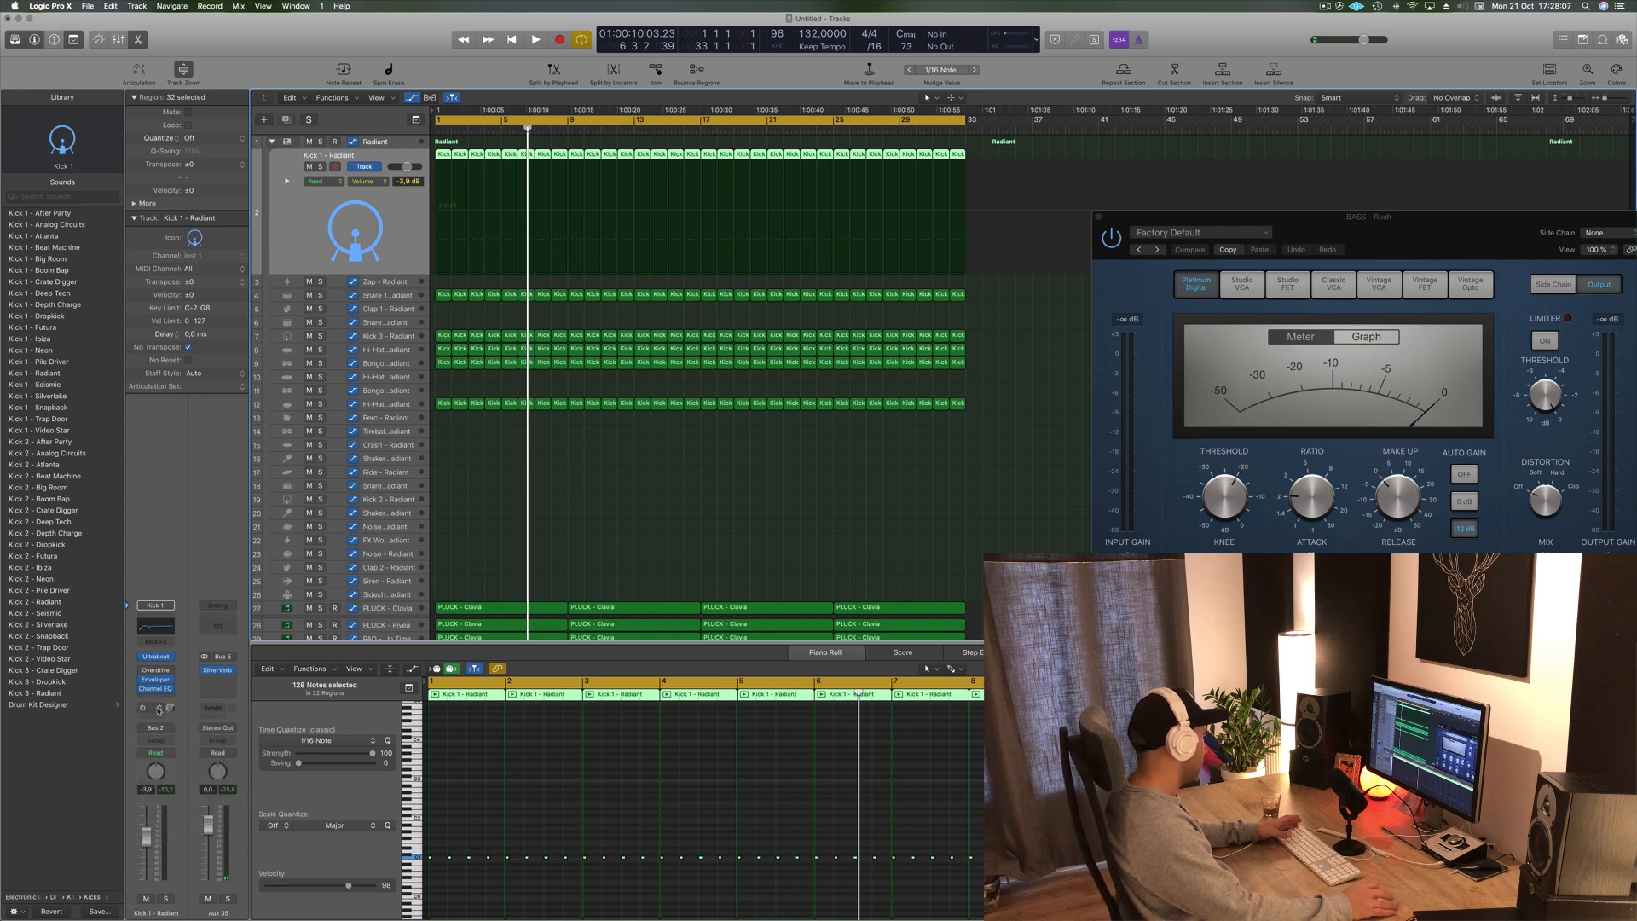
left_click(158, 709)
left_click(166, 735)
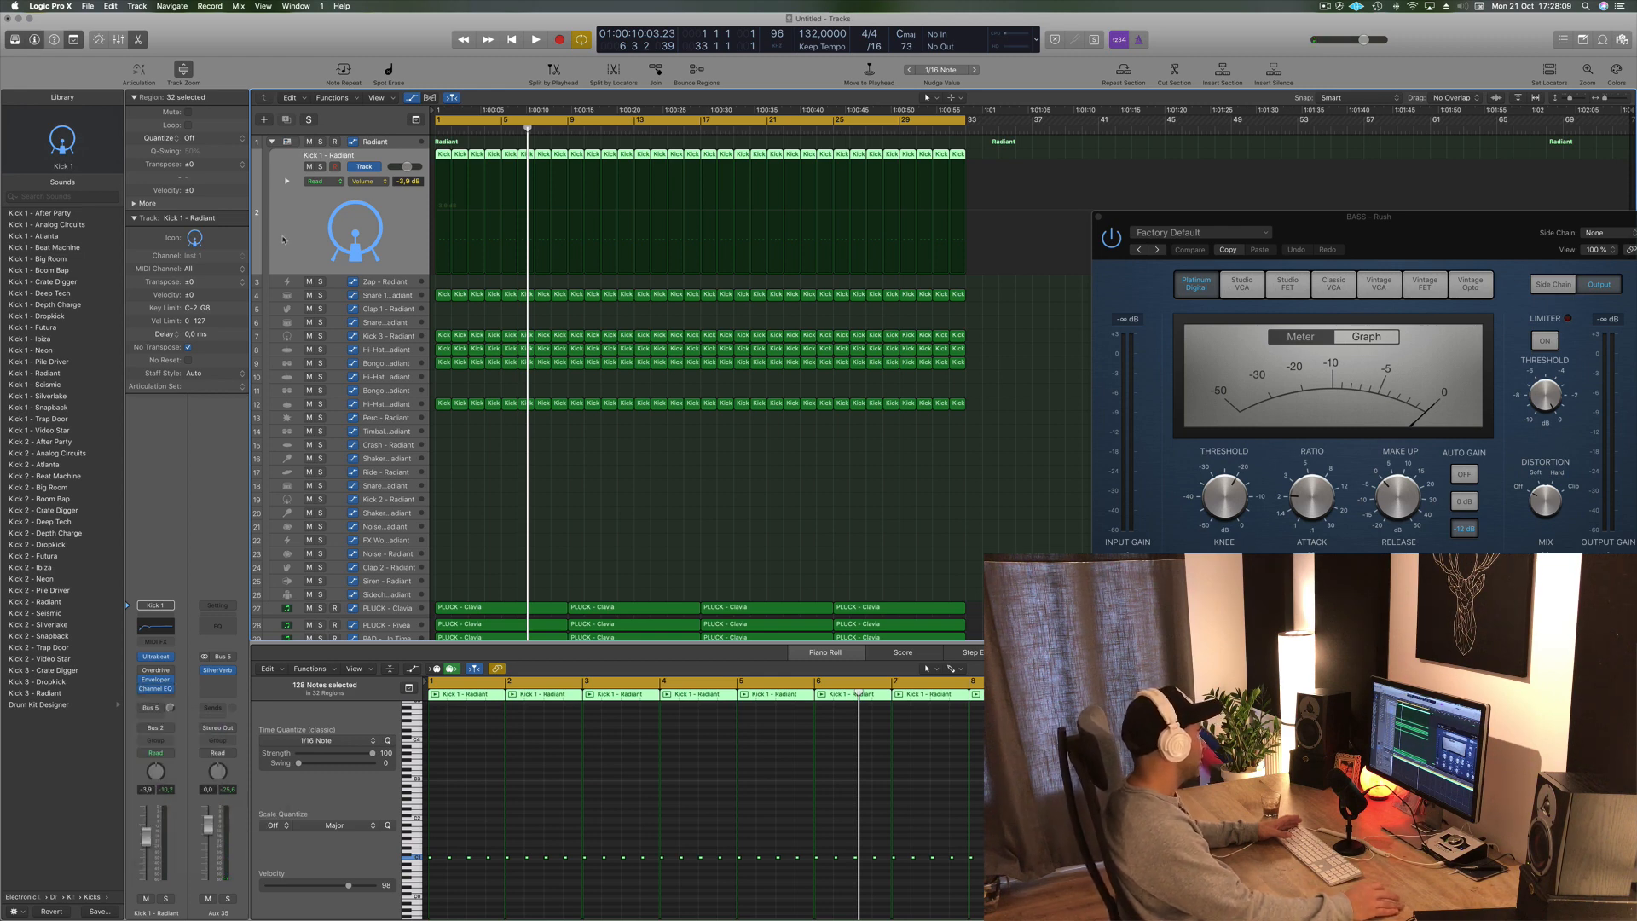
left_click(154, 709)
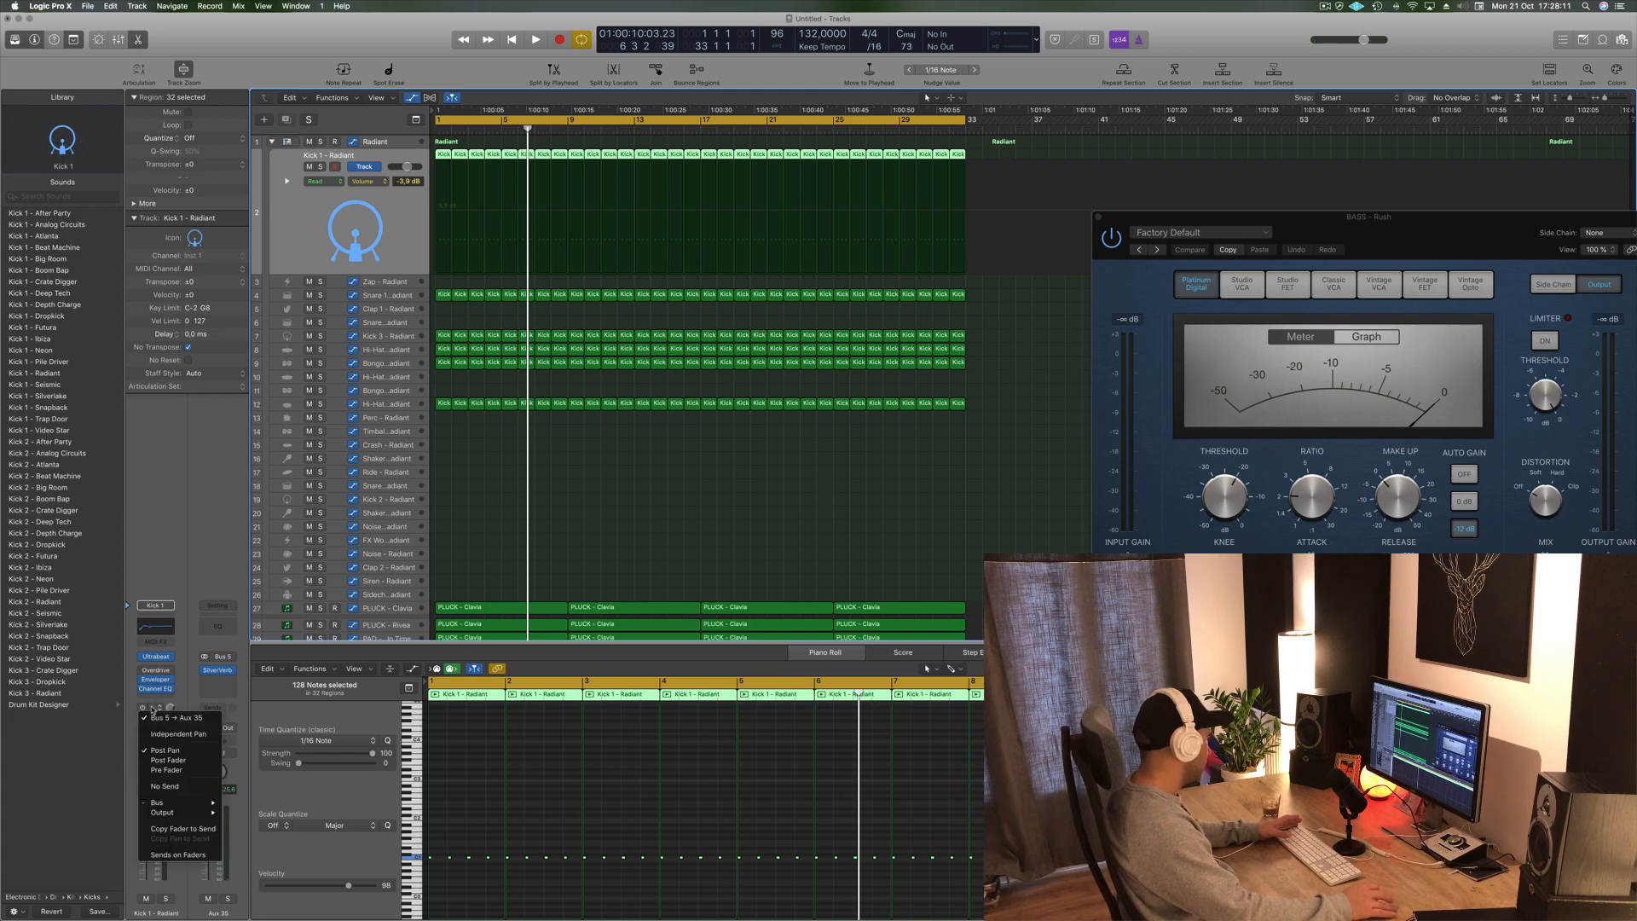
mouse_move(180, 798)
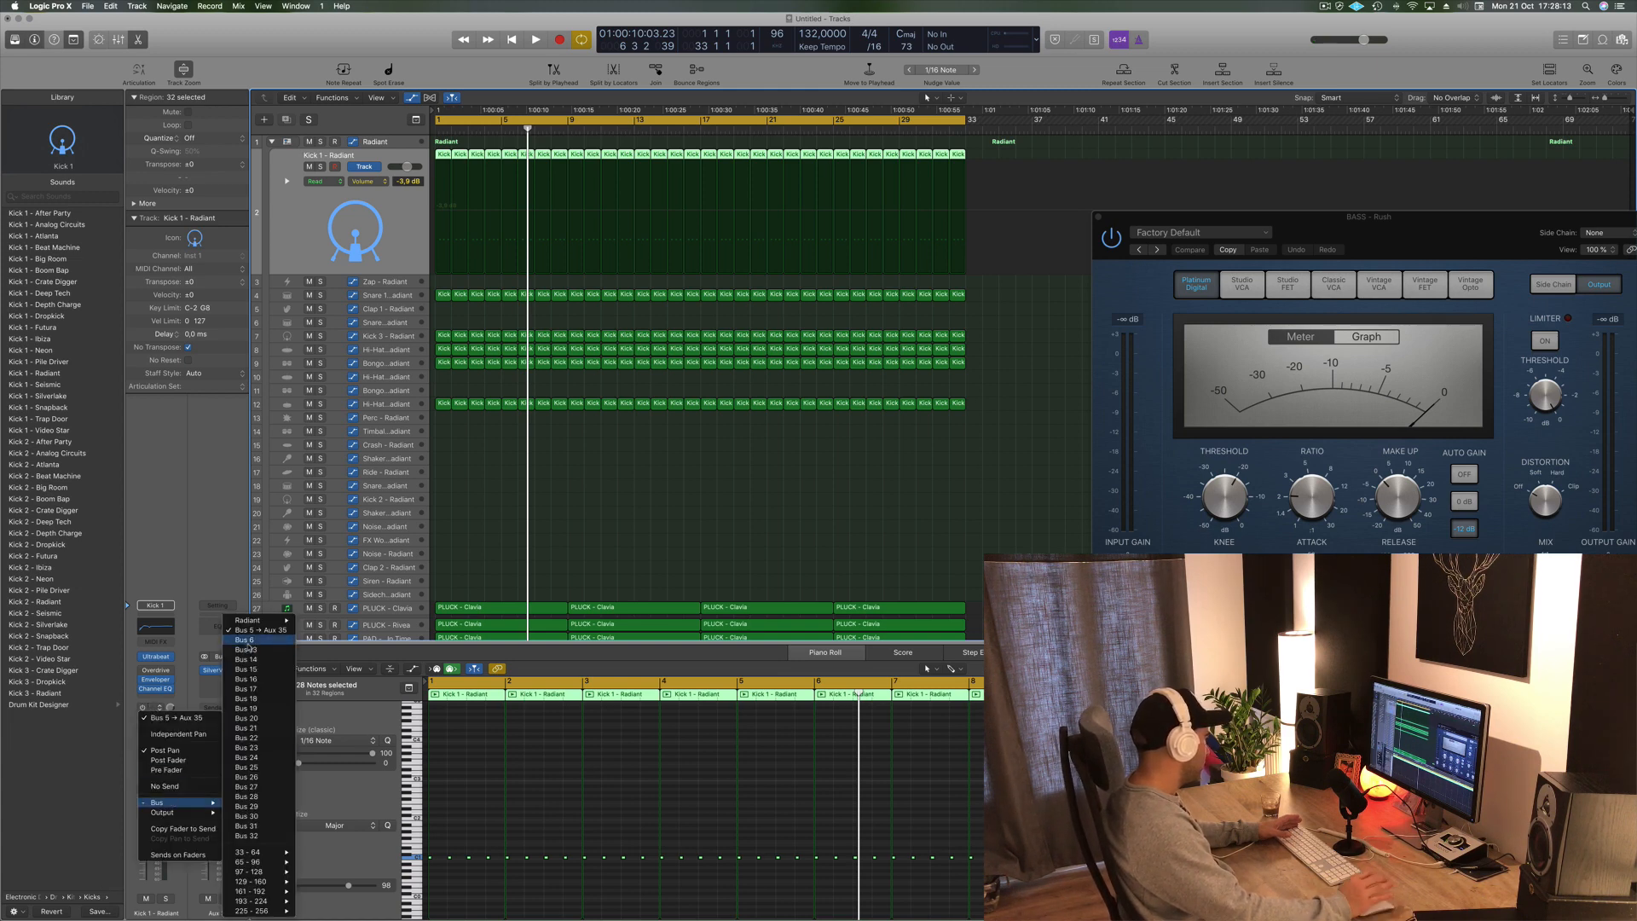
left_click(246, 640)
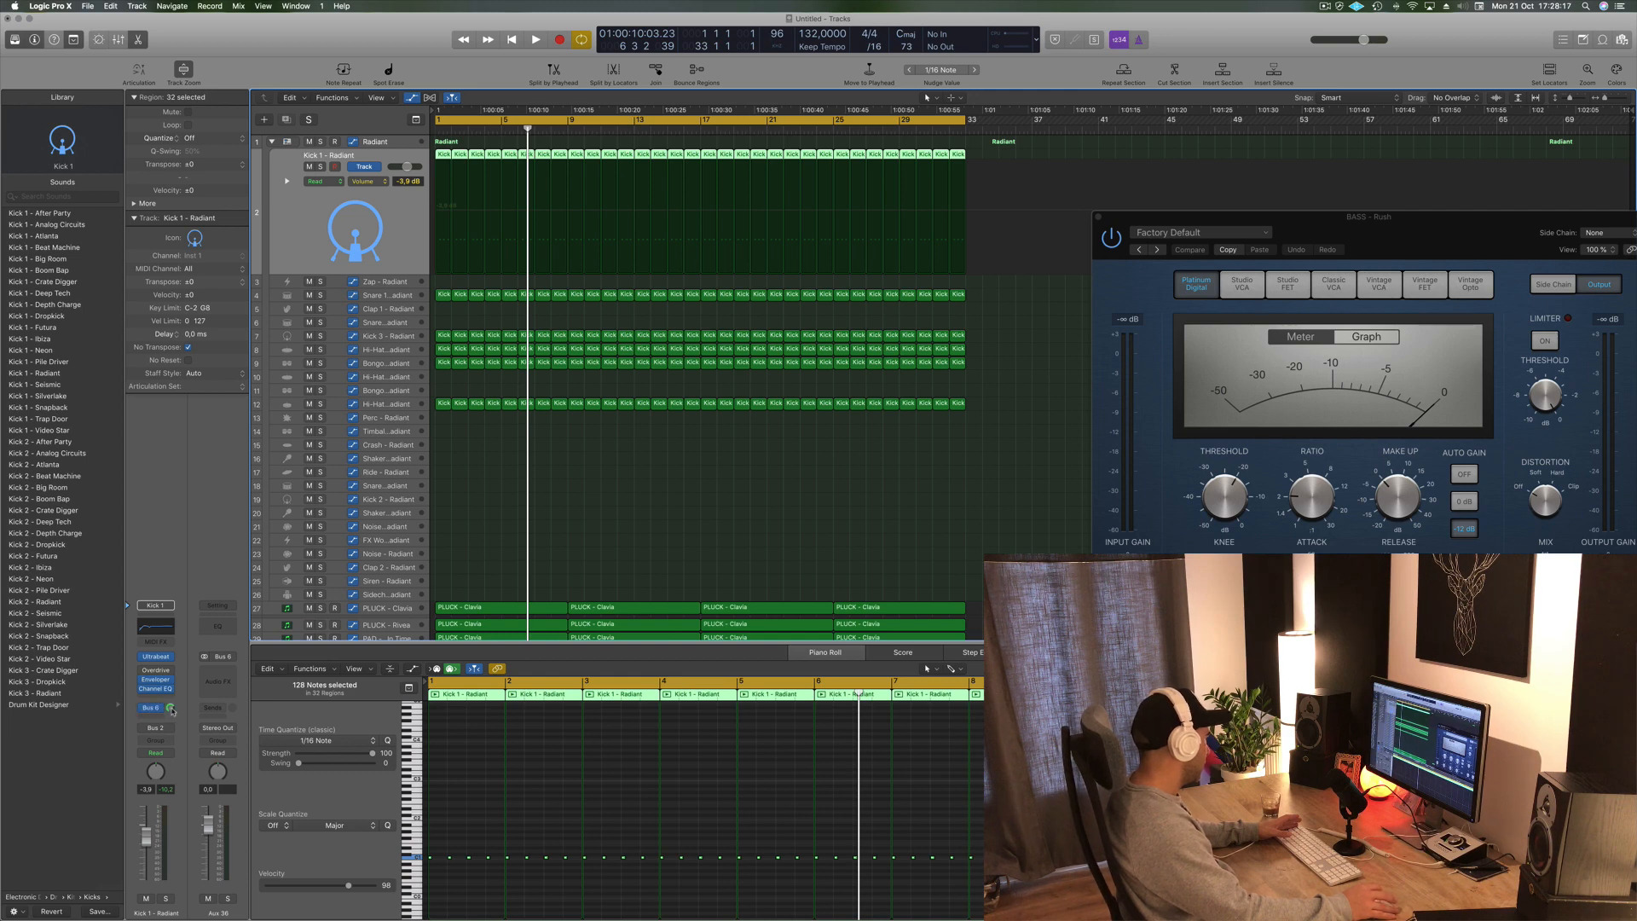
- Set the Kick 1 - Radiant channel's output to No Output and start playback
left_click(226, 730)
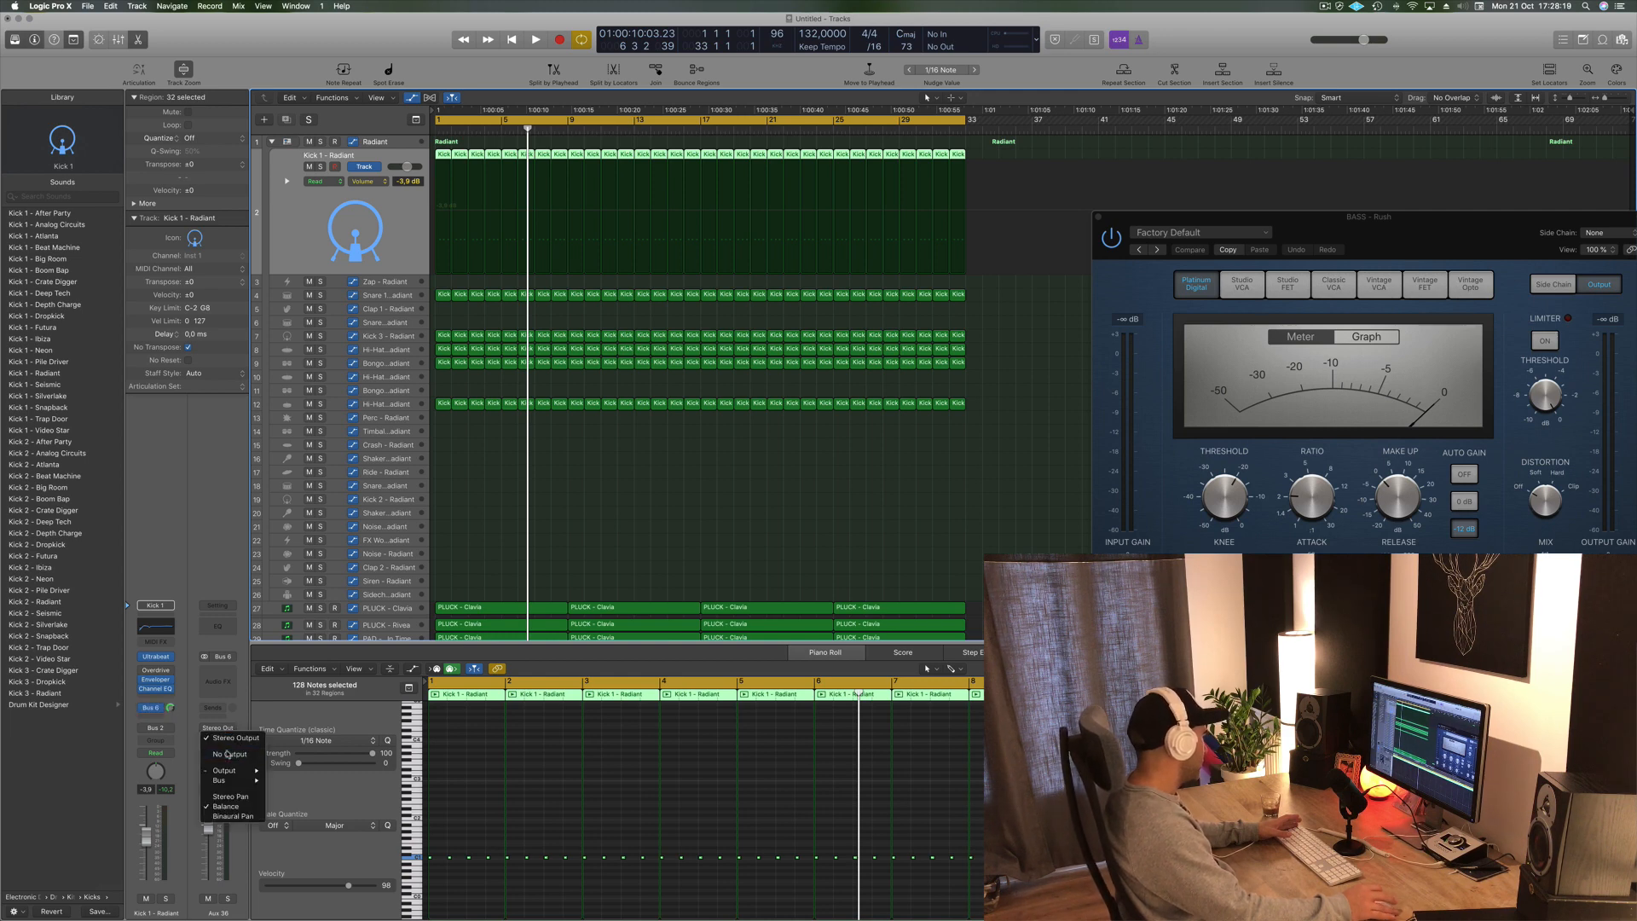
left_click(228, 754)
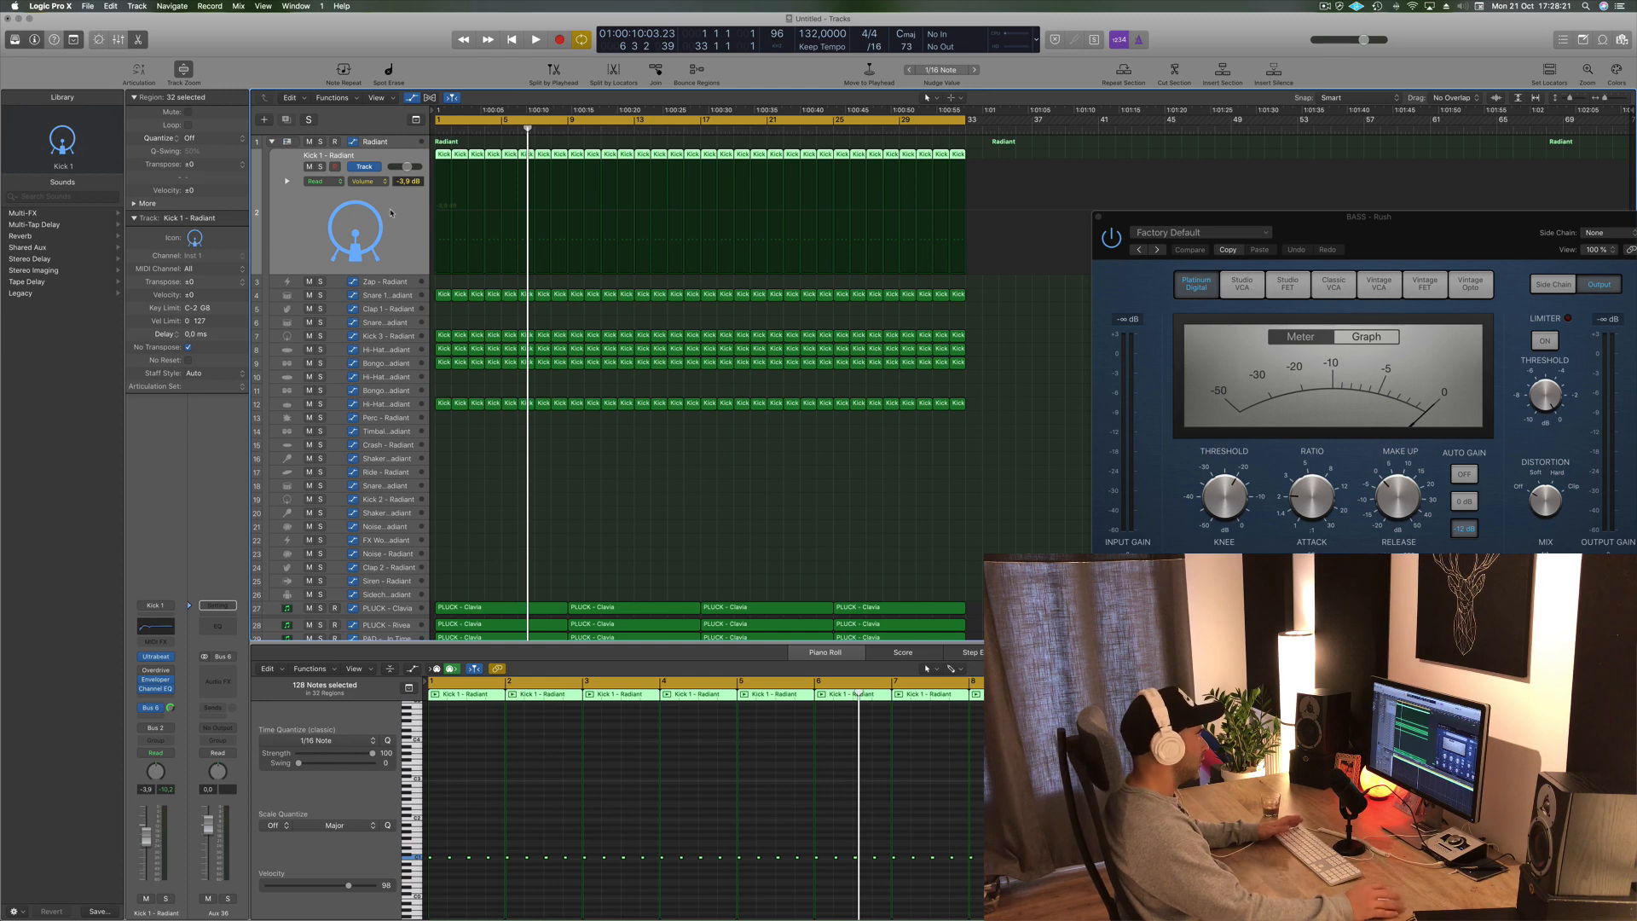
key("space")
- Set the BASS - Rush compressor's side chain input to Bus 6
left_click_drag(1274, 233, 862, 212)
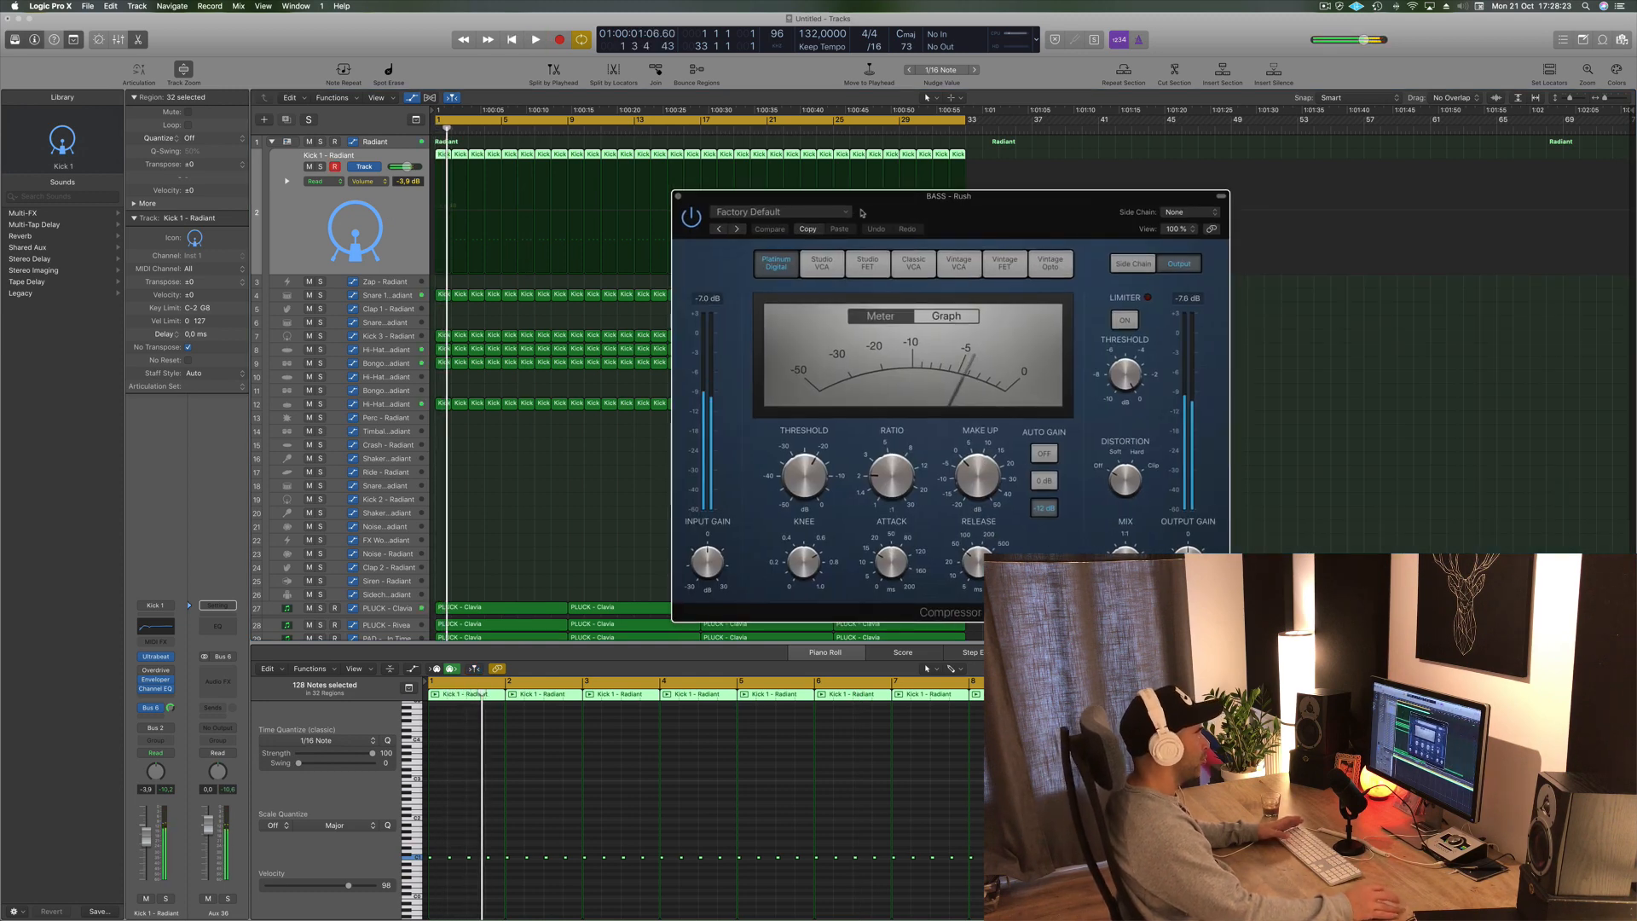
mouse_move(1191, 250)
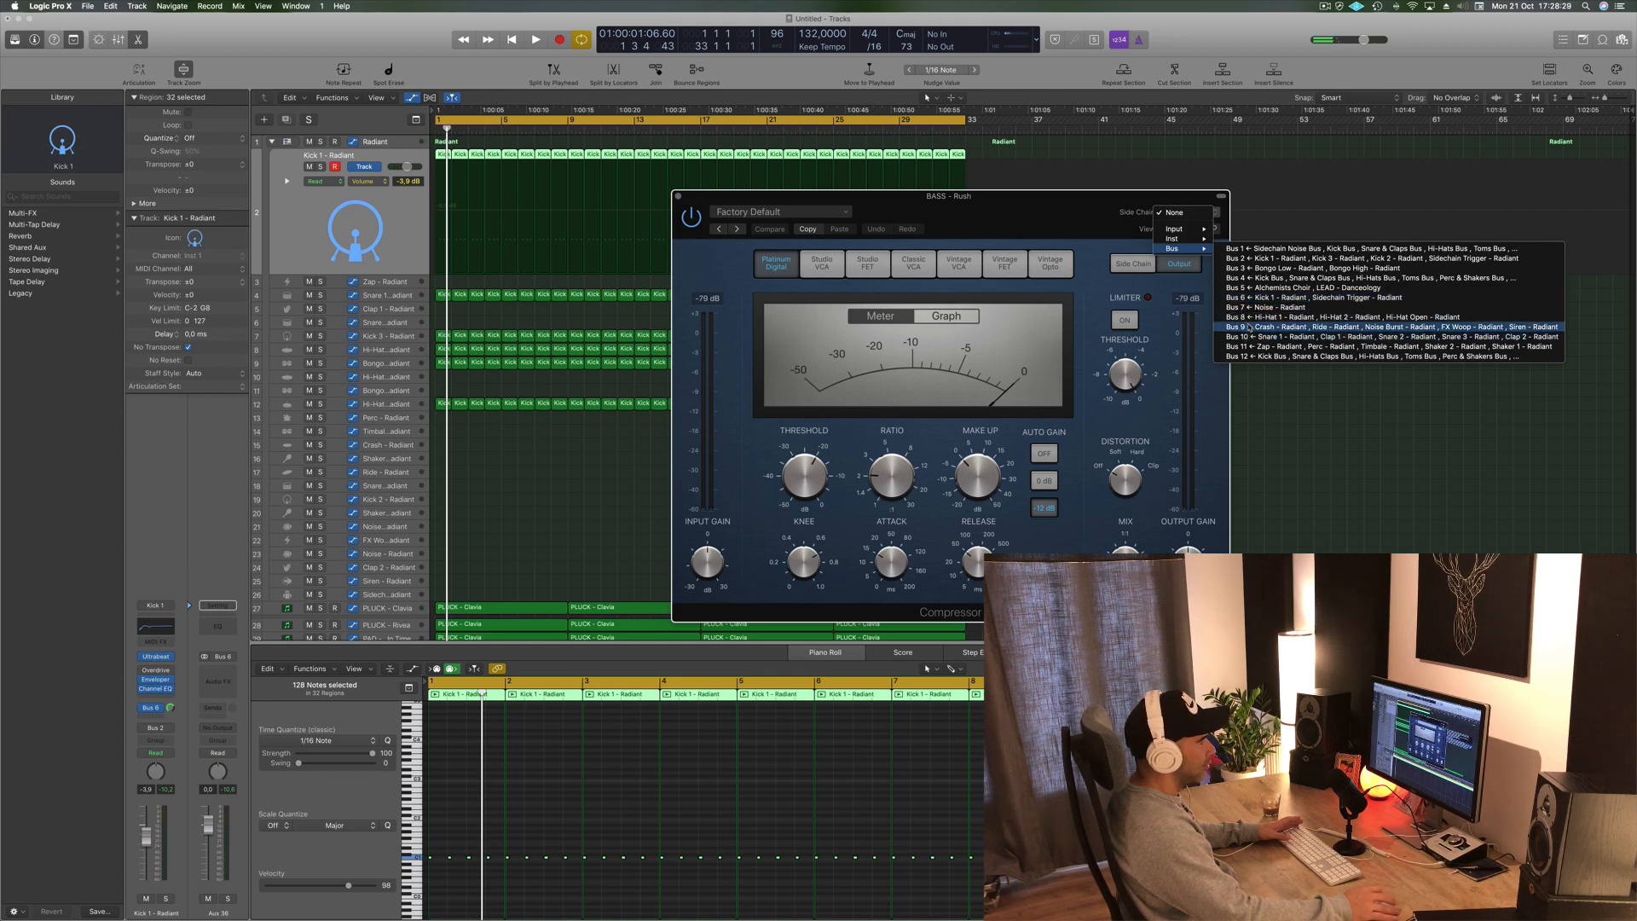
left_click(1324, 299)
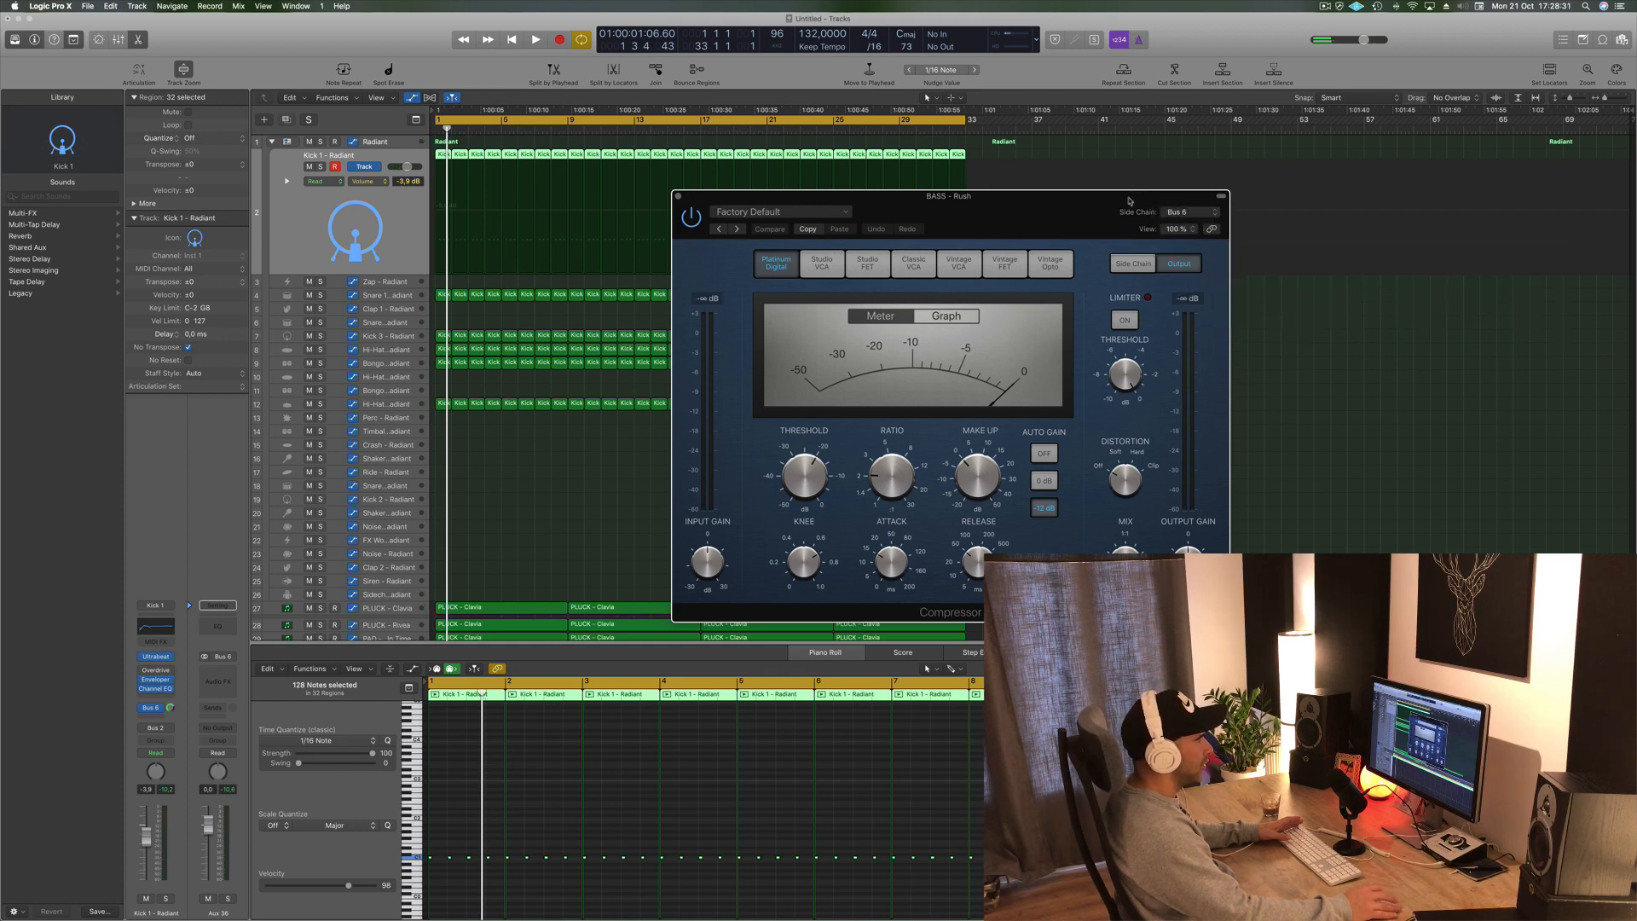
left_click_drag(1063, 203, 1155, 186)
key("space")
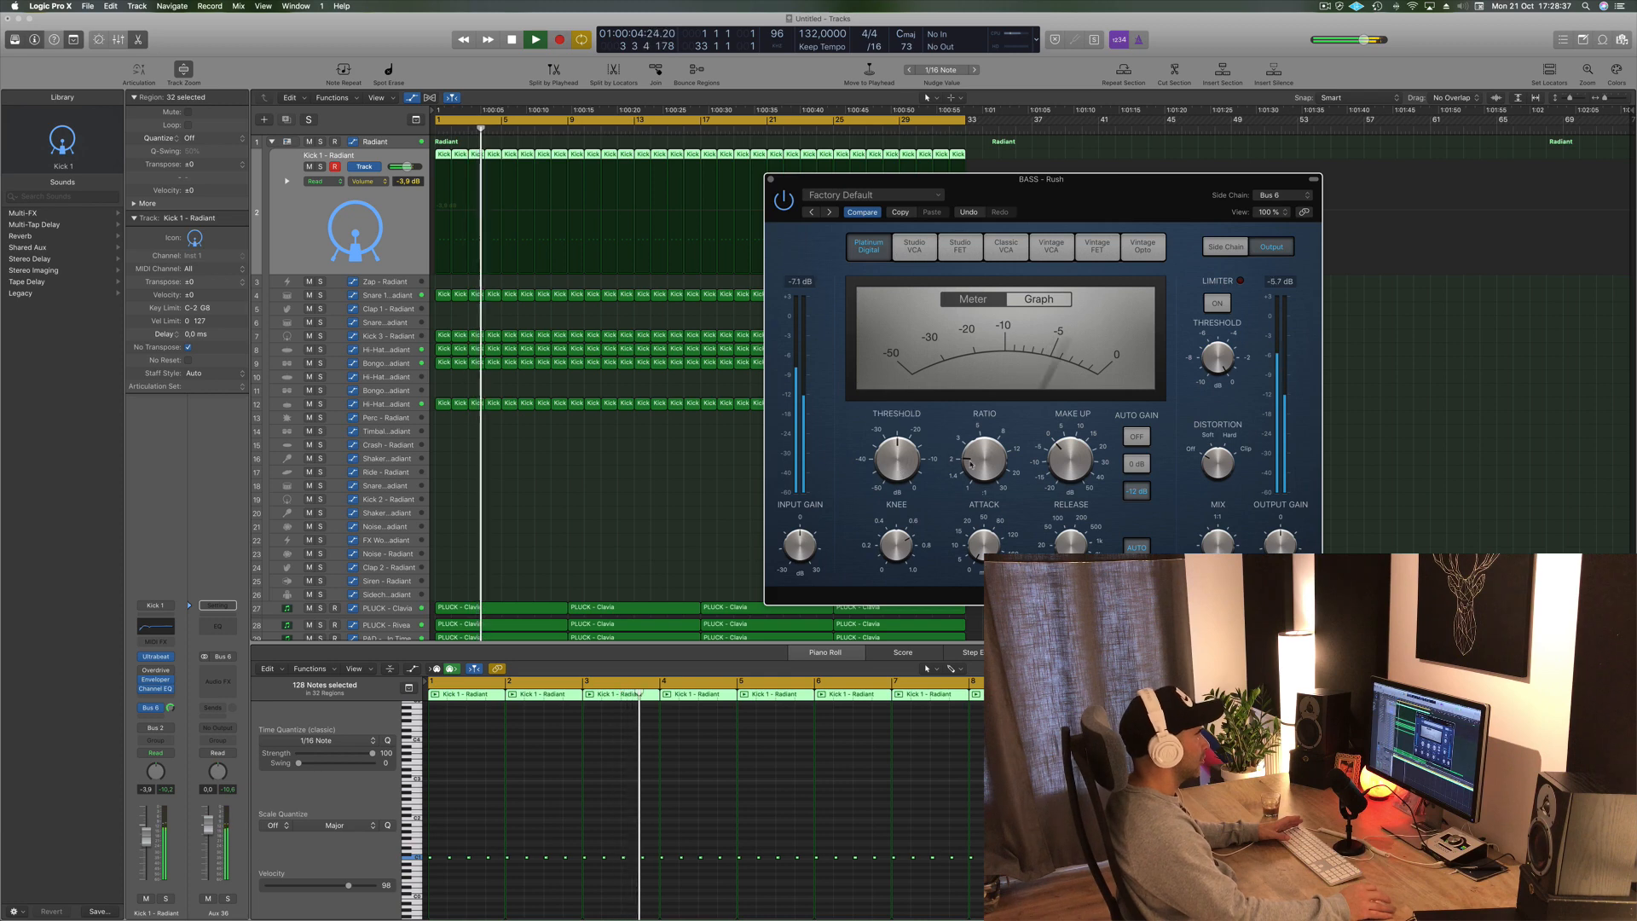
- Lower the BASS - Rush compressor threshold to about -21 dB and close the plug-in window
left_click_drag(976, 439, 898, 473)
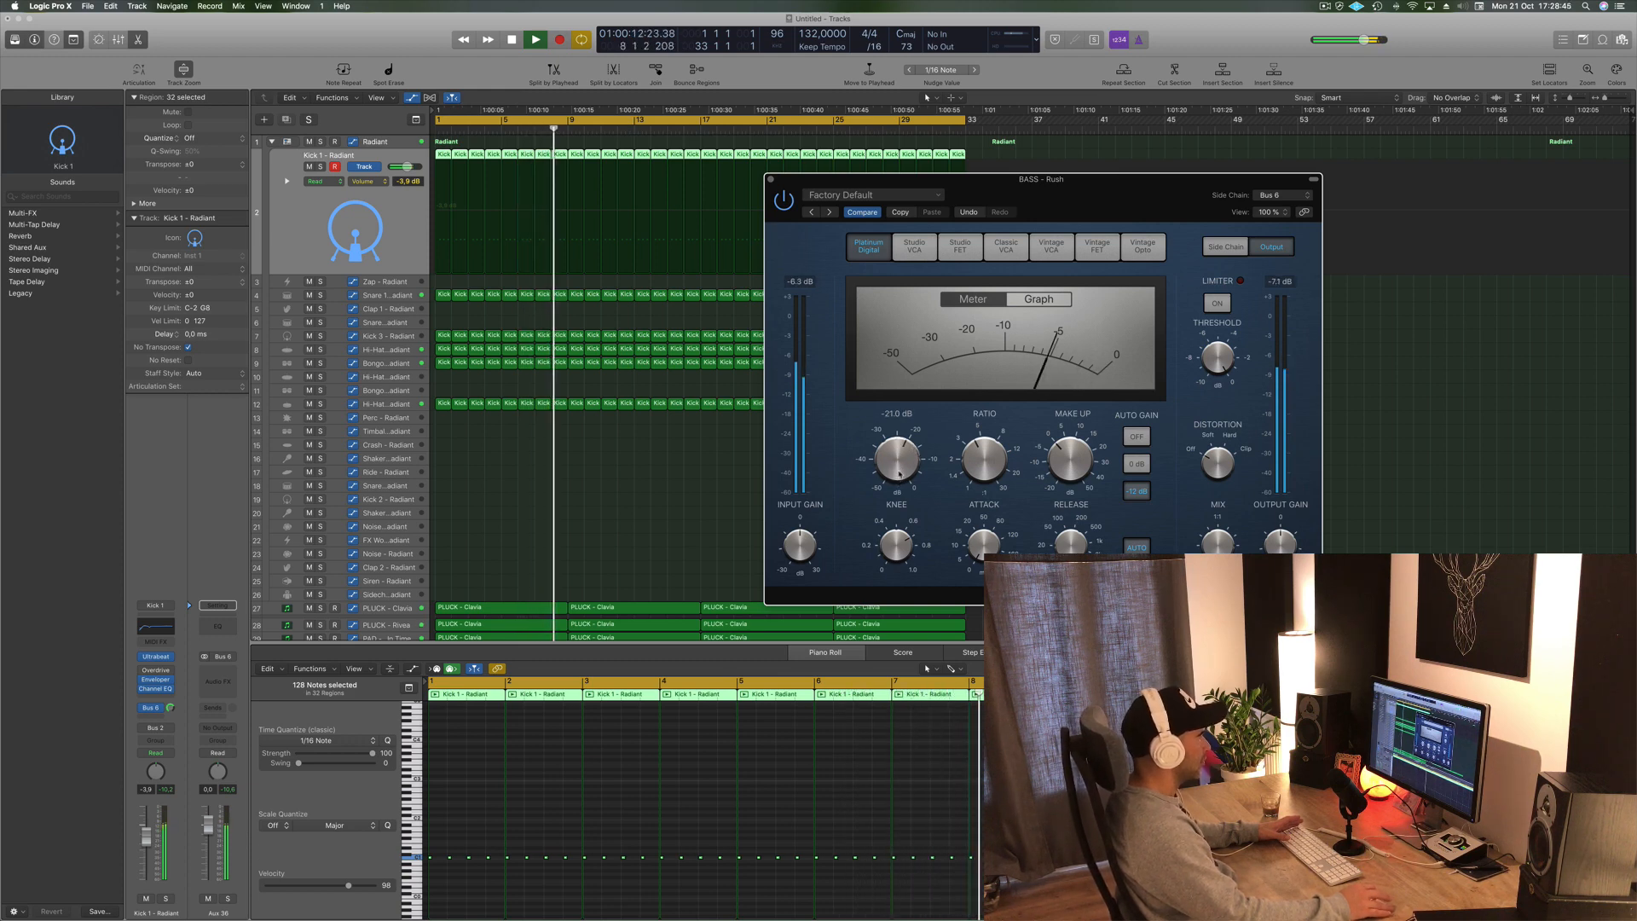
key("Return")
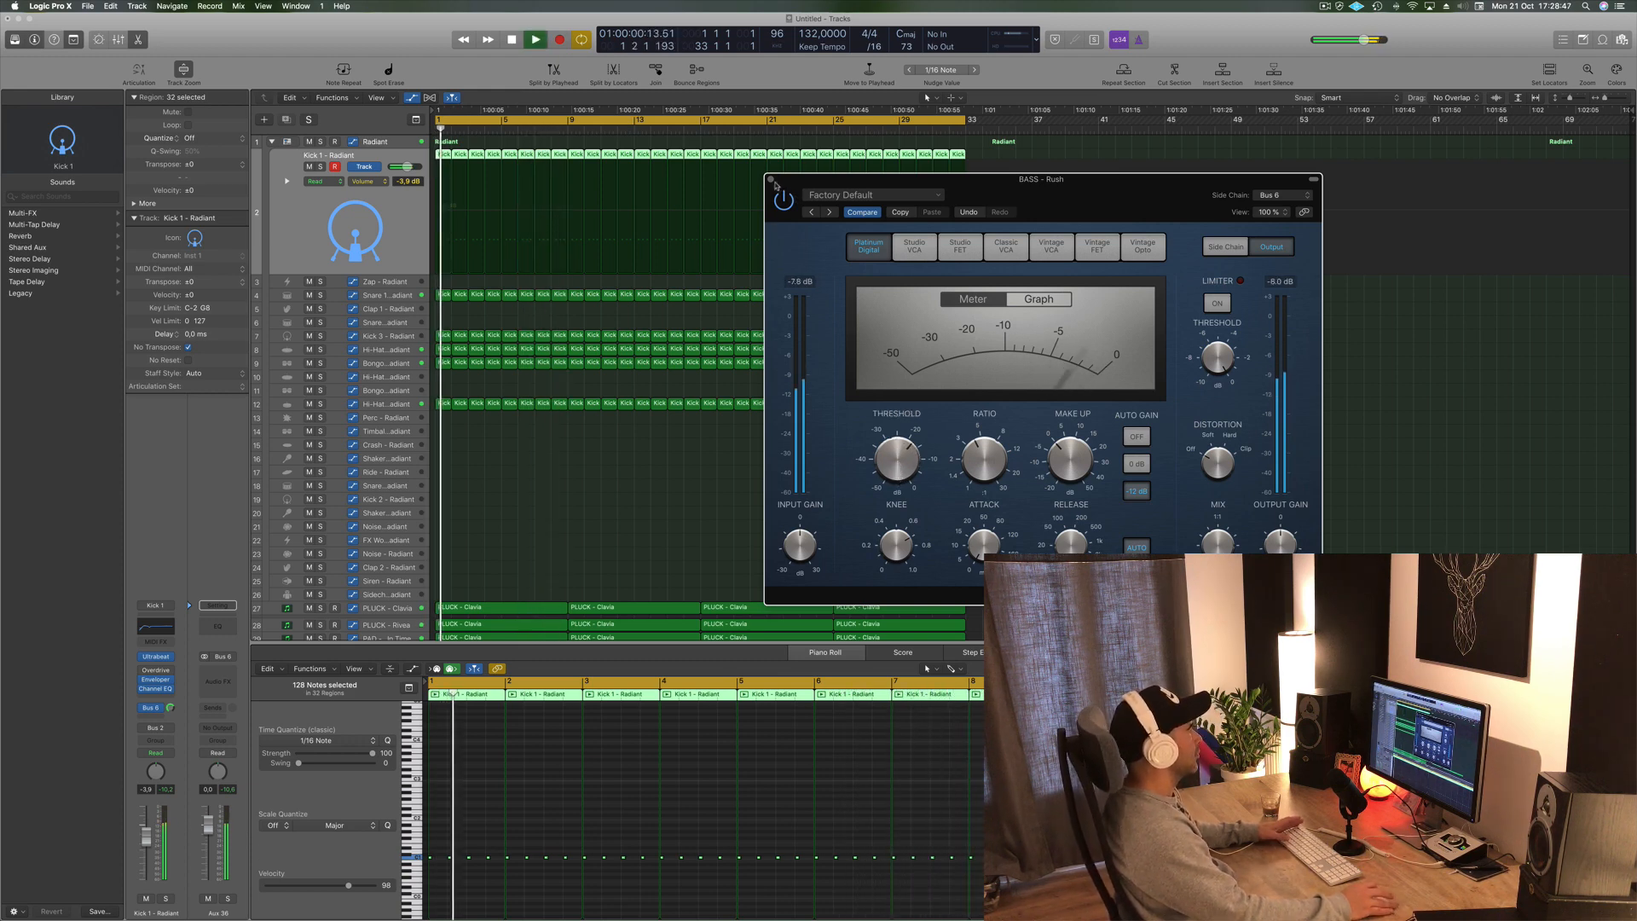
left_click(770, 179)
- Reopen the BASS - Rush compressor, switch it to Graph view, and lower its threshold to about -26.5 dB
scroll(520, 371, "down", 5)
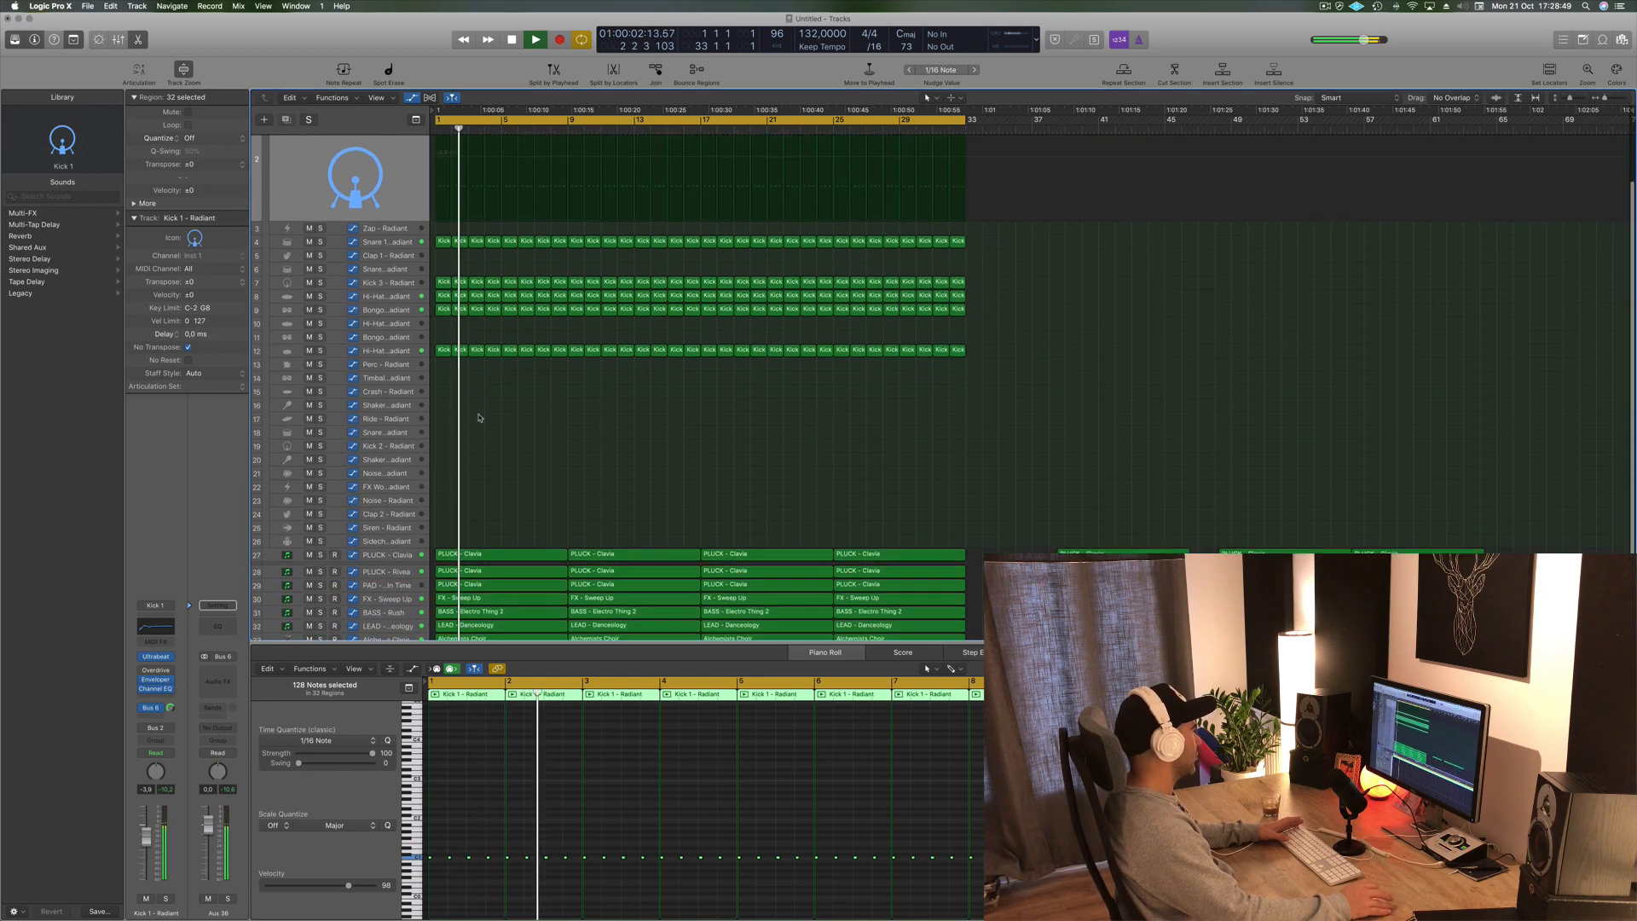
key("Return")
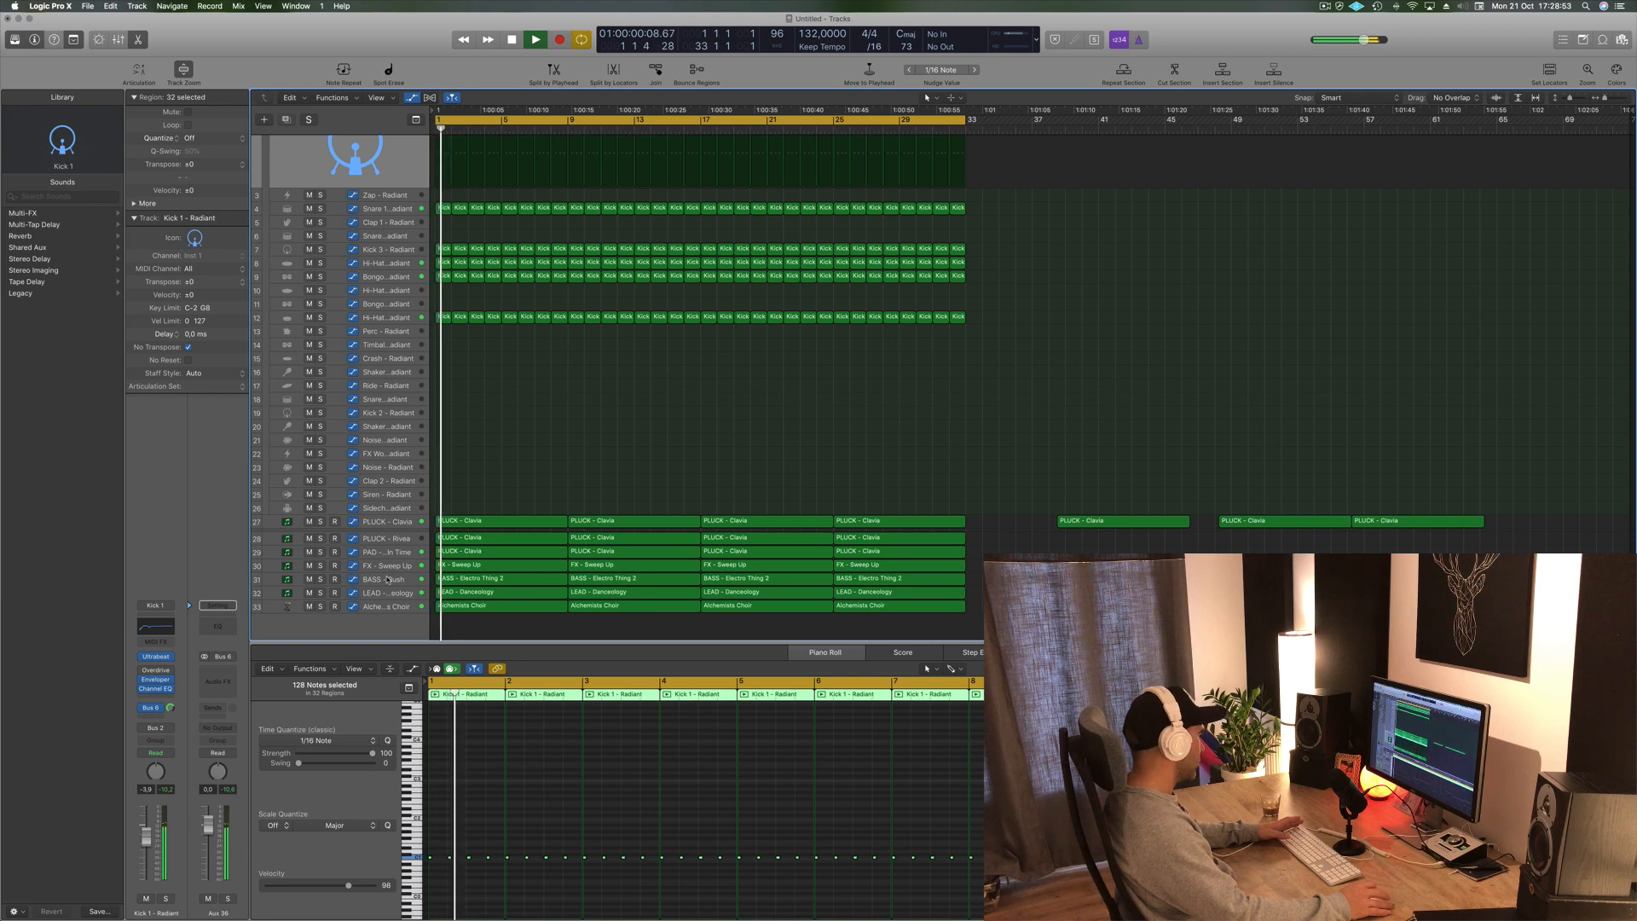
left_click(385, 579)
key("space")
key("space")
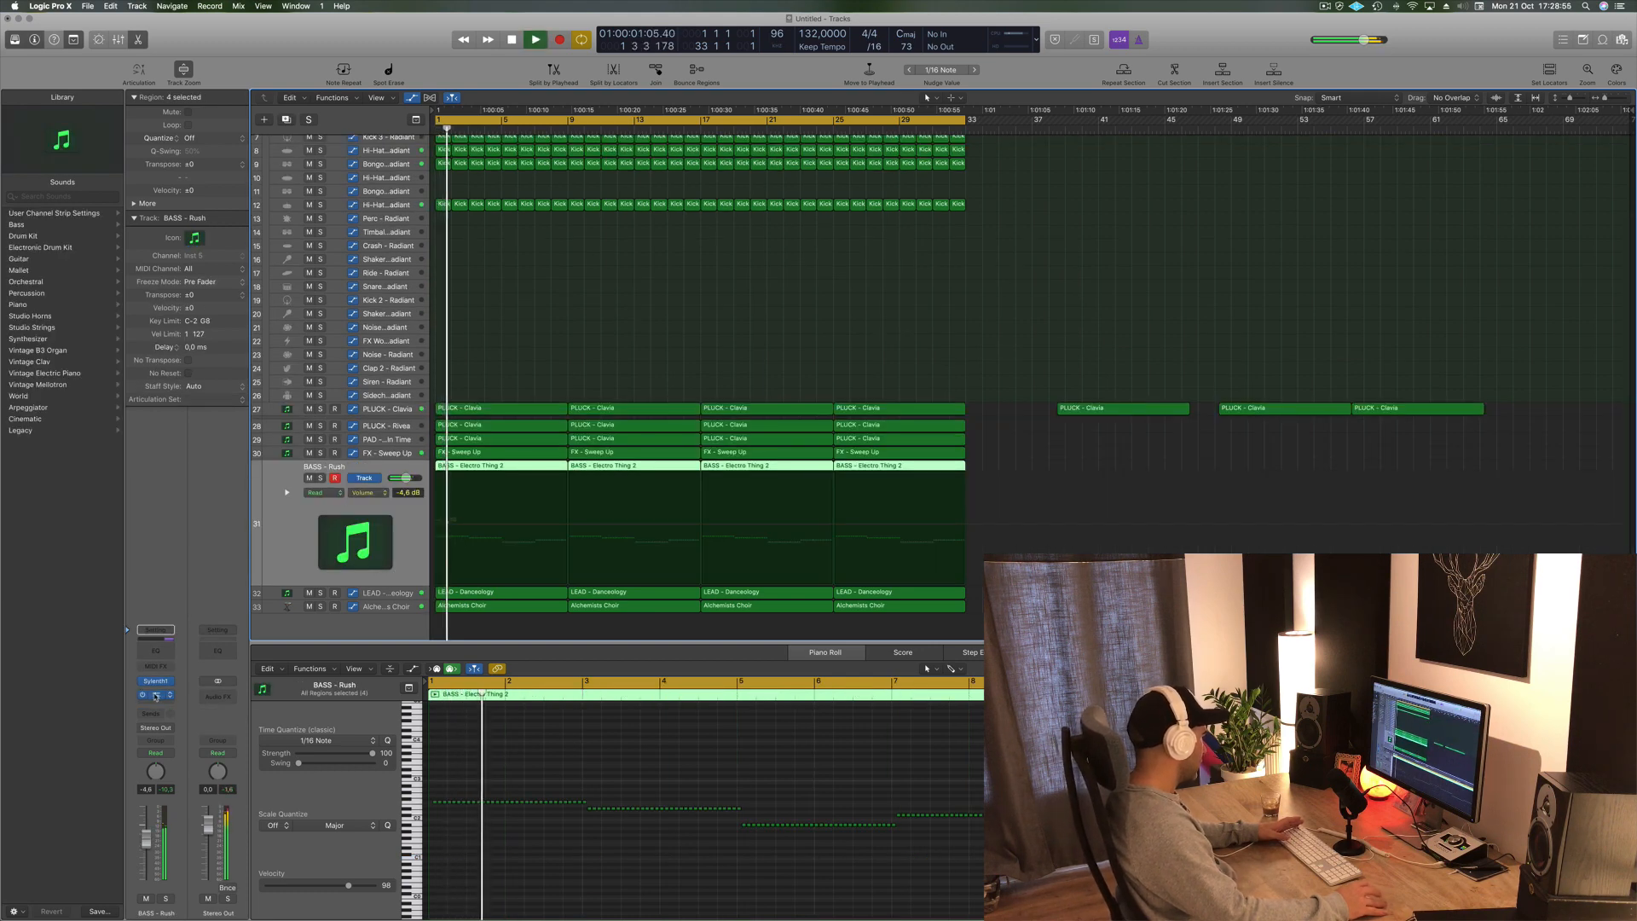
left_click(155, 694)
key("Return")
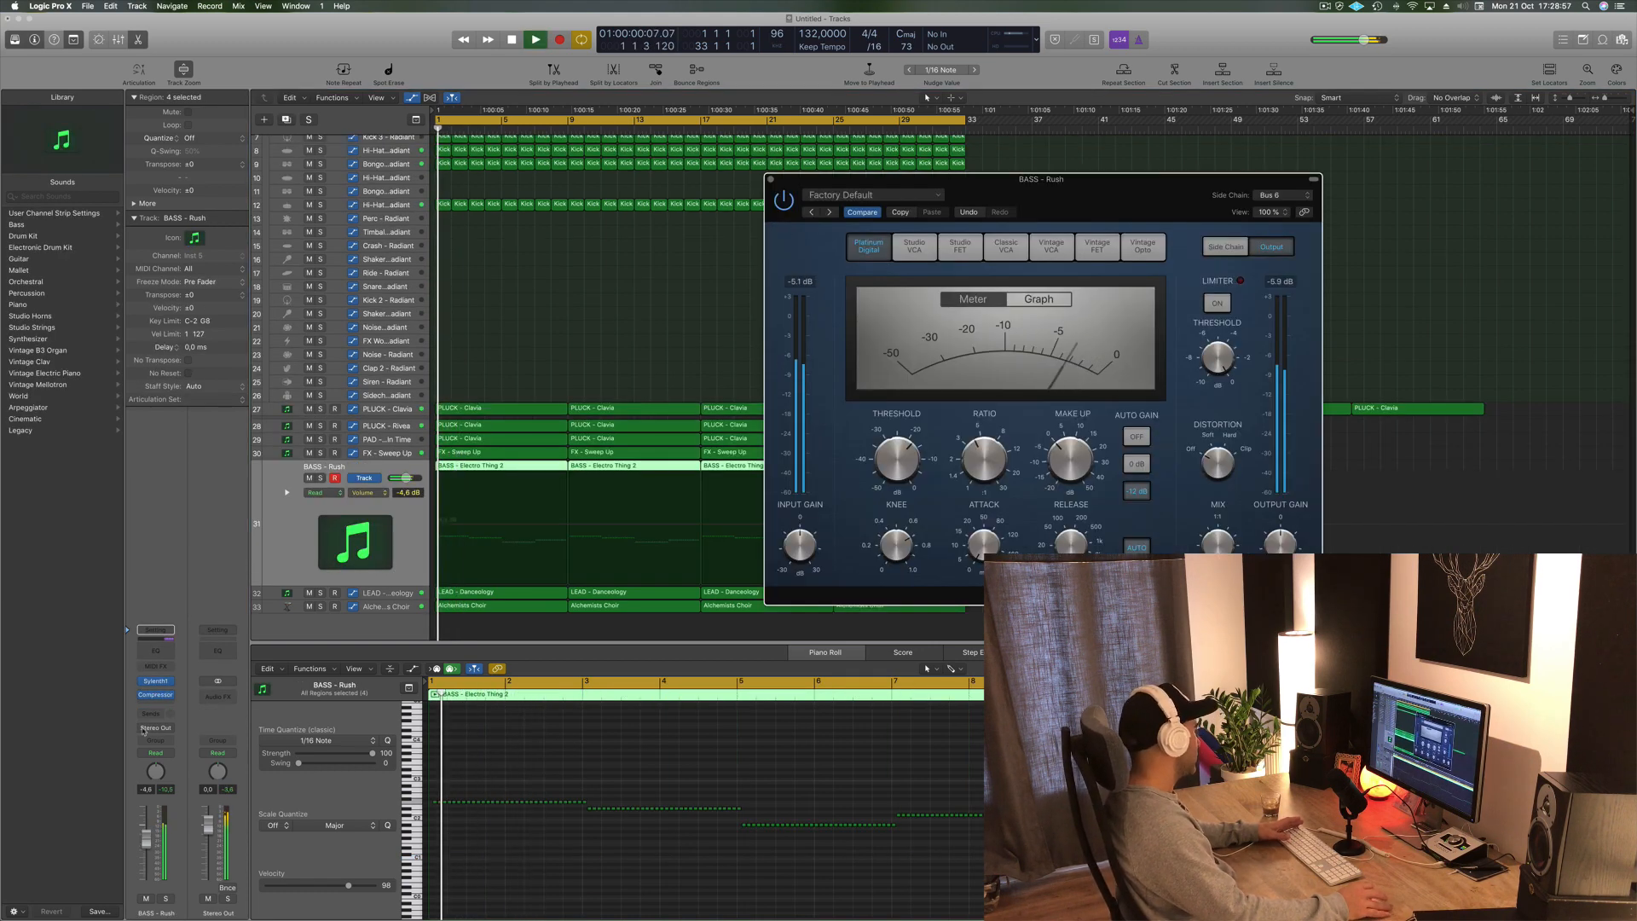
left_click(1039, 299)
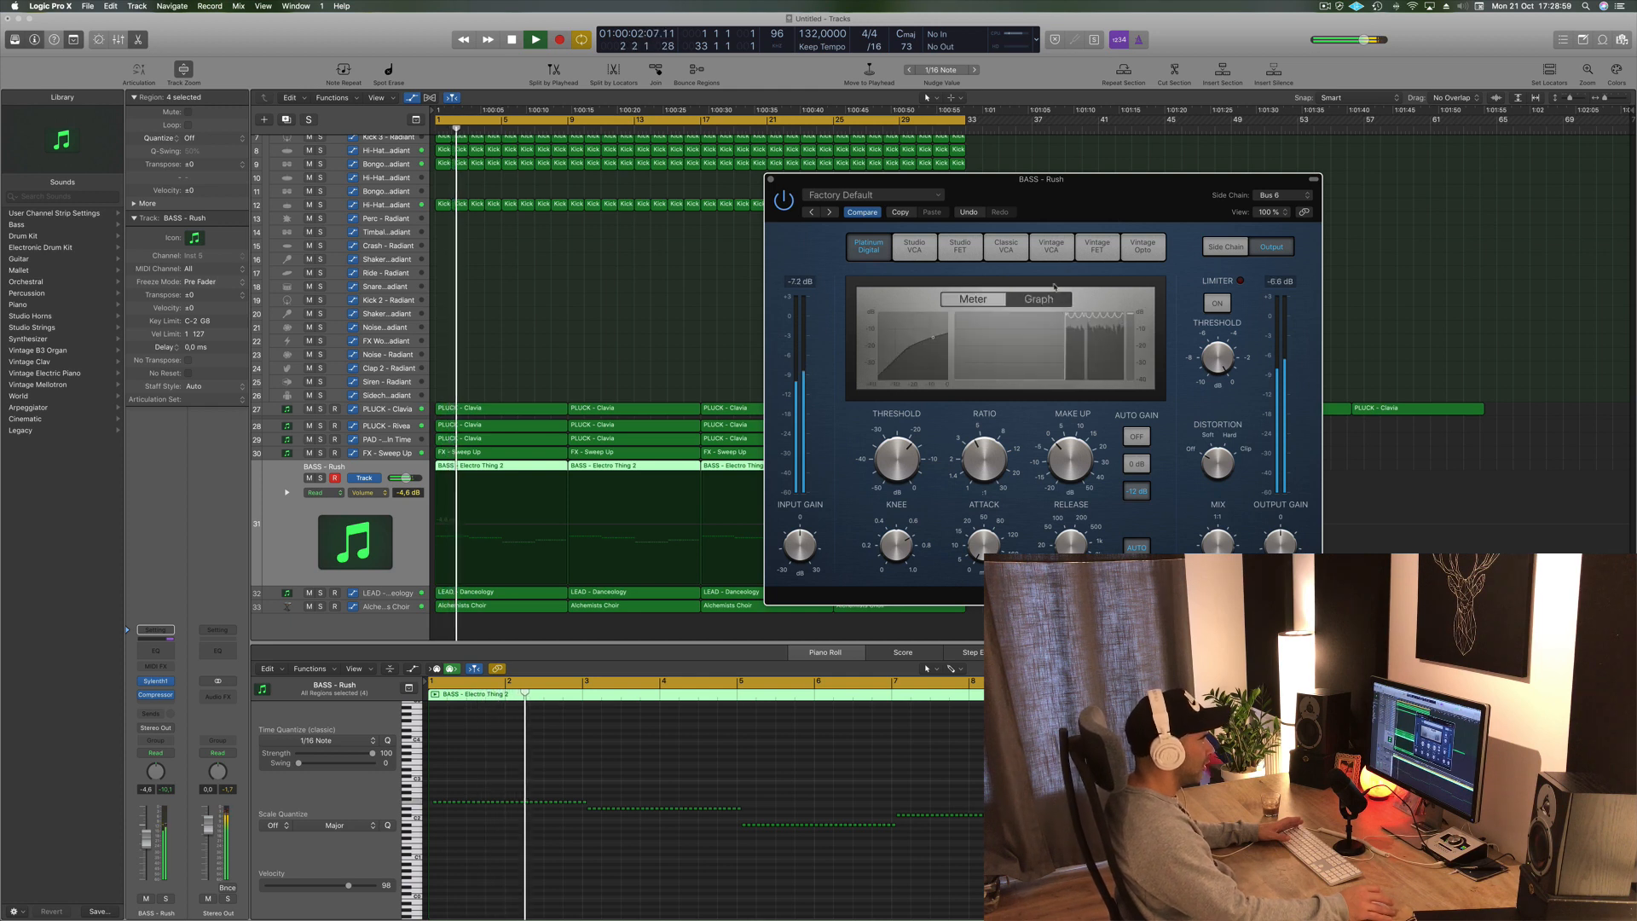
left_click_drag(900, 456, 900, 480)
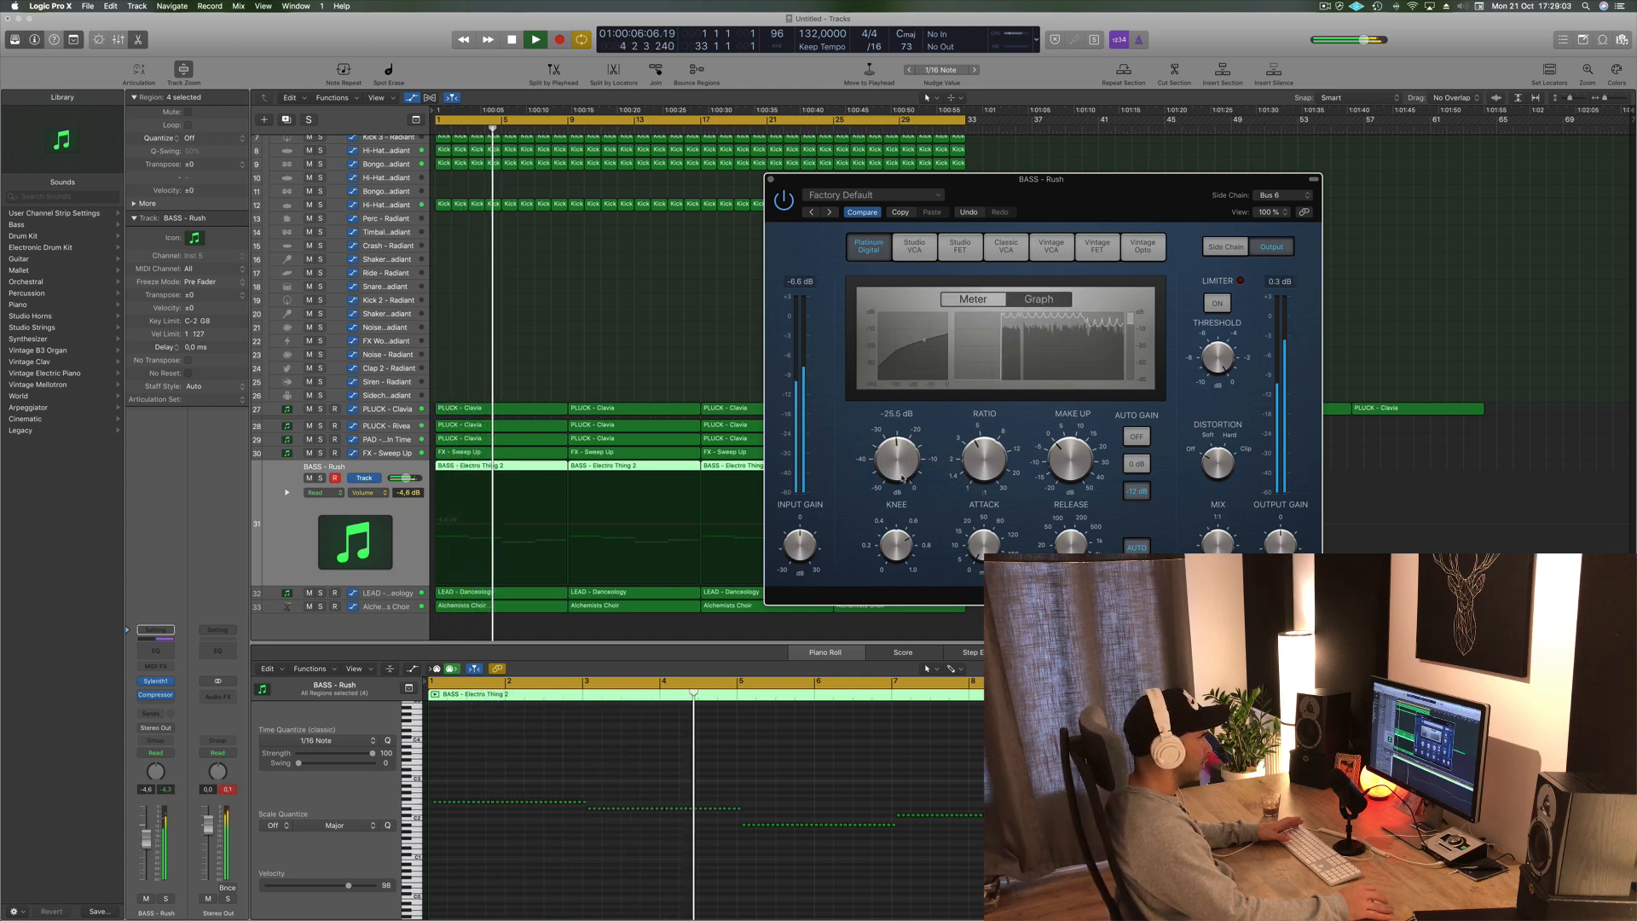
left_click_drag(1128, 197, 1073, 198)
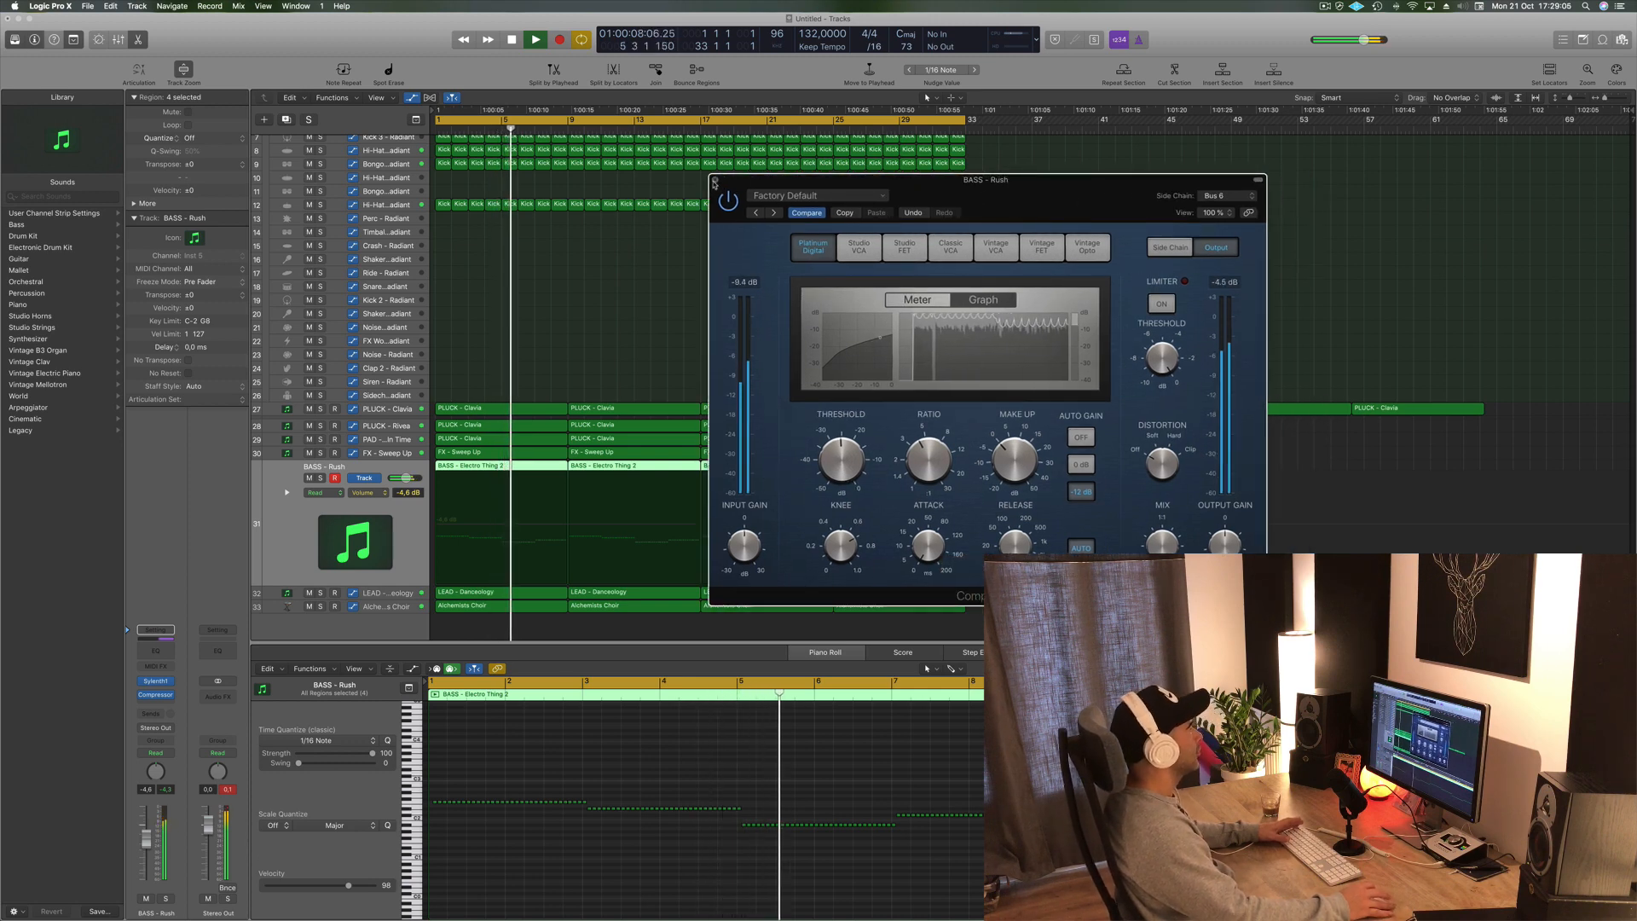
left_click(714, 180)
- Select the LEAD - Danceology track and play the beat from the start
key("Return")
key("space")
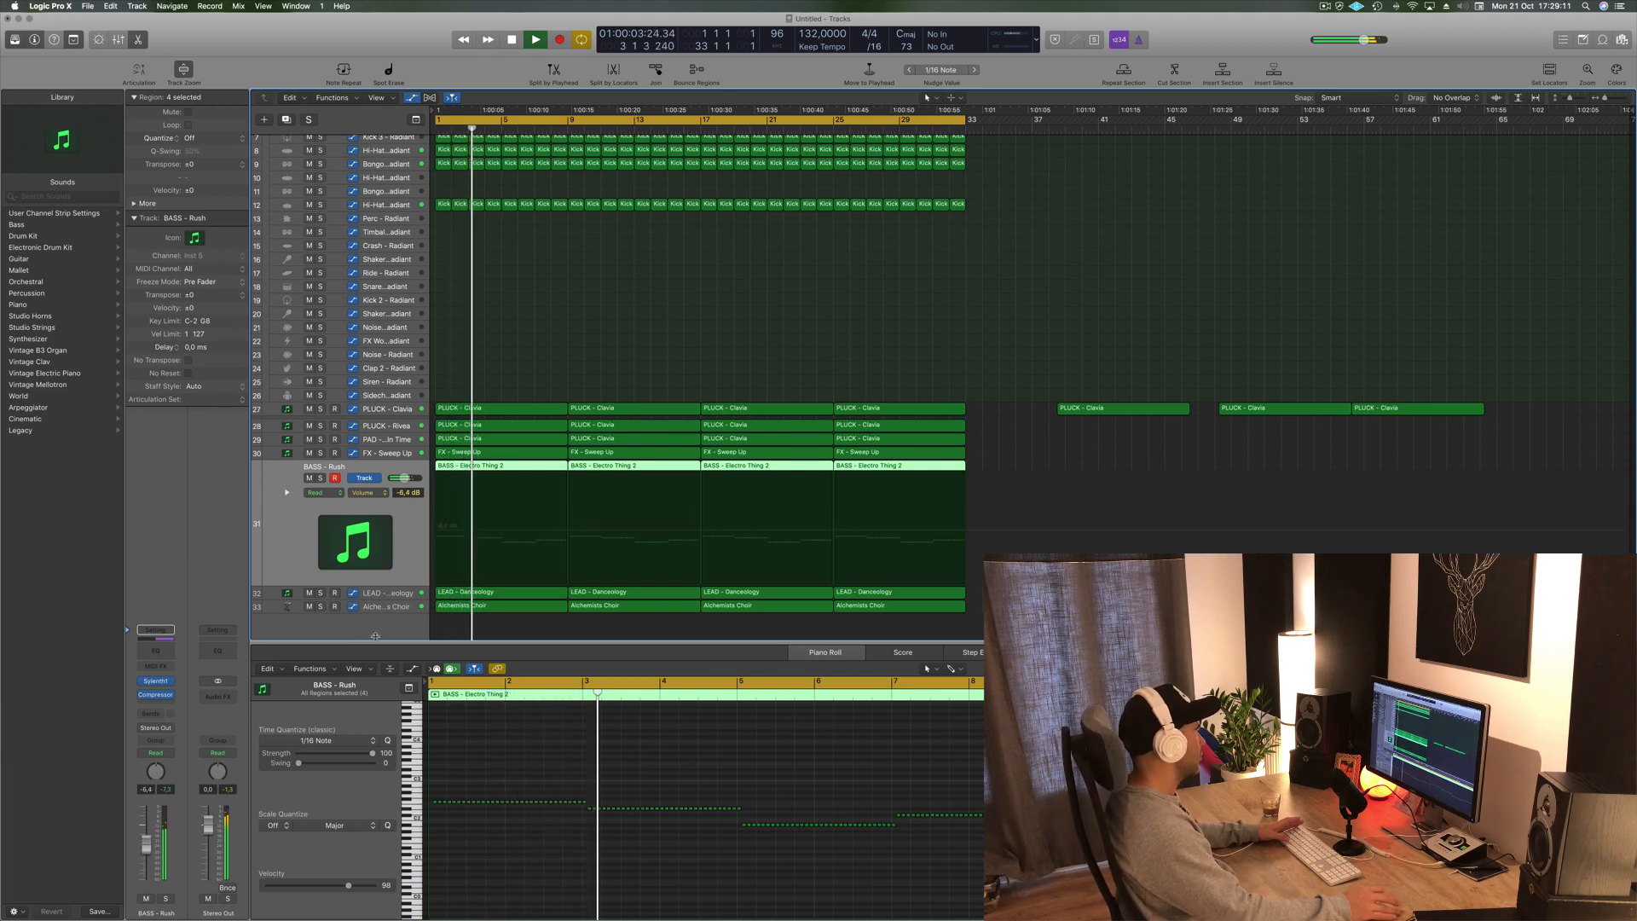
key("Down")
key("Return")
key("space")
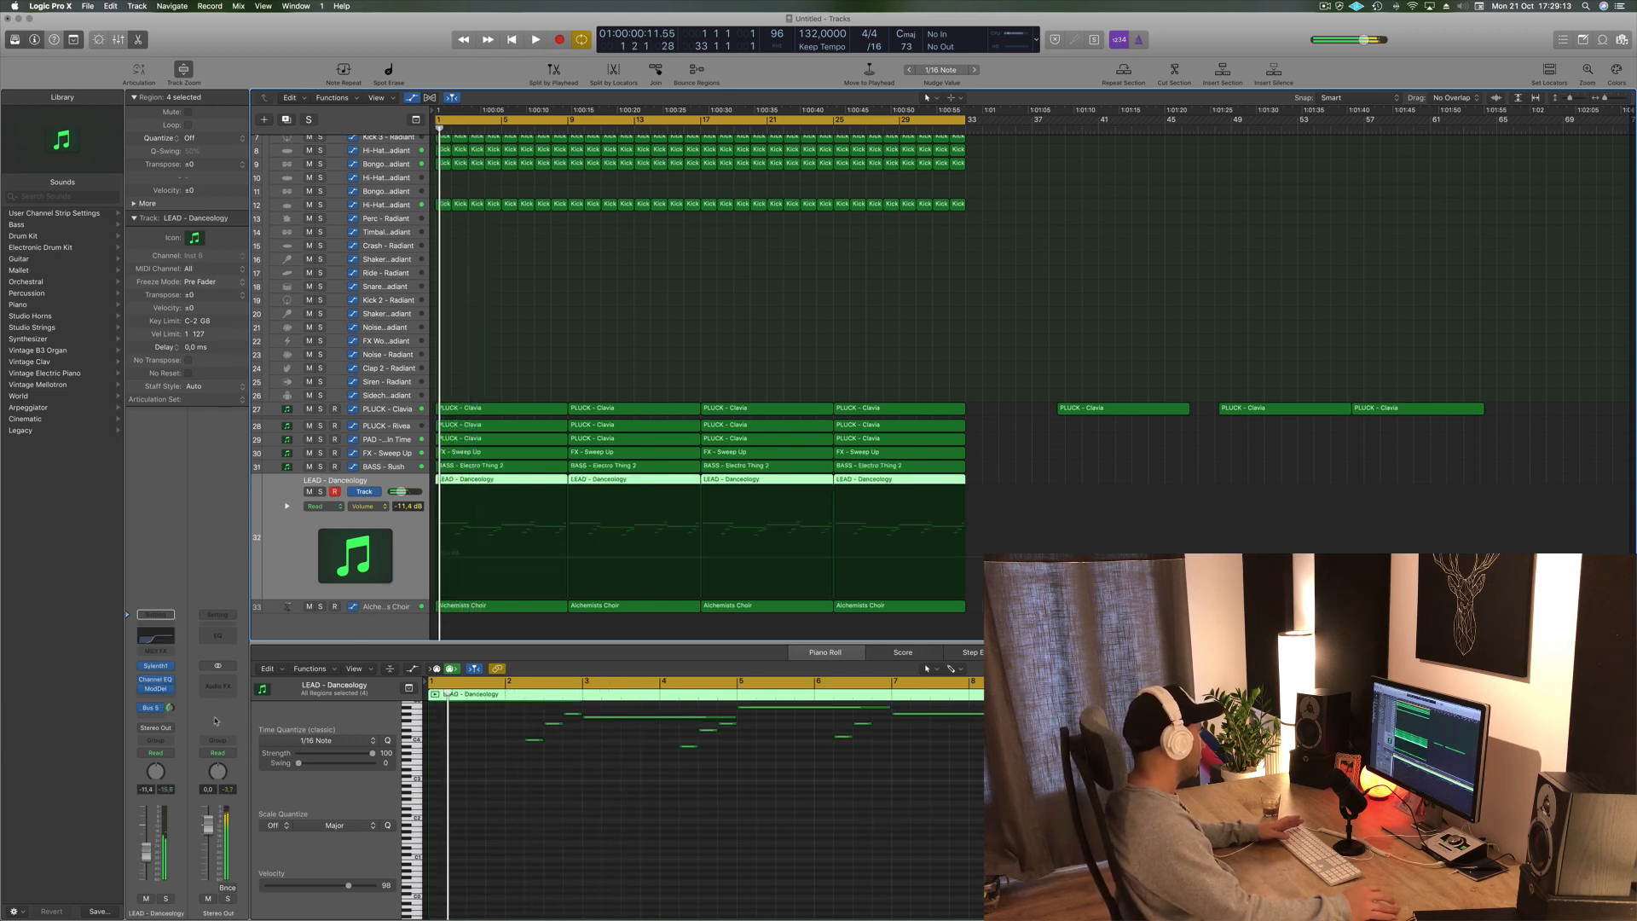
left_click(151, 720)
left_click(158, 859)
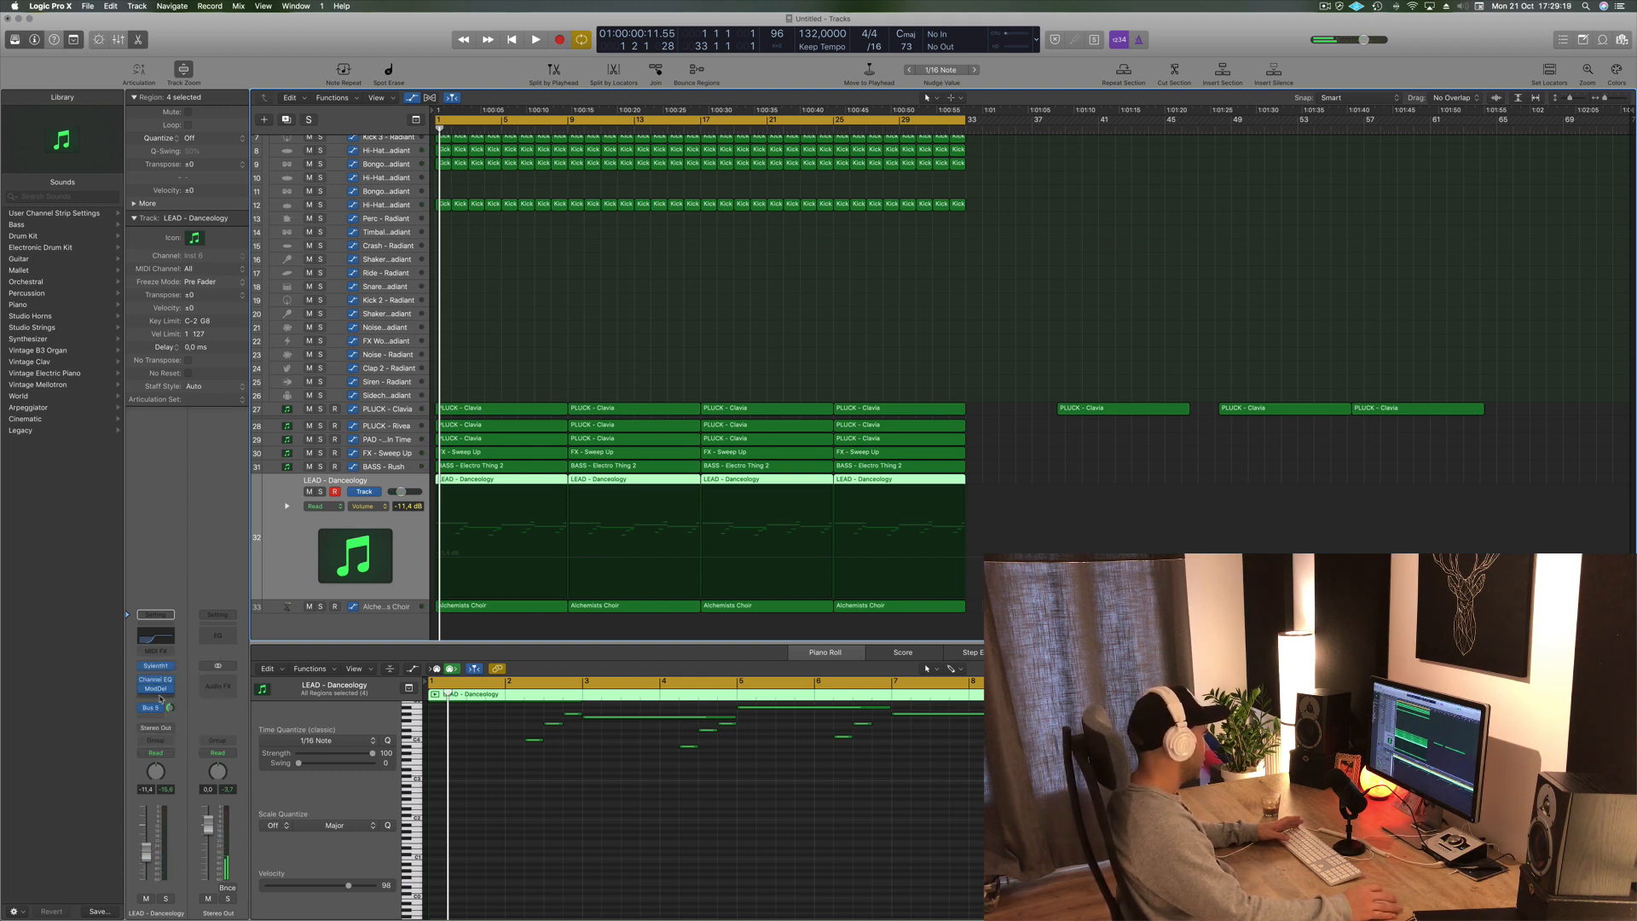
- Insert a stereo Compressor on the LEAD - Danceology track and set its side chain input to Bus 6
left_click(160, 698)
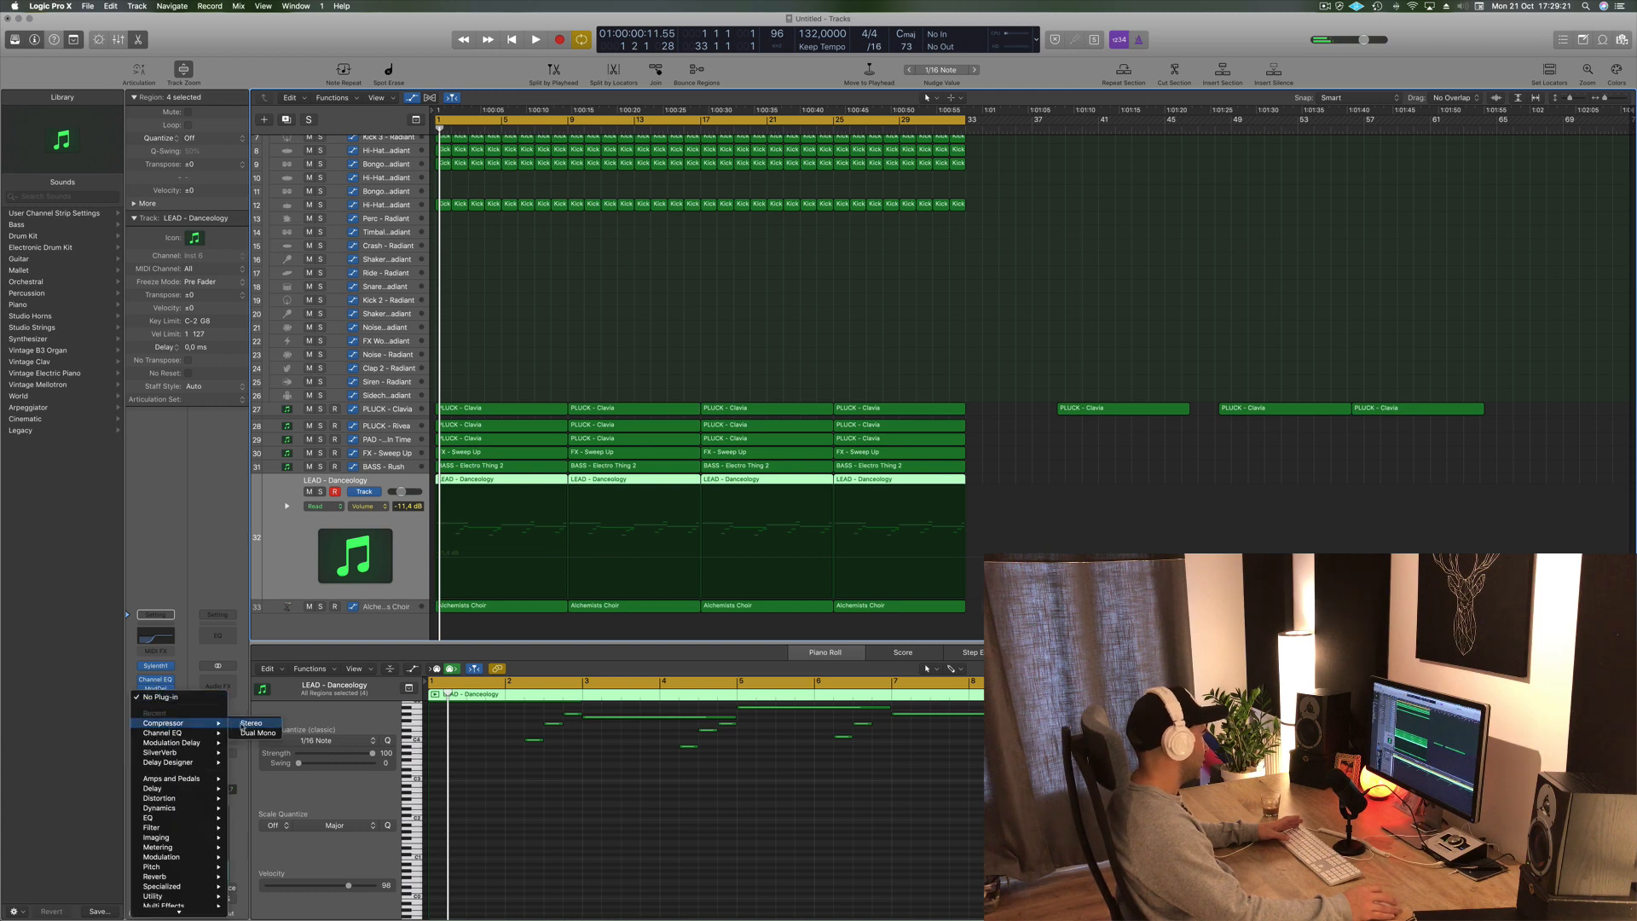
left_click(247, 723)
left_click_drag(425, 40, 1006, 205)
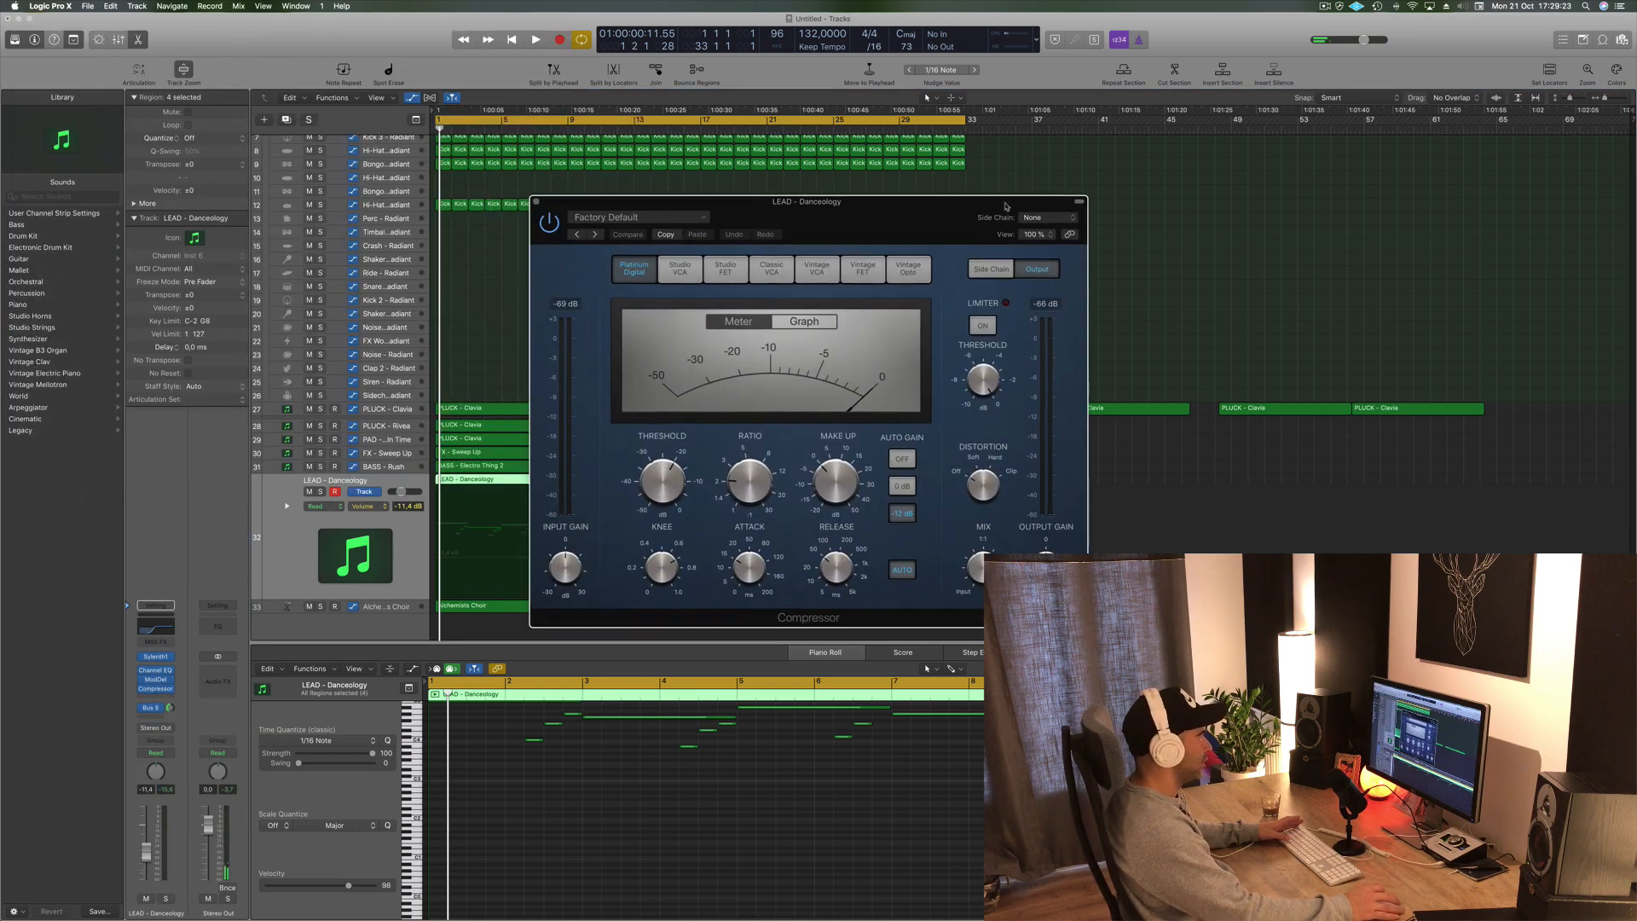
mouse_move(1041, 255)
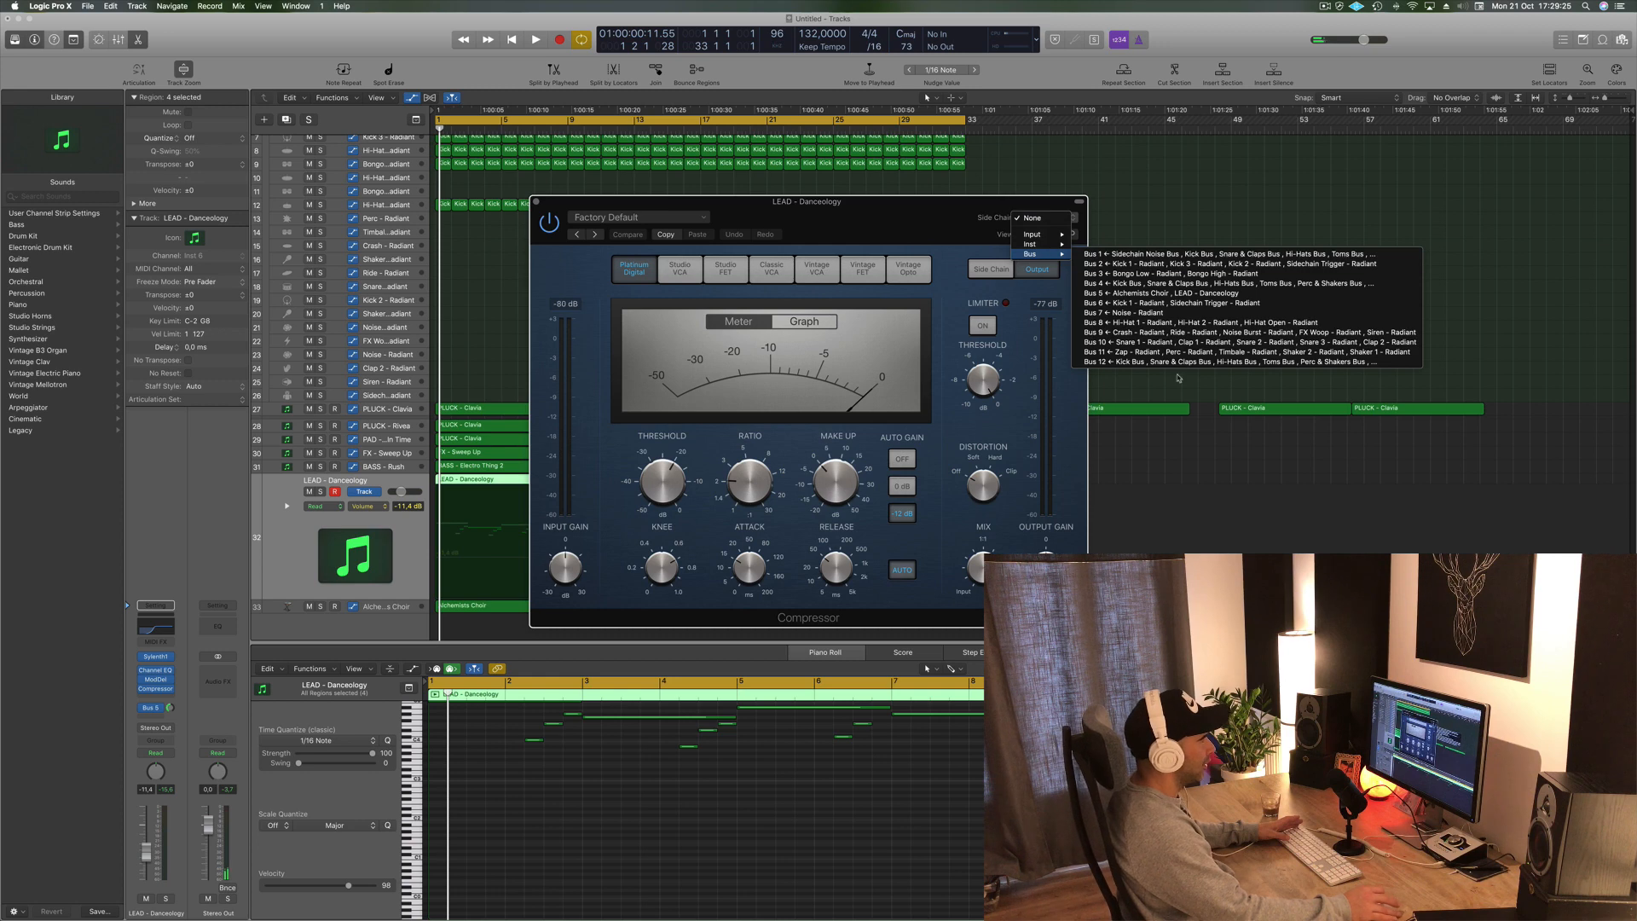
left_click(1185, 302)
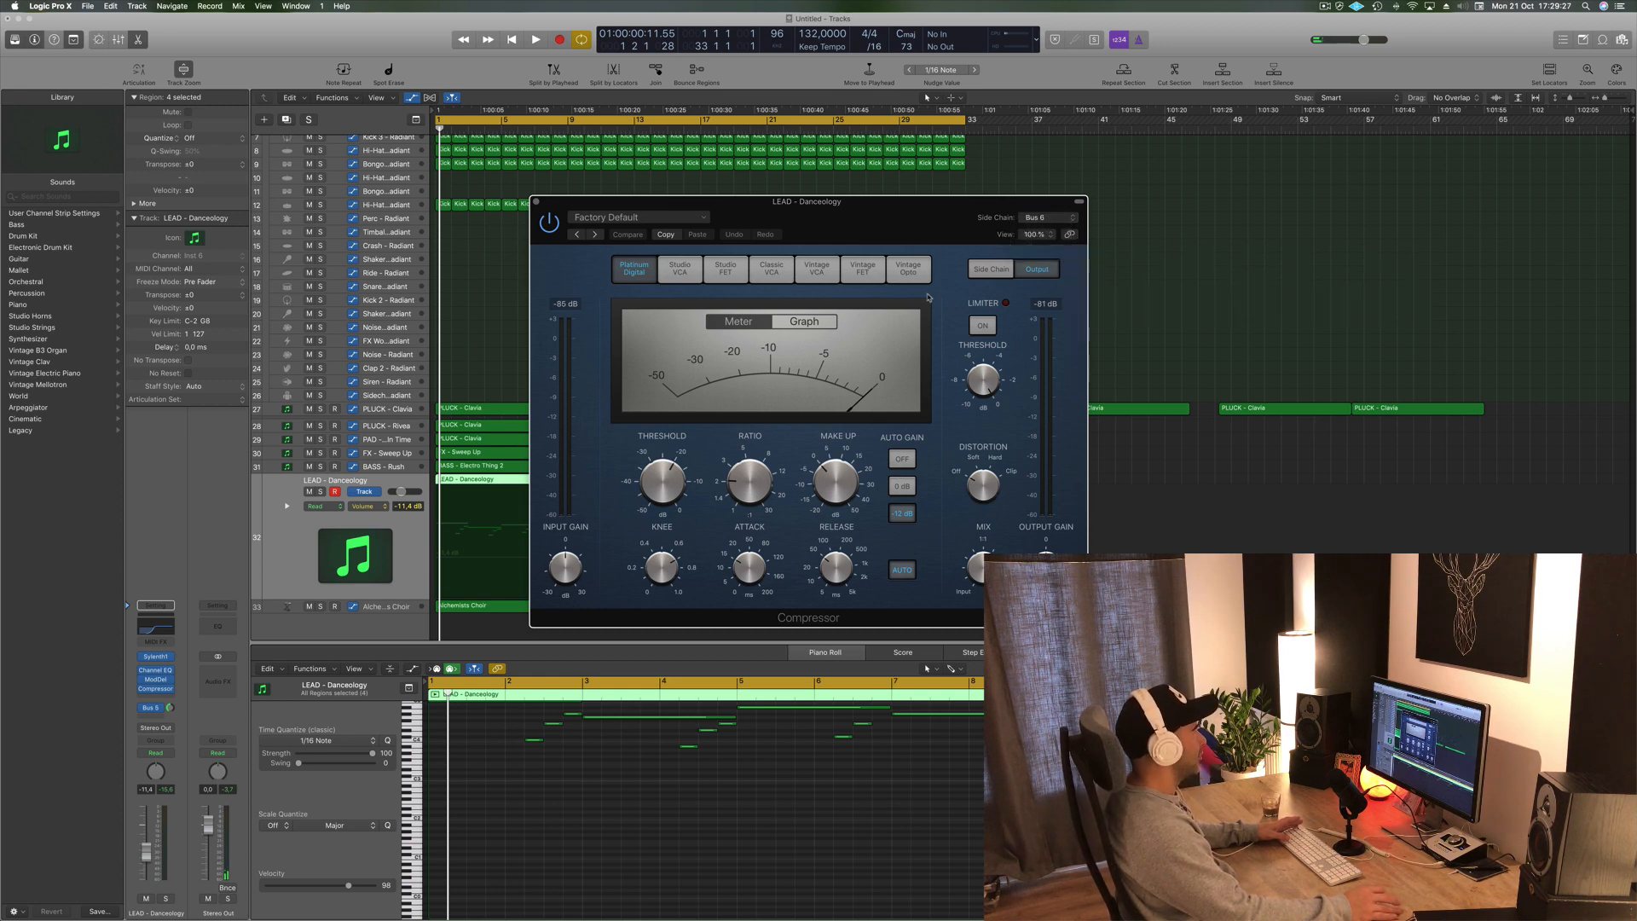
- Play the beat and adjust the LEAD compressor's ratio and threshold, with the threshold about -17.5 dB, then close it
key("space")
left_click_drag(758, 483, 768, 450)
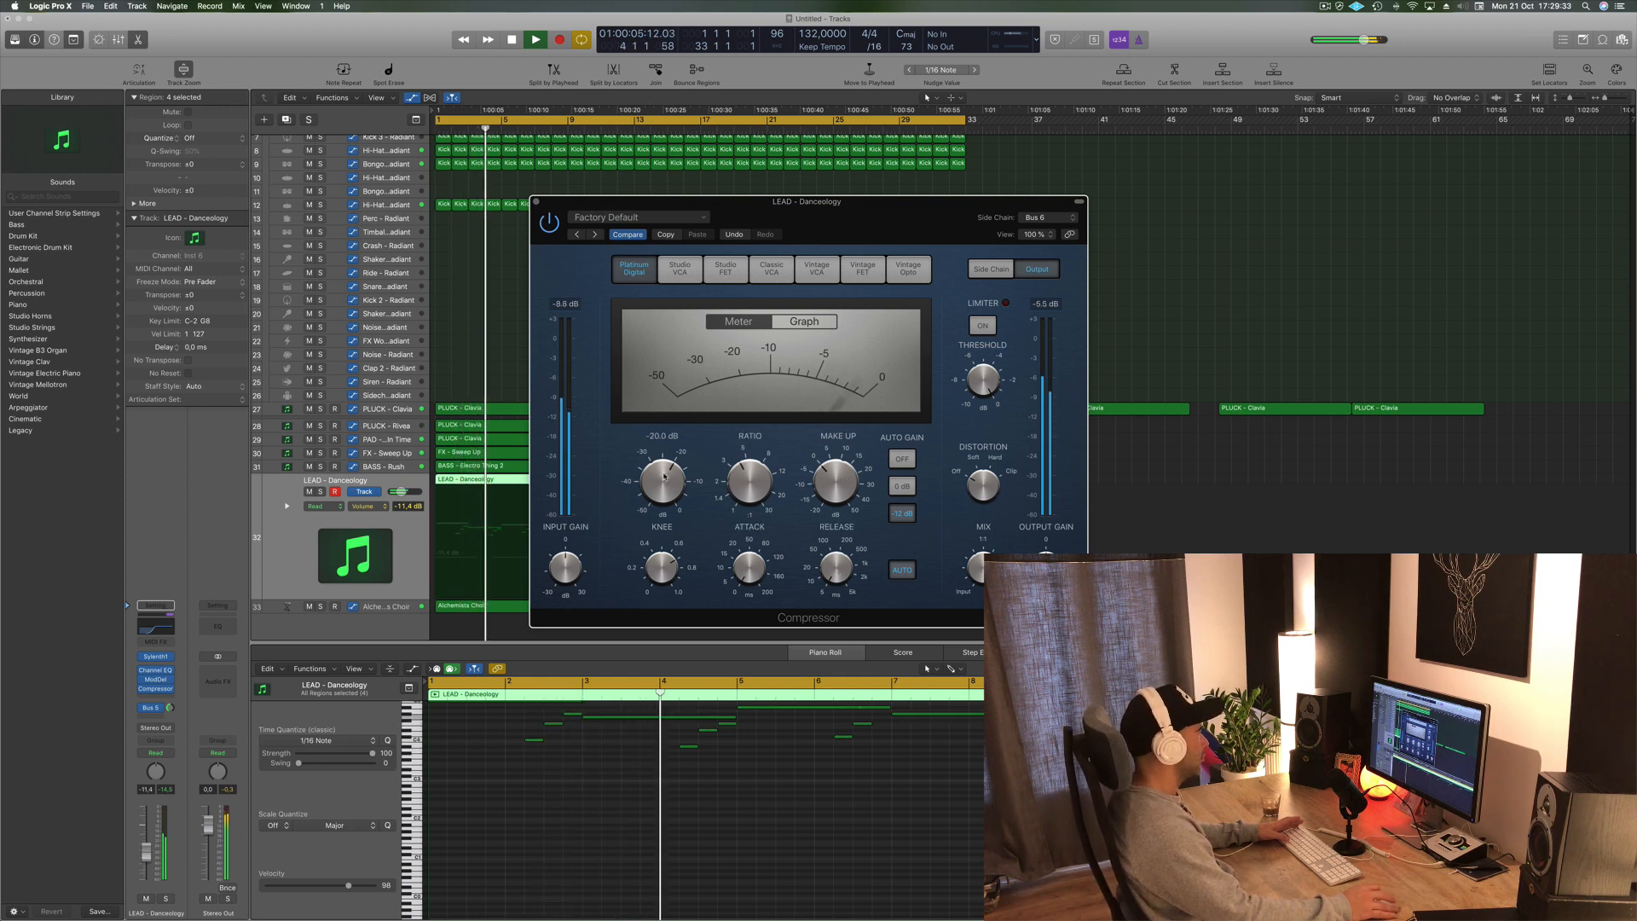
left_click(894, 579)
left_click_drag(654, 483, 657, 493)
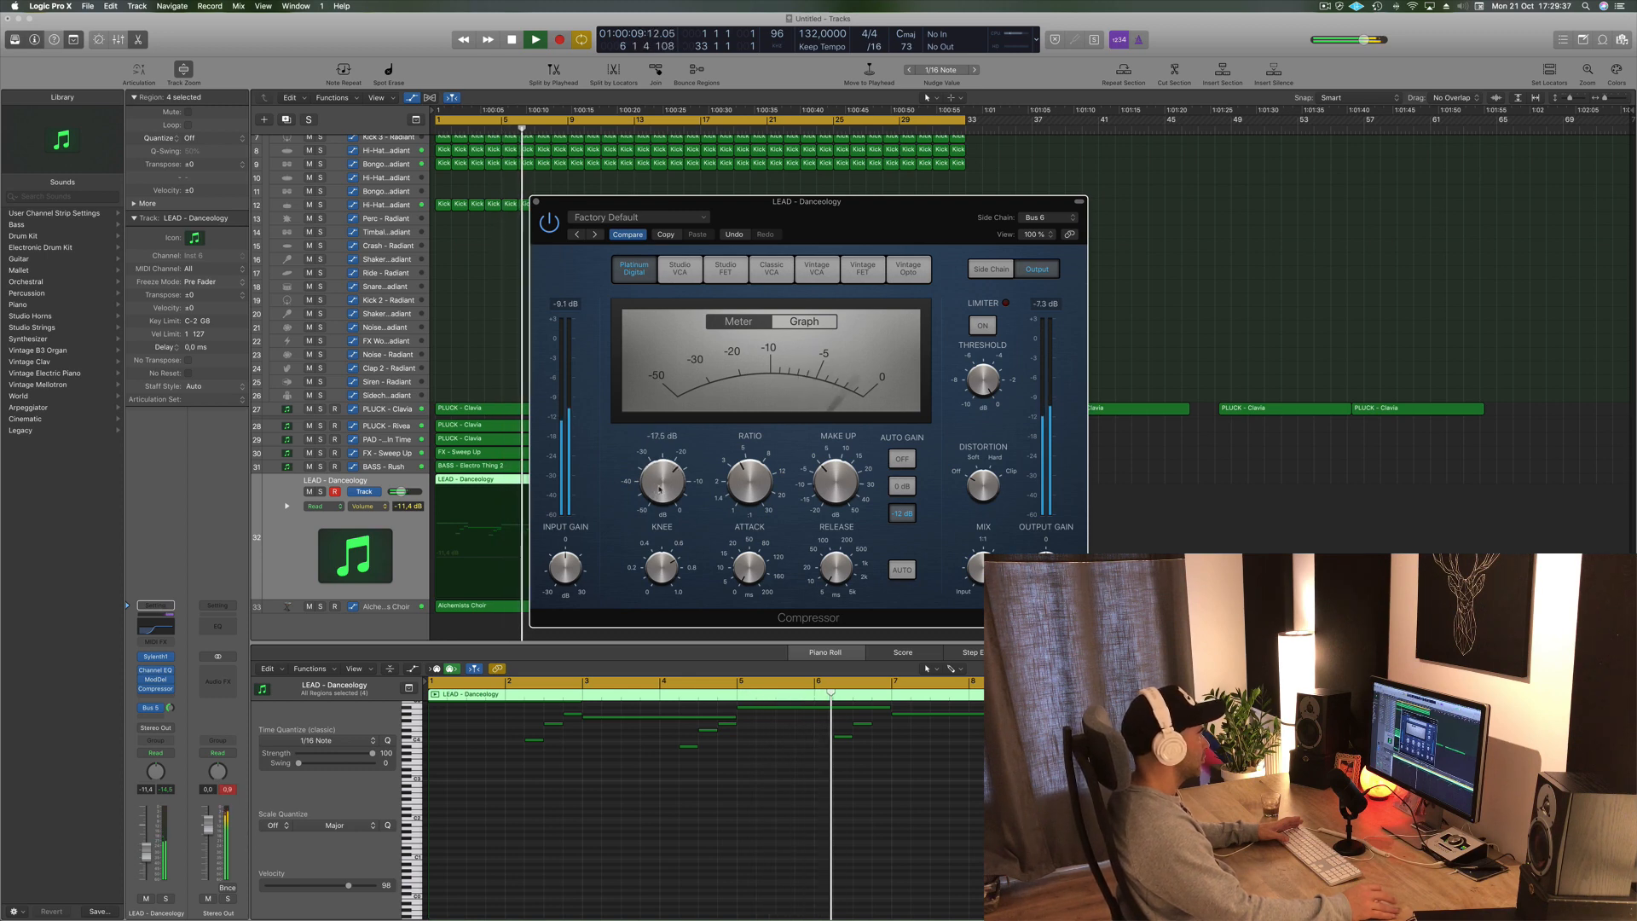
left_click_drag(814, 200, 1037, 202)
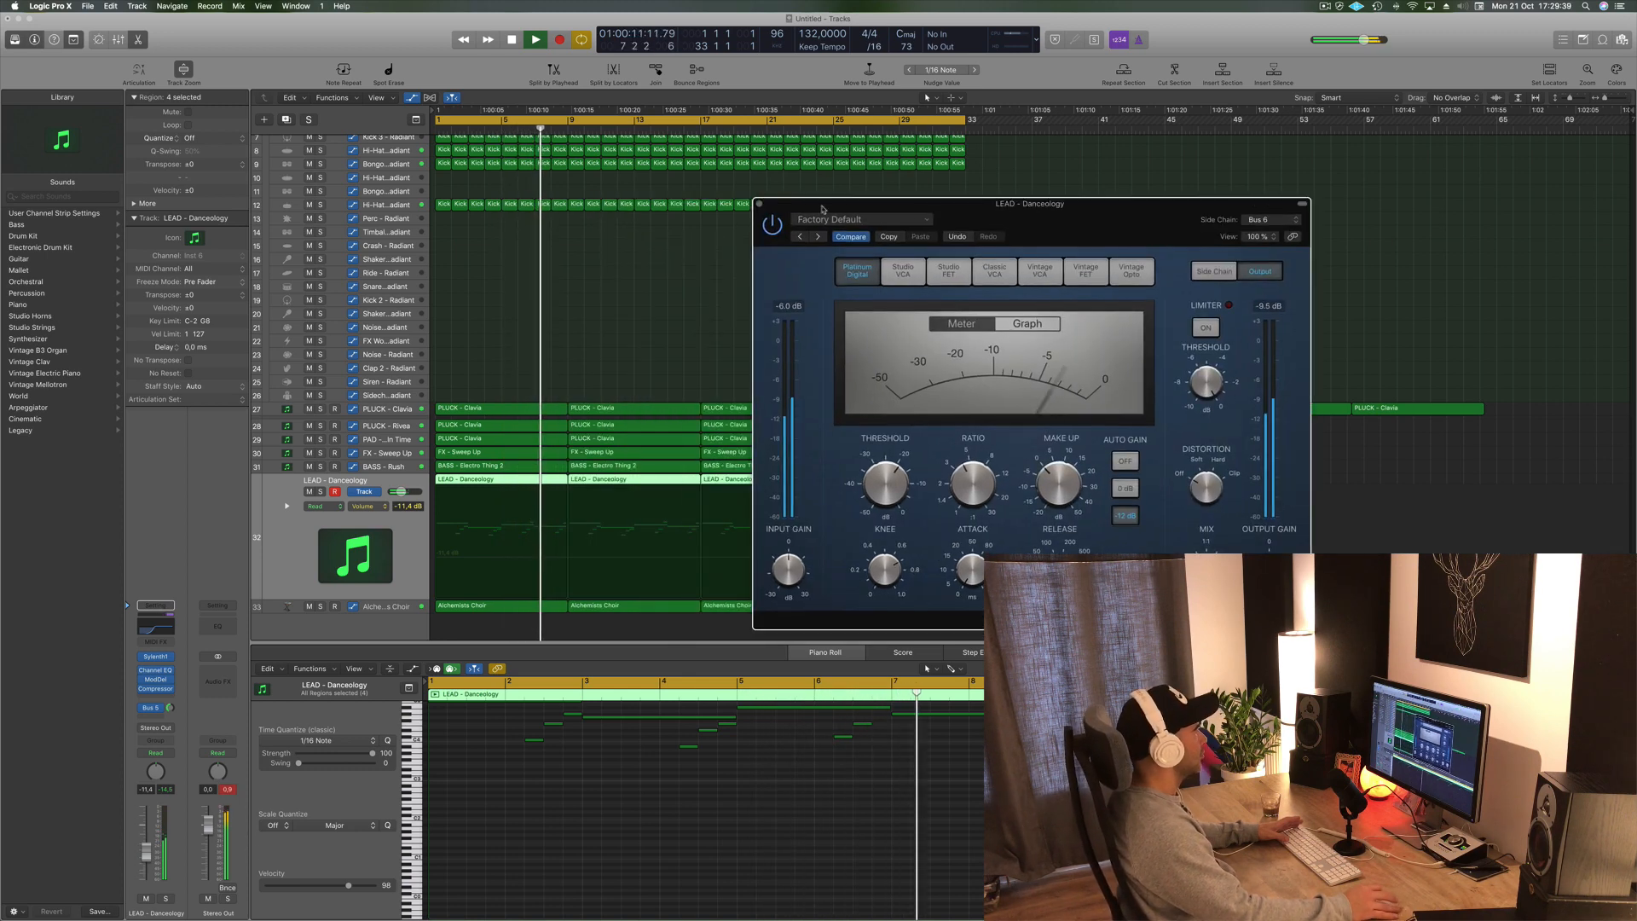
left_click(760, 202)
key("Return")
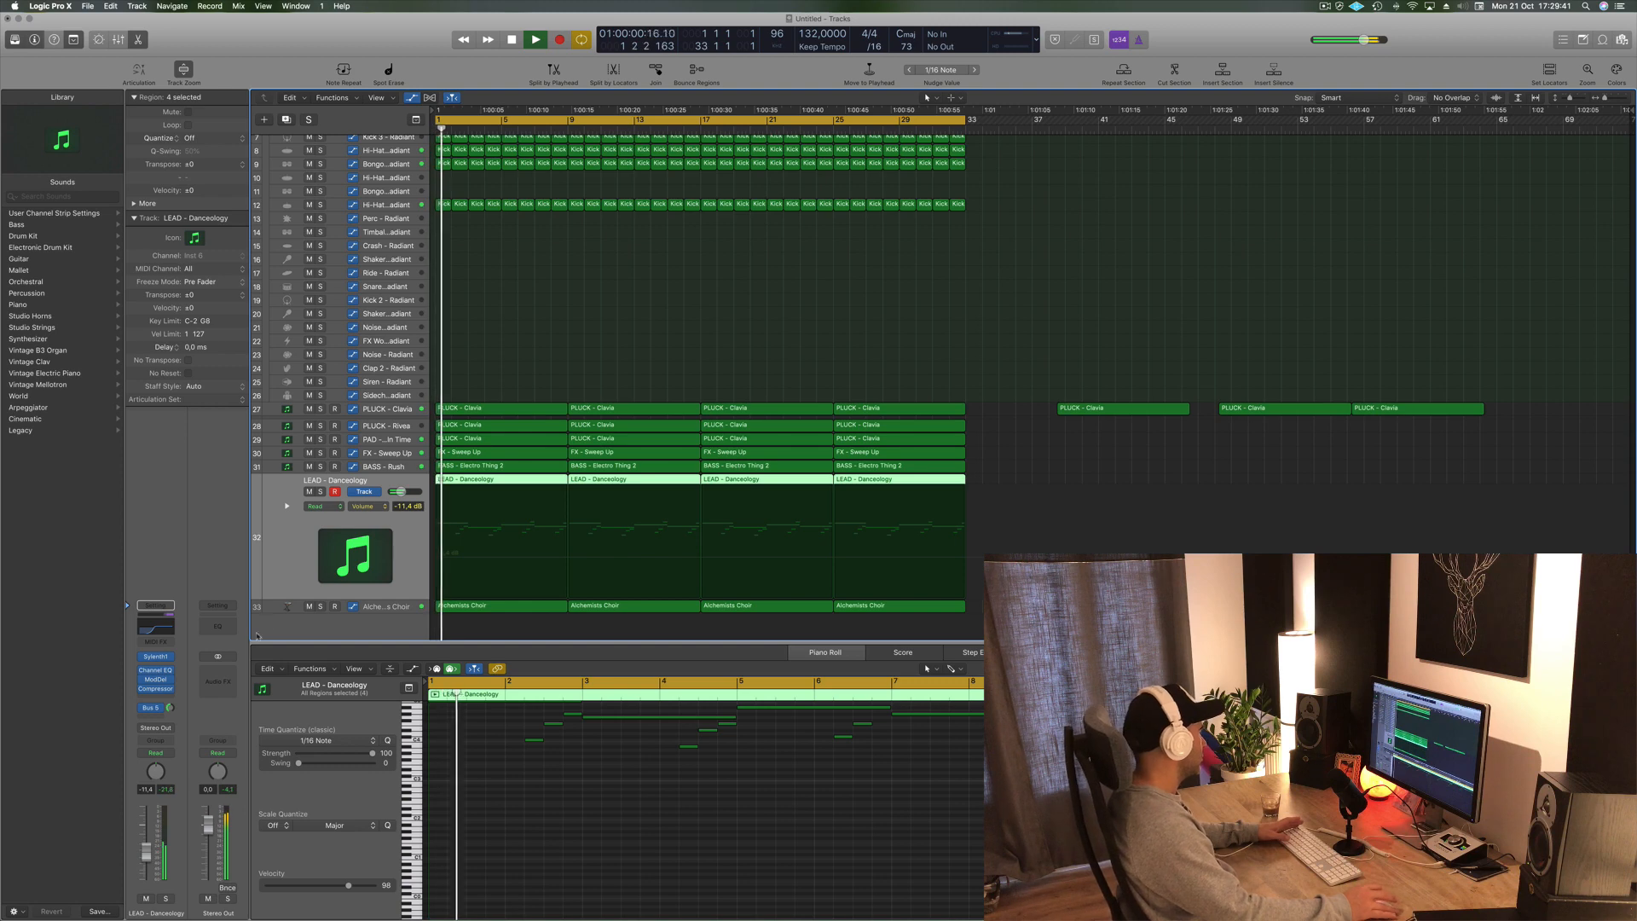
- Lower the LEAD - Danceology volume fader slightly and stop playback
left_click_drag(147, 850, 146, 861)
key("space")
- Select the PLUCK - Clavis track and listen to it while zooming and scrolling the arrangement
left_click(296, 410)
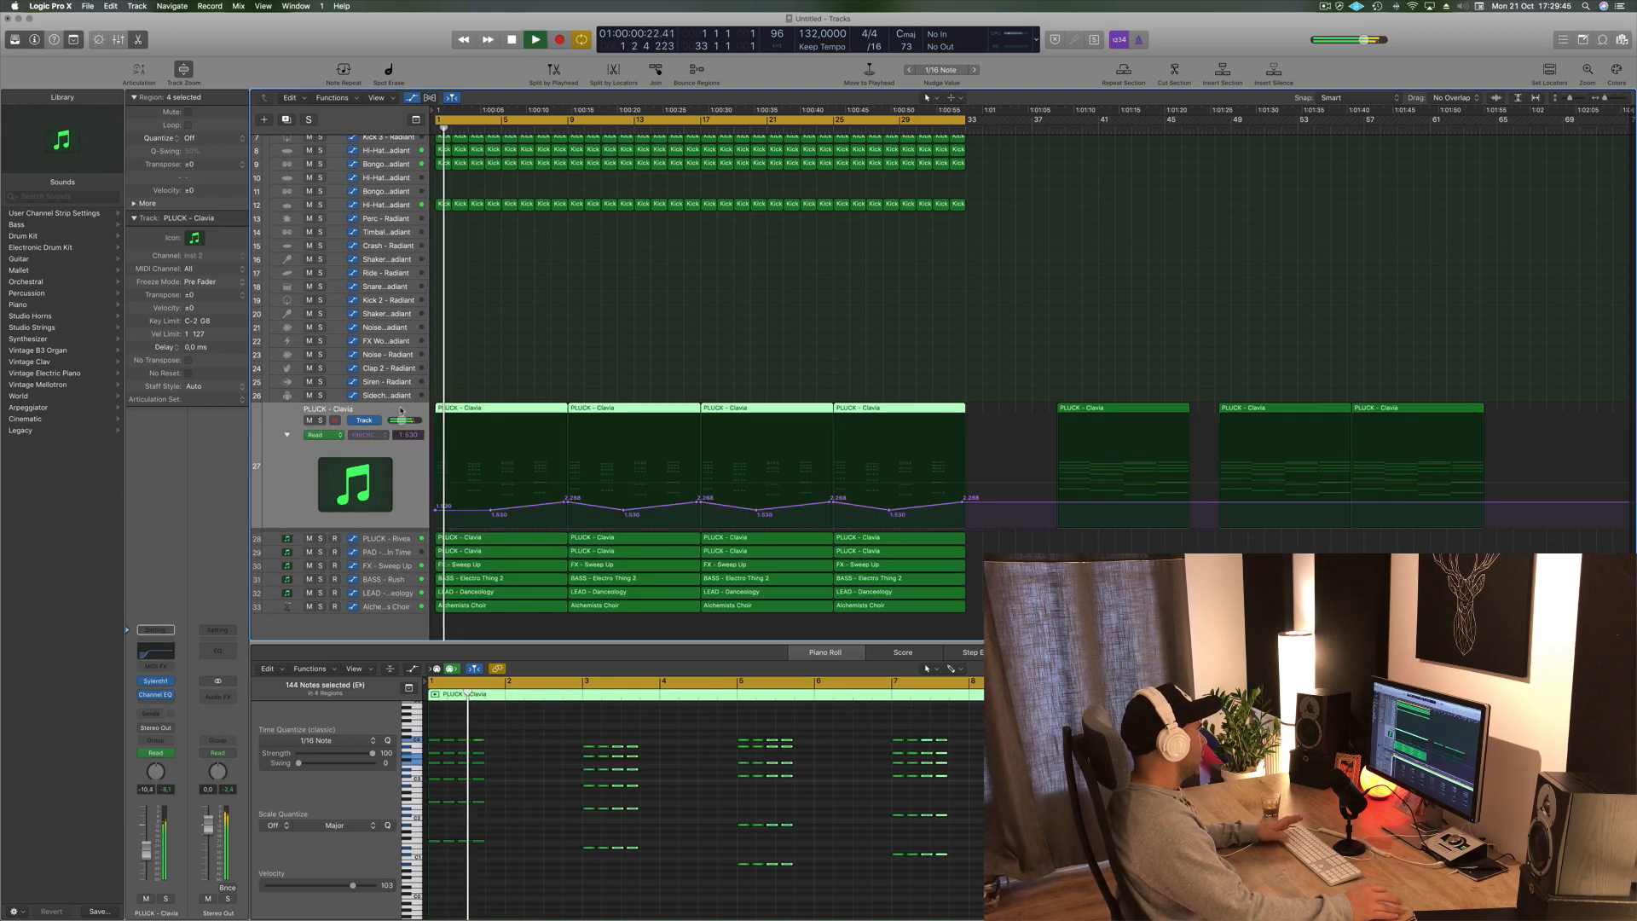
key("space")
key("space")
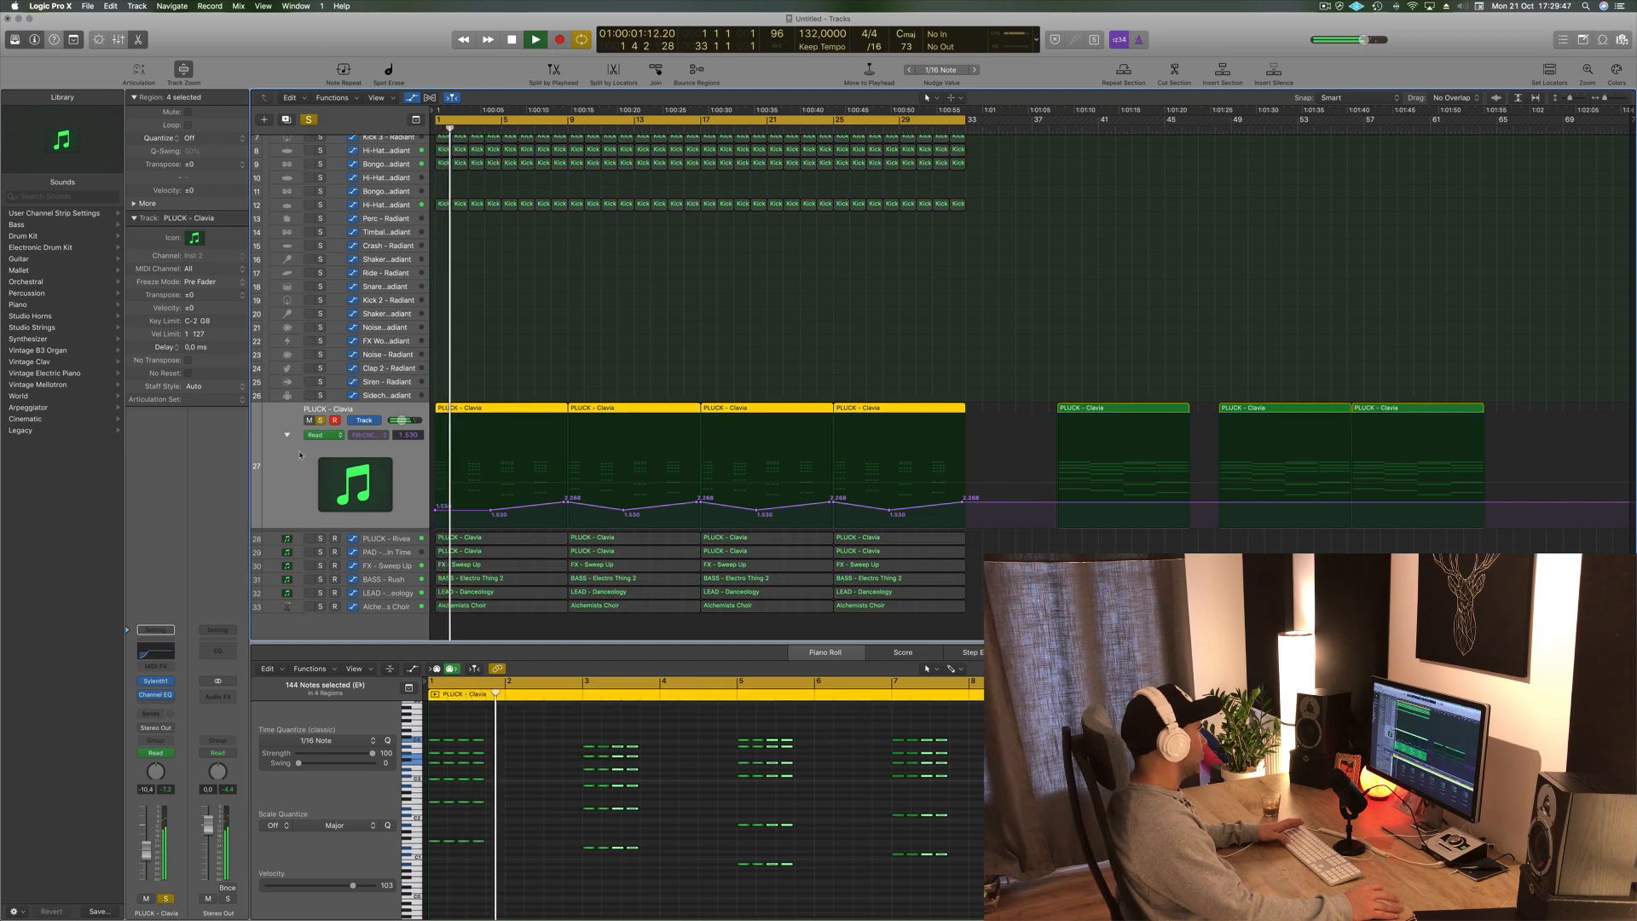
key("space")
key("space")
key("z")
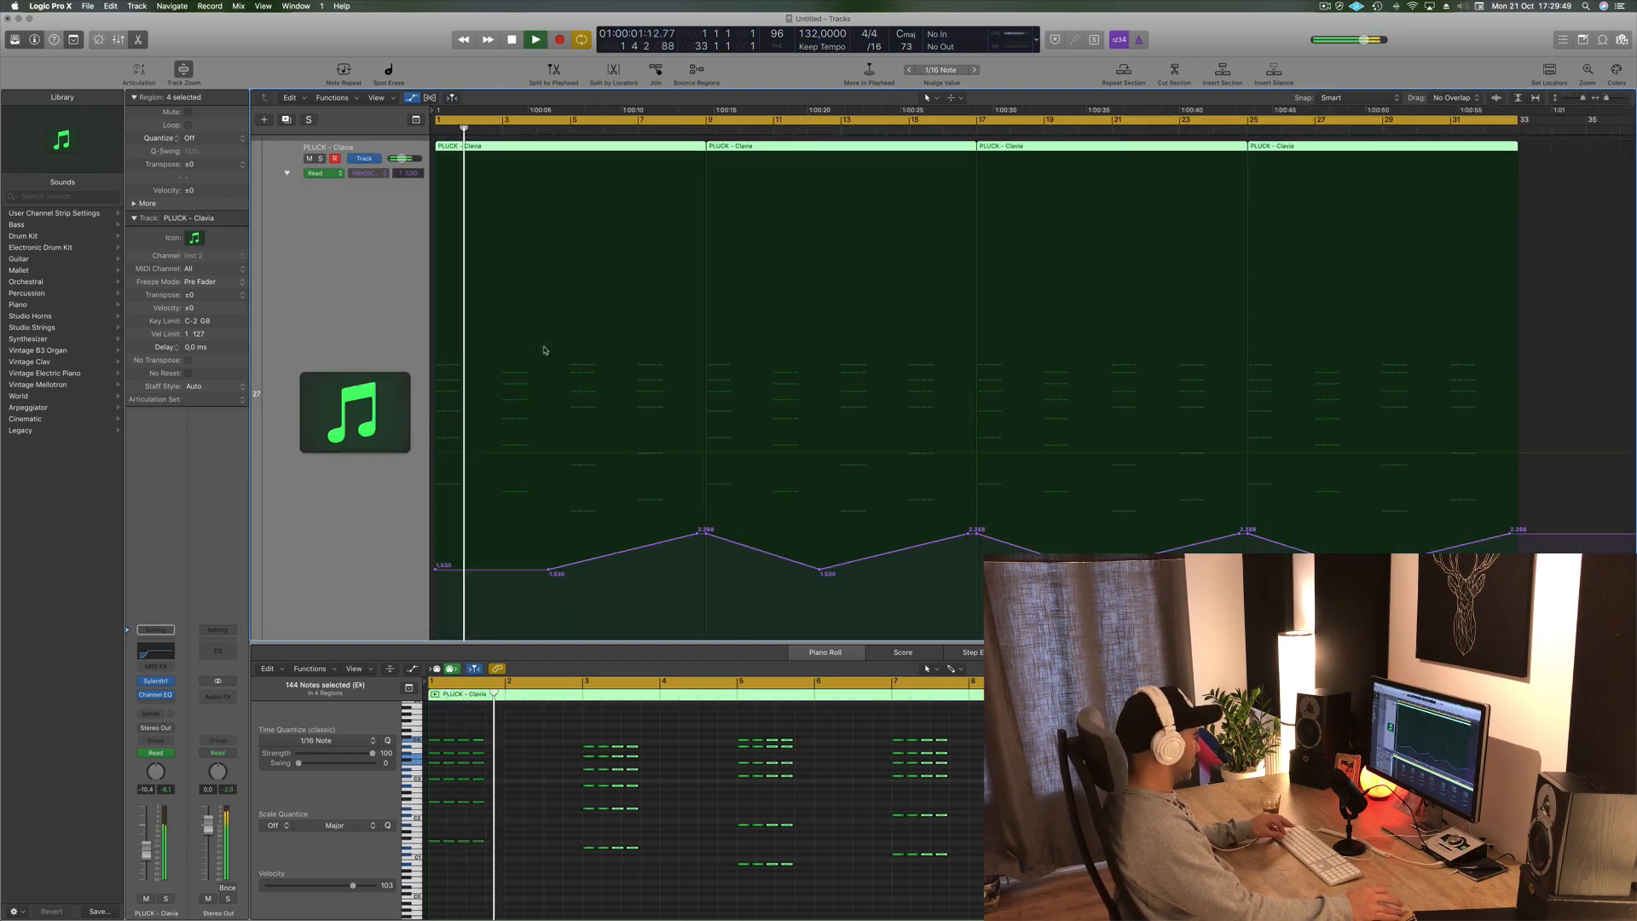
key("z")
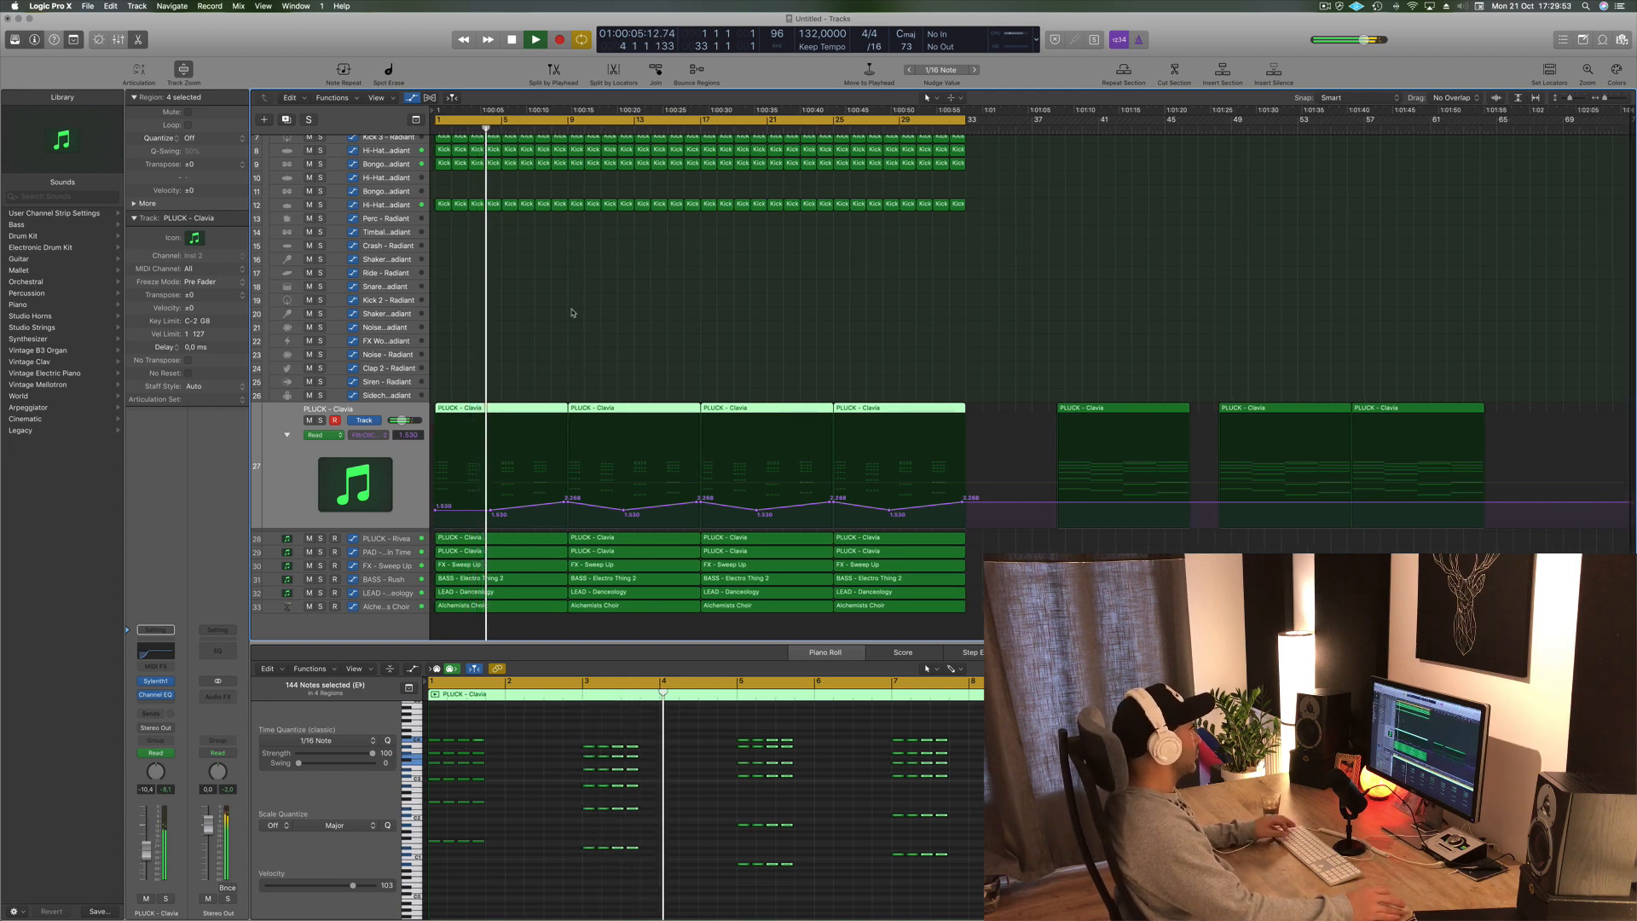
scroll(541, 329, "up", 4)
scroll(620, 361, "right", 3)
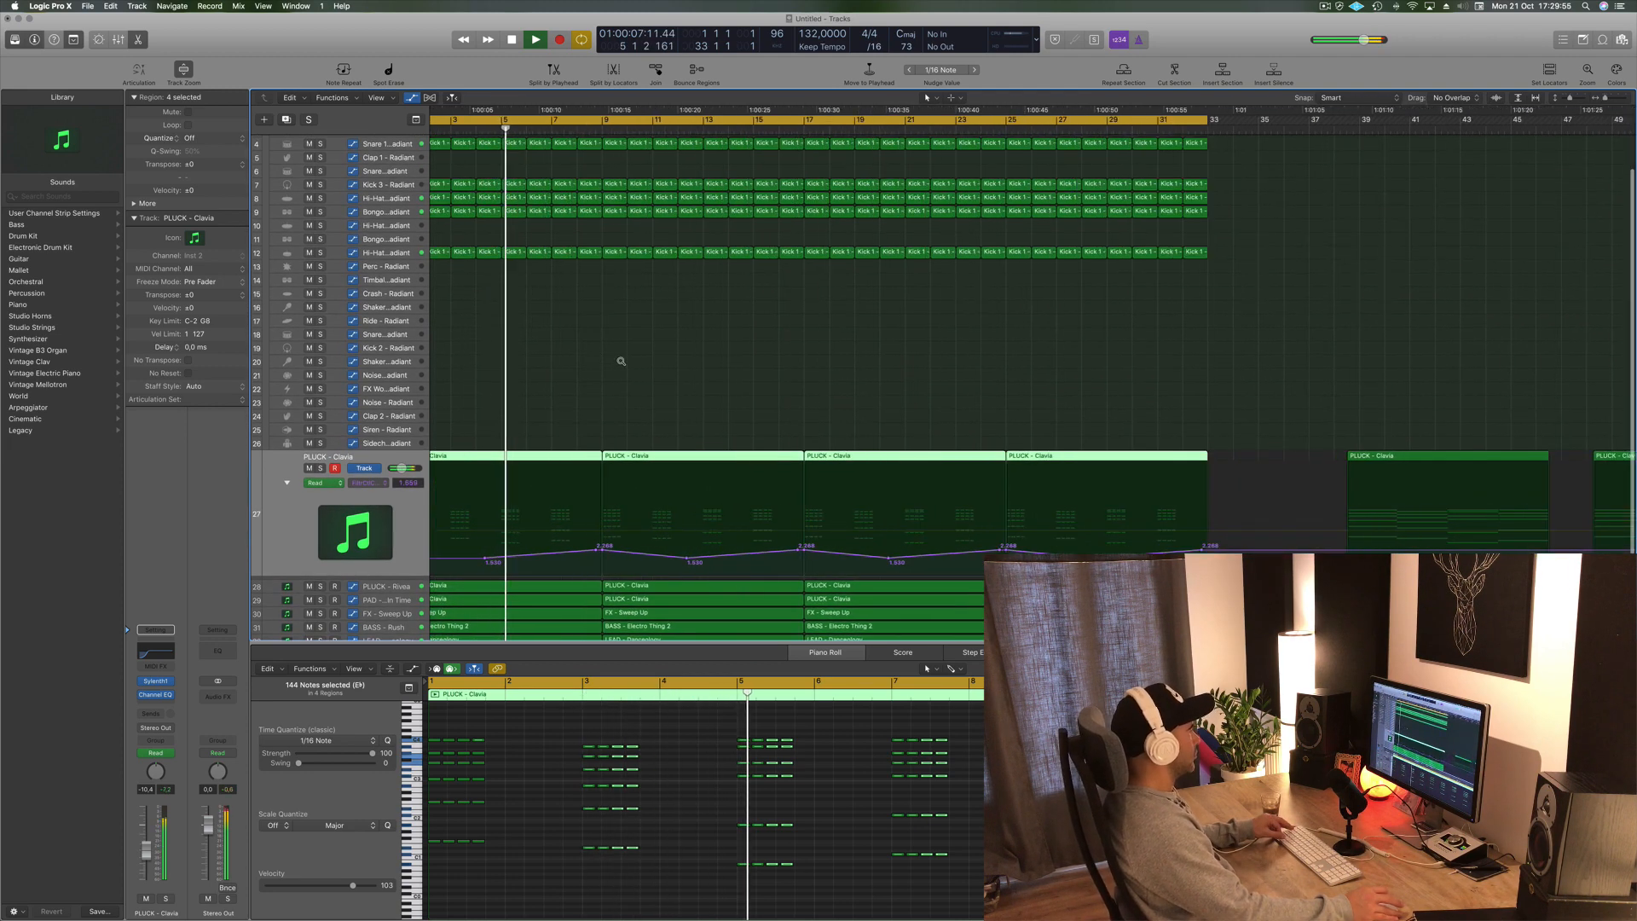
scroll(620, 361, "left", 3)
scroll(409, 584, "down", 5)
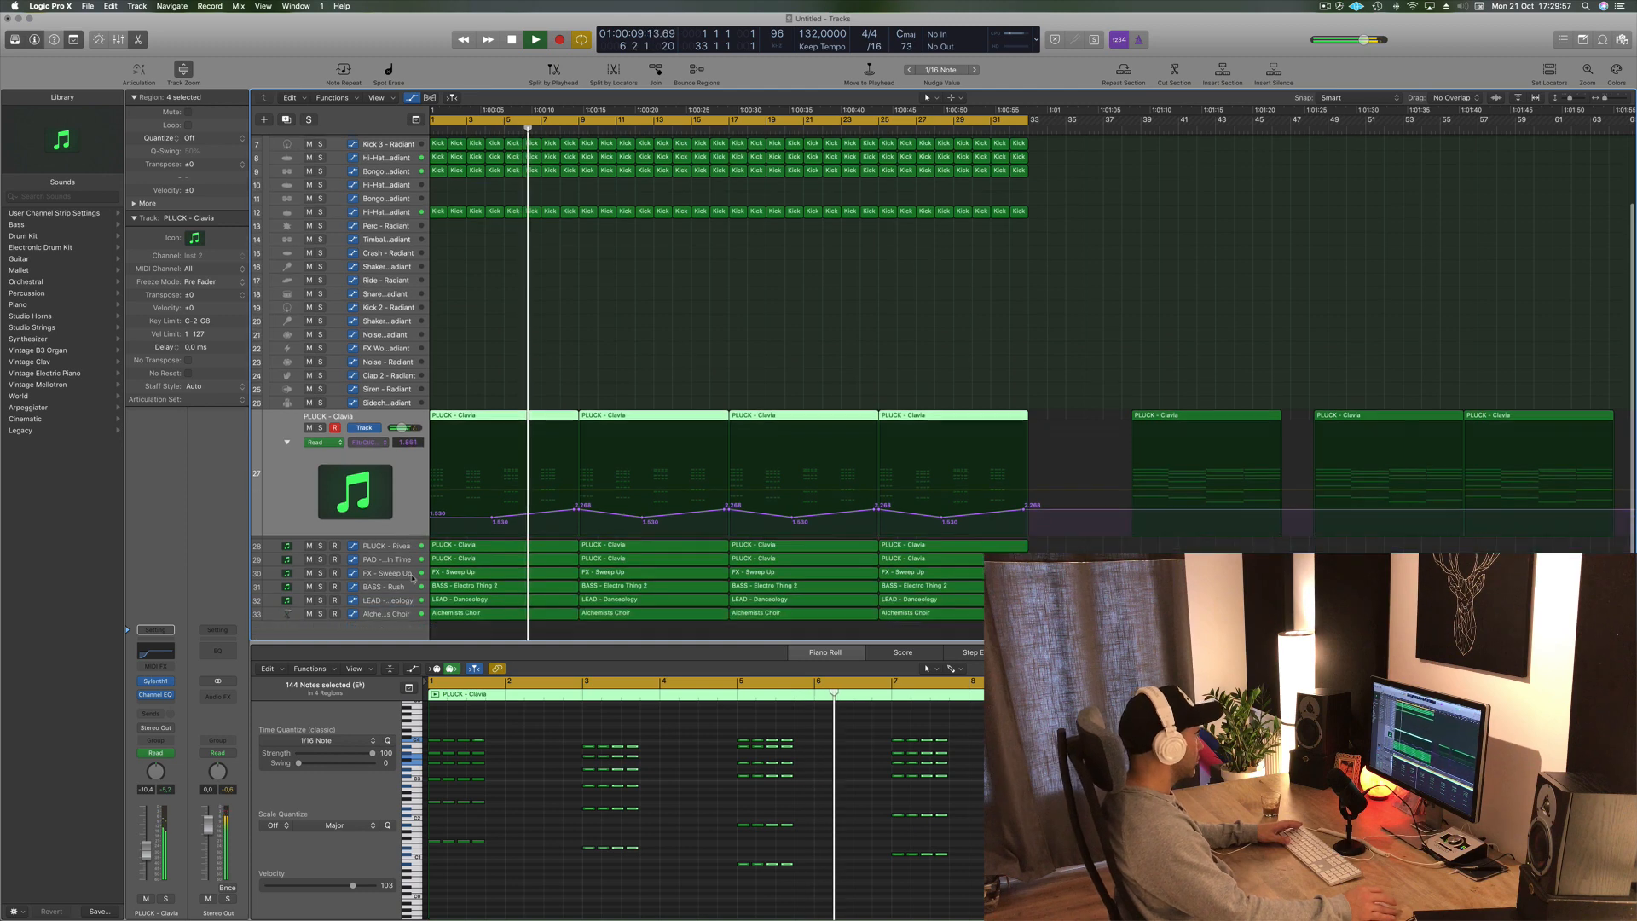
- Step through the FX - Sweep Up, BASS - Rush, LEAD and Alchemists Choir tracks while the beat plays
left_click(390, 566)
key("Return")
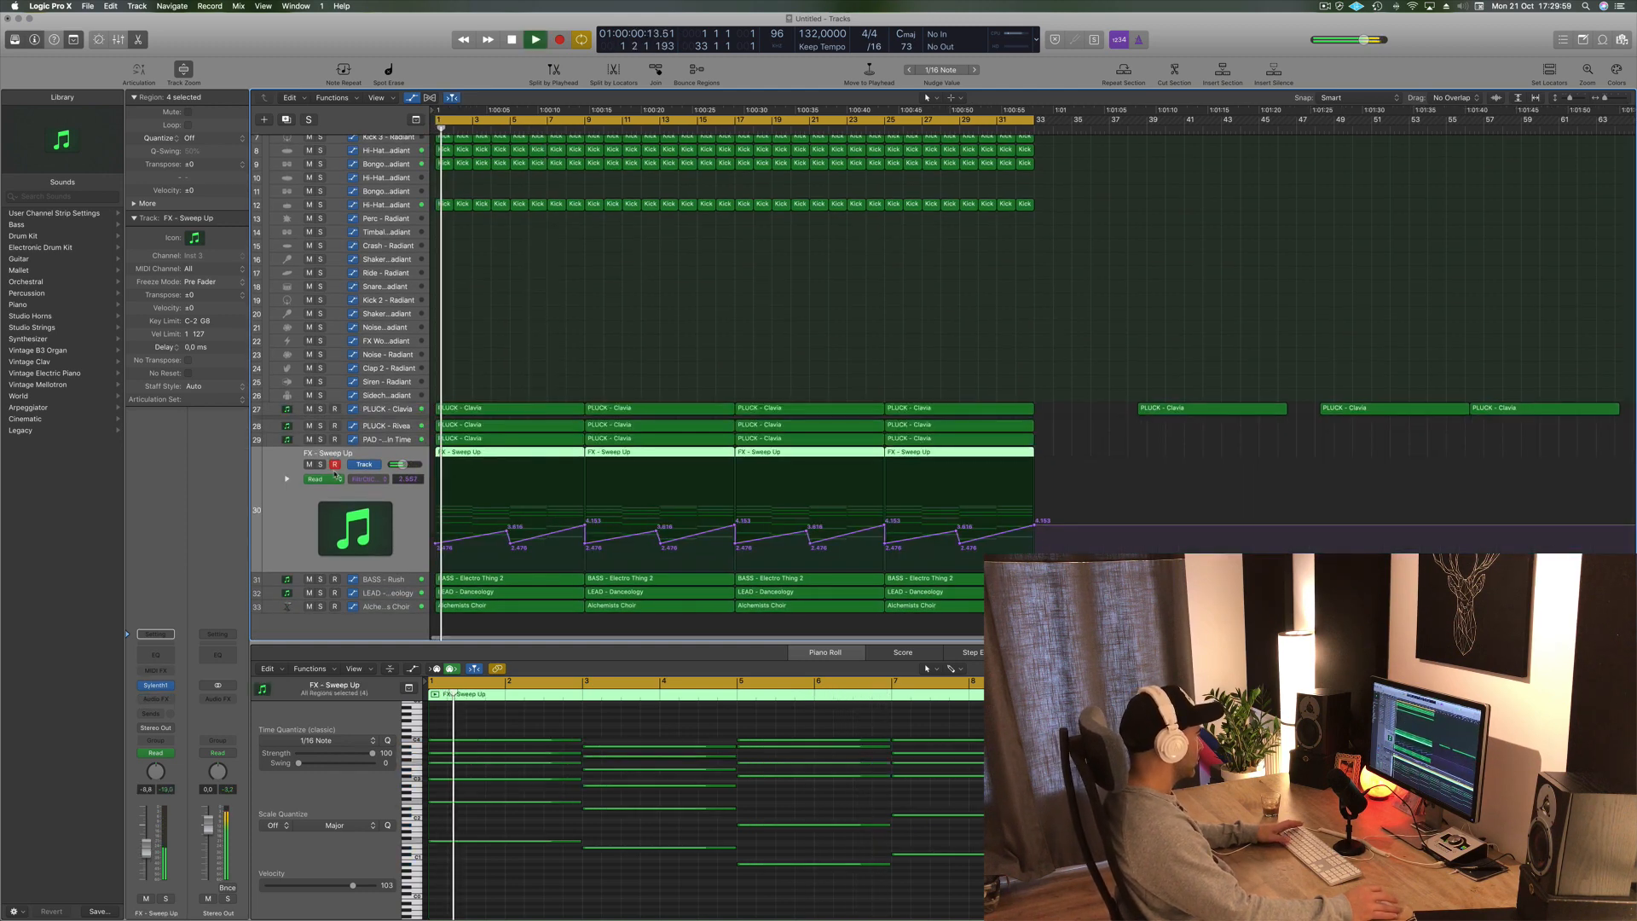
left_click(320, 465)
left_click(320, 465)
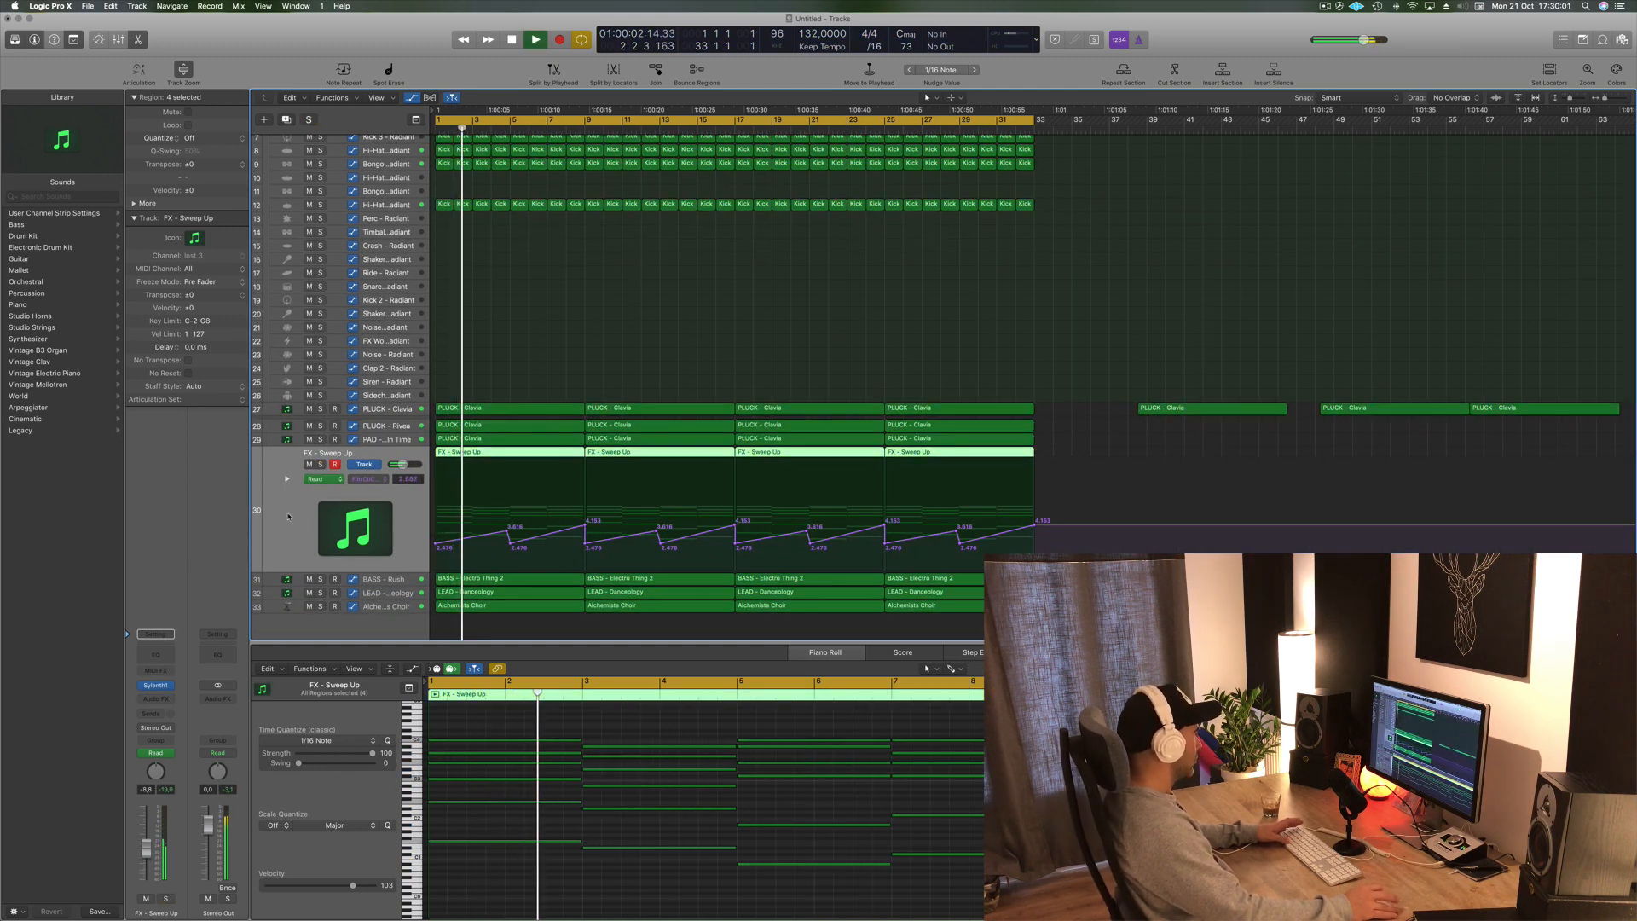
key("Return")
left_click(387, 579)
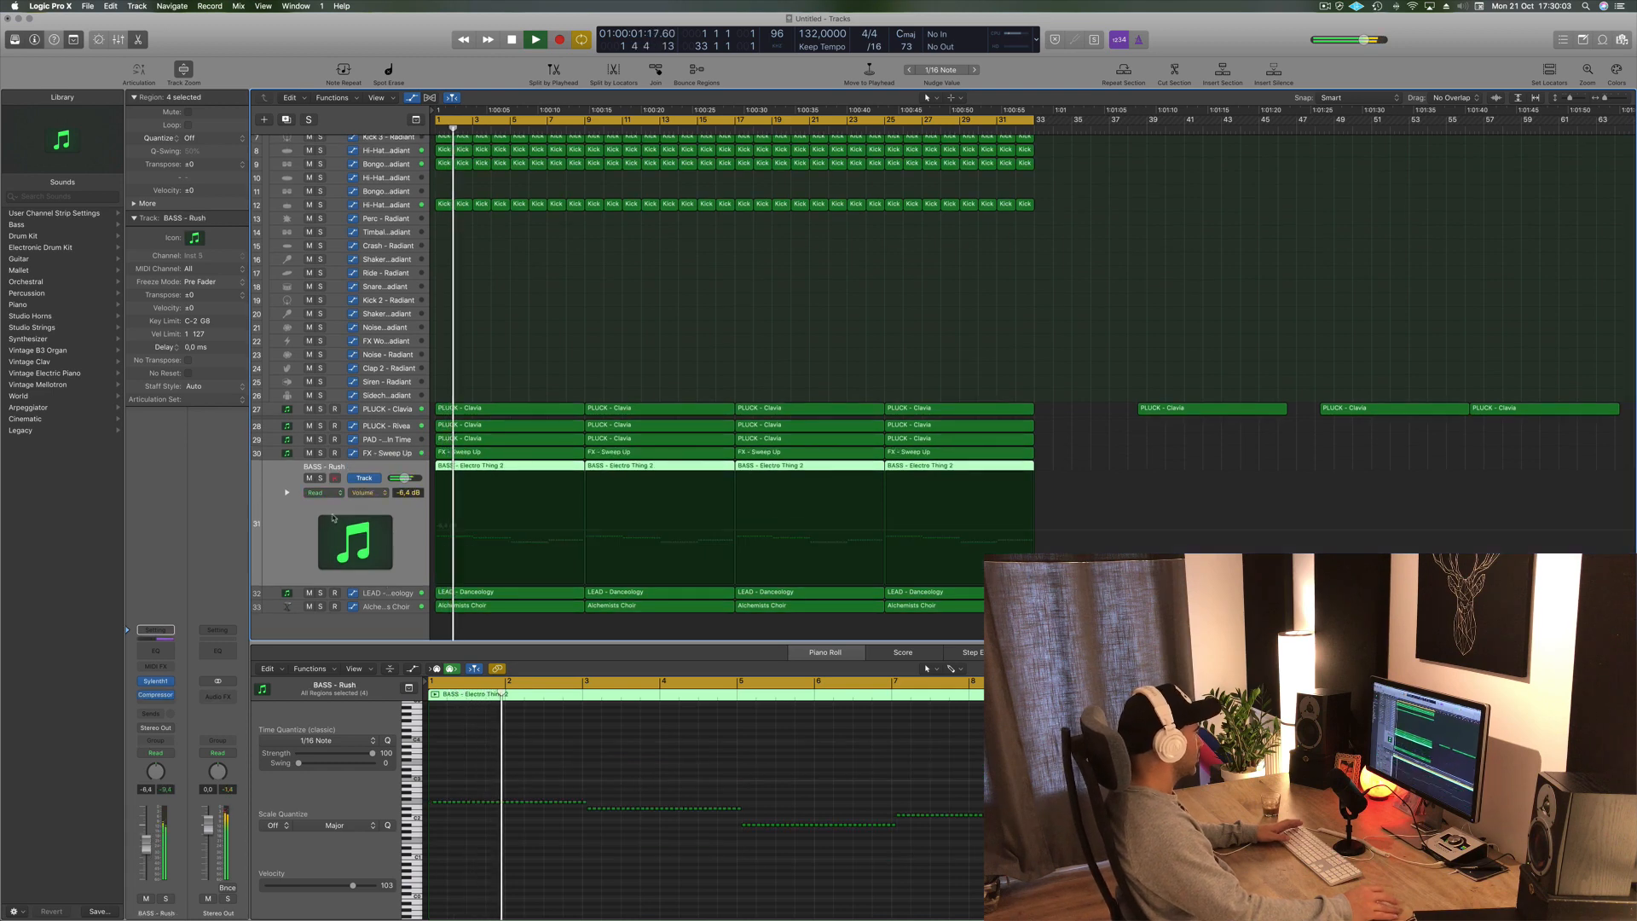
left_click(391, 592)
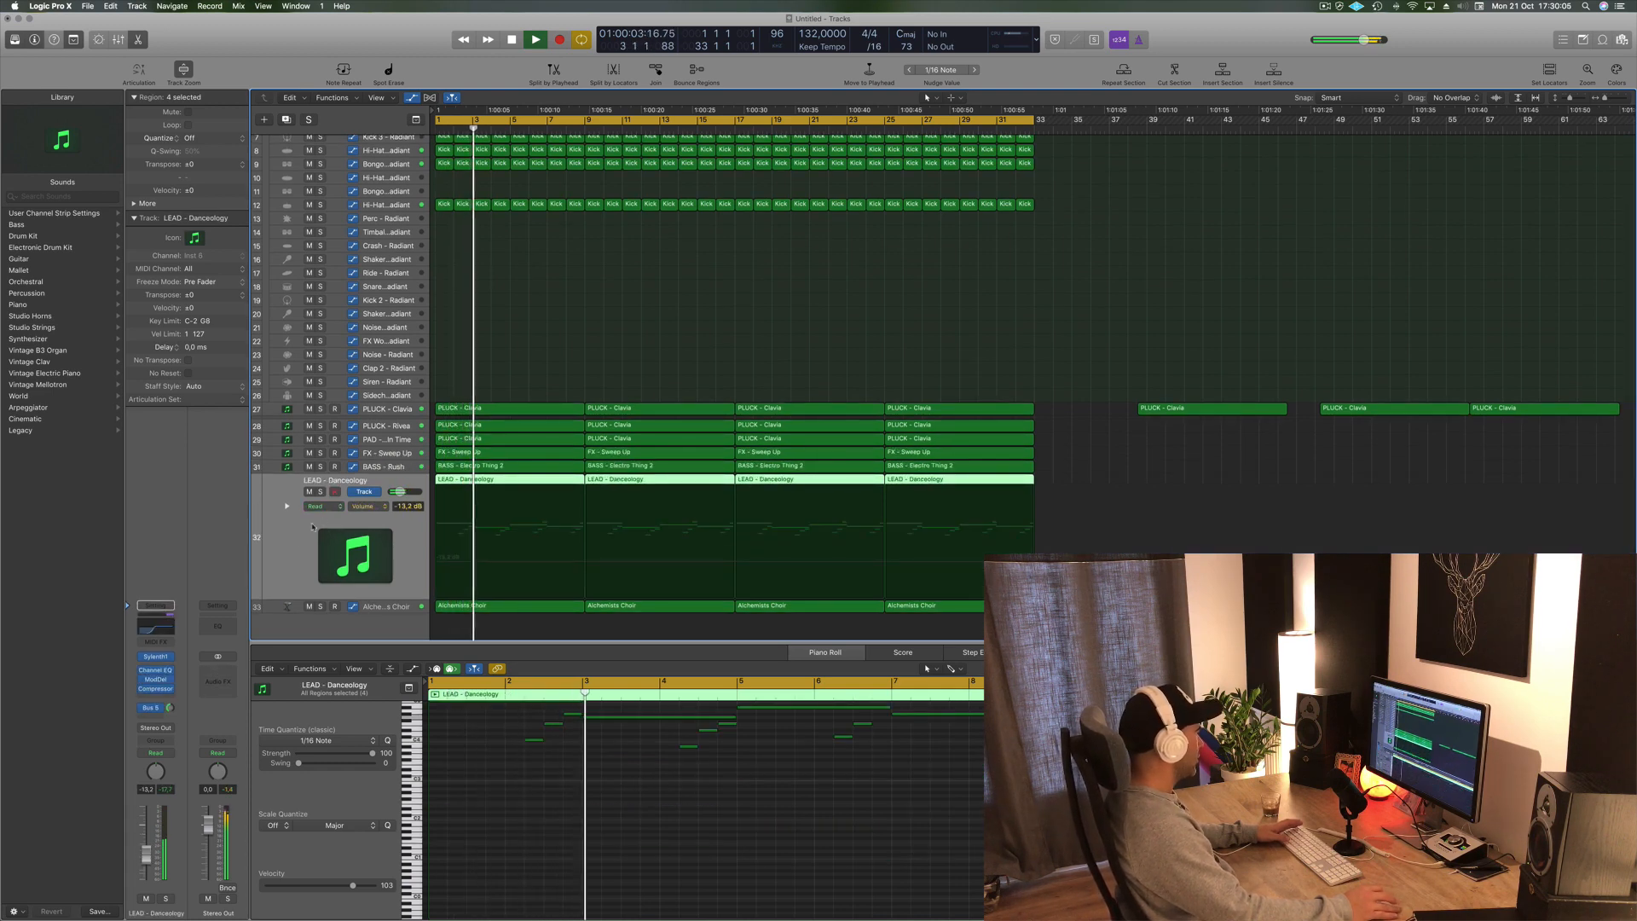
left_click(387, 607)
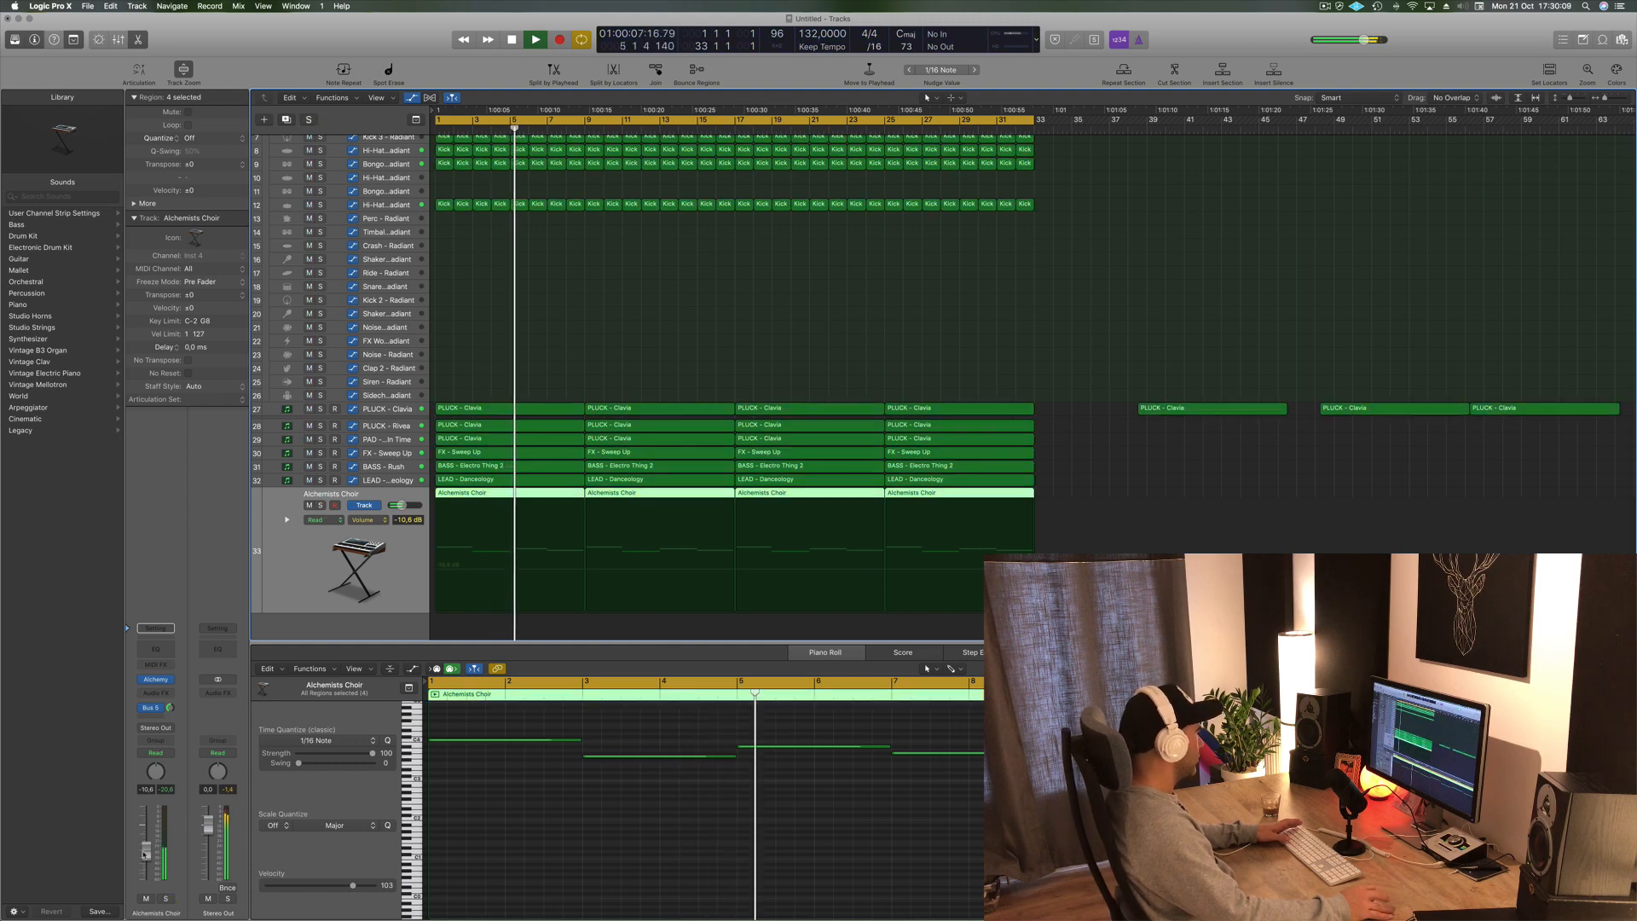
- Open the Alchemists Choir Channel EQ, enable the low cut and raise it to 250 Hz, then close it
left_click(154, 652)
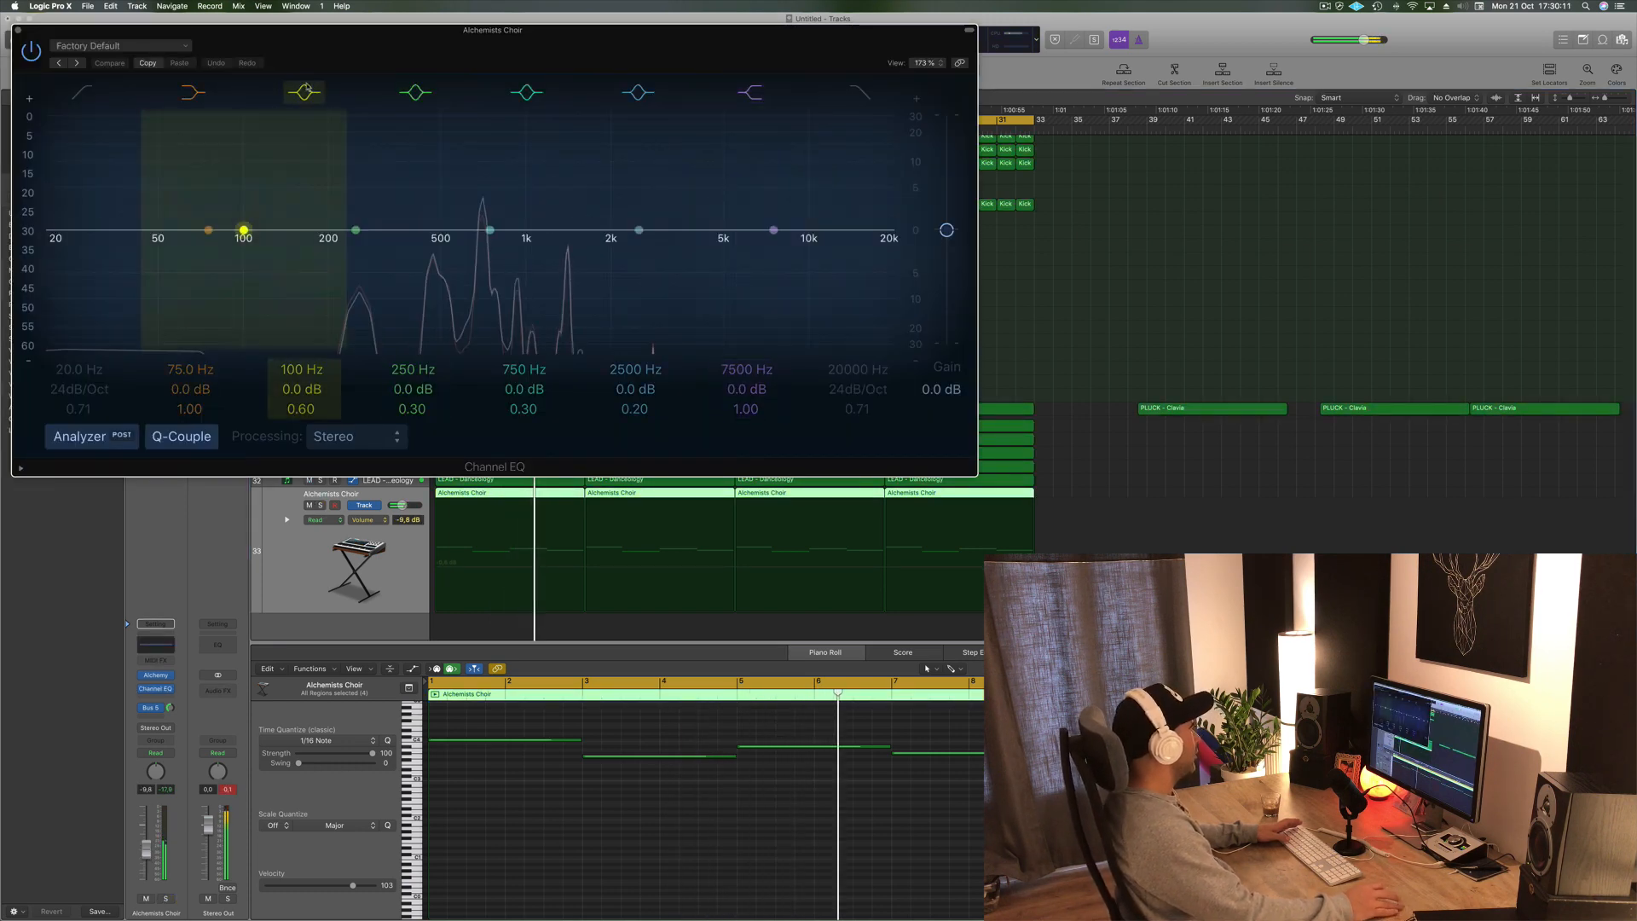
left_click(80, 238)
left_click_drag(79, 238, 364, 238)
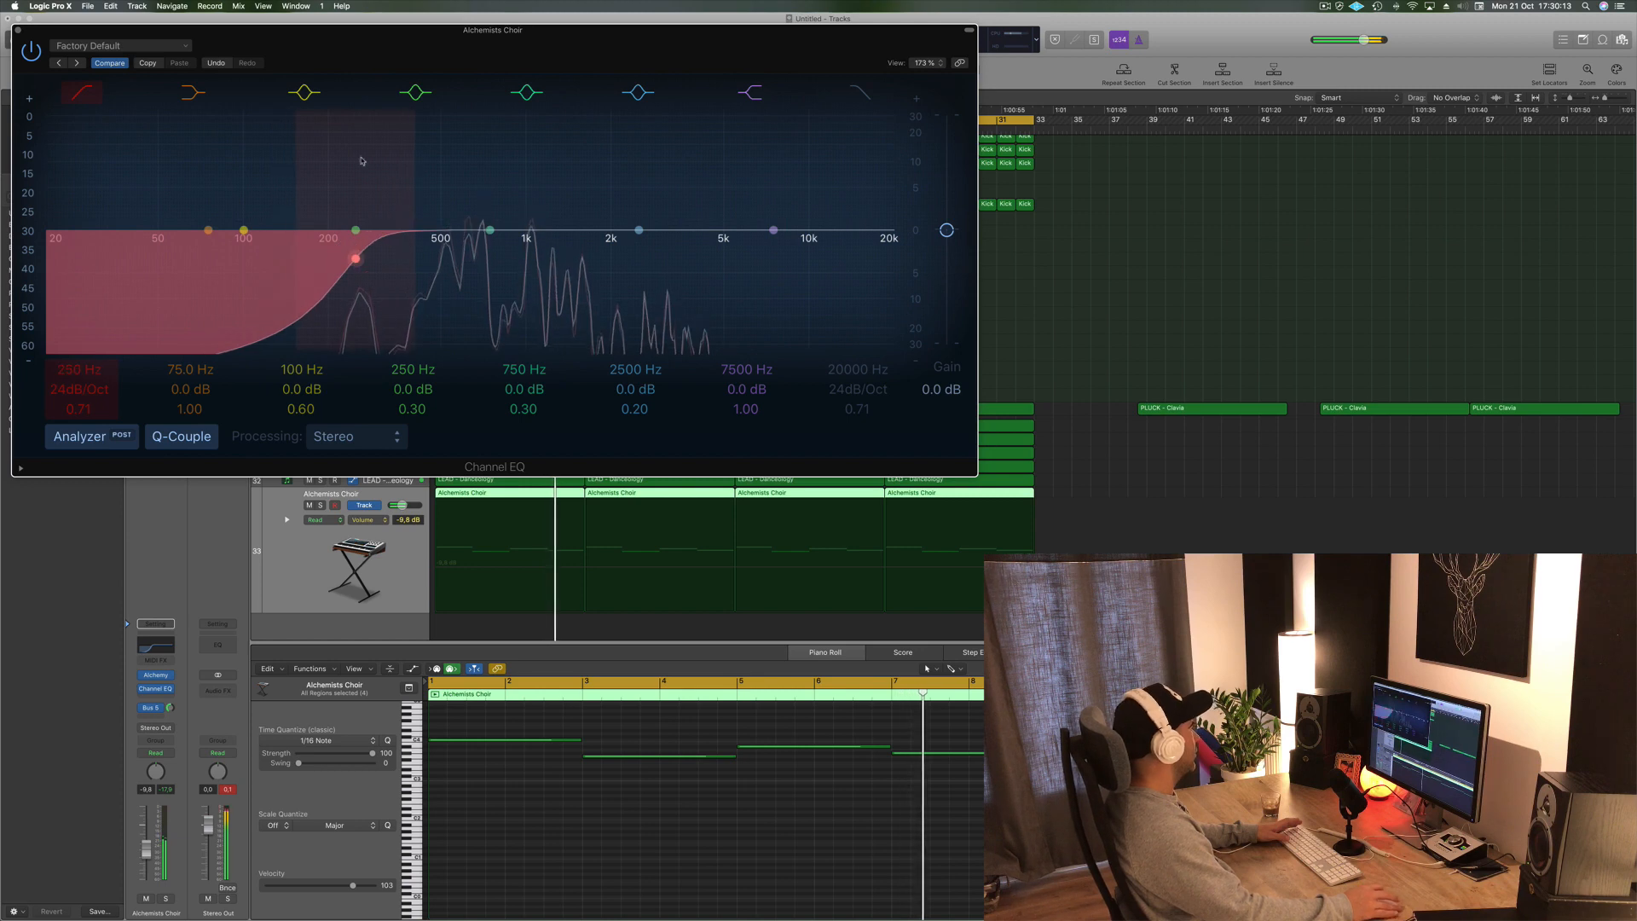
left_click(19, 30)
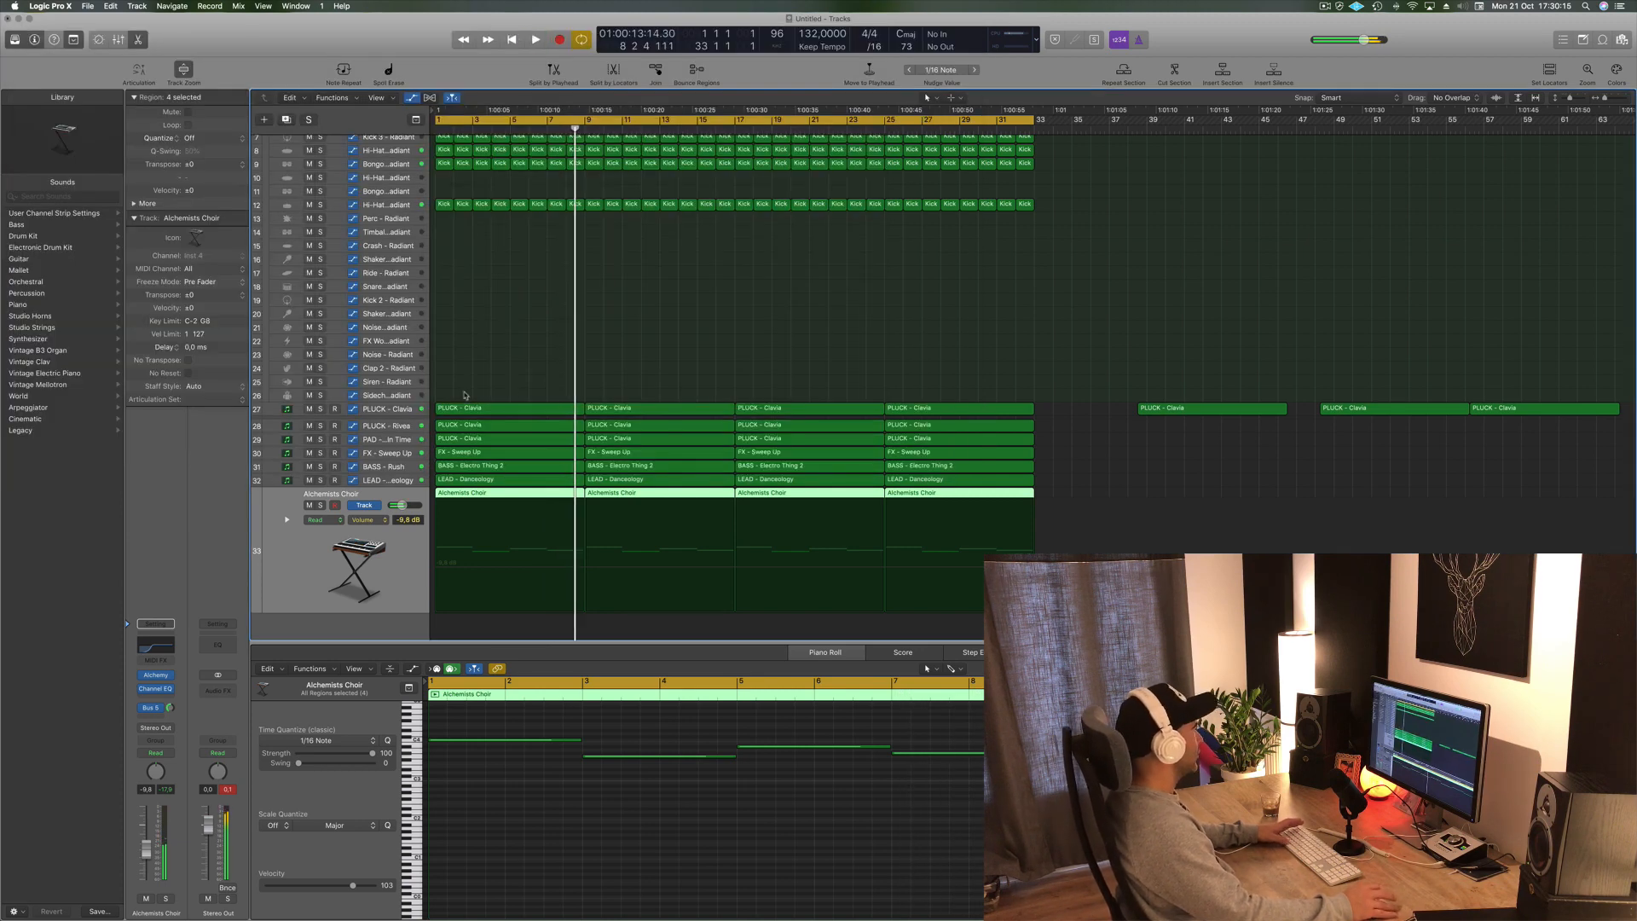
- Solo the PLUCK - Clavis and PLUCK - Rivea tracks and play them from the start
left_click(388, 409)
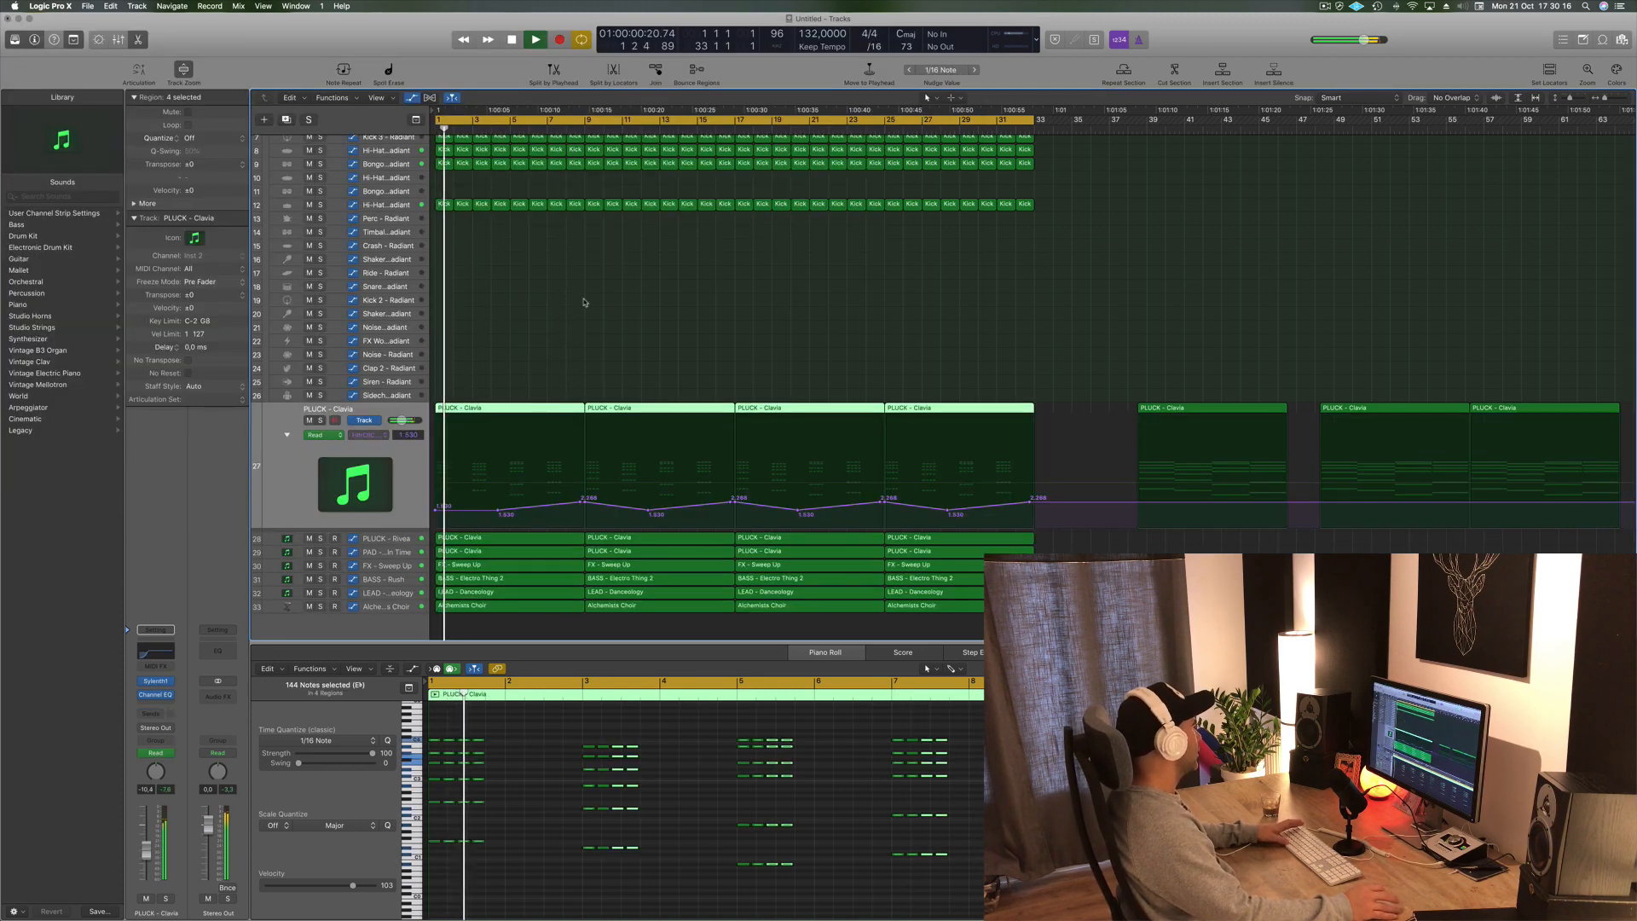
left_click(320, 420)
left_click(320, 539)
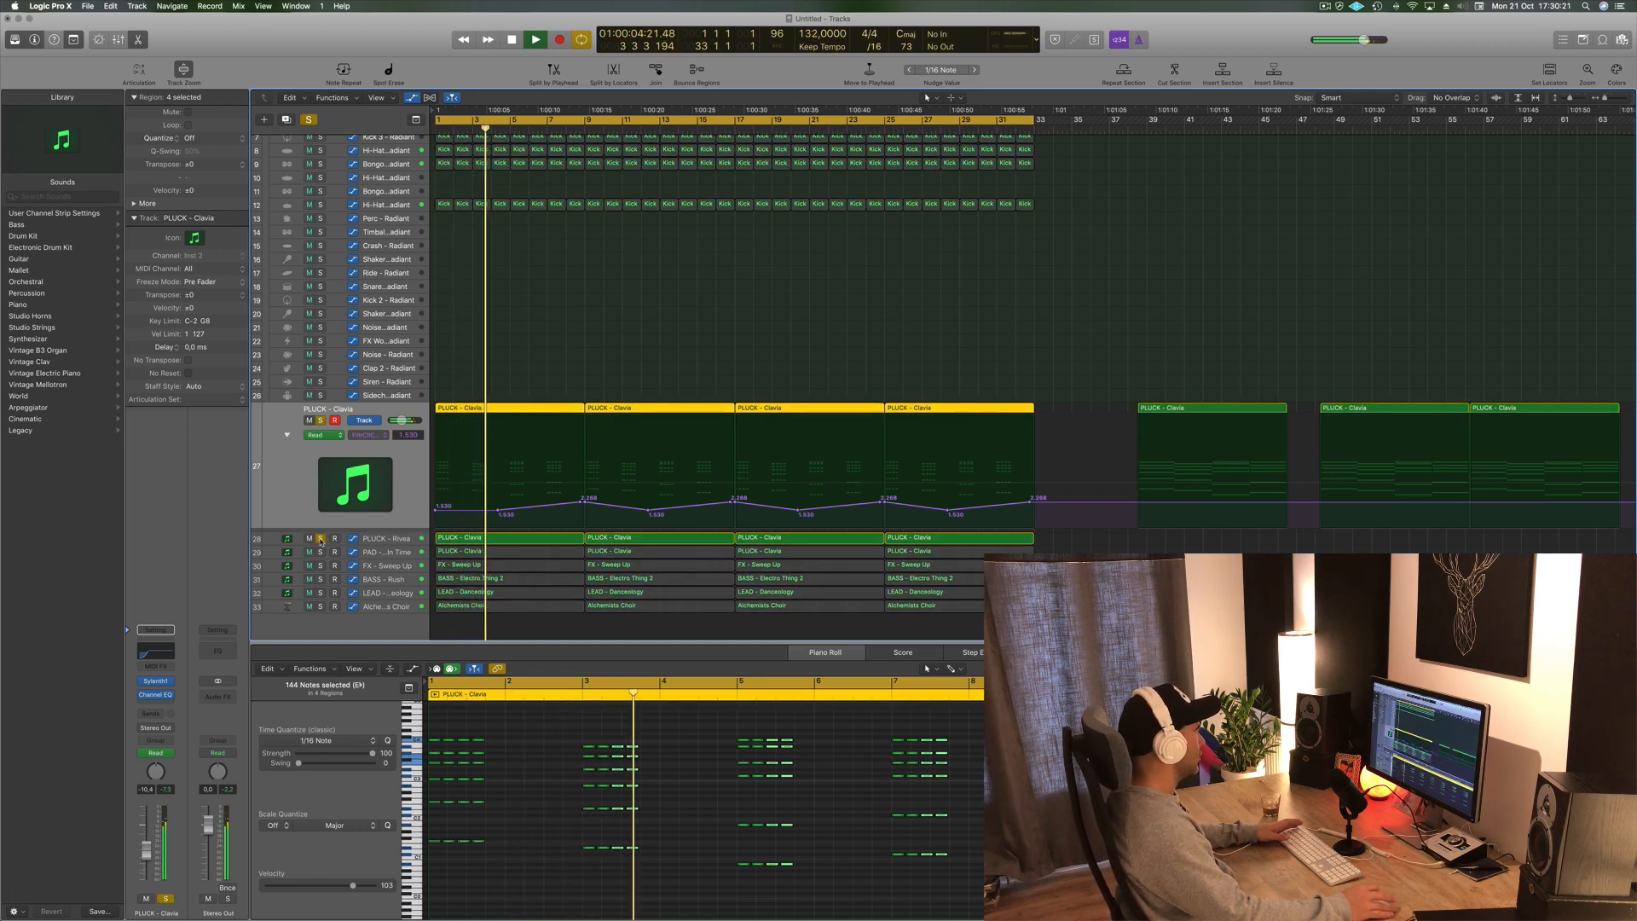
left_click(408, 539)
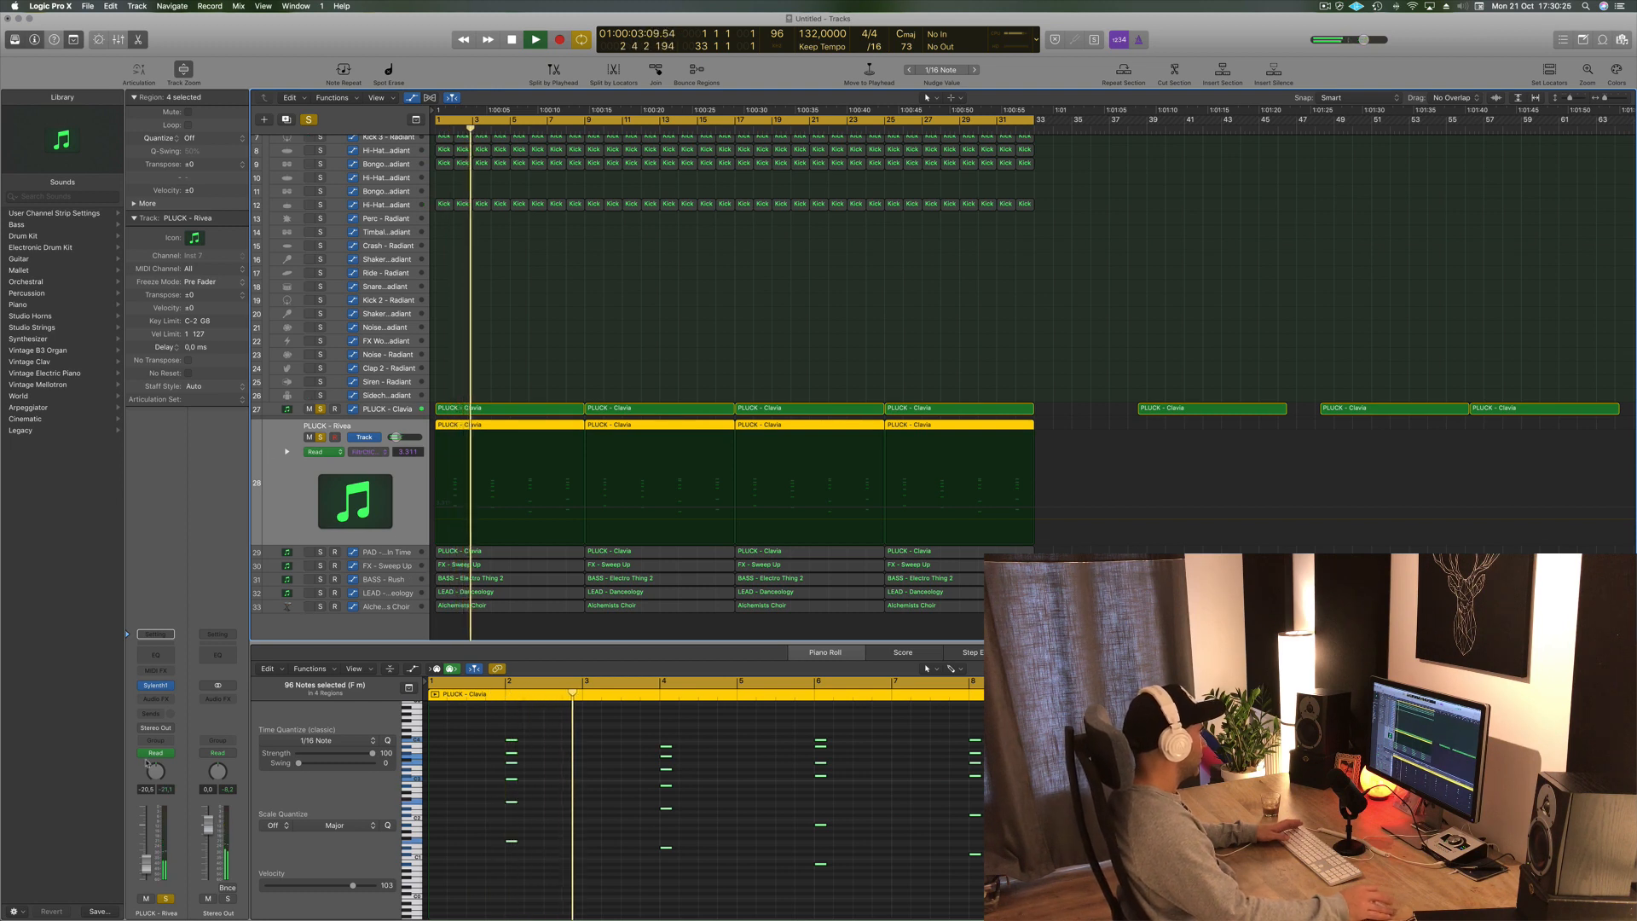
left_click(397, 554)
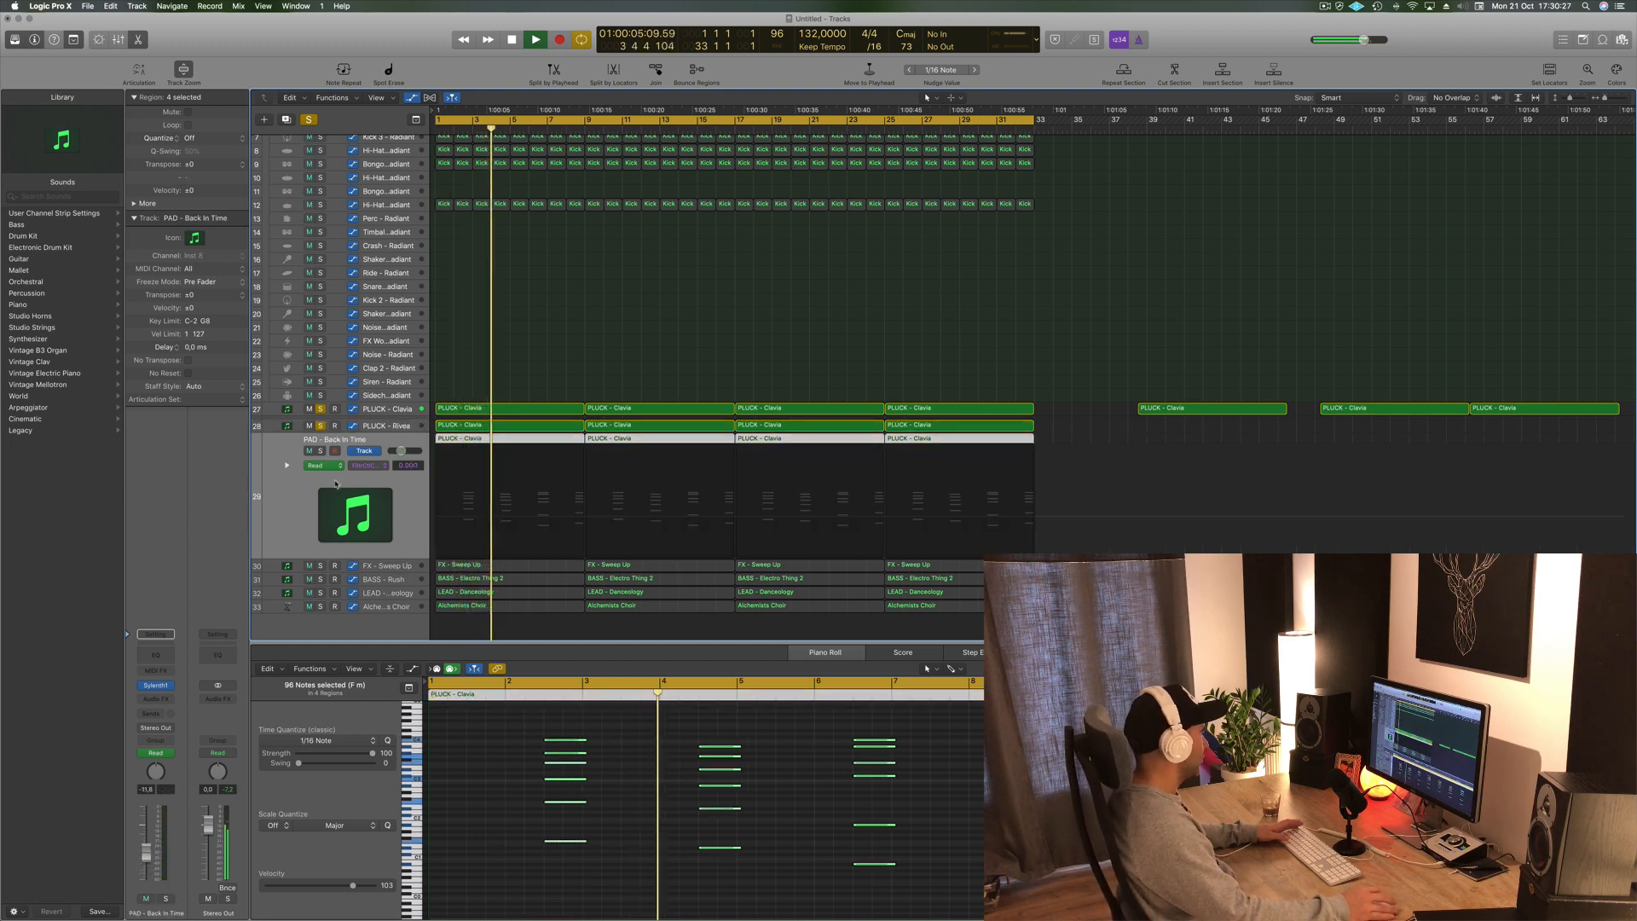
key("space")
key("space")
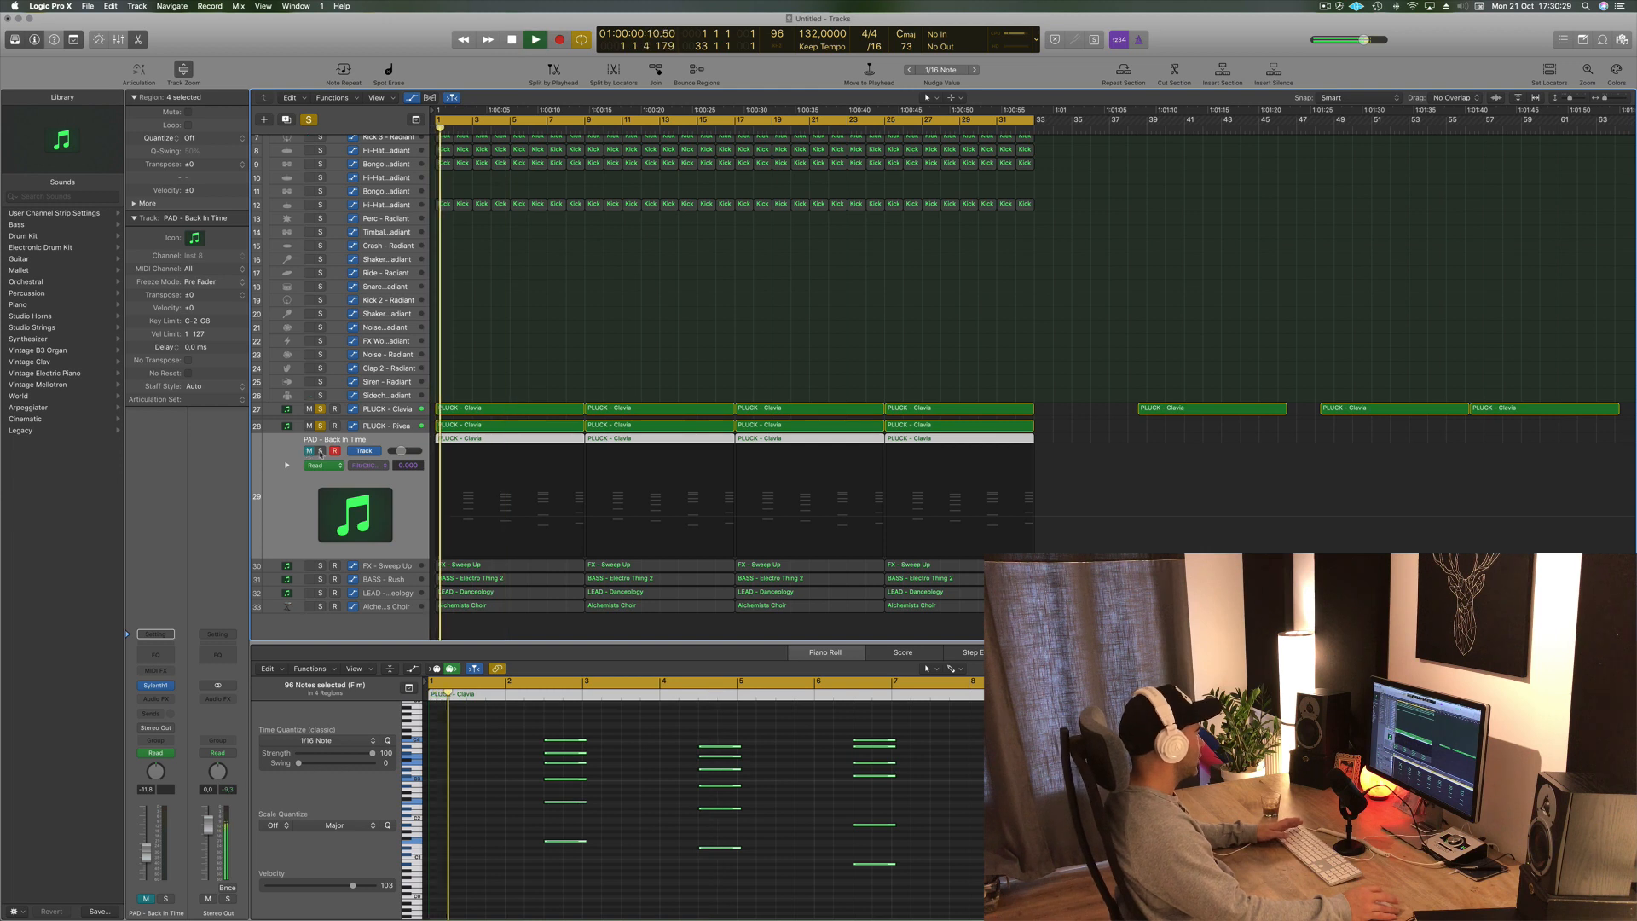
- Add the PAD, FX - Sweep Up, BASS - Rush and Kick 1 tracks to the solo while listening
left_click(320, 451)
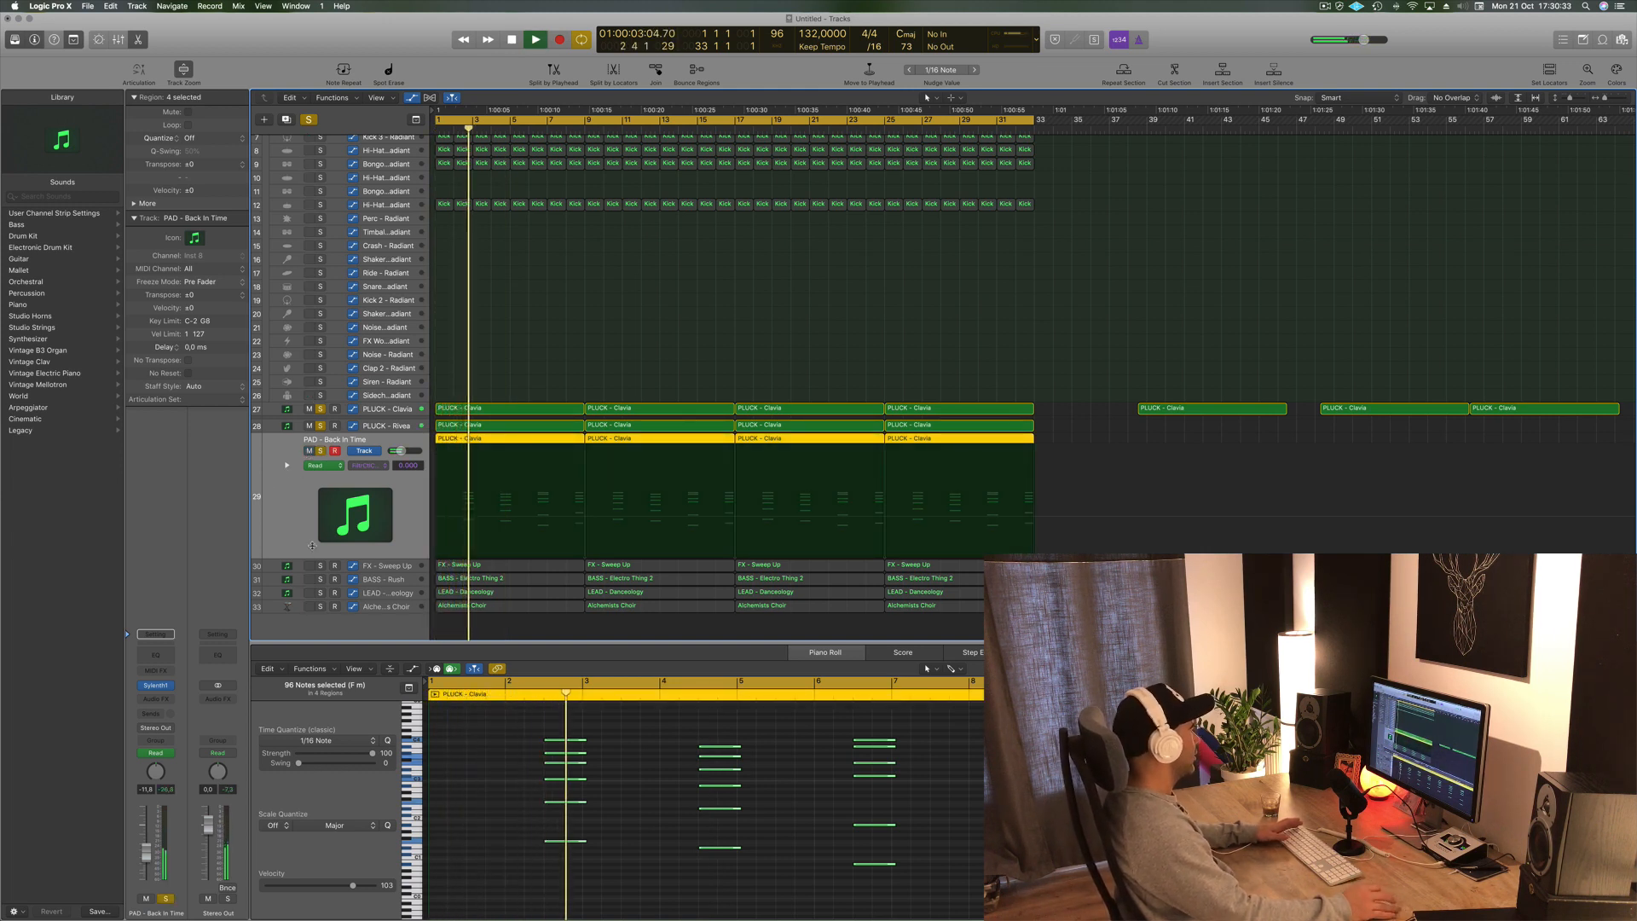
key("Down")
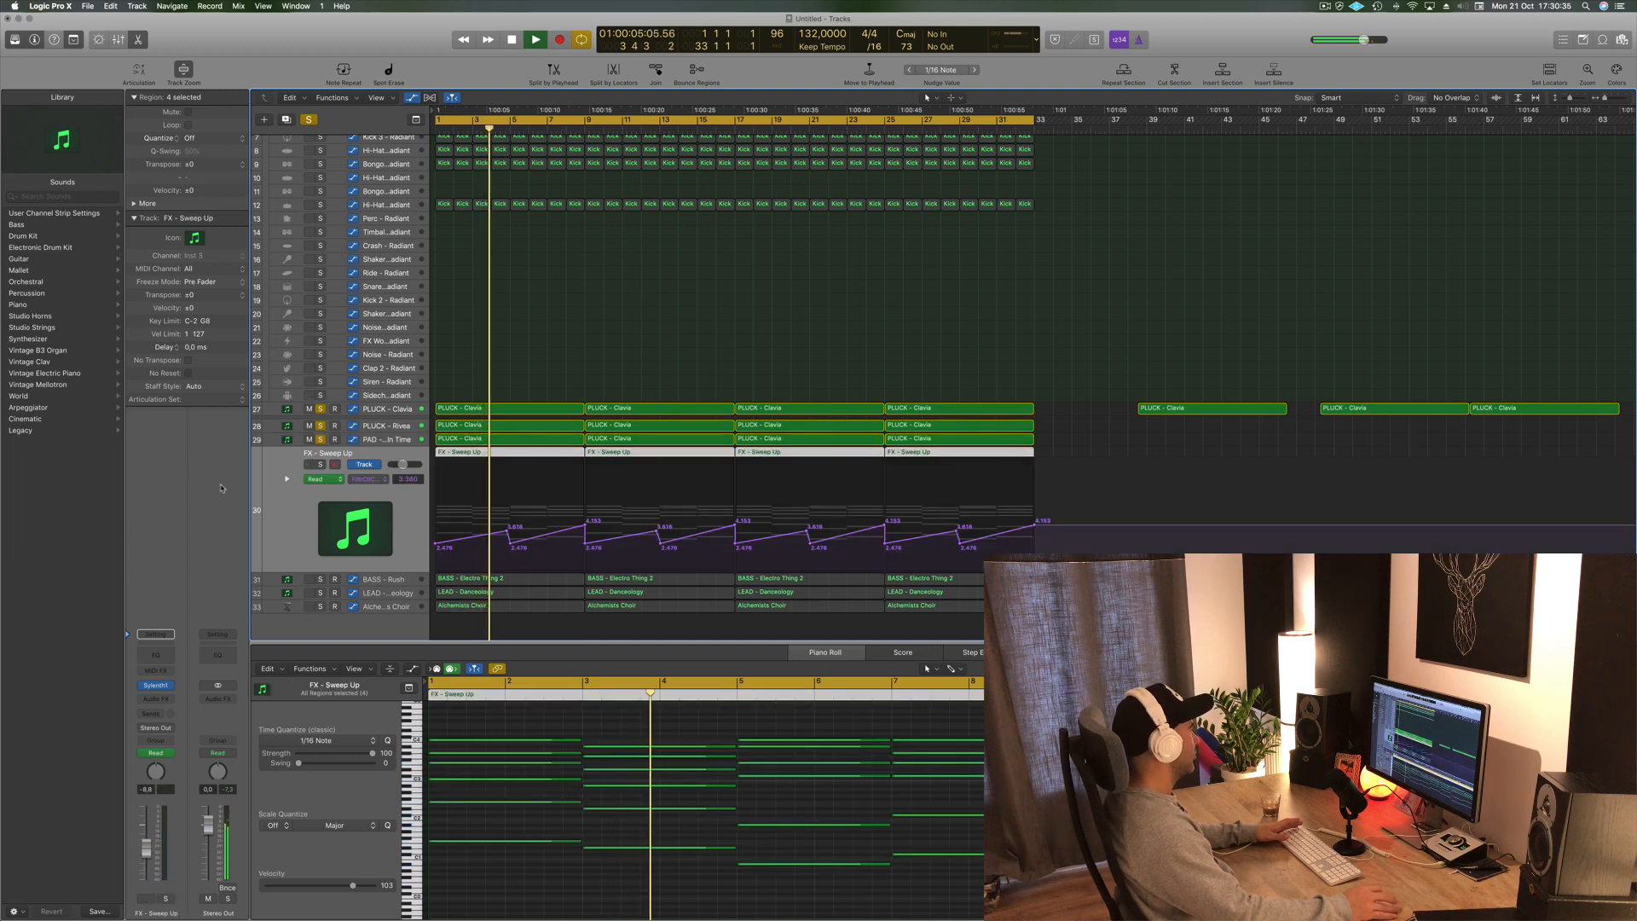
left_click(321, 465)
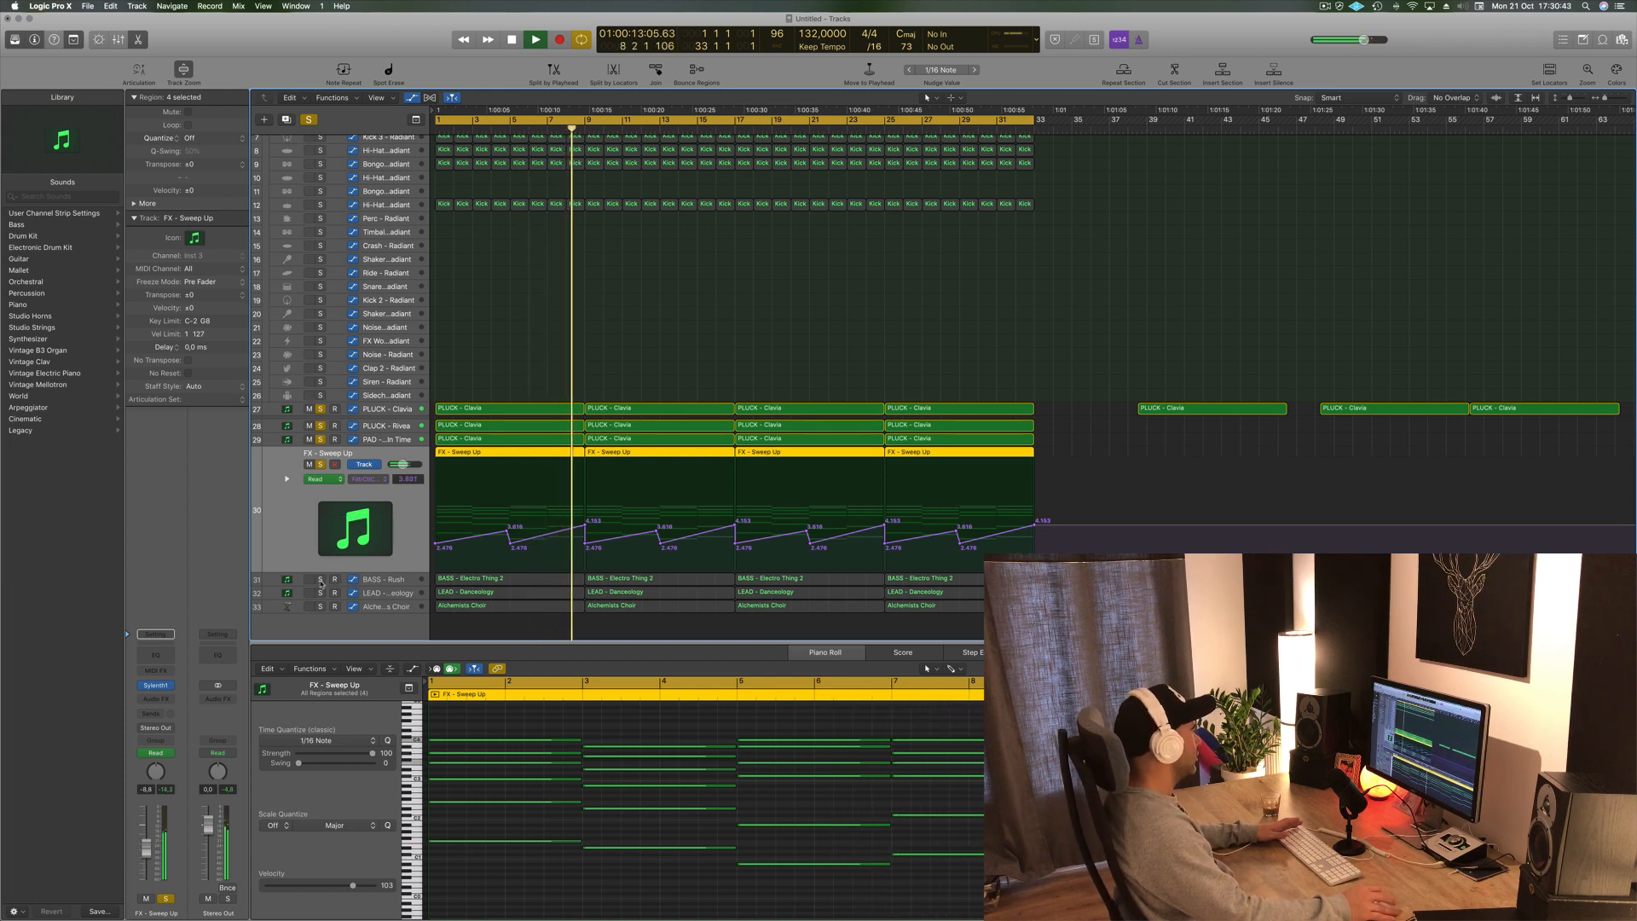
left_click(321, 580)
left_click(396, 580)
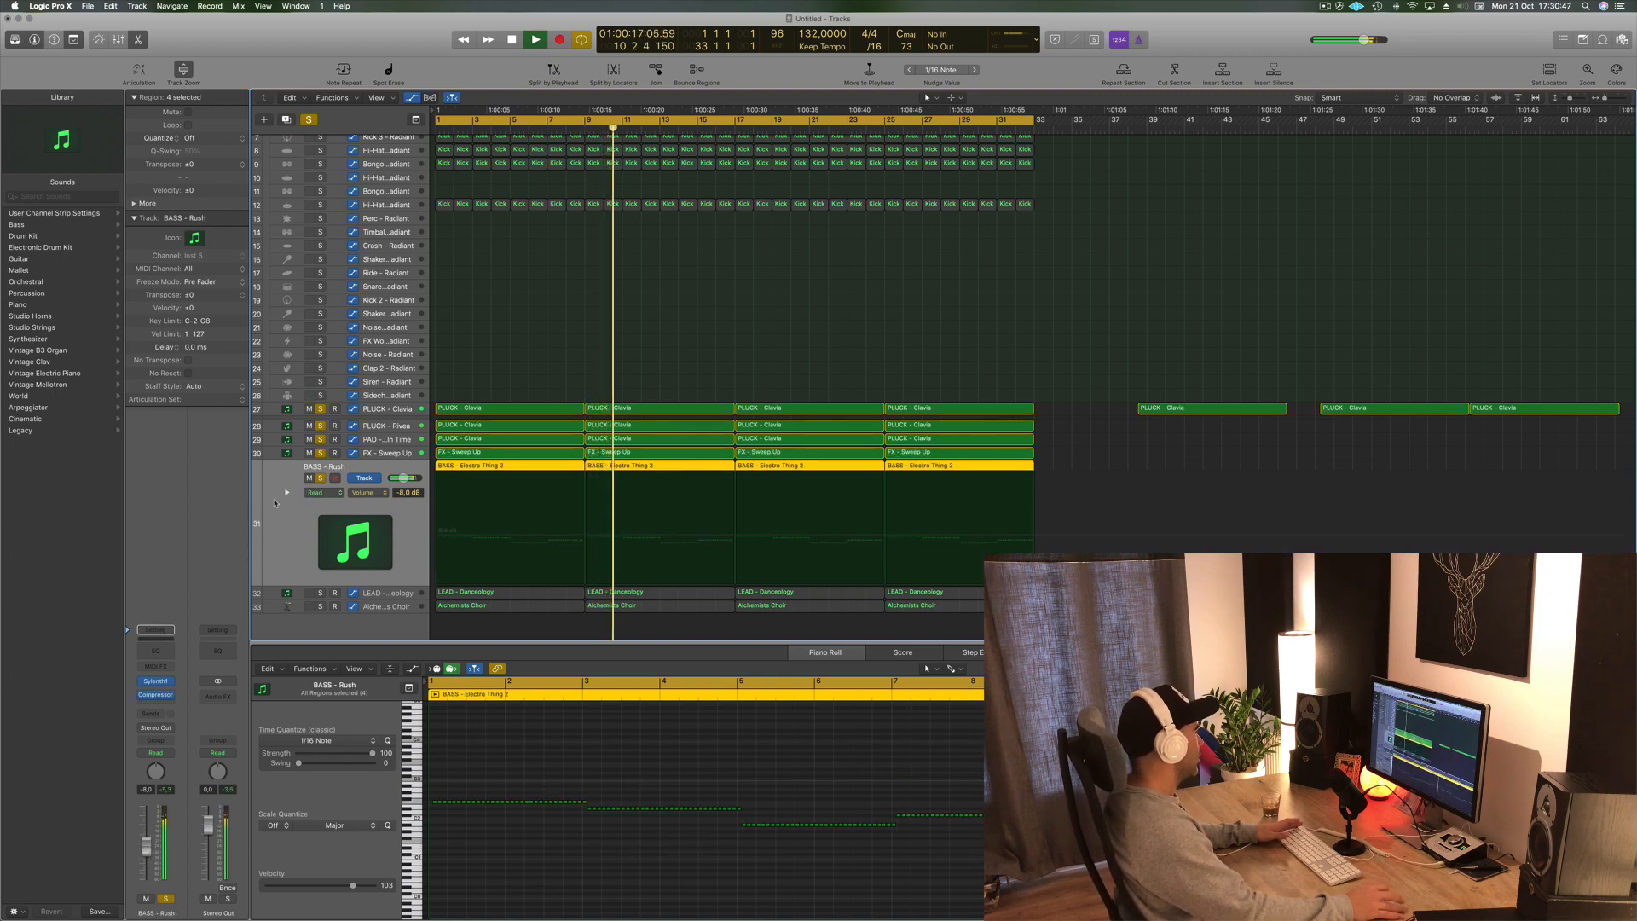
scroll(373, 228, "up", 3)
scroll(373, 228, "down", 3)
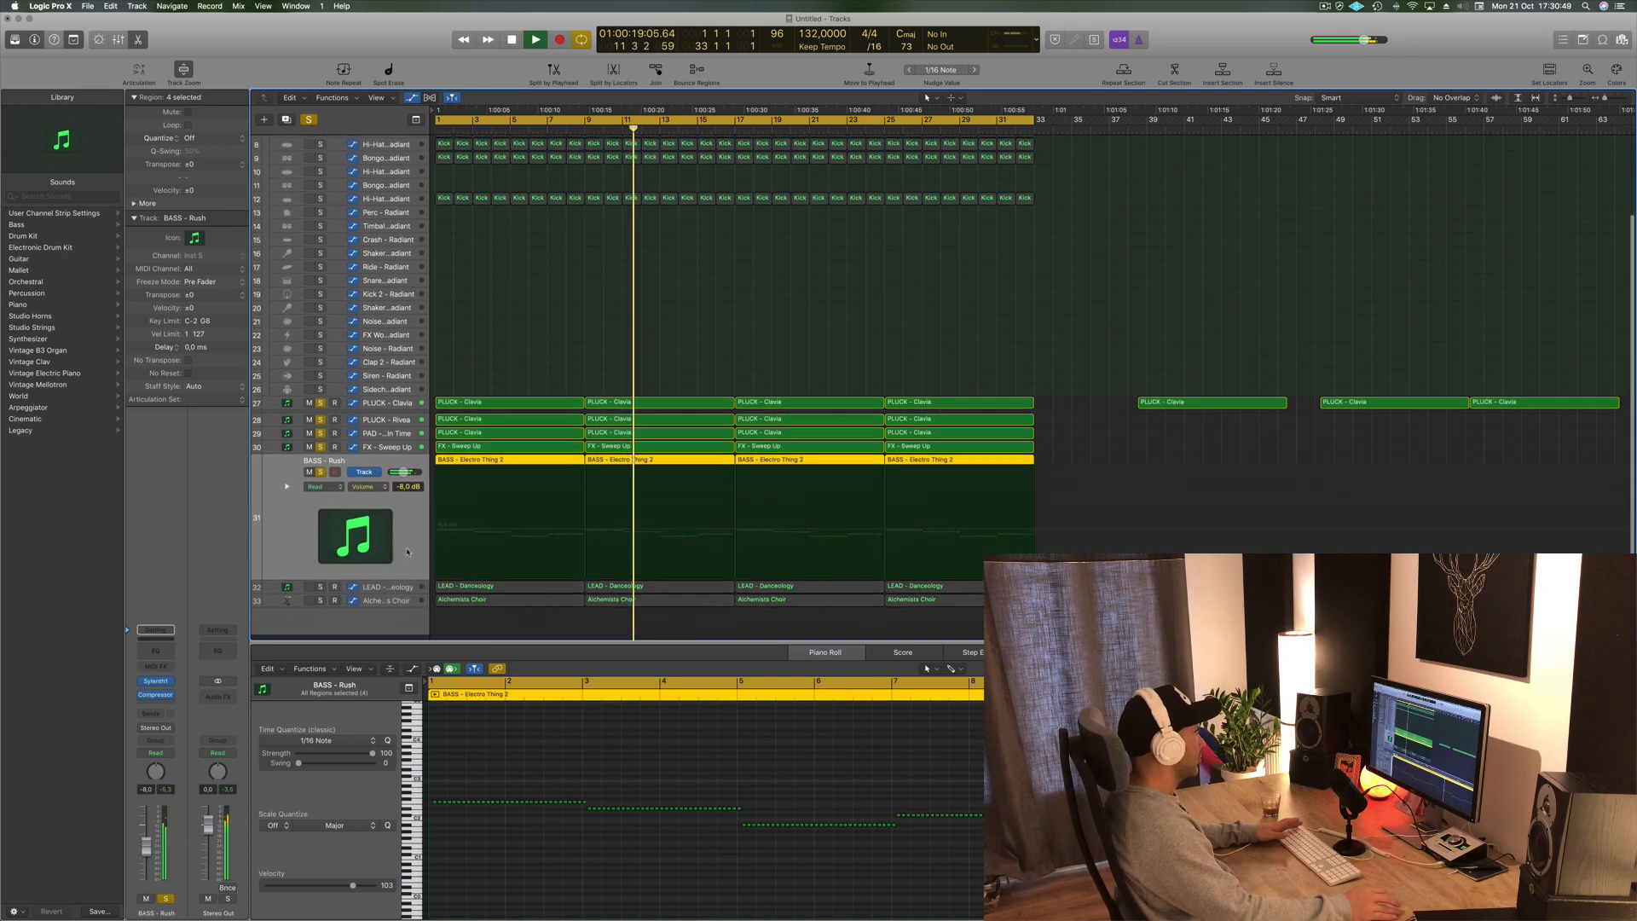
scroll(377, 183, "up", 3)
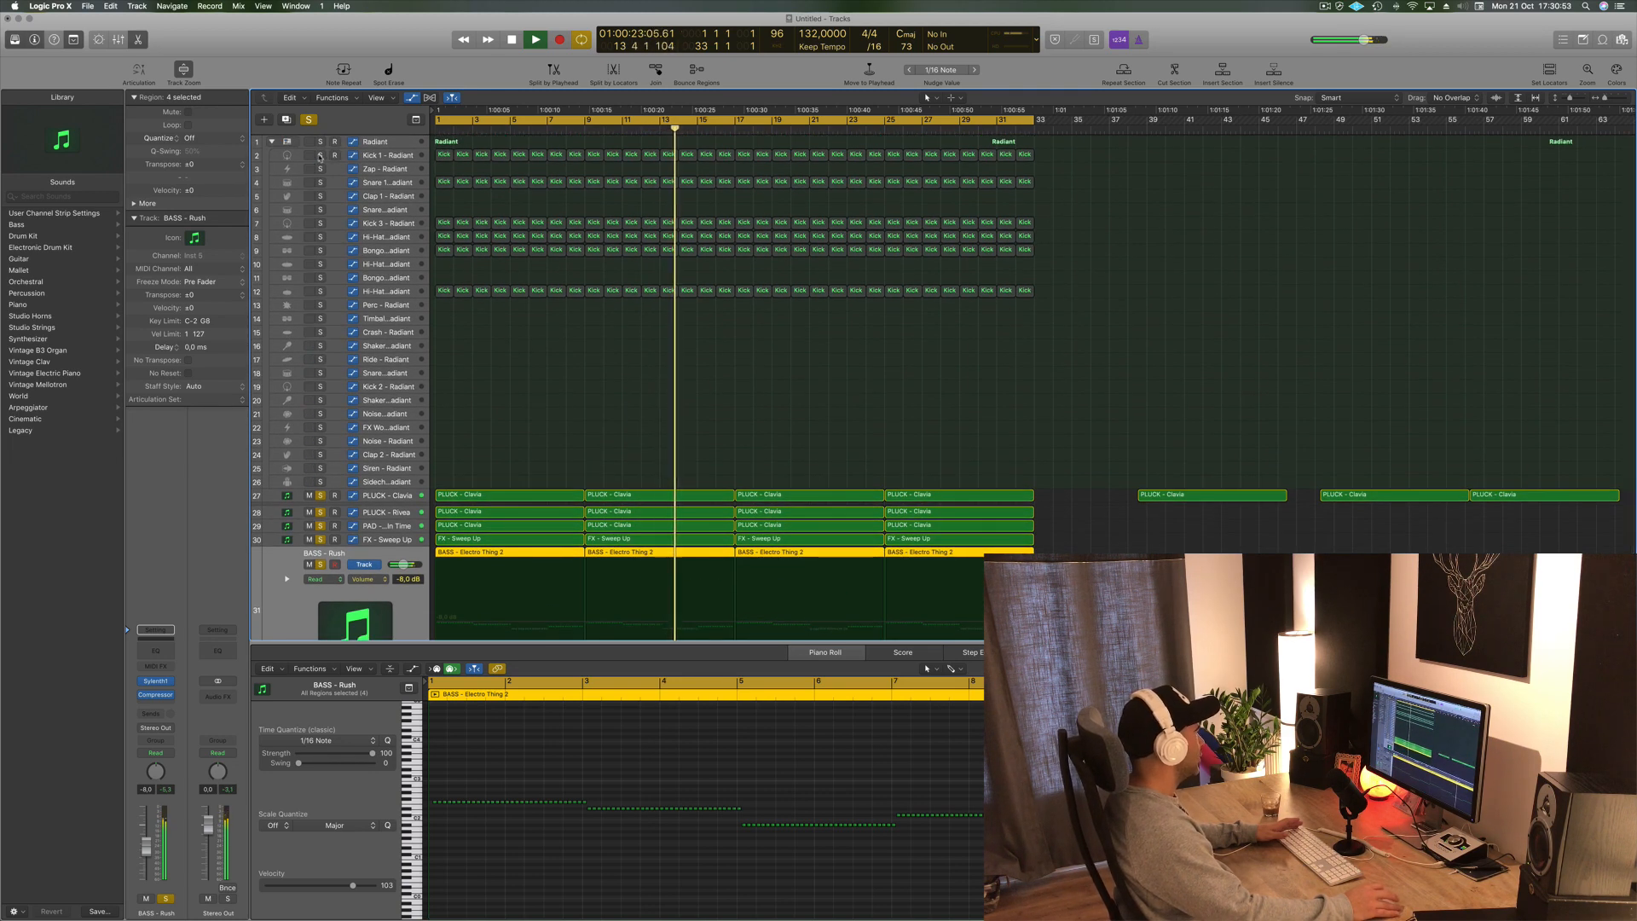
left_click(320, 155)
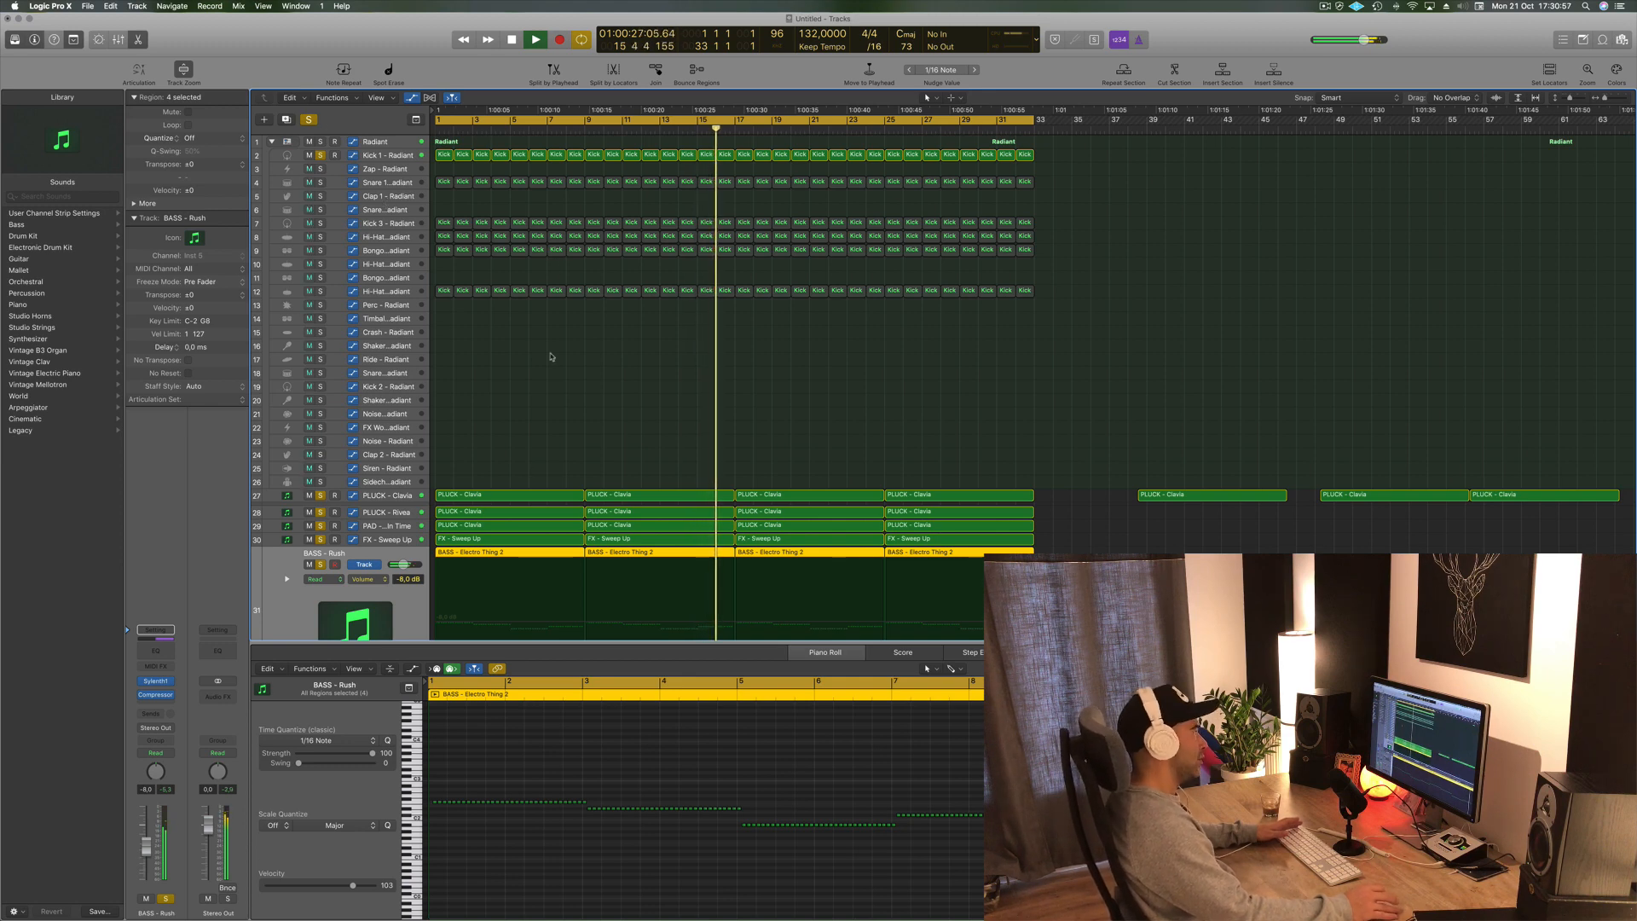
scroll(545, 358, "down", 3)
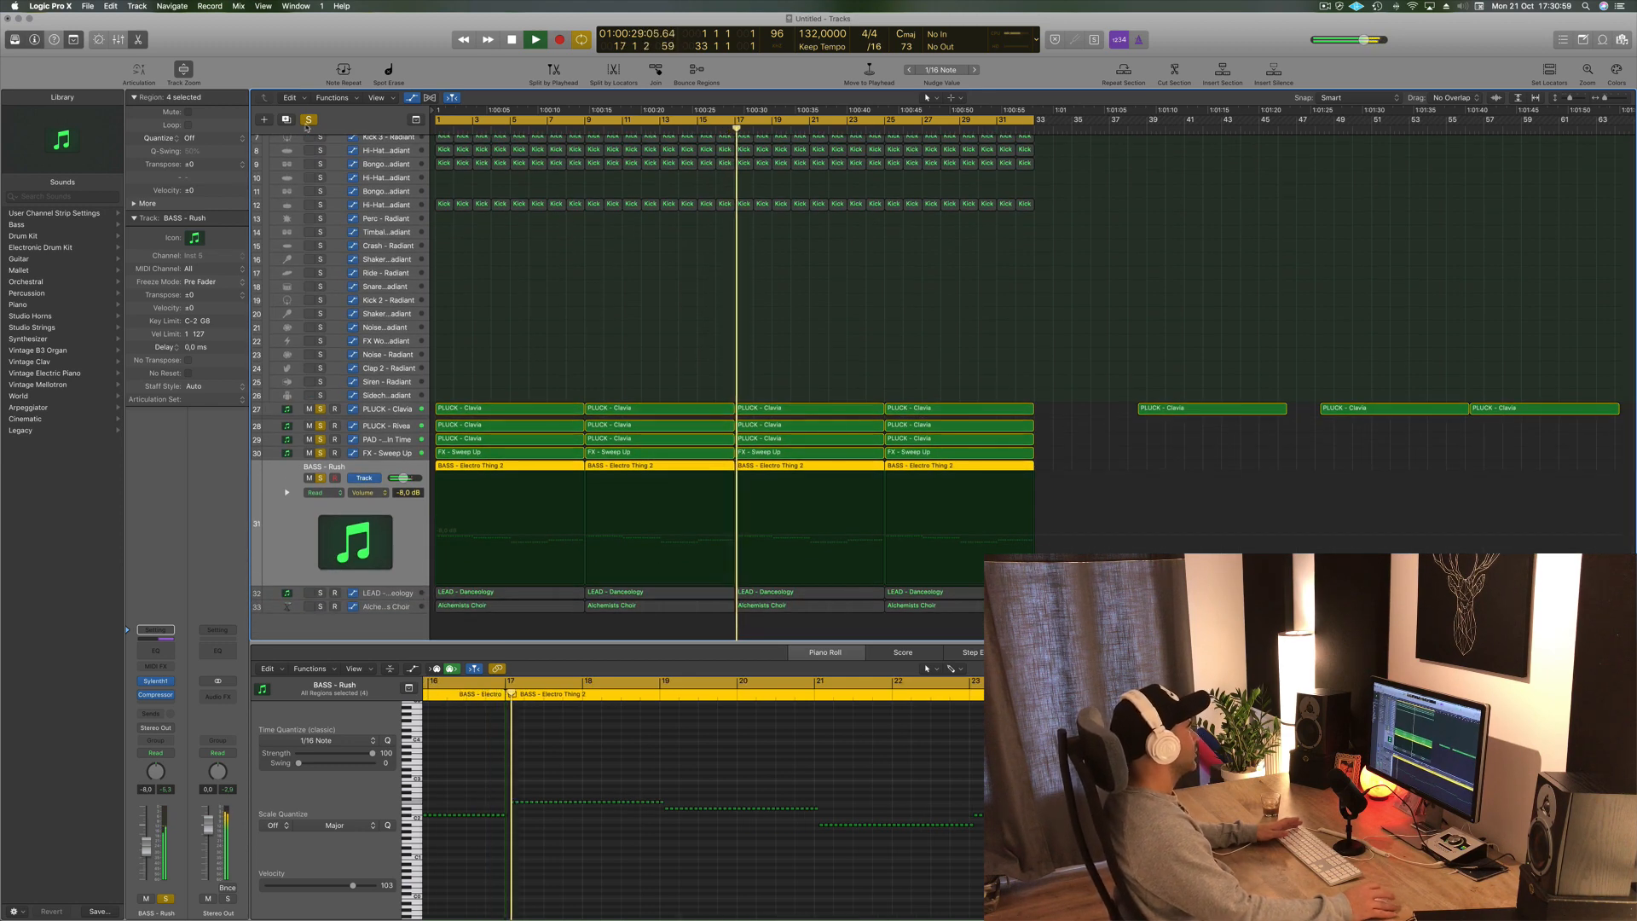
- Turn off soloing and play the beat from the start
left_click(308, 120)
key("Return")
key("space")
scroll(676, 358, "up", 3)
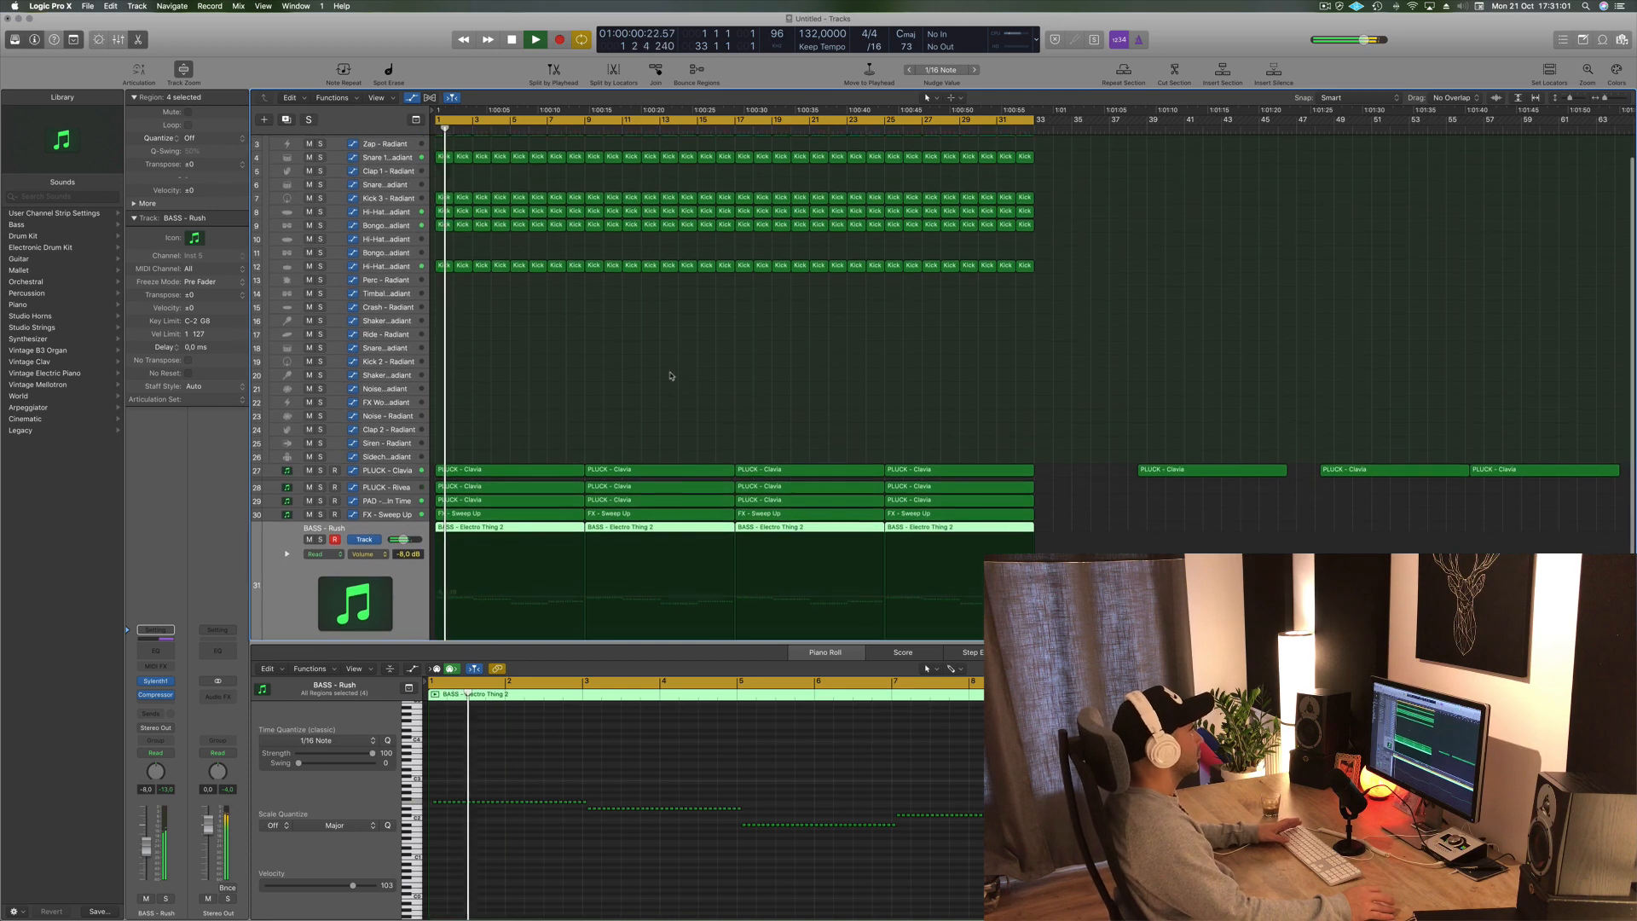
left_click(1326, 6)
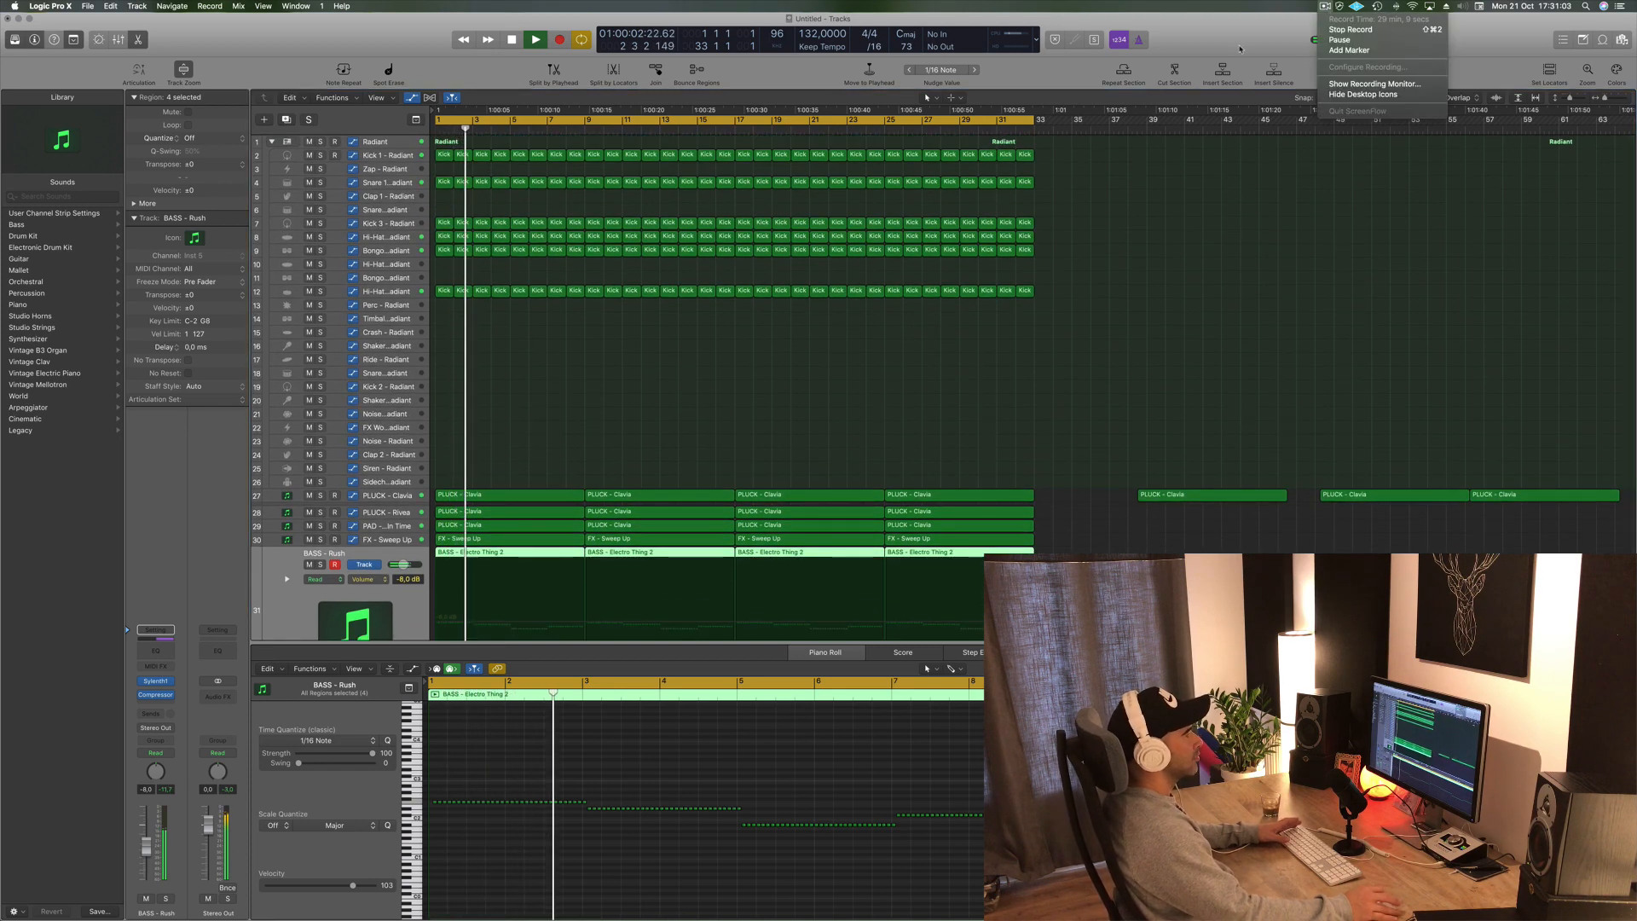
left_click(1326, 7)
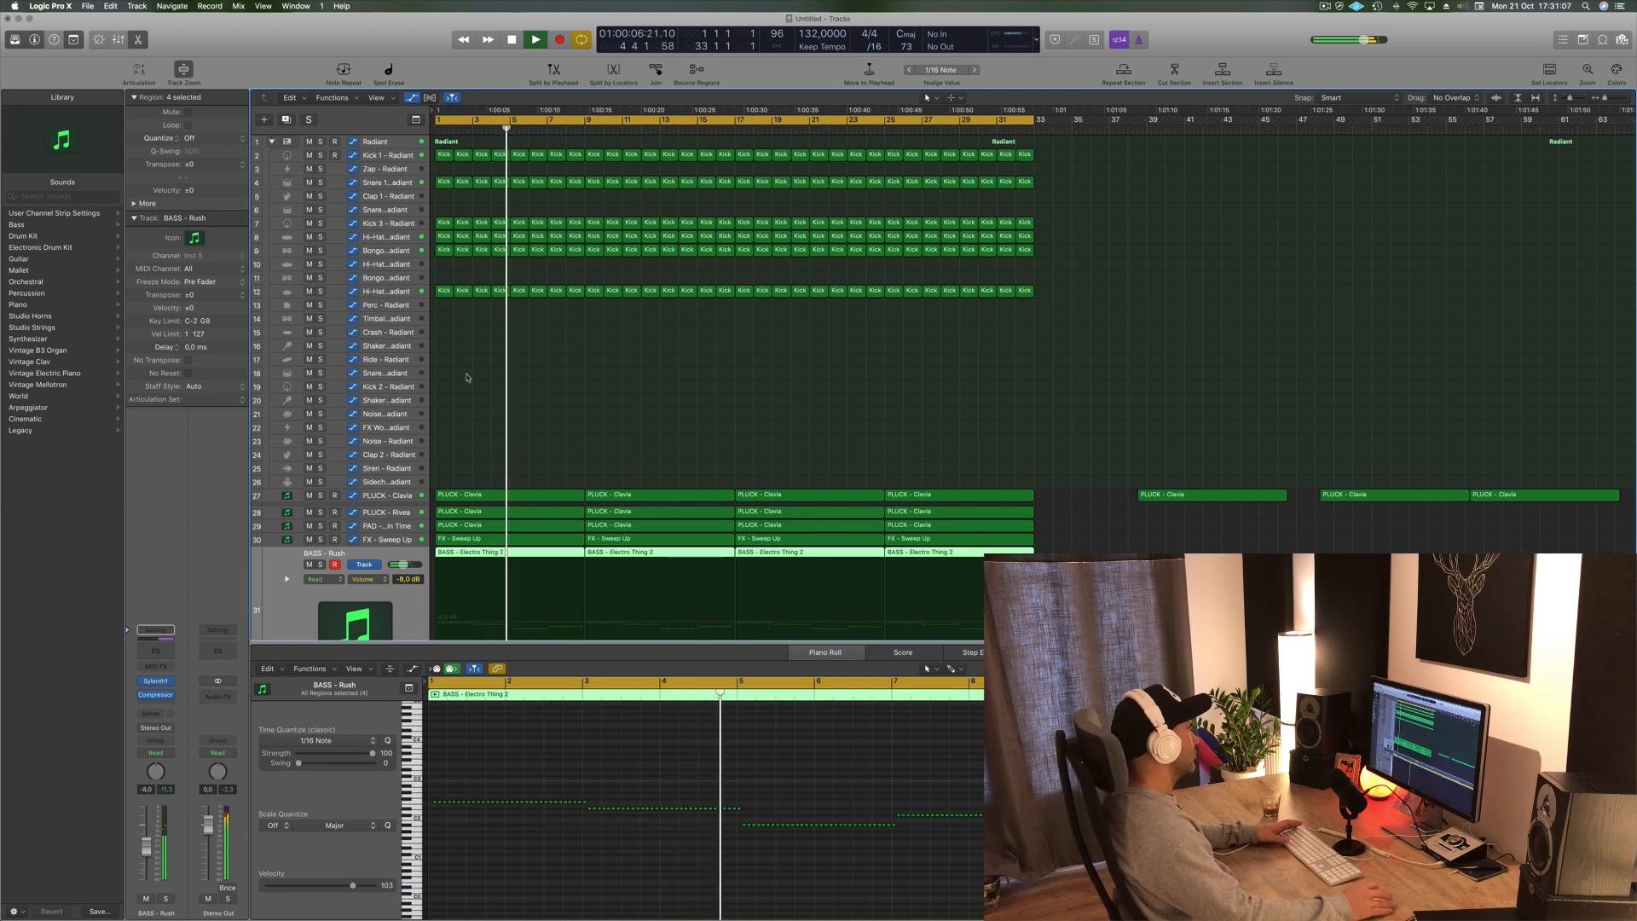
- Copy the Kick 1 - Radiant MIDI region onto the Shaker 2 - Radiant track and zoom in on its notes
left_click(450, 312)
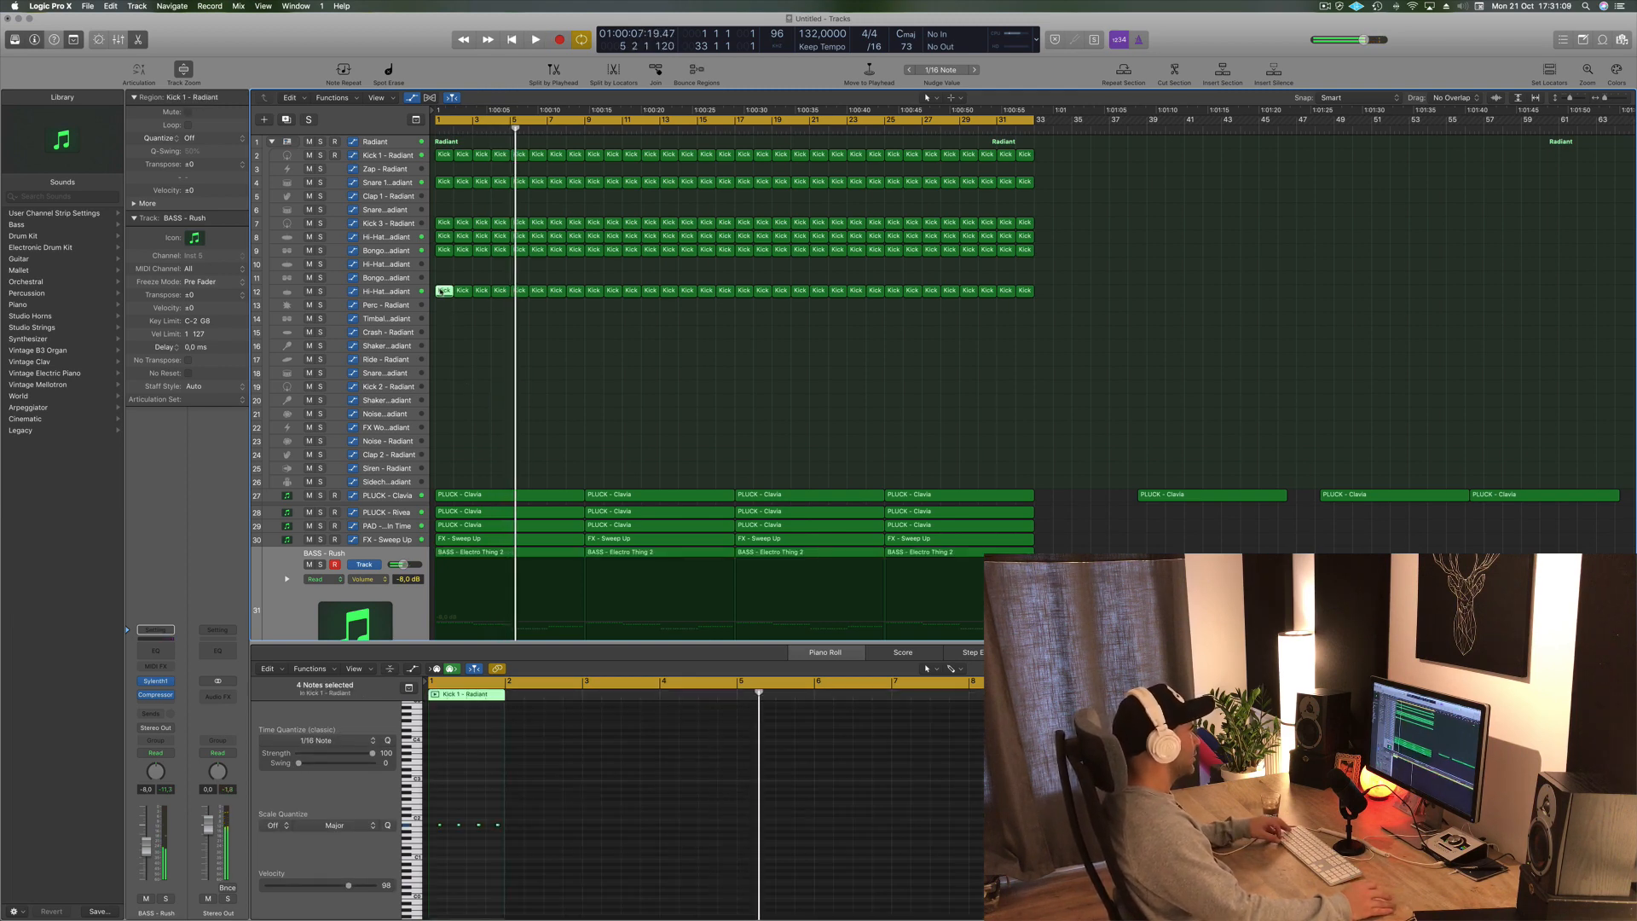
left_click_drag(441, 290, 442, 346)
left_click_drag(520, 777, 437, 838)
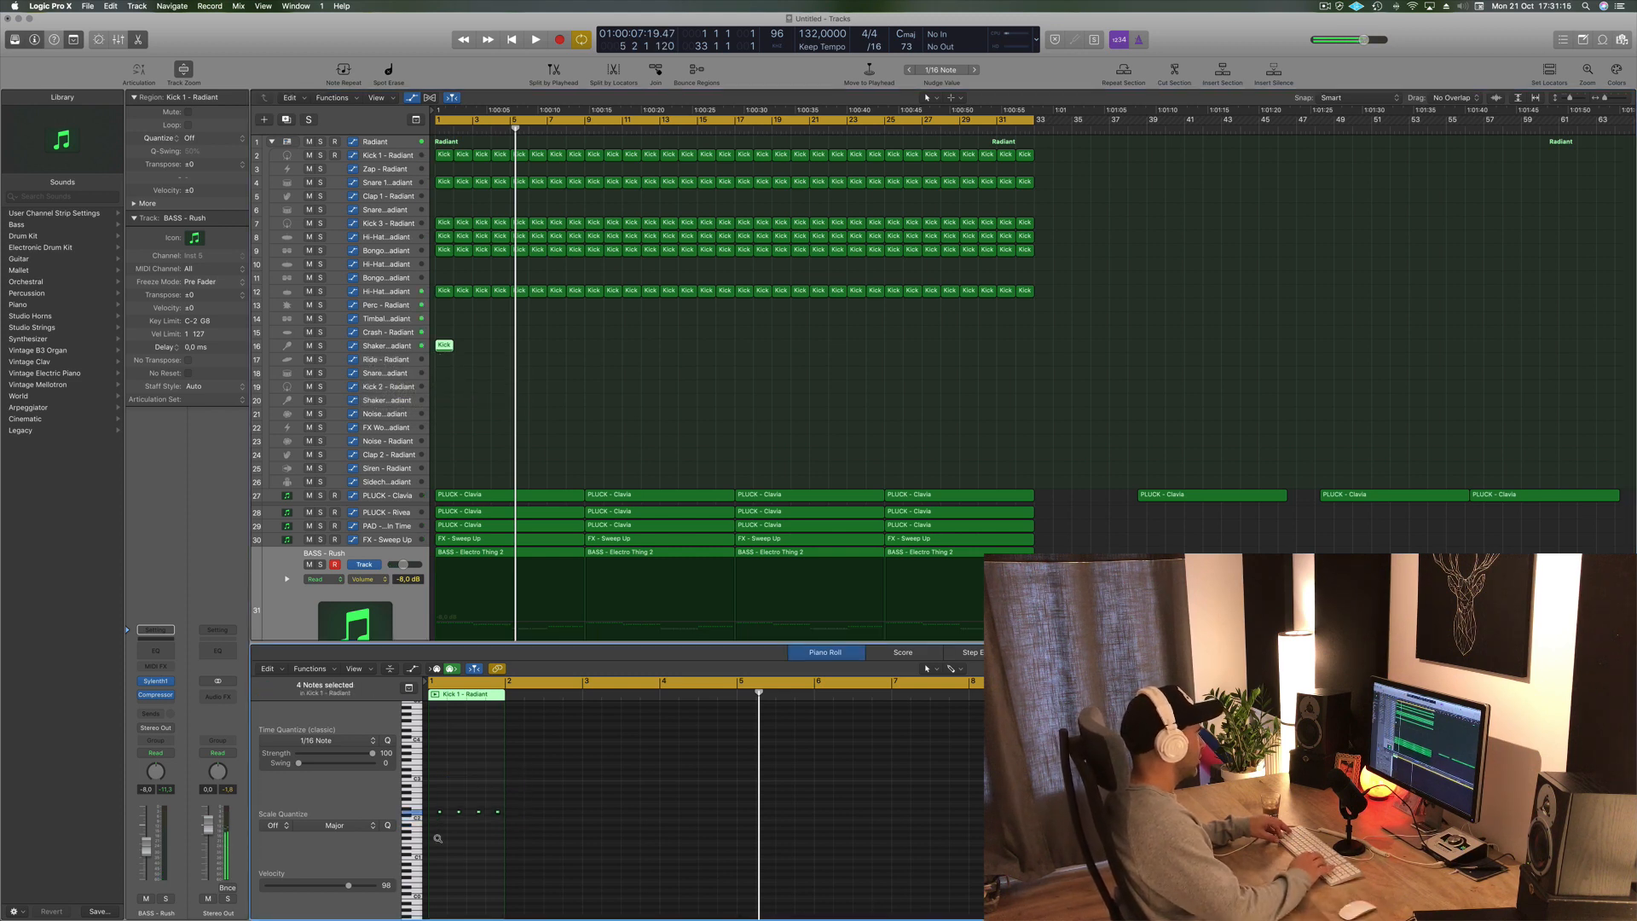
key("z")
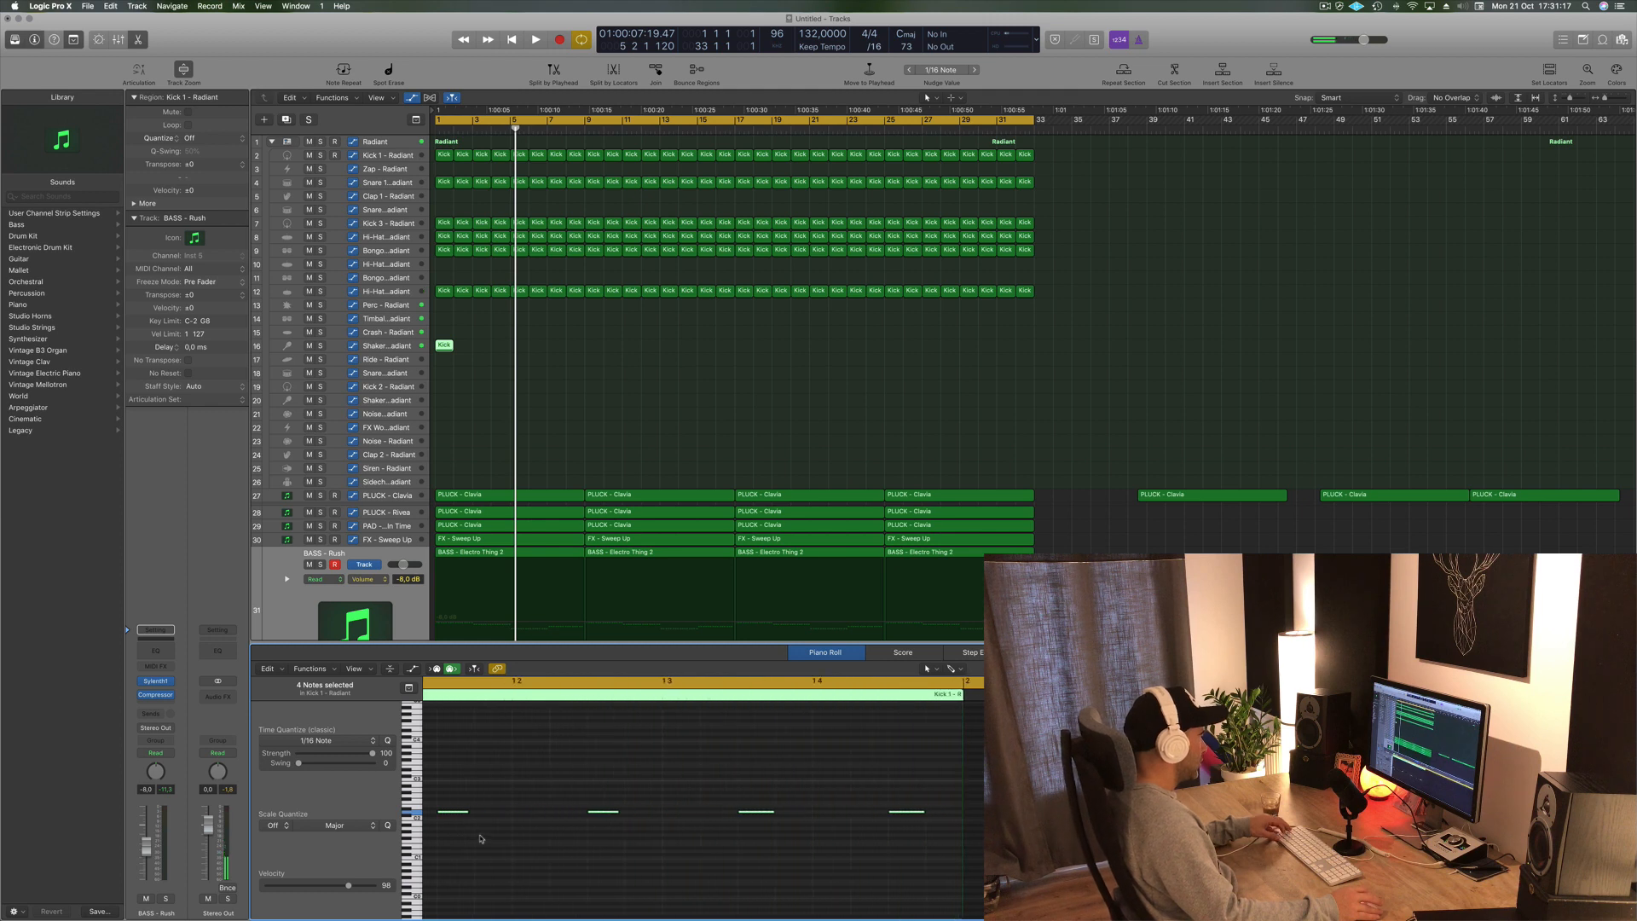
mouse_move(507, 815)
left_mouse_down()
mouse_move(440, 817)
mouse_move(509, 816)
left_mouse_up()
- Loop the copied kick region on the shaker track across the whole arrangement
key("space")
key("space")
scroll(603, 825, "down", 3)
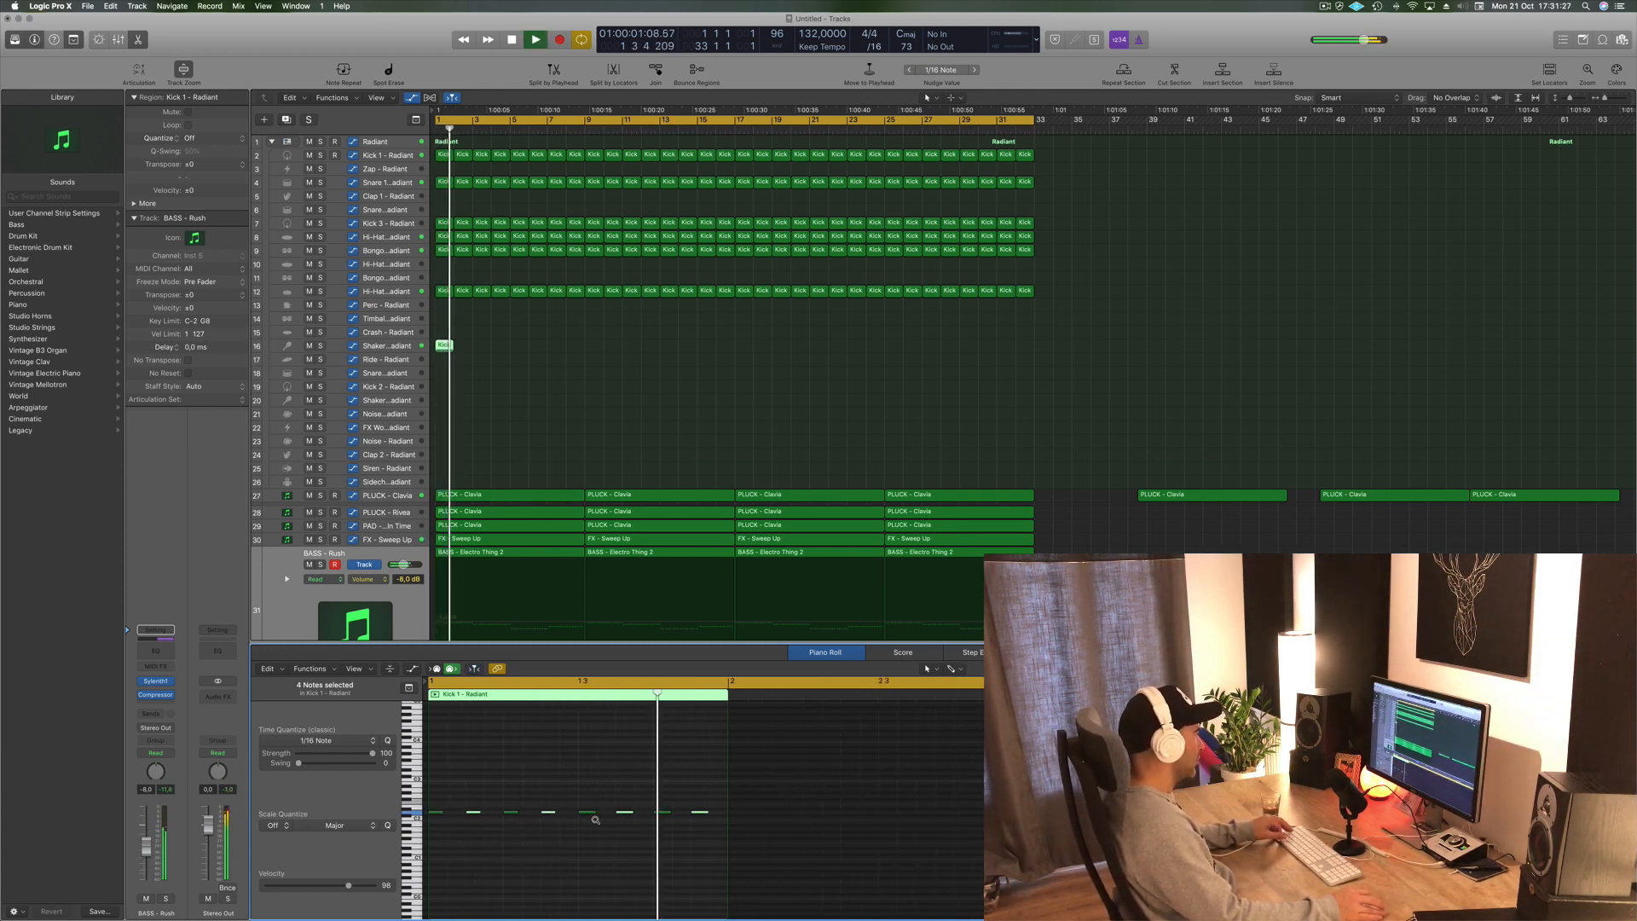
scroll(595, 819, "down", 3)
left_click_drag(444, 345, 530, 350)
mouse_move(596, 346)
left_mouse_down()
mouse_move(442, 351)
mouse_move(602, 351)
left_mouse_up()
left_click_drag(794, 340, 748, 349)
scroll(601, 418, "down", 4)
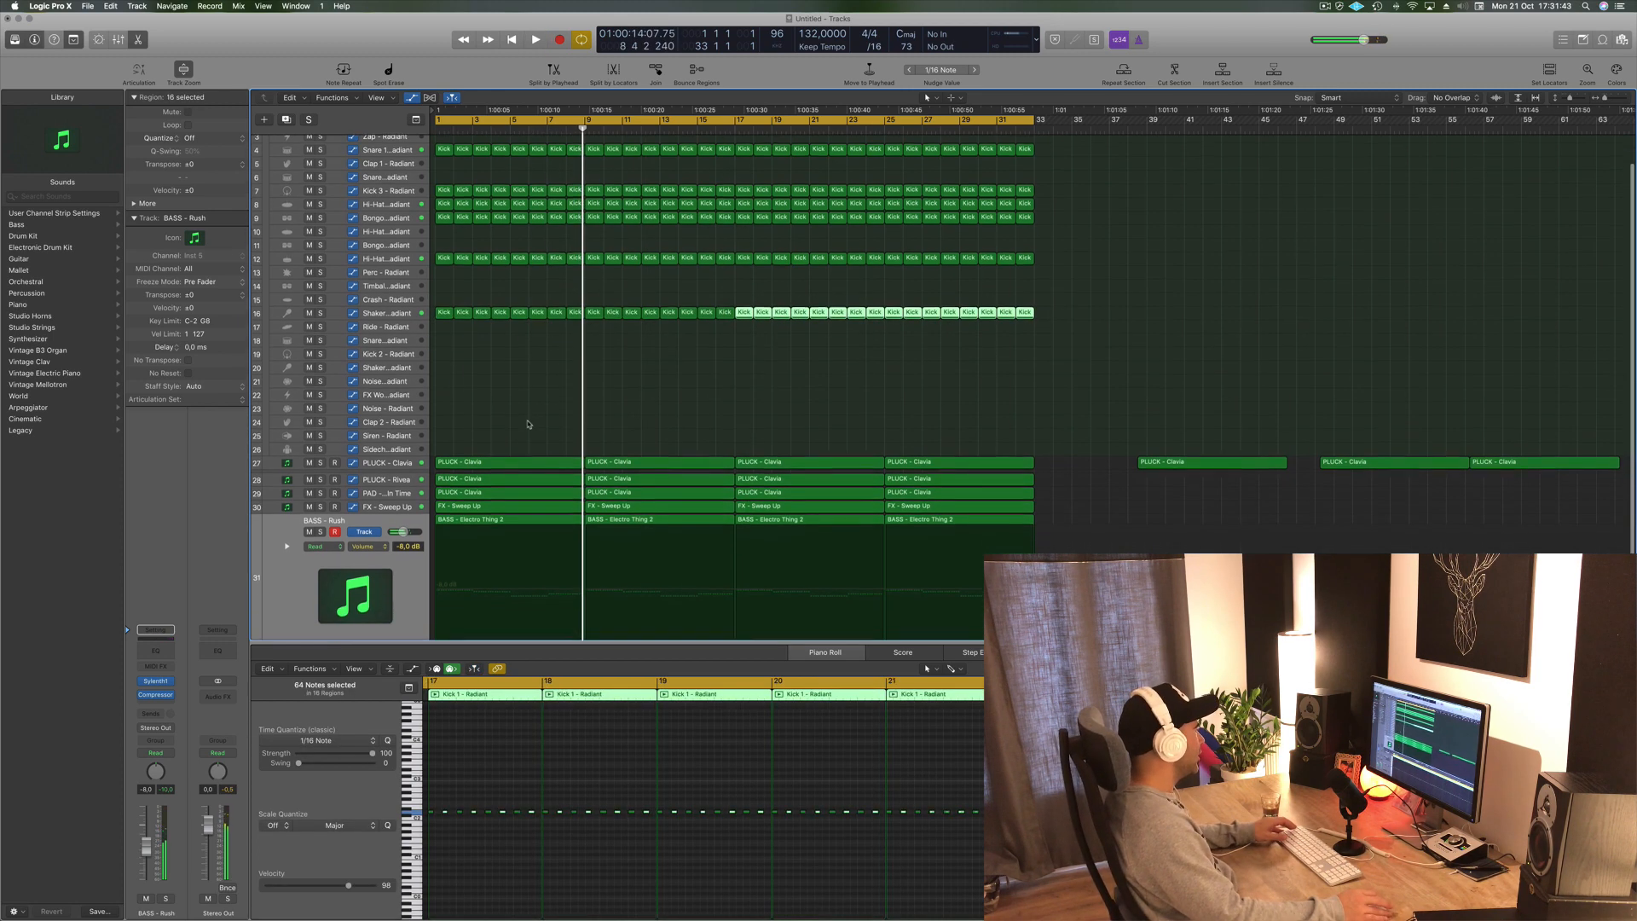
- Solo the Alchemists Choir track and play it from the start
left_click(380, 610)
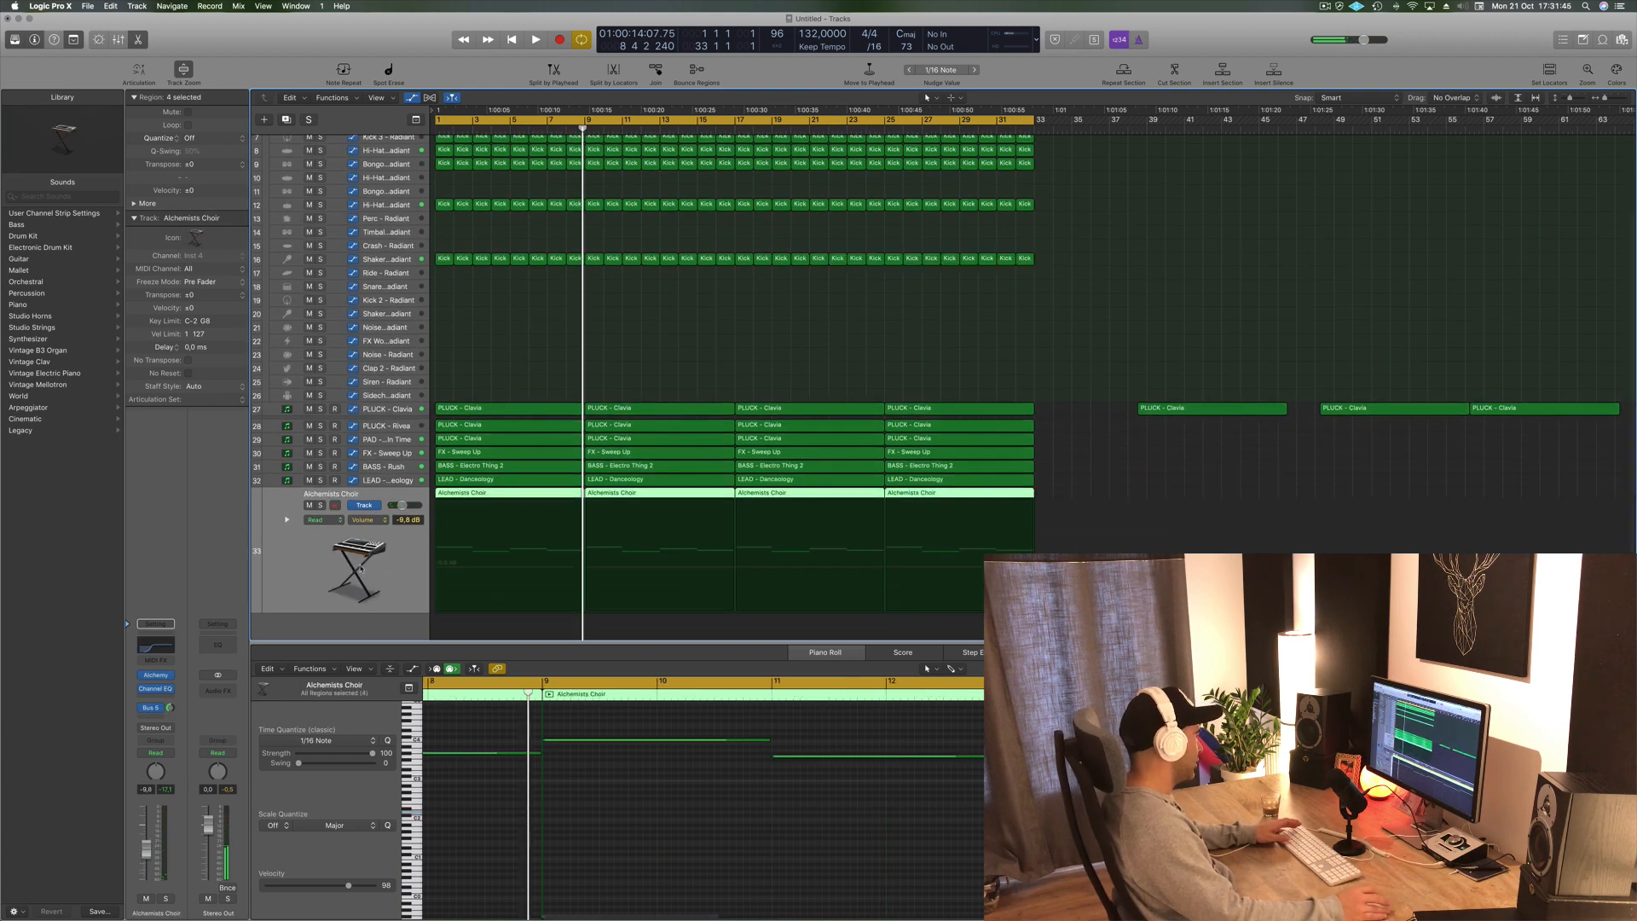
left_click(320, 506)
key("Return")
key("space")
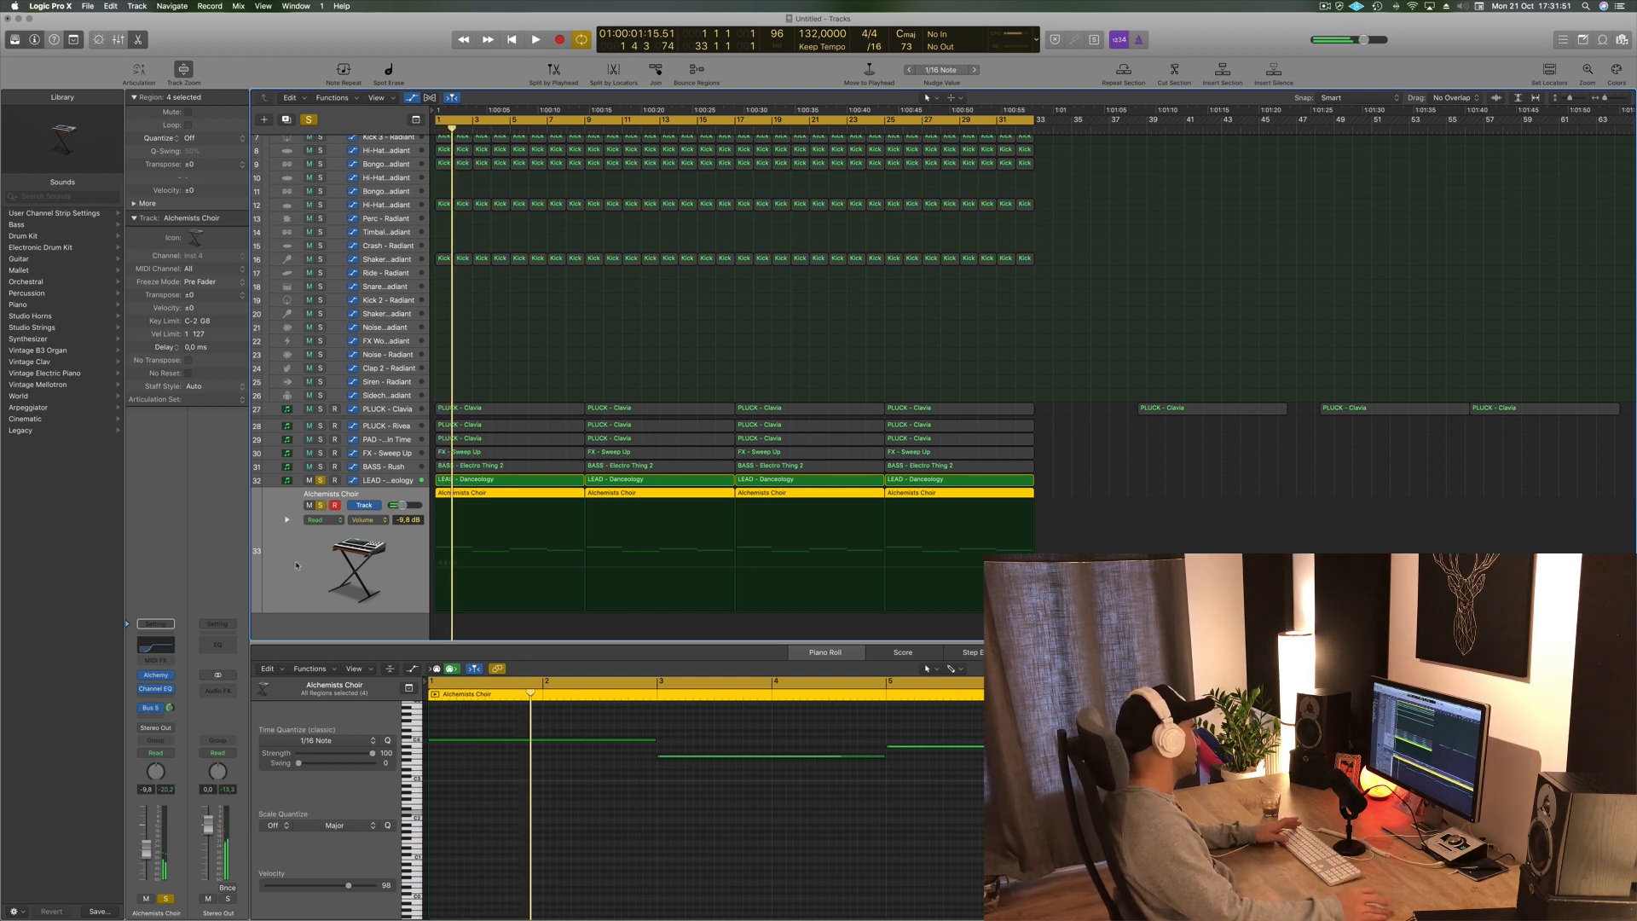
- Open the LEAD - Danceology Channel EQ to compare its low cut while playing
left_click(386, 481)
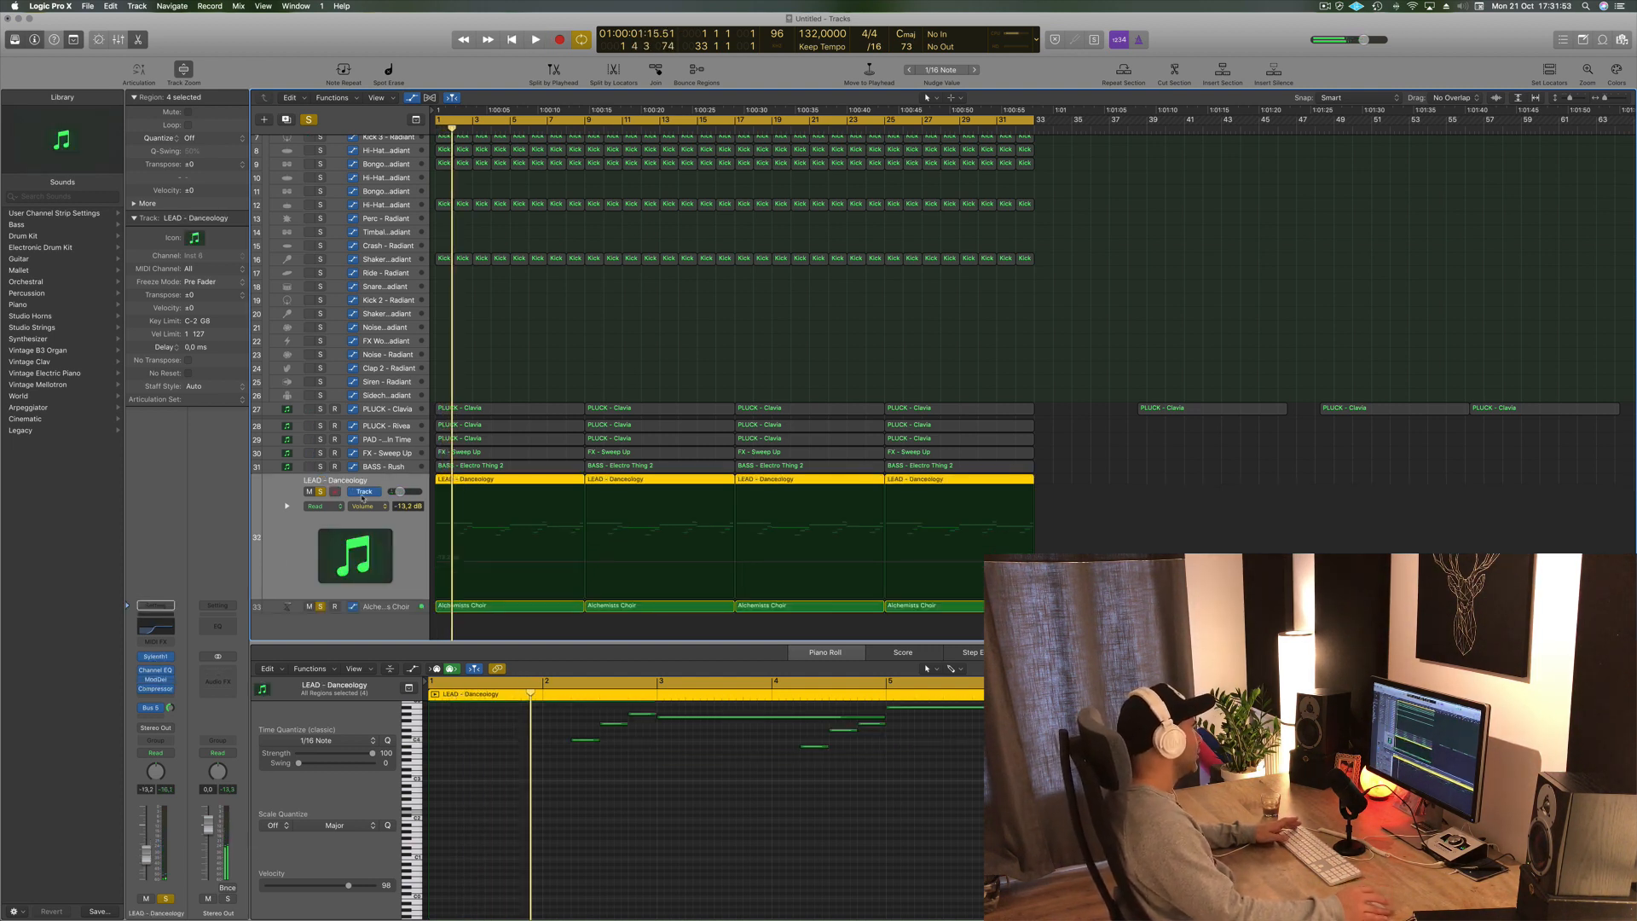
left_click(159, 629)
key("space")
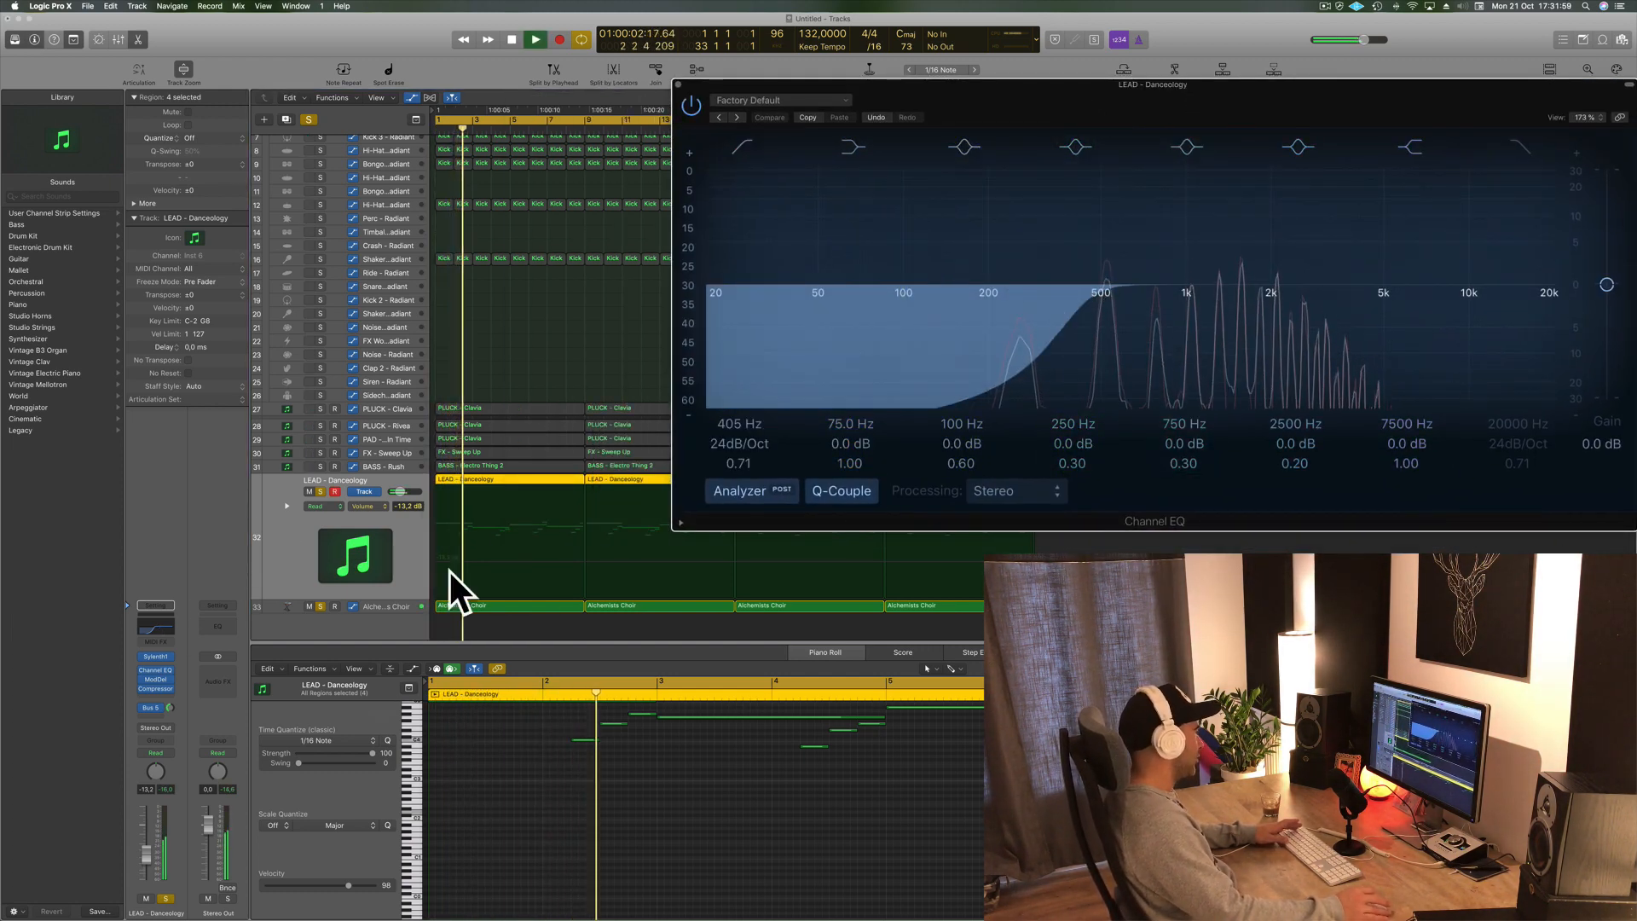
- Raise the Alchemists Choir Channel EQ low cut to about 910 Hz, close it, and adjust the choir's volume fader
left_click(390, 610)
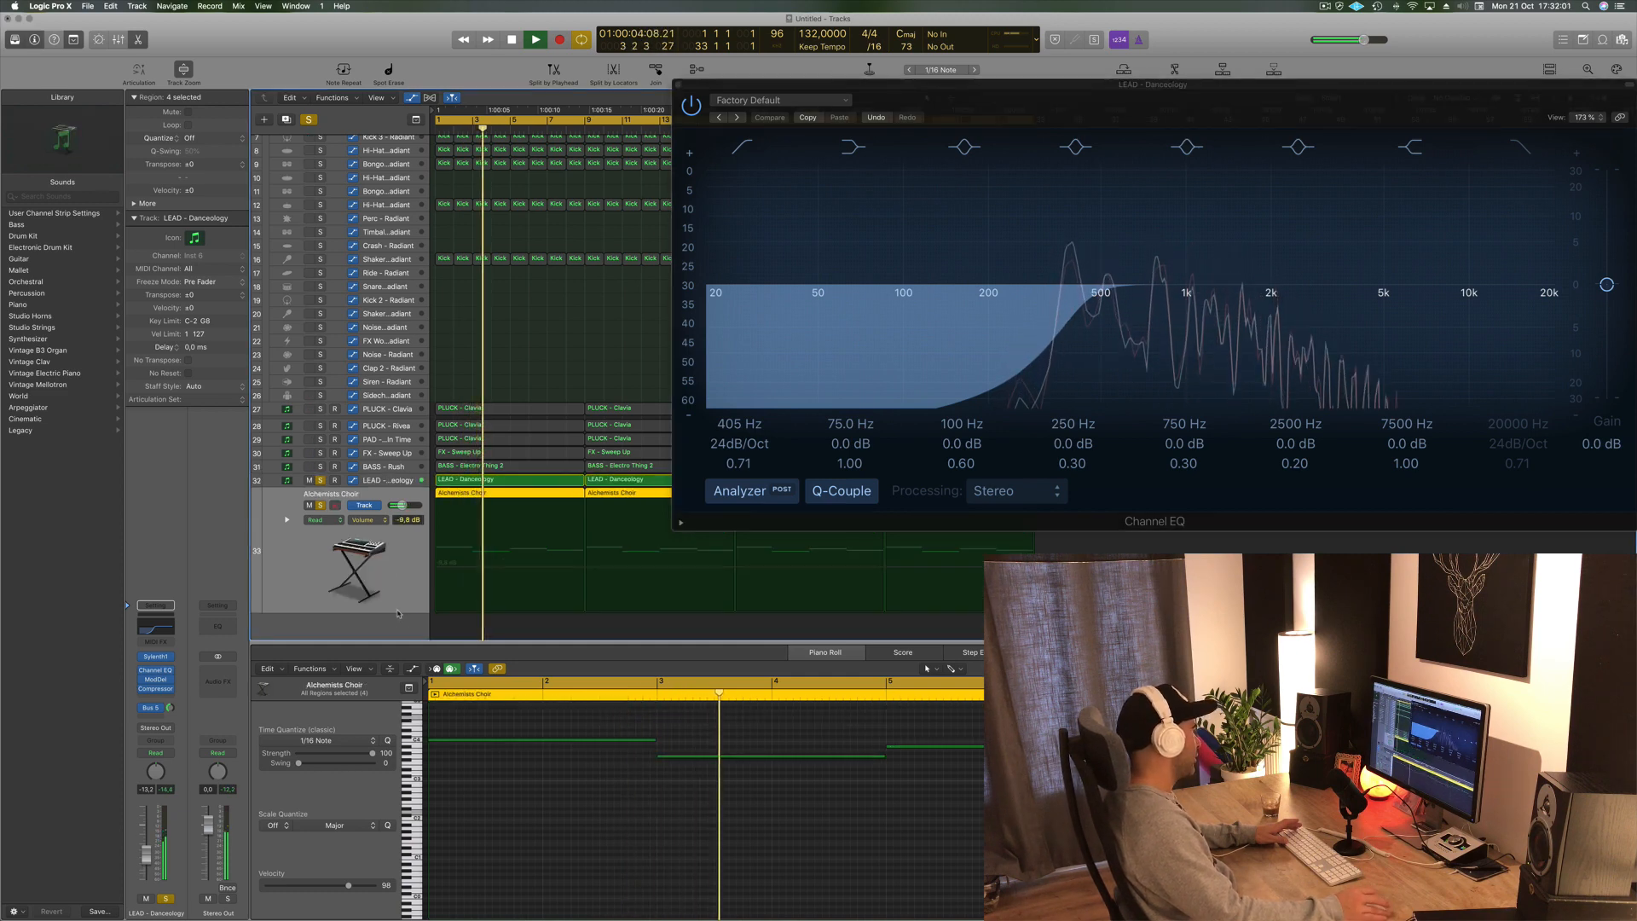
left_click(156, 648)
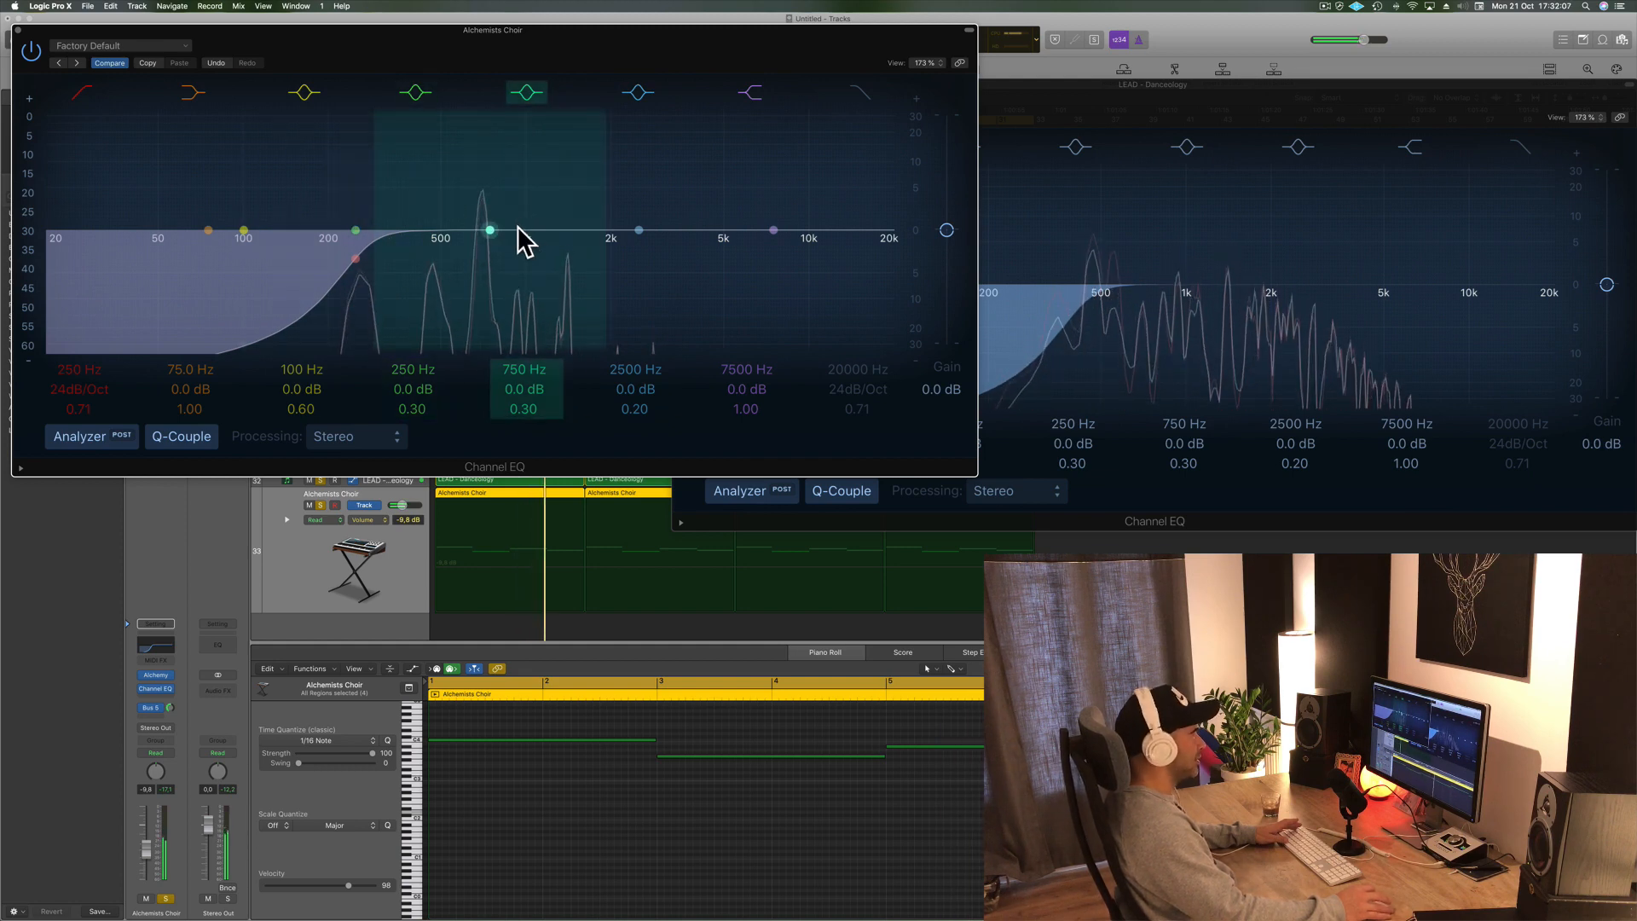
left_click_drag(527, 54, 854, 78)
left_click_drag(686, 280, 837, 282)
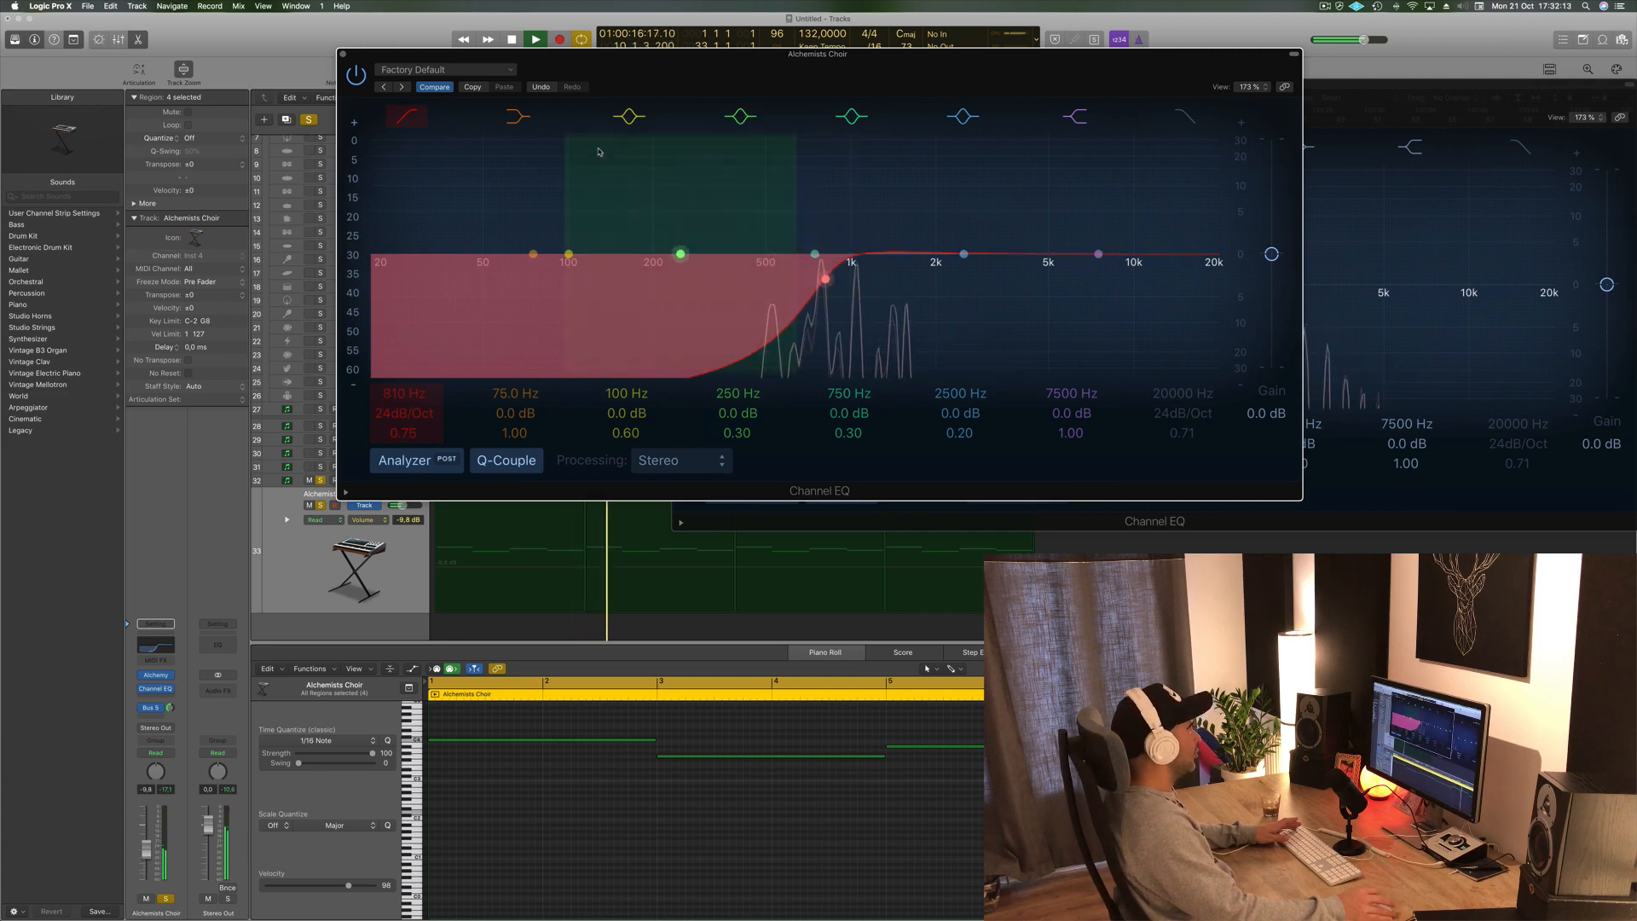
left_click(343, 55)
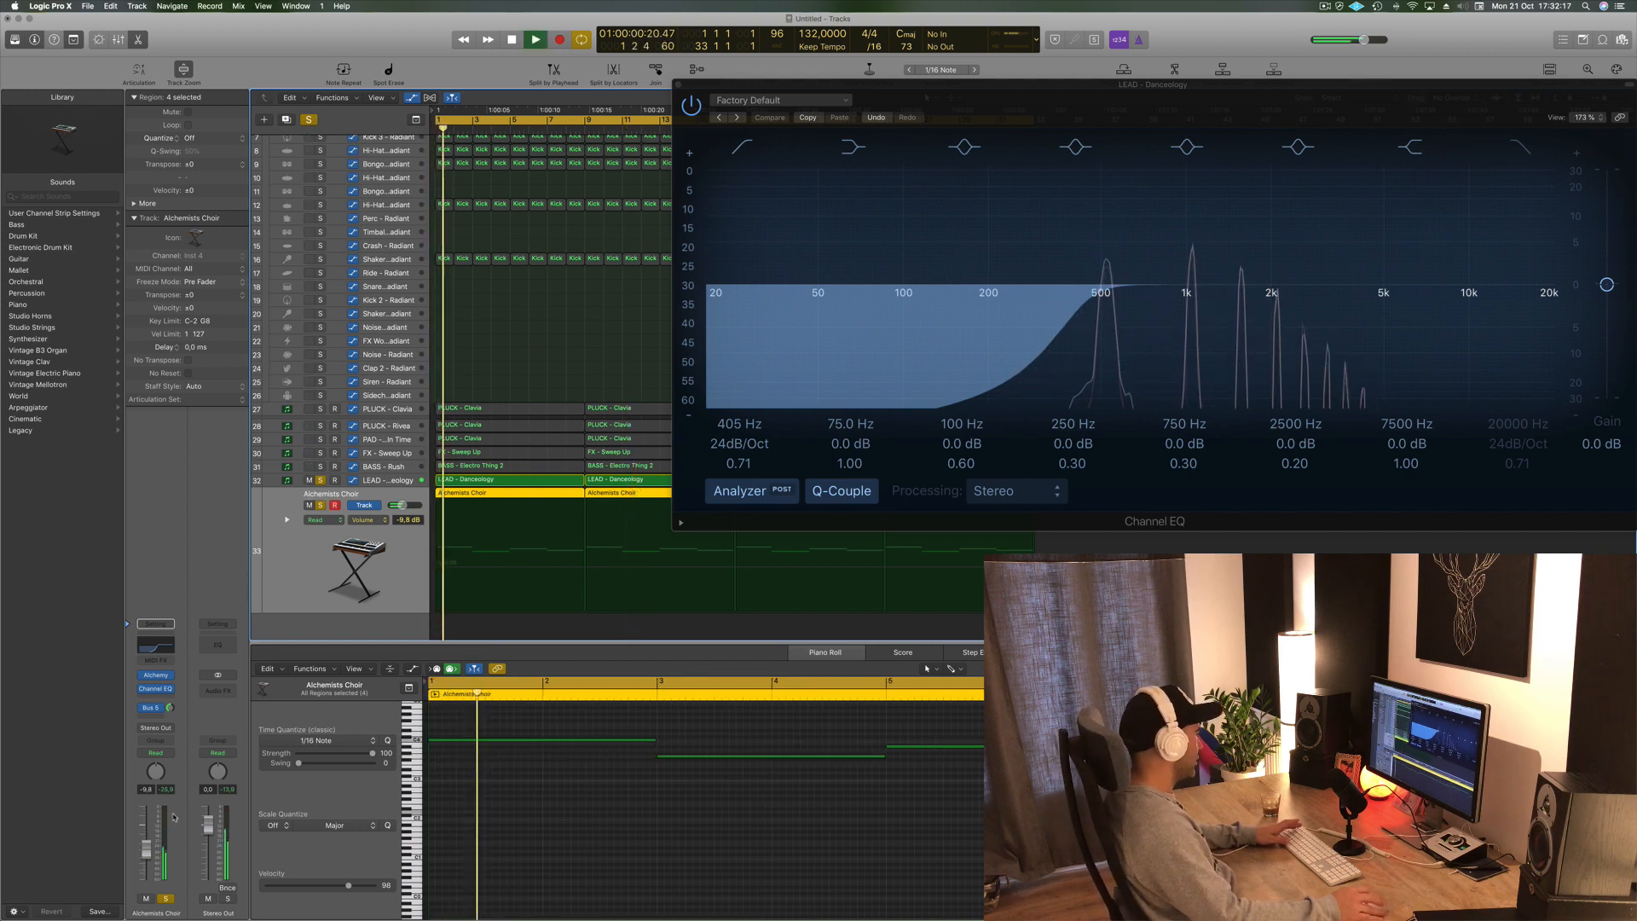
left_click_drag(147, 849, 146, 855)
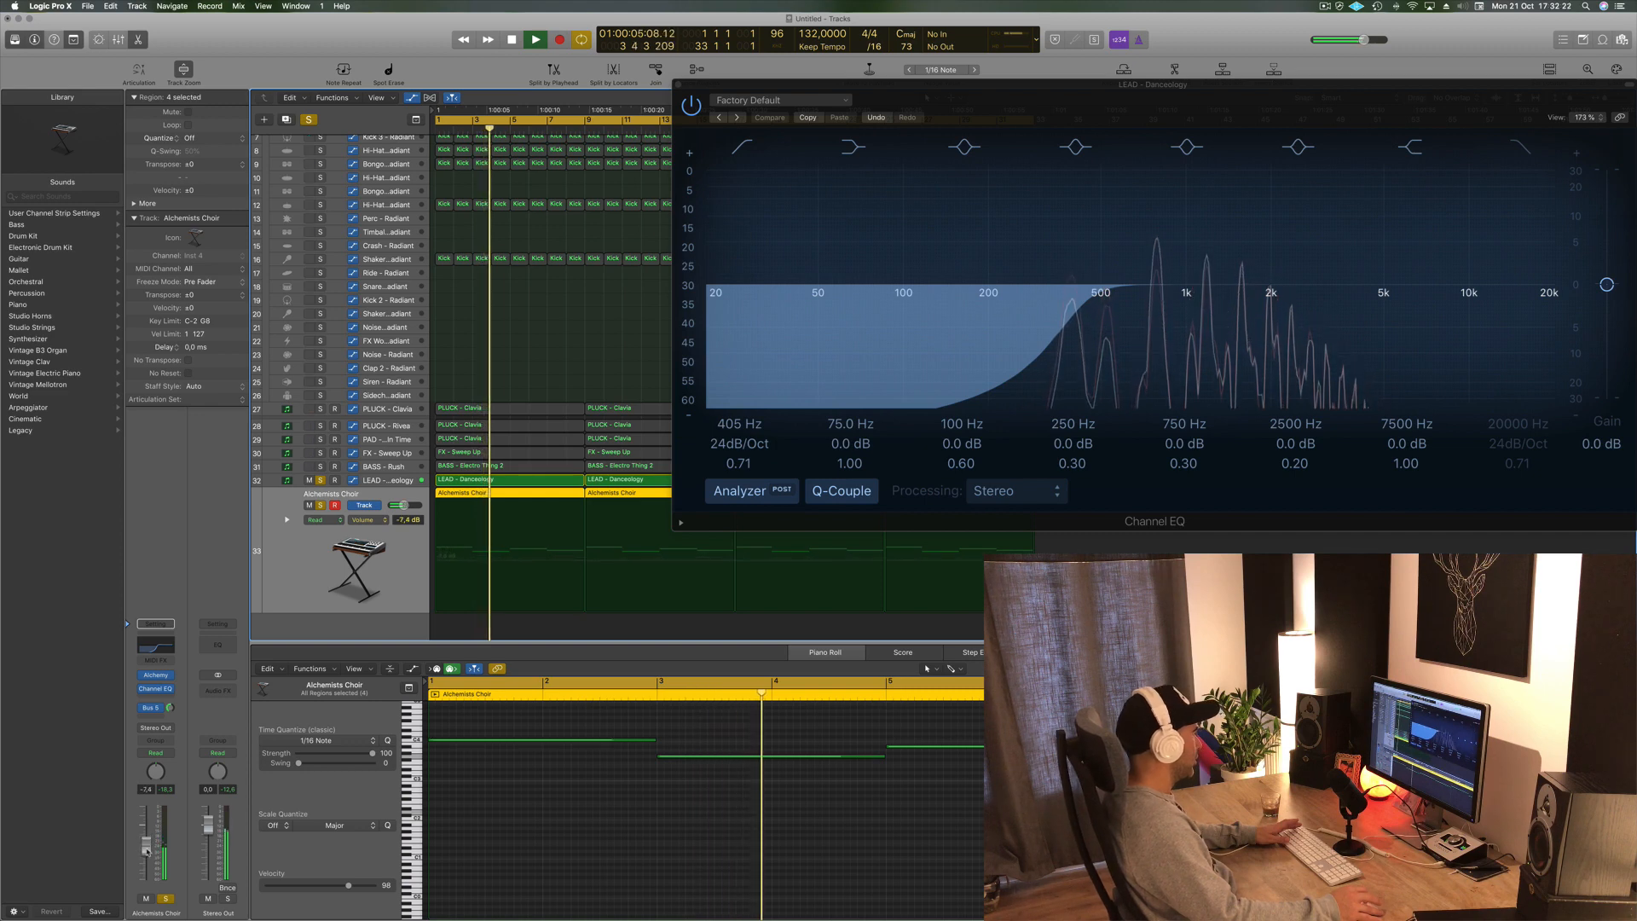
- Unsolo all tracks and hide the open plugin windows
left_click(310, 118)
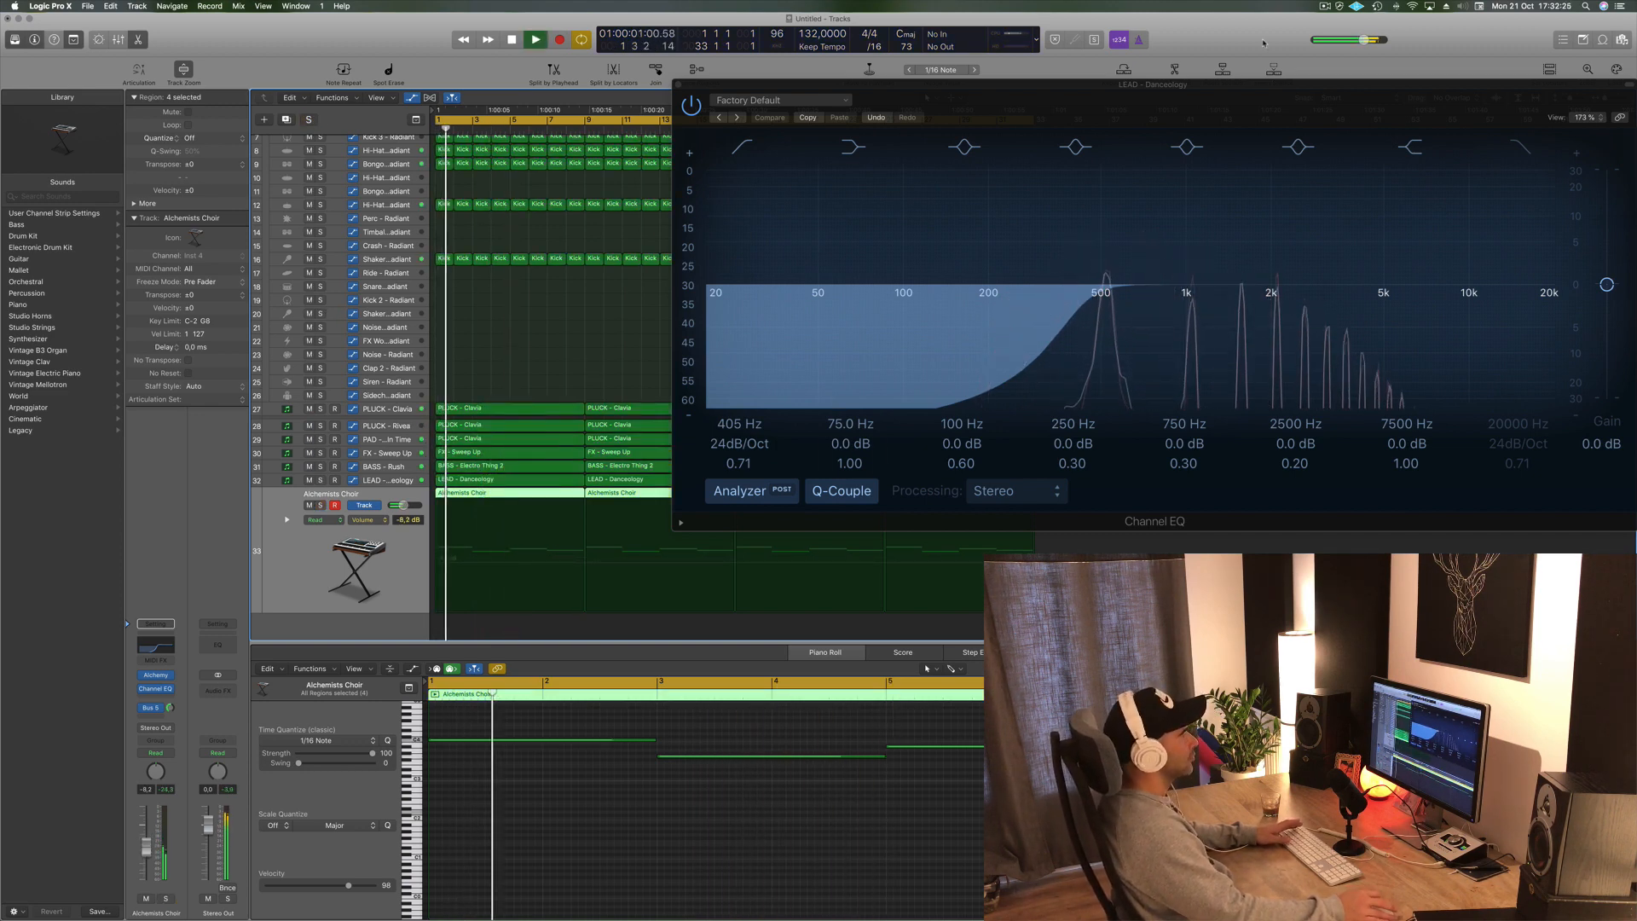
left_click_drag(1209, 101, 792, 111)
key("v")
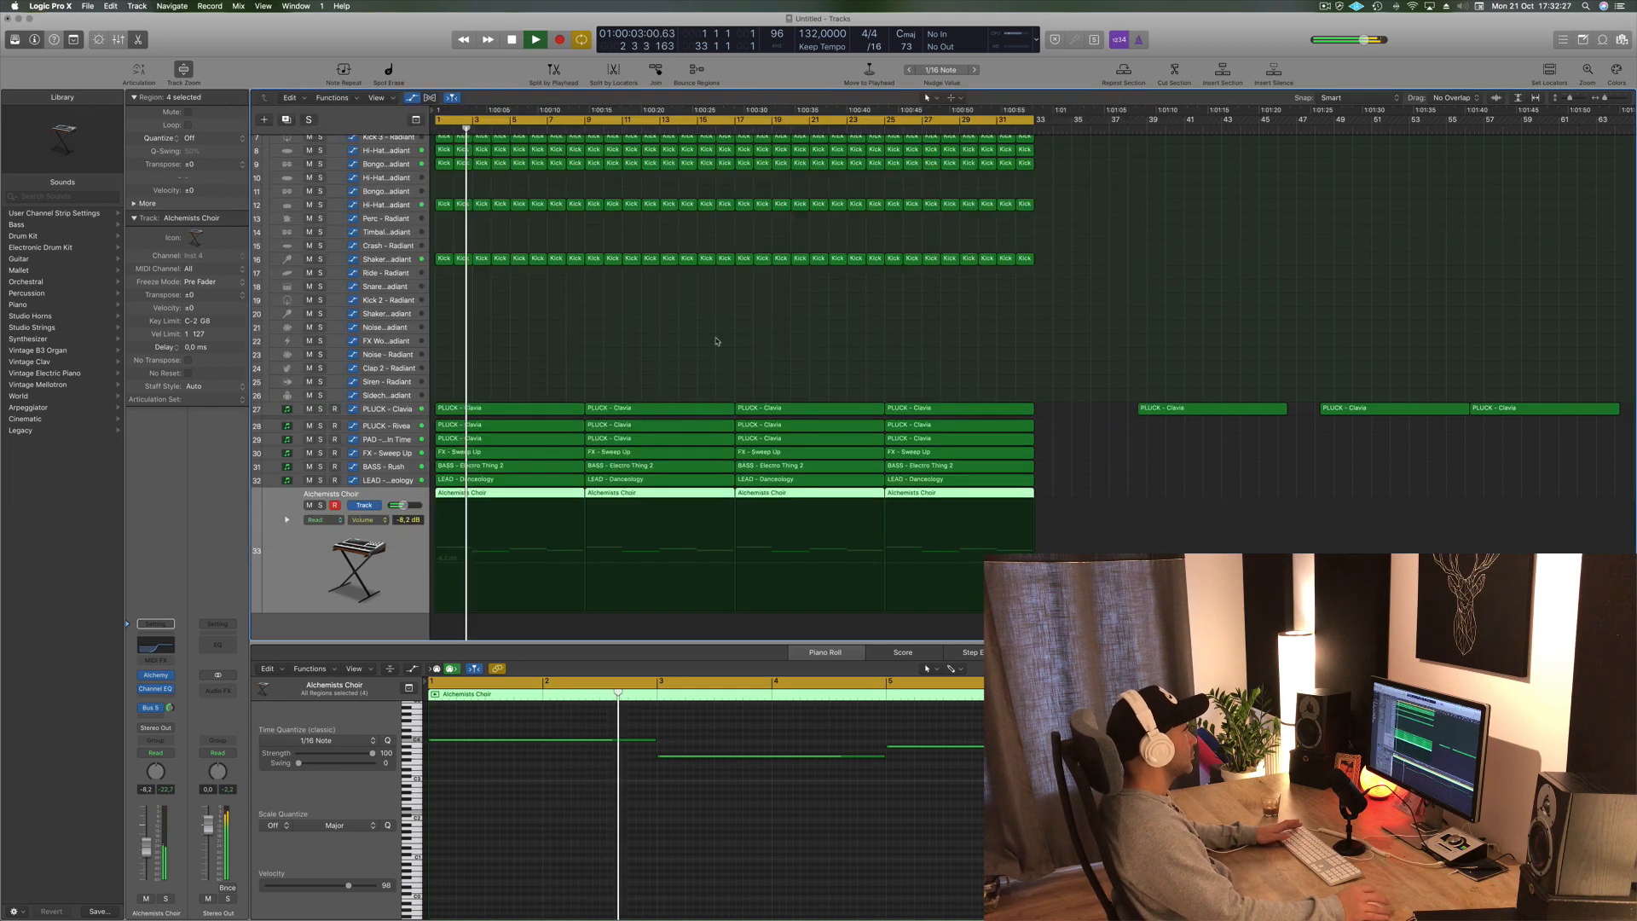
key("space")
- Open the Stereo Delay plugin on the Shaker 2 - Radiant channel
key("space")
left_click(386, 259)
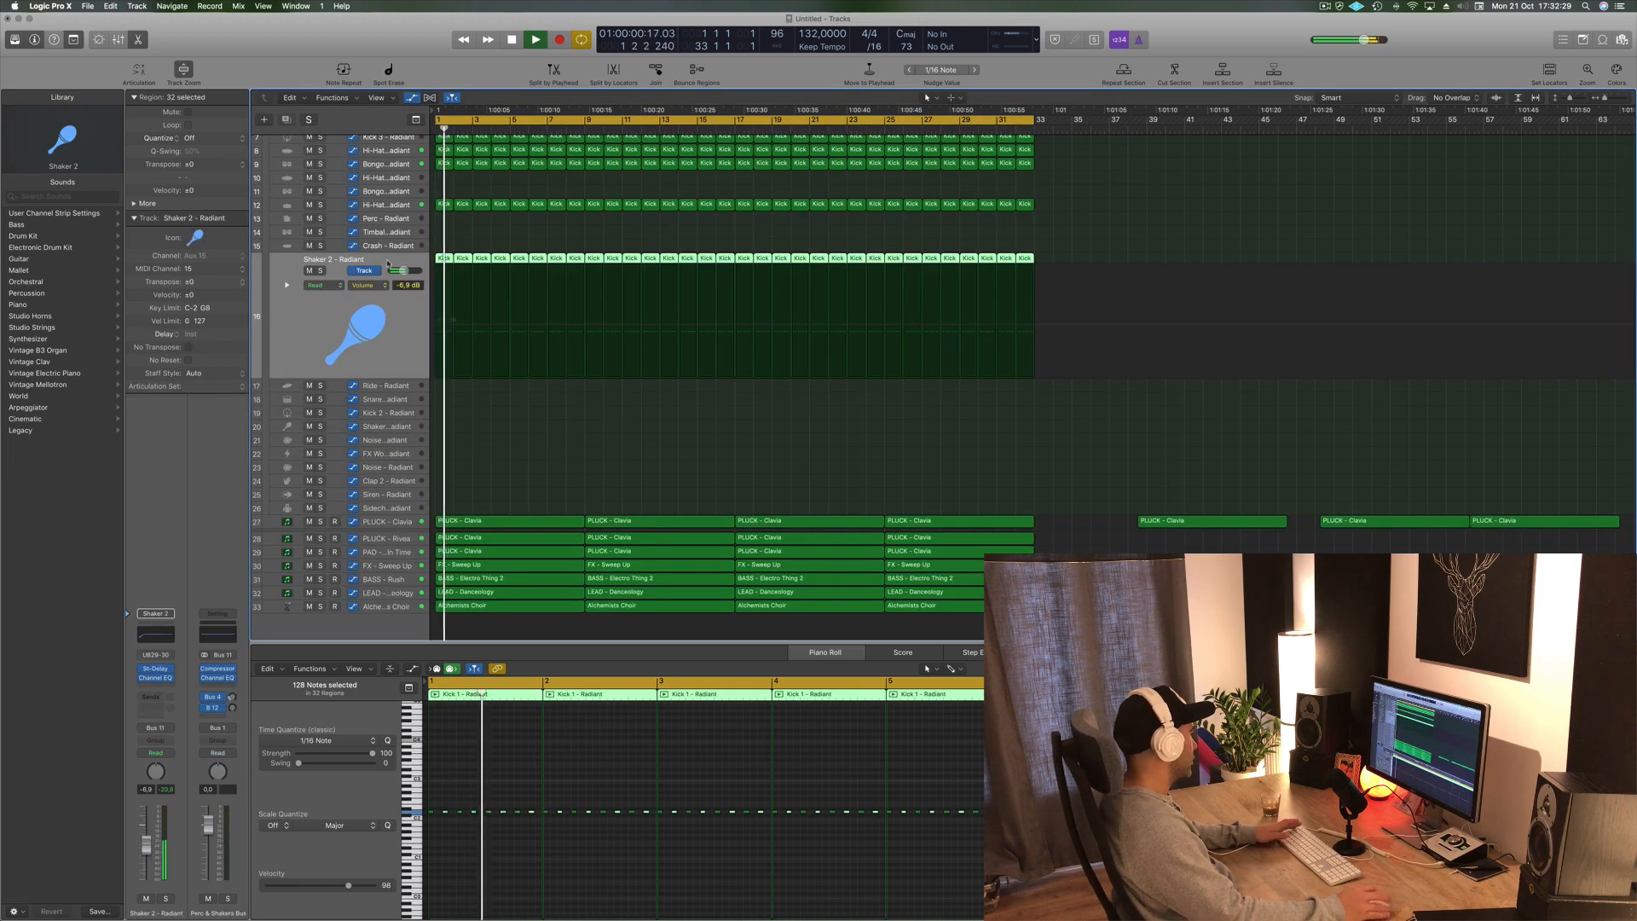
key("space")
key("space")
left_click(156, 670)
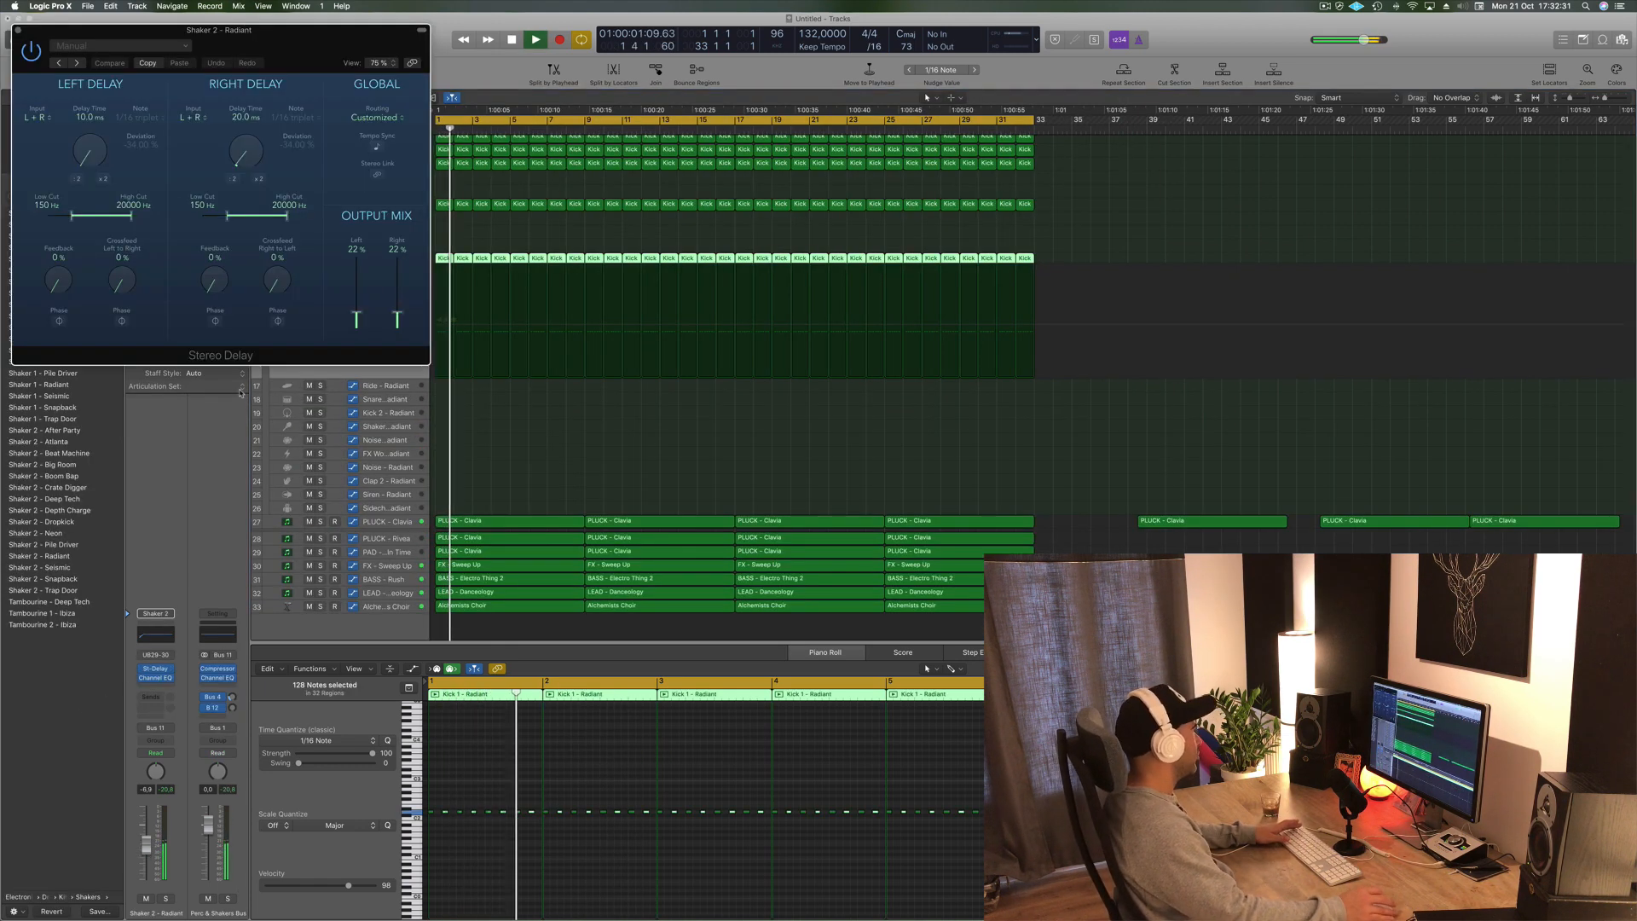
left_click_drag(57, 62, 432, 208)
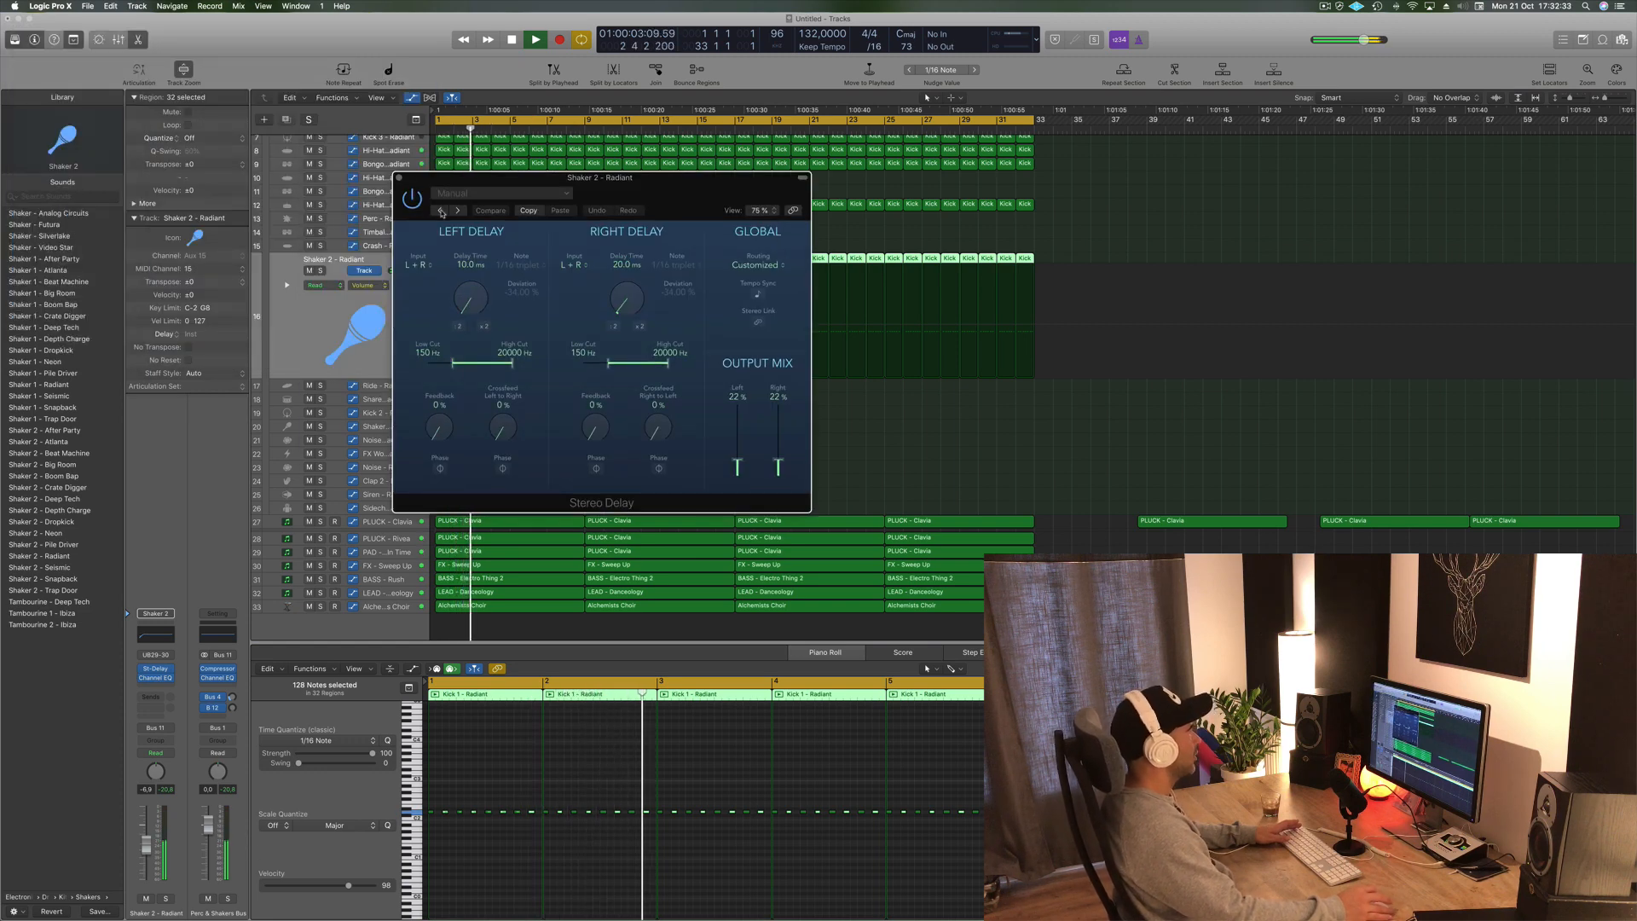
- Step through the Stereo Delay presets to 1/8 Note Dotted and close the plugin window
left_click(441, 210)
left_click(438, 211)
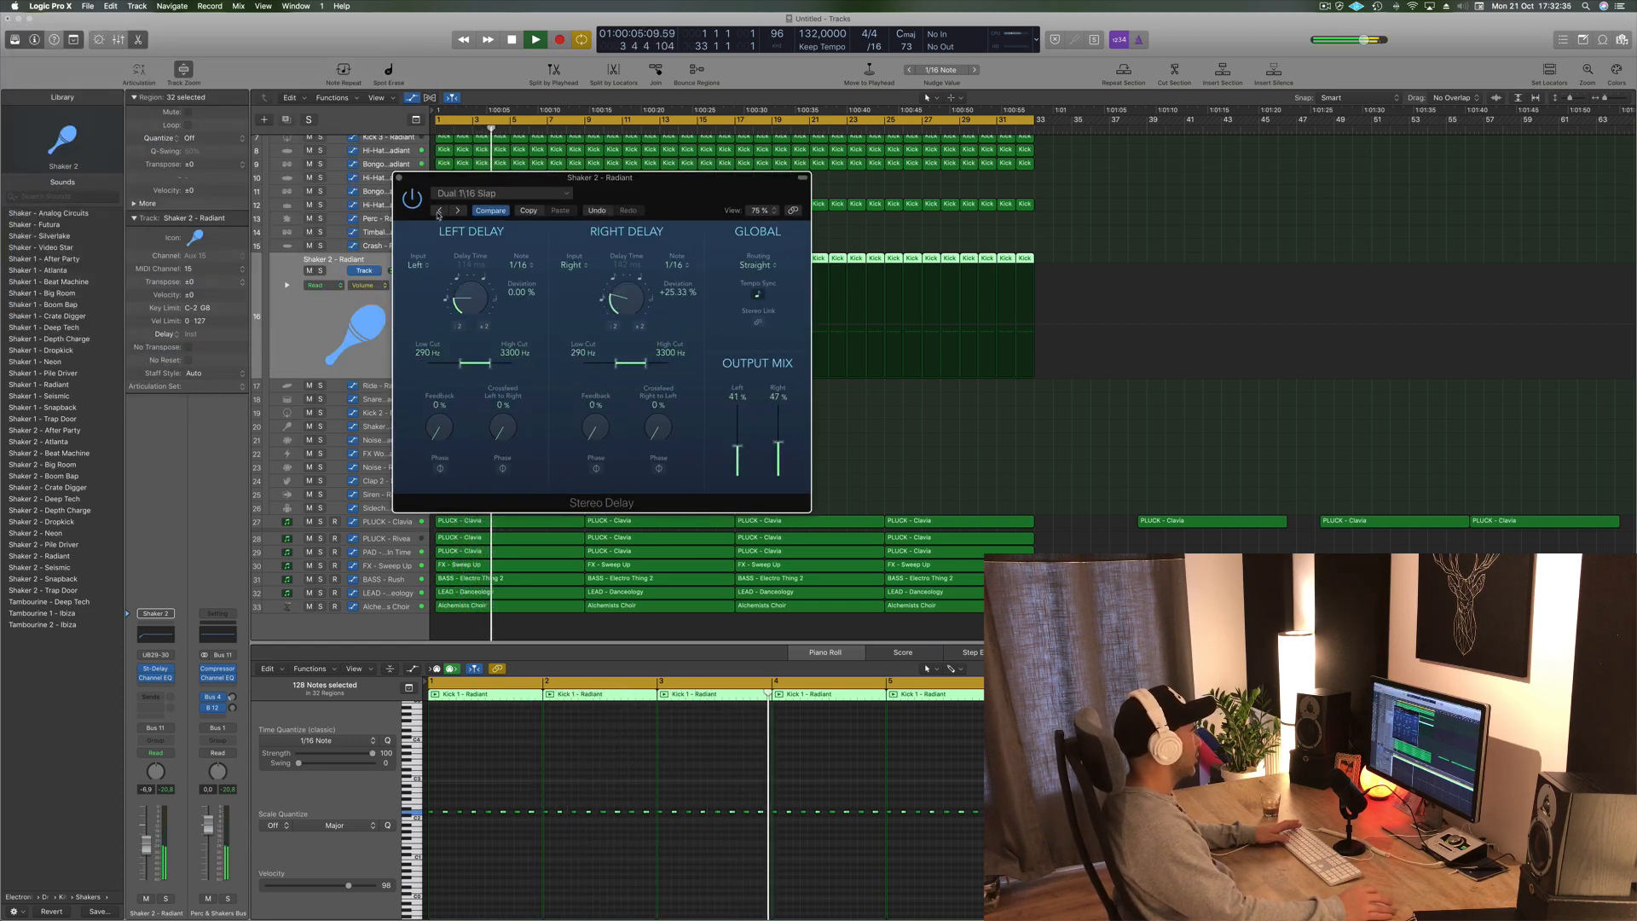
left_click(438, 211)
left_click(439, 212)
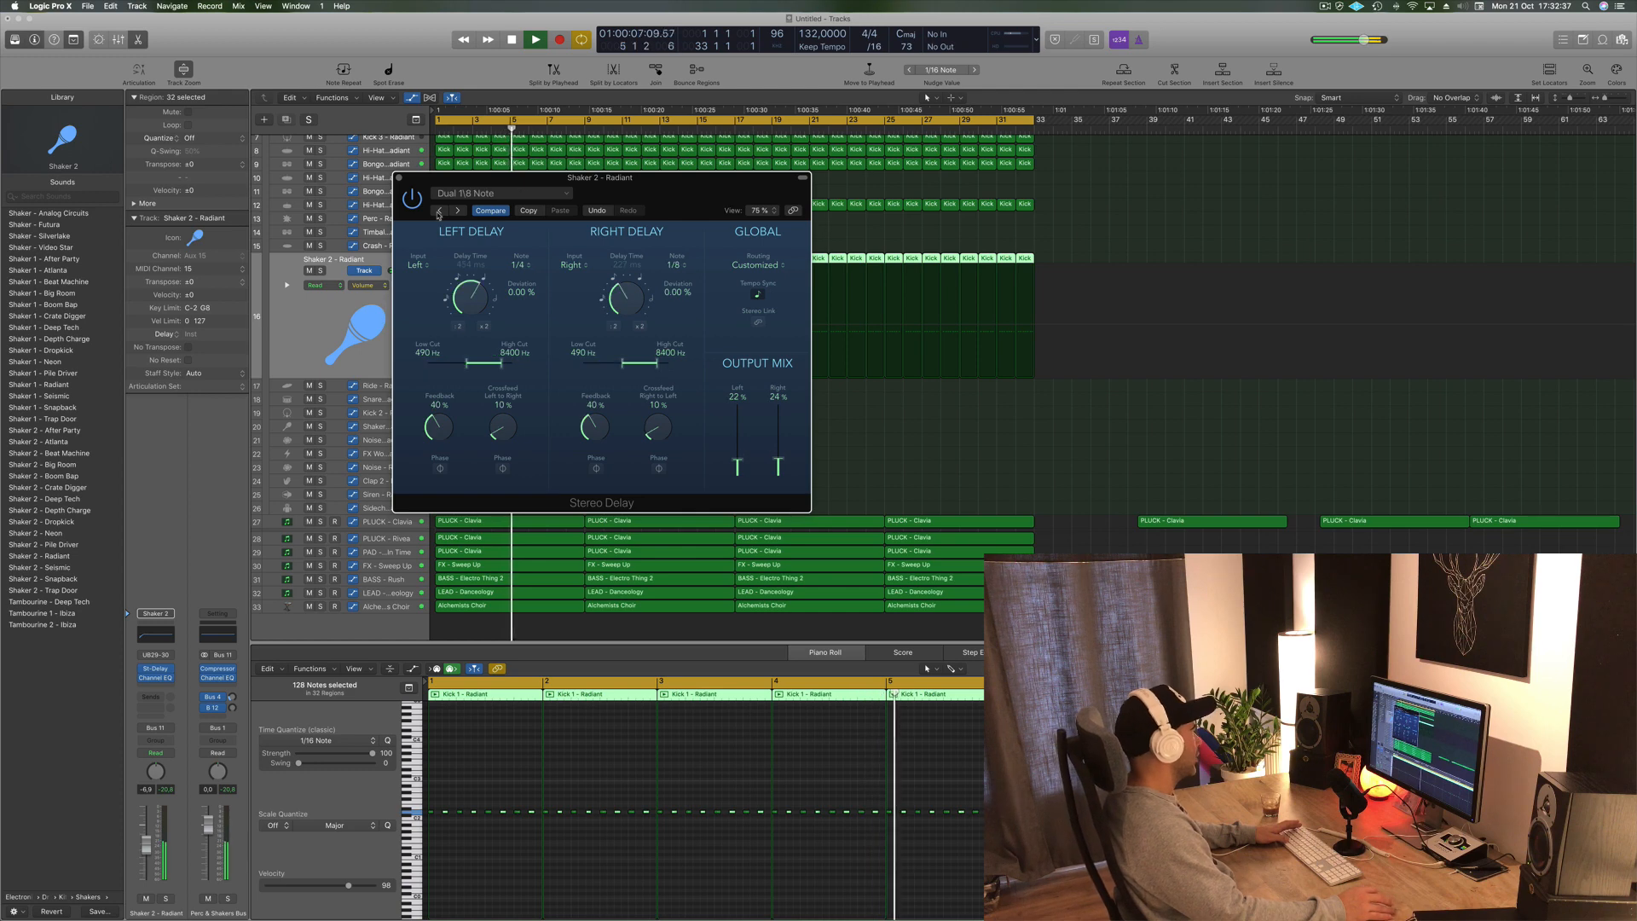
left_click(438, 212)
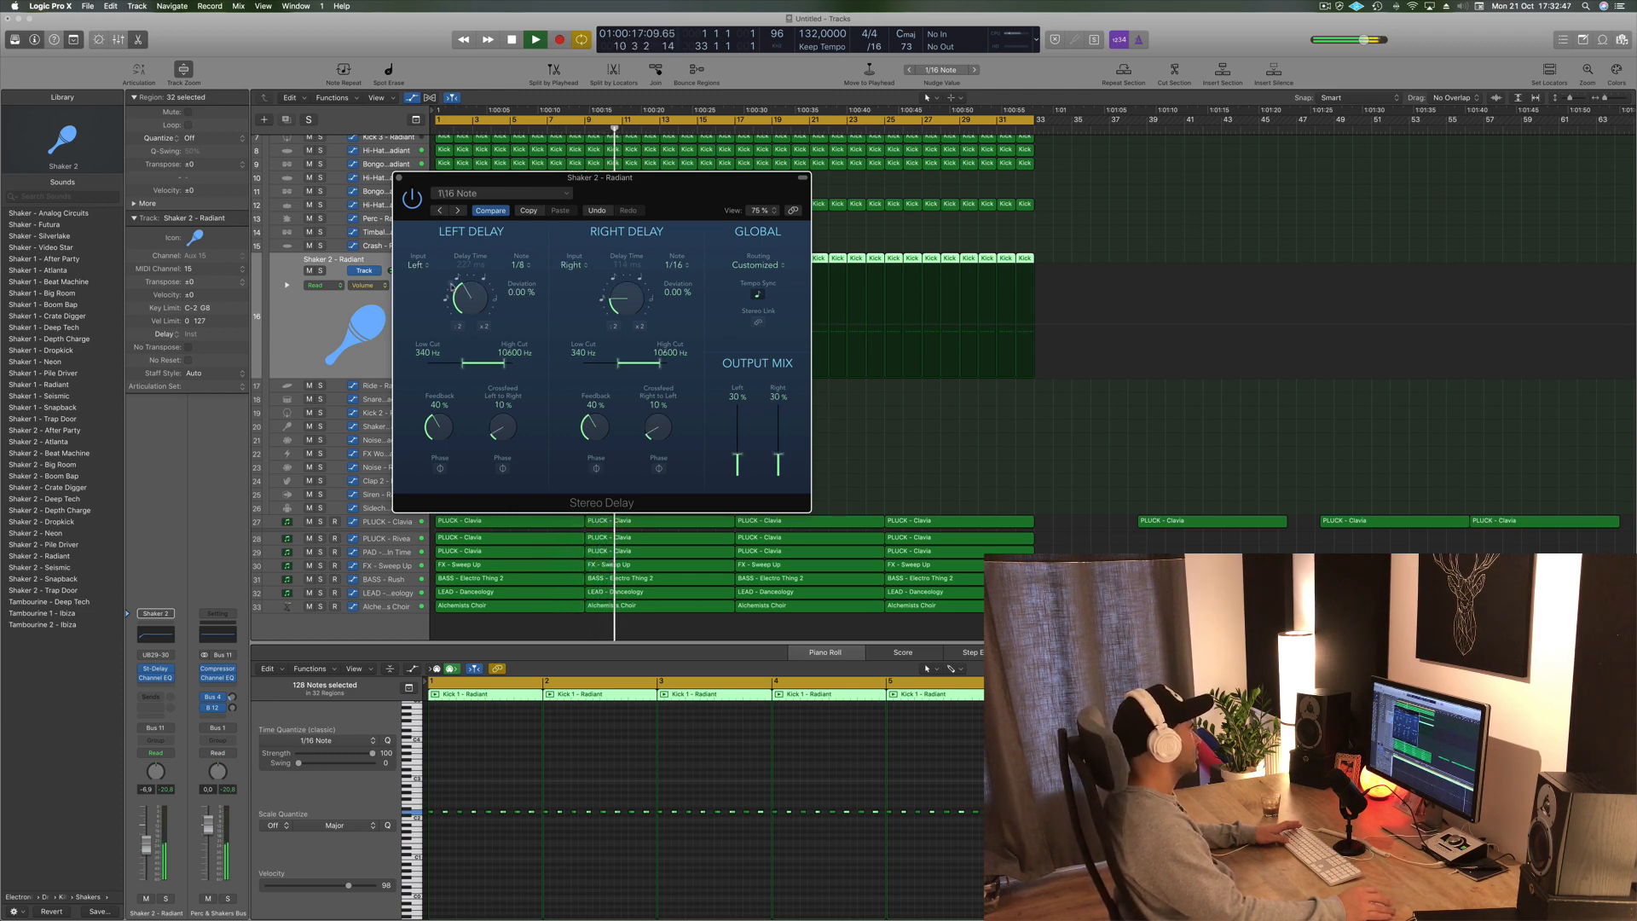
left_click(440, 211)
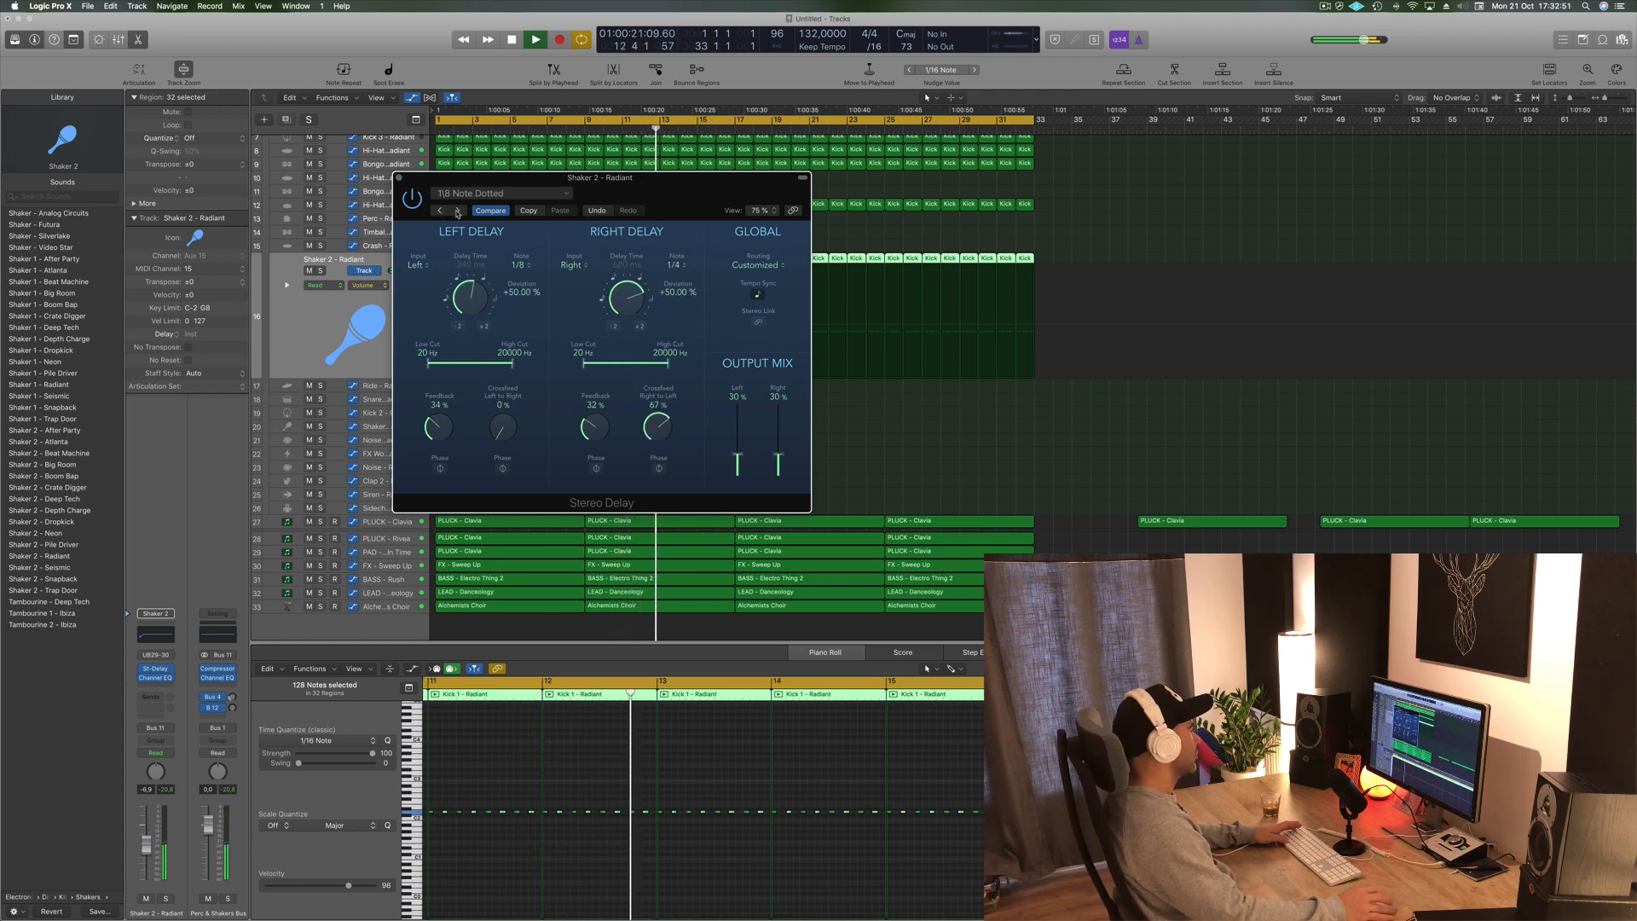
left_click_drag(411, 182, 387, 182)
left_click(374, 177)
key("Return")
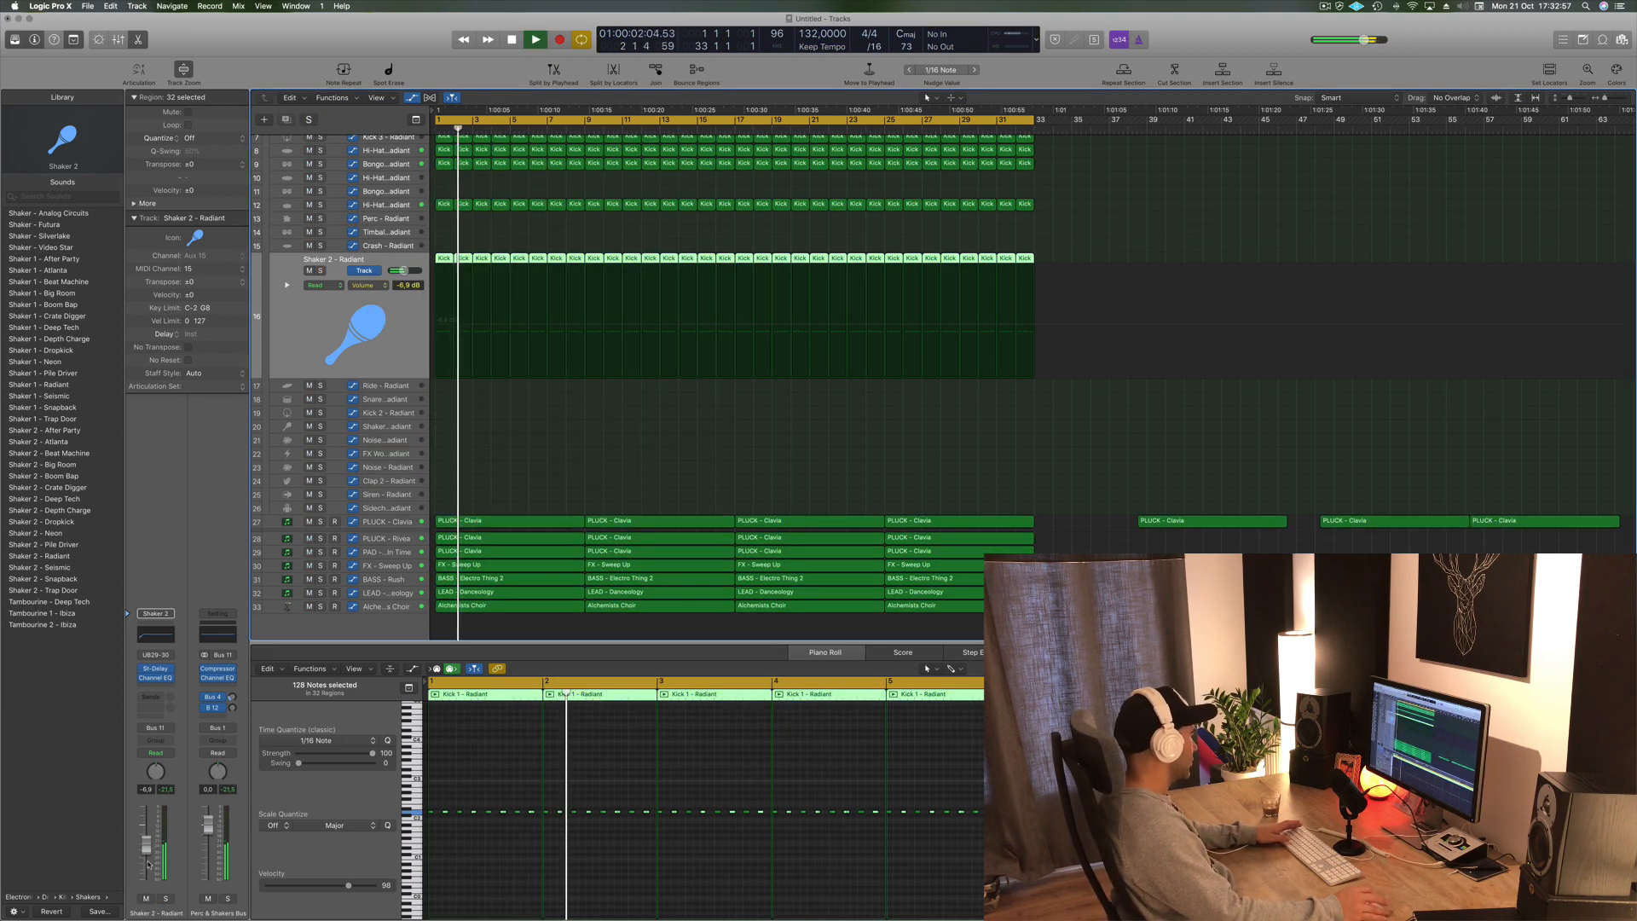
- Lower the Shaker 2 - Radiant channel volume to about -12.0 dB
left_click_drag(146, 844, 148, 859)
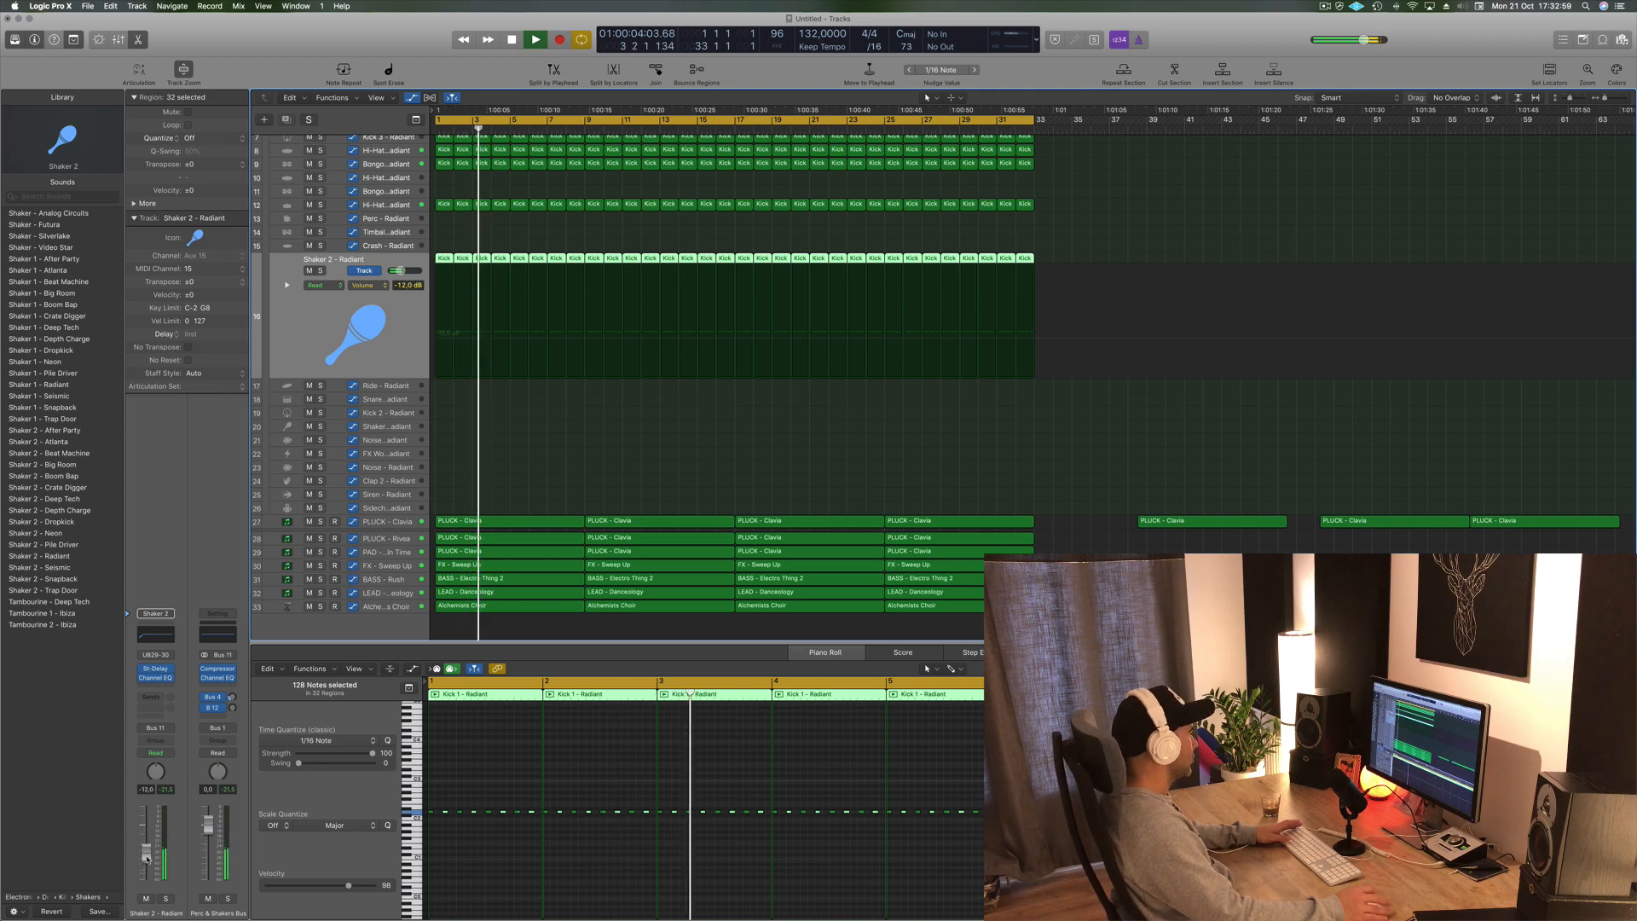
left_click(566, 431)
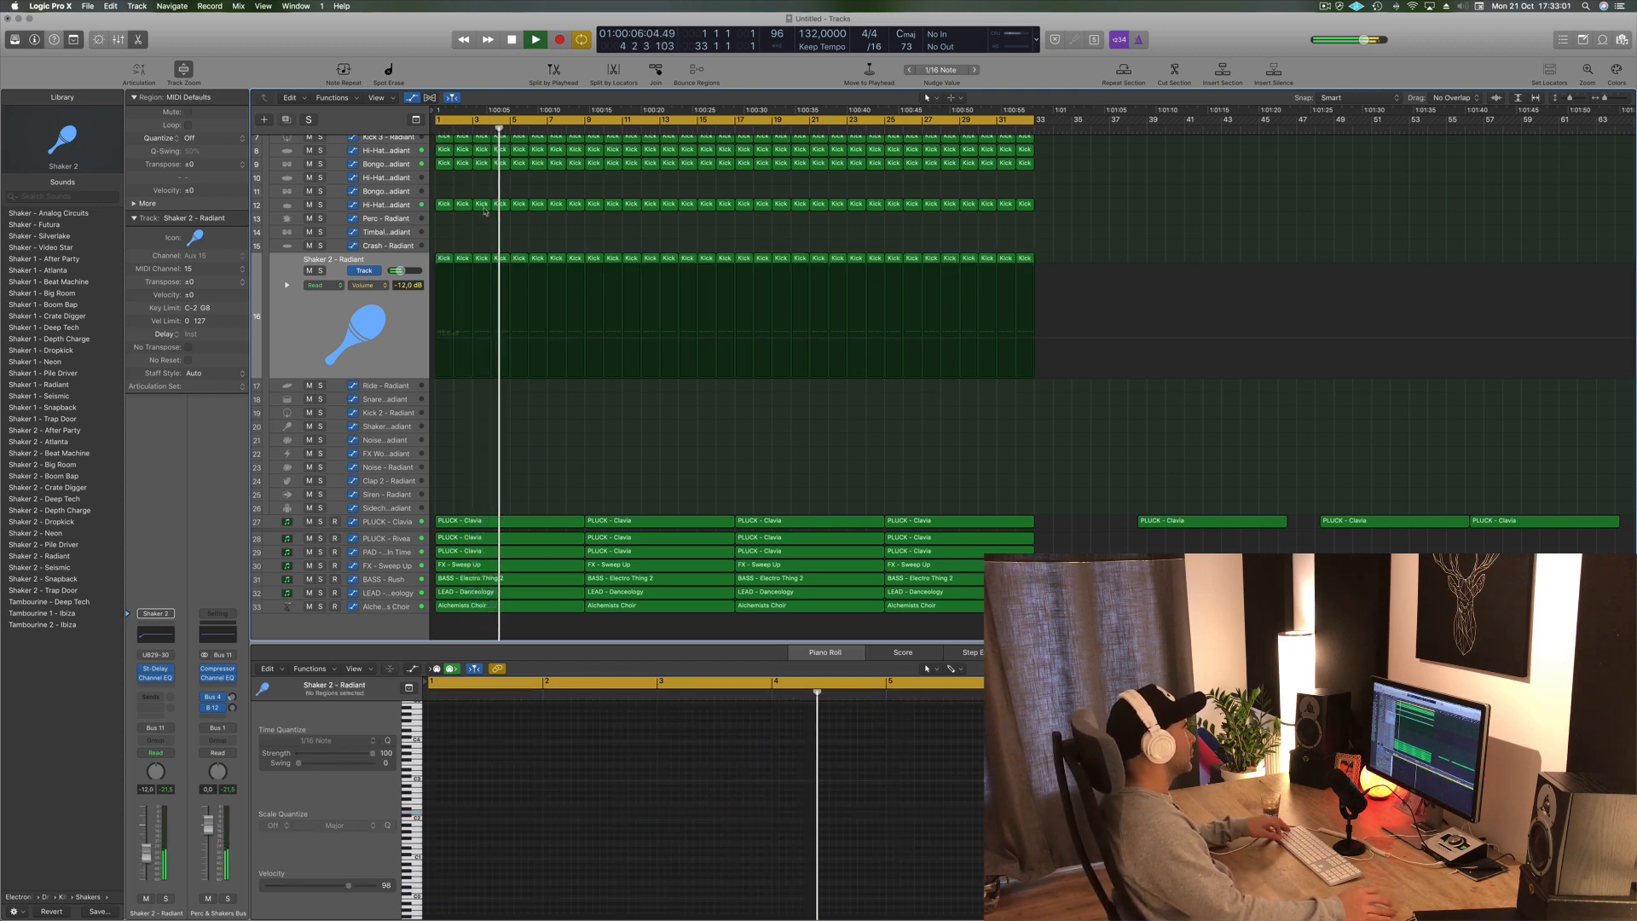
- Copy a Kick 1 - Radiant region from the shaker track onto the Ride - Radiant track and select its notes
left_click(444, 259)
left_click_drag(445, 259, 444, 387)
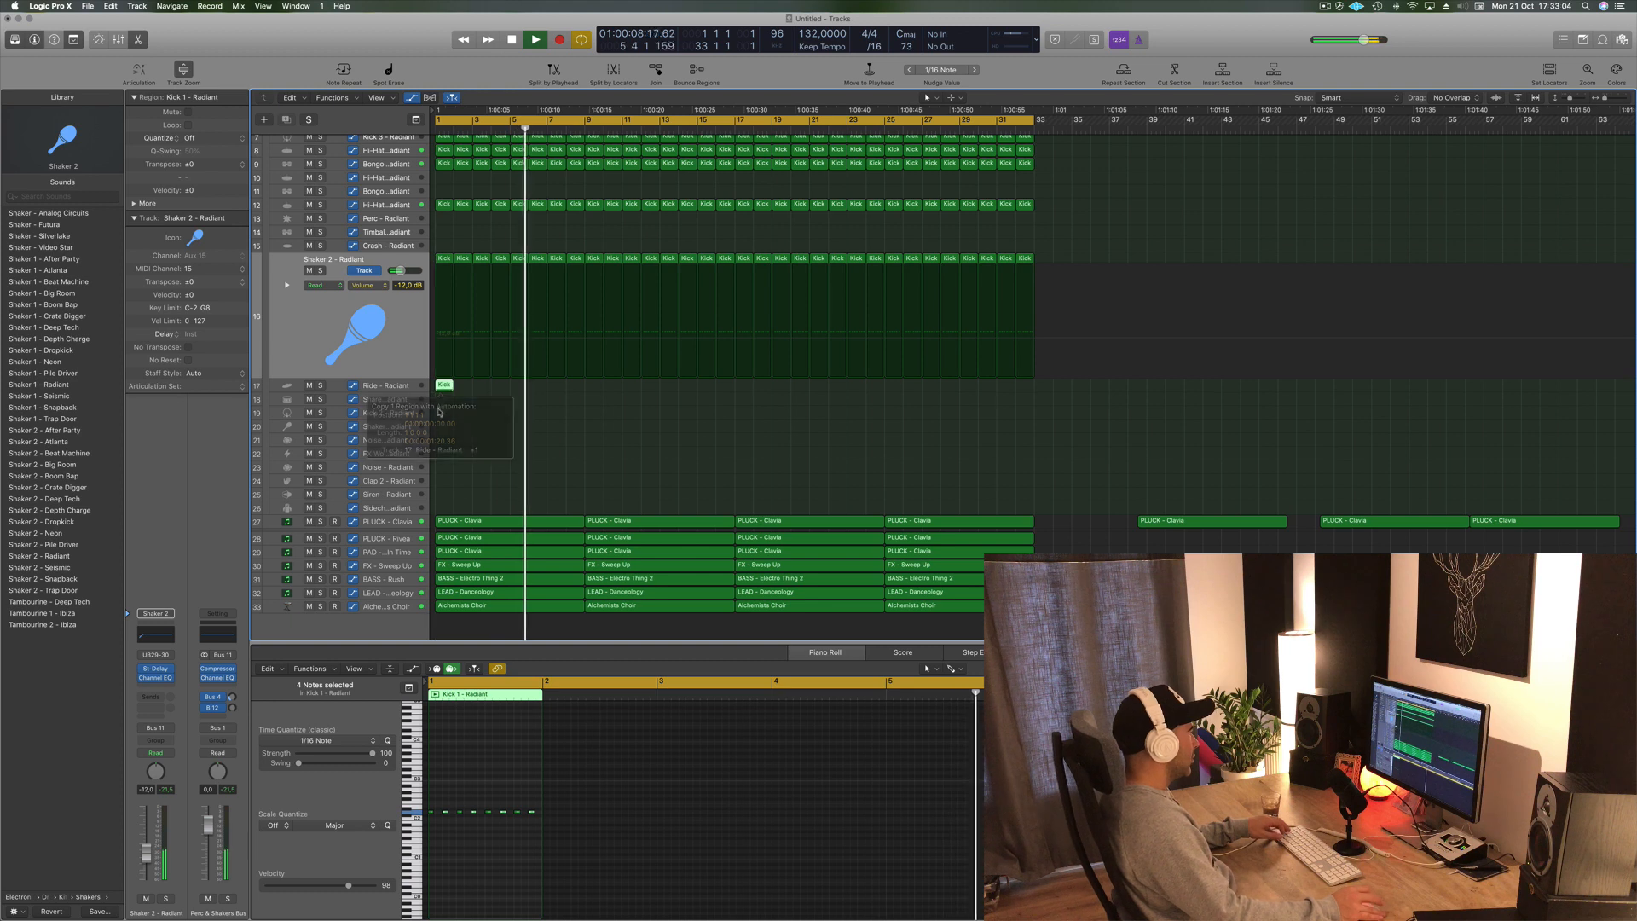
left_click(530, 849, "ctrl+alt")
left_click(541, 811)
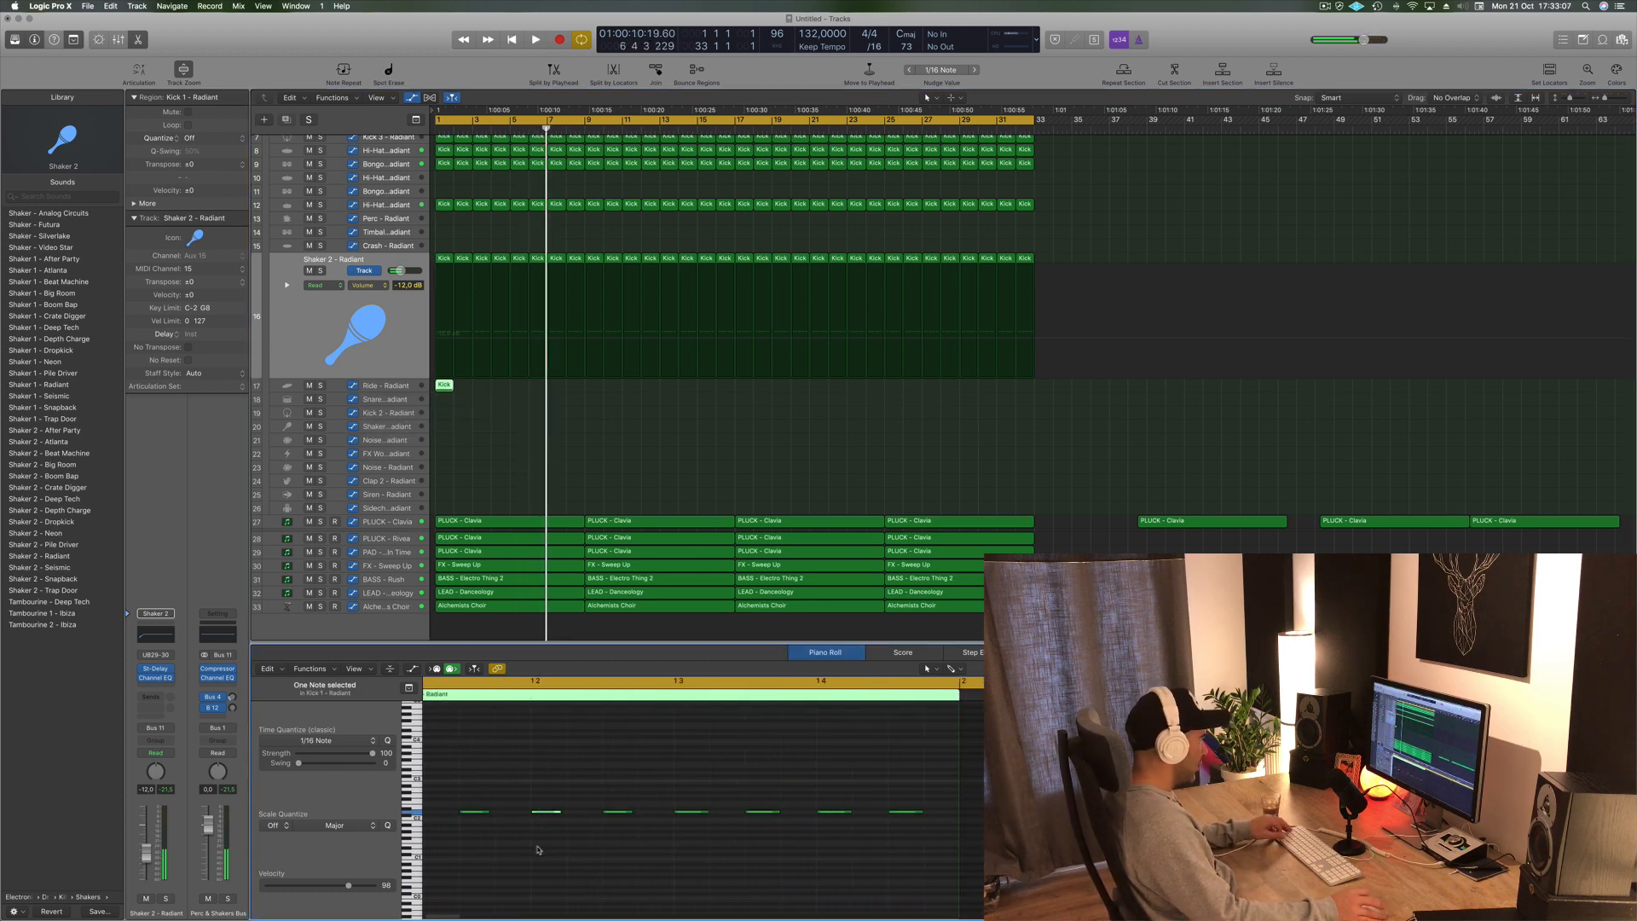
left_click(516, 864, "ctrl+alt")
left_click_drag(683, 837, 296, 796)
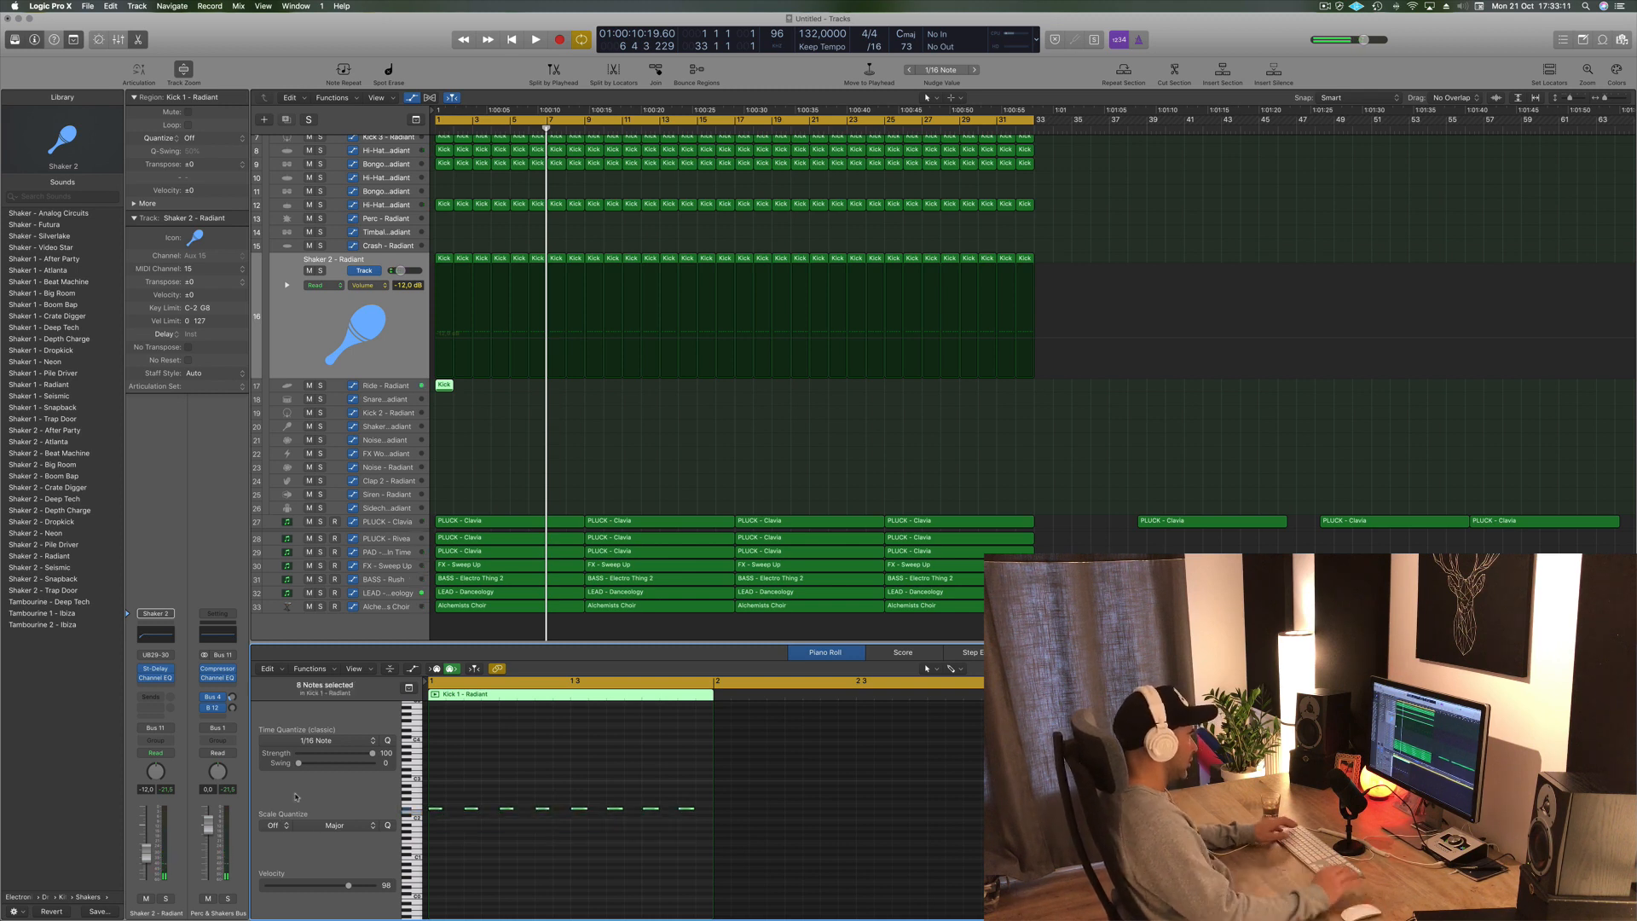
key("space")
key("space")
key("space")
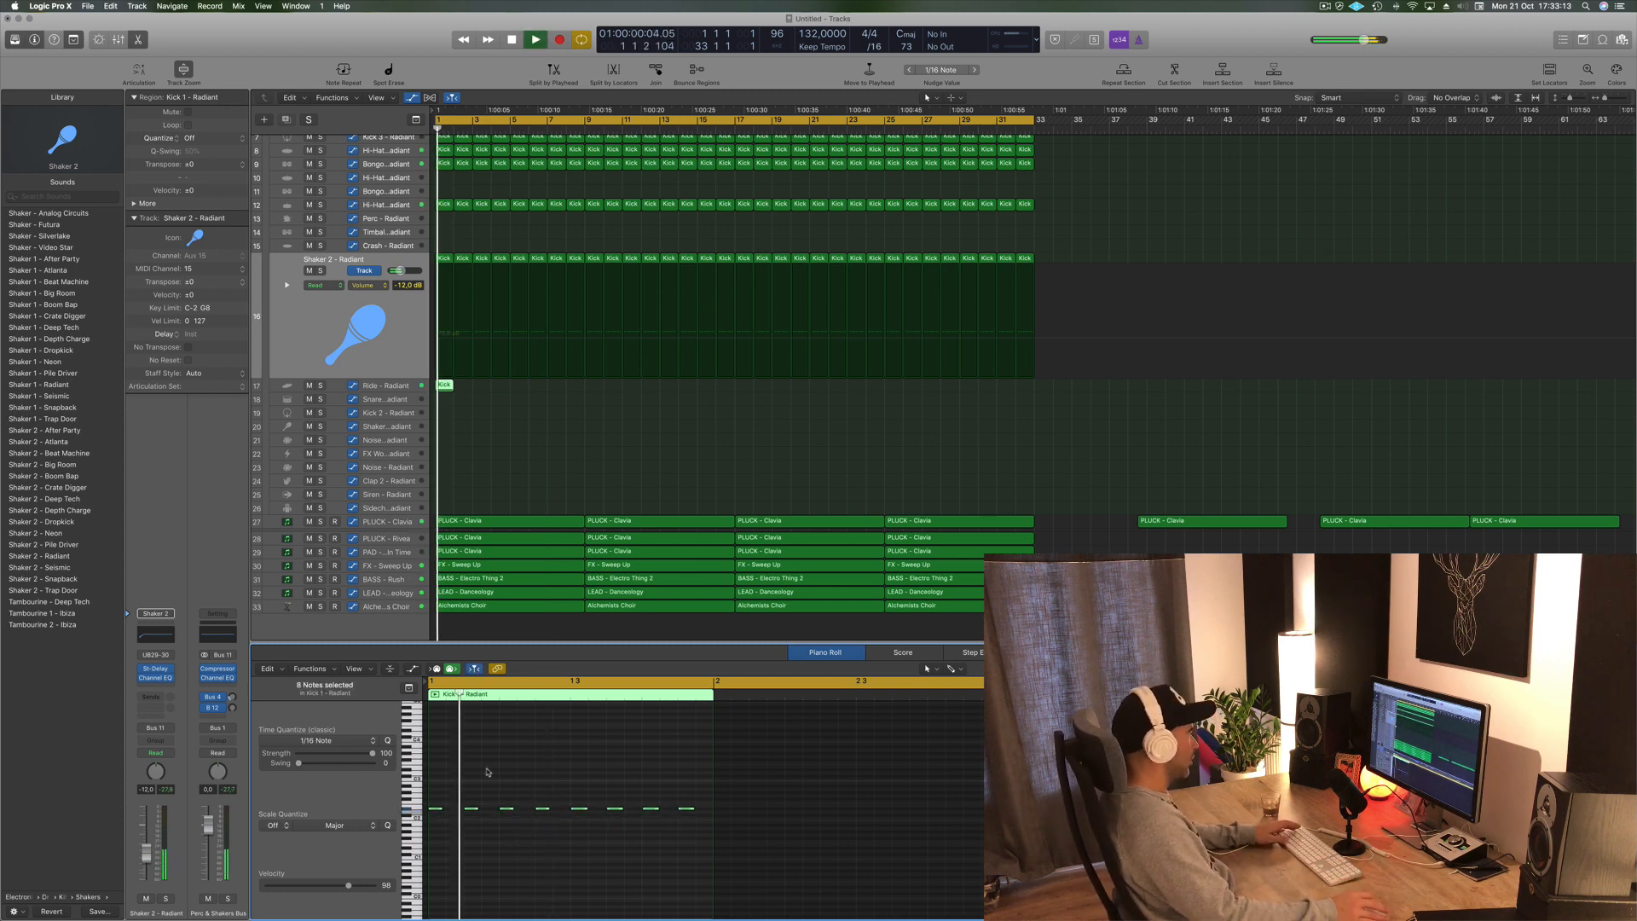
left_click(475, 740)
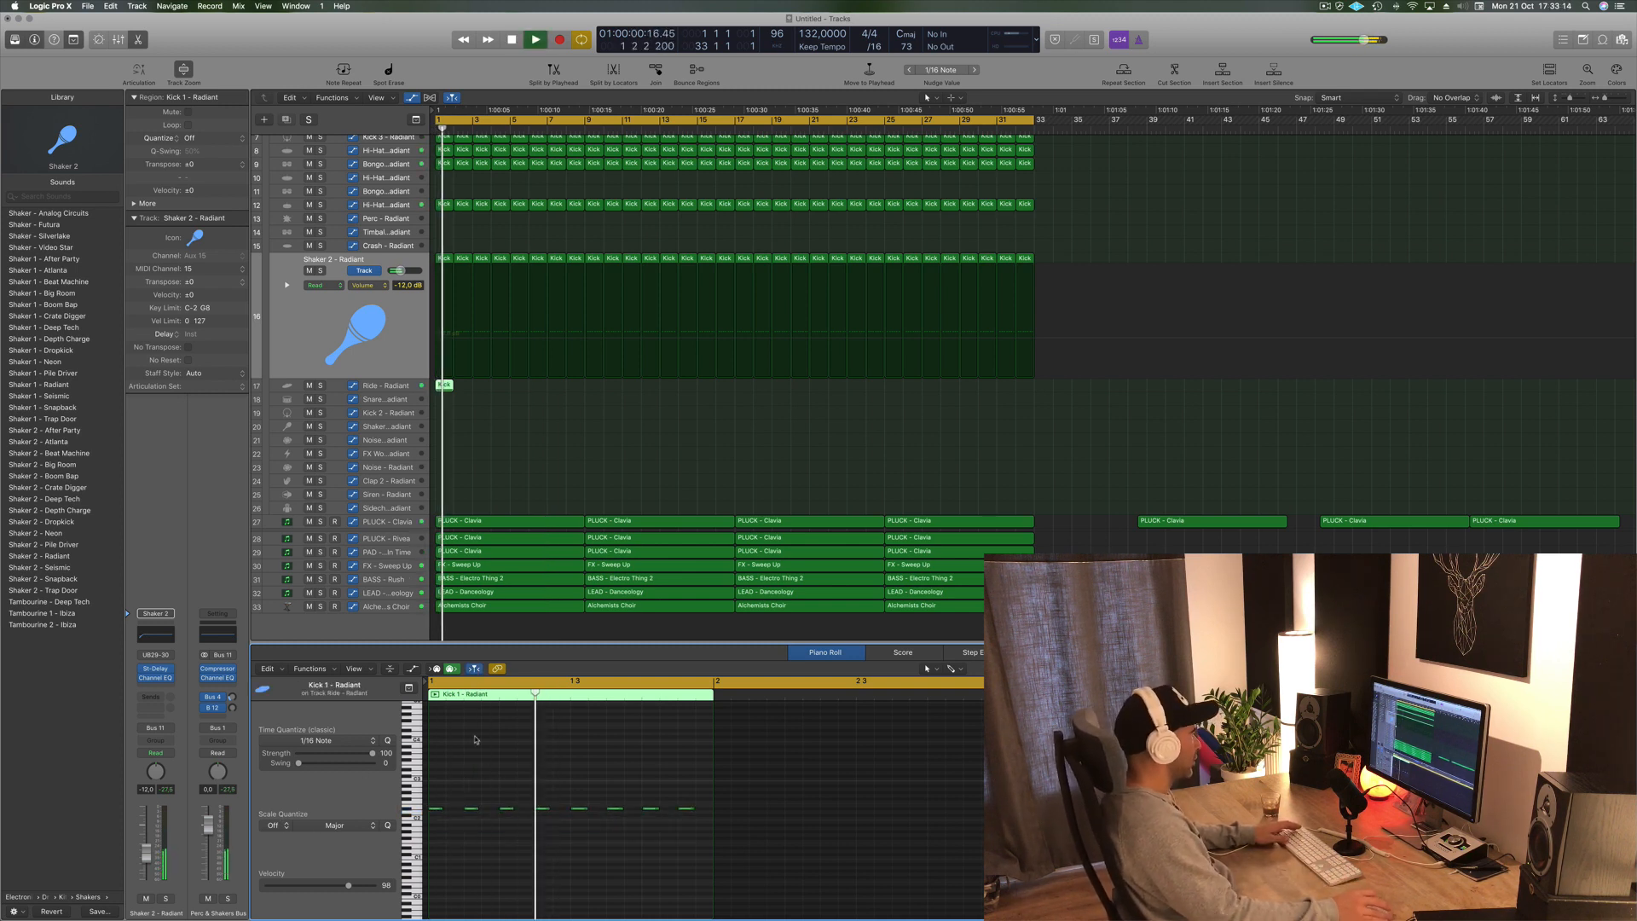
- Lower the Ride - Radiant channel volume to about -18.0 dB
left_click(399, 387)
left_click_drag(142, 847, 146, 863)
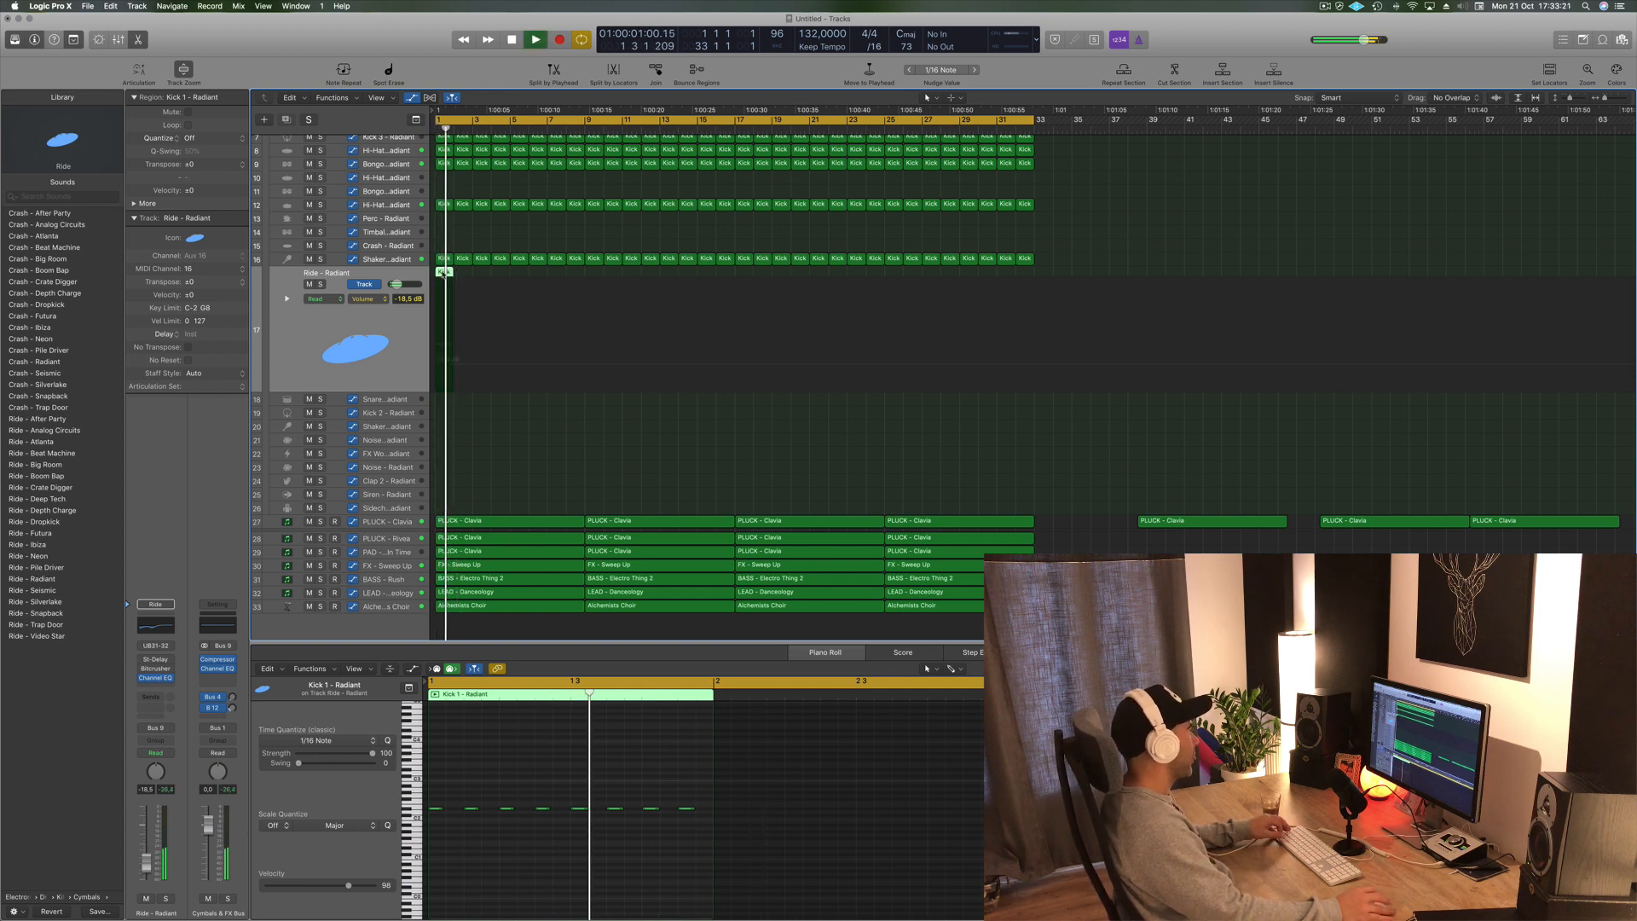
- Fill the Ride - Radiant track with repeated copies of the Kick 1 - Radiant region across the arrangement
left_click_drag(444, 271, 514, 277)
mouse_move(625, 278)
left_mouse_down()
mouse_move(446, 274)
mouse_move(596, 278)
left_mouse_up()
left_click_drag(816, 273, 743, 283)
key("space")
key("space")
- Lower the Ride - Radiant channel volume to about -23.0 dB and play back to check it
left_click(291, 354)
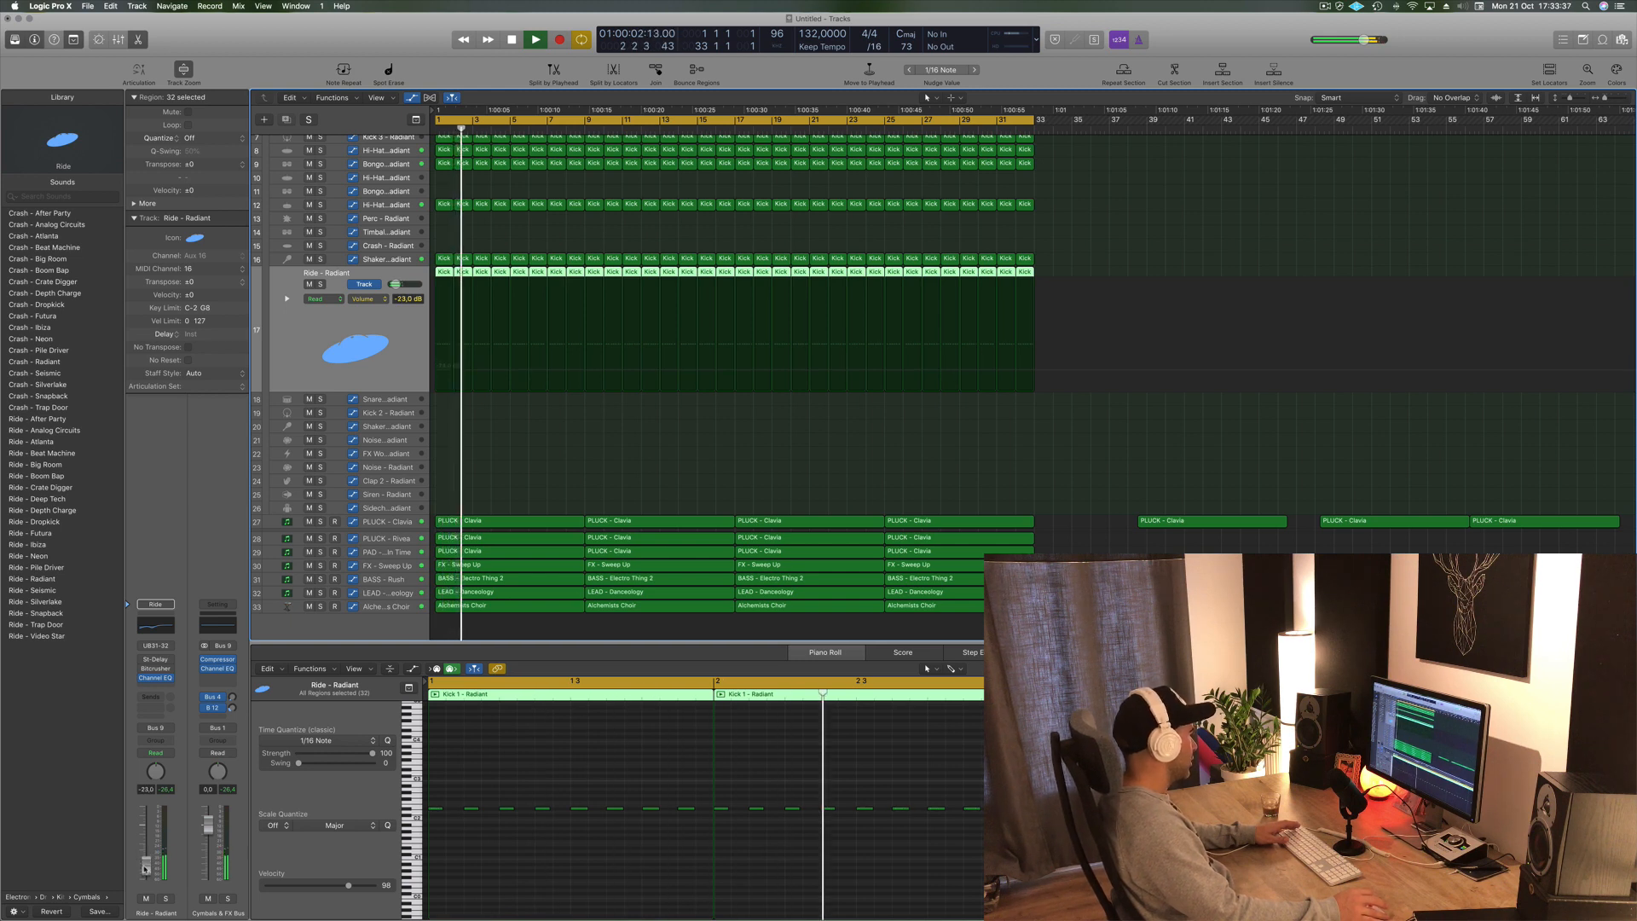
left_click_drag(145, 867, 146, 870)
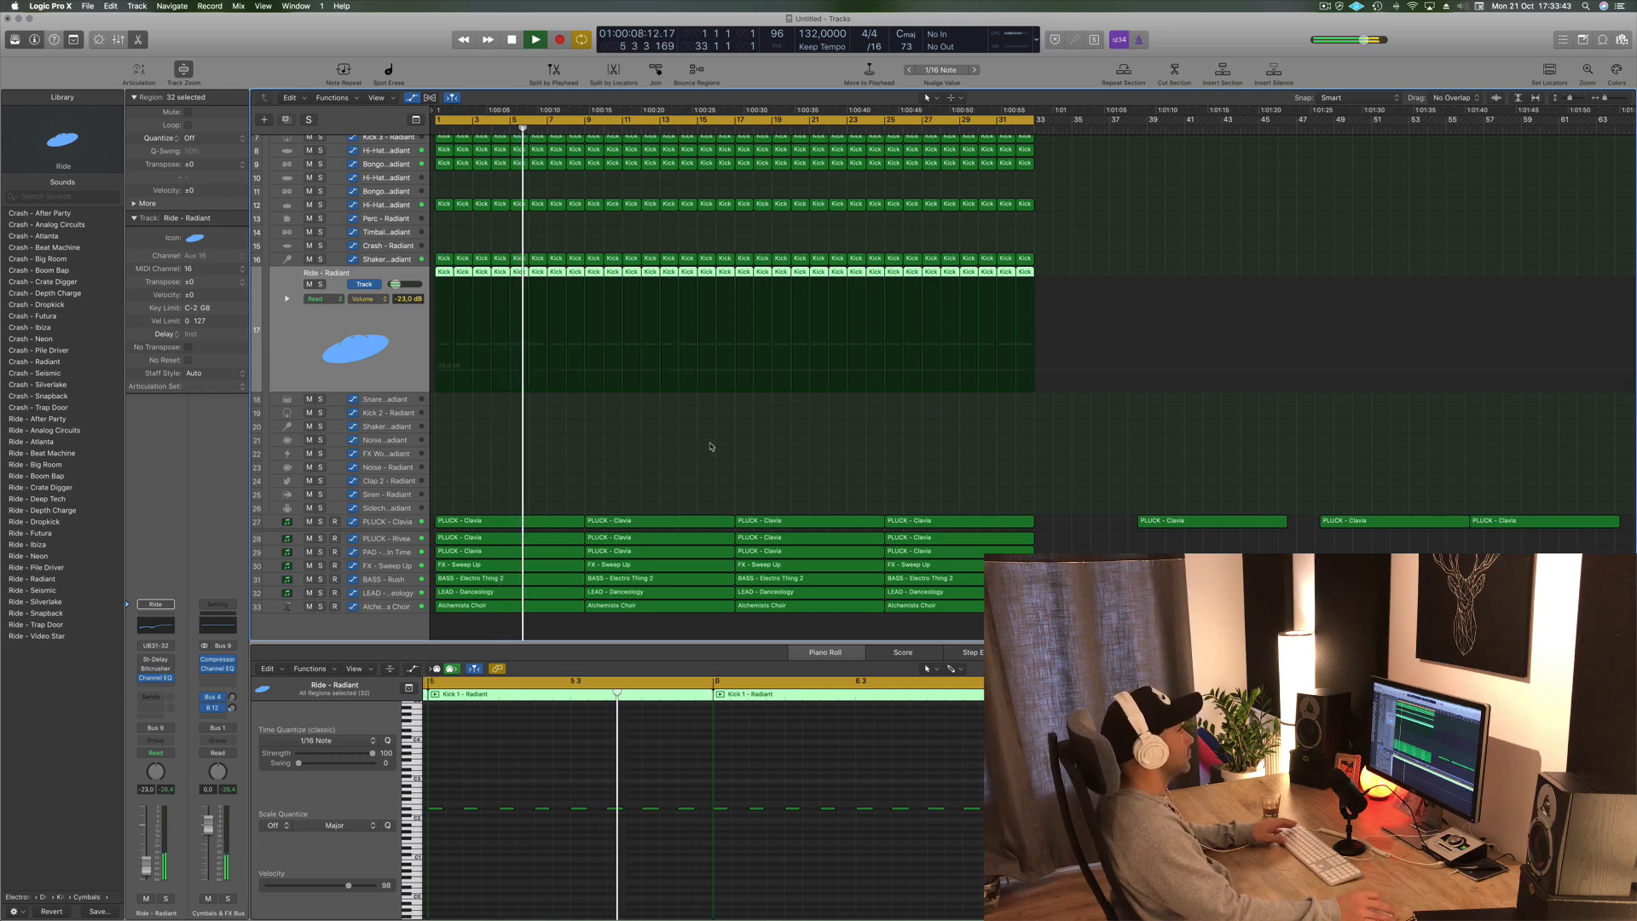
left_click(623, 433)
key("space")
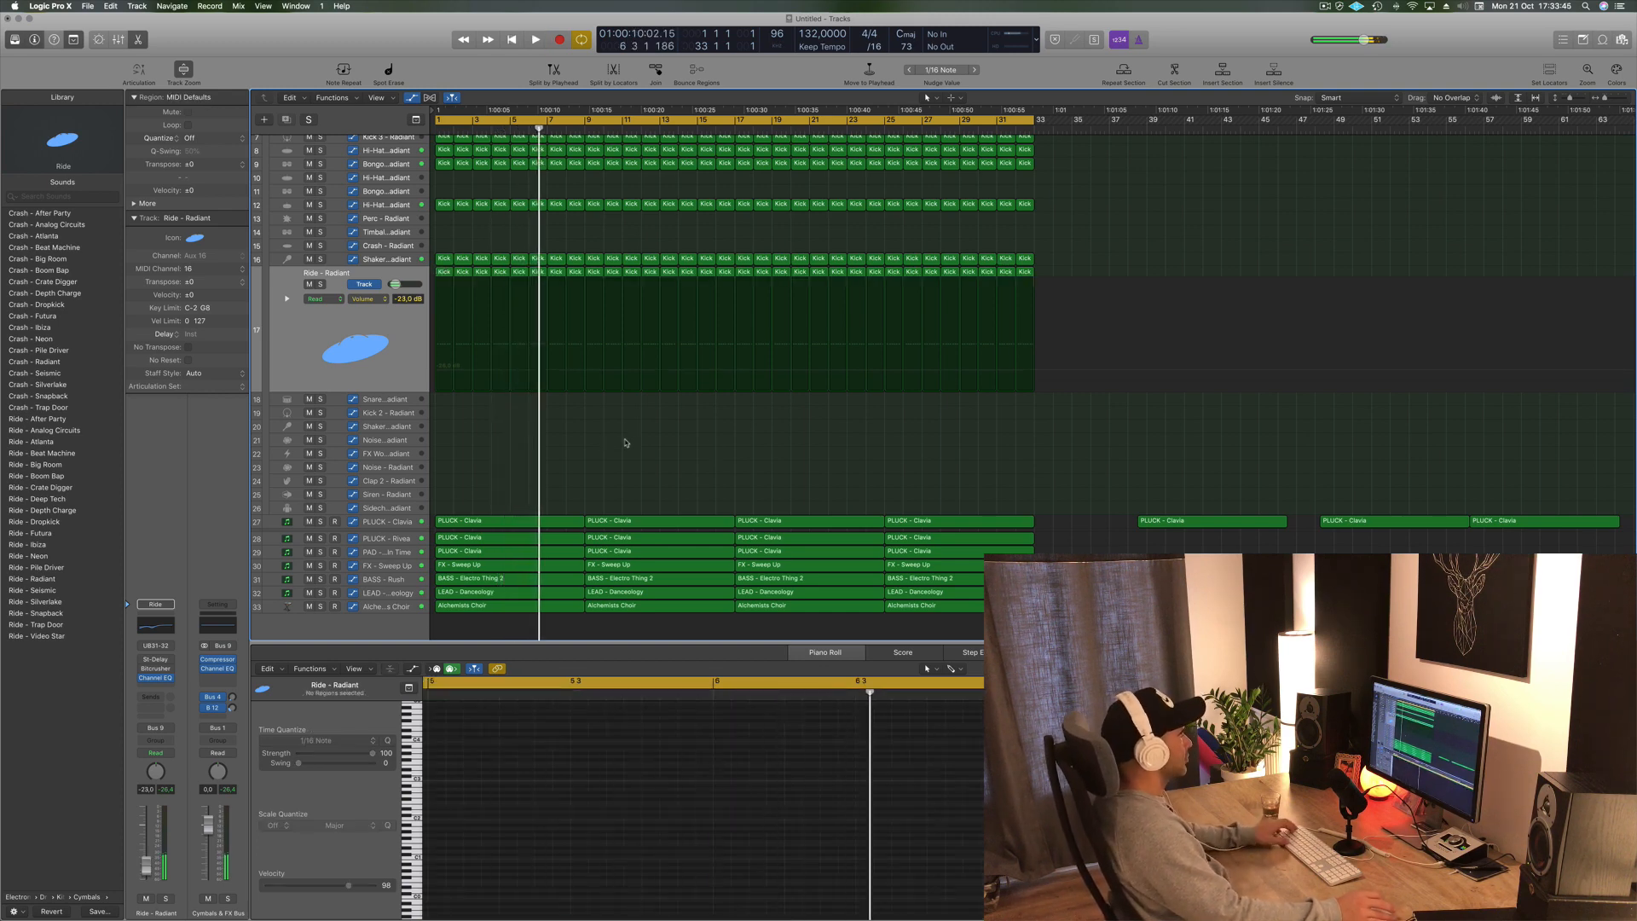
key("space")
- Review the PLUCK - Rivea and Ride - Radiant tracks during playback
scroll(609, 441, "up", 1)
scroll(609, 441, "down", 2)
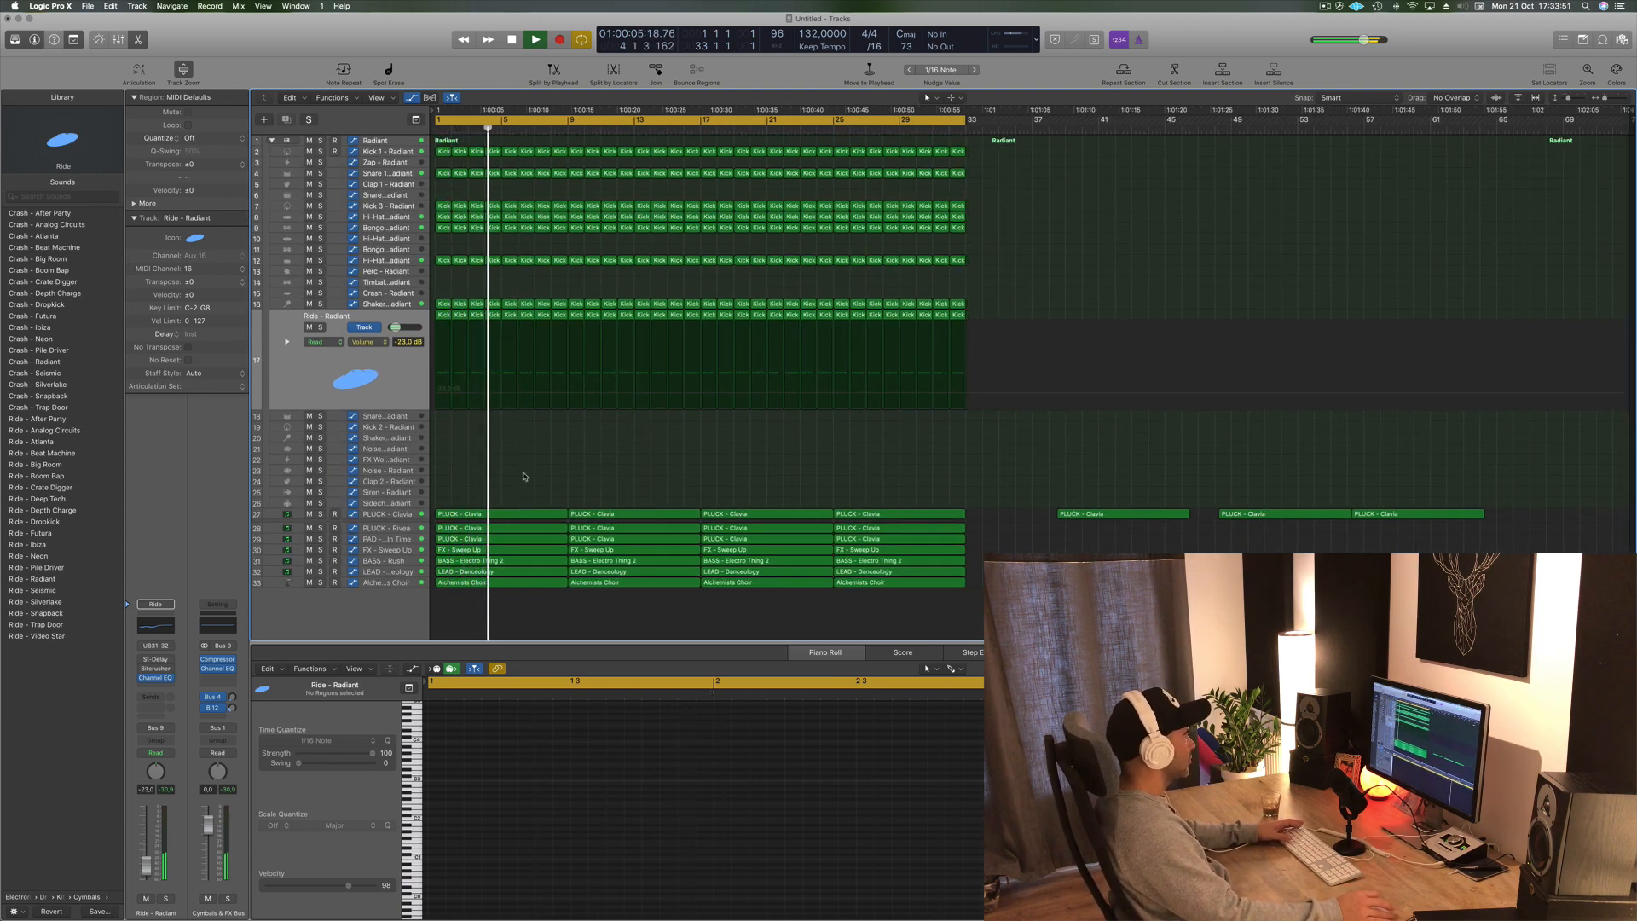
left_click(383, 530)
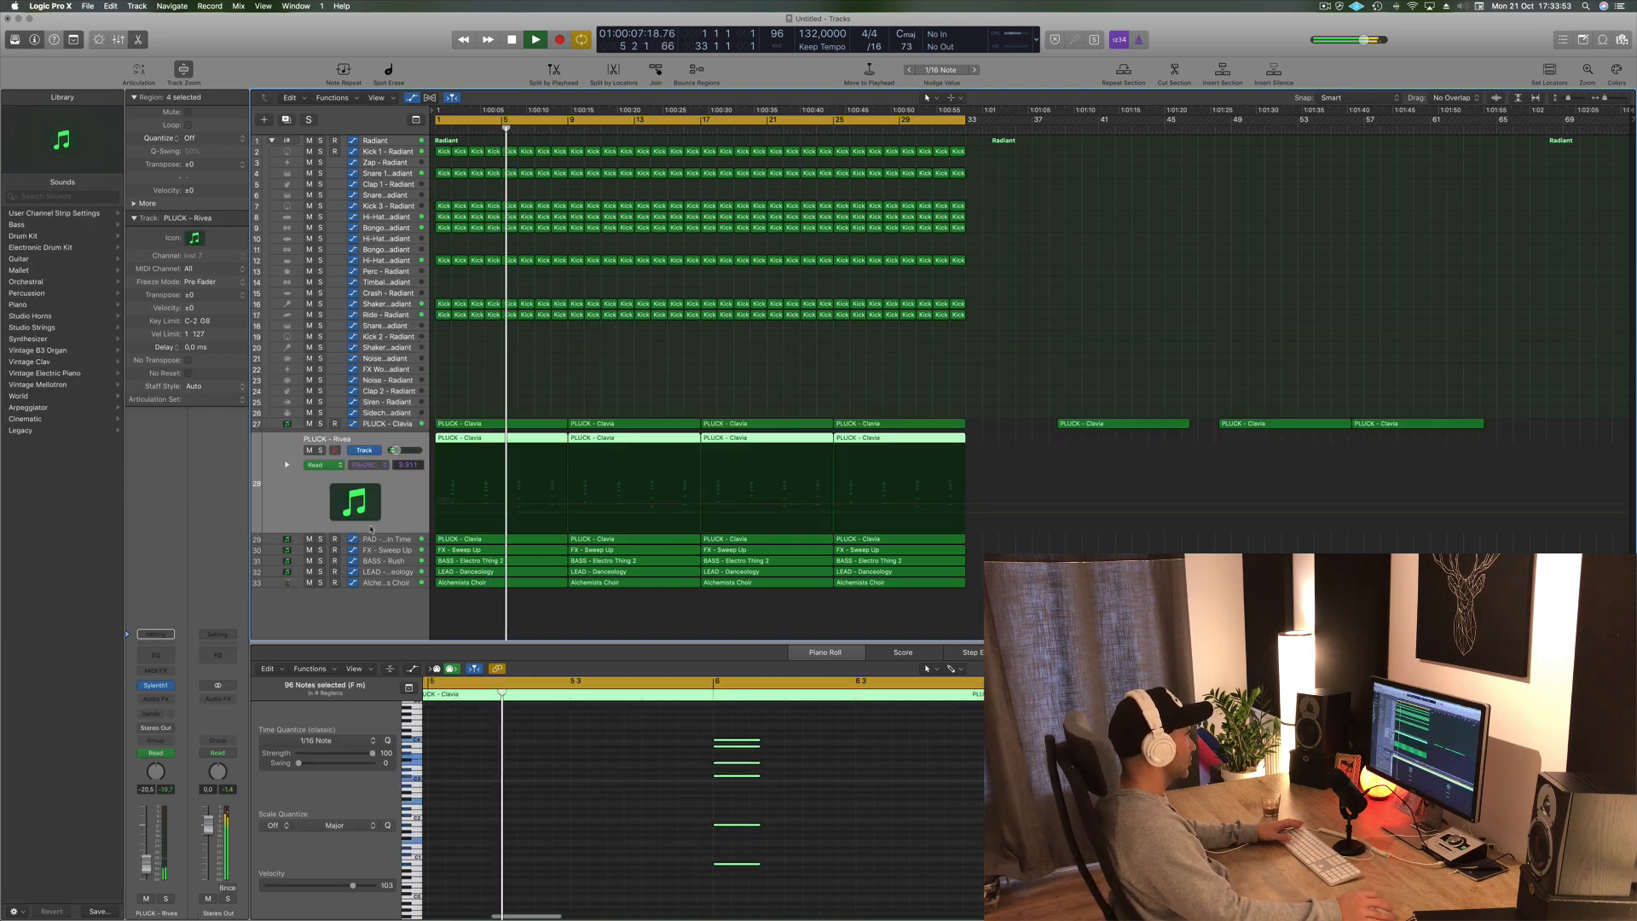
left_click(673, 375)
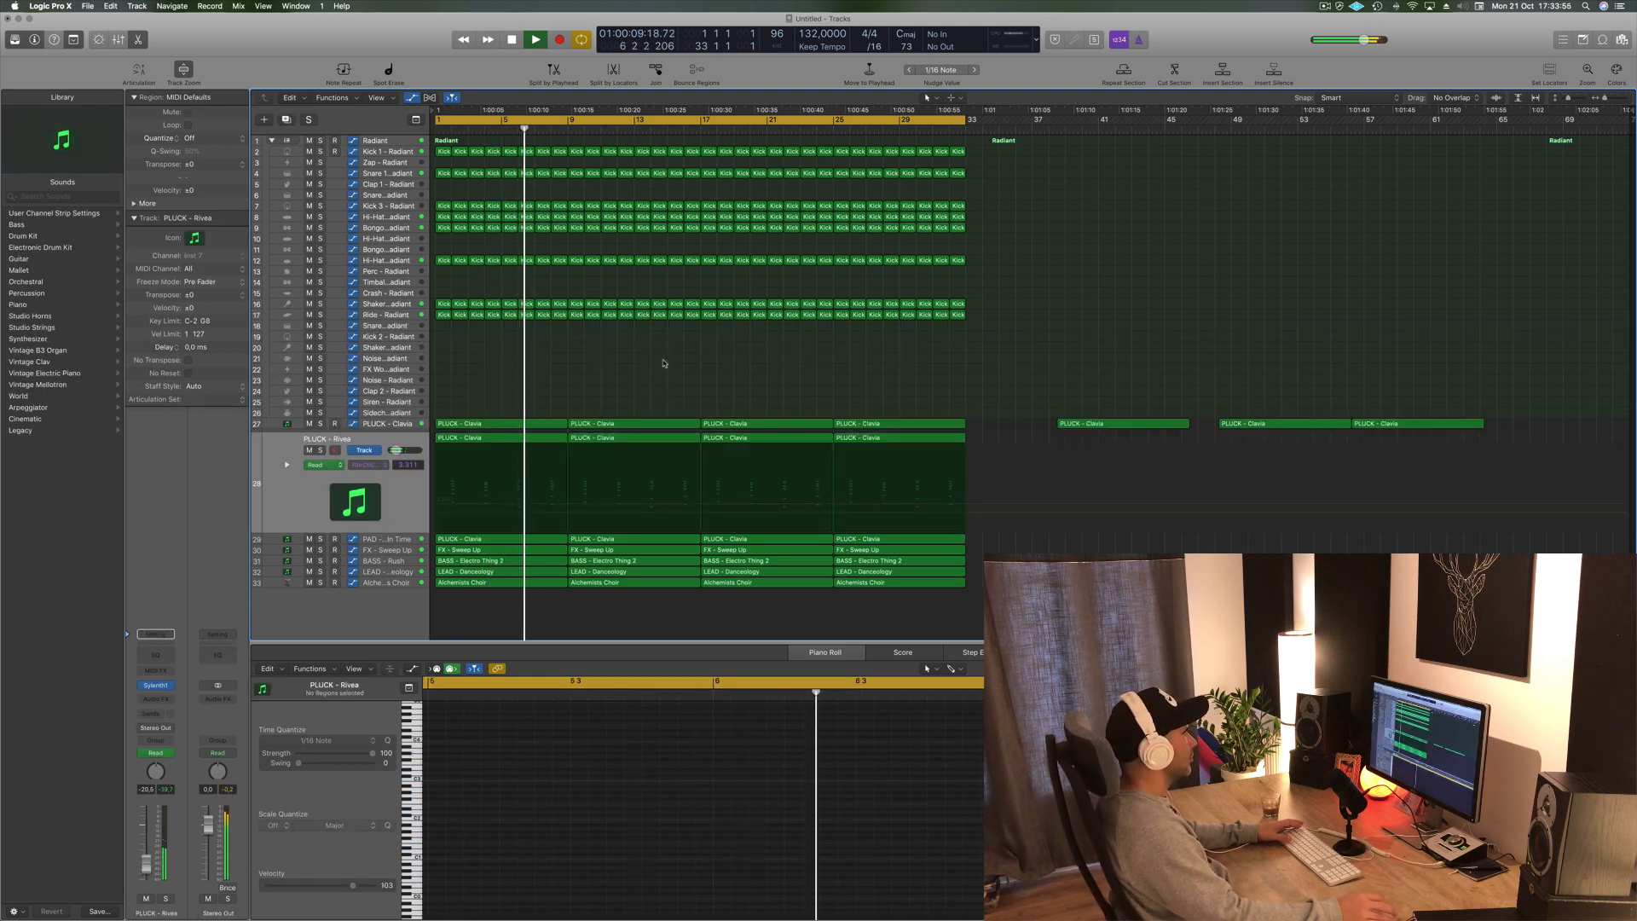
left_click(383, 315)
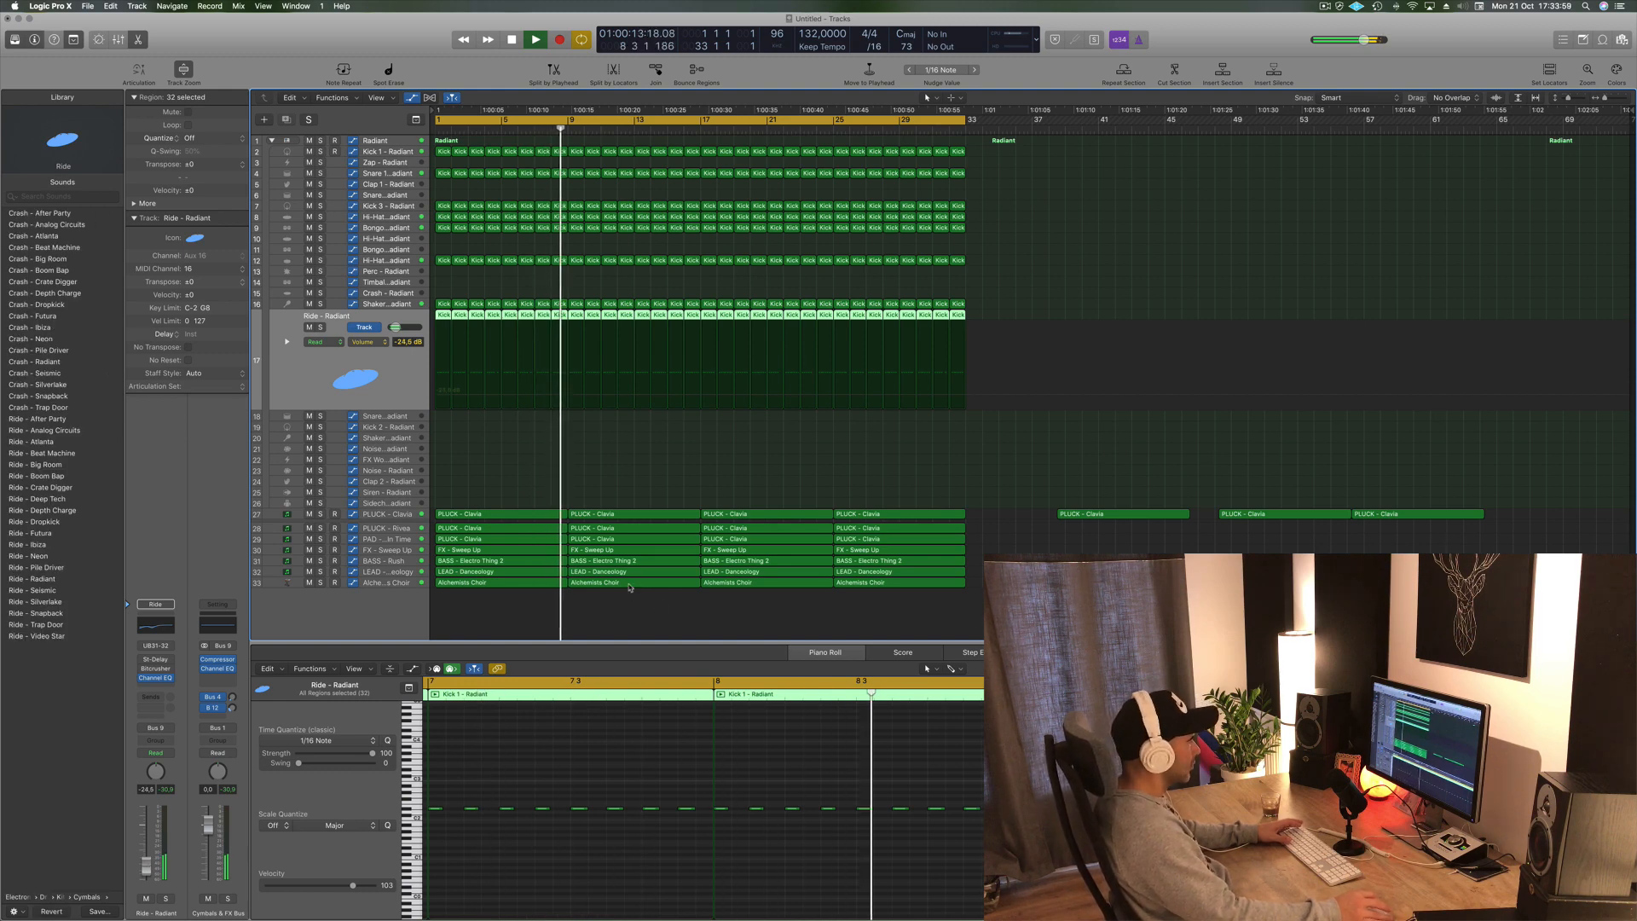
- Delete the Alchemists Choir region in the second section and play the arrangement from the start
left_click(629, 583)
key("Delete")
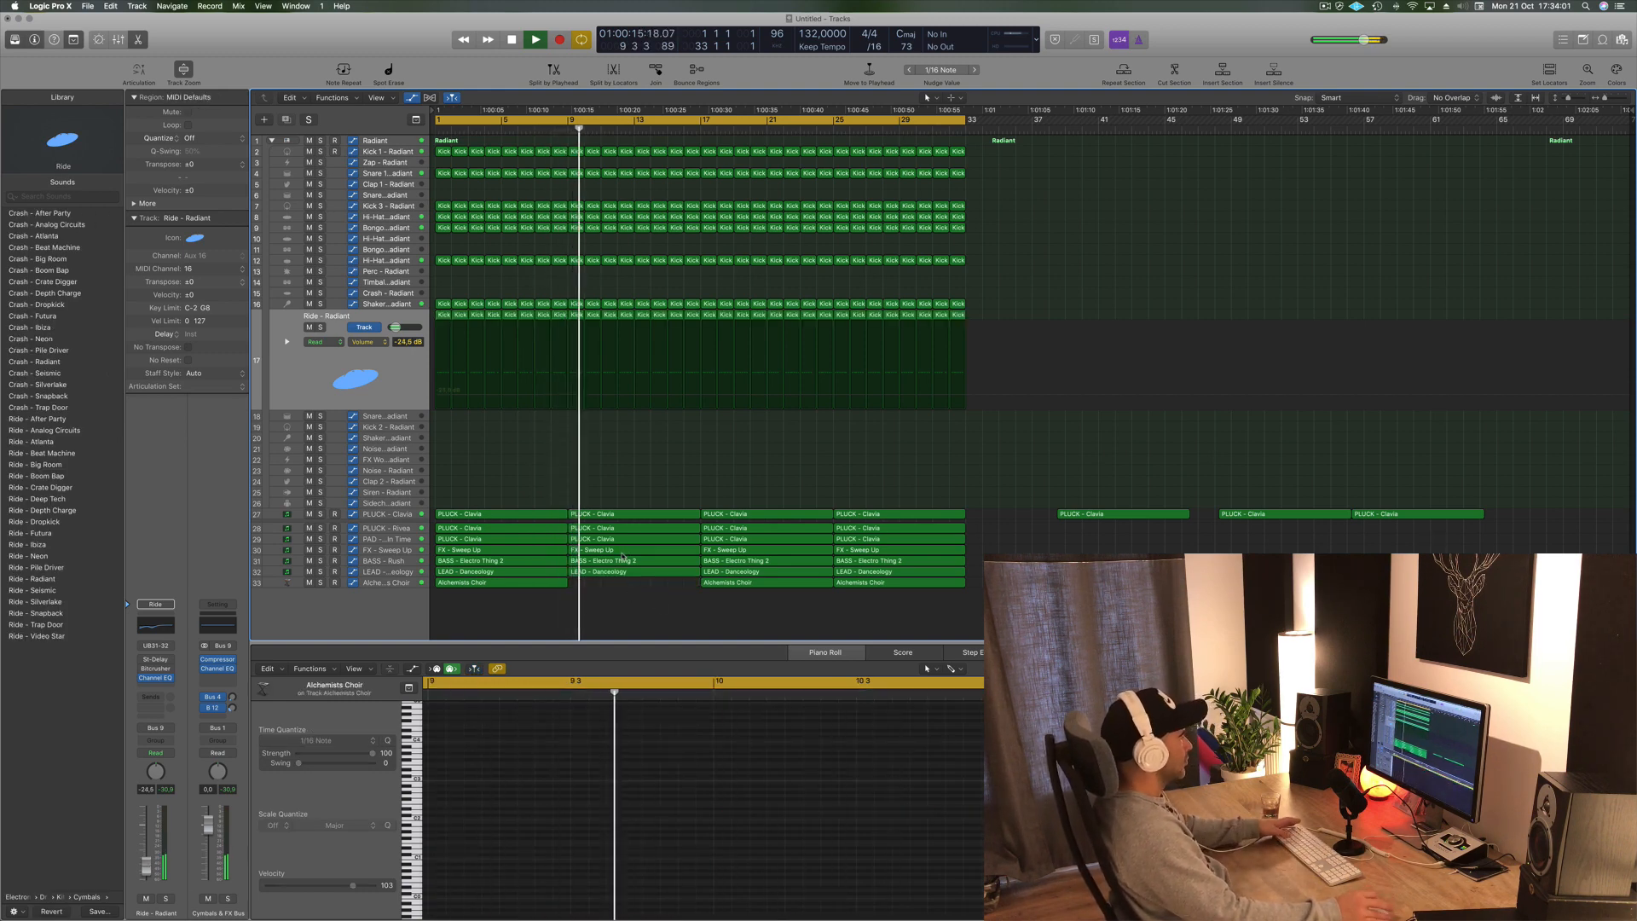
key("space")
key("Return")
key("space")
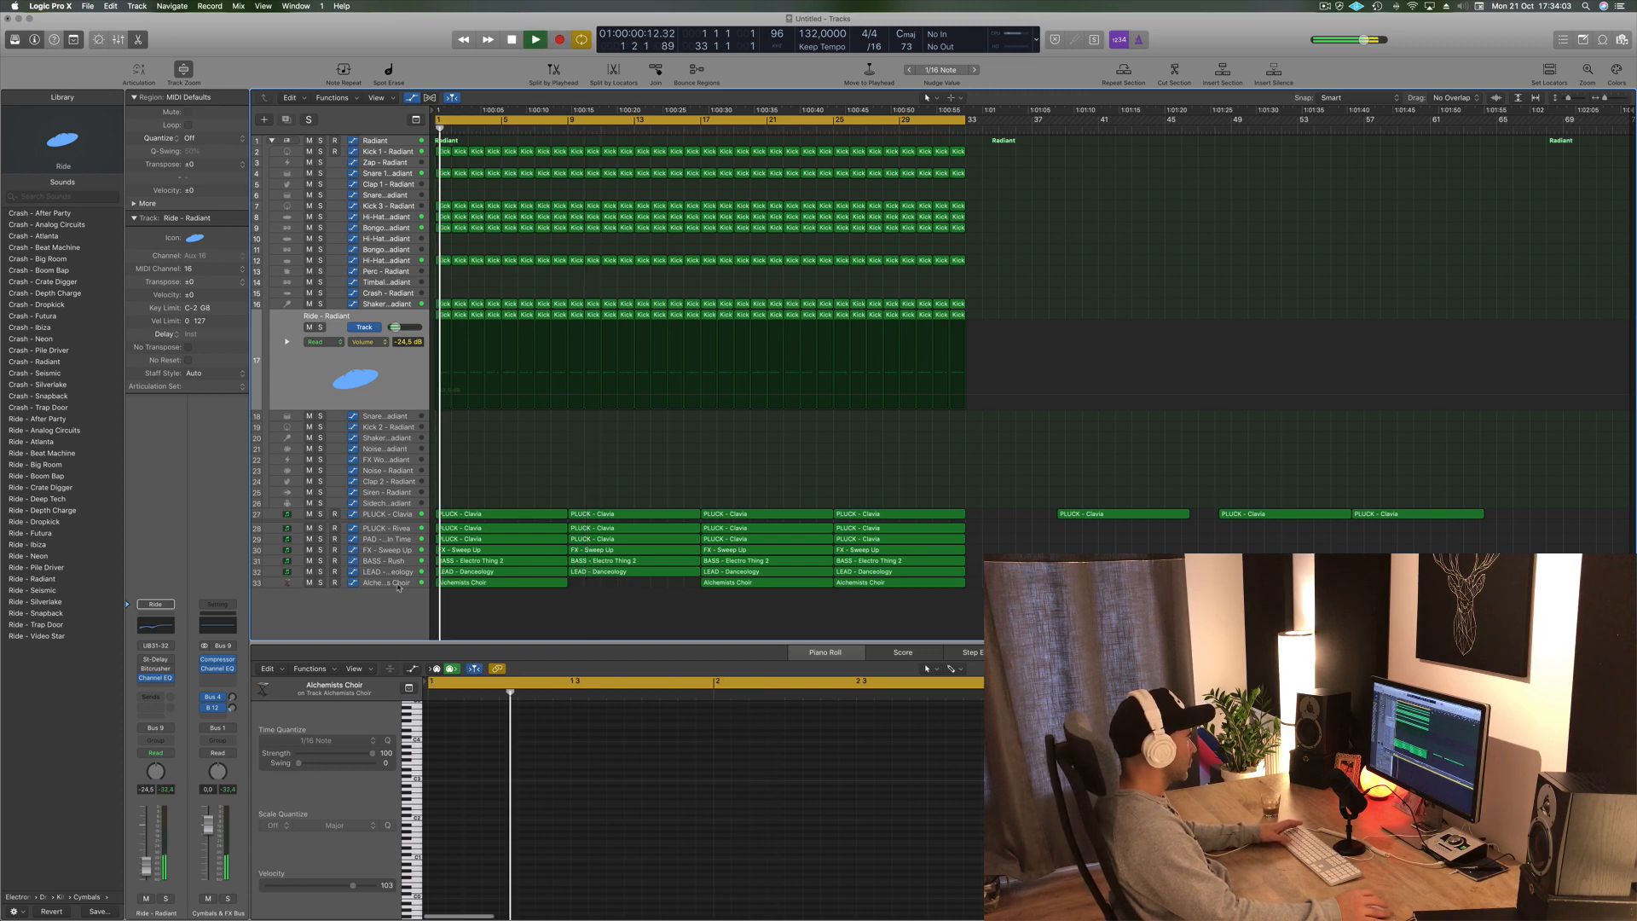
- Delete the first LEAD - Danceology region and restart playback
left_click(516, 571)
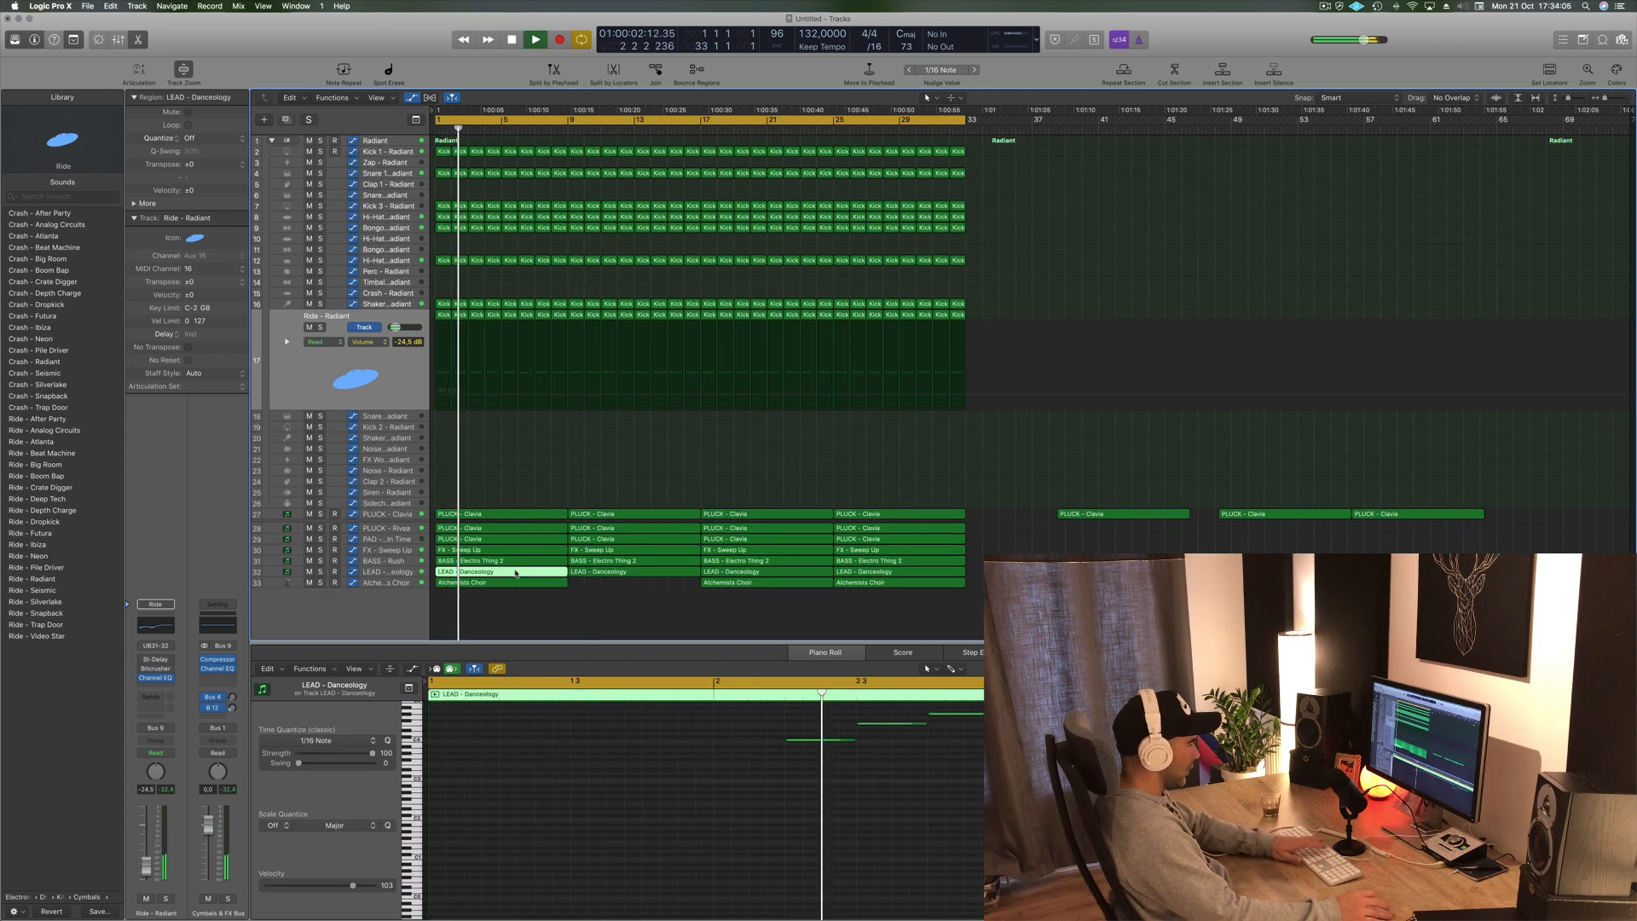
key("Delete")
key("space")
left_click(1324, 6)
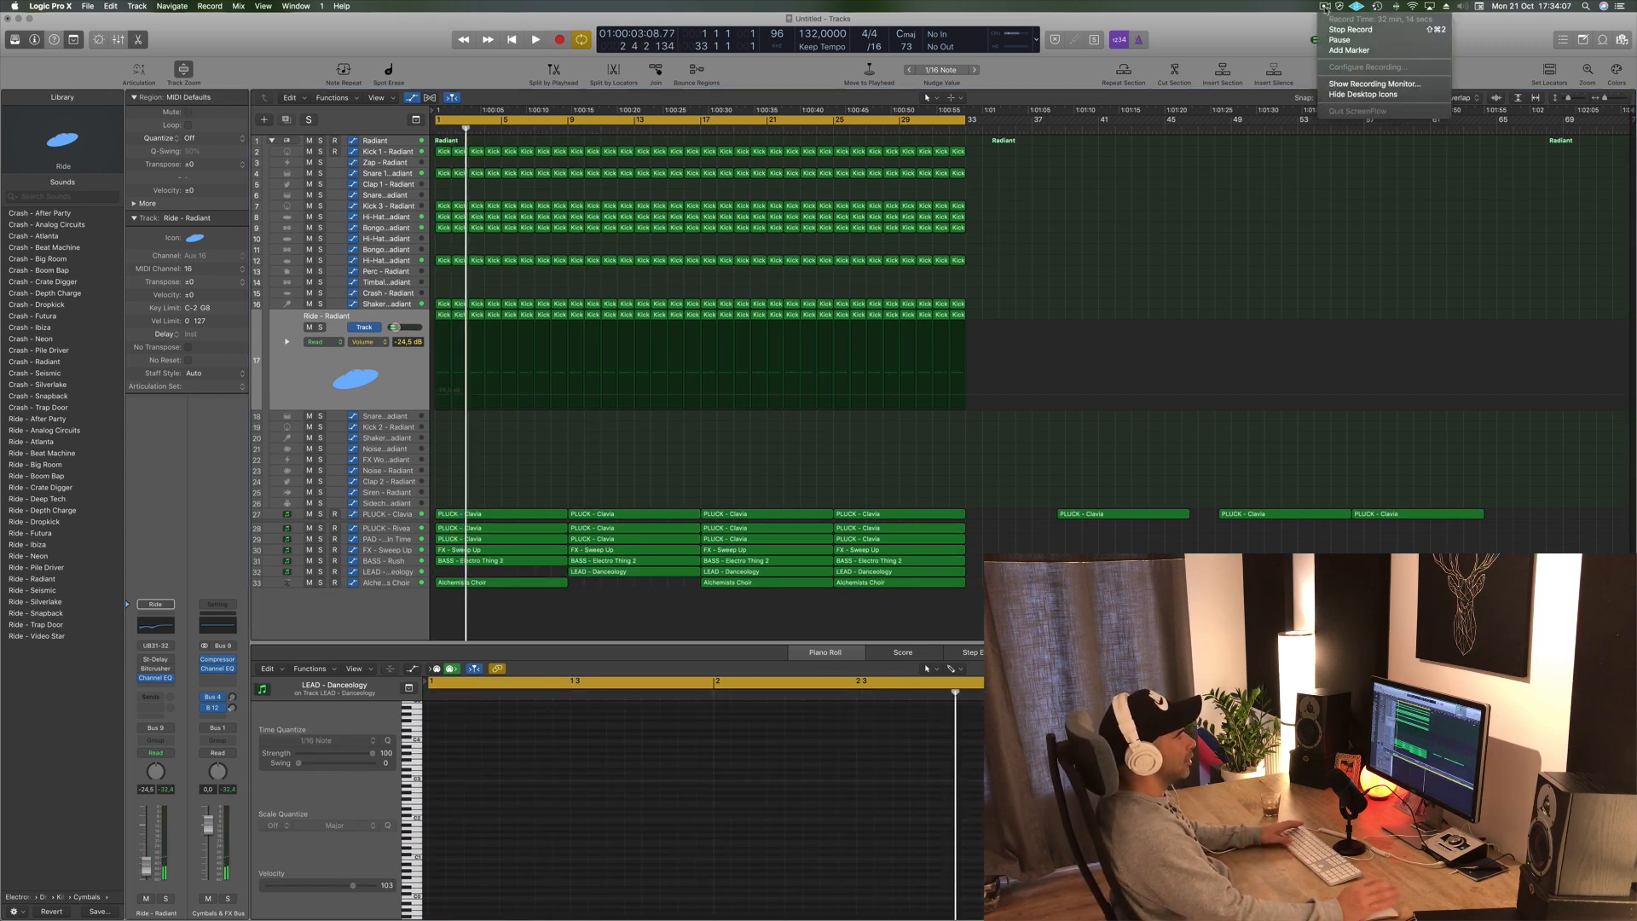
left_click(1290, 37)
key("Return")
key("space")
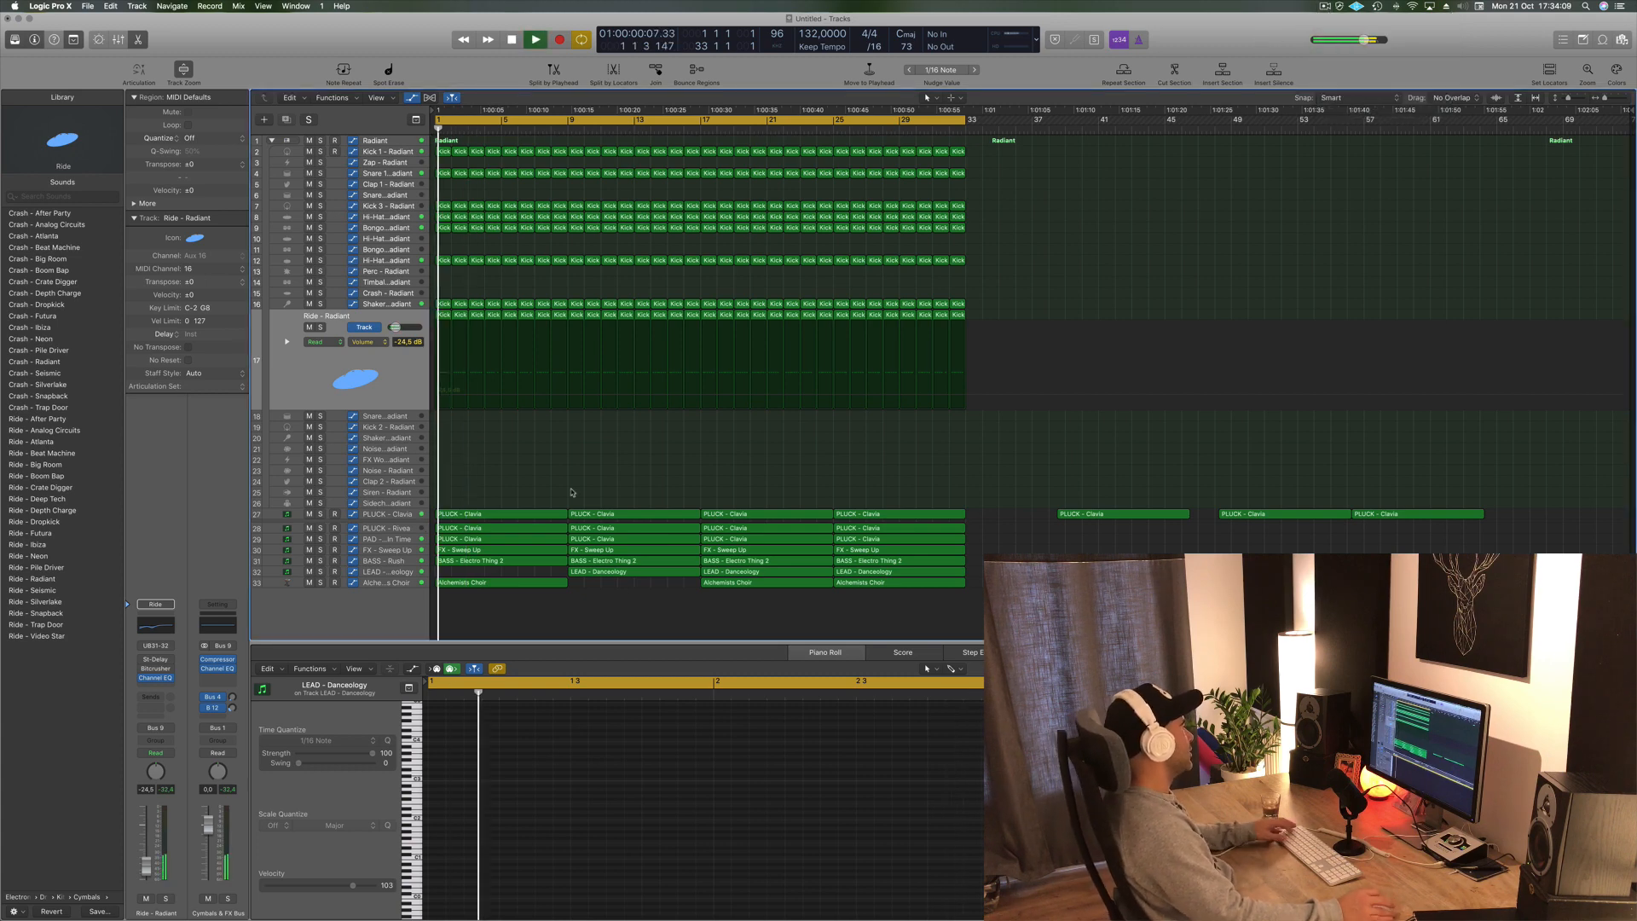
- Delete the first PLUCK - Clavia region on the top PLUCK track and restart playback
scroll(559, 508, "up", 5)
scroll(561, 507, "down", 2)
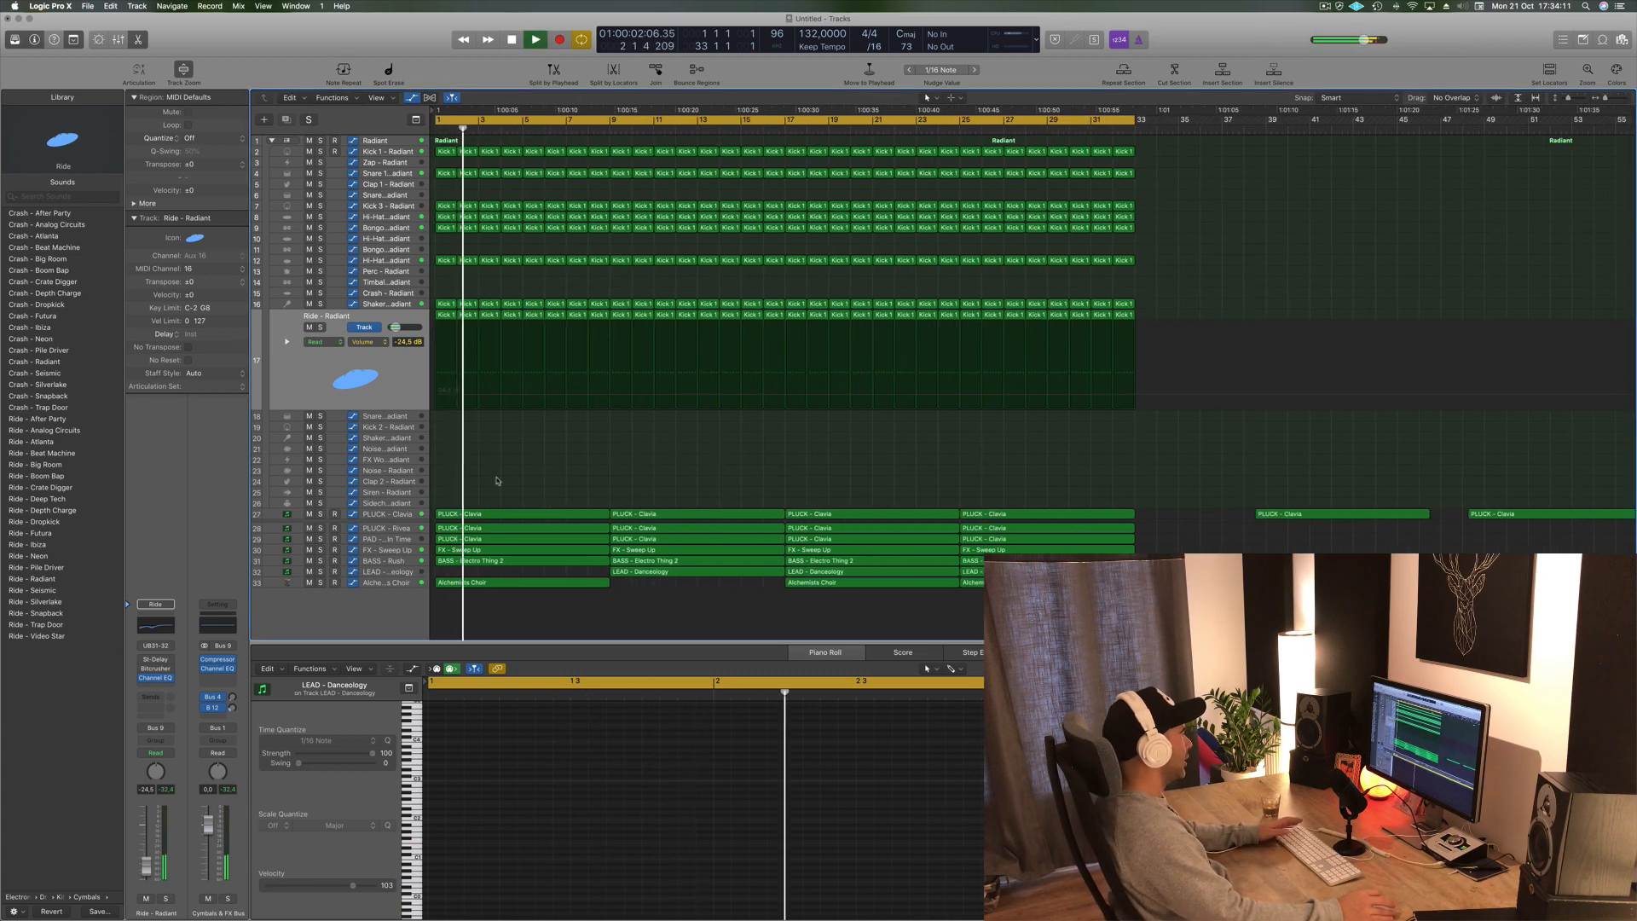
key("Return")
left_click(516, 518)
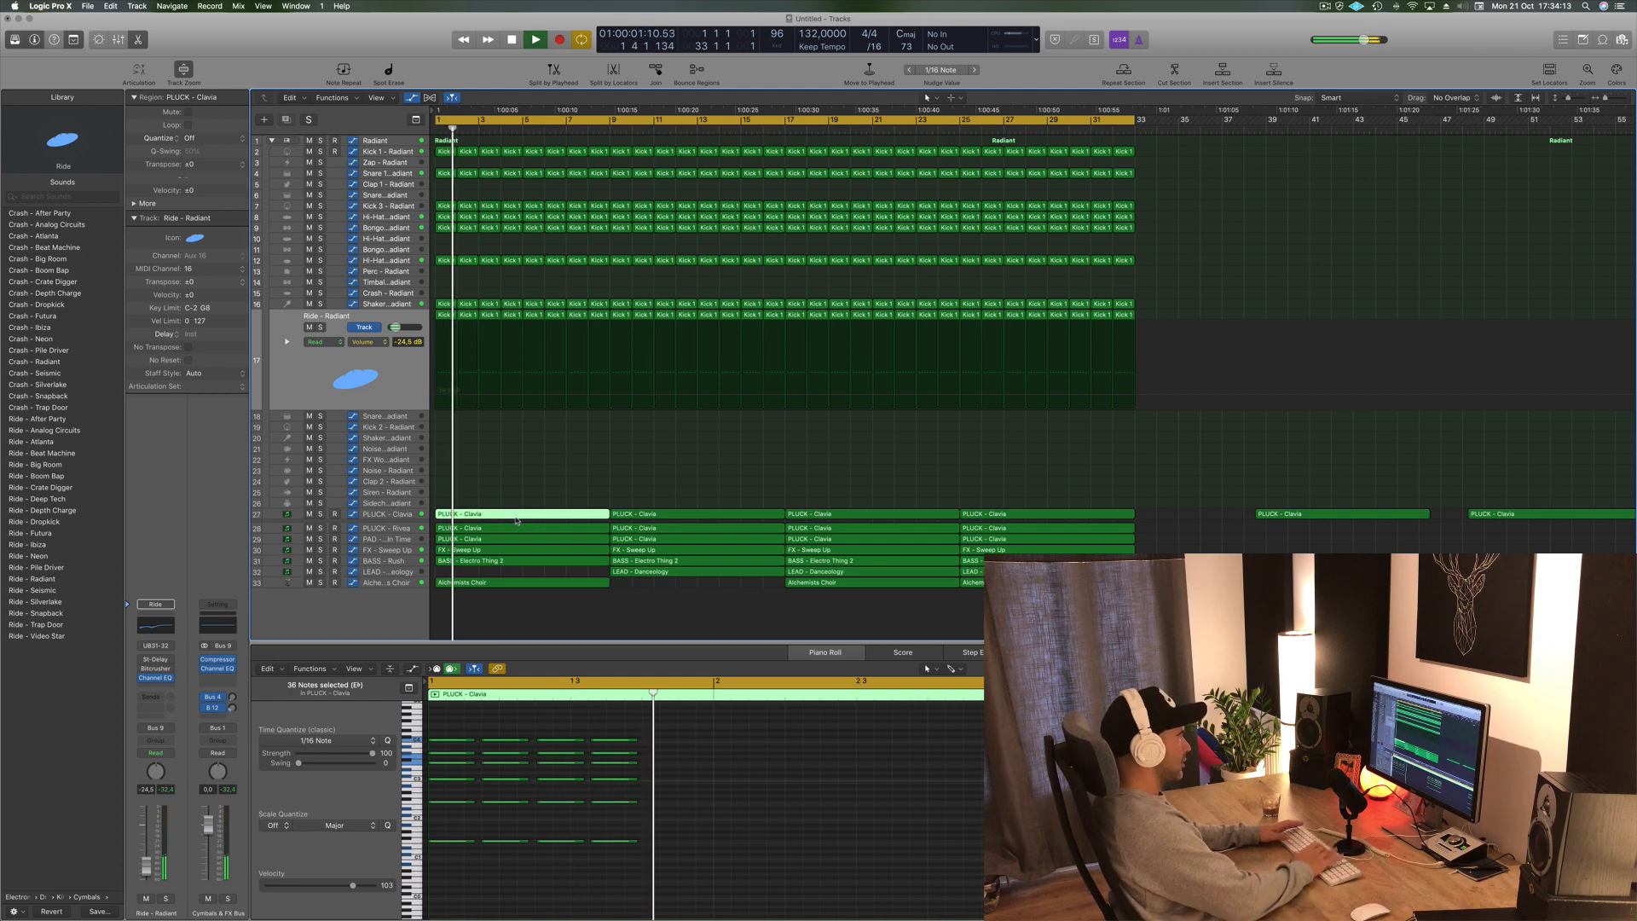
key("Delete")
key("Return")
key("space")
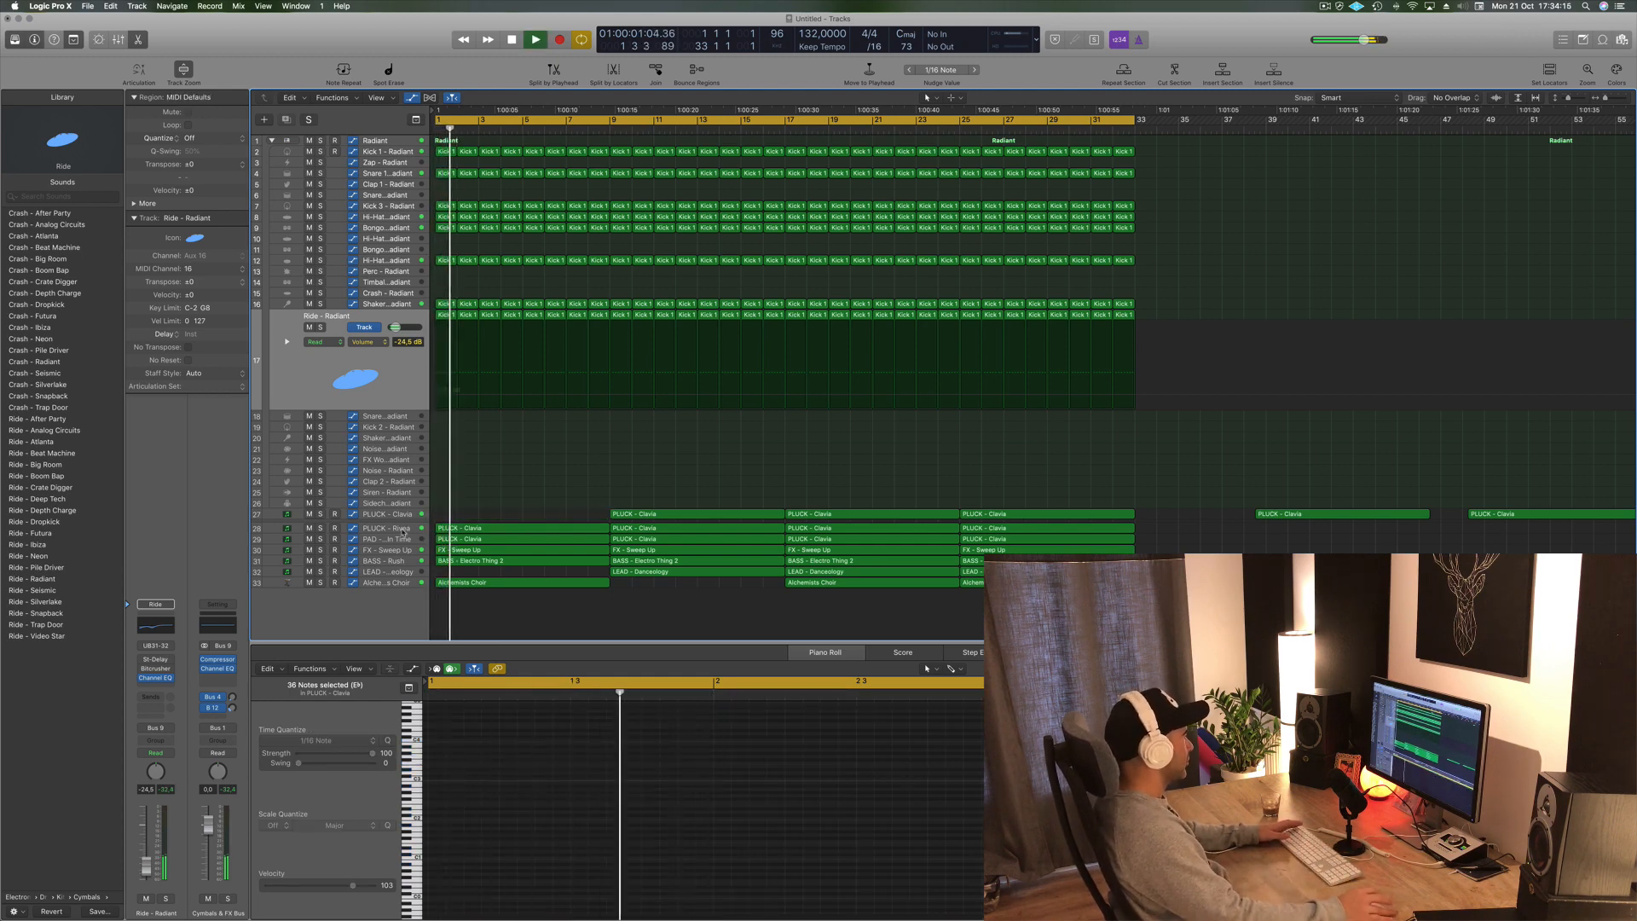
- Delete the first Alchemists Choir region at the start of the arrangement
left_click(401, 528)
key("space")
left_click(472, 584)
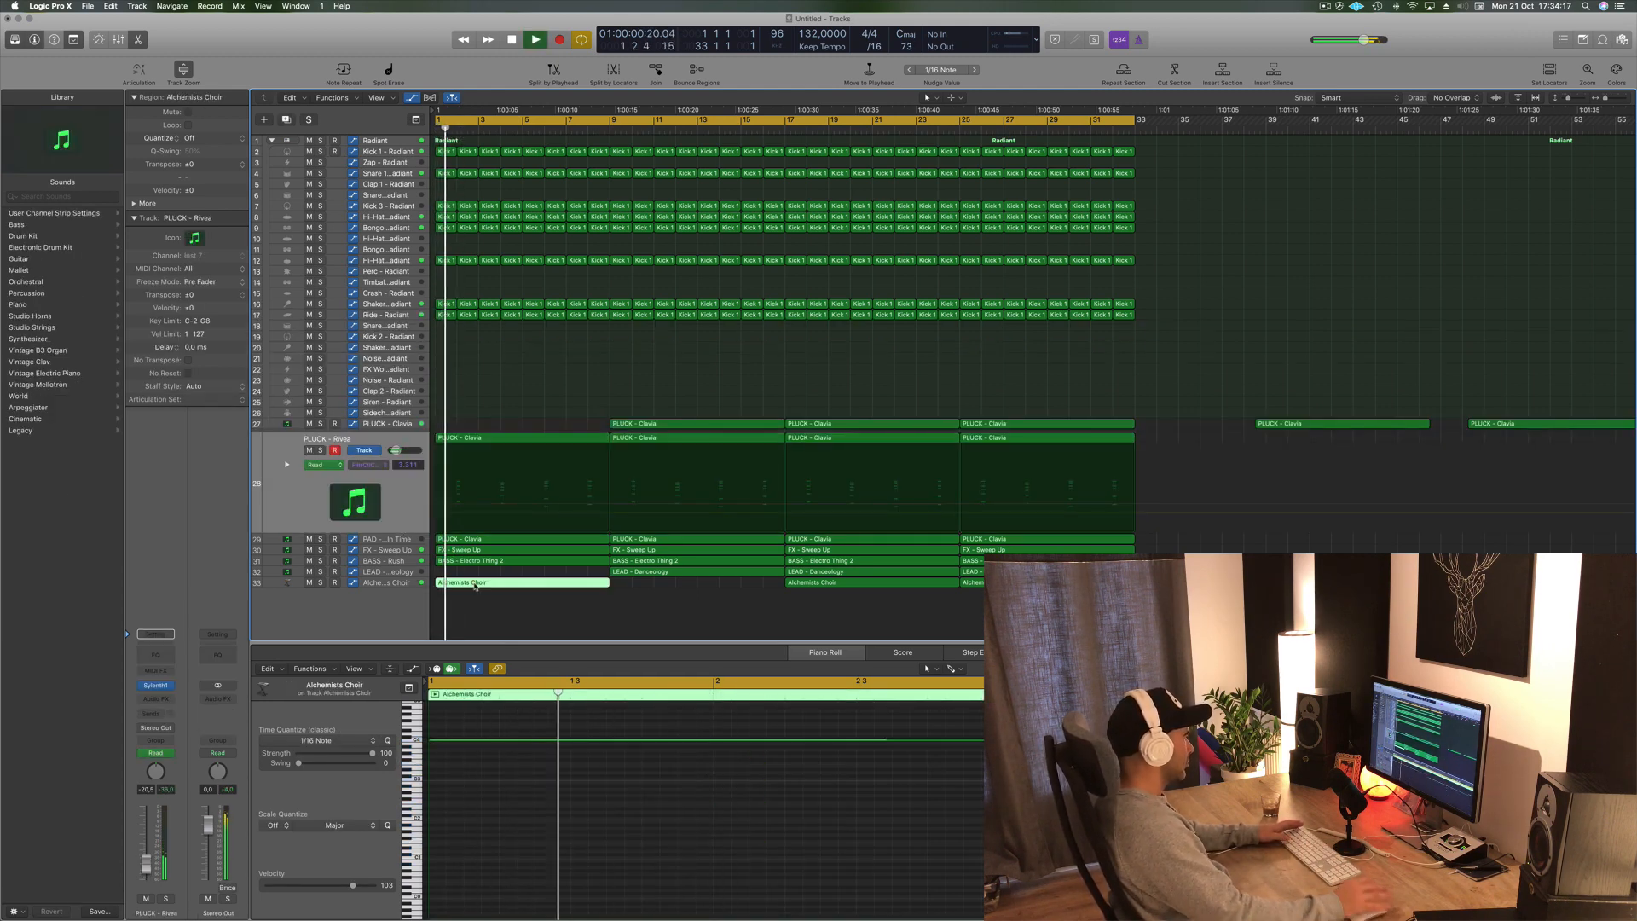
key("Delete")
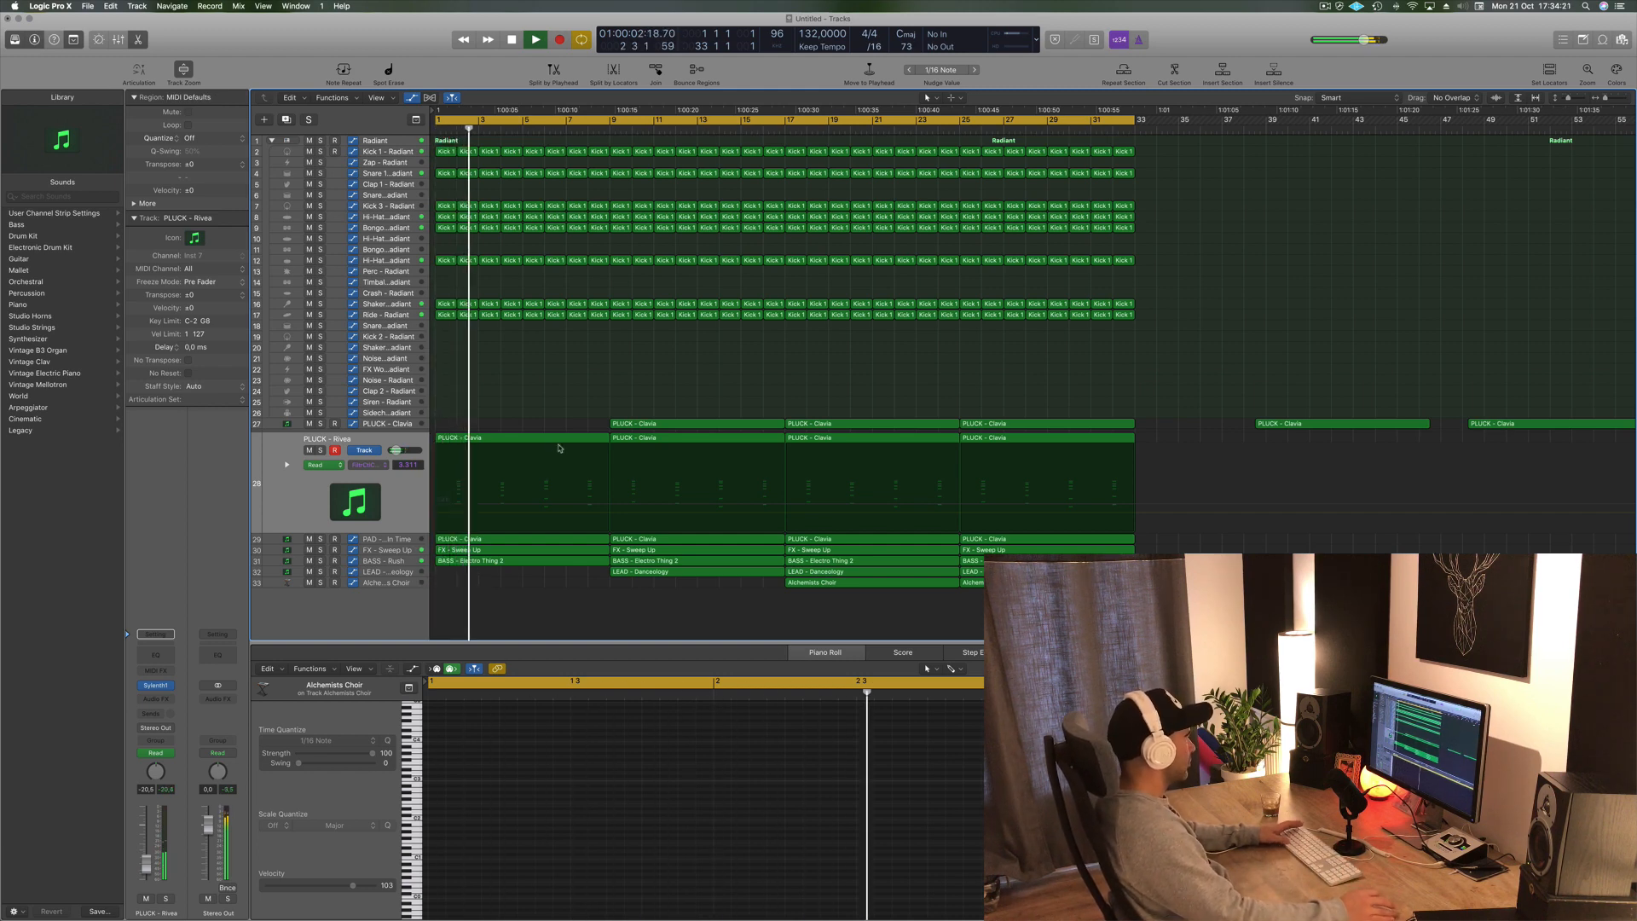
- Delete the first PLUCK - Clavia region on the PLUCK - Rivea track
left_click(542, 439)
key("Delete")
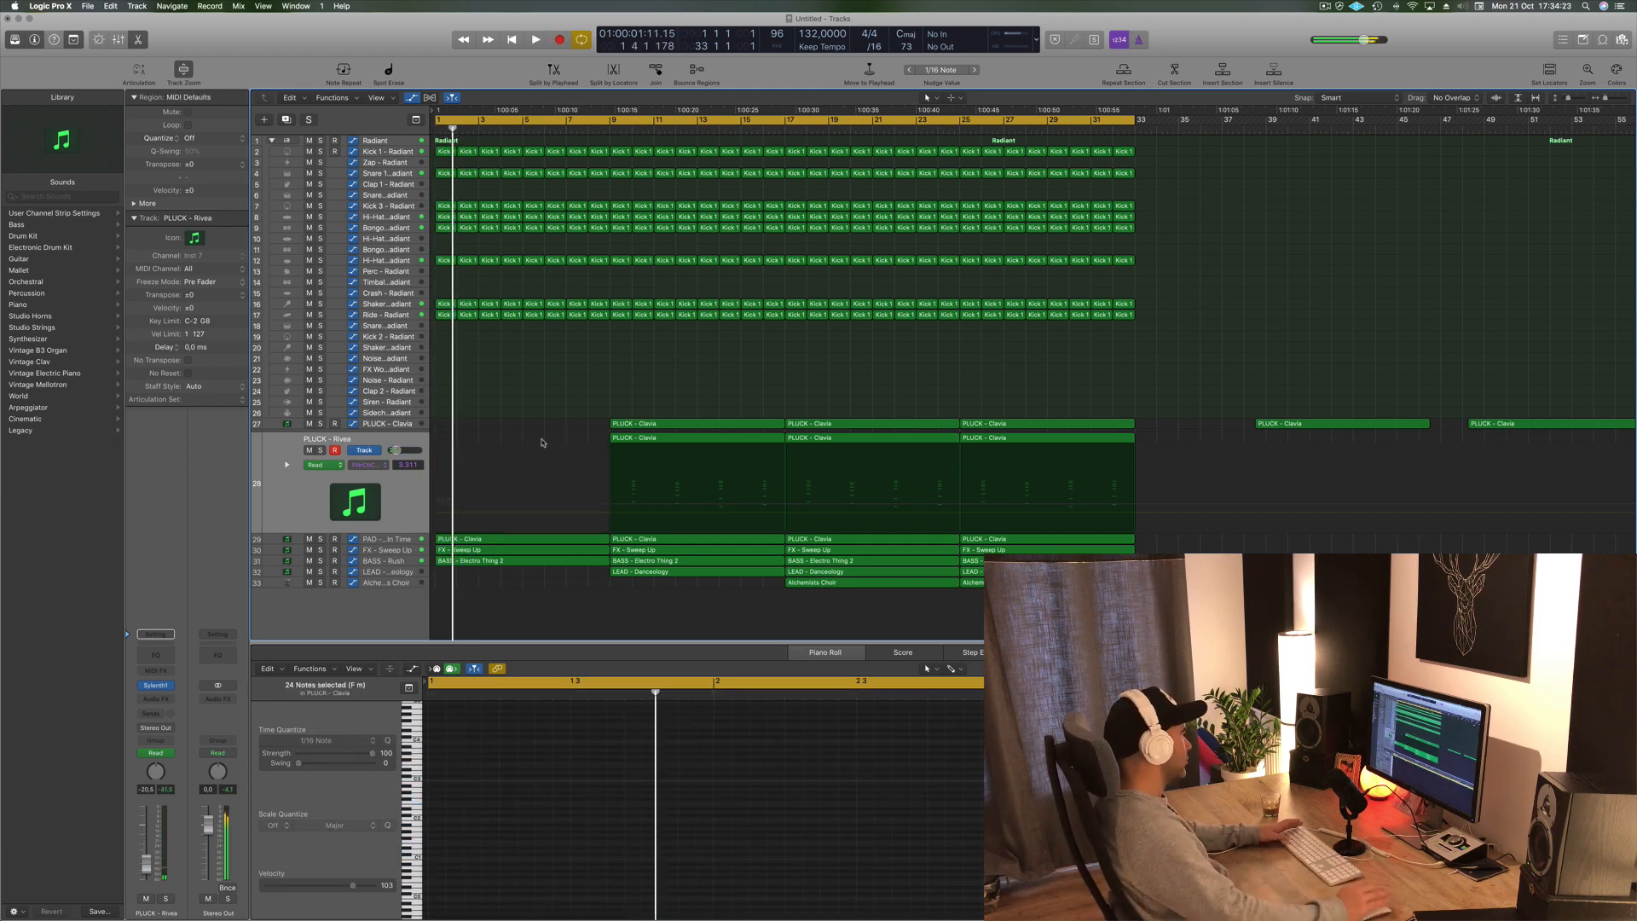
left_click(499, 543)
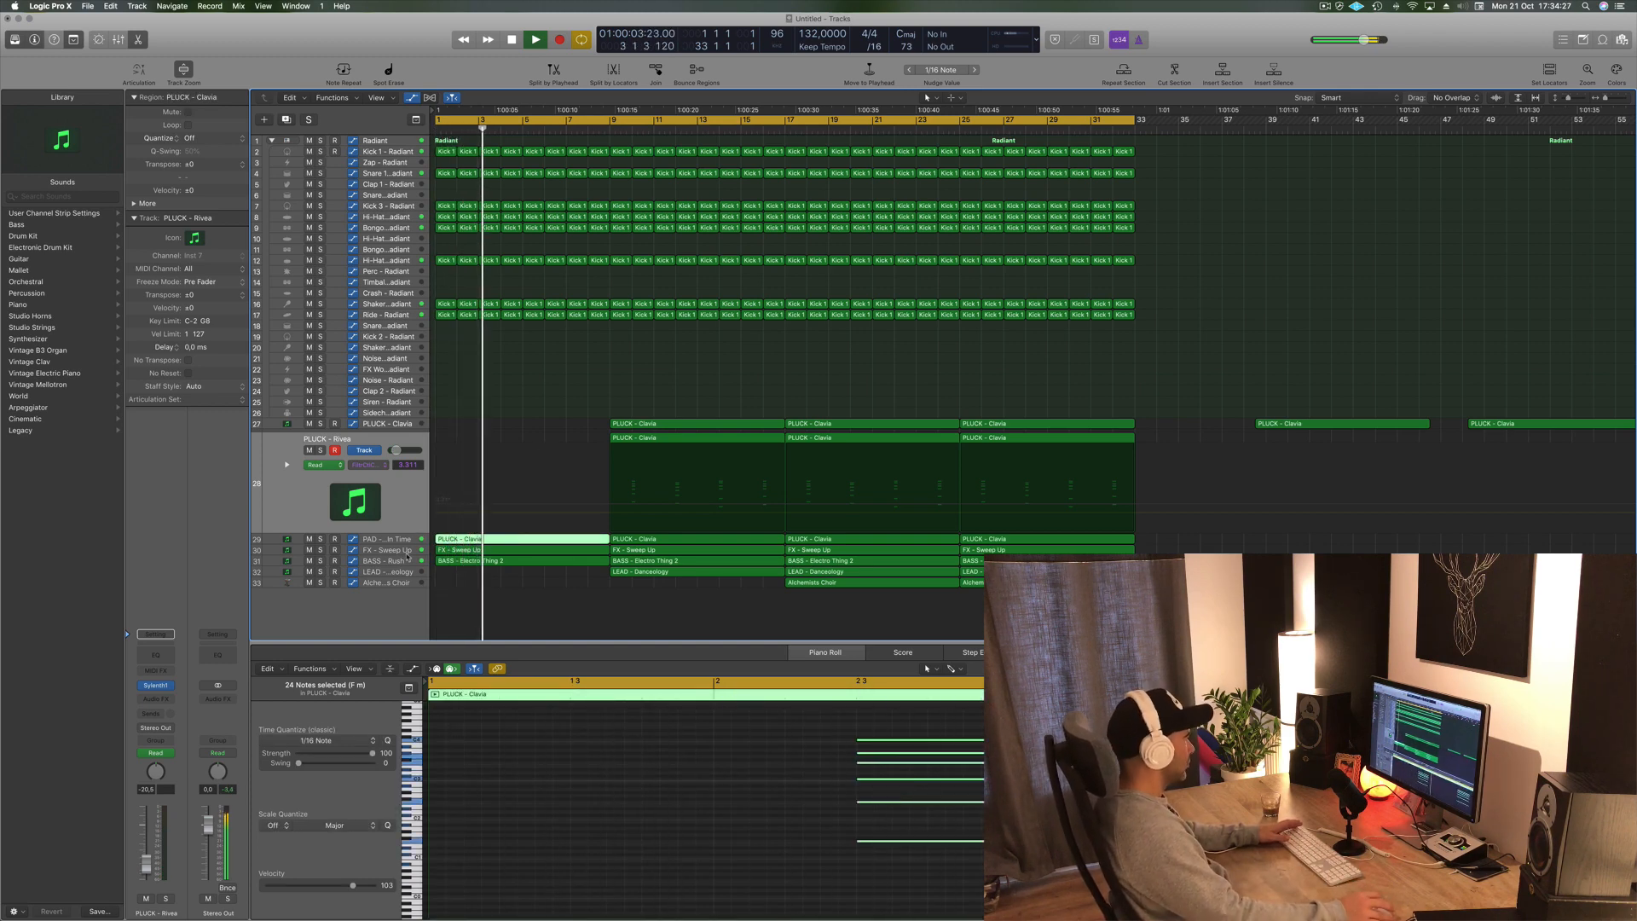
- Extend the first FX - Sweep Up automation ramp so it peaks at bar 9
left_click(395, 552)
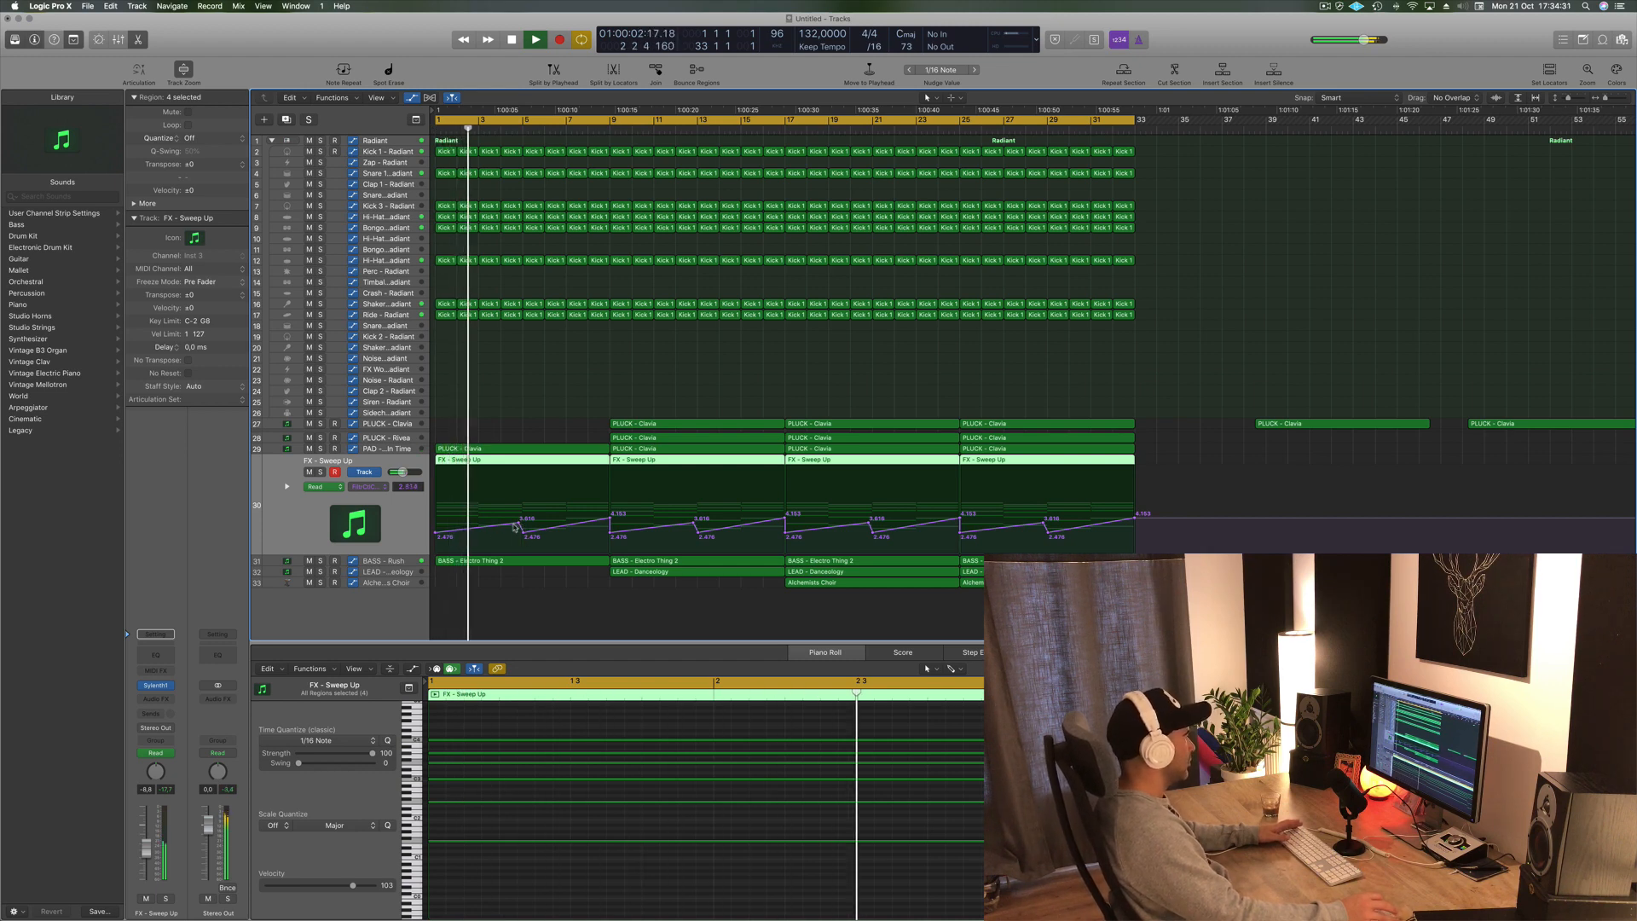
left_click_drag(518, 523, 609, 508)
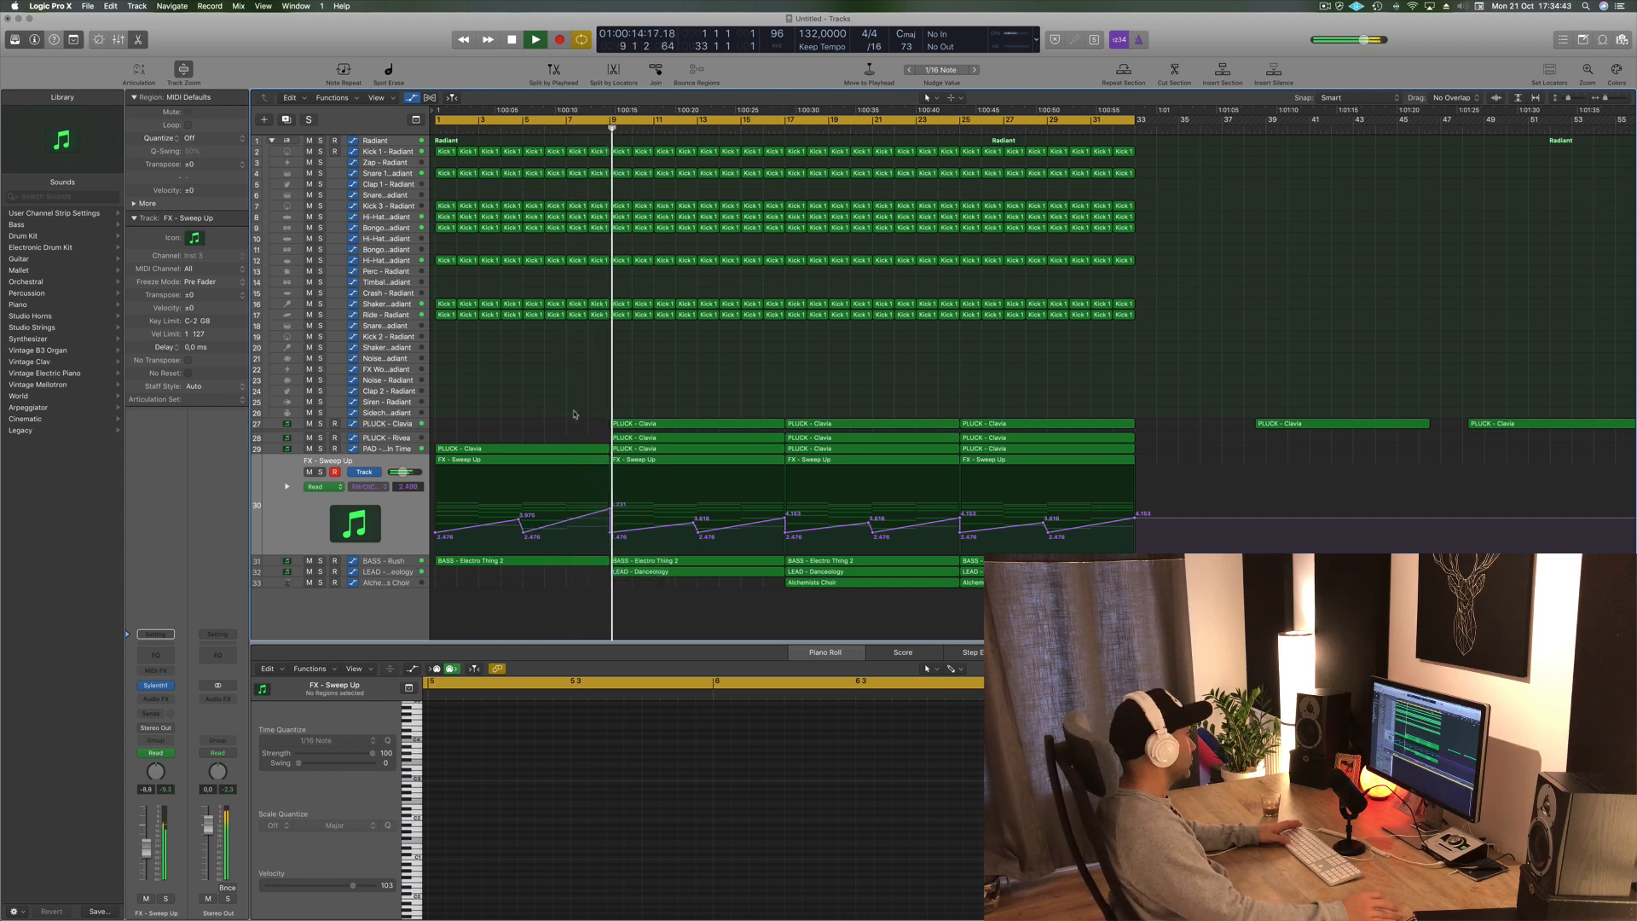
- Move the third-section Alchemists Choir region back to start at bar 9
left_click(663, 572)
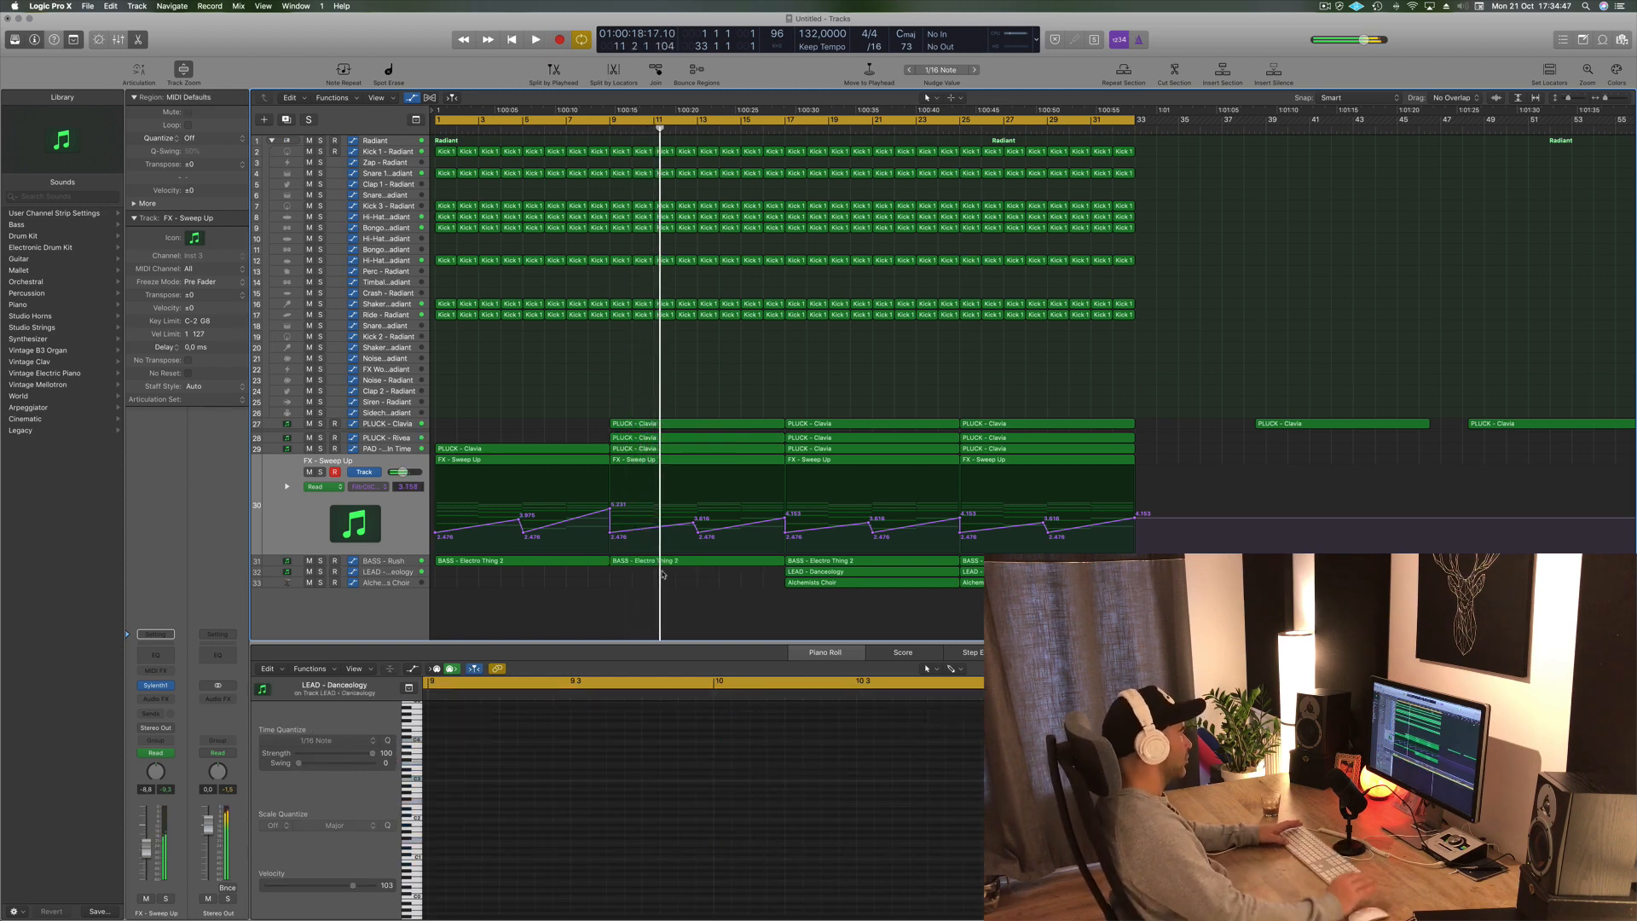
key("Return")
left_click(862, 583)
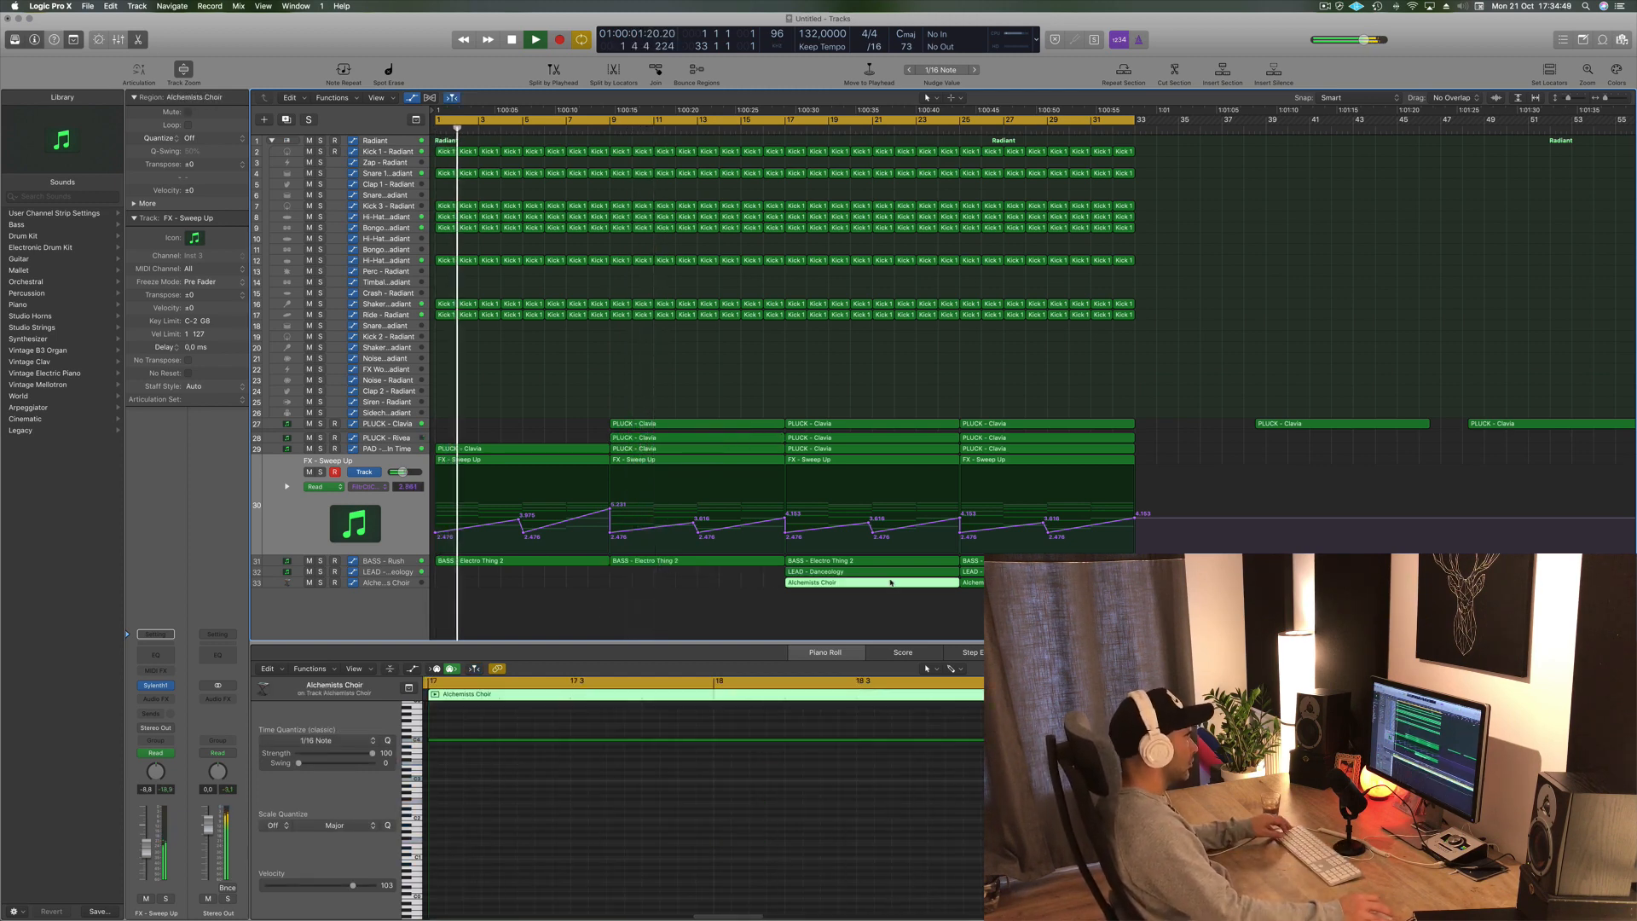
left_click_drag(891, 582, 716, 582)
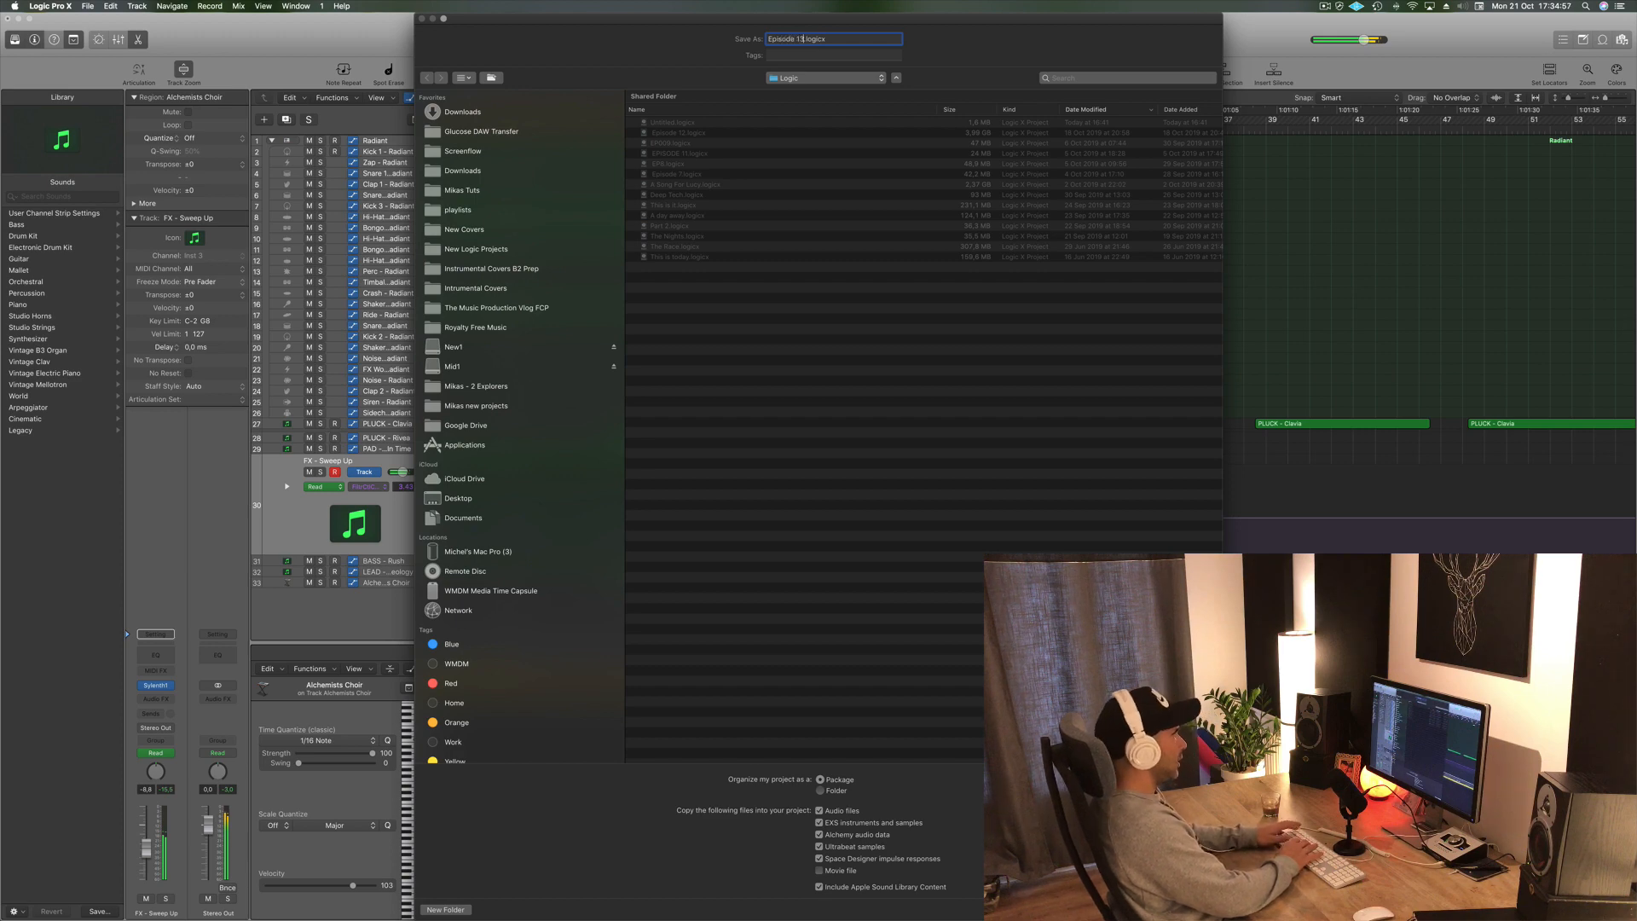
- Save the project as Episode 13 and play the arrangement back
key("Return")
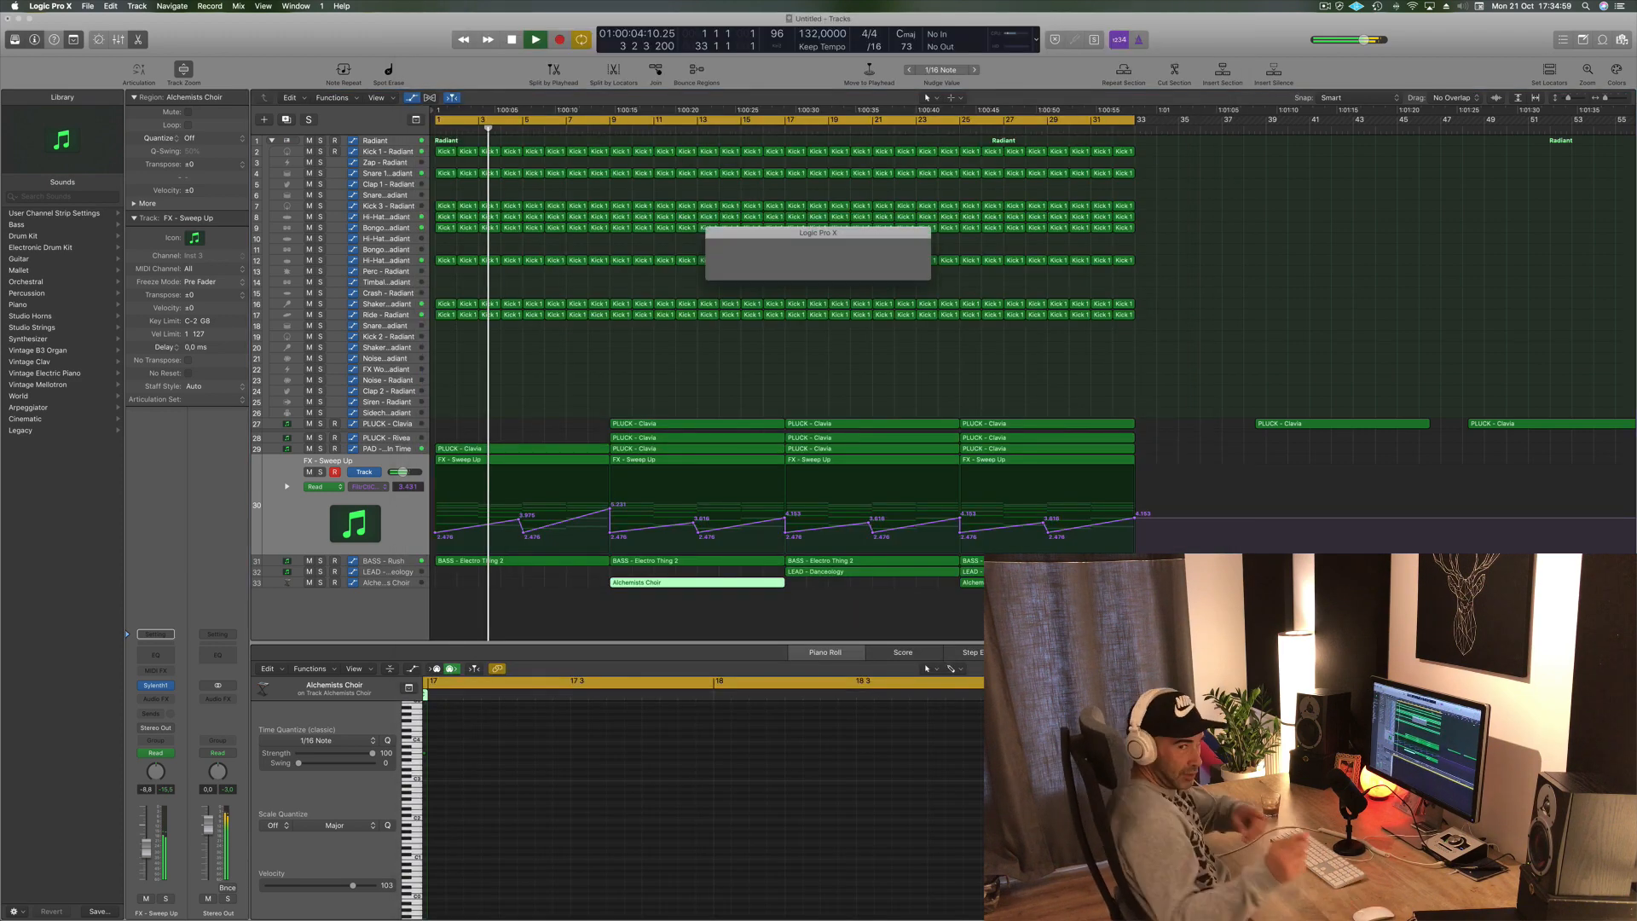
key("space")
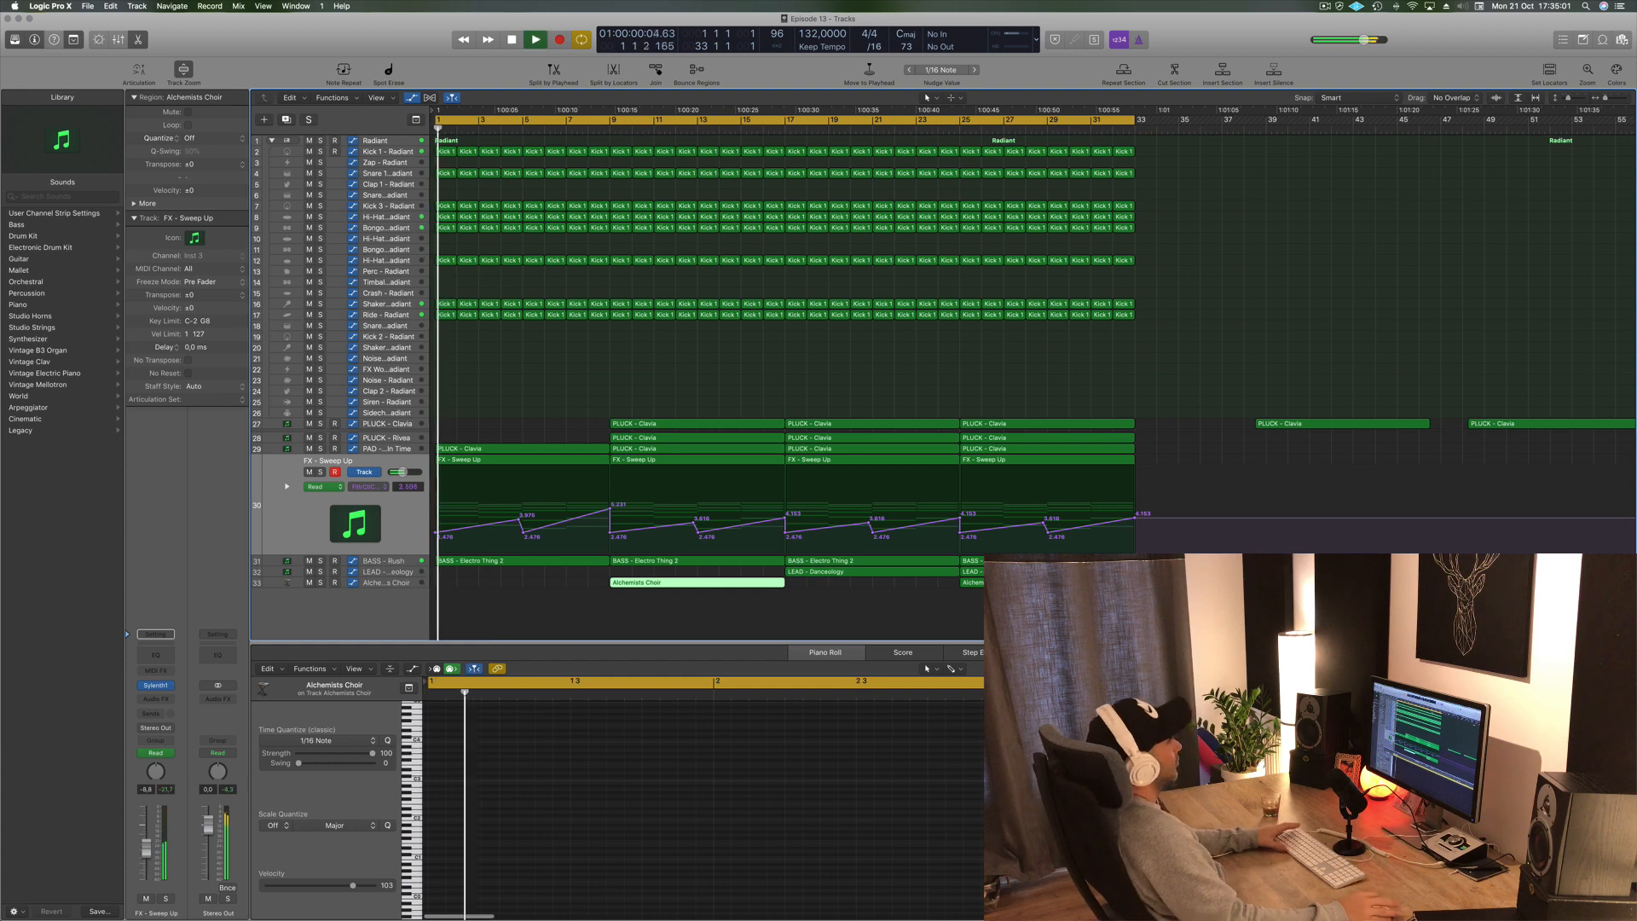
left_click(668, 360)
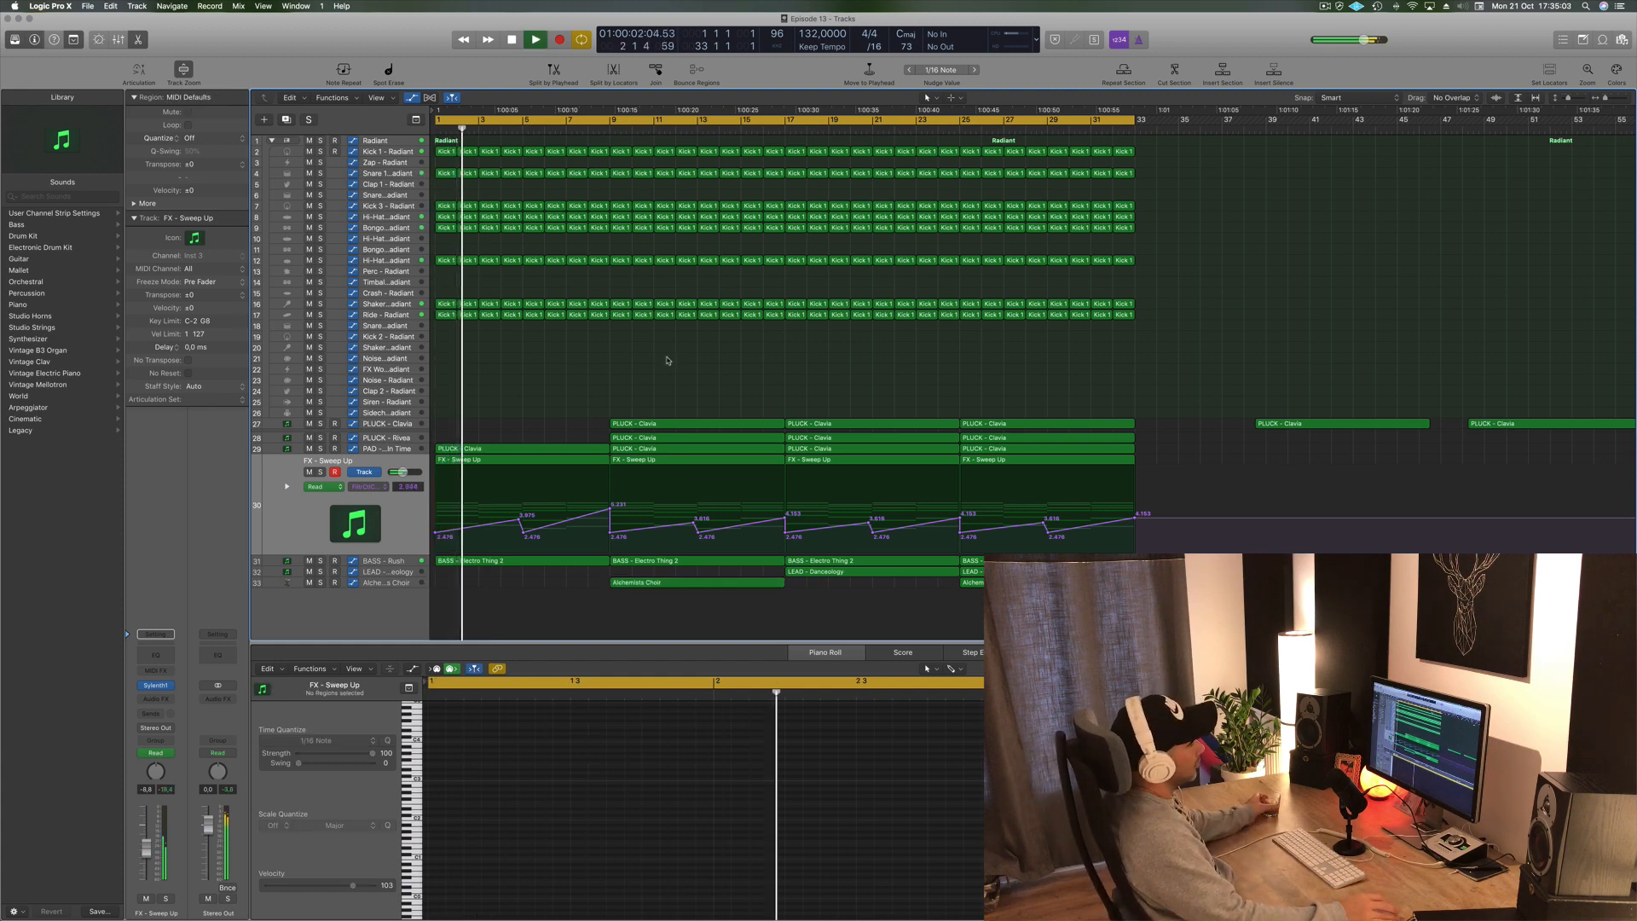
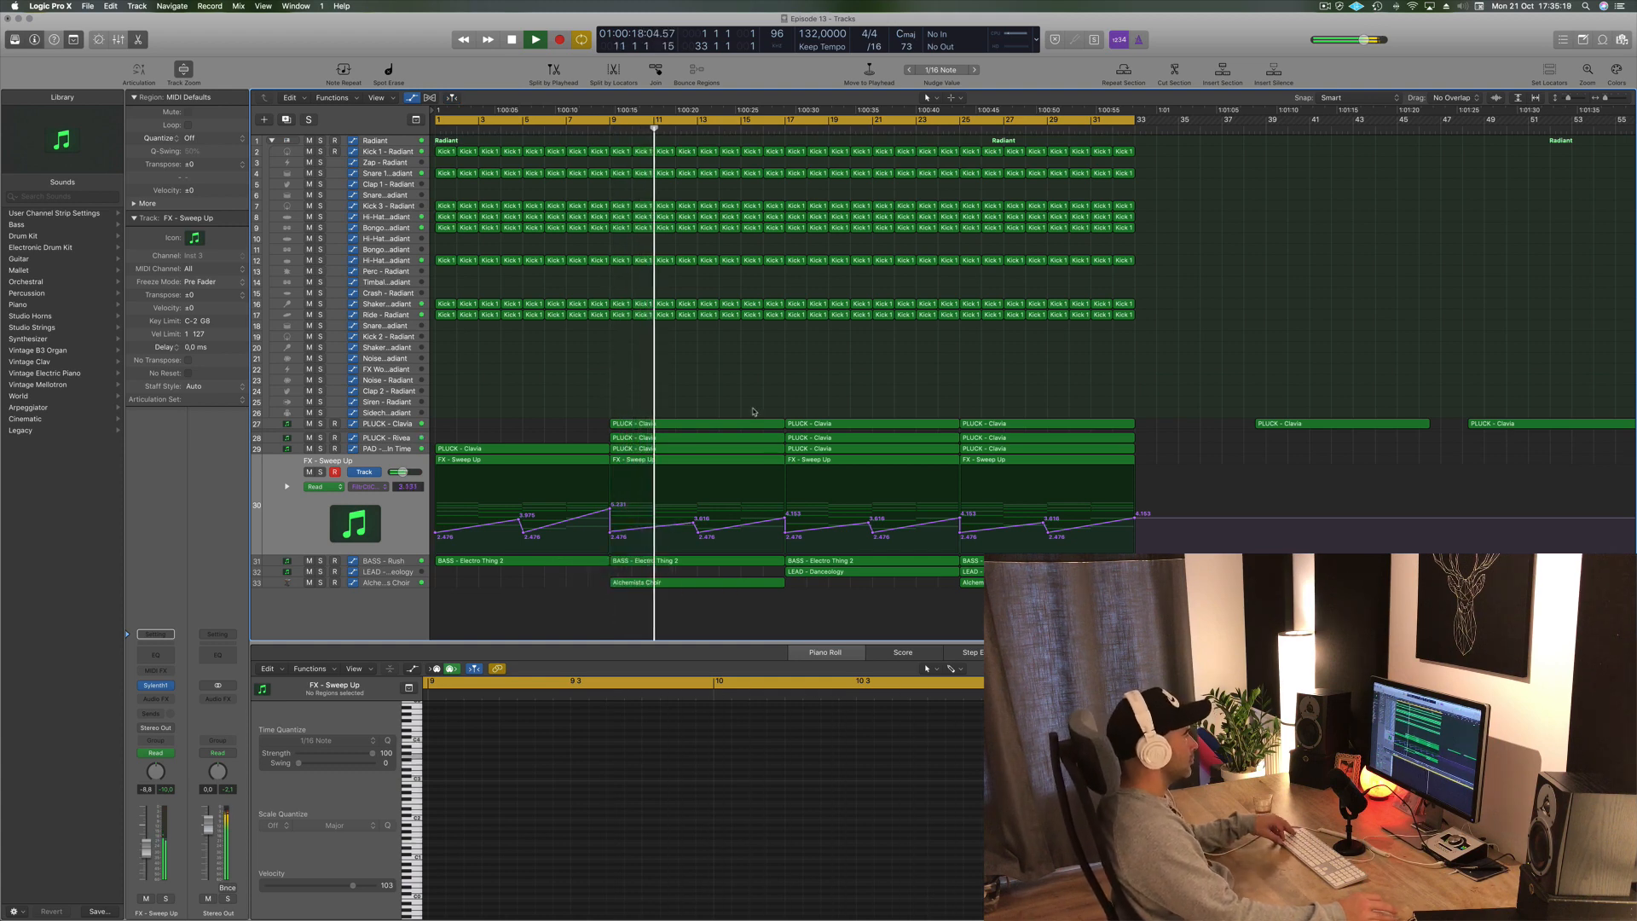
scroll(746, 386, "up", 4)
scroll(746, 386, "down", 2)
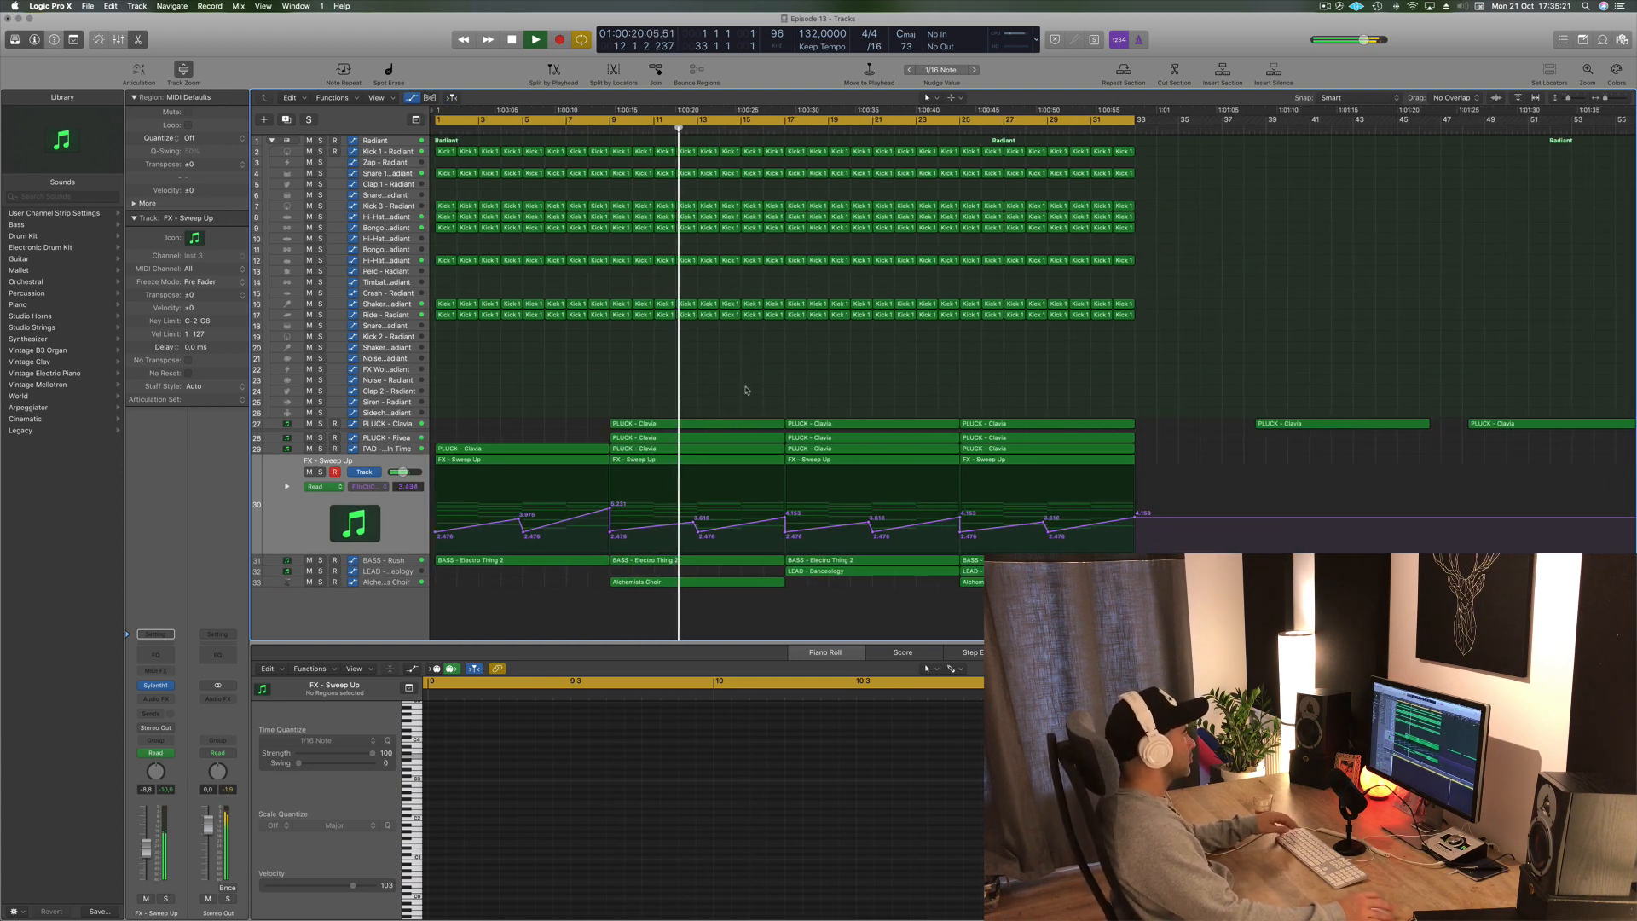
- Lower the high-pass cutoff in the Alchemists Choir track's Channel EQ
left_click(398, 585)
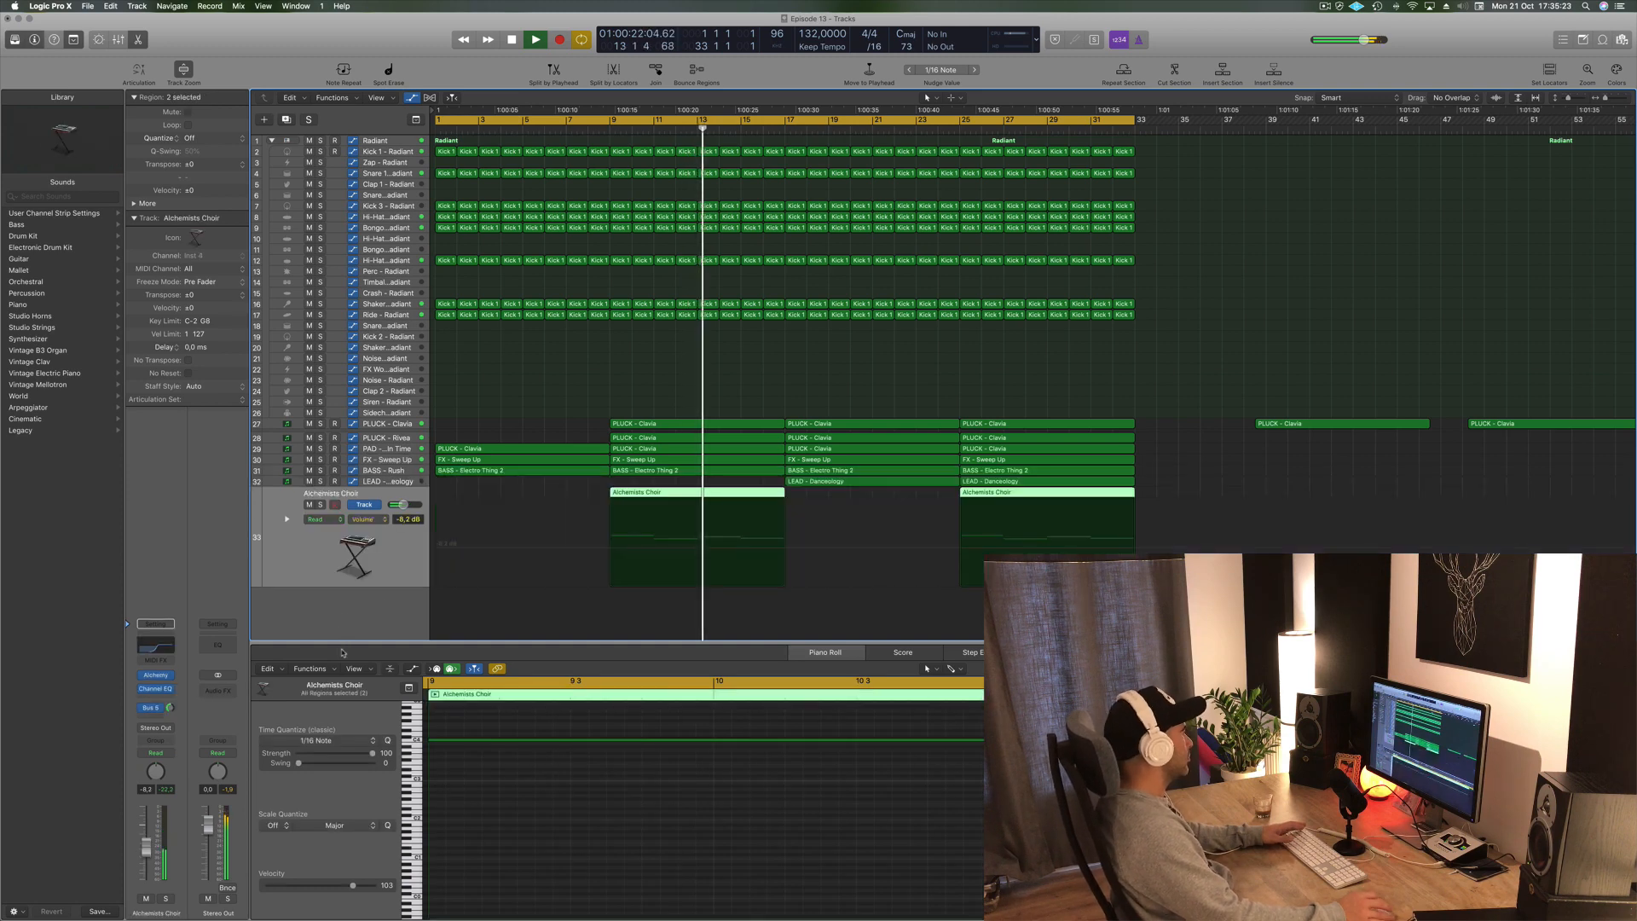
left_click(155, 688)
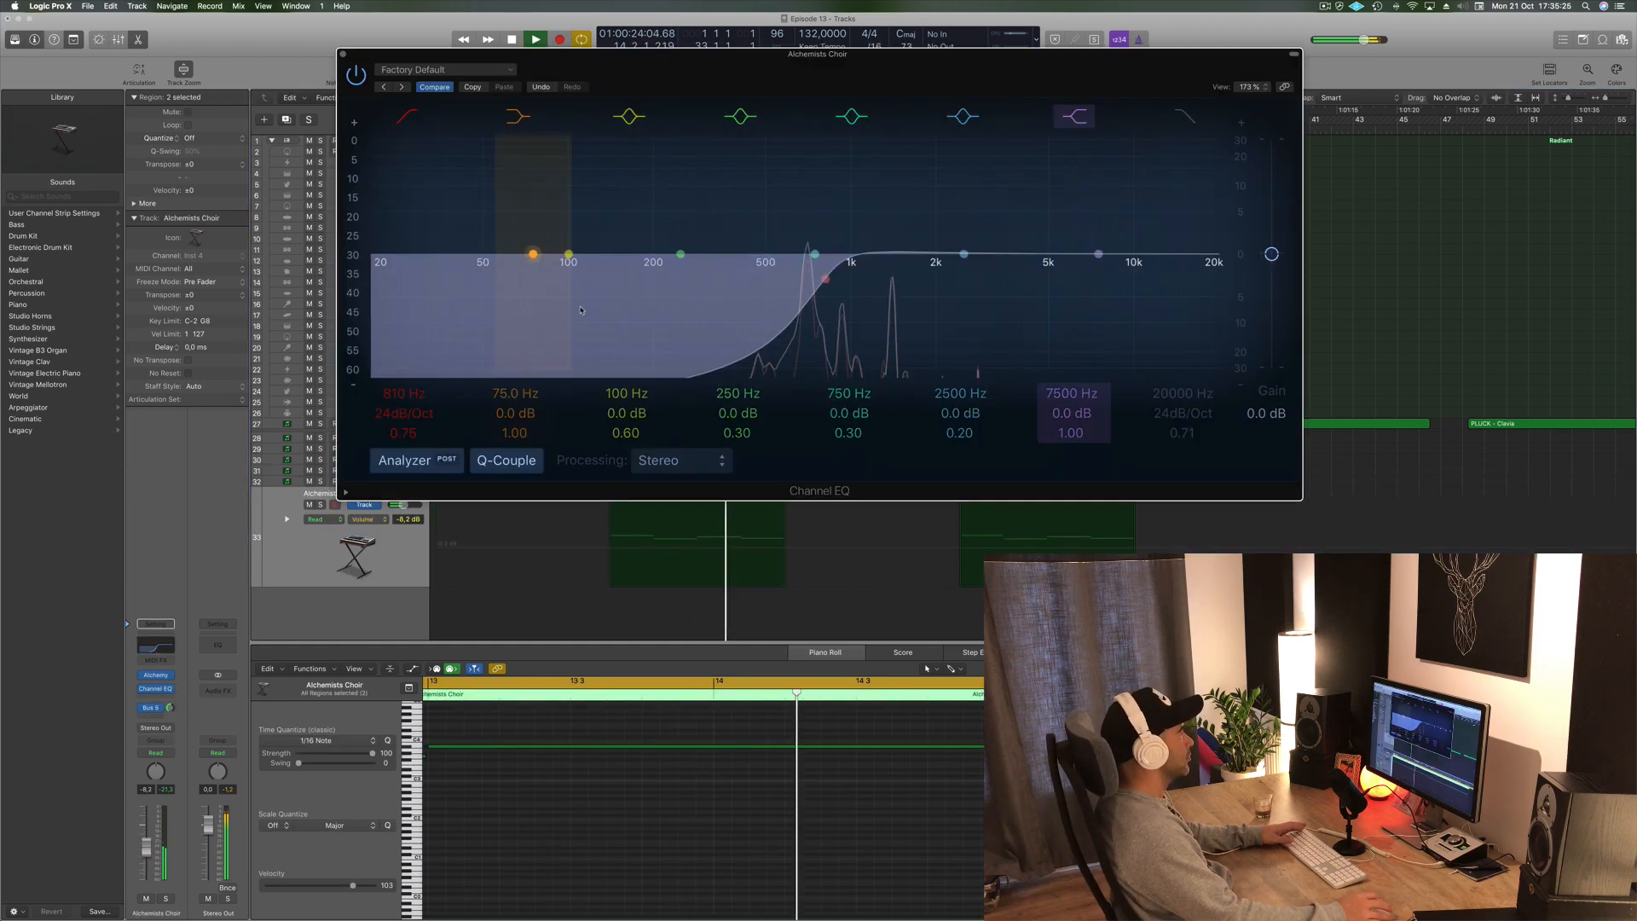
left_click_drag(825, 278, 707, 286)
left_click(338, 52)
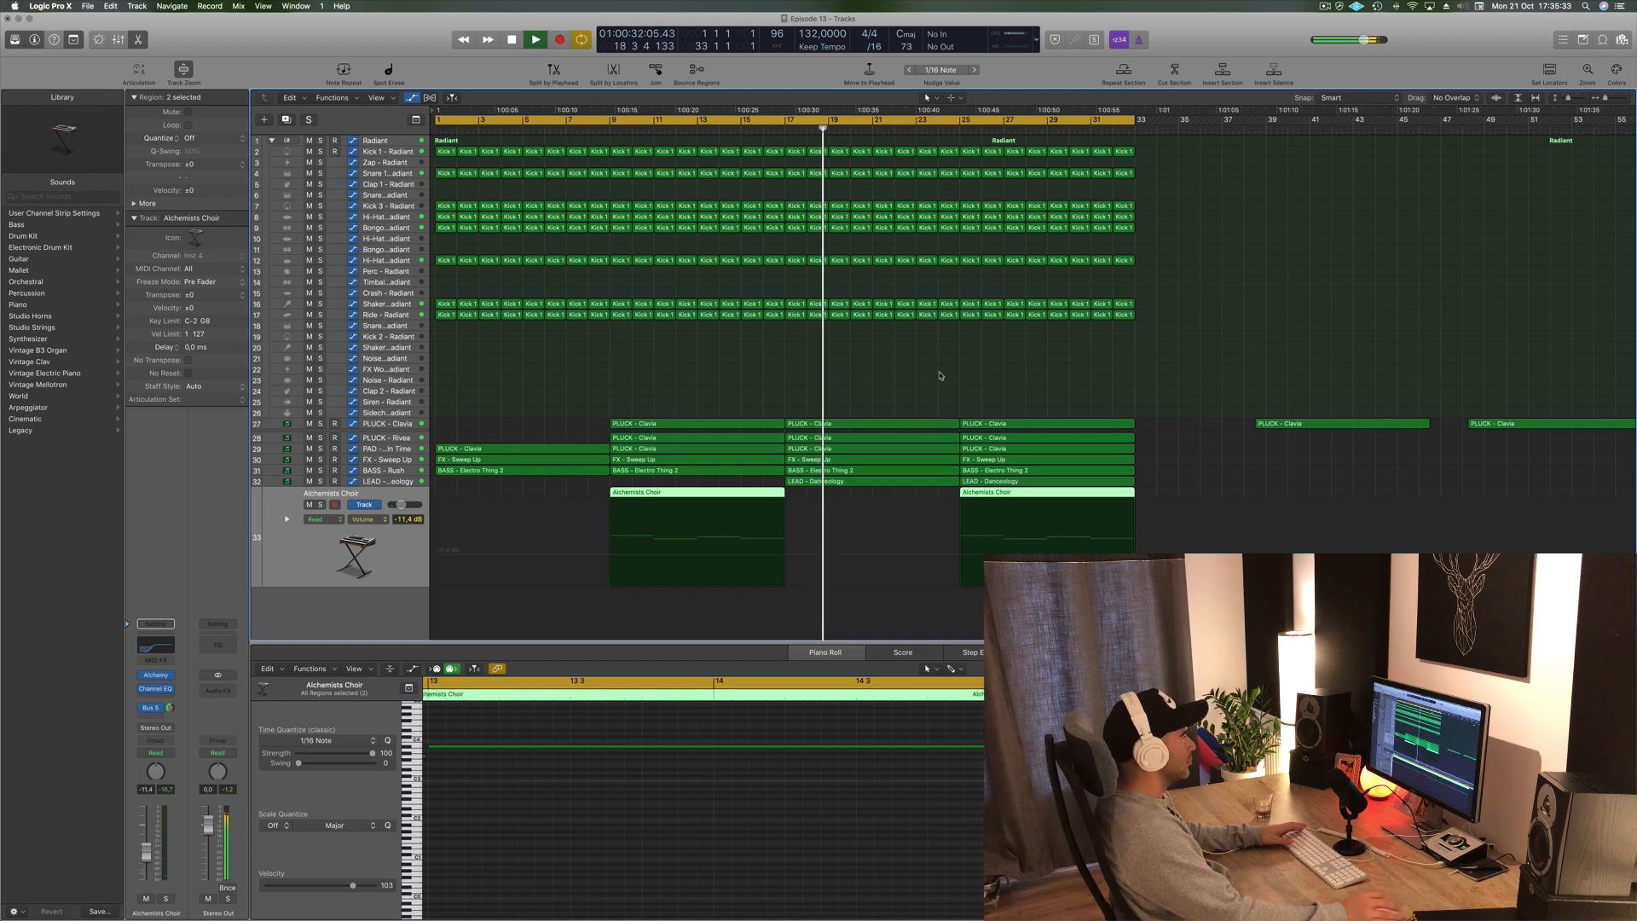
- Delete the second PLUCK - Clavia region on the PLUCK - Clavia track
left_click(764, 129)
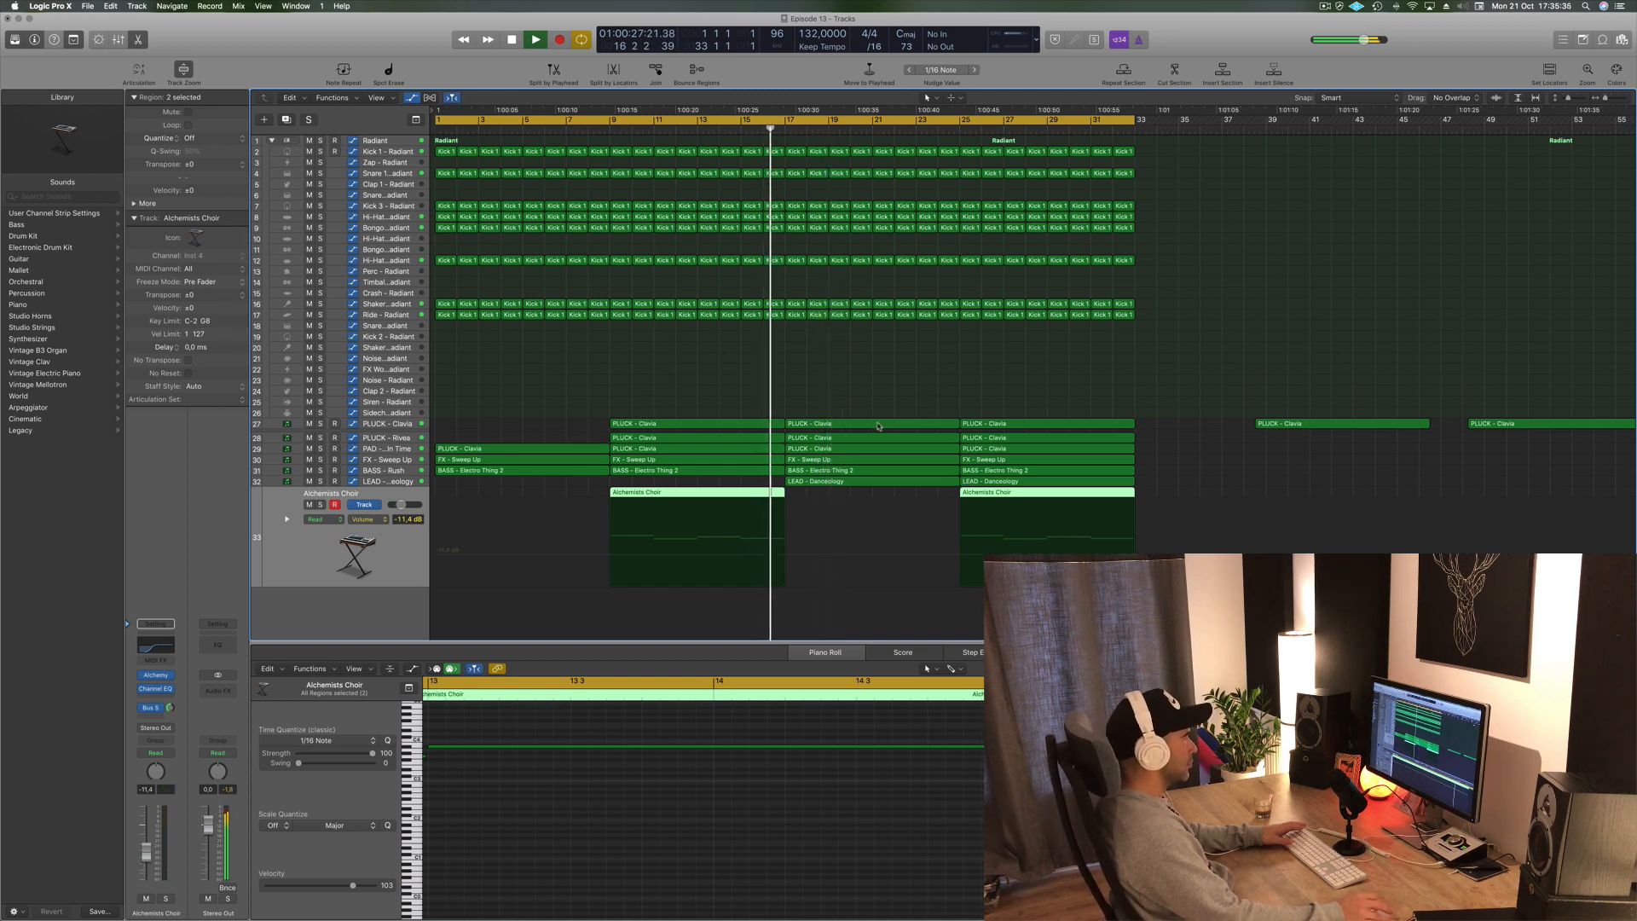
left_click(878, 424)
key("Delete")
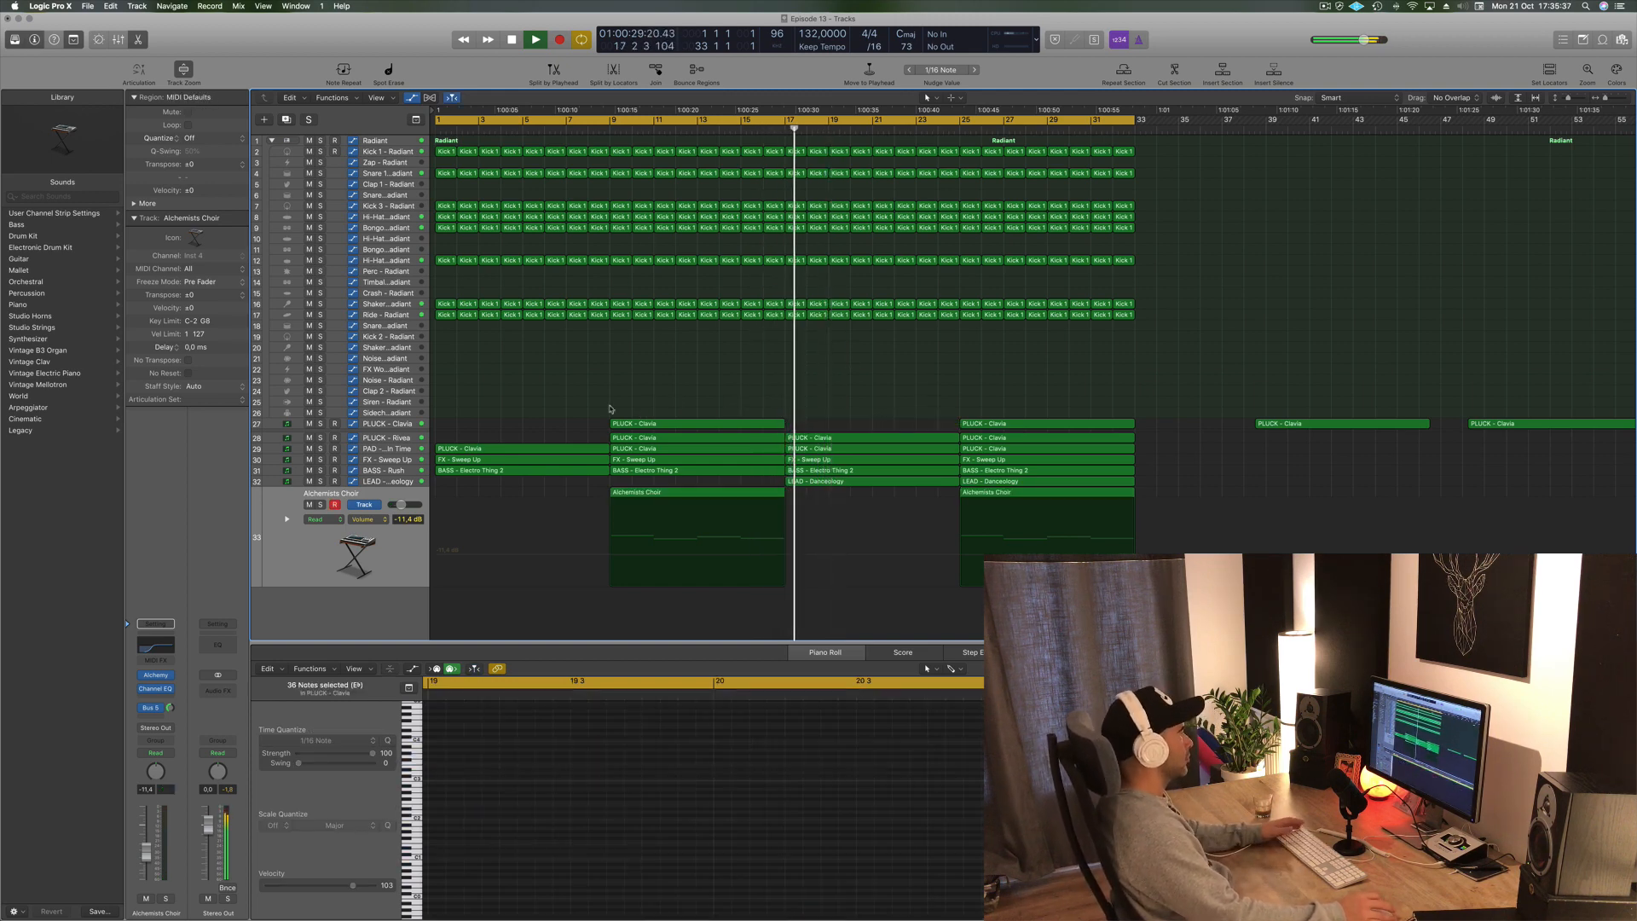
- Delete the second PLUCK - Clavia region on the PLUCK - Rivea track
left_click(413, 482)
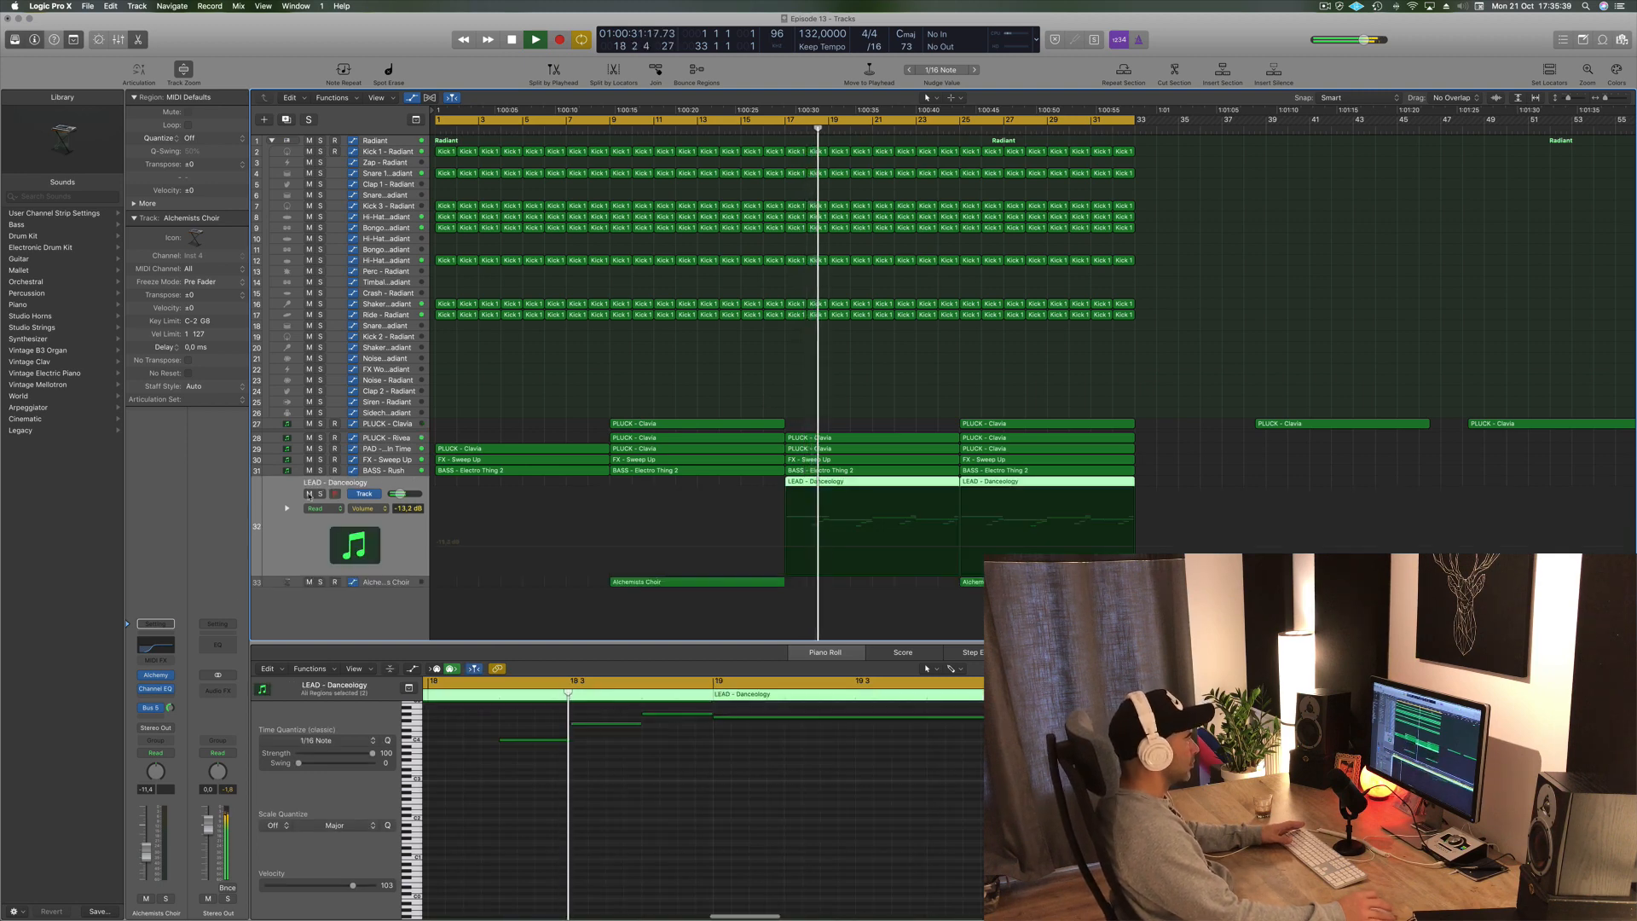
left_click(878, 438)
key("Delete")
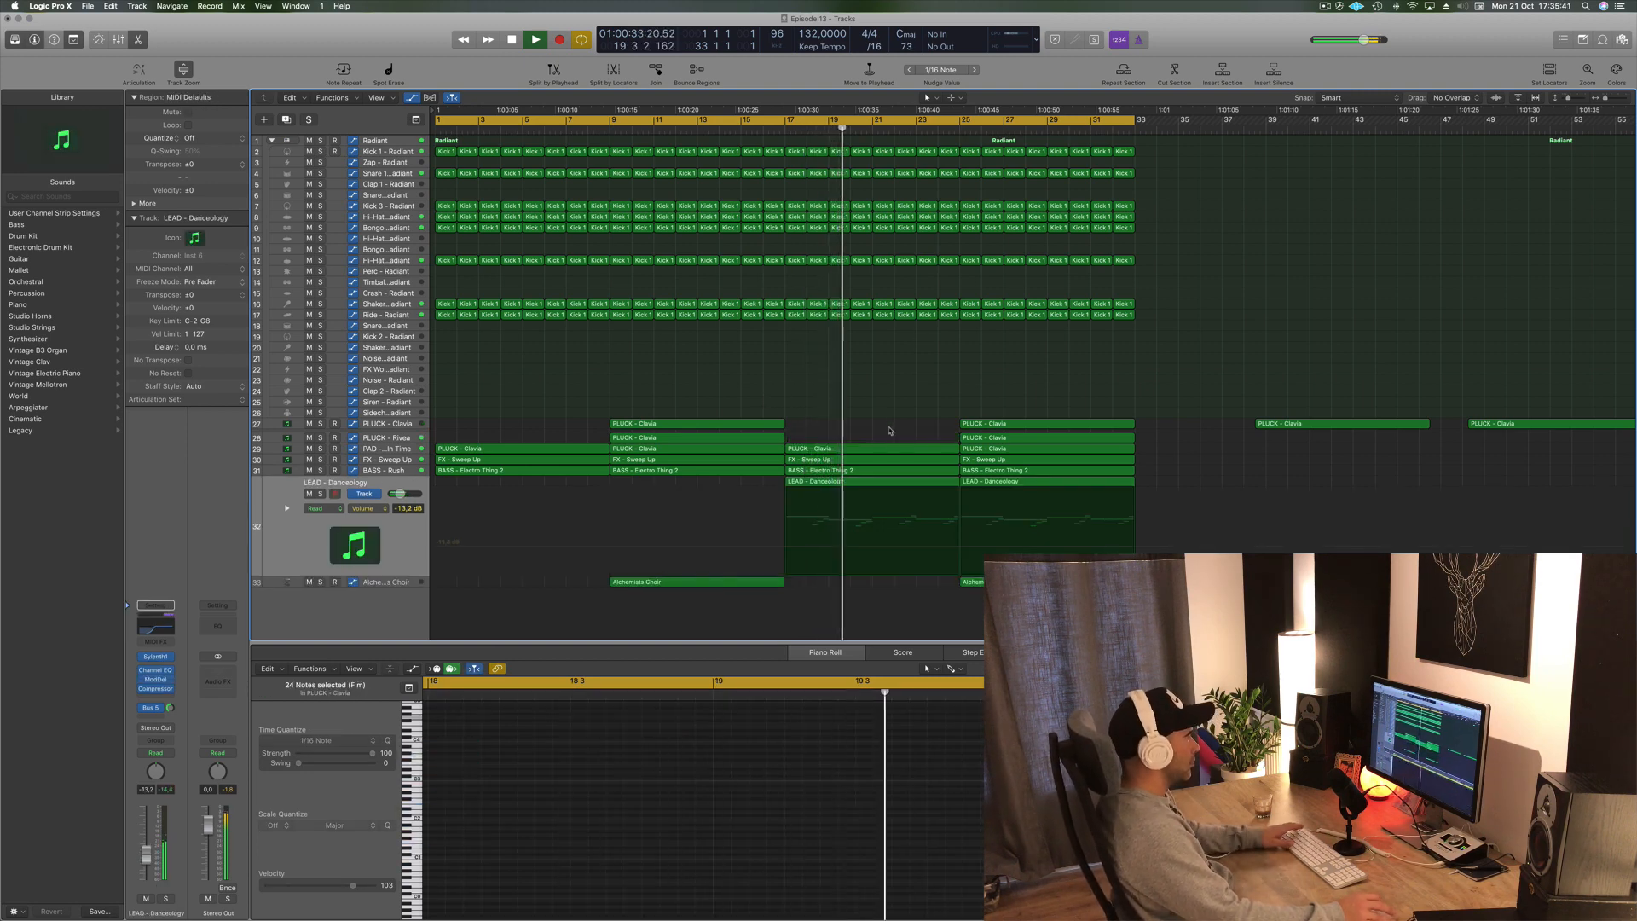
- Reshape the third FX - Sweep Up automation ramp so it dips after bar 17 and rises toward bar 25
left_click(878, 449)
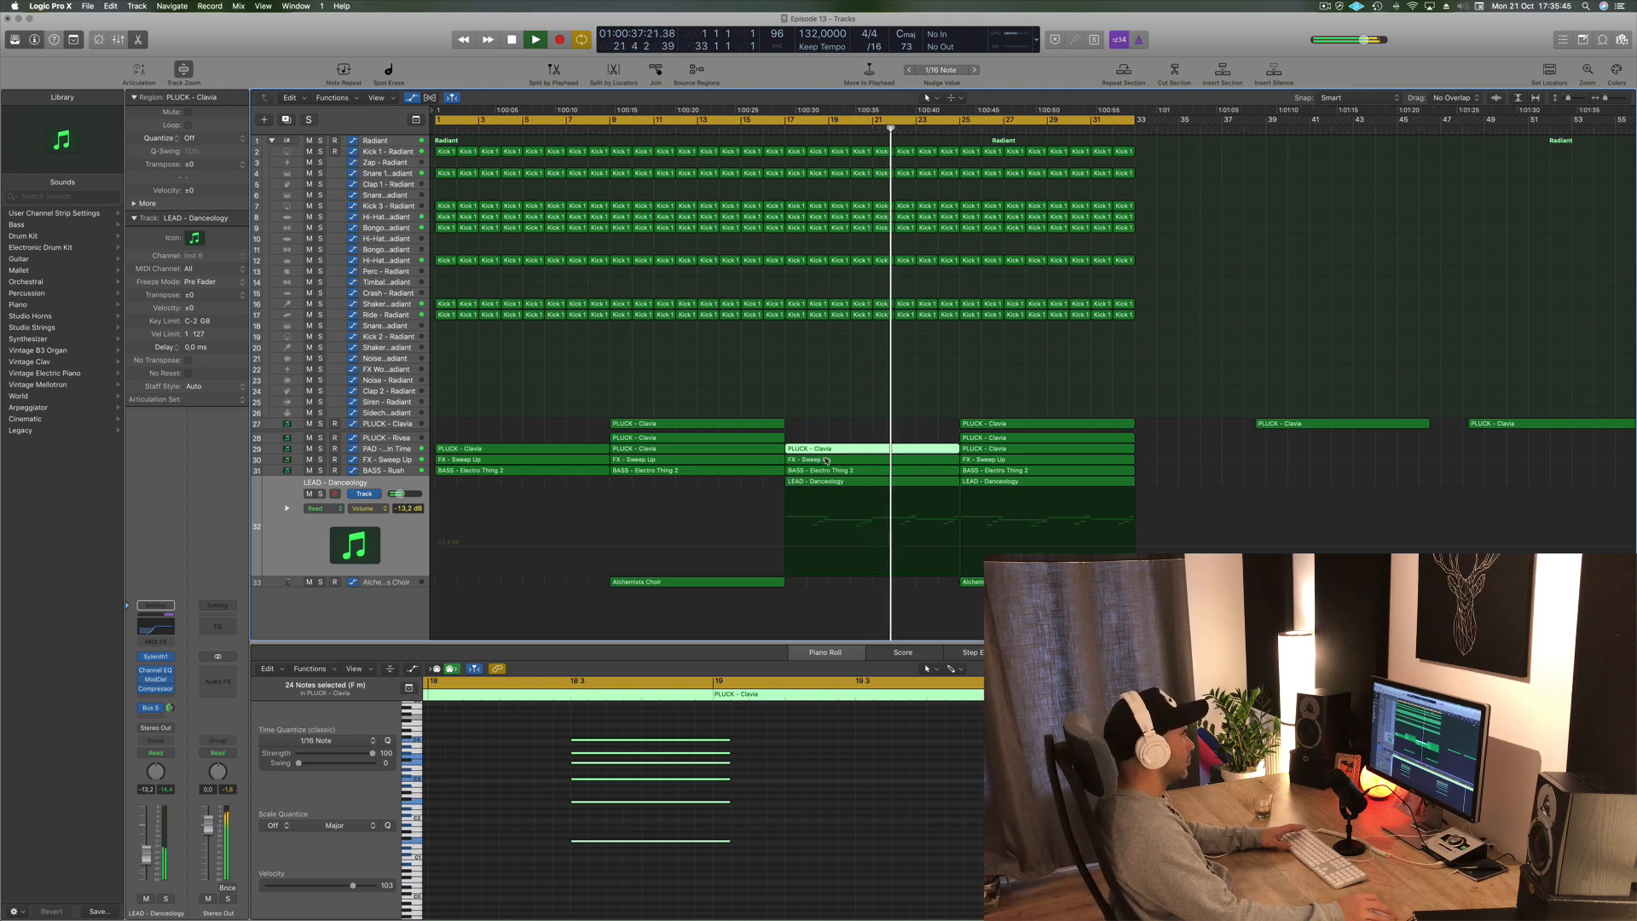
left_click(408, 460)
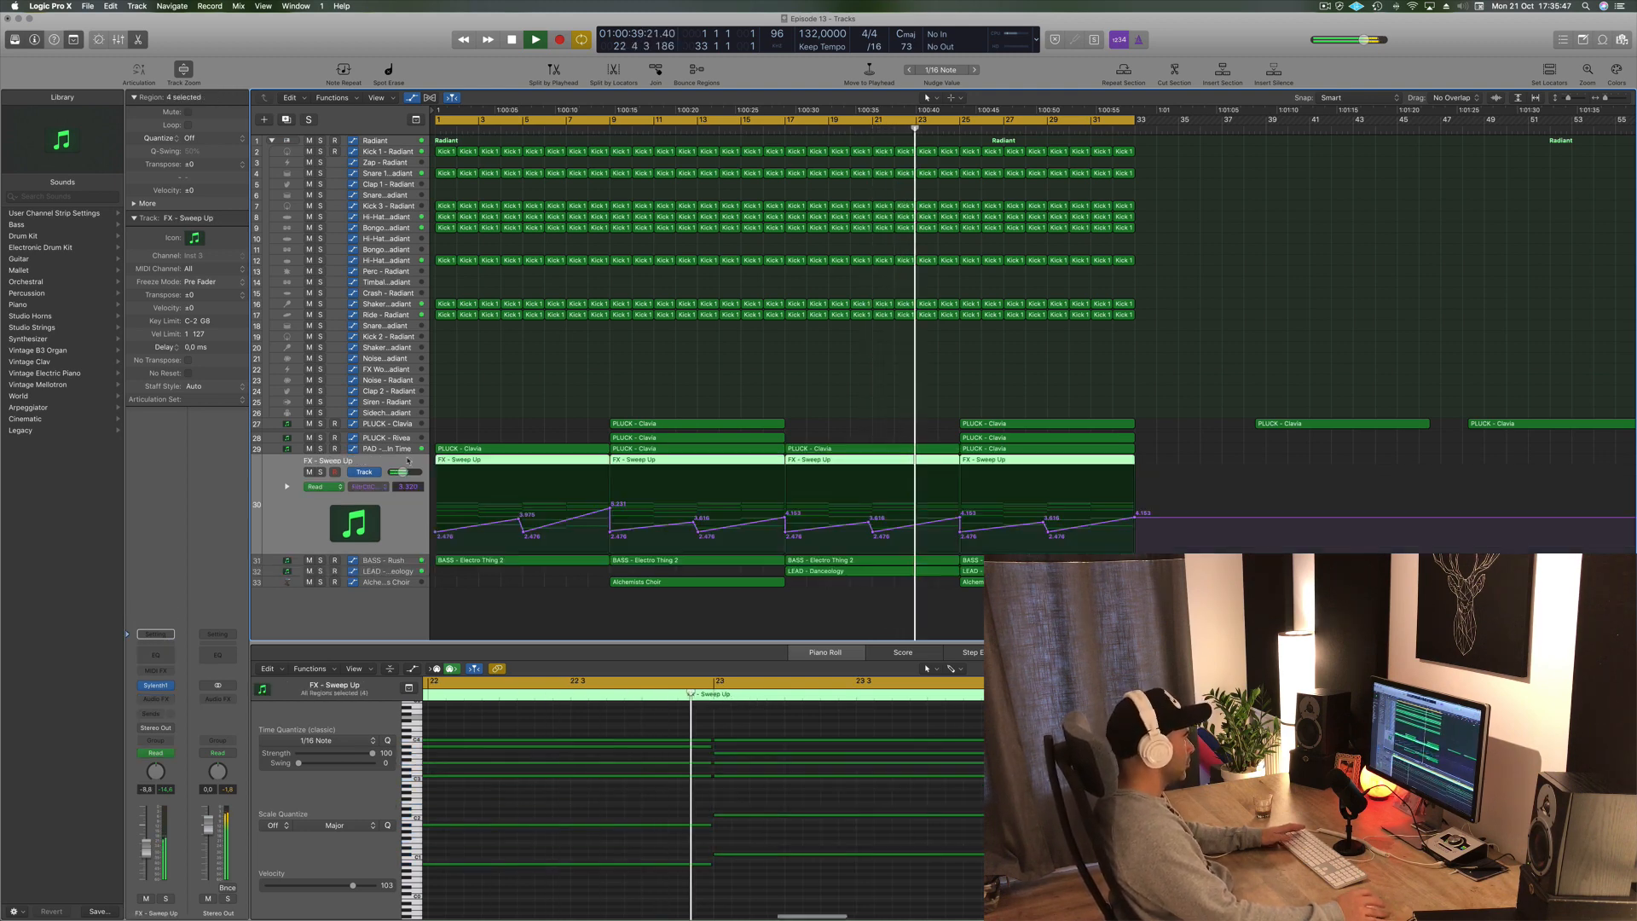
left_click(786, 130)
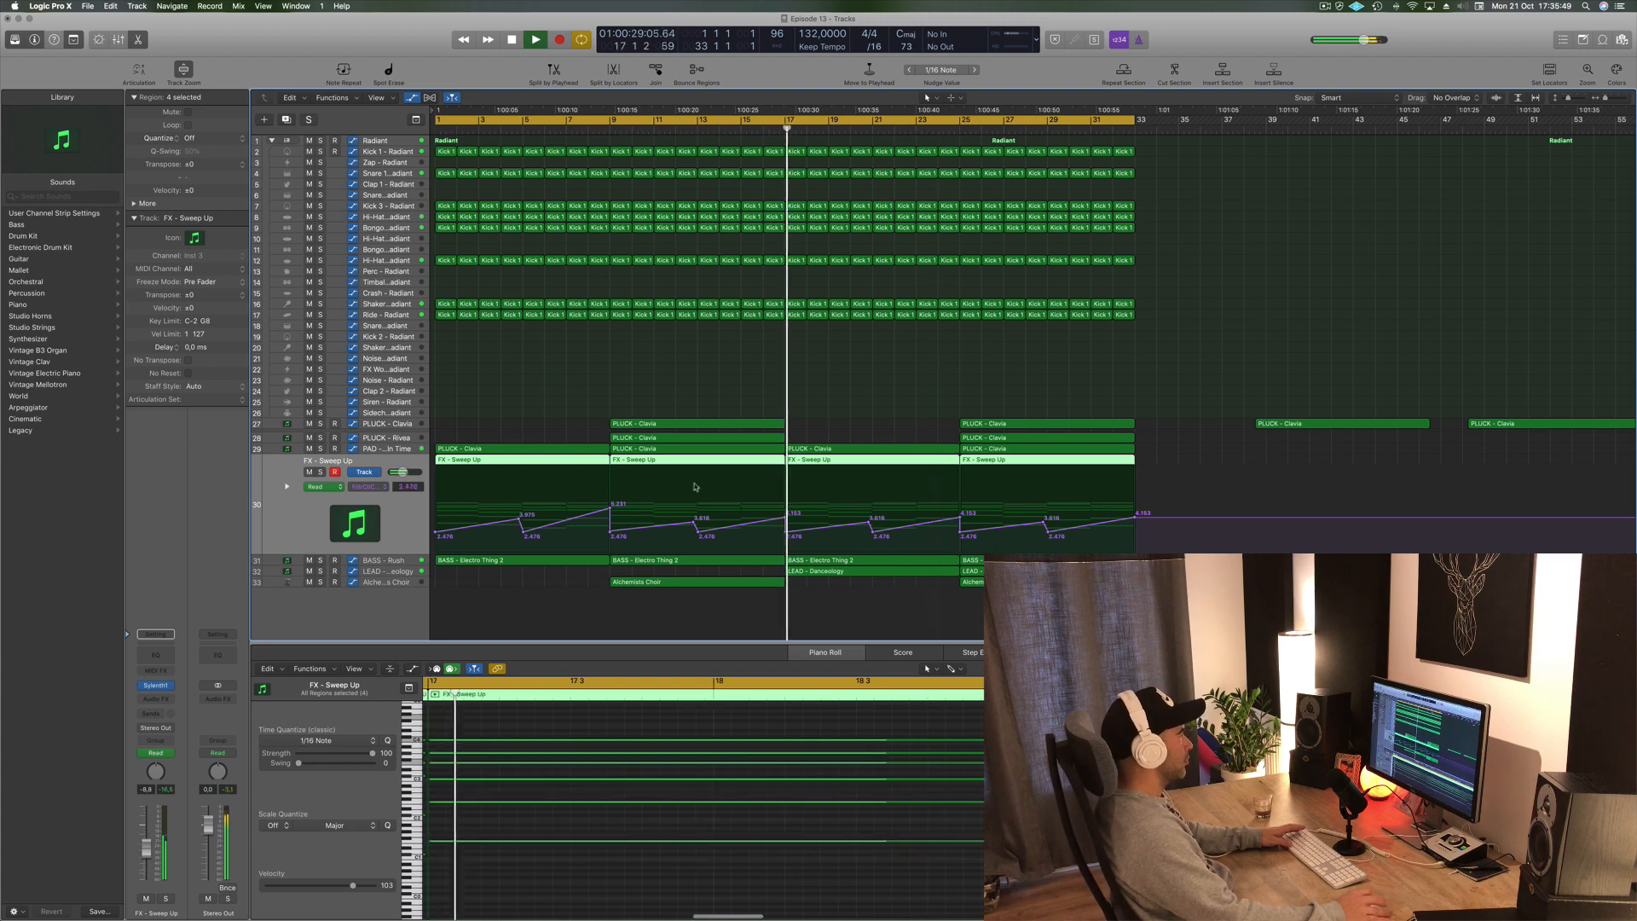
left_click(741, 130)
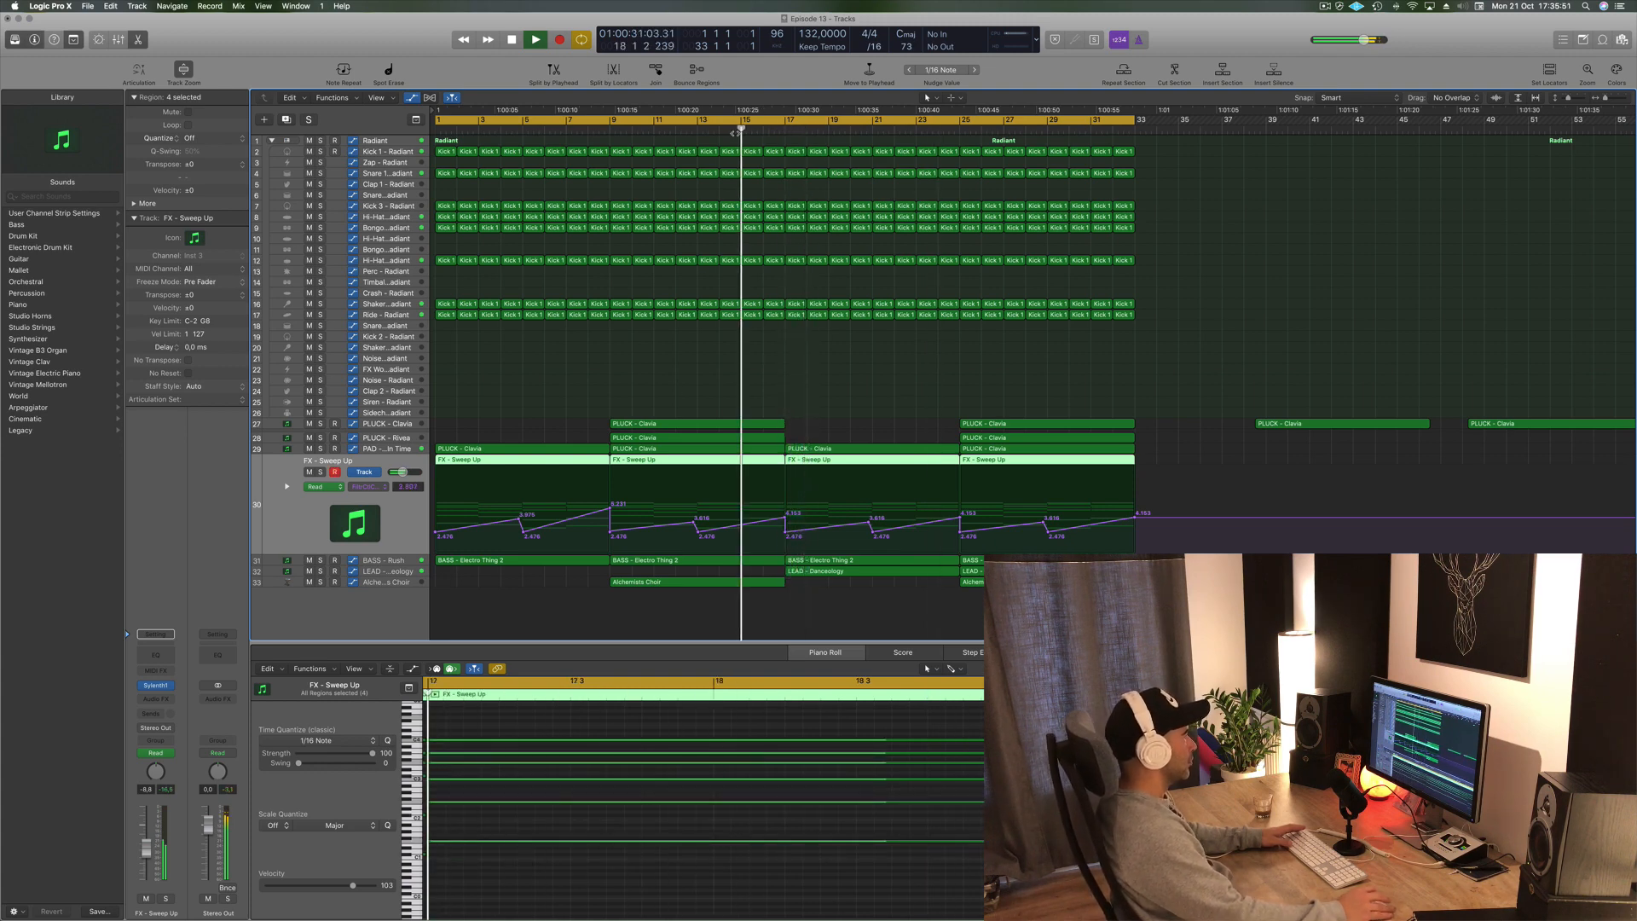
left_click_drag(786, 536, 829, 538)
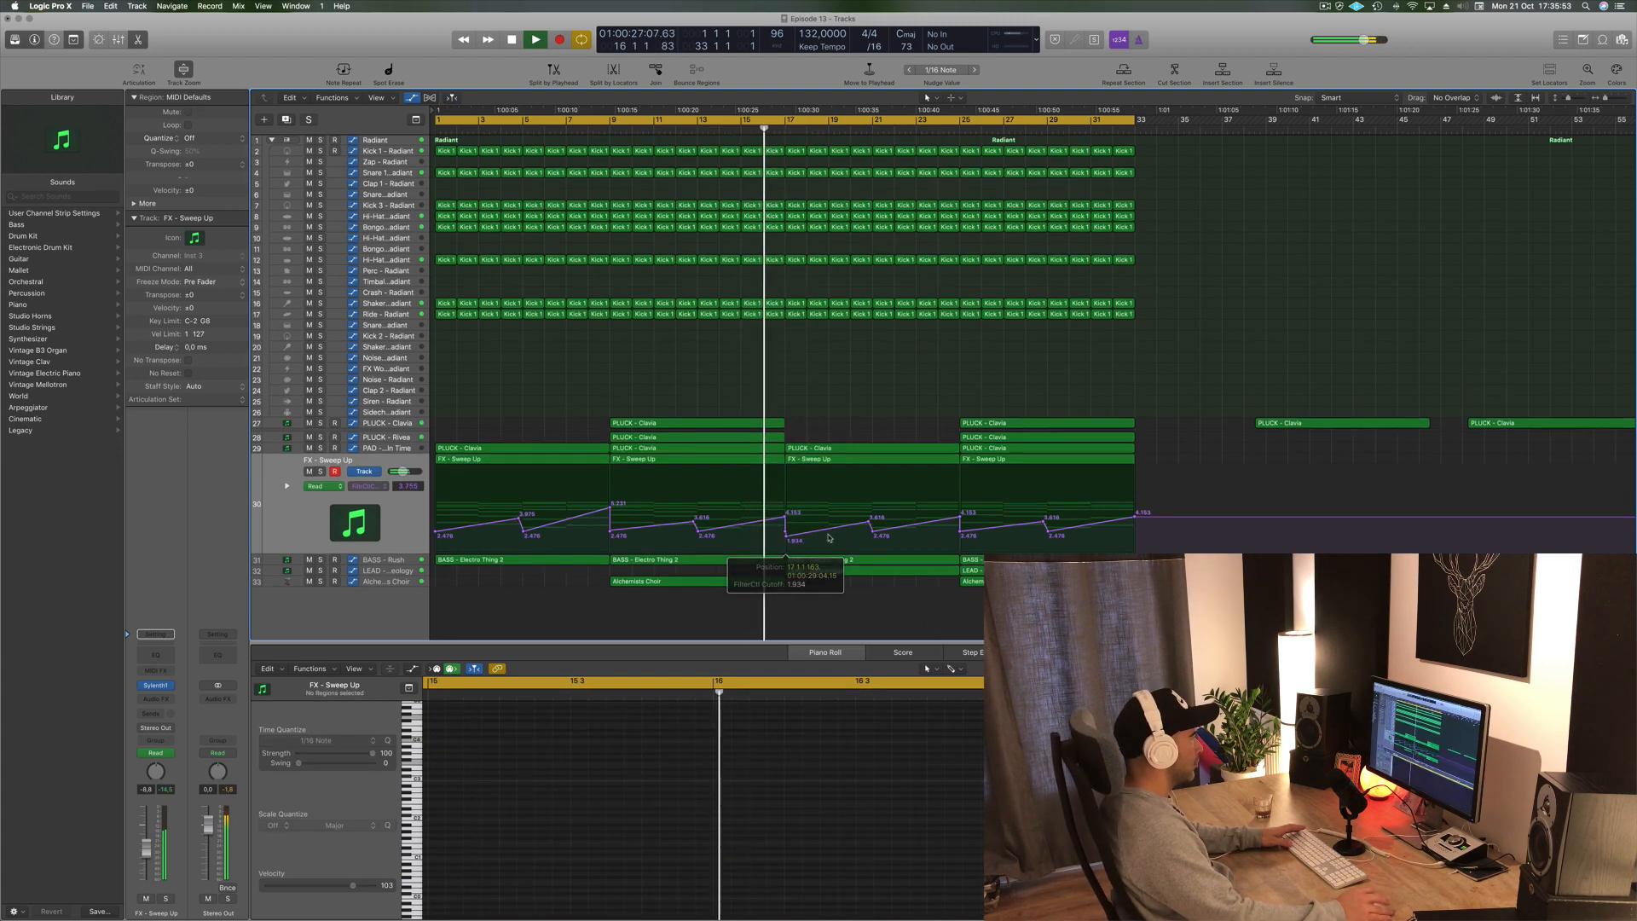
left_click(868, 523)
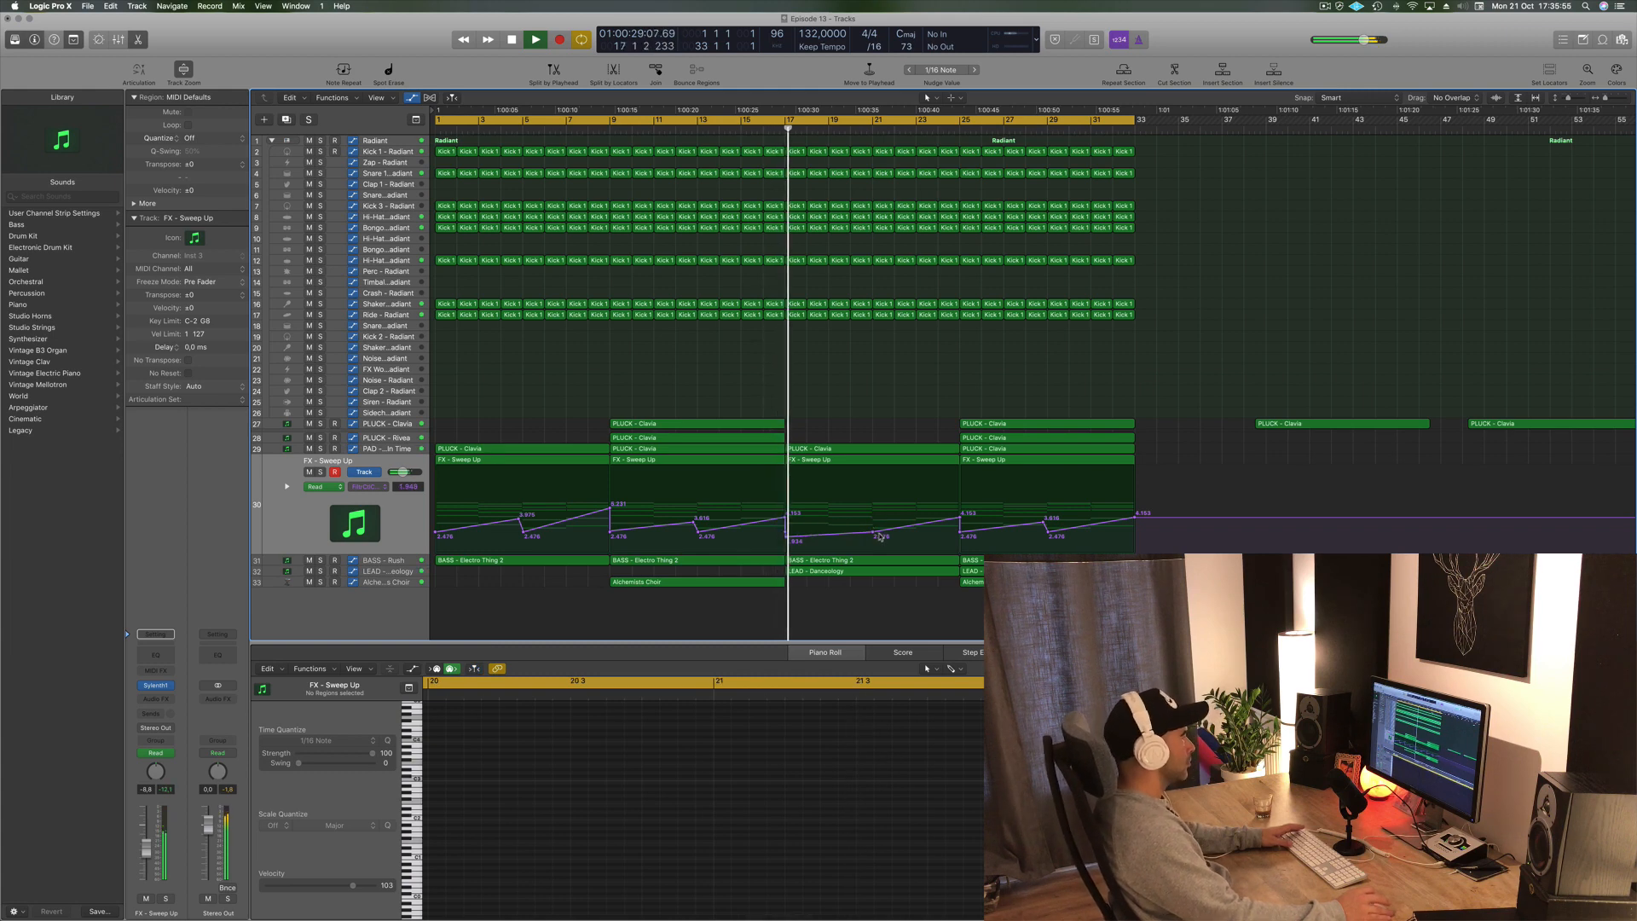
left_click_drag(873, 535, 874, 543)
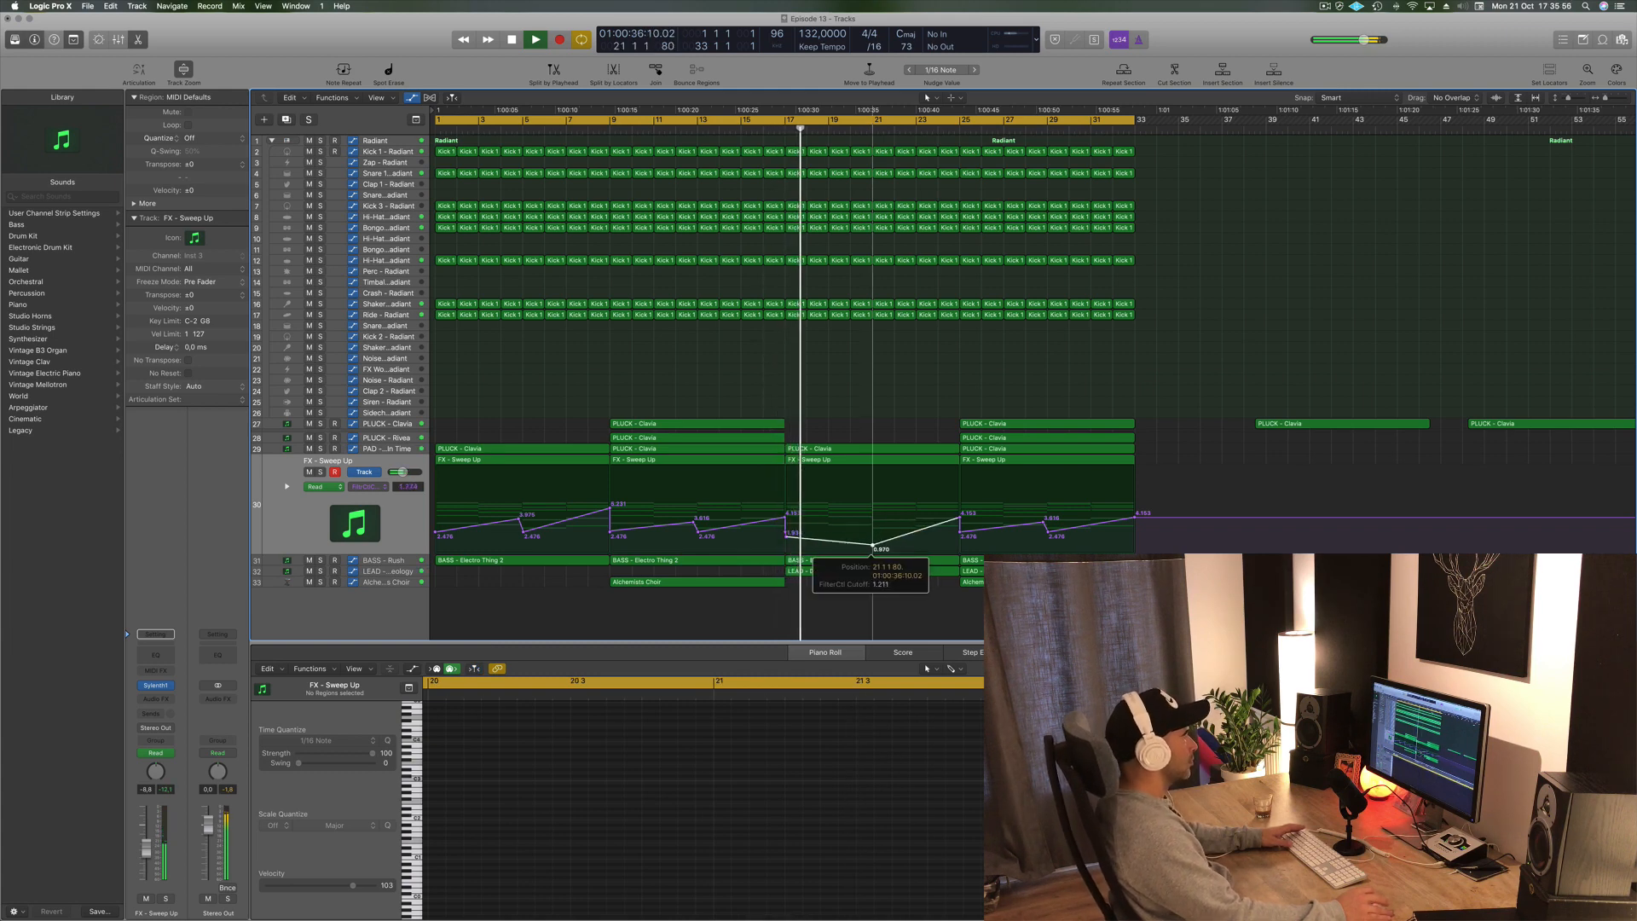
mouse_move(960, 514)
left_mouse_down()
mouse_move(961, 547)
mouse_move(962, 530)
left_mouse_up()
left_click(960, 533)
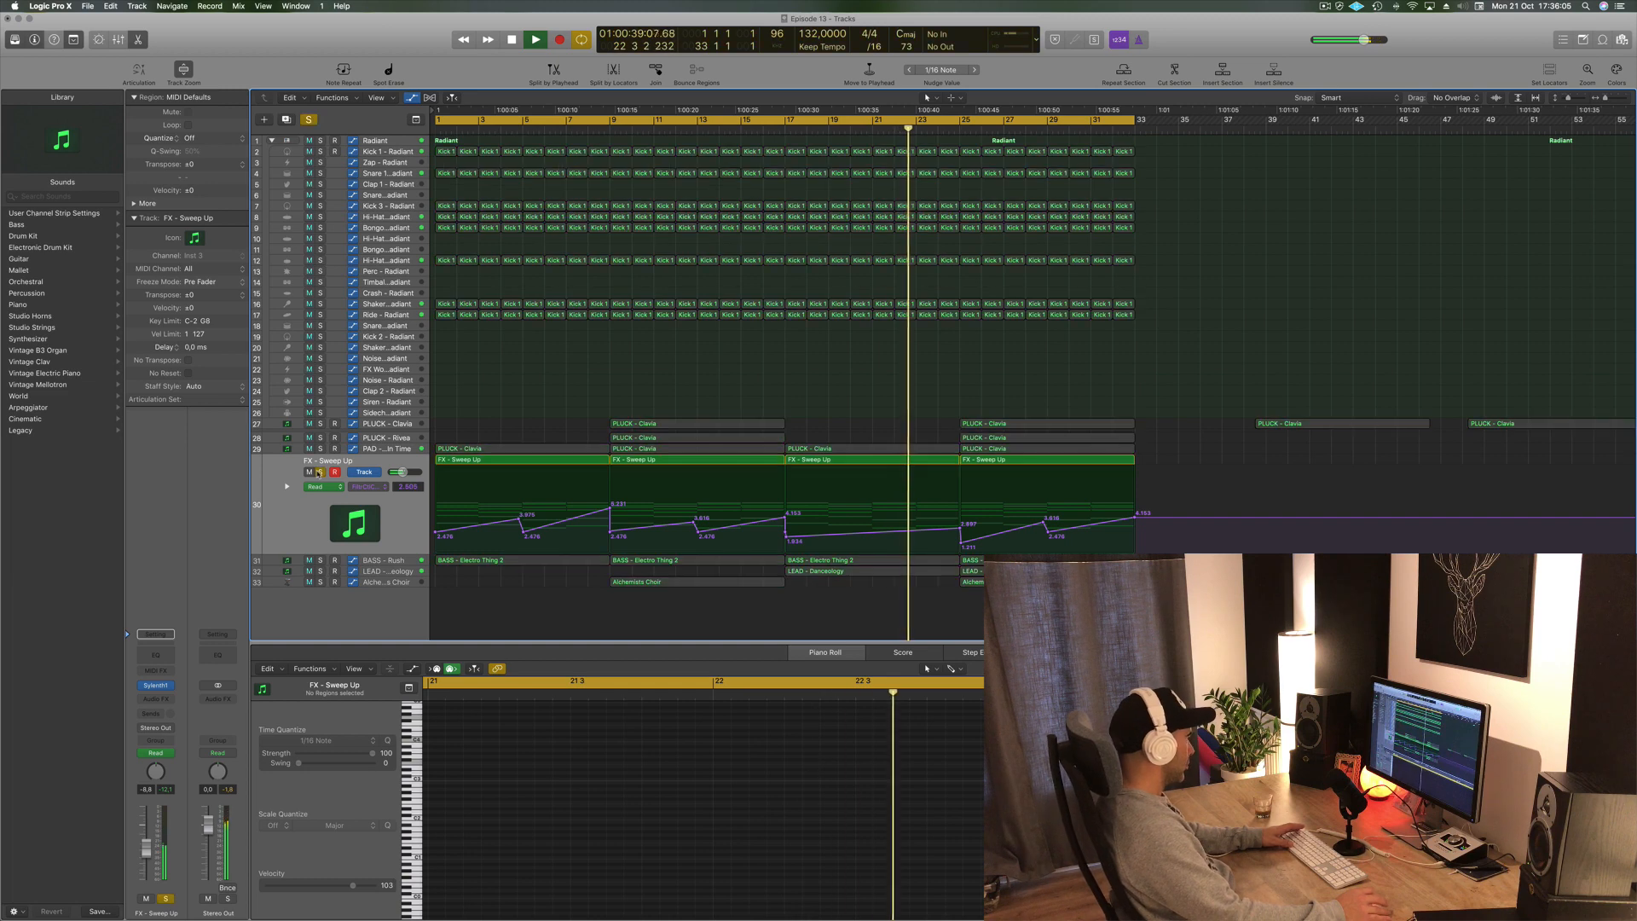
left_click(385, 563)
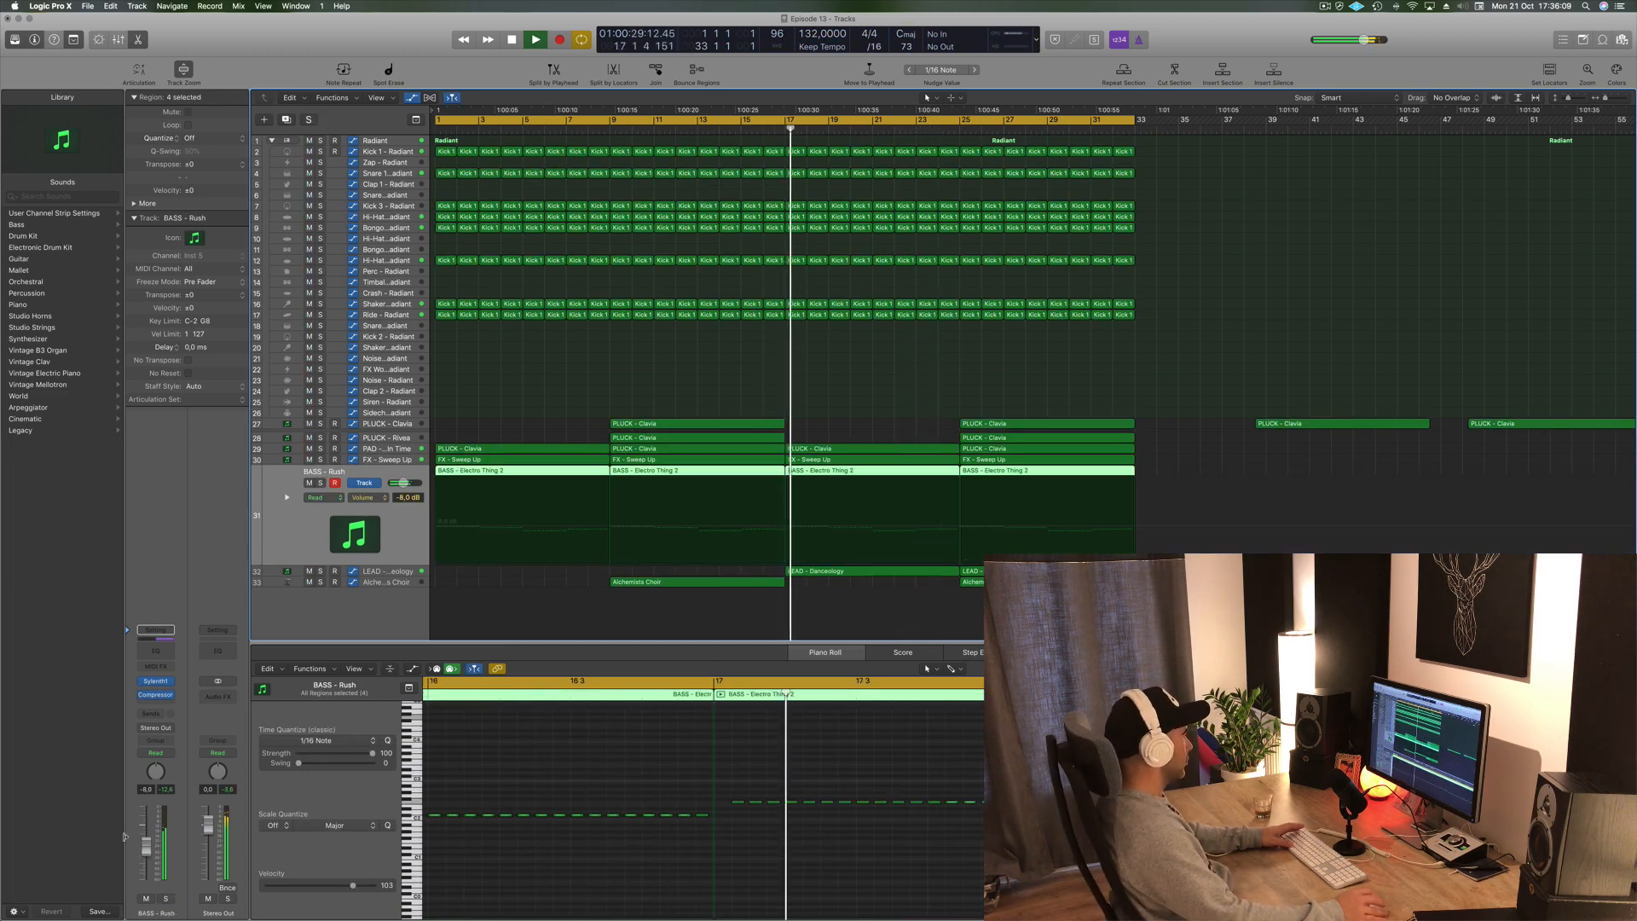
left_click_drag(145, 844, 144, 841)
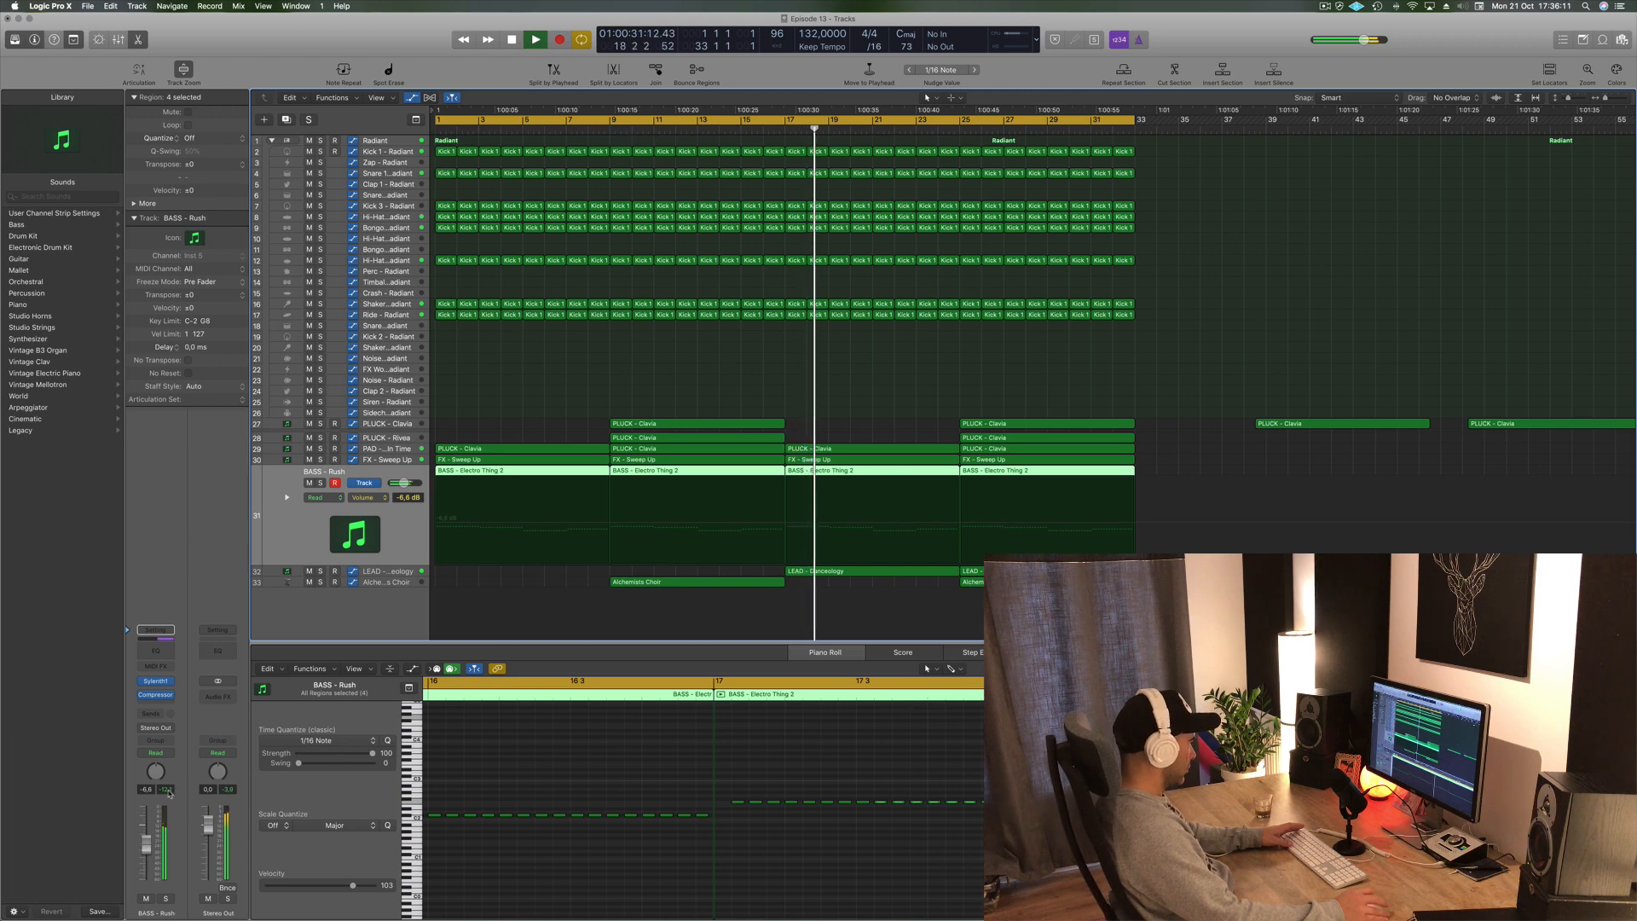
- Delete the percussion regions in bars 21 to 24 across the drum tracks
left_click(959, 387)
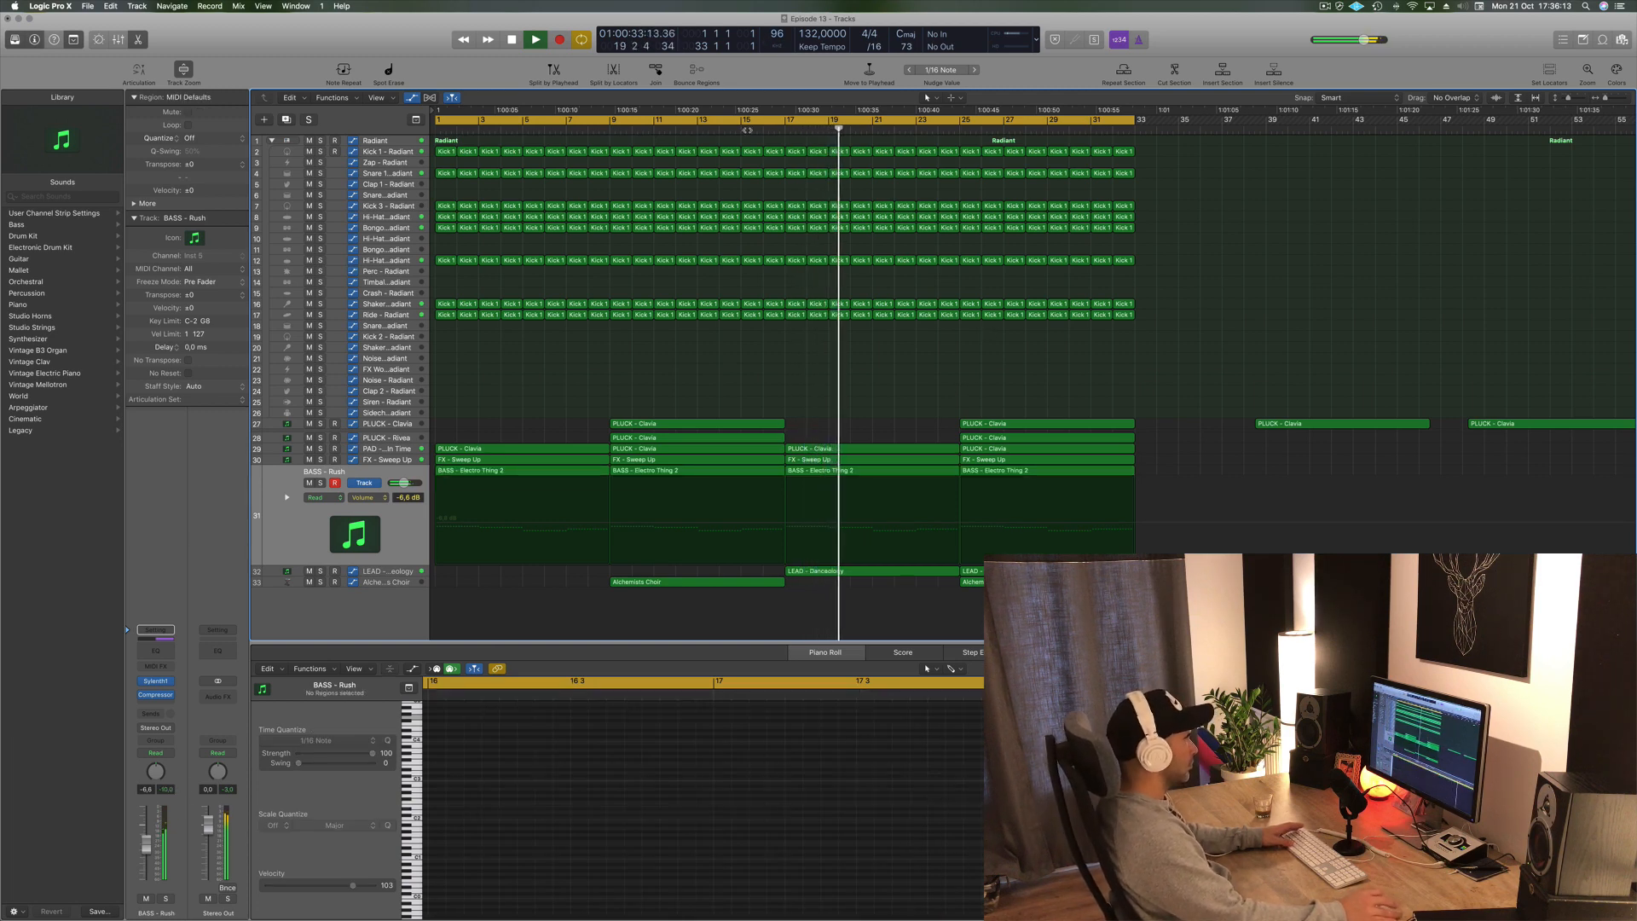
left_click_drag(883, 332, 954, 182)
key("Delete")
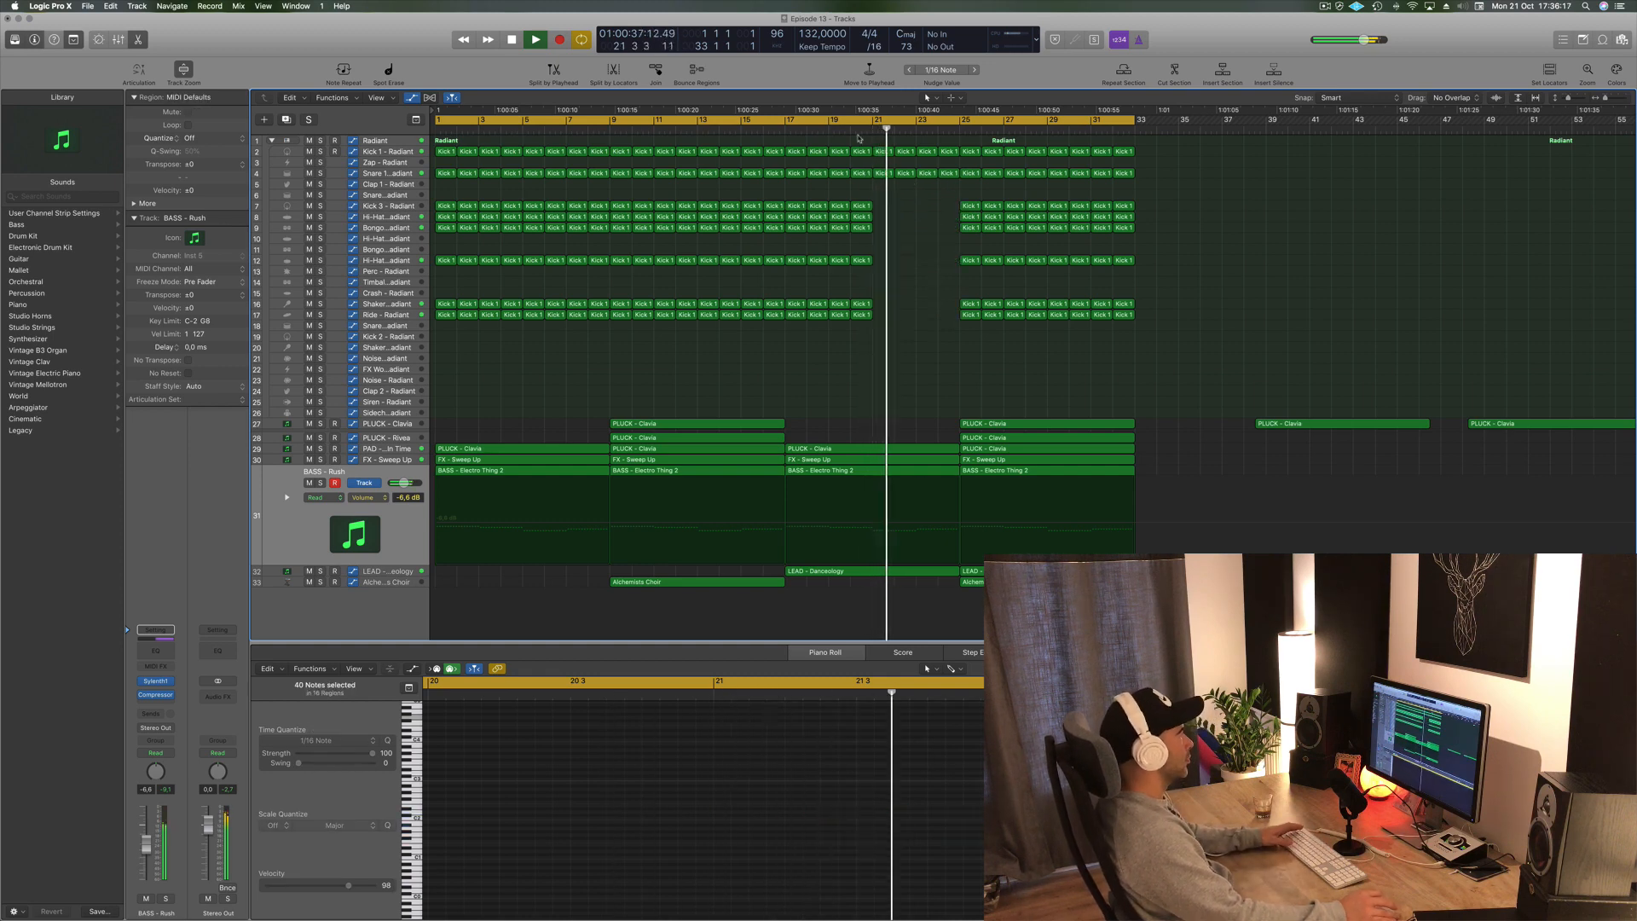
- Play the arrangement and delete the remaining zap and snare regions in bars 23 to 24
key("space")
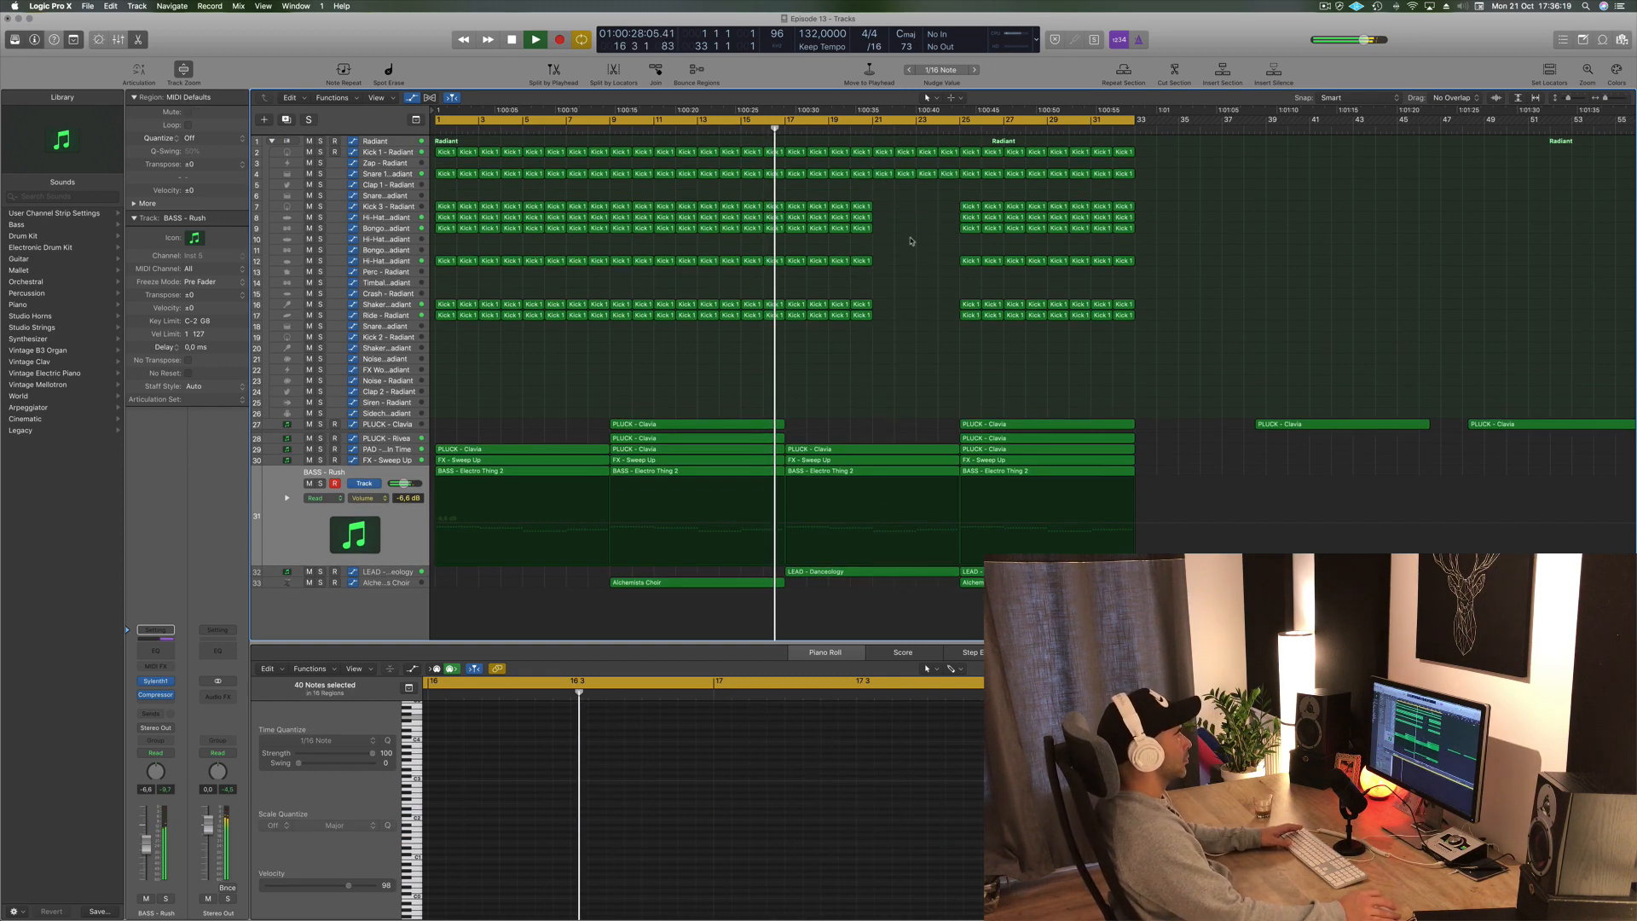
left_click_drag(922, 190, 951, 177)
key("Delete")
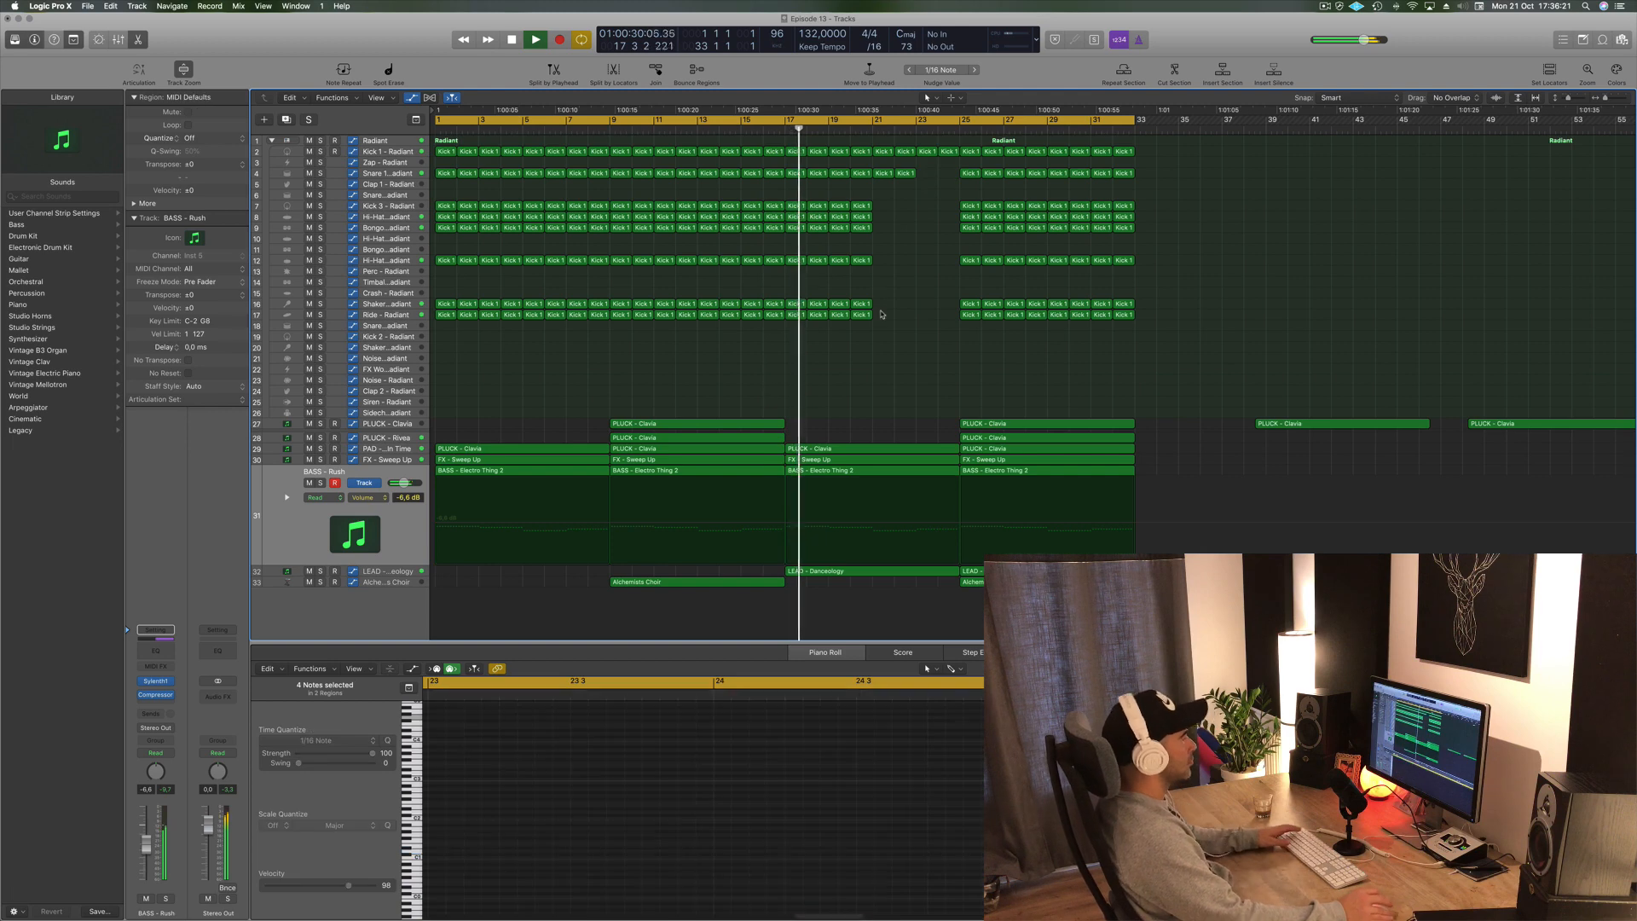
- Delete the PLUCK - Clavia regions beyond bar 33, then undo the deletion
key("super+Left")
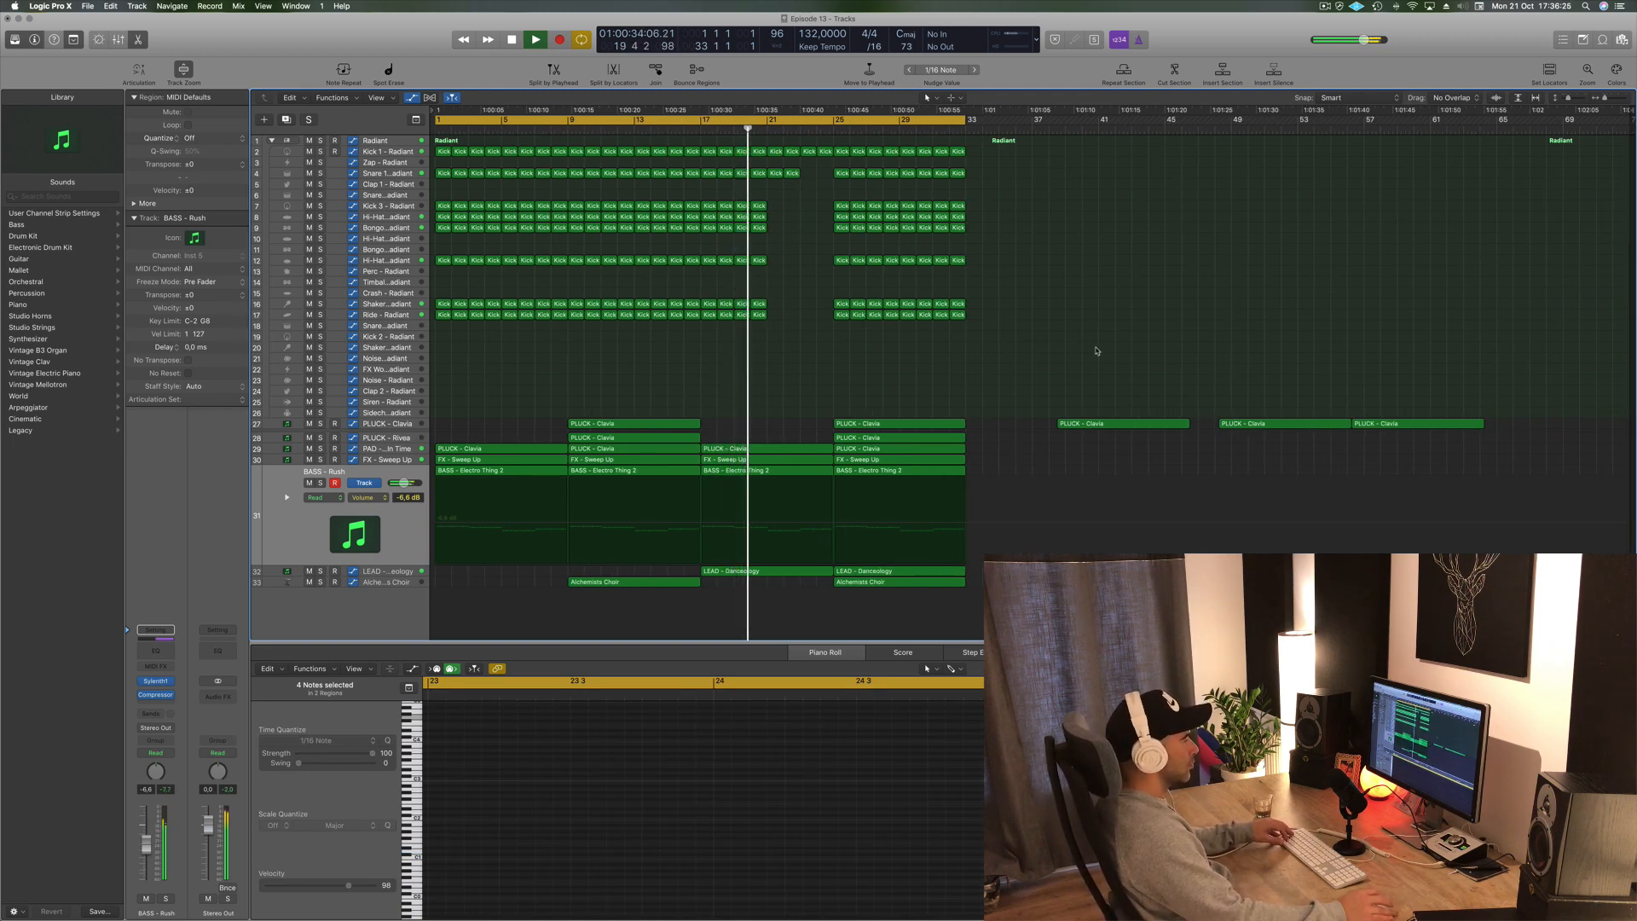
left_click_drag(1057, 346, 1533, 478)
key("Delete")
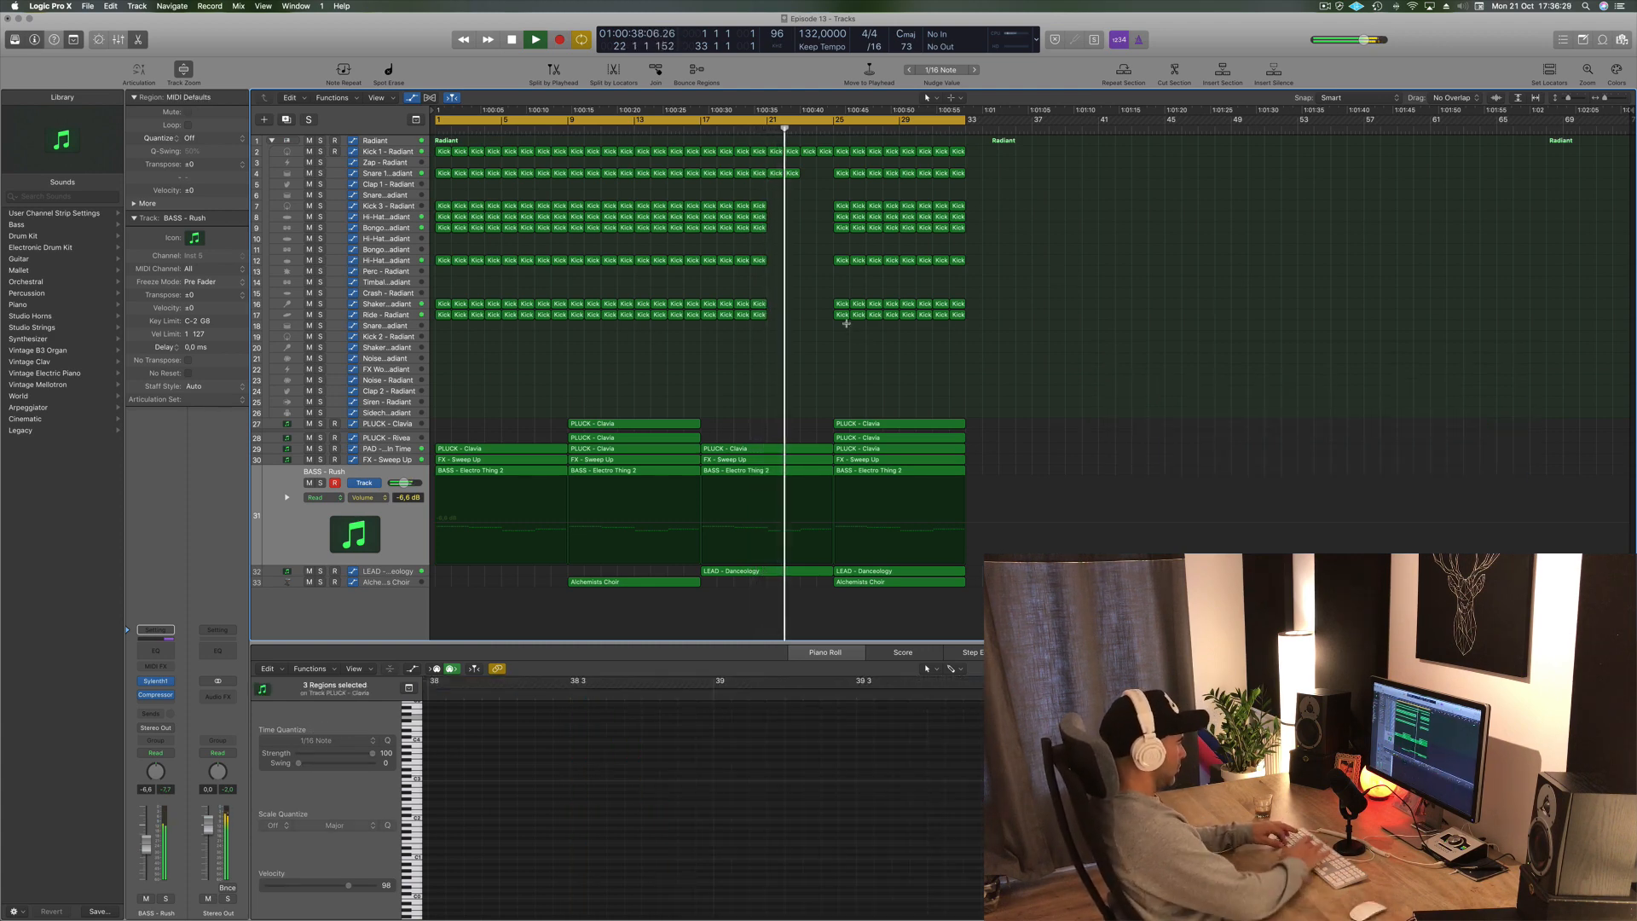
key("super+z")
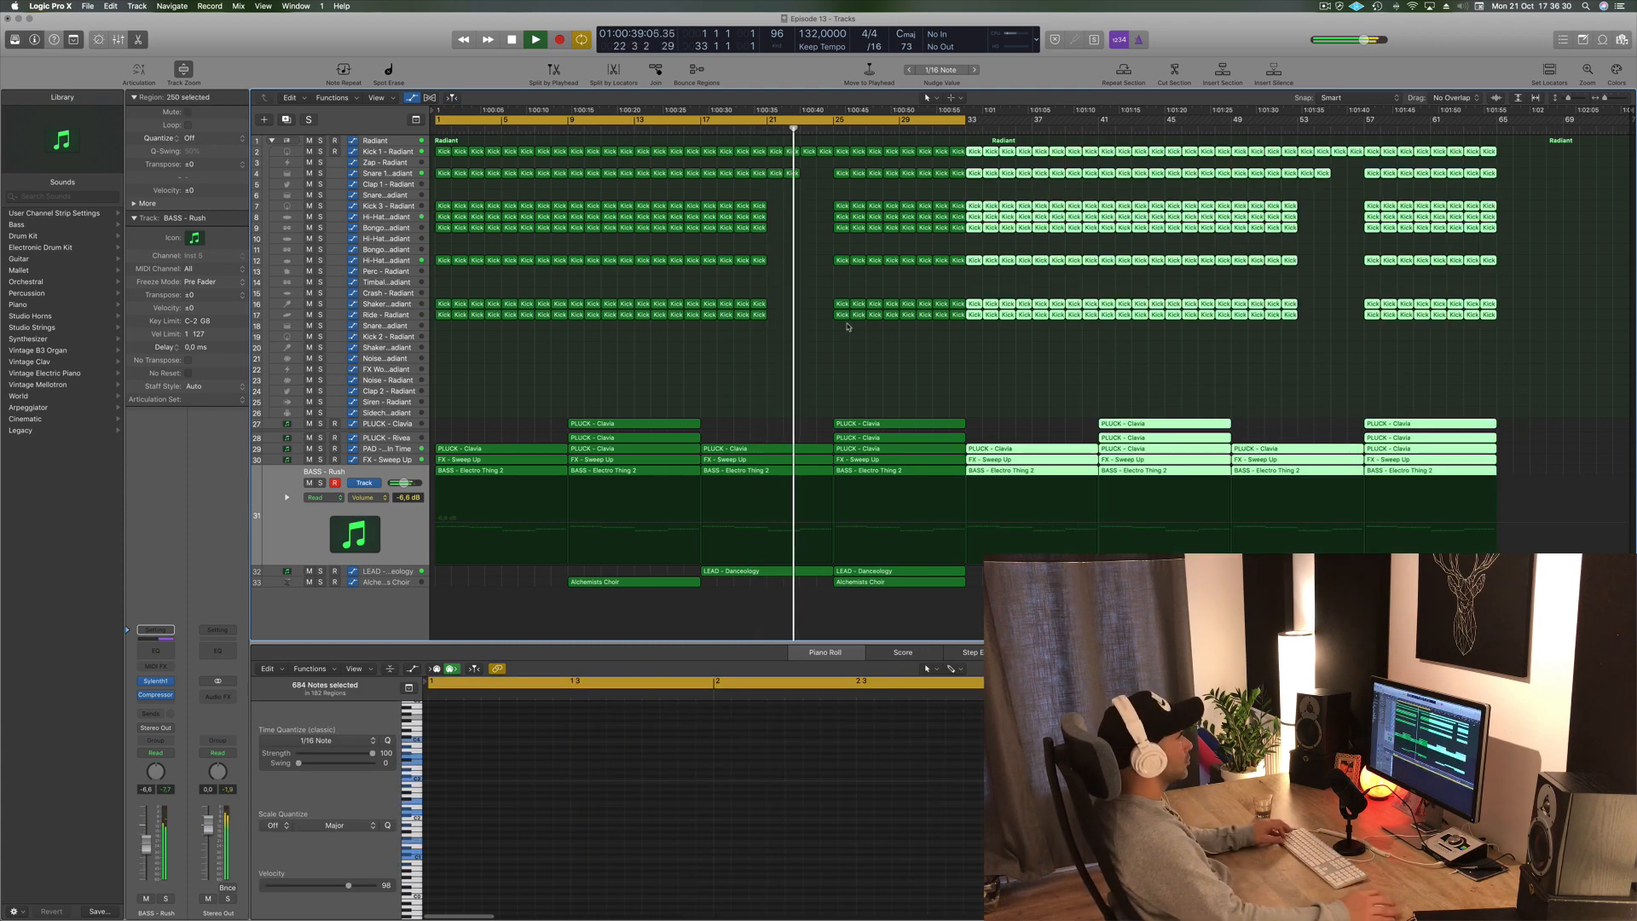
- Delete all percussion regions, including the kick, in bars 25 to 32
left_click(850, 378)
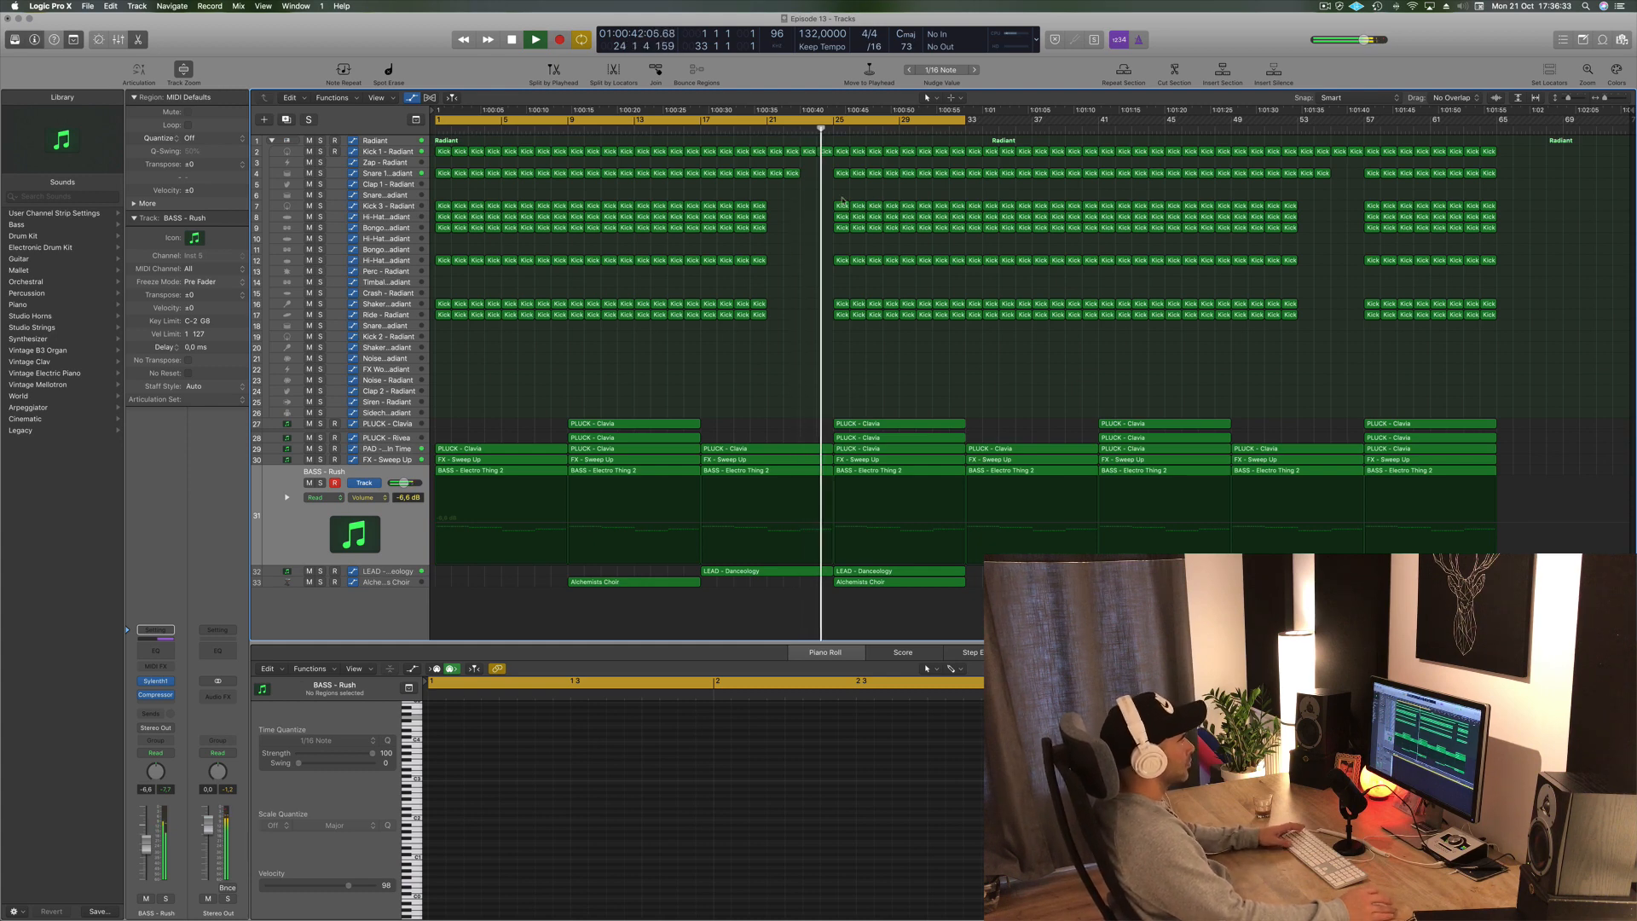
left_click_drag(817, 205, 928, 336)
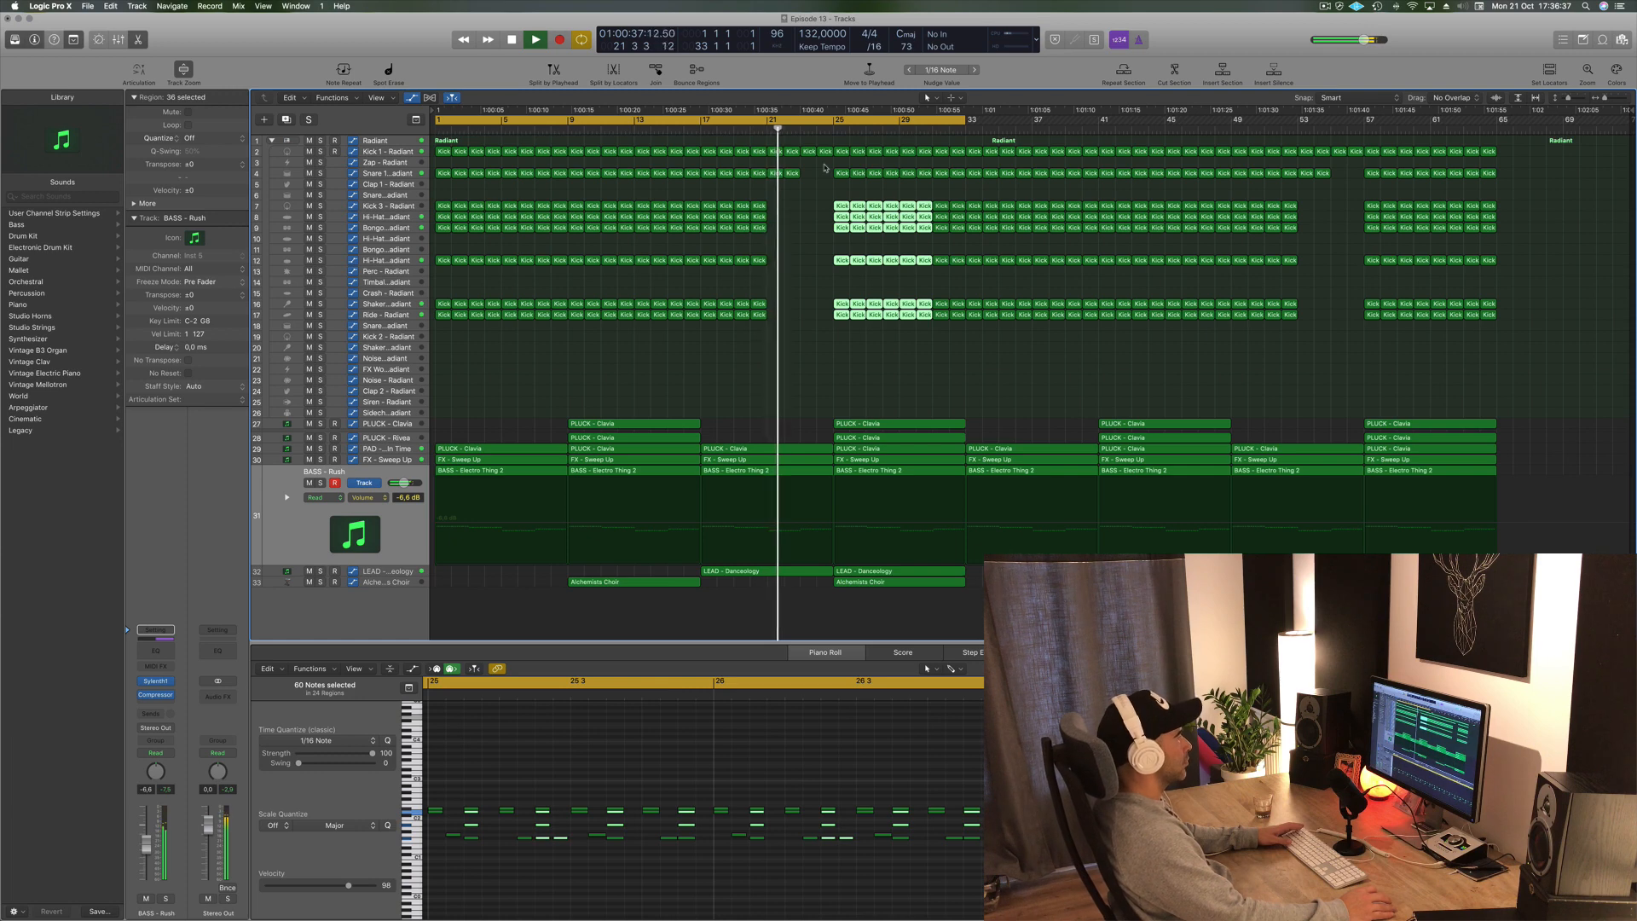
left_click_drag(825, 167, 959, 328)
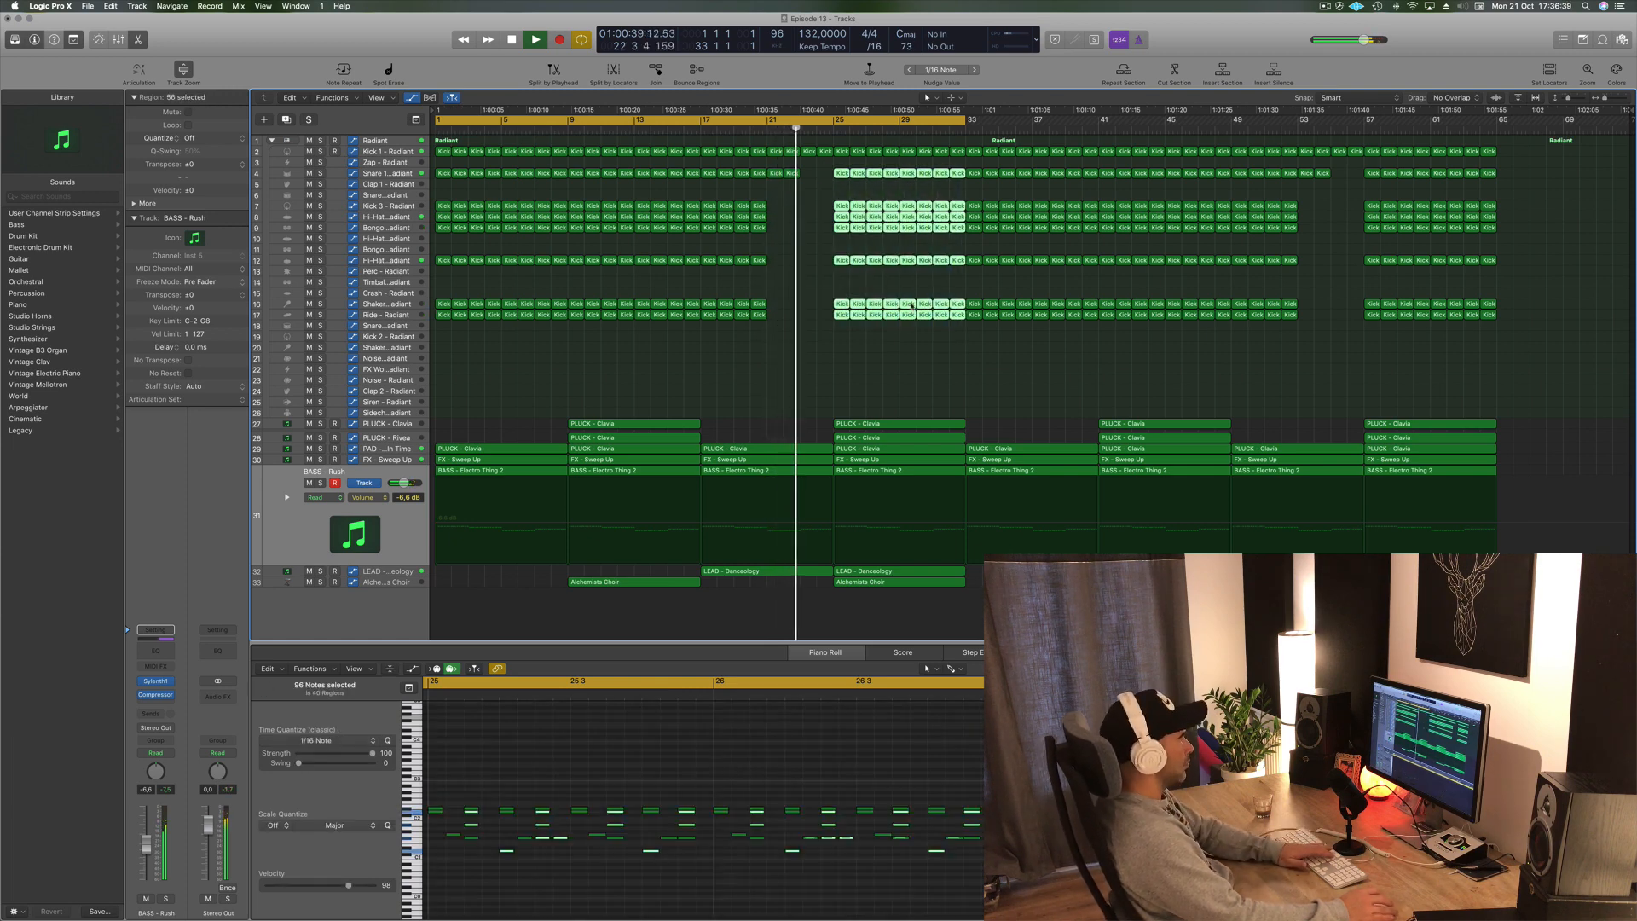
key("Delete")
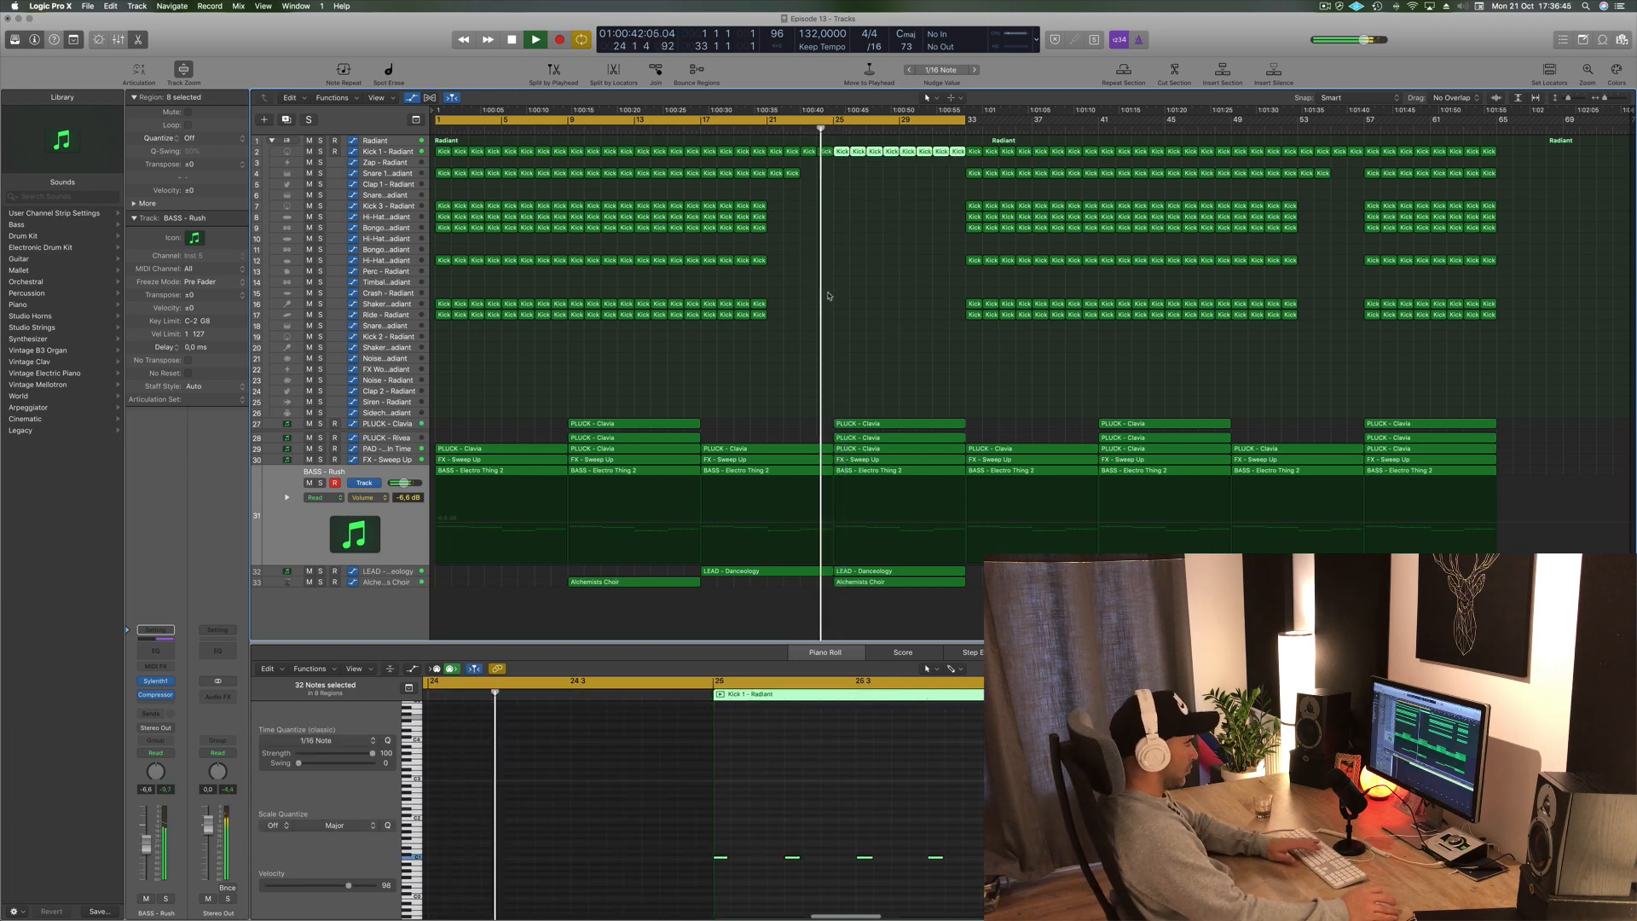
key("Delete")
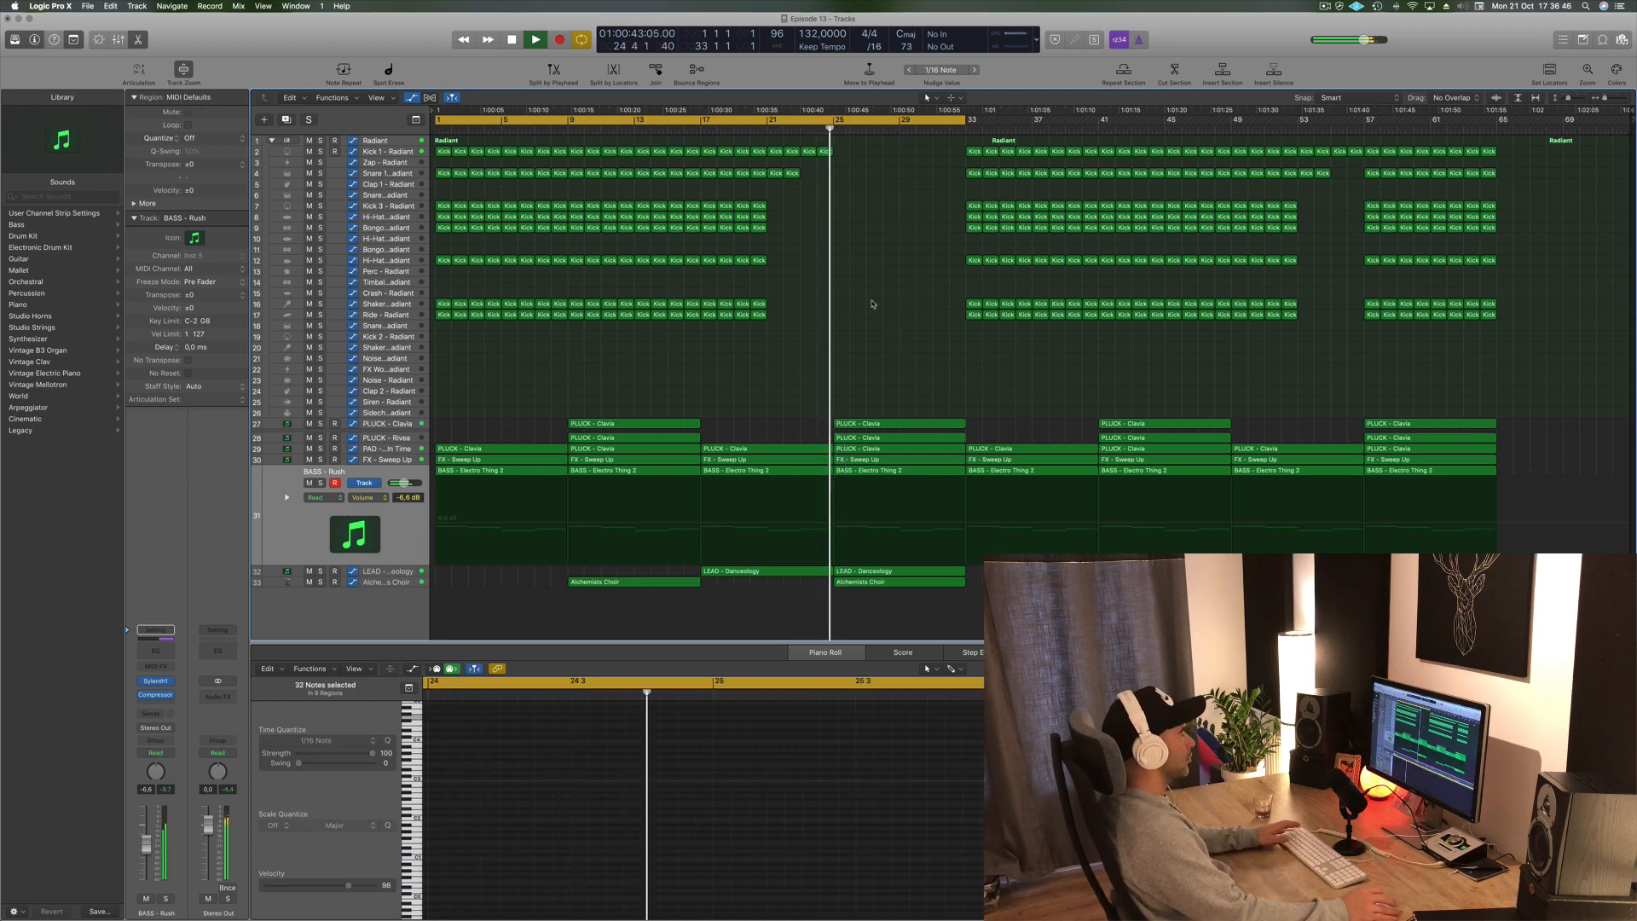
- Delete the PLUCK - Clavia region in bars 25 to 32 on the PLUCK - Clavia track
left_click(917, 421)
key("Delete")
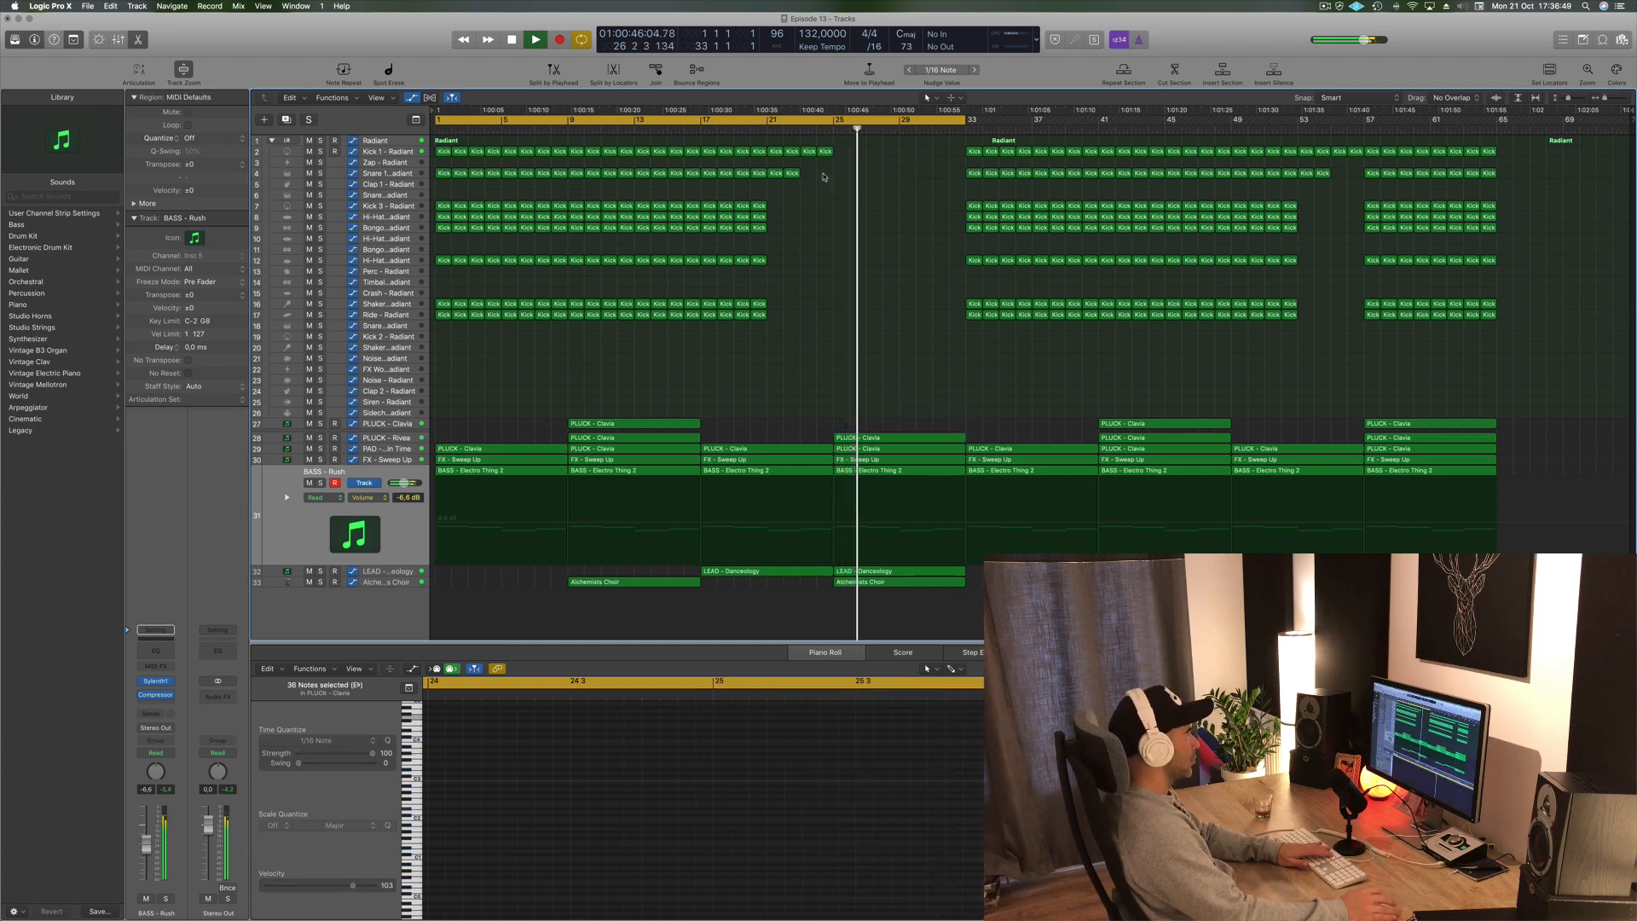
- Delete the LEAD - Danceology region in bars 25 to 32
left_click(883, 581)
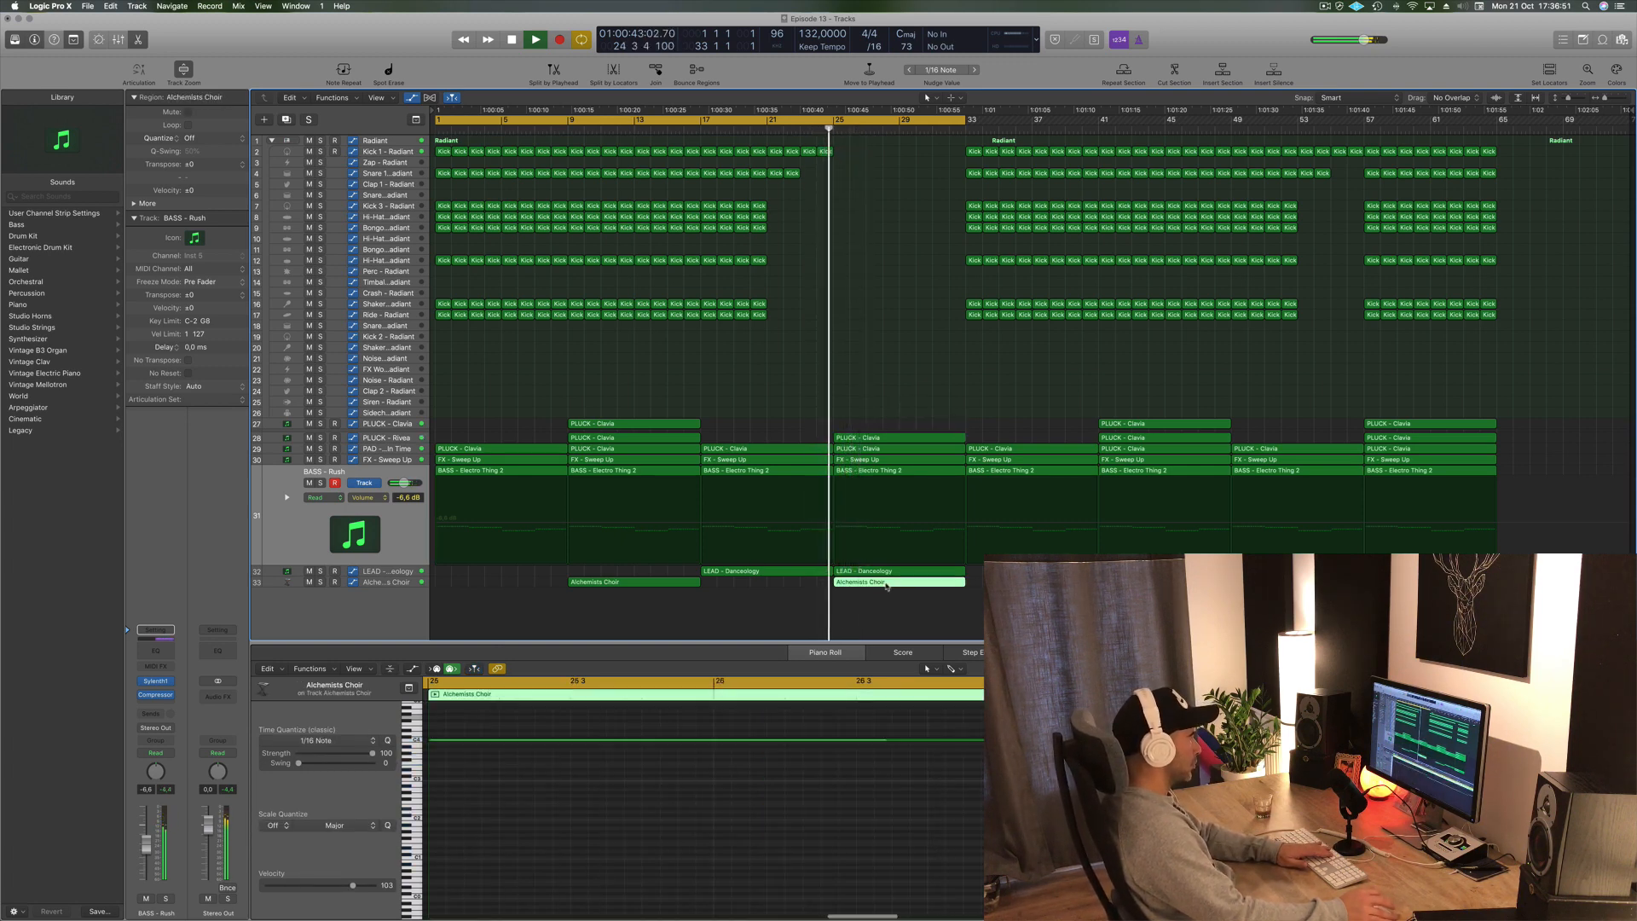
left_click(904, 571)
key("Delete")
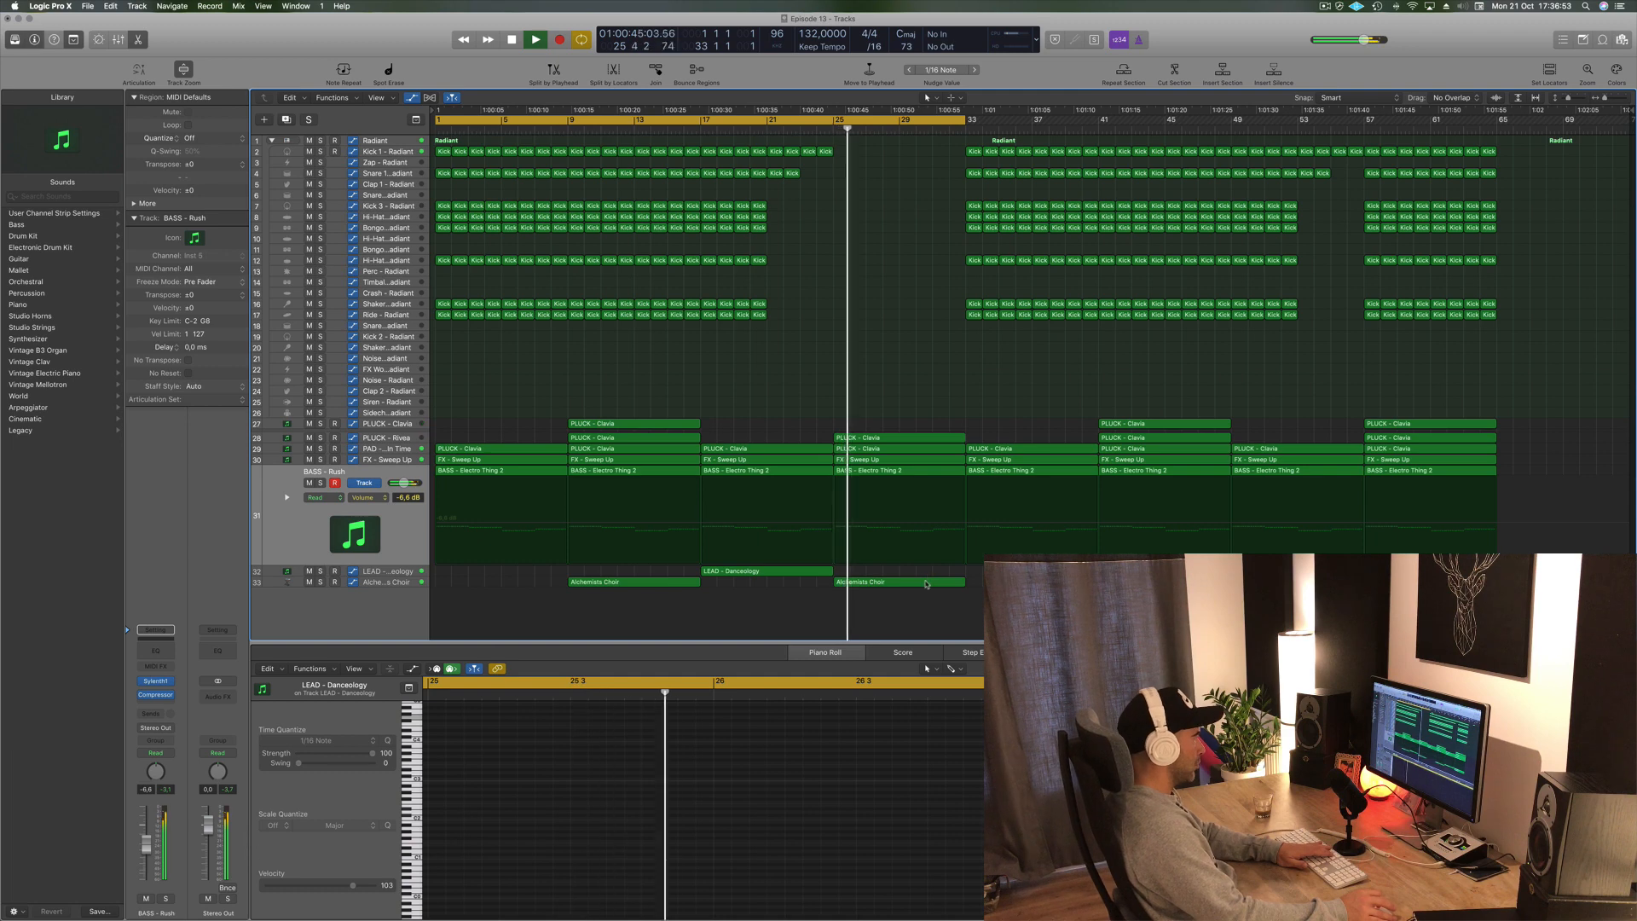
- Delete the BASS - Electro Thing 2 region in bars 25 to 32
left_click(927, 582)
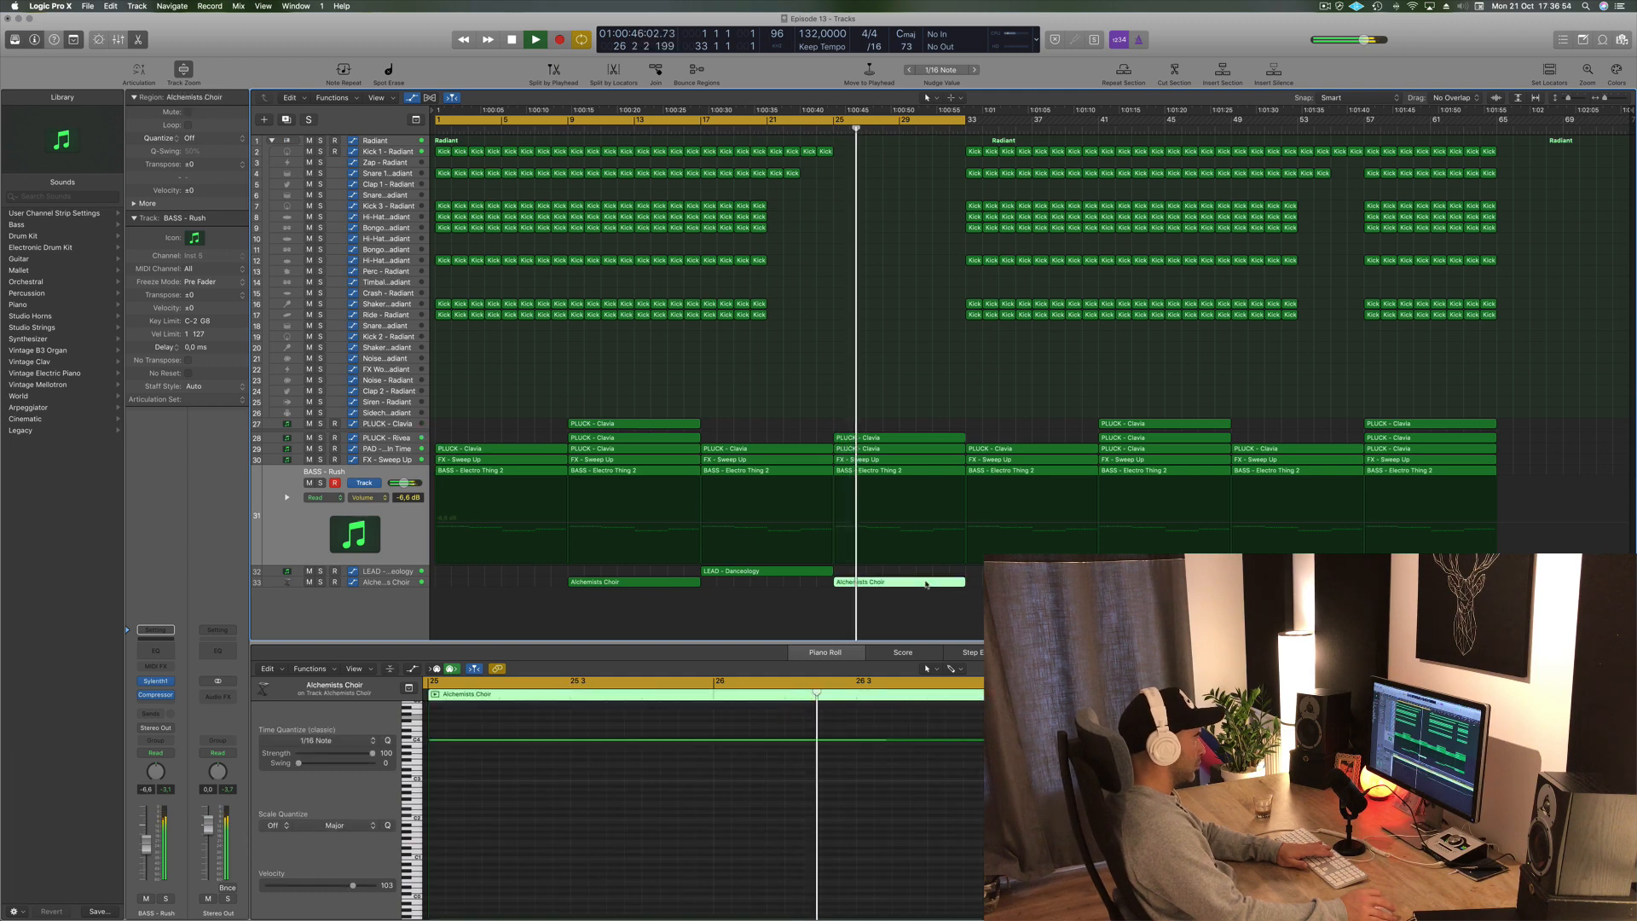
left_click(812, 128)
left_click(863, 472)
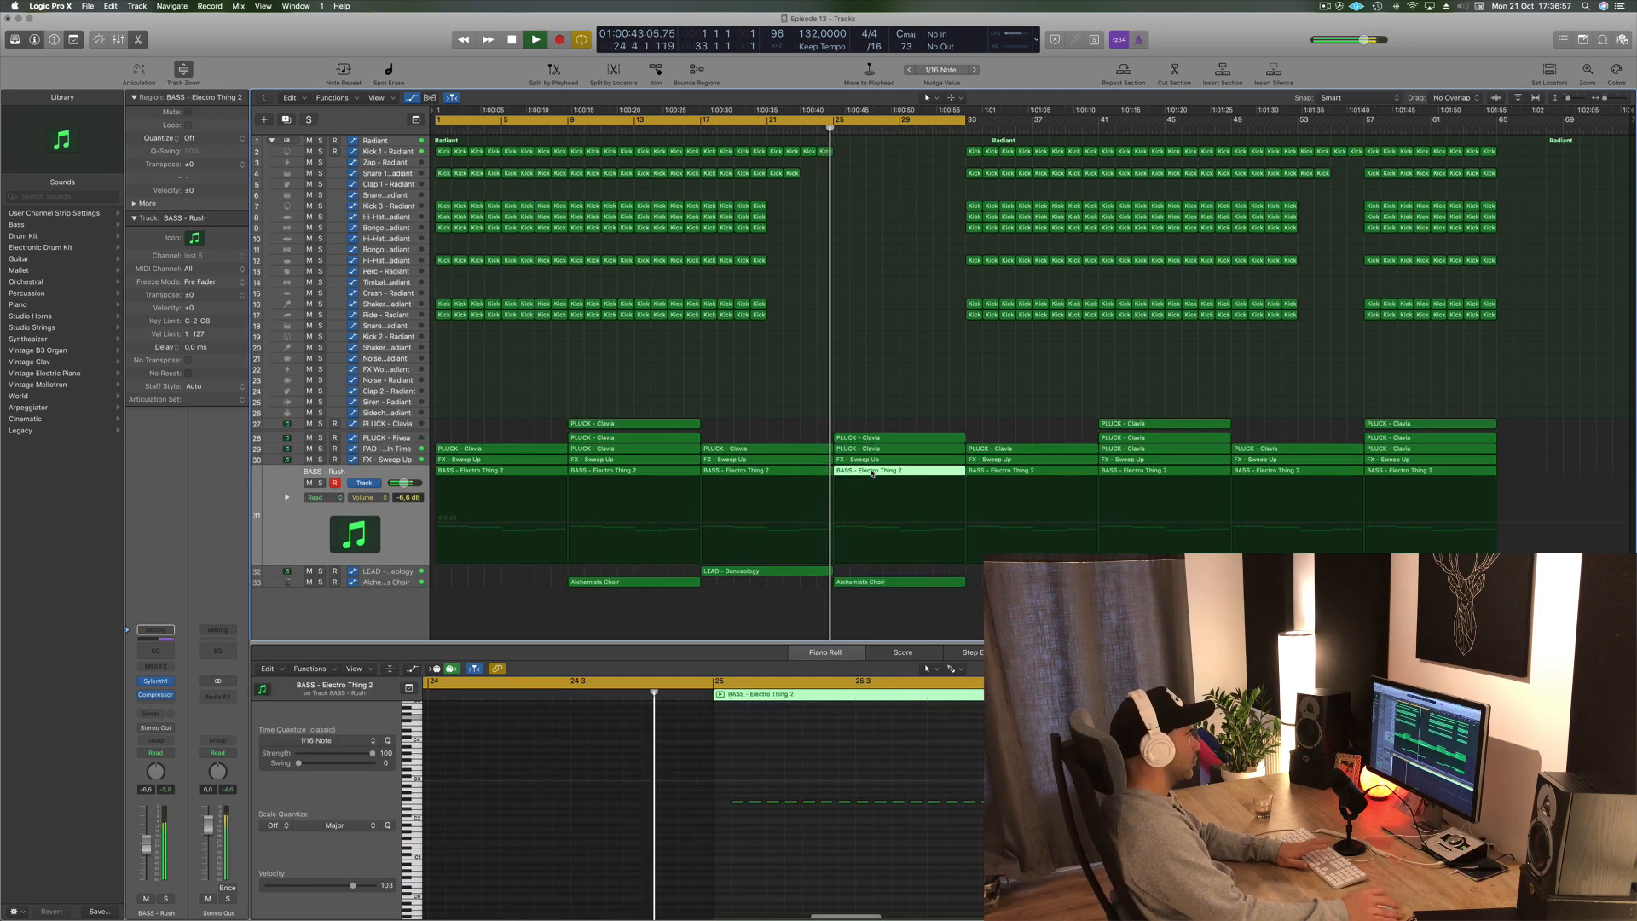
key("Delete")
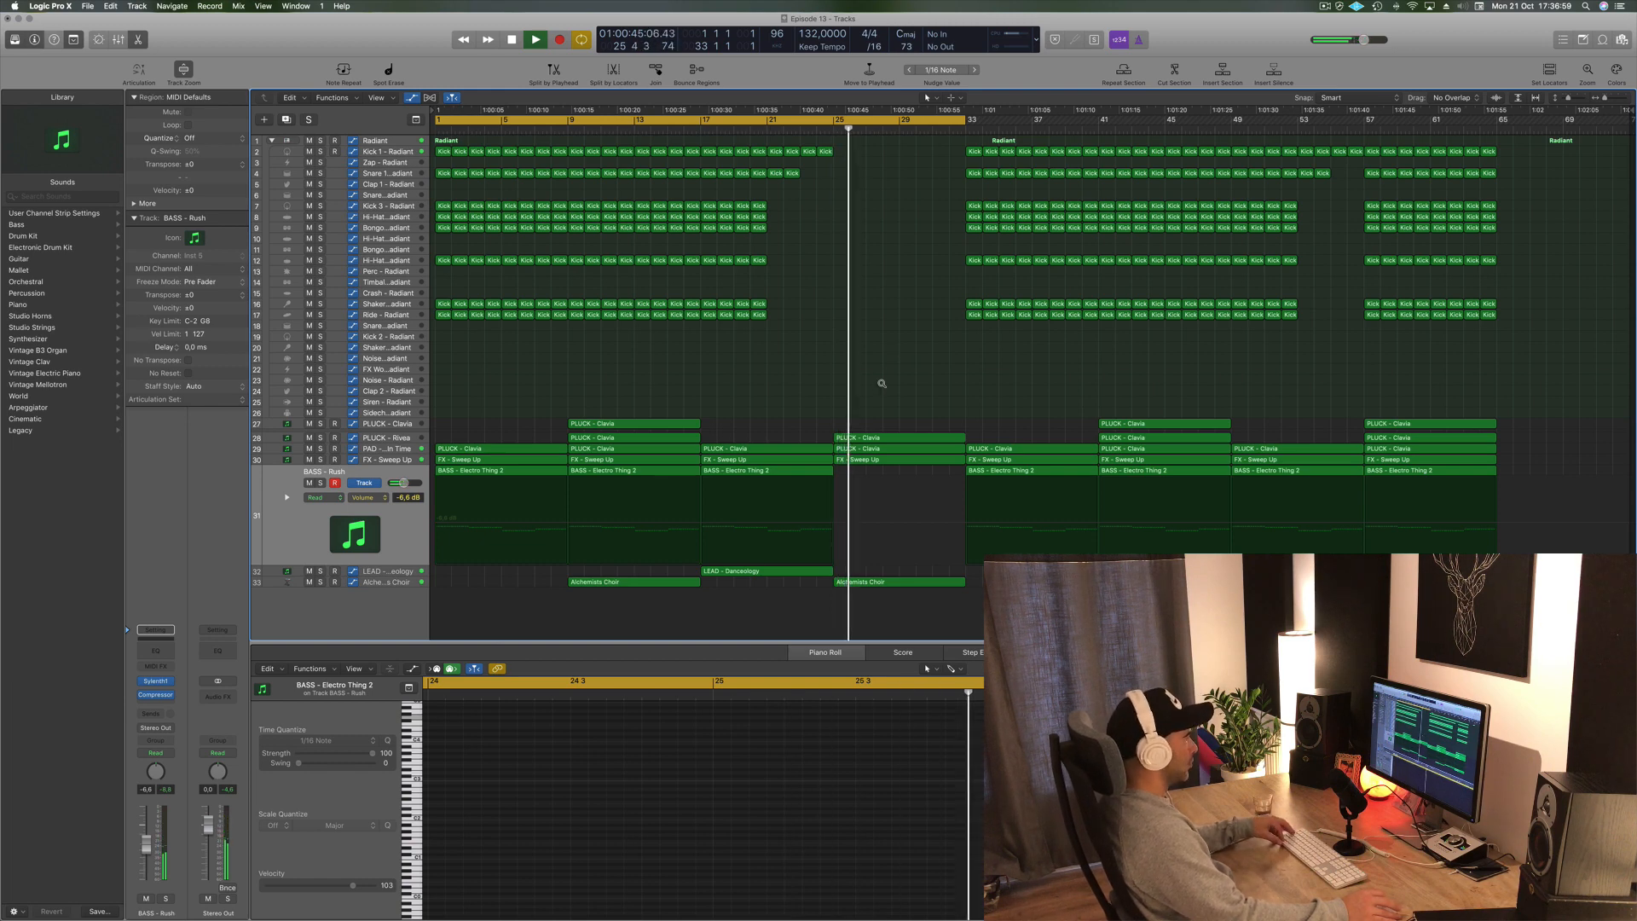
- Delete the PLUCK - Clavia region in bars 25 to 32 on the PLUCK - Rivea track
left_click(905, 439)
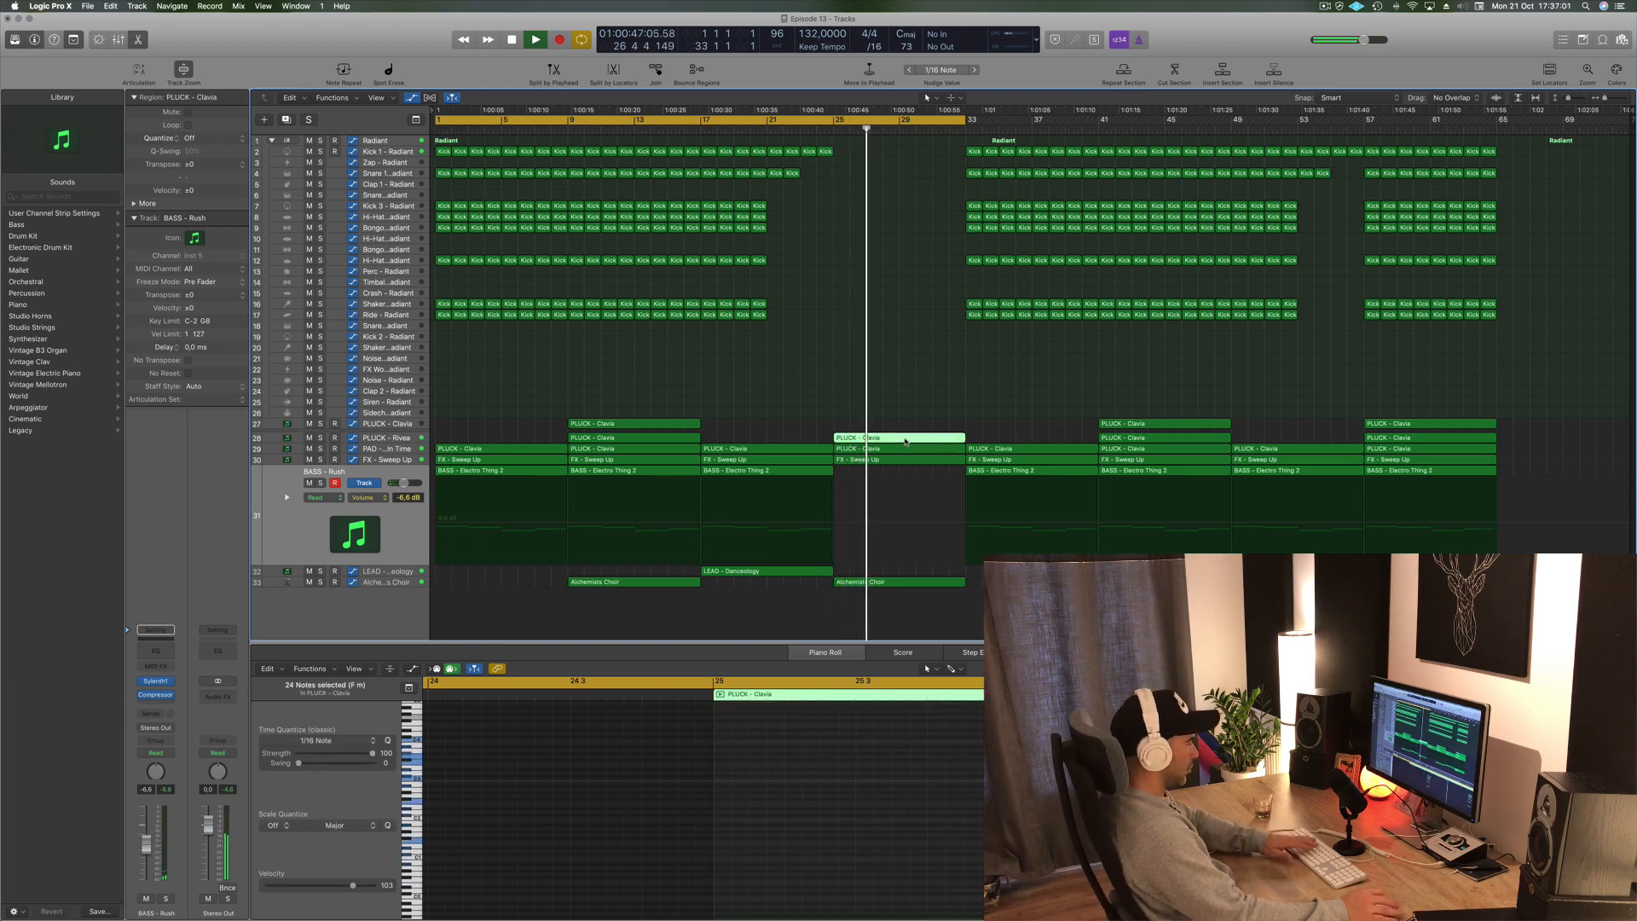
key("Delete")
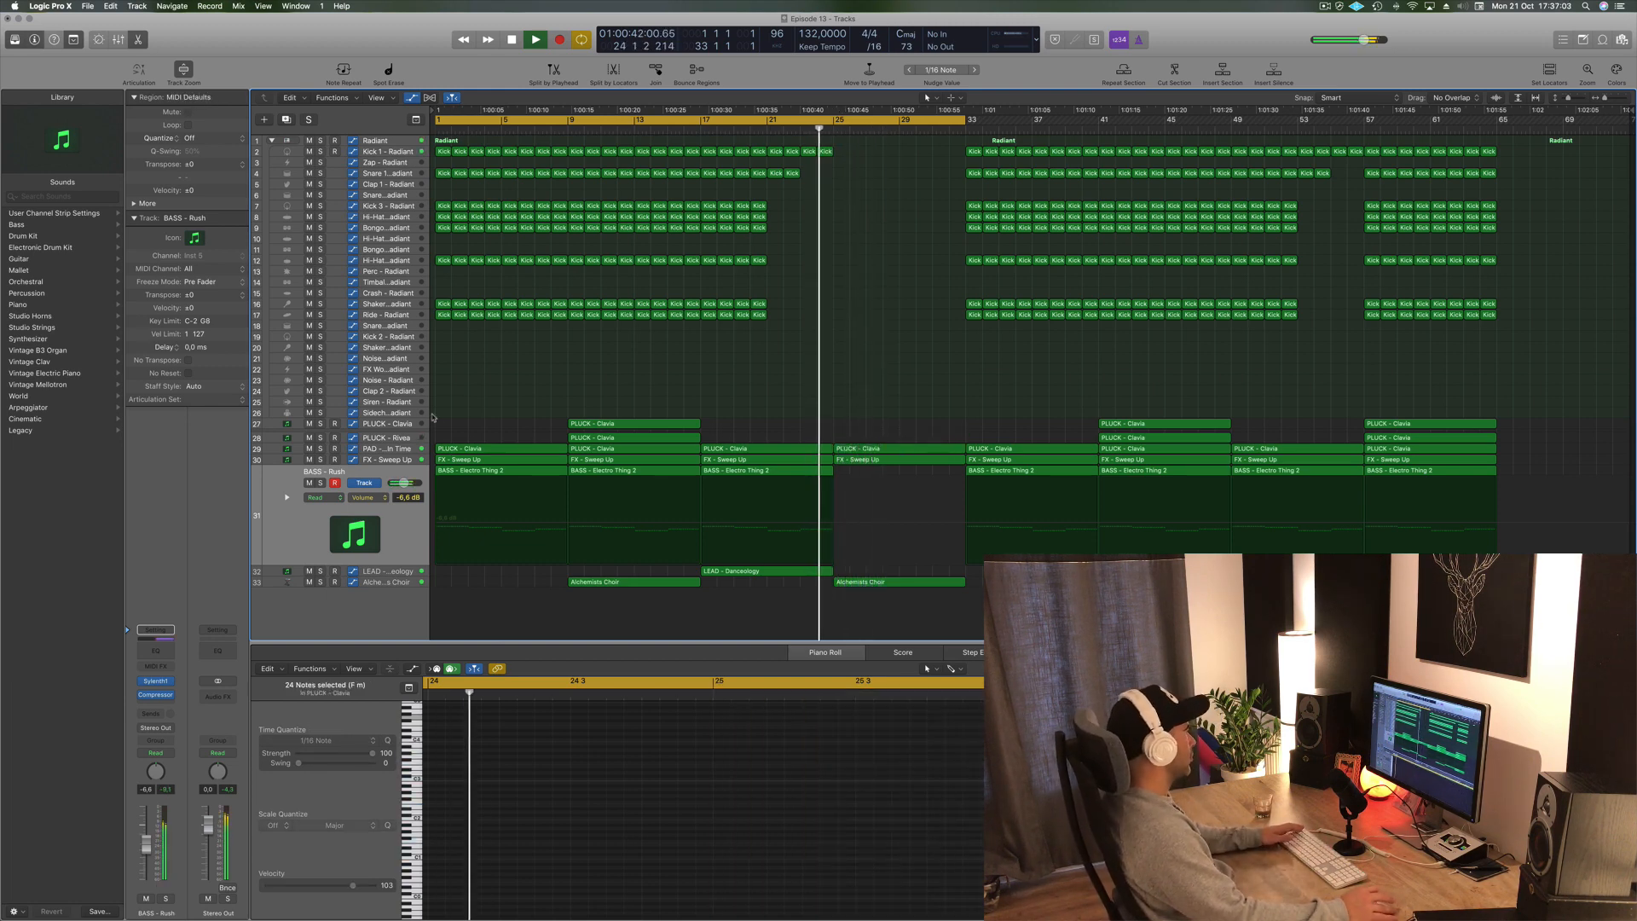
- Move the PLUCK - Clavia region at bar 41 on the PLUCK - Clavia track to bar 25
left_click(395, 458)
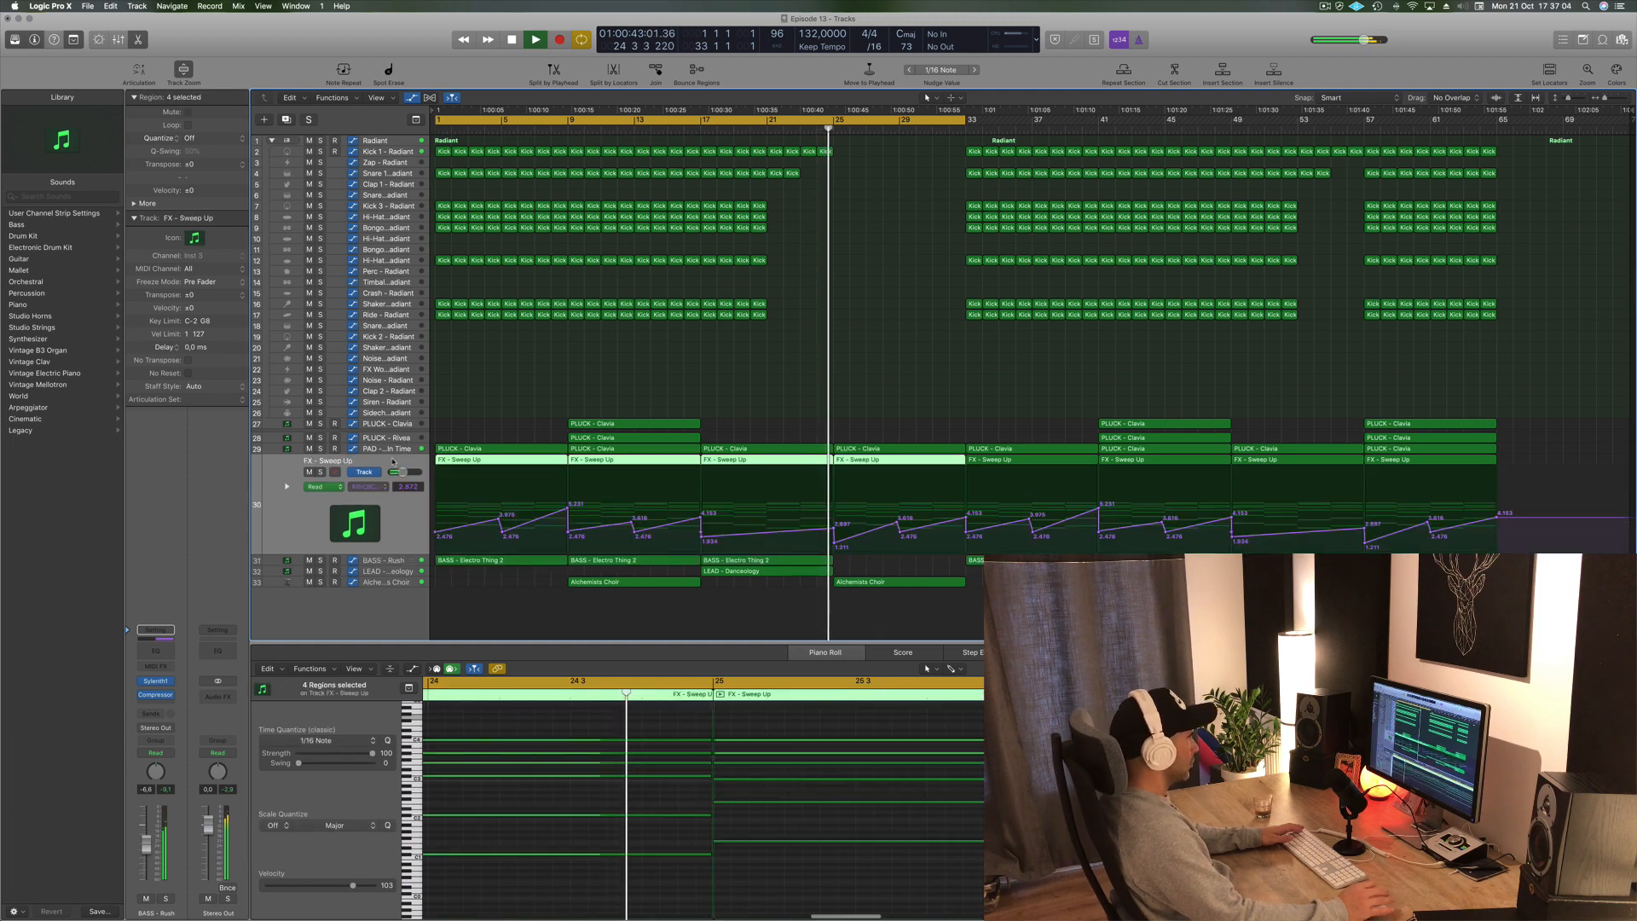
left_click(902, 533)
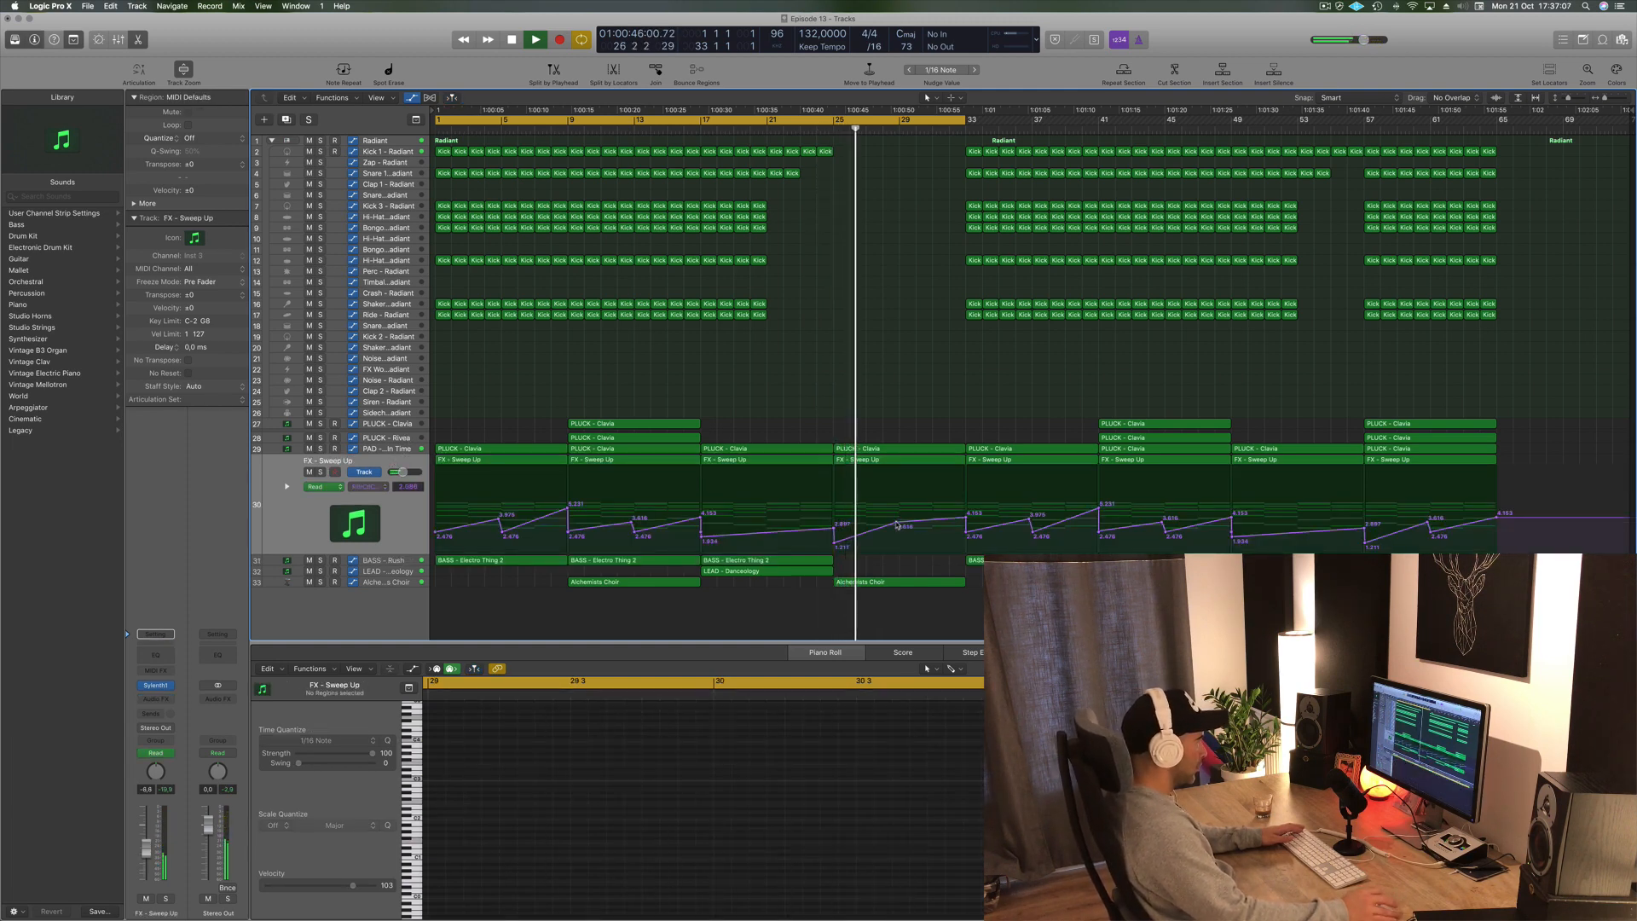
left_click(1147, 423)
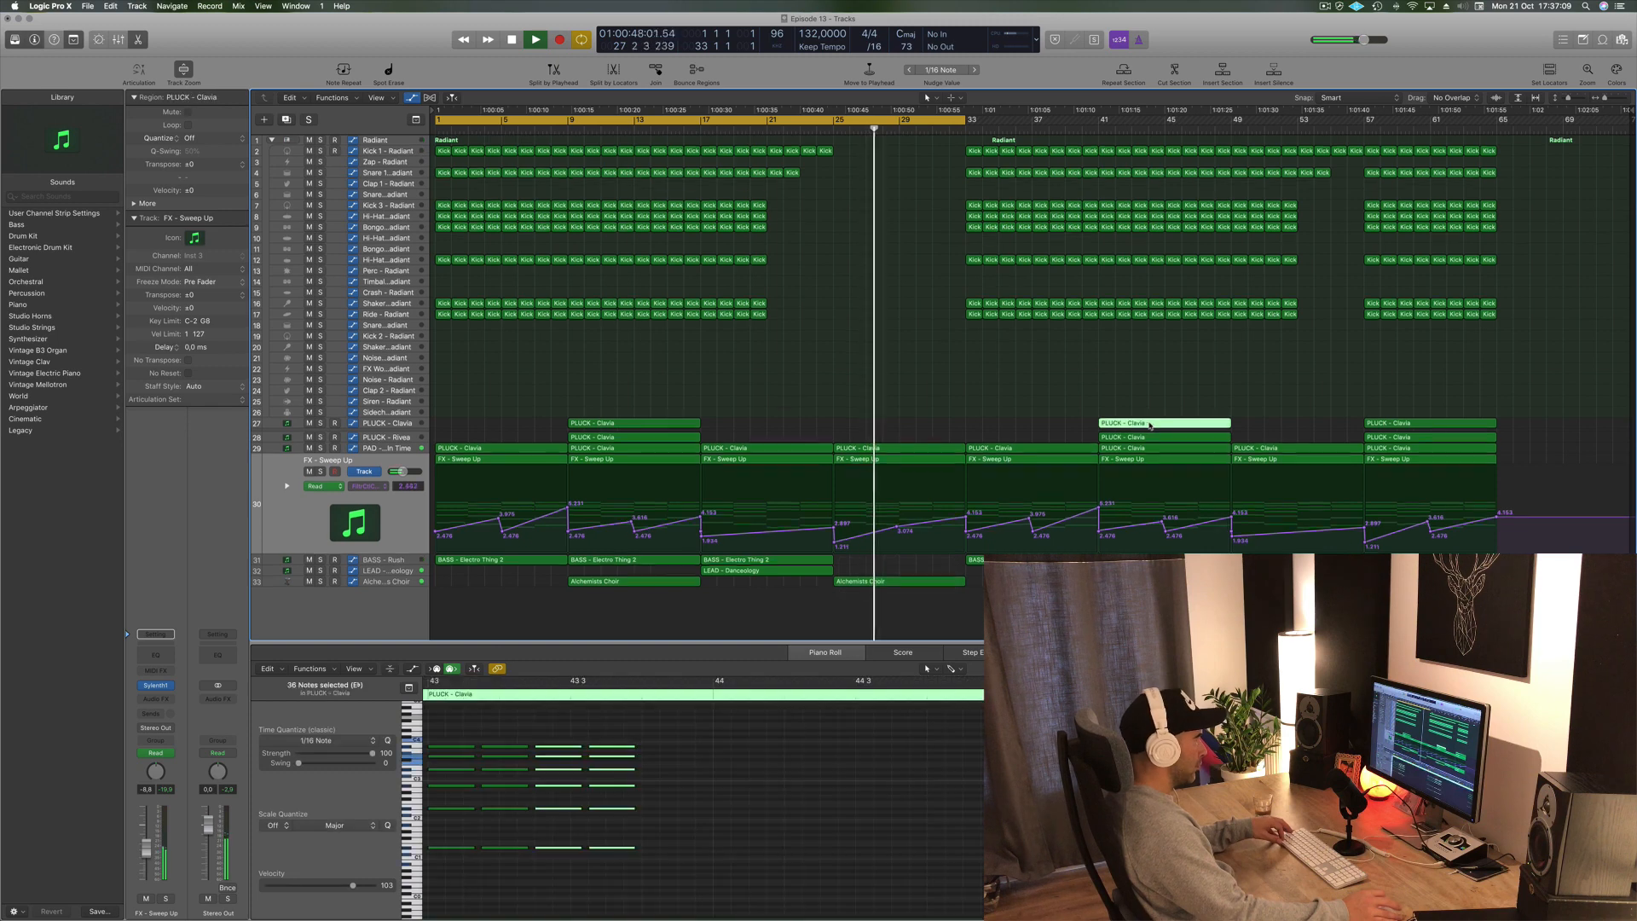
left_click_drag(1146, 424, 887, 425)
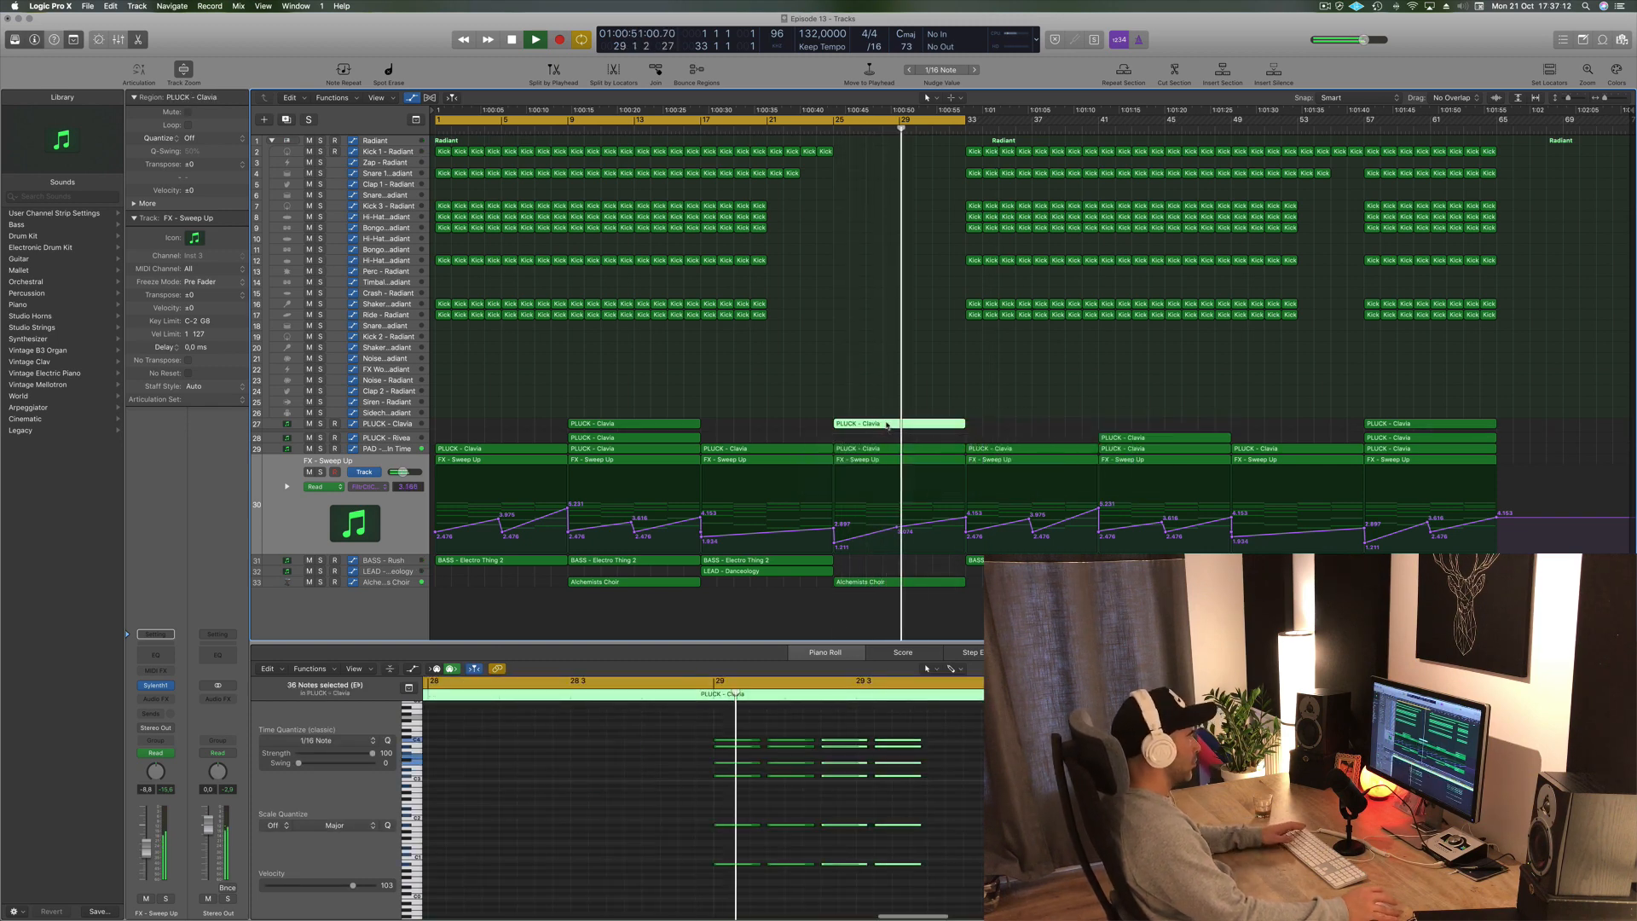
- Save the project
left_click(822, 126)
key("super+s")
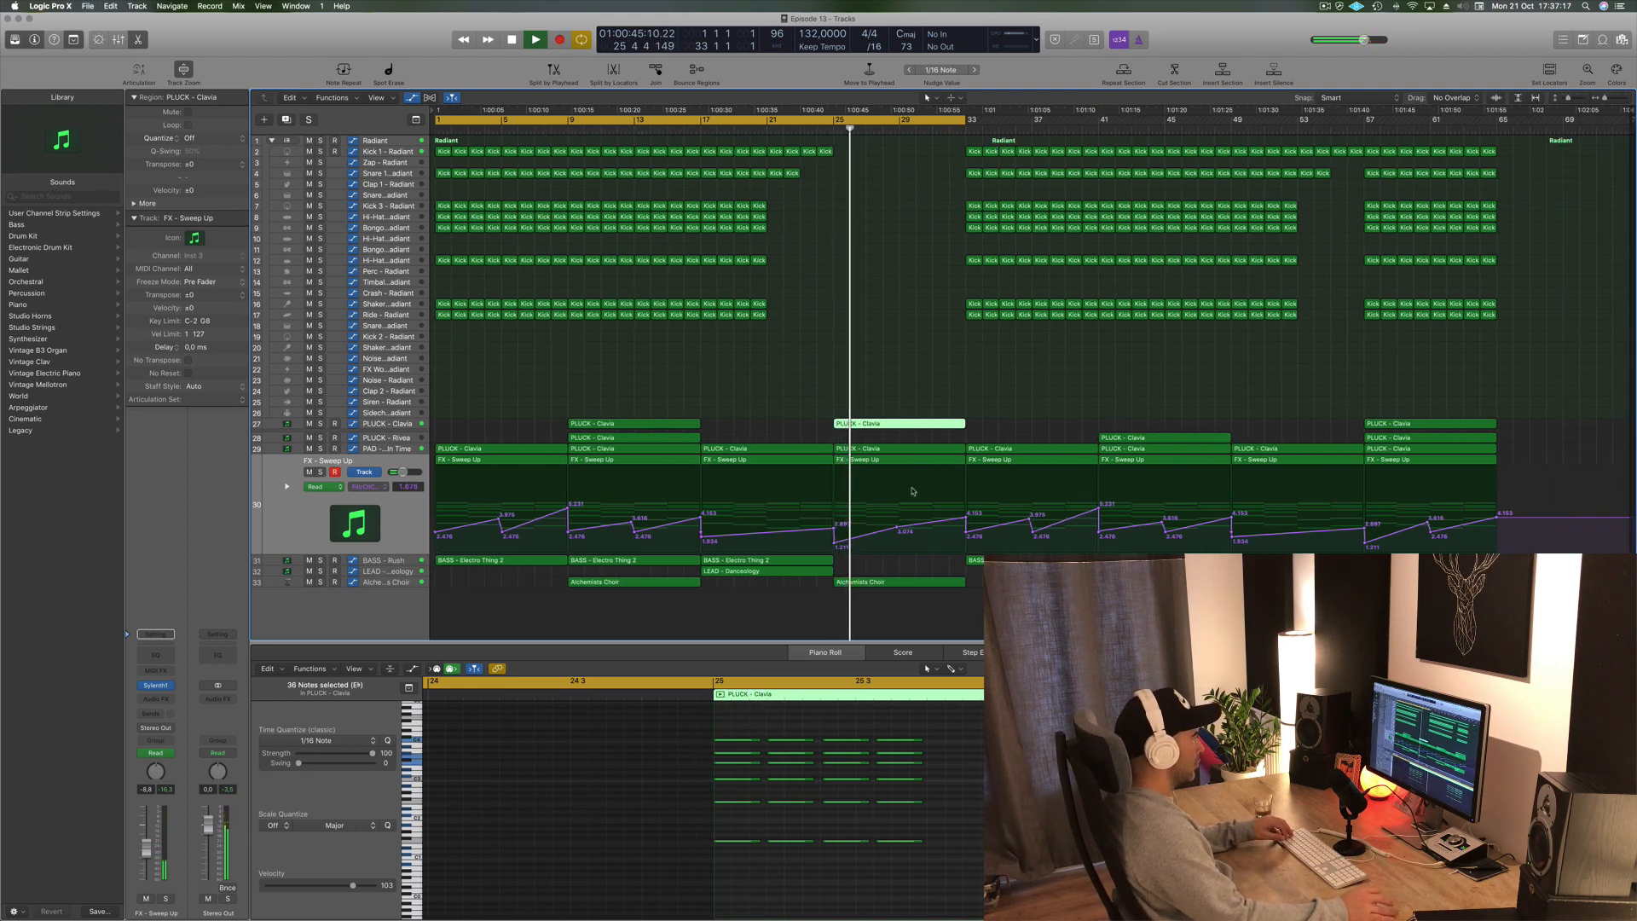
- Delete the percussion regions in bars 33 to 40
left_click(897, 531)
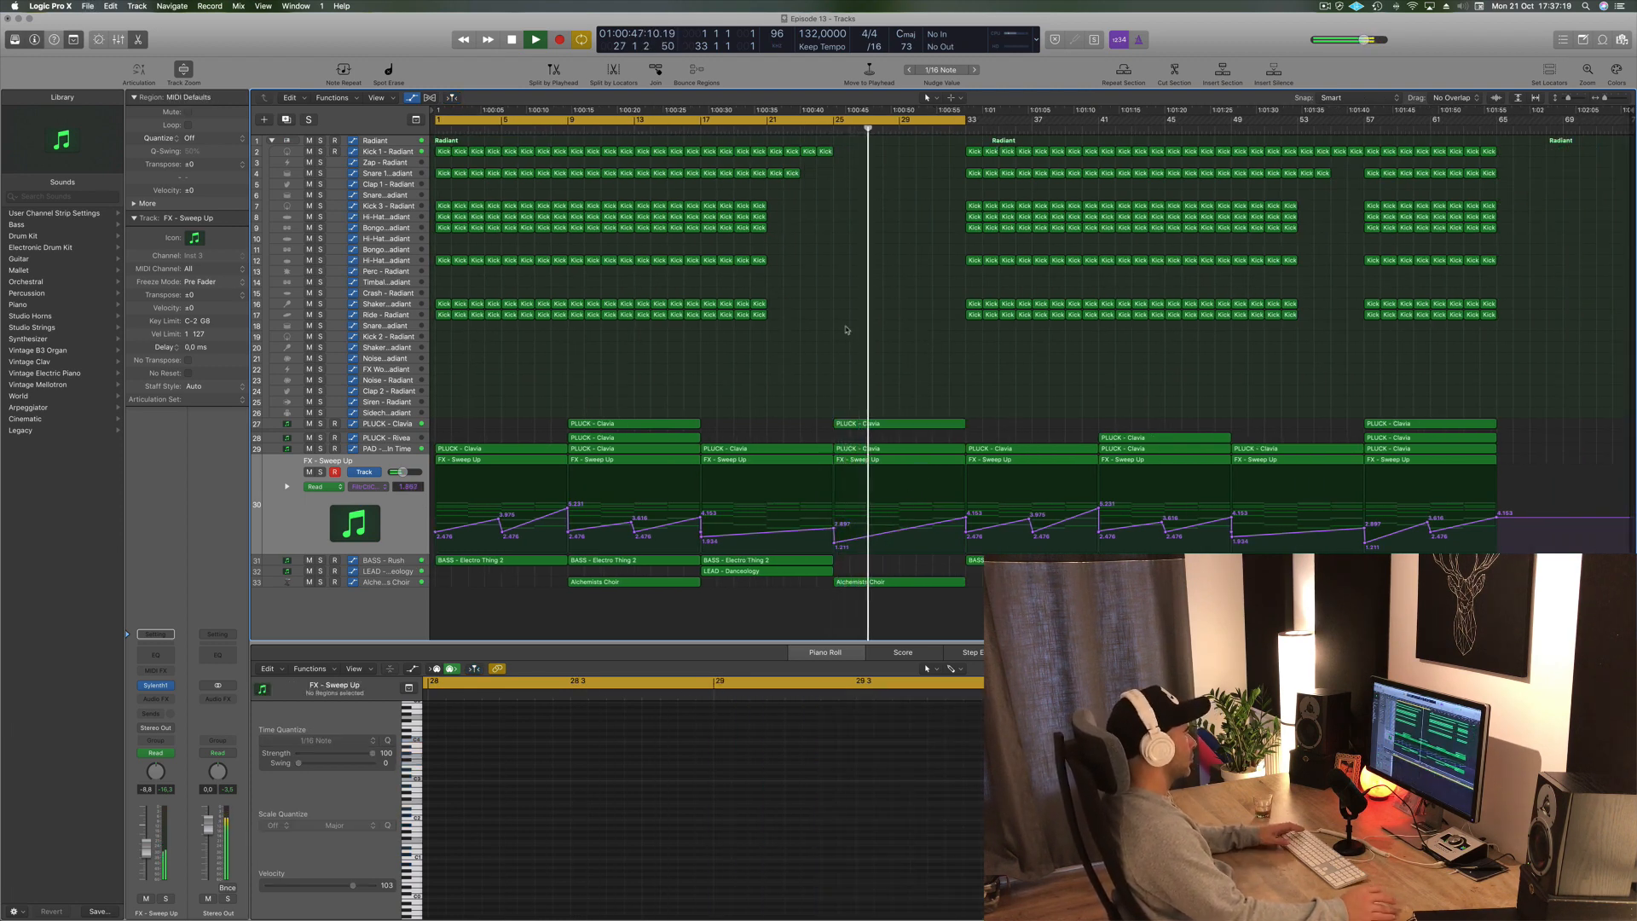
left_click(408, 448)
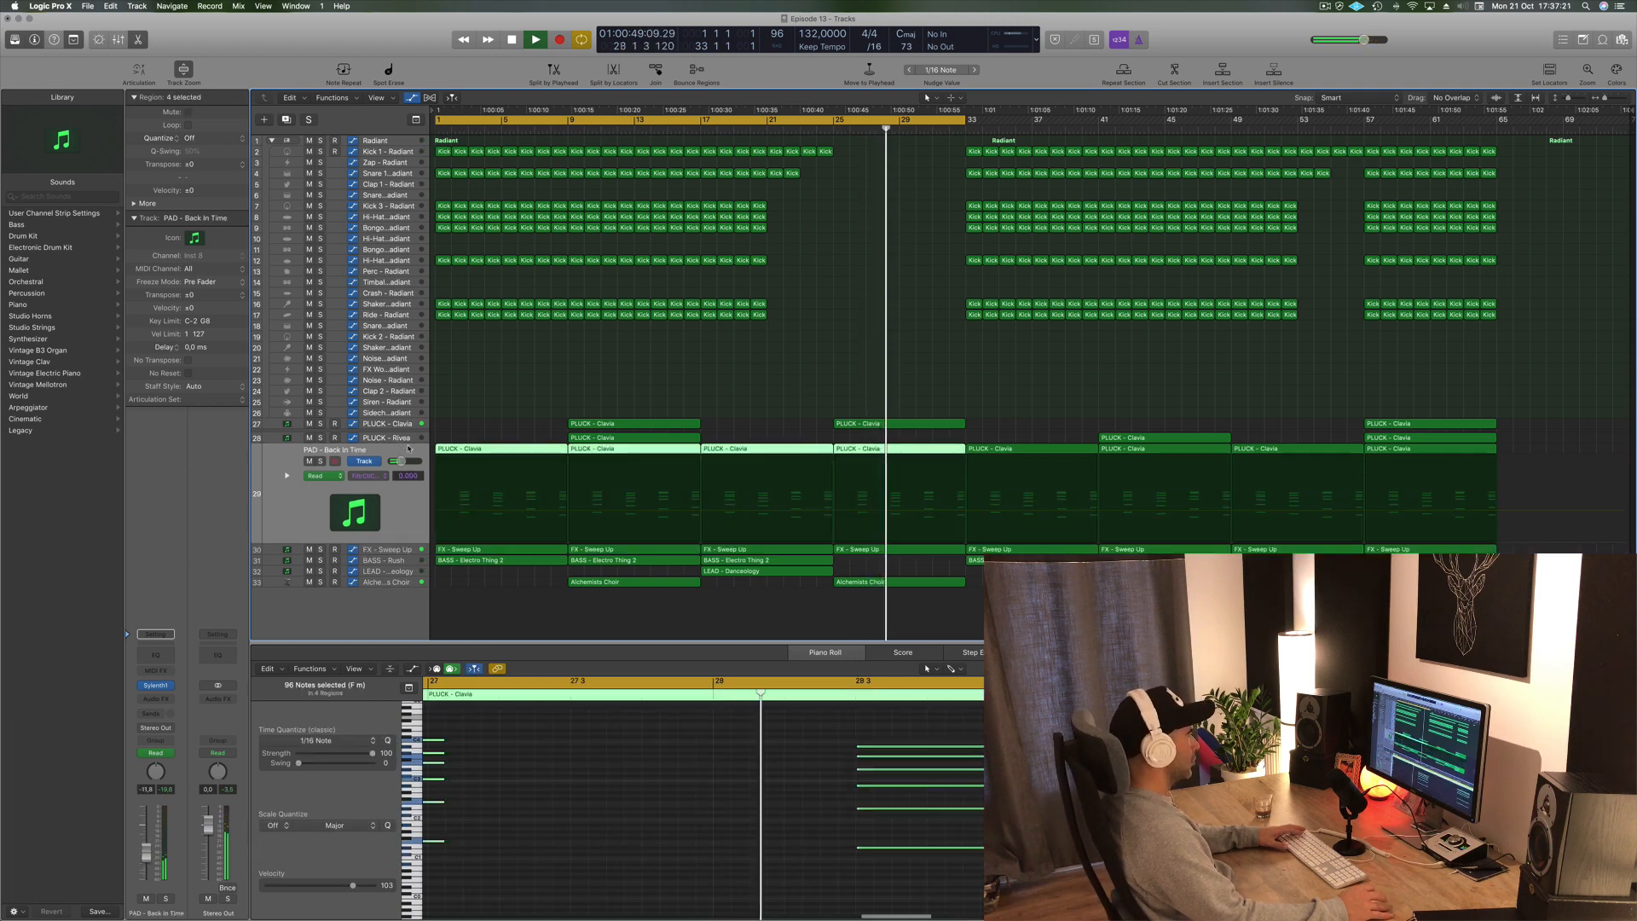
left_click(398, 550)
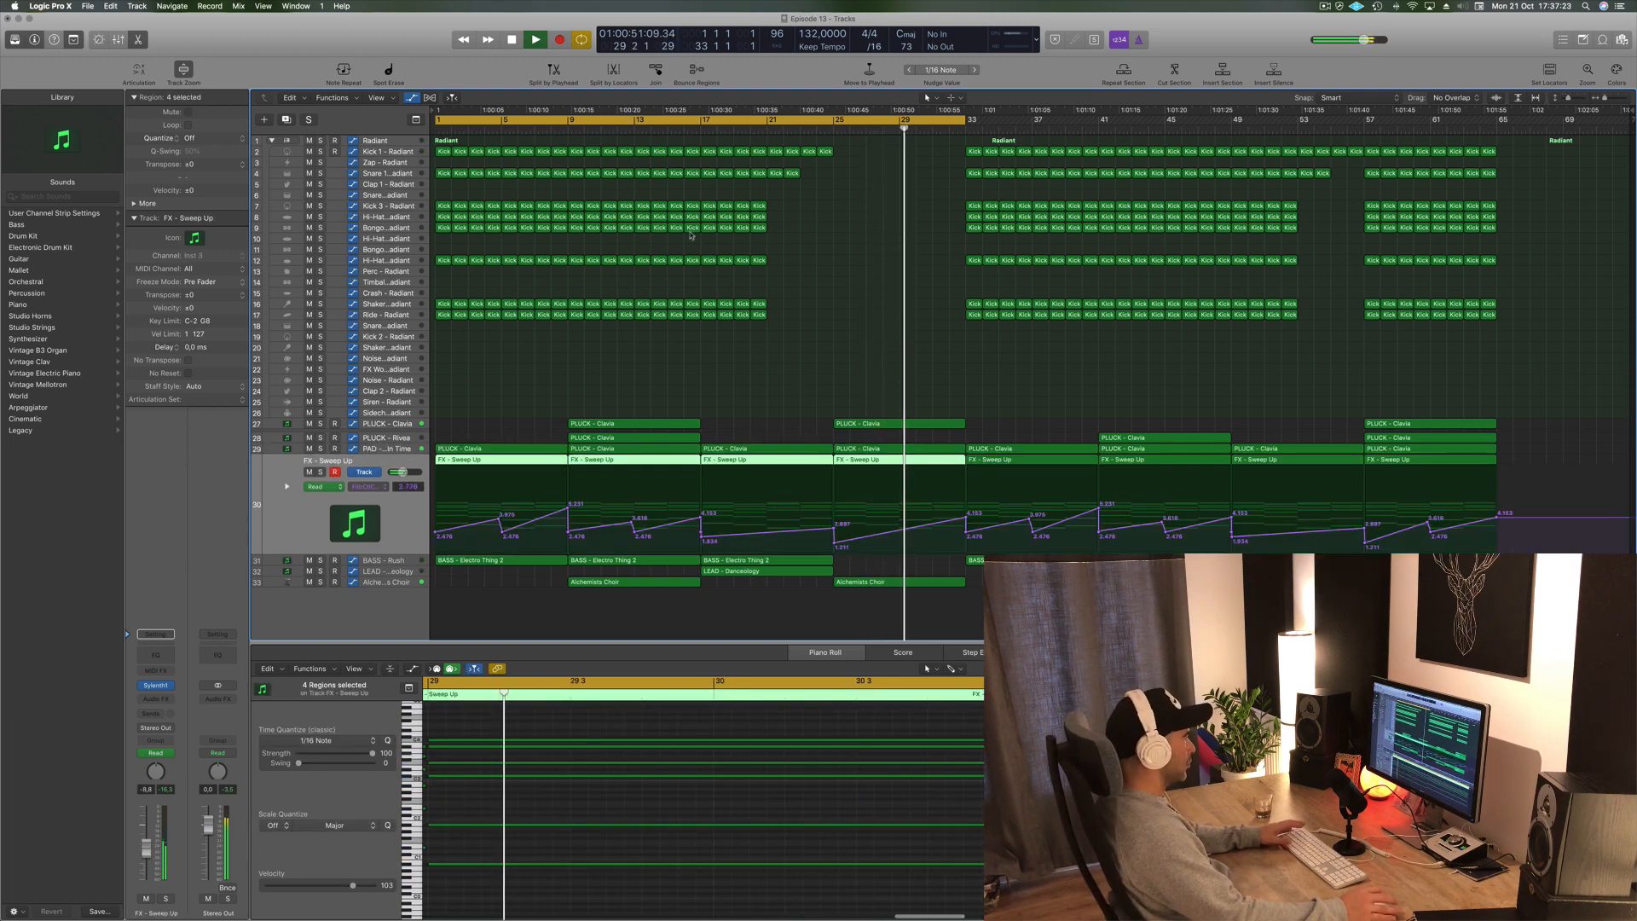
left_click_drag(952, 145, 1100, 342)
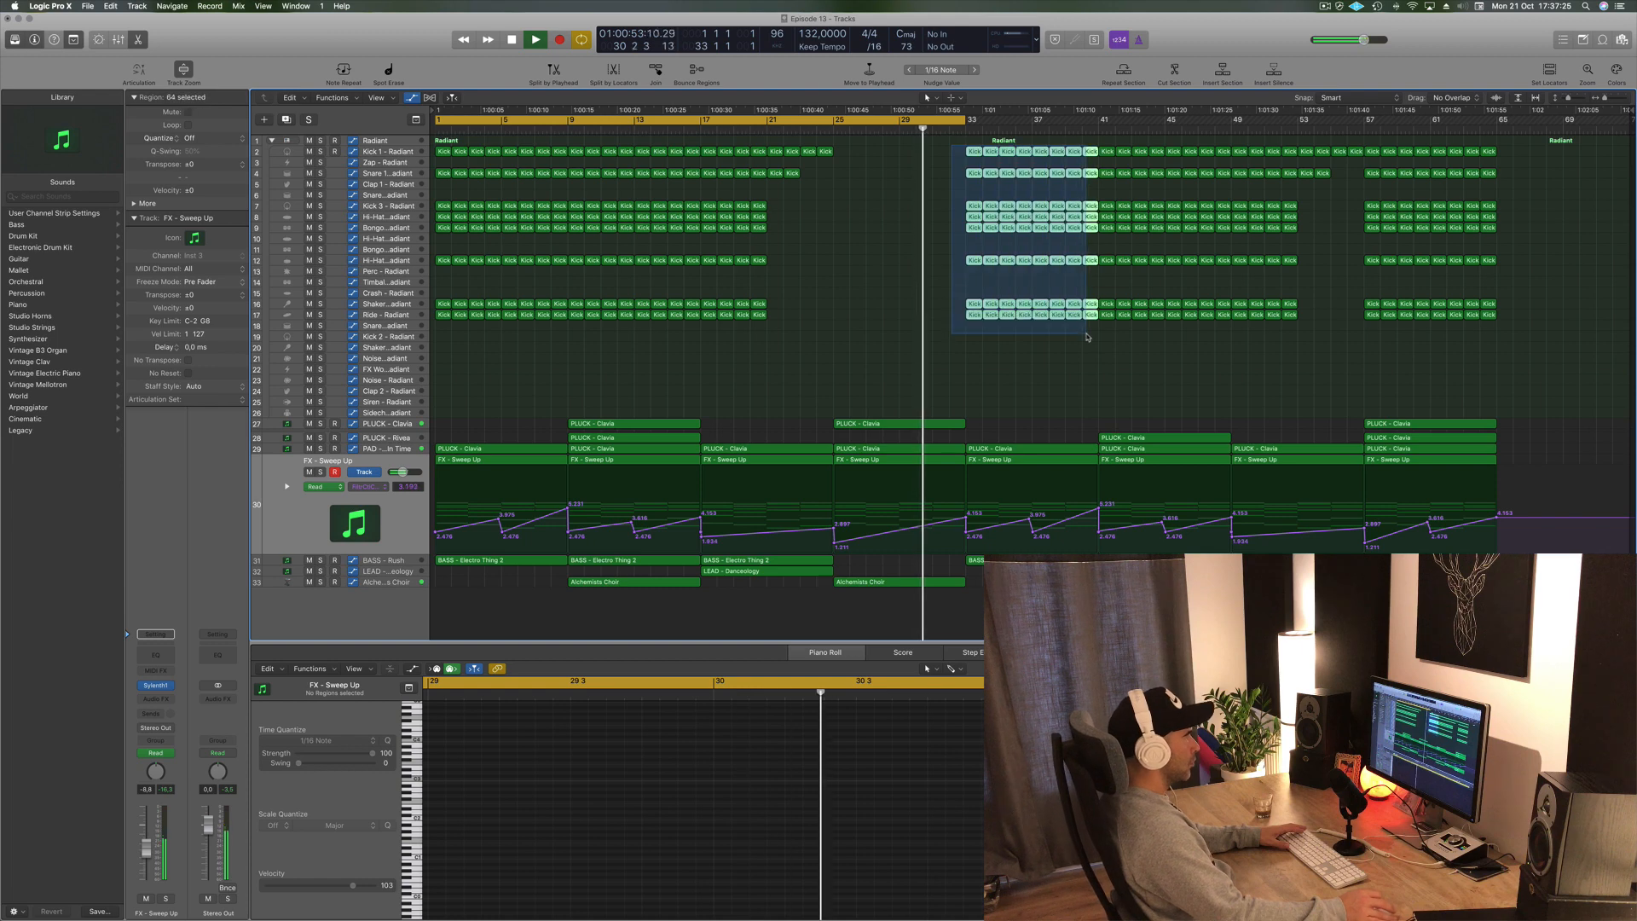
key("Delete")
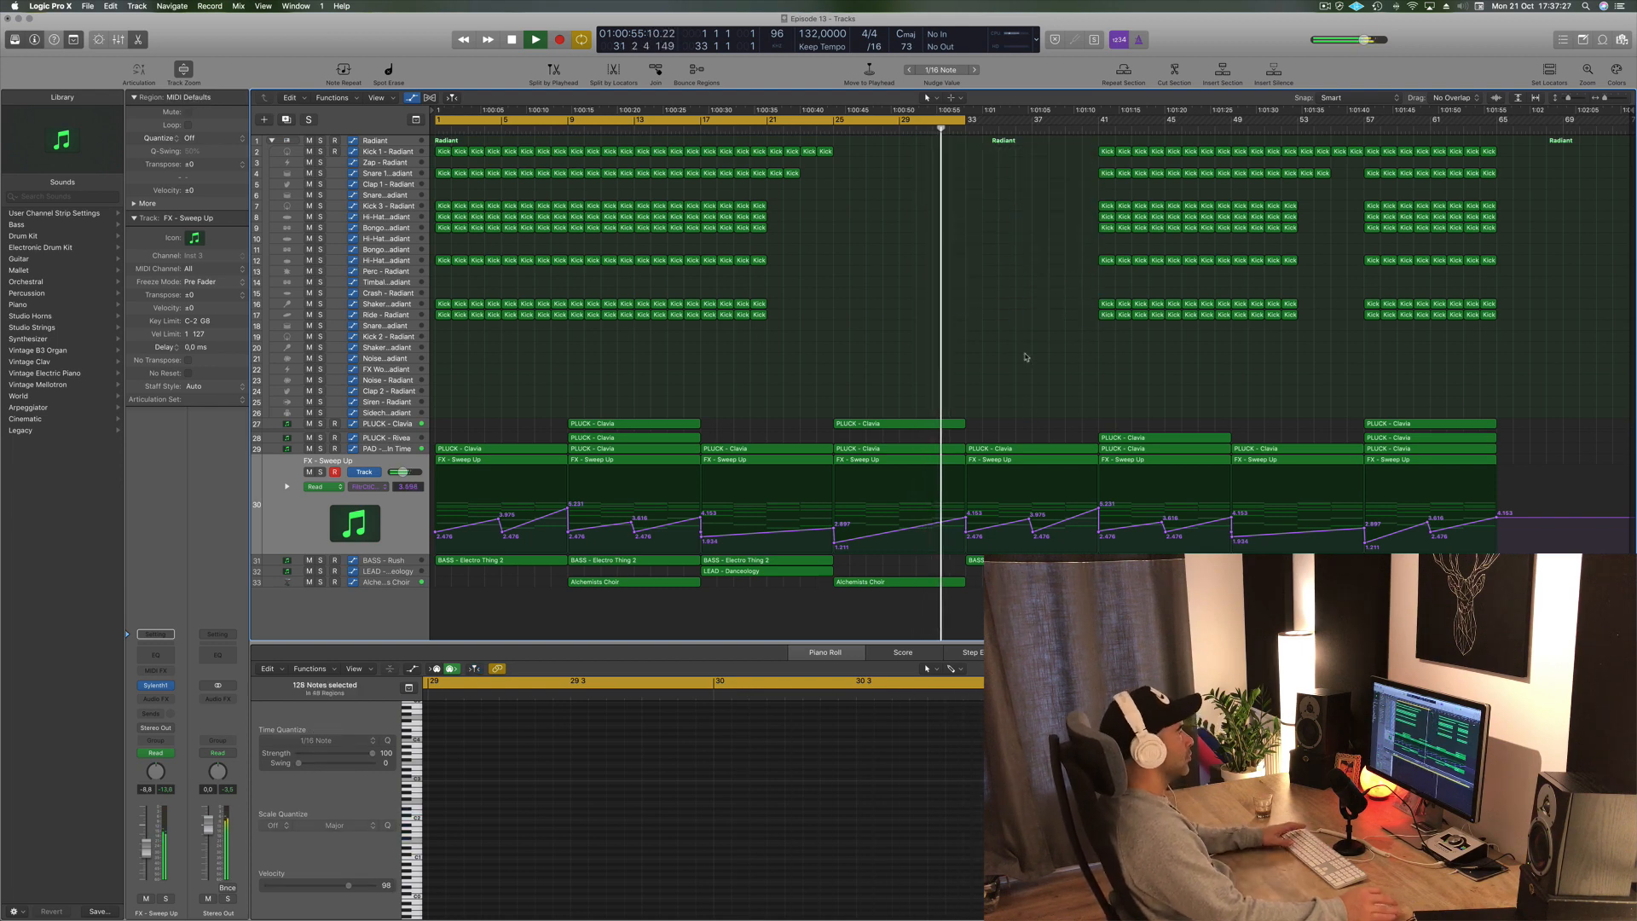
- Play back the arrangement from the breakdown at bar 25
left_click(815, 128)
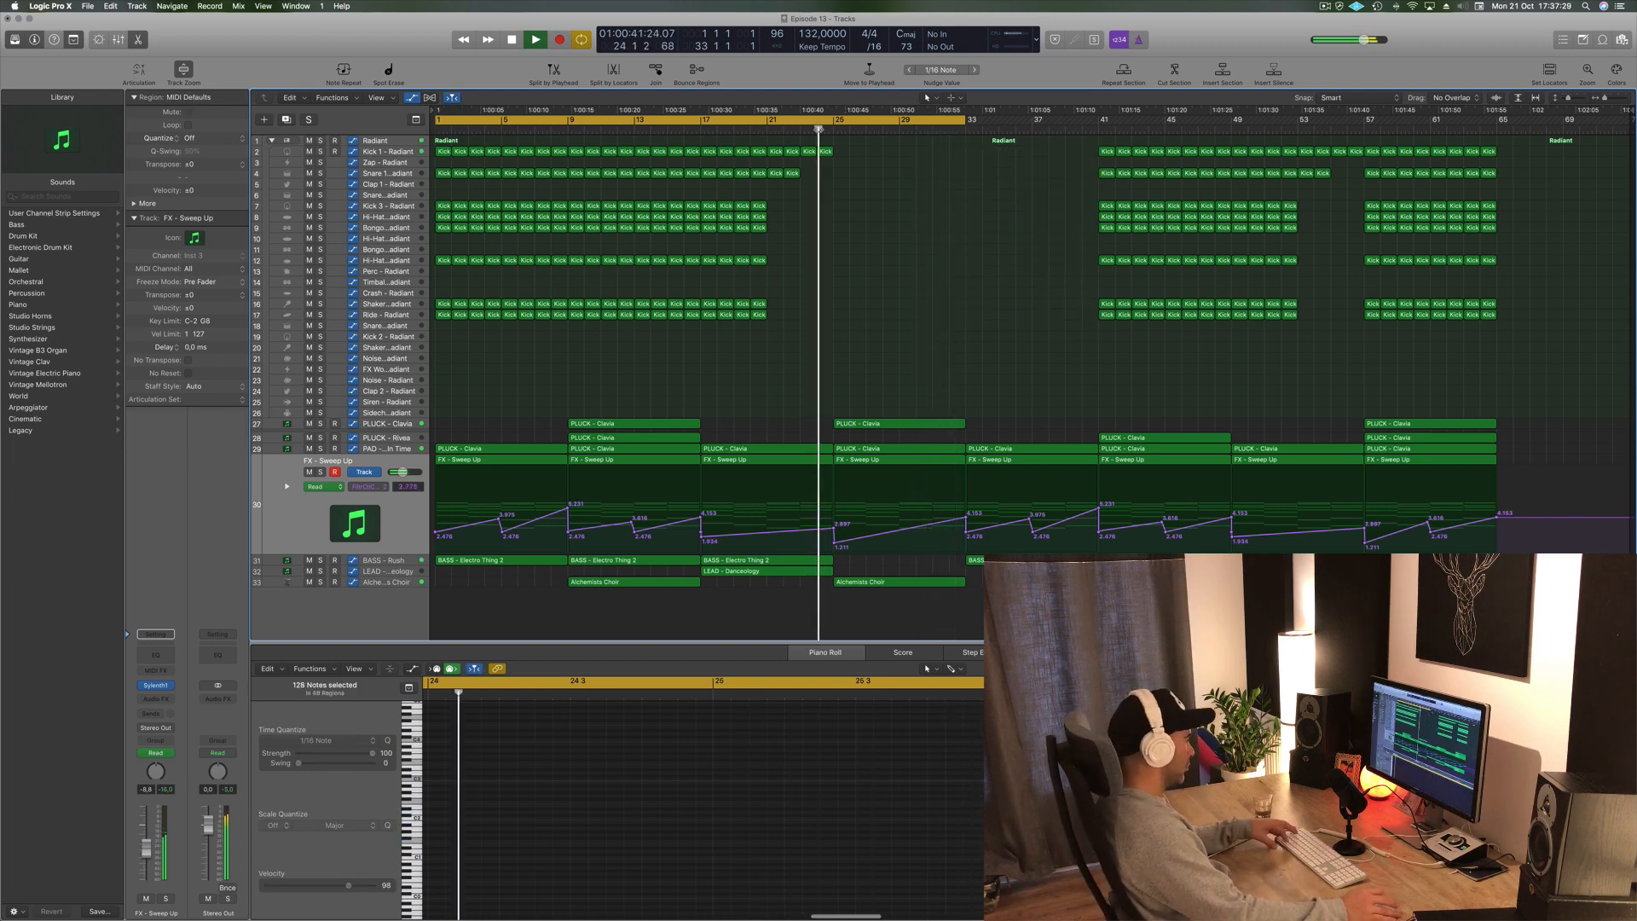
scroll(812, 304, "up", 3)
scroll(817, 307, "down", 3)
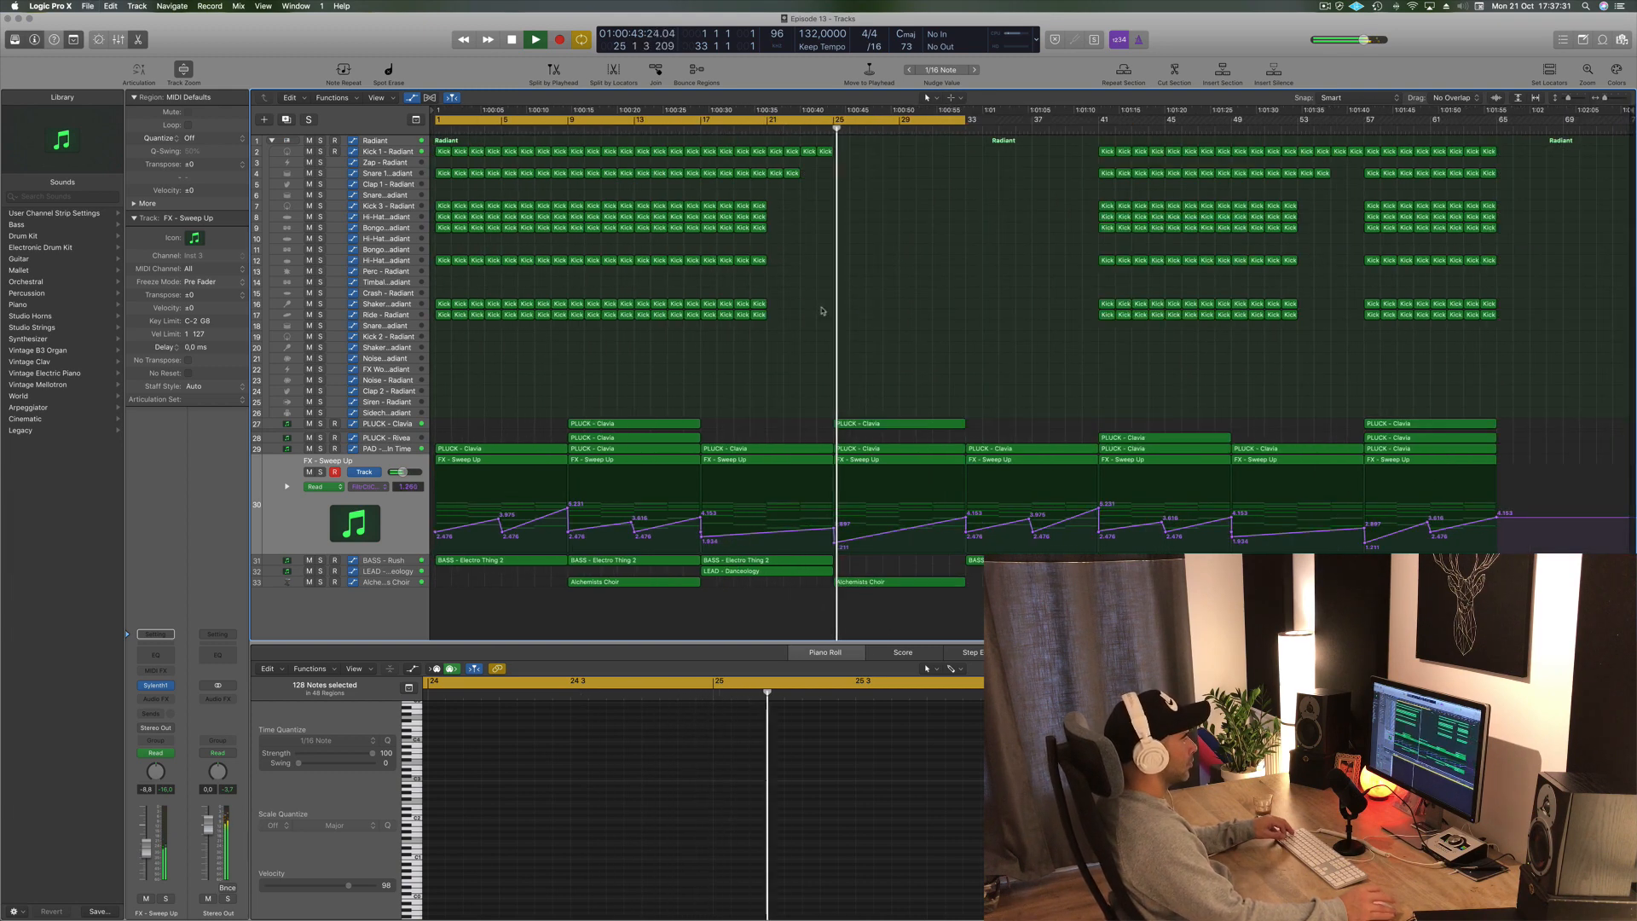
left_click(364, 449)
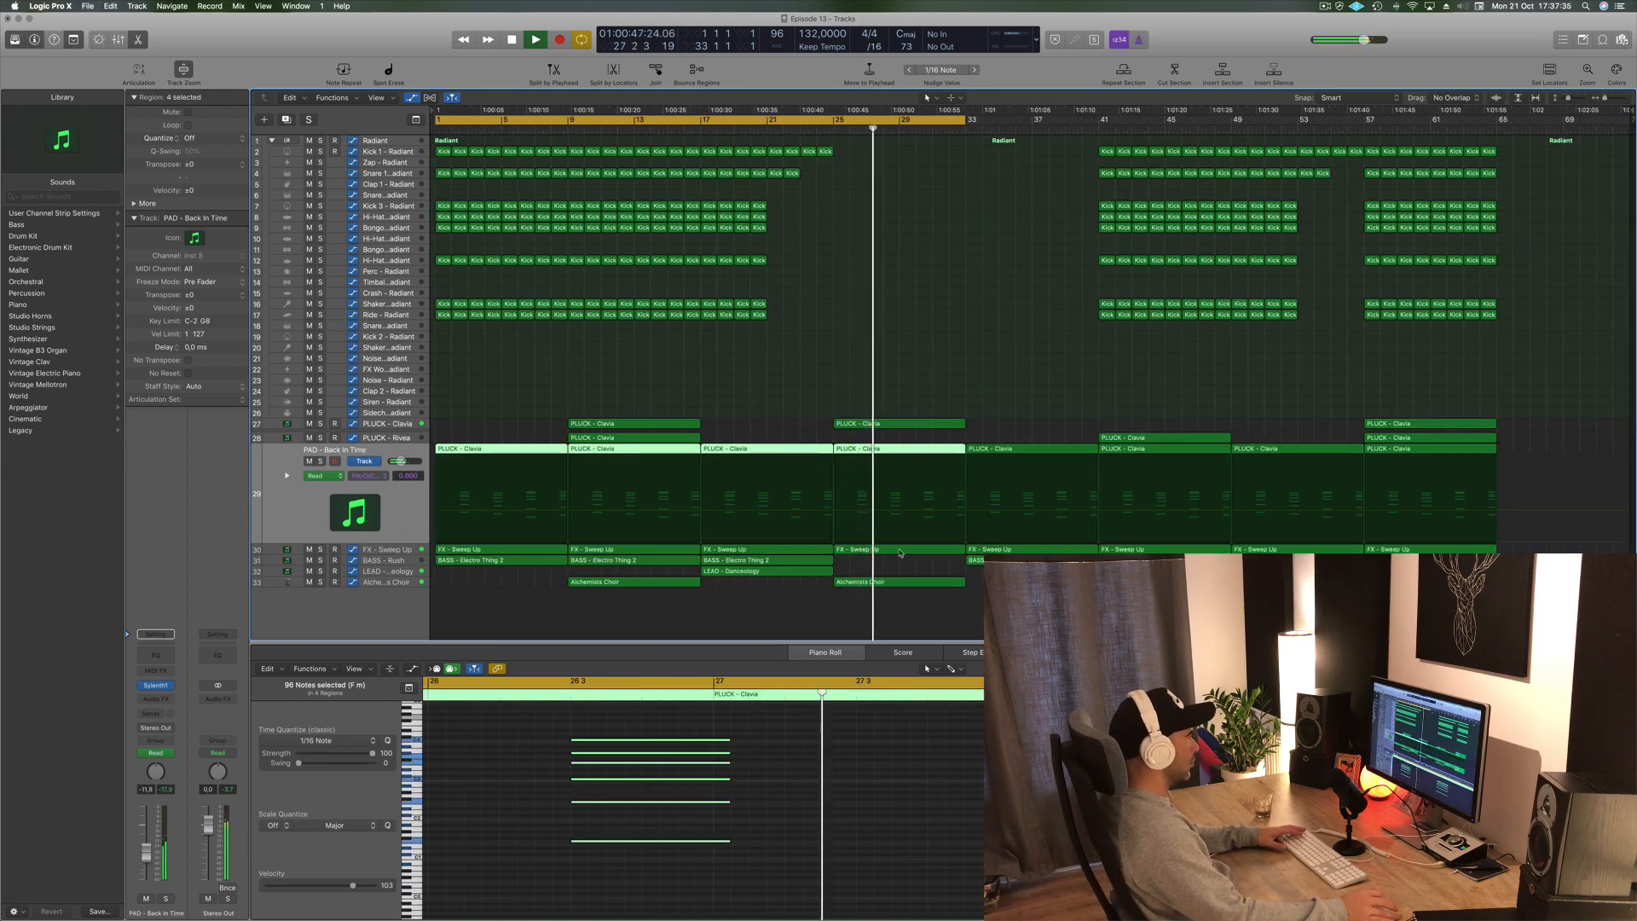
key("space")
- Duplicate the FX - Sweep Up track and move its bar 25 to 32 region onto the new track
left_click(404, 550)
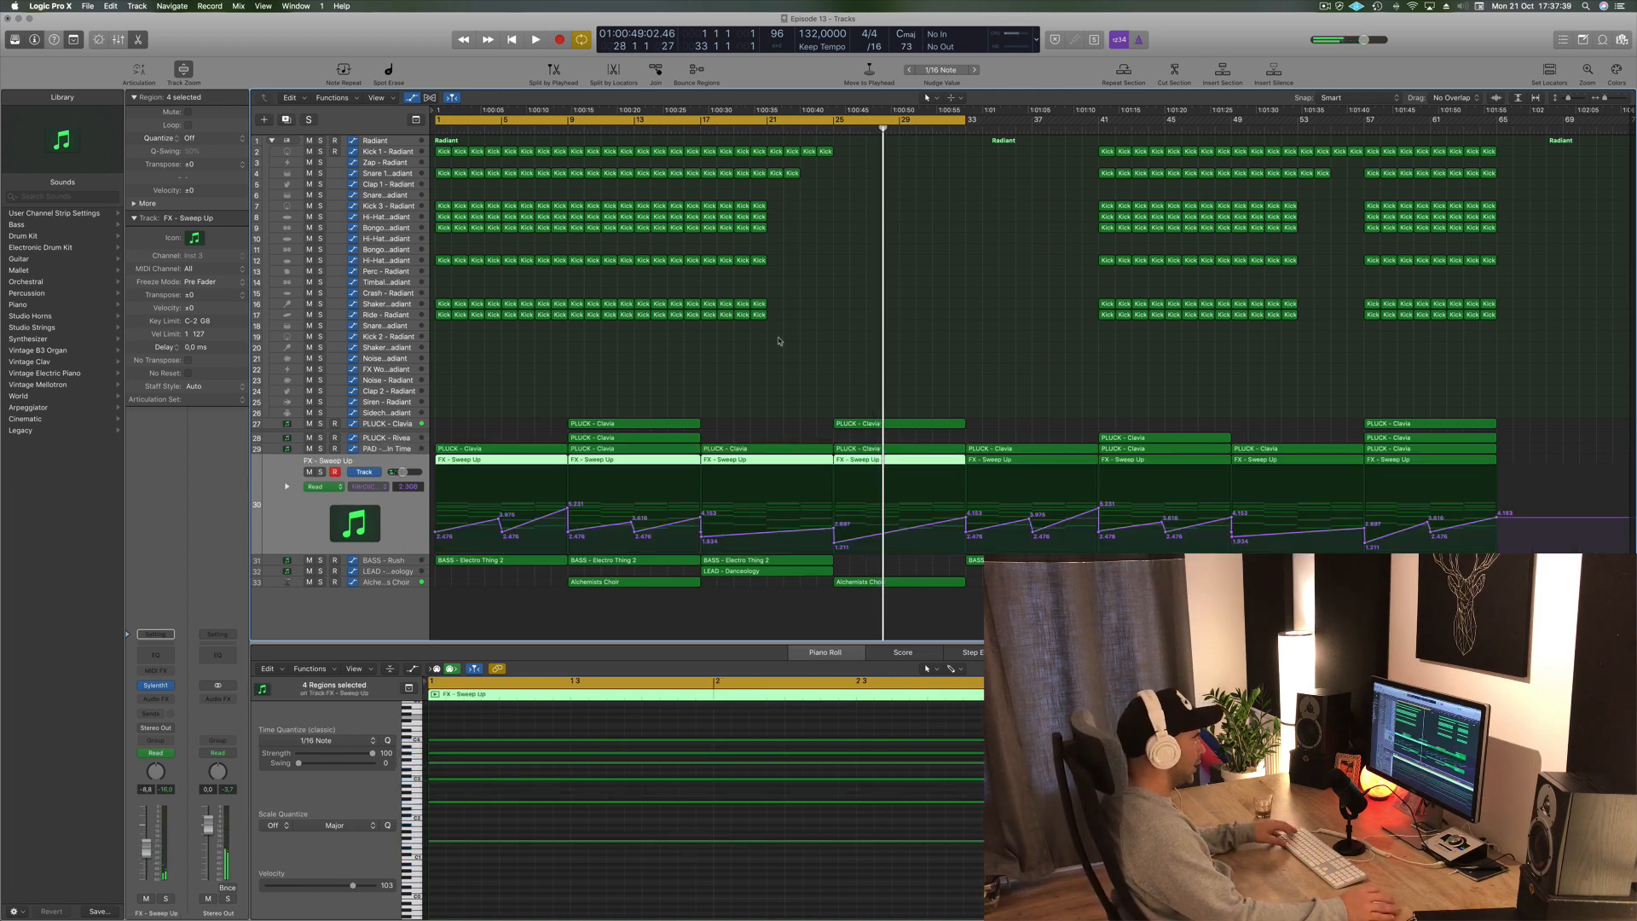
key("super+d")
left_click(912, 461)
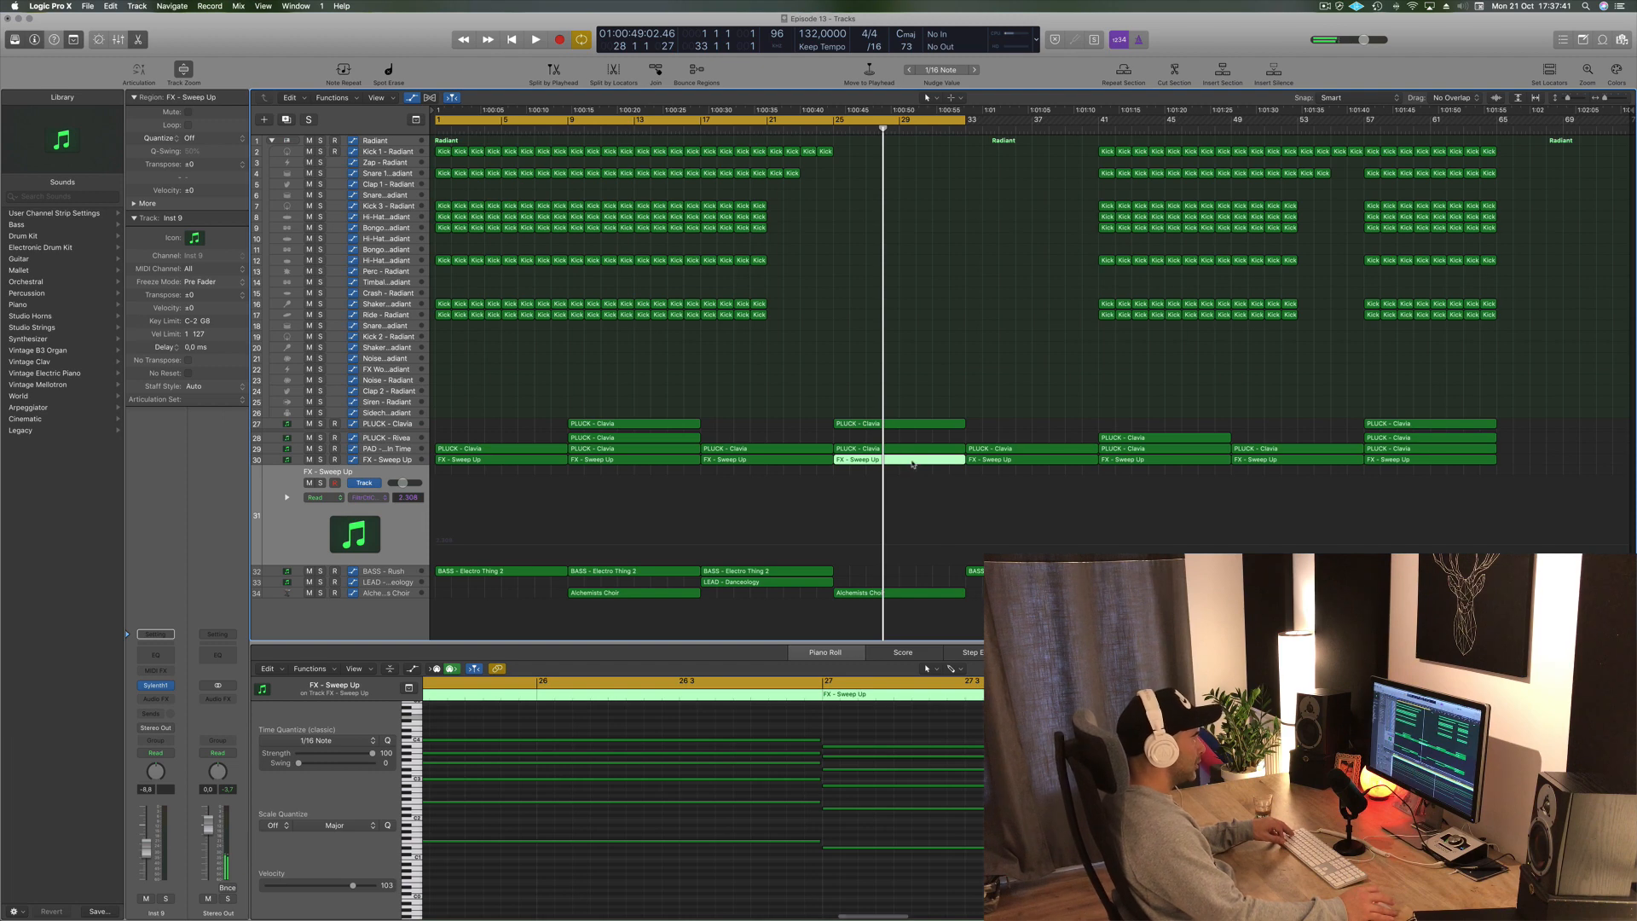
left_click_drag(912, 464, 914, 485)
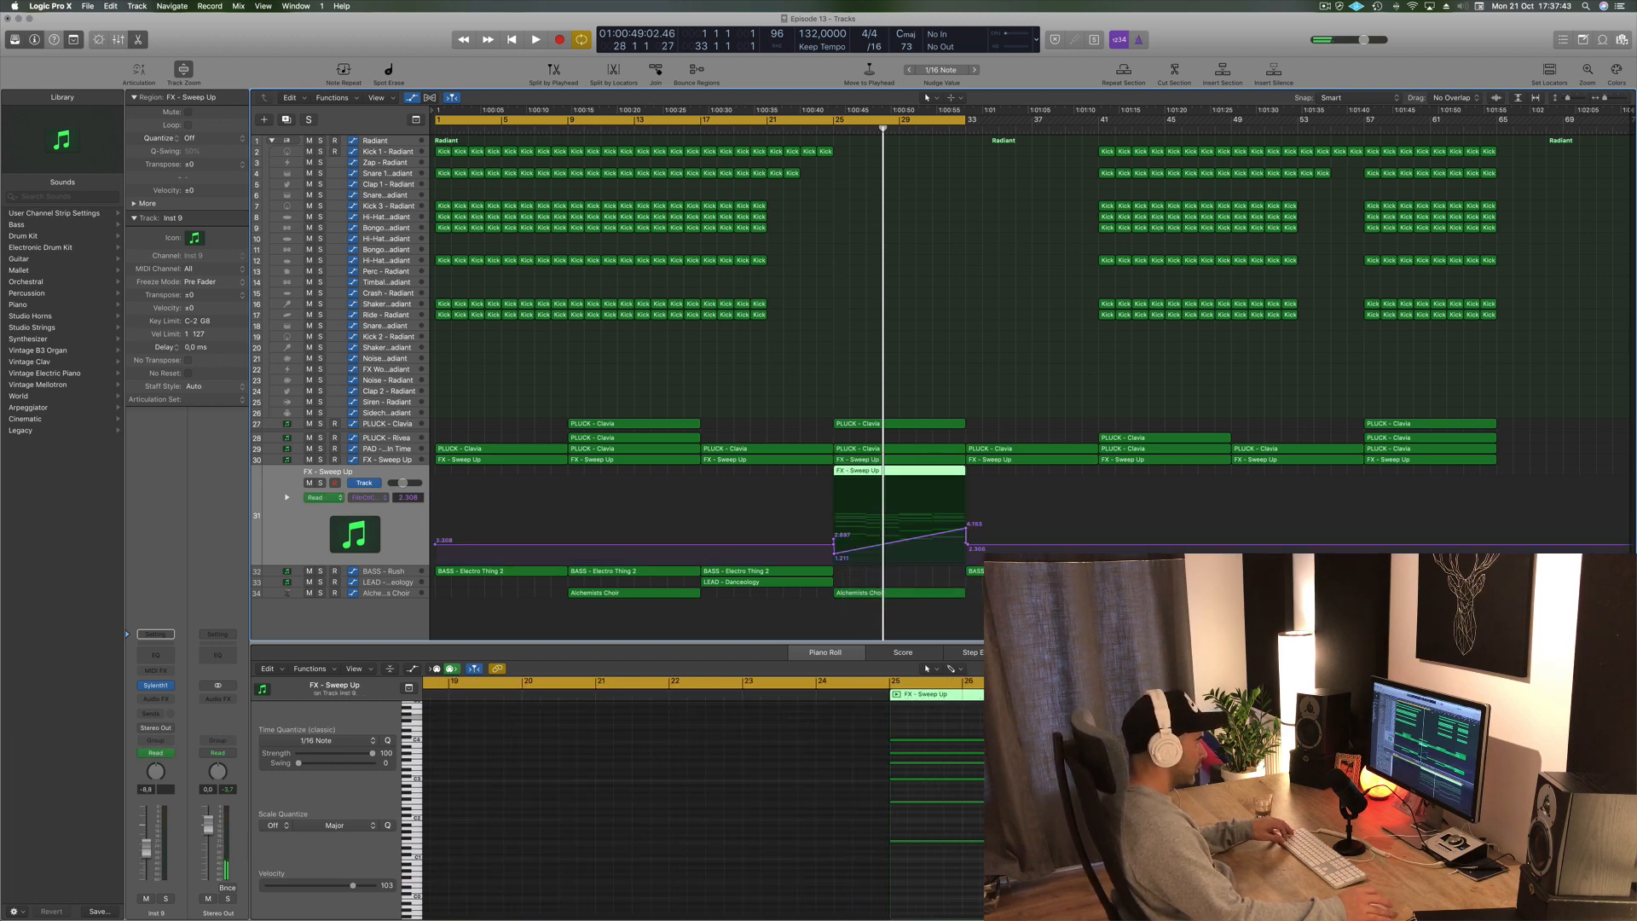
- Delete the lower notes in the moved region and clear the new track's automation
left_click_drag(1023, 720, 1075, 789)
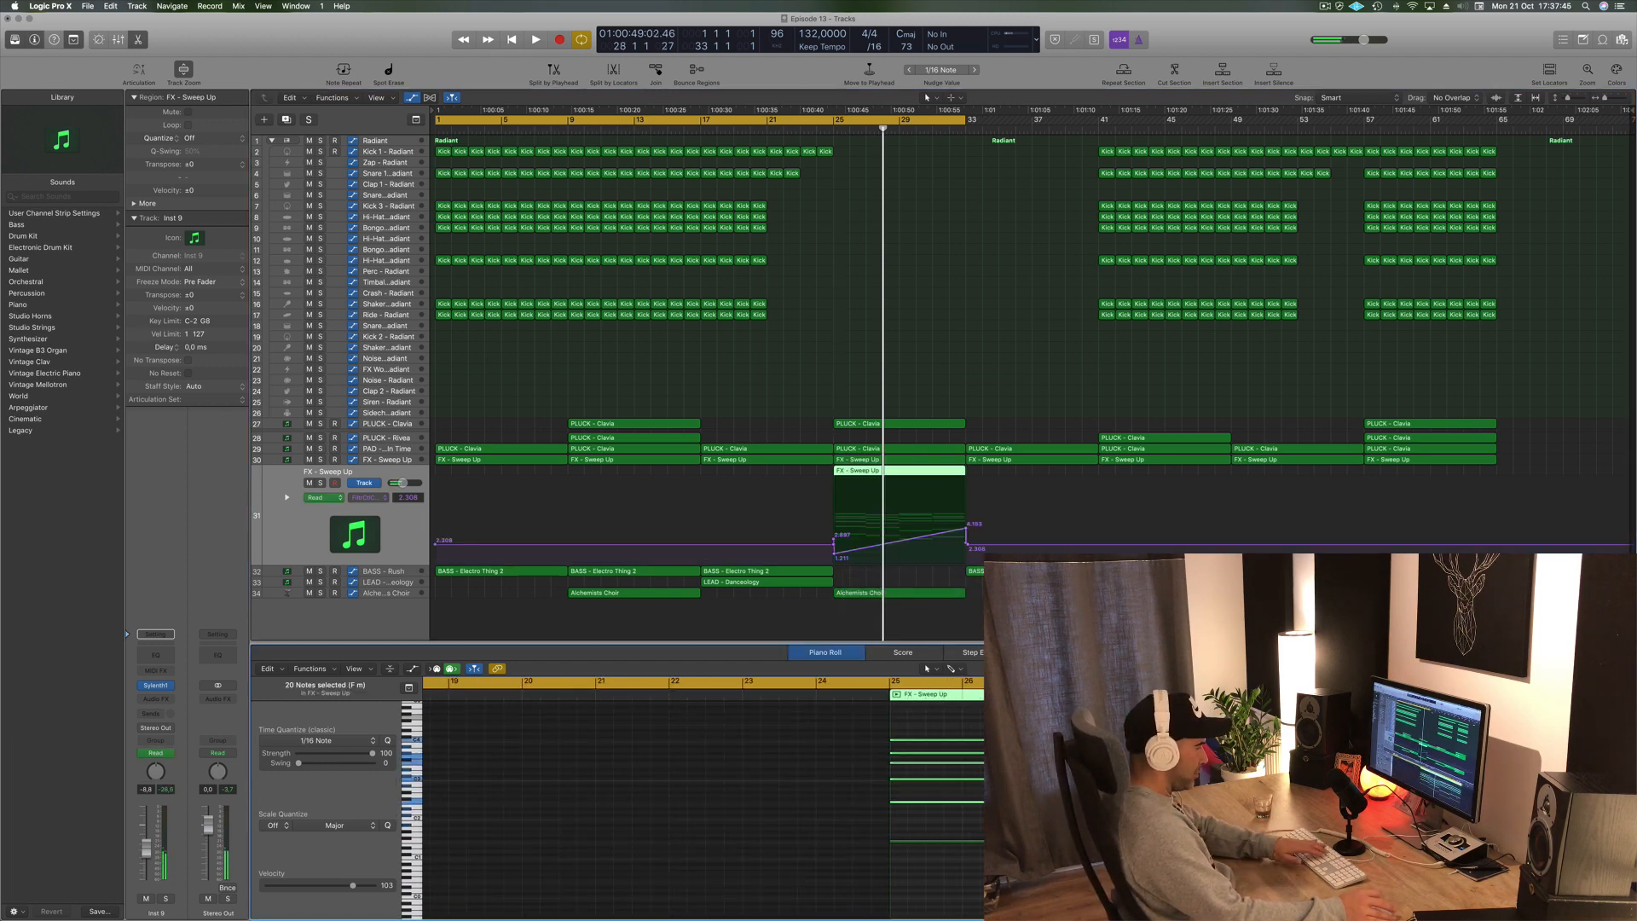
key("Delete")
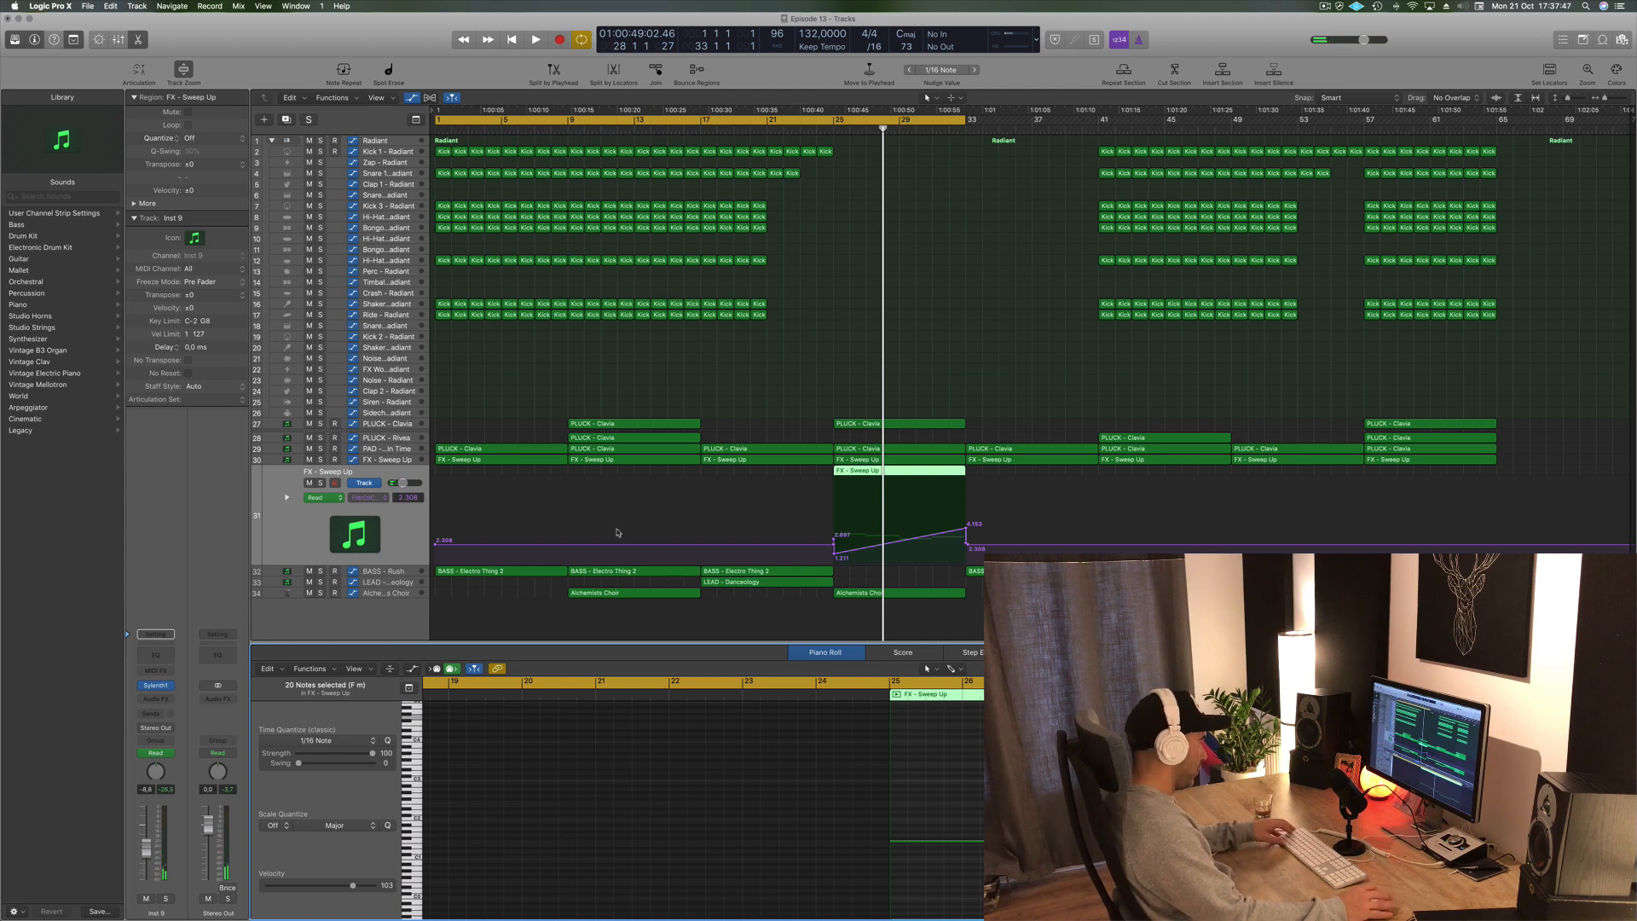
key("ctrl+super+BackSpace")
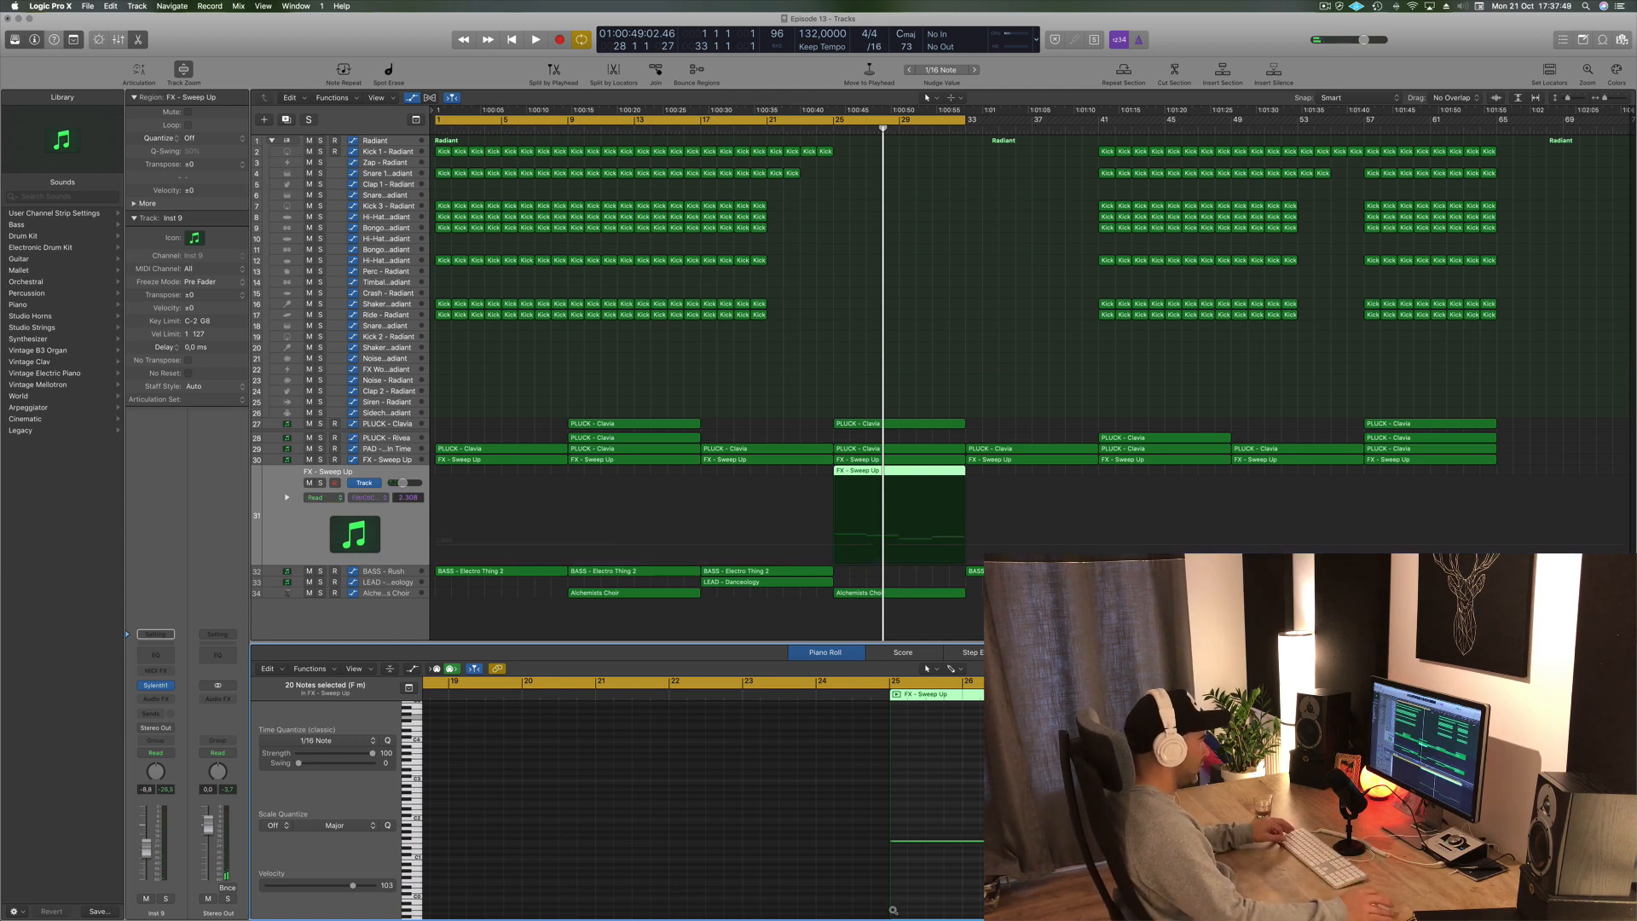
key("super+a")
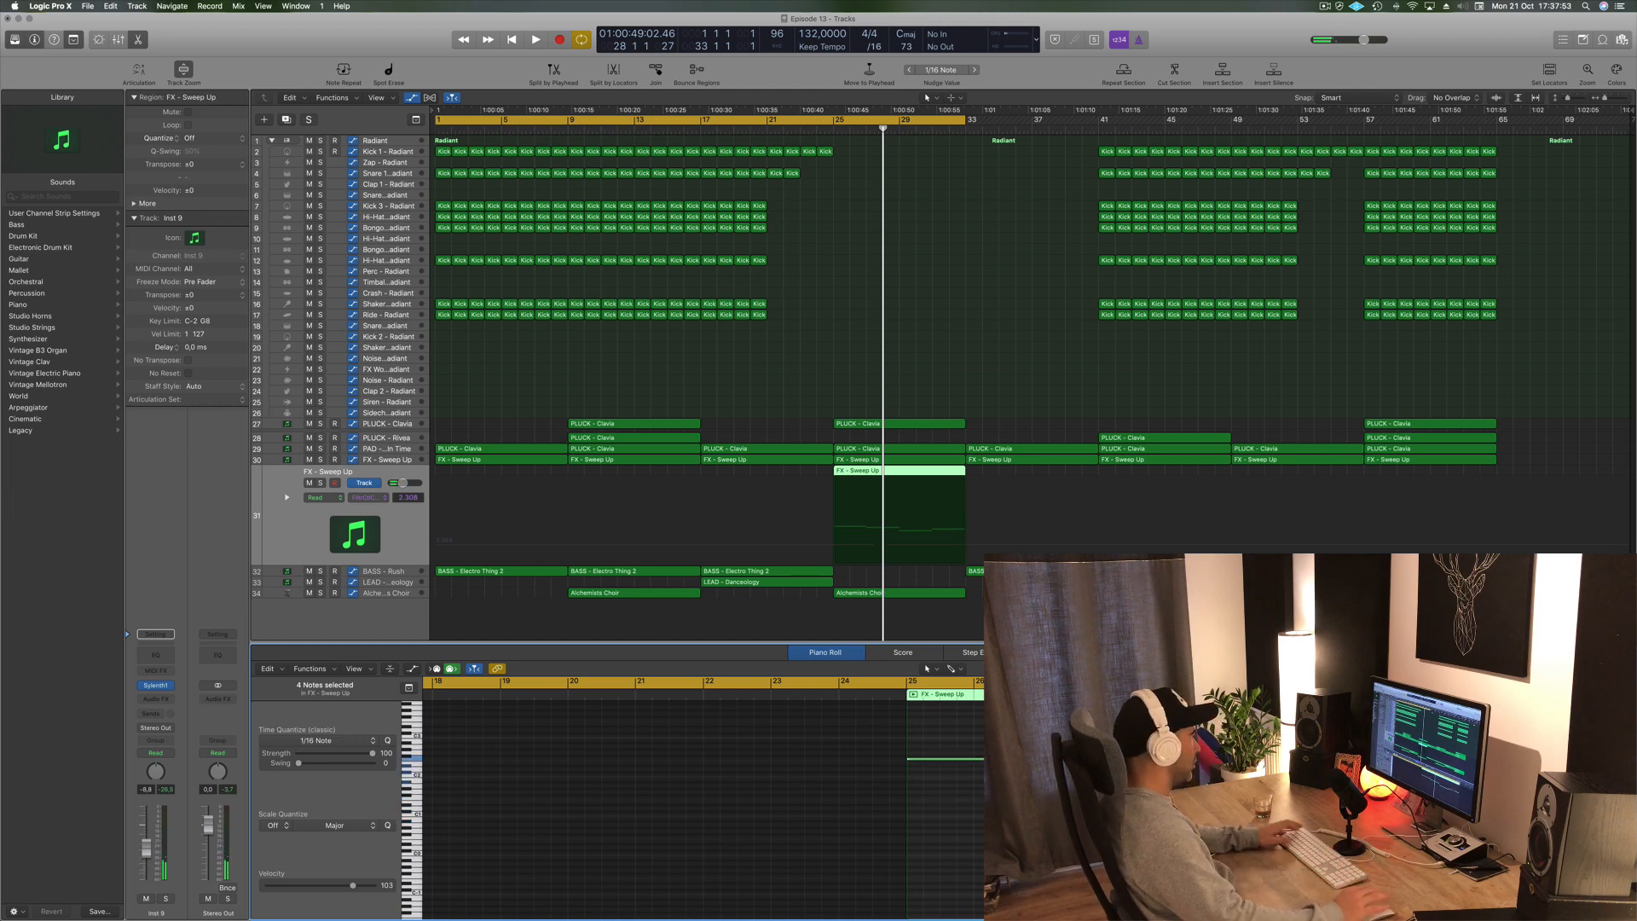
- Set a cycle range over bars 25 to 33 and play it back
key("space")
key("space")
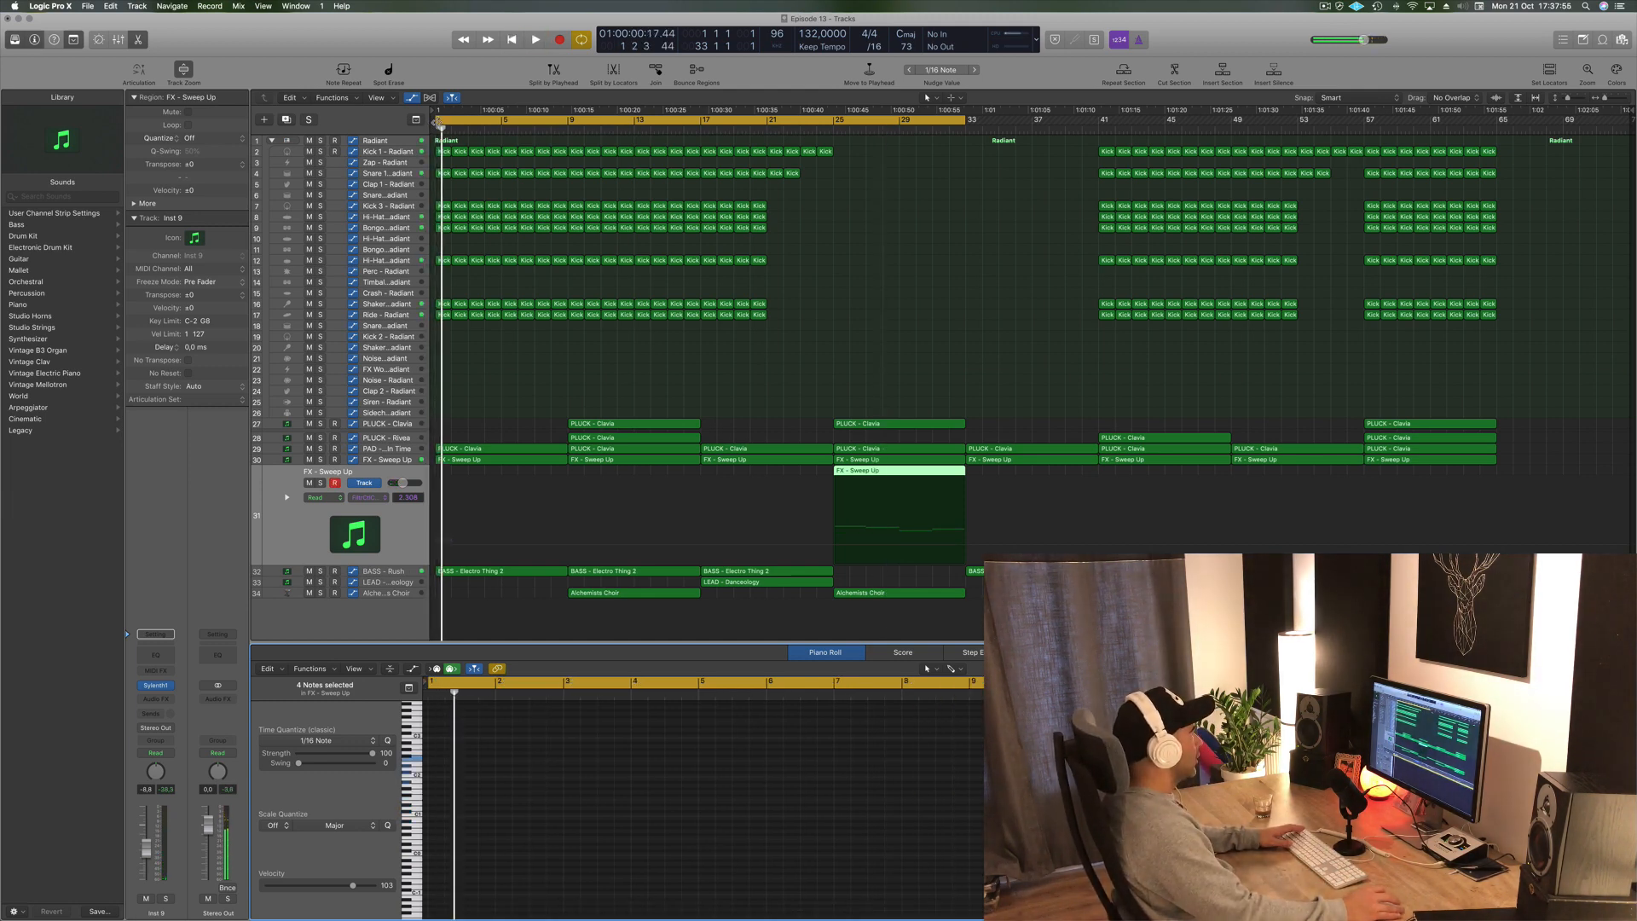
left_click_drag(436, 123, 837, 135)
key("space")
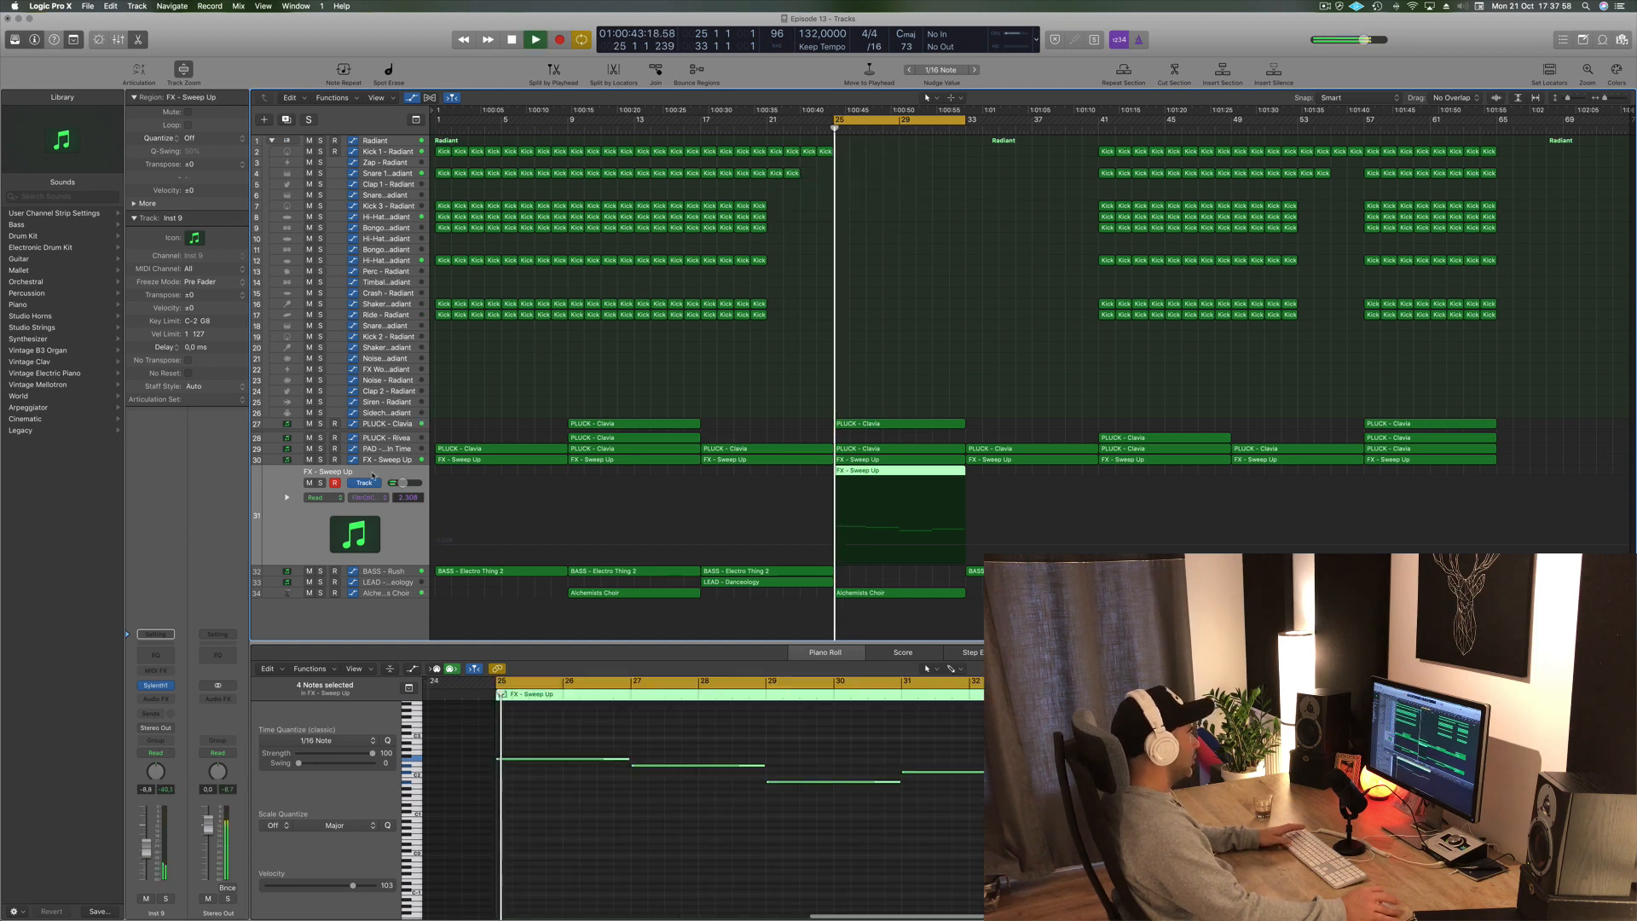
- Load the BASS - Bass Pad preset into the new track's Sylenth1 instrument and close the plugin window
left_click(156, 686)
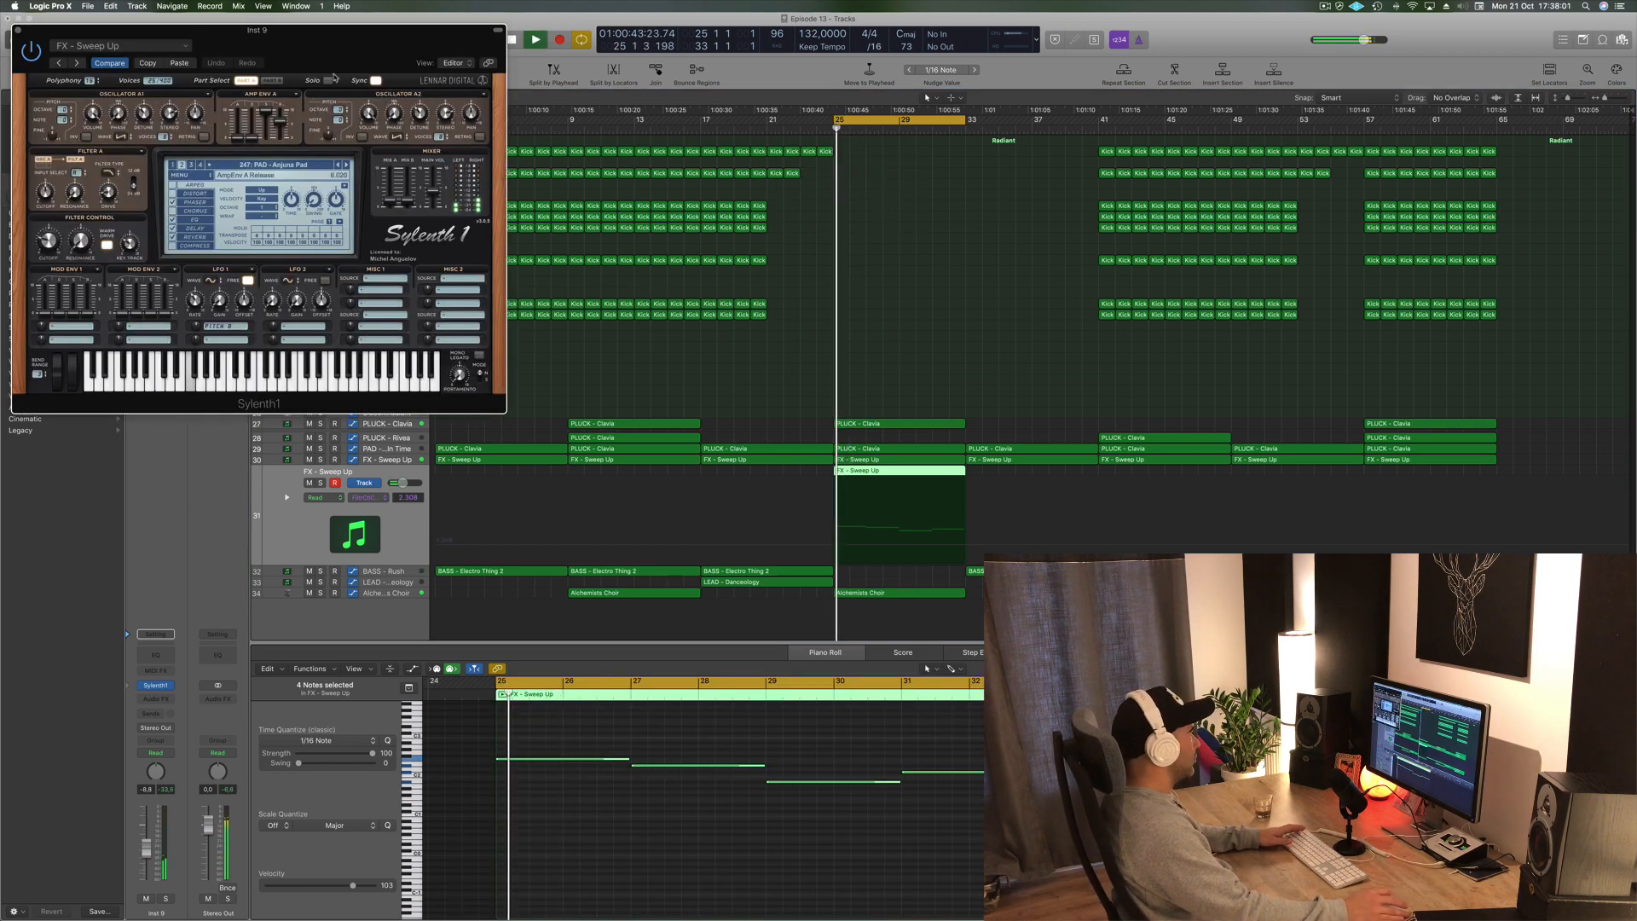
left_click_drag(335, 62, 1087, 190)
left_click(1000, 293)
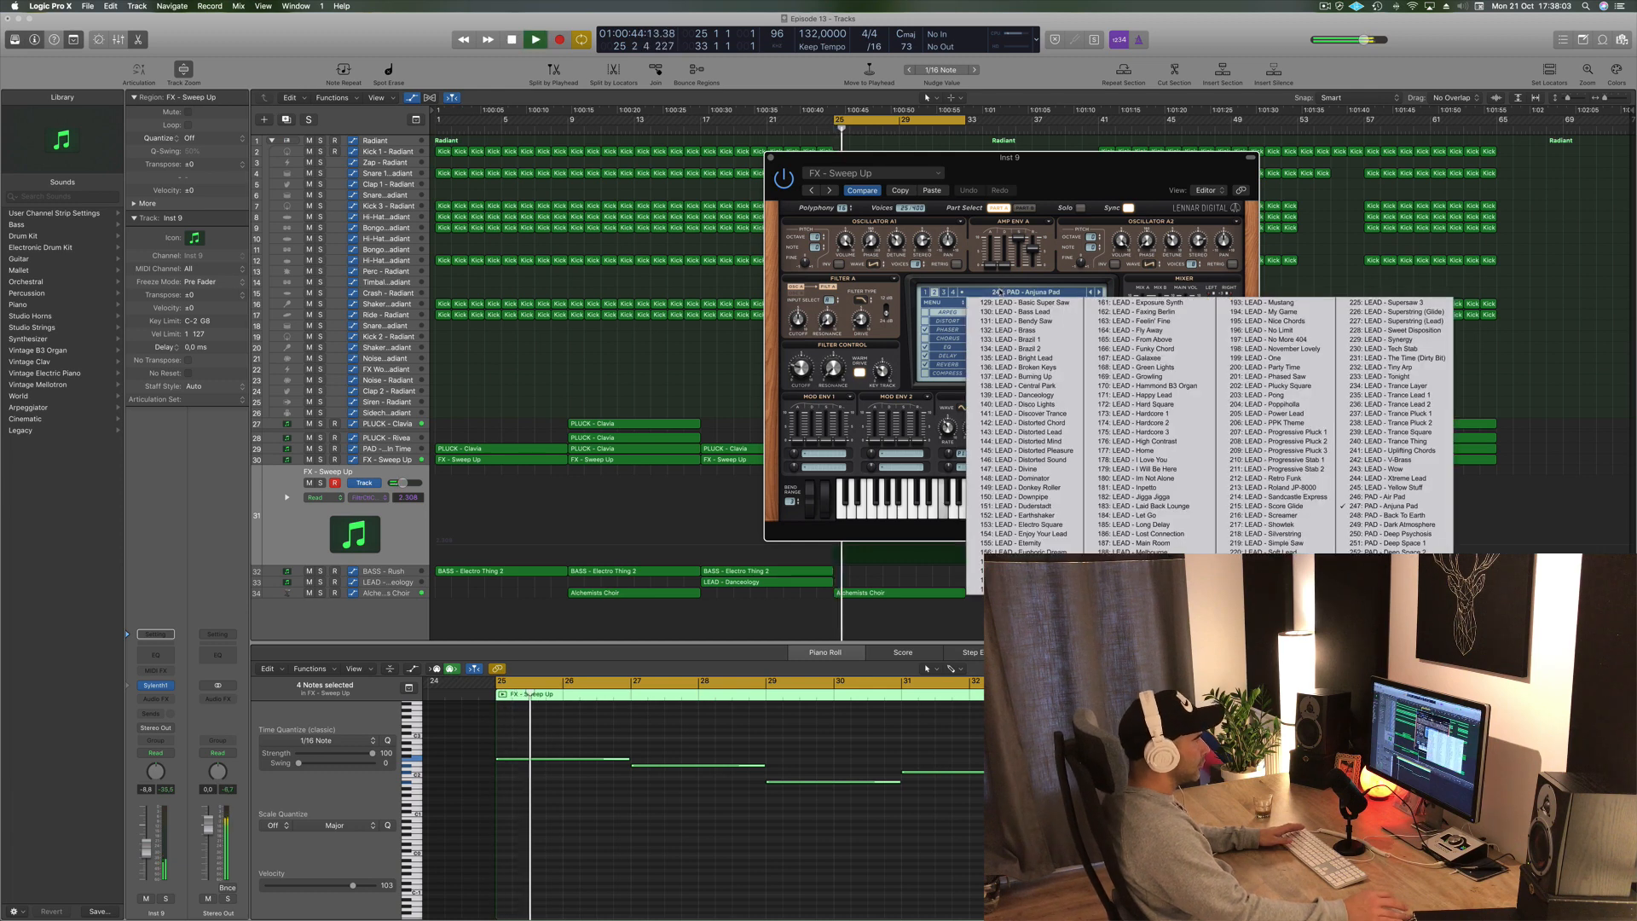
left_click(926, 293)
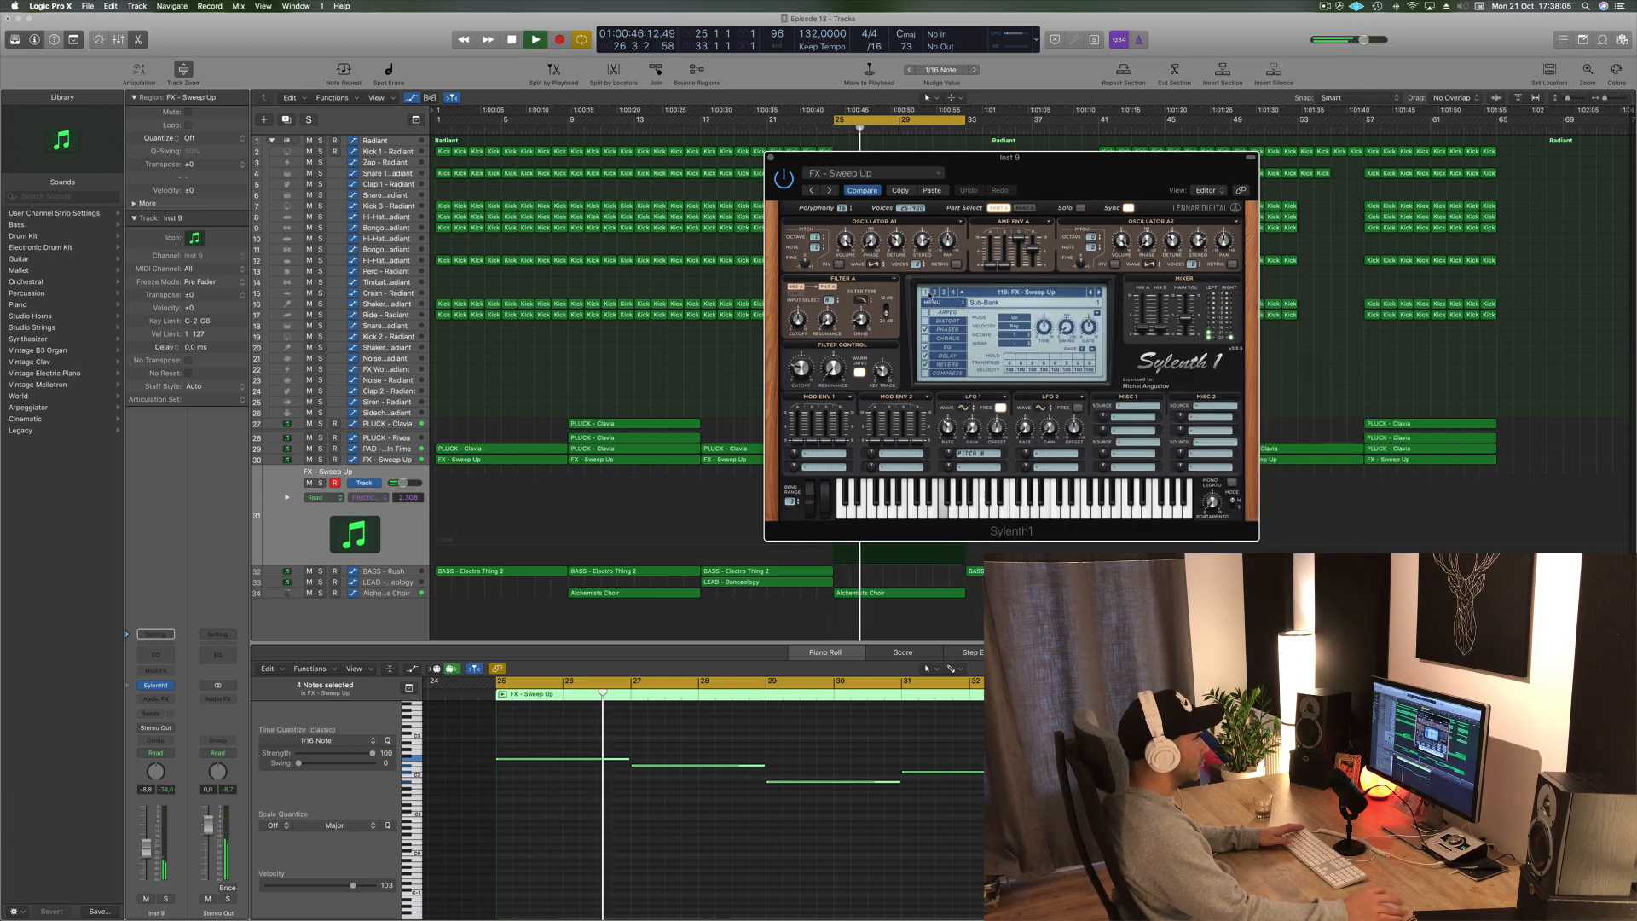
left_click(925, 292)
left_click(1001, 293)
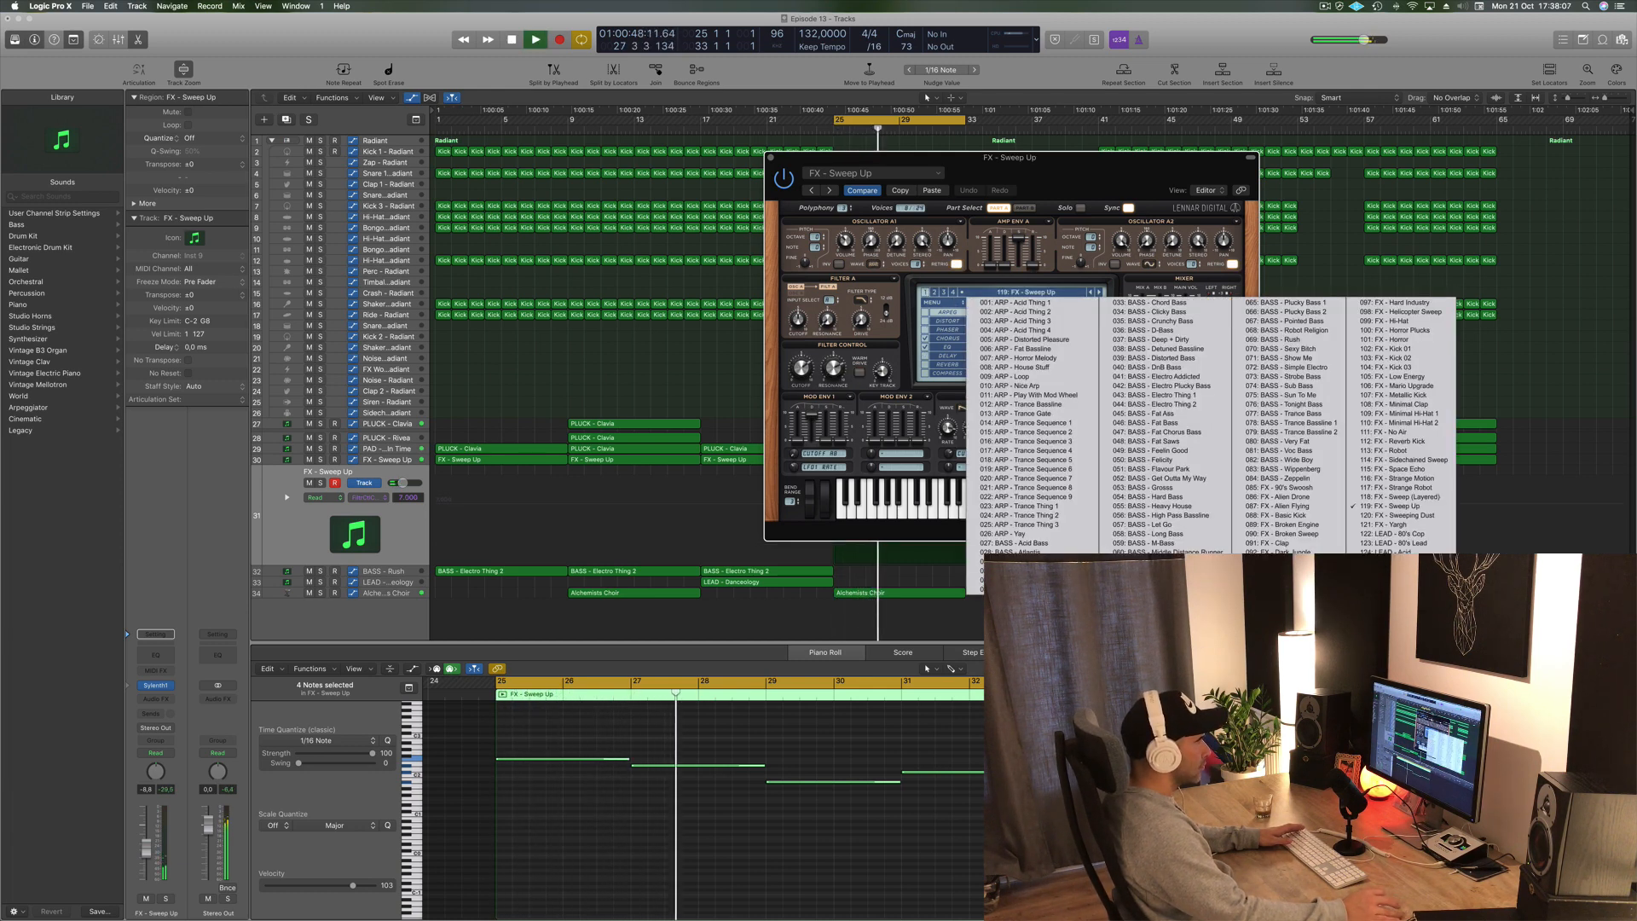
left_click(1015, 543)
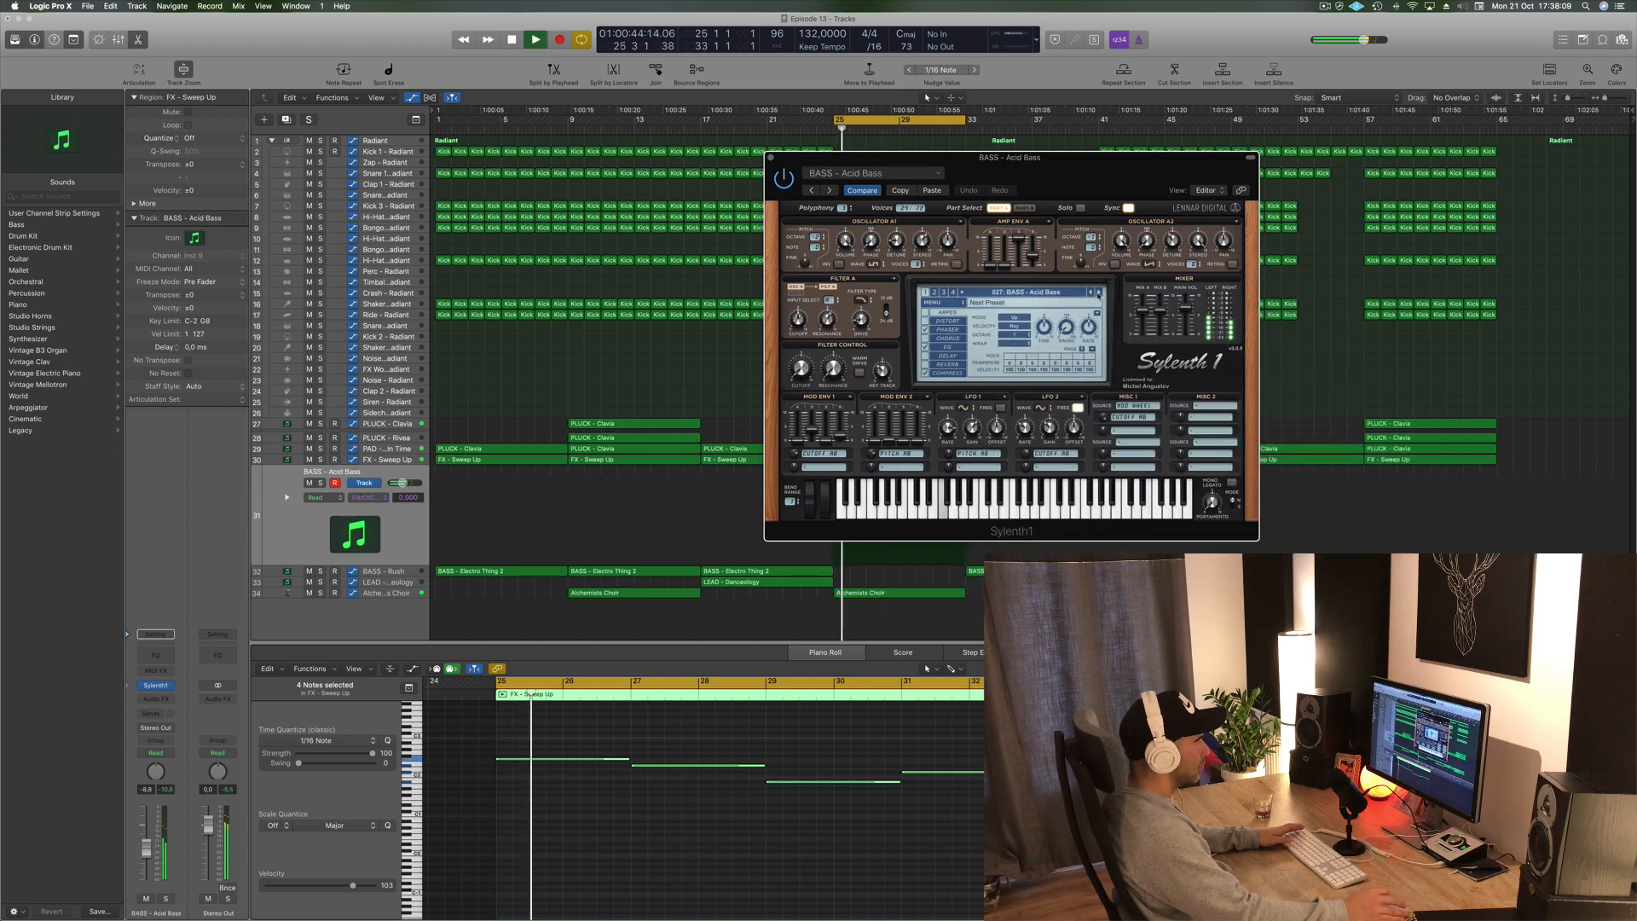
left_click(1099, 292)
left_click(1099, 292)
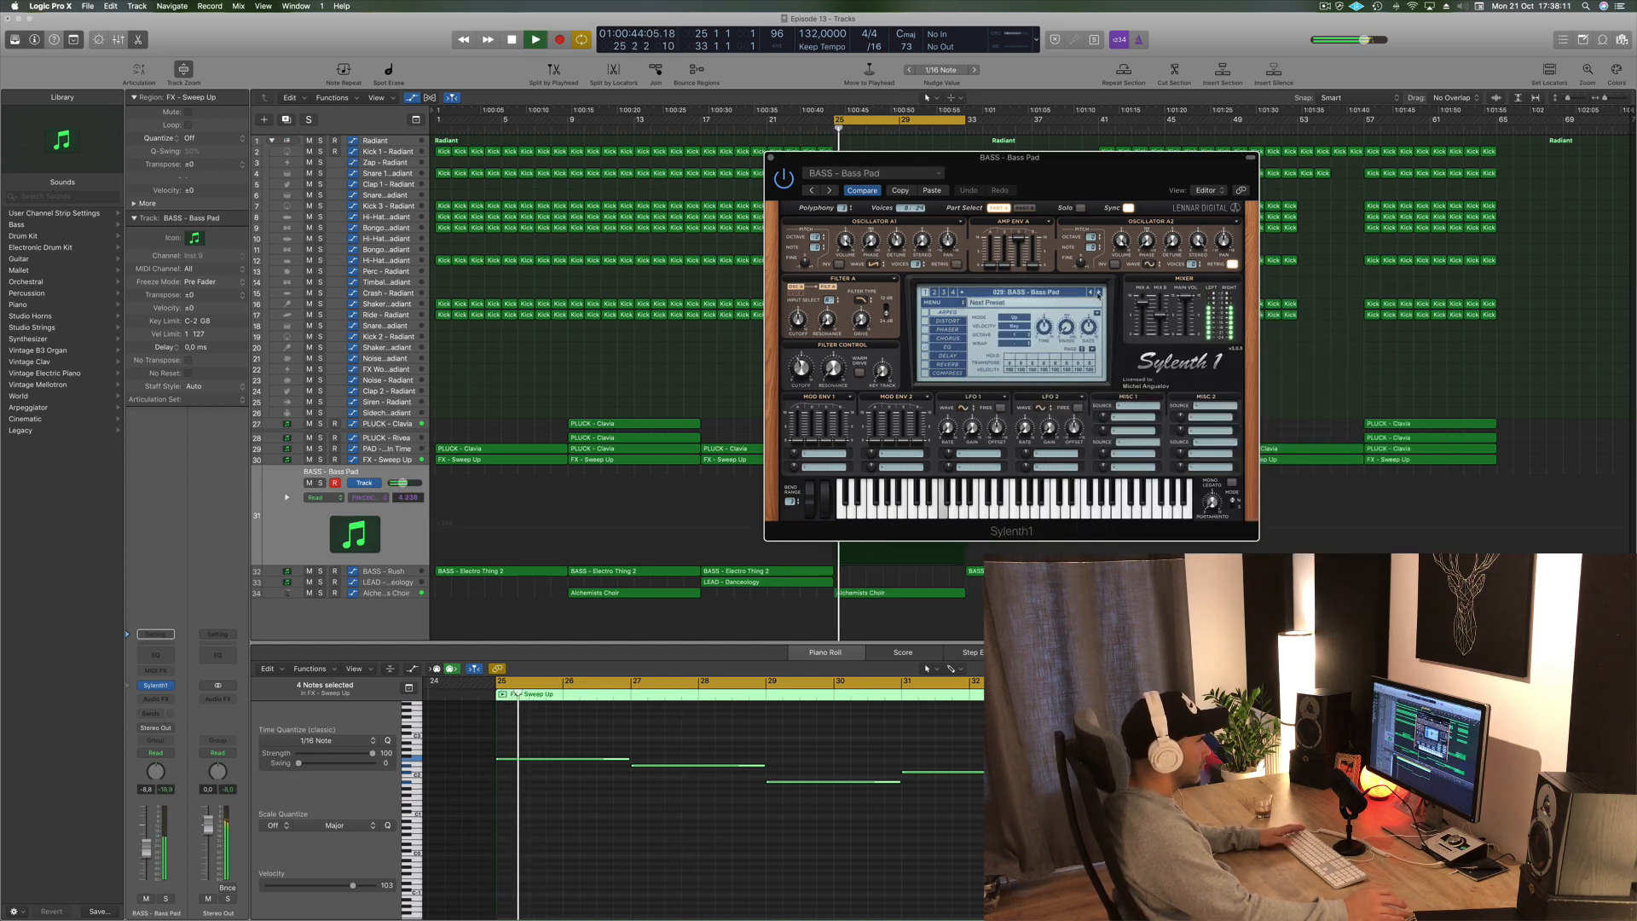
left_click_drag(1087, 173, 1263, 184)
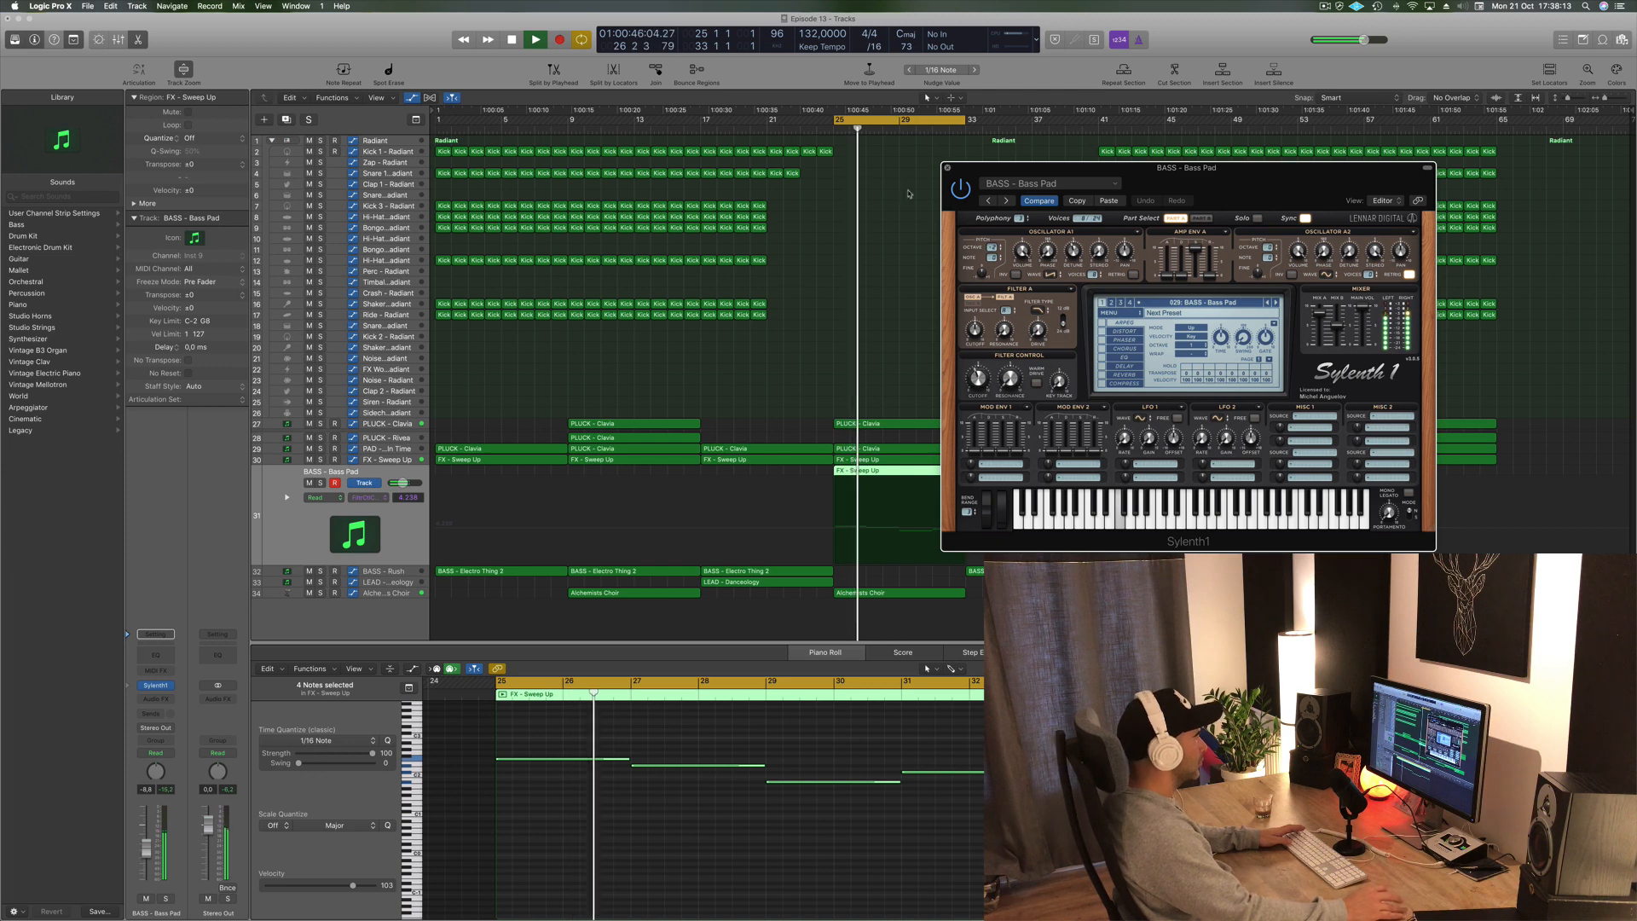
key("super+w")
- Lower the BASS - Bass Pad track's volume and copy its region to bar 33
left_click_drag(146, 852, 146, 858)
left_click_drag(917, 480, 1049, 480)
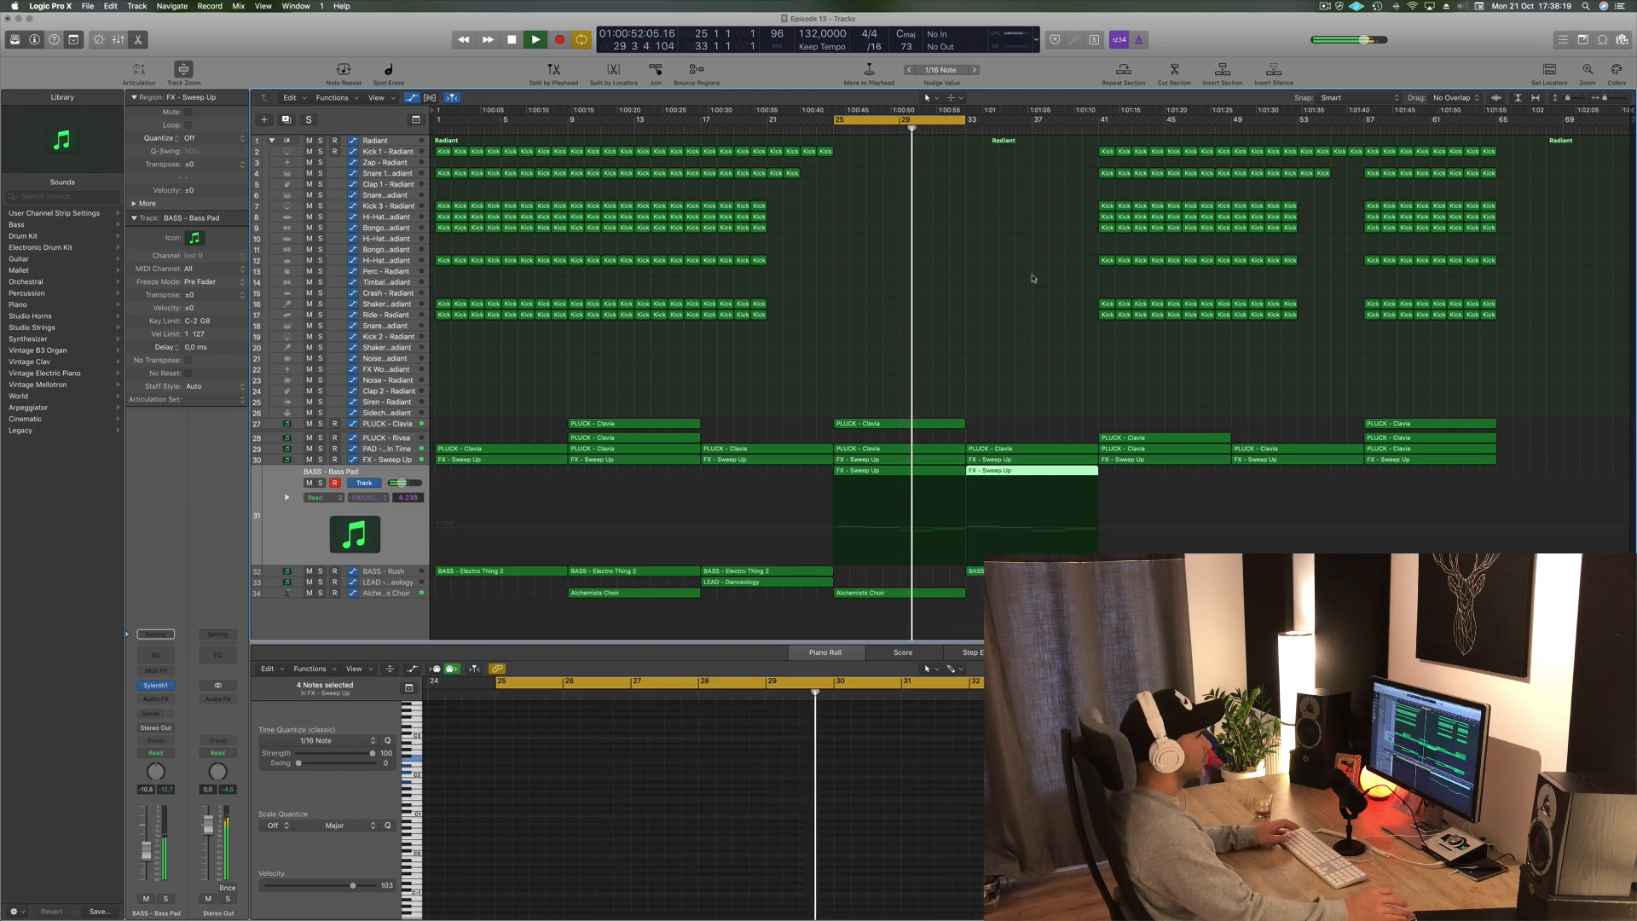
- Extend the cycle to bar 41 and move the PLUCK - Clavia region on the PLUCK - Rivea track from bar 41 to bar 33
left_click_drag(965, 119, 1092, 140)
left_click(1159, 439)
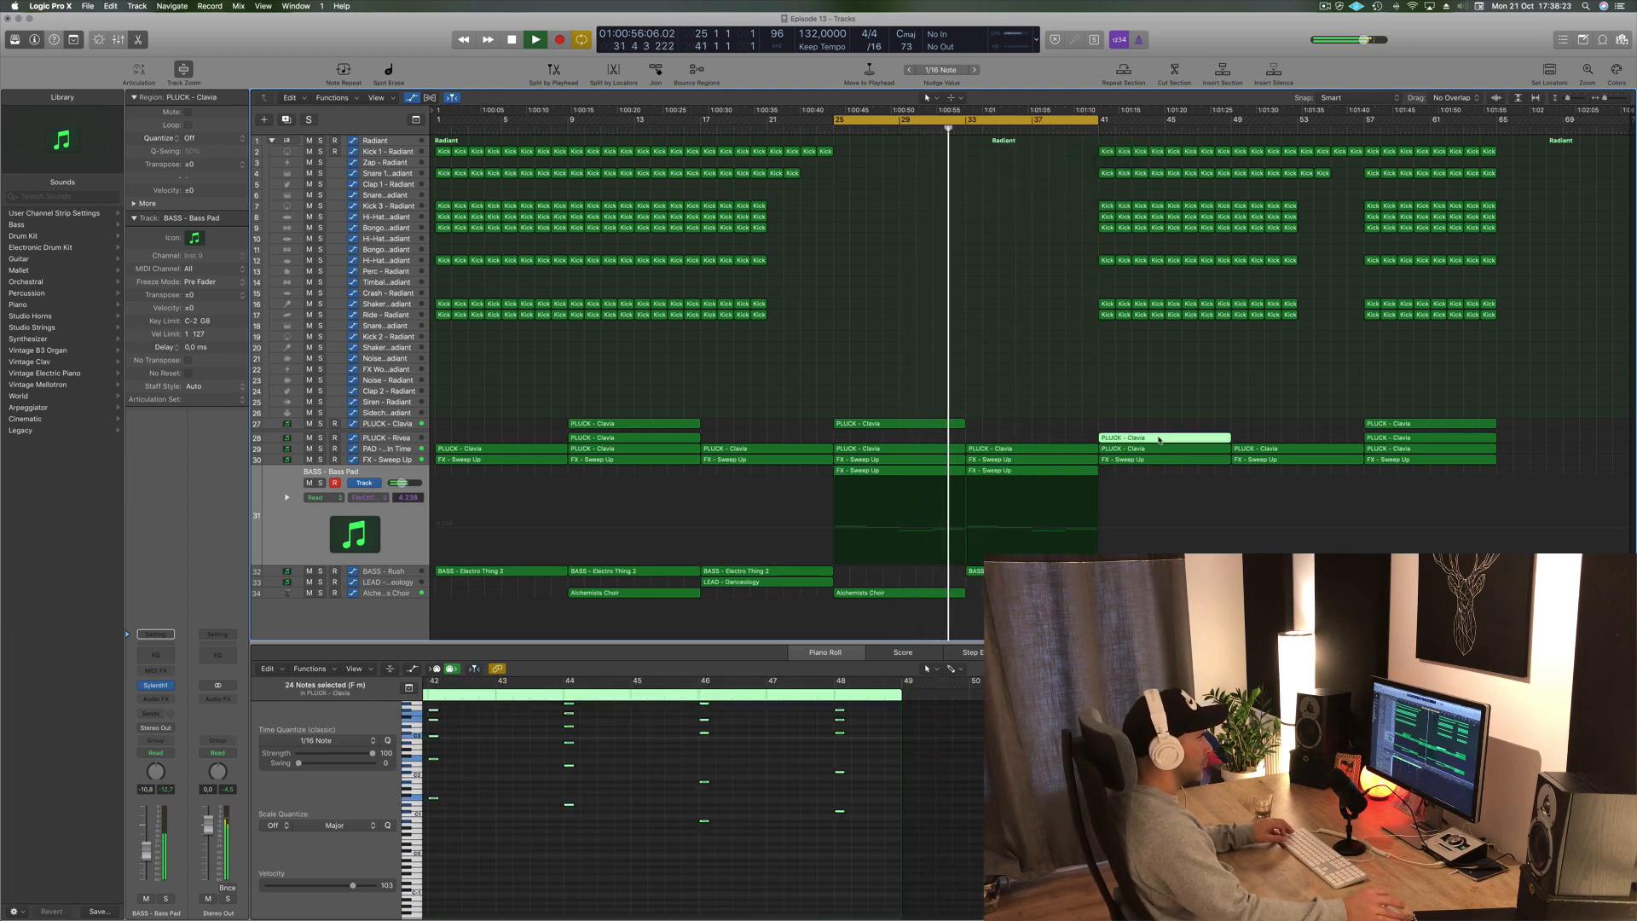
left_click_drag(1158, 438, 1071, 428)
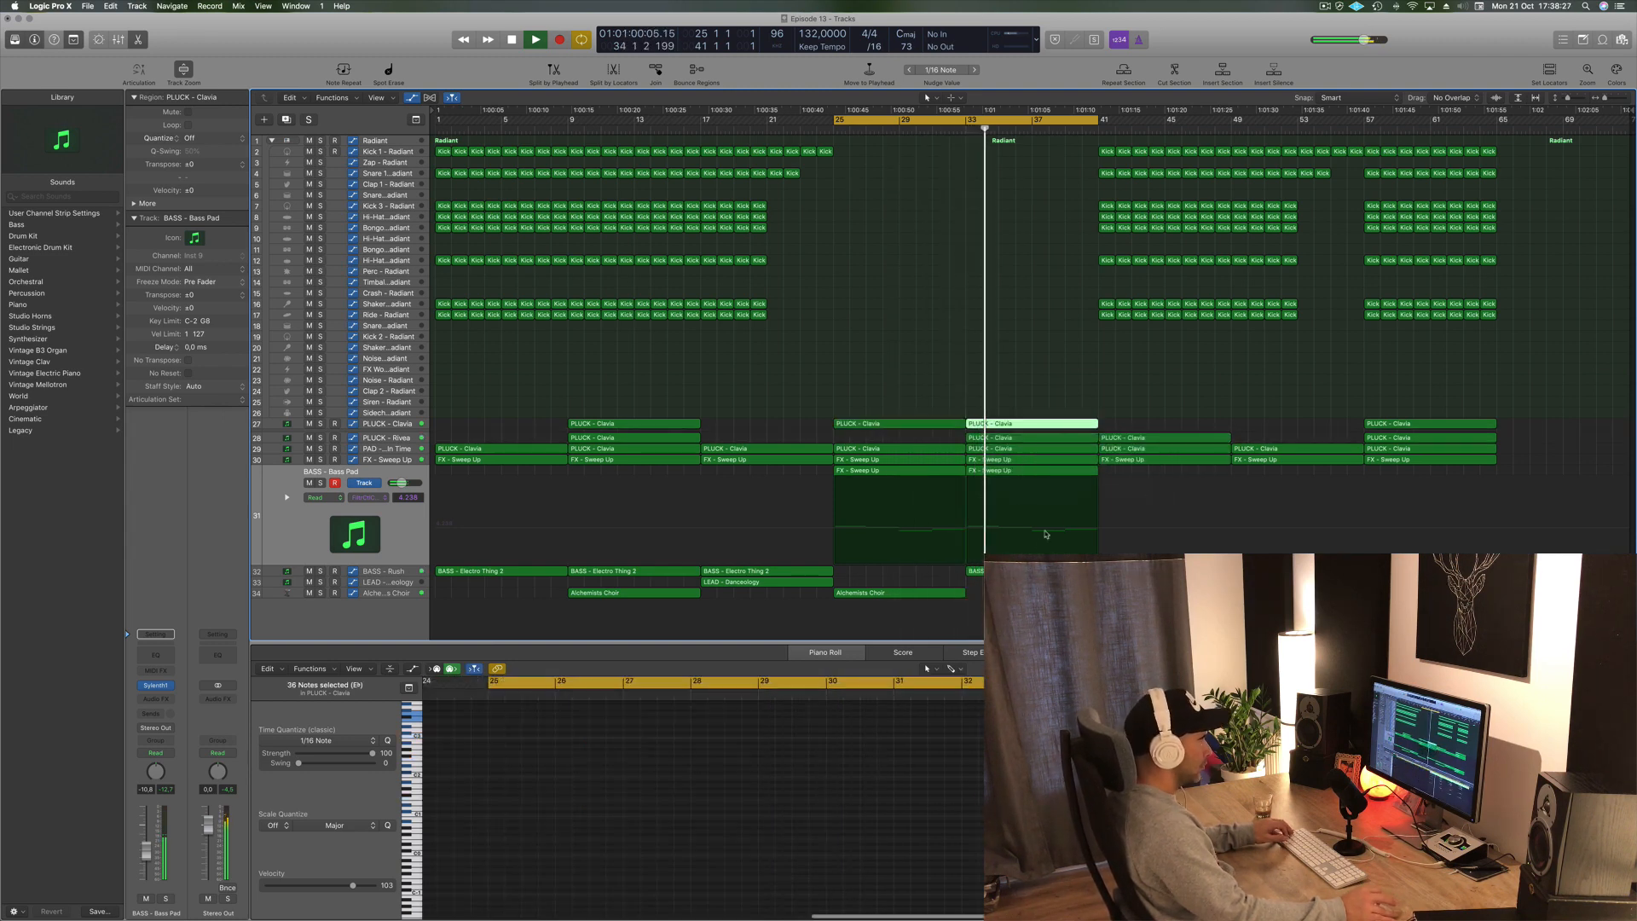
- Copy the Alchemists Choir region from bar 25 to bar 33 and play the section
left_click(1014, 571)
left_click_drag(887, 595, 1016, 596)
key("space")
key("space")
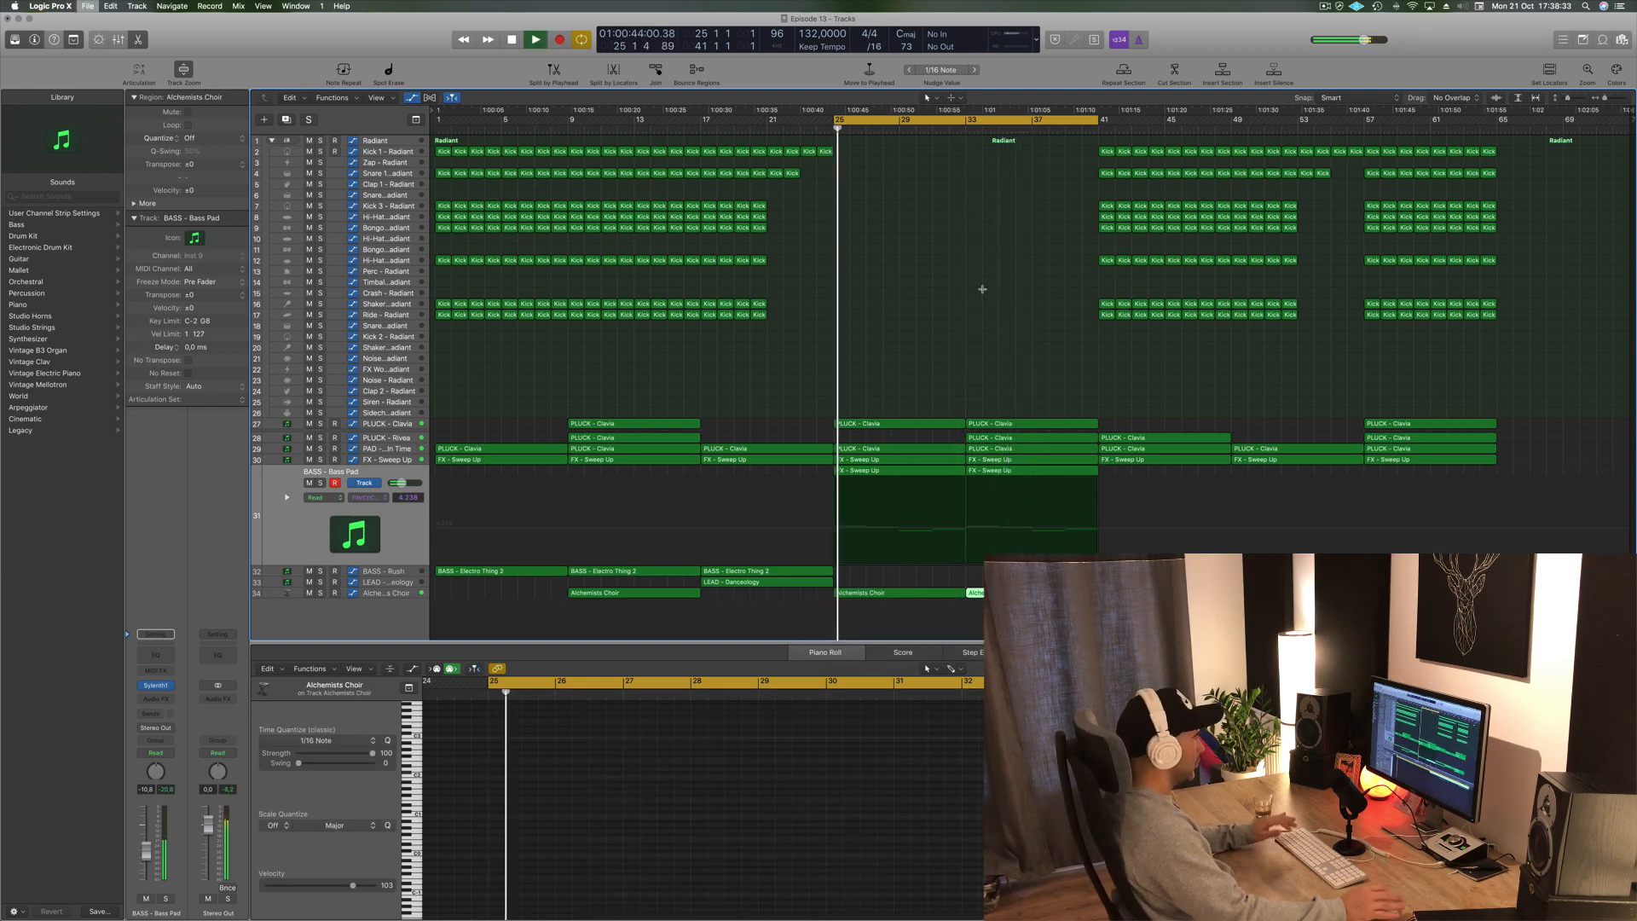
left_click(910, 313)
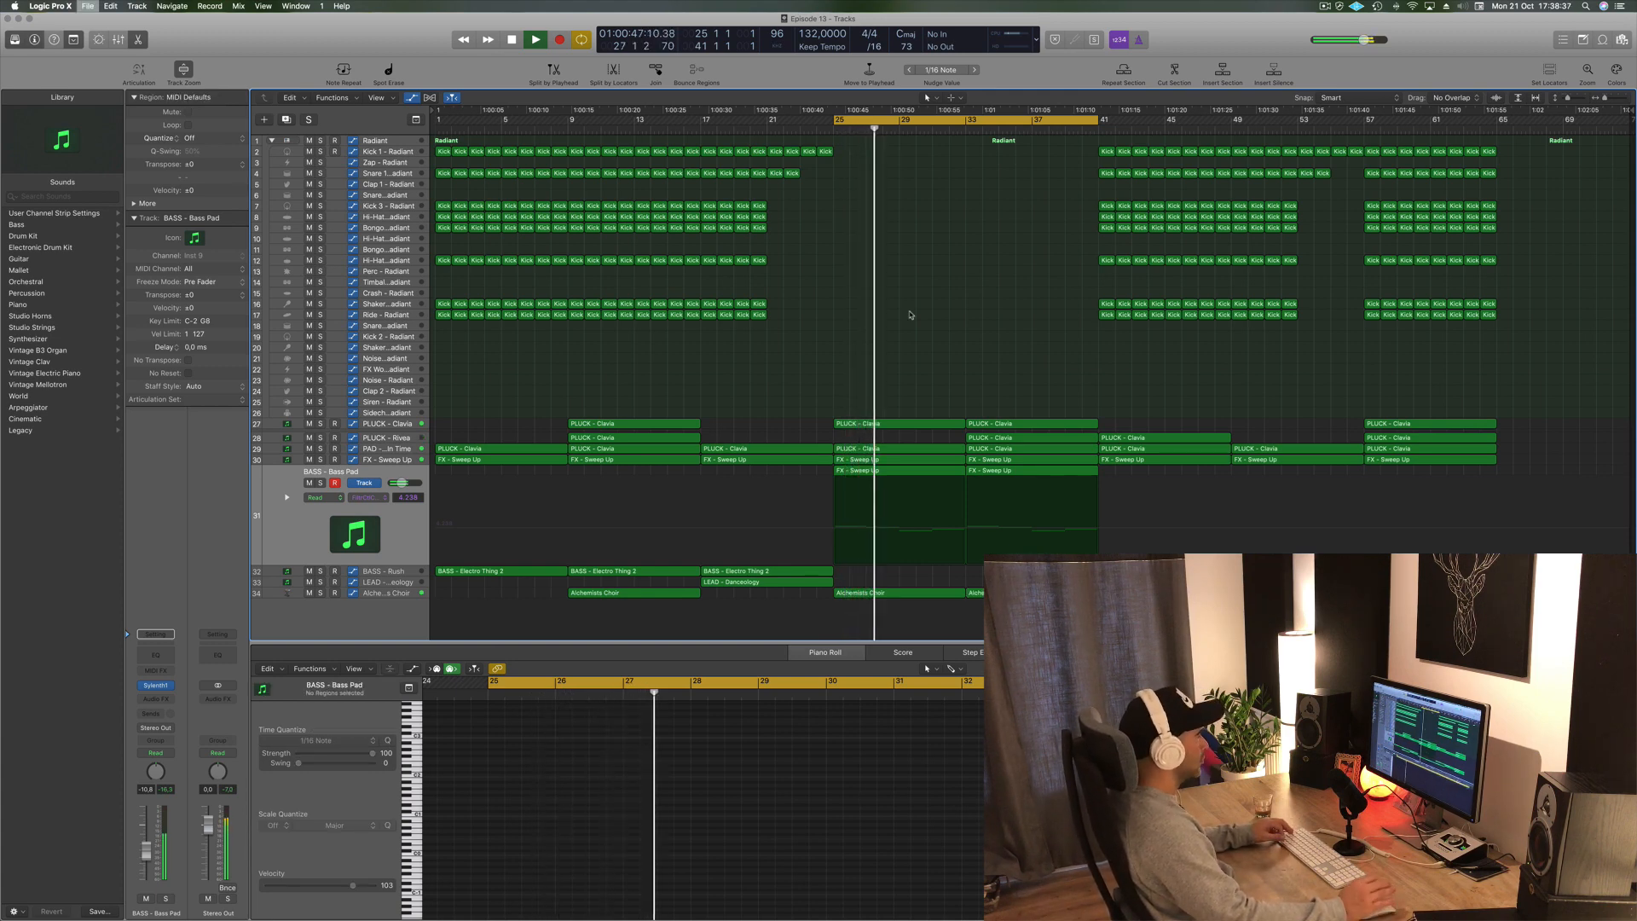
left_click(383, 594)
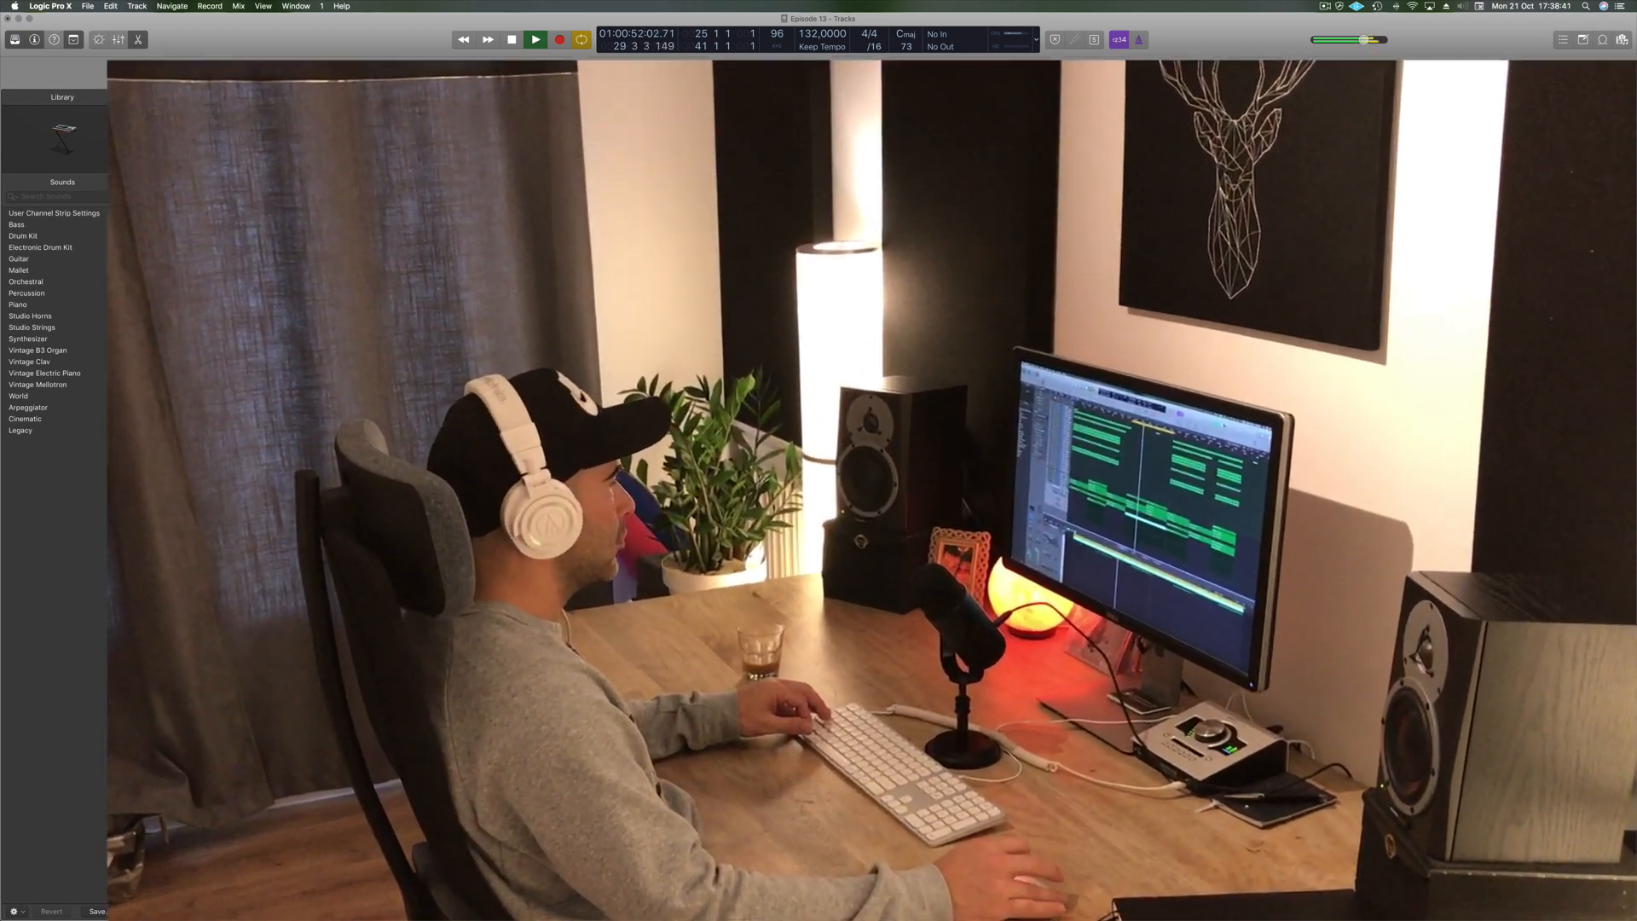